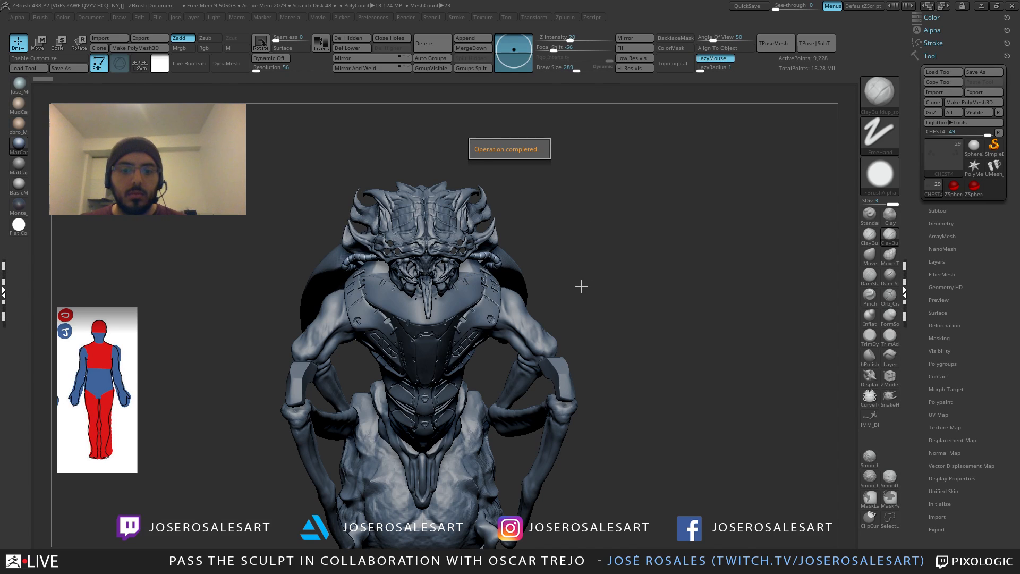
Step: Activate the creature's abdomen subtool and inspect its polygon mesh with the wireframe display
mouse_move(580, 285)
mouse_down()
mouse_move(544, 302)
mouse_move(560, 314)
mouse_move(584, 276)
mouse_move(599, 303)
mouse_up()
key(s)
mouse_move(599, 303)
mouse_down()
mouse_move(595, 292)
mouse_move(523, 279)
mouse_move(432, 345)
mouse_move(553, 386)
mouse_up()
alt+click(578, 373)
alt+right_drag(580, 371, 542, 360)
key(shift+f)
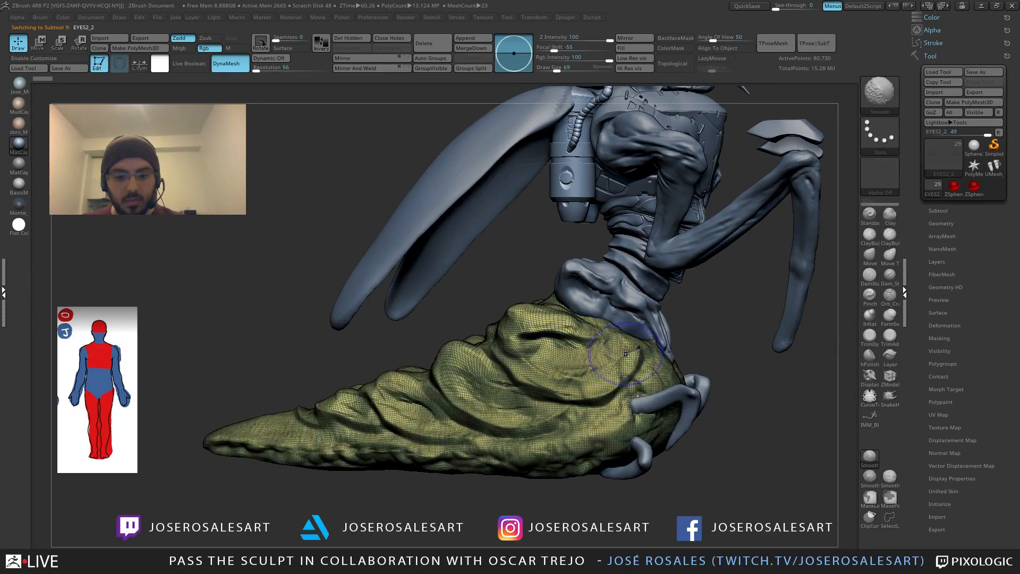
key(shift+f)
mouse_move(626, 339)
right_down()
mouse_move(536, 302)
mouse_move(611, 276)
mouse_move(536, 249)
mouse_move(564, 227)
mouse_move(433, 266)
mouse_move(432, 278)
mouse_move(471, 300)
mouse_move(513, 276)
mouse_move(462, 221)
mouse_move(523, 261)
mouse_move(422, 288)
mouse_move(467, 291)
mouse_move(407, 291)
mouse_move(457, 284)
mouse_move(470, 260)
mouse_move(510, 234)
right_up()
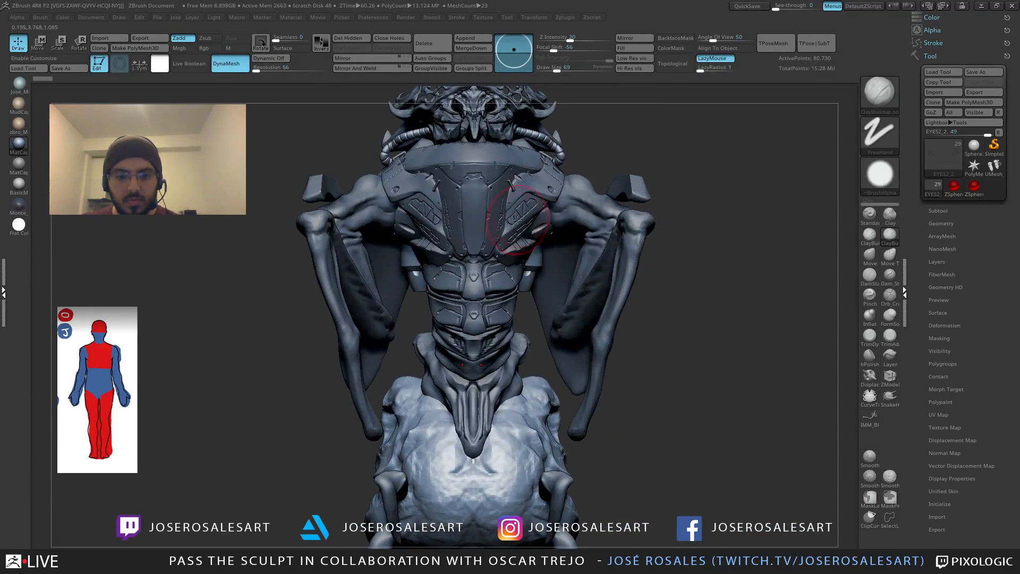
Step: Examine the creature's head, torso armour and abdomen from the front and both sides
key(s)
drag(526, 226, 522, 227)
mouse_move(523, 227)
alt+right_down()
mouse_move(521, 257)
mouse_move(550, 262)
mouse_move(571, 236)
mouse_move(652, 229)
alt+right_up()
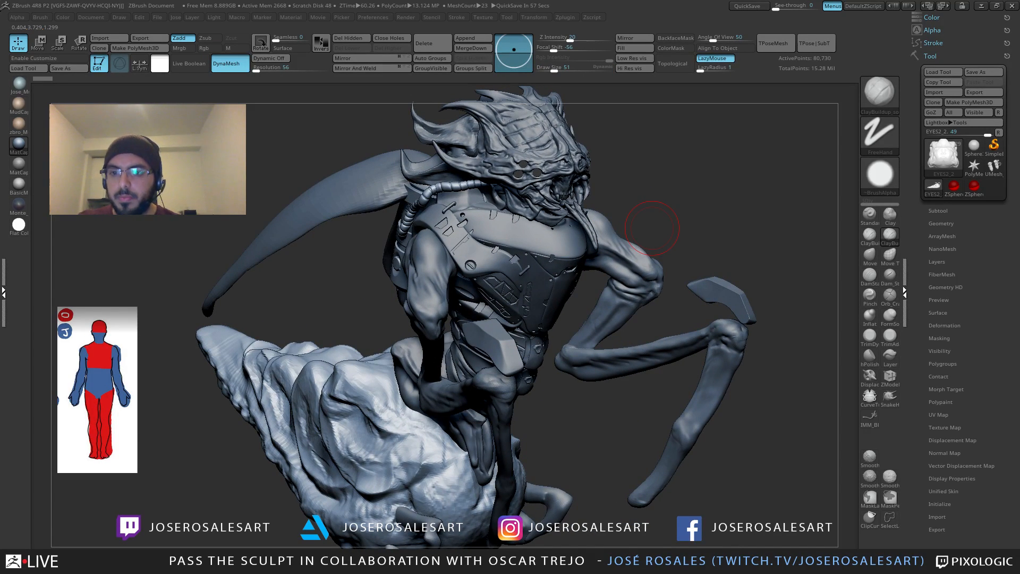
mouse_move(461, 247)
right_down()
mouse_move(568, 242)
mouse_move(493, 295)
right_up()
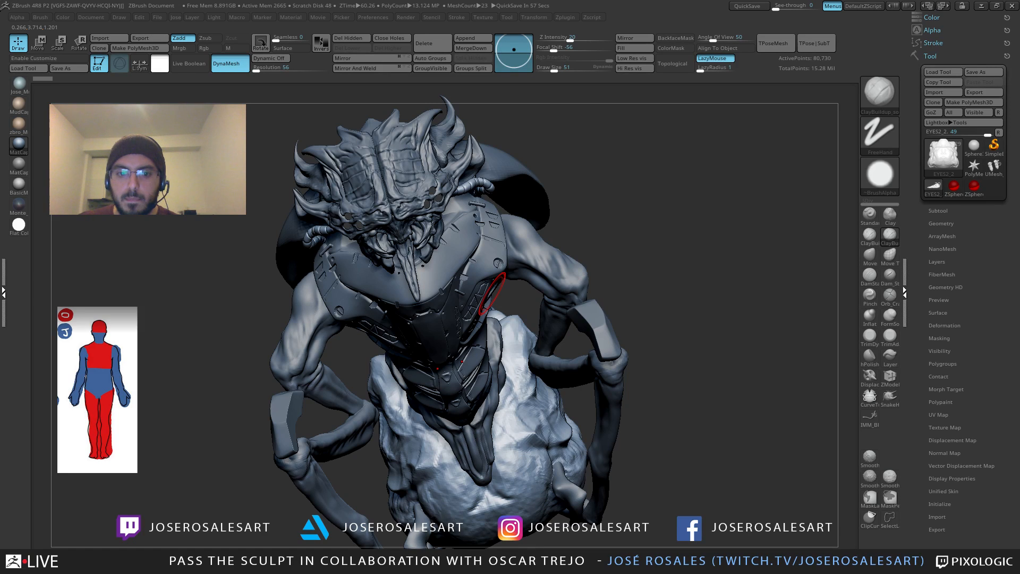
mouse_move(491, 292)
right_down()
mouse_move(585, 227)
mouse_move(513, 320)
mouse_move(529, 313)
right_up()
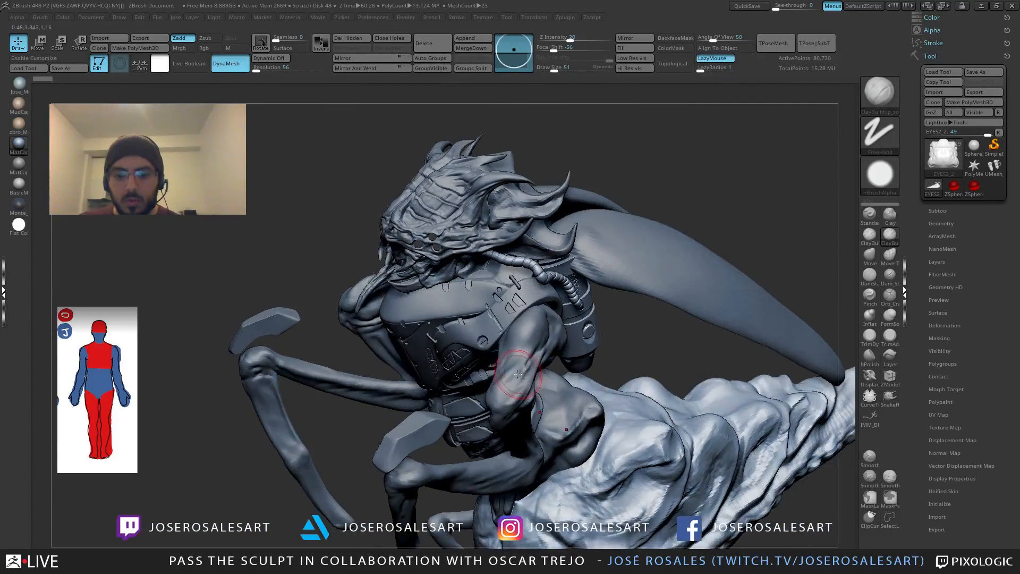
Step: Make the arms the active subtool and examine their pose and silhouette from the side, front and three-quarter views
alt+click(530, 311)
key(s)
drag(546, 355, 541, 355)
mouse_move(537, 346)
ctrl+right_down()
mouse_move(504, 350)
mouse_move(502, 374)
mouse_move(494, 346)
mouse_move(525, 299)
mouse_move(511, 341)
mouse_move(650, 297)
mouse_move(487, 344)
mouse_move(499, 353)
ctrl+right_up()
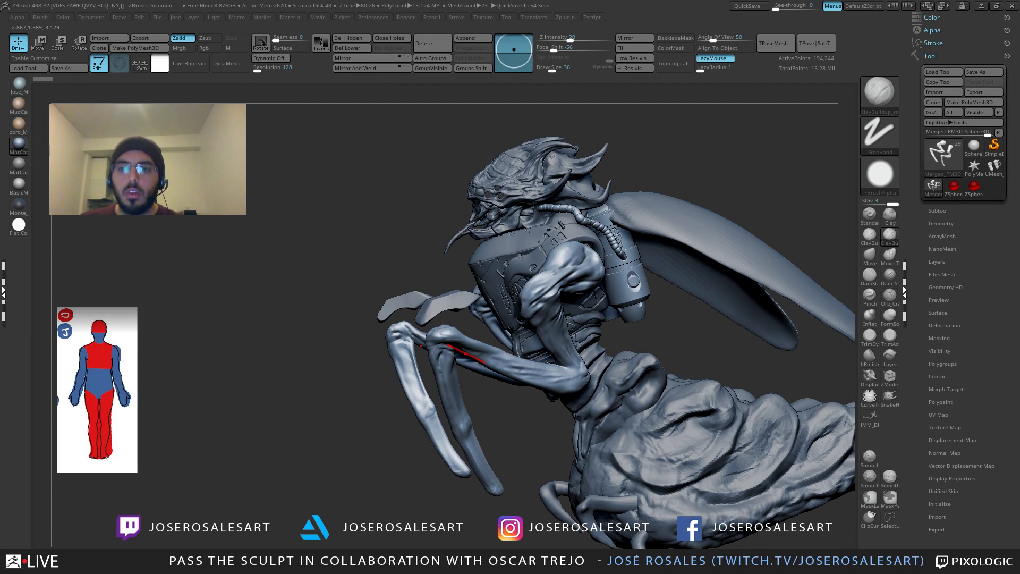
drag(301, 253, 451, 243)
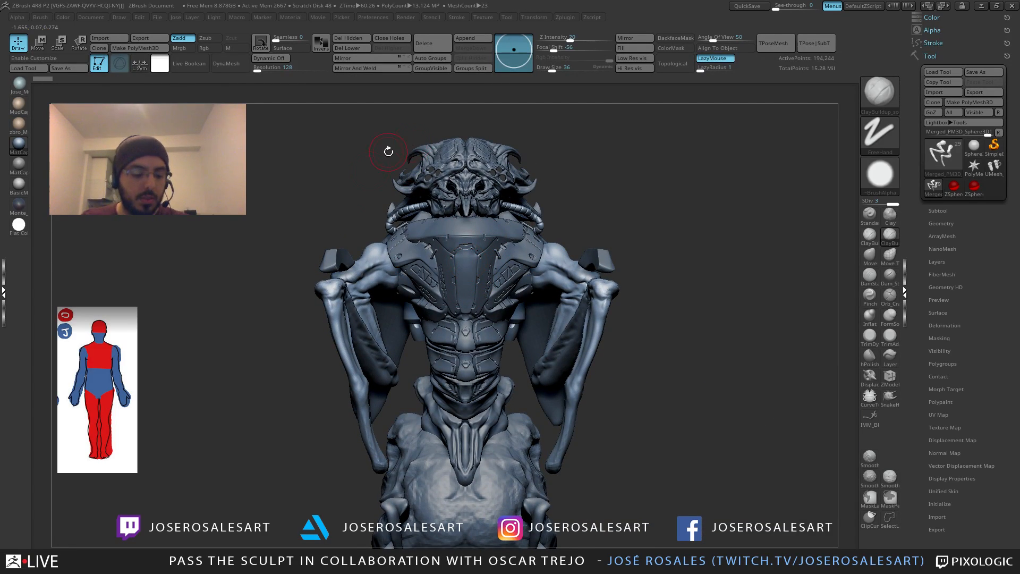
right_drag(372, 255, 297, 270)
mouse_move(546, 276)
right_down()
mouse_move(500, 300)
mouse_move(522, 313)
mouse_move(528, 259)
mouse_move(579, 280)
right_up()
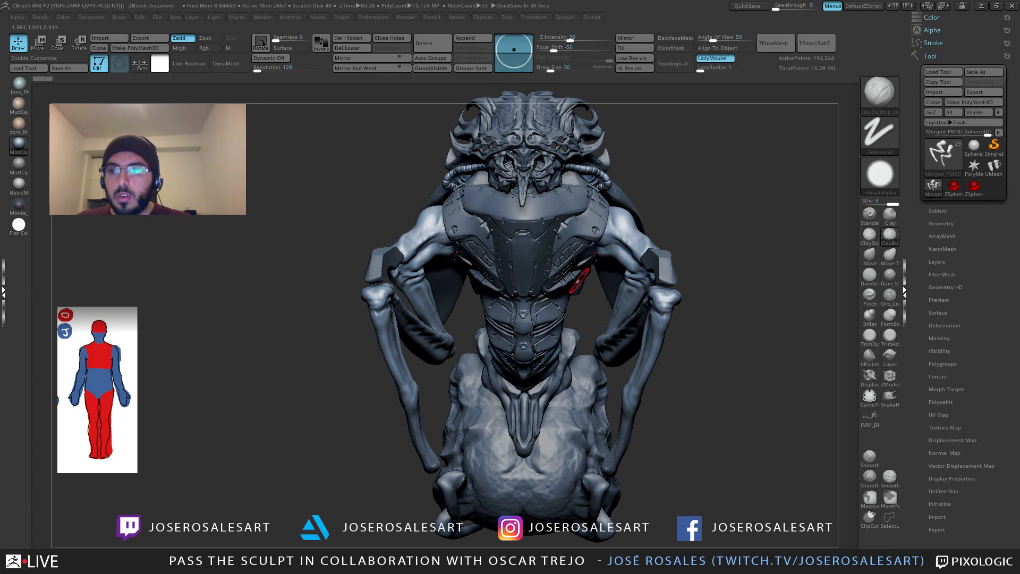
drag(313, 287, 181, 337)
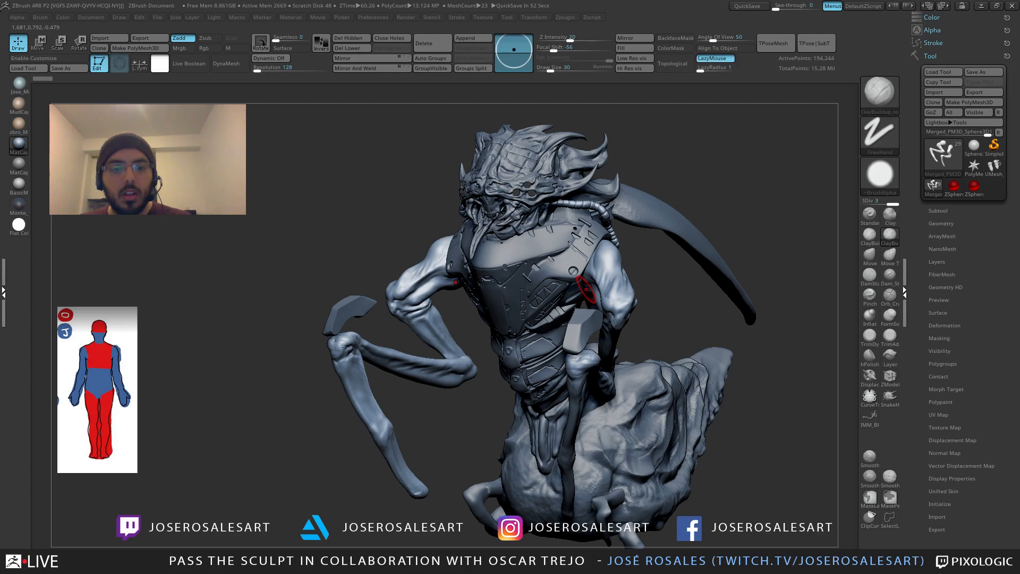
mouse_move(357, 326)
mouse_down()
mouse_move(321, 273)
mouse_move(425, 265)
mouse_move(558, 229)
mouse_move(523, 307)
mouse_up()
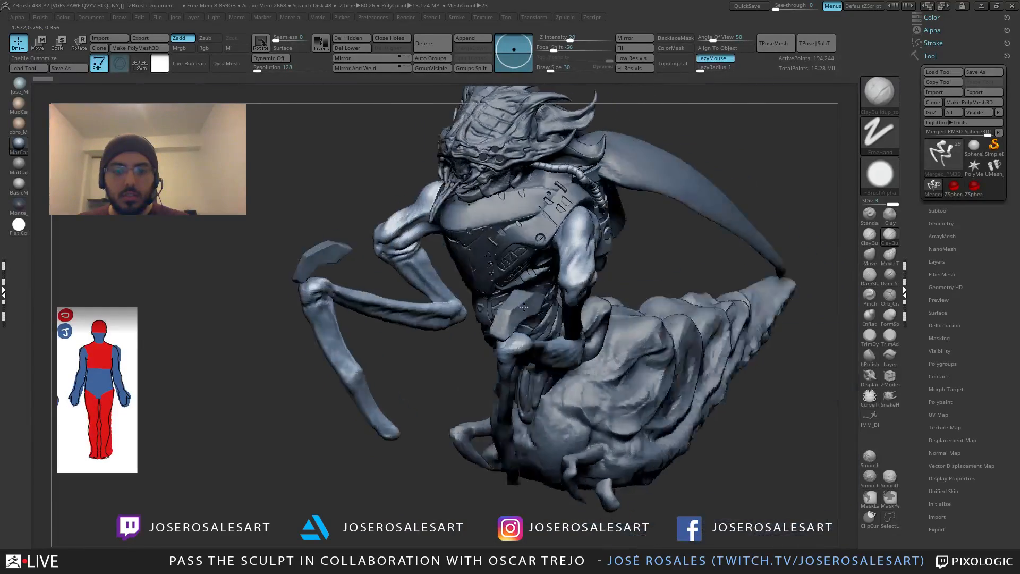
Step: Hide the forearm plates subtool and make the arms subtool active again
mouse_move(524, 307)
right_down()
mouse_move(578, 276)
mouse_move(605, 275)
mouse_move(646, 295)
mouse_move(755, 284)
right_up()
alt+click(588, 304)
click(937, 210)
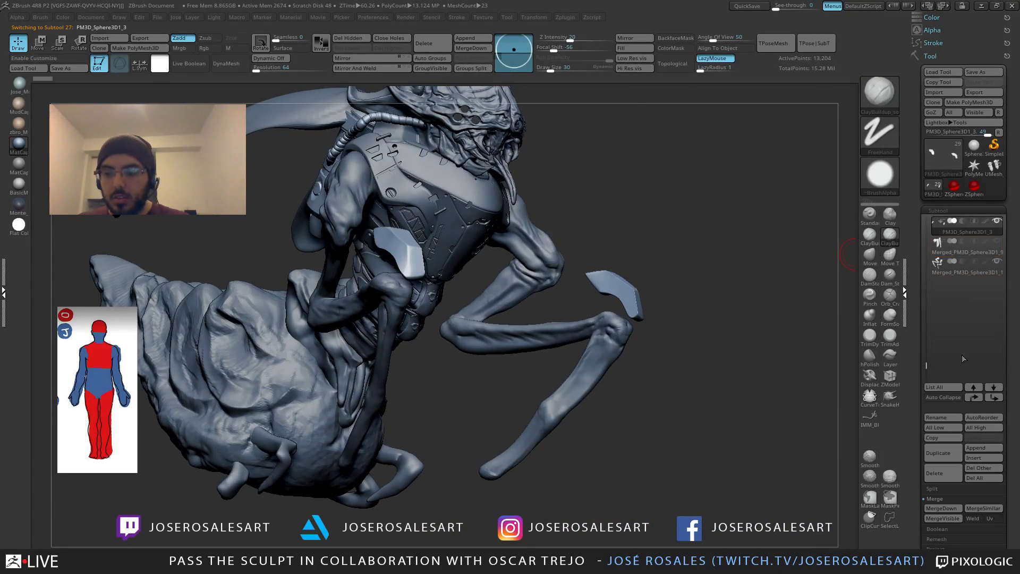
click(930, 270)
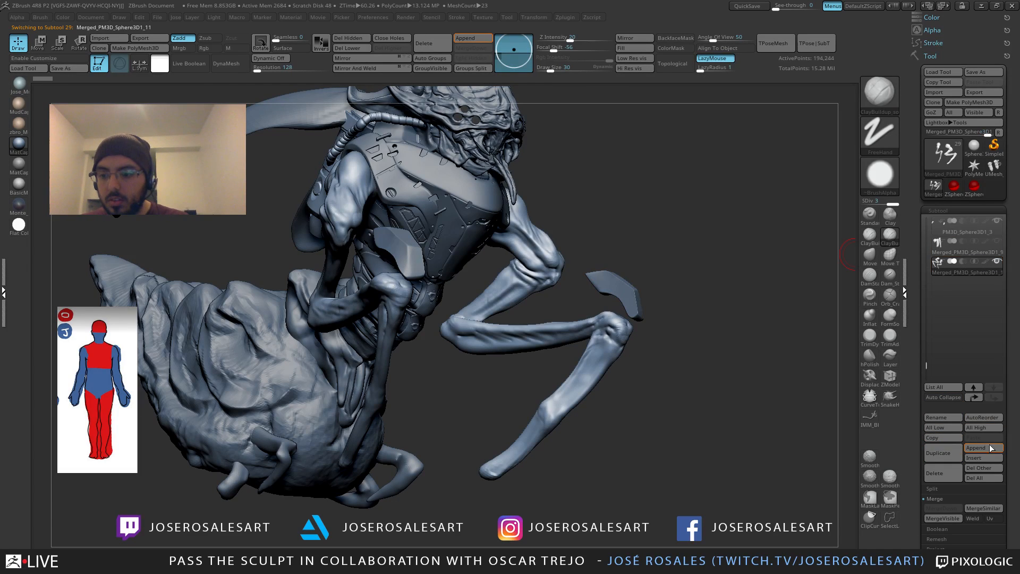
click(993, 221)
Step: Examine the arms without the forearm plates from both sides, with the draw size set to 54
right_drag(620, 279, 393, 276)
drag(623, 286, 627, 276)
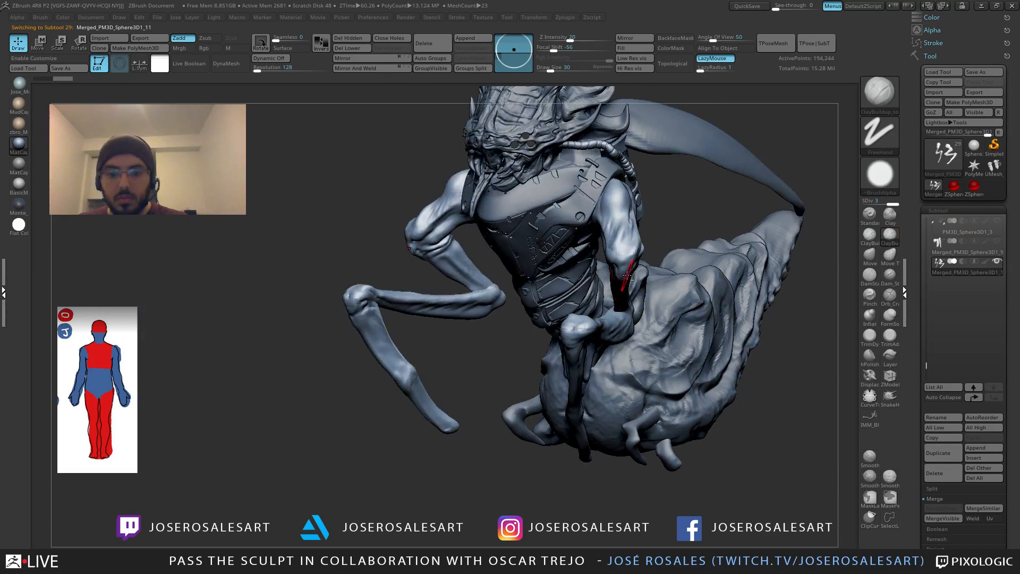
right_drag(627, 276, 583, 284)
key(s)
click(571, 217)
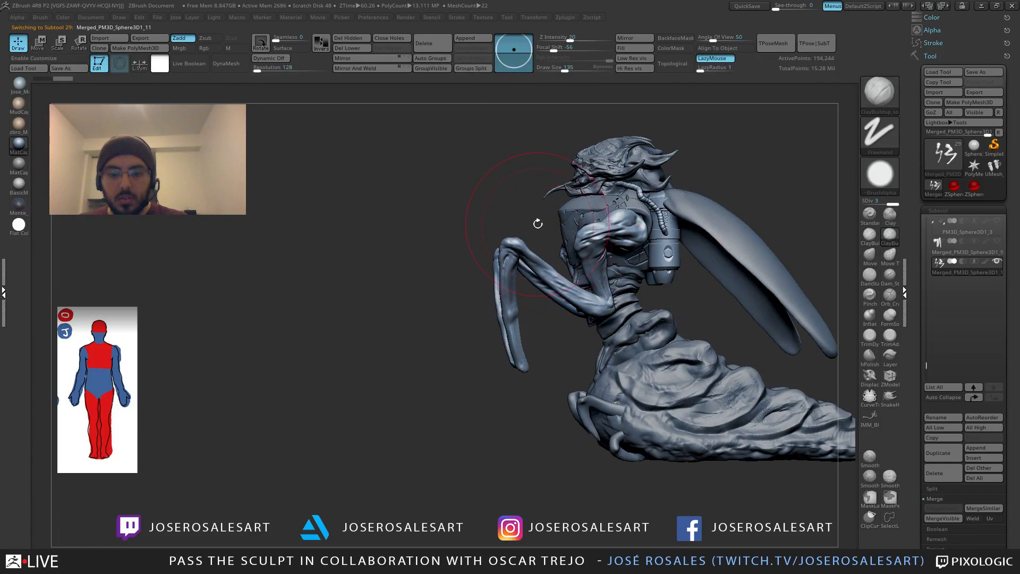
right_drag(502, 296, 561, 296)
key(s)
drag(561, 296, 551, 298)
right_drag(551, 298, 582, 303)
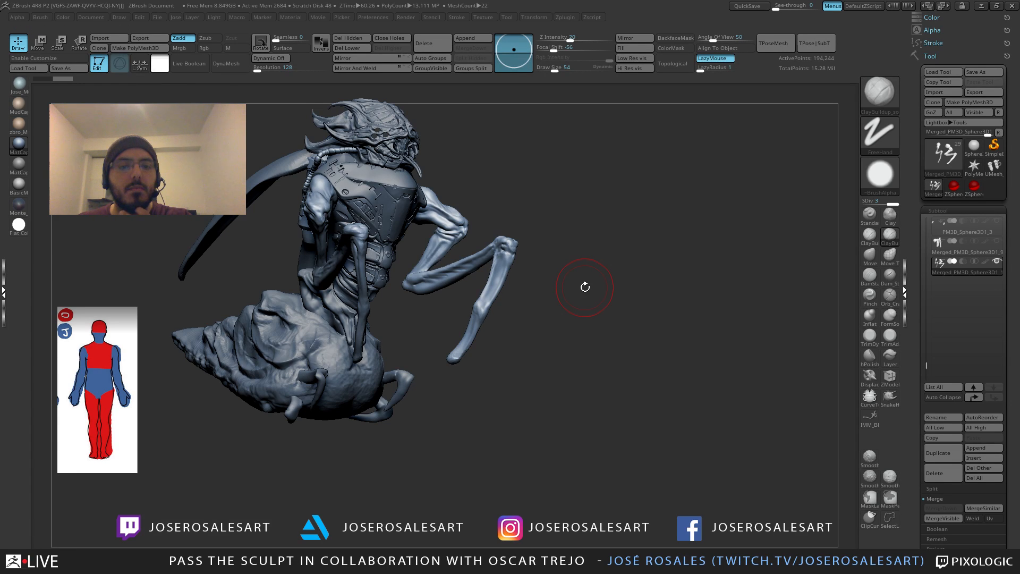
mouse_move(586, 286)
right_down()
mouse_move(601, 289)
mouse_move(501, 273)
mouse_move(605, 191)
mouse_move(681, 228)
right_up()
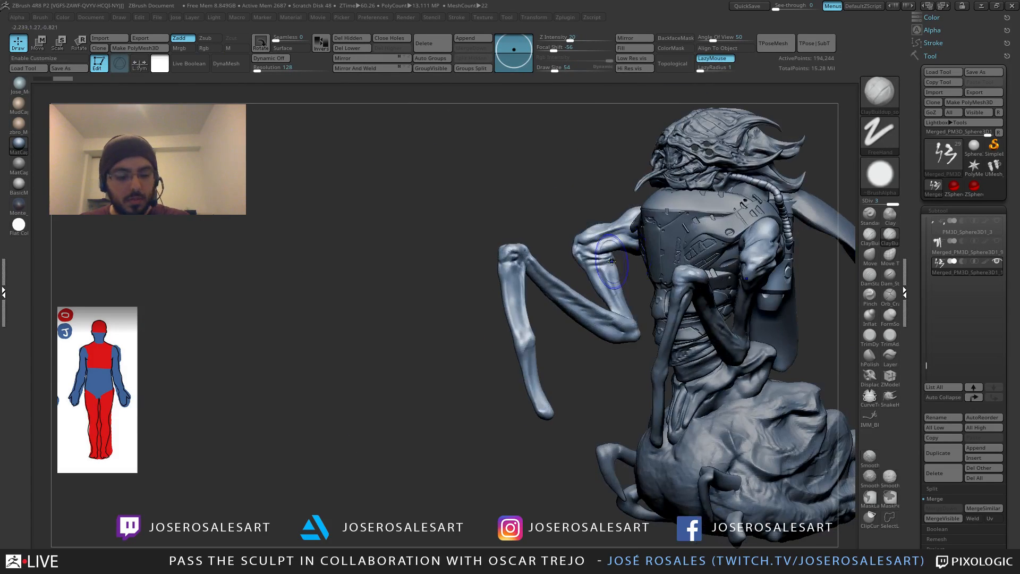
Step: Lower the arms to subdivision level 1 and check their polygon wireframe
key(shift+f)
key(shift+d)
key(shift+d)
mouse_move(684, 273)
right_down()
mouse_move(691, 279)
mouse_move(482, 240)
mouse_move(468, 250)
right_up()
key(shift+f)
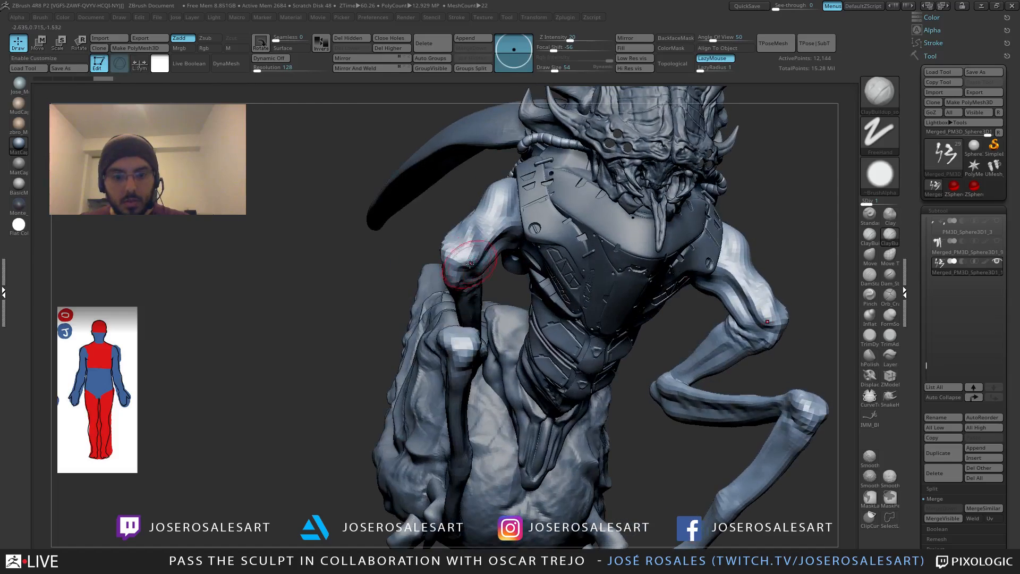
Step: Try to reshape the arm at the elbow with the Move brush, and undo the change
key(b)
key(m)
key(v)
drag(500, 277, 487, 270)
right_drag(488, 269, 457, 258)
mouse_move(457, 258)
ctrl+right_down()
mouse_move(457, 229)
mouse_move(512, 286)
mouse_move(514, 277)
ctrl+right_up()
key(ctrl+z)
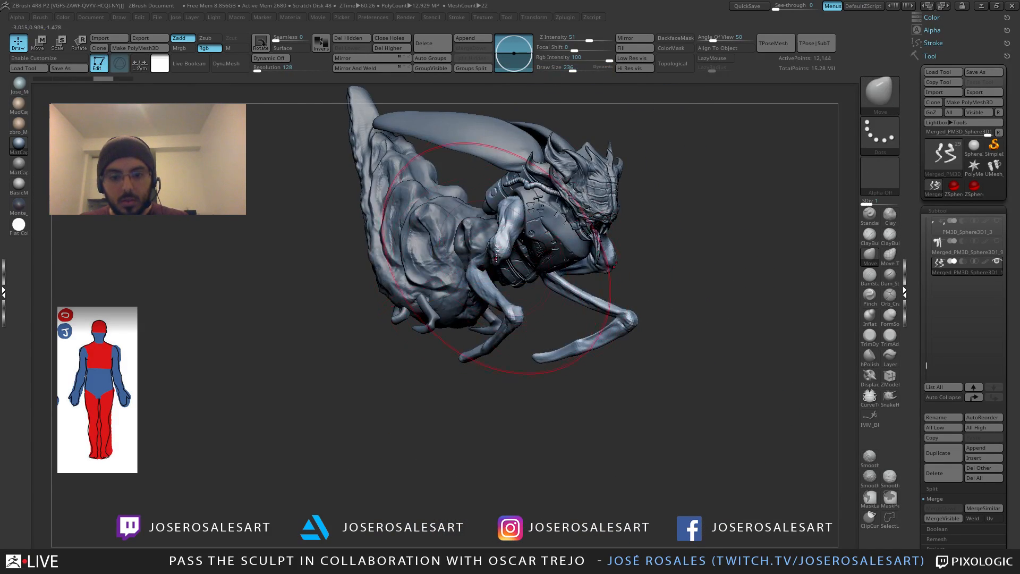
Step: Adjust the upper arm beside the chest with the Move brush, using draw size 124 and reducing it to 69
drag(495, 256, 526, 266)
key(s)
drag(517, 219, 540, 240)
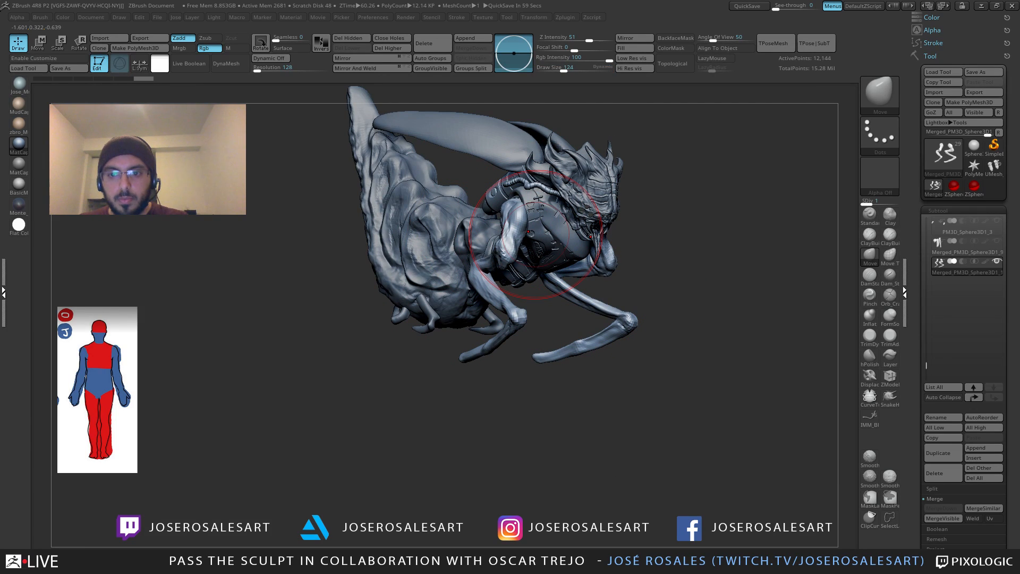
drag(535, 235, 534, 244)
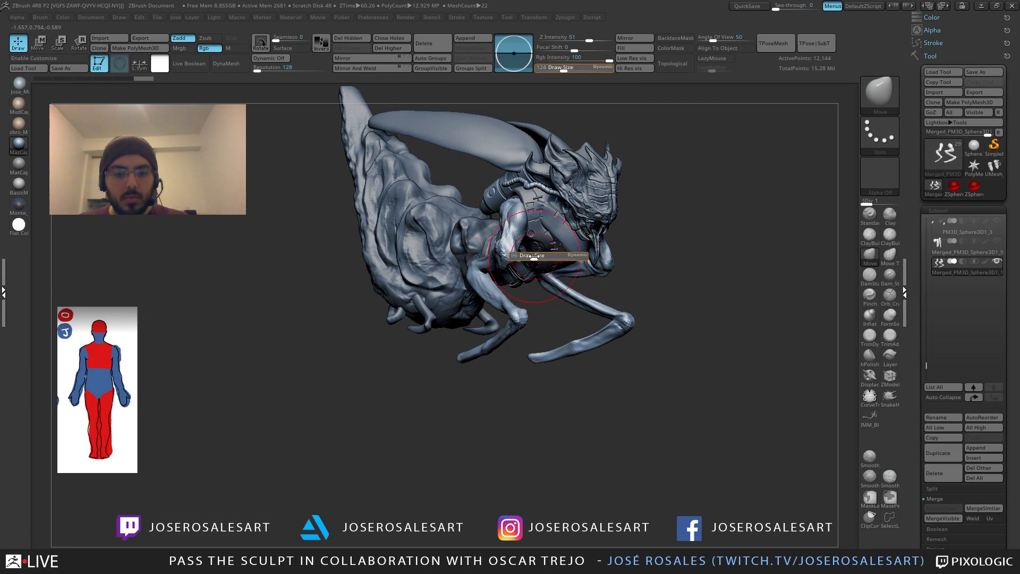
key(bracketleft)
key(bracketleft)
key(bracketleft)
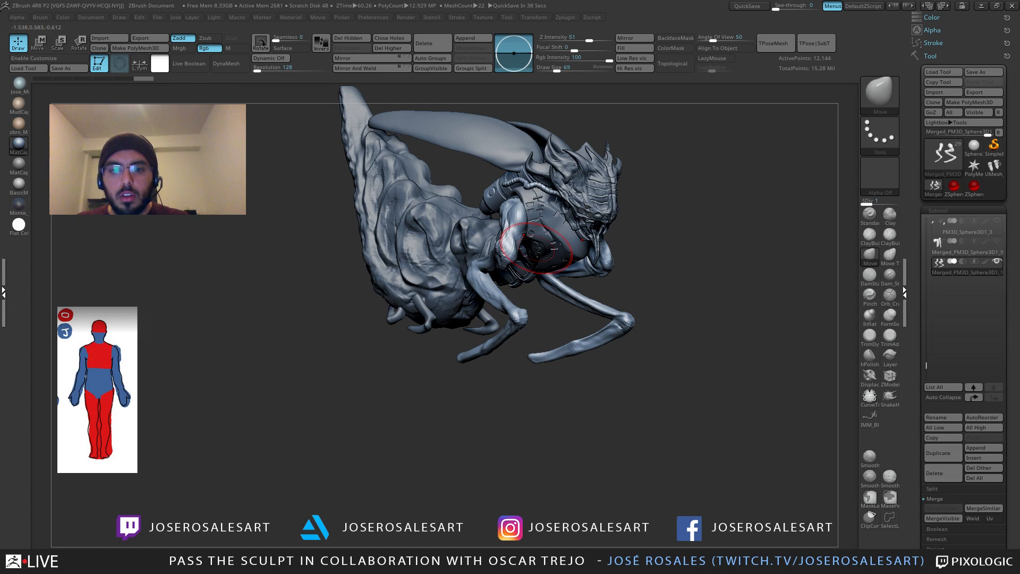
alt+drag(685, 313, 551, 377)
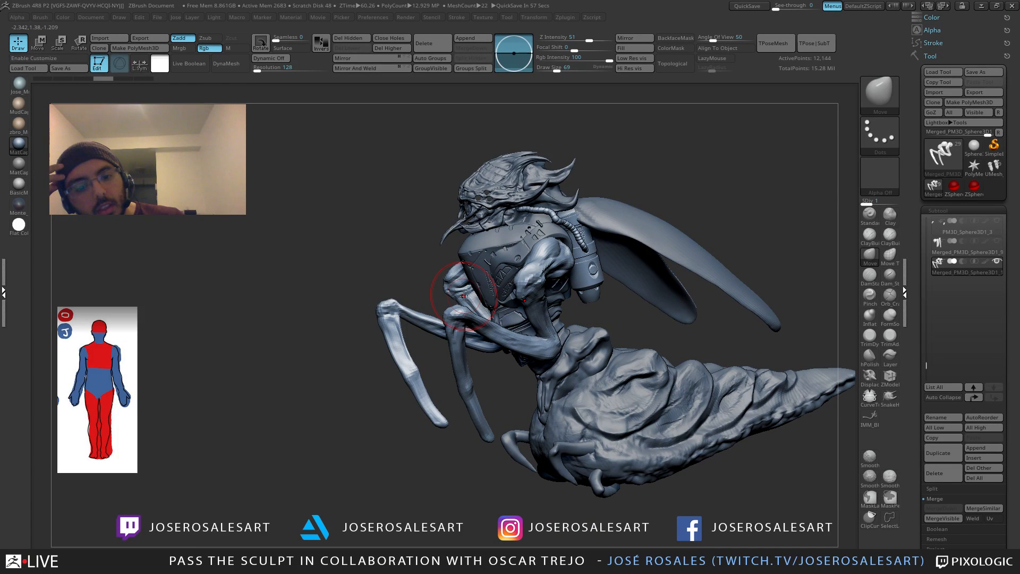
drag(227, 281, 540, 296)
Step: Activate the wings and carve a crease across their upper part with the Dam Standard brush at draw size 42
alt+click(531, 264)
mouse_move(531, 264)
right_down()
mouse_move(531, 292)
mouse_move(502, 189)
mouse_move(505, 199)
right_up()
key(b)
key(d)
key(s)
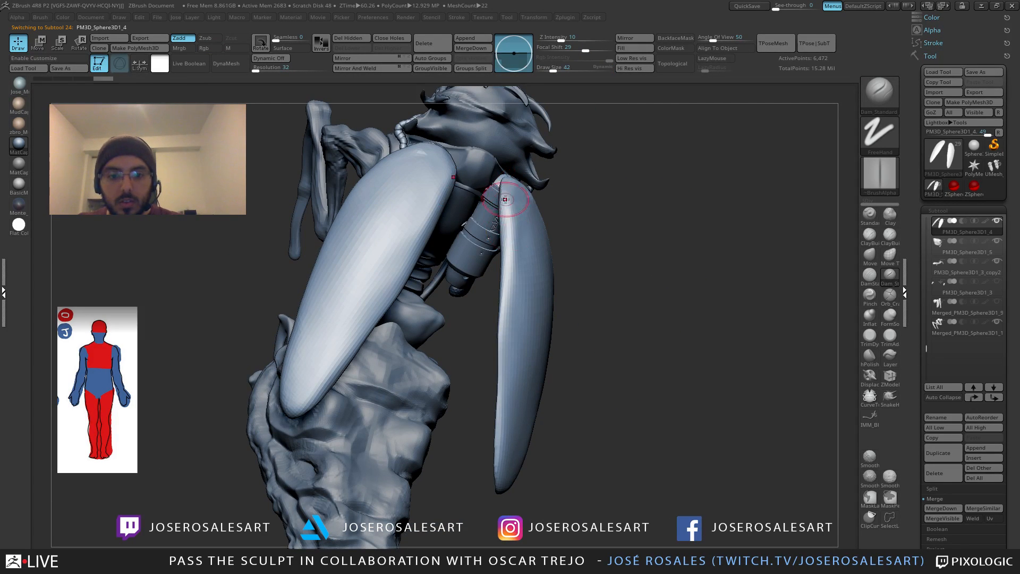
drag(507, 237, 513, 243)
key(b)
key(d)
key(s)
right_drag(519, 234, 517, 191)
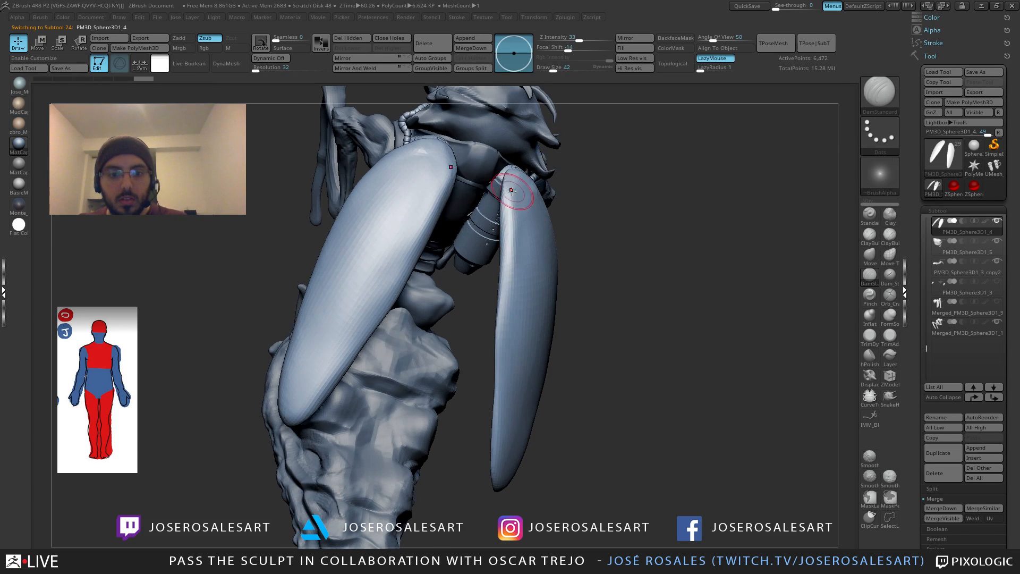
mouse_move(515, 186)
mouse_down()
mouse_move(507, 233)
mouse_move(505, 221)
mouse_move(535, 284)
mouse_up()
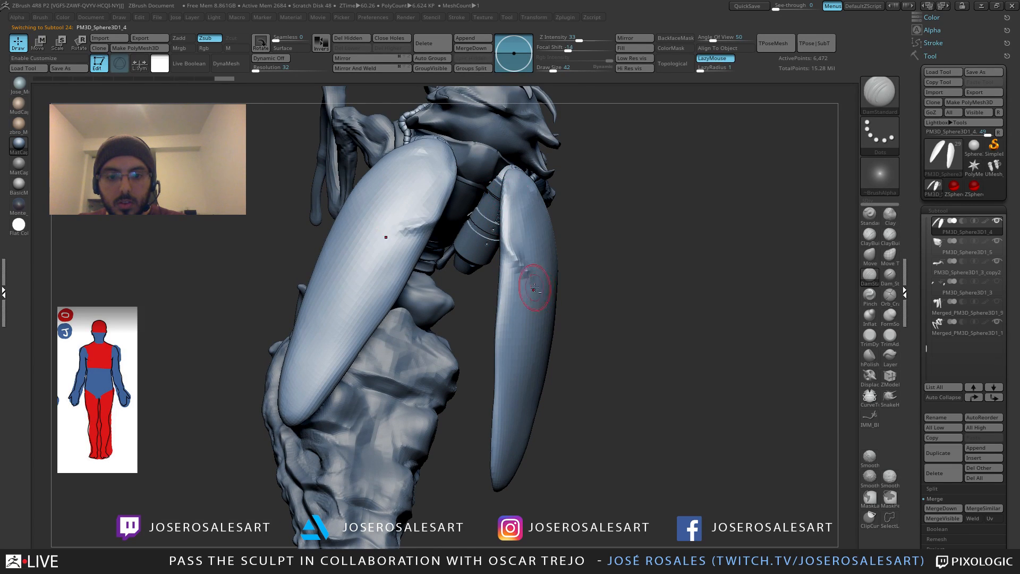
mouse_move(552, 287)
right_down()
mouse_move(515, 247)
mouse_move(592, 271)
right_up()
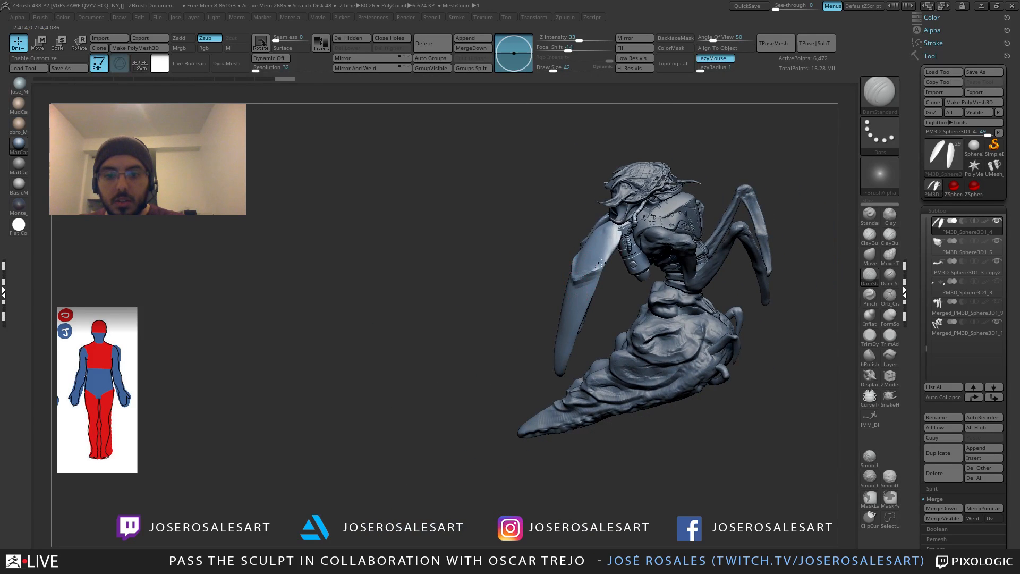
Step: Continue the carved crease around to the outer edge of the wings with the Dam Standard brush
drag(616, 228, 598, 268)
right_drag(592, 268, 613, 239)
drag(608, 230, 595, 272)
Step: Build up the rounded upper section of the wings above the crease with the Clay Buildup brush
key(2)
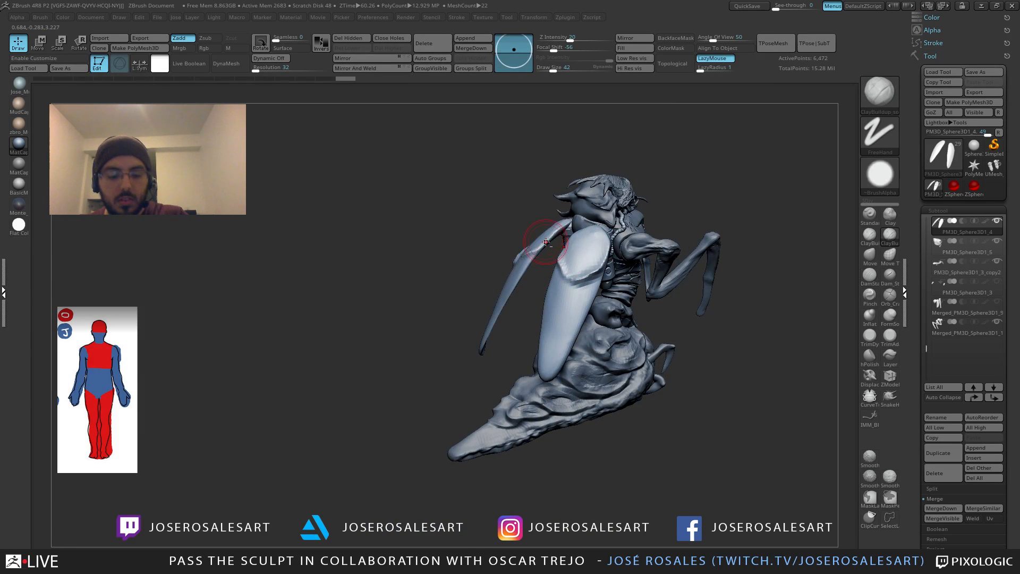
right_drag(536, 234, 576, 253)
mouse_move(576, 226)
mouse_down()
mouse_move(552, 247)
mouse_move(552, 278)
mouse_move(599, 266)
mouse_up()
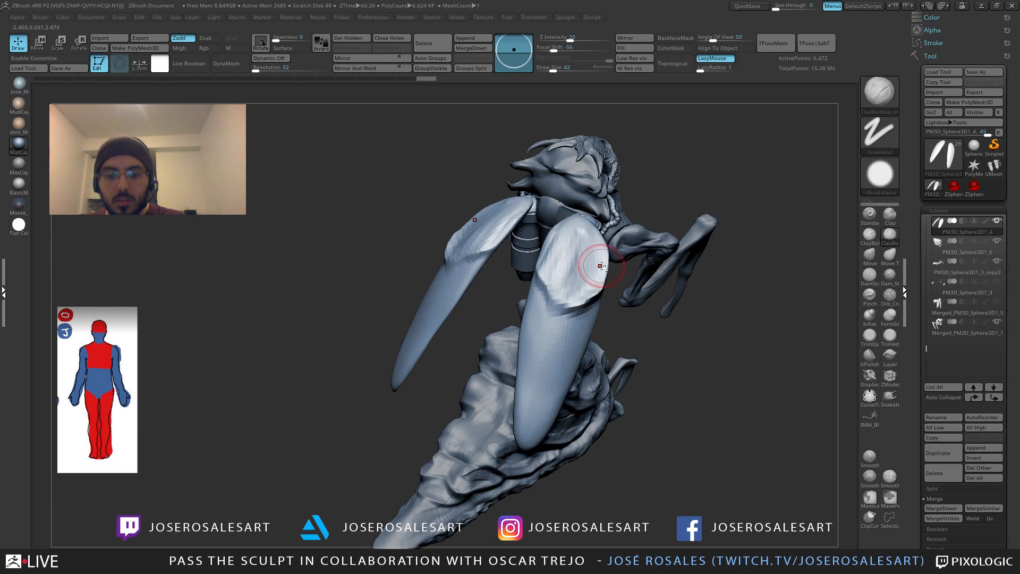
right_drag(599, 265, 575, 306)
mouse_move(589, 269)
mouse_down()
mouse_move(576, 292)
mouse_move(590, 281)
mouse_up()
mouse_move(585, 231)
mouse_down()
mouse_move(598, 277)
mouse_move(575, 287)
mouse_move(584, 233)
mouse_move(554, 285)
mouse_move(584, 275)
mouse_move(565, 295)
mouse_up()
alt+right_drag(562, 253, 549, 255)
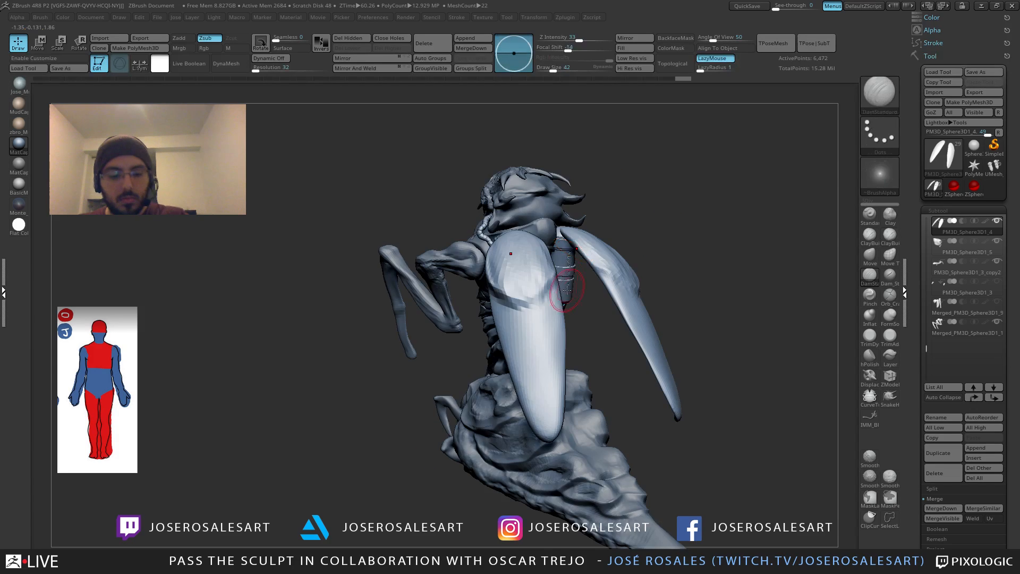
Step: Sharpen the crease and its ends at the wing edges with the Dam Standard brush at draw size 19
right_drag(570, 291, 523, 293)
key(bracketleft)
drag(509, 298, 508, 287)
right_drag(504, 293, 481, 310)
drag(488, 306, 460, 303)
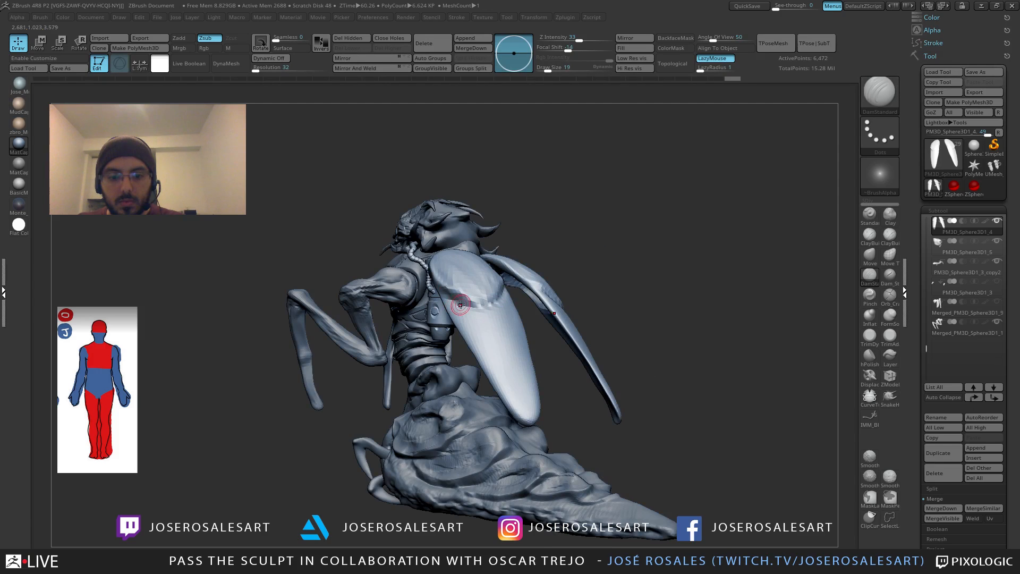
right_drag(460, 303, 455, 289)
drag(435, 287, 473, 299)
mouse_move(476, 296)
right_down()
mouse_move(462, 297)
mouse_move(488, 295)
mouse_move(503, 321)
mouse_move(511, 315)
right_up()
Step: Build up the lip along the wings' crease with the Clay Buildup brush at draw size 21
key(2)
key(s)
drag(511, 314, 508, 314)
right_drag(507, 315, 522, 314)
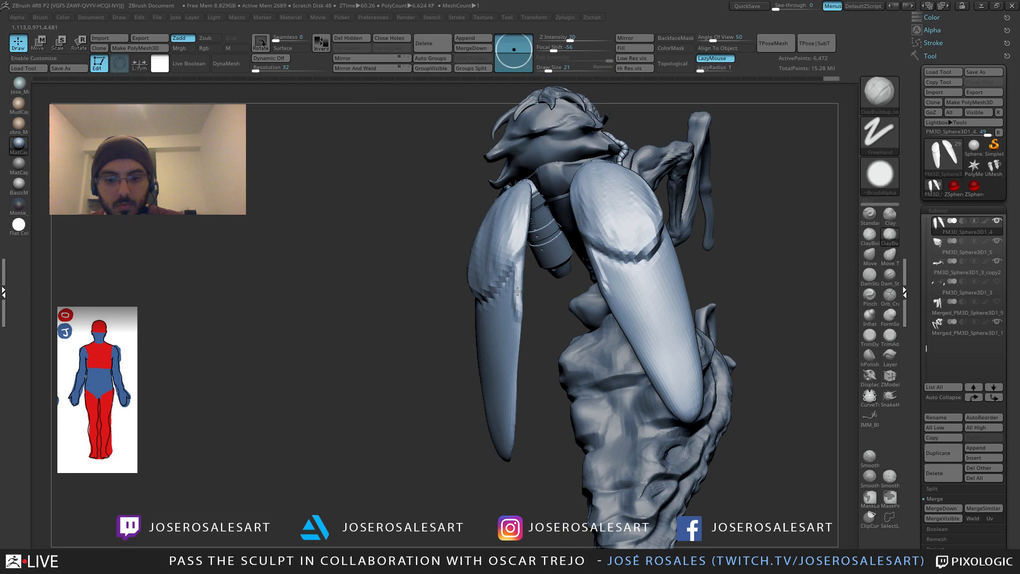
Step: Isolate the wings, enable backface masking and fill in their hollow inner side with the Clay Buildup brush at draw size 45
mouse_move(518, 291)
right_down()
mouse_move(481, 357)
mouse_move(519, 337)
mouse_move(510, 350)
right_up()
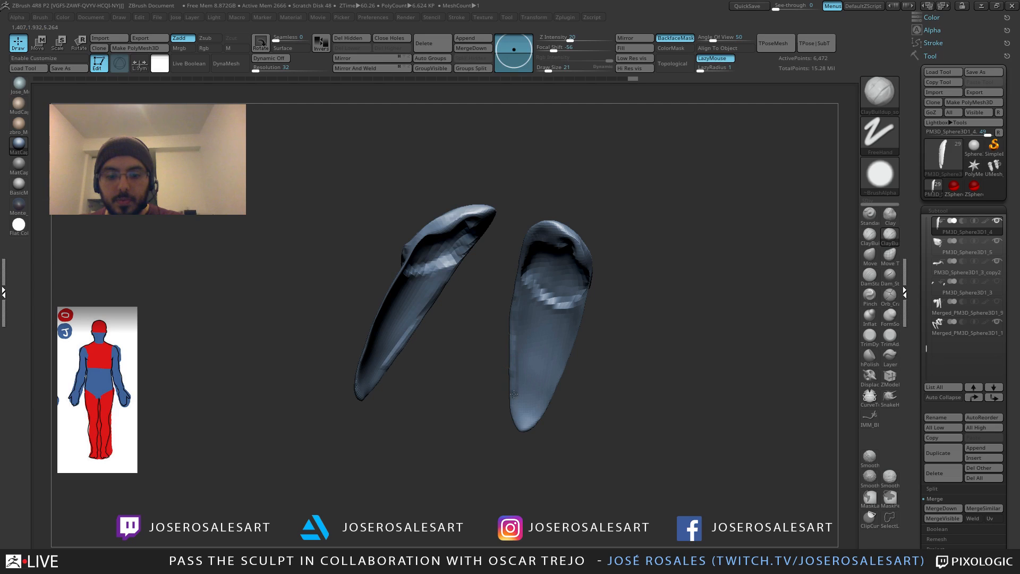
mouse_move(519, 434)
right_down()
mouse_move(519, 422)
mouse_move(545, 415)
right_up()
right_drag(540, 339, 540, 400)
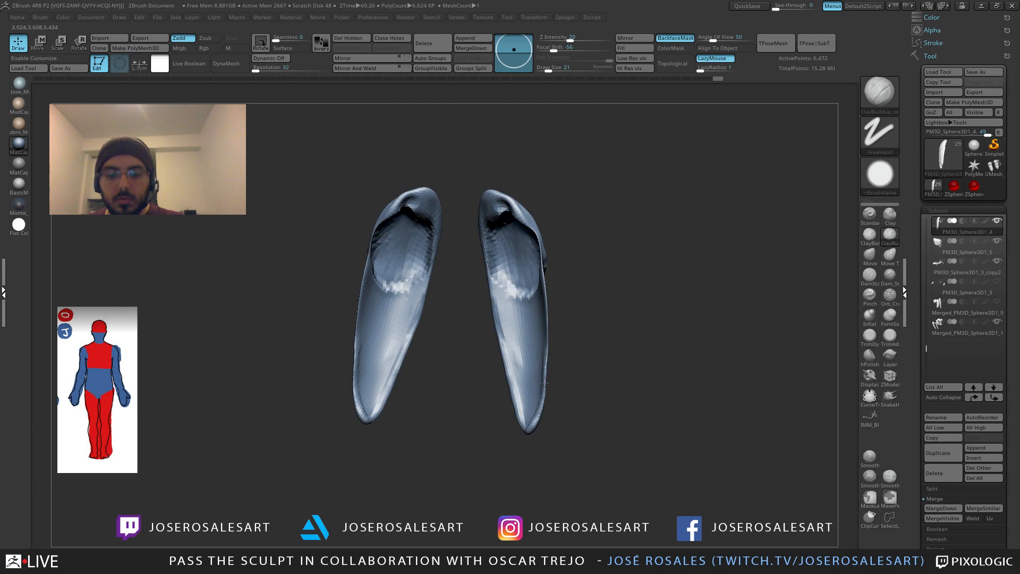
mouse_move(344, 299)
right_down()
mouse_move(357, 320)
mouse_move(361, 295)
mouse_move(351, 287)
mouse_move(358, 318)
right_up()
right_drag(368, 378, 536, 310)
right_drag(537, 311, 563, 295)
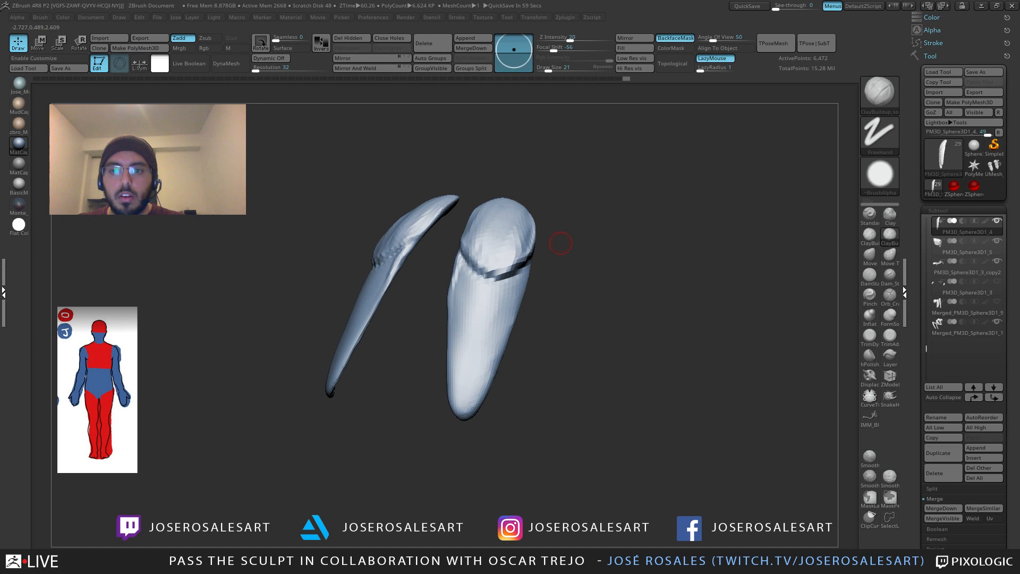
mouse_move(461, 278)
right_down()
mouse_move(504, 284)
mouse_move(587, 259)
mouse_move(580, 218)
mouse_move(558, 239)
mouse_move(573, 210)
right_up()
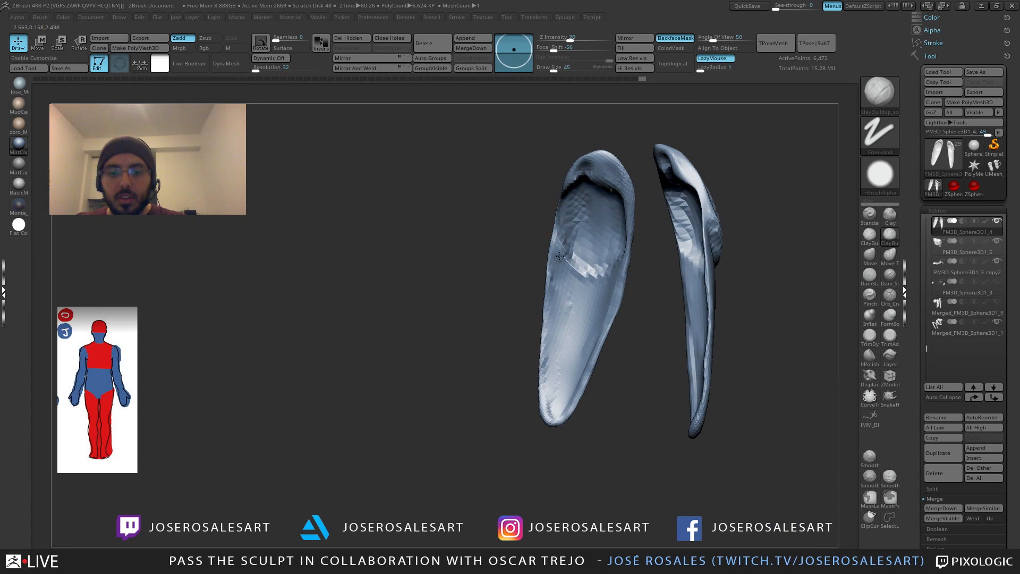
right_drag(574, 249, 614, 218)
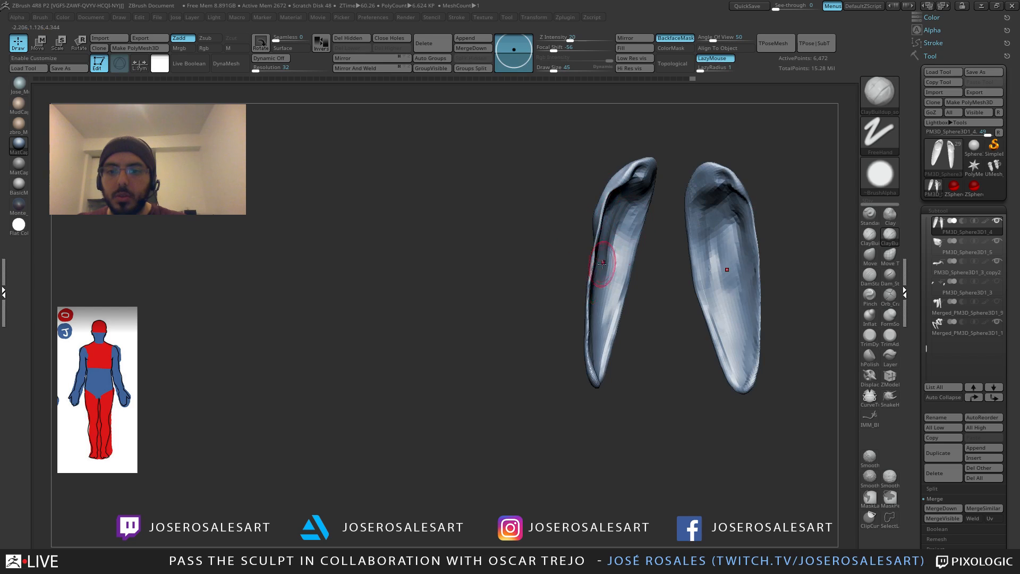
right_drag(602, 264, 680, 255)
Step: Smooth the carved crease out of the wings' outer surface
shift+drag(680, 254, 672, 219)
key(b)
key(d)
key(s)
mouse_move(646, 257)
ctrl+right_down()
mouse_move(662, 260)
mouse_move(627, 260)
mouse_move(716, 240)
ctrl+right_up()
Step: Remesh the wings with DynaMesh at resolution 64, leaving out the trial subdivision
key(ctrl+d)
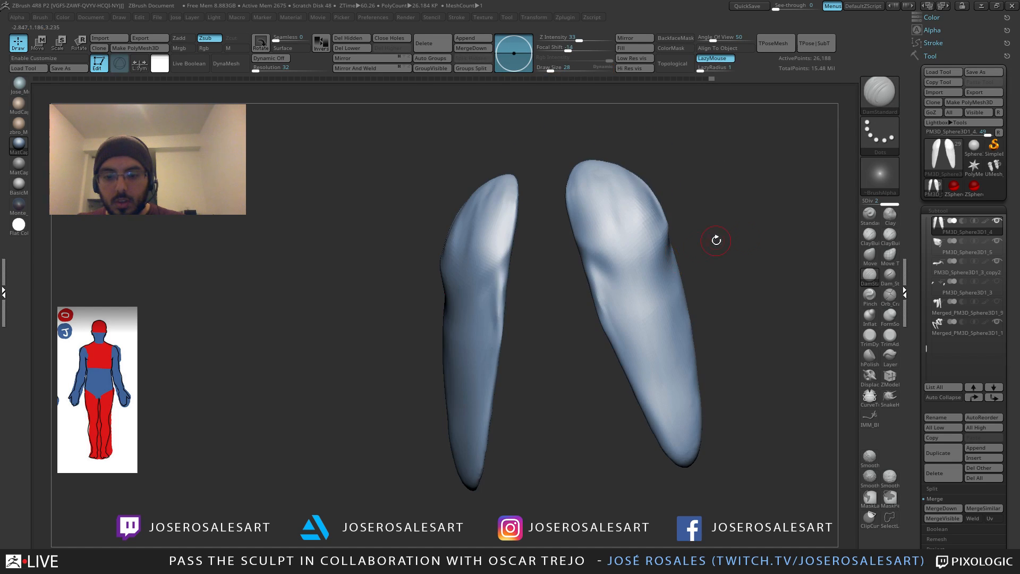
key(ctrl+z)
click(938, 210)
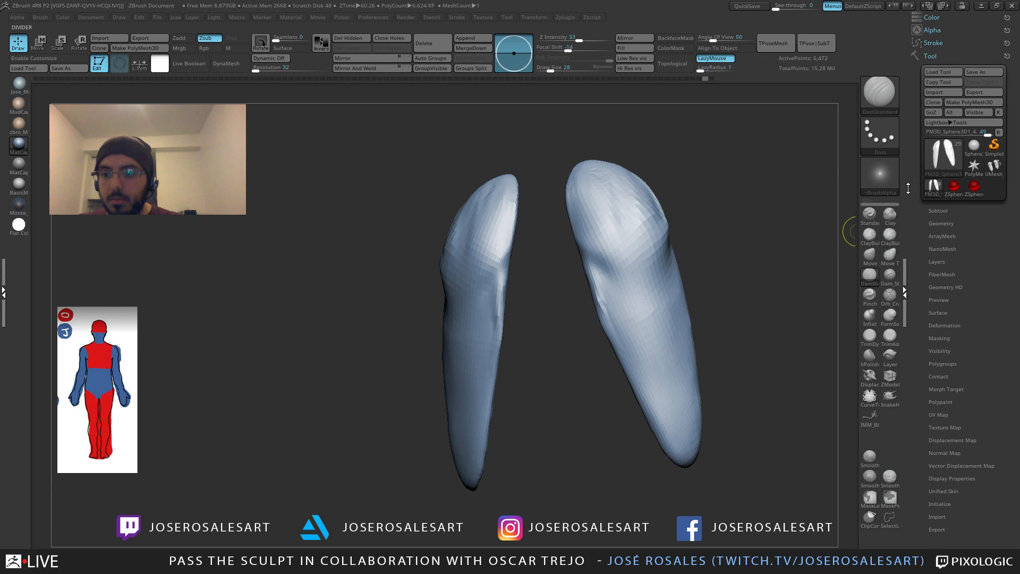
drag(255, 69, 280, 105)
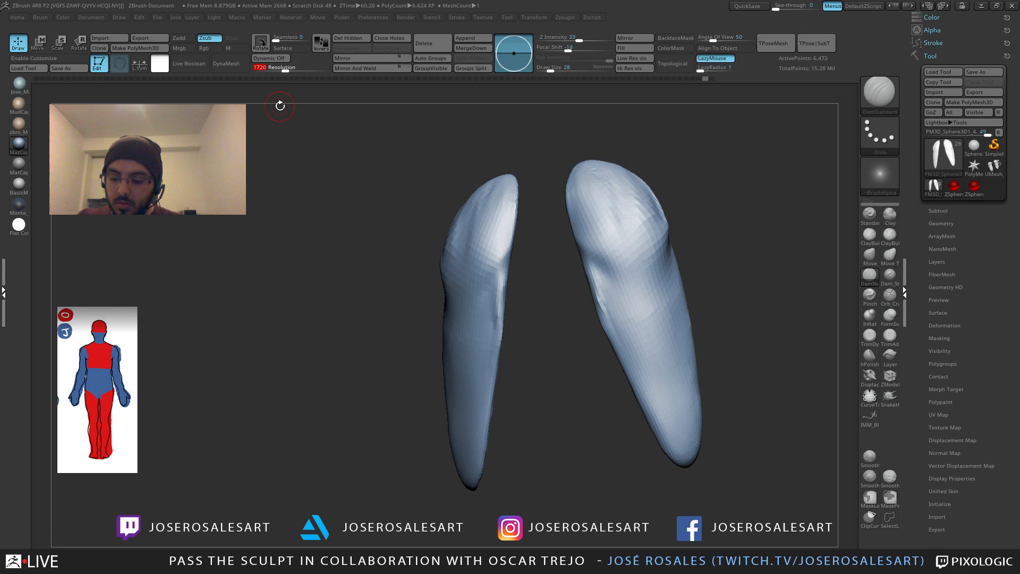
text(64)
key(Return)
click(229, 63)
Step: Build up and smooth the wings' outer surface below the rounded upper section with the Clay Buildup brush at draw size 54
right_drag(412, 177, 452, 183)
mouse_move(631, 302)
right_down()
mouse_move(584, 300)
mouse_move(672, 323)
mouse_move(685, 314)
right_up()
key(2)
drag(683, 299, 675, 352)
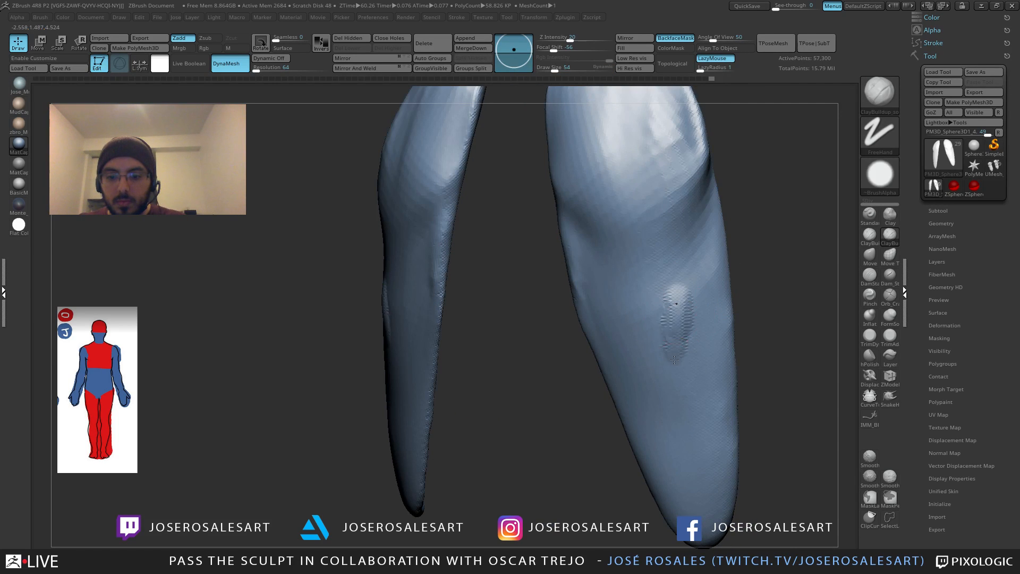
right_drag(704, 318, 590, 332)
mouse_move(718, 310)
mouse_down()
mouse_move(721, 339)
mouse_move(721, 319)
mouse_up()
ctrl+drag(549, 342, 582, 403)
right_drag(585, 393, 714, 329)
shift+drag(714, 293, 712, 315)
mouse_move(683, 335)
right_down()
mouse_move(665, 285)
mouse_move(610, 319)
mouse_move(593, 357)
mouse_move(578, 337)
right_up()
Step: Carve a fresh curved crease under the wings' rounded upper section with the Dam Standard brush at draw size 28
key(3)
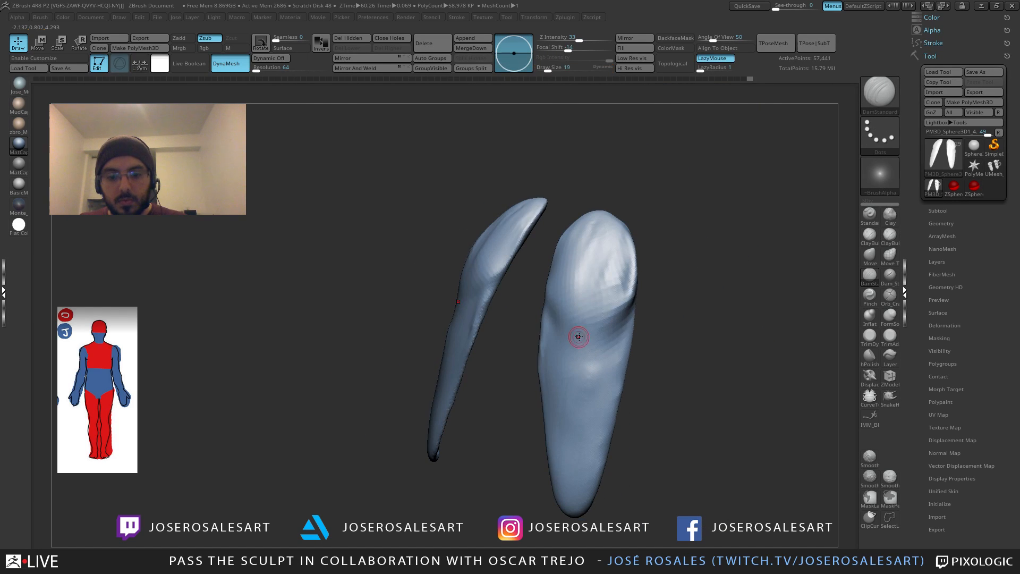
key(s)
drag(580, 338, 585, 337)
right_drag(630, 321, 614, 313)
drag(634, 293, 585, 326)
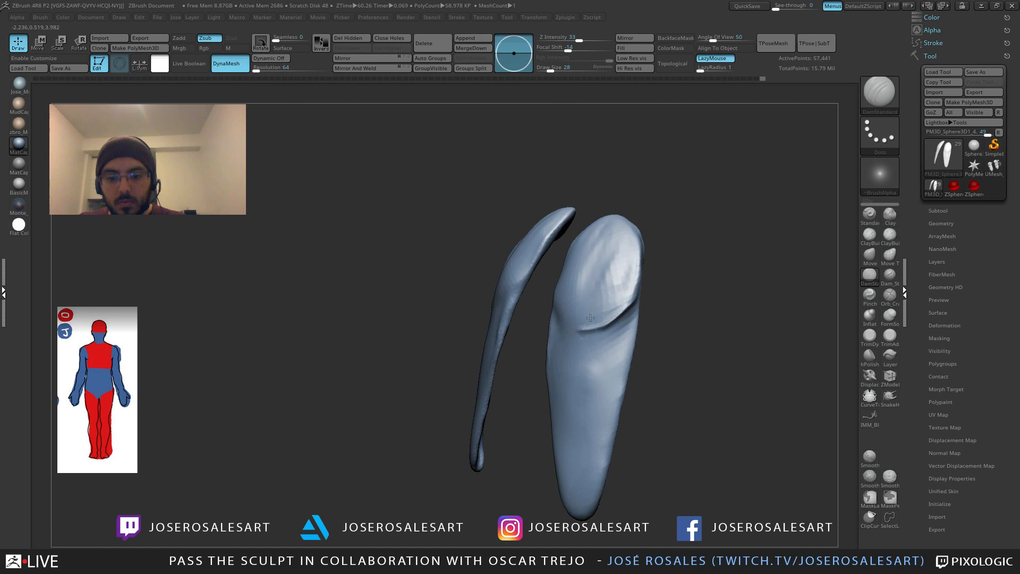
right_drag(581, 326, 596, 329)
drag(593, 329, 557, 320)
right_drag(555, 320, 593, 322)
right_drag(440, 305, 422, 302)
drag(468, 295, 428, 324)
right_drag(406, 332, 452, 311)
drag(455, 306, 441, 319)
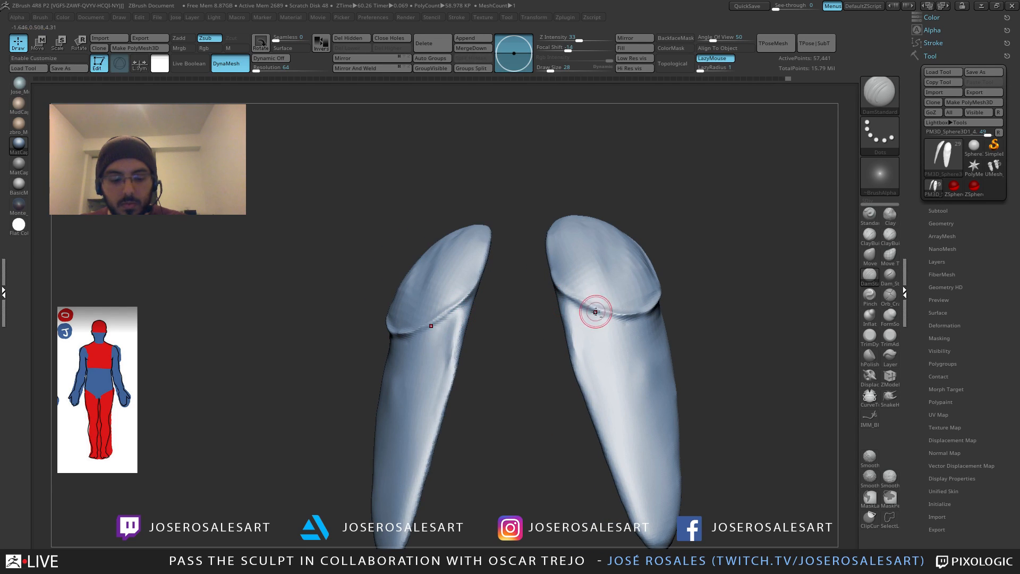
Step: Build up a raised rim around the lowest point of the wings' crease with the Clay Buildup brush at draw size 23
key(2)
key(s)
drag(617, 336, 615, 335)
mouse_move(616, 335)
right_down()
mouse_move(626, 343)
mouse_move(637, 328)
right_up()
drag(647, 320, 617, 316)
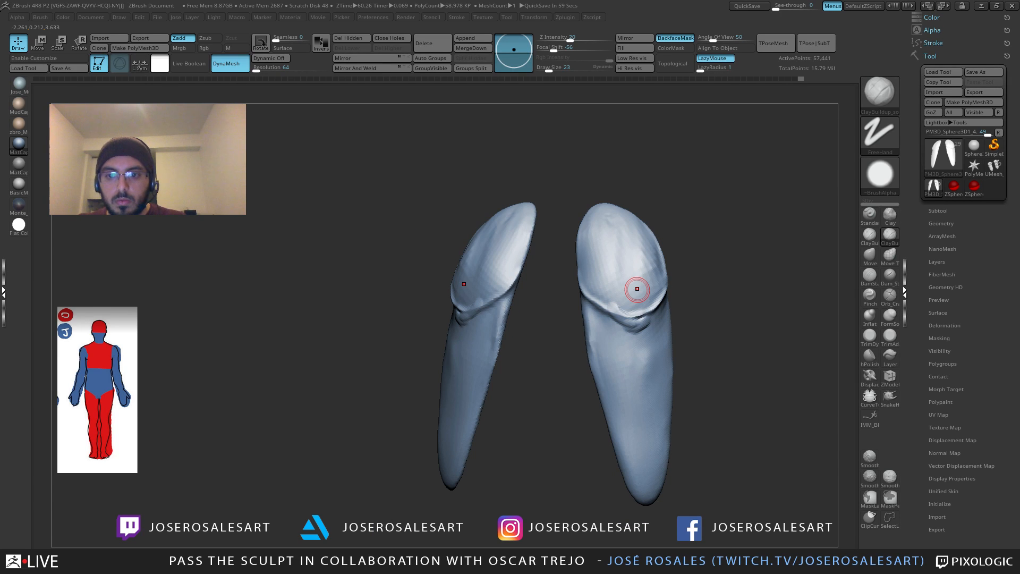
mouse_move(635, 289)
right_down()
mouse_move(603, 191)
mouse_move(651, 313)
right_up()
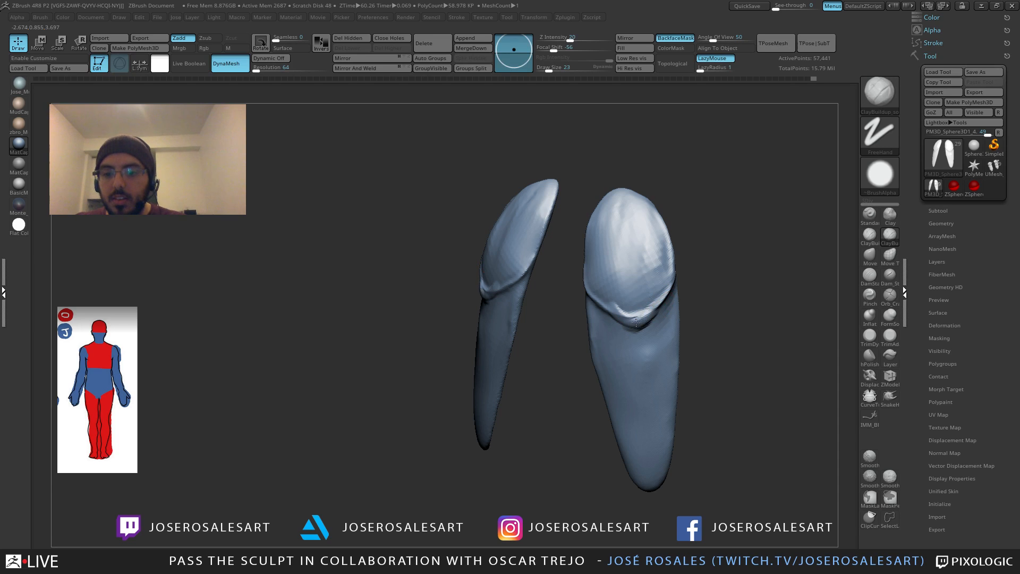
drag(636, 322, 622, 308)
Step: Extend the raised rim along the crease towards both wing edges with the Clay Buildup brush
mouse_move(621, 306)
ctrl+right_down()
mouse_move(610, 278)
mouse_move(649, 290)
ctrl+right_up()
drag(598, 284, 610, 301)
mouse_move(627, 299)
right_down()
mouse_move(610, 288)
mouse_move(624, 317)
right_up()
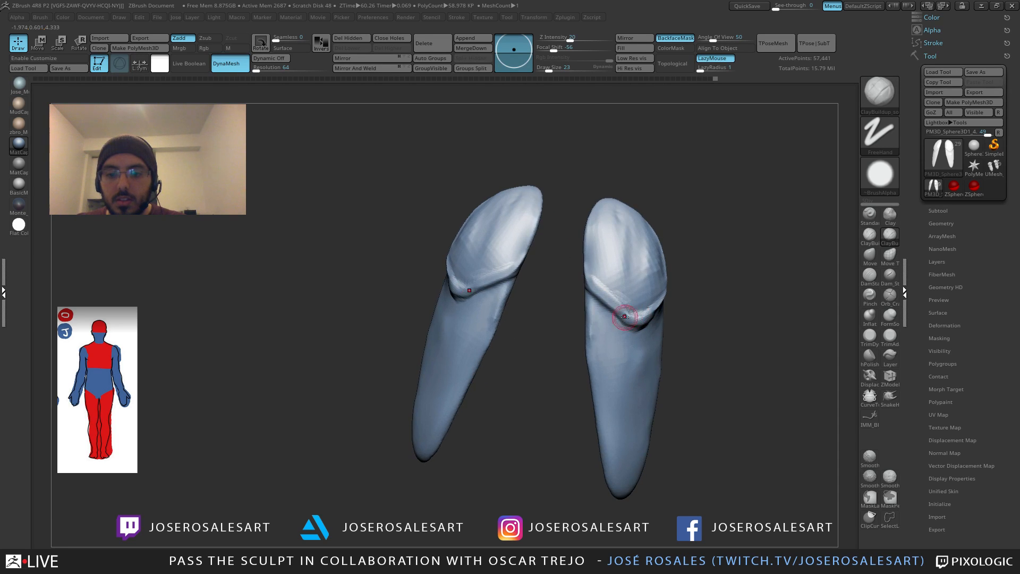
drag(623, 315, 641, 323)
mouse_move(641, 323)
right_down()
mouse_move(601, 328)
mouse_move(610, 309)
right_up()
drag(644, 318, 669, 293)
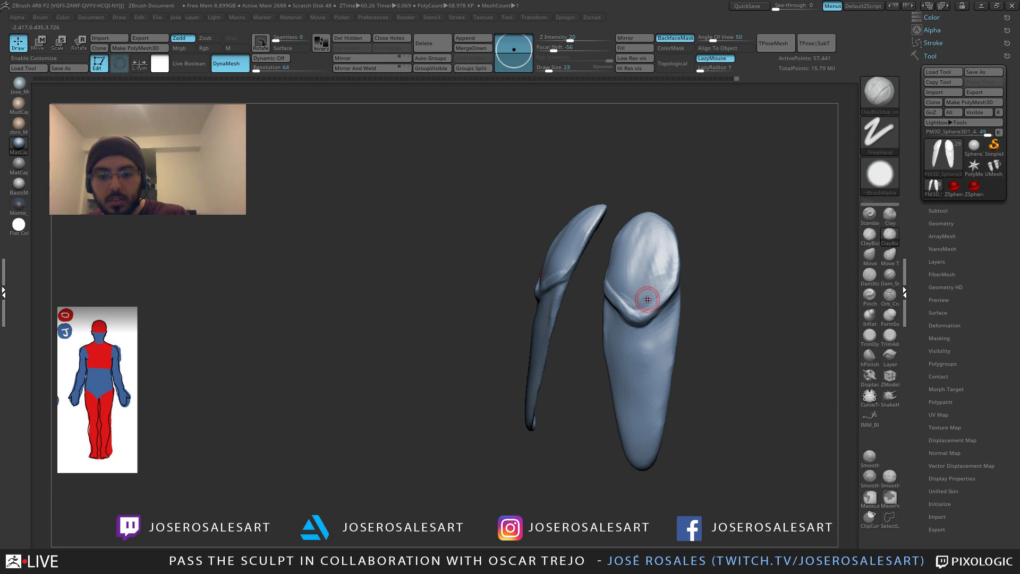
Step: Blend the rim into the upper section of the wings with the Clay Buildup brush at draw sizes 26, 48 and 33
drag(623, 277, 639, 285)
key(])
mouse_move(639, 286)
right_down()
mouse_move(659, 298)
mouse_move(644, 329)
right_up()
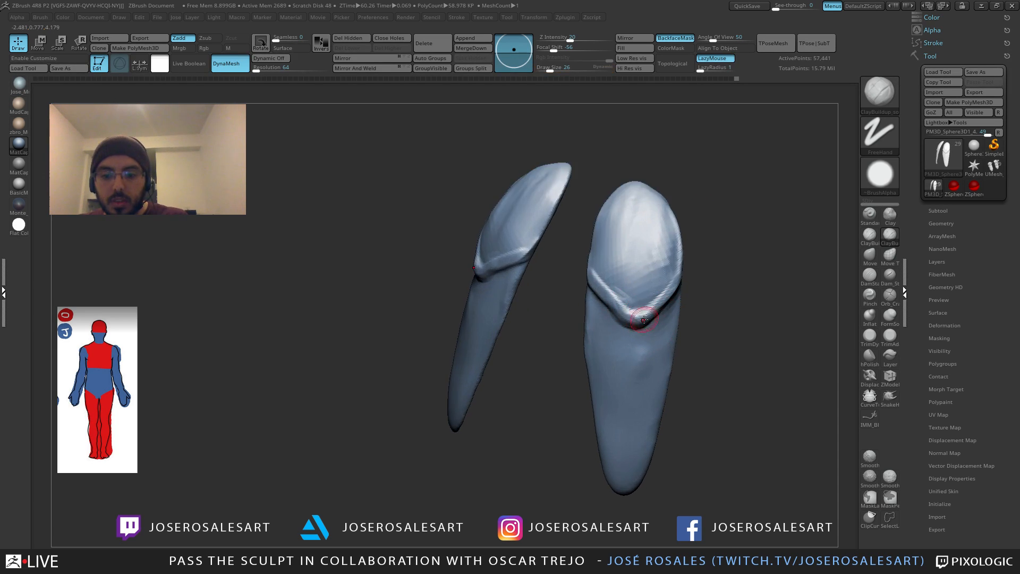
drag(630, 304, 632, 297)
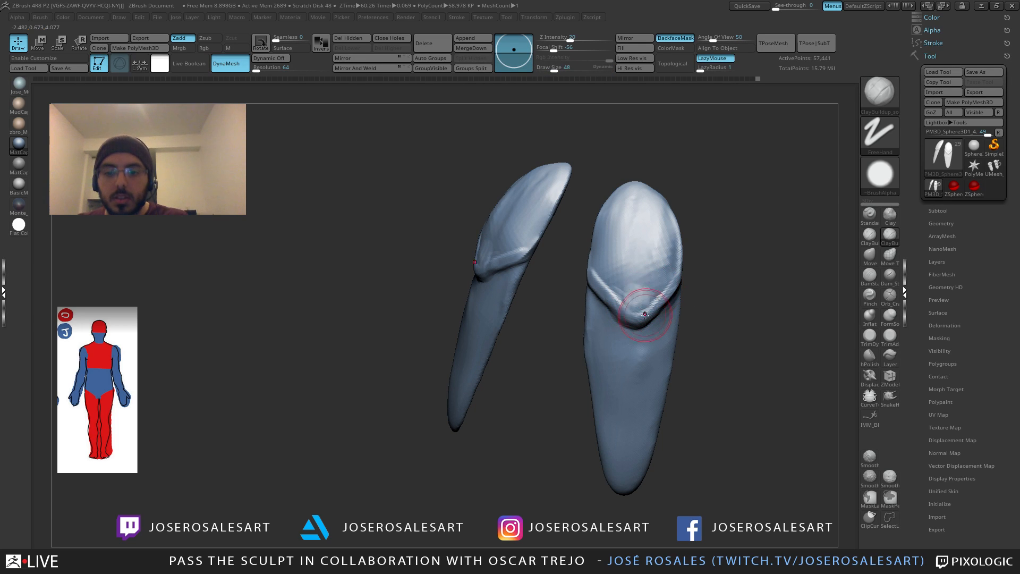
drag(672, 270, 651, 301)
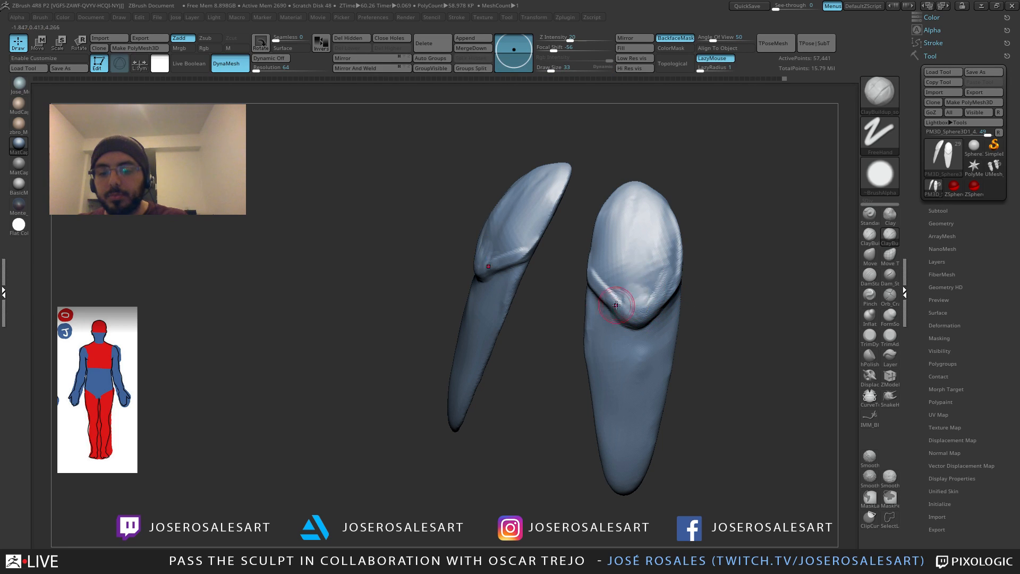
right_drag(645, 298, 624, 305)
drag(613, 275, 617, 280)
mouse_move(600, 271)
mouse_down()
mouse_move(625, 276)
mouse_move(625, 322)
mouse_up()
key([)
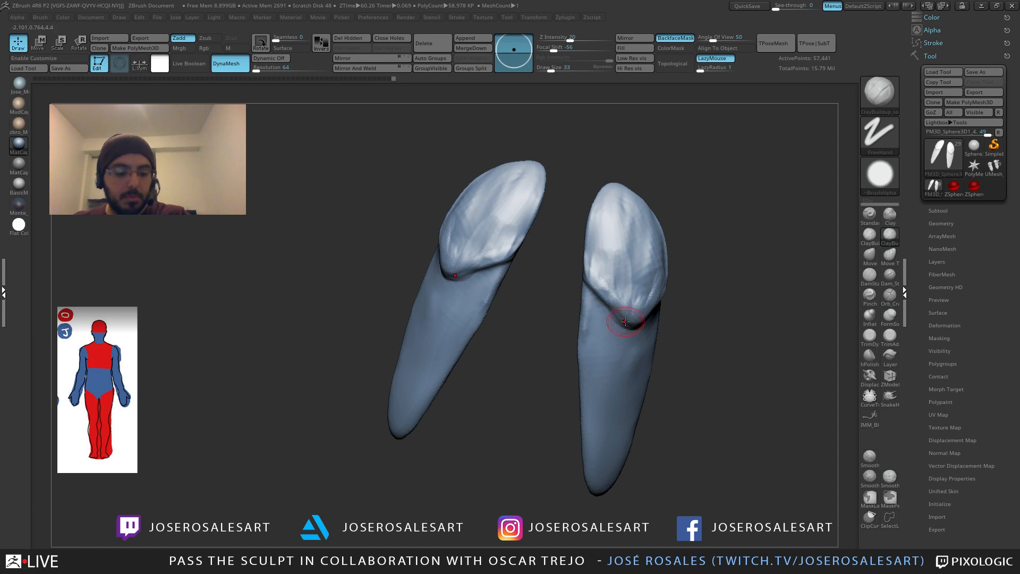
Step: Deepen the undercut beneath the rim on one wing face with the Dam Standard brush at draw size 33
key(b)
key(d)
key(s)
right_drag(625, 322, 630, 296)
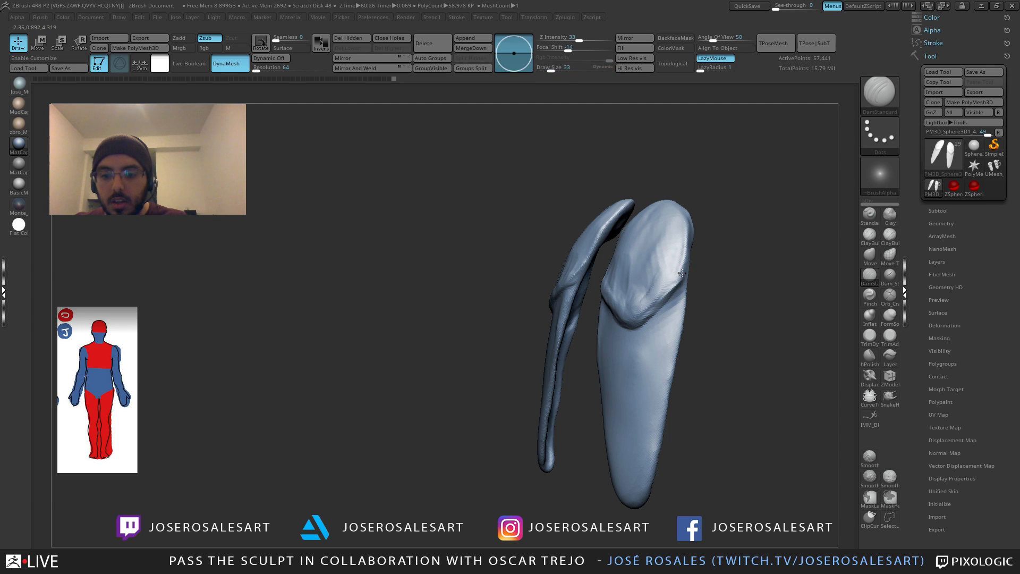
right_drag(672, 275, 648, 316)
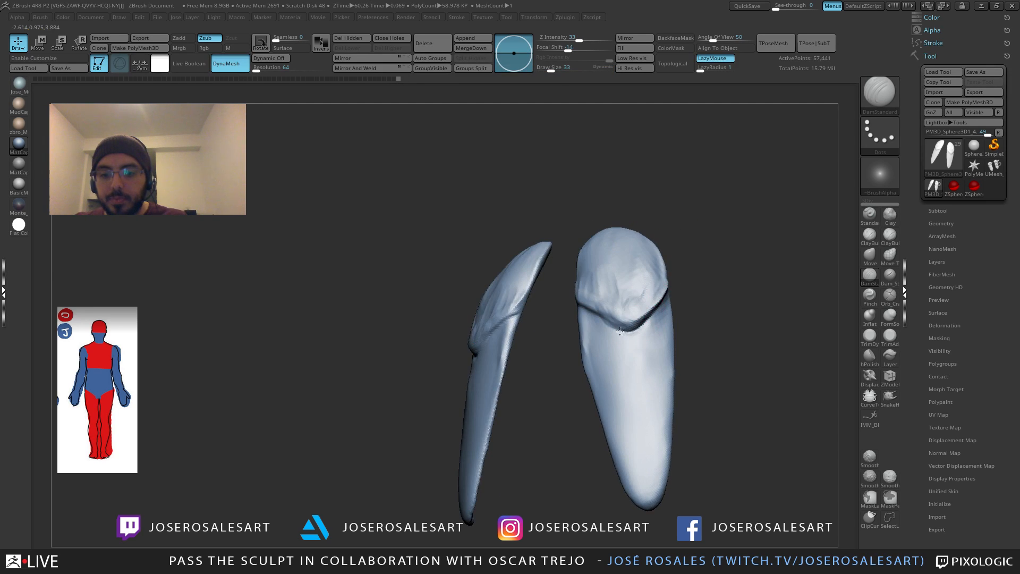
drag(620, 330, 604, 324)
right_drag(605, 325, 619, 331)
drag(619, 331, 588, 316)
Step: Continue the undercut from the inner wing edge down to the rim's tip with the Dam Standard brush
right_drag(457, 324, 481, 332)
ctrl+right_drag(481, 332, 484, 354)
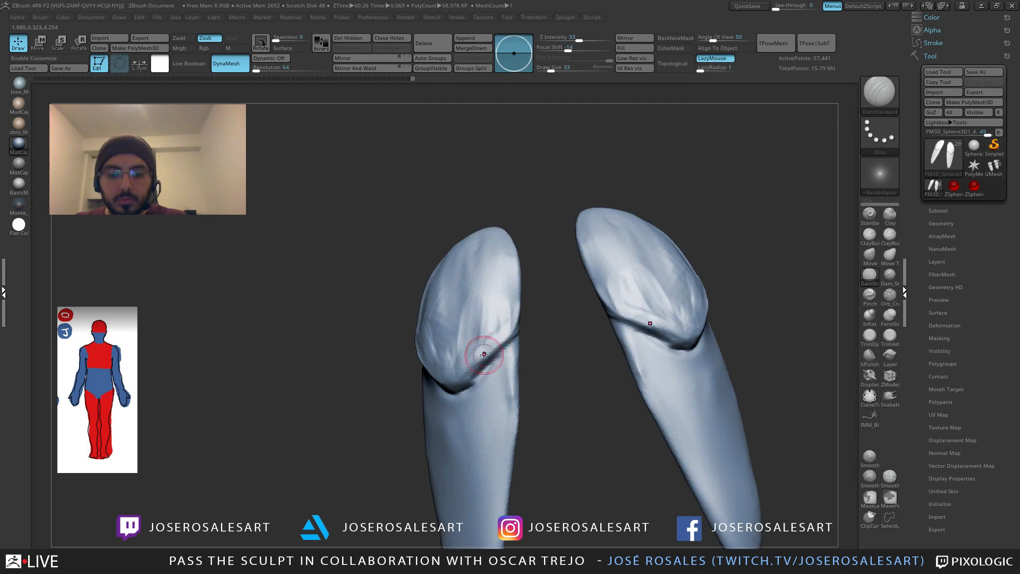
drag(514, 338, 461, 380)
right_drag(461, 380, 492, 345)
drag(493, 345, 457, 379)
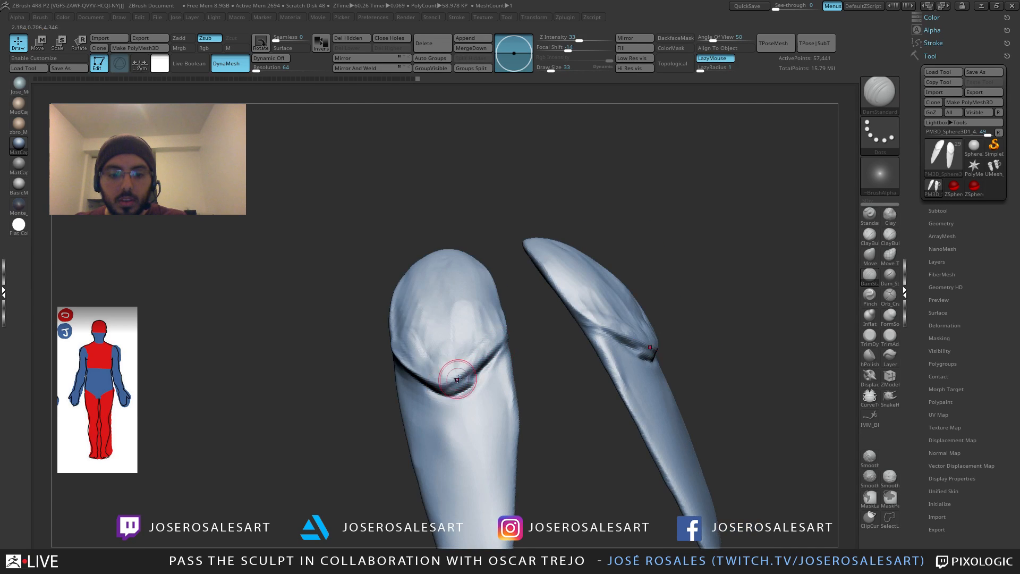
Step: Refine the crease below the rim's tip with the Dam Standard brush at draw sizes 12 and 28
mouse_move(457, 379)
right_down()
mouse_move(682, 337)
mouse_move(712, 257)
mouse_move(685, 339)
right_up()
key(s)
drag(685, 341, 676, 342)
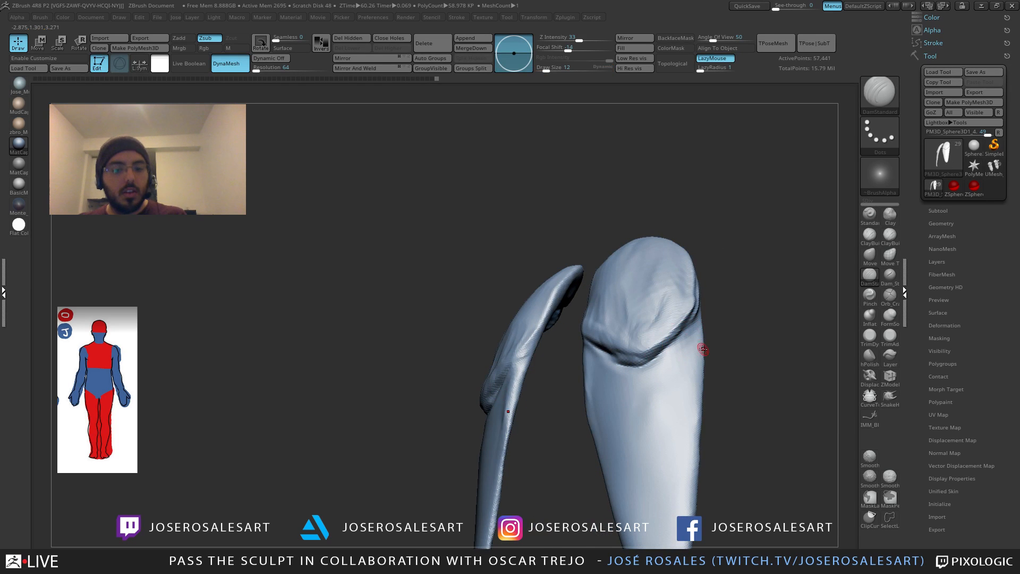
mouse_move(703, 348)
ctrl+right_down()
mouse_move(720, 332)
mouse_move(670, 362)
ctrl+right_up()
drag(656, 363, 665, 363)
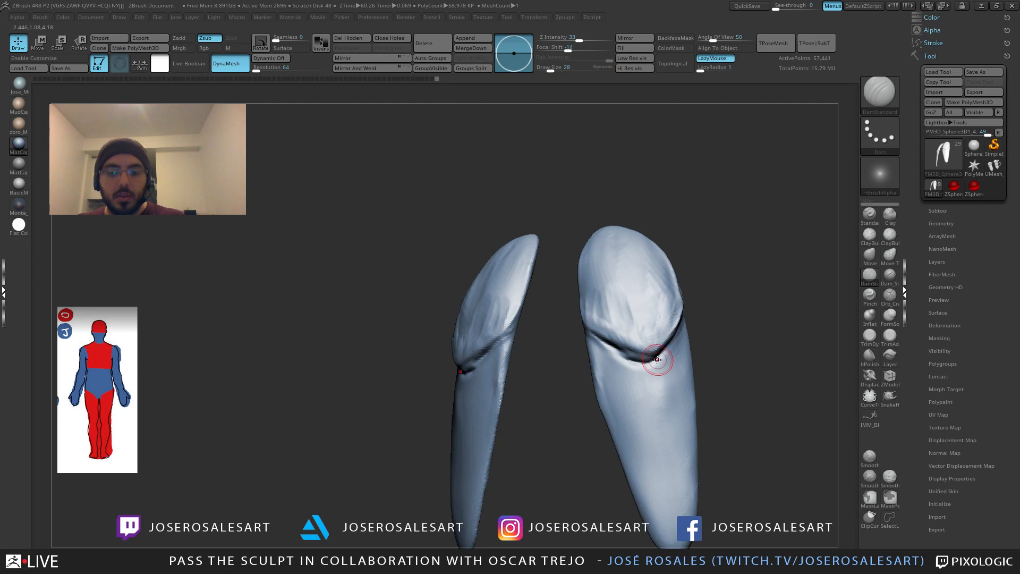
right_drag(623, 315, 642, 333)
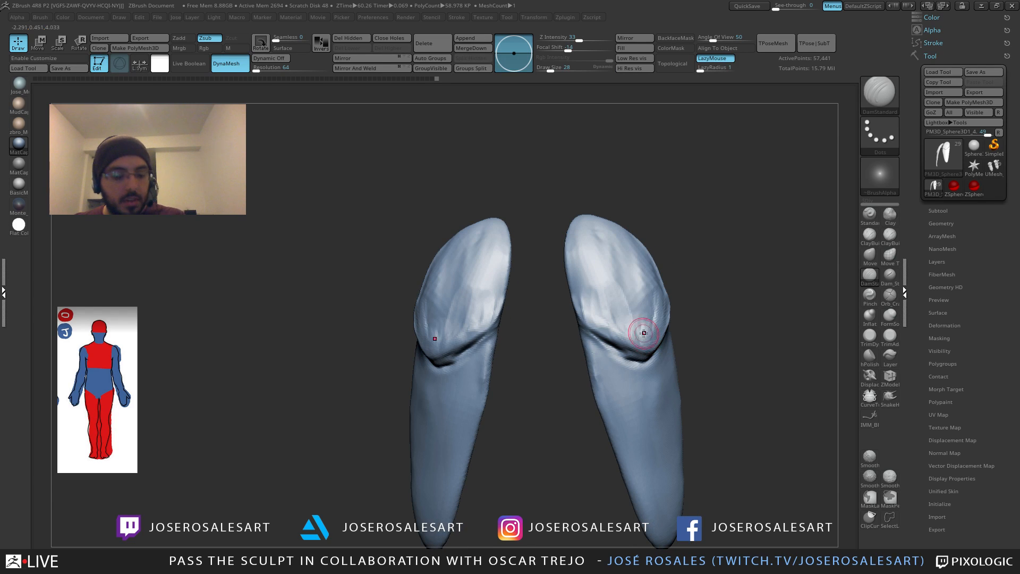
Step: Build up surface planes on the upper section of the wings with the Clay Buildup brush at draw sizes 48 and 30
key(1)
key(s)
drag(601, 310, 640, 326)
key(s)
key(s)
key(s)
right_drag(481, 313, 467, 318)
drag(468, 317, 479, 290)
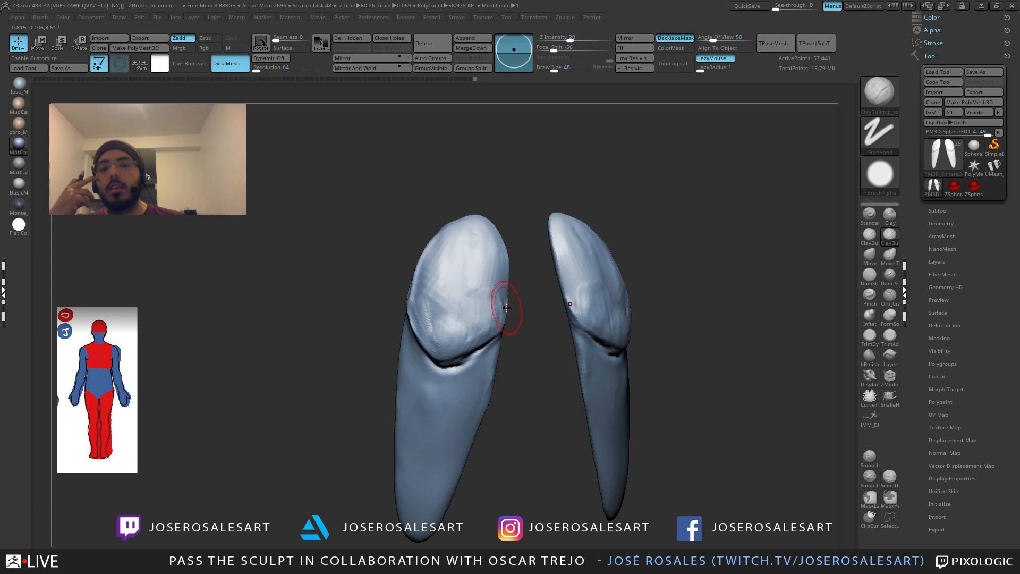
drag(377, 223, 440, 263)
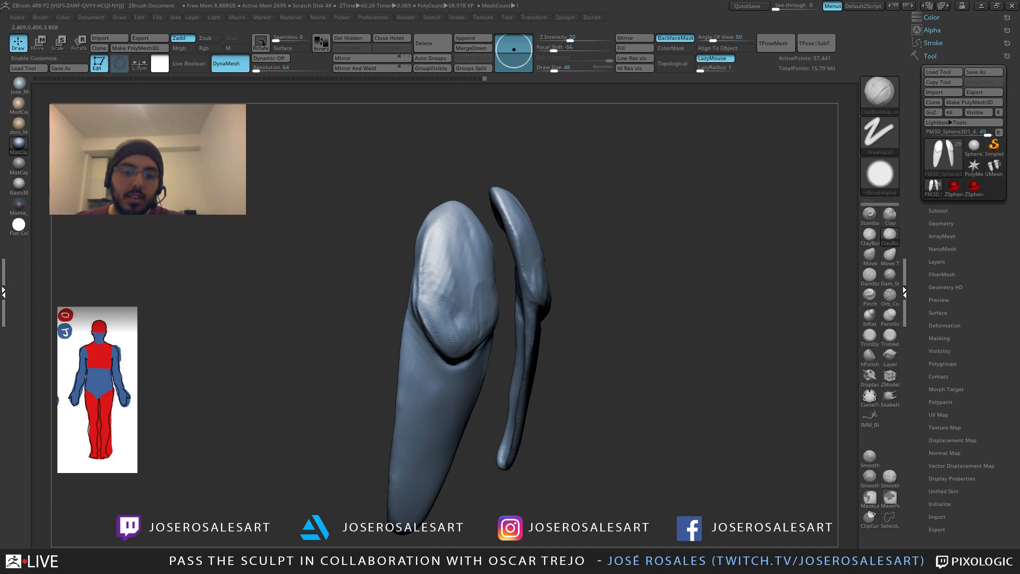
mouse_move(454, 341)
mouse_down()
mouse_move(435, 308)
mouse_move(478, 282)
mouse_up()
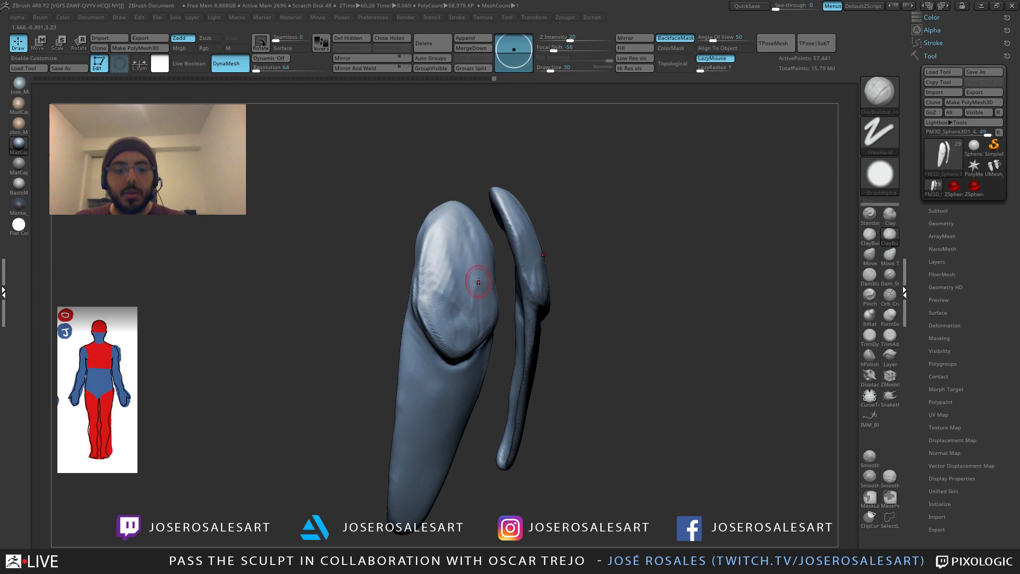
drag(563, 319, 467, 326)
drag(537, 351, 483, 354)
Step: Raise the lower edge of the wings' upper section with the Standard brush at draw size 15
key(b)
key(s)
key(t)
key(bracketleft)
key(bracketleft)
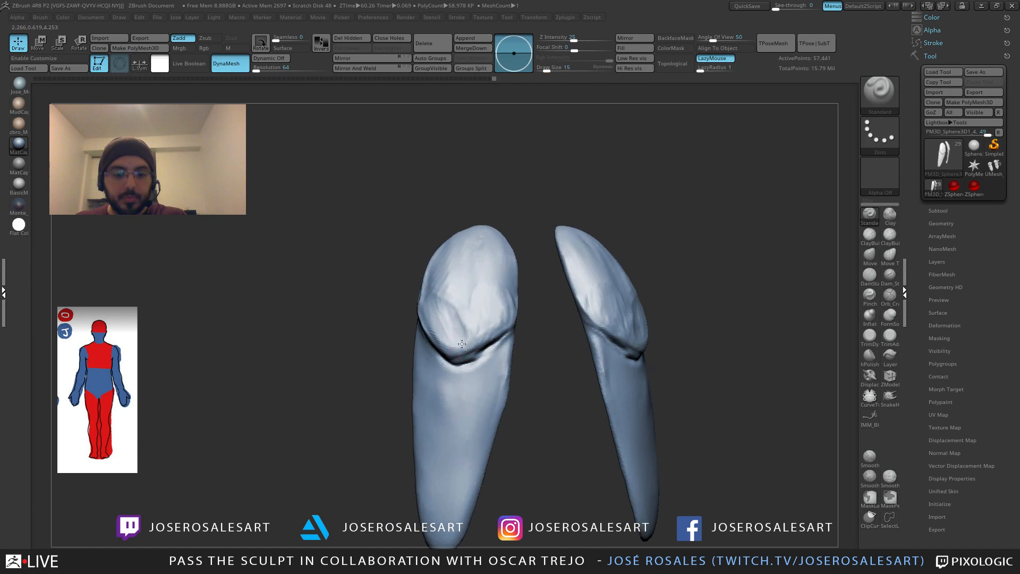
mouse_move(547, 345)
mouse_down()
mouse_move(459, 352)
mouse_move(491, 336)
mouse_move(458, 340)
mouse_move(478, 345)
mouse_up()
Step: Cut the crease deeper under the upper section's edge with the Dam Standard brush at draw size 42
key(b)
key(d)
key(s)
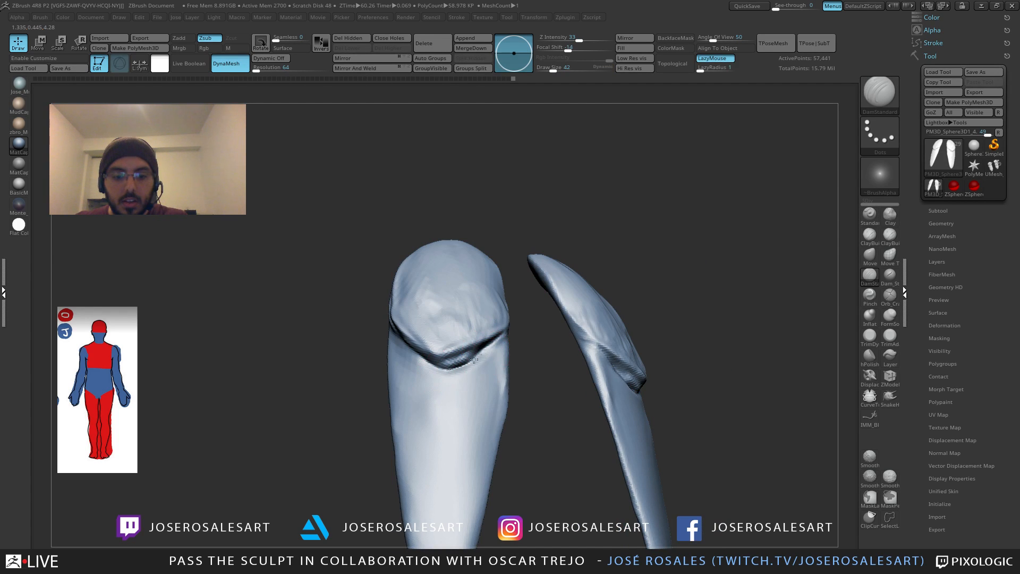
Step: Build up a thin lip just beneath the crease with the Clay Buildup brush at draw size 17
key(b)
key(c)
key(b)
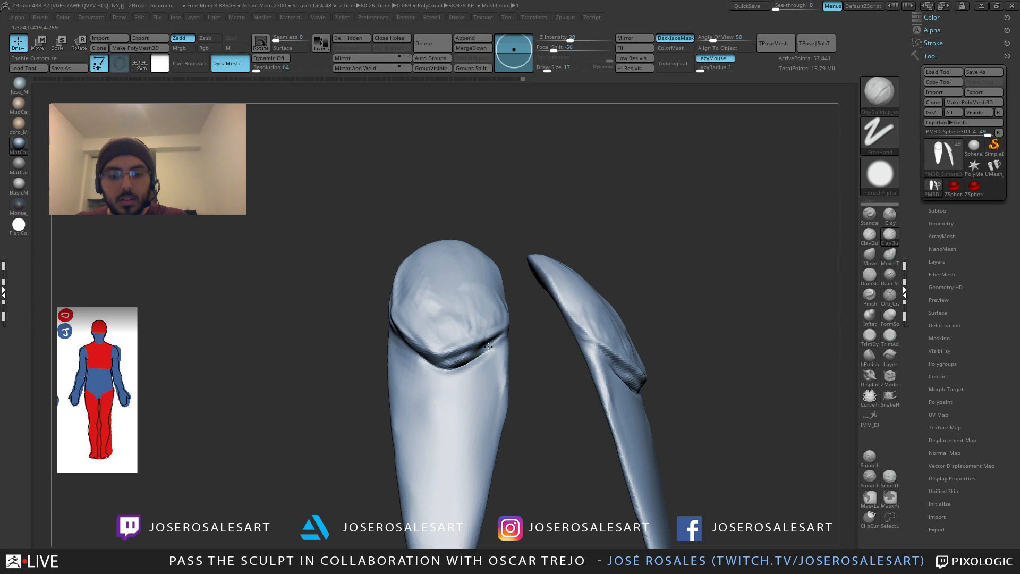
drag(488, 346, 468, 357)
ctrl+right_drag(494, 341, 463, 355)
drag(463, 357, 485, 349)
mouse_move(482, 351)
right_down()
mouse_move(446, 360)
mouse_move(489, 345)
mouse_move(444, 349)
mouse_move(476, 365)
mouse_move(536, 308)
mouse_move(453, 295)
mouse_move(440, 304)
mouse_move(519, 364)
mouse_move(516, 378)
right_up()
Step: Carve layered skin folds beneath the lip of the wings' upper shell with the Standard and Dam Standard brushes, the latter at draw size 28
key(b)
key(s)
key(t)
key(b)
key(d)
key(s)
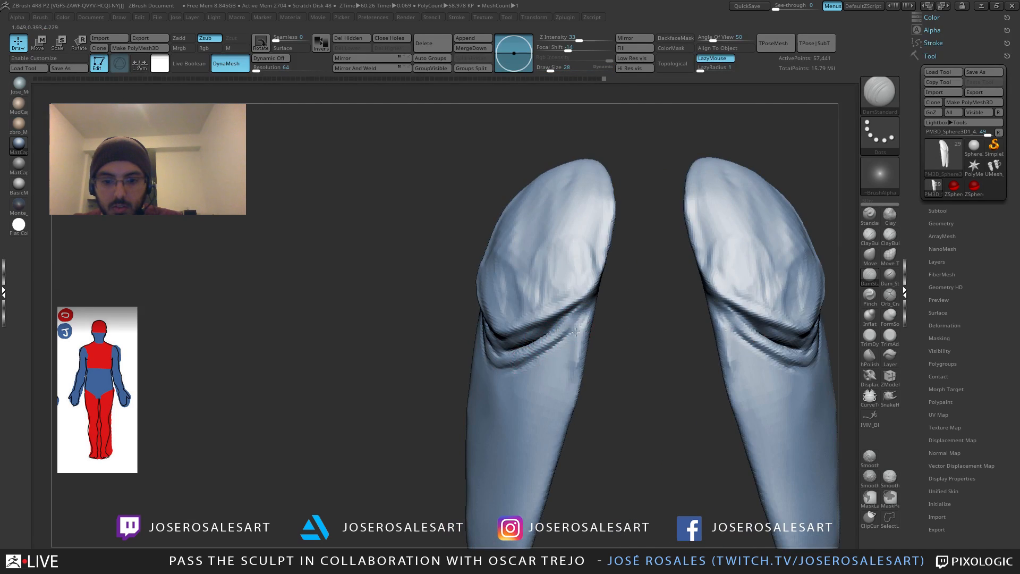
right_drag(563, 340, 569, 349)
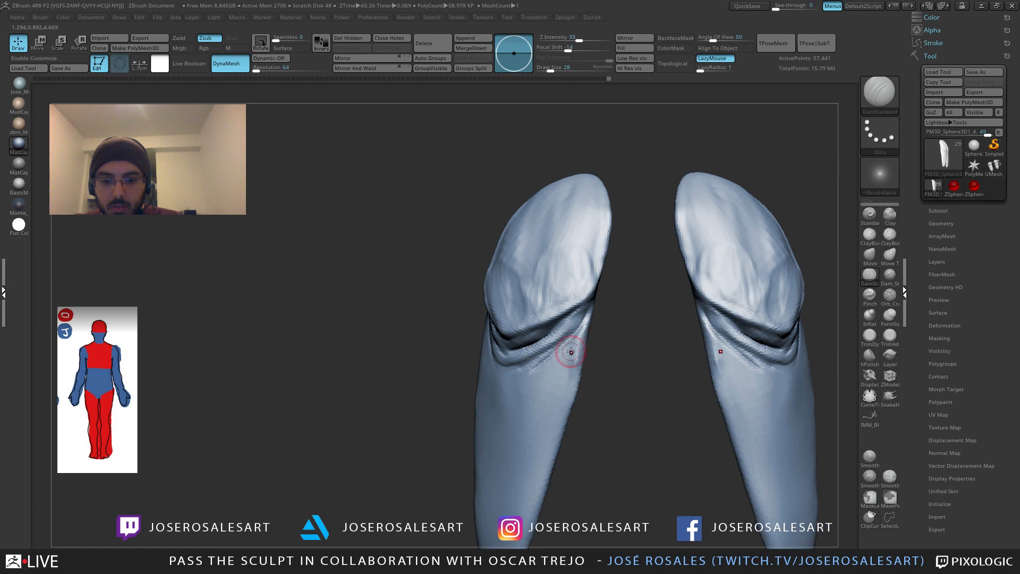
mouse_move(498, 405)
shift+right_down()
mouse_move(489, 410)
mouse_move(546, 353)
shift+right_up()
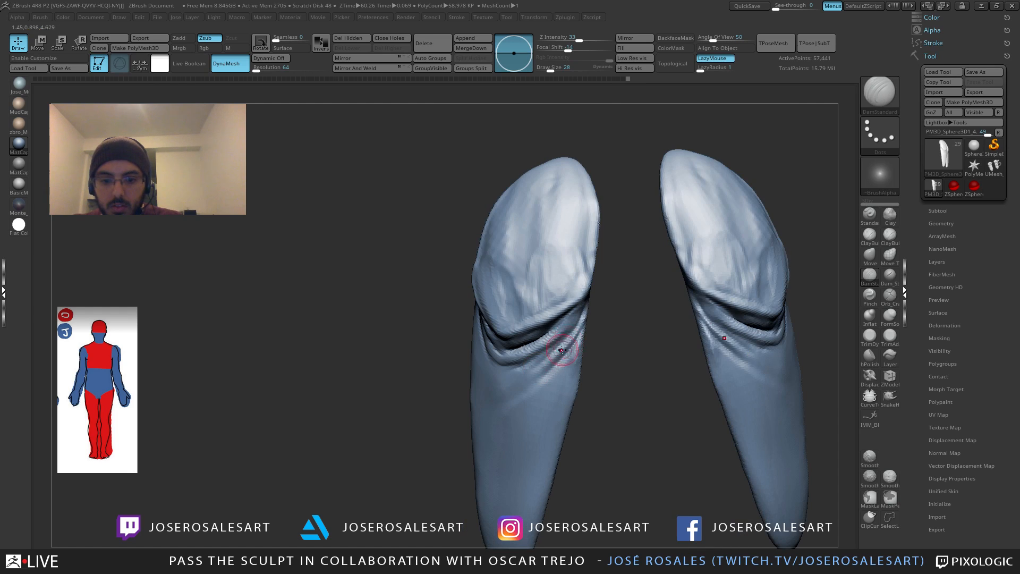
Step: Check the wings against the full creature, isolate them again, then build up and smooth the upper shell with Clay Buildup at draw size 51
mouse_move(488, 374)
right_down()
mouse_move(667, 288)
mouse_move(747, 269)
mouse_move(612, 278)
mouse_move(666, 306)
mouse_move(652, 361)
right_up()
key(alt+s)
key(alt+s)
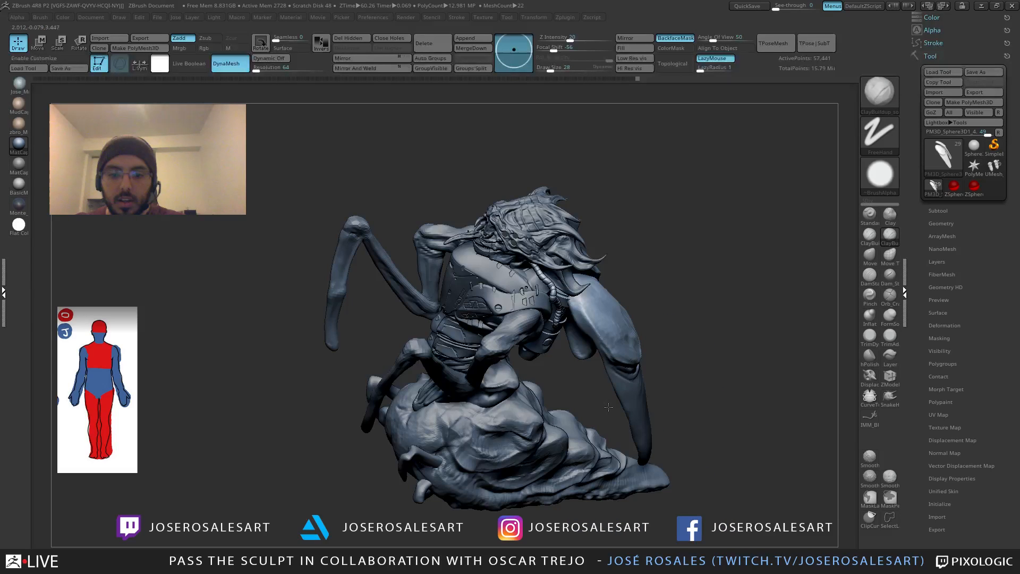
right_drag(608, 407, 587, 317)
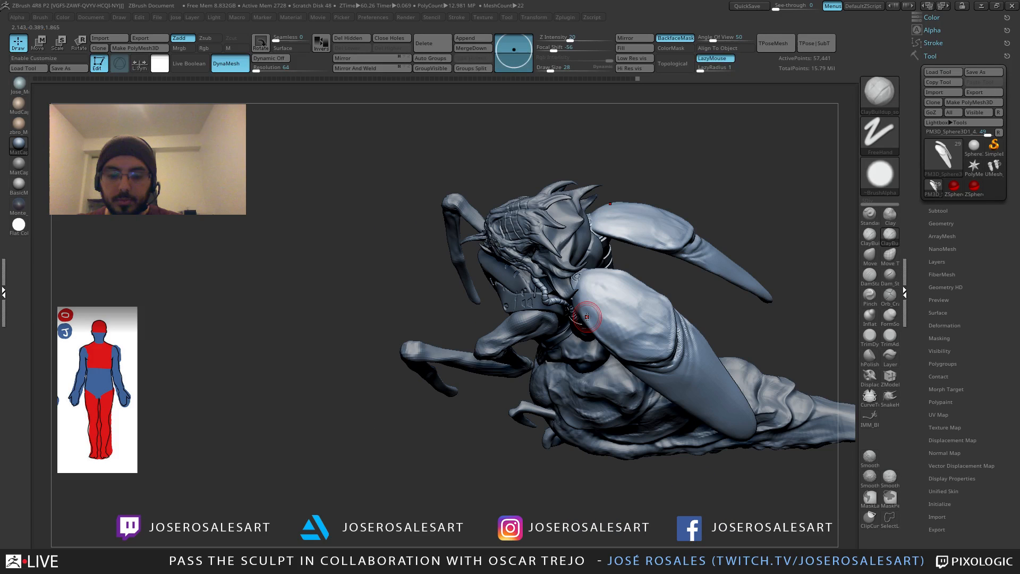
key(alt+s)
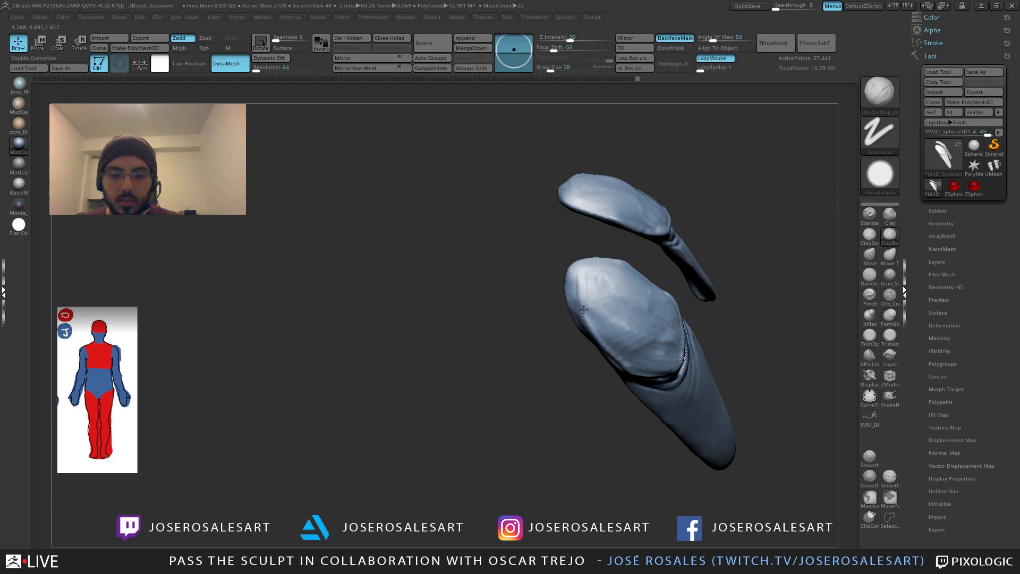
drag(588, 274, 578, 304)
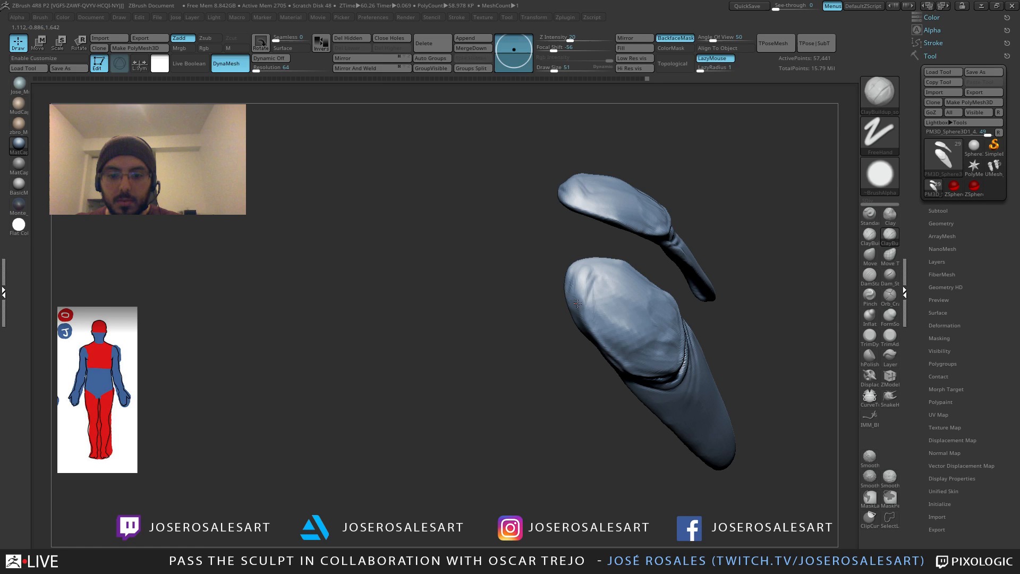
mouse_move(577, 304)
right_down()
mouse_move(612, 285)
mouse_move(638, 300)
right_up()
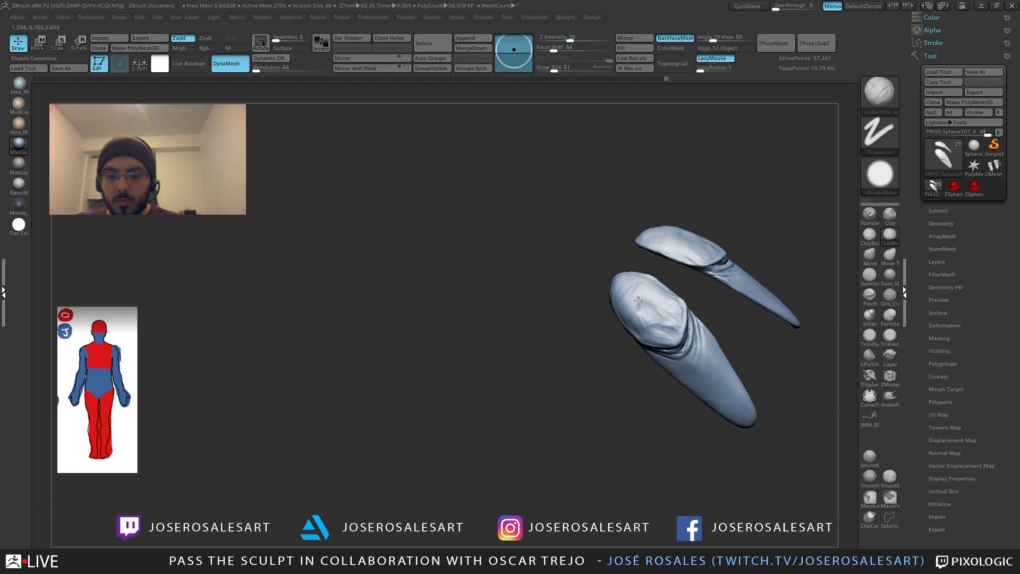
drag(638, 300, 675, 329)
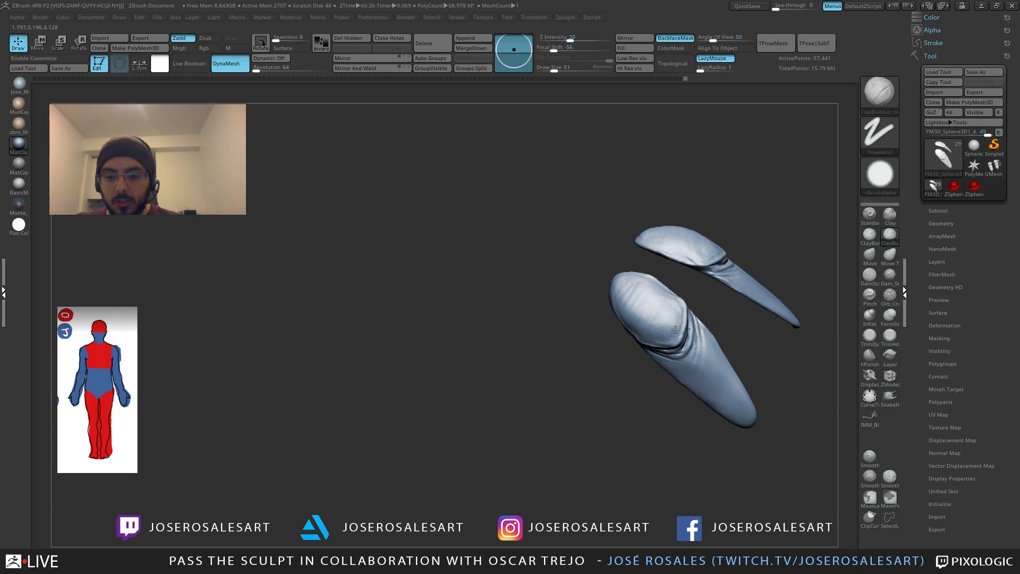
right_drag(675, 329, 631, 294)
shift+drag(631, 293, 652, 306)
Step: Cut short notches along the outer edge of the upper shell with the Dam Standard brush at draw size 26, softening them with smoothing
mouse_move(652, 306)
right_down()
mouse_move(681, 289)
mouse_move(687, 313)
mouse_move(651, 340)
mouse_move(584, 335)
right_up()
key(b)
key(d)
key(s)
key(s)
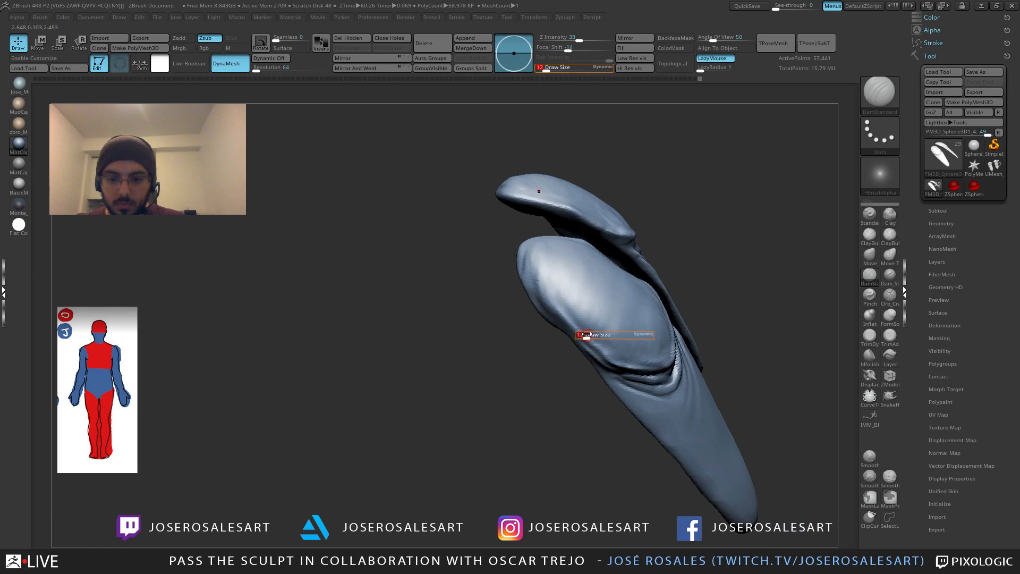
mouse_move(584, 337)
mouse_down()
mouse_move(572, 321)
mouse_move(601, 335)
mouse_up()
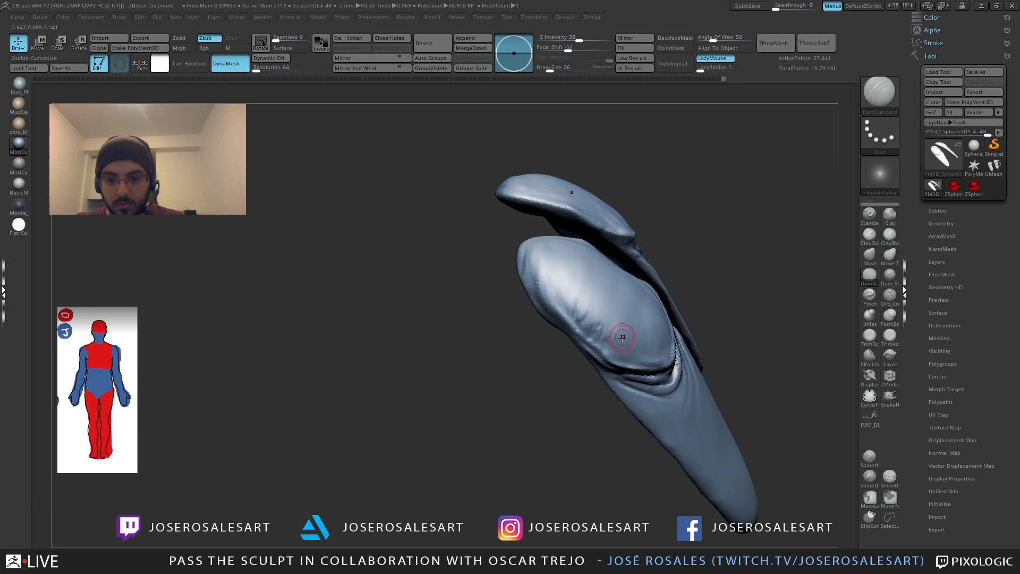
mouse_move(622, 337)
right_down()
mouse_move(626, 357)
mouse_move(623, 340)
right_up()
shift+drag(624, 341, 624, 334)
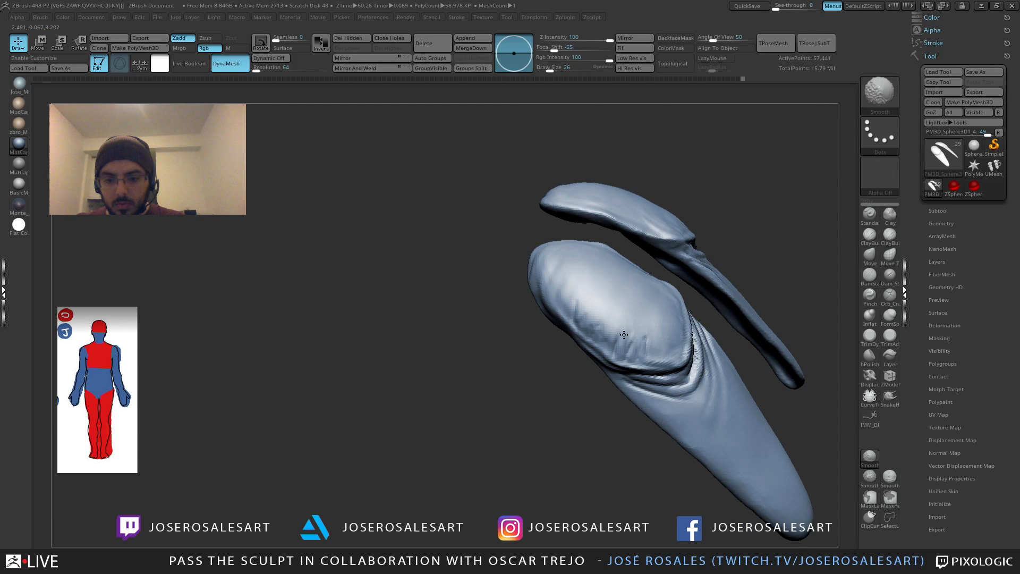
right_drag(623, 335, 617, 317)
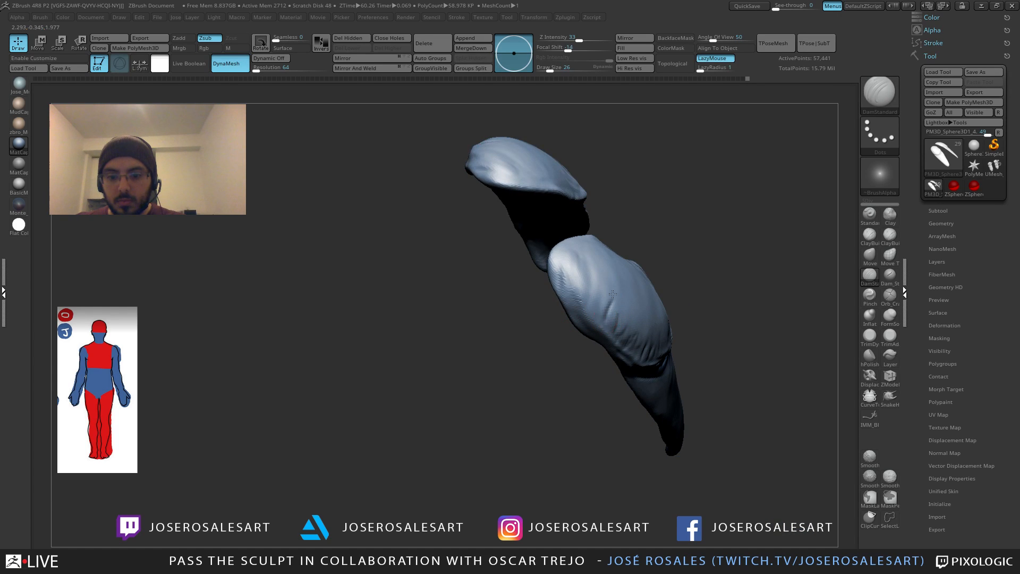
right_drag(611, 272, 593, 290)
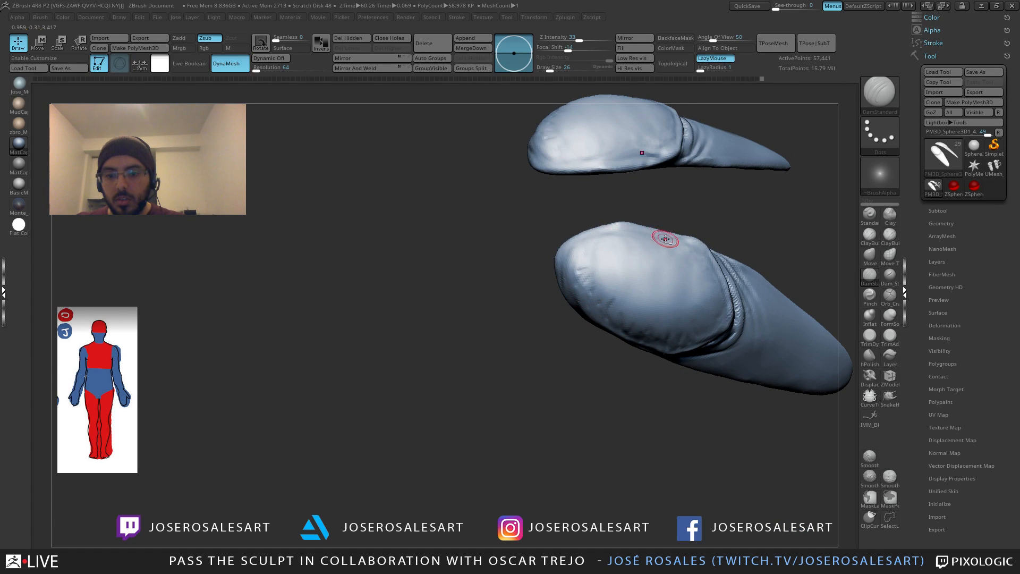
Step: Extend the small creases around the lower rim of the upper shell with the Dam Standard brush at draw size 26
right_drag(664, 239, 617, 255)
shift+drag(616, 255, 622, 267)
ctrl+right_drag(653, 287, 701, 298)
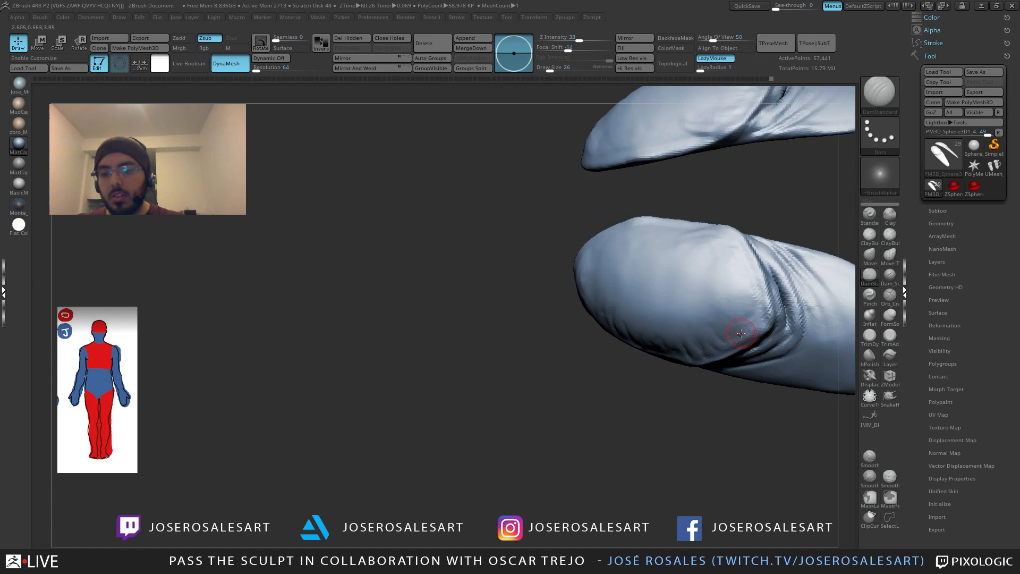
drag(750, 312, 758, 307)
right_drag(758, 307, 768, 313)
drag(742, 315, 753, 307)
mouse_move(749, 308)
right_down()
mouse_move(759, 318)
mouse_move(728, 316)
mouse_move(733, 265)
mouse_move(771, 295)
mouse_move(660, 302)
mouse_move(520, 427)
mouse_move(487, 388)
right_up()
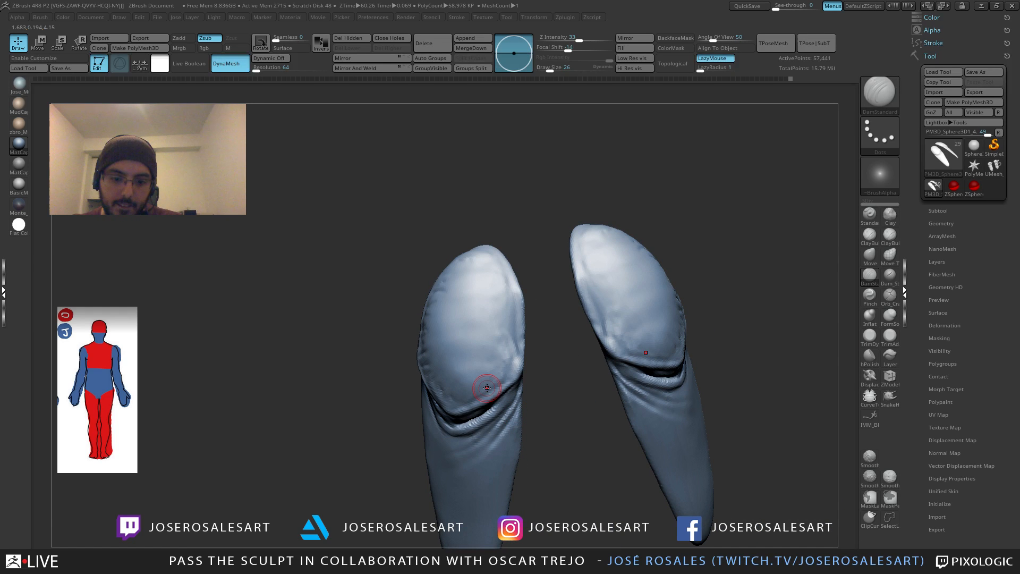
Step: Carve a long groove with wrinkles down the inner edge of the upper shell with the Dam Standard brush at draw sizes 26 and 23
mouse_move(496, 346)
right_down()
mouse_move(494, 360)
mouse_move(499, 352)
mouse_move(473, 346)
mouse_move(510, 326)
mouse_move(501, 339)
mouse_move(496, 318)
mouse_move(511, 266)
mouse_move(603, 266)
right_up()
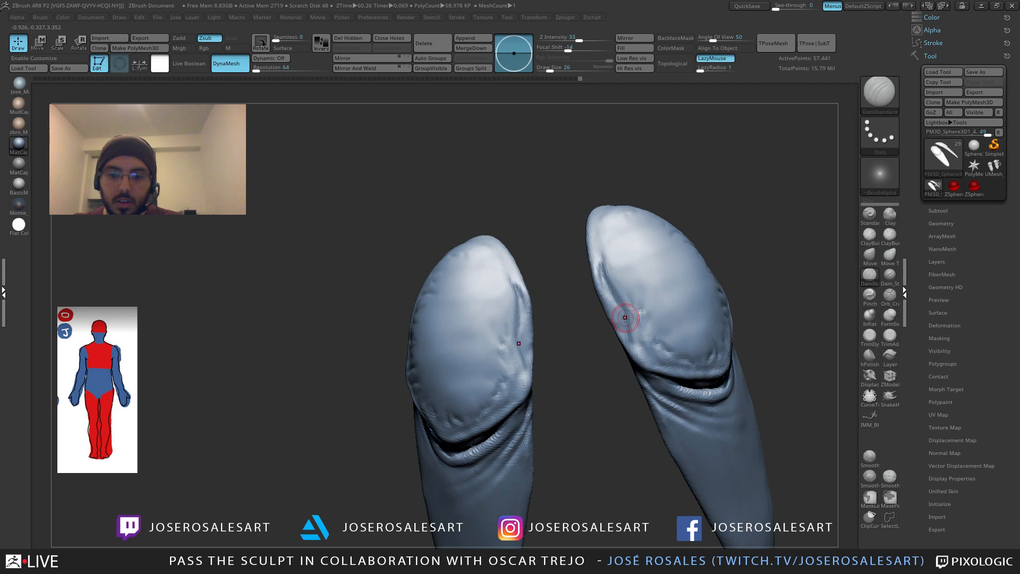
key(1)
mouse_move(608, 271)
right_down()
mouse_move(628, 248)
mouse_move(484, 309)
mouse_move(548, 335)
right_up()
drag(552, 348, 560, 367)
right_drag(563, 361, 655, 297)
drag(667, 304, 671, 321)
key(2)
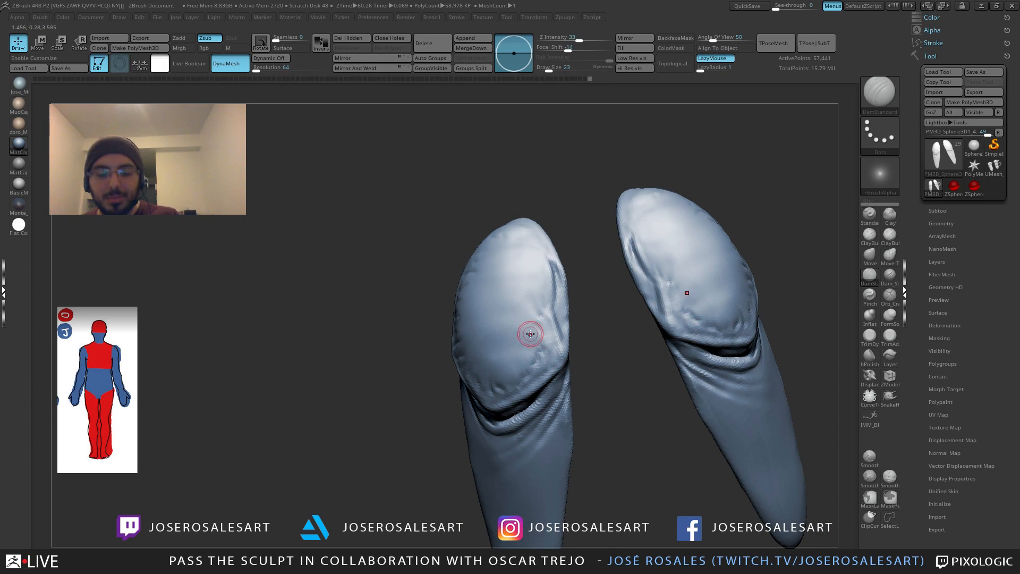
mouse_move(530, 334)
alt+right_down()
mouse_move(572, 306)
mouse_move(593, 359)
mouse_move(586, 268)
mouse_move(591, 277)
mouse_move(600, 242)
alt+right_up()
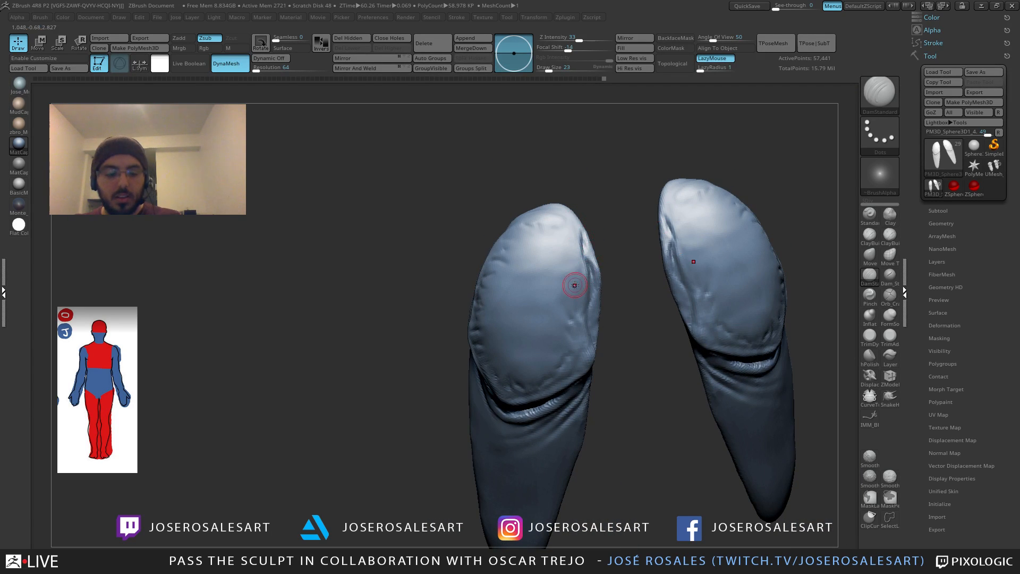
Step: Build up the surface beside the upper shell's inner groove with the Clay Buildup brush at draw sizes 23 and 48
key(b)
key(c)
key(b)
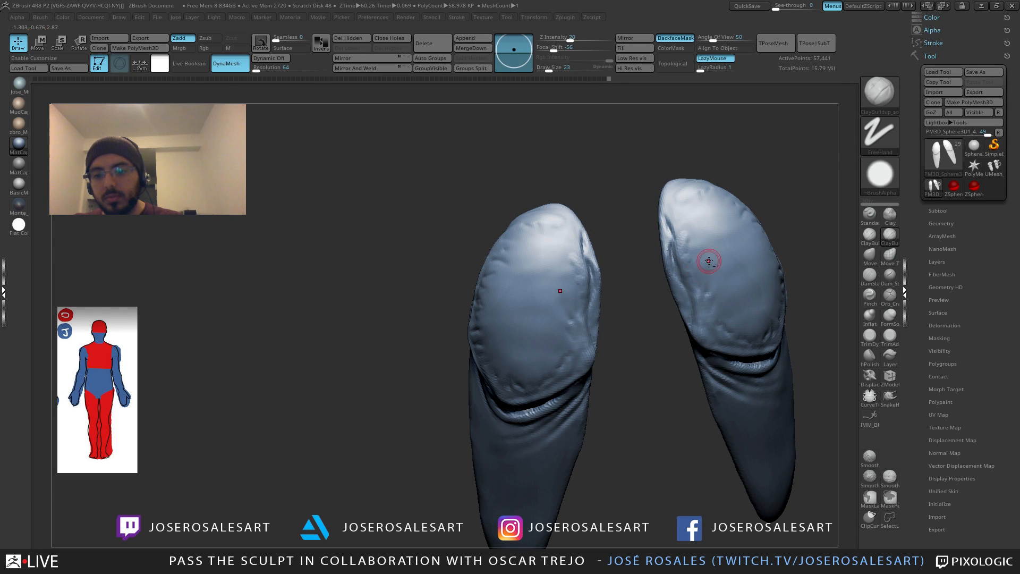
right_drag(706, 257, 701, 236)
key(bracketright)
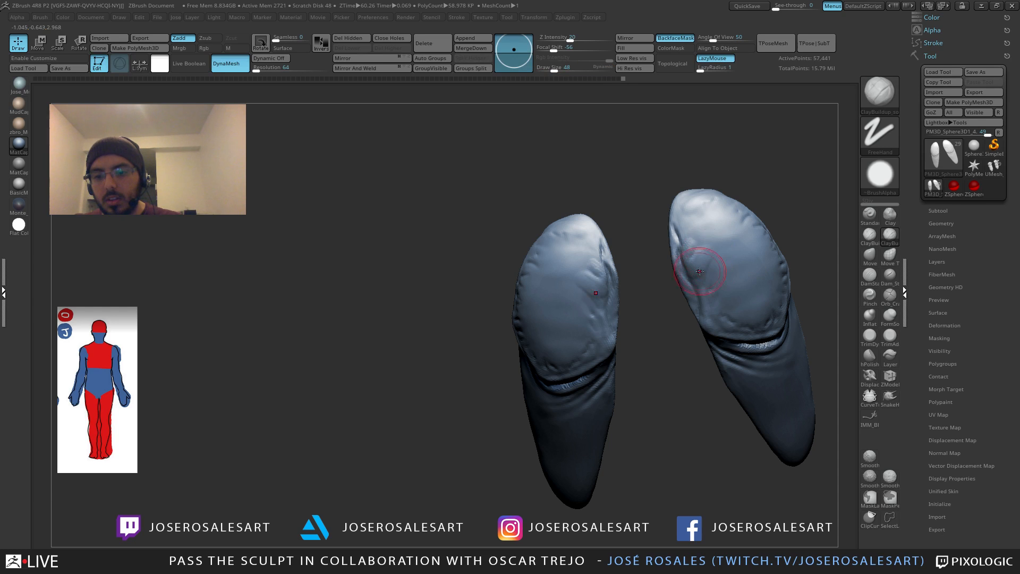
drag(704, 259, 709, 284)
right_drag(709, 284, 697, 252)
mouse_move(697, 248)
mouse_down()
mouse_move(687, 256)
mouse_move(708, 250)
mouse_up()
right_drag(722, 276, 728, 241)
key(bracketleft)
Step: Pull five spikes out of the wings' inner edge just below the folds with the SnakeHook brush at draw size 19
mouse_move(786, 266)
ctrl+right_down()
mouse_move(678, 252)
mouse_move(692, 237)
mouse_move(613, 319)
mouse_move(571, 289)
ctrl+right_up()
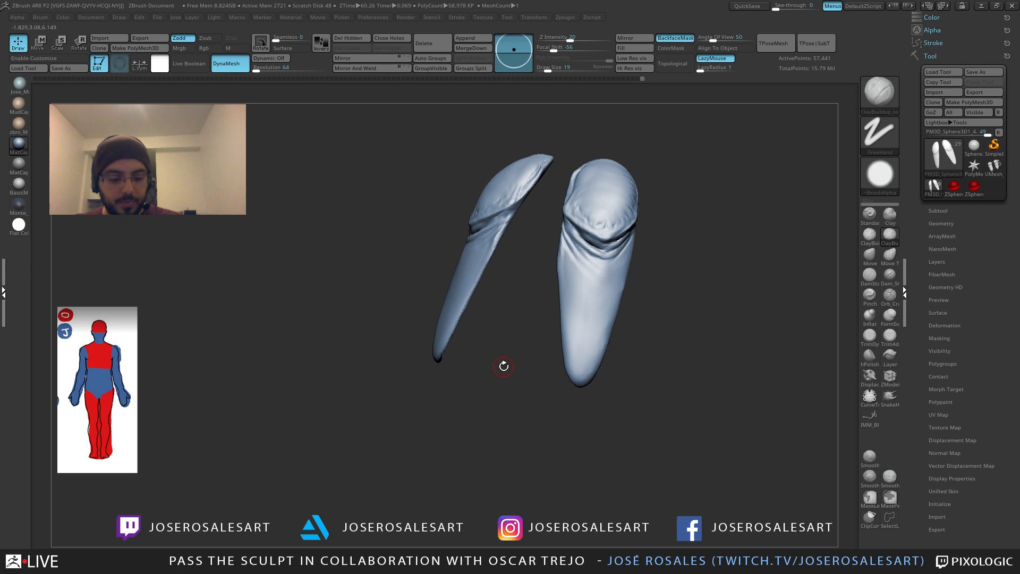
key(b)
key(s)
key(h)
mouse_move(525, 327)
ctrl+right_down()
mouse_move(498, 323)
mouse_move(438, 261)
mouse_move(456, 275)
ctrl+right_up()
drag(439, 197, 456, 194)
right_drag(456, 194, 462, 221)
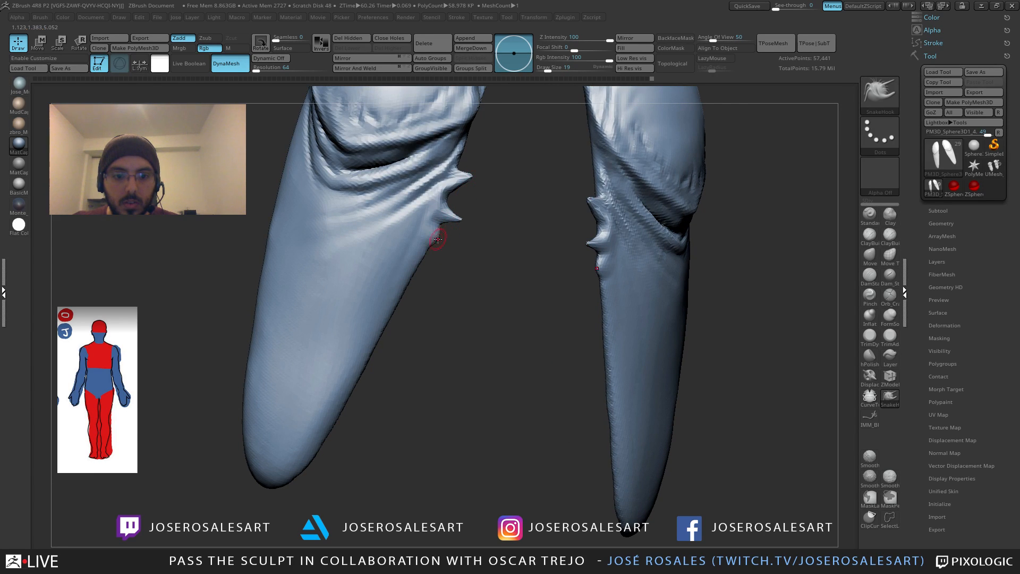
mouse_move(445, 260)
right_down()
mouse_move(433, 254)
mouse_move(581, 302)
right_up()
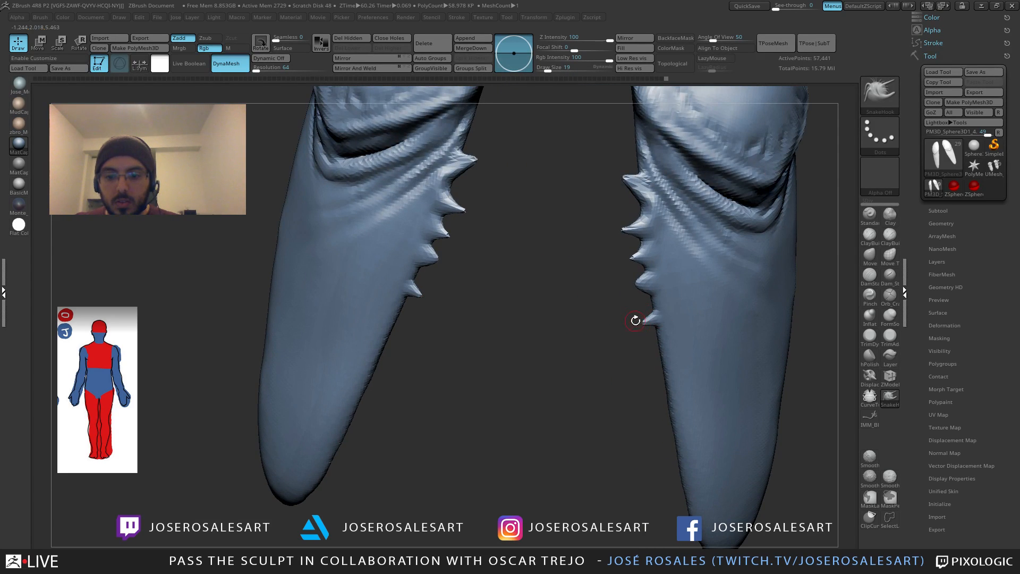
Step: Extend the row of spikes down the inner edge toward the wing tips with the SnakeHook brush
right_drag(635, 319, 663, 347)
drag(663, 347, 647, 367)
right_drag(667, 380, 671, 377)
drag(670, 377, 649, 382)
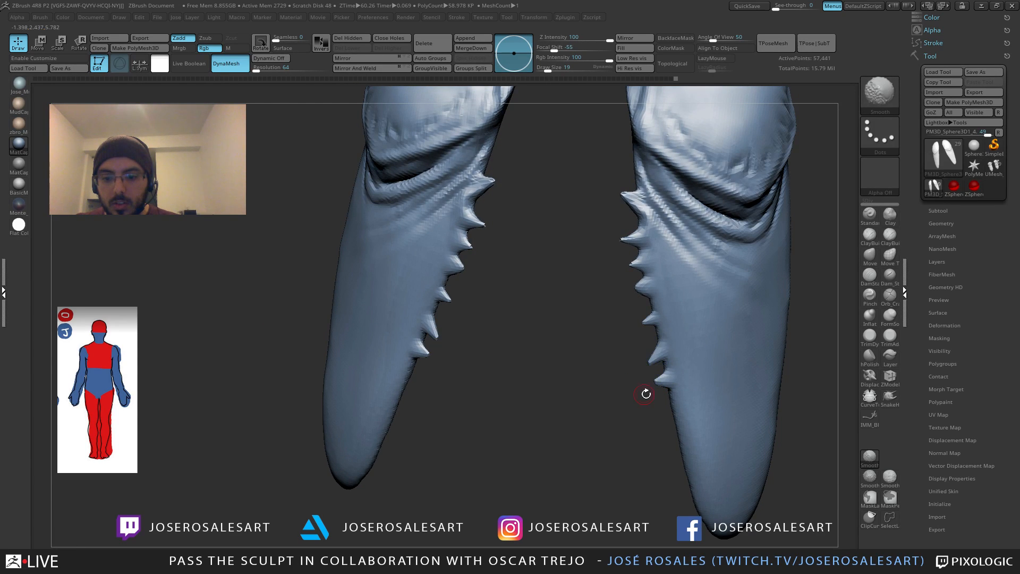
ctrl+right_drag(646, 393, 645, 372)
right_drag(644, 372, 697, 439)
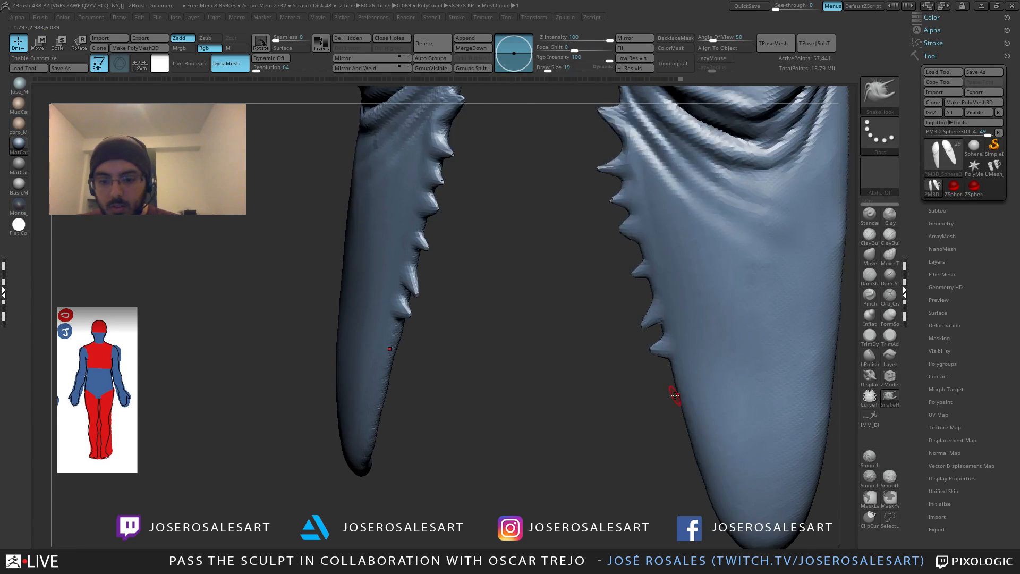
right_drag(674, 394, 675, 398)
mouse_move(676, 398)
mouse_down()
mouse_move(653, 395)
mouse_move(668, 417)
mouse_up()
drag(686, 457, 674, 450)
right_drag(674, 451, 640, 361)
right_drag(685, 340, 622, 324)
right_drag(603, 367, 580, 387)
right_drag(619, 337, 591, 326)
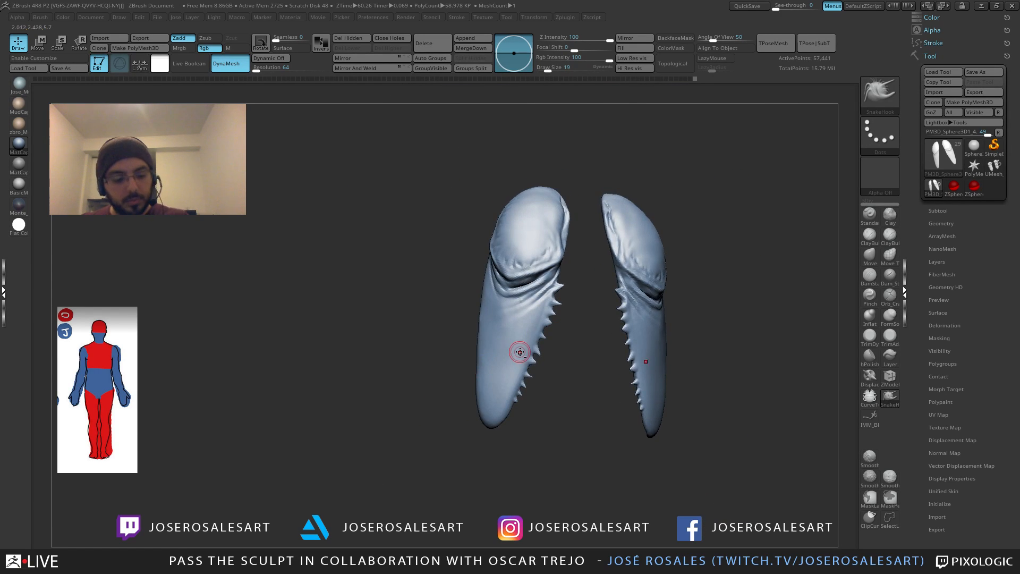
Step: Carve a line along the lower wing parallel to the spikes with the Dam Standard brush at draw size 19
key(b)
key(s)
key(t)
key(b)
key(d)
key(s)
alt+right_drag(503, 334, 540, 307)
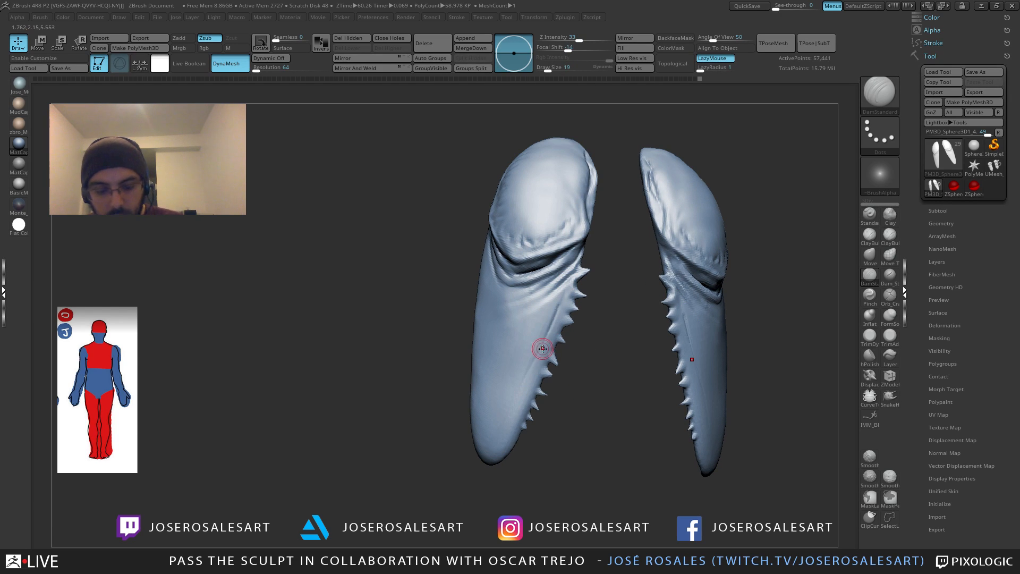
Step: Raise and smooth the surface around the base of the spikes with the Standard brush at draw sizes 19 and 42
key(b)
key(s)
key(t)
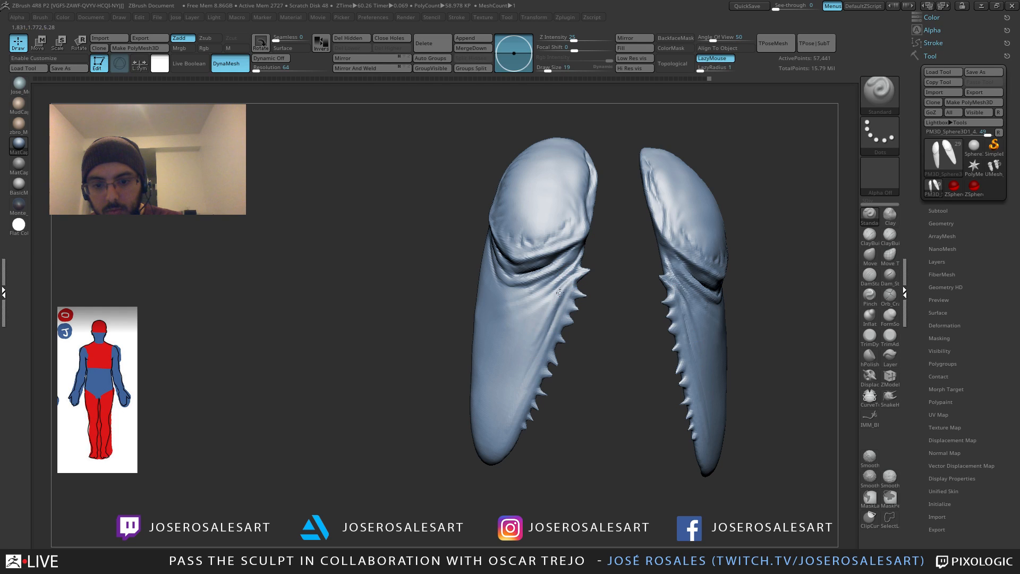
mouse_move(532, 335)
mouse_down()
mouse_move(524, 347)
mouse_move(542, 321)
mouse_up()
shift+drag(510, 400, 519, 415)
drag(569, 374, 541, 371)
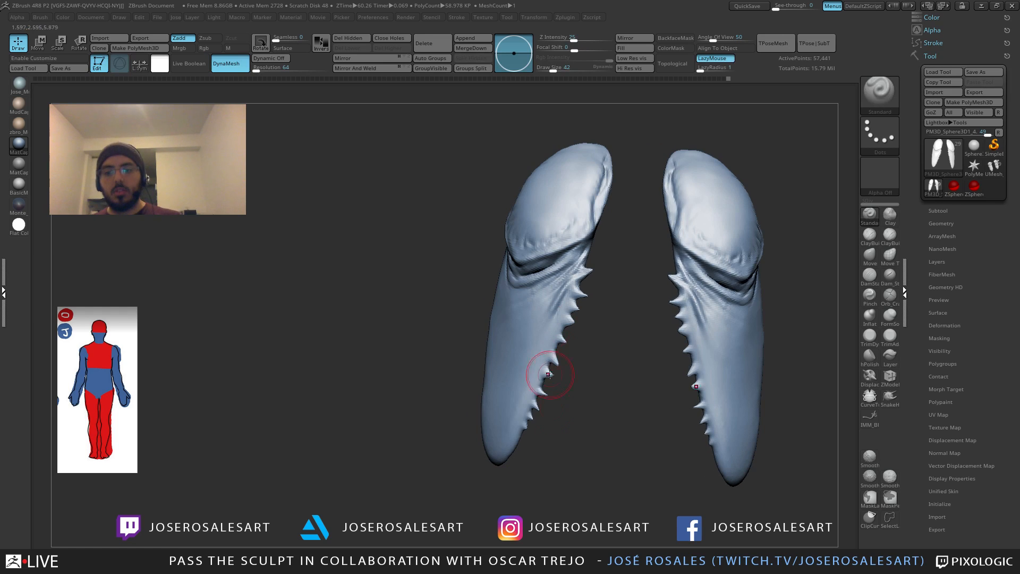
shift+drag(522, 406, 547, 375)
mouse_move(550, 422)
mouse_down()
mouse_move(549, 380)
mouse_move(619, 385)
mouse_move(599, 429)
mouse_move(562, 353)
mouse_move(573, 357)
mouse_move(584, 409)
mouse_up()
Step: Sharpen the creases around the upper shell's lower rim with the Dam Standard brush at draw size 14
mouse_move(606, 266)
alt+mouse_down()
mouse_move(571, 297)
mouse_move(483, 292)
mouse_move(488, 332)
alt+mouse_up()
key(b)
key(d)
key(s)
drag(372, 270, 447, 276)
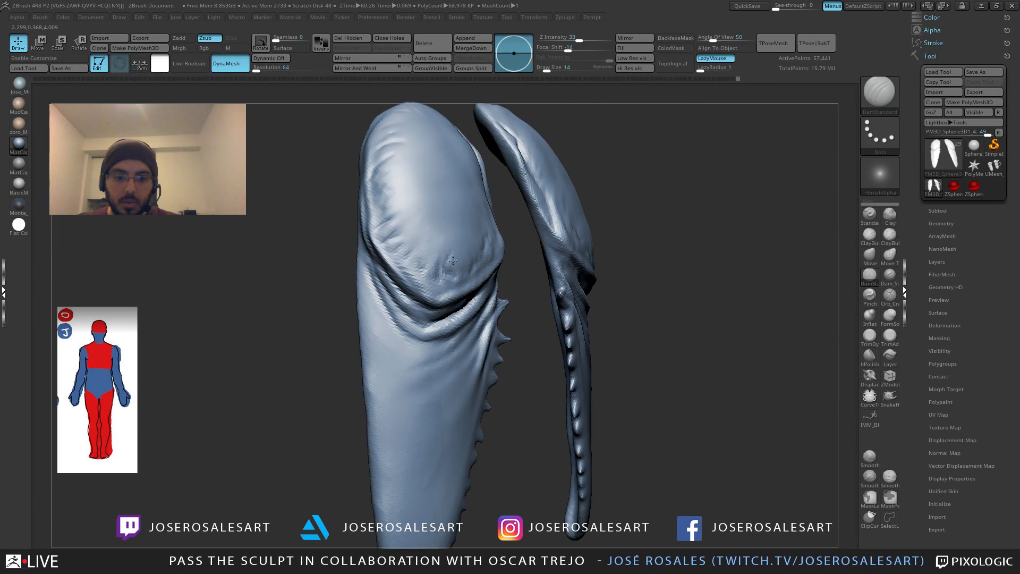
mouse_move(452, 260)
right_down()
mouse_move(458, 276)
mouse_move(481, 255)
mouse_move(437, 278)
mouse_move(466, 305)
mouse_move(488, 292)
mouse_move(455, 312)
mouse_move(514, 259)
right_up()
Step: Swell the folds beneath the upper shell with the Inflate brush at draw size 51
key(b)
key(i)
key(n)
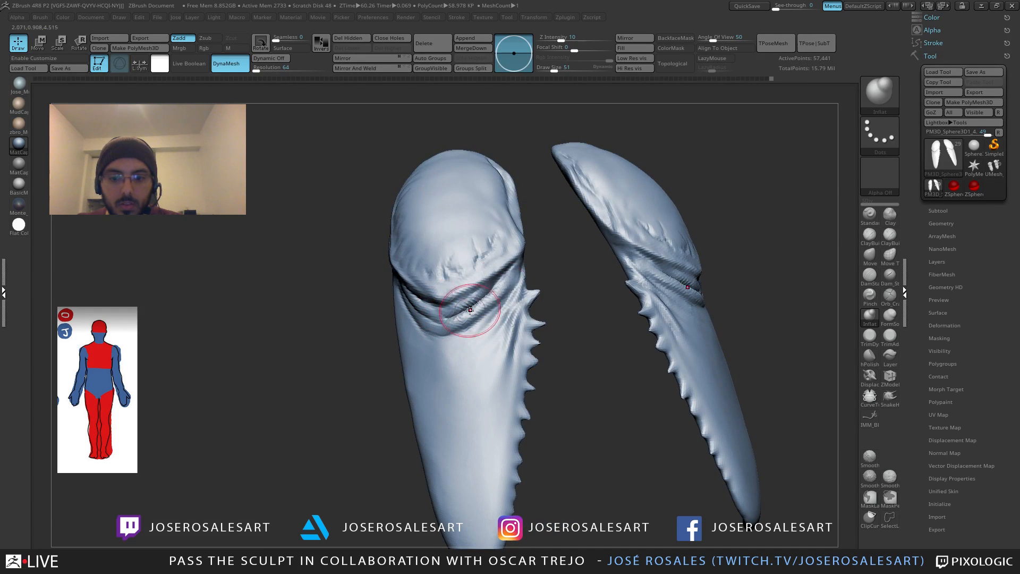
right_drag(479, 305, 515, 269)
Step: Carve deeper, V-shaped folds below the existing ones and beside the top spikes with the Dam Standard brush at draw sizes 51 and 30
key(b)
key(d)
key(s)
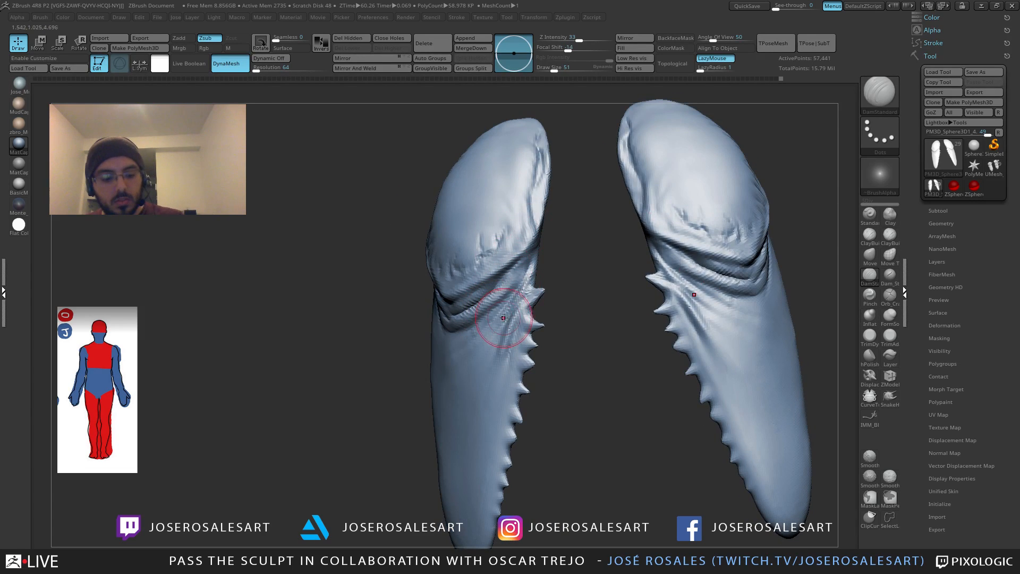
drag(505, 312, 500, 330)
right_drag(511, 321, 496, 324)
drag(491, 320, 440, 351)
right_drag(440, 352, 460, 346)
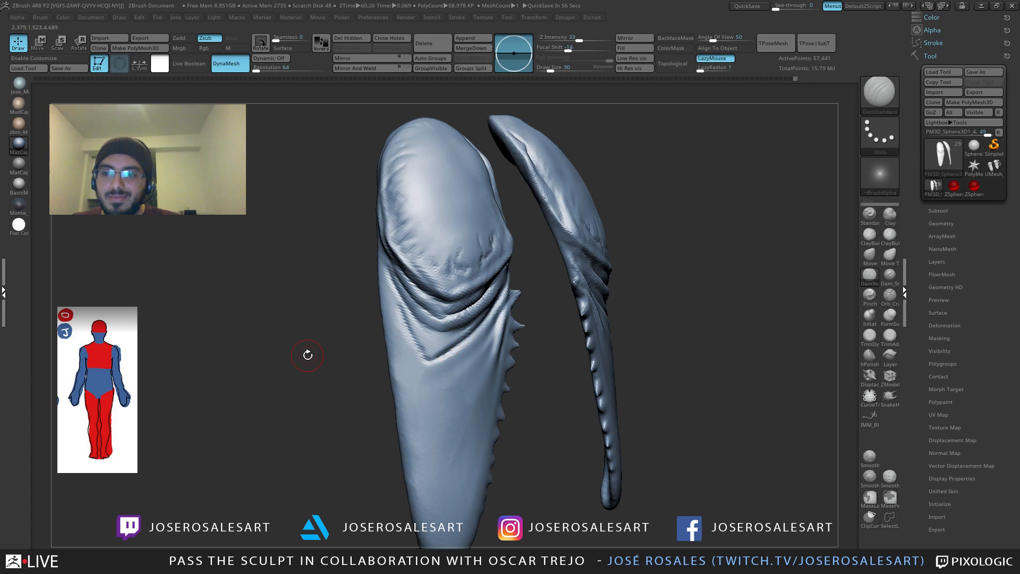
right_drag(308, 355, 335, 336)
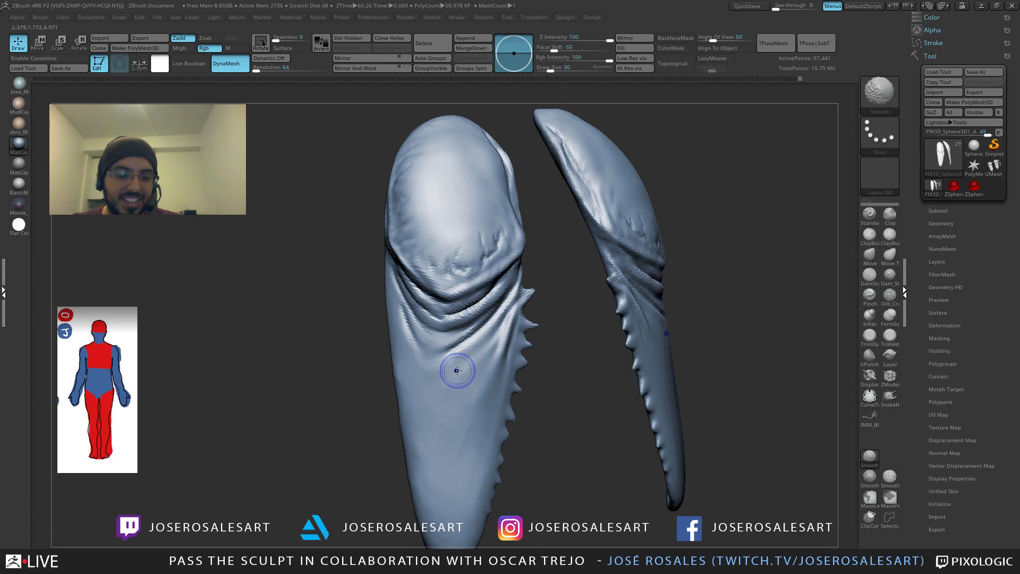
Step: Build up the folds beneath the upper shell and beside the top spikes with the Standard and ClayBuildup brushes at draw size 21
mouse_move(408, 325)
right_down()
mouse_move(406, 308)
mouse_move(480, 362)
mouse_move(491, 319)
right_up()
key([)
right_drag(491, 318, 511, 310)
key(b)
key(c)
key(b)
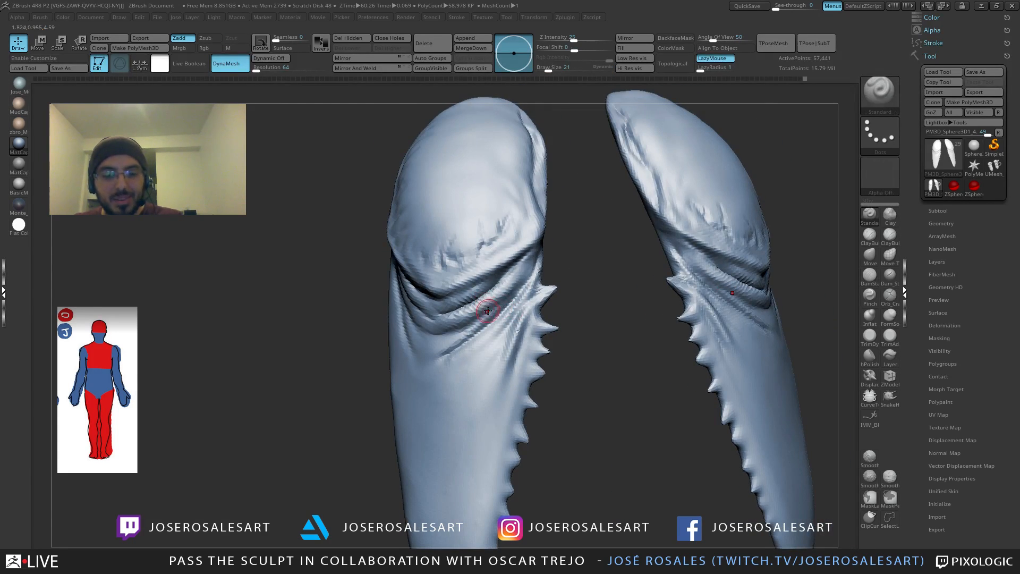
right_drag(509, 300, 481, 319)
mouse_move(435, 346)
shift+right_down()
mouse_move(519, 296)
mouse_move(647, 274)
mouse_move(624, 288)
shift+right_up()
mouse_move(625, 232)
right_down()
mouse_move(523, 319)
mouse_move(466, 312)
right_up()
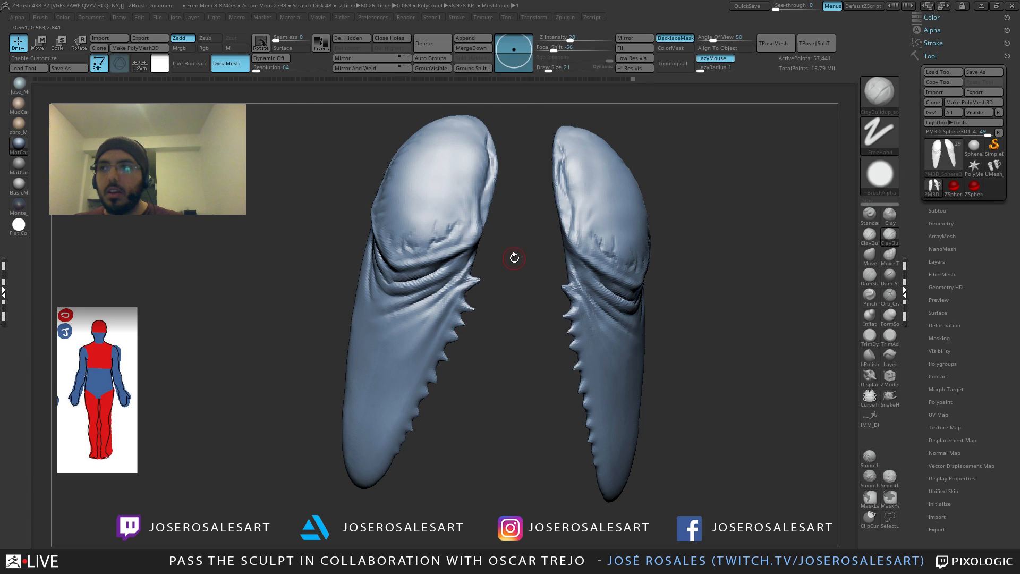
right_drag(461, 338, 474, 315)
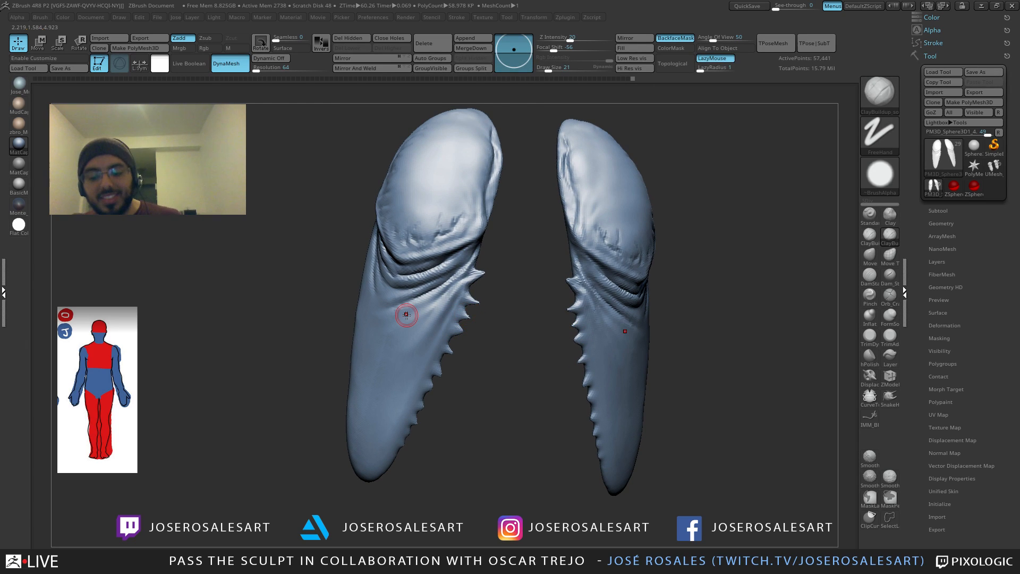
Step: Sculpt small wrinkles around the upper shell's rim with the Standard brush at draw sizes 15 and 26, plus the Dam Standard brush
mouse_move(493, 211)
right_down()
mouse_move(448, 221)
mouse_move(461, 202)
mouse_move(472, 292)
mouse_move(489, 235)
mouse_move(481, 265)
right_up()
key(b)
key(s)
key(t)
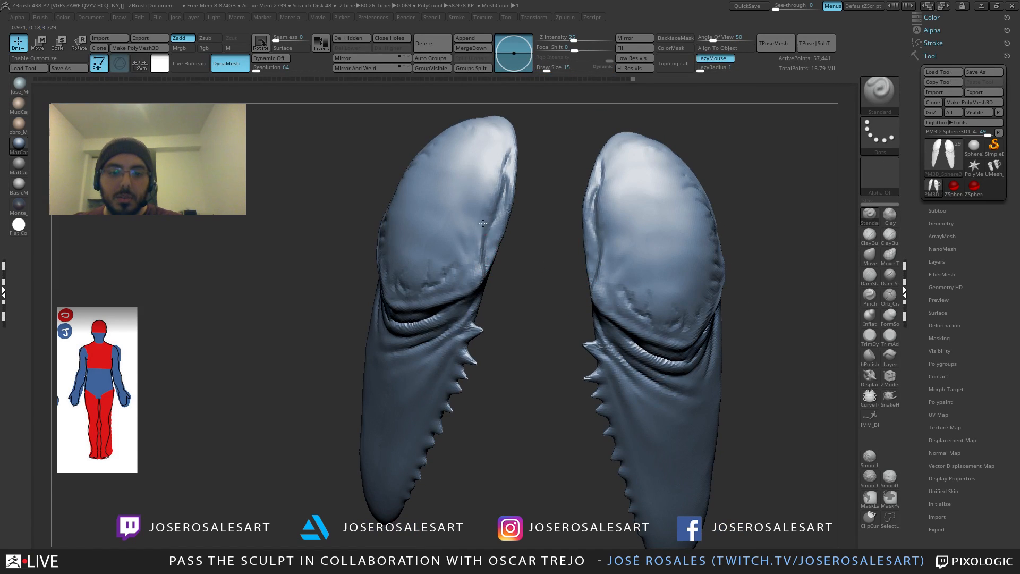
right_drag(493, 197, 499, 258)
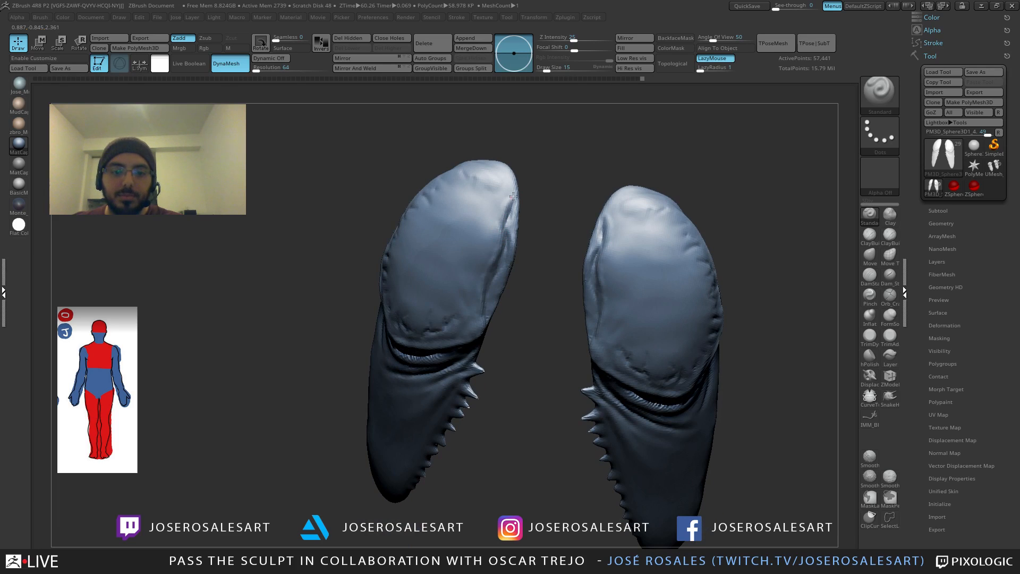
right_drag(618, 220, 607, 215)
key(bracketright)
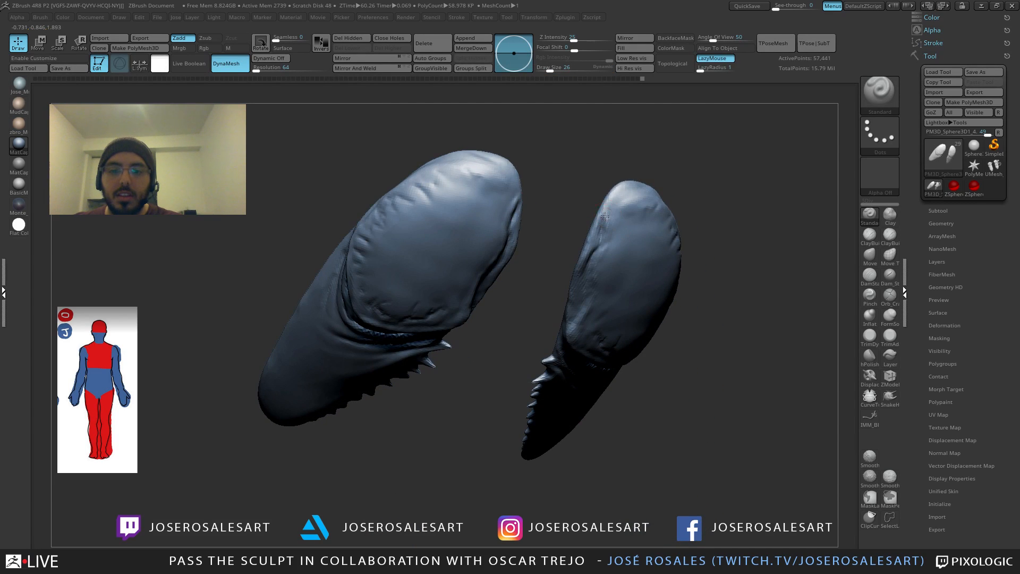
right_drag(651, 176, 627, 192)
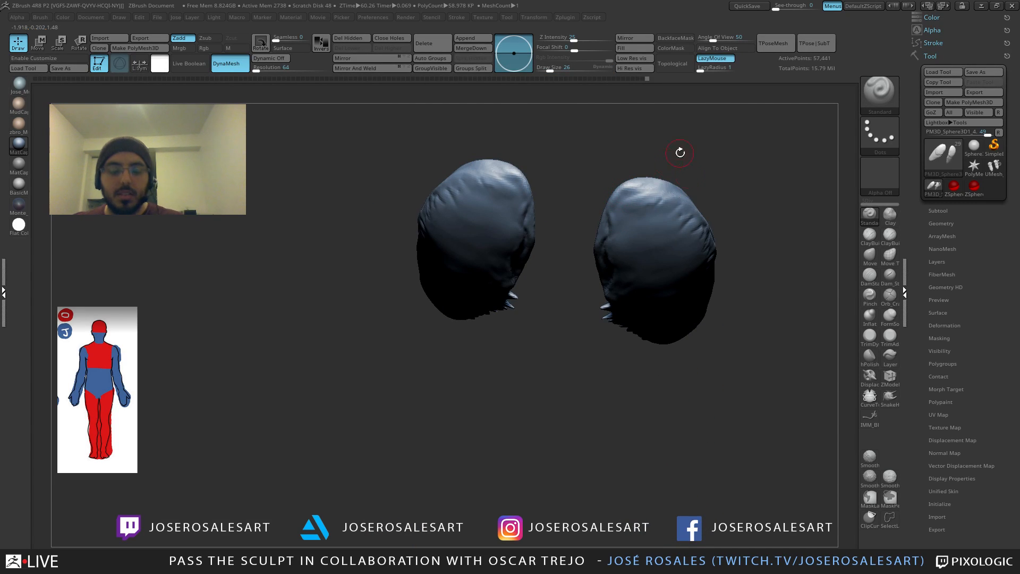
right_drag(678, 153, 677, 139)
drag(629, 197, 664, 197)
key(b)
key(d)
key(s)
mouse_move(623, 218)
right_down()
mouse_move(617, 235)
mouse_move(651, 187)
mouse_move(610, 215)
mouse_move(683, 224)
mouse_move(684, 202)
mouse_move(692, 319)
mouse_move(671, 285)
mouse_move(505, 348)
mouse_move(558, 358)
mouse_move(554, 283)
right_up()
Step: Pull the wing's rounded tip into a sharp point with the Move brush at draw size 81 and smooth it
ctrl+shift+click(657, 225)
ctrl+shift+click(681, 293)
key(shift)
key(b)
key(m)
key(v)
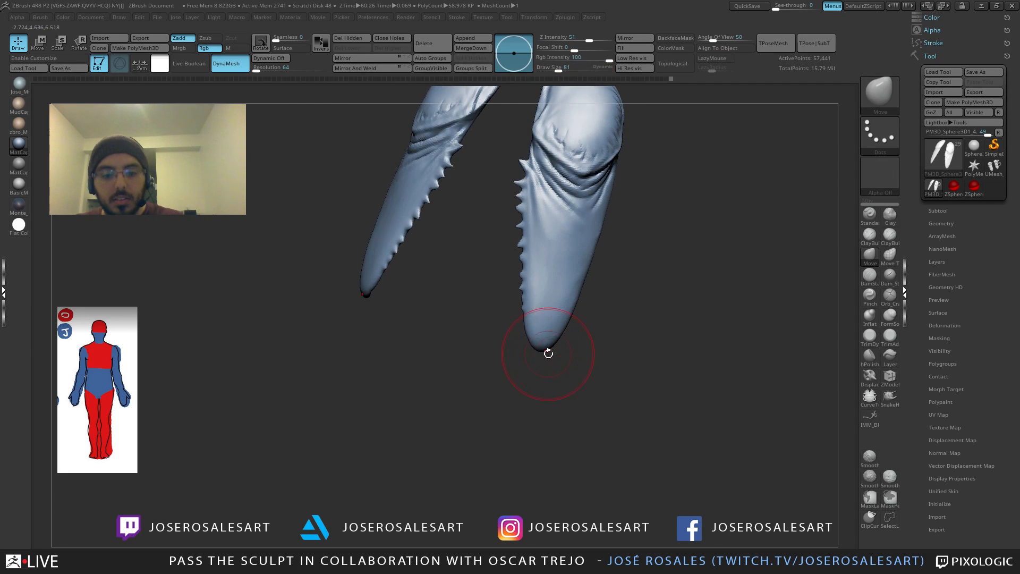
mouse_move(544, 352)
mouse_down()
mouse_move(537, 392)
mouse_move(548, 362)
mouse_up()
right_drag(585, 346, 553, 342)
shift+drag(550, 347, 533, 390)
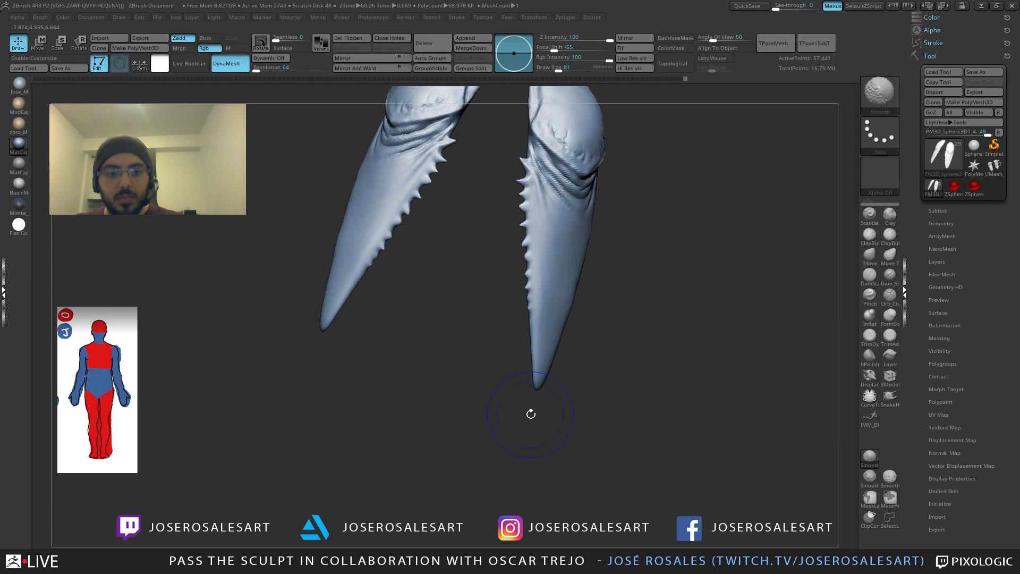
right_drag(544, 324, 600, 425)
ctrl+right_drag(600, 425, 594, 319)
right_drag(591, 401, 585, 390)
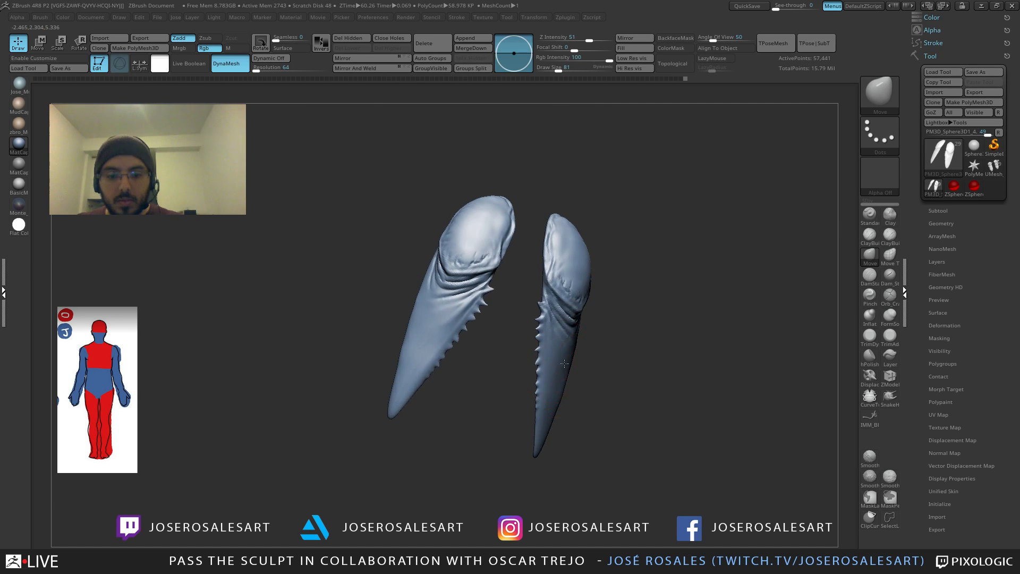
mouse_move(584, 350)
ctrl+right_down()
mouse_move(577, 401)
mouse_move(588, 340)
ctrl+right_up()
Step: Pull an extra spike out of the inner edge near the wing tip with the Snake Hook brush at draw size 17
key([)
key(1)
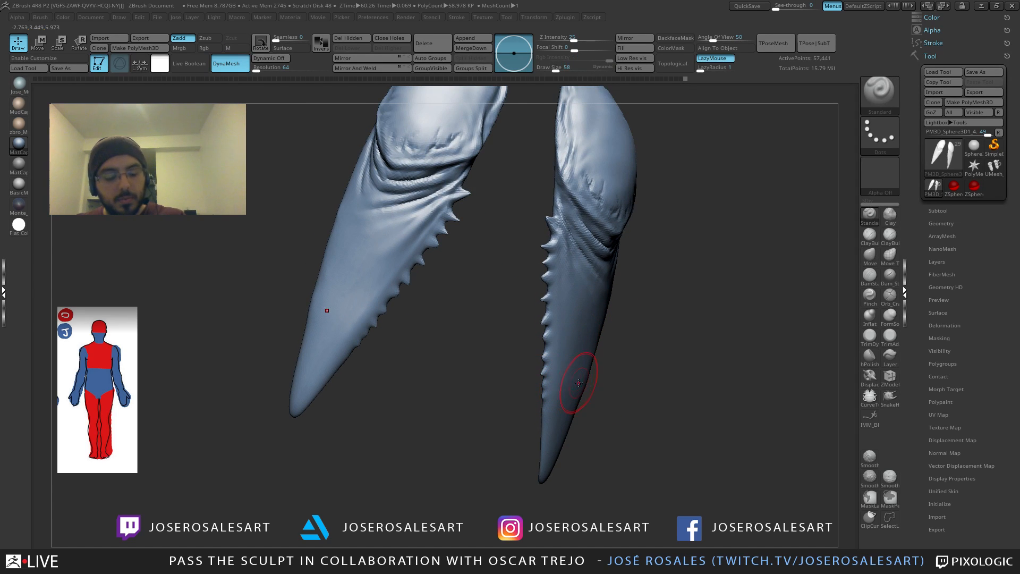
key([)
key([)
mouse_move(563, 390)
alt+right_down()
mouse_move(574, 384)
mouse_move(535, 371)
mouse_move(547, 409)
alt+right_up()
key(b)
key(s)
key(h)
drag(550, 411, 539, 418)
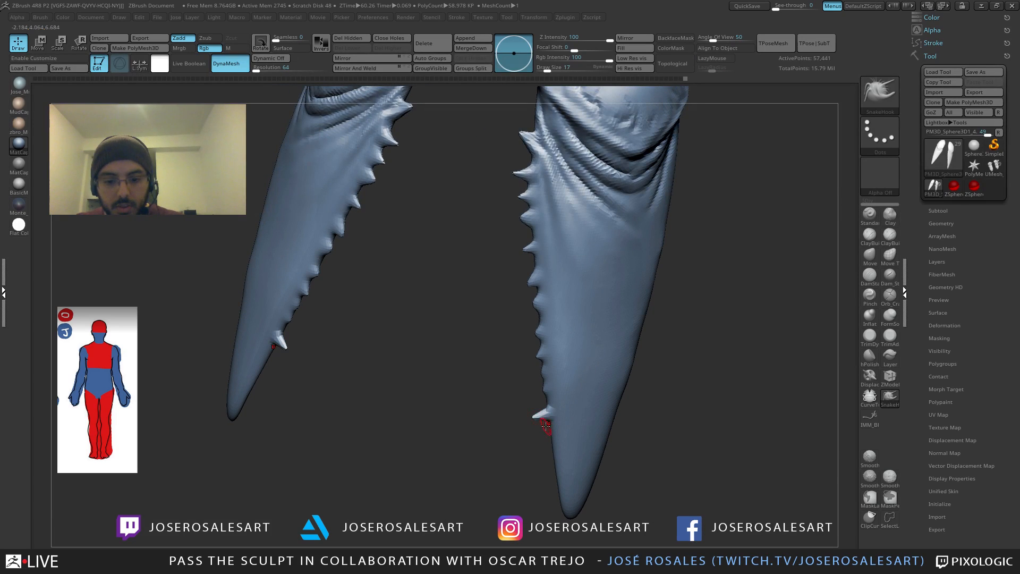
mouse_move(547, 433)
right_down()
mouse_move(443, 375)
mouse_move(330, 397)
mouse_move(321, 435)
right_up()
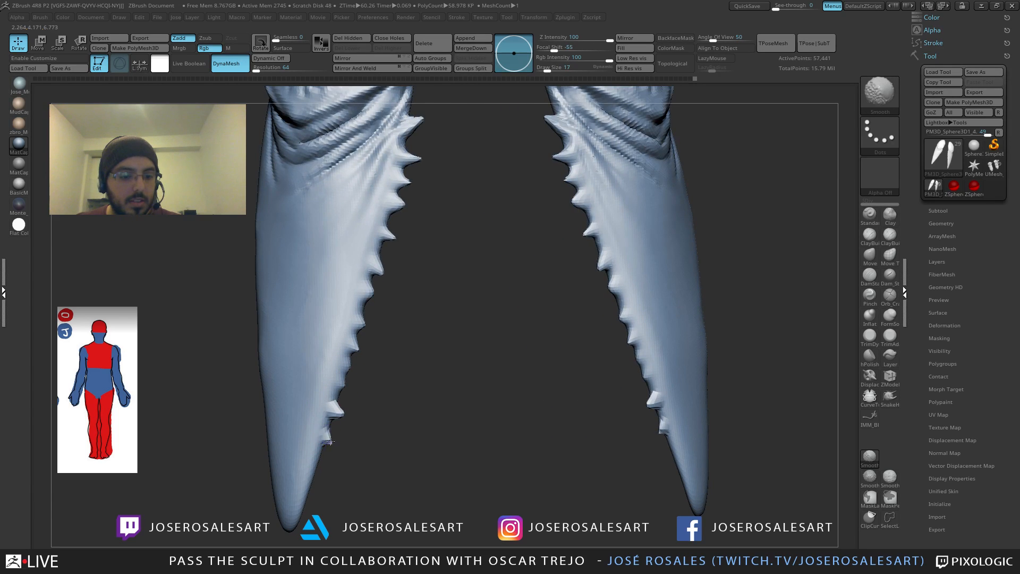
shift+drag(334, 408, 343, 413)
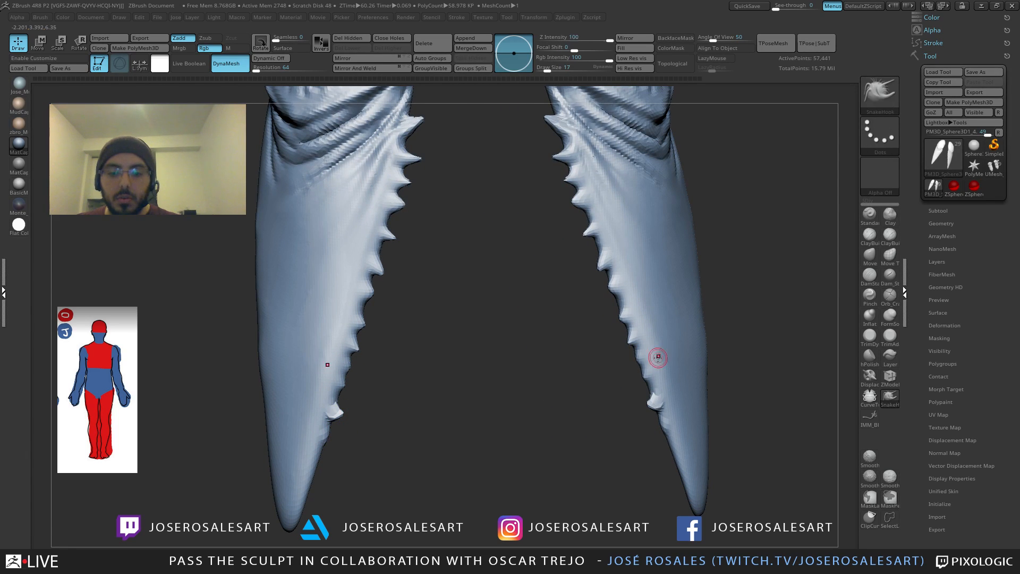
key(ctrl+z)
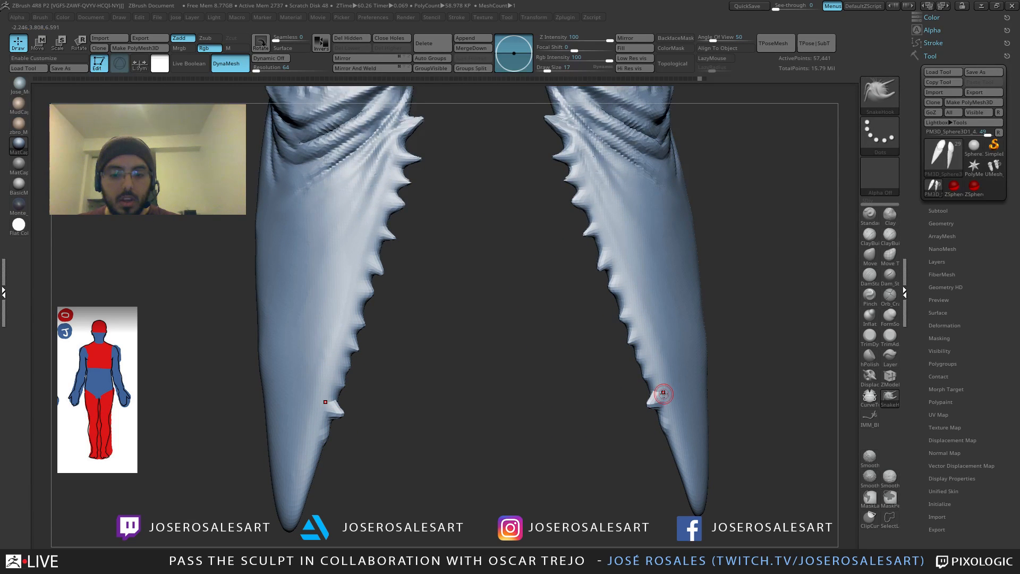
Step: Carve creases at the outer ends of the folds with the Dam Standard brush at draw size 17 and smooth the surface below them
right_drag(664, 393, 597, 371)
right_drag(343, 385, 566, 362)
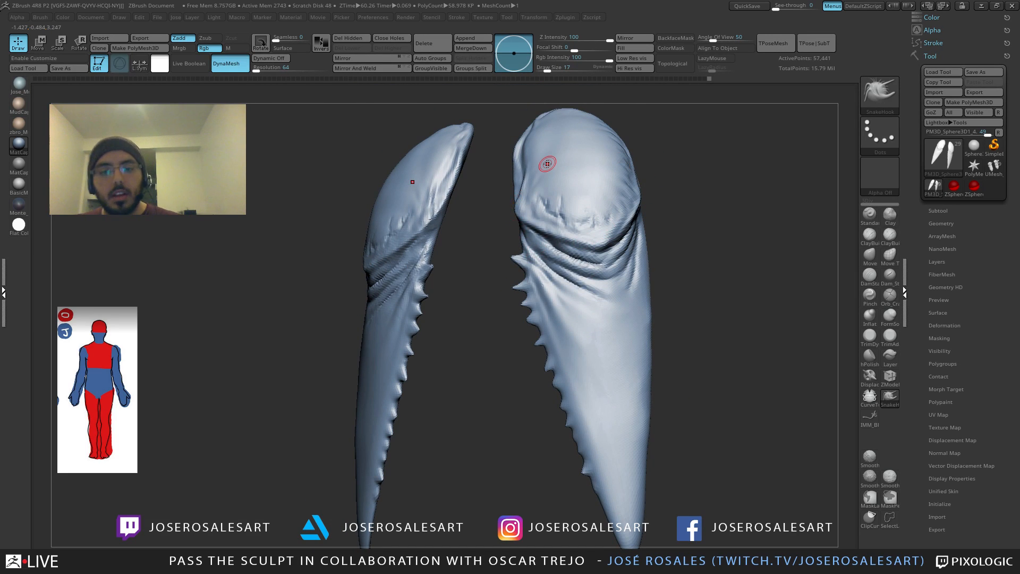
right_drag(476, 252, 532, 253)
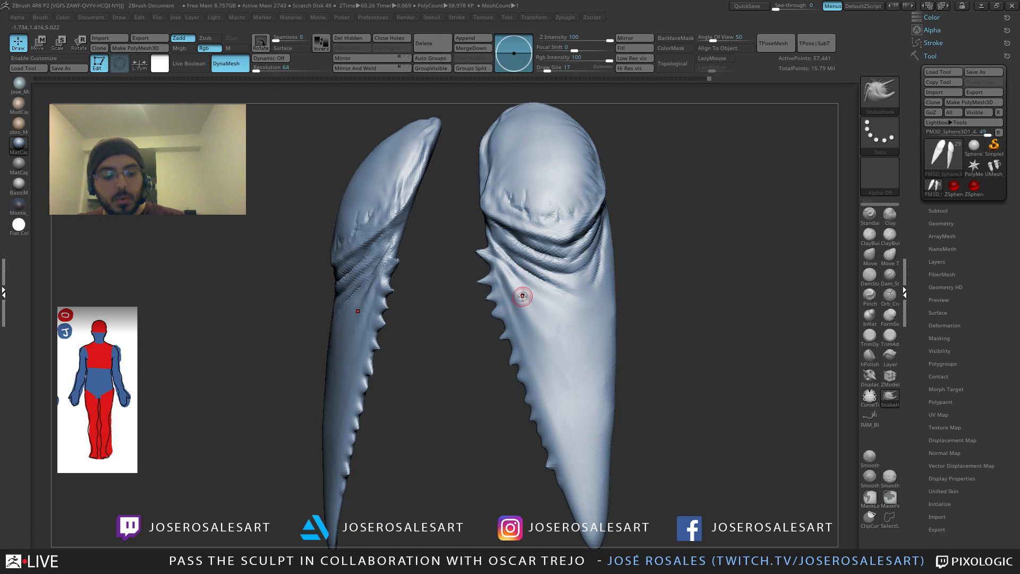
right_drag(522, 296, 518, 328)
alt+right_drag(575, 385, 538, 374)
key(1)
key(s)
drag(555, 373, 558, 373)
mouse_move(560, 368)
alt+right_down()
mouse_move(526, 350)
mouse_move(498, 290)
alt+right_up()
key(2)
key(s)
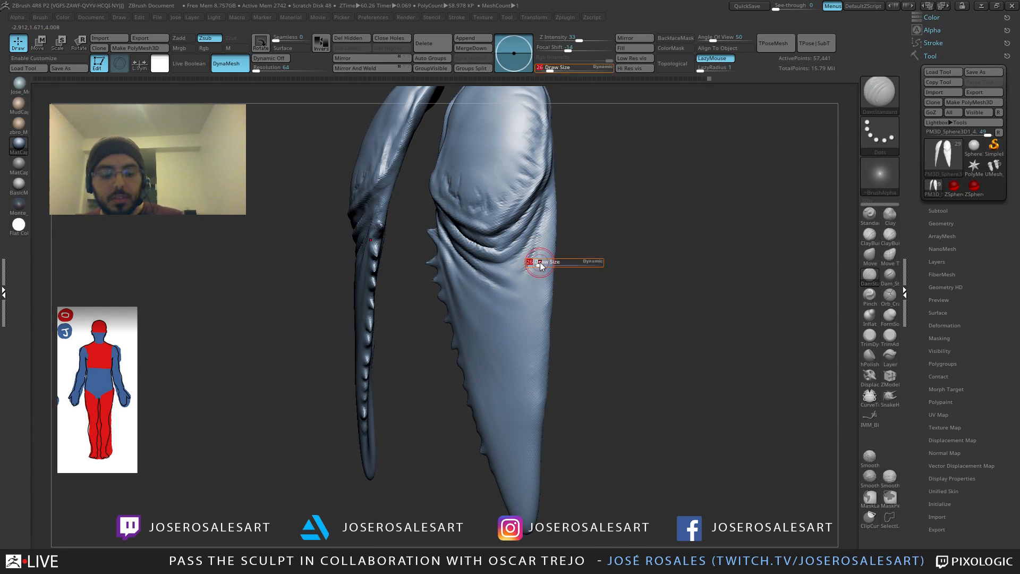
drag(538, 260, 535, 260)
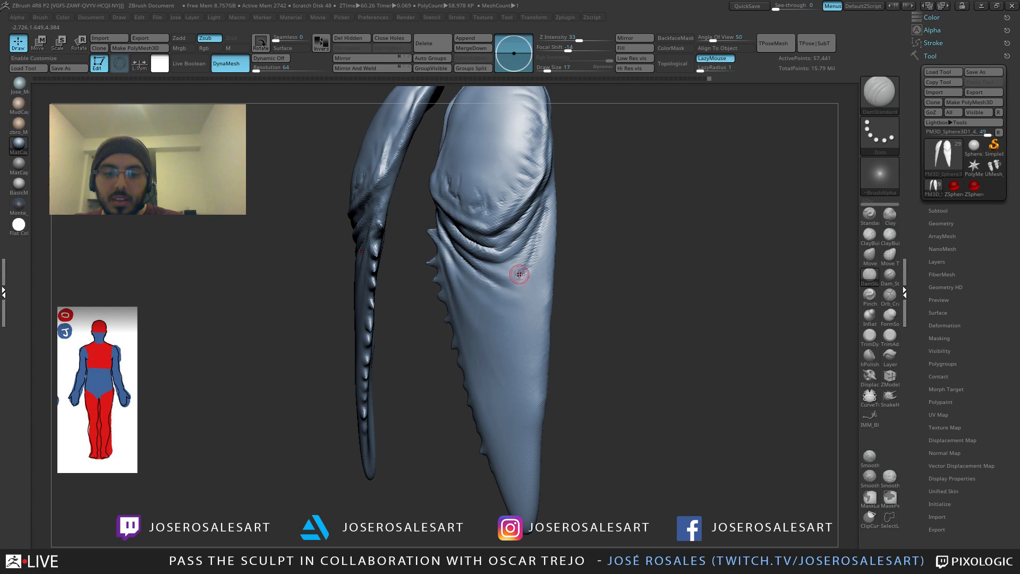
mouse_move(509, 269)
right_down()
mouse_move(542, 207)
mouse_move(574, 226)
right_up()
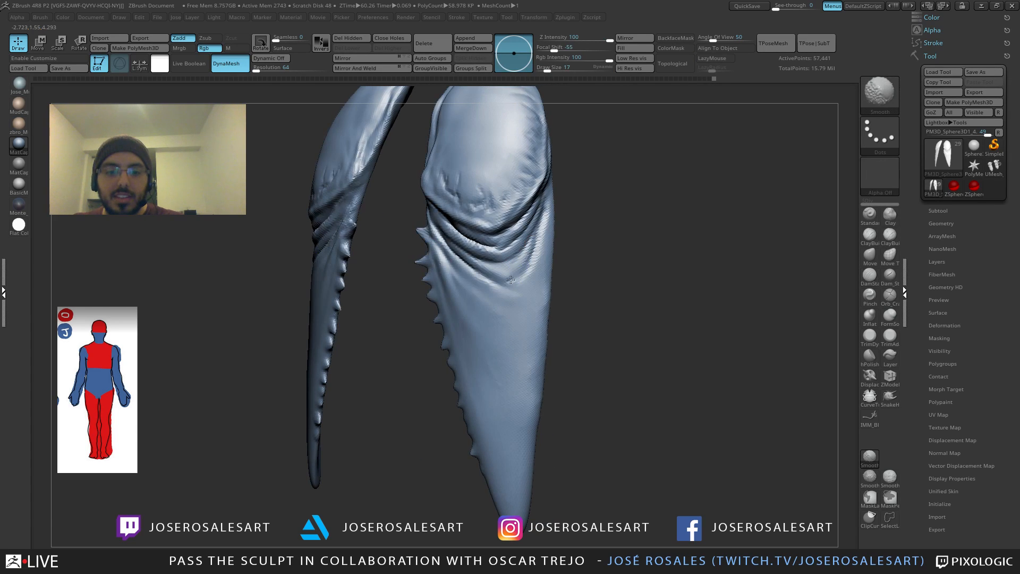
shift+drag(524, 267, 509, 282)
Step: Build up folds below the hollow on the wing's underside with the ClayBuildup brush at draw sizes 17 and 26
key(1)
mouse_move(487, 287)
right_down()
mouse_move(528, 253)
mouse_move(484, 260)
mouse_move(503, 261)
mouse_move(564, 166)
right_up()
right_drag(542, 211, 490, 220)
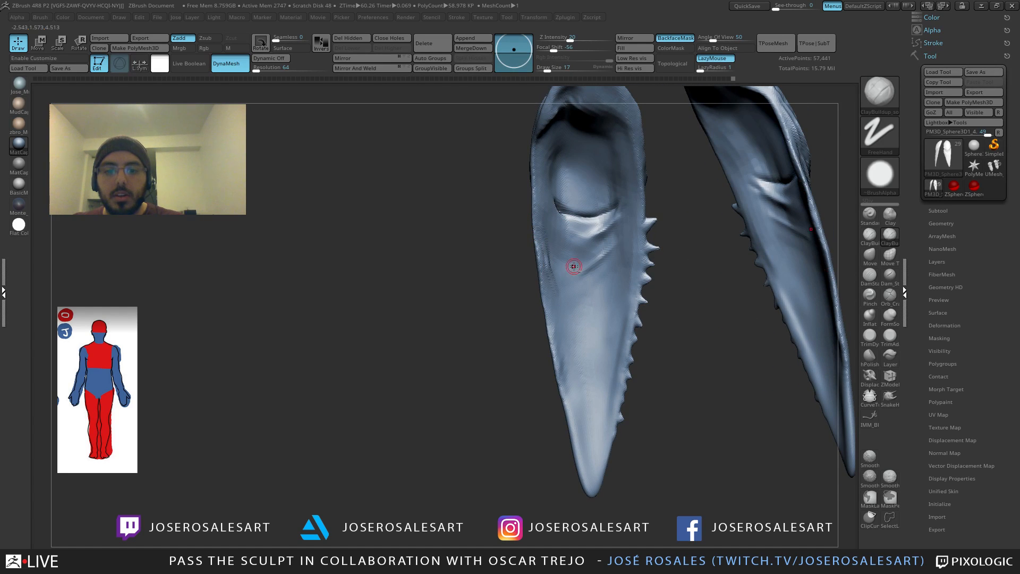
right_drag(574, 266, 548, 241)
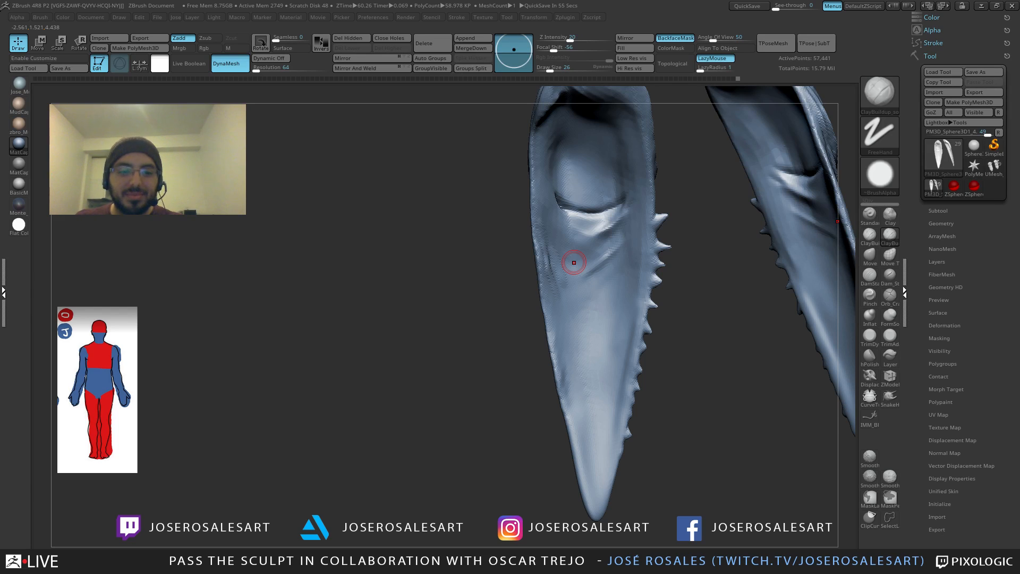
Step: Show the whole creature and examine how the wings fit the body from the front, sides and back
shift+click(428, 233)
drag(428, 232, 473, 241)
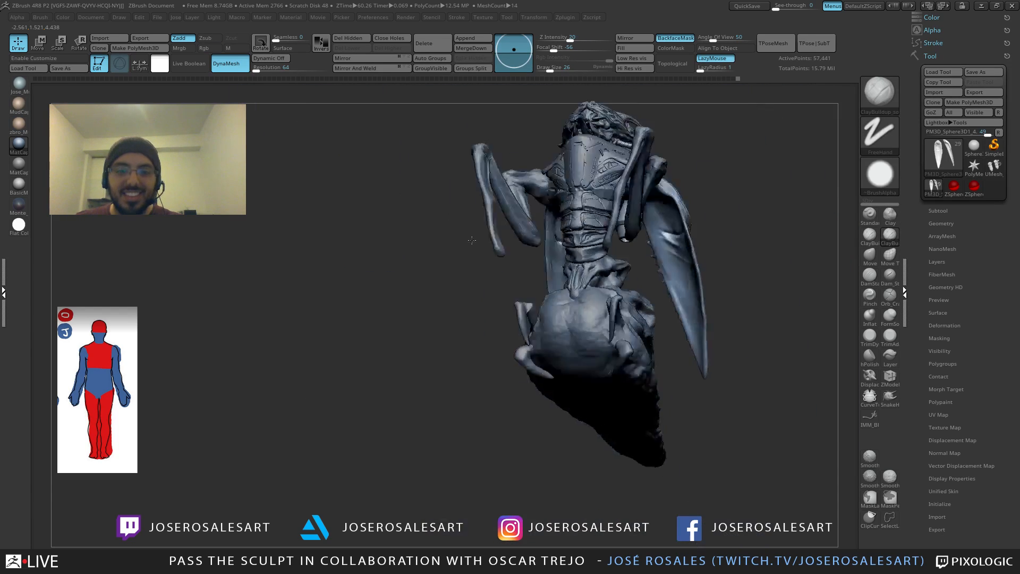
mouse_move(429, 281)
mouse_down()
mouse_move(487, 273)
mouse_move(436, 245)
mouse_move(491, 232)
mouse_move(419, 261)
mouse_move(496, 271)
mouse_move(503, 234)
mouse_up()
drag(503, 234, 521, 256)
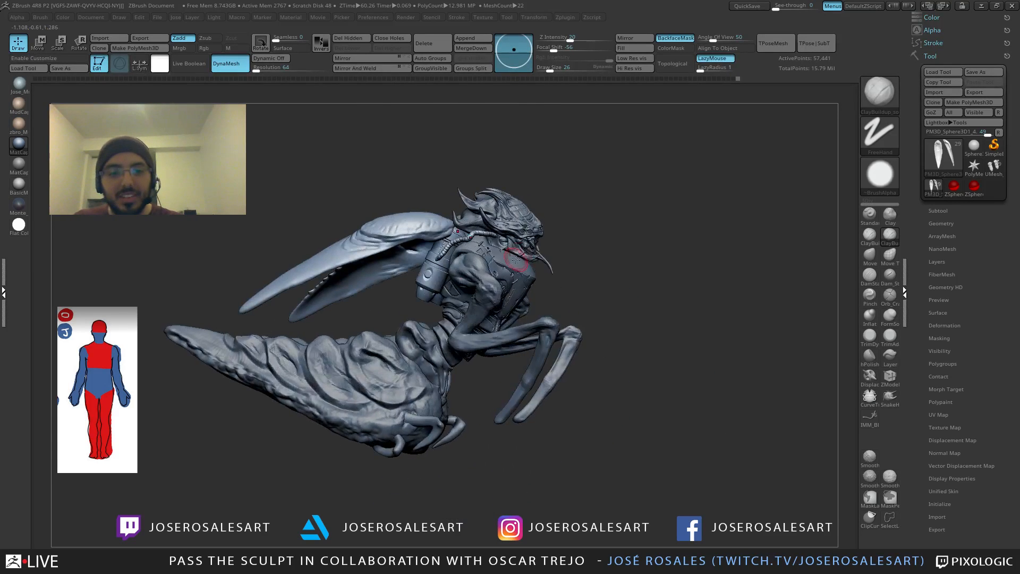
key(shift+s)
mouse_move(411, 209)
mouse_down()
mouse_move(581, 317)
mouse_move(597, 338)
mouse_move(577, 365)
mouse_move(583, 339)
mouse_up()
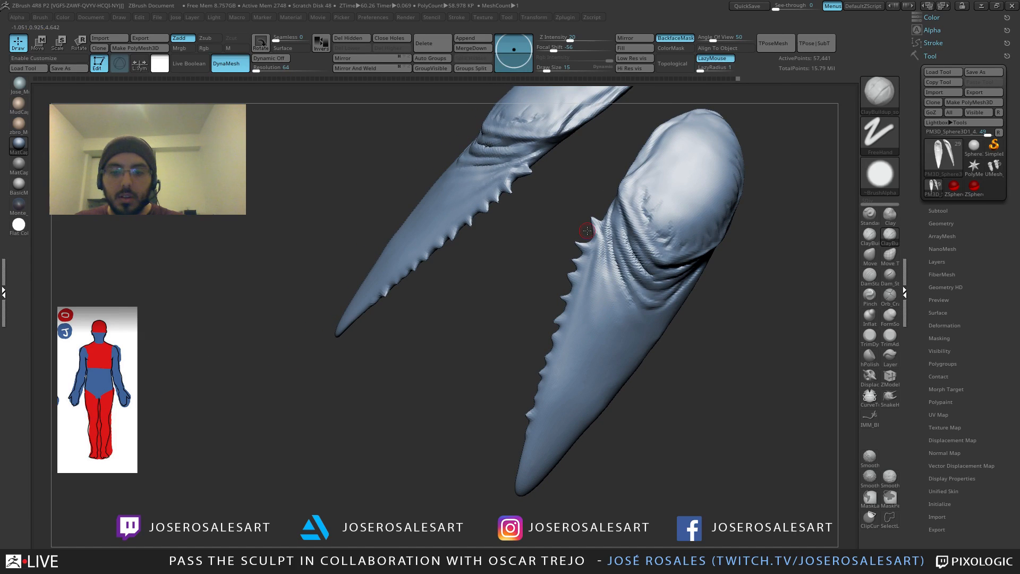
key(shift+s)
drag(837, 297, 711, 285)
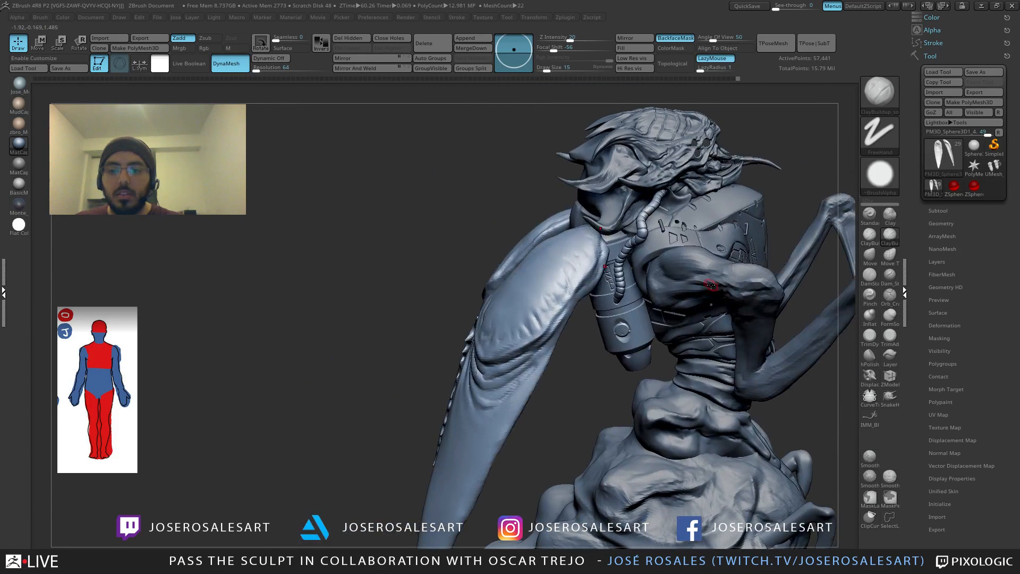
right_drag(718, 250, 539, 157)
right_drag(499, 312, 585, 303)
ctrl+right_drag(584, 303, 577, 186)
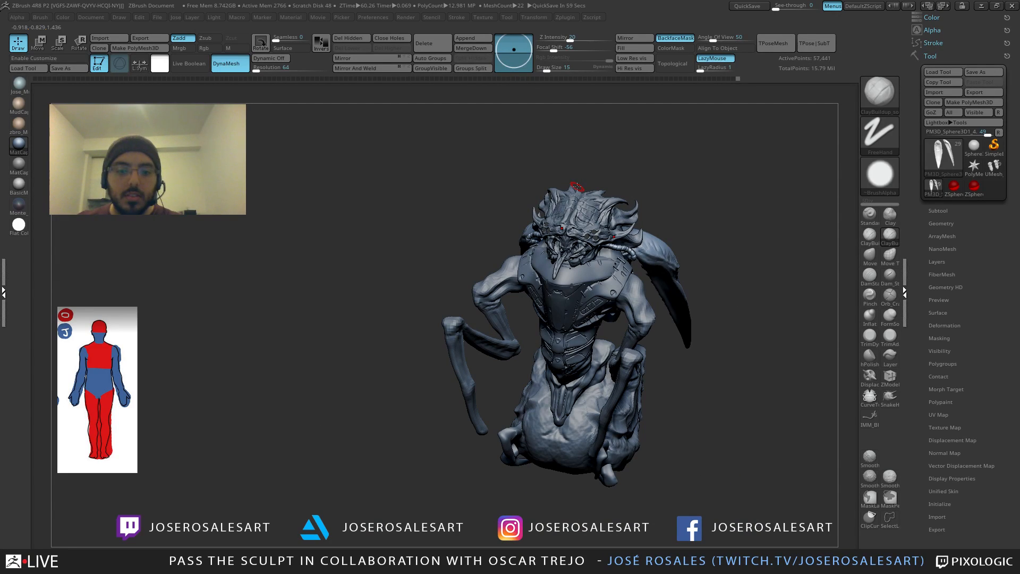
right_drag(411, 207, 470, 254)
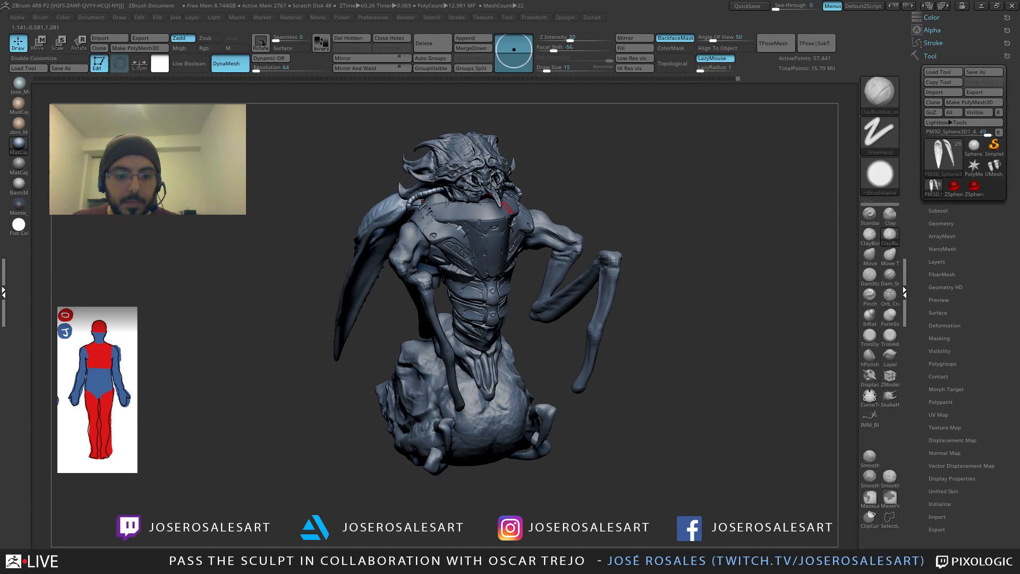
right_drag(505, 351, 573, 268)
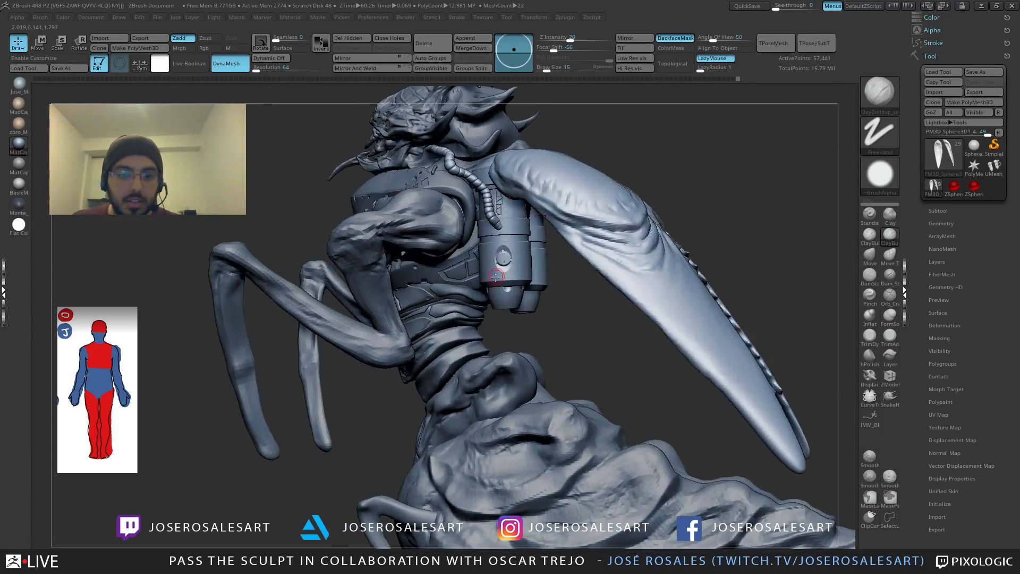
right_drag(503, 266, 605, 311)
Step: Rotate both wings outward from their upper ends with the transform gizmo so they spread away from the back
key(w)
mouse_move(509, 159)
alt+right_down()
mouse_move(504, 106)
mouse_move(507, 147)
mouse_move(494, 169)
alt+right_up()
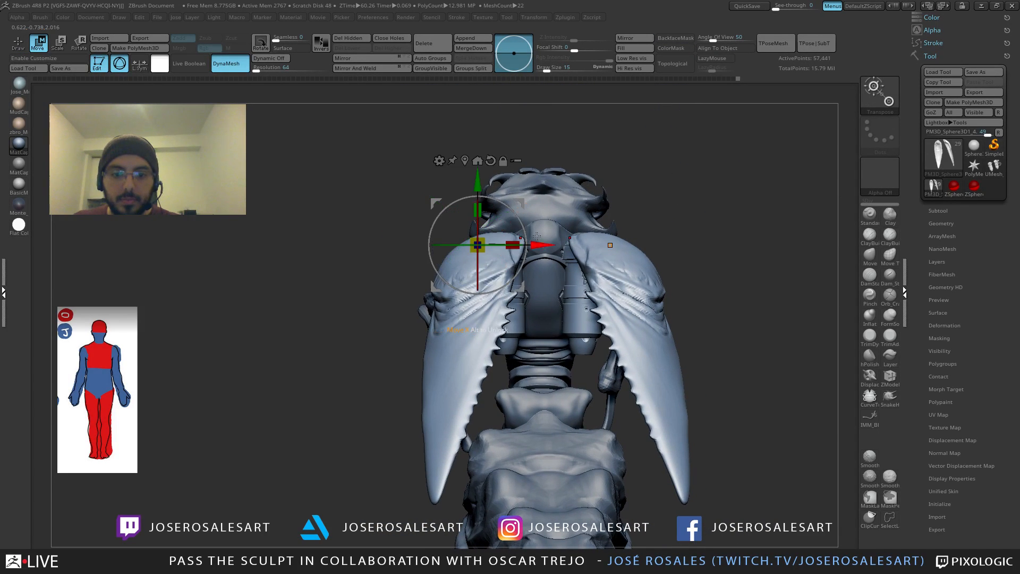
right_drag(536, 236, 534, 239)
drag(473, 229, 460, 256)
drag(499, 212, 508, 223)
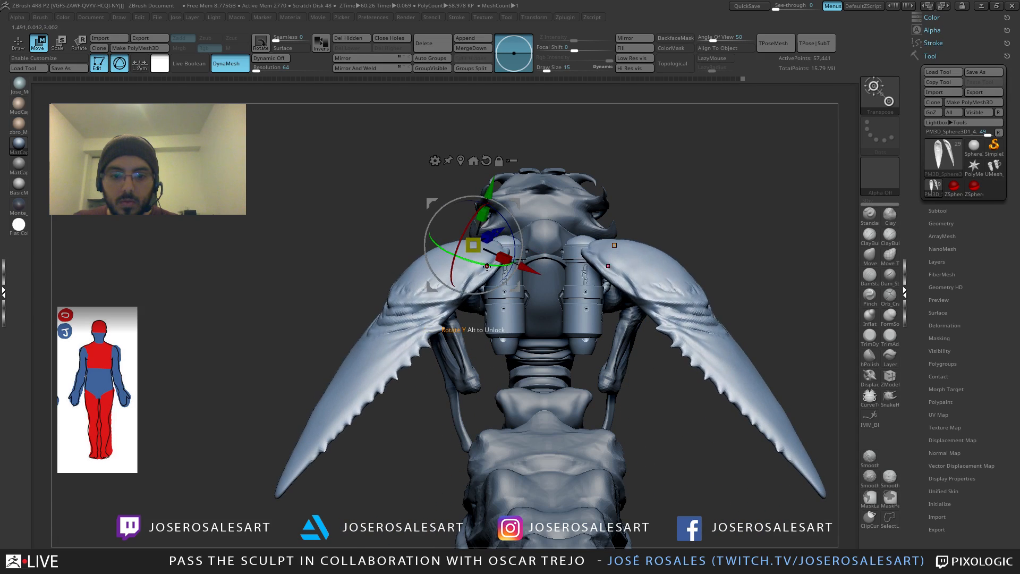
drag(485, 264, 514, 272)
Step: Tilt the spread wings upward, away from the tail, as seen from the side, and return to sculpting mode
right_drag(520, 266, 645, 239)
drag(597, 195, 599, 188)
shift+right_drag(626, 167, 661, 144)
mouse_move(667, 192)
ctrl+right_down()
mouse_move(699, 223)
mouse_move(708, 182)
ctrl+right_up()
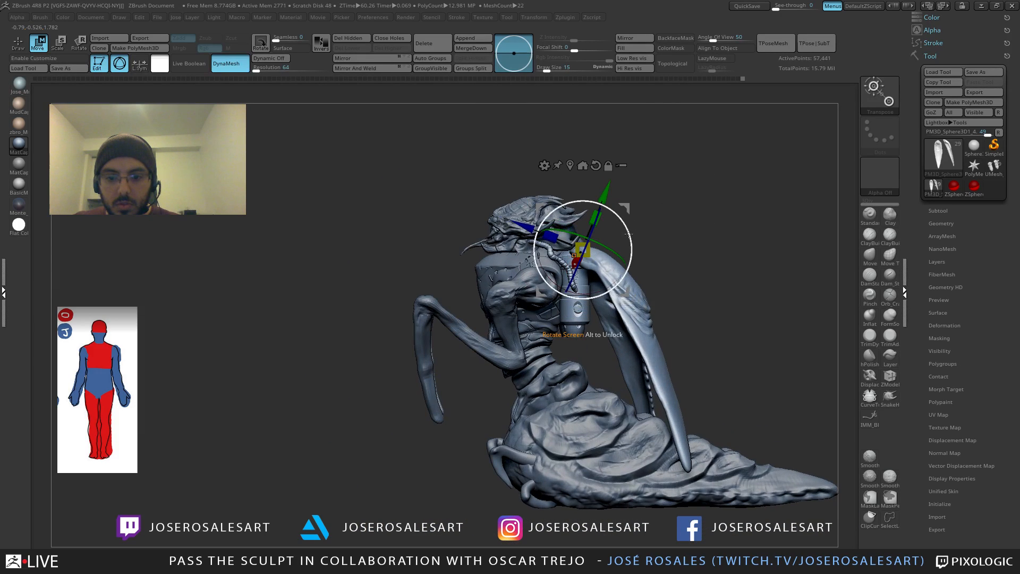
drag(628, 233, 628, 177)
mouse_move(654, 187)
right_down()
mouse_move(700, 201)
mouse_move(734, 192)
mouse_move(687, 171)
mouse_move(712, 226)
mouse_move(625, 179)
mouse_move(613, 197)
right_up()
key(q)
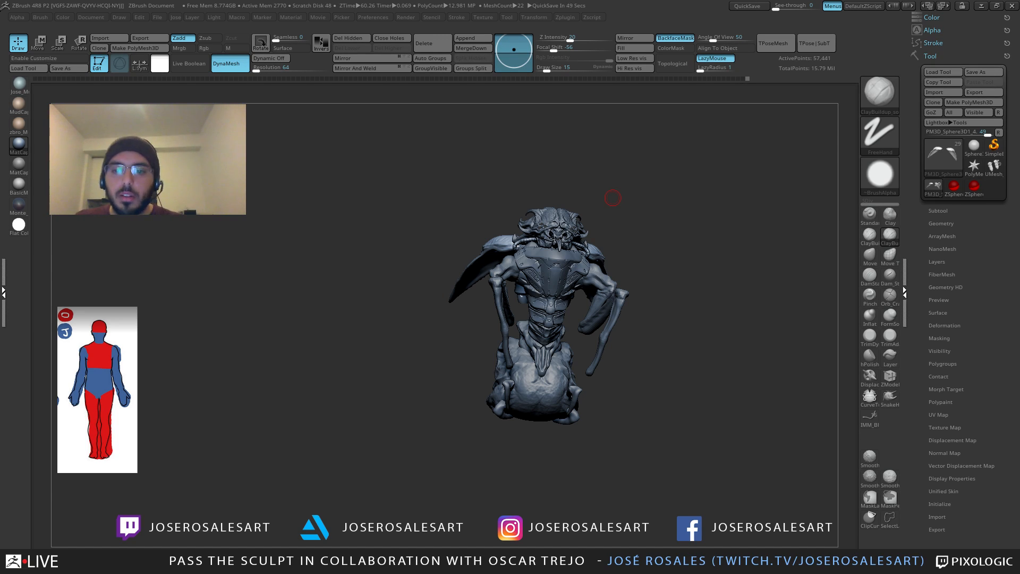
Step: Pull small spikes along the wing's outer edge beside the underside hollow with the SnakeHook brush at draw size 15
right_drag(246, 259, 397, 249)
right_drag(304, 286, 333, 221)
right_drag(331, 261, 408, 213)
key(s)
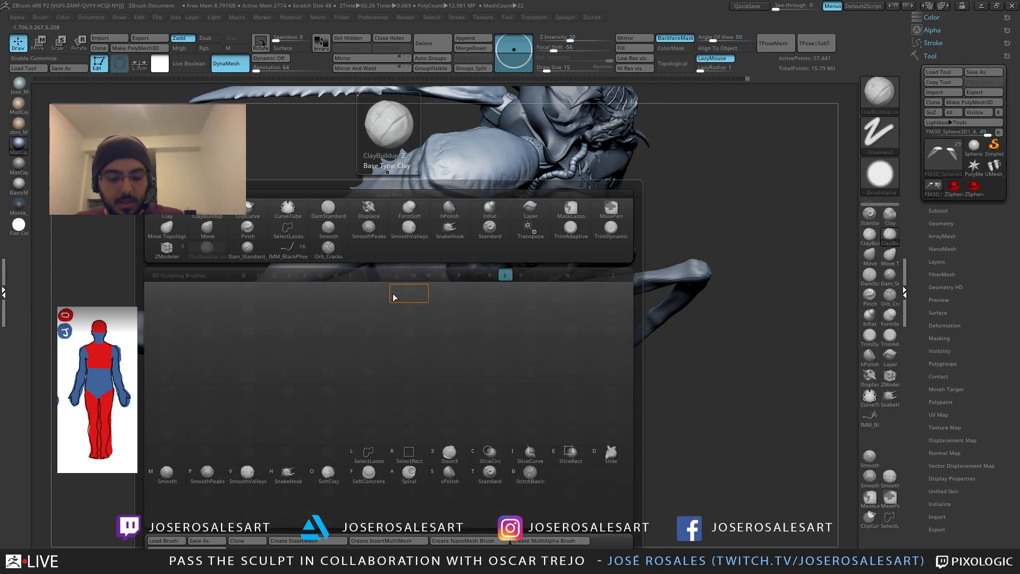
key(h)
mouse_move(366, 237)
right_down()
mouse_move(407, 225)
mouse_move(486, 240)
mouse_move(473, 227)
mouse_move(478, 239)
mouse_move(474, 231)
mouse_move(491, 233)
mouse_move(487, 220)
mouse_move(463, 236)
mouse_move(532, 187)
right_up()
key(shift)
key(shift)
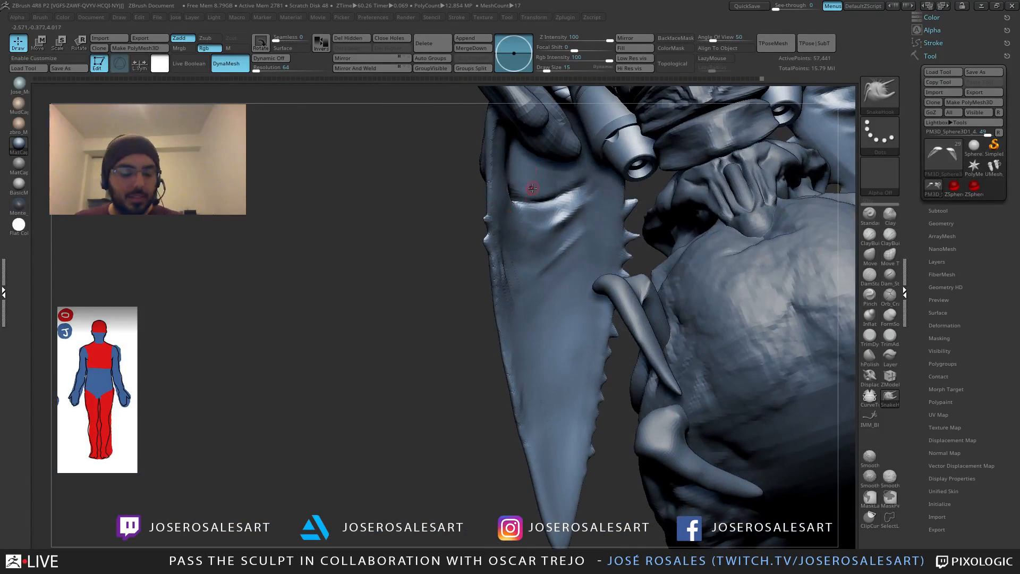
Step: Carve diagonal creases on the wing's upper side below the existing folds with the Dam_Standard brush at draw size 39
key(b)
key(d)
key(s)
mouse_move(496, 244)
right_down()
mouse_move(533, 265)
mouse_move(419, 301)
mouse_move(337, 303)
mouse_move(450, 235)
right_up()
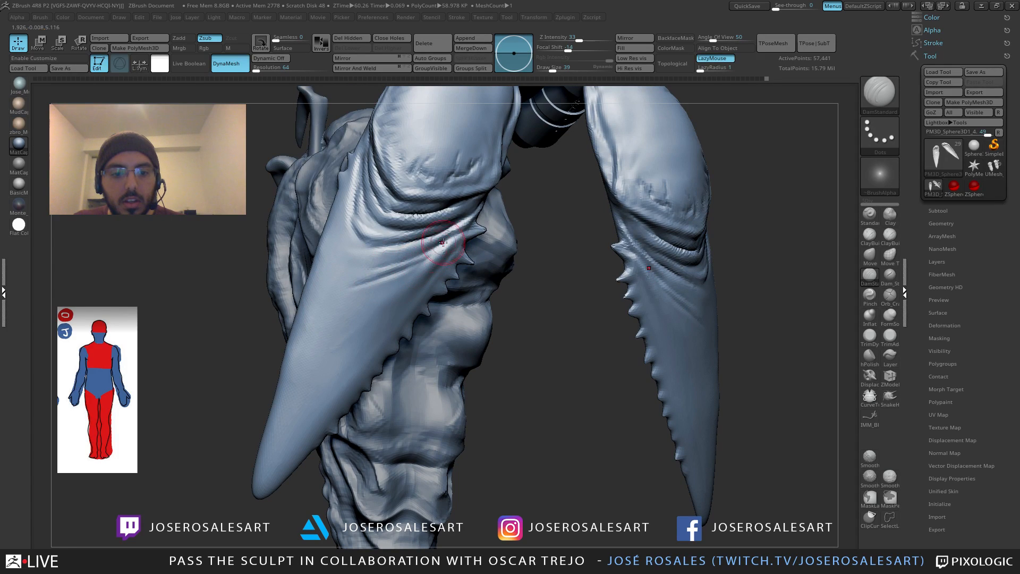
drag(431, 248, 370, 296)
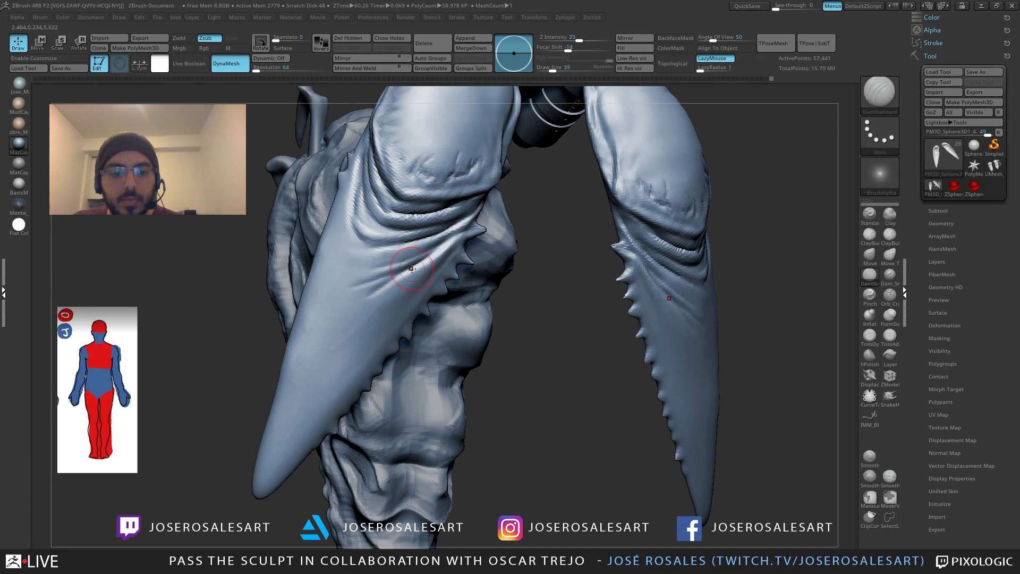
mouse_move(420, 265)
mouse_down()
mouse_move(340, 307)
mouse_move(406, 281)
mouse_up()
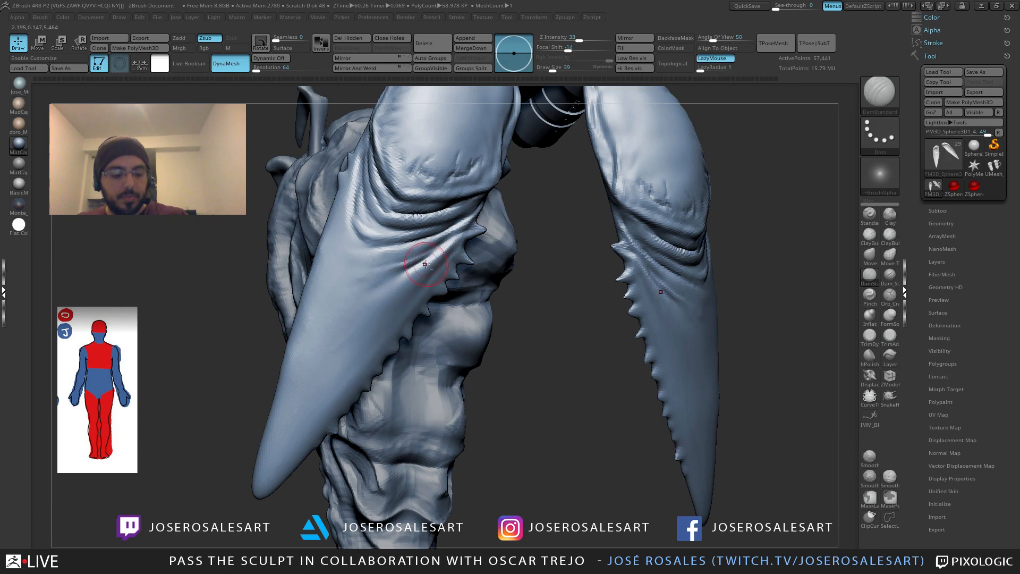
Step: Raise a thin rim along the wing's tip and lower edge with the Standard brush at draw size 15
key(b)
key(c)
key(b)
shift+right_drag(423, 259, 448, 234)
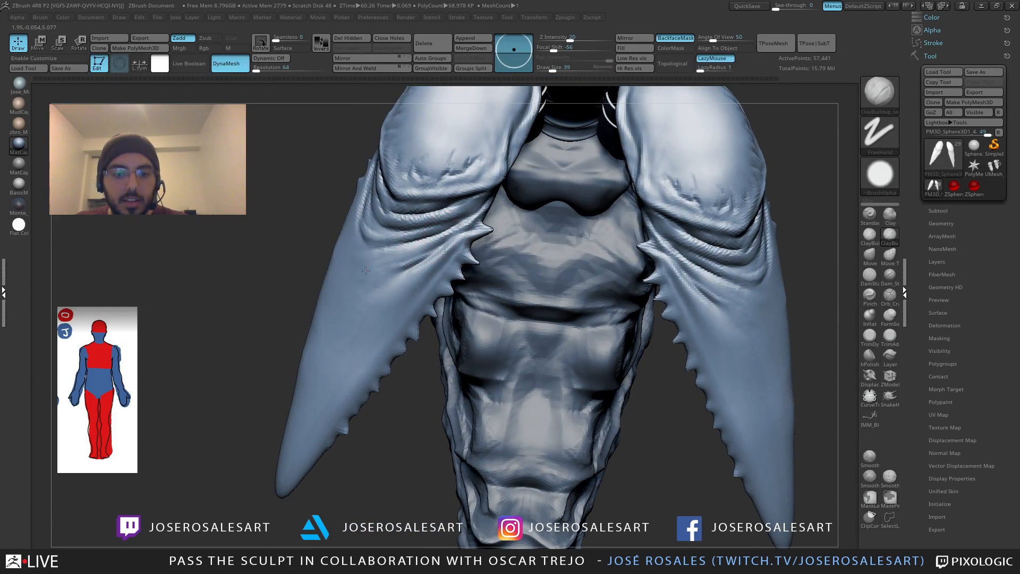
mouse_move(374, 265)
right_down()
mouse_move(546, 178)
mouse_move(577, 265)
mouse_move(585, 359)
right_up()
key(1)
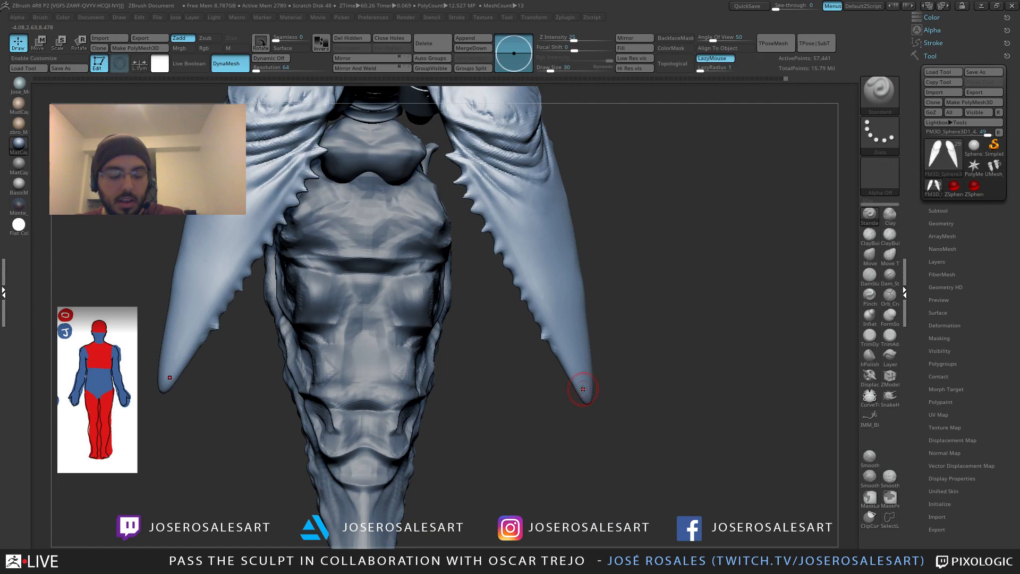
key(s)
drag(586, 390, 583, 390)
right_drag(582, 389, 564, 354)
drag(562, 355, 589, 405)
right_drag(589, 405, 609, 370)
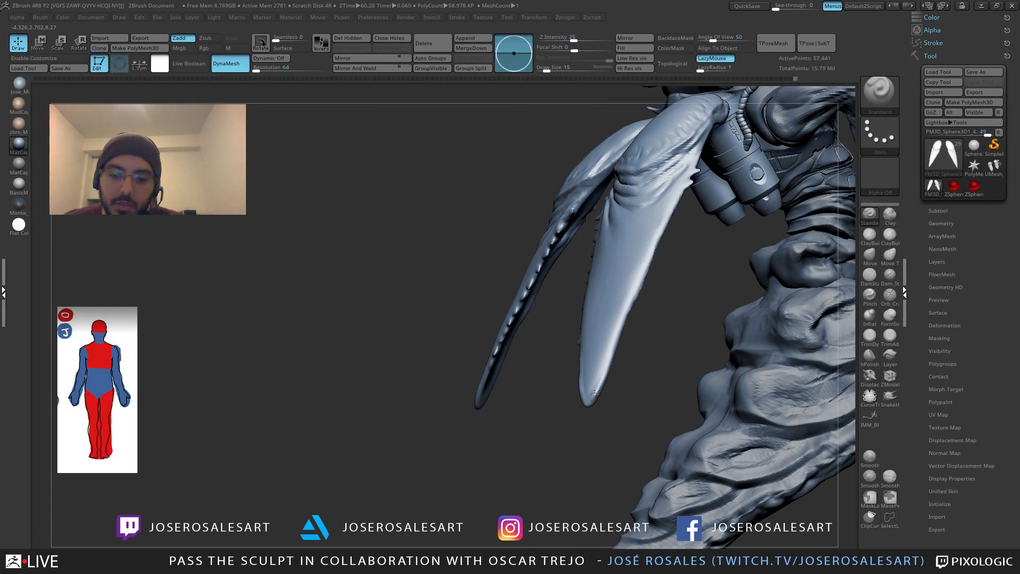
drag(594, 394, 610, 346)
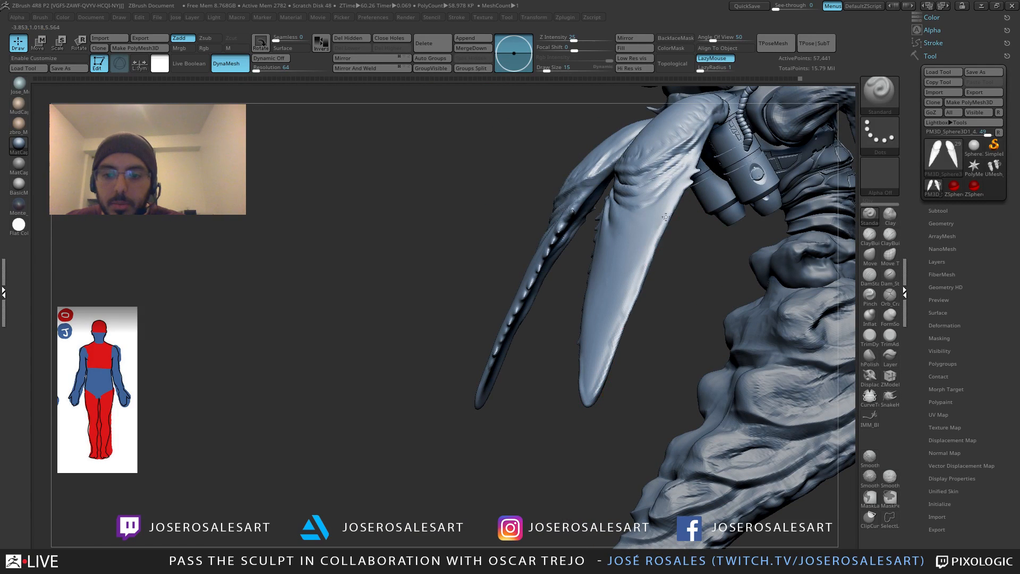
Step: Pull a new spike below the existing ones on the wing's edge with the SnakeHook brush at draw size 19
right_drag(665, 217, 583, 354)
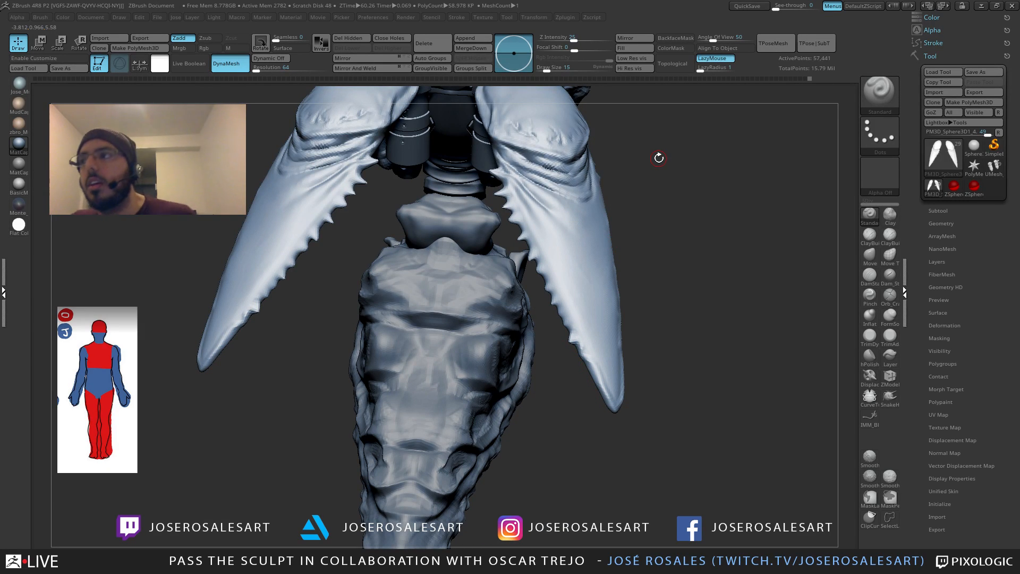
right_drag(504, 282, 543, 209)
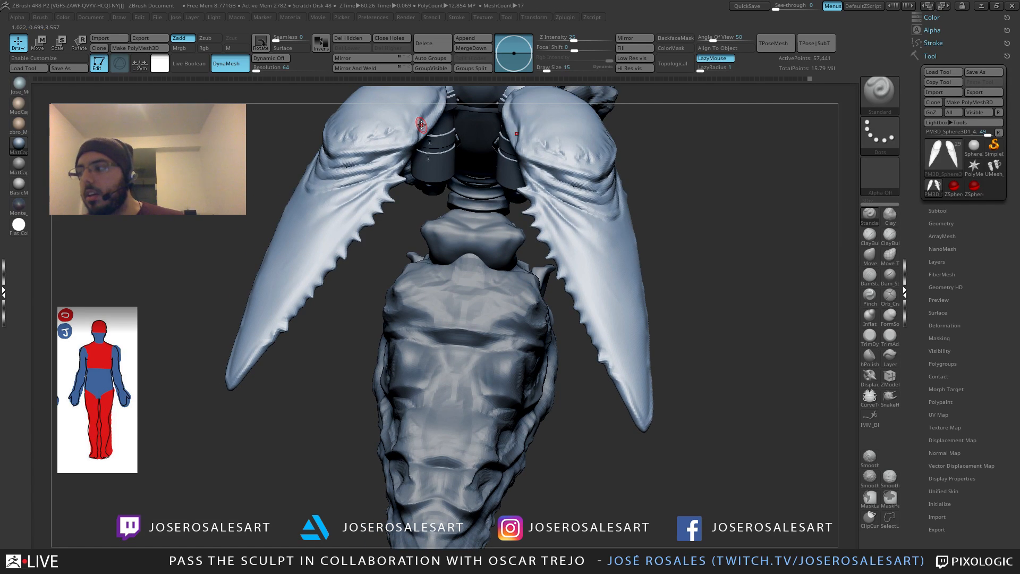
mouse_move(334, 270)
right_down()
mouse_move(366, 332)
mouse_move(291, 336)
mouse_move(339, 271)
right_up()
key(1)
right_drag(320, 314, 287, 282)
alt+right_drag(211, 258, 256, 309)
key(s)
click(325, 230)
mouse_move(325, 229)
right_down()
mouse_move(275, 199)
mouse_move(289, 165)
mouse_move(280, 154)
right_up()
key(b)
key(s)
key(h)
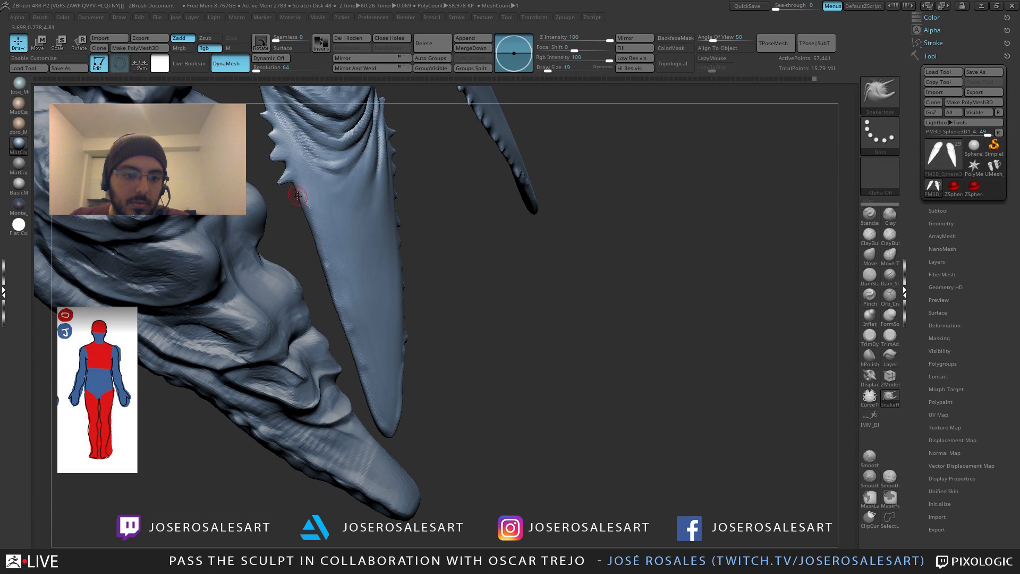
key(shift)
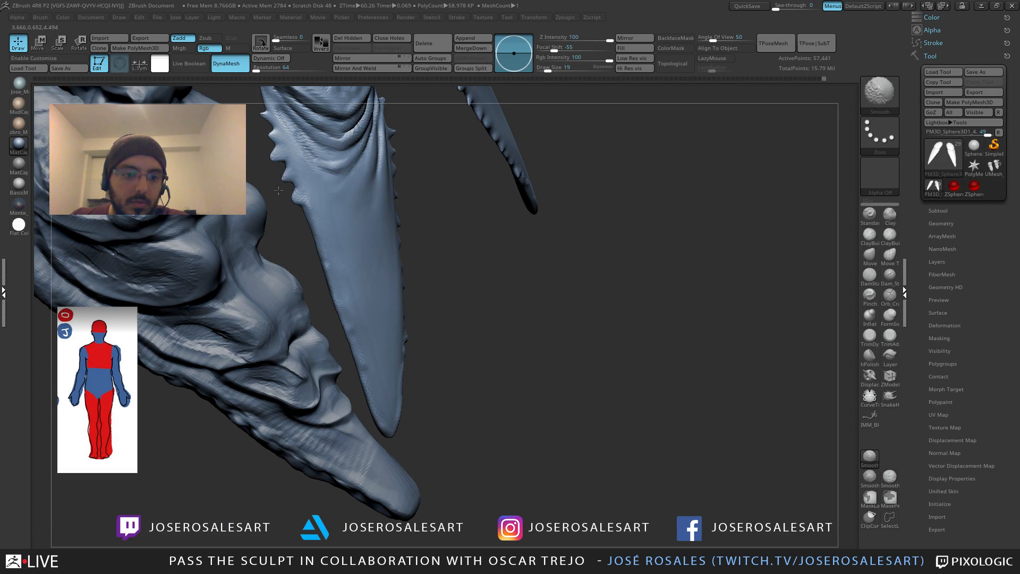
Step: Extend the row of edge spikes down toward the wing's tip with the SnakeHook brush, smoothing between the spikes
mouse_move(279, 190)
right_down()
mouse_move(254, 214)
mouse_move(322, 213)
right_up()
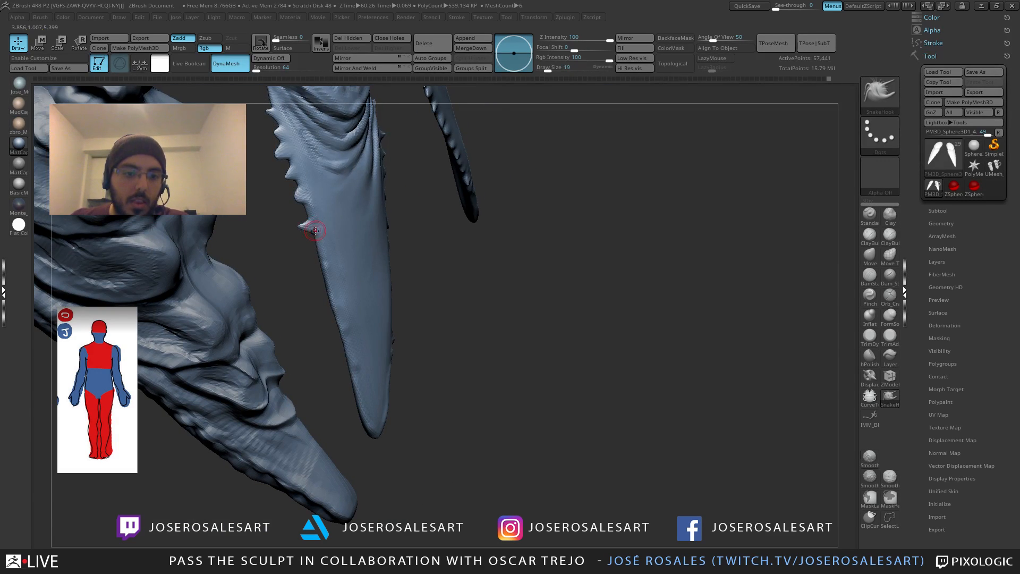
mouse_move(314, 230)
shift+mouse_down()
mouse_move(326, 254)
mouse_move(316, 267)
shift+mouse_up()
right_drag(315, 267, 340, 273)
shift+drag(330, 289, 333, 301)
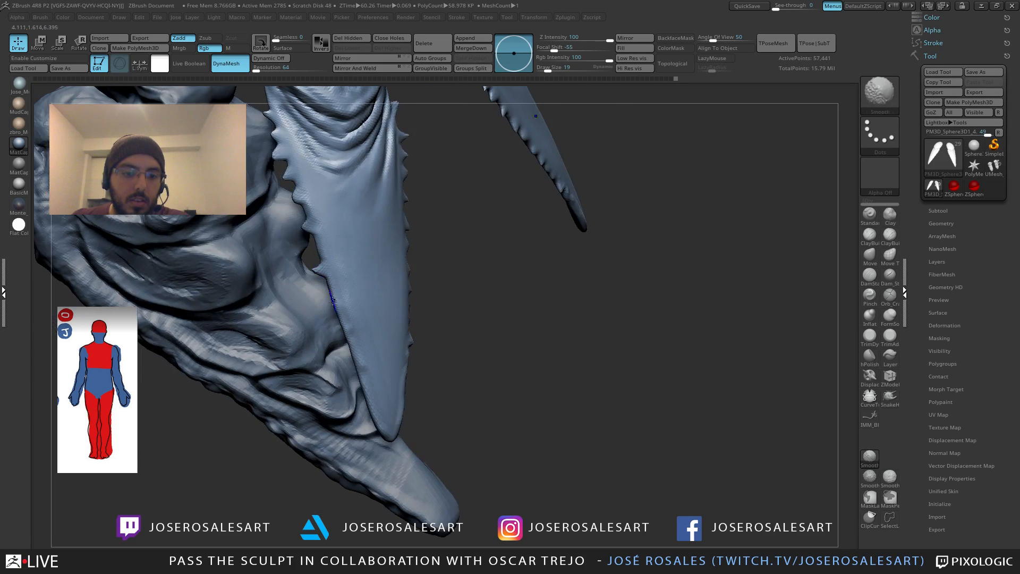
mouse_move(333, 300)
right_down()
mouse_move(271, 304)
mouse_move(340, 319)
right_up()
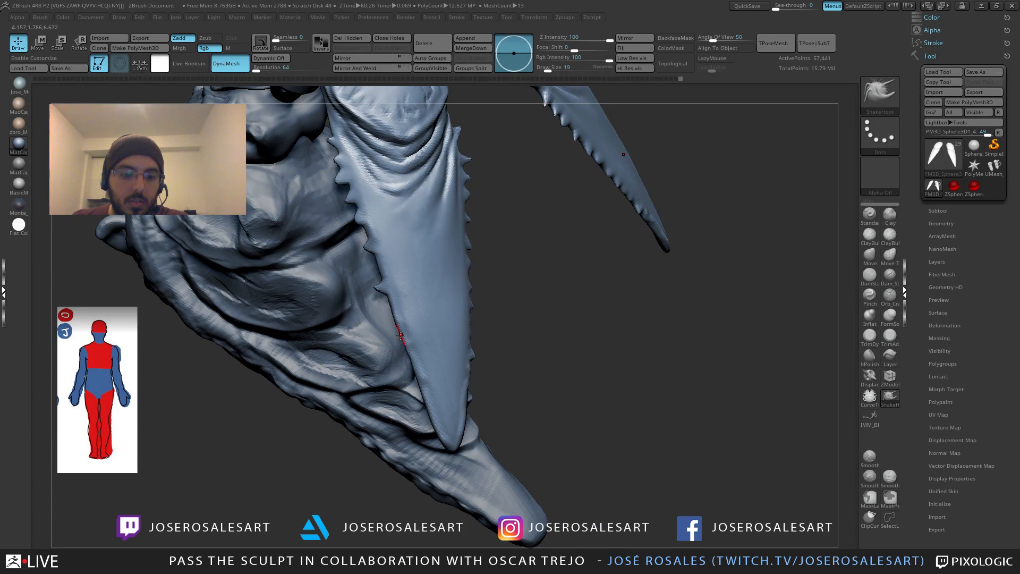
shift+drag(397, 330, 399, 346)
mouse_move(399, 348)
right_down()
mouse_move(383, 347)
mouse_move(371, 260)
mouse_move(335, 264)
mouse_move(371, 289)
mouse_move(412, 264)
mouse_move(431, 281)
right_up()
Step: Build up the lower corner of the wing's rounded base where it meets the folds with the ClayBuildup brush at draw size 26
ctrl+right_drag(432, 282, 551, 193)
key(b)
key(s)
key(t)
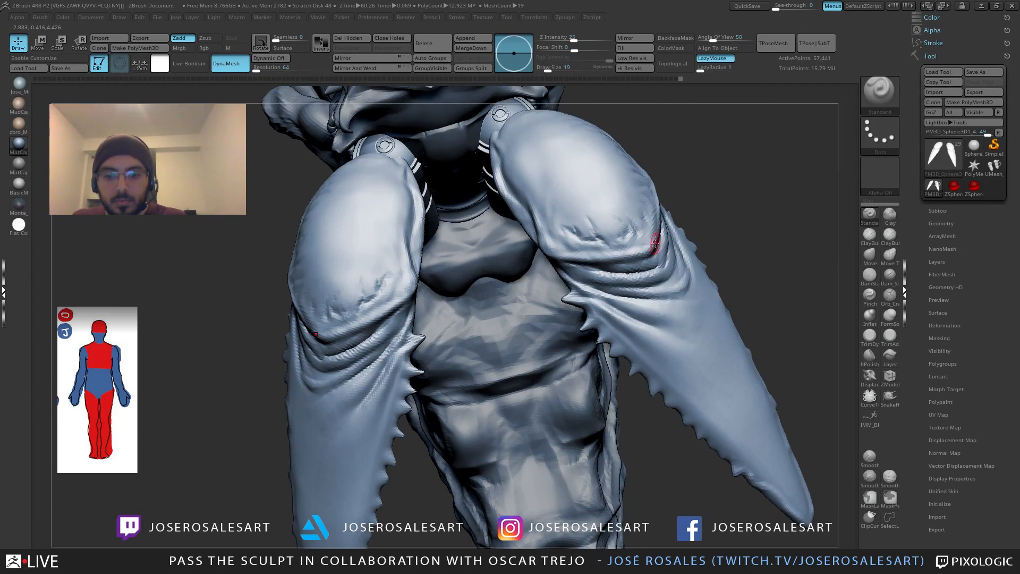
right_drag(654, 244, 666, 232)
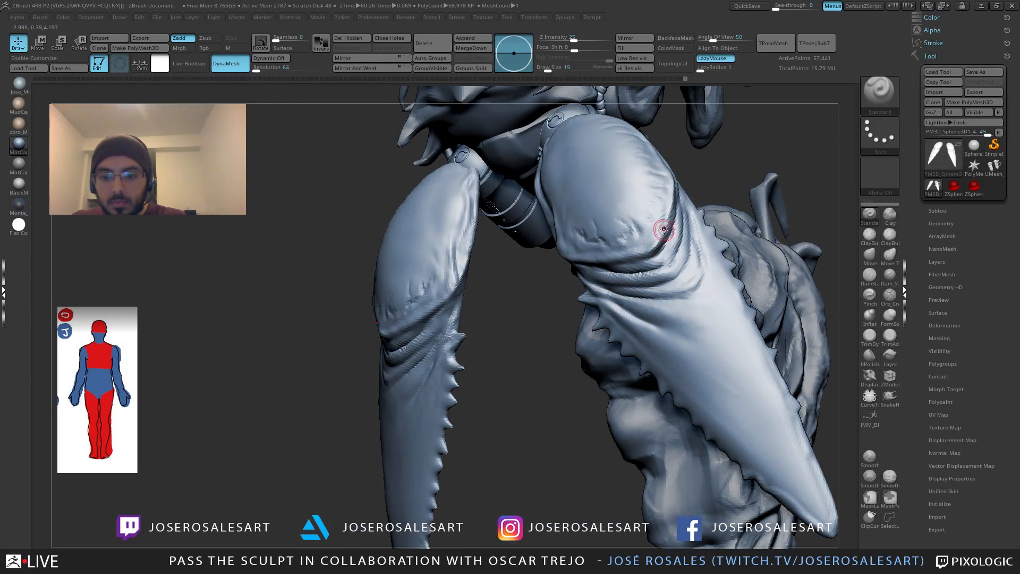
key(b)
key(c)
key(b)
key(s)
drag(652, 247, 659, 237)
key(s)
drag(667, 227, 651, 251)
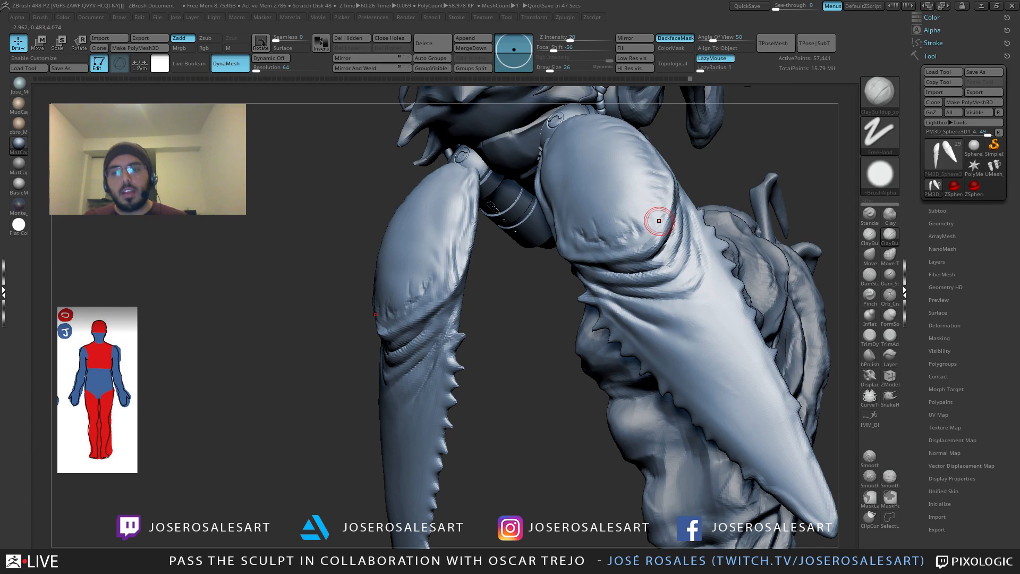
Step: Sculpt short ridges along the side of the wing's rounded base with the Standard brush at draw sizes 14 and 19, and smooth its top surface
right_drag(658, 221, 733, 223)
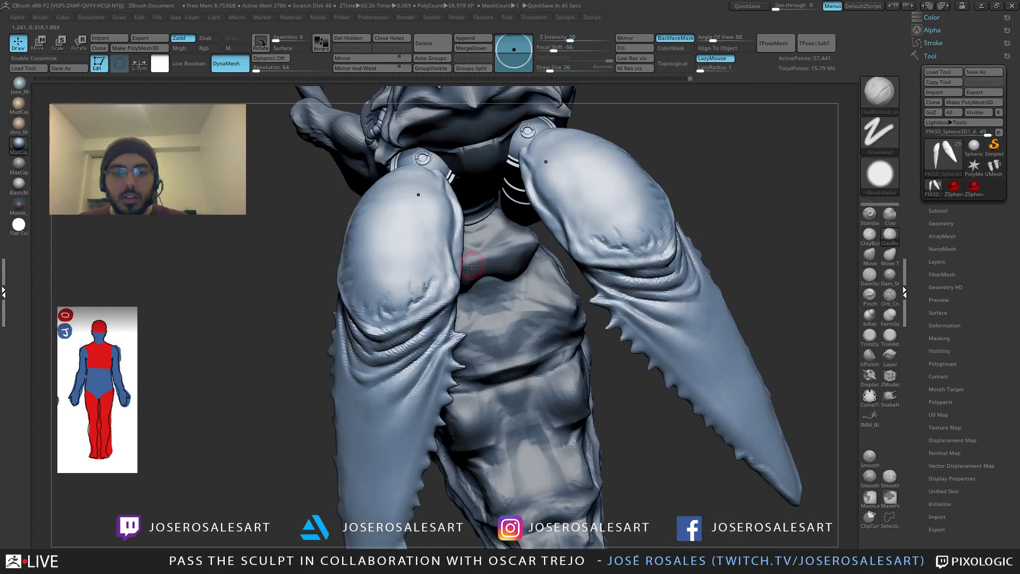
right_drag(354, 268, 383, 273)
right_drag(328, 252, 406, 245)
key(b)
key(s)
key(t)
key(s)
drag(333, 245, 321, 228)
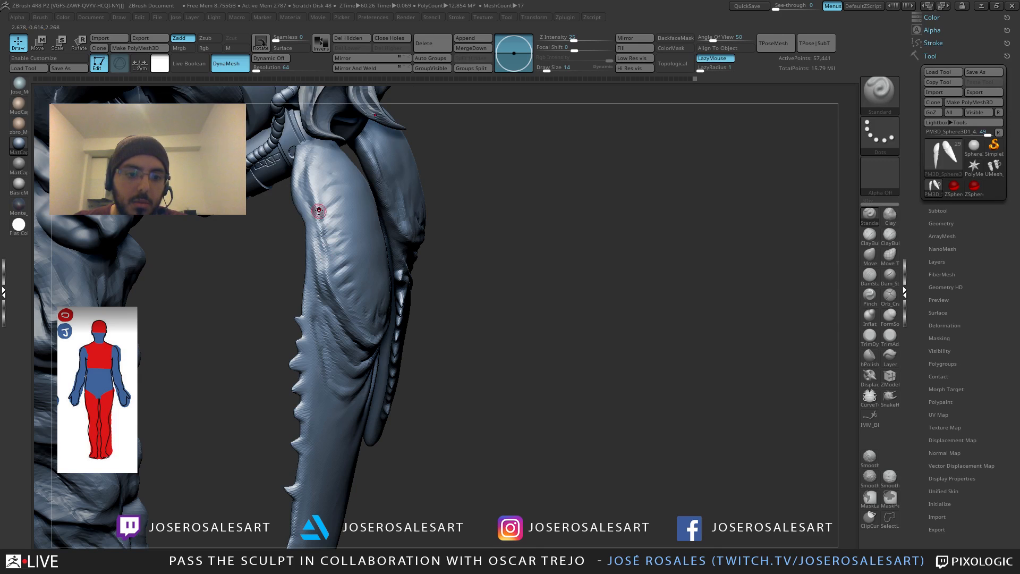
right_drag(316, 192, 322, 201)
key(s)
drag(318, 196, 319, 189)
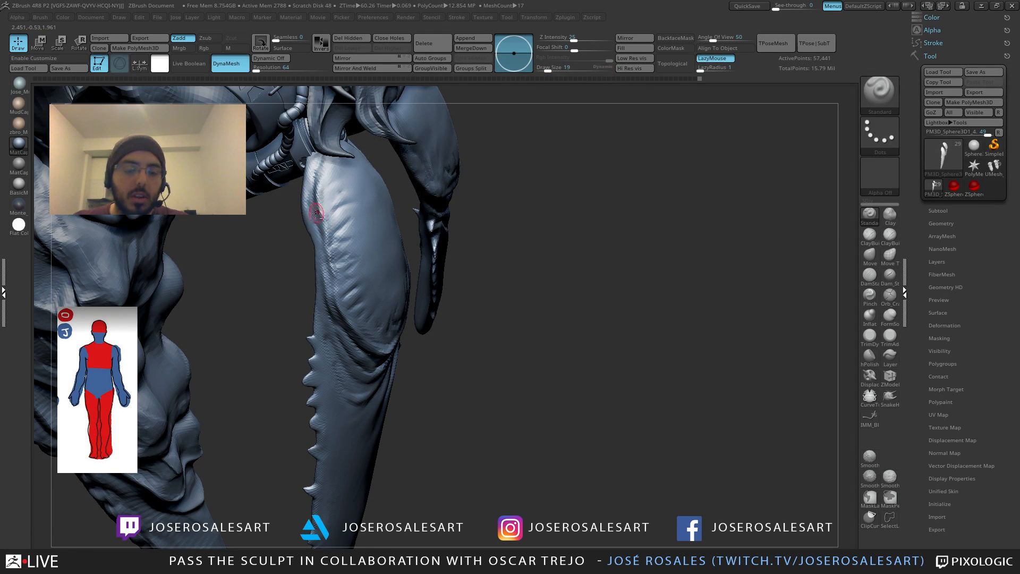
right_drag(316, 213, 373, 192)
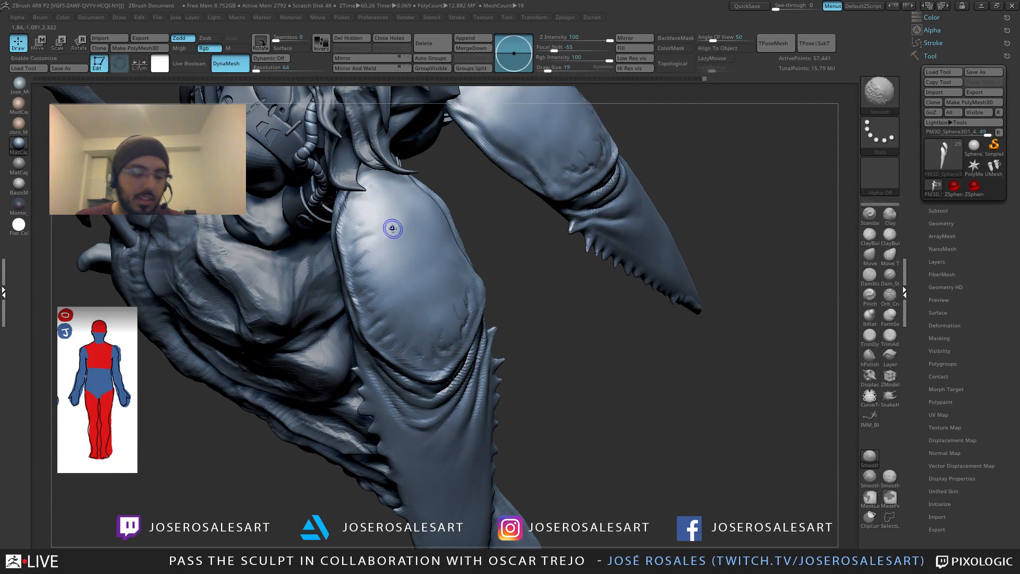
drag(368, 231, 398, 234)
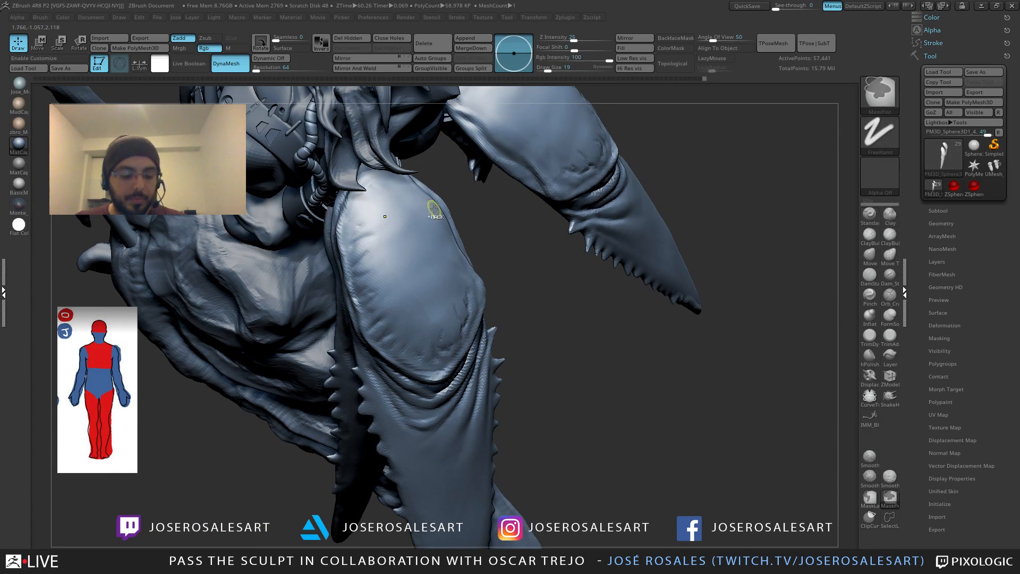
Step: Isolate the wings and build up the upper rim of the rounded base with the ClayBuildup brush at draw size 19
mouse_move(429, 219)
right_down()
mouse_move(410, 228)
mouse_move(365, 217)
mouse_move(374, 216)
mouse_move(369, 238)
right_up()
key(2)
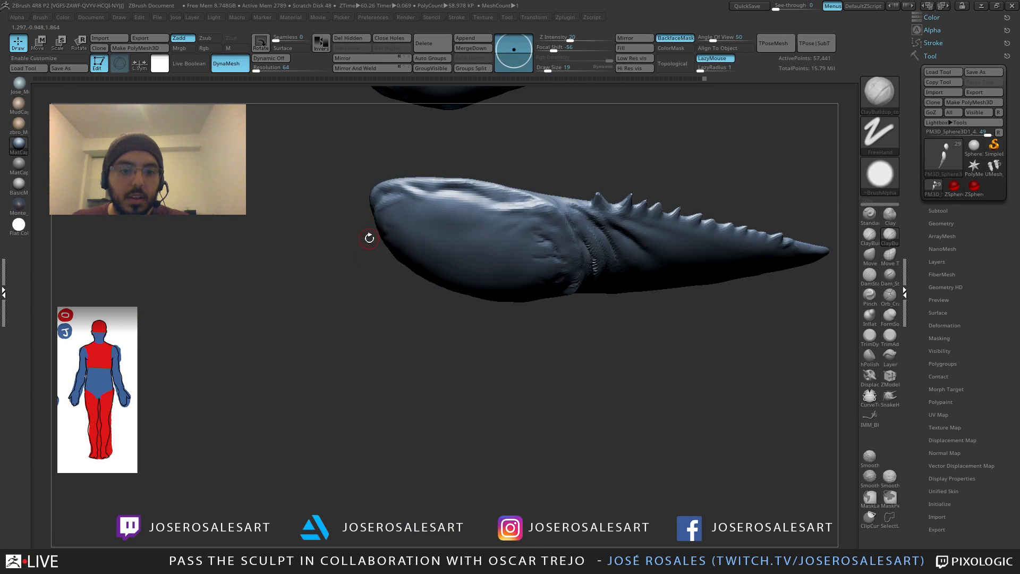
right_drag(425, 199, 391, 200)
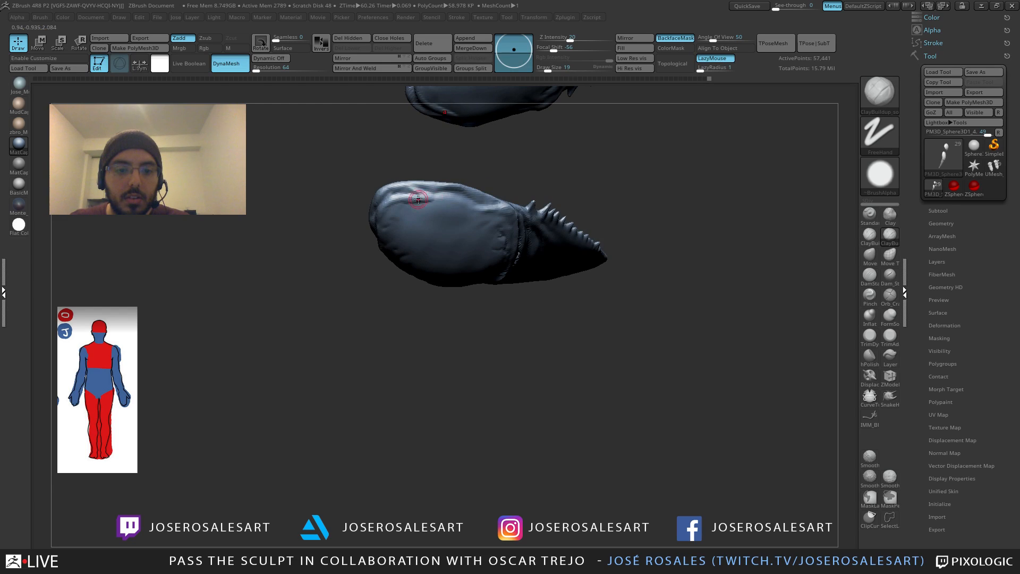
drag(429, 195, 415, 196)
key(3)
mouse_move(398, 170)
alt+right_down()
mouse_move(444, 185)
mouse_move(381, 199)
mouse_move(381, 183)
mouse_move(314, 150)
alt+right_up()
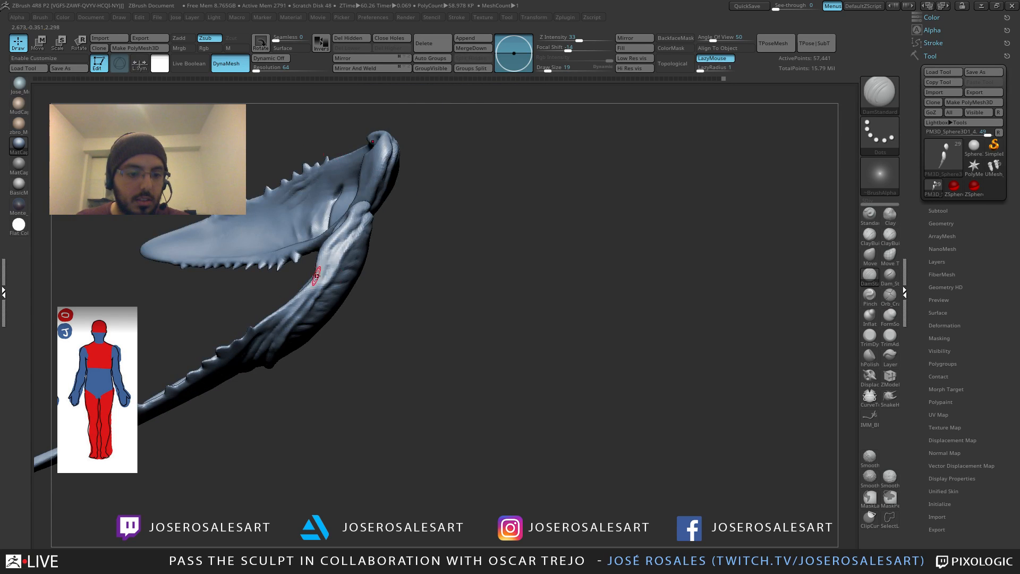
right_drag(316, 275, 328, 210)
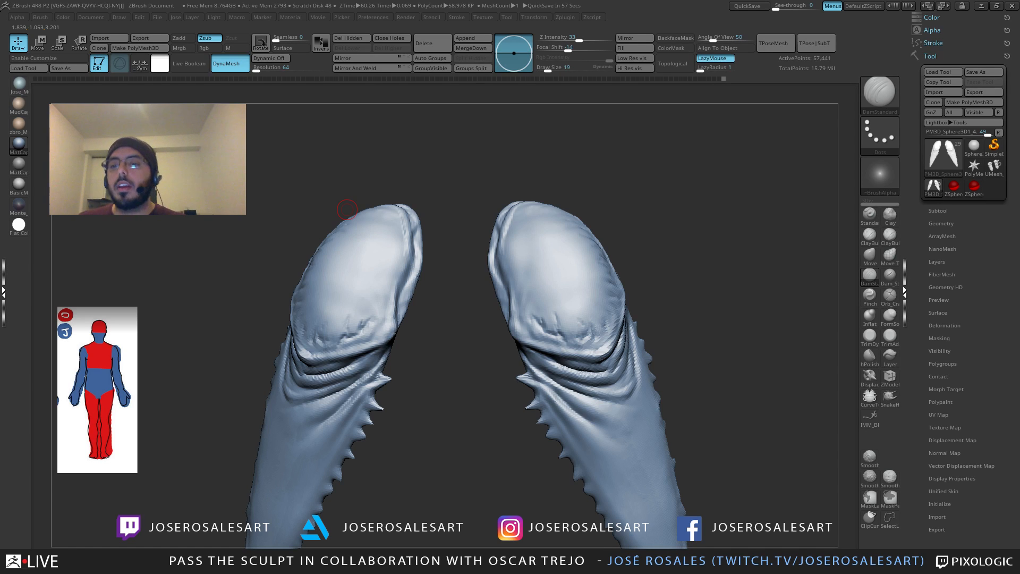
right_drag(452, 318, 334, 244)
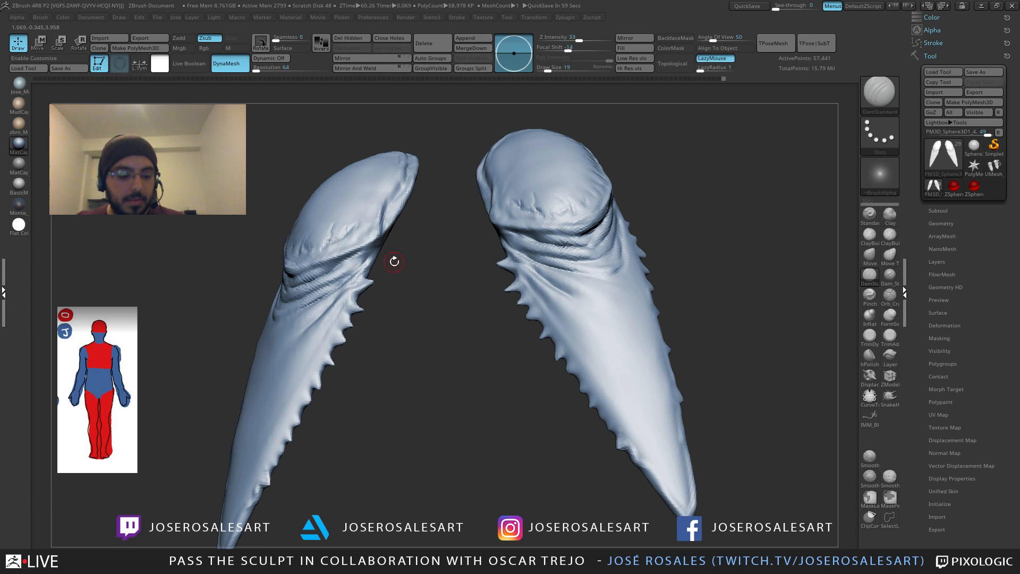
Step: Sculpt diagonal ridges from the first edge spikes inward below the folds with the Standard brush at draw size 23, and soften them
key(2)
key(s)
click(433, 262)
mouse_move(310, 301)
alt+right_down()
mouse_move(324, 282)
mouse_move(361, 296)
alt+right_up()
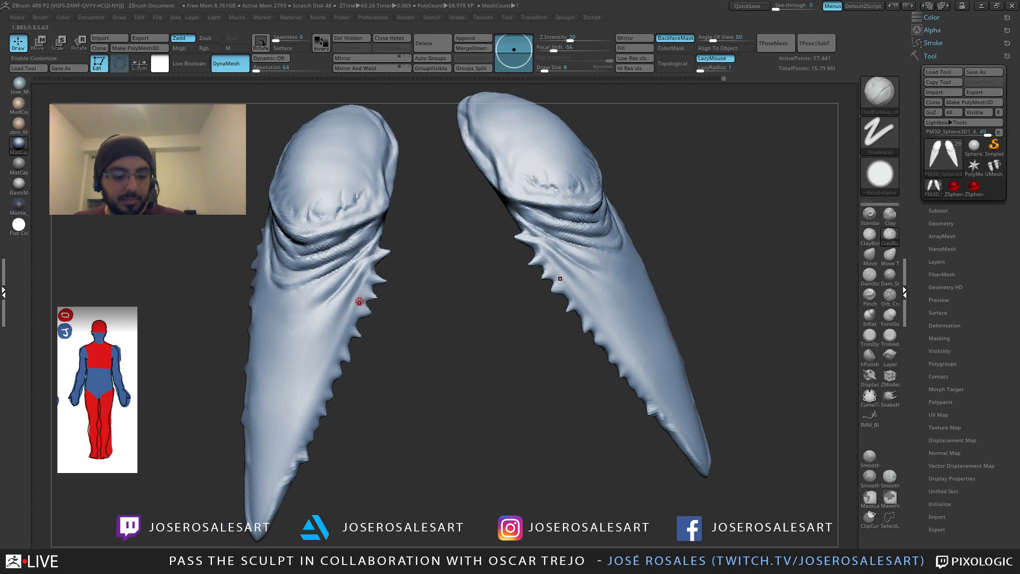
key(1)
key(s)
click(361, 299)
drag(377, 247, 326, 299)
drag(361, 261, 315, 309)
right_drag(334, 293, 320, 282)
drag(379, 246, 344, 283)
right_drag(340, 286, 371, 272)
shift+drag(368, 257, 330, 306)
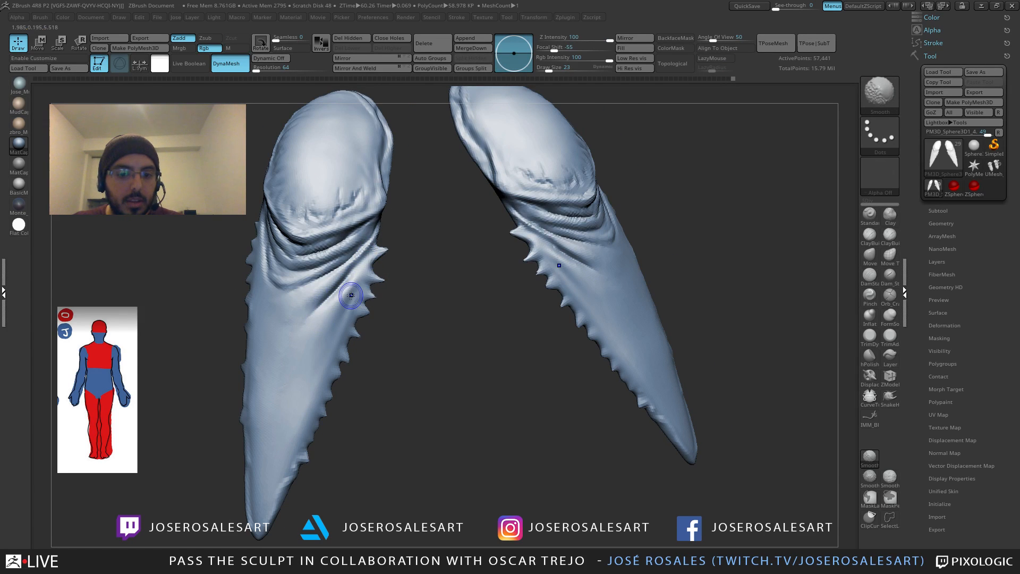
Step: Deepen the creases between the wing's folds and diagonal ridges with the Dam_Standard brush at draw size 23
right_drag(688, 272, 648, 267)
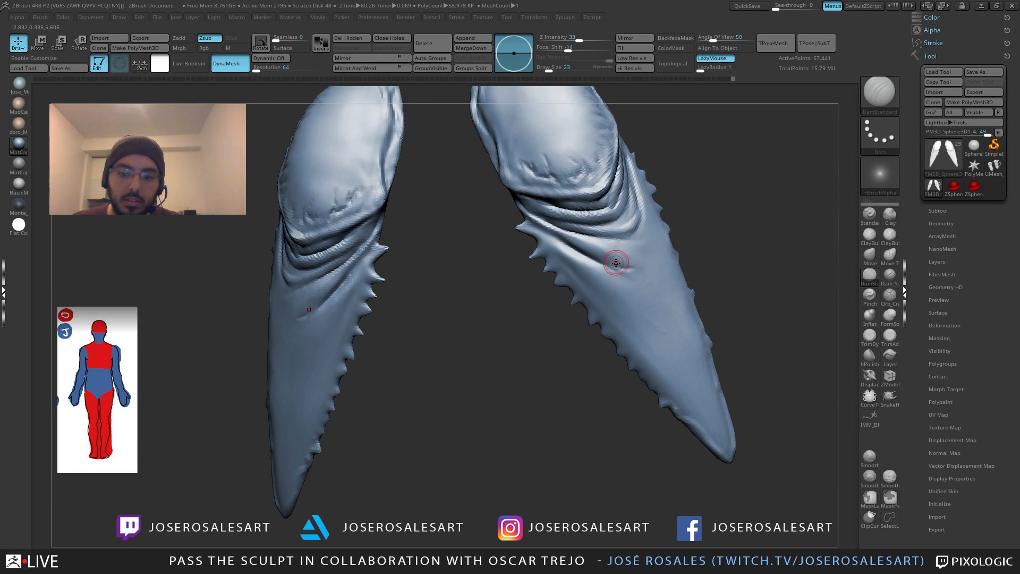
ctrl+right_drag(315, 280, 359, 290)
drag(392, 227, 342, 292)
mouse_move(342, 289)
right_down()
mouse_move(330, 303)
mouse_move(368, 265)
right_up()
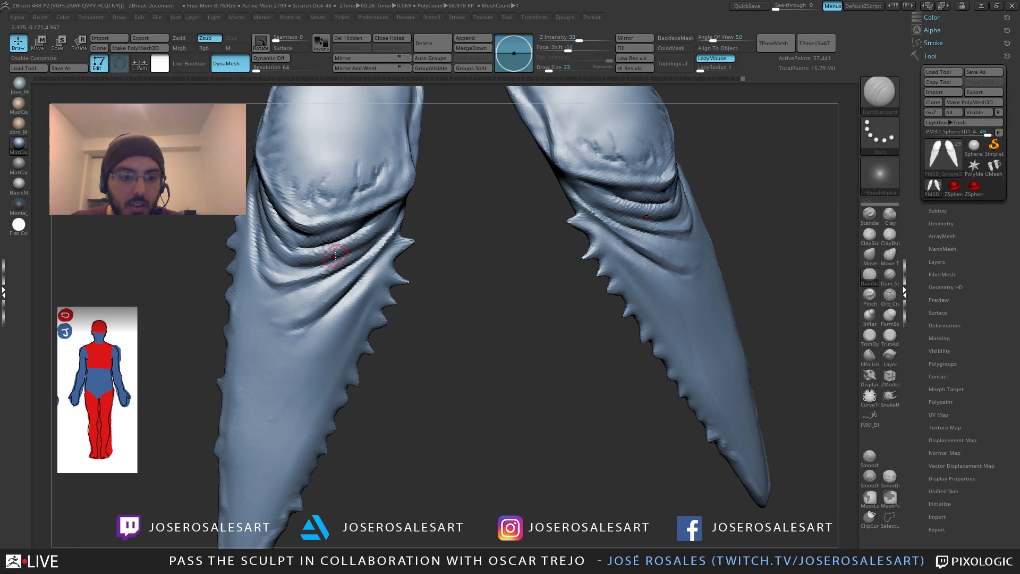
right_drag(347, 246, 358, 236)
drag(302, 249, 287, 245)
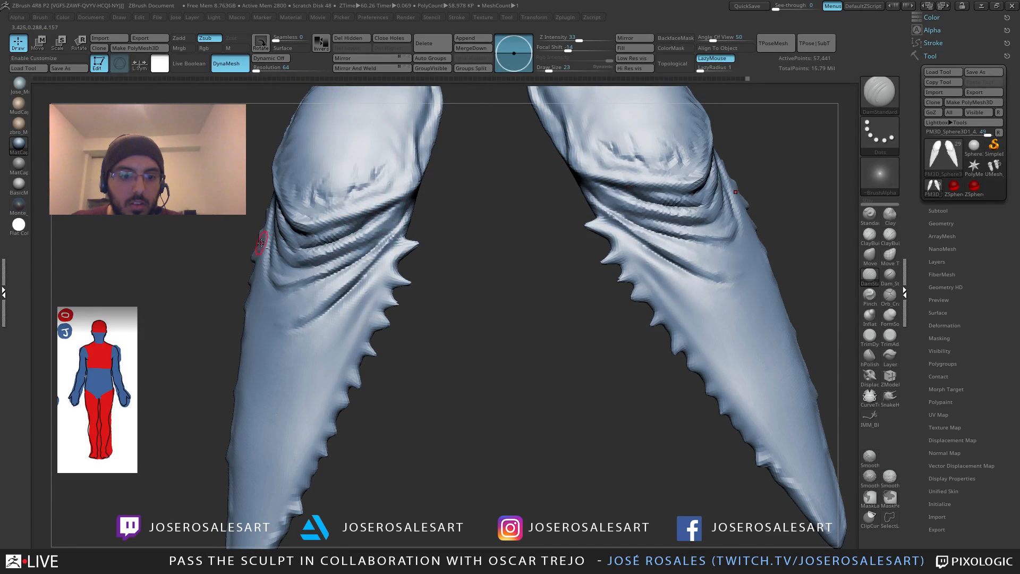
right_drag(257, 237, 228, 237)
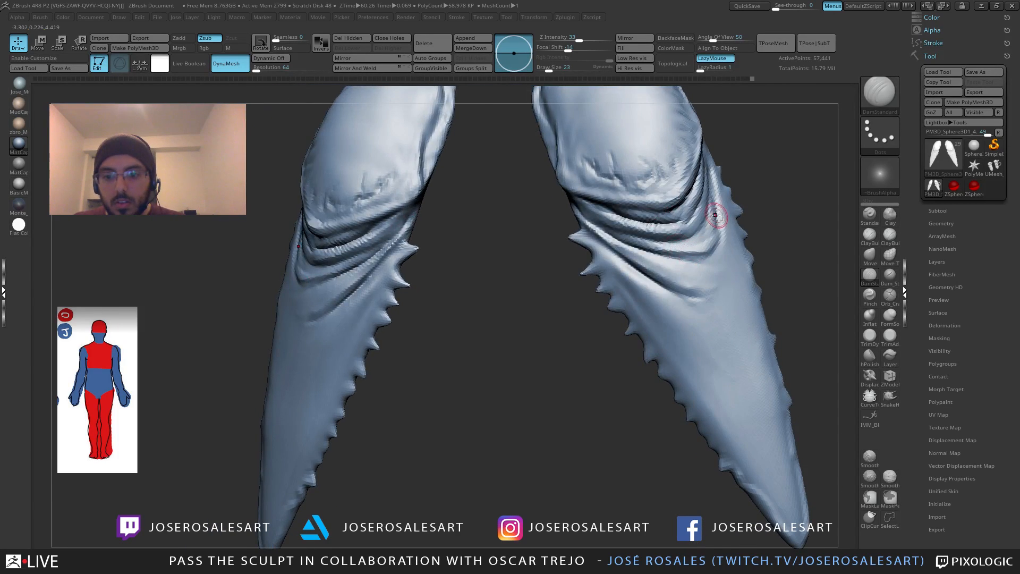
Step: Carve a groove along the wing's outer edge near the tip with the Dam_Standard brush at draw size 23, and smooth it
right_drag(711, 216, 688, 224)
mouse_move(717, 192)
right_down()
mouse_move(703, 220)
mouse_move(659, 181)
mouse_move(633, 226)
mouse_move(633, 278)
mouse_move(673, 295)
right_up()
mouse_move(673, 296)
ctrl+right_down()
mouse_move(724, 313)
mouse_move(756, 345)
mouse_move(740, 392)
ctrl+right_up()
alt+right_drag(739, 392, 642, 348)
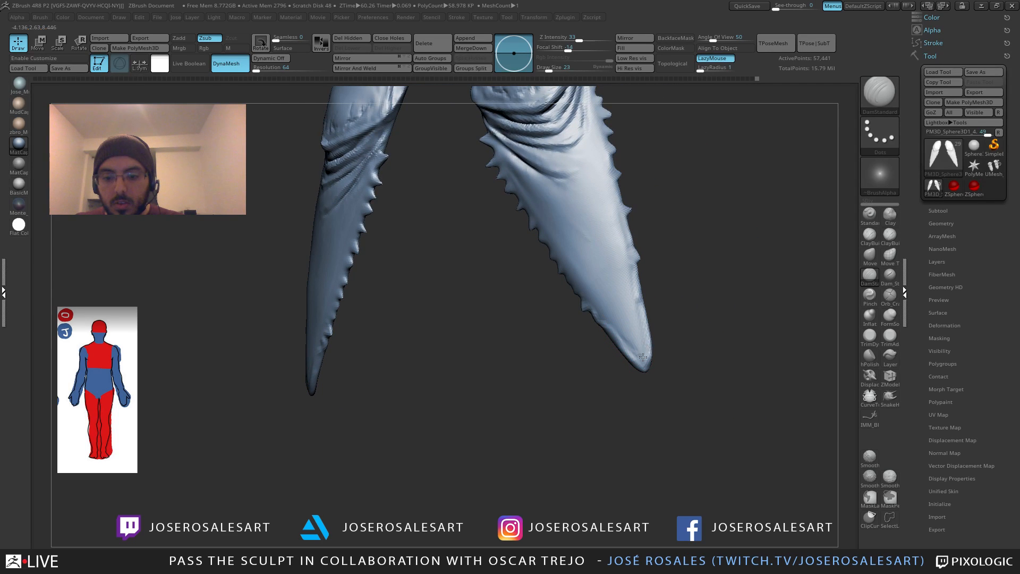
drag(640, 340, 619, 234)
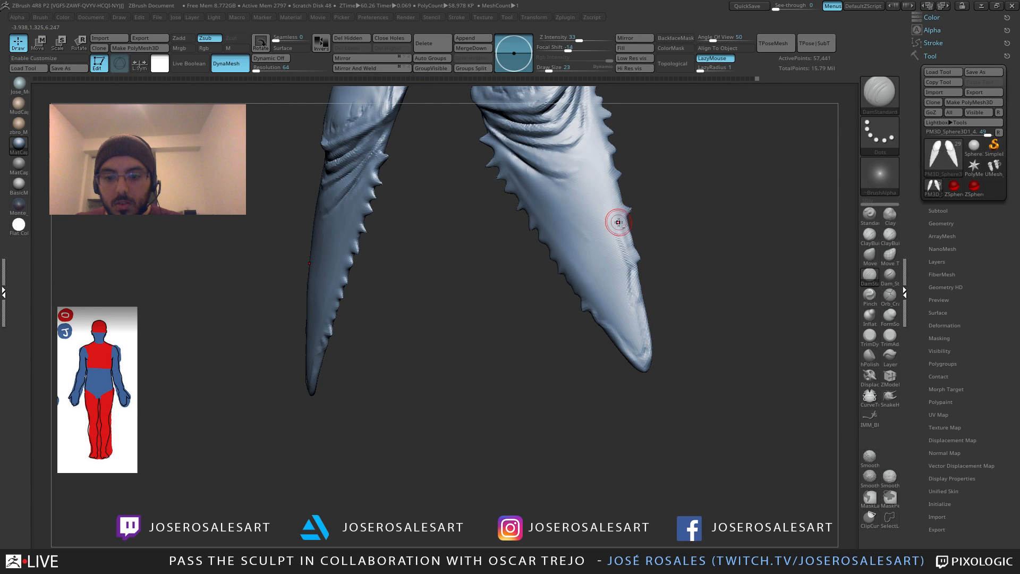
right_drag(618, 222, 600, 276)
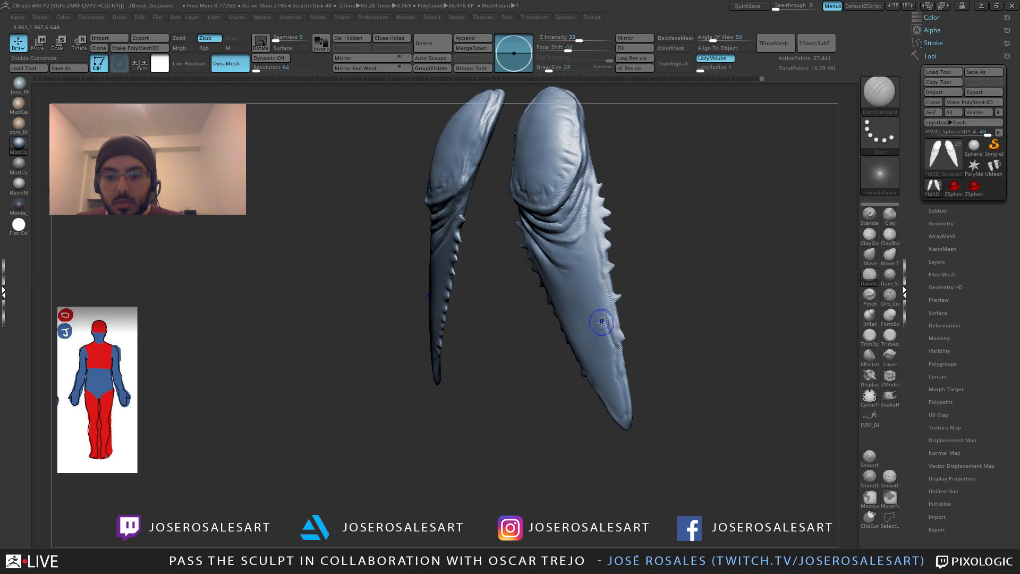
shift+drag(601, 322, 618, 398)
right_drag(618, 398, 635, 367)
ctrl+right_drag(635, 367, 608, 323)
shift+drag(599, 275, 610, 377)
right_drag(610, 340, 584, 303)
alt+right_drag(584, 304, 579, 250)
Step: Examine the detailed wings together with the whole creature from the front and the sides
key(shift+s)
right_drag(690, 271, 600, 305)
mouse_move(600, 305)
ctrl+right_down()
mouse_move(576, 257)
mouse_move(611, 284)
mouse_move(650, 281)
ctrl+right_up()
ctrl+right_drag(651, 282, 642, 340)
mouse_move(532, 329)
alt+right_down()
mouse_move(670, 324)
mouse_move(653, 332)
alt+right_up()
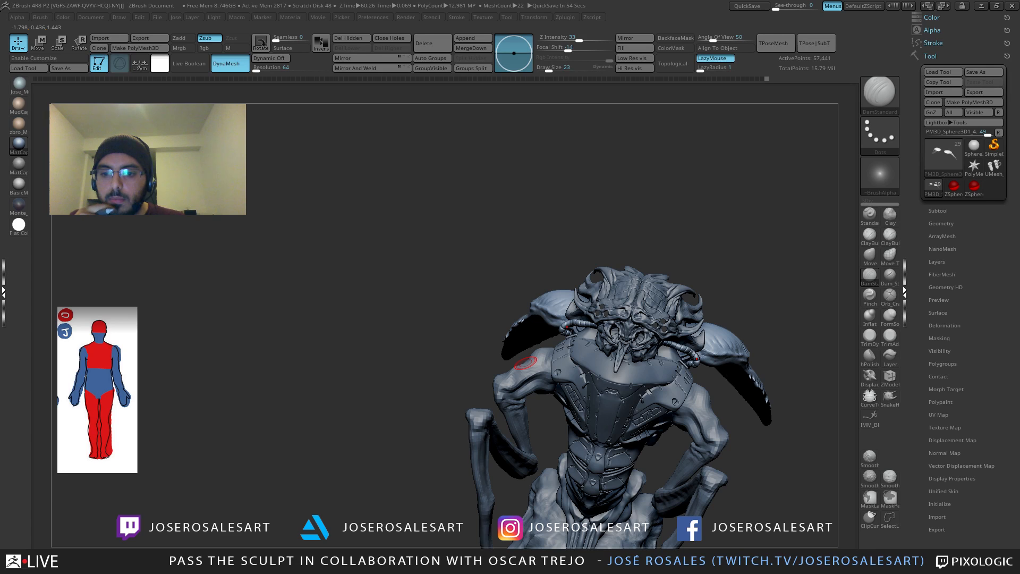
drag(525, 363, 522, 268)
key(1)
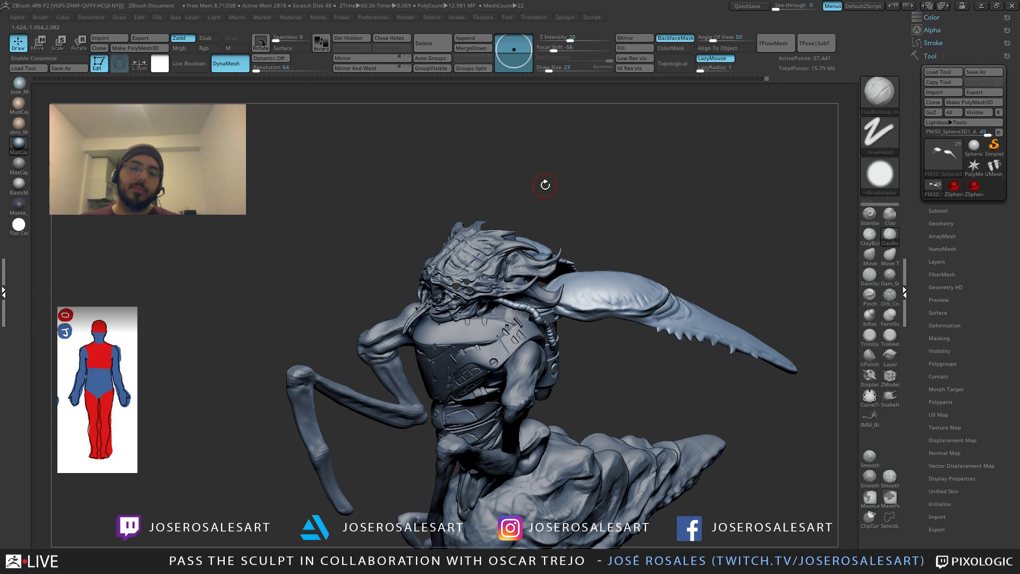
drag(545, 185, 559, 331)
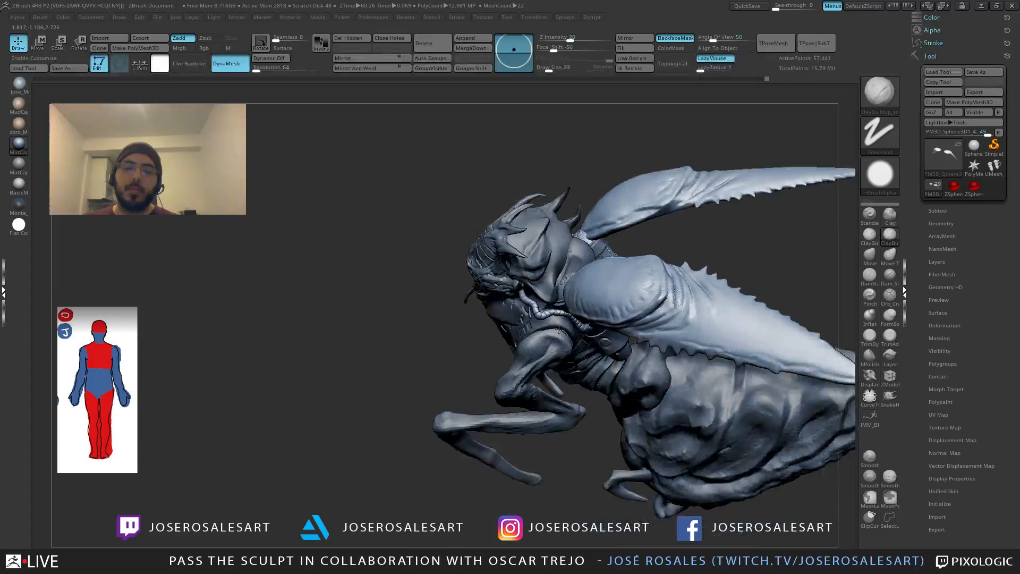
mouse_move(558, 329)
right_down()
mouse_move(514, 294)
mouse_move(551, 262)
mouse_move(449, 335)
mouse_move(370, 363)
mouse_move(440, 349)
mouse_move(430, 295)
mouse_move(396, 238)
mouse_move(424, 354)
mouse_move(408, 345)
mouse_move(412, 364)
mouse_move(373, 219)
mouse_move(546, 252)
mouse_move(596, 218)
mouse_move(250, 101)
right_up()
Step: Select the arms and turn on DynaMesh at resolution 64 without freezing the subdivision levels
alt+click(547, 264)
key(b)
key(d)
key(s)
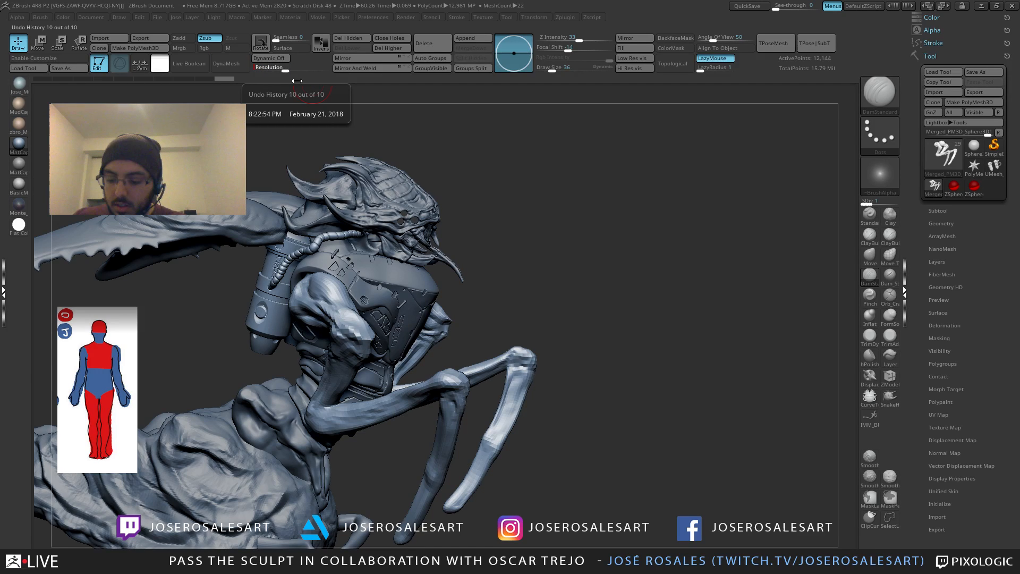
click(226, 63)
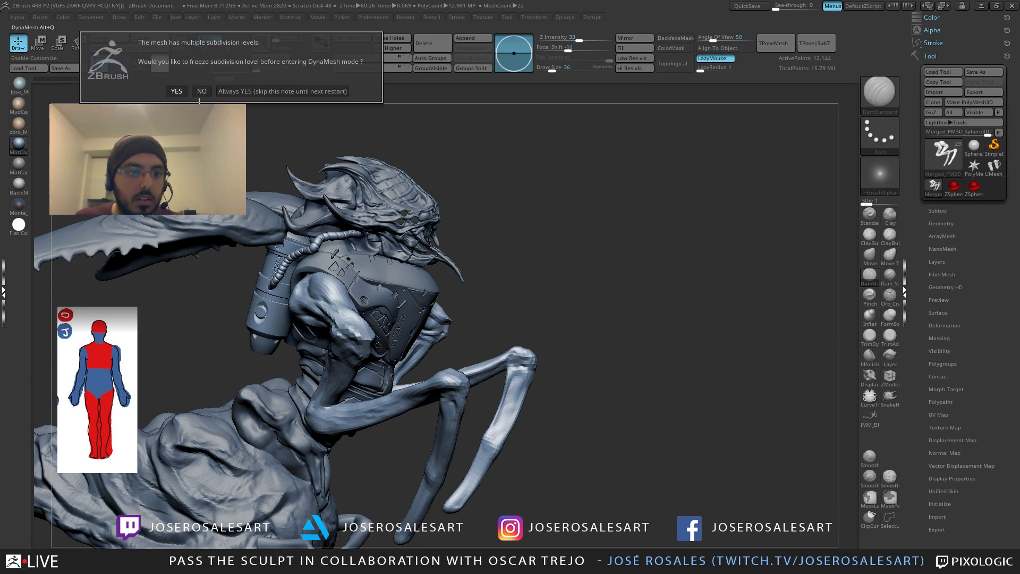
click(201, 92)
Step: Pull the rear of the shoulder outward into a raised plate with the SnakeHook brush
drag(512, 289, 331, 267)
key(b)
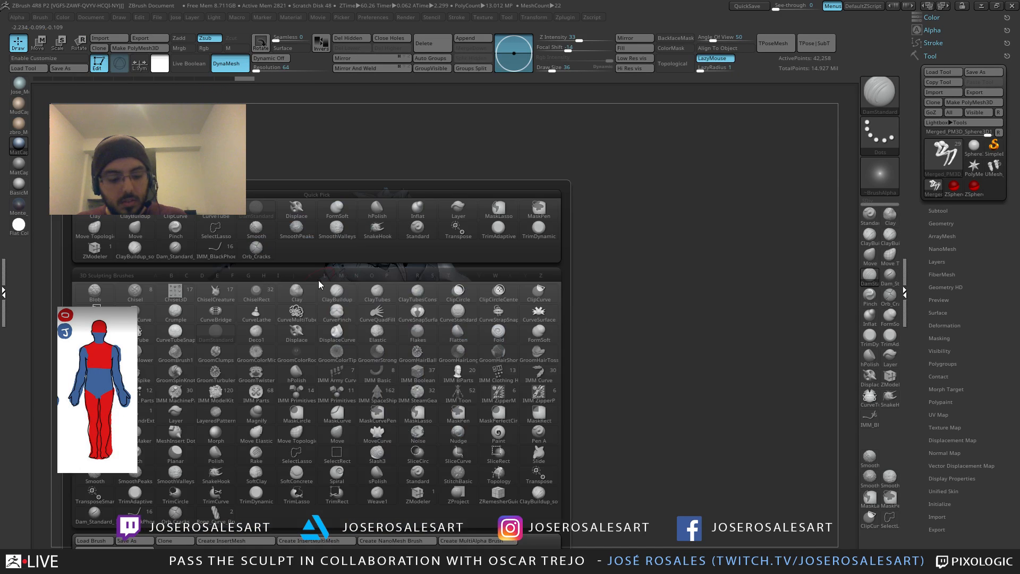
key(s)
key(h)
alt+drag(307, 284, 307, 319)
mouse_move(239, 297)
mouse_down()
mouse_move(309, 286)
mouse_move(266, 260)
mouse_move(199, 269)
mouse_up()
key(bracketright)
right_drag(212, 265, 239, 250)
drag(218, 266, 201, 281)
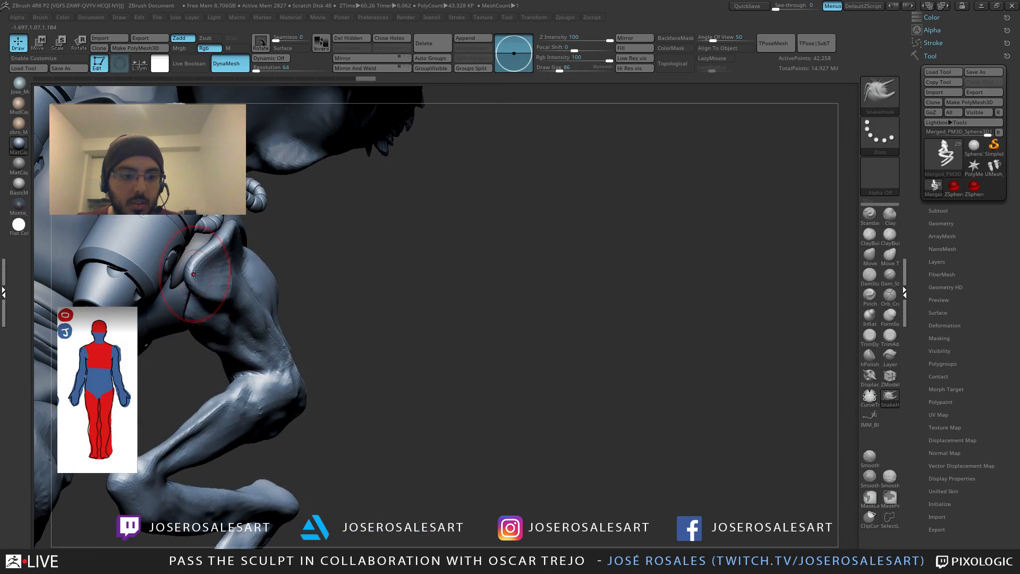
right_drag(218, 276, 260, 239)
drag(260, 239, 256, 231)
right_drag(257, 234, 286, 247)
key(bracketleft)
mouse_move(309, 269)
mouse_down()
mouse_move(301, 266)
mouse_move(312, 292)
mouse_up()
Step: Carve creases around the muscle at the front of the shoulder with the Dam_Standard brush at draw size 42
key(b)
key(d)
key(s)
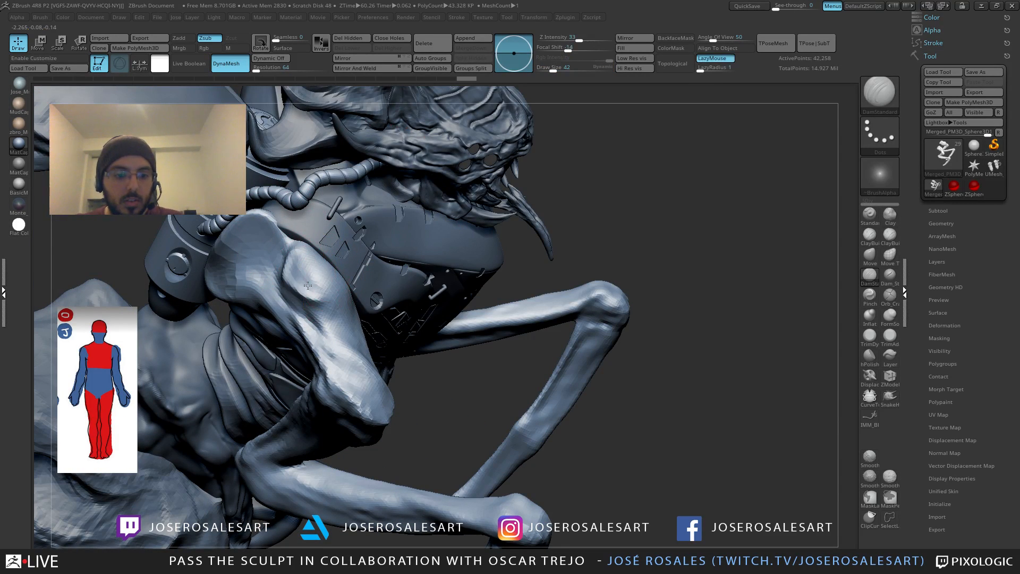
right_drag(312, 292, 297, 268)
drag(297, 268, 315, 291)
drag(322, 296, 312, 281)
mouse_move(312, 281)
right_down()
mouse_move(282, 272)
mouse_move(315, 286)
right_up()
mouse_move(316, 286)
mouse_down()
mouse_move(328, 312)
mouse_move(320, 297)
mouse_up()
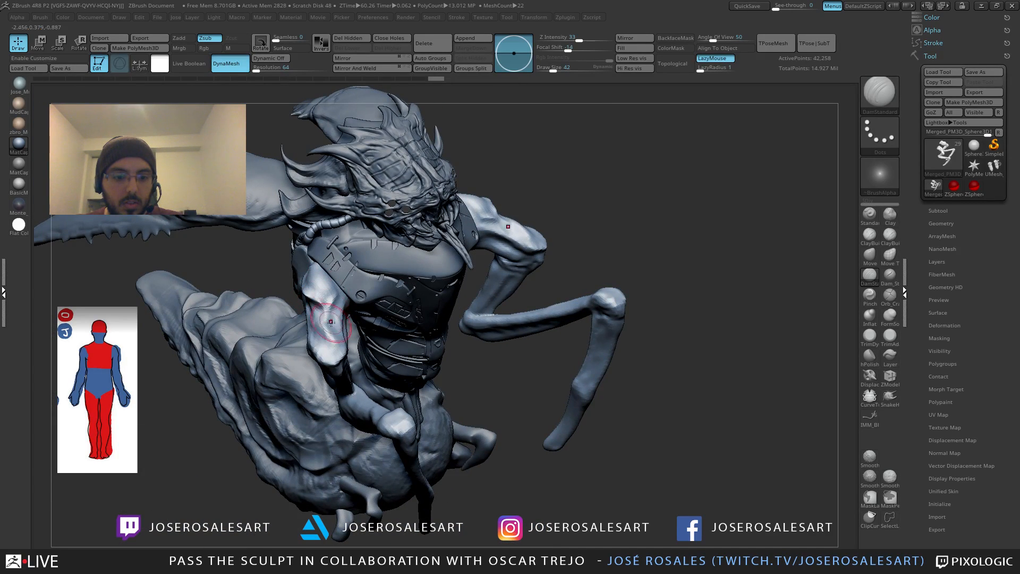
mouse_move(320, 298)
right_down()
mouse_move(340, 288)
mouse_move(374, 237)
mouse_move(325, 278)
right_up()
Step: Isolate the arms and build up the shoulder plate's surface with the ClayBuildup brush at draw size 42
key(b)
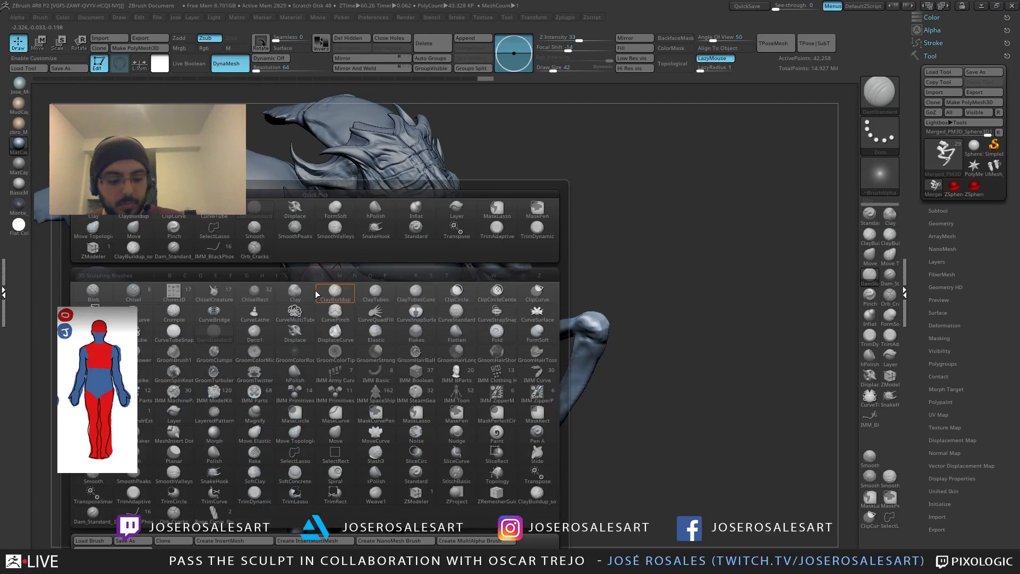
key(m)
key(v)
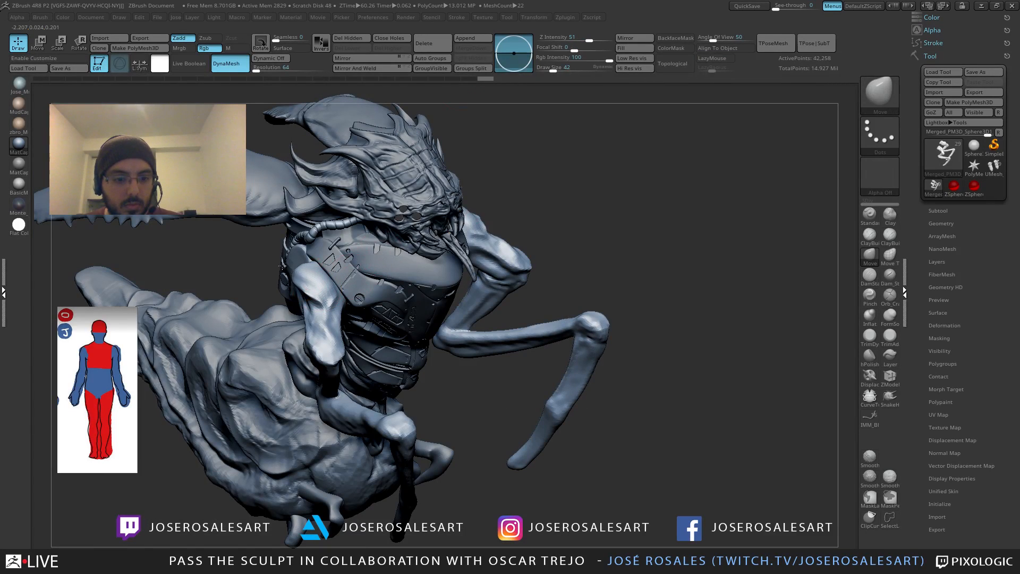
mouse_move(282, 266)
right_down()
mouse_move(312, 265)
mouse_move(281, 266)
mouse_move(246, 292)
mouse_move(330, 220)
mouse_move(323, 245)
mouse_move(313, 234)
right_up()
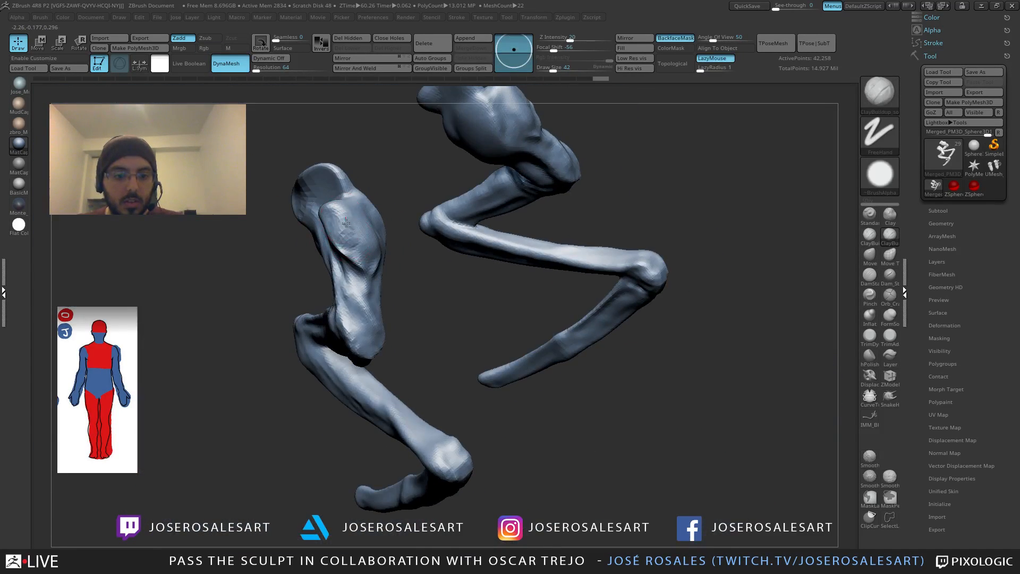
drag(345, 231, 358, 256)
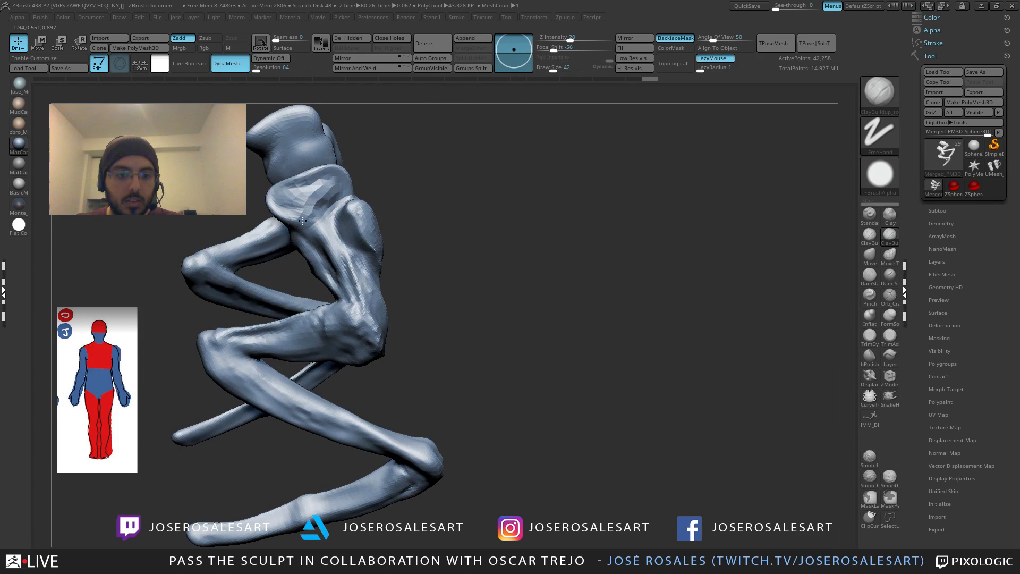
drag(303, 220, 374, 183)
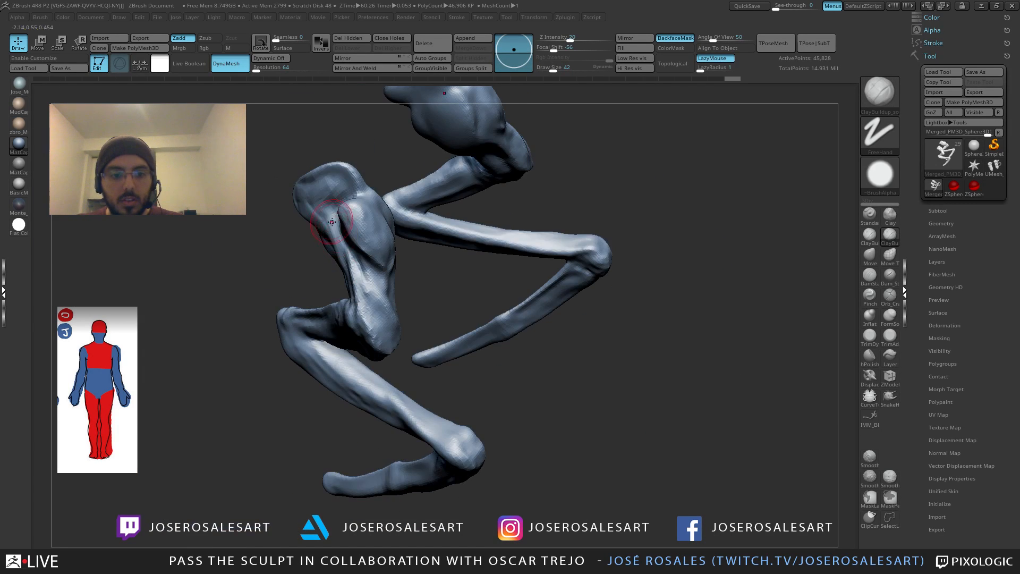
mouse_move(332, 195)
mouse_down()
mouse_move(313, 194)
mouse_move(358, 172)
mouse_move(280, 264)
mouse_move(145, 290)
mouse_move(194, 276)
mouse_move(260, 318)
mouse_move(223, 296)
mouse_move(249, 280)
mouse_move(228, 297)
mouse_up()
Step: Reshape the shoulder plate with the Move brush and remesh the arms with DynaMesh
key(b)
key(m)
key(v)
ctrl+drag(372, 310, 412, 351)
mouse_move(340, 298)
mouse_down()
mouse_move(223, 264)
mouse_move(194, 267)
mouse_move(209, 284)
mouse_up()
Step: Add volume to the shoulder plate with the ClayBuildup brush
key(b)
key(c)
key(b)
key(s)
click(198, 266)
mouse_move(255, 287)
mouse_down()
mouse_move(186, 236)
mouse_move(173, 258)
mouse_move(223, 298)
mouse_move(223, 316)
mouse_move(213, 293)
mouse_up()
Step: Pull the shoulder plate backward into a long pointed spike with the Move brush, ending at draw size 48
key(b)
key(m)
key(v)
drag(261, 303, 218, 298)
shift+drag(204, 284, 217, 319)
mouse_move(250, 311)
mouse_down()
mouse_move(184, 266)
mouse_move(164, 271)
mouse_move(228, 336)
mouse_move(318, 337)
mouse_move(365, 289)
mouse_move(368, 303)
mouse_move(360, 296)
mouse_move(336, 319)
mouse_move(342, 288)
mouse_up()
key(space)
key(s)
drag(366, 261, 363, 260)
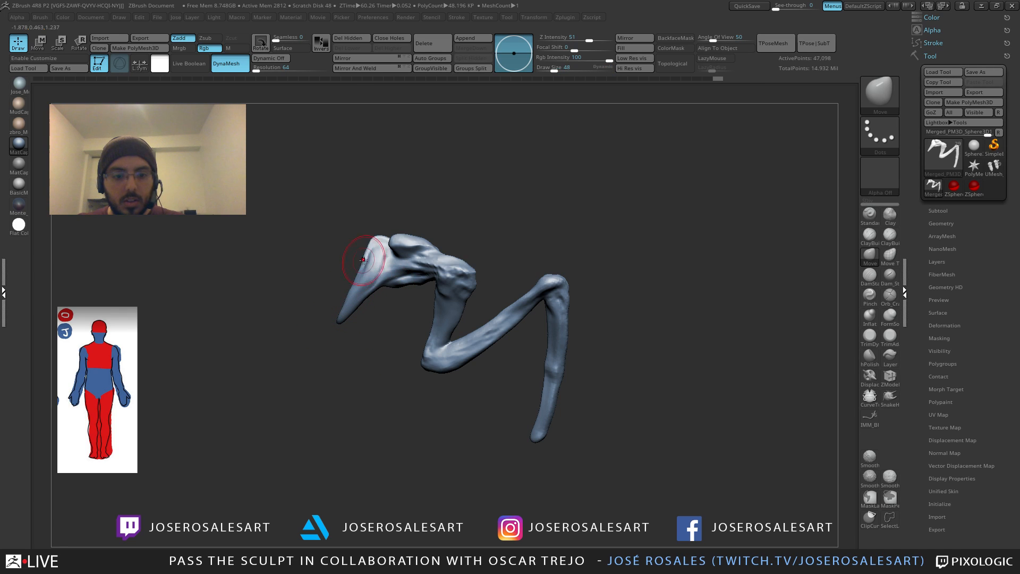
Step: Smooth the surface of the shoulder spike and show the rest of the creature around the arms
mouse_move(381, 287)
right_down()
mouse_move(367, 306)
mouse_move(385, 277)
right_up()
shift+drag(369, 285, 366, 292)
shift+right_drag(374, 287, 370, 287)
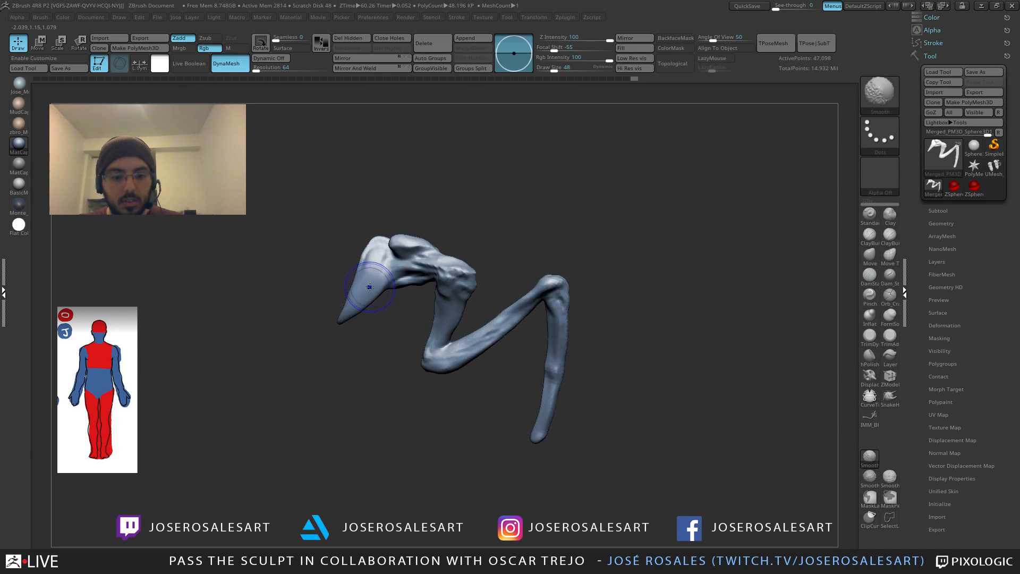
shift+drag(371, 287, 387, 272)
key(shift+s)
ctrl+right_drag(612, 226, 400, 185)
mouse_move(349, 274)
right_down()
mouse_move(366, 272)
mouse_move(329, 277)
mouse_move(411, 260)
mouse_move(329, 287)
mouse_move(348, 297)
mouse_move(337, 301)
right_up()
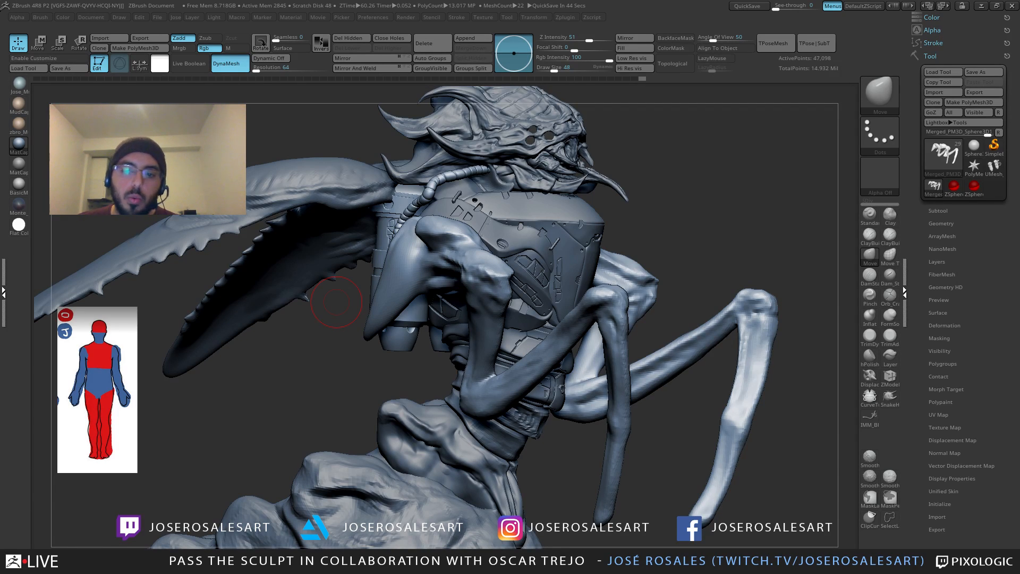
Step: Carve grooves between the muscle strands of the shoulder and upper arm with the Dam_Standard brush at draw size 33
mouse_move(336, 301)
mouse_down()
mouse_move(365, 334)
mouse_move(411, 290)
mouse_up()
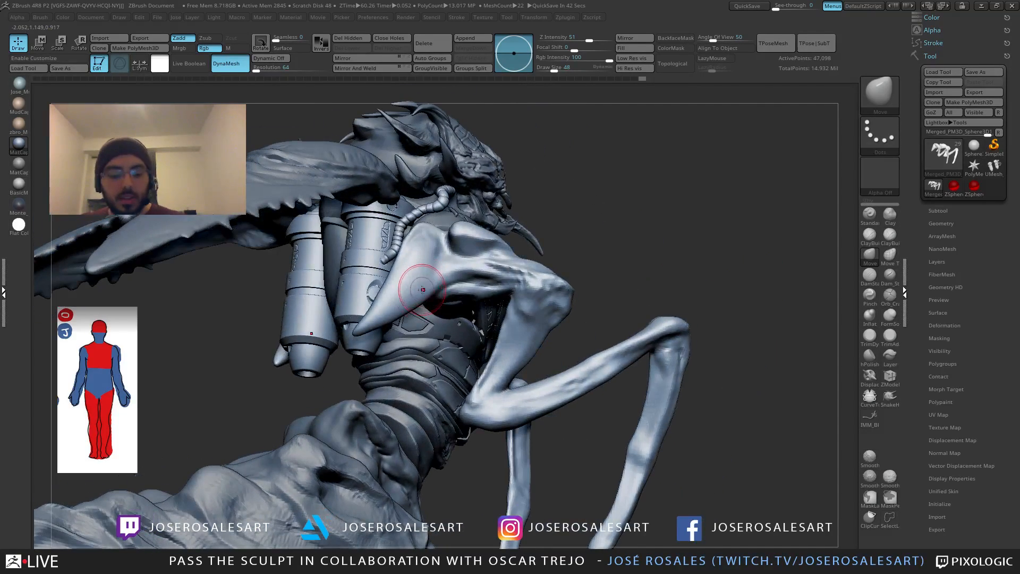
key(b)
key(d)
key(s)
right_drag(428, 285, 472, 267)
key(bracketleft)
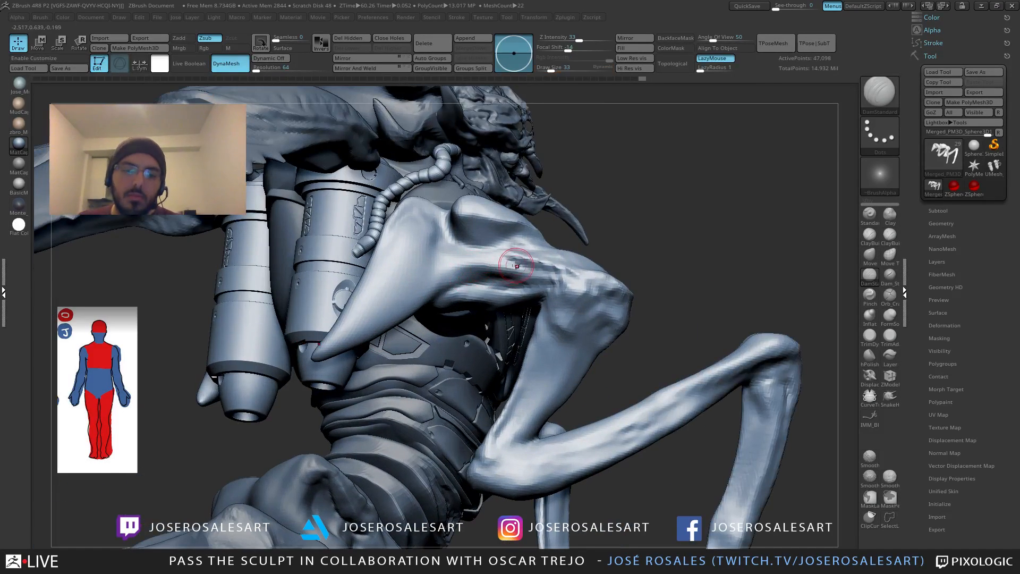
drag(477, 267, 492, 261)
drag(429, 300, 498, 276)
right_drag(429, 286, 471, 286)
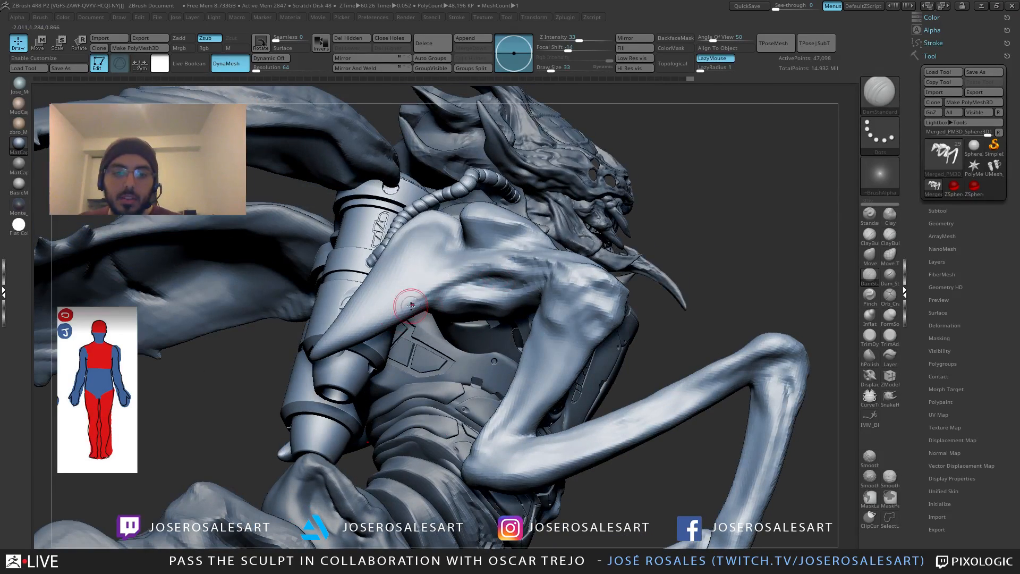
Step: Define the lower edge of the shoulder spike with the Dam_Standard brush, and smooth the spike towards its tip
drag(409, 302, 457, 284)
drag(408, 306, 405, 298)
mouse_move(403, 293)
right_down()
mouse_move(429, 296)
mouse_move(463, 280)
right_up()
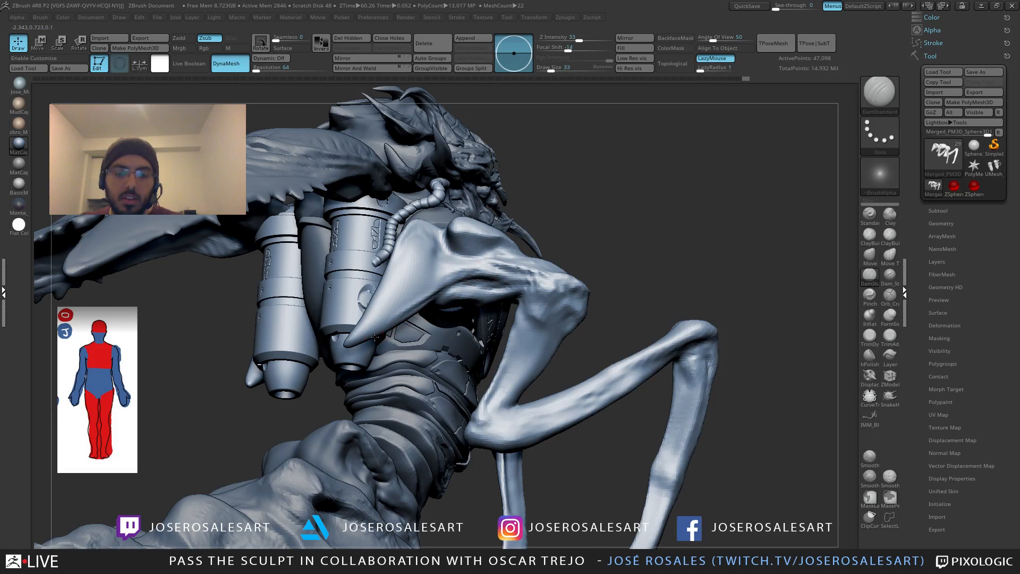
right_drag(375, 337, 440, 332)
shift+drag(378, 319, 368, 337)
right_drag(374, 334, 323, 338)
Step: Shorten and blunt the tip of the shoulder spike with the Move brush, and remesh the arms with DynaMesh
key(b)
key(m)
key(v)
drag(357, 342, 360, 343)
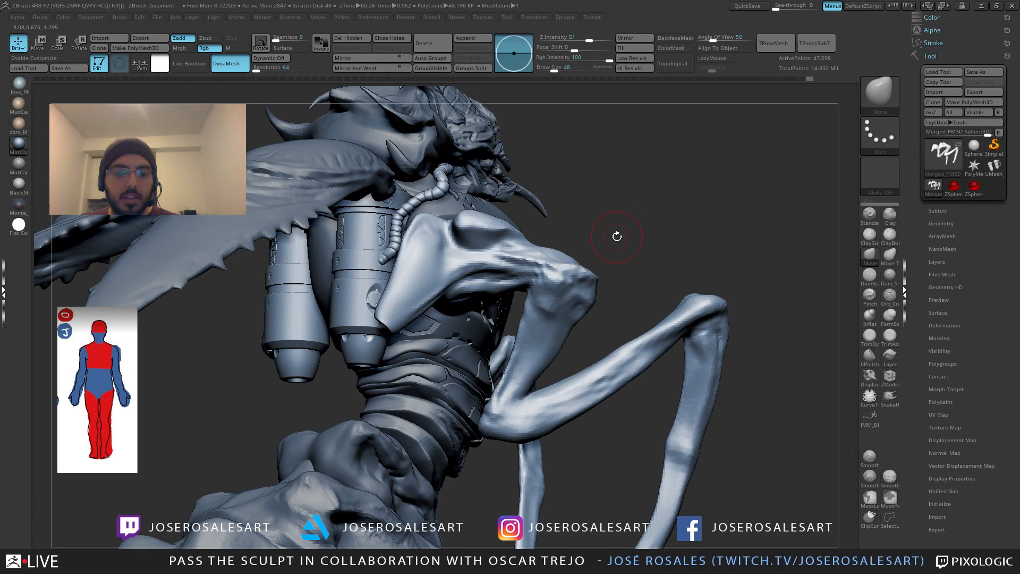
ctrl+drag(648, 207, 677, 263)
right_drag(372, 322, 409, 296)
ctrl+right_drag(409, 295, 594, 257)
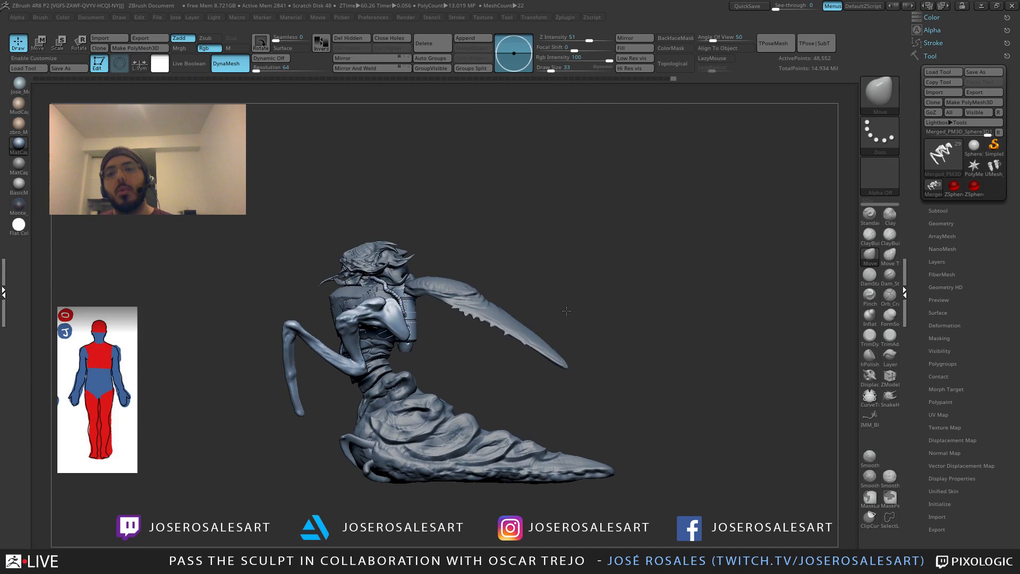
Step: Build up the surface of the shoulder plate down to its tip with the ClayBuildup brush at draw size 28
right_drag(566, 310, 631, 323)
key(s)
click(634, 325)
right_drag(441, 350, 391, 287)
right_drag(455, 238, 432, 293)
mouse_move(374, 281)
right_down()
mouse_move(464, 239)
mouse_move(439, 311)
mouse_move(419, 320)
mouse_move(425, 372)
right_up()
key(2)
drag(448, 246, 451, 262)
drag(453, 247, 460, 277)
ctrl+right_drag(475, 253, 416, 209)
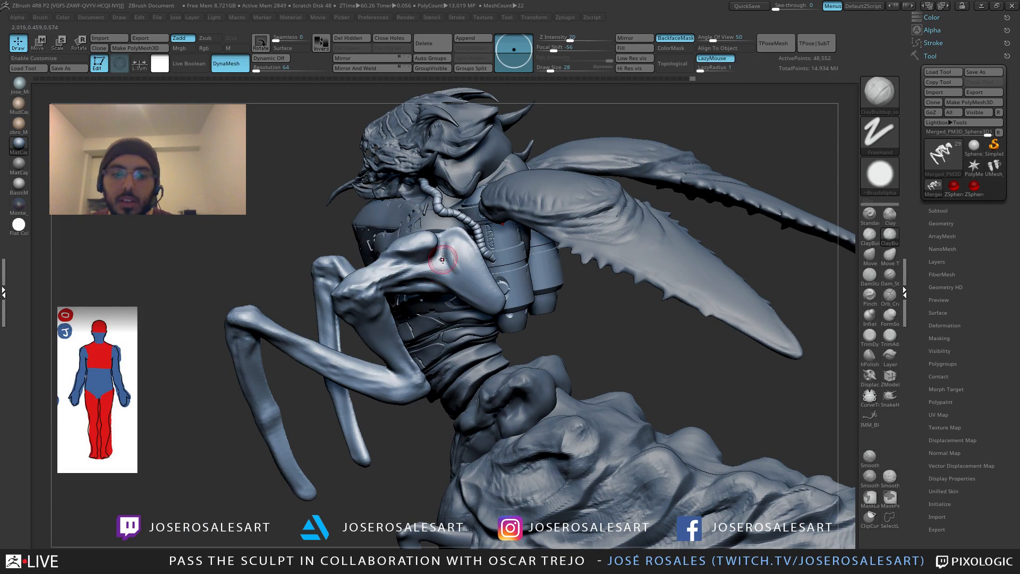
drag(456, 249, 502, 300)
mouse_move(535, 295)
mouse_down()
mouse_move(582, 277)
mouse_move(547, 284)
mouse_up()
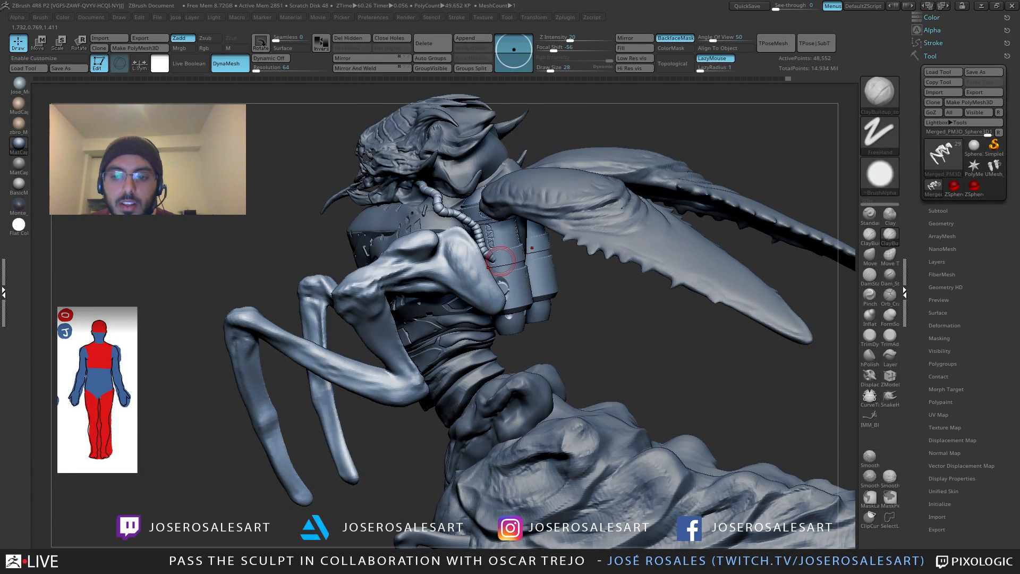
Step: Adjust the shoulder muscle where it meets the shoulder plate with the Move brush at draw size 28
drag(341, 240, 367, 246)
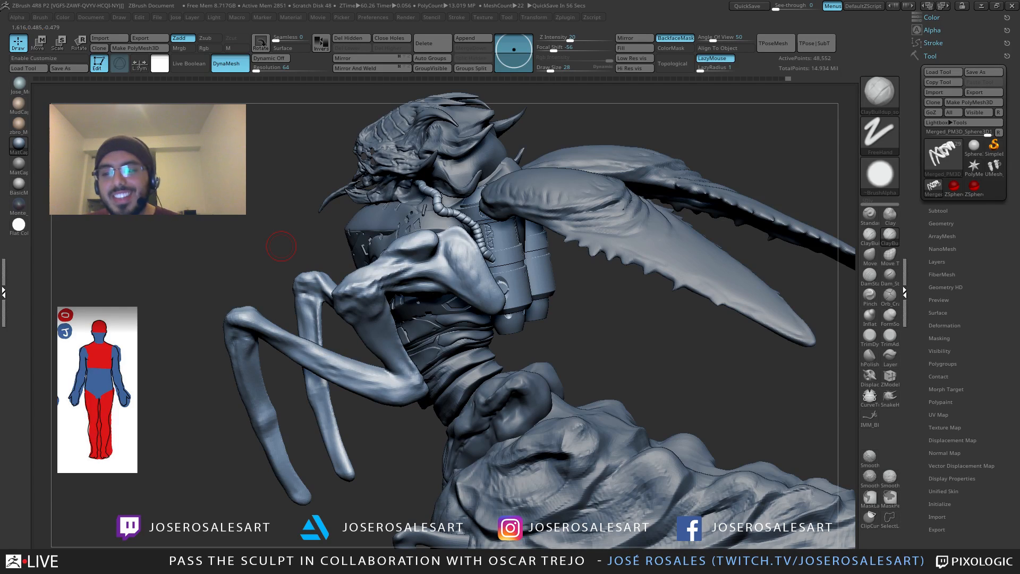
mouse_move(281, 246)
mouse_down()
mouse_move(341, 228)
mouse_move(447, 245)
mouse_move(449, 259)
mouse_up()
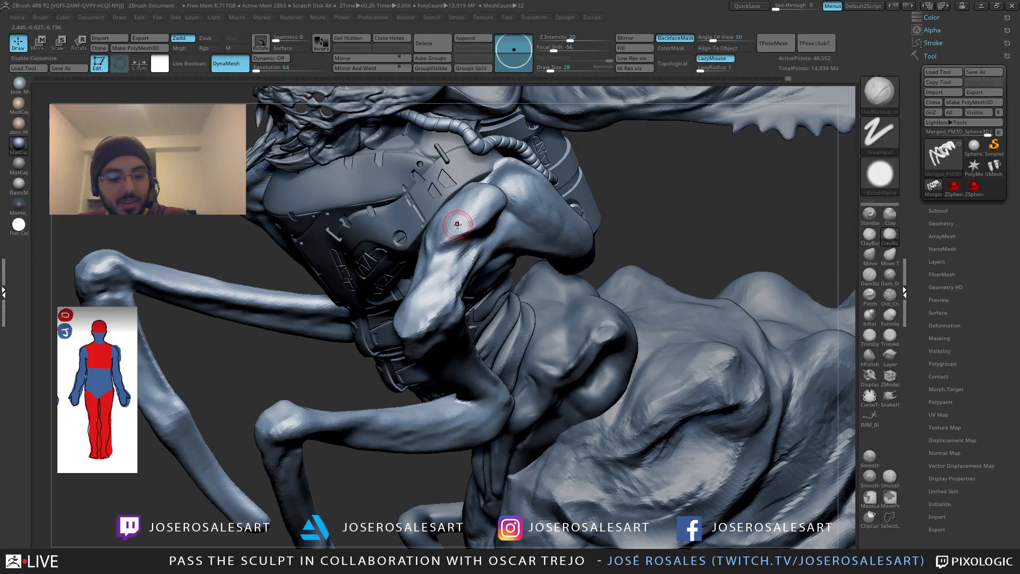
key(b)
key(m)
key(v)
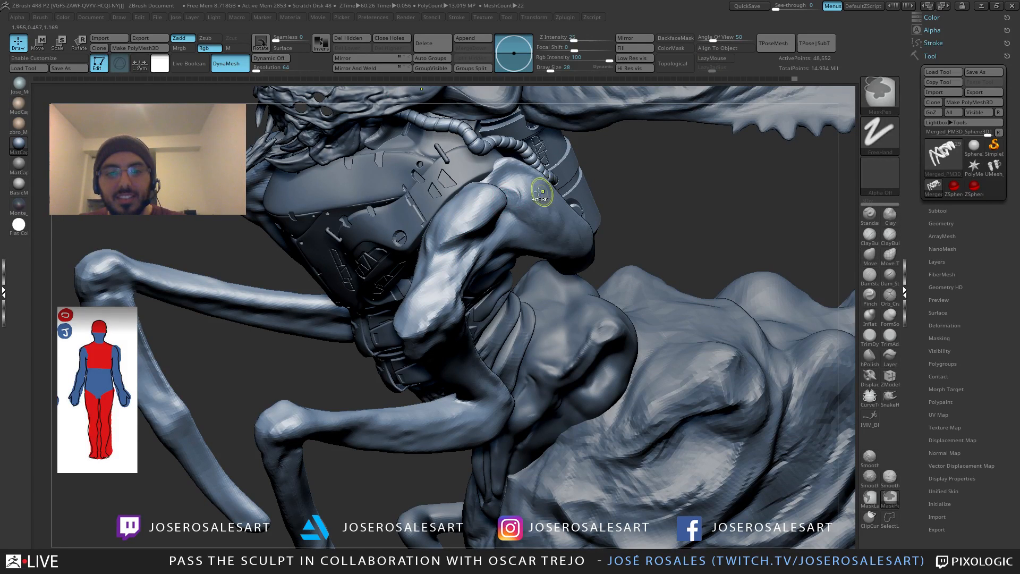
drag(632, 213, 698, 159)
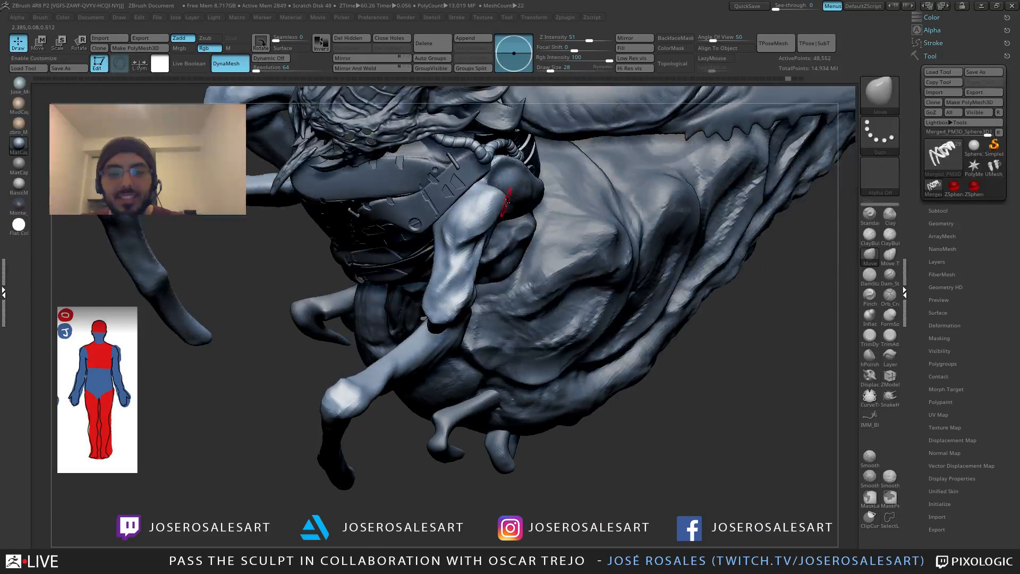
drag(506, 202, 505, 200)
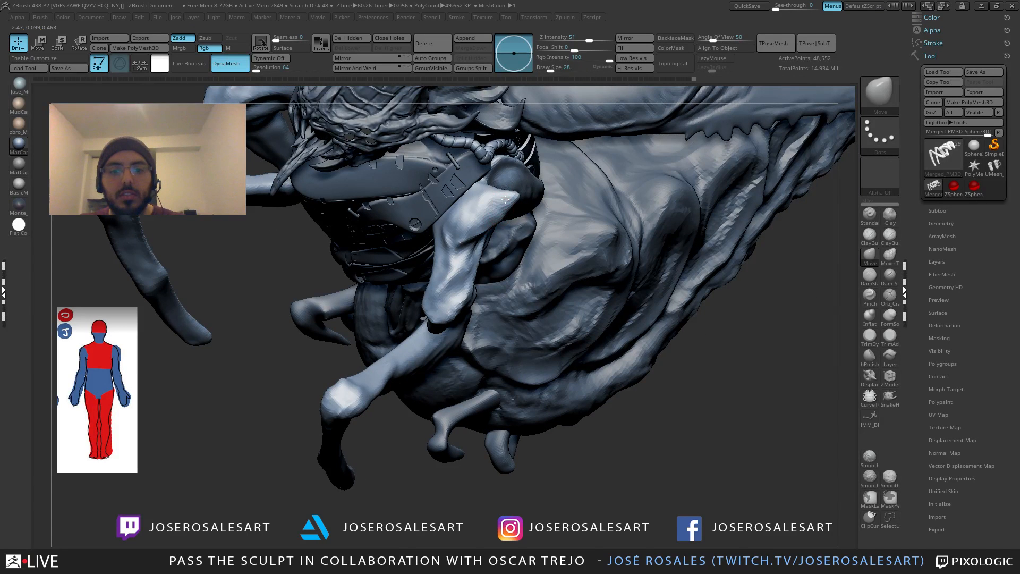
mouse_move(505, 199)
right_down()
mouse_move(490, 223)
mouse_move(517, 206)
mouse_move(492, 207)
mouse_move(505, 205)
right_up()
key(f)
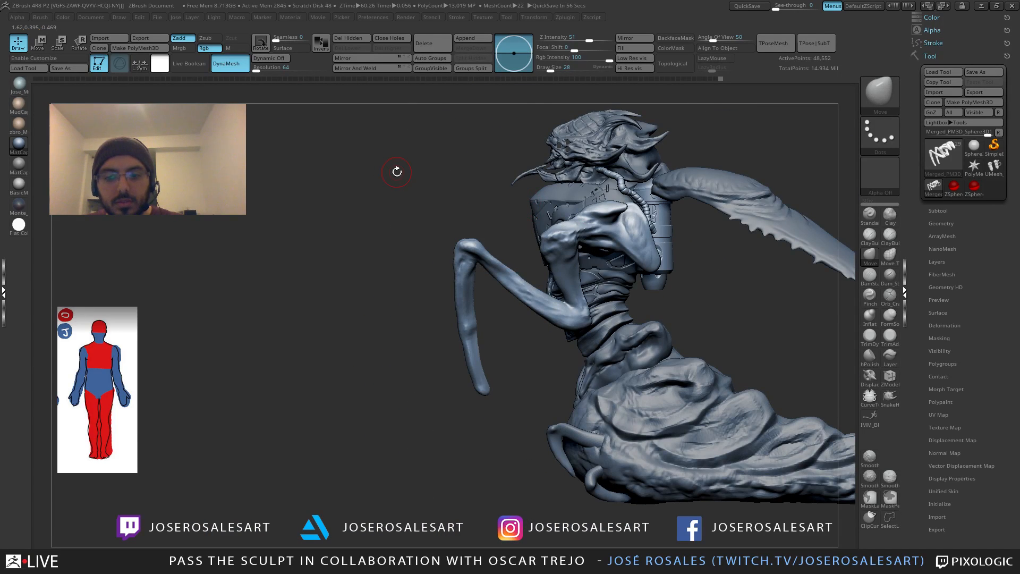
mouse_move(394, 168)
right_down()
mouse_move(491, 262)
mouse_move(489, 293)
right_up()
mouse_move(440, 266)
right_down()
mouse_move(430, 212)
mouse_move(437, 293)
mouse_move(381, 230)
right_up()
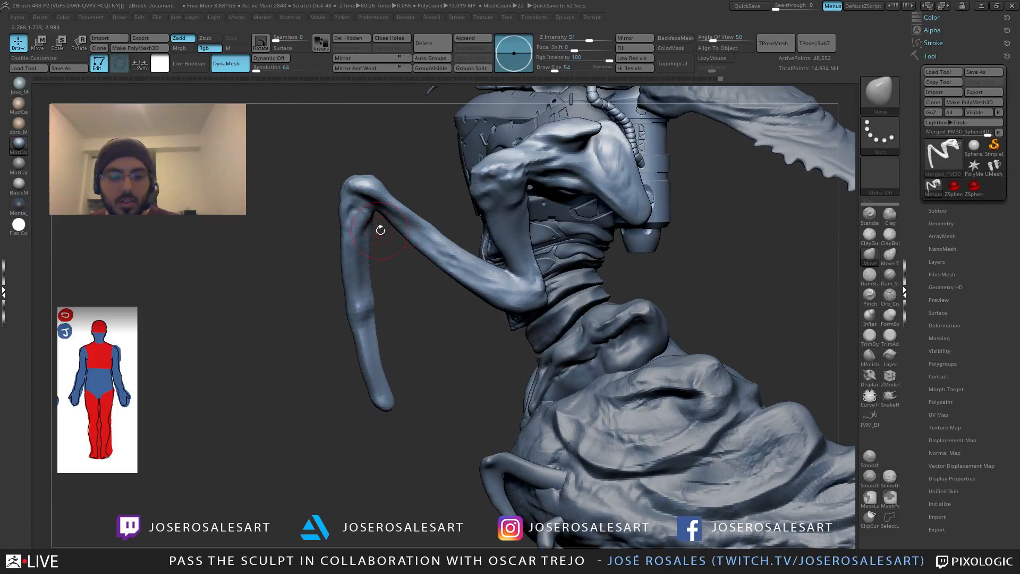
Step: Isolate the arms and mask the forearm and the segment beyond it up to the elbow, extending the mask over the elbow joint
right_drag(351, 191, 319, 200)
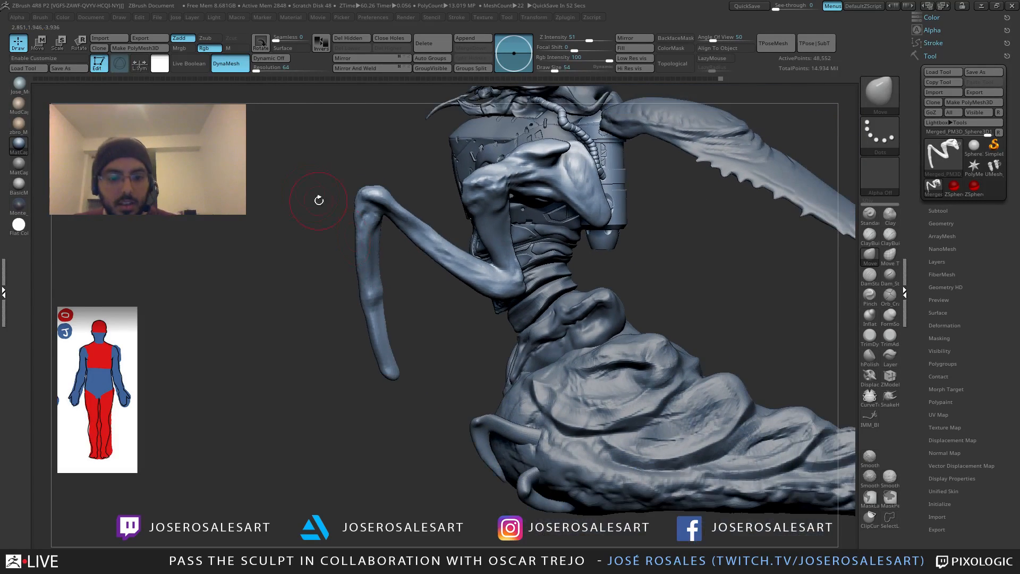
ctrl+shift+click(448, 234)
ctrl+drag(258, 161, 456, 459)
mouse_move(451, 278)
right_down()
mouse_move(409, 269)
mouse_move(434, 247)
mouse_move(463, 269)
right_up()
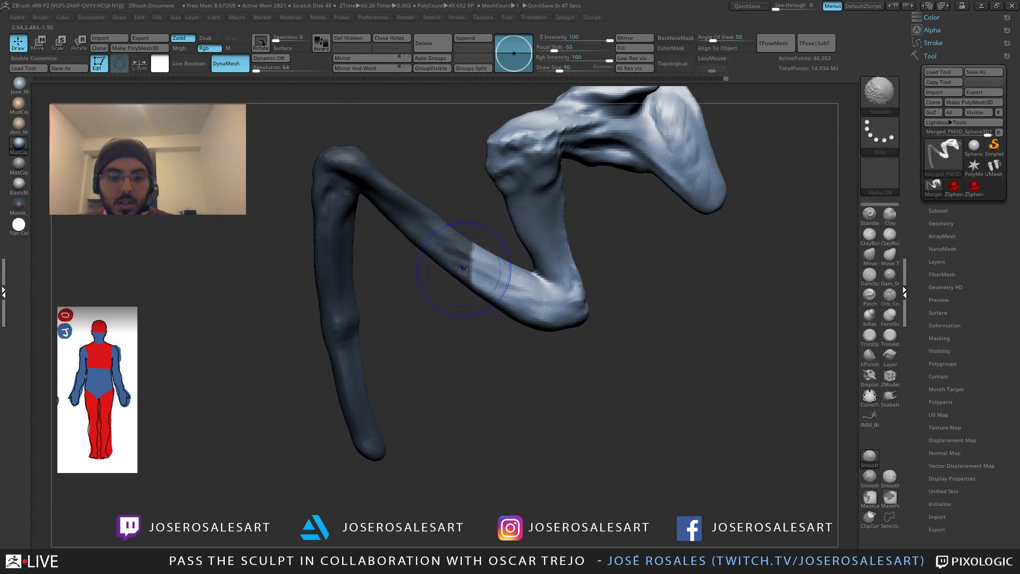
ctrl+click(479, 278)
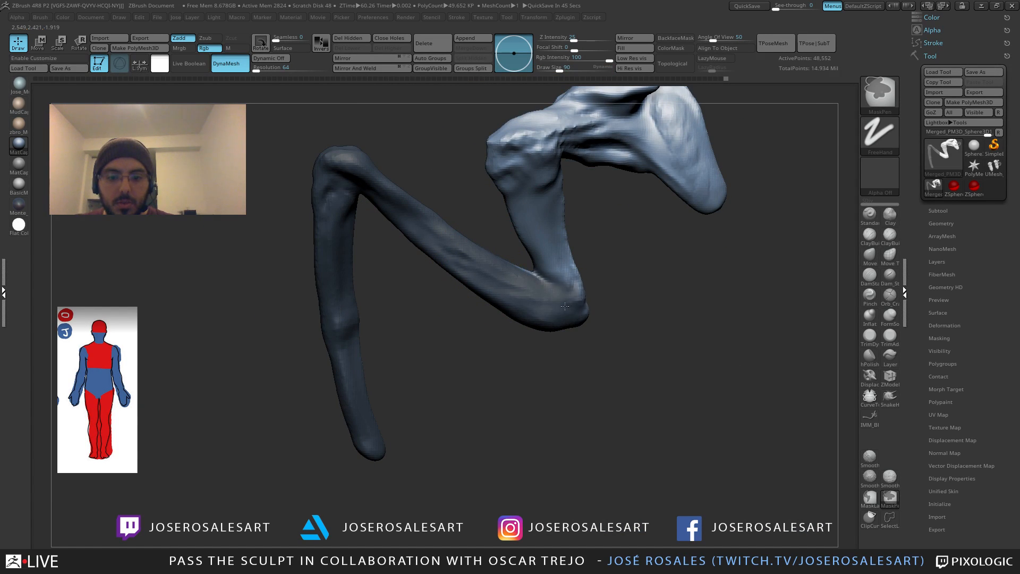
mouse_move(564, 307)
right_down()
mouse_move(543, 293)
mouse_move(584, 205)
mouse_move(494, 221)
right_up()
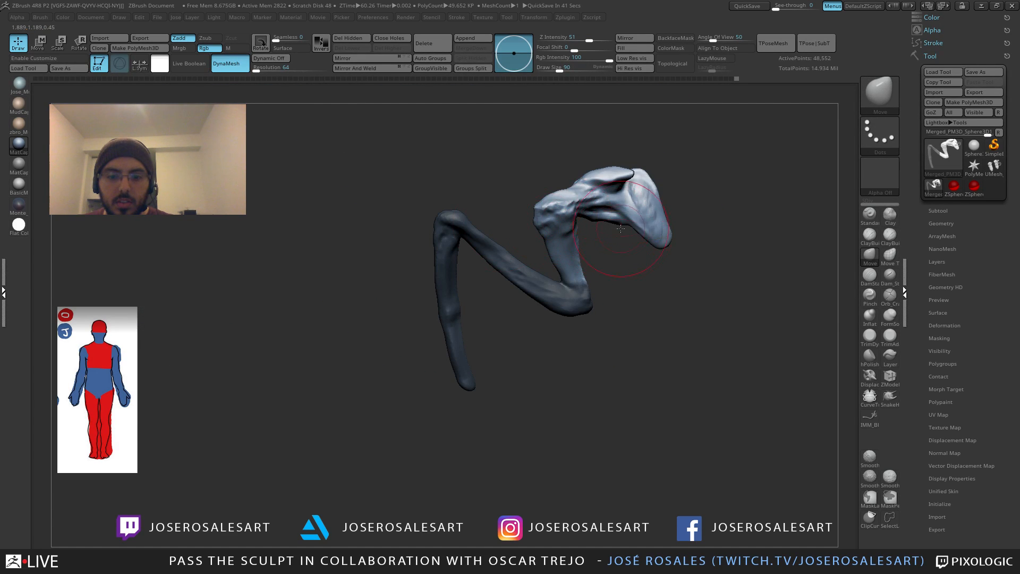
mouse_move(621, 228)
right_down()
mouse_move(578, 268)
mouse_move(653, 266)
right_up()
key(ctrl)
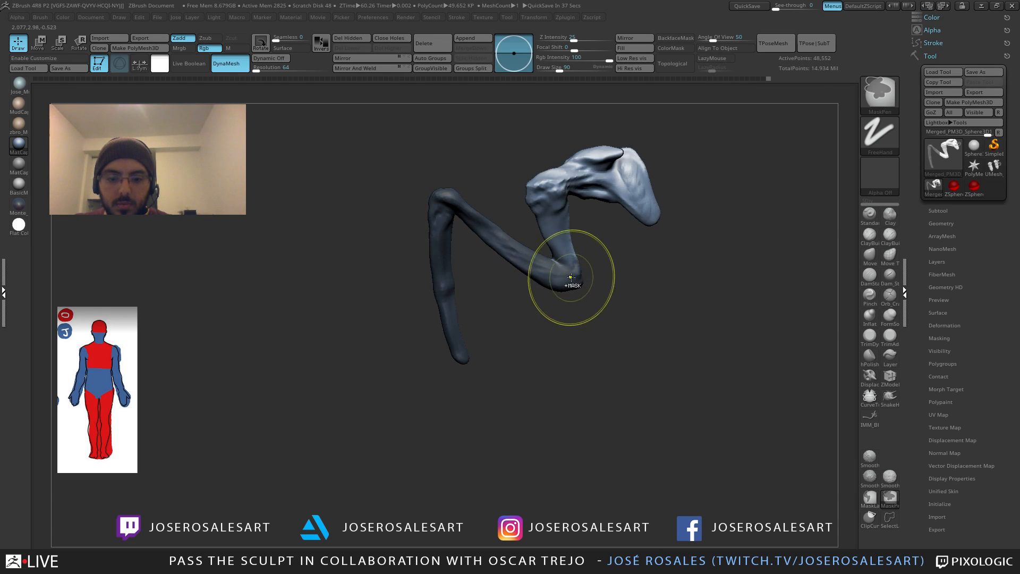
right_drag(570, 277, 553, 237)
Step: Rotate the forearm and lower segment about the elbow so the forearm lies closer to horizontal, and clear the mask
key(e)
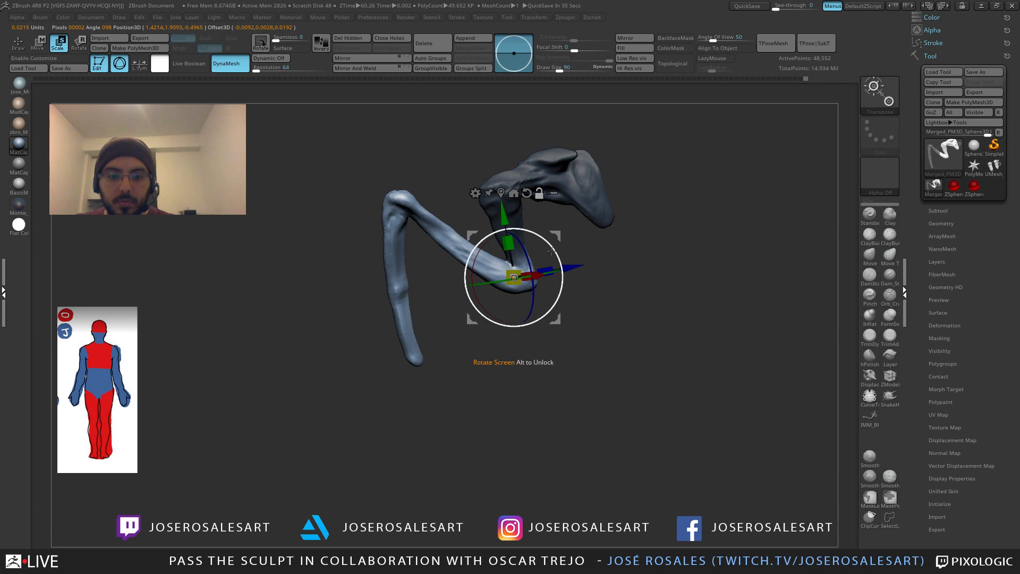
drag(552, 251, 563, 237)
right_drag(564, 238, 627, 254)
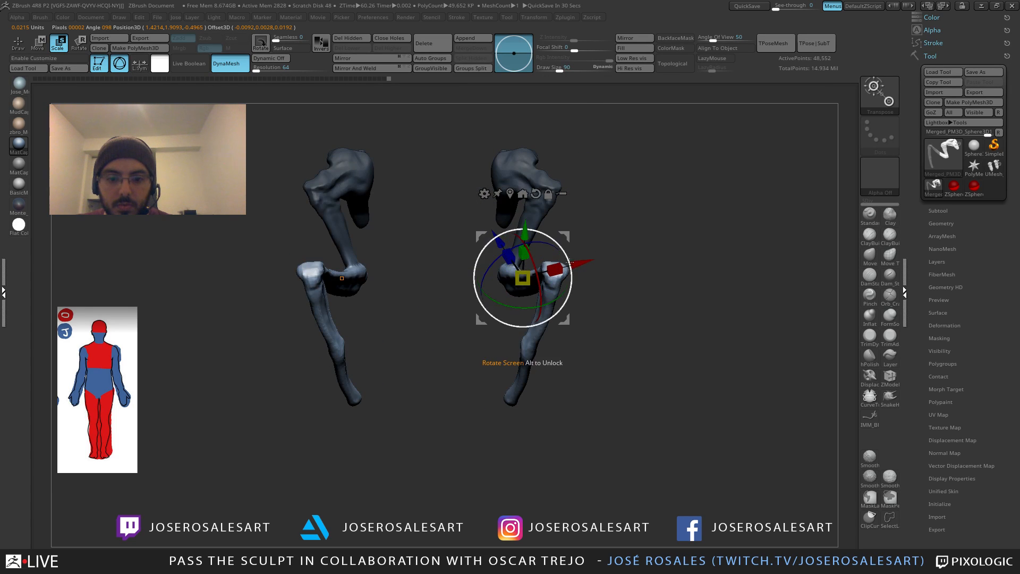
drag(556, 302, 568, 295)
right_drag(590, 260, 592, 296)
drag(583, 253, 590, 247)
key(q)
shift+right_drag(610, 232, 571, 187)
ctrl+right_drag(605, 237, 651, 262)
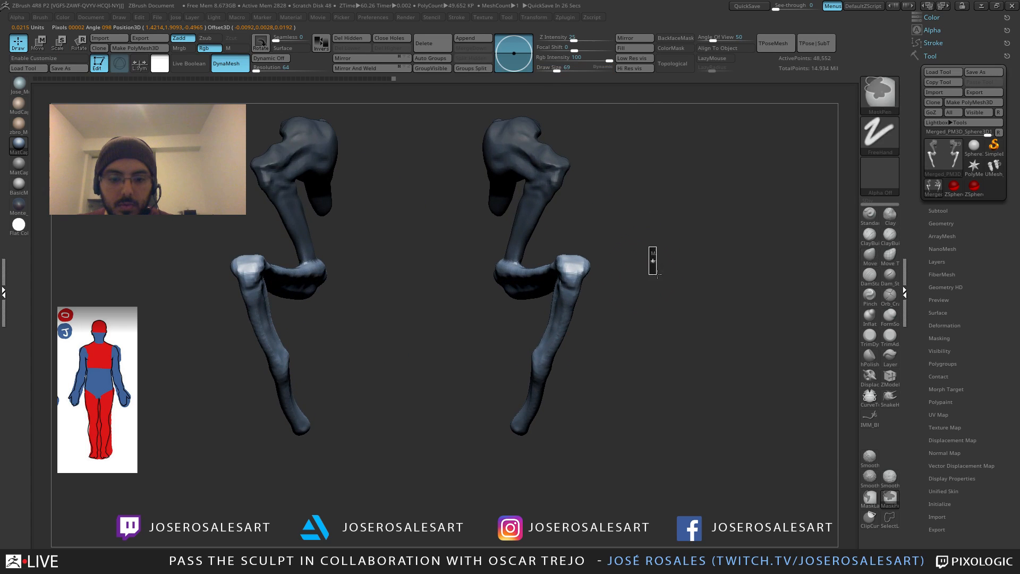
ctrl+drag(651, 262, 619, 250)
Step: Build up the inner bend of the elbow with the ClayBuildup brush at draw size 42, and remesh the arms with DynaMesh
key(b)
key(c)
key(b)
mouse_move(587, 244)
ctrl+right_down()
mouse_move(509, 323)
mouse_move(396, 316)
mouse_move(385, 303)
ctrl+right_up()
drag(493, 275, 478, 293)
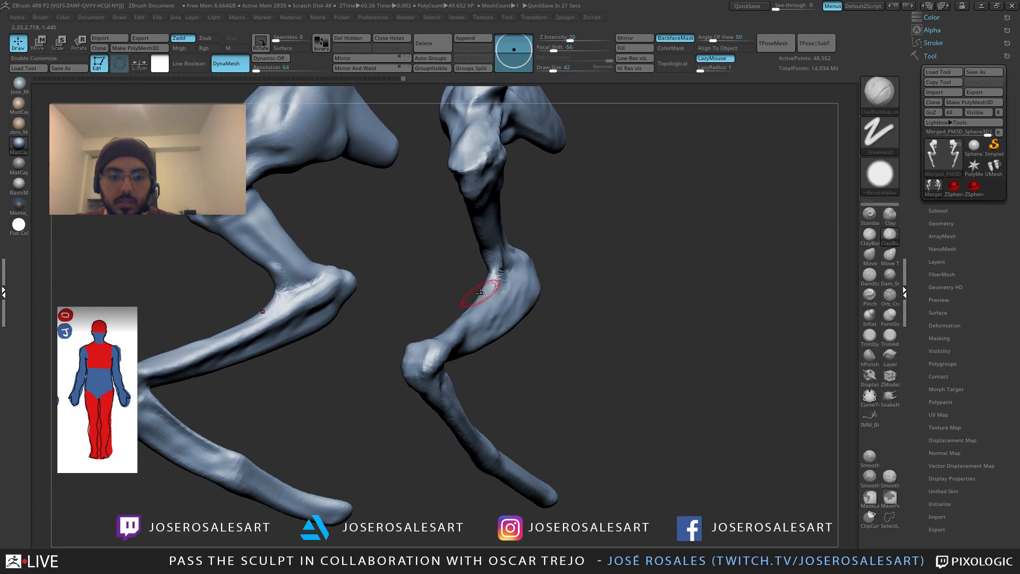
ctrl+drag(627, 228, 606, 214)
Step: Build up the elbow where it meets the upper arm with the ClayBuildup brush at draw size 26
key(f)
mouse_move(528, 230)
right_down()
mouse_move(488, 263)
mouse_move(557, 267)
right_up()
mouse_move(421, 262)
right_down()
mouse_move(443, 275)
mouse_move(414, 255)
mouse_move(399, 269)
mouse_move(428, 217)
right_up()
key(shift)
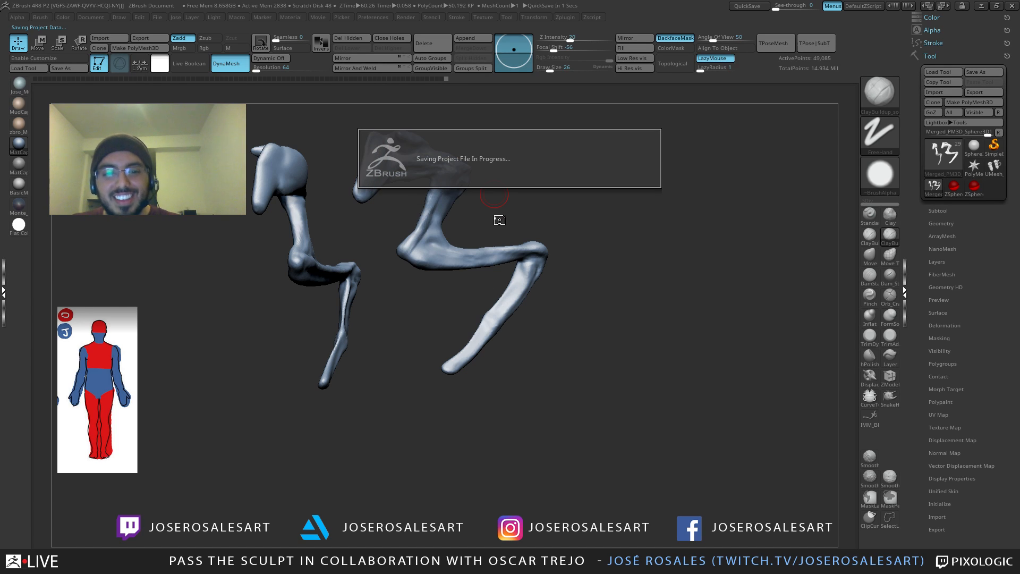
drag(381, 221, 318, 276)
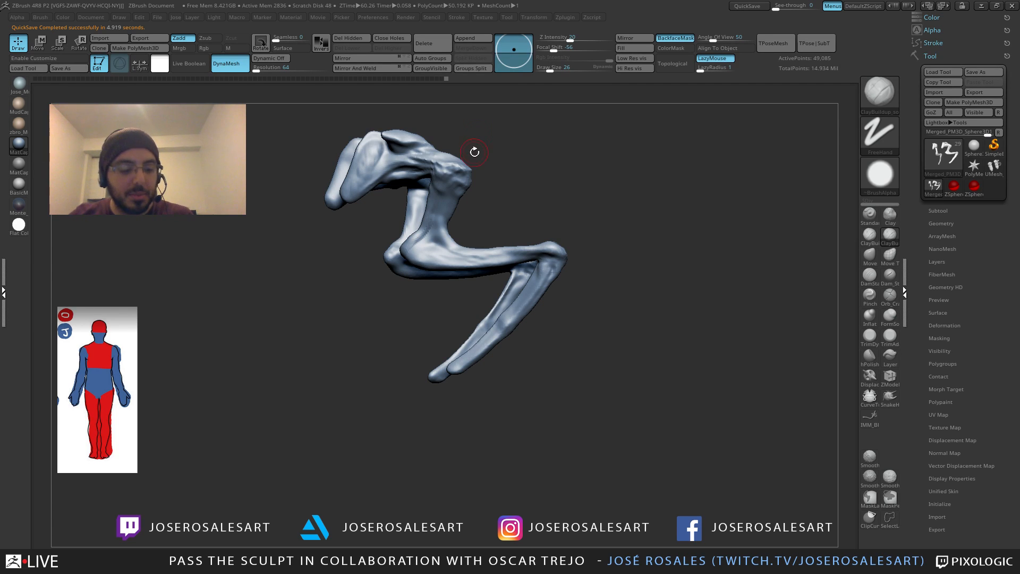
mouse_move(489, 169)
mouse_down()
mouse_move(449, 200)
mouse_move(478, 233)
mouse_move(462, 249)
mouse_move(439, 217)
mouse_up()
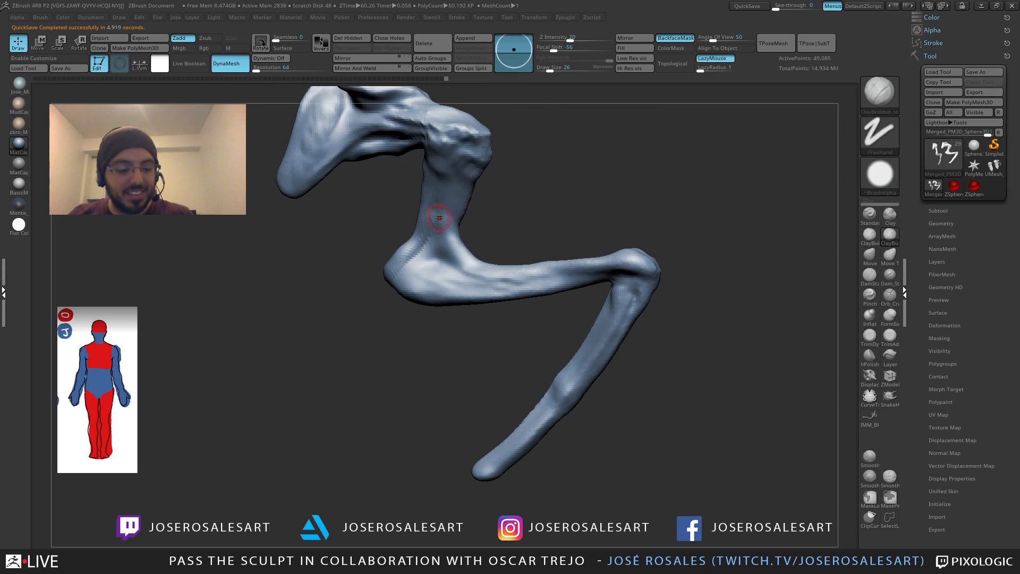
Step: Adjust the contour of the elbow and the underside of the forearm with the Move brush
key(b)
key(m)
key(v)
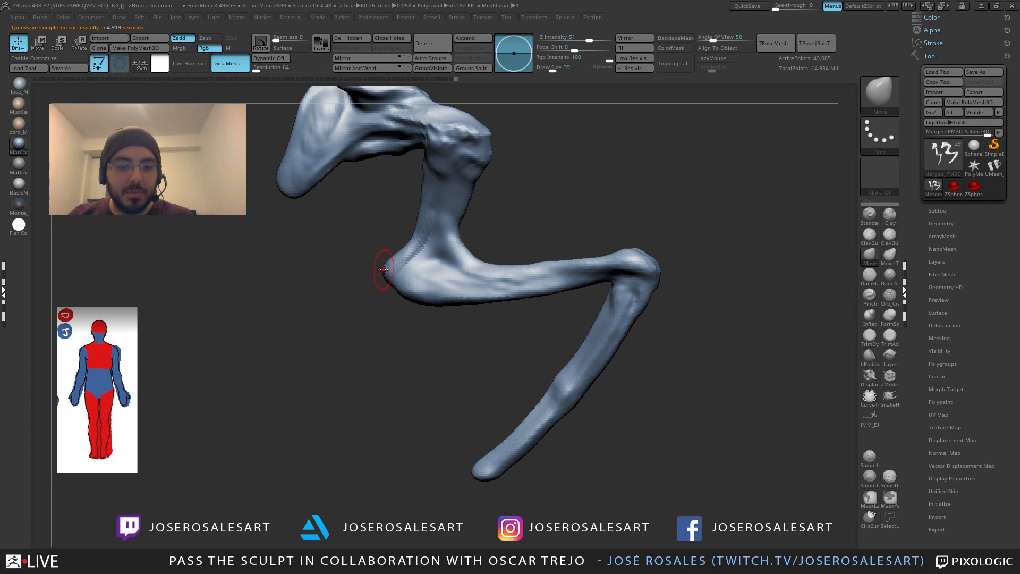
key(s)
drag(420, 295, 473, 287)
mouse_move(517, 321)
alt+mouse_down()
mouse_move(523, 297)
mouse_move(491, 312)
mouse_move(505, 312)
mouse_move(478, 297)
mouse_move(502, 298)
mouse_move(492, 301)
mouse_move(531, 254)
alt+mouse_up()
Step: Add muscle strands along the forearm with the ClayBuildup brush at draw size 23
key(b)
key(c)
key(b)
key(s)
mouse_move(571, 281)
mouse_down()
mouse_move(583, 267)
mouse_move(445, 288)
mouse_move(592, 259)
mouse_up()
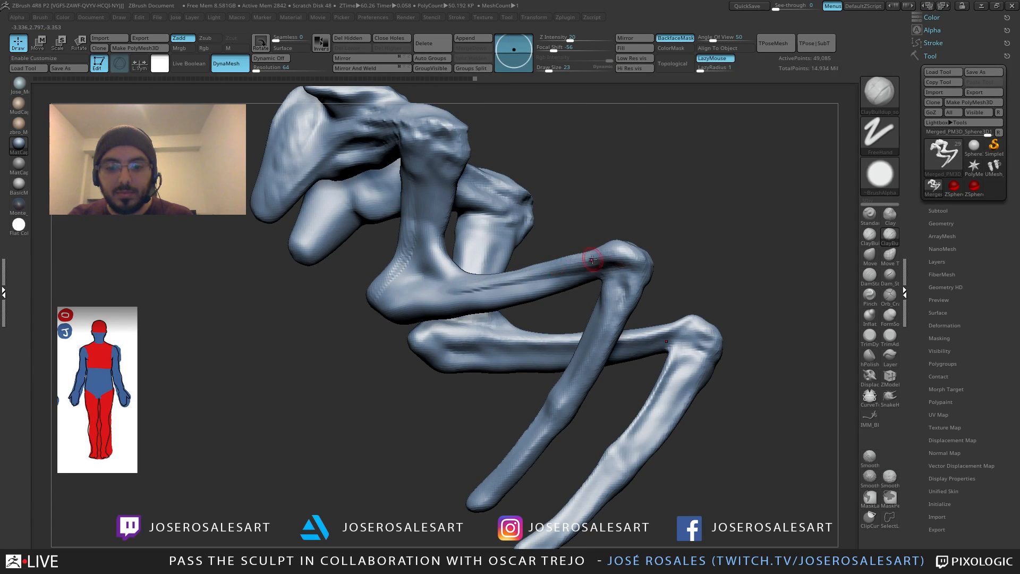
Step: Hide the interface trays and build up the knobby joint at the far end of the forearm
key(Tab)
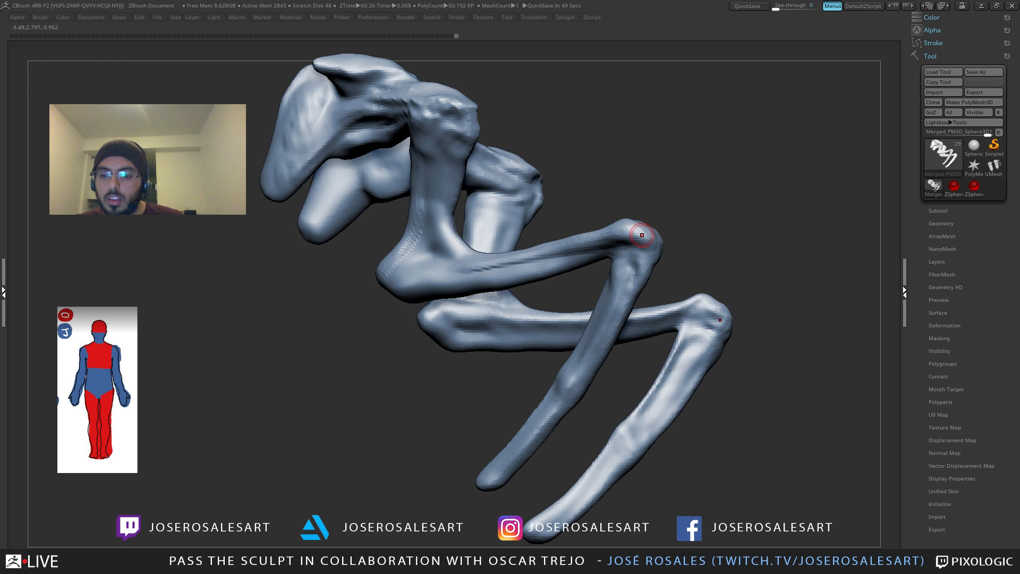
mouse_move(345, 329)
mouse_down()
mouse_move(435, 365)
mouse_move(340, 346)
mouse_move(383, 393)
mouse_move(329, 356)
mouse_up()
drag(620, 237, 645, 239)
alt+drag(393, 404, 387, 367)
drag(393, 351, 399, 393)
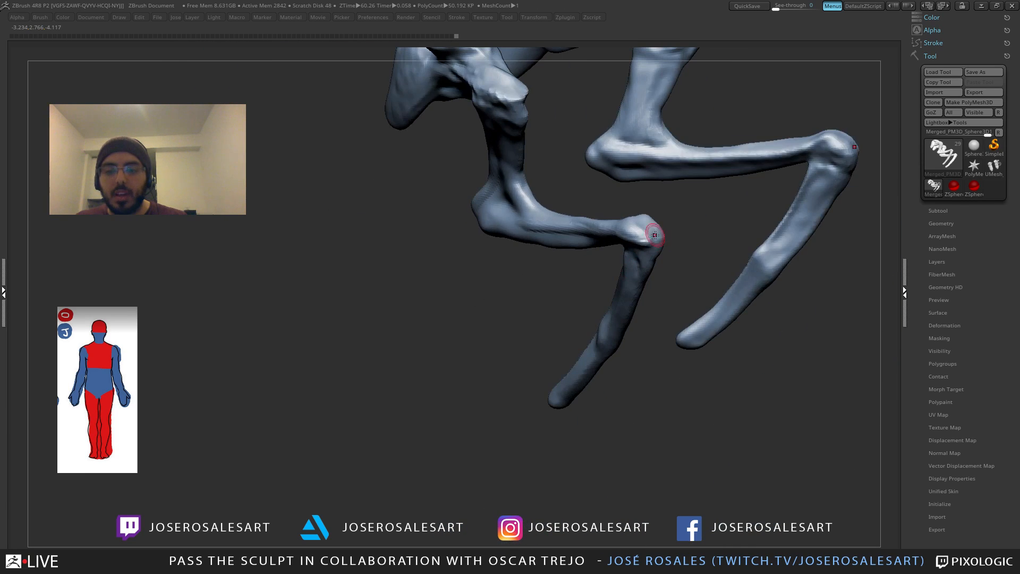
drag(650, 237, 652, 232)
Step: Define the long muscle ridge between the elbow and the far forearm joint, smoothing the surface along it
mouse_move(425, 361)
mouse_down()
mouse_move(372, 364)
mouse_move(468, 329)
mouse_up()
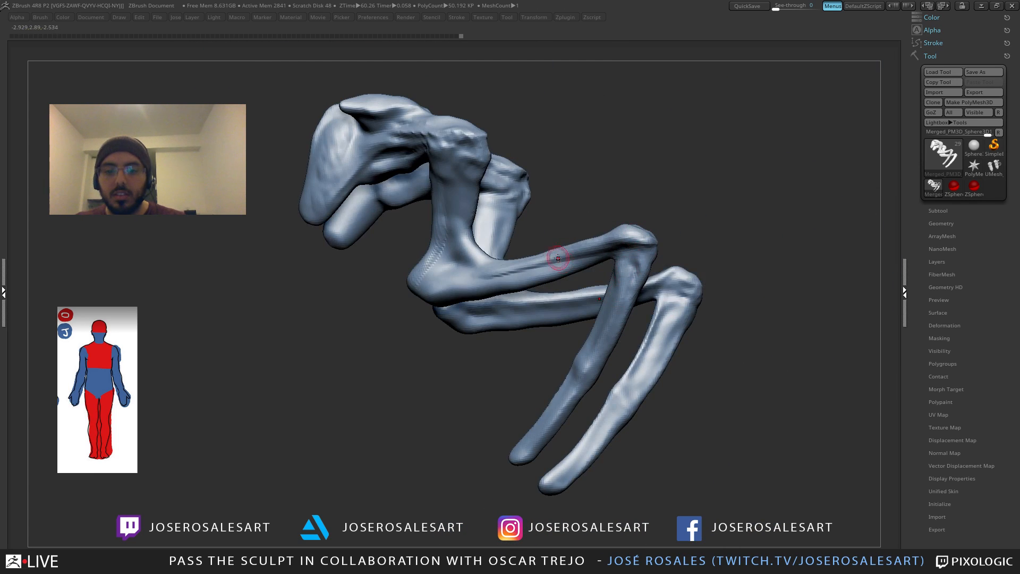
drag(558, 258, 489, 275)
drag(393, 345, 457, 343)
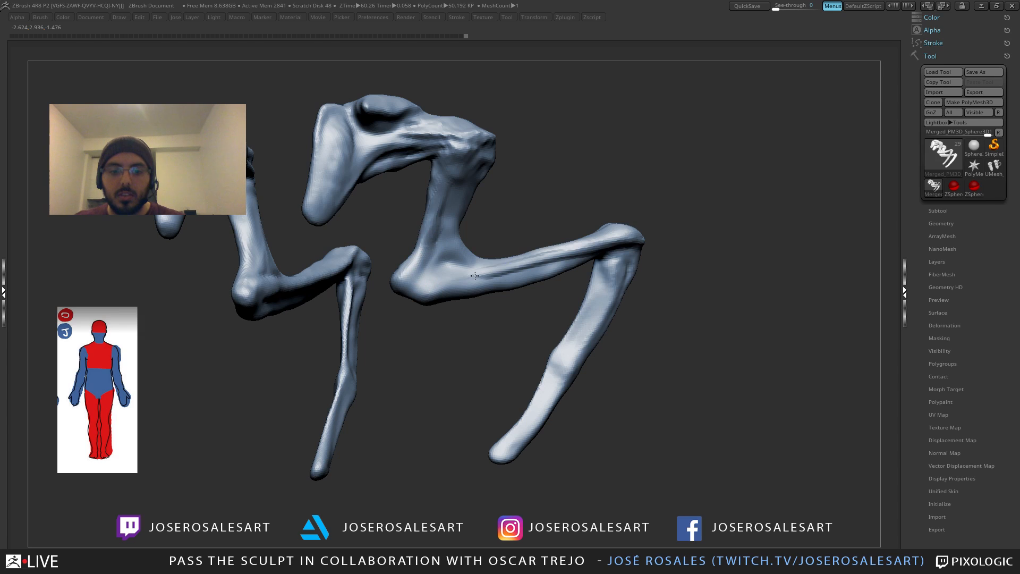
shift+drag(593, 240, 556, 254)
mouse_move(415, 346)
mouse_down()
mouse_move(372, 377)
mouse_move(369, 393)
mouse_up()
drag(608, 232, 502, 267)
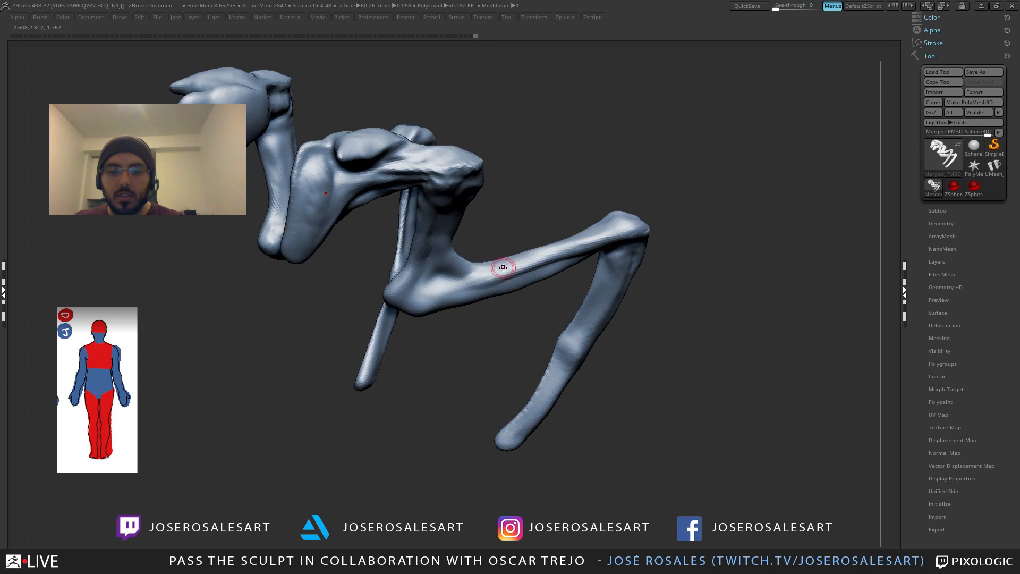
drag(587, 244, 508, 271)
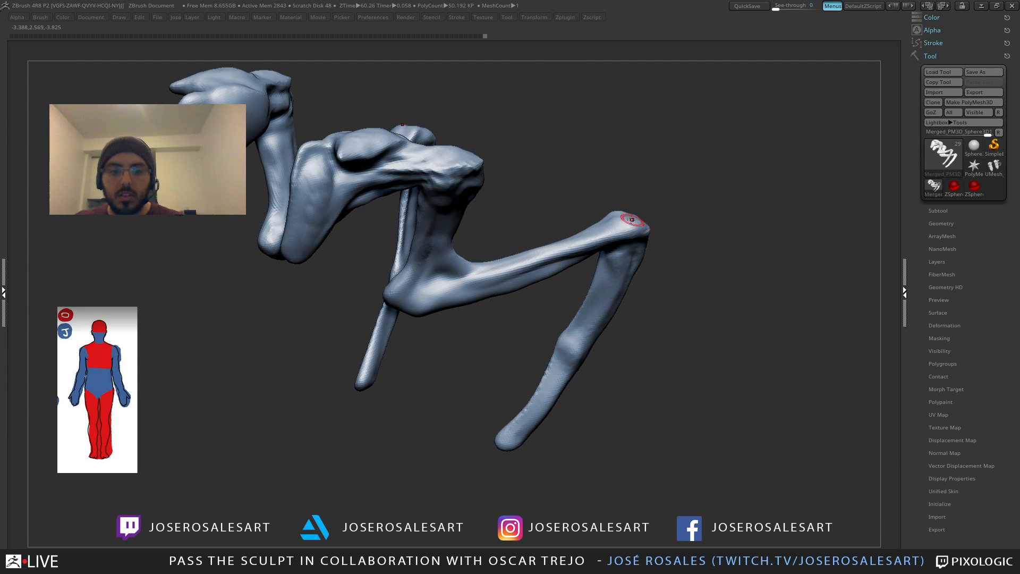
Step: Examine the arms' pose and proportions against the whole creature, and return to the isolated arms
alt+drag(667, 194, 638, 175)
drag(537, 194, 591, 194)
key(alt+s)
drag(709, 186, 540, 273)
alt+right_drag(442, 319, 558, 295)
right_drag(557, 295, 537, 308)
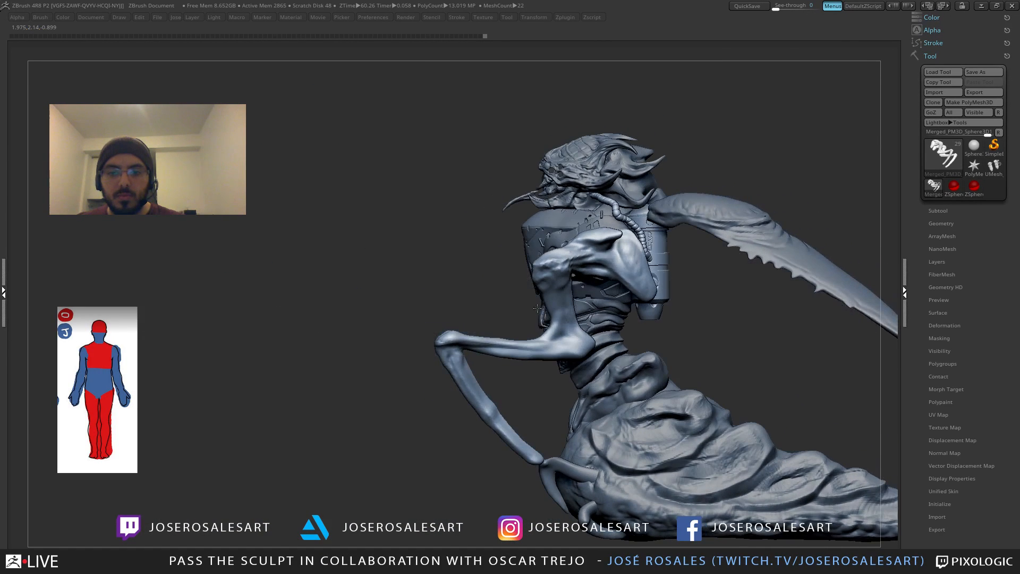
alt+right_drag(476, 416, 458, 392)
key(alt+s)
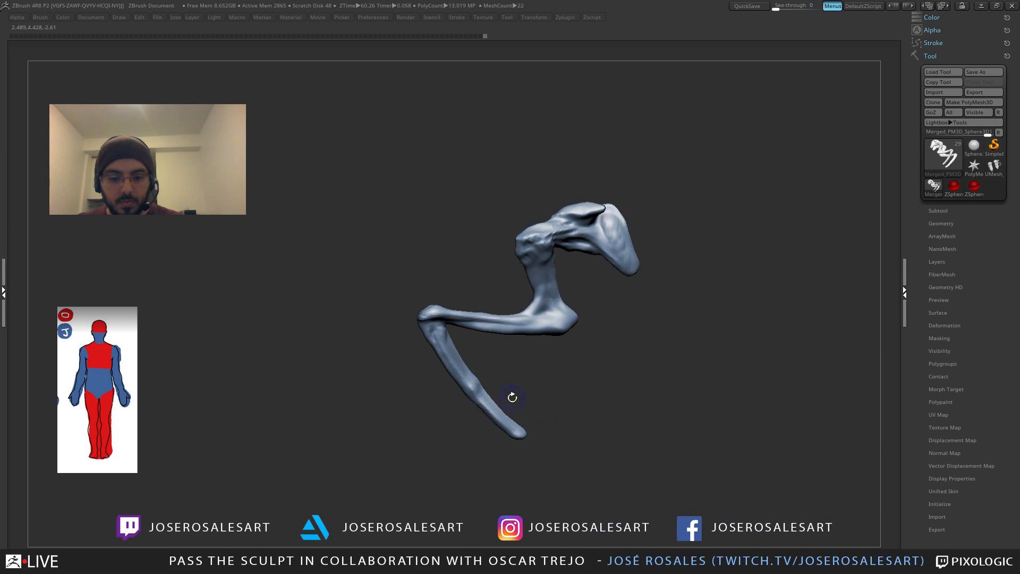
Step: Mask the lower arm segment beyond the forearm joint, and sculpt the tendon and muscle forms along the forearm
mouse_move(589, 489)
ctrl+mouse_down()
mouse_move(495, 443)
mouse_move(385, 365)
ctrl+mouse_up()
ctrl+drag(458, 365, 429, 330)
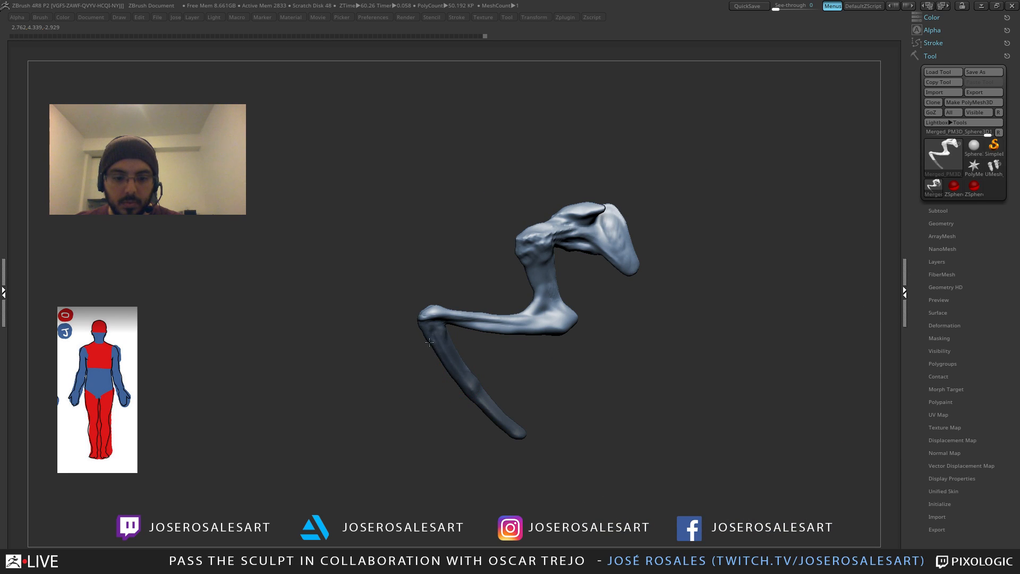
right_drag(431, 340, 503, 358)
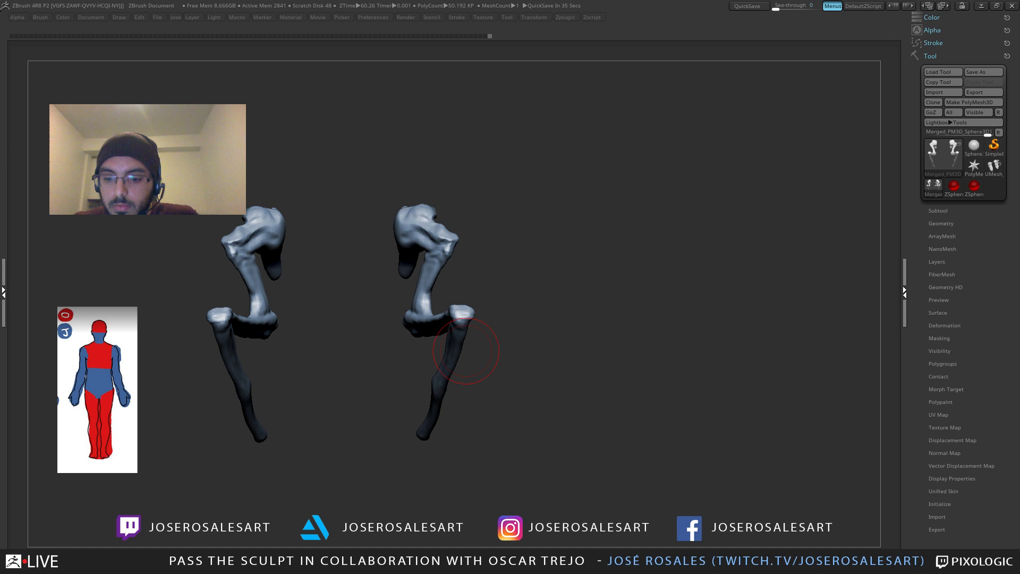
mouse_move(465, 351)
right_down()
mouse_move(448, 298)
mouse_move(534, 313)
mouse_move(439, 313)
mouse_move(452, 334)
mouse_move(441, 351)
mouse_move(439, 329)
mouse_move(460, 332)
right_up()
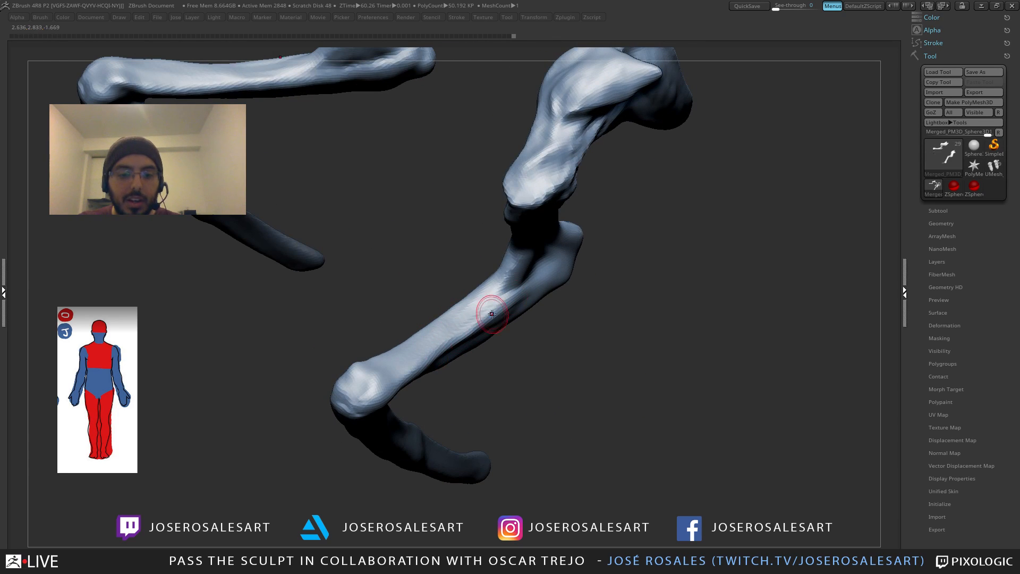
mouse_move(555, 275)
right_down()
mouse_move(442, 335)
mouse_move(444, 303)
mouse_move(537, 277)
mouse_move(502, 265)
mouse_move(549, 274)
right_up()
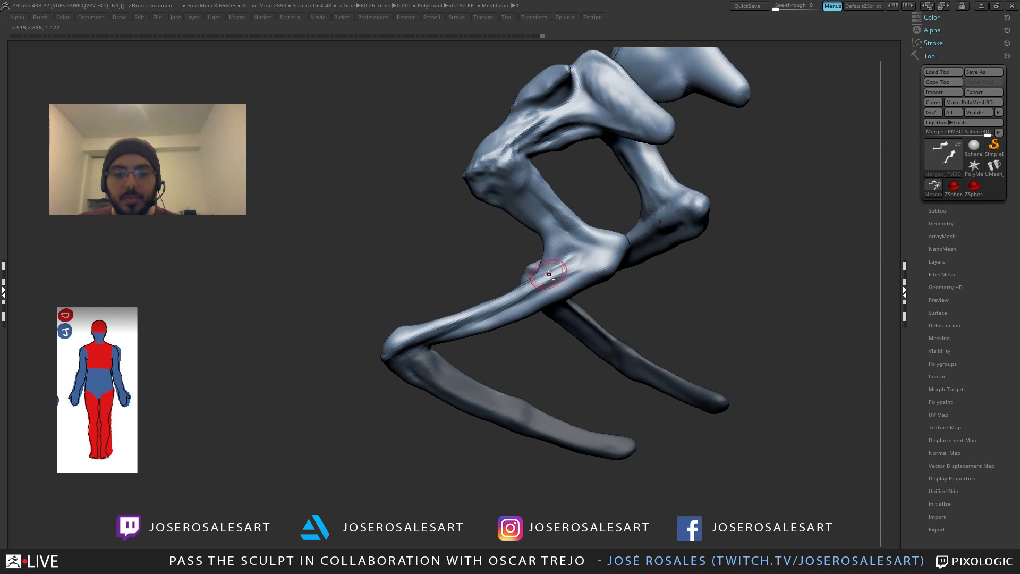
Step: Refine the elbow's muscle transitions and the hollow between the upper arm and forearm with a smaller brush
mouse_move(436, 335)
right_down()
mouse_move(537, 279)
mouse_move(525, 316)
mouse_move(547, 264)
mouse_move(517, 300)
right_up()
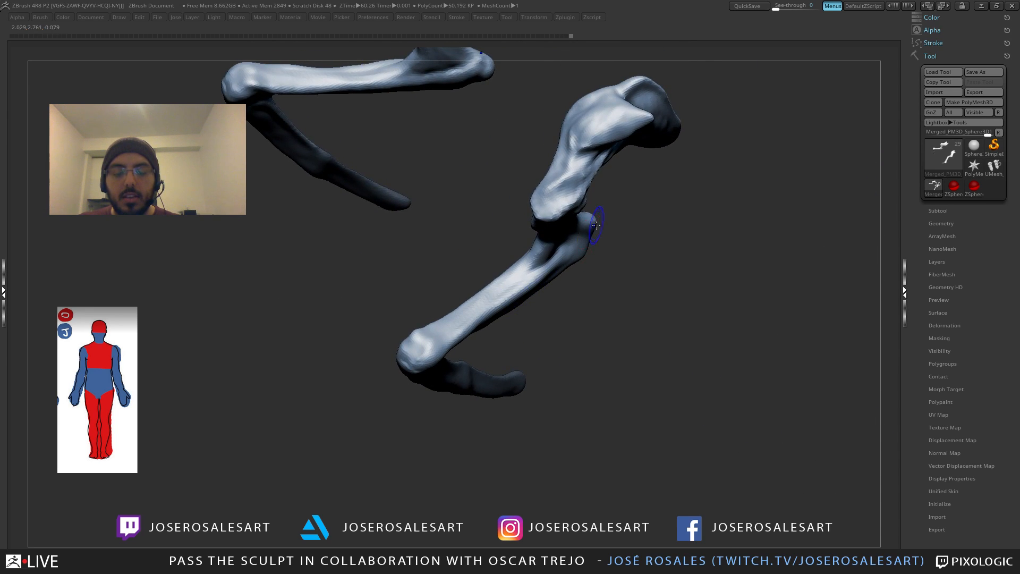
right_drag(594, 226, 567, 273)
mouse_move(557, 228)
right_down()
mouse_move(501, 188)
mouse_move(608, 161)
mouse_move(627, 211)
mouse_move(553, 257)
mouse_move(517, 348)
right_up()
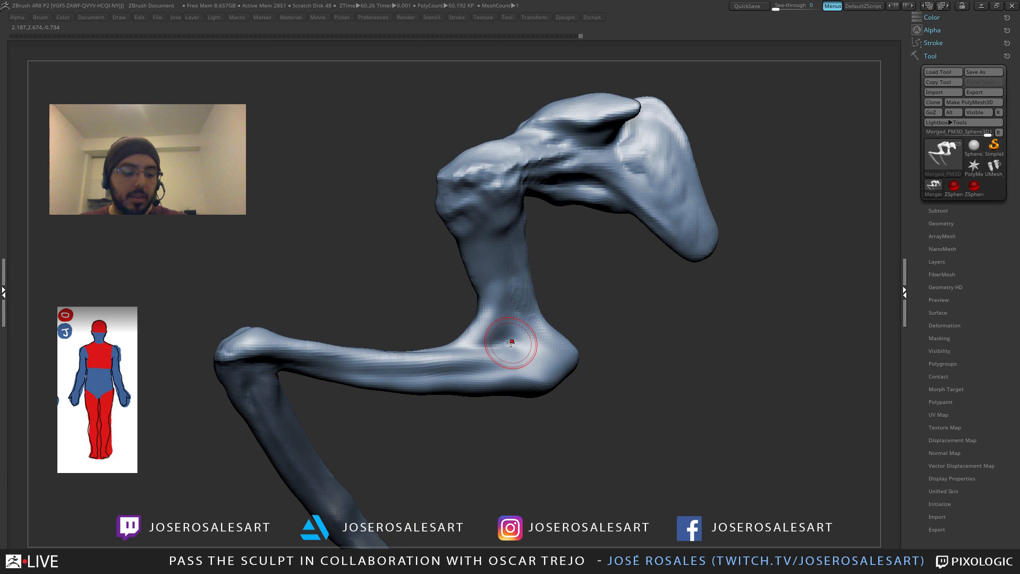
key(s)
click(474, 301)
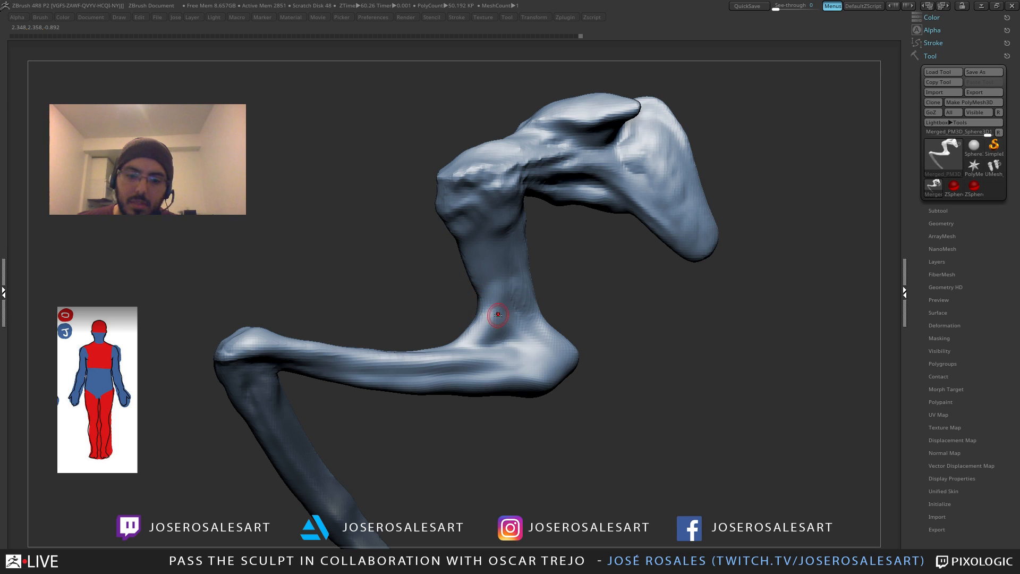
right_drag(483, 334, 433, 358)
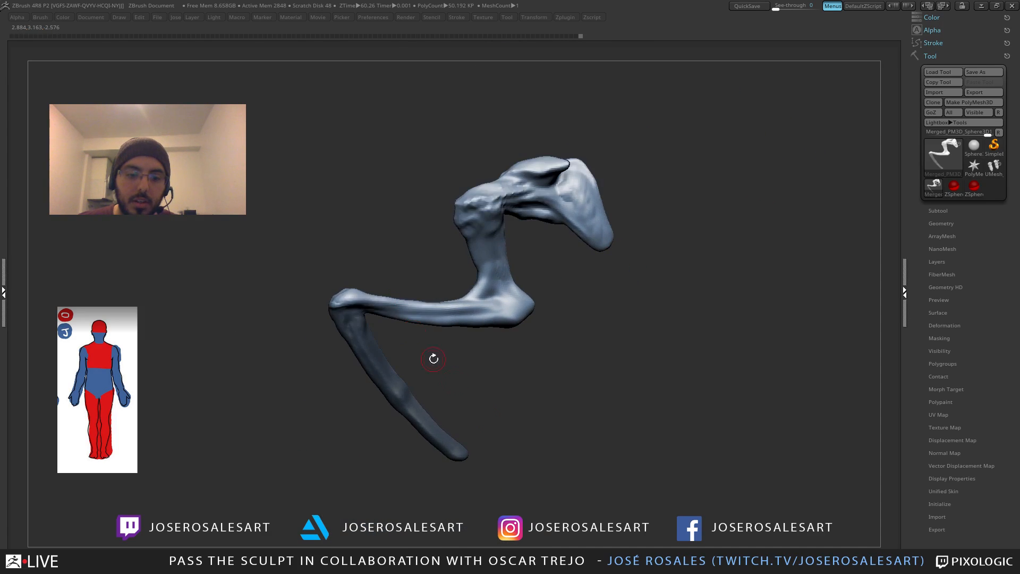
Step: Invert the mask and rotate the lower arm segment about the forearm joint until it hangs nearly vertically
ctrl+click(550, 421)
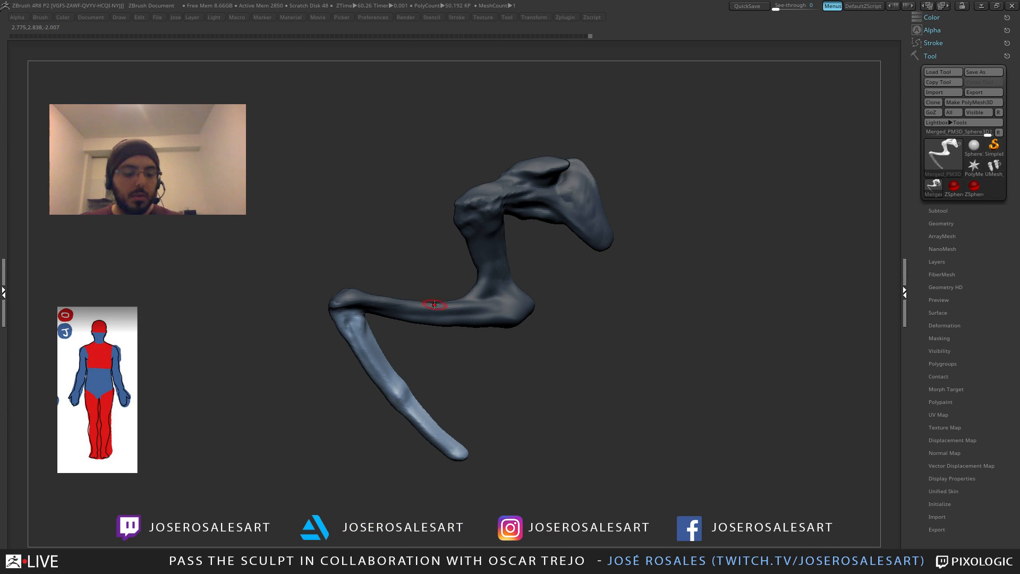
key(w)
alt+click(346, 311)
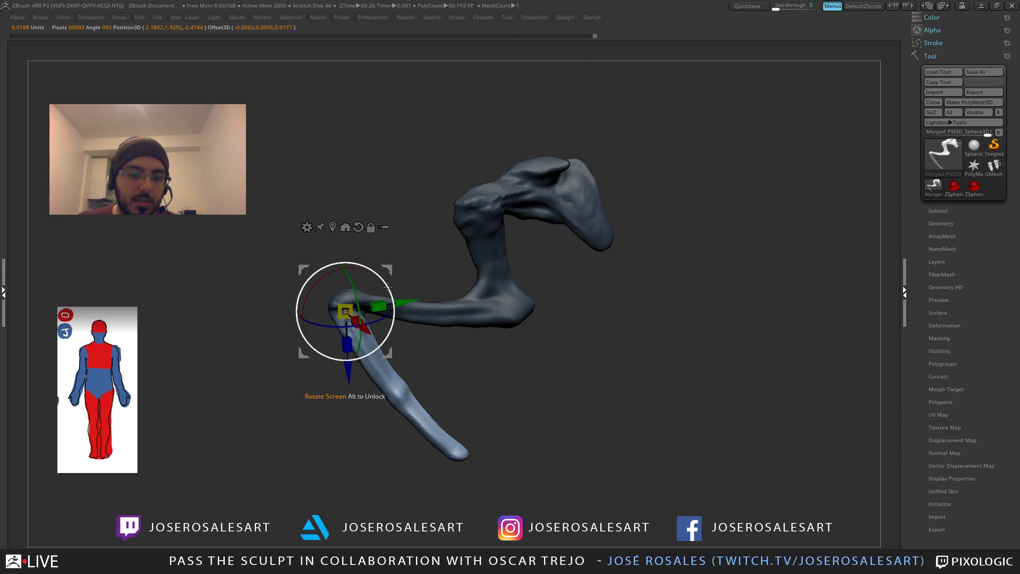
drag(387, 285, 397, 313)
key(q)
ctrl+right_drag(451, 314, 468, 278)
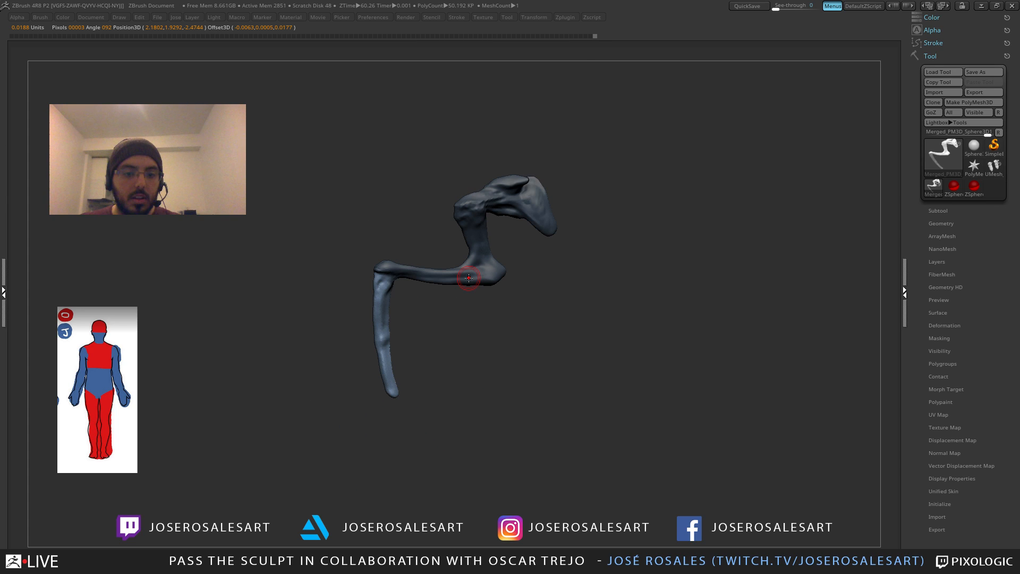
Step: Sculpt muscle forms along the lower arm segment and build a bulging wrist joint midway down it
mouse_move(392, 364)
right_down()
mouse_move(410, 373)
mouse_move(438, 346)
mouse_move(381, 335)
mouse_move(434, 327)
mouse_move(417, 221)
mouse_move(378, 196)
mouse_move(418, 266)
mouse_move(406, 248)
mouse_move(417, 252)
right_up()
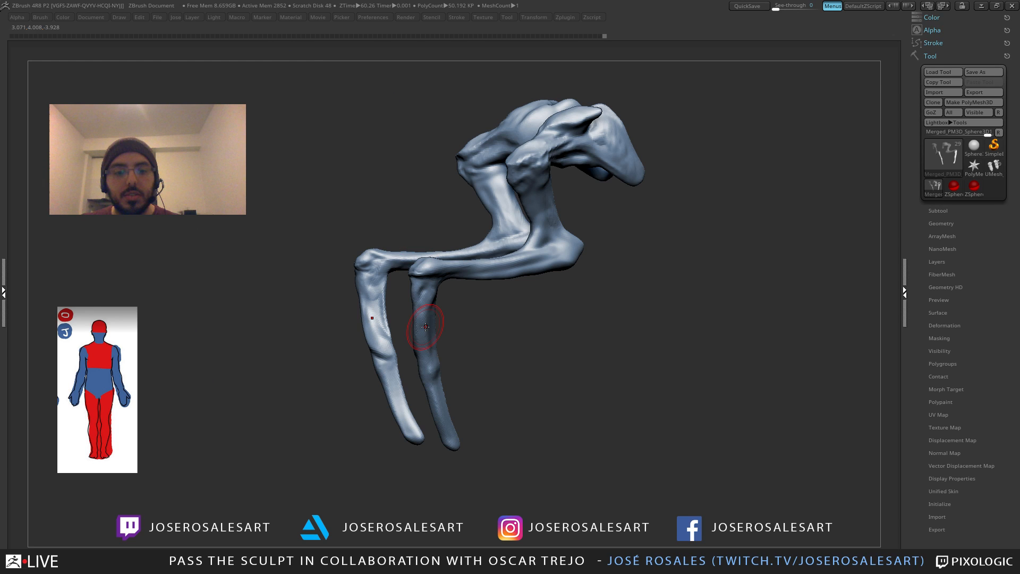
drag(357, 372, 426, 376)
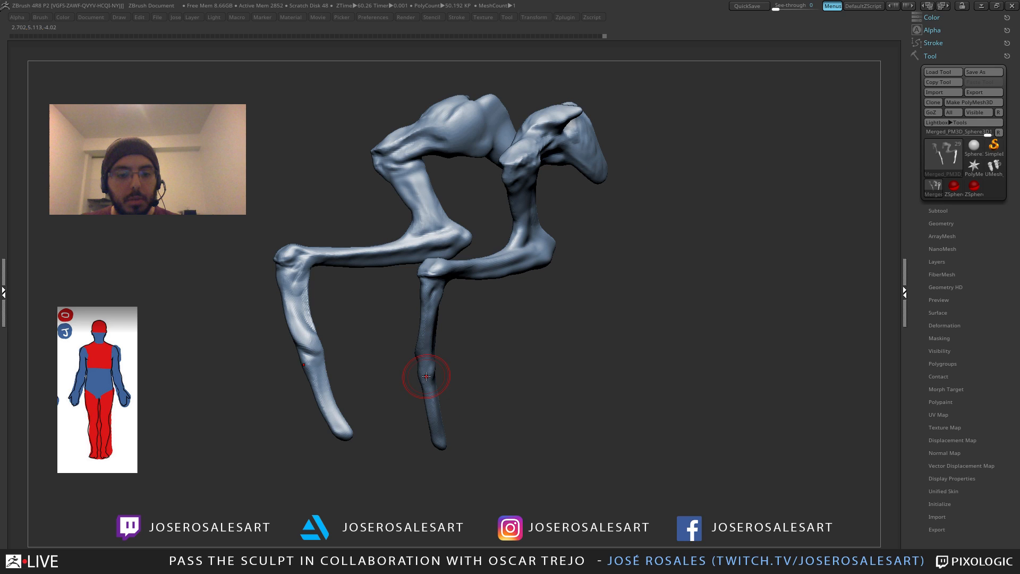
right_drag(426, 376, 467, 319)
right_drag(482, 365, 448, 278)
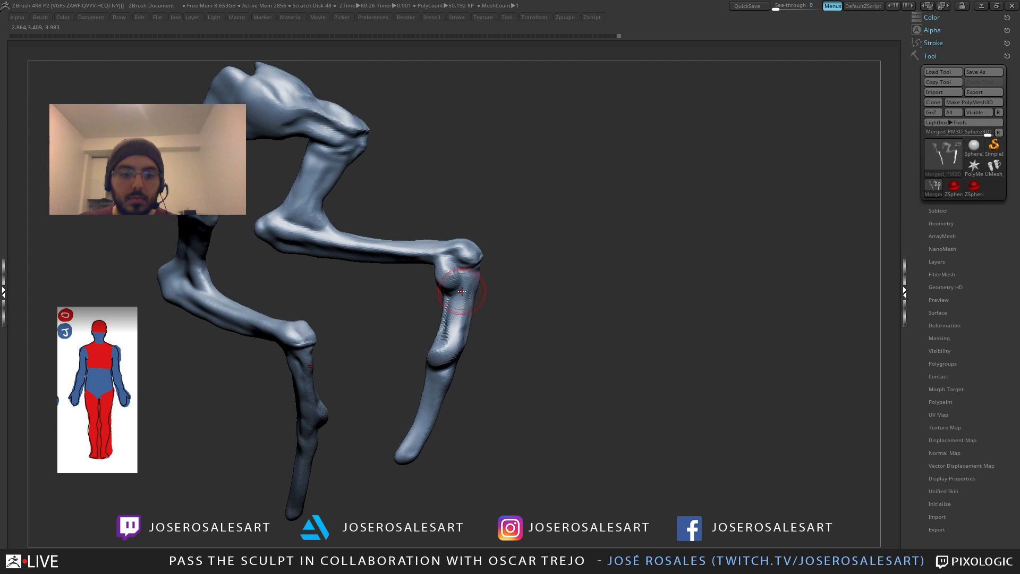
right_drag(469, 322, 450, 276)
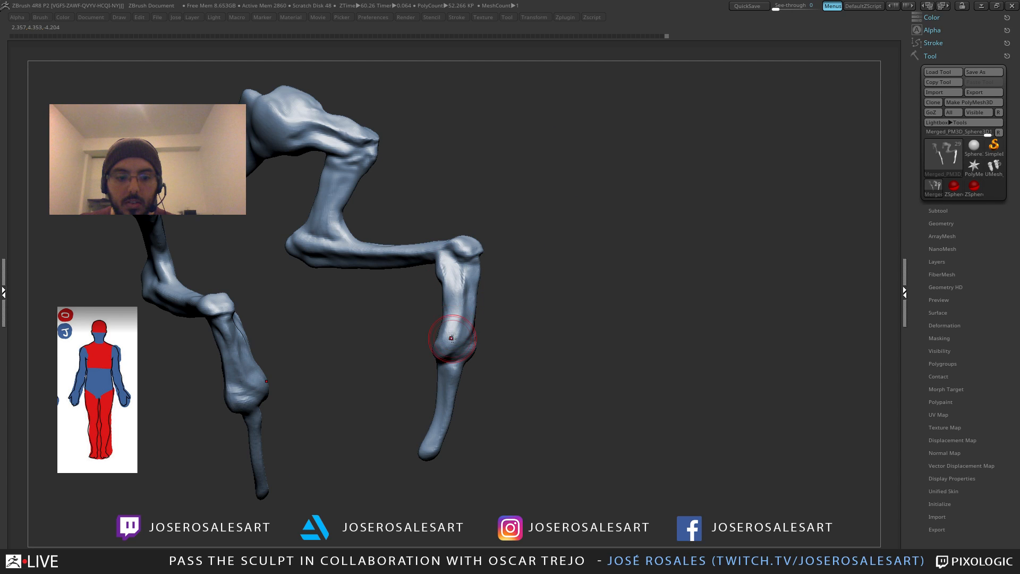
Step: Choose another sculpting brush and pull a second long, thin finger out of the wrist bulge on each lower arm
mouse_move(451, 337)
right_down()
mouse_move(608, 278)
mouse_move(528, 324)
mouse_move(515, 309)
mouse_move(517, 284)
mouse_move(536, 354)
right_up()
key(b)
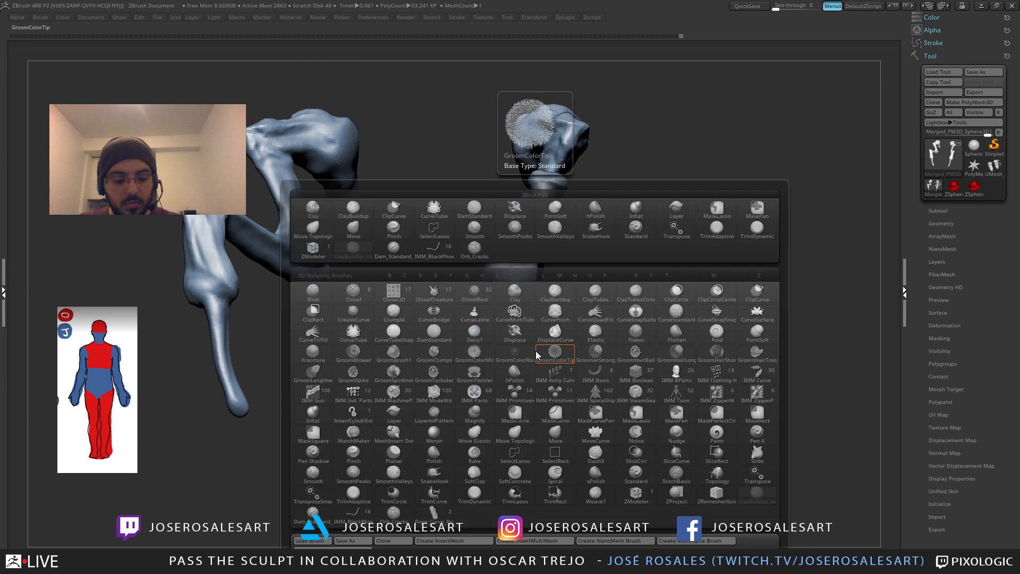
click(536, 355)
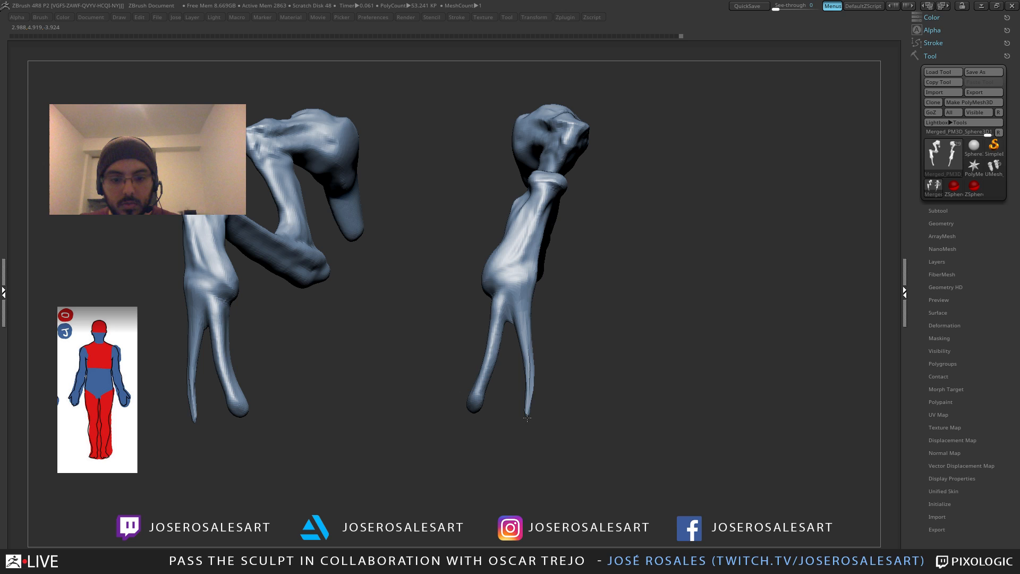
mouse_move(527, 418)
right_down()
mouse_move(487, 290)
mouse_move(430, 333)
mouse_move(637, 306)
mouse_move(663, 285)
mouse_move(614, 257)
mouse_move(660, 273)
mouse_move(591, 221)
mouse_move(553, 221)
mouse_move(599, 267)
mouse_move(544, 223)
mouse_move(532, 239)
mouse_move(562, 315)
mouse_move(375, 304)
right_up()
Step: Show the whole creature, mask the upper arms down to the elbow with a softened edge, and place the gizmo on the elbow
ctrl+shift+click(678, 252)
key(w)
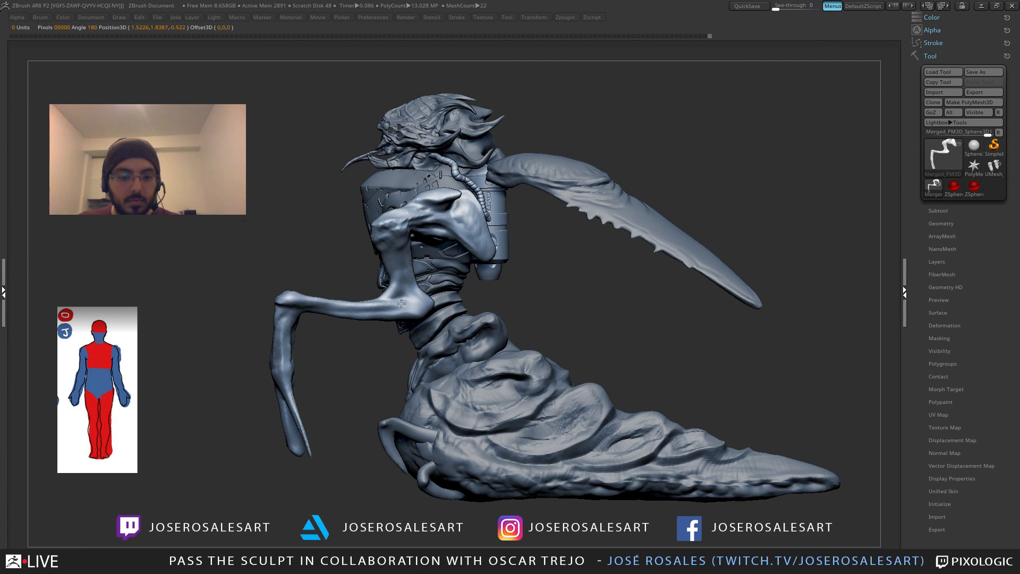
mouse_move(401, 304)
ctrl+mouse_down()
mouse_move(371, 313)
mouse_move(401, 302)
ctrl+mouse_up()
key(q)
ctrl+right_drag(308, 319, 303, 375)
ctrl+drag(302, 376, 313, 383)
key(w)
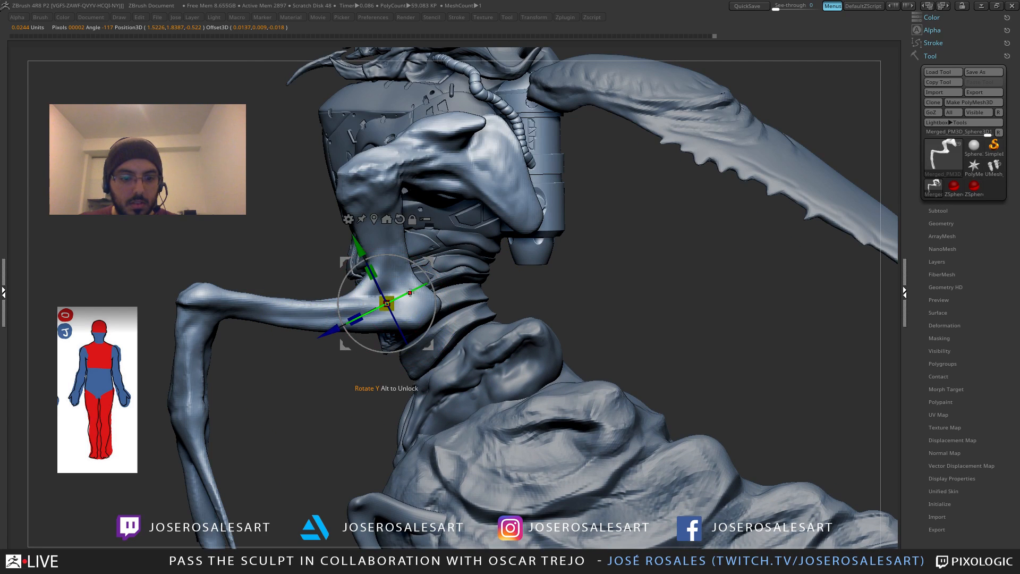
click(381, 214)
ctrl+drag(395, 292, 332, 318)
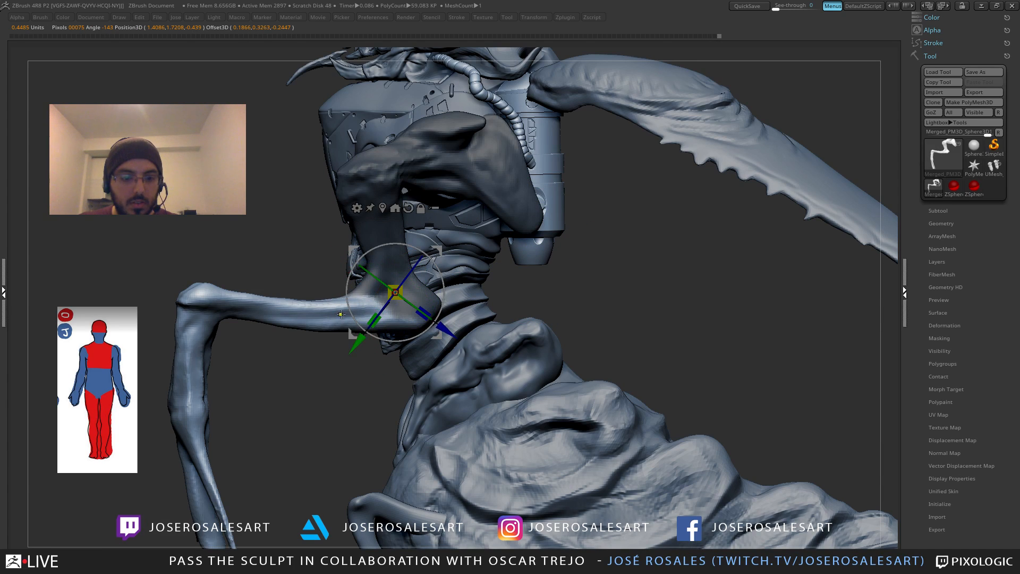
ctrl+click(341, 314)
ctrl+click(340, 314)
ctrl+click(340, 314)
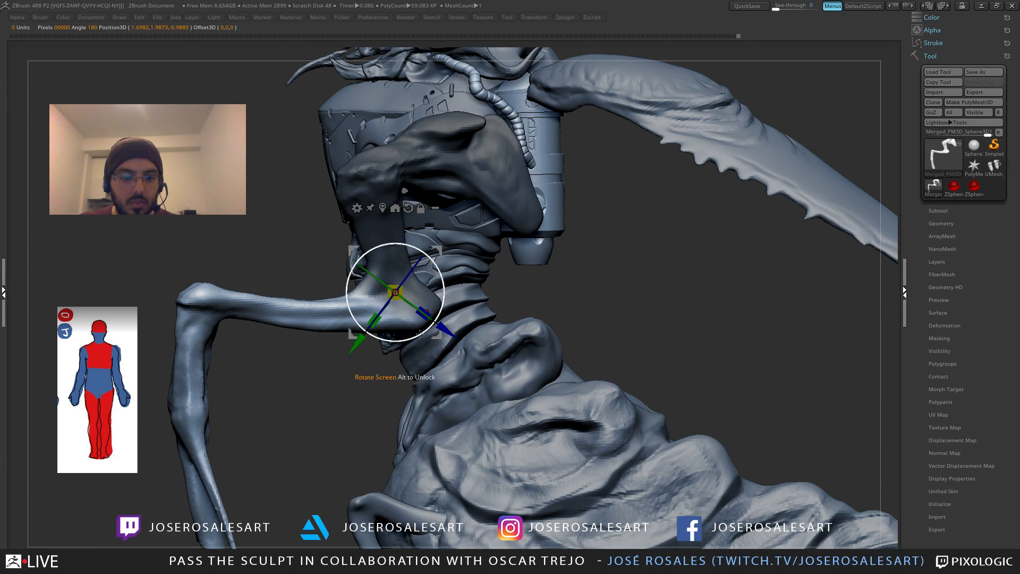
Step: Rotate the forearms about the elbow so they slope downward, checking the pose from the front
drag(420, 334, 435, 320)
ctrl+right_drag(435, 319, 443, 271)
drag(449, 259, 453, 264)
key(q)
mouse_move(493, 257)
ctrl+right_down()
mouse_move(486, 234)
mouse_move(532, 282)
mouse_move(538, 311)
mouse_move(595, 314)
mouse_move(576, 322)
ctrl+right_up()
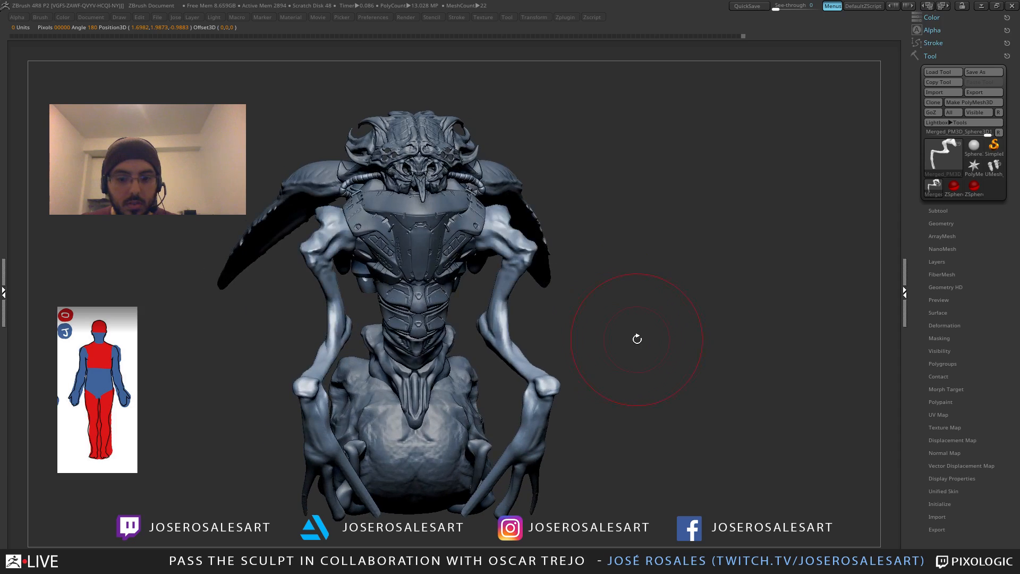
Step: Mask everything except the lower arm segments and rotate them about the forearm joint to angle the hands
right_drag(637, 338, 280, 361)
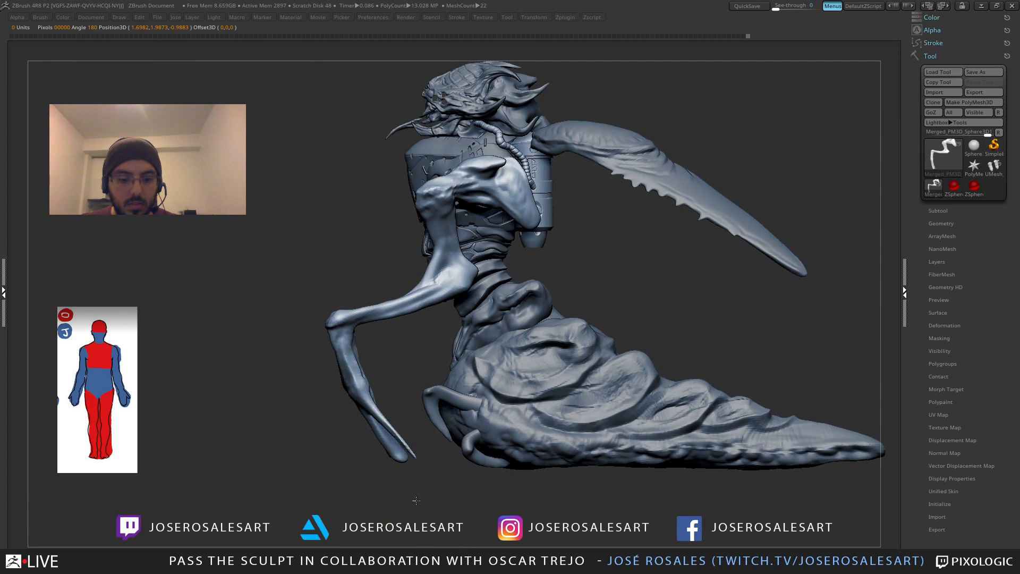
ctrl+drag(416, 500, 314, 379)
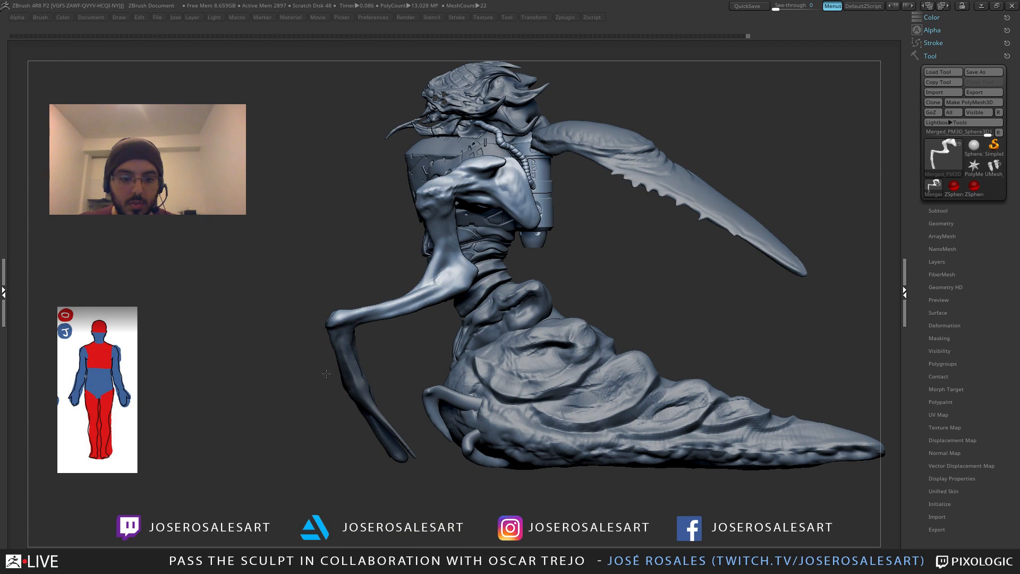
ctrl+click(319, 421)
key(w)
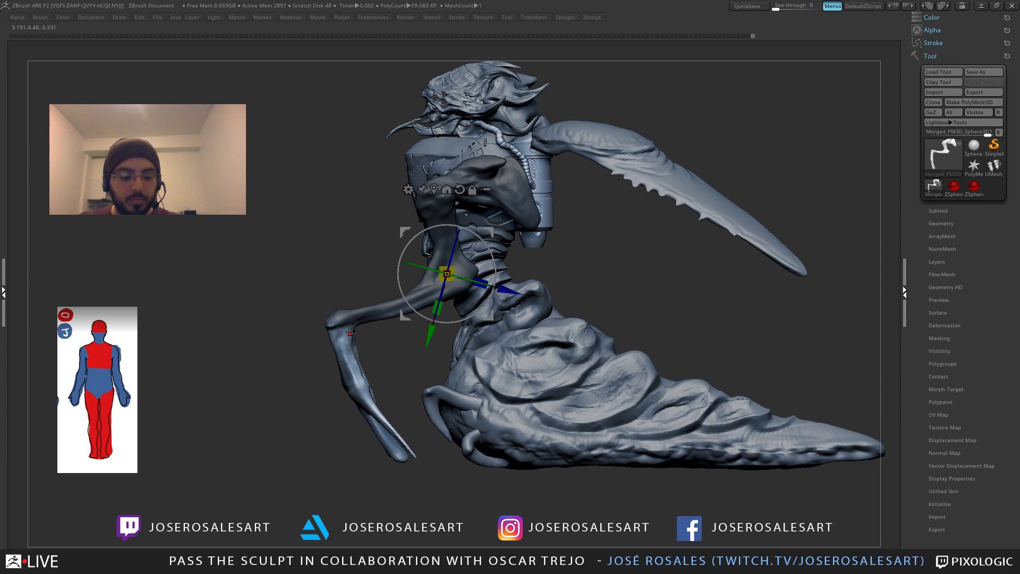
alt+click(345, 327)
mouse_move(385, 298)
mouse_down()
mouse_move(387, 321)
mouse_move(388, 288)
mouse_up()
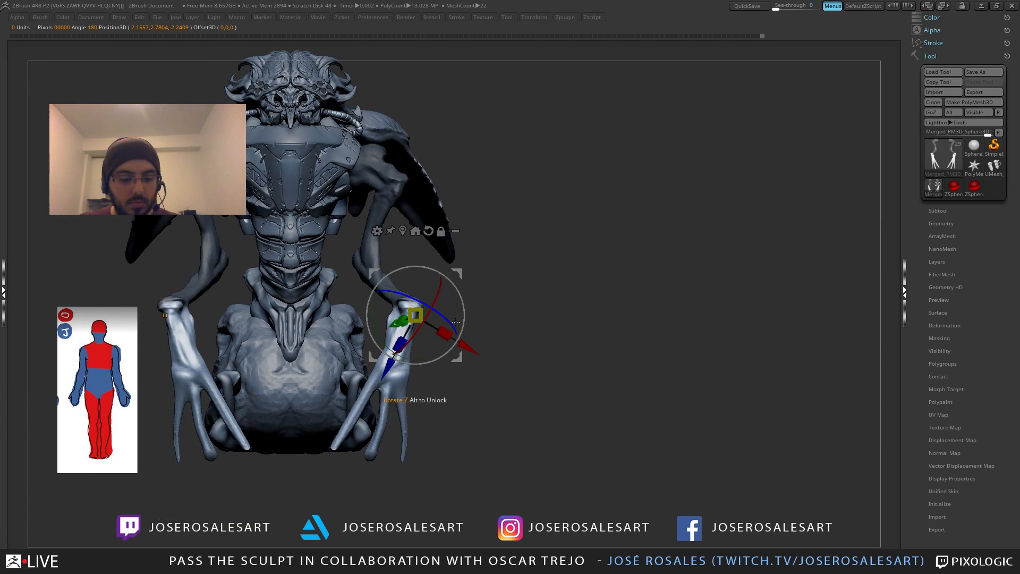
drag(466, 310, 463, 291)
key(q)
drag(512, 254, 398, 314)
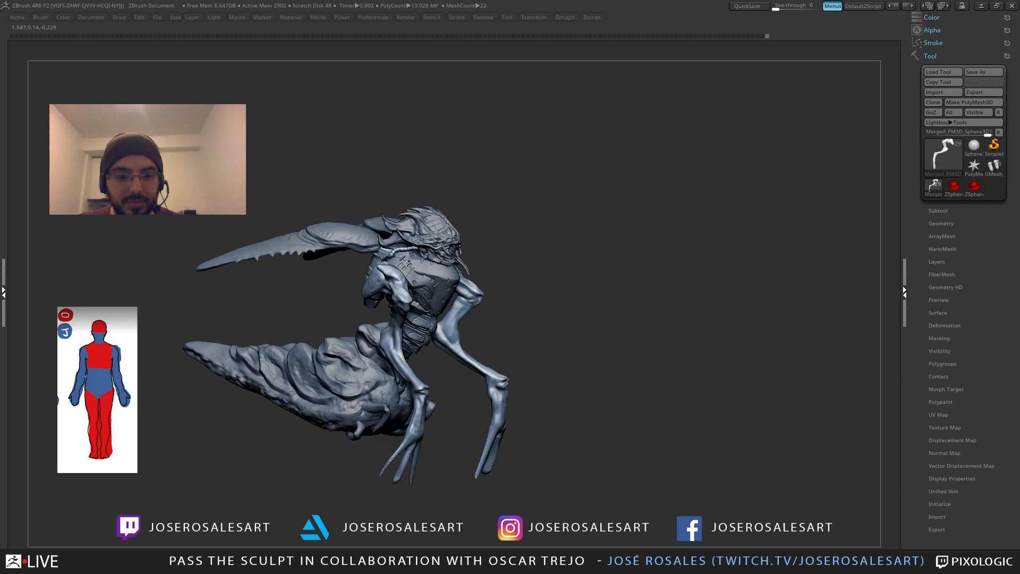
drag(456, 272, 382, 327)
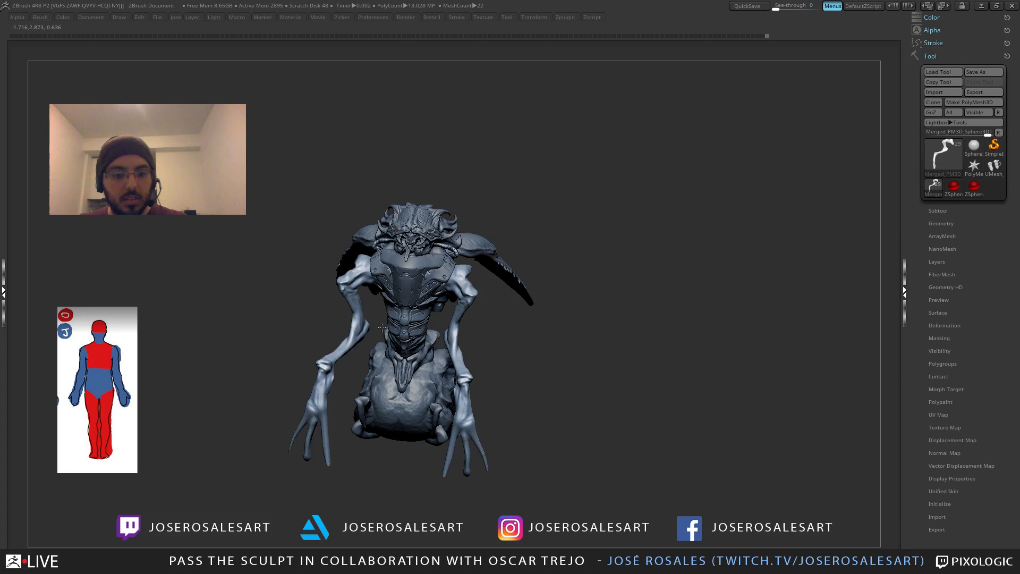
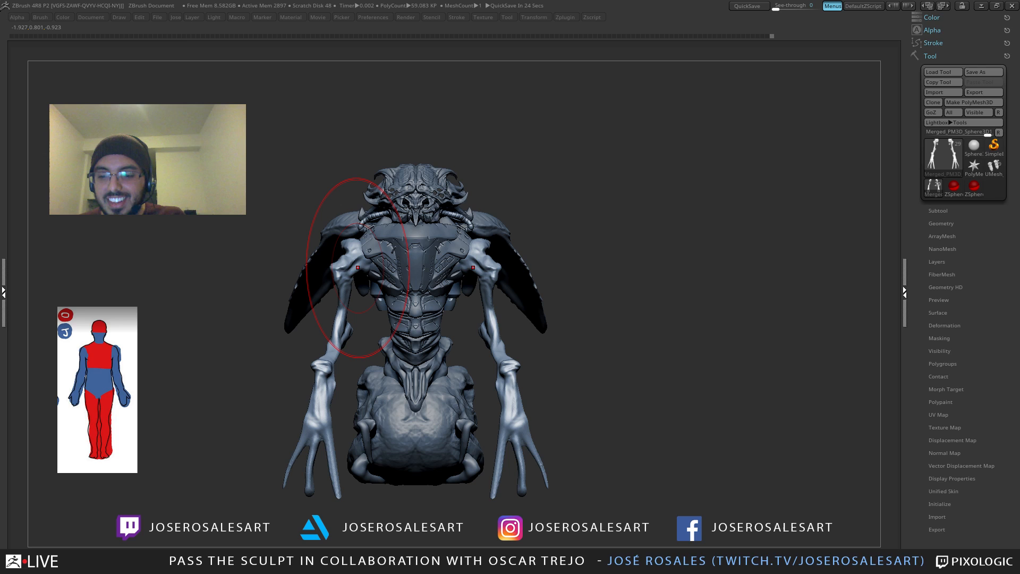
Step: Sculpt the muscle forms along the front and outer side of the upper arm segment, down to the elbow
mouse_move(523, 132)
mouse_down()
mouse_move(597, 286)
mouse_move(404, 290)
mouse_move(446, 340)
mouse_move(509, 322)
mouse_up()
drag(509, 239, 579, 239)
alt+drag(493, 229, 502, 255)
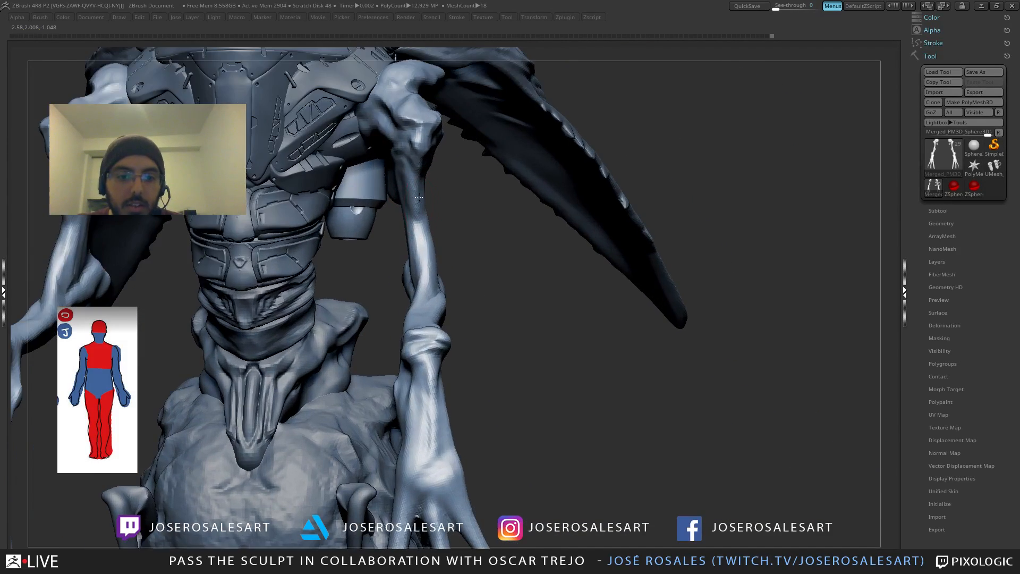
drag(418, 199, 416, 247)
mouse_move(488, 202)
mouse_down()
mouse_move(417, 210)
mouse_move(426, 257)
mouse_up()
mouse_move(510, 229)
mouse_down()
mouse_move(438, 225)
mouse_move(456, 221)
mouse_up()
drag(429, 201, 434, 228)
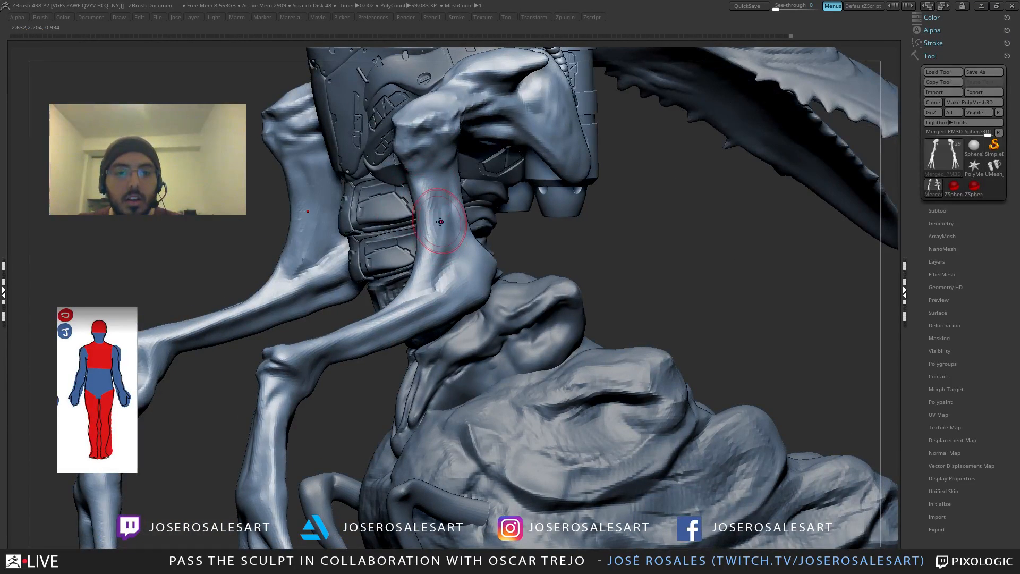
drag(499, 223, 436, 223)
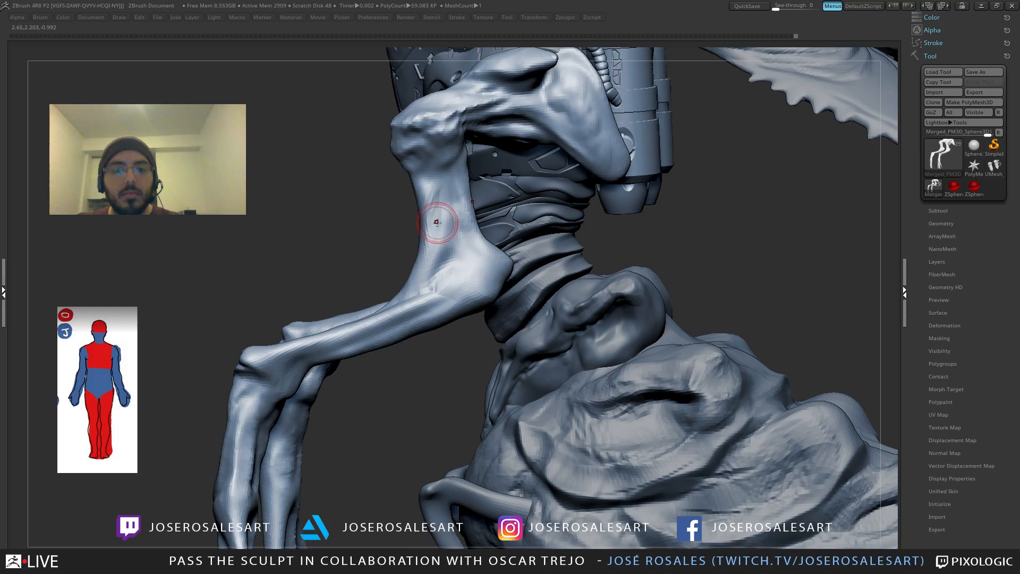
mouse_move(364, 198)
mouse_down()
mouse_move(426, 189)
mouse_move(432, 241)
mouse_move(511, 218)
mouse_move(543, 245)
mouse_move(416, 372)
mouse_move(391, 281)
mouse_move(397, 243)
mouse_move(425, 241)
mouse_move(435, 209)
mouse_move(391, 243)
mouse_move(375, 134)
mouse_move(405, 128)
mouse_move(499, 143)
mouse_move(427, 216)
mouse_move(449, 198)
mouse_move(511, 222)
mouse_move(494, 204)
mouse_move(510, 199)
mouse_move(547, 234)
mouse_up()
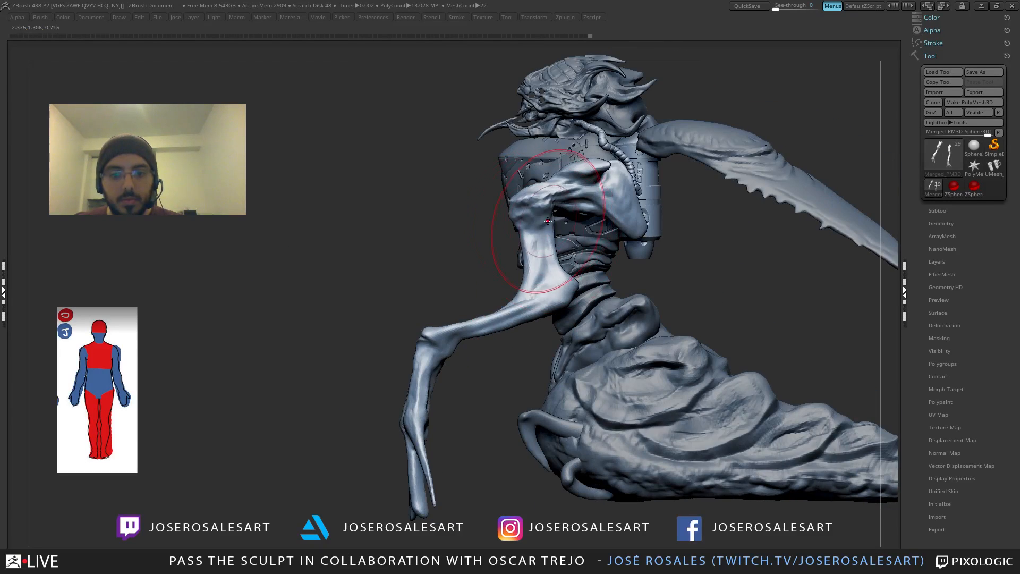
Step: Refine the back of the upper arm segment and its transition from the joint below the shoulder
drag(564, 268, 558, 255)
right_drag(555, 231, 510, 202)
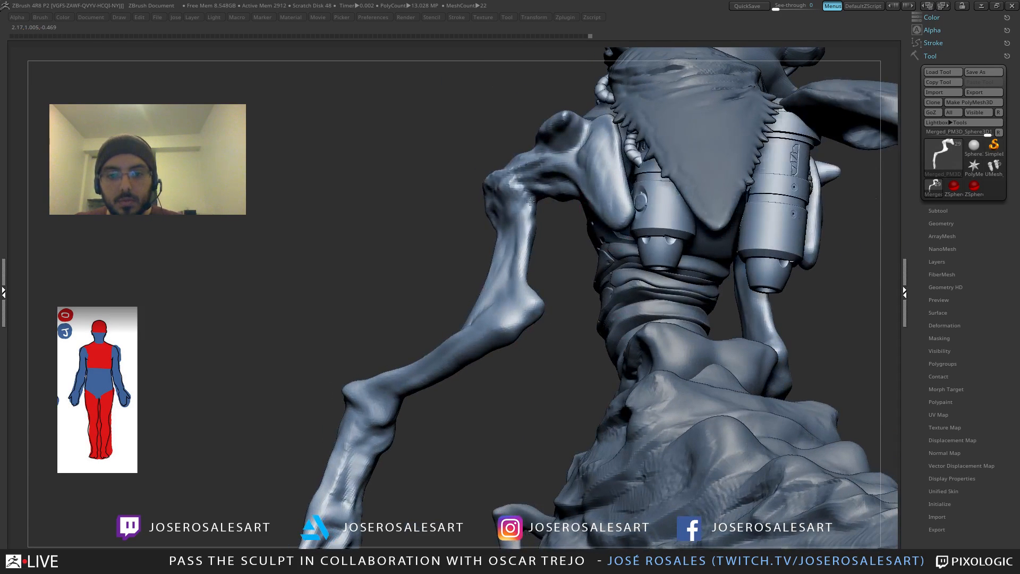
mouse_move(531, 192)
mouse_down()
mouse_move(542, 195)
mouse_move(532, 215)
mouse_up()
right_drag(497, 210, 541, 195)
drag(534, 196, 521, 242)
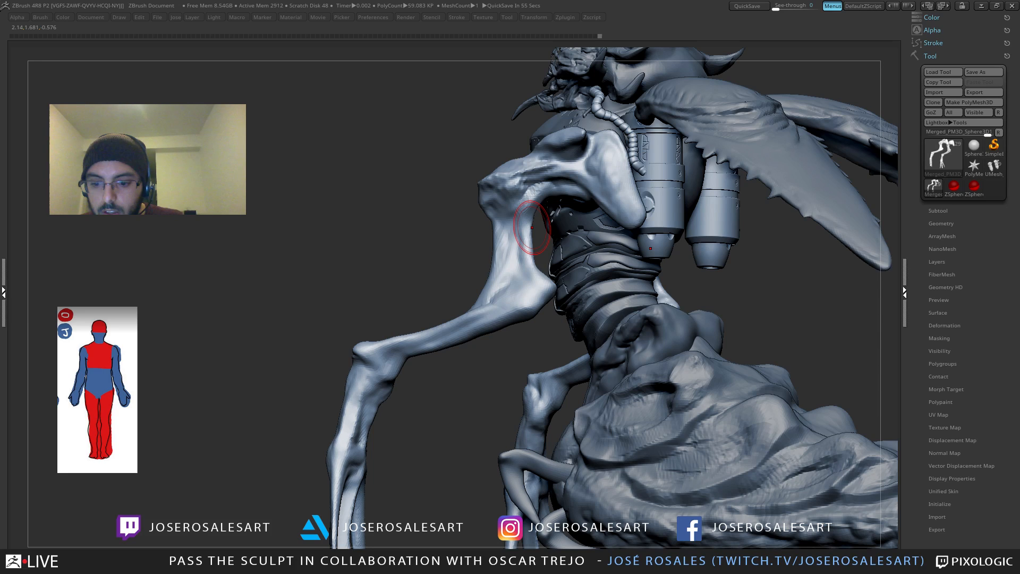
mouse_move(382, 250)
mouse_down()
mouse_move(334, 256)
mouse_move(428, 257)
mouse_move(490, 287)
mouse_move(489, 334)
mouse_up()
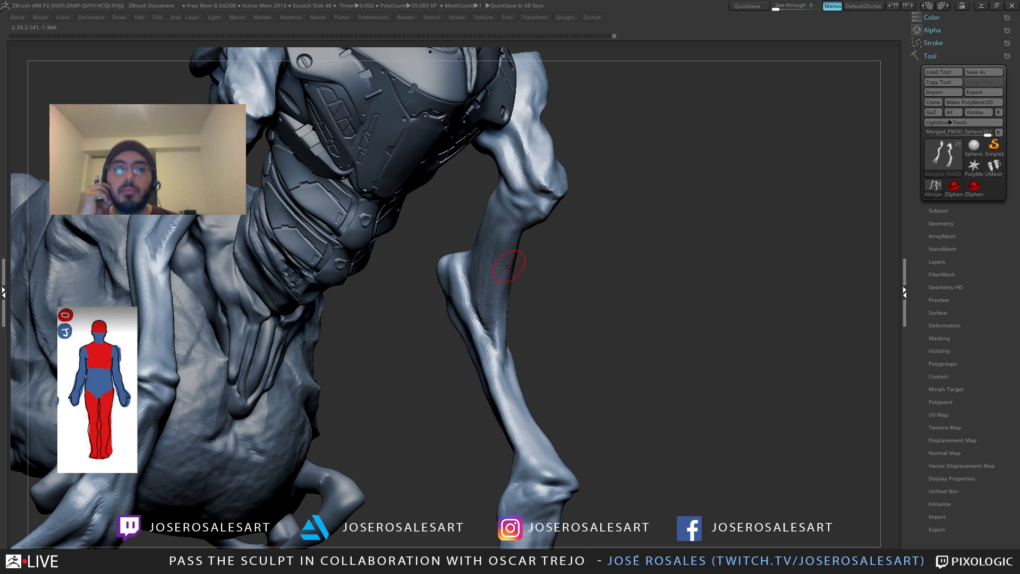
Step: Define the muscles on the inner side of the upper arm and the hollow above the elbow
mouse_move(509, 266)
right_down()
mouse_move(546, 300)
mouse_move(421, 341)
right_up()
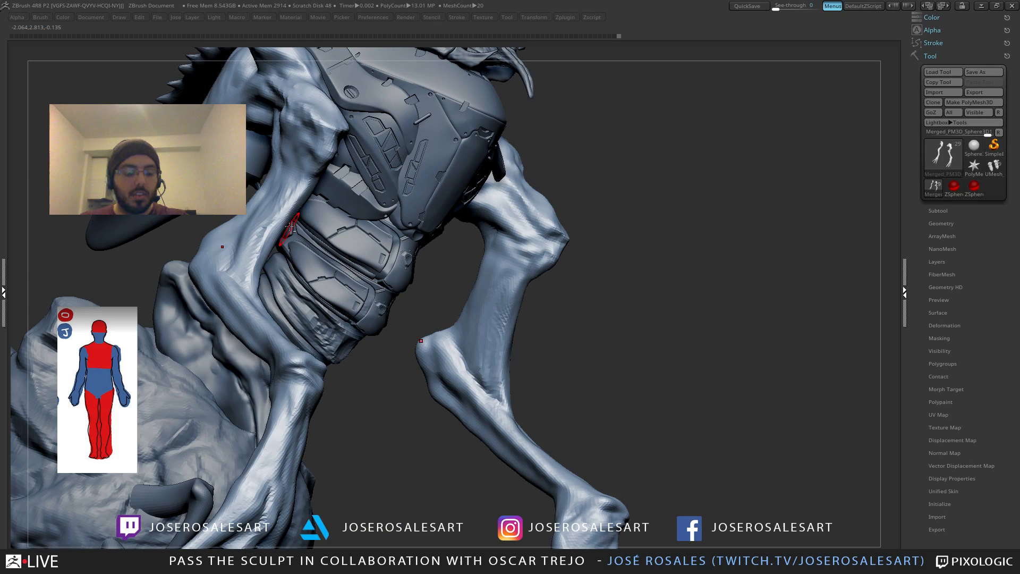
mouse_move(290, 226)
right_down()
mouse_move(254, 273)
mouse_move(256, 183)
mouse_move(278, 226)
mouse_move(375, 226)
mouse_move(432, 249)
mouse_move(378, 257)
right_up()
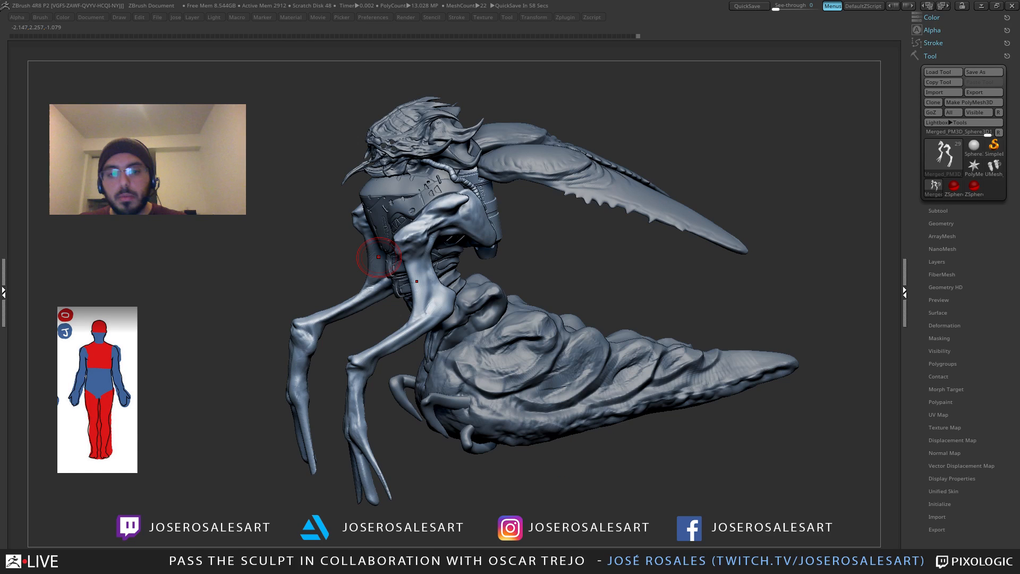
mouse_move(379, 257)
right_down()
mouse_move(425, 231)
mouse_move(421, 250)
mouse_move(426, 213)
mouse_move(409, 266)
mouse_move(452, 294)
right_up()
Step: Place the gizmo on the joint between shoulder and upper arm, and rotate the arms so the elbows swing backward
key(w)
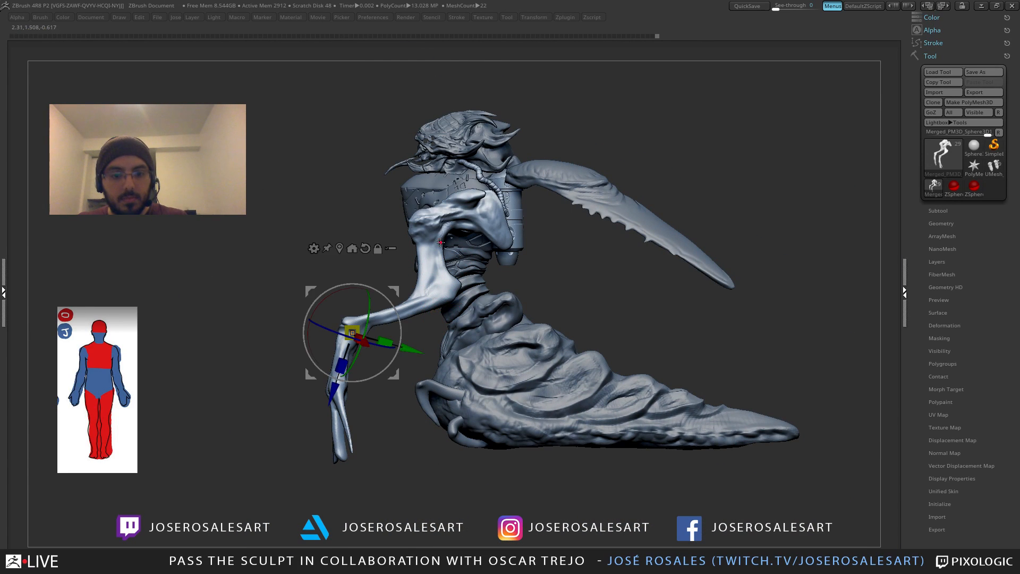
alt+click(428, 230)
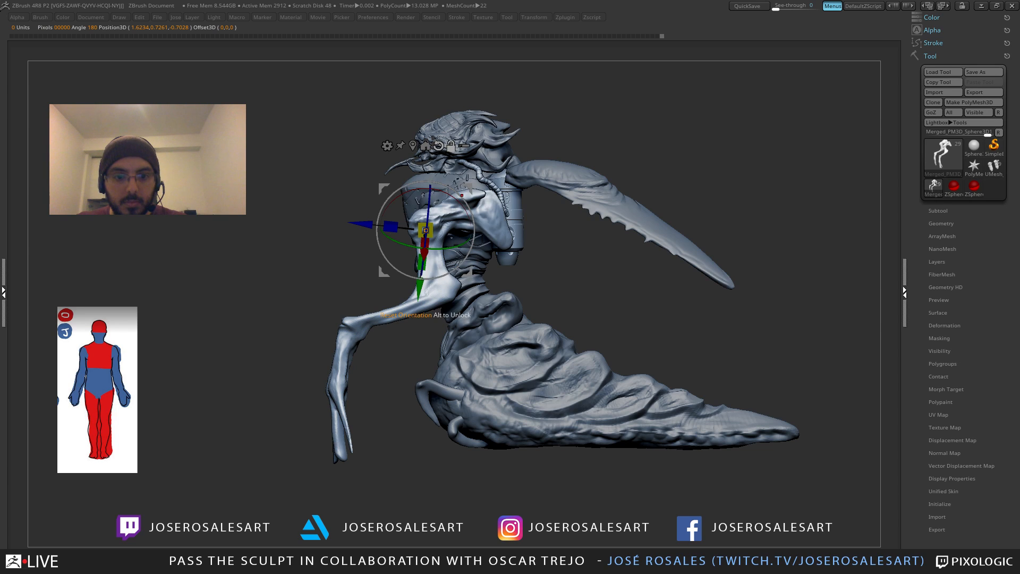
click(438, 145)
mouse_move(466, 197)
right_down()
mouse_move(508, 191)
mouse_move(458, 196)
mouse_move(449, 223)
right_up()
drag(435, 213, 452, 250)
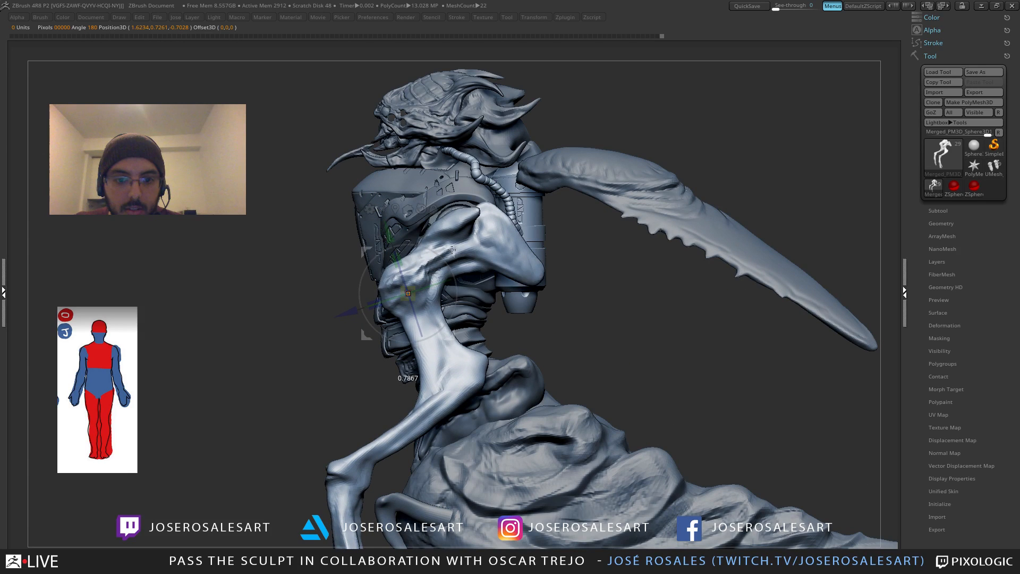
right_drag(451, 250, 480, 286)
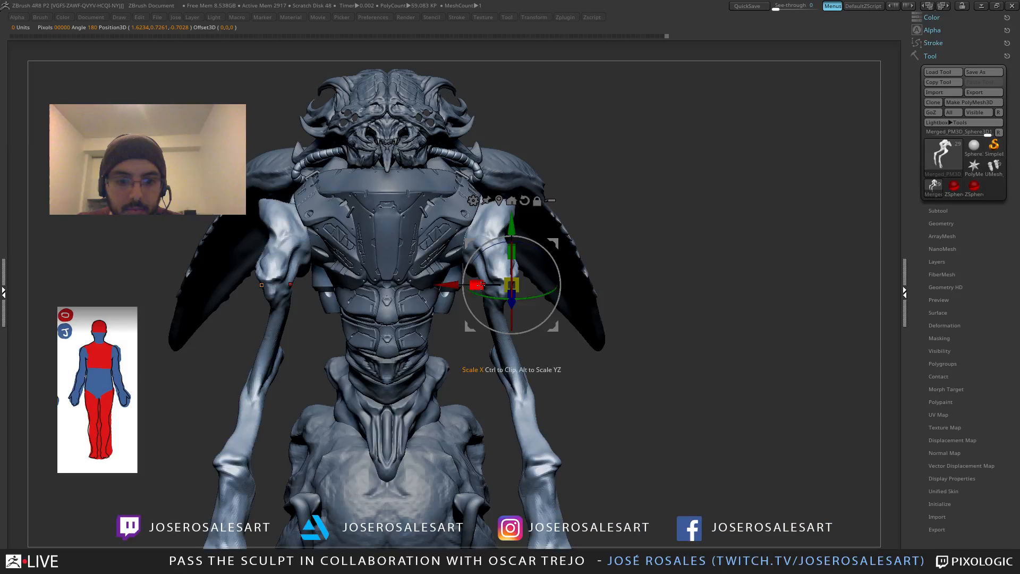
drag(481, 285, 585, 197)
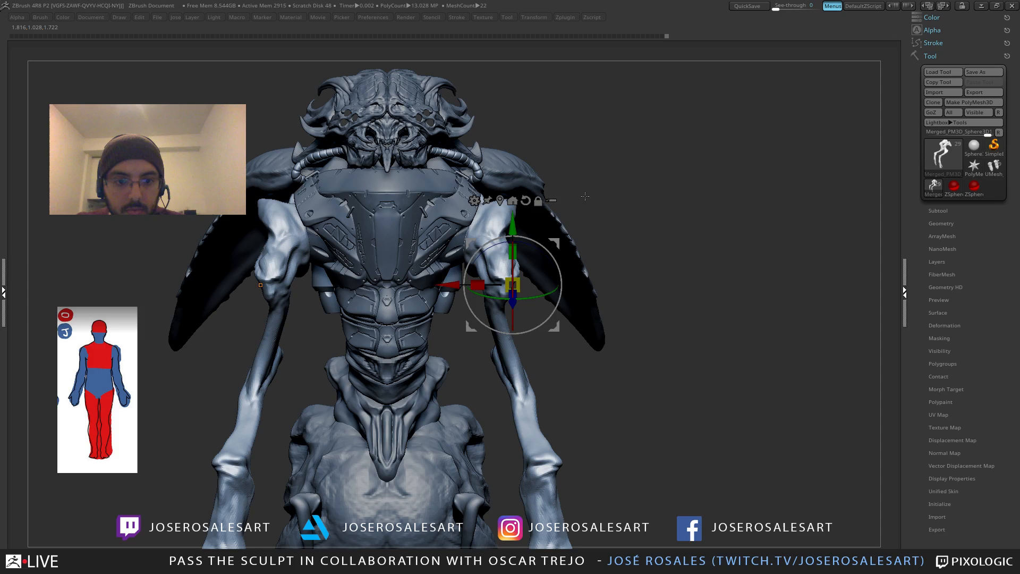
Step: Define the palm and knuckle forms of the three-fingered hand and build up the middle finger's blunt tip
mouse_move(584, 196)
right_down()
mouse_move(534, 204)
mouse_move(601, 245)
mouse_move(589, 274)
mouse_move(547, 216)
mouse_move(491, 201)
mouse_move(492, 224)
mouse_move(537, 197)
mouse_move(502, 227)
mouse_move(482, 205)
mouse_move(420, 260)
mouse_move(282, 312)
right_up()
mouse_move(378, 158)
right_down()
mouse_move(433, 266)
mouse_move(437, 236)
mouse_move(438, 297)
right_up()
mouse_move(438, 297)
right_down()
mouse_move(409, 287)
mouse_move(474, 241)
mouse_move(500, 255)
mouse_move(445, 305)
mouse_move(417, 273)
mouse_move(316, 210)
right_up()
mouse_move(349, 292)
right_down()
mouse_move(352, 224)
mouse_move(342, 258)
right_up()
mouse_move(359, 304)
right_down()
mouse_move(347, 260)
mouse_move(361, 235)
mouse_move(353, 234)
right_up()
mouse_move(360, 301)
right_down()
mouse_move(291, 432)
mouse_move(318, 422)
mouse_move(328, 458)
right_up()
key(Tab)
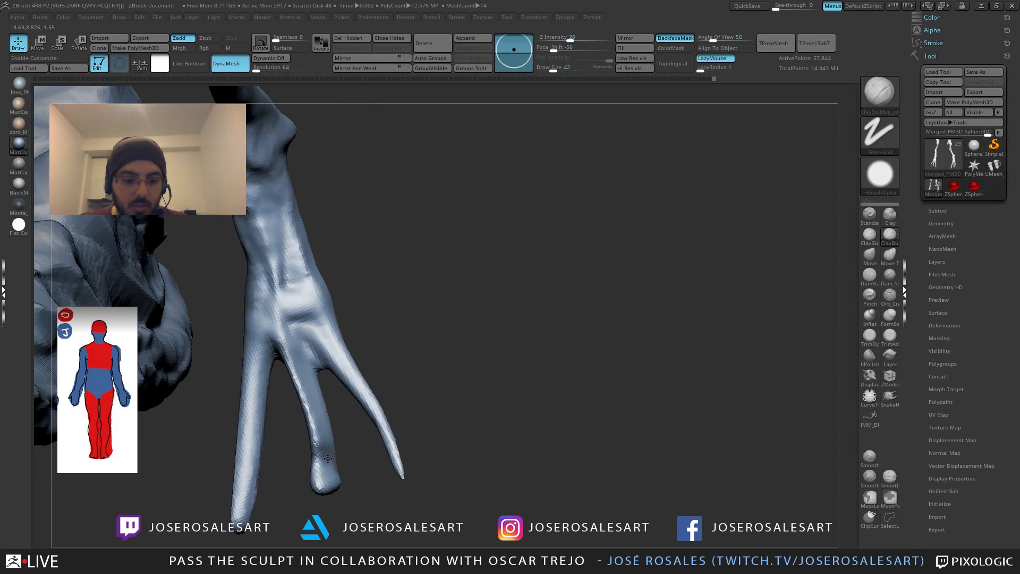
drag(326, 455, 324, 480)
mouse_move(325, 480)
right_down()
mouse_move(332, 461)
mouse_move(296, 489)
mouse_move(384, 369)
mouse_move(285, 383)
mouse_move(274, 396)
right_up()
Step: Add volume along the back of the middle finger, shape its rounded tip, and smooth the finger's base
mouse_move(287, 371)
mouse_down()
mouse_move(296, 376)
mouse_move(286, 381)
mouse_move(290, 308)
mouse_up()
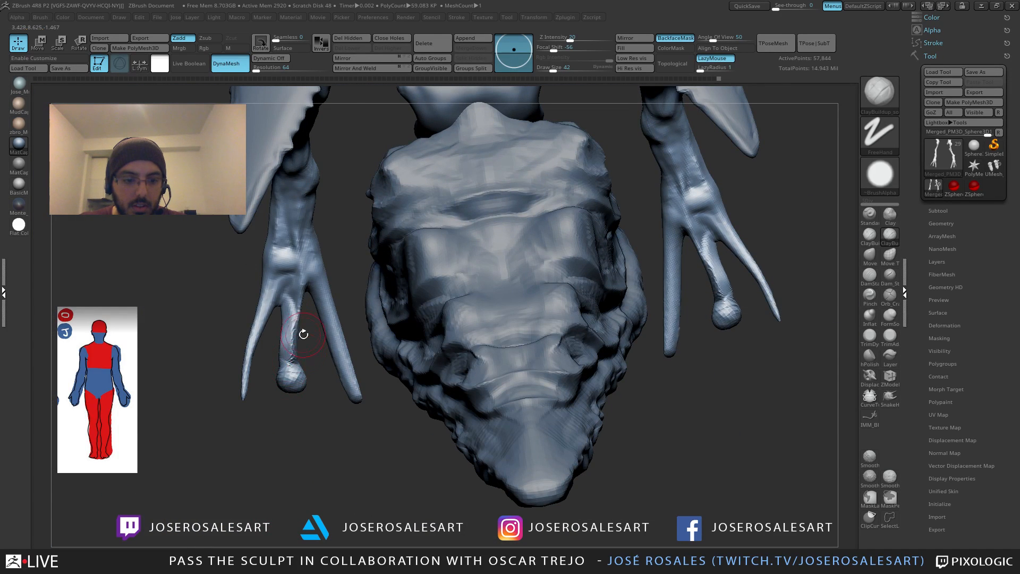
right_drag(304, 334, 258, 316)
drag(304, 322, 295, 371)
mouse_move(299, 367)
right_down()
mouse_move(324, 352)
mouse_move(308, 348)
right_up()
mouse_move(295, 321)
shift+mouse_down()
mouse_move(297, 353)
mouse_move(295, 316)
shift+mouse_up()
Step: Build up the middle finger's base and its junction with the palm
right_drag(324, 353, 308, 318)
mouse_move(282, 300)
mouse_down()
mouse_move(284, 329)
mouse_move(293, 276)
mouse_move(290, 307)
mouse_up()
right_drag(292, 319, 352, 318)
drag(342, 311, 320, 369)
right_drag(318, 372, 338, 332)
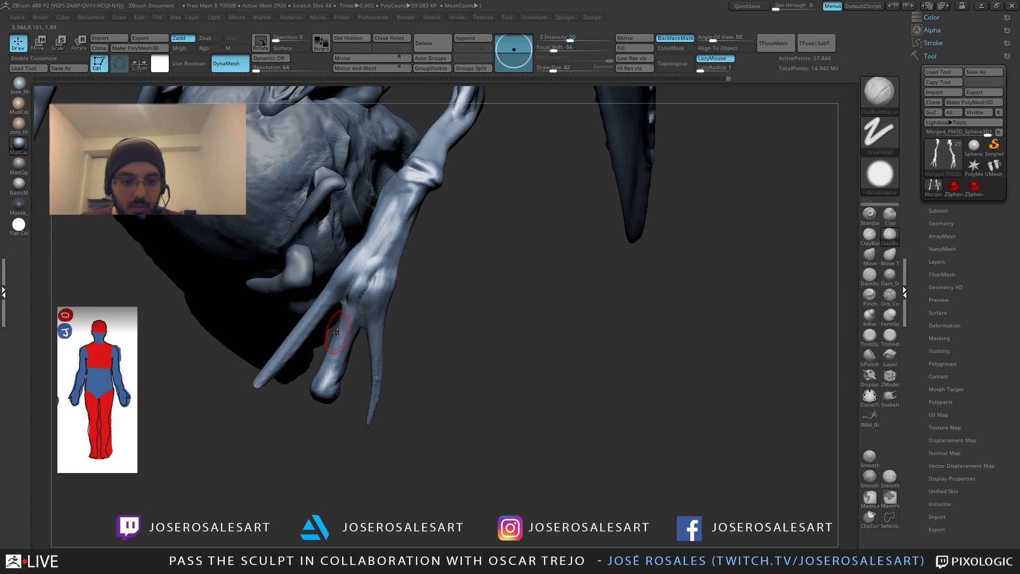
Step: Build up the knuckle and the tendon ridge where the outer finger joins the back of the hand
right_drag(446, 317, 387, 309)
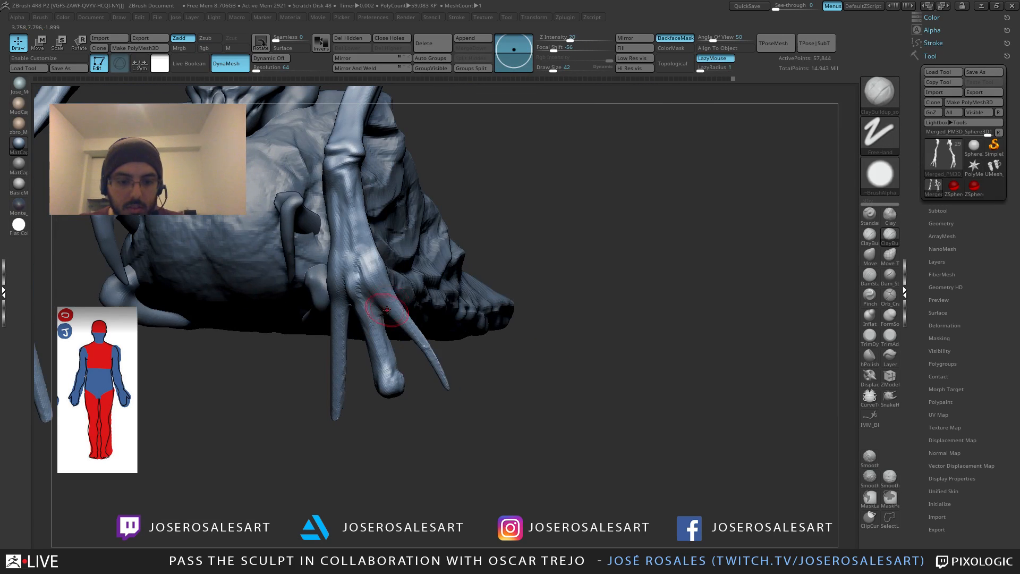
drag(400, 319, 375, 271)
right_drag(406, 325, 377, 273)
mouse_move(376, 279)
mouse_down()
mouse_move(368, 255)
mouse_move(367, 271)
mouse_up()
right_drag(351, 274, 376, 272)
drag(376, 272, 357, 245)
right_drag(383, 272, 369, 295)
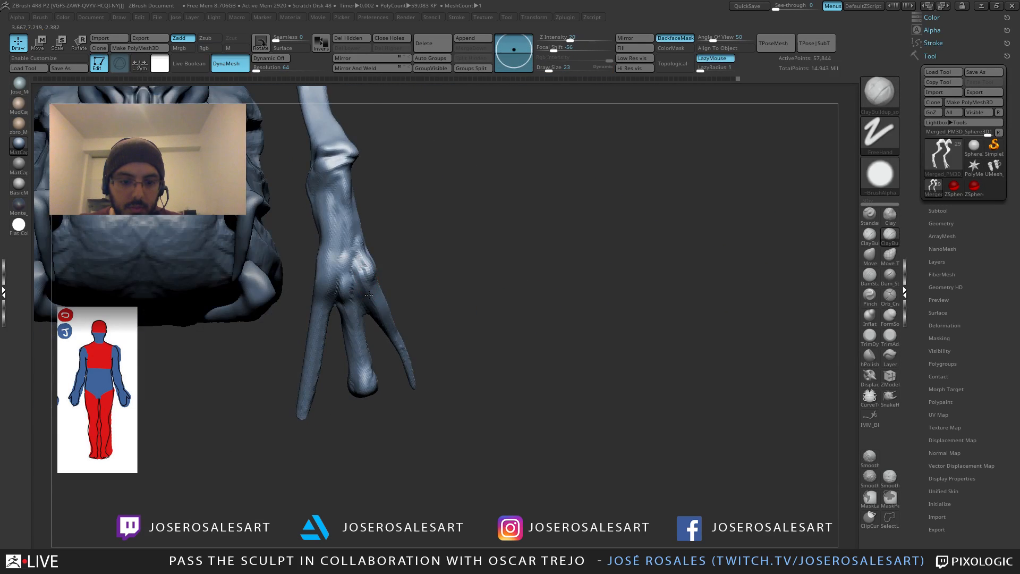
Step: Adjust the shape of the hand and the spacing at the base of the fingers with the Move brush
key(b)
key(m)
key(v)
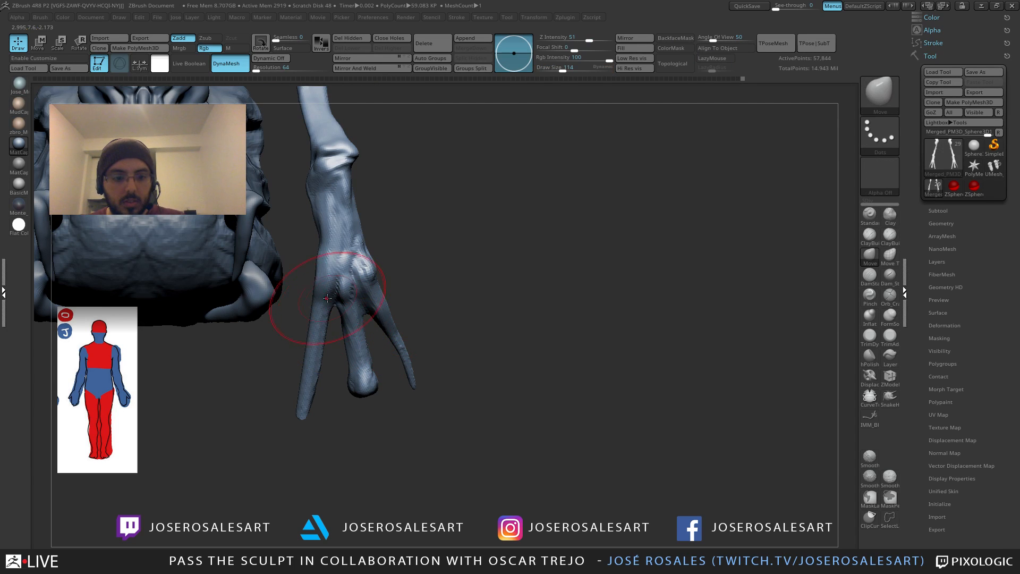
drag(333, 298, 347, 322)
right_drag(349, 323, 368, 311)
drag(368, 311, 373, 264)
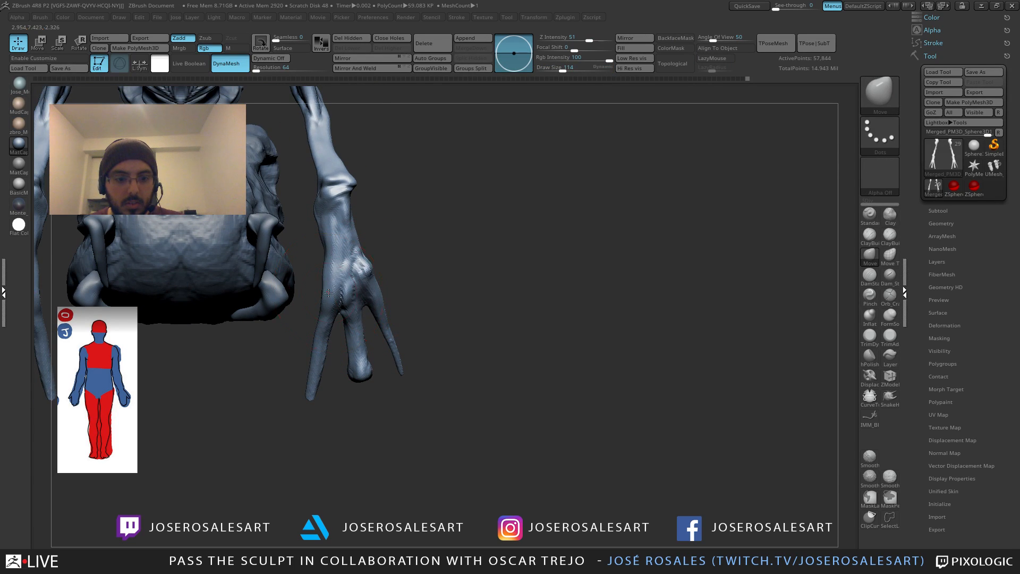
Step: Thicken the outer finger and its knuckle transition with the ClayBuildup brush
mouse_move(366, 303)
right_down()
mouse_move(330, 273)
mouse_move(387, 289)
right_up()
key(b)
key(c)
key(b)
key(s)
drag(406, 310, 402, 310)
right_drag(402, 310, 390, 298)
ctrl+right_drag(391, 297, 400, 312)
key(s)
drag(413, 313, 409, 313)
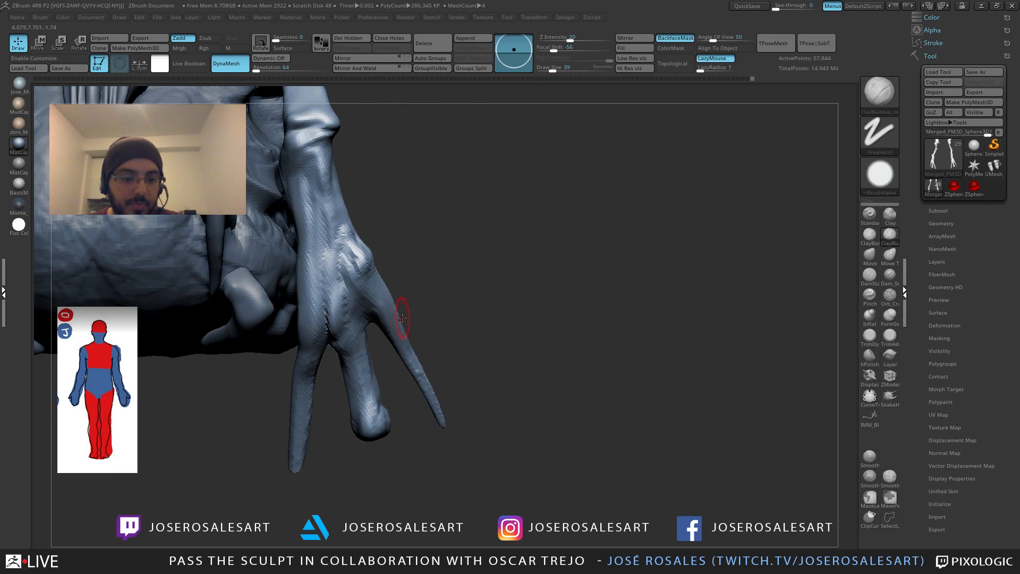
ctrl+right_drag(417, 289, 381, 199)
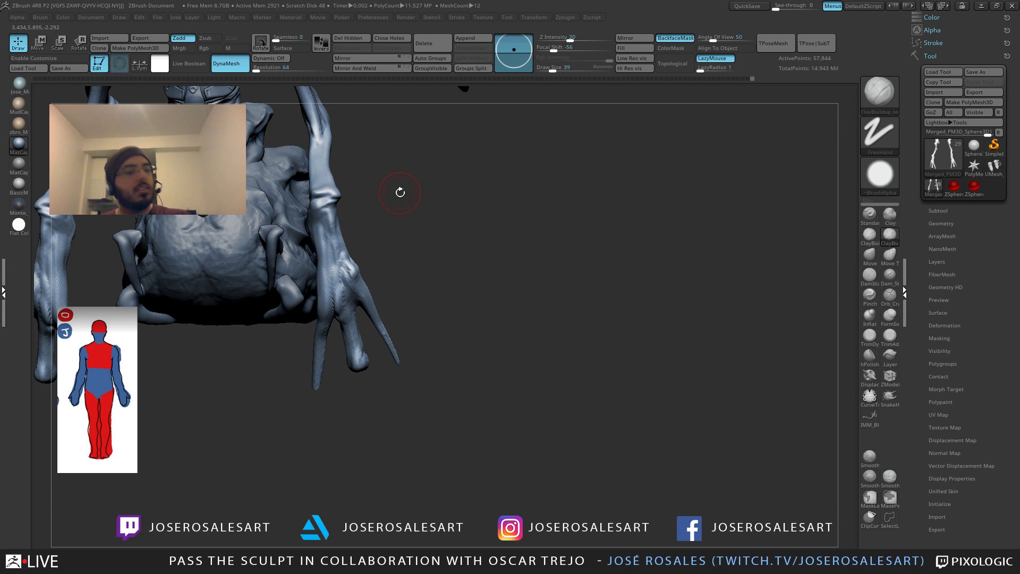
Step: Carve creases between the muscles of the shoulder and upper arm with the DamStandard brush
alt+right_drag(384, 221, 388, 401)
mouse_move(347, 277)
alt+right_down()
mouse_move(335, 357)
mouse_move(319, 353)
mouse_move(340, 409)
alt+right_up()
key(b)
key(d)
key(s)
right_drag(399, 239, 433, 212)
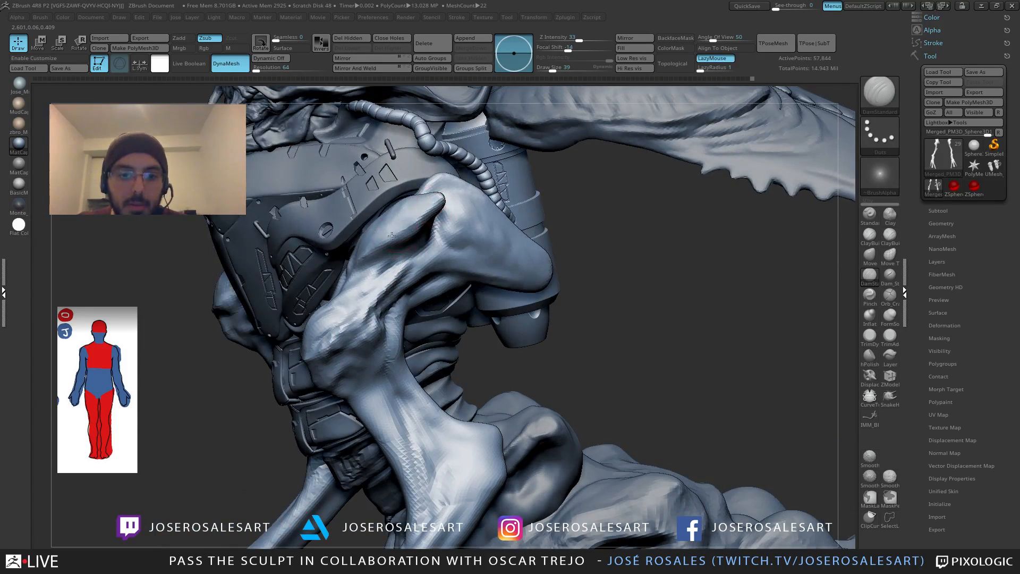
mouse_move(400, 246)
right_down()
mouse_move(385, 242)
mouse_move(393, 230)
mouse_move(453, 234)
mouse_move(410, 266)
mouse_move(435, 256)
mouse_move(396, 258)
mouse_move(371, 292)
right_up()
mouse_move(351, 255)
right_down()
mouse_move(361, 236)
mouse_move(391, 299)
right_up()
mouse_move(562, 204)
right_down()
mouse_move(467, 237)
mouse_move(418, 223)
mouse_move(489, 286)
right_up()
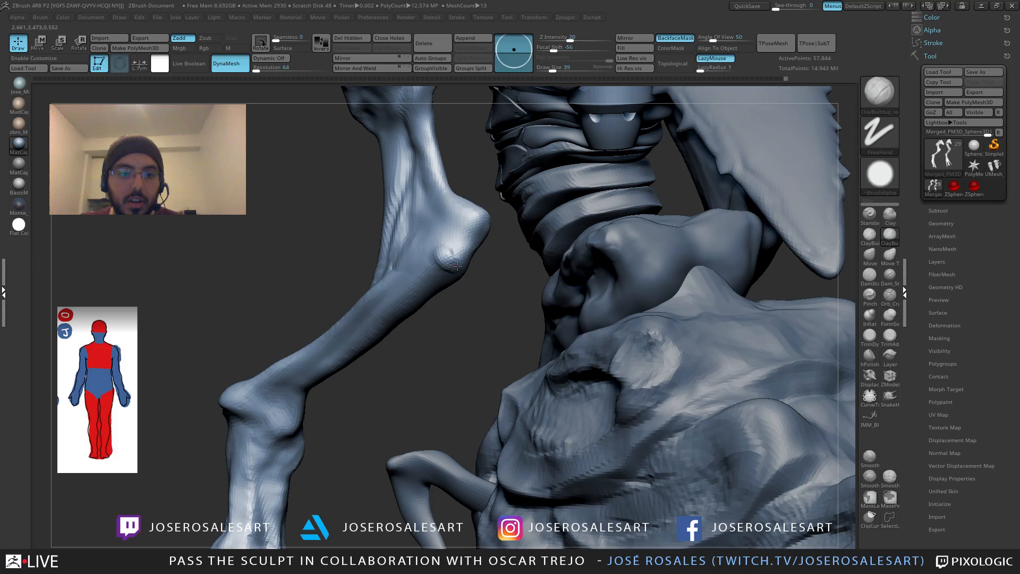
Step: Build up the muscle running from the elbow along the forearm segment with the ClayBuildup brush
mouse_move(457, 266)
right_down()
mouse_move(462, 244)
mouse_move(381, 301)
mouse_move(460, 230)
mouse_move(399, 276)
right_up()
drag(399, 273, 383, 308)
drag(385, 305, 409, 263)
mouse_move(409, 263)
right_down()
mouse_move(387, 278)
mouse_move(400, 283)
right_up()
drag(377, 298, 475, 216)
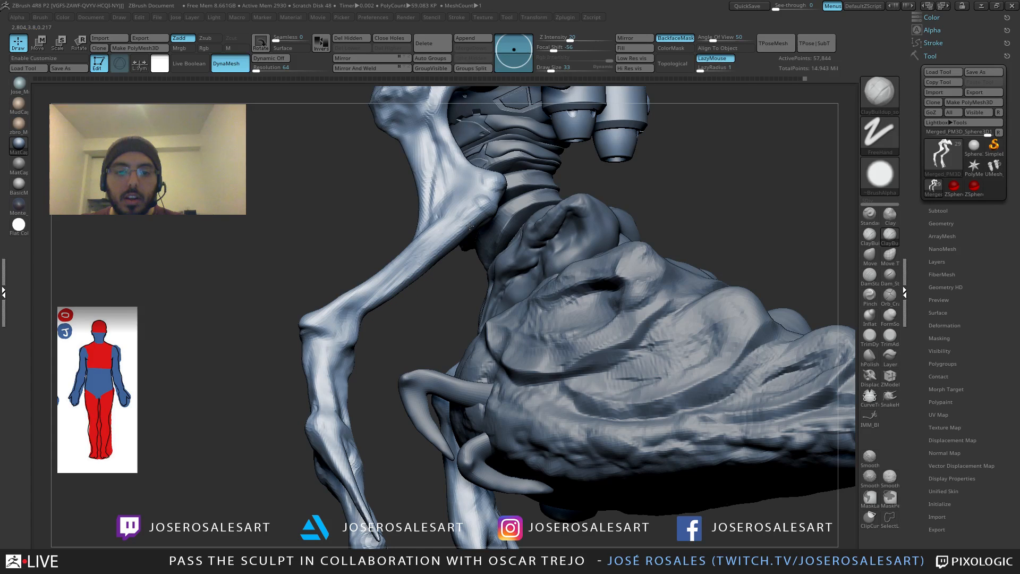
mouse_move(469, 226)
right_down()
mouse_move(415, 253)
mouse_move(421, 295)
right_up()
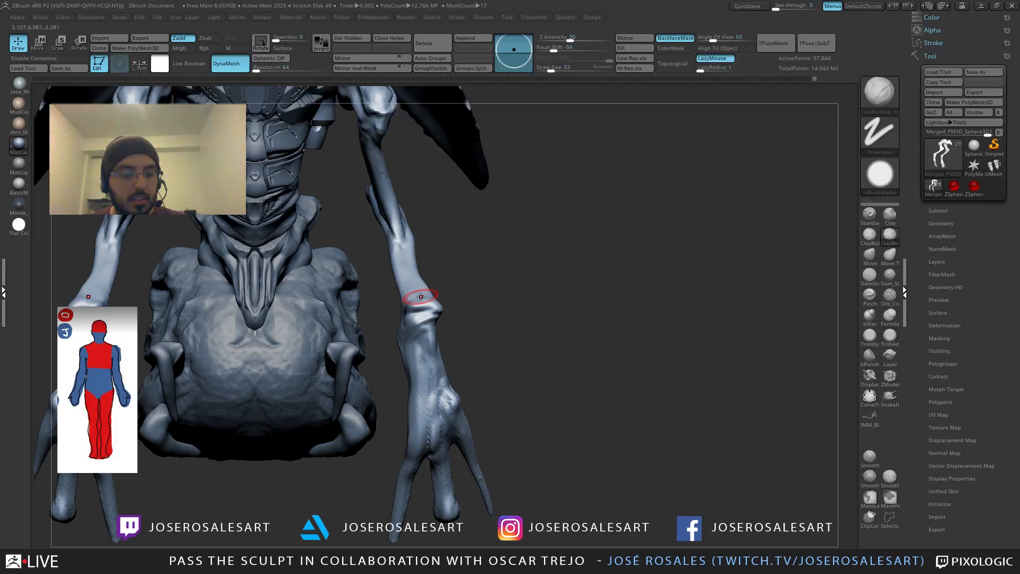
Step: Adjust the forearm's front outline with the Move brush and add clay volume around the elbow
key(b)
key(m)
key(v)
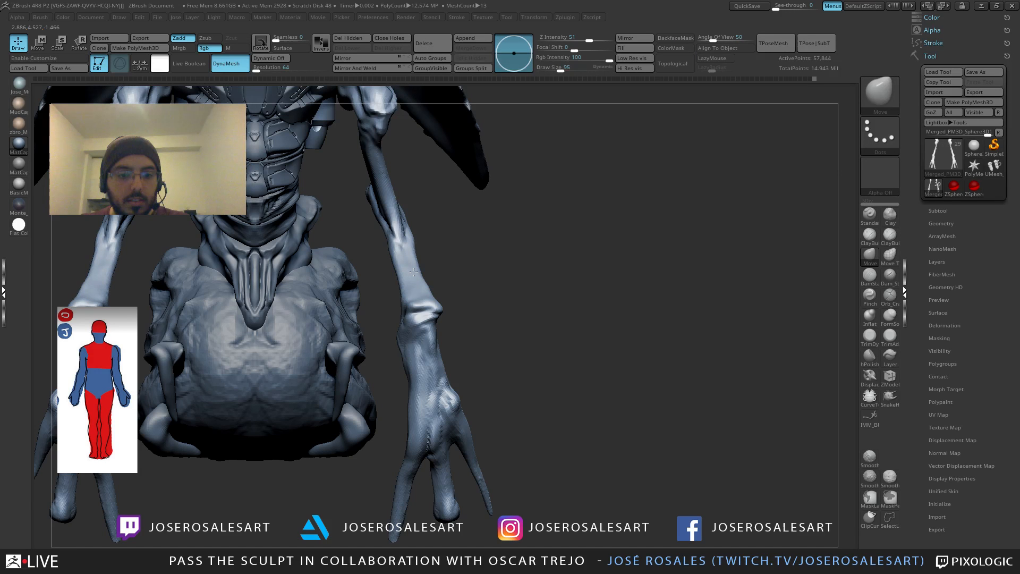
mouse_move(413, 272)
right_down()
mouse_move(387, 228)
mouse_move(404, 255)
mouse_move(465, 277)
mouse_move(424, 277)
mouse_move(515, 275)
mouse_move(468, 287)
mouse_move(489, 296)
mouse_move(420, 266)
mouse_move(459, 215)
right_up()
key(b)
key(c)
key(b)
mouse_move(433, 200)
mouse_down()
mouse_move(467, 229)
mouse_move(459, 226)
mouse_up()
drag(420, 171, 458, 223)
Step: Build up the muscle mass on the outer side of the elbow with a smaller brush
mouse_move(523, 249)
right_down()
mouse_move(484, 202)
mouse_move(429, 191)
right_up()
key(bracketleft)
drag(505, 183, 501, 222)
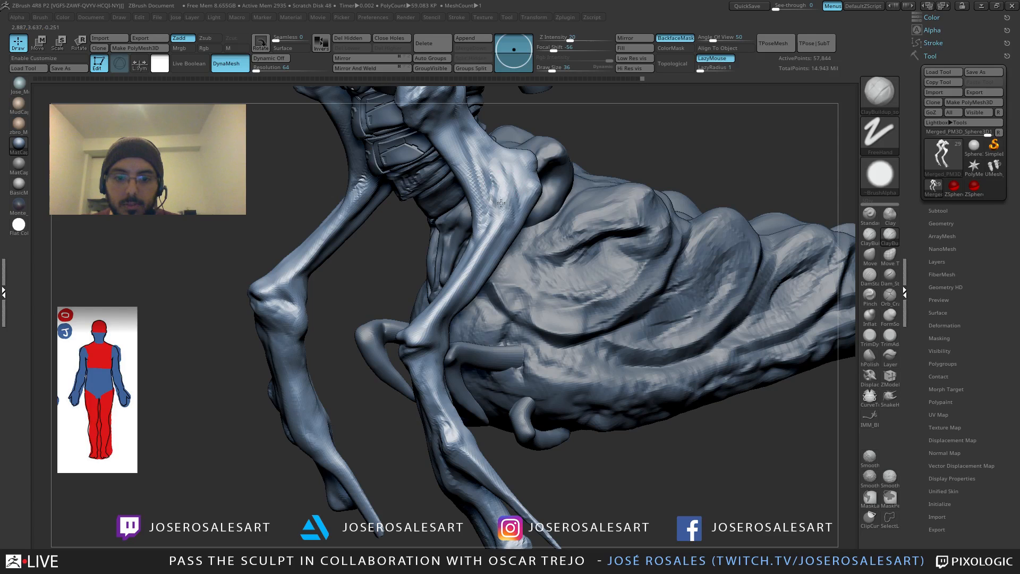
mouse_move(490, 199)
alt+right_down()
mouse_move(460, 201)
mouse_move(507, 207)
alt+right_up()
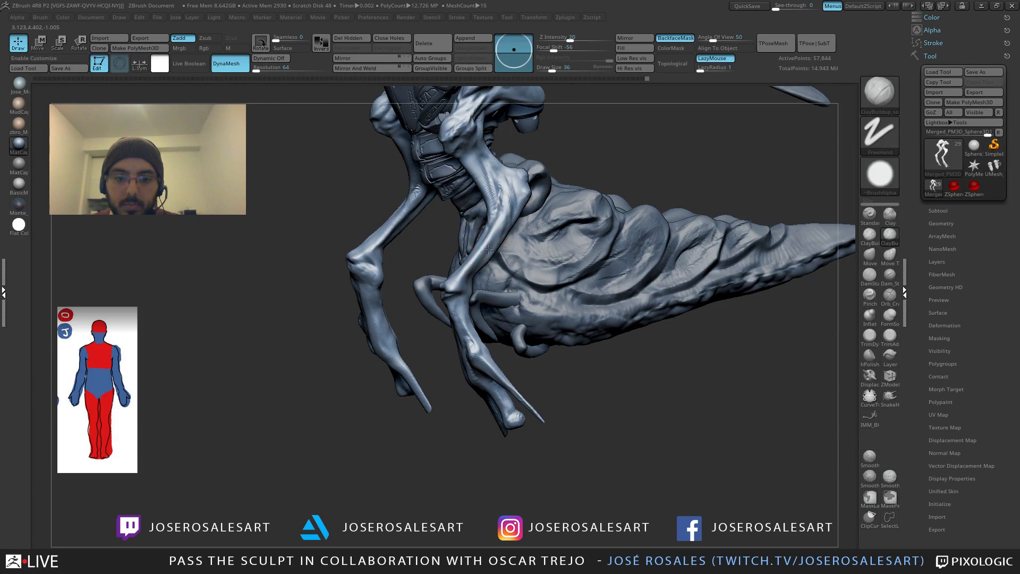
Step: Examine the whole creature's silhouette and arm proportions from several sides
mouse_move(487, 248)
right_down()
mouse_move(485, 204)
mouse_move(519, 161)
mouse_move(568, 242)
mouse_move(523, 228)
mouse_move(571, 218)
right_up()
ctrl+right_drag(494, 213, 467, 250)
drag(412, 410, 414, 480)
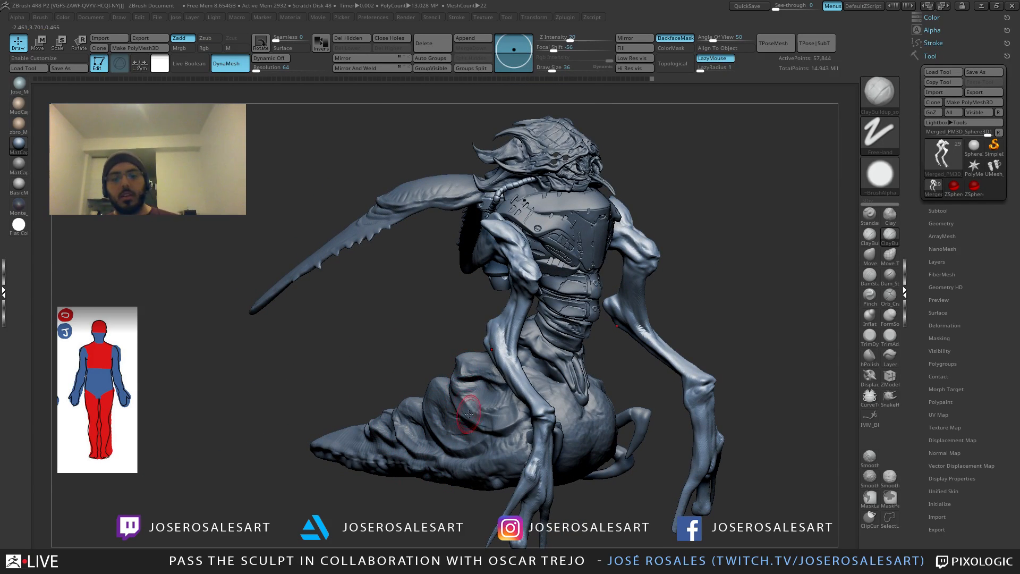
mouse_move(660, 323)
mouse_down()
mouse_move(680, 329)
mouse_move(467, 326)
mouse_move(535, 336)
mouse_move(519, 288)
mouse_up()
alt+click(355, 428)
mouse_move(470, 470)
mouse_down()
mouse_move(388, 346)
mouse_move(516, 353)
mouse_move(444, 373)
mouse_move(468, 341)
mouse_move(385, 385)
mouse_up()
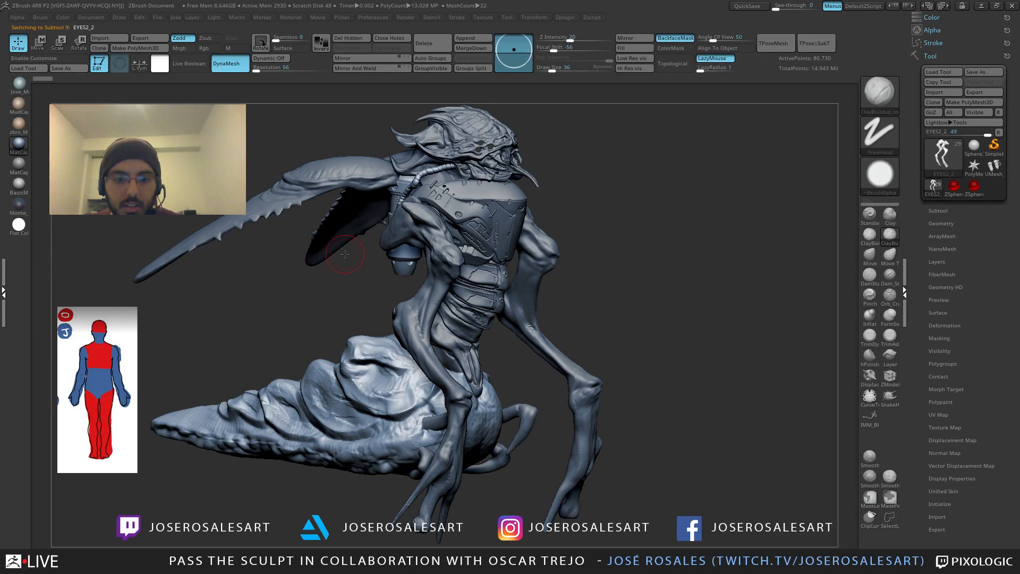
mouse_move(548, 359)
mouse_down()
mouse_move(518, 392)
mouse_move(505, 381)
mouse_move(536, 385)
mouse_move(537, 406)
mouse_move(522, 403)
mouse_up()
key(space)
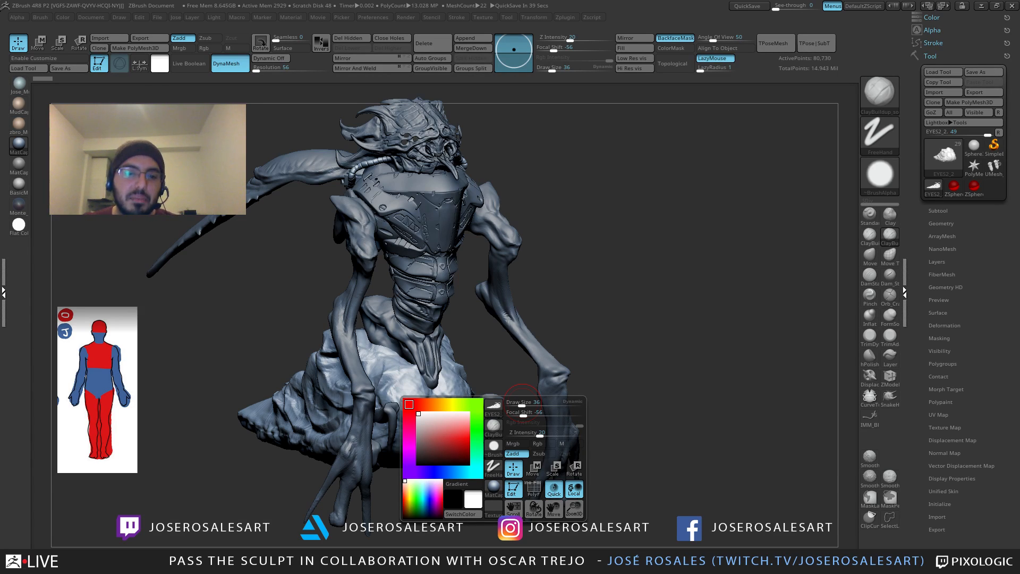
drag(330, 285, 172, 278)
mouse_move(413, 254)
right_down()
mouse_move(468, 239)
mouse_move(484, 217)
mouse_move(512, 284)
mouse_move(502, 250)
mouse_move(482, 274)
right_up()
Step: Make the arms the active subtool and reshape the upper arm below the shoulder joint with the Move Topological brush
key(b)
key(m)
key(v)
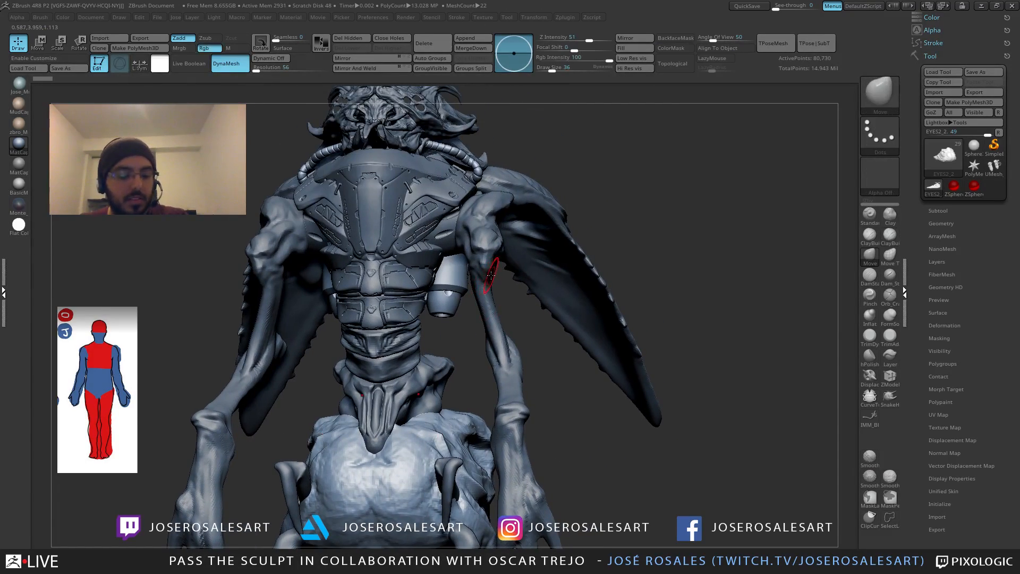
alt+click(481, 295)
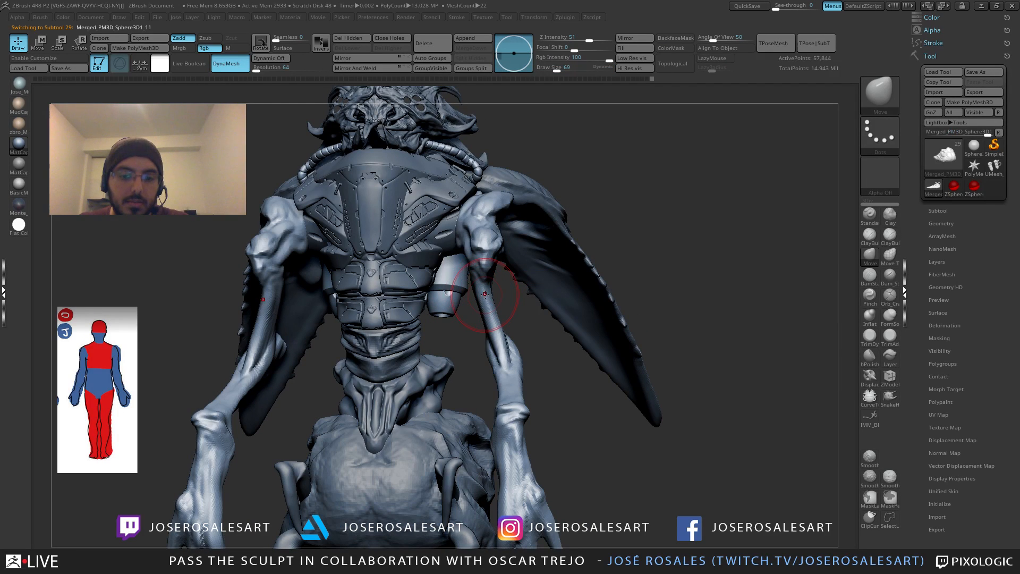
key(b)
key(m)
key(t)
drag(487, 296, 503, 320)
mouse_move(516, 298)
ctrl+right_down()
mouse_move(511, 265)
mouse_move(496, 337)
ctrl+right_up()
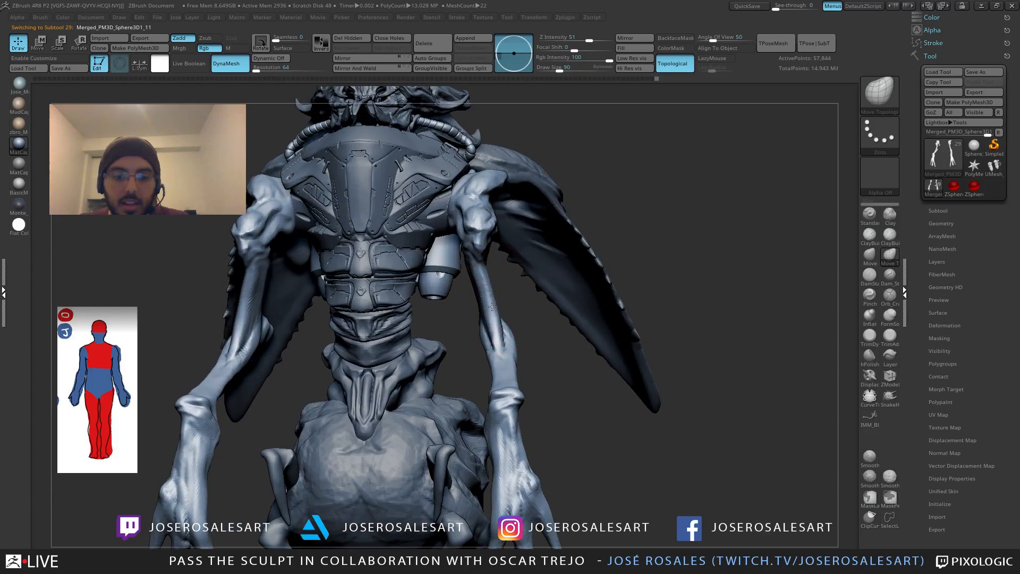
key(s)
drag(503, 301, 499, 302)
right_drag(499, 301, 401, 314)
drag(485, 299, 479, 300)
key(1)
Step: Build up the long muscle strands down the front of the upper arm with the ClayBuildup brush
right_drag(486, 296, 559, 293)
right_drag(458, 271, 452, 275)
drag(467, 281, 475, 261)
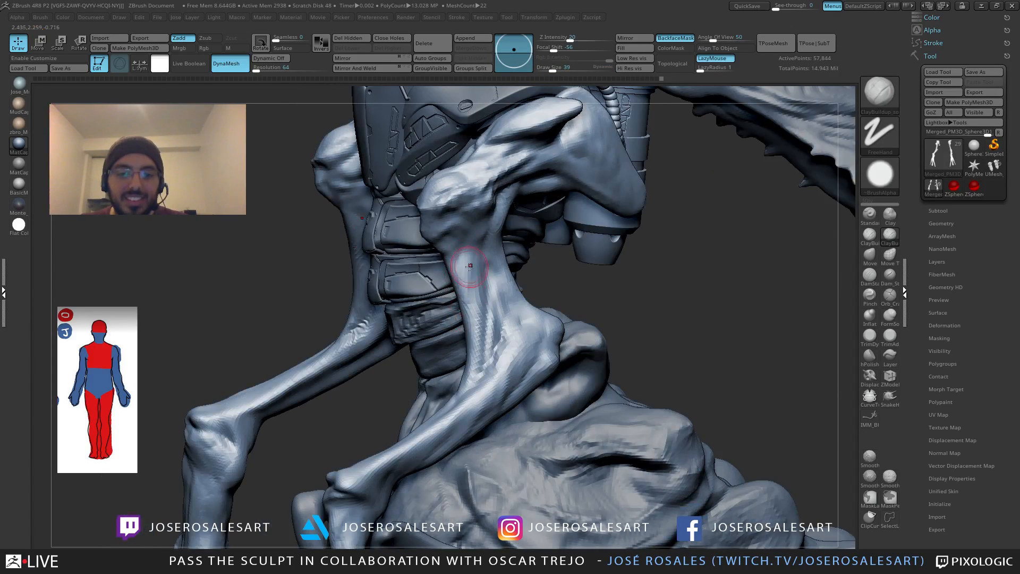
mouse_move(499, 271)
right_down()
mouse_move(478, 286)
mouse_move(516, 290)
right_up()
drag(489, 314, 496, 267)
mouse_move(494, 266)
ctrl+right_down()
mouse_move(466, 262)
mouse_move(507, 272)
mouse_move(543, 263)
mouse_move(551, 241)
mouse_move(555, 252)
mouse_move(533, 215)
mouse_move(557, 313)
ctrl+right_up()
Step: Carve sharper muscle separations into the shoulder segment with the DamStandard brush
key(b)
key(d)
key(s)
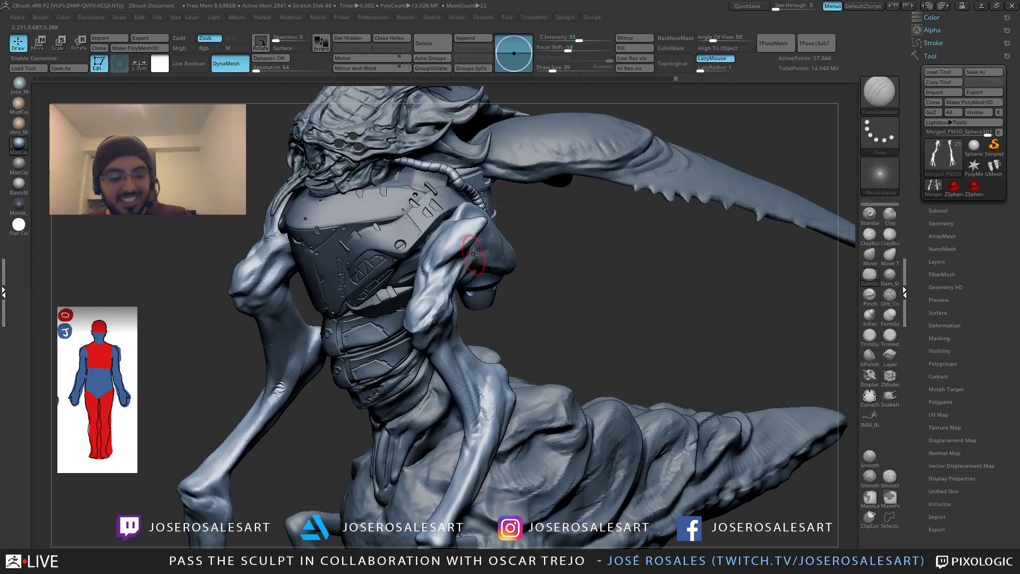
mouse_move(473, 254)
ctrl+right_down()
mouse_move(472, 218)
mouse_move(523, 232)
ctrl+right_up()
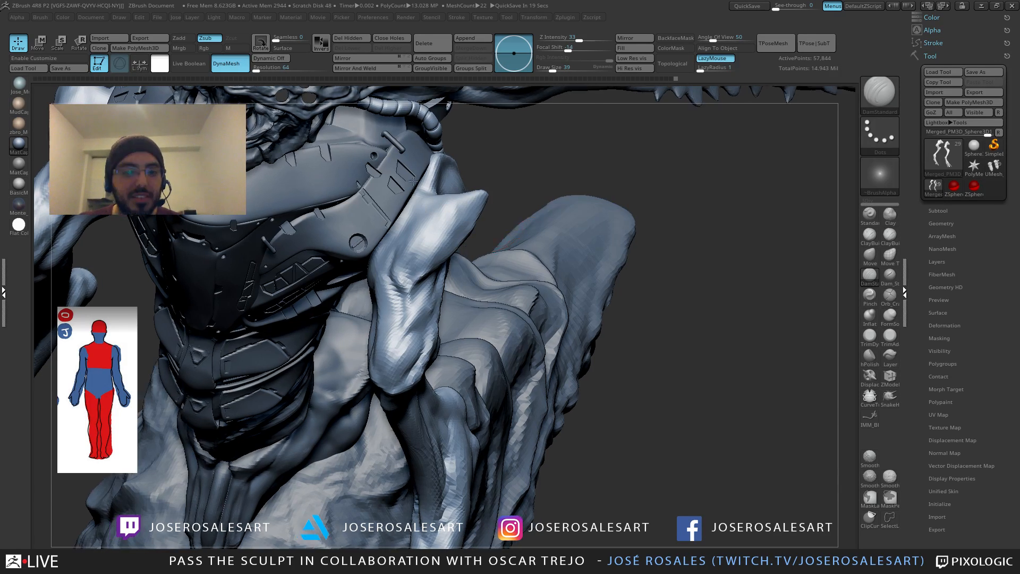
mouse_move(502, 204)
mouse_down()
mouse_move(526, 175)
mouse_move(462, 188)
mouse_move(533, 201)
mouse_move(469, 219)
mouse_move(487, 225)
mouse_move(558, 217)
mouse_move(550, 222)
mouse_move(560, 225)
mouse_move(639, 189)
mouse_move(533, 258)
mouse_move(558, 265)
mouse_move(538, 259)
mouse_move(548, 260)
mouse_up()
Step: Pull a row of pointed spikes out of the top of the shoulder with the SnakeHook brush
key(1)
key(2)
key(s)
key(s)
key(s)
key(b)
key(s)
key(h)
mouse_move(543, 259)
shift+mouse_down()
mouse_move(552, 261)
mouse_move(555, 243)
mouse_move(576, 267)
mouse_move(526, 269)
mouse_move(590, 228)
mouse_move(564, 302)
mouse_move(744, 308)
mouse_move(792, 292)
mouse_move(792, 321)
shift+mouse_up()
key(s)
alt+right_drag(788, 303, 500, 209)
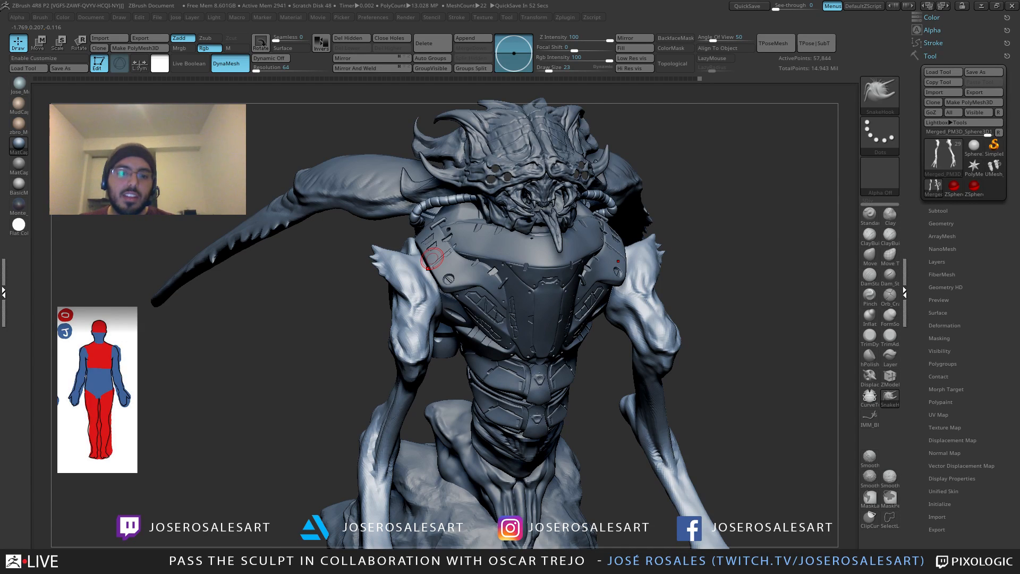
Step: Add volume to the lower bulge of the shoulder segment with the Standard brush
mouse_move(223, 292)
mouse_down()
mouse_move(282, 304)
mouse_move(298, 334)
mouse_move(276, 345)
mouse_up()
key(b)
key(c)
key(l)
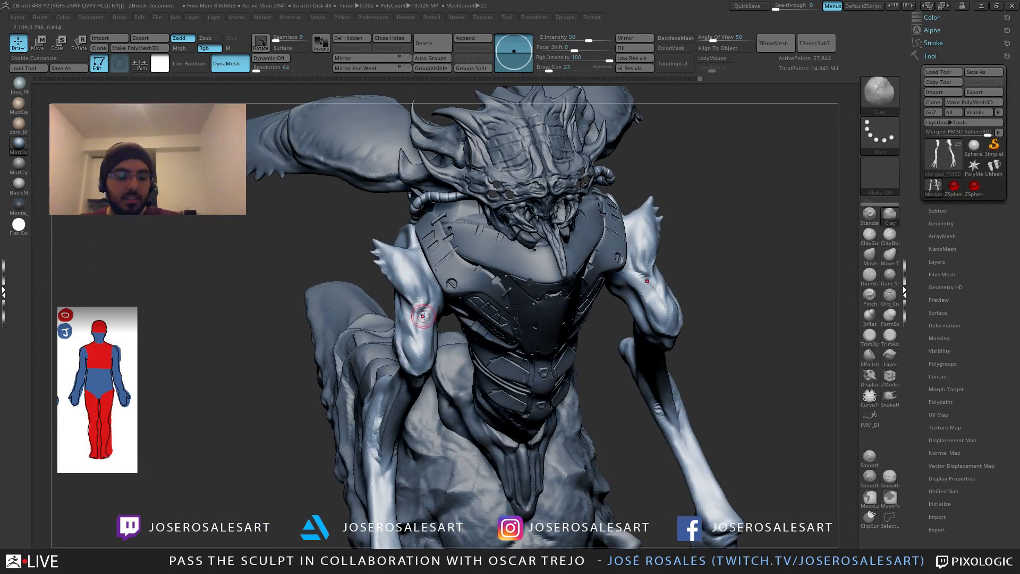
key(s)
click(440, 316)
mouse_move(372, 279)
alt+mouse_down()
mouse_move(378, 308)
mouse_move(308, 327)
alt+mouse_up()
key(b)
key(s)
key(t)
drag(405, 319, 416, 346)
Step: Build up the muscle forms at the lower end of the shoulder segment with the ClayBuildup brush
key(b)
key(c)
key(b)
key(s)
click(415, 355)
mouse_move(353, 308)
mouse_down()
mouse_move(359, 340)
mouse_move(424, 312)
mouse_move(412, 329)
mouse_up()
alt+drag(339, 287, 351, 220)
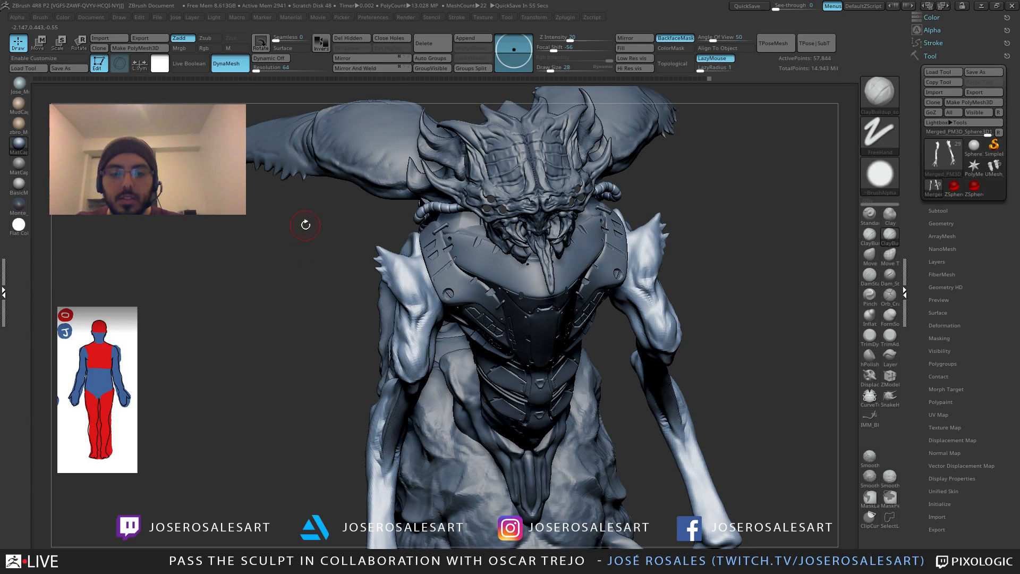
Step: Add volume to the back of the elbow and the upper part of the forearm segment
mouse_move(333, 344)
mouse_down()
mouse_move(308, 327)
mouse_move(305, 284)
mouse_up()
right_drag(306, 284, 299, 203)
key(bracketright)
ctrl+right_drag(300, 279, 282, 289)
drag(283, 289, 289, 293)
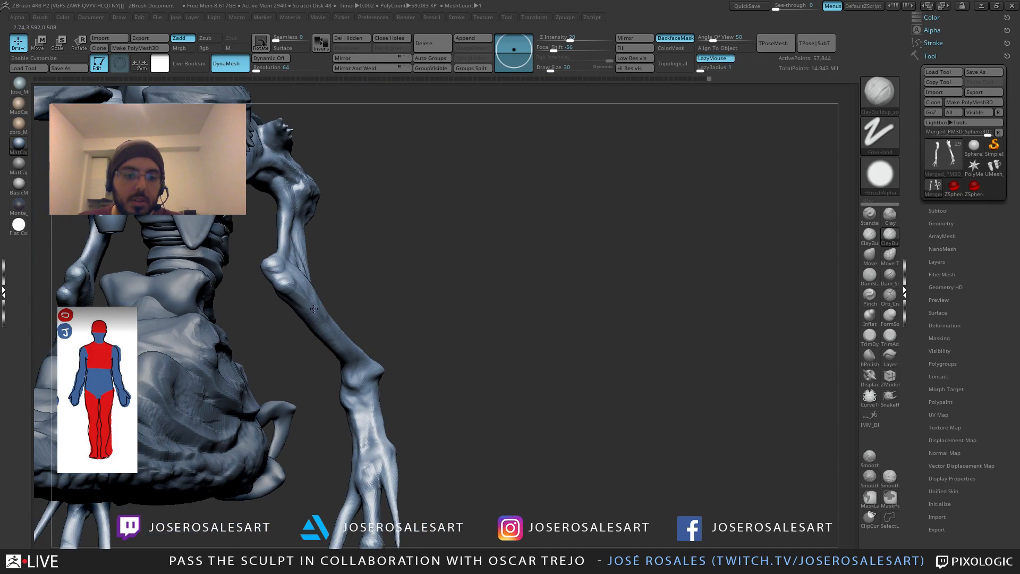
right_drag(314, 309, 300, 291)
mouse_move(350, 334)
right_down()
mouse_move(277, 289)
mouse_move(289, 287)
mouse_move(273, 281)
mouse_move(296, 282)
mouse_move(311, 246)
right_up()
Step: Carve grooves along the upper arm's muscle strands and below the shoulder joint with the DamStandard brush
key(b)
key(d)
key(s)
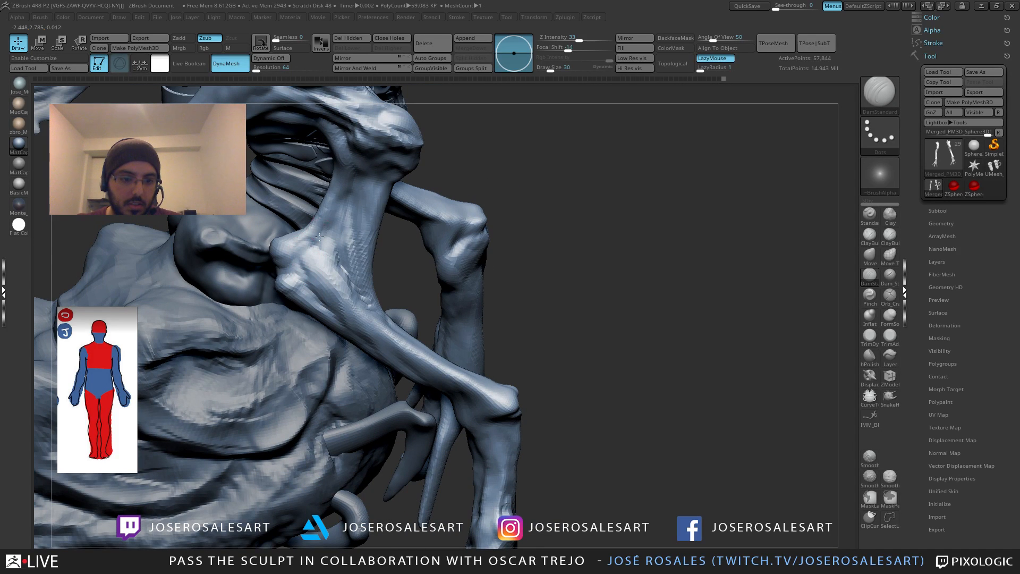
mouse_move(344, 194)
right_down()
mouse_move(334, 156)
mouse_move(344, 205)
mouse_move(354, 181)
right_up()
drag(356, 173, 352, 194)
right_drag(392, 181, 362, 168)
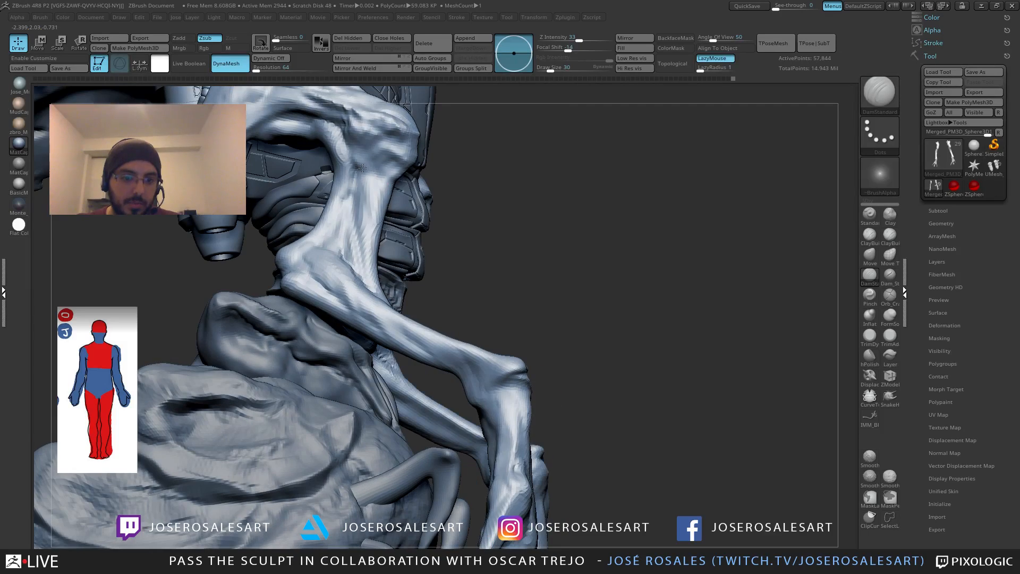
mouse_move(365, 246)
right_down()
mouse_move(351, 210)
mouse_move(337, 227)
mouse_move(386, 169)
mouse_move(369, 151)
mouse_move(479, 115)
mouse_move(563, 182)
mouse_move(440, 176)
mouse_move(425, 212)
mouse_move(345, 222)
mouse_move(365, 232)
right_up()
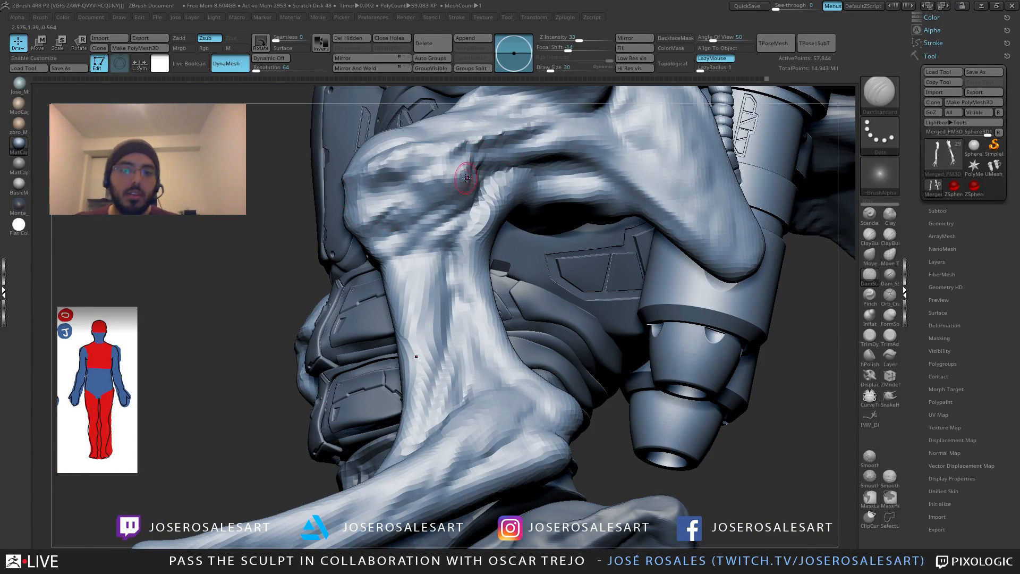
Step: Fill out the upper arm's muscle strands down to the elbow hollow with the ClayBuildup brush
mouse_move(465, 178)
right_down()
mouse_move(436, 190)
mouse_move(466, 171)
mouse_move(455, 210)
mouse_move(510, 218)
mouse_move(442, 219)
right_up()
key(b)
key(c)
key(b)
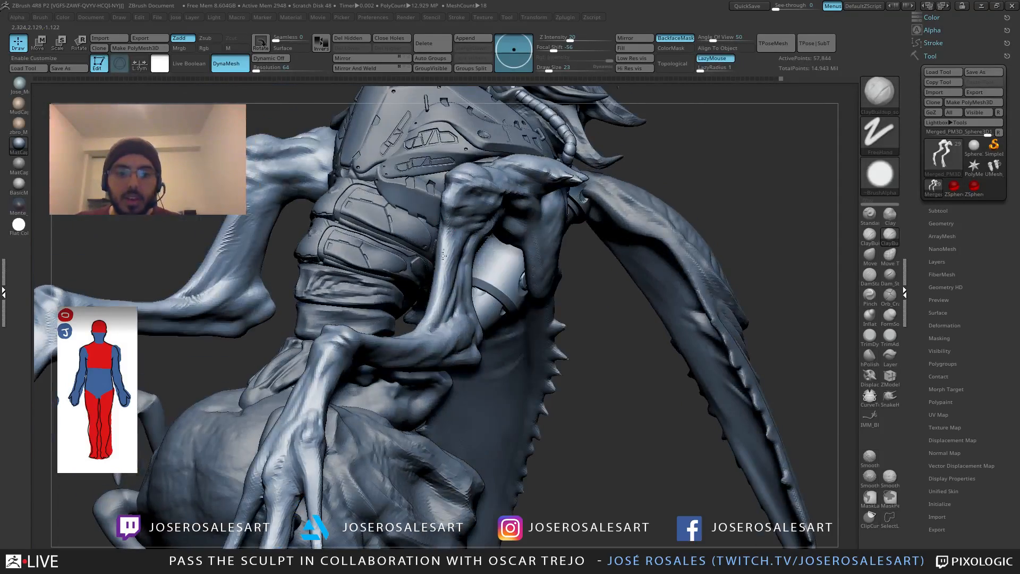
right_drag(443, 256, 414, 207)
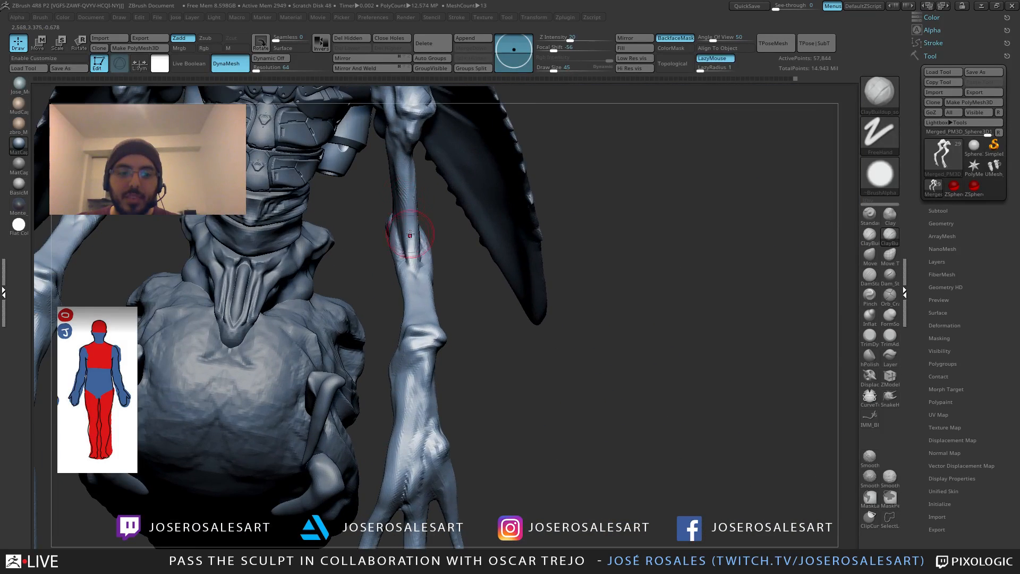
right_drag(420, 251, 406, 197)
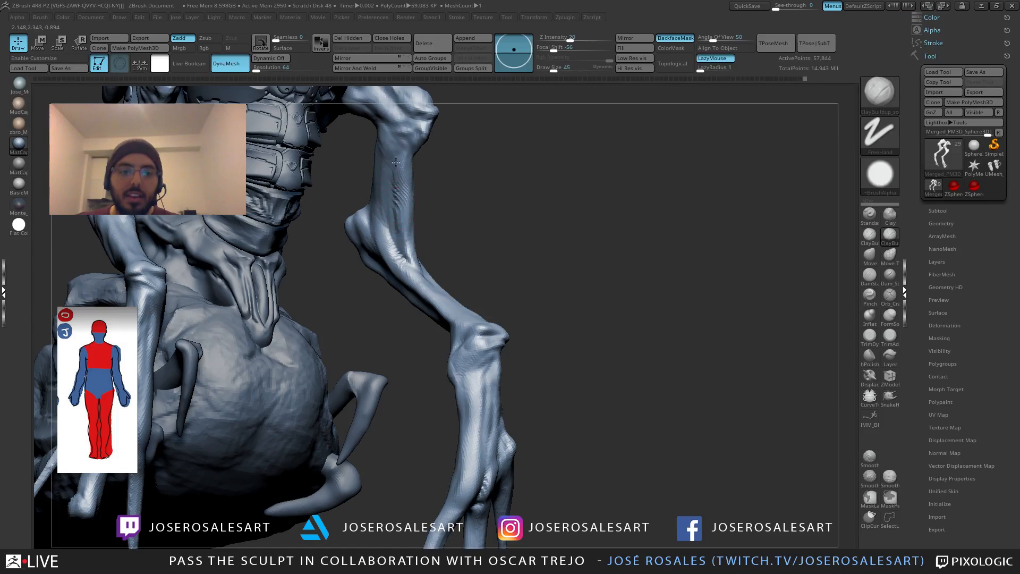
right_drag(396, 162, 420, 166)
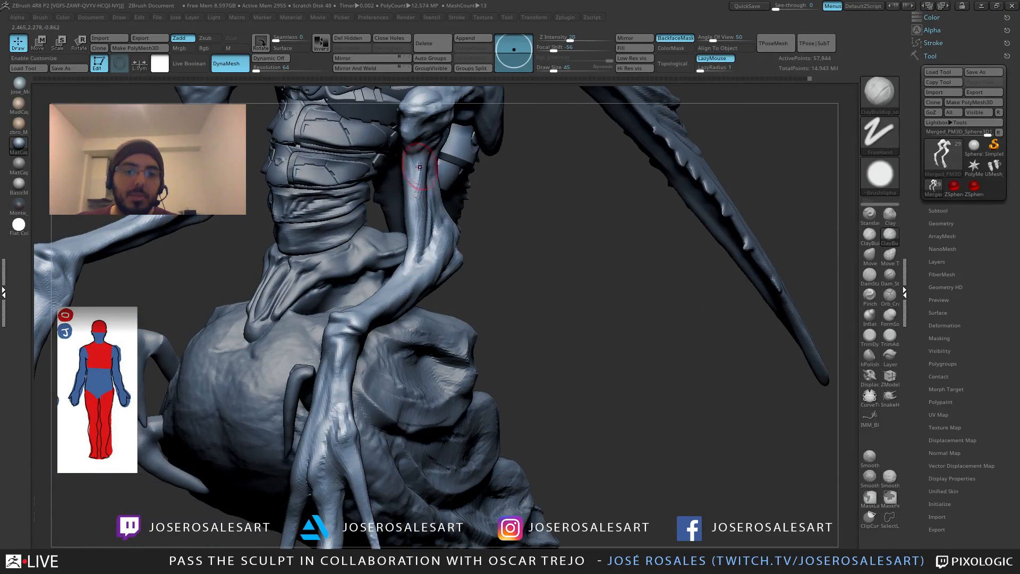
right_drag(398, 213, 597, 245)
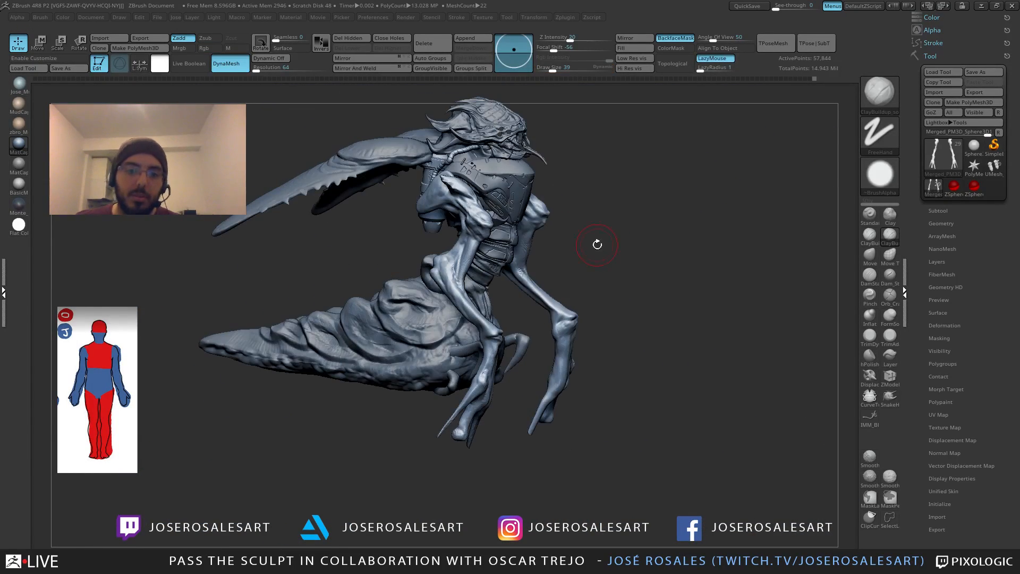
Step: Build up and smooth the wrist joint between the forearm and the hand segment with the ClayBuildup brush
right_drag(499, 260, 451, 281)
mouse_move(577, 340)
ctrl+right_down()
mouse_move(582, 394)
mouse_move(580, 324)
ctrl+right_up()
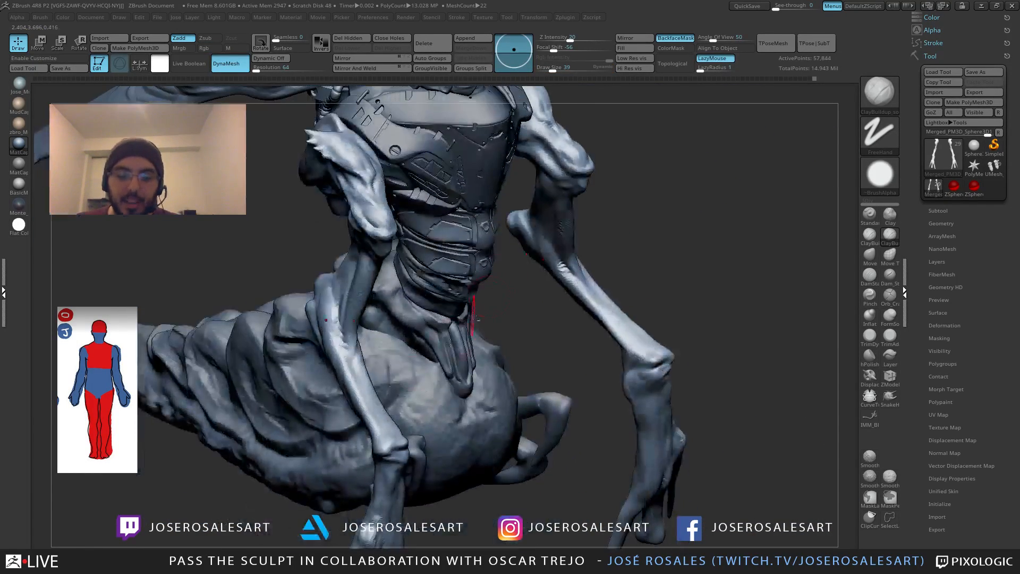
alt+right_drag(471, 312, 468, 223)
drag(427, 401, 425, 402)
mouse_move(424, 400)
right_down()
mouse_move(410, 397)
mouse_move(411, 417)
right_up()
mouse_move(340, 357)
right_down()
mouse_move(437, 349)
mouse_move(412, 343)
mouse_move(421, 348)
mouse_move(506, 282)
mouse_move(588, 357)
mouse_move(554, 280)
mouse_move(583, 273)
right_up()
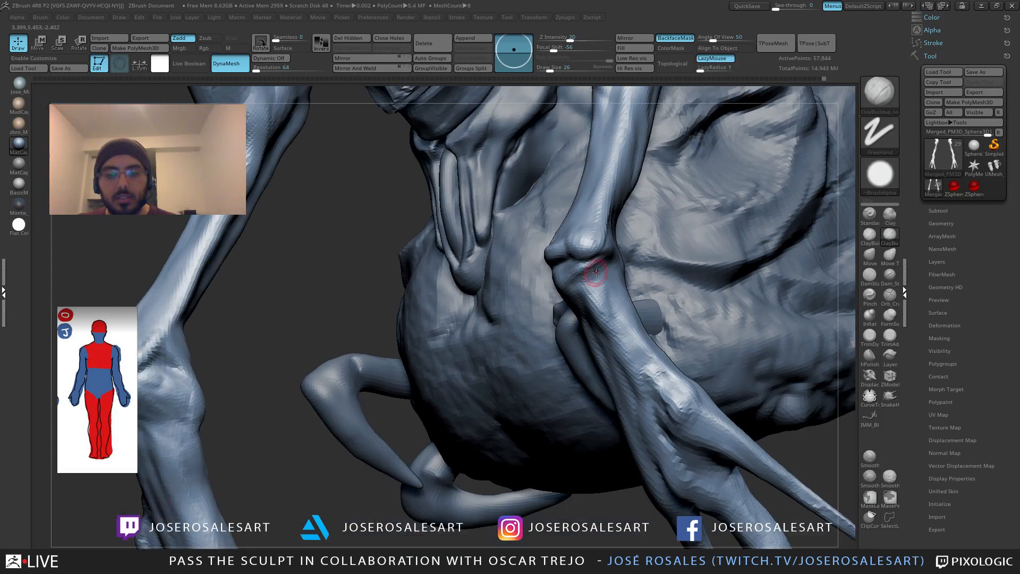
key(shift)
drag(588, 273, 608, 261)
right_drag(587, 267, 606, 271)
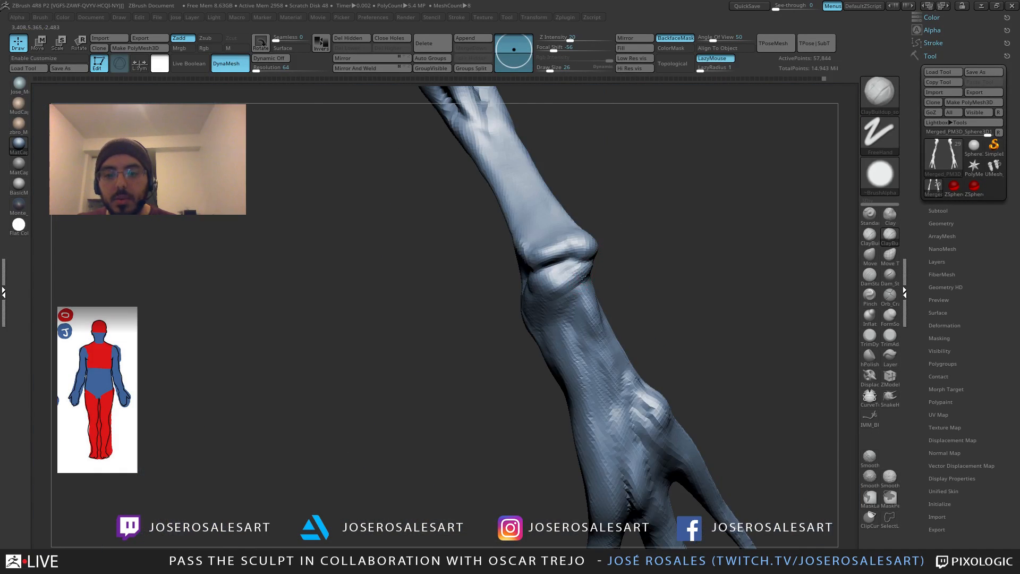
drag(568, 290, 592, 267)
Step: Carve the groove between the forearm muscles below the elbow hollow with the DamStandard brush
key(b)
key(d)
key(s)
mouse_move(590, 282)
right_down()
mouse_move(557, 283)
mouse_move(601, 272)
mouse_move(469, 257)
mouse_move(642, 258)
mouse_move(590, 258)
mouse_move(519, 202)
right_up()
key(f)
right_drag(688, 221, 434, 297)
alt+right_drag(396, 264, 402, 227)
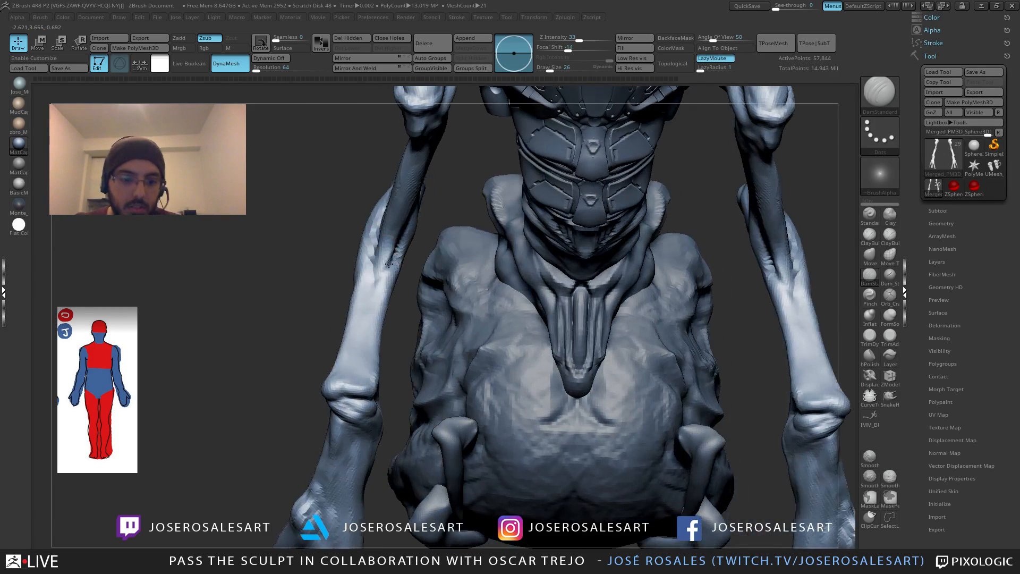
drag(401, 228, 374, 283)
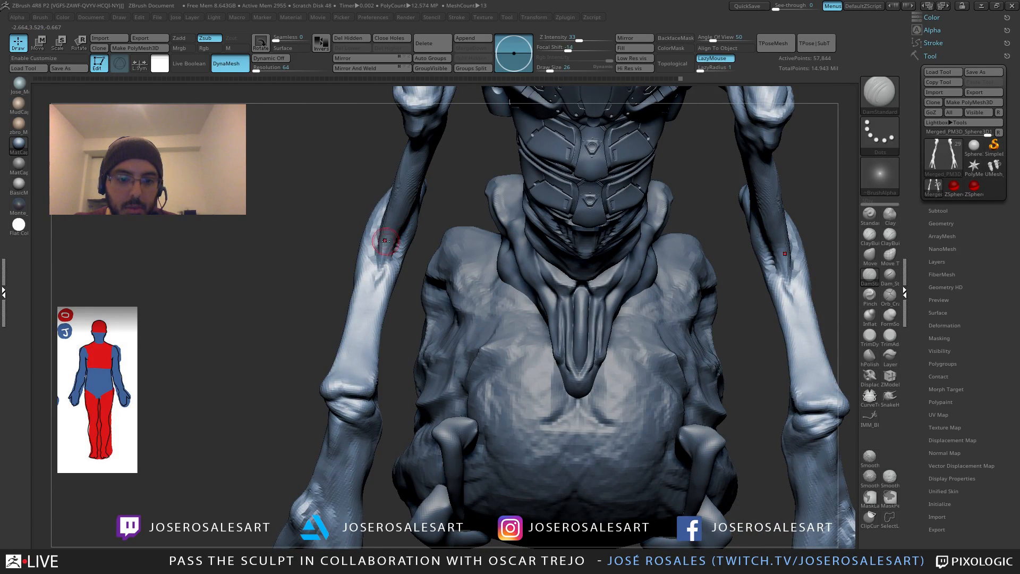
Step: Fill out the upper forearm muscle below the elbow with the ClayBuildup brush and remesh the arms with DynaMesh
mouse_move(375, 239)
right_down()
mouse_move(473, 229)
mouse_move(481, 236)
right_up()
key(2)
mouse_move(375, 253)
mouse_down()
mouse_move(373, 226)
mouse_move(368, 282)
mouse_up()
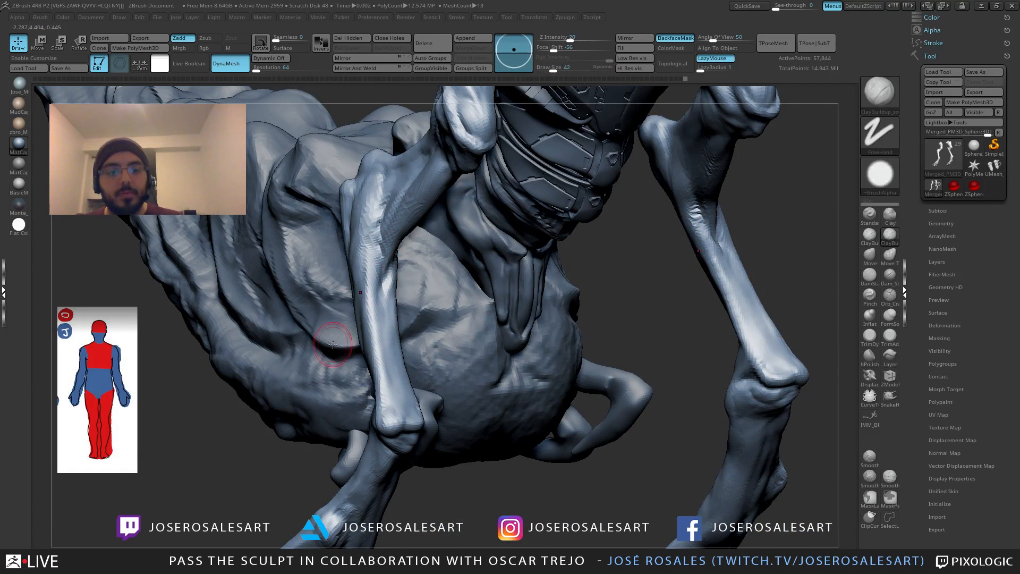
ctrl+drag(219, 392, 189, 442)
Step: Add volume along the back of the hand segment with the ClayBuildup brush
alt+right_drag(355, 342, 293, 263)
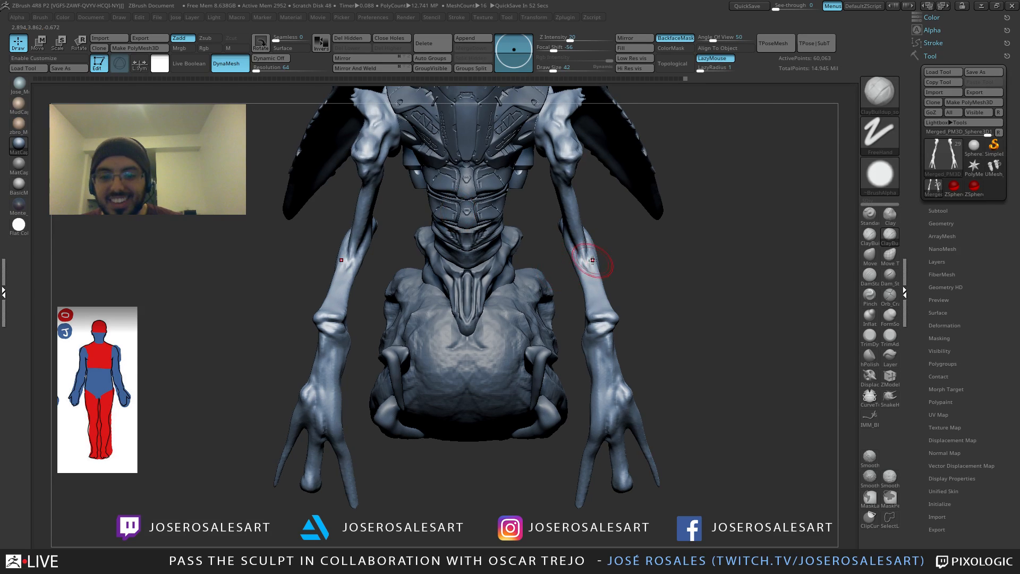
mouse_move(596, 262)
right_down()
mouse_move(544, 261)
mouse_move(576, 261)
right_up()
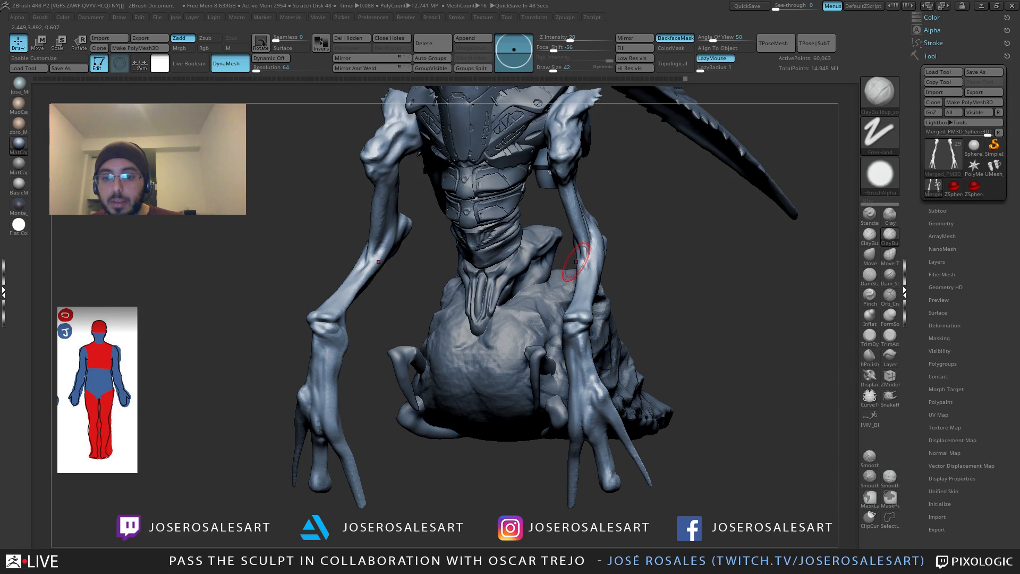
mouse_move(575, 262)
right_down()
mouse_move(598, 268)
mouse_move(593, 232)
mouse_move(437, 256)
mouse_move(458, 246)
mouse_move(433, 226)
mouse_move(536, 269)
mouse_move(490, 234)
right_up()
mouse_move(490, 222)
mouse_down()
mouse_move(478, 228)
mouse_move(493, 246)
mouse_up()
mouse_move(496, 236)
right_down()
mouse_move(505, 250)
mouse_move(524, 248)
mouse_move(472, 245)
mouse_move(510, 223)
mouse_move(567, 247)
mouse_move(519, 271)
mouse_move(608, 194)
mouse_move(563, 217)
right_up()
mouse_move(563, 216)
right_down()
mouse_move(623, 209)
mouse_move(595, 249)
mouse_move(535, 405)
mouse_move(481, 375)
mouse_move(492, 244)
mouse_move(493, 276)
mouse_move(523, 277)
mouse_move(464, 230)
mouse_move(489, 246)
mouse_move(464, 248)
mouse_move(497, 234)
mouse_move(502, 200)
right_up()
Step: Carve between the tendons on the back of the hand with the DamStandard brush and smooth the surface
key(b)
key(d)
key(s)
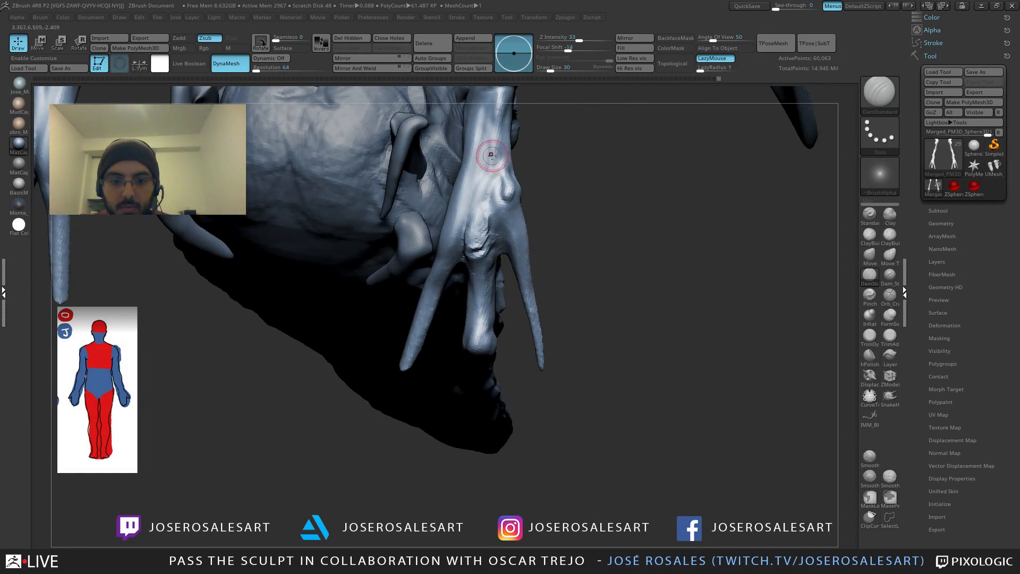
right_drag(491, 156, 490, 193)
mouse_move(489, 193)
shift+mouse_down()
mouse_move(484, 201)
mouse_move(505, 194)
shift+mouse_up()
Step: Build up the tendons running to the knuckles with the ClayBuildup brush and remesh the arms with DynaMesh
key(2)
mouse_move(495, 228)
right_down()
mouse_move(492, 248)
mouse_move(505, 241)
right_up()
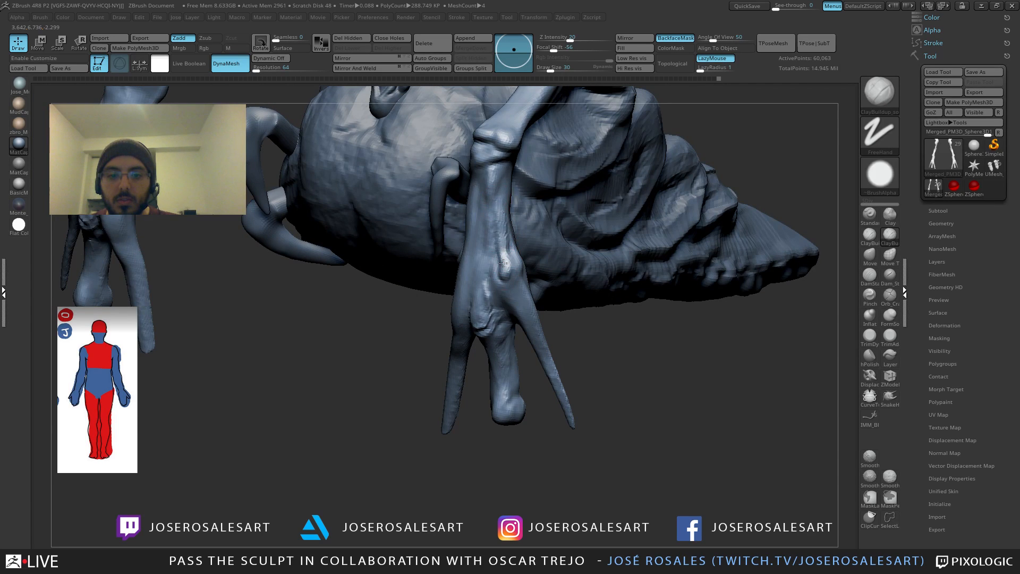
right_drag(502, 298, 494, 201)
mouse_move(489, 261)
right_down()
mouse_move(487, 187)
mouse_move(494, 257)
right_up()
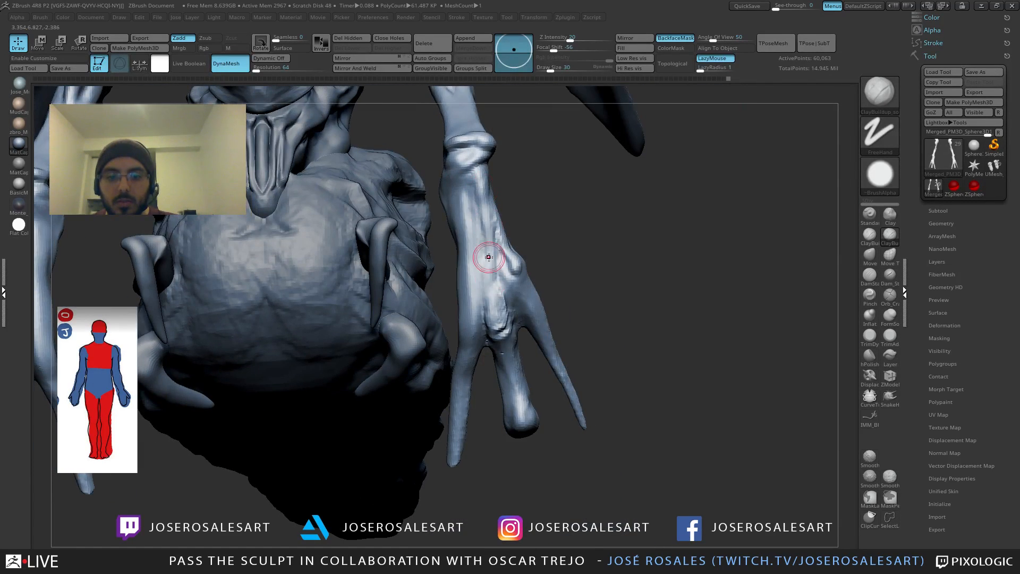
right_drag(471, 212, 508, 274)
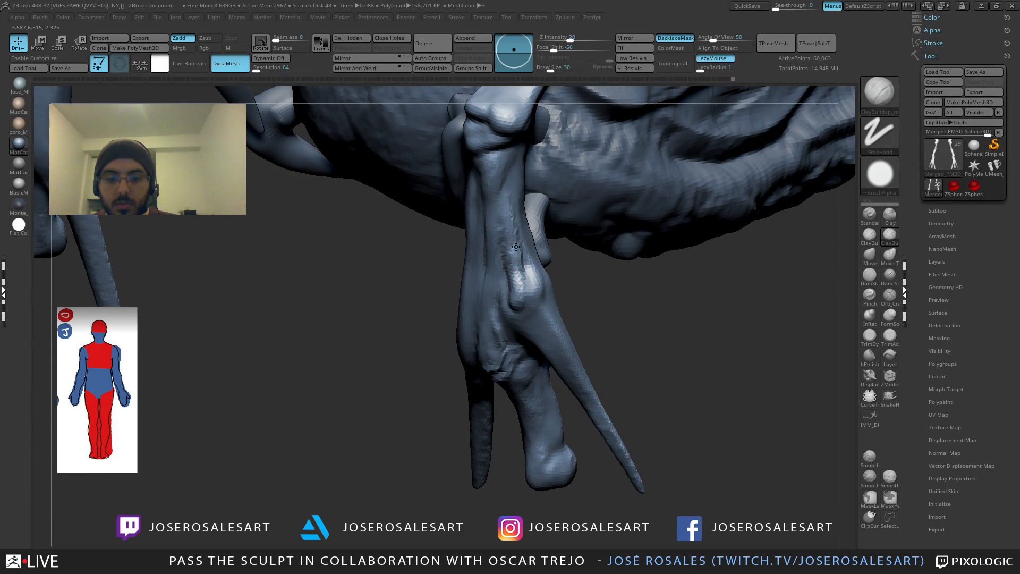
ctrl+right_drag(509, 314, 592, 271)
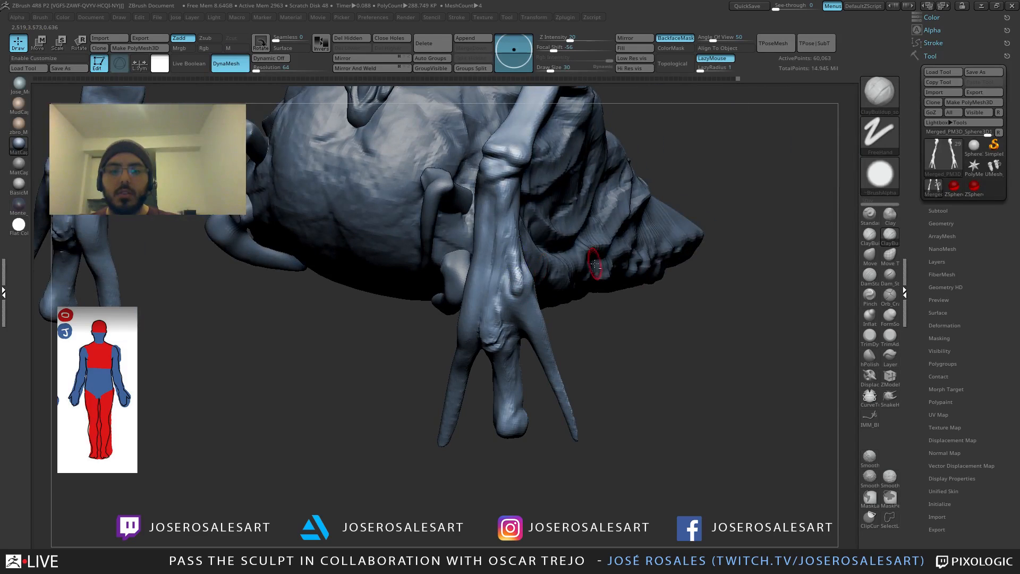
ctrl+right_drag(610, 314, 658, 266)
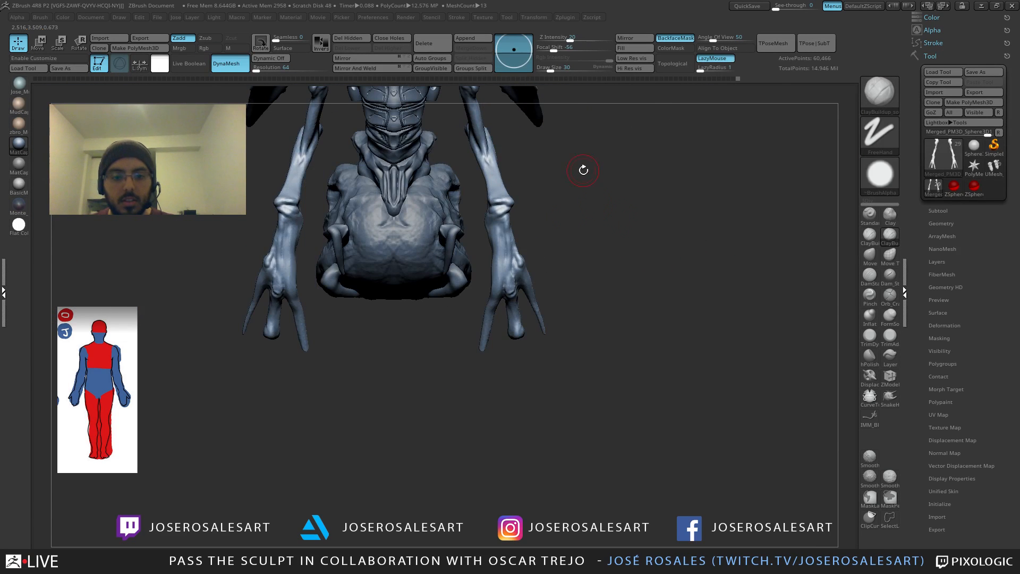
Step: Adjust the profile of the back of the hand near the knuckles with the Move brush
mouse_move(583, 169)
right_down()
mouse_move(560, 244)
mouse_move(573, 260)
mouse_move(555, 215)
right_up()
mouse_move(555, 215)
ctrl+right_down()
mouse_move(518, 265)
mouse_move(528, 221)
mouse_move(494, 246)
mouse_move(515, 258)
ctrl+right_up()
key(b)
key(m)
key(v)
key(s)
drag(516, 259, 513, 258)
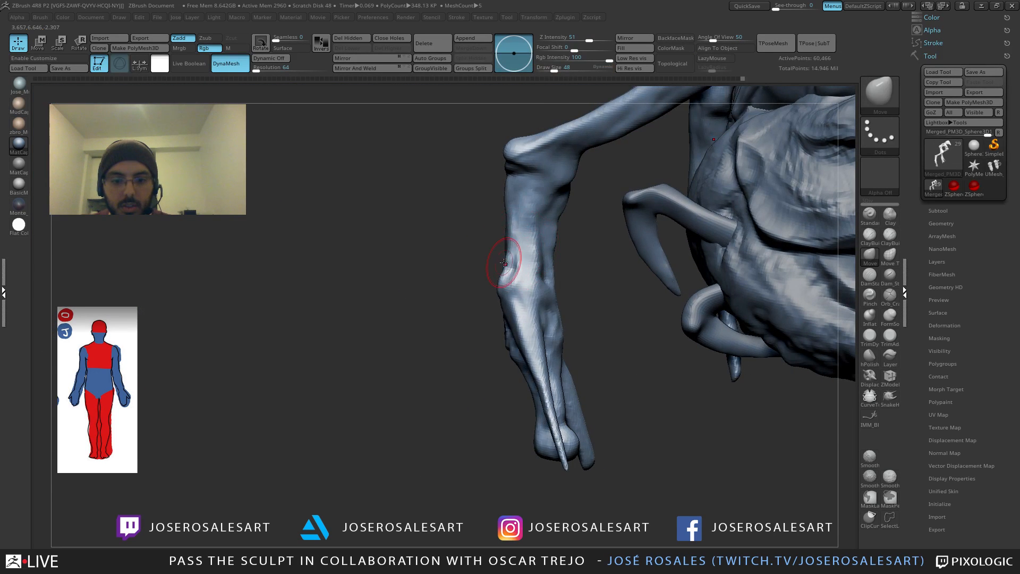
right_drag(505, 258, 470, 260)
Step: Build up and smooth the palm side of the hand above the finger bases with the ClayBuildup brush
key(b)
key(c)
key(b)
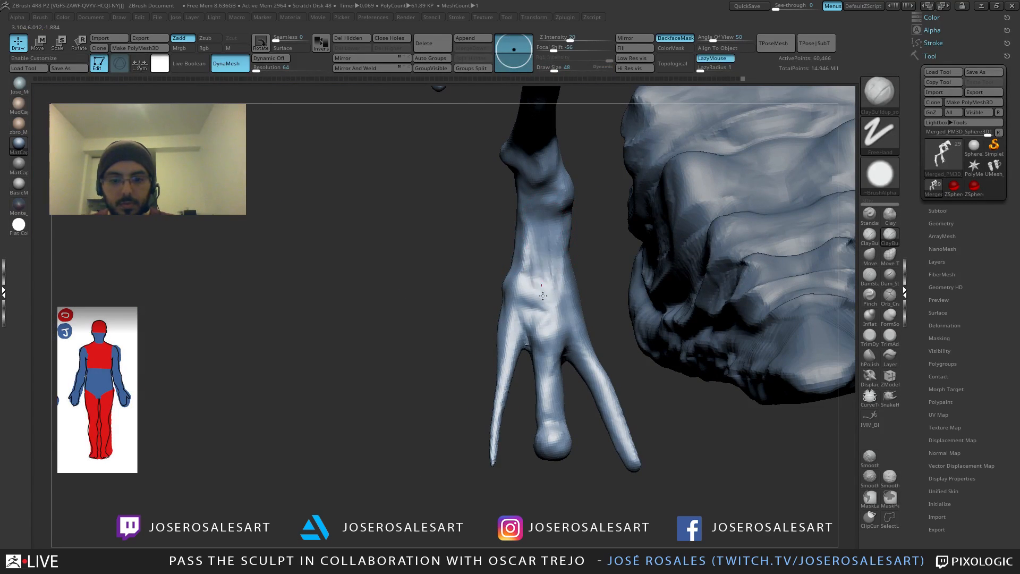
right_drag(556, 309, 539, 232)
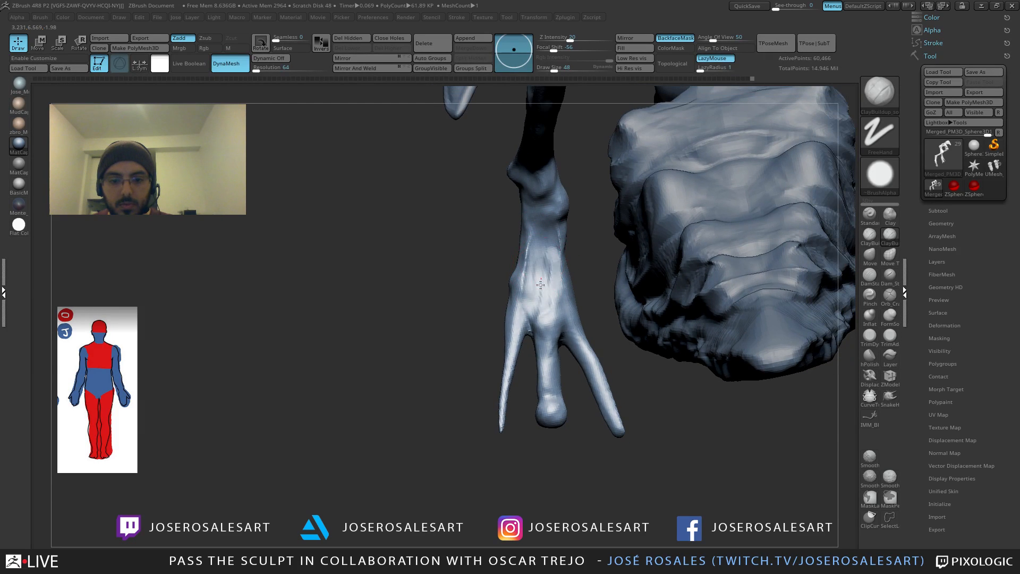
right_drag(549, 322, 545, 279)
shift+drag(533, 253, 534, 224)
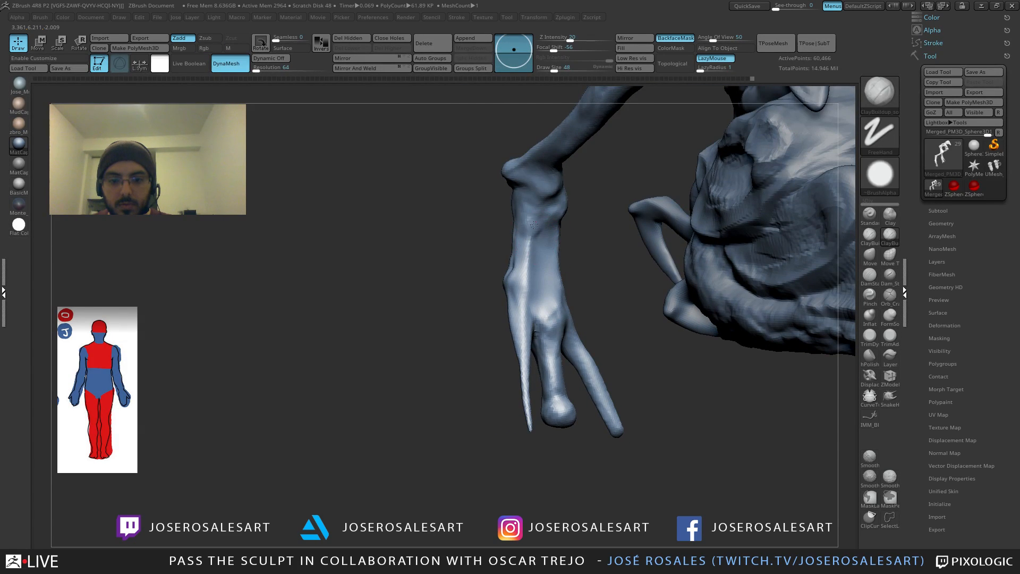
mouse_move(534, 256)
right_down()
mouse_move(546, 249)
mouse_move(553, 287)
mouse_move(558, 248)
right_up()
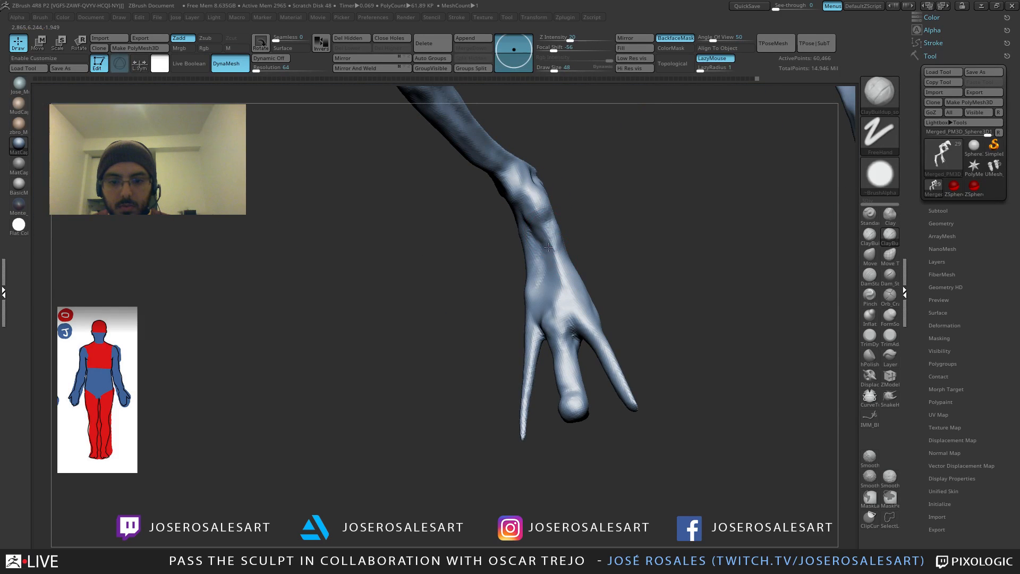
Step: Add volume to the side of the hand segment just below the wrist joint
mouse_move(525, 206)
right_down()
mouse_move(535, 212)
mouse_move(507, 236)
right_up()
mouse_move(524, 249)
mouse_down()
mouse_move(485, 228)
mouse_move(599, 232)
mouse_move(552, 270)
mouse_move(550, 297)
mouse_up()
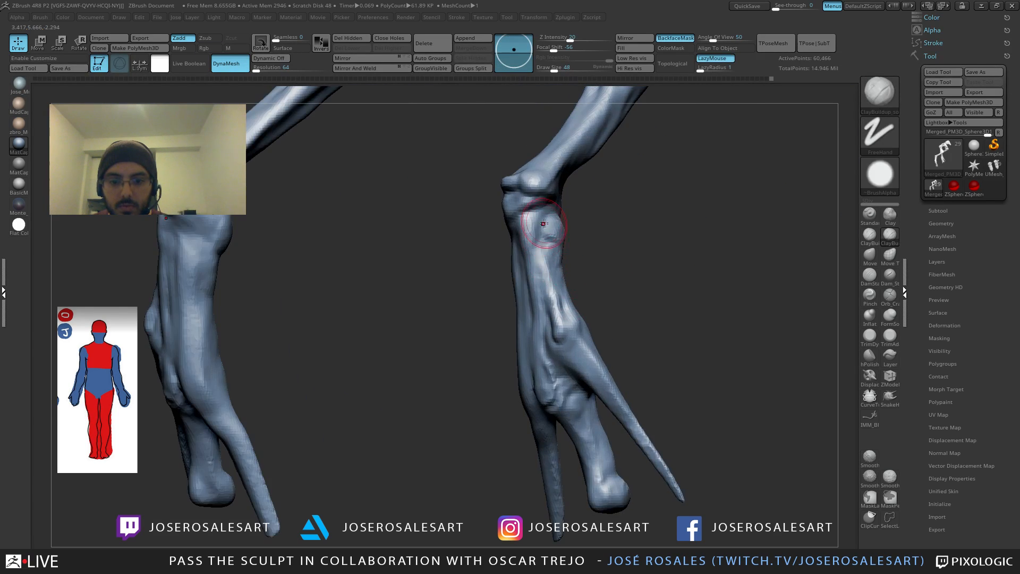
mouse_move(542, 230)
mouse_down()
mouse_move(548, 250)
mouse_move(554, 236)
mouse_up()
mouse_move(589, 255)
mouse_down()
mouse_move(558, 245)
mouse_move(626, 234)
mouse_move(603, 250)
mouse_move(710, 225)
mouse_move(656, 237)
mouse_move(656, 207)
mouse_move(660, 264)
mouse_move(642, 305)
mouse_move(576, 289)
mouse_move(595, 300)
mouse_up()
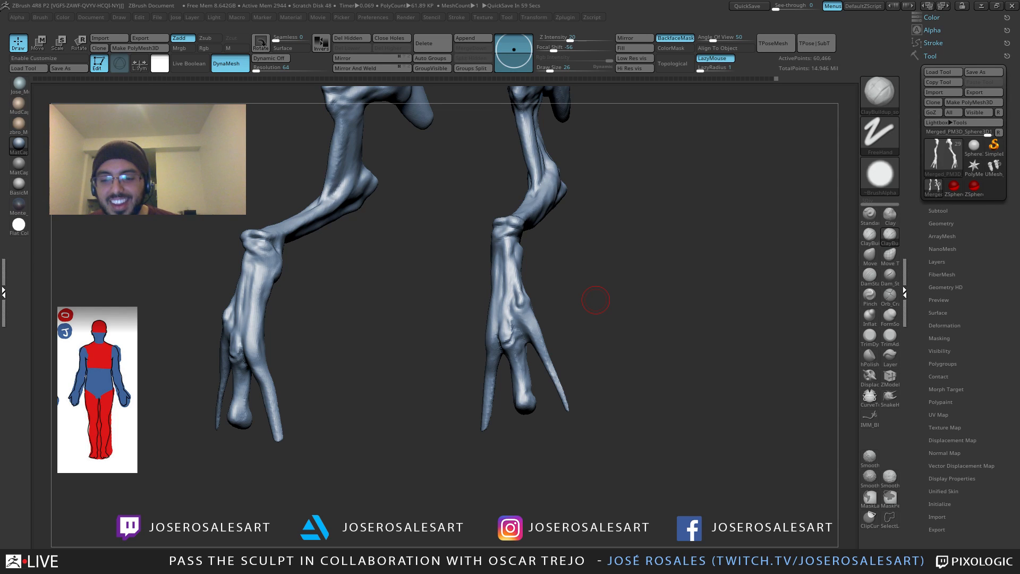
drag(596, 300, 501, 303)
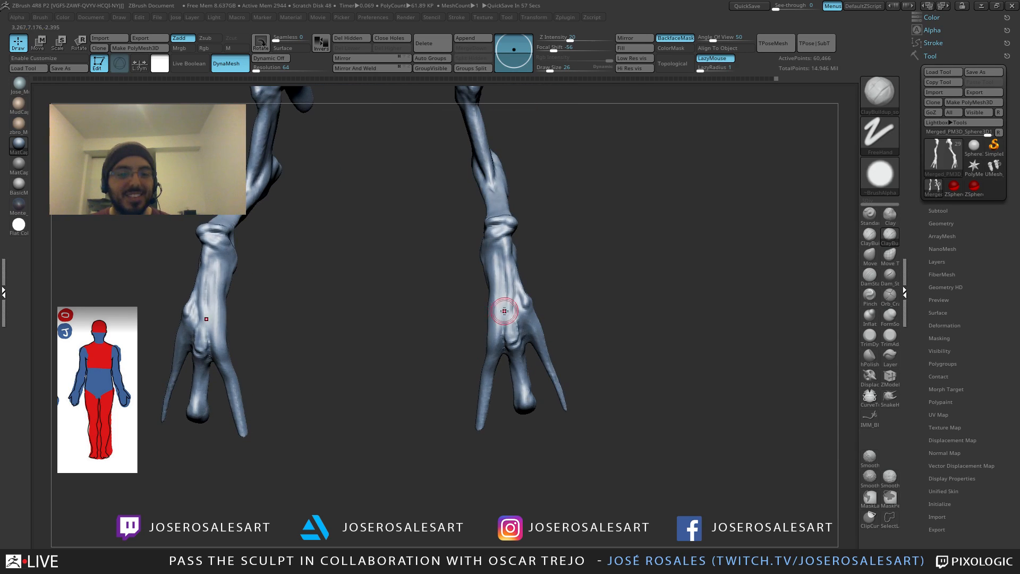
Step: Build up the bony ridges along the lower forearm down to the wrist with the ClayBuildup brush
mouse_move(415, 319)
mouse_down()
mouse_move(398, 239)
mouse_move(496, 239)
mouse_up()
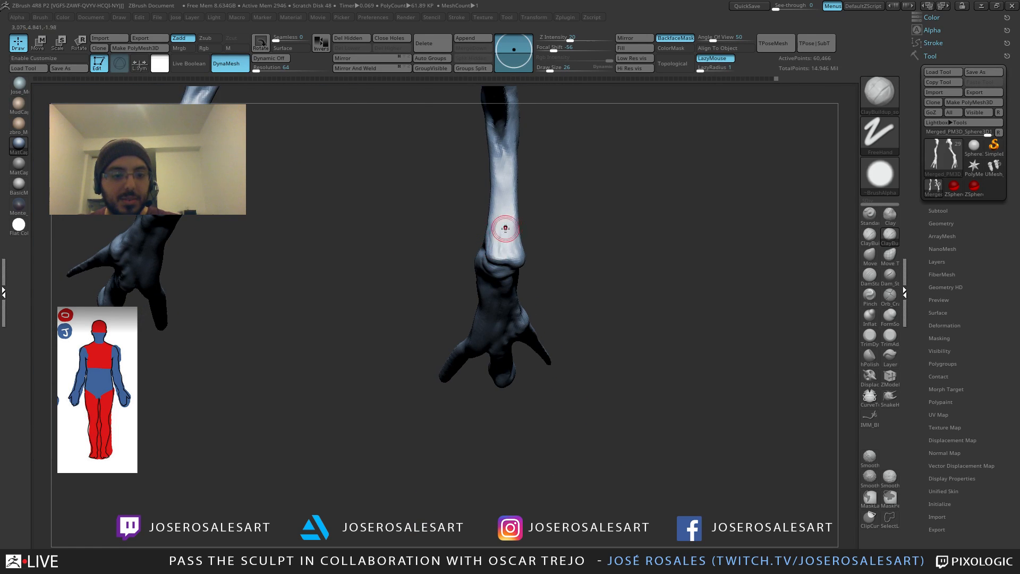
mouse_move(505, 229)
ctrl+right_down()
mouse_move(501, 218)
mouse_move(501, 233)
ctrl+right_up()
drag(500, 234, 498, 204)
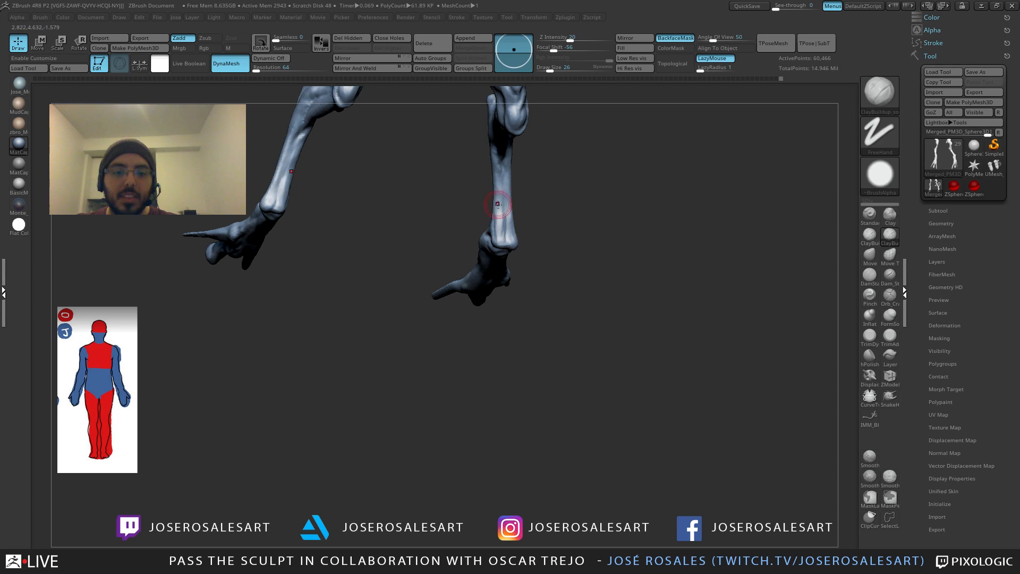
right_drag(497, 204, 487, 200)
drag(499, 201, 506, 242)
right_drag(506, 242, 497, 216)
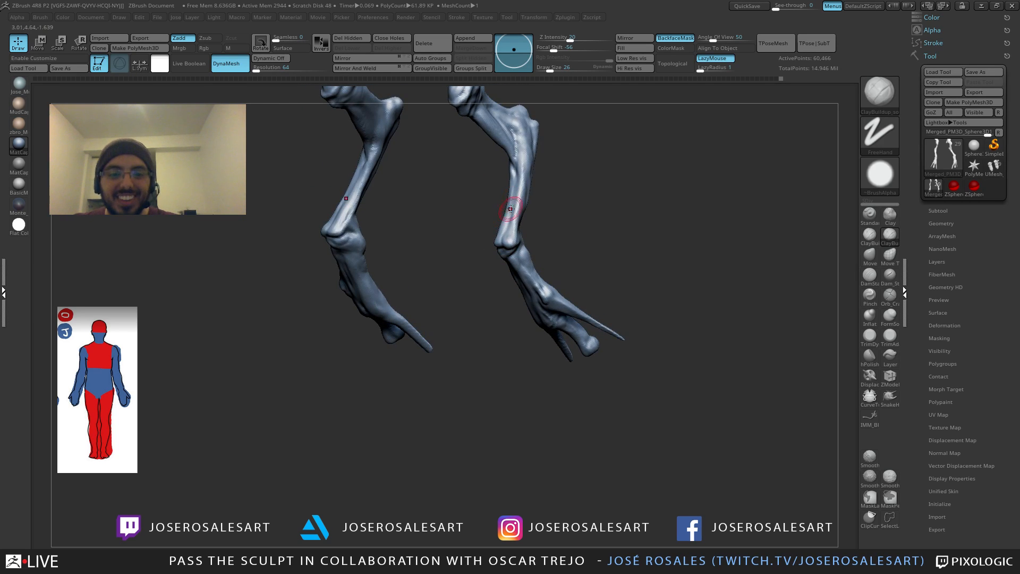
drag(506, 241, 514, 237)
ctrl+right_drag(514, 236, 513, 247)
mouse_move(513, 246)
right_down()
mouse_move(523, 237)
mouse_move(509, 239)
right_up()
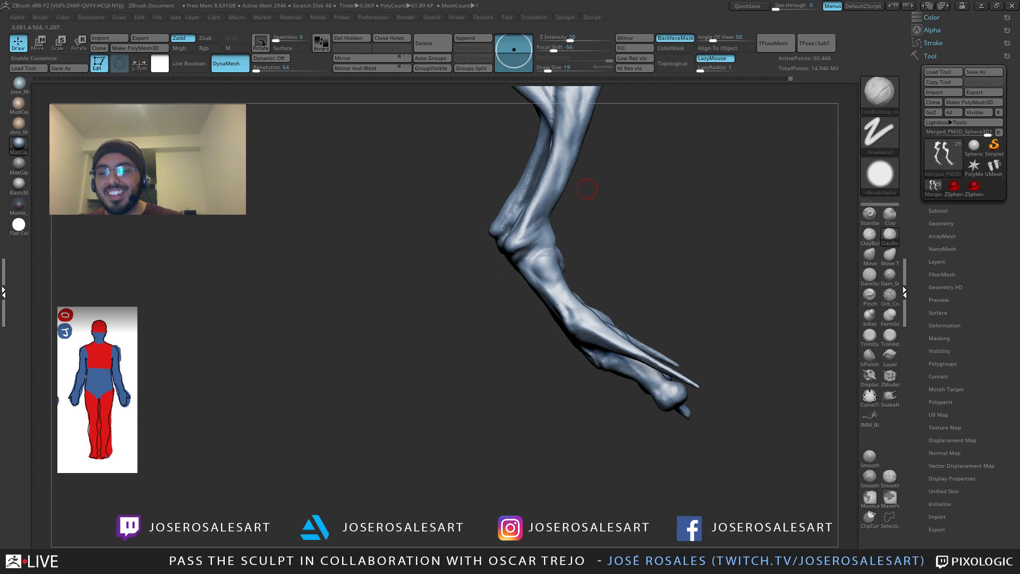
right_drag(510, 240, 573, 198)
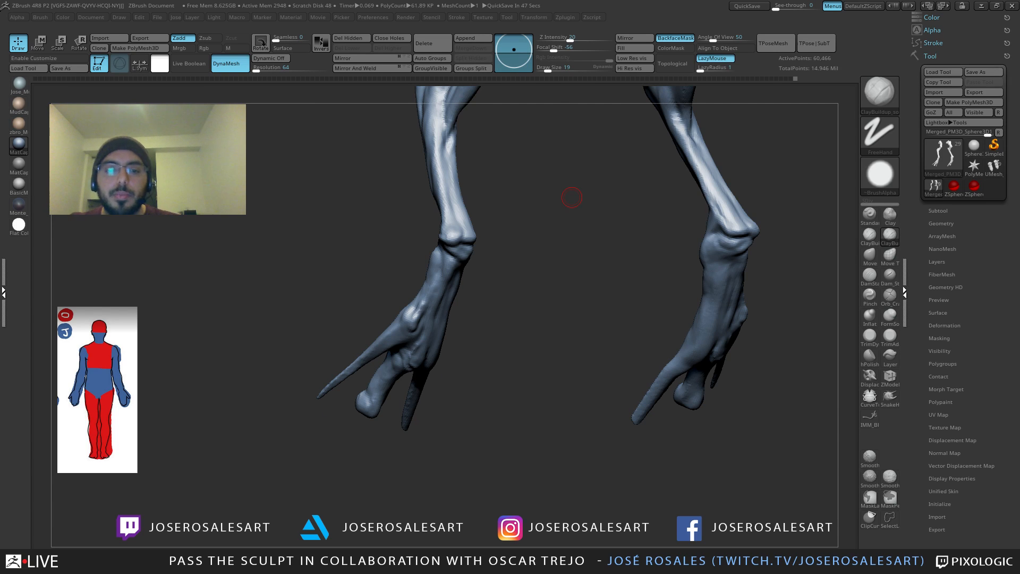
Step: Carve skin creases around the hand segment just below the wrist joint with the Dam_Standard brush
drag(571, 197, 629, 162)
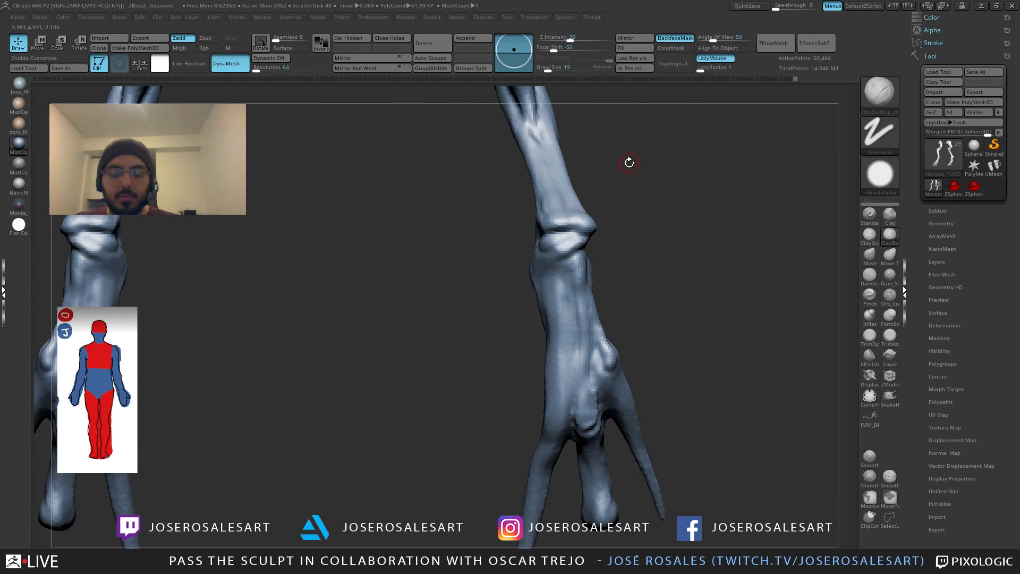
key(b)
key(d)
key(s)
right_drag(585, 245, 548, 257)
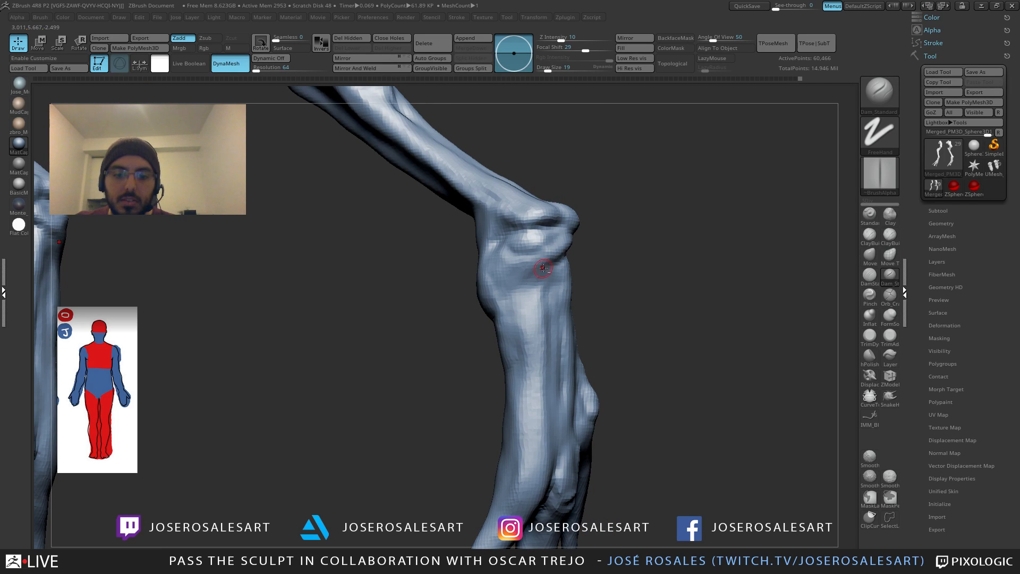
drag(542, 276, 543, 281)
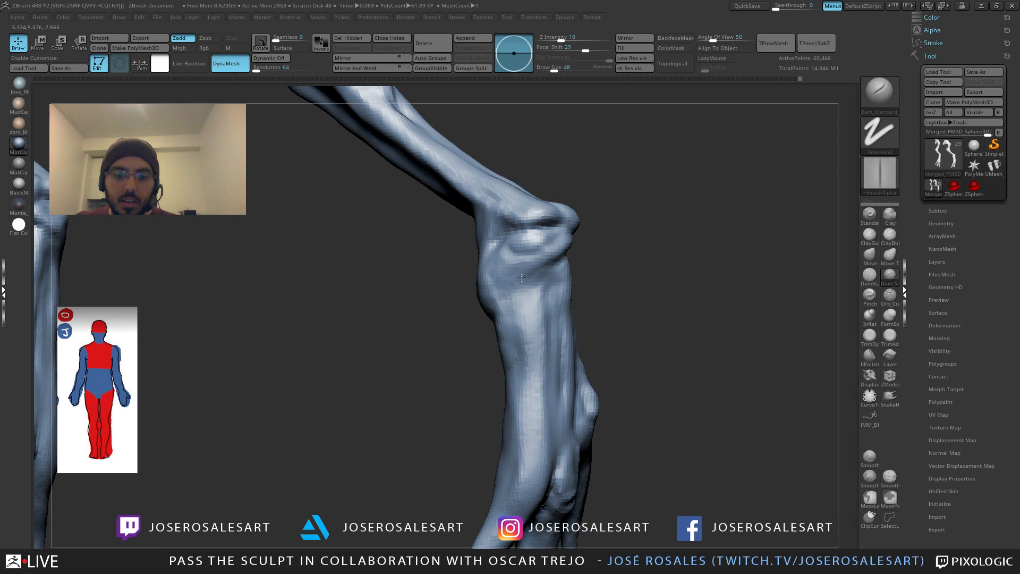
right_drag(512, 282, 546, 261)
drag(548, 265, 581, 257)
mouse_move(580, 257)
right_down()
mouse_move(561, 208)
mouse_move(606, 216)
right_up()
mouse_move(540, 273)
right_down()
mouse_move(541, 257)
mouse_move(579, 236)
mouse_move(534, 249)
right_up()
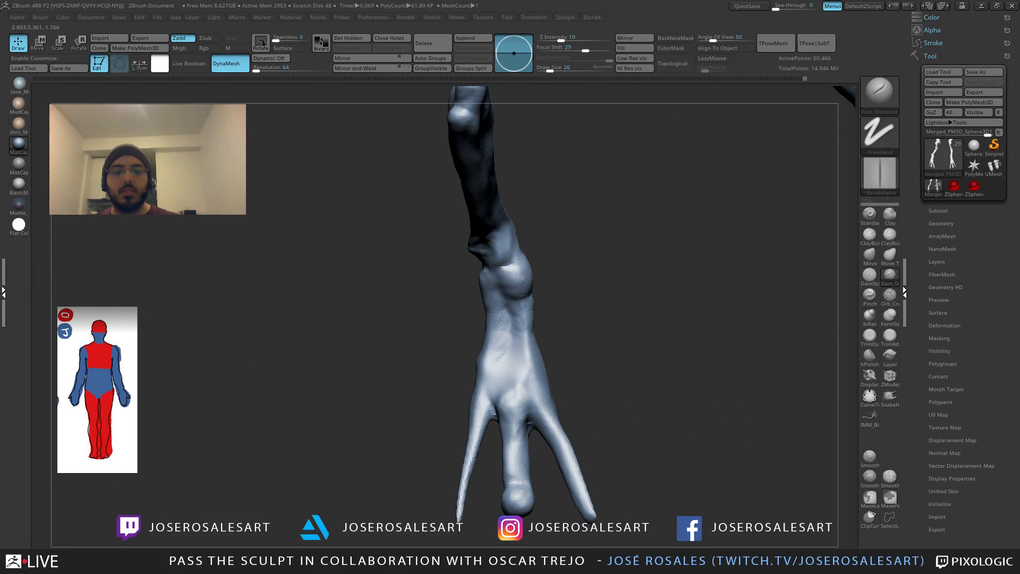
Step: Carve creases across the palm above the finger bases with the Dam_Standard brush at a smaller draw size
key(s)
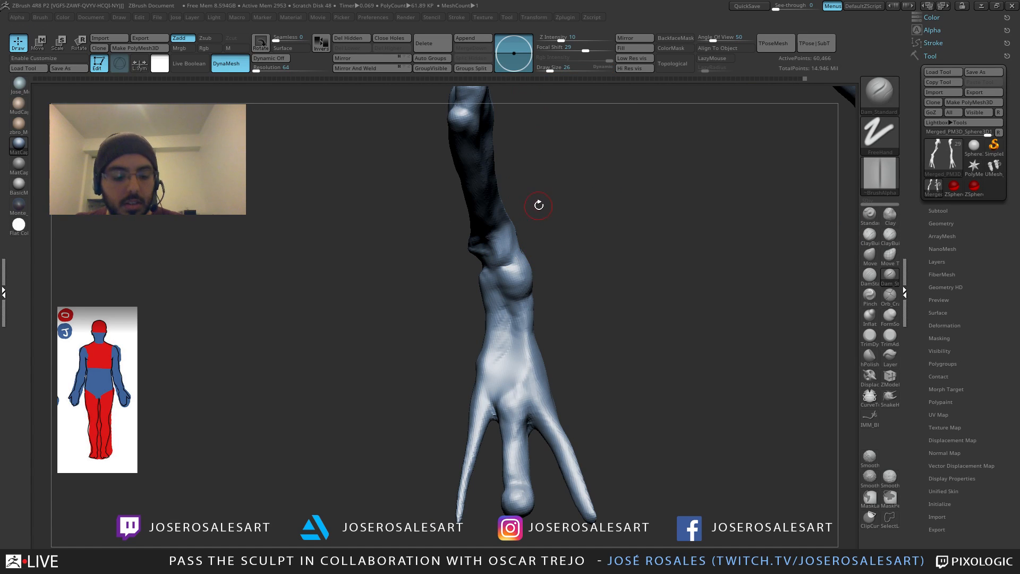
click(43, 17)
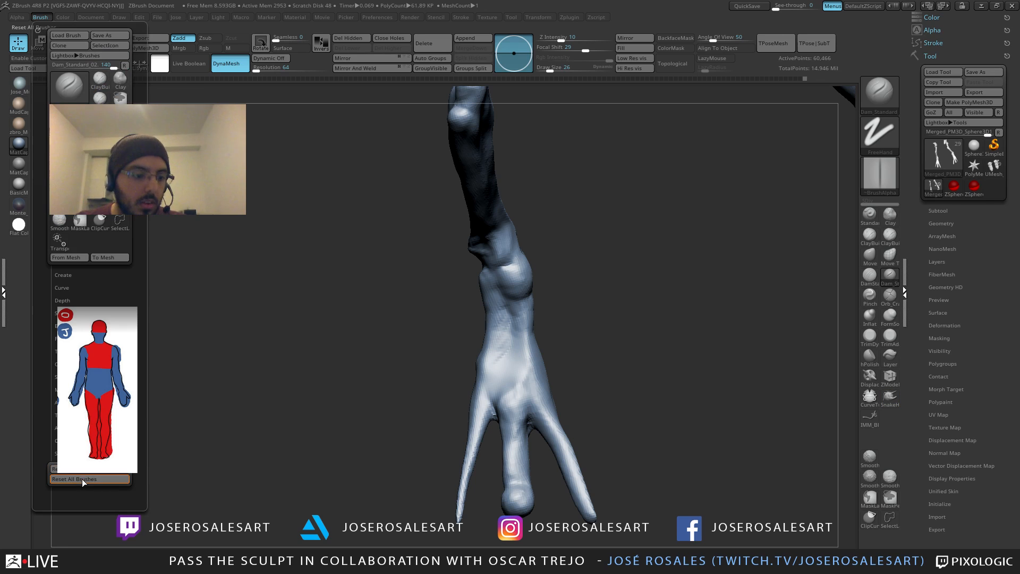
key(s)
drag(376, 319, 383, 319)
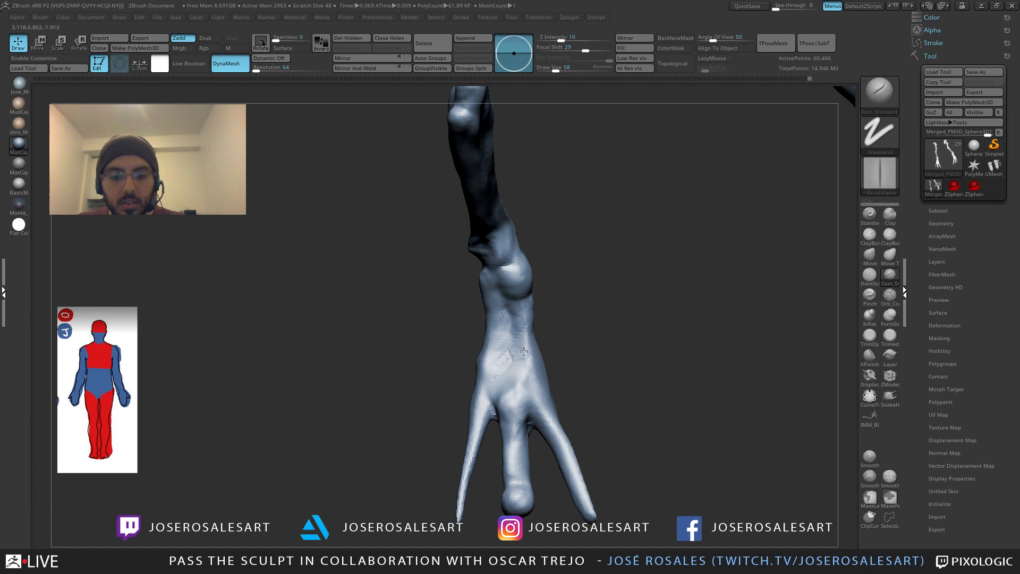
key(s)
drag(524, 351, 508, 358)
drag(563, 246, 521, 237)
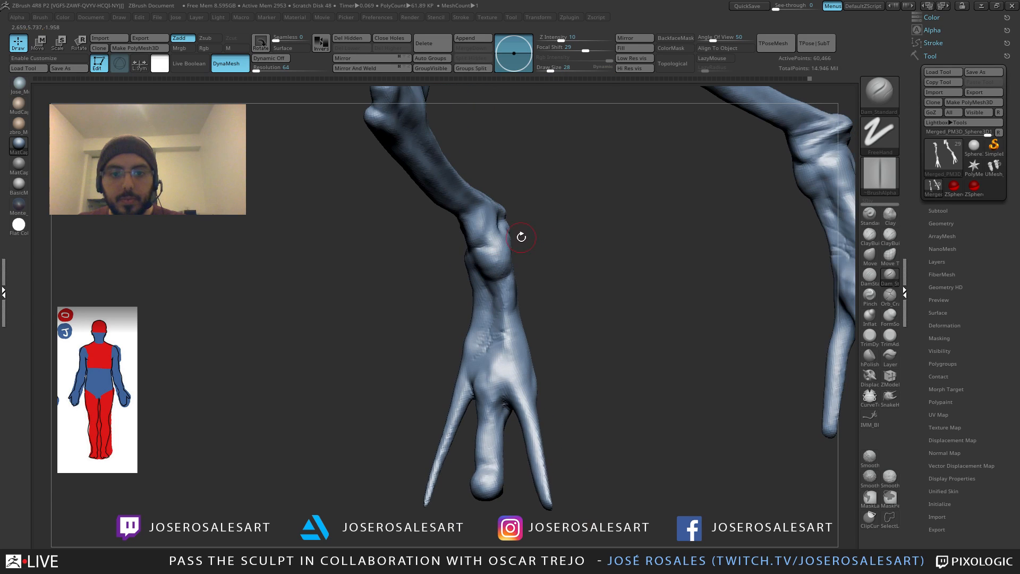
Step: Build up the surface around the wrist joint and the top of the hand with the ClayBuildup brush at draw size 21
key(b)
key(d)
key(s)
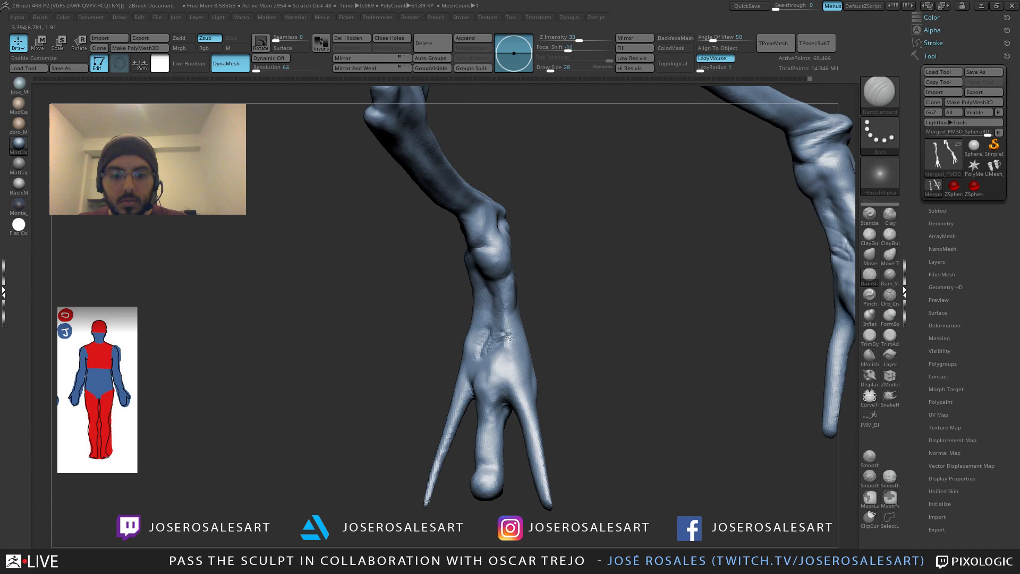
mouse_move(547, 326)
mouse_down()
mouse_move(491, 269)
mouse_move(528, 258)
mouse_move(489, 277)
mouse_move(534, 247)
mouse_move(502, 269)
mouse_up()
mouse_move(472, 297)
alt+mouse_down()
mouse_move(470, 276)
mouse_move(483, 311)
mouse_move(544, 257)
alt+mouse_up()
key(2)
mouse_move(486, 281)
mouse_down()
mouse_move(509, 266)
mouse_move(530, 308)
mouse_move(502, 284)
mouse_move(530, 312)
mouse_move(528, 271)
mouse_move(564, 270)
mouse_up()
mouse_move(596, 239)
mouse_down()
mouse_move(618, 253)
mouse_move(563, 234)
mouse_up()
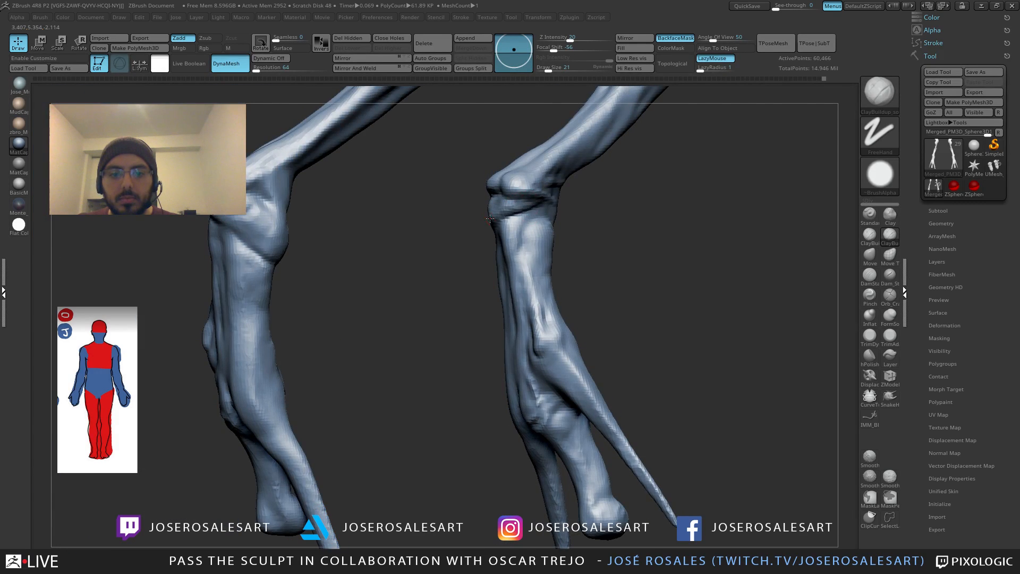
mouse_move(489, 217)
mouse_down()
mouse_move(528, 200)
mouse_move(542, 248)
mouse_up()
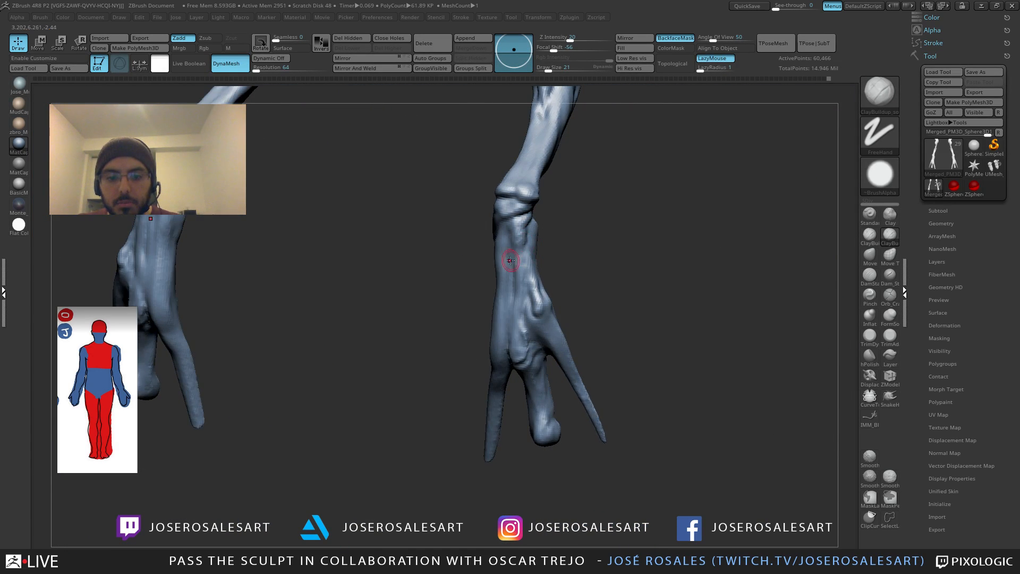
Step: Build up raised tendons running down the back of the hand towards the finger bases with the ClayBuildup brush
right_drag(510, 261, 534, 257)
mouse_move(534, 257)
ctrl+right_down()
mouse_move(537, 241)
mouse_move(521, 255)
ctrl+right_up()
right_drag(521, 255, 517, 255)
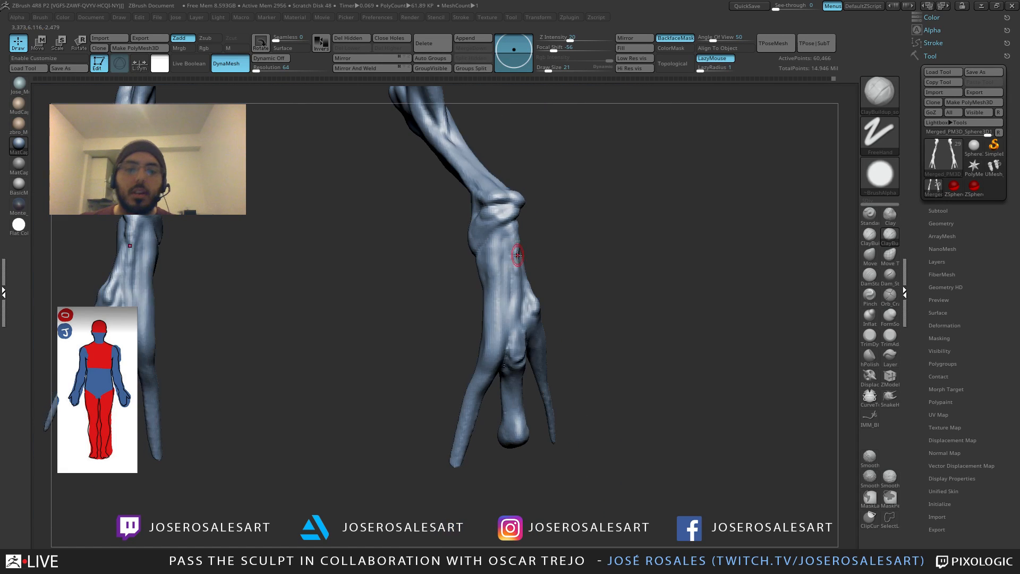
mouse_move(521, 309)
right_down()
mouse_move(516, 276)
mouse_move(486, 235)
mouse_move(511, 230)
mouse_move(480, 248)
mouse_move(520, 240)
right_up()
right_drag(519, 313, 502, 267)
drag(503, 266, 495, 326)
mouse_move(502, 309)
ctrl+right_down()
mouse_move(501, 320)
mouse_move(512, 319)
ctrl+right_up()
drag(488, 259, 489, 325)
mouse_move(494, 323)
right_down()
mouse_move(484, 315)
mouse_move(497, 308)
right_up()
drag(497, 277, 506, 332)
Step: Add volume around the knuckle at the base of the outer finger with short ClayBuildup strokes
right_drag(507, 332, 539, 323)
drag(534, 325, 551, 310)
ctrl+right_drag(553, 305, 565, 312)
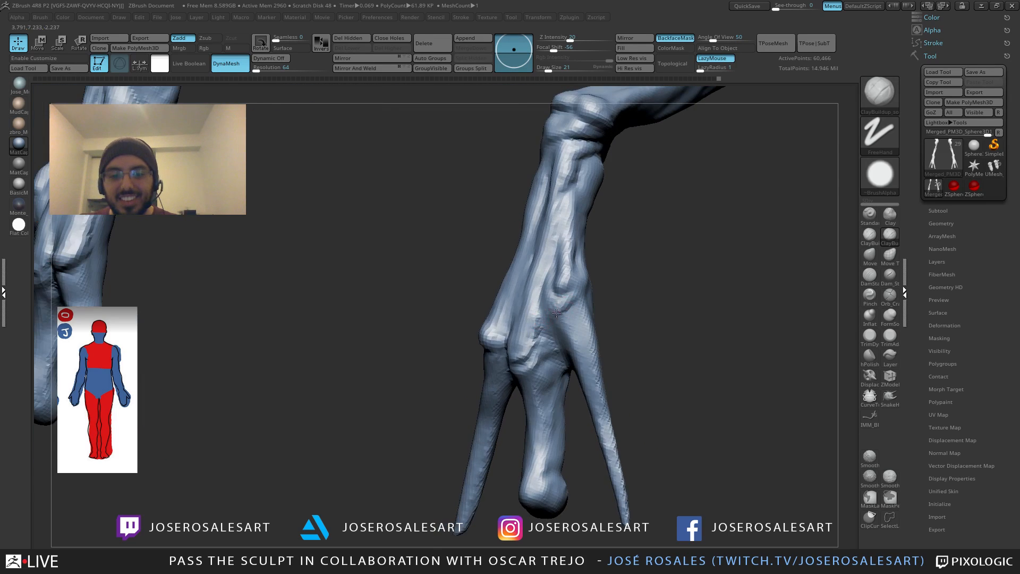
drag(565, 310, 569, 295)
right_drag(571, 298, 563, 303)
drag(557, 307, 559, 294)
ctrl+right_drag(560, 294, 558, 287)
right_drag(558, 286, 540, 291)
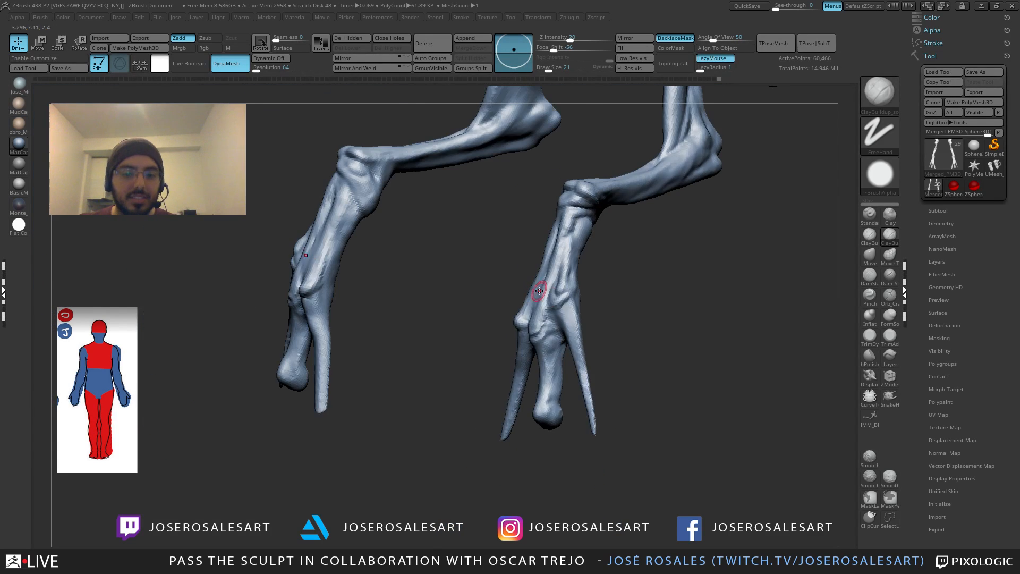
Step: Add clay across the back of the hand above the knuckles and smooth the knuckle area at the finger bases
drag(541, 293, 559, 296)
right_drag(536, 321, 524, 319)
shift+drag(515, 322, 530, 318)
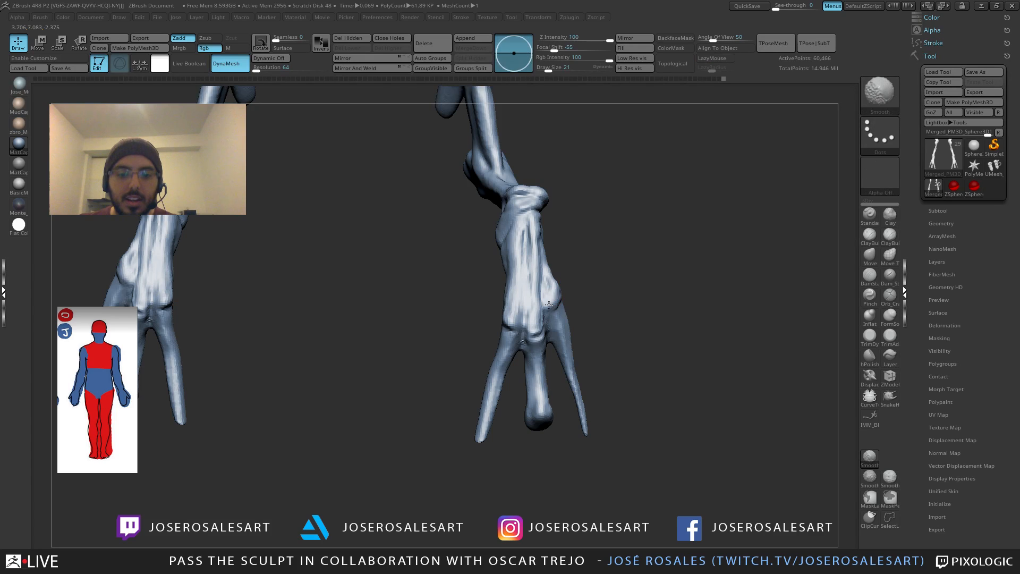
mouse_move(529, 318)
right_down()
mouse_move(505, 308)
mouse_move(625, 214)
right_up()
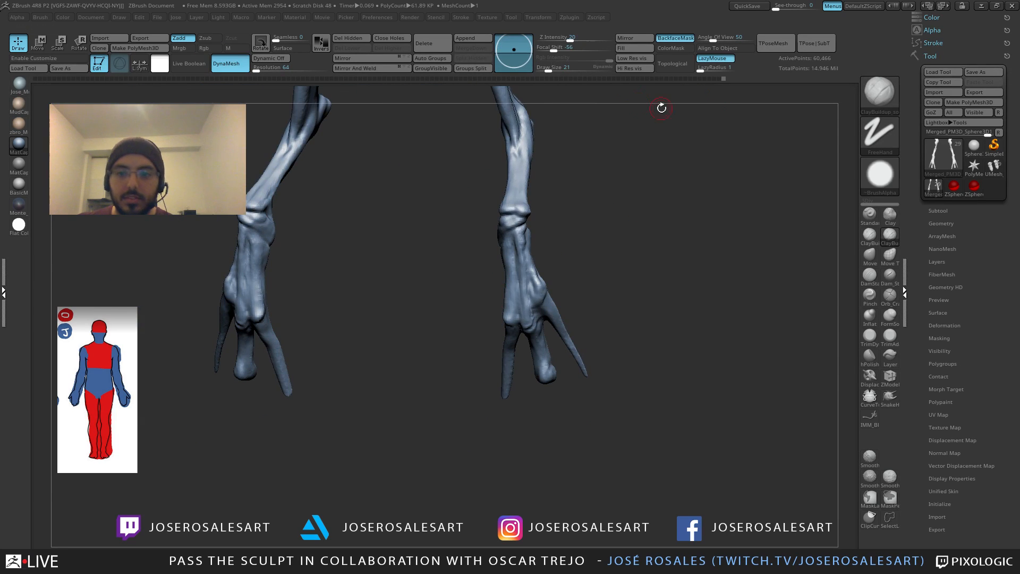
Step: Step back through the undo history to an earlier state of the hand sculpt
click(718, 78)
click(712, 78)
right_drag(714, 151, 677, 174)
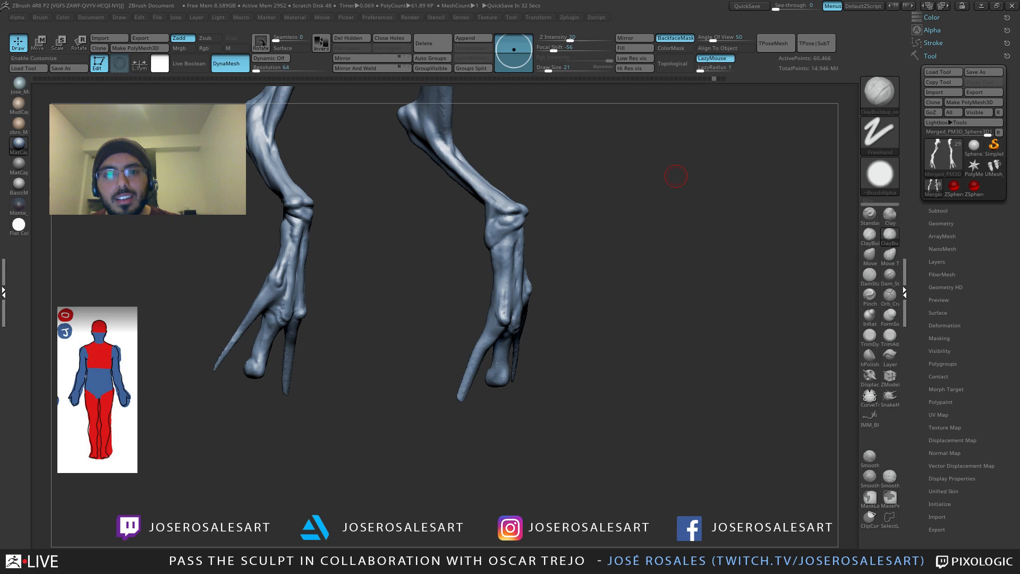
Step: Carve creases between the finger bones and around the knuckles of the hand with the DamStandard brush
drag(586, 196, 570, 157)
mouse_move(545, 282)
mouse_down()
mouse_move(542, 296)
mouse_move(605, 288)
mouse_up()
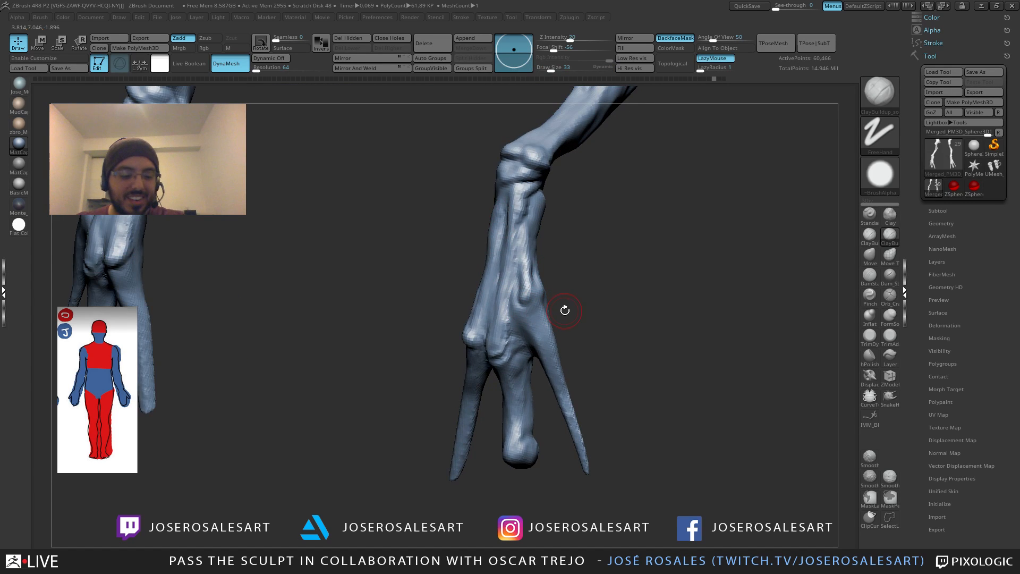
key(b)
key(d)
key(s)
key(s)
mouse_move(575, 321)
mouse_down()
mouse_move(590, 318)
mouse_move(595, 300)
mouse_up()
drag(532, 294, 527, 301)
mouse_move(577, 298)
mouse_down()
mouse_move(563, 315)
mouse_move(511, 312)
mouse_move(546, 308)
mouse_move(516, 324)
mouse_up()
mouse_move(561, 315)
mouse_down()
mouse_move(546, 309)
mouse_move(511, 331)
mouse_up()
drag(554, 373, 533, 342)
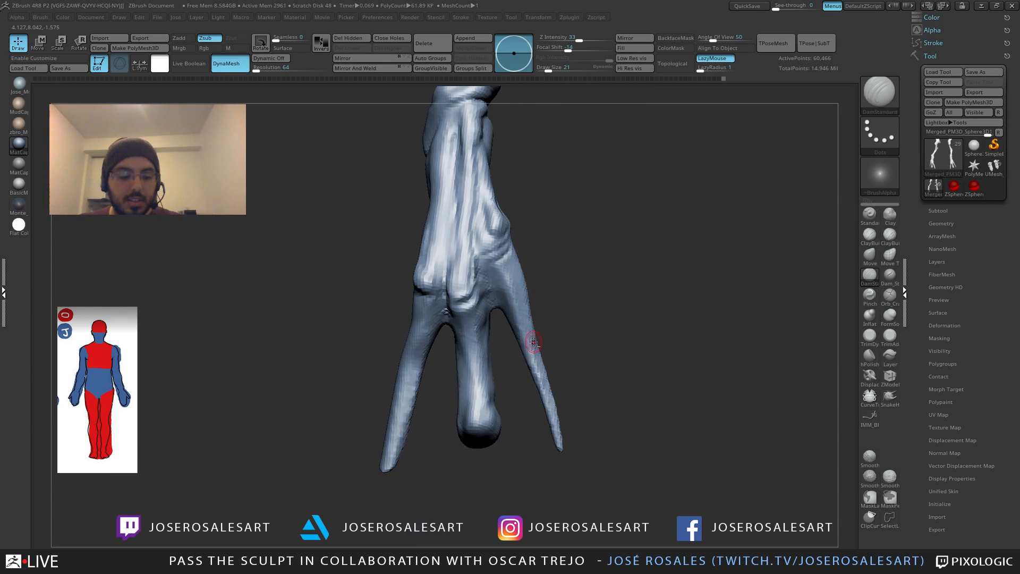
Step: Remesh the arms with DynaMesh and switch to the ClayBuildup brush for the palm side
key(1)
mouse_move(574, 386)
mouse_down()
mouse_move(578, 371)
mouse_move(495, 286)
mouse_move(559, 391)
mouse_move(489, 392)
mouse_move(566, 403)
mouse_move(556, 405)
mouse_move(541, 362)
mouse_move(547, 405)
mouse_move(531, 399)
mouse_move(562, 376)
mouse_move(556, 402)
mouse_up()
ctrl+drag(472, 387, 569, 336)
mouse_move(570, 380)
mouse_down()
mouse_move(593, 372)
mouse_move(594, 306)
mouse_up()
mouse_move(594, 306)
right_down()
mouse_move(608, 308)
mouse_move(581, 294)
mouse_move(589, 322)
mouse_move(610, 332)
mouse_move(596, 303)
mouse_move(596, 336)
mouse_move(620, 362)
mouse_move(595, 339)
right_up()
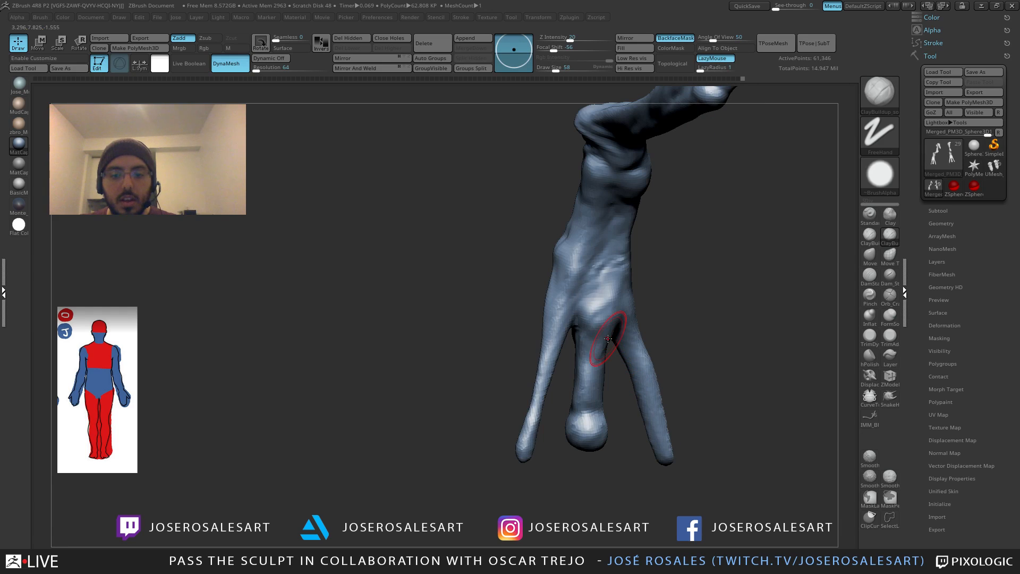
Step: Fill out the palm where the middle finger and its neighbours begin, using ClayBuildup at draw size 58
mouse_move(591, 332)
mouse_down()
mouse_move(597, 303)
mouse_move(606, 305)
mouse_up()
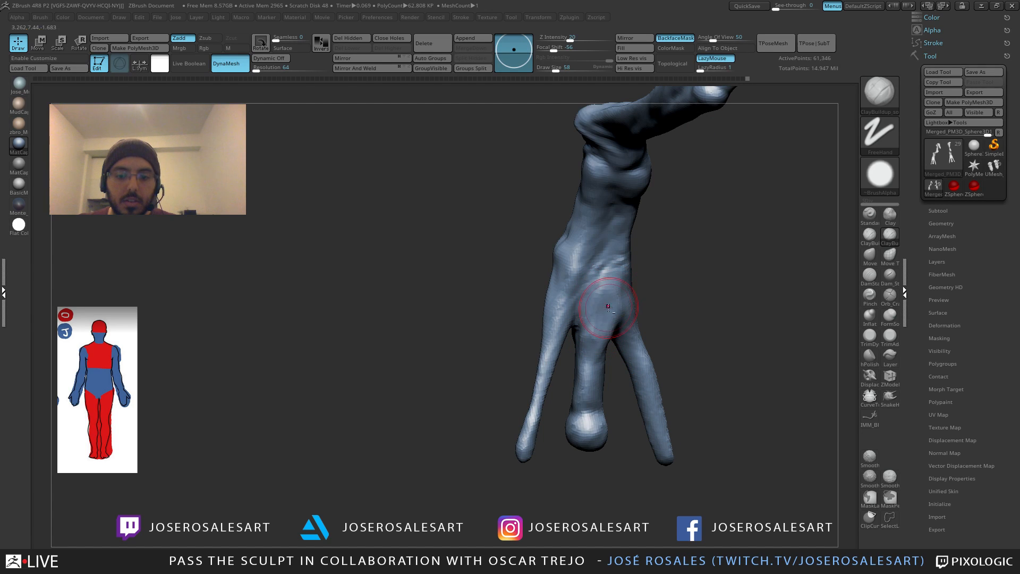
right_drag(597, 295, 608, 317)
drag(612, 304, 608, 331)
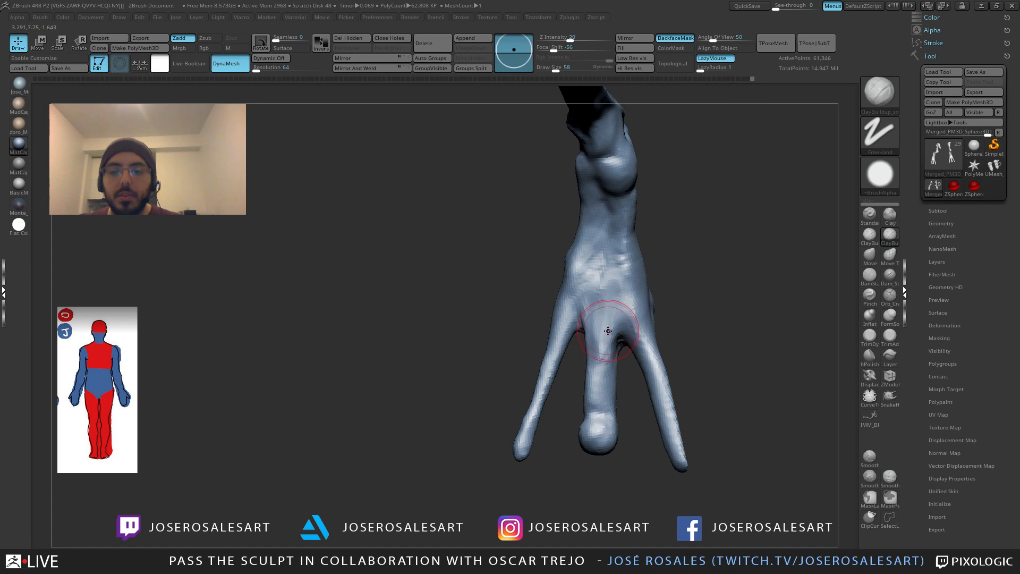
right_drag(607, 336, 591, 346)
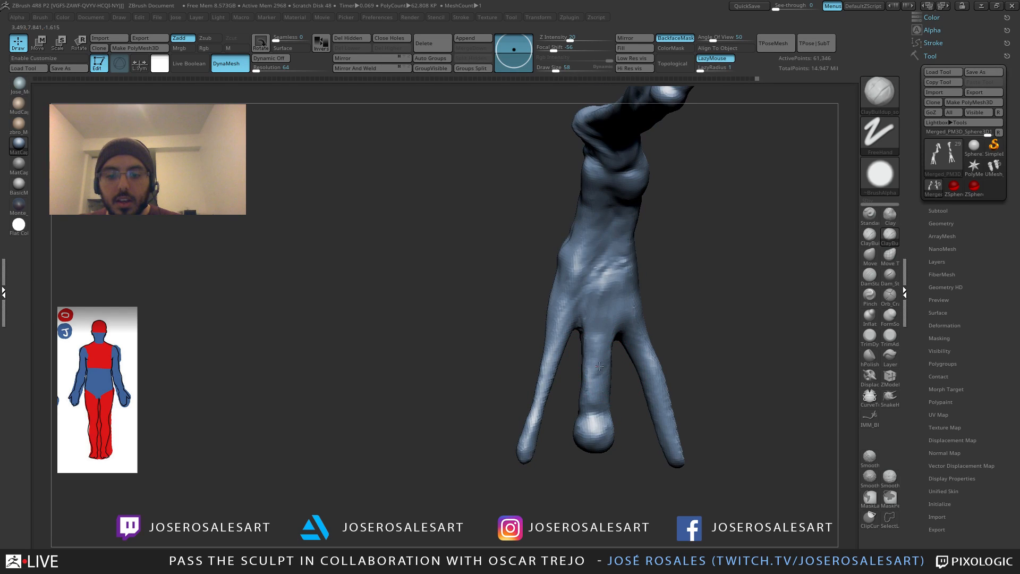
mouse_move(618, 401)
right_down()
mouse_move(598, 410)
mouse_move(624, 386)
mouse_move(622, 365)
mouse_move(614, 369)
mouse_move(652, 395)
mouse_move(611, 360)
mouse_move(542, 360)
right_up()
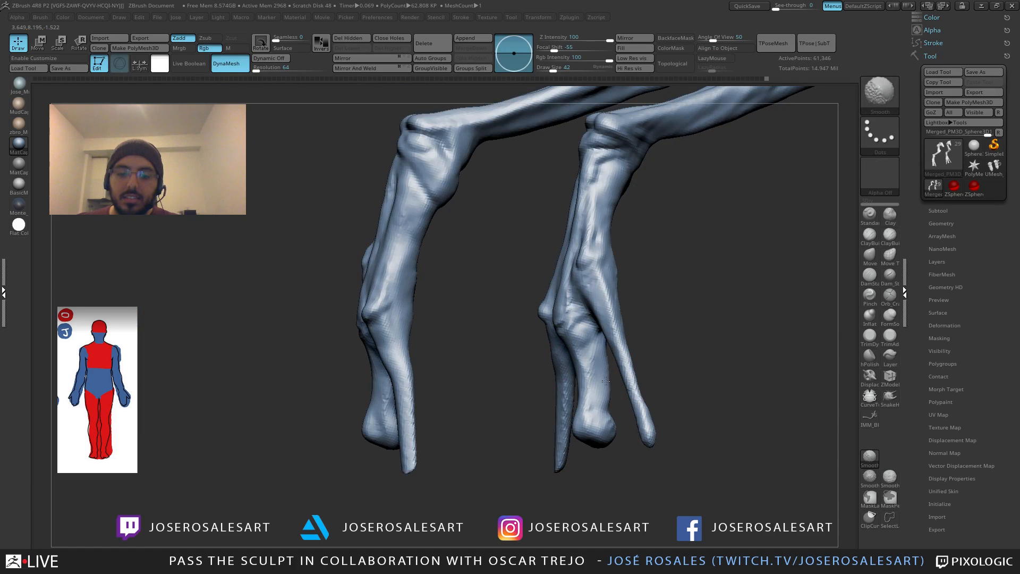
Step: Define the webbing between the finger bases on the palm side with DamStandard and ClayBuildup at draw size 42
mouse_move(607, 373)
right_down()
mouse_move(534, 347)
mouse_move(549, 359)
mouse_move(511, 318)
mouse_move(549, 308)
mouse_move(536, 291)
right_up()
key(b)
key(d)
key(s)
key(b)
key(c)
key(b)
mouse_move(507, 309)
mouse_down()
mouse_move(525, 298)
mouse_move(542, 304)
mouse_move(506, 307)
mouse_up()
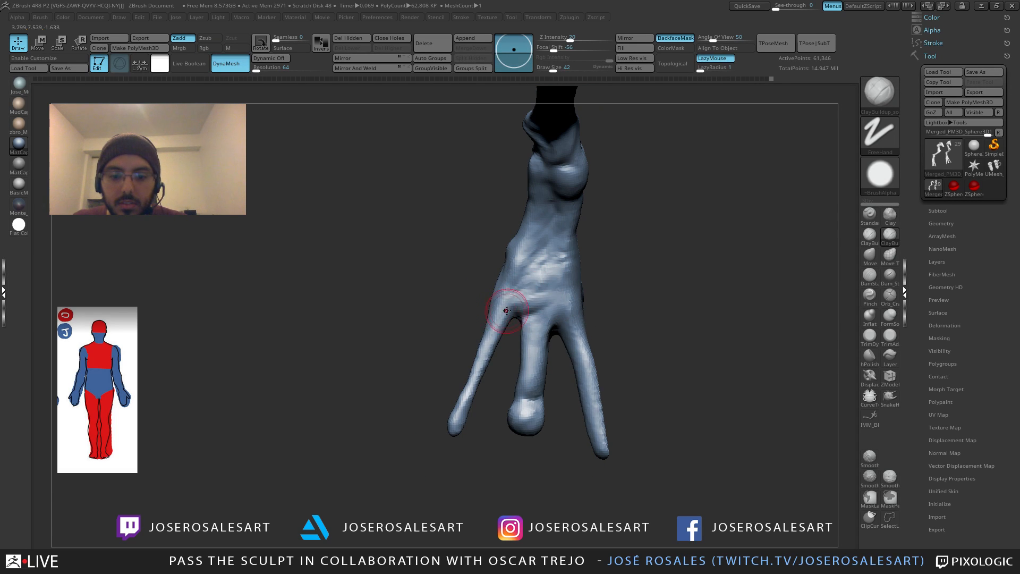
Step: Thicken the thin outer finger with ClayBuildup at draw size 28, smooth it and round out its tip
mouse_move(543, 312)
right_down()
mouse_move(576, 262)
mouse_move(561, 250)
mouse_move(583, 254)
mouse_move(583, 271)
right_up()
key(s)
click(568, 248)
mouse_move(583, 271)
right_down()
mouse_move(603, 268)
mouse_move(568, 270)
mouse_move(485, 371)
mouse_move(465, 301)
right_up()
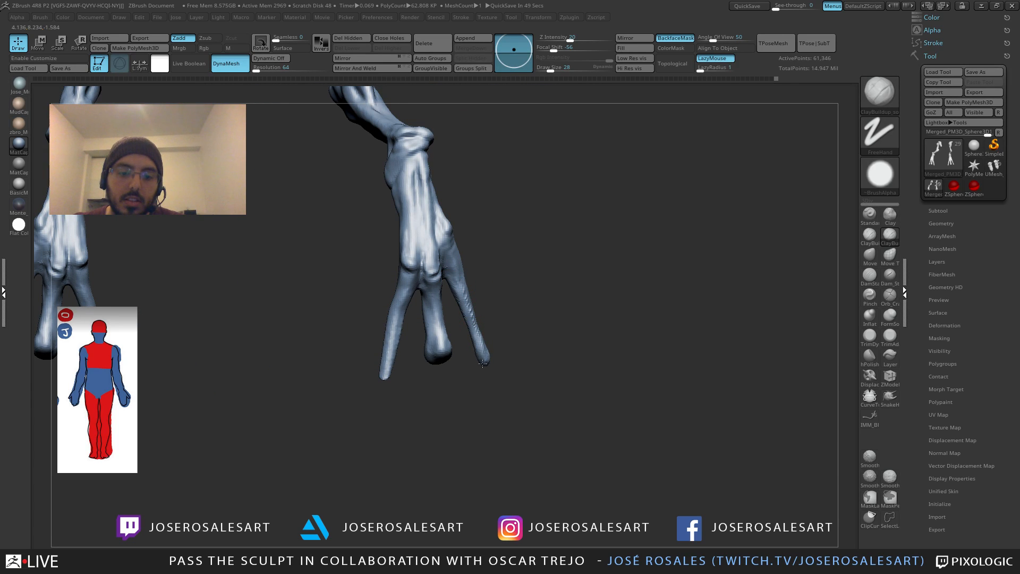
right_drag(473, 320, 462, 305)
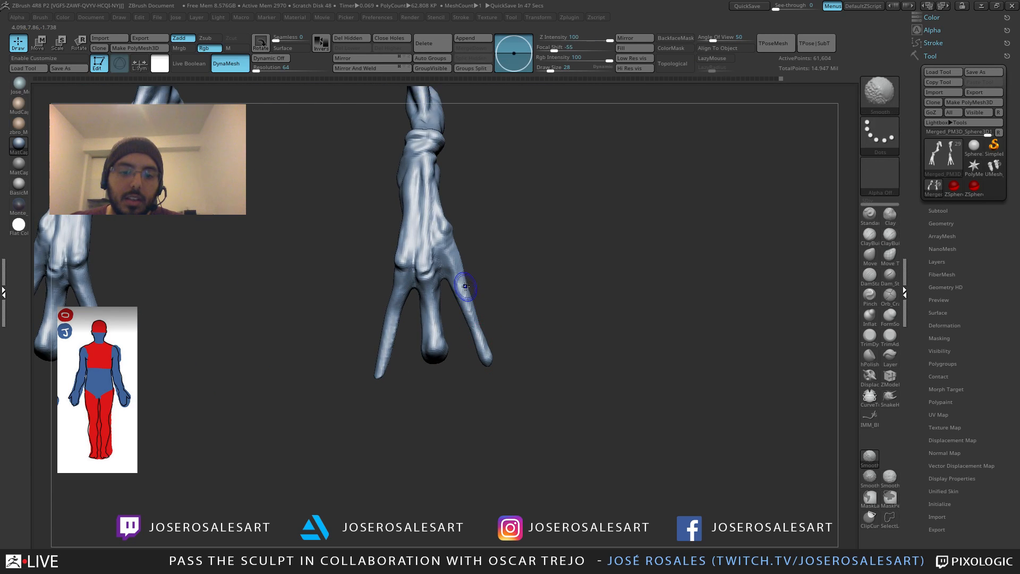
mouse_move(495, 344)
right_down()
mouse_move(466, 351)
mouse_move(474, 359)
mouse_move(482, 327)
mouse_move(470, 266)
right_up()
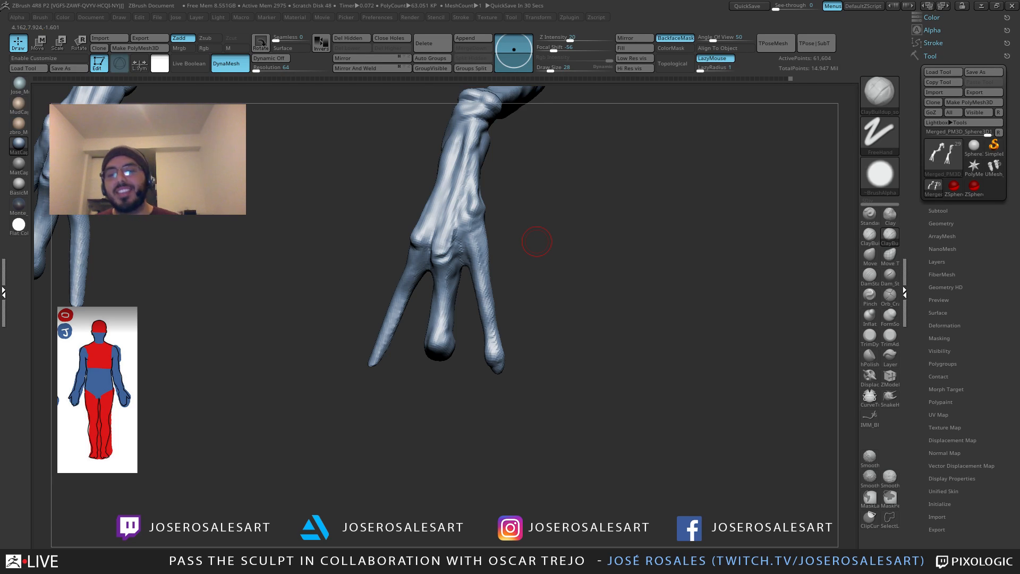
Step: Build up the knuckle area and the bulbous tip of the outer finger with ClayBuildup strokes
drag(594, 239, 569, 264)
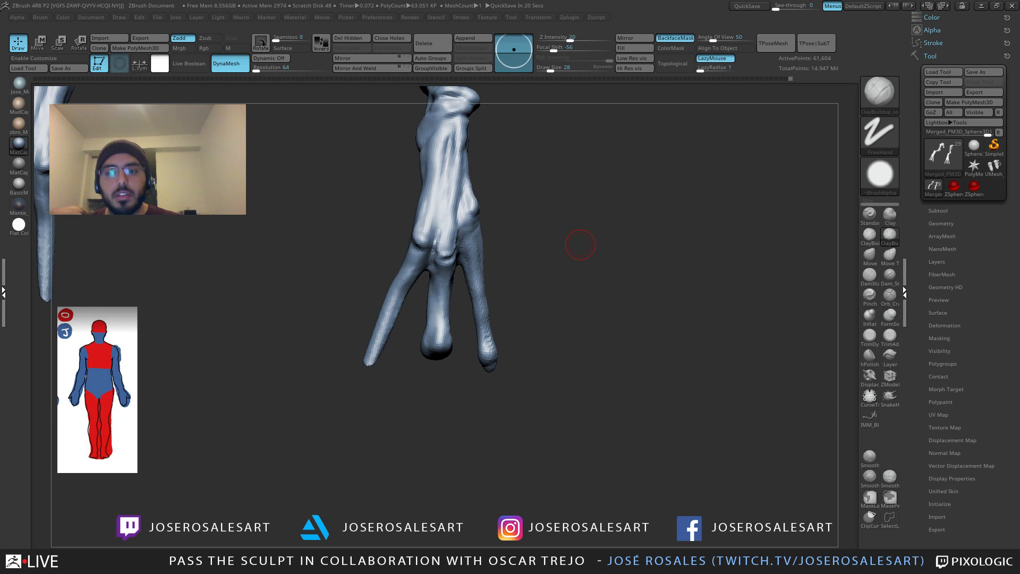
right_drag(580, 244, 528, 238)
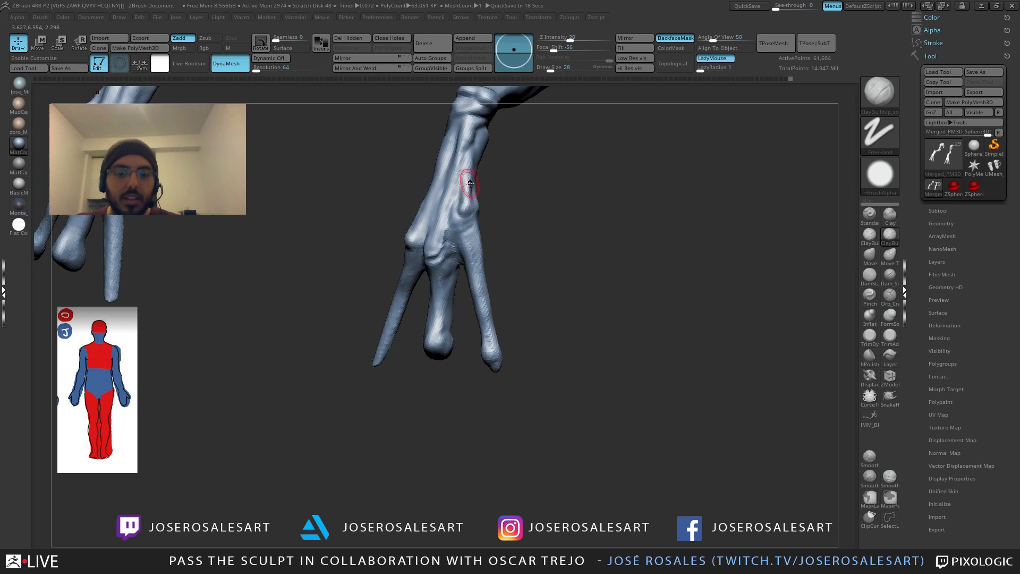
right_drag(431, 251, 399, 254)
mouse_move(463, 227)
right_down()
mouse_move(487, 242)
mouse_move(439, 215)
mouse_move(480, 229)
mouse_move(476, 240)
right_up()
mouse_move(476, 361)
right_down()
mouse_move(487, 301)
mouse_move(467, 340)
mouse_move(462, 281)
mouse_move(467, 308)
mouse_move(411, 250)
right_up()
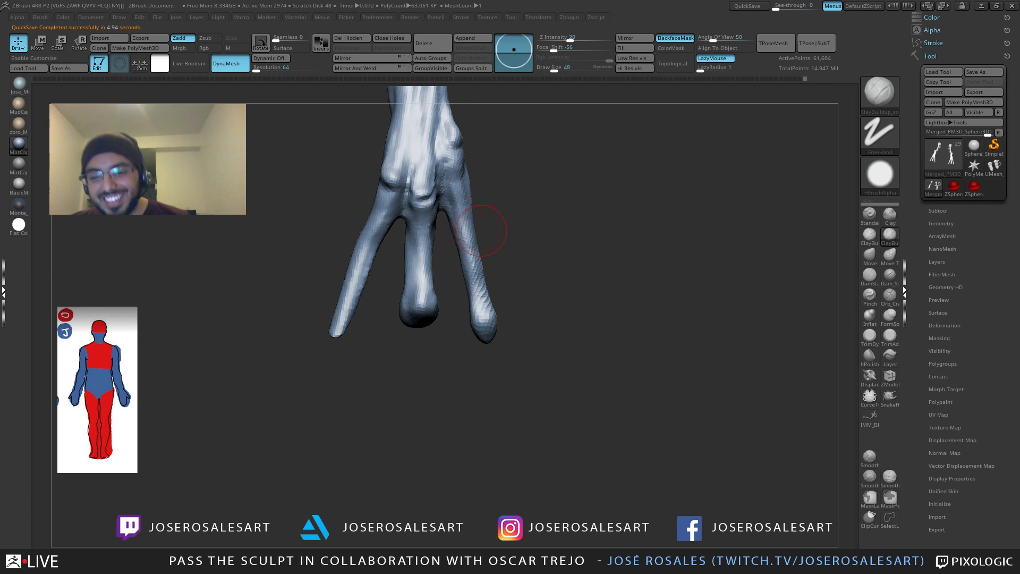
Step: Add volume around the middle finger's base knuckle with ClayBuildup at draw size 19
mouse_move(481, 231)
mouse_down()
mouse_move(398, 246)
mouse_move(412, 263)
mouse_up()
key(s)
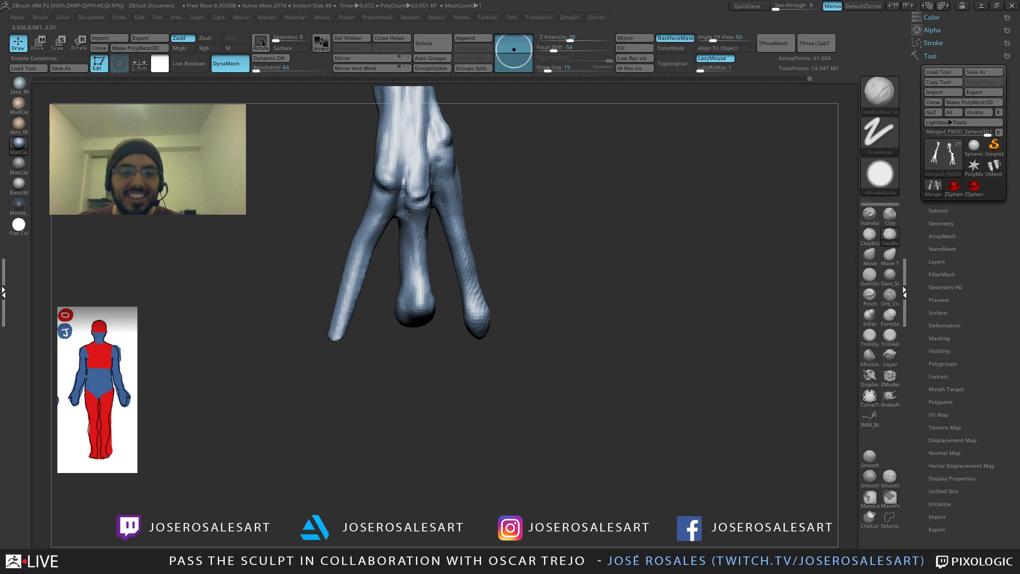
drag(407, 215, 409, 261)
mouse_move(409, 261)
right_down()
mouse_move(395, 208)
mouse_move(415, 218)
right_up()
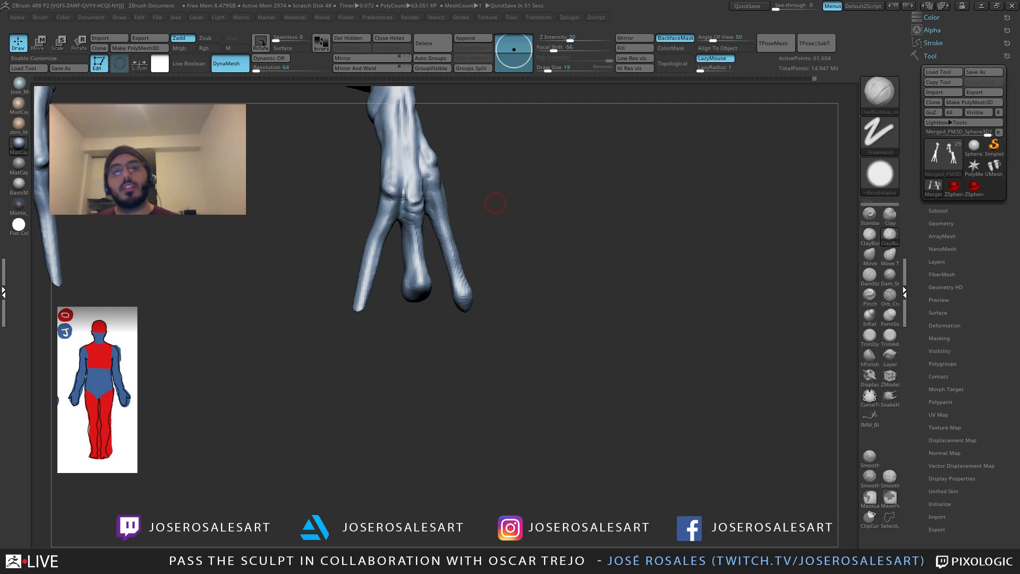
mouse_move(378, 207)
ctrl+right_down()
mouse_move(448, 239)
mouse_move(412, 241)
mouse_move(428, 199)
mouse_move(421, 210)
mouse_move(404, 207)
mouse_move(440, 218)
mouse_move(446, 274)
ctrl+right_up()
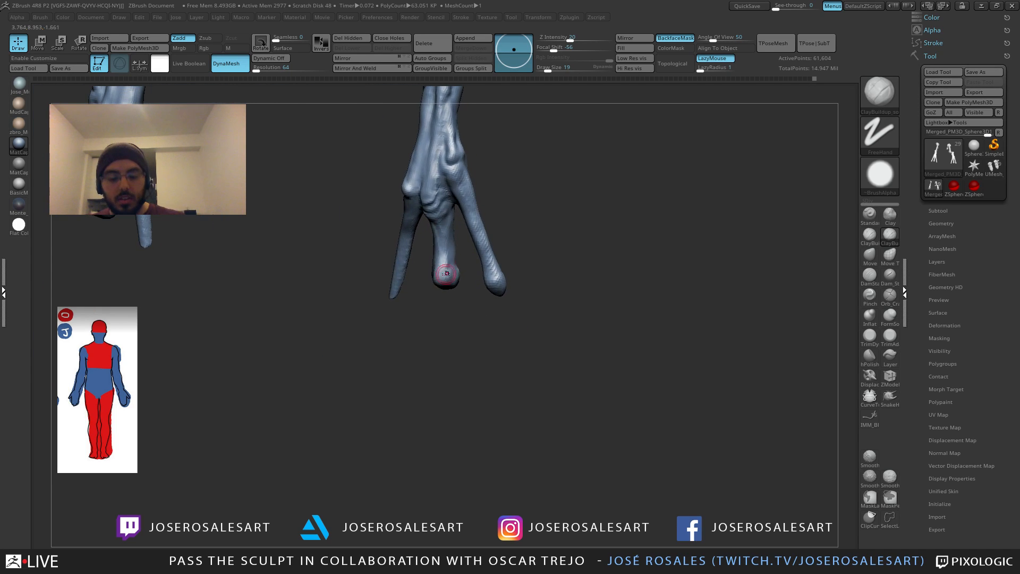
Step: Mask the outer finger's tip at draw size 30 and invert the mask so only the tip stays editable
mouse_move(484, 212)
right_down()
mouse_move(452, 180)
mouse_move(486, 234)
mouse_move(428, 229)
mouse_move(487, 367)
mouse_move(476, 319)
right_up()
key(s)
drag(548, 325, 554, 314)
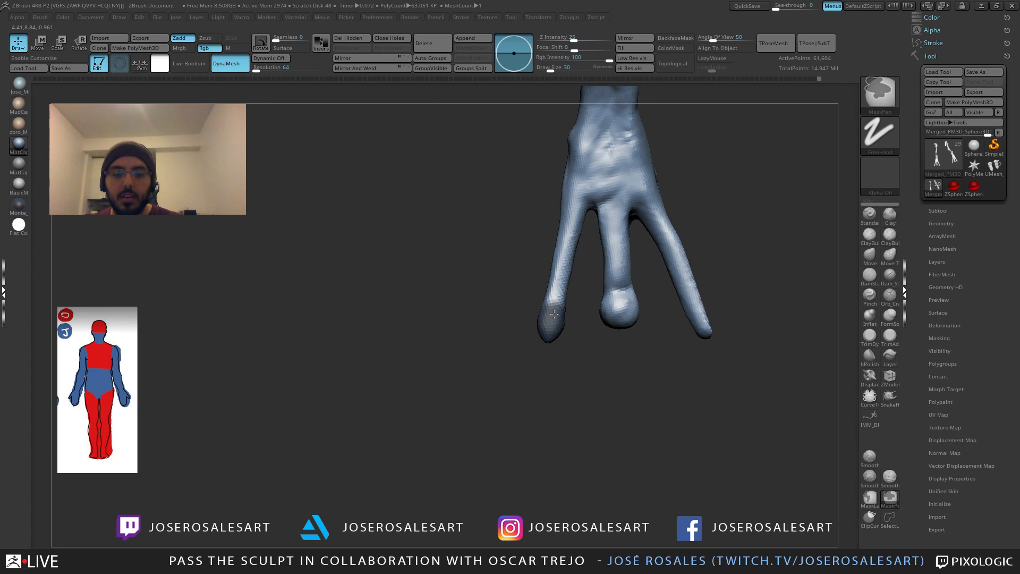
ctrl+click(582, 319)
right_drag(624, 298, 507, 324)
alt+right_drag(587, 364, 515, 376)
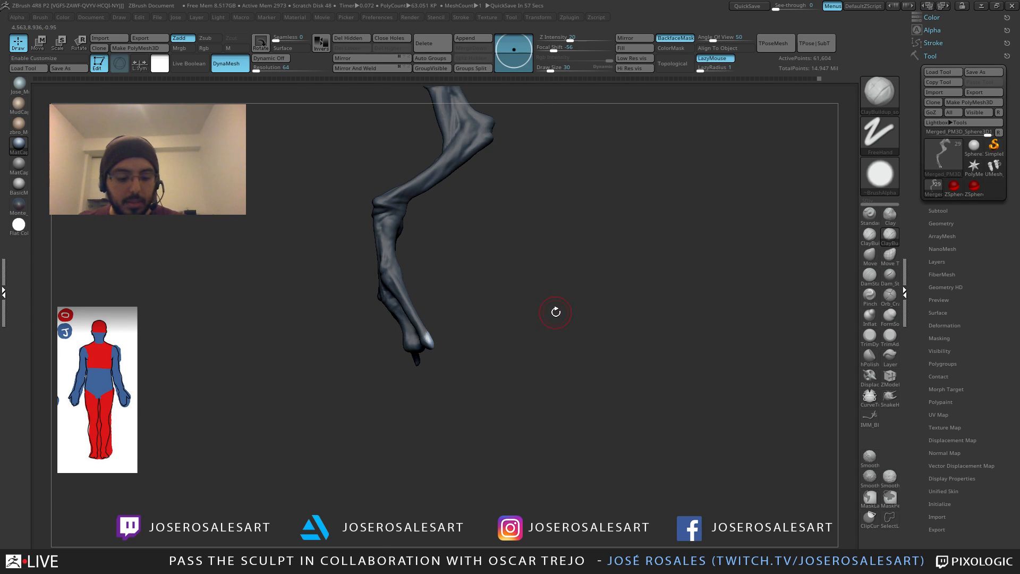
Step: Pull the unmasked fingertip outward into a long new finger segment with the Move brush, clear the mask and remesh
key(b)
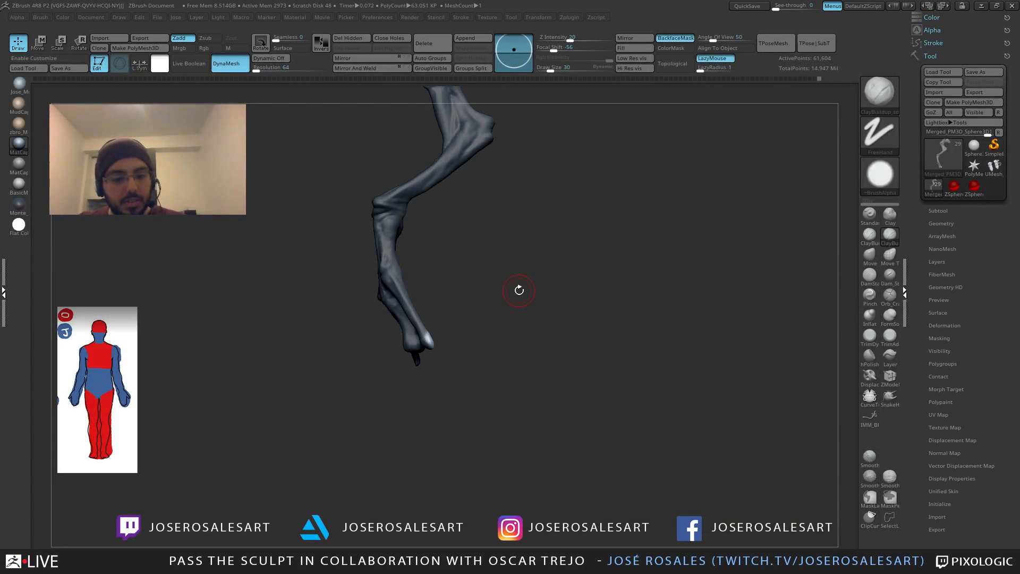
key(b)
key(m)
key(v)
key(s)
drag(522, 297, 528, 298)
ctrl+right_drag(475, 314, 473, 344)
drag(433, 340, 579, 334)
ctrl+right_drag(598, 312, 487, 324)
mouse_move(487, 324)
mouse_down()
mouse_move(456, 331)
mouse_move(489, 320)
mouse_move(456, 374)
mouse_move(489, 264)
mouse_move(551, 281)
mouse_move(563, 303)
mouse_move(460, 310)
mouse_move(542, 291)
mouse_move(558, 305)
mouse_up()
Step: Shape the new finger segment from several sides with ClayBuildup strokes near its joint
key(b)
key(c)
key(b)
right_drag(455, 325, 444, 337)
key(s)
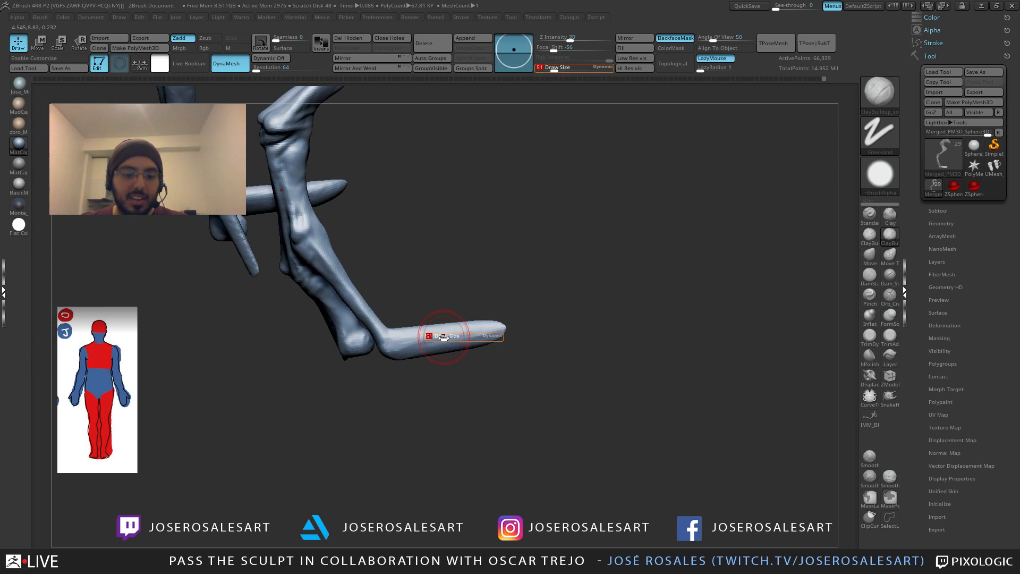
drag(444, 336, 437, 337)
mouse_move(420, 338)
right_down()
mouse_move(387, 344)
mouse_move(387, 324)
right_up()
drag(386, 324, 445, 315)
right_drag(445, 315, 455, 367)
mouse_move(404, 319)
mouse_down()
mouse_move(457, 308)
mouse_move(436, 316)
mouse_up()
right_drag(436, 316, 432, 292)
drag(395, 336, 452, 313)
mouse_move(452, 313)
right_down()
mouse_move(444, 305)
mouse_move(423, 328)
mouse_move(404, 324)
mouse_move(441, 305)
right_up()
Step: Refine the sides of the extended finger segment below the joint with ClayBuildup at draw size 28
key(bracketleft)
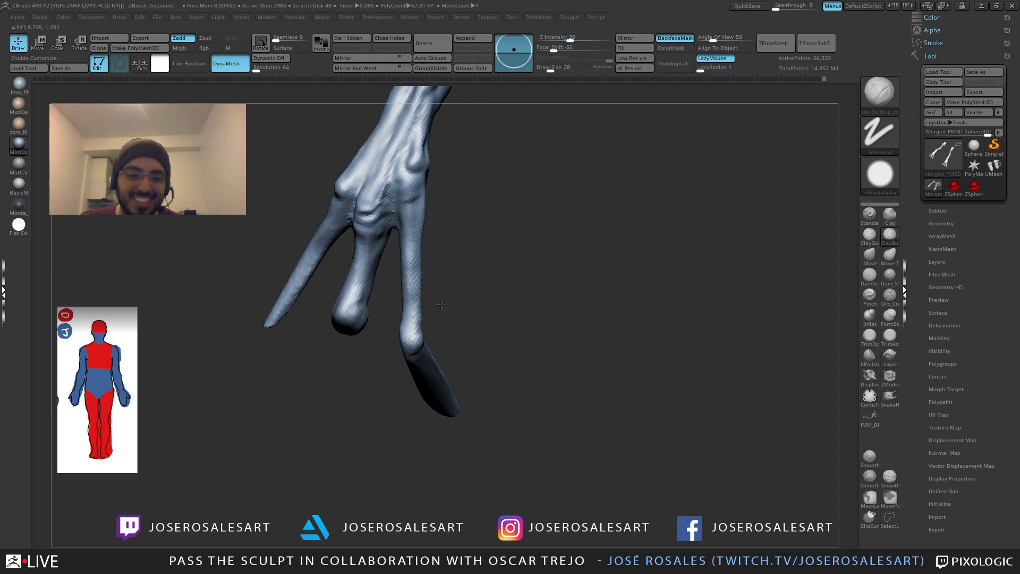
mouse_move(391, 368)
right_down()
mouse_move(404, 342)
mouse_move(421, 370)
mouse_move(425, 357)
right_up()
mouse_move(425, 356)
mouse_down()
mouse_move(420, 370)
mouse_move(437, 385)
mouse_up()
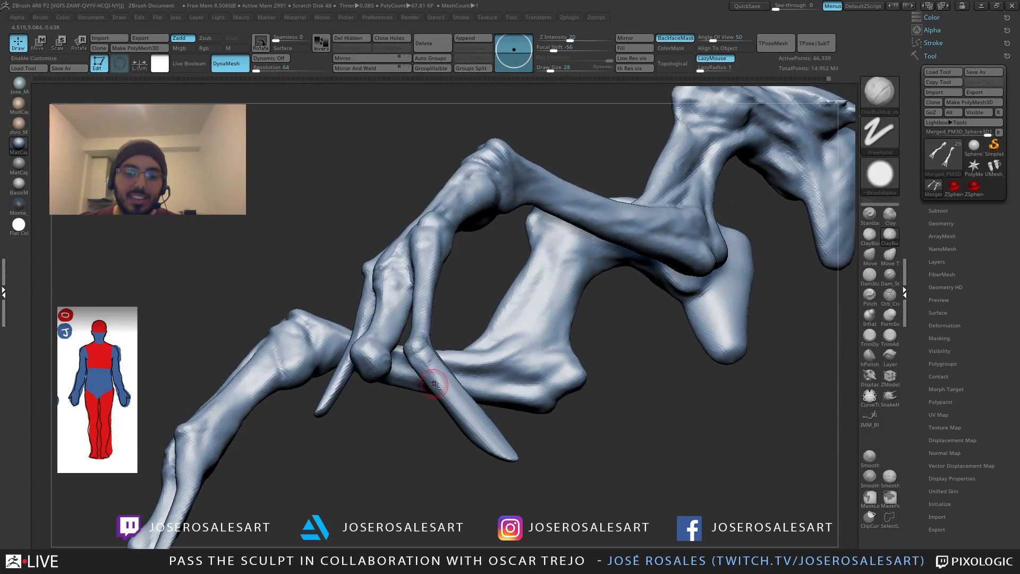
mouse_move(460, 419)
right_down()
mouse_move(421, 368)
mouse_move(418, 412)
right_up()
mouse_move(428, 366)
mouse_down()
mouse_move(452, 398)
mouse_move(467, 394)
mouse_up()
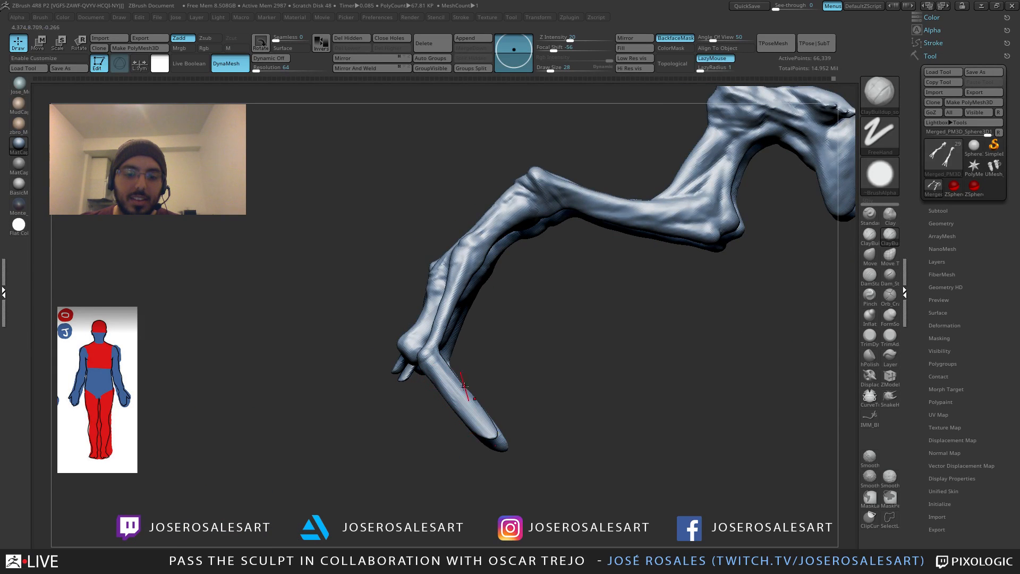
right_drag(467, 394, 453, 342)
drag(453, 342, 467, 381)
right_drag(466, 380, 419, 373)
Step: Build up and smooth the underside of the extended finger segment toward its tip
mouse_move(464, 357)
mouse_down()
mouse_move(464, 397)
mouse_move(462, 371)
mouse_up()
right_drag(461, 371, 481, 367)
shift+drag(467, 363, 456, 402)
right_drag(455, 402, 484, 378)
drag(475, 363, 446, 415)
right_drag(446, 414, 478, 341)
mouse_move(468, 416)
right_down()
mouse_move(464, 360)
mouse_move(480, 296)
mouse_move(485, 347)
mouse_move(464, 283)
mouse_move(482, 335)
mouse_move(478, 317)
right_up()
Step: Cut a crease around the joint between the outer finger and its new segment with DamStandard
key(b)
key(d)
key(s)
drag(483, 314, 458, 329)
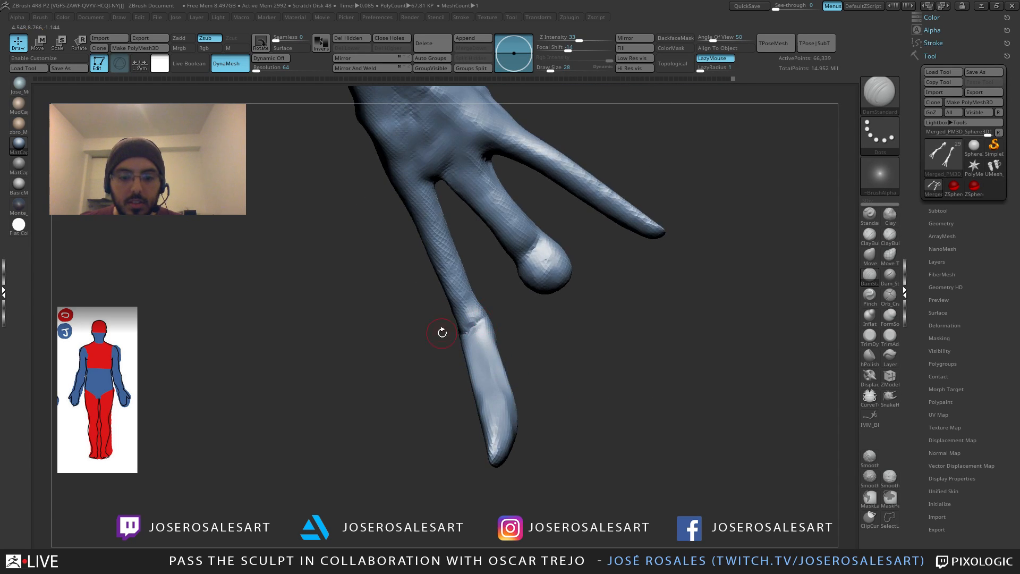
right_drag(441, 332, 491, 321)
drag(506, 320, 470, 332)
mouse_move(462, 336)
right_down()
mouse_move(488, 333)
mouse_move(476, 340)
mouse_move(485, 321)
mouse_move(504, 366)
mouse_move(524, 368)
mouse_move(467, 341)
mouse_move(439, 345)
right_up()
Step: Build up a second knuckle midway along the extended finger segment with ClayBuildup at draw size 58
key(1)
mouse_move(521, 367)
right_down()
mouse_move(518, 388)
mouse_move(534, 411)
mouse_move(514, 392)
right_up()
key(])
key(])
key(])
mouse_move(505, 387)
mouse_down()
mouse_move(490, 372)
mouse_move(502, 386)
mouse_move(475, 394)
mouse_up()
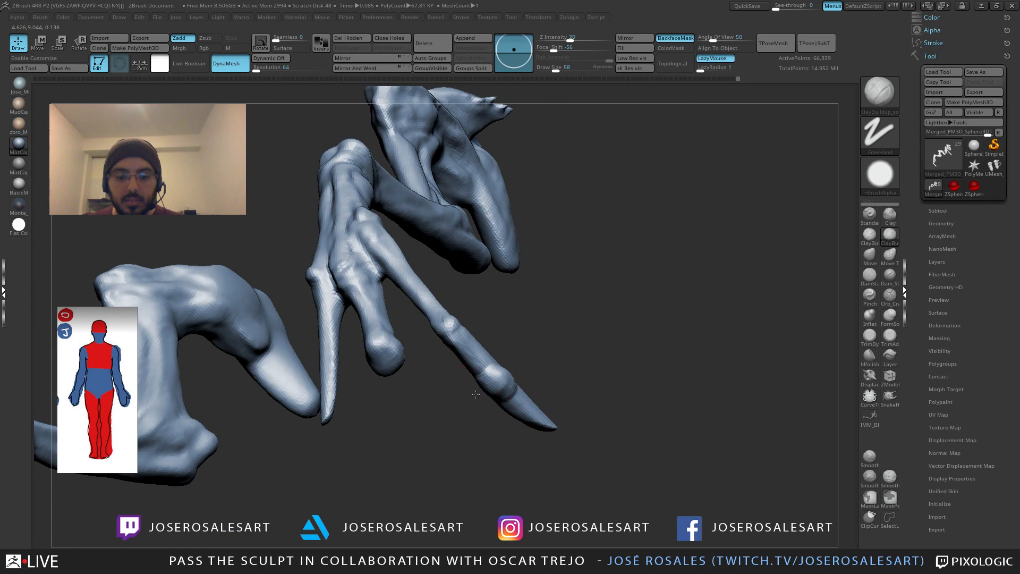
right_drag(475, 394, 491, 352)
right_drag(546, 391, 549, 374)
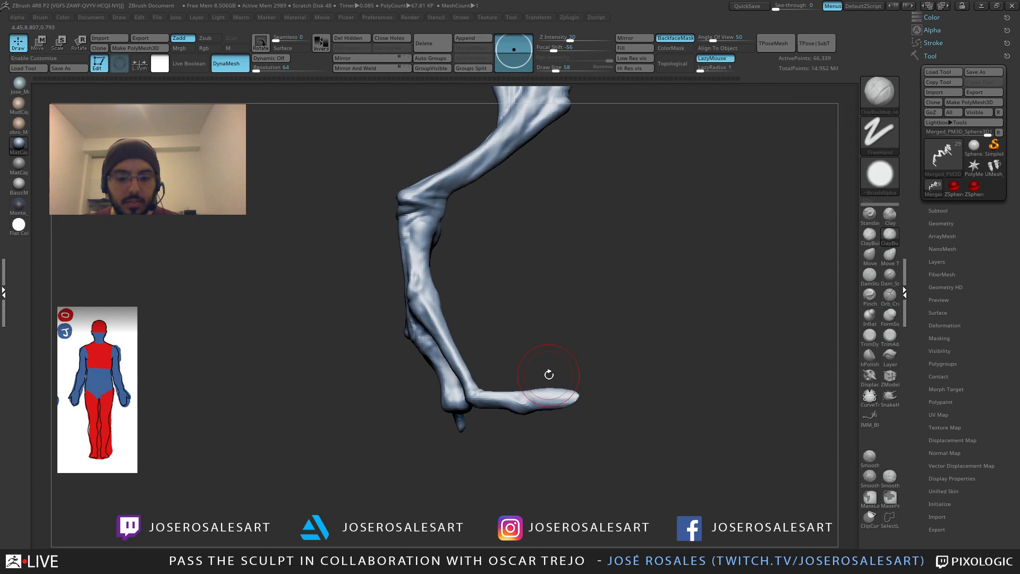
Step: Stretch and curve the end of the extended finger upward with the Move brush at draw size 81
key(2)
key(s)
click(574, 380)
mouse_move(554, 405)
mouse_down()
mouse_move(559, 392)
mouse_move(535, 398)
mouse_move(586, 392)
mouse_up()
key(shift)
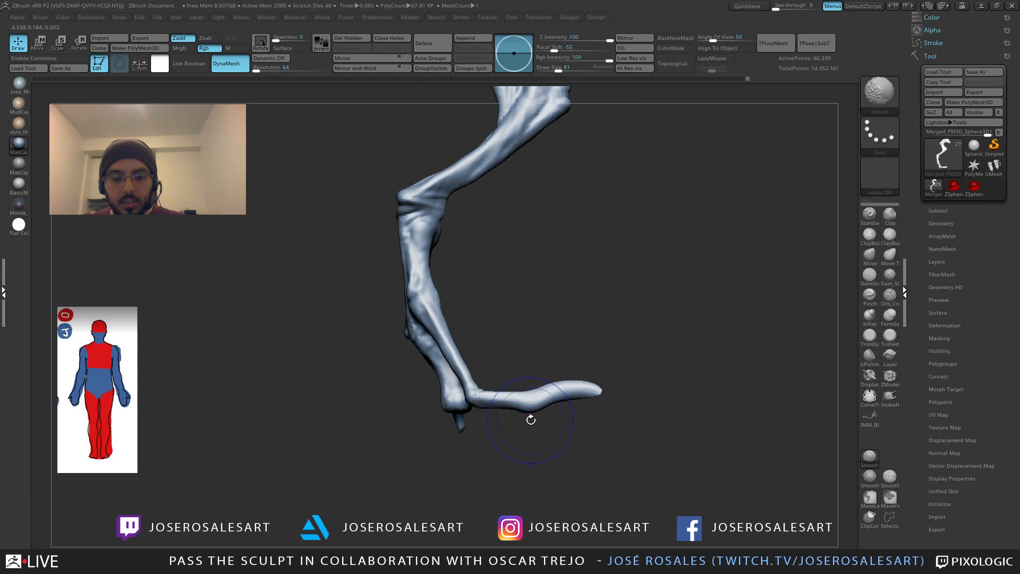
mouse_move(530, 420)
right_down()
mouse_move(605, 400)
mouse_move(615, 346)
mouse_move(660, 299)
right_up()
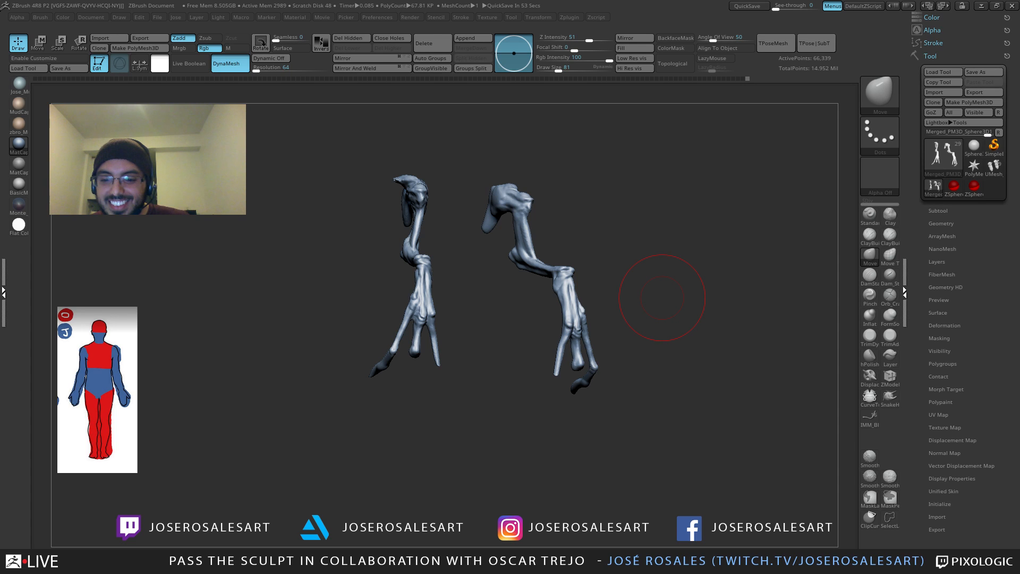
Step: Build up the shaft of the middle finger with ClayBuildup at draw size 33
drag(662, 298, 640, 308)
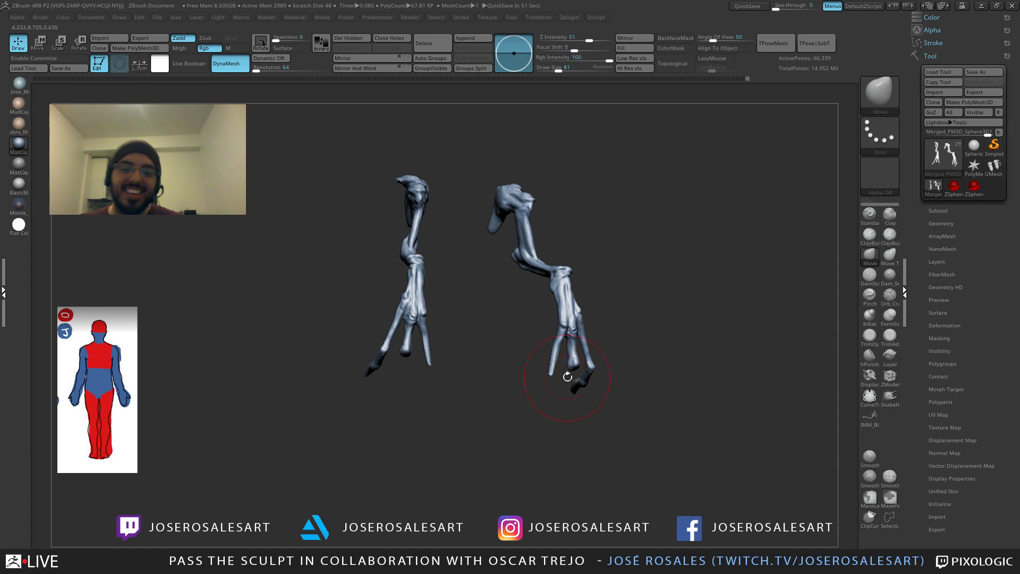
mouse_move(567, 377)
mouse_down()
mouse_move(605, 358)
mouse_move(640, 359)
mouse_up()
key(s)
mouse_move(651, 340)
alt+mouse_down()
mouse_move(665, 356)
mouse_move(612, 378)
mouse_move(554, 363)
alt+mouse_up()
key(s)
alt+drag(494, 419, 504, 432)
mouse_move(504, 404)
mouse_down()
mouse_move(581, 371)
mouse_move(553, 366)
mouse_up()
key(b)
key(c)
key(b)
key(s)
drag(512, 374, 558, 364)
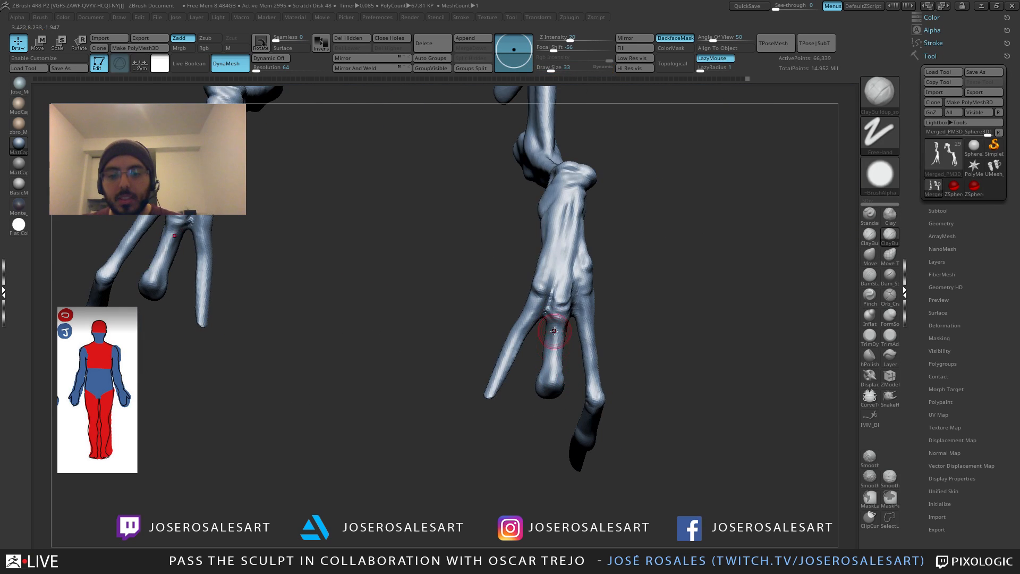
Step: Add clay to the rounded tip of the middle finger
mouse_move(557, 399)
mouse_down()
mouse_move(541, 361)
mouse_move(550, 389)
mouse_move(546, 378)
mouse_up()
key(s)
mouse_move(578, 404)
alt+mouse_down()
mouse_move(566, 389)
mouse_move(541, 388)
mouse_move(549, 393)
alt+mouse_up()
drag(575, 390, 558, 385)
key(bracketright)
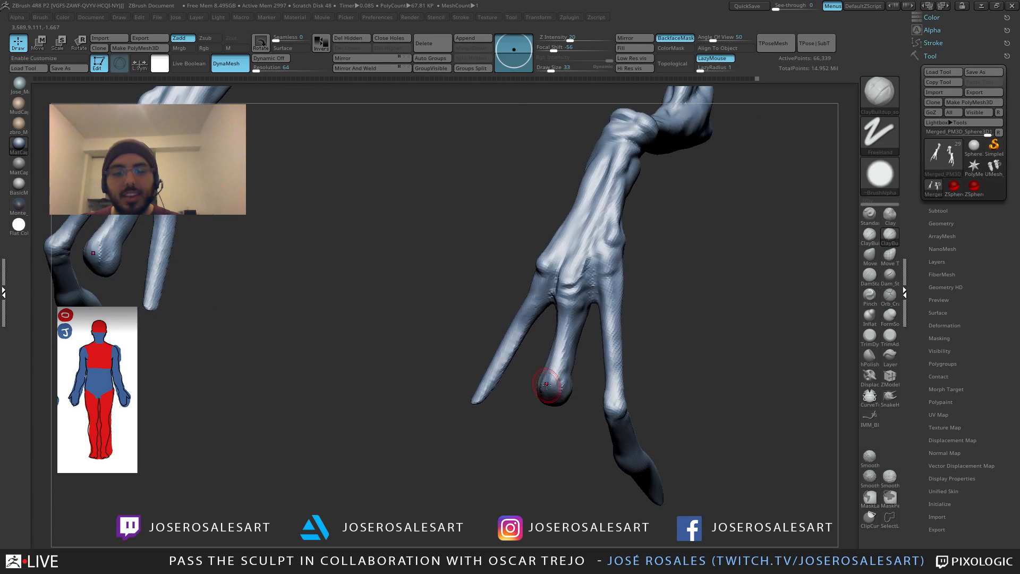
Step: Carve creases at the finger bases on the palm side with DamStandard at draw size 33
drag(531, 351, 568, 319)
drag(524, 276, 551, 280)
mouse_move(361, 239)
mouse_down()
mouse_move(526, 223)
mouse_move(453, 242)
mouse_move(516, 270)
mouse_up()
key(b)
key(d)
key(s)
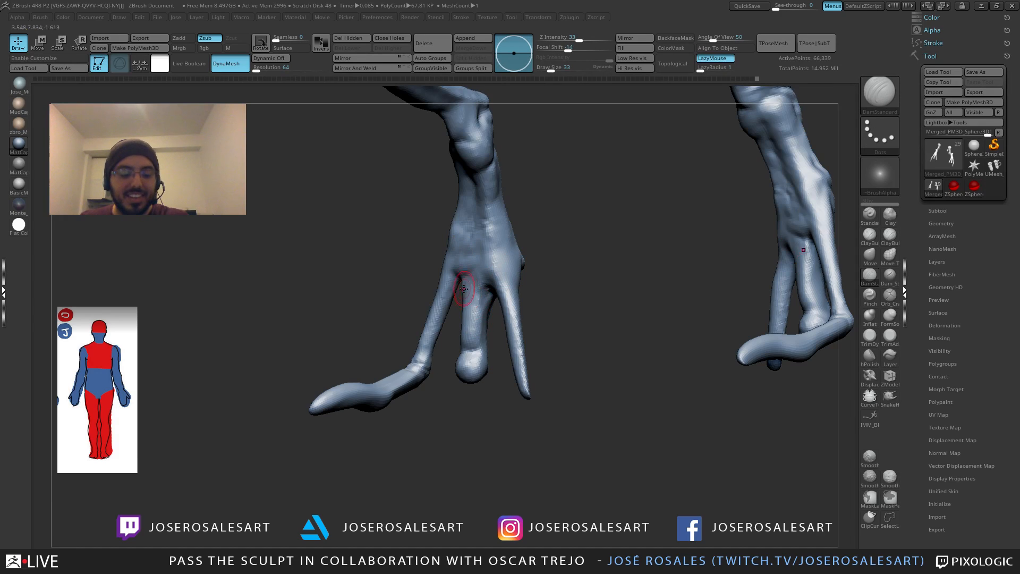
mouse_move(462, 285)
right_down()
mouse_move(520, 278)
mouse_move(472, 264)
mouse_move(461, 269)
mouse_move(516, 272)
right_up()
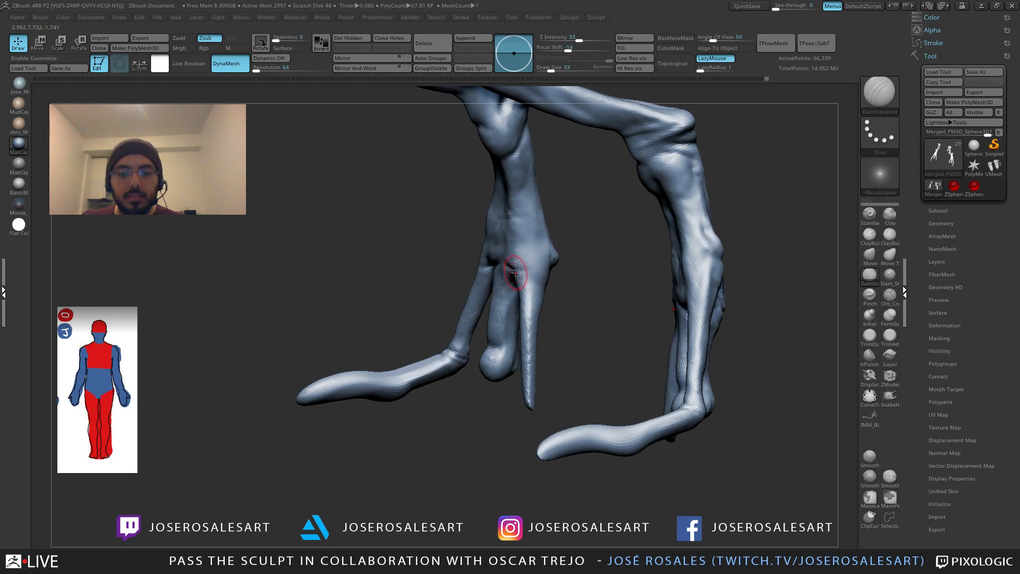
Step: Build up the first joint and bent end segment of the extended finger with ClayBuildup at draw size 39
key(b)
key(c)
key(b)
mouse_move(550, 226)
right_down()
mouse_move(515, 269)
mouse_move(561, 264)
mouse_move(453, 276)
mouse_move(444, 256)
mouse_move(472, 230)
right_up()
key(s)
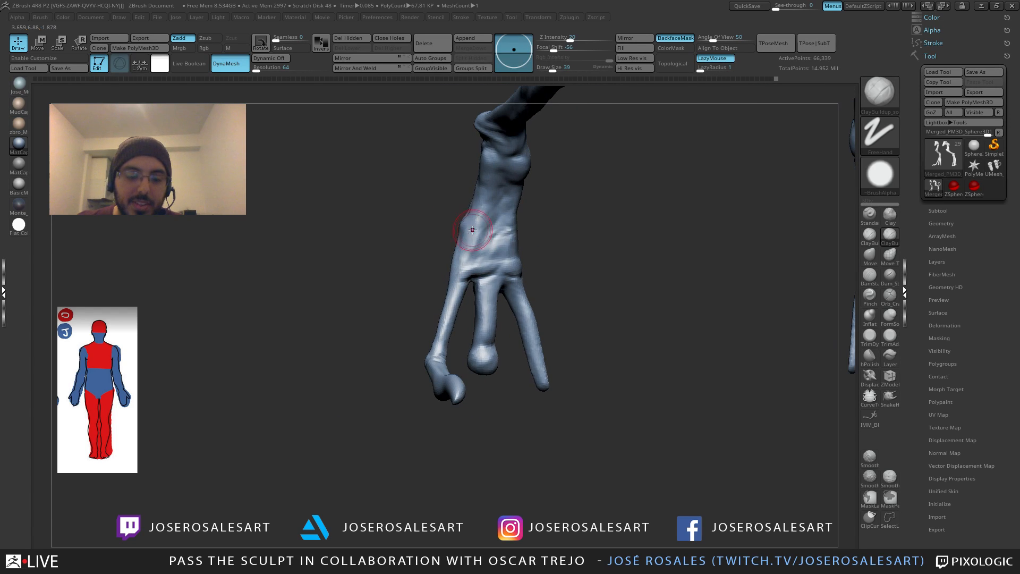
mouse_move(448, 274)
right_down()
mouse_move(513, 251)
mouse_move(471, 234)
mouse_move(508, 272)
mouse_move(511, 227)
mouse_move(487, 244)
mouse_move(460, 295)
mouse_move(470, 238)
mouse_move(445, 311)
mouse_move(451, 287)
mouse_move(464, 292)
right_up()
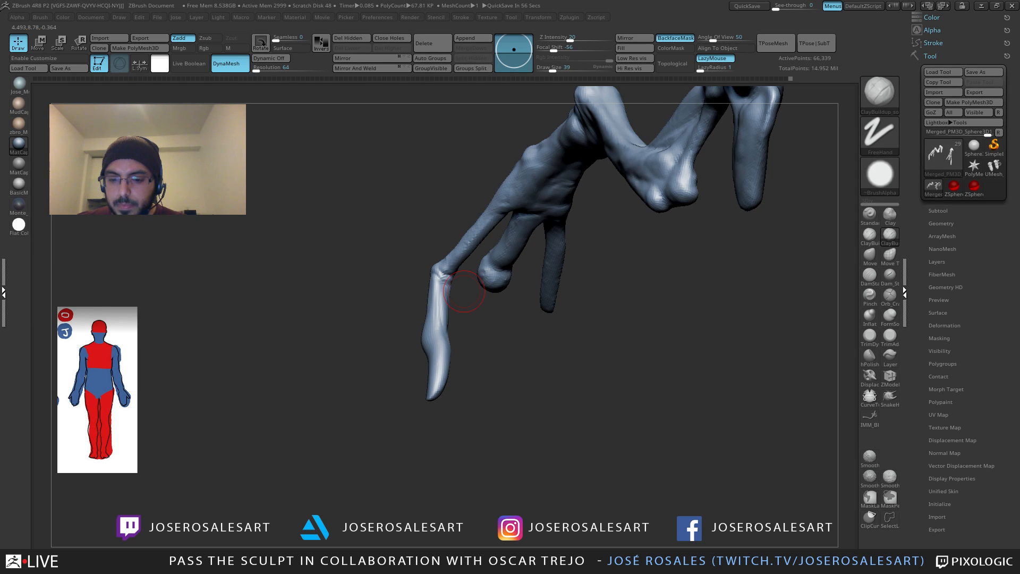
mouse_move(464, 292)
right_down()
mouse_move(392, 331)
mouse_move(438, 323)
mouse_move(446, 281)
mouse_move(437, 335)
mouse_move(456, 278)
mouse_move(452, 298)
mouse_move(457, 287)
mouse_move(455, 228)
right_up()
Step: Carve a crease around the second joint of the extended finger with DamStandard at draw size 39
key(b)
key(d)
key(s)
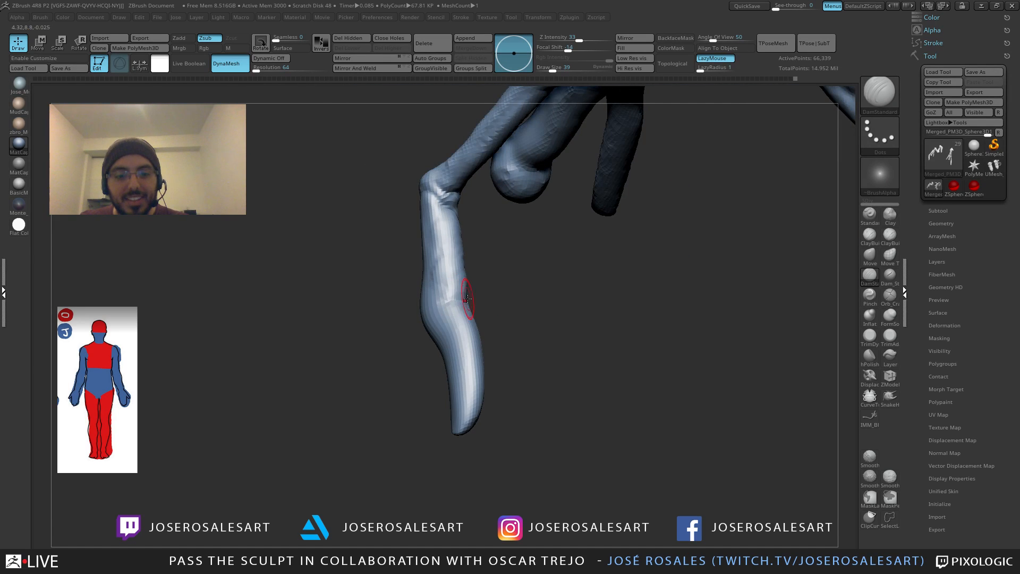
mouse_move(467, 299)
right_down()
mouse_move(457, 286)
mouse_move(485, 287)
mouse_move(442, 313)
mouse_move(531, 276)
mouse_move(486, 262)
mouse_move(455, 294)
right_up()
Step: Build up the second knuckle of the extended finger with ClayBuildup at draw size 39
key(b)
key(c)
key(b)
mouse_move(460, 204)
right_down()
mouse_move(433, 262)
mouse_move(442, 277)
right_up()
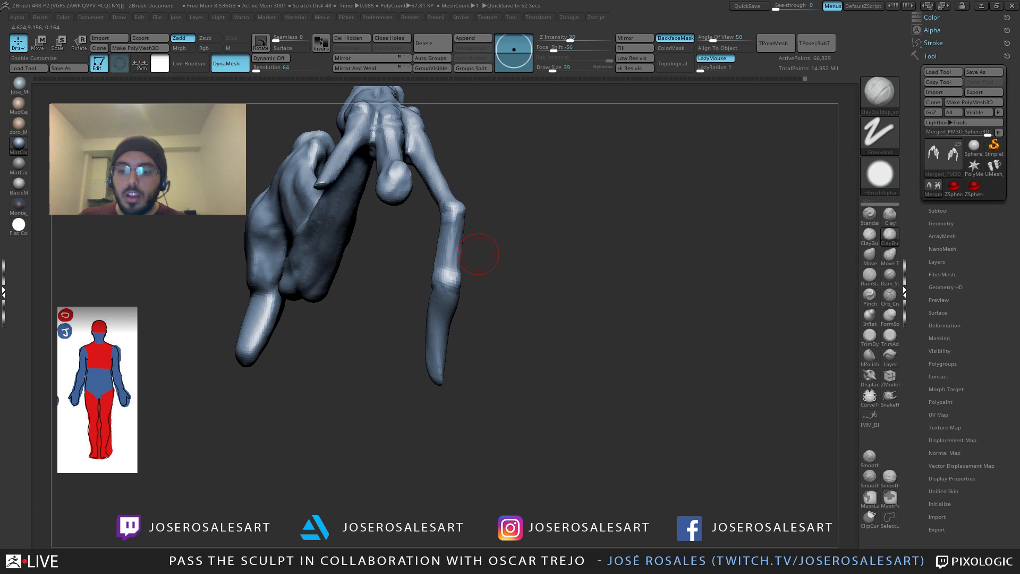
mouse_move(478, 254)
mouse_down()
mouse_move(455, 228)
mouse_move(478, 212)
mouse_move(463, 315)
mouse_up()
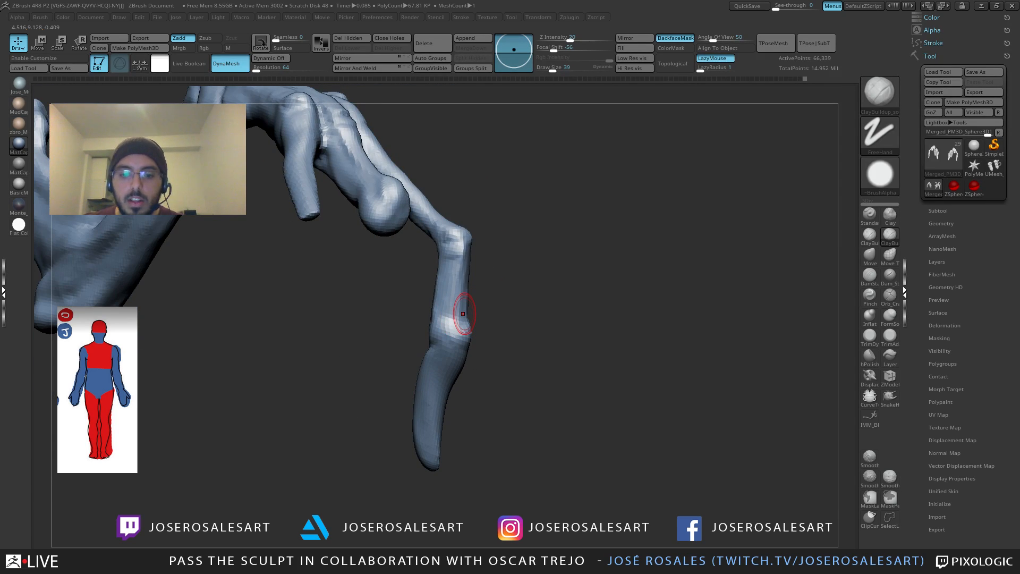
right_drag(455, 298, 455, 287)
drag(455, 334, 458, 314)
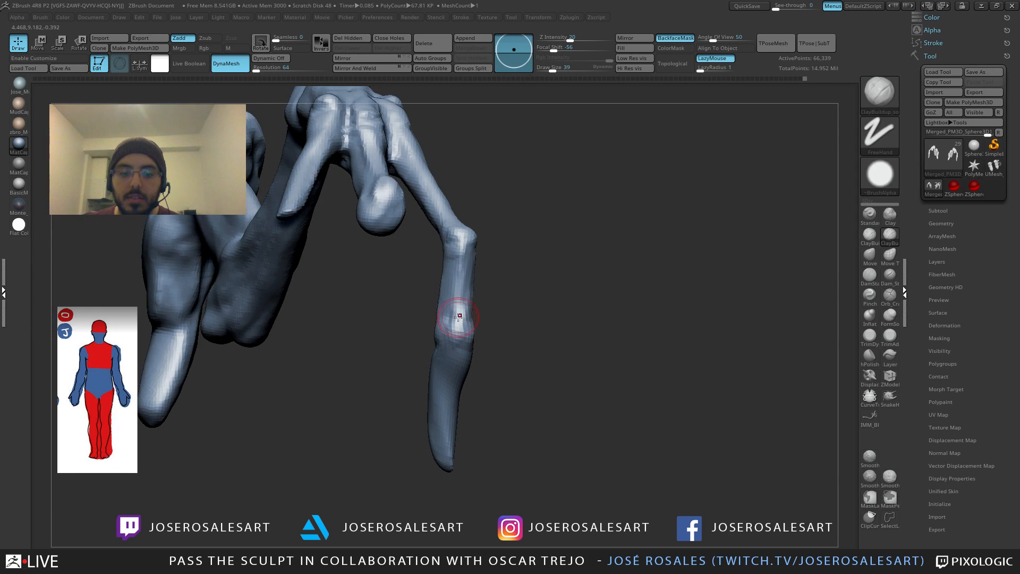
mouse_move(460, 304)
right_down()
mouse_move(440, 300)
mouse_move(460, 305)
right_up()
drag(461, 306, 461, 345)
mouse_move(461, 345)
right_down()
mouse_move(426, 332)
mouse_move(461, 307)
mouse_move(446, 272)
mouse_move(465, 301)
mouse_move(465, 330)
right_up()
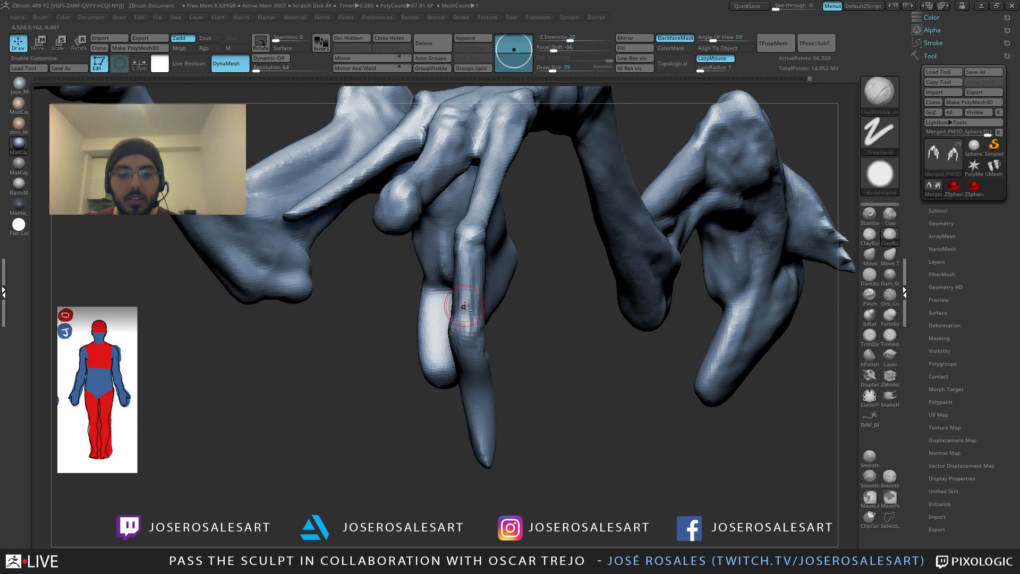
Step: Add clay to the extended finger's middle segment and tip with ClayBuildup at draw size 36, and smooth the tip
mouse_move(461, 333)
right_down()
mouse_move(454, 344)
mouse_move(448, 287)
mouse_move(478, 245)
mouse_move(507, 265)
mouse_move(478, 229)
mouse_move(492, 257)
mouse_move(483, 234)
mouse_move(492, 242)
mouse_move(483, 254)
mouse_move(524, 242)
mouse_move(505, 248)
mouse_move(509, 255)
mouse_move(512, 228)
right_up()
mouse_move(420, 224)
right_down()
mouse_move(506, 318)
mouse_move(565, 289)
mouse_move(510, 291)
mouse_move(514, 334)
mouse_move(553, 291)
mouse_move(536, 282)
right_up()
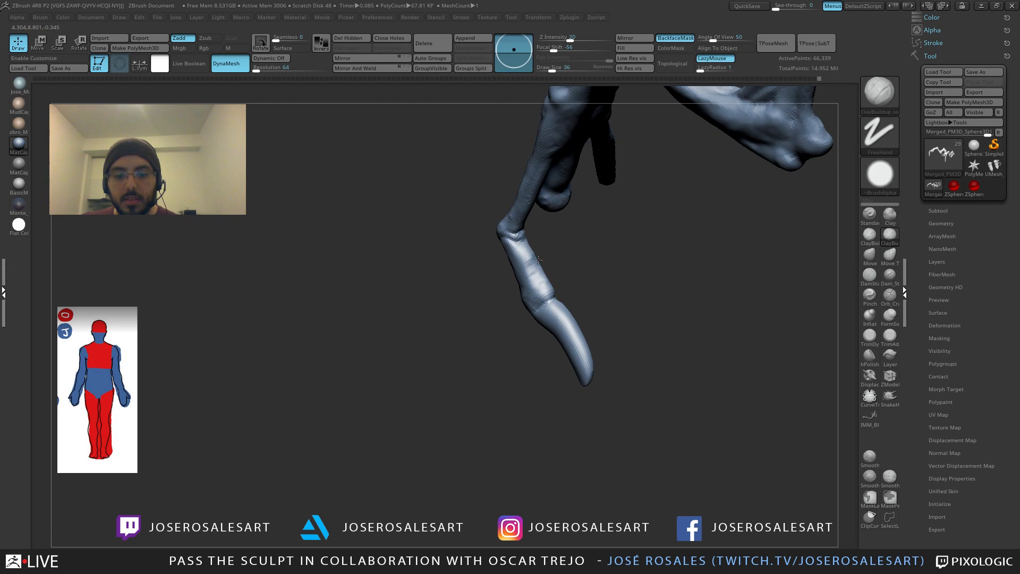
mouse_move(530, 246)
right_down()
mouse_move(574, 261)
mouse_move(520, 270)
mouse_move(537, 273)
mouse_move(549, 260)
mouse_move(567, 288)
mouse_move(563, 309)
mouse_move(558, 287)
mouse_move(586, 296)
mouse_move(571, 298)
mouse_move(580, 318)
mouse_move(569, 371)
mouse_move(608, 353)
right_up()
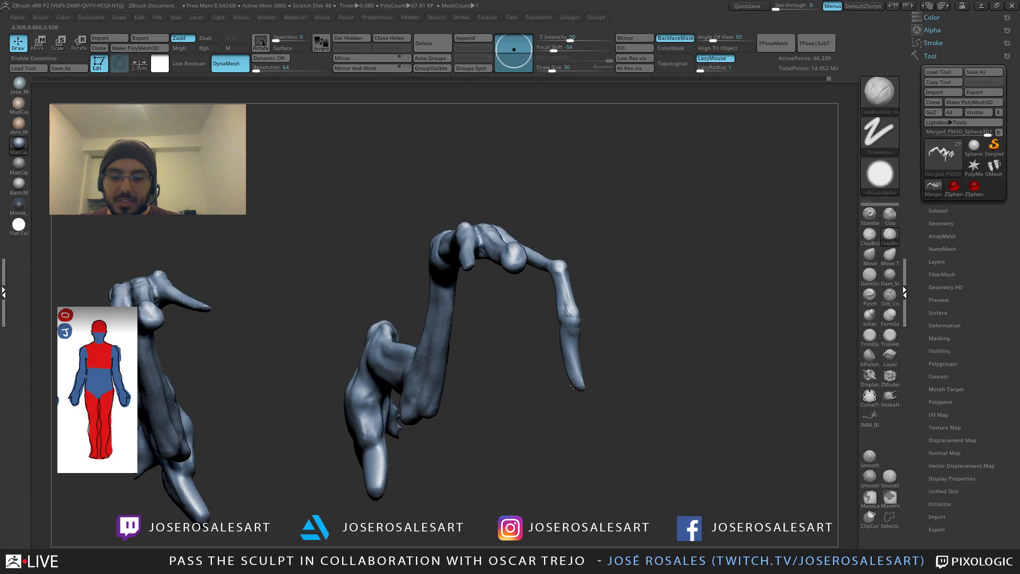
drag(572, 385, 565, 372)
mouse_move(595, 385)
right_down()
mouse_move(579, 366)
mouse_move(610, 346)
mouse_move(567, 362)
mouse_move(591, 366)
right_up()
mouse_move(595, 363)
mouse_down()
mouse_move(587, 386)
mouse_move(596, 340)
mouse_move(592, 384)
mouse_up()
mouse_move(592, 383)
right_down()
mouse_move(614, 380)
mouse_move(583, 374)
right_up()
shift+drag(582, 376, 583, 392)
mouse_move(581, 400)
right_down()
mouse_move(592, 367)
mouse_move(527, 446)
mouse_move(607, 326)
right_up()
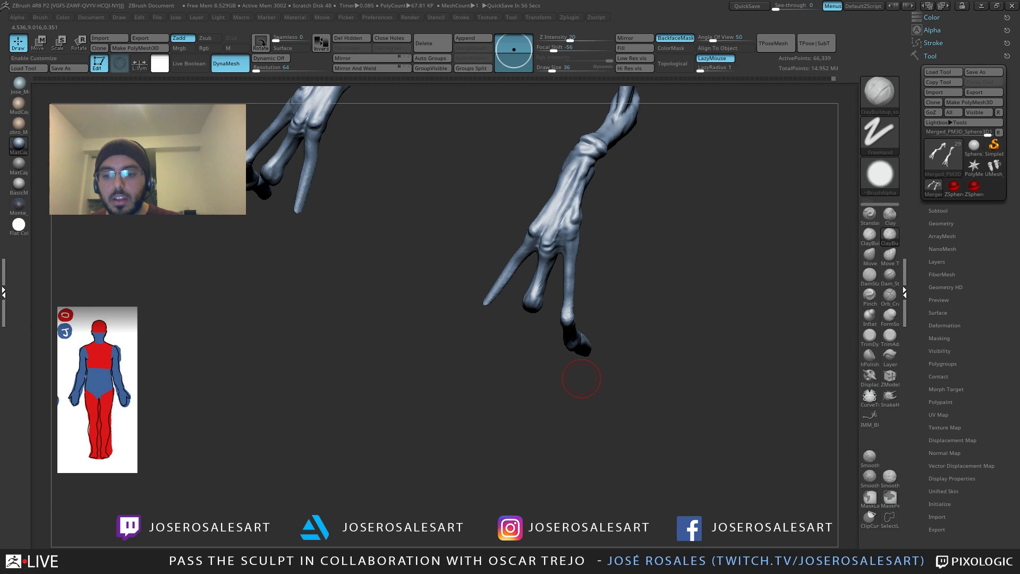
Step: Reshape the end segment of the extended finger with the Move brush at draw size 48
mouse_move(581, 378)
right_down()
mouse_move(503, 288)
mouse_move(552, 230)
mouse_move(593, 356)
mouse_move(555, 321)
mouse_move(568, 314)
mouse_move(589, 357)
mouse_move(578, 380)
mouse_move(574, 354)
right_up()
key(b)
key(m)
key(v)
key(s)
drag(583, 337, 552, 323)
right_drag(595, 319, 568, 342)
mouse_move(513, 290)
right_down()
mouse_move(515, 277)
mouse_move(515, 335)
right_up()
mouse_move(583, 329)
right_down()
mouse_move(537, 332)
mouse_move(609, 306)
right_up()
Step: Thicken and round the tip of the extended finger with ClayBuildup at draw size 48
key(b)
key(c)
key(b)
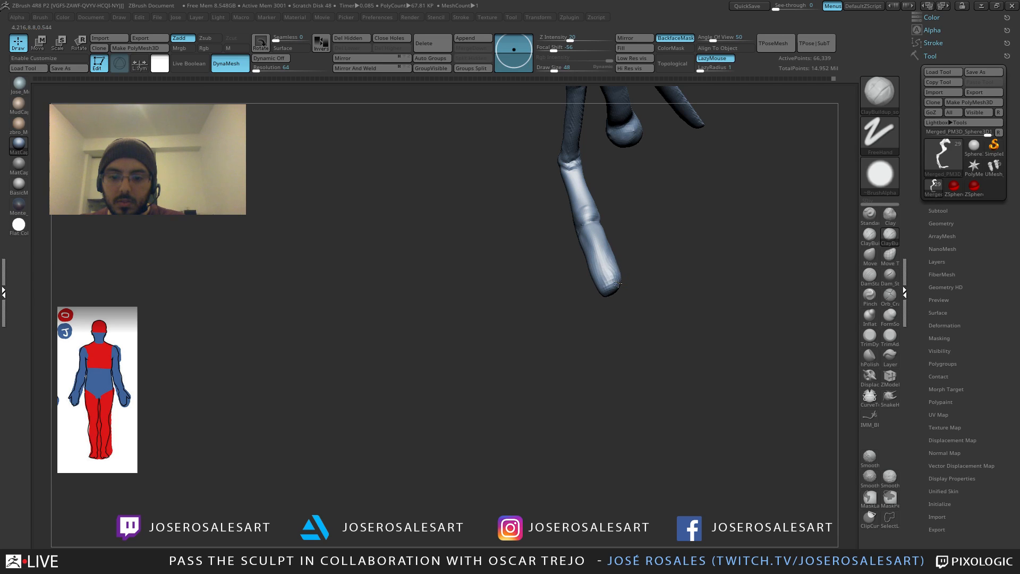
drag(618, 283, 610, 287)
mouse_move(610, 287)
right_down()
mouse_move(589, 248)
mouse_move(616, 285)
right_up()
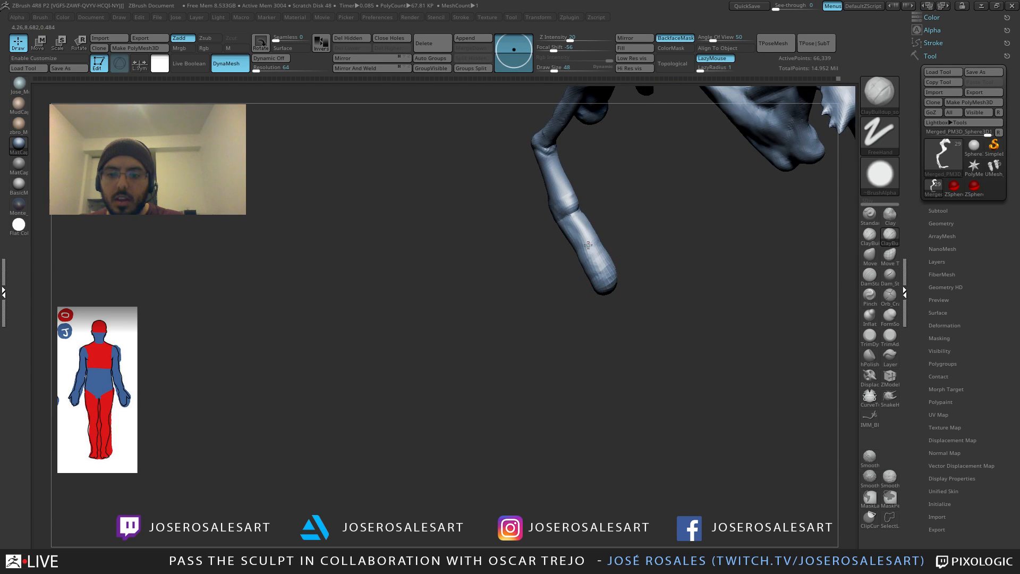
right_drag(568, 249, 637, 250)
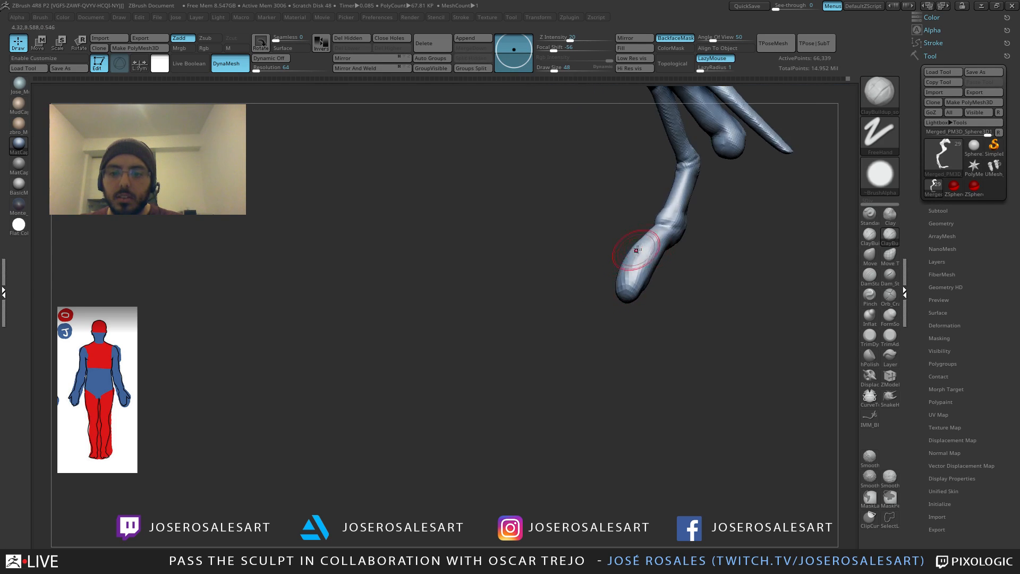
right_drag(631, 298, 619, 240)
mouse_move(641, 283)
right_down()
mouse_move(696, 267)
mouse_move(623, 245)
right_up()
Step: Taper the extended finger's tip with the Move brush at draw size 36 and smooth its surface
key(b)
key(m)
key(v)
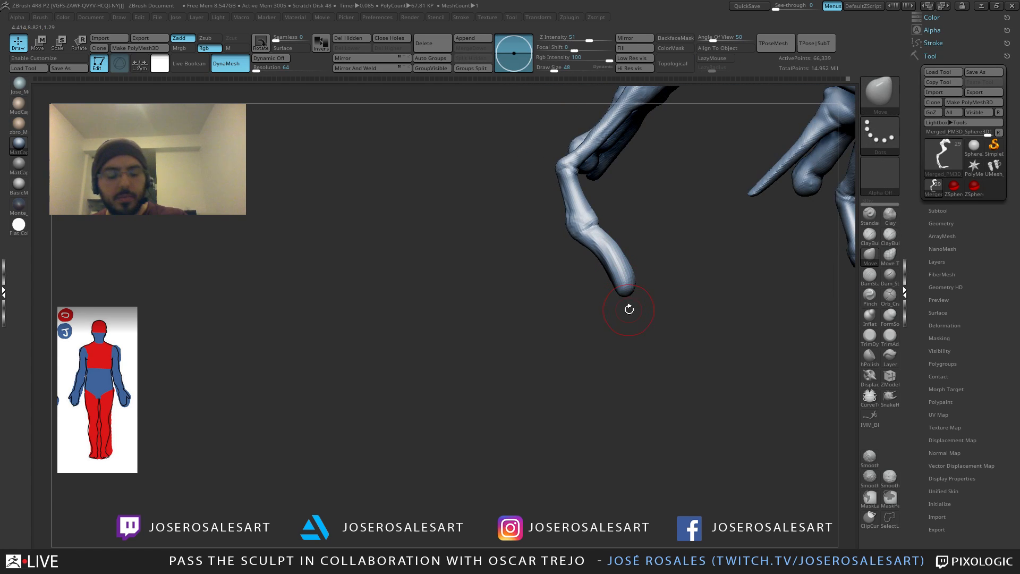
right_drag(631, 308, 657, 304)
drag(631, 302, 638, 305)
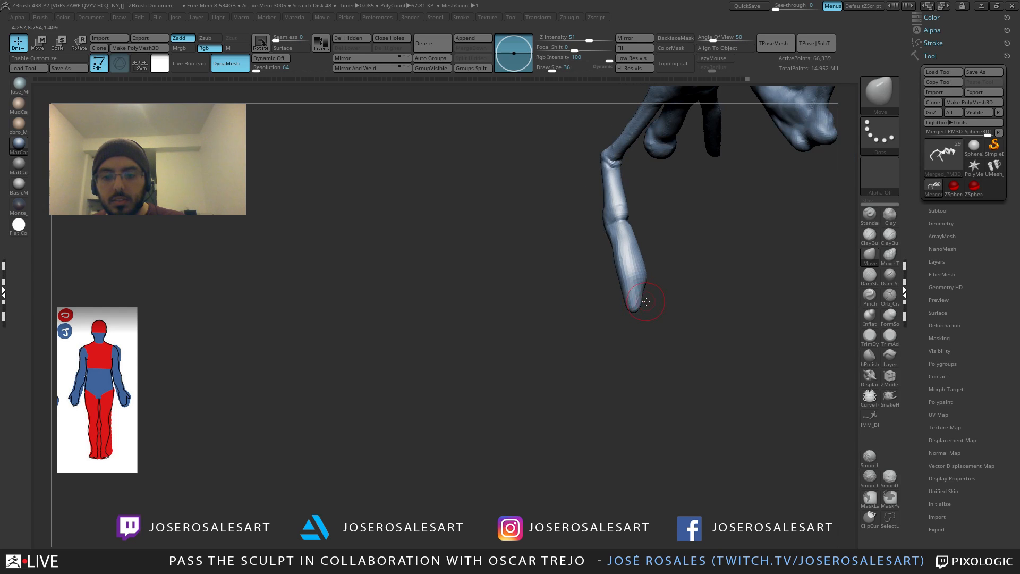
right_drag(655, 298, 680, 297)
shift+drag(646, 292, 644, 300)
mouse_move(642, 304)
right_down()
mouse_move(587, 264)
mouse_move(716, 232)
mouse_move(670, 245)
mouse_move(667, 298)
mouse_move(651, 276)
mouse_move(657, 283)
mouse_move(687, 271)
right_up()
Step: Shift the hand upward with an enlarged Move brush while viewing the whole creature from the side
key(b)
key(d)
key(s)
mouse_move(724, 224)
ctrl+right_down()
mouse_move(714, 213)
mouse_move(695, 291)
mouse_move(675, 317)
ctrl+right_up()
key(b)
key(m)
key(v)
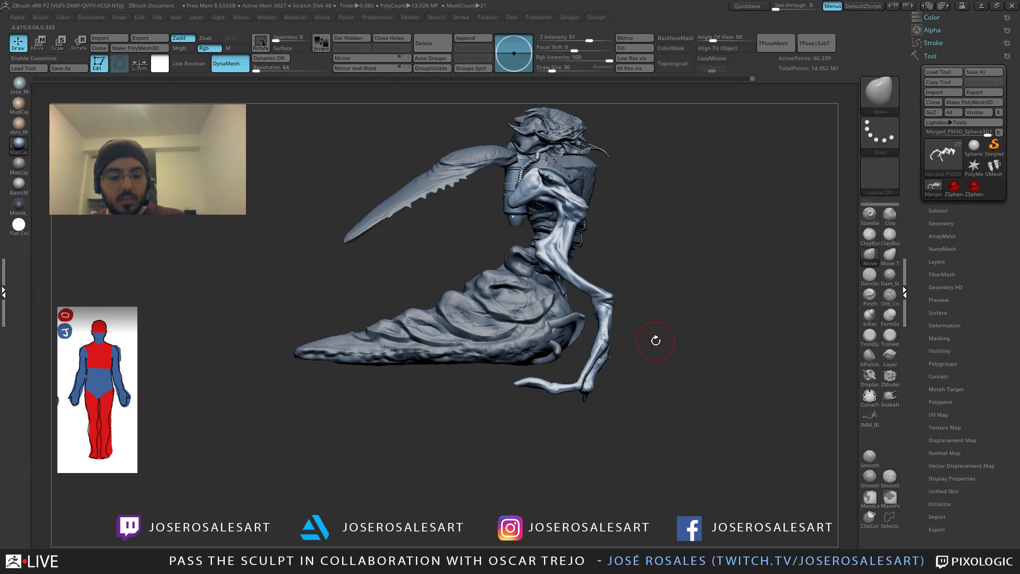
key(s)
drag(662, 344, 688, 349)
drag(575, 388, 574, 355)
shift+right_drag(642, 340, 553, 333)
mouse_move(695, 342)
alt+right_down()
mouse_move(635, 346)
mouse_move(558, 331)
alt+right_up()
Step: Adjust the pose of the forearms and hands against the body with the Move brush at draw size 124
key(s)
drag(608, 296, 595, 286)
right_drag(670, 272, 652, 265)
ctrl+right_drag(652, 265, 658, 279)
drag(631, 275, 589, 301)
right_drag(585, 319, 652, 391)
alt+right_drag(652, 390, 649, 426)
drag(624, 408, 628, 411)
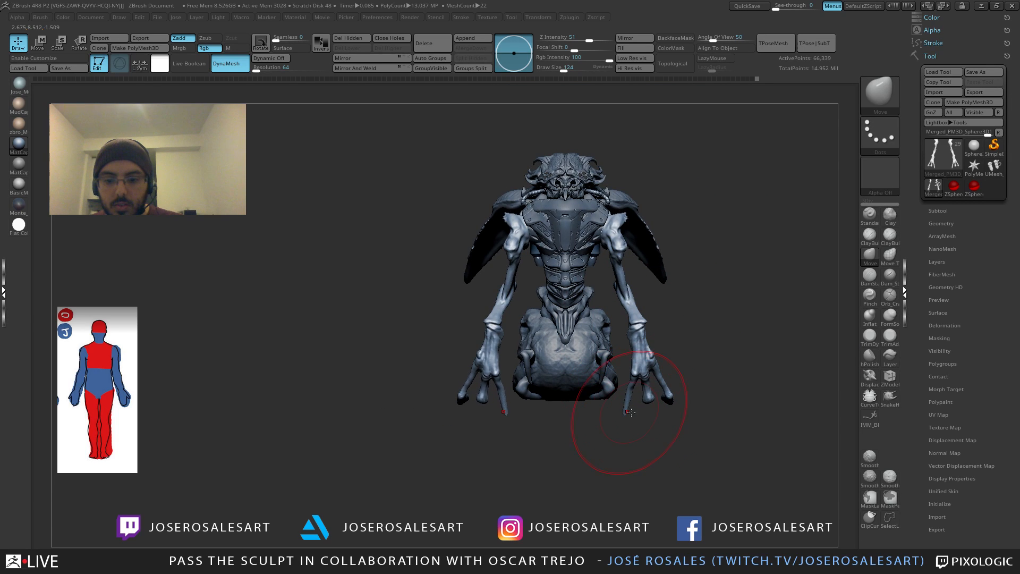
Step: Refine the placement of the forearm and hand with the Move brush at draw size 99
key(s)
click(646, 412)
ctrl+right_drag(753, 409, 770, 423)
right_drag(770, 424, 714, 419)
key(s)
click(678, 393)
drag(679, 395, 617, 367)
mouse_move(629, 367)
alt+right_down()
mouse_move(610, 368)
mouse_move(609, 342)
alt+right_up()
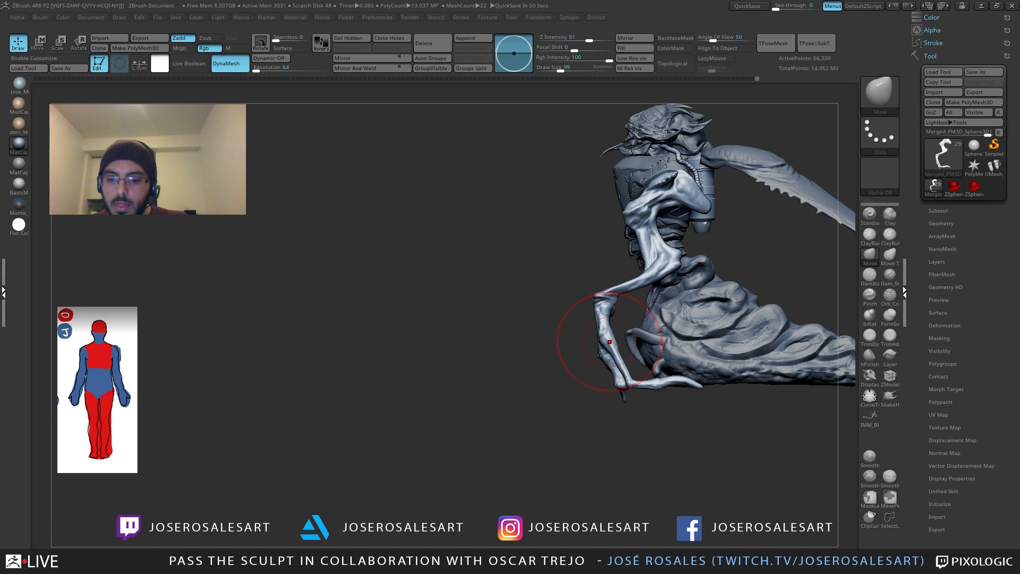
mouse_move(588, 378)
mouse_down()
mouse_move(680, 330)
mouse_move(705, 347)
mouse_up()
key(s)
drag(711, 265, 765, 250)
mouse_move(654, 175)
alt+mouse_down()
mouse_move(658, 224)
mouse_move(625, 255)
mouse_move(606, 295)
alt+mouse_up()
Step: Build up the muscle forms of the upper arm beside the torso with ClayBuildup at draw size 39
key(b)
key(d)
key(s)
mouse_move(597, 292)
alt+right_down()
mouse_move(592, 299)
mouse_move(610, 265)
mouse_move(616, 273)
mouse_move(597, 255)
mouse_move(604, 272)
mouse_move(597, 266)
alt+right_up()
key(b)
key(c)
key(b)
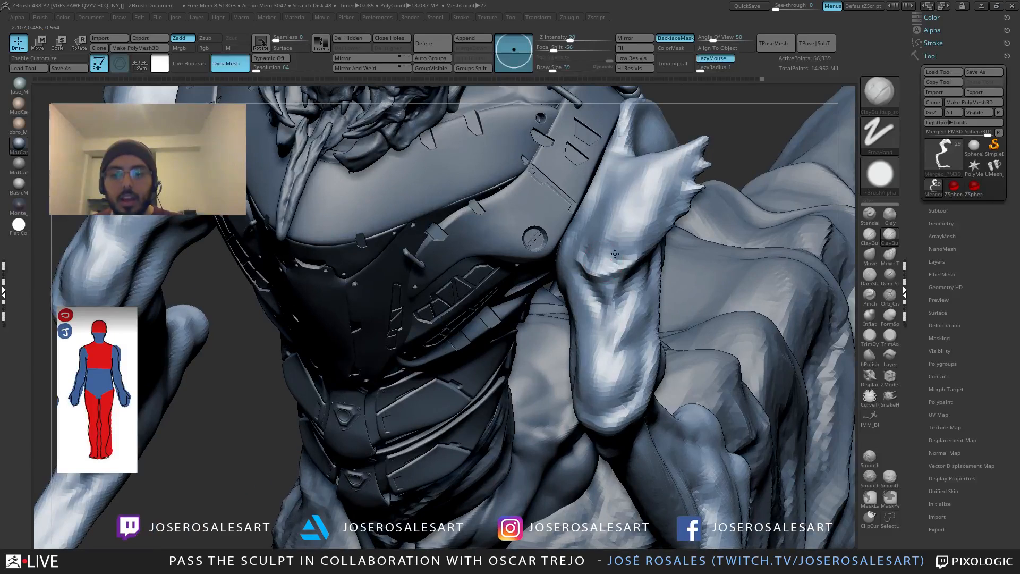
right_drag(637, 224, 371, 151)
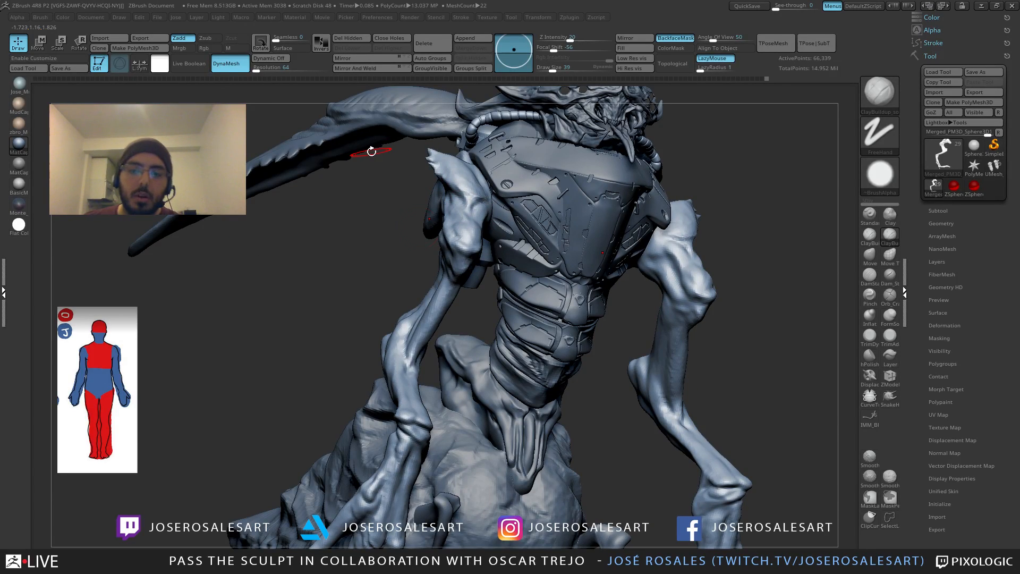
right_drag(470, 176, 517, 260)
Step: Raise muscle strands on the upper arm near the elbow with the Standard brush at draw size 28
key(s)
key(b)
key(s)
key(t)
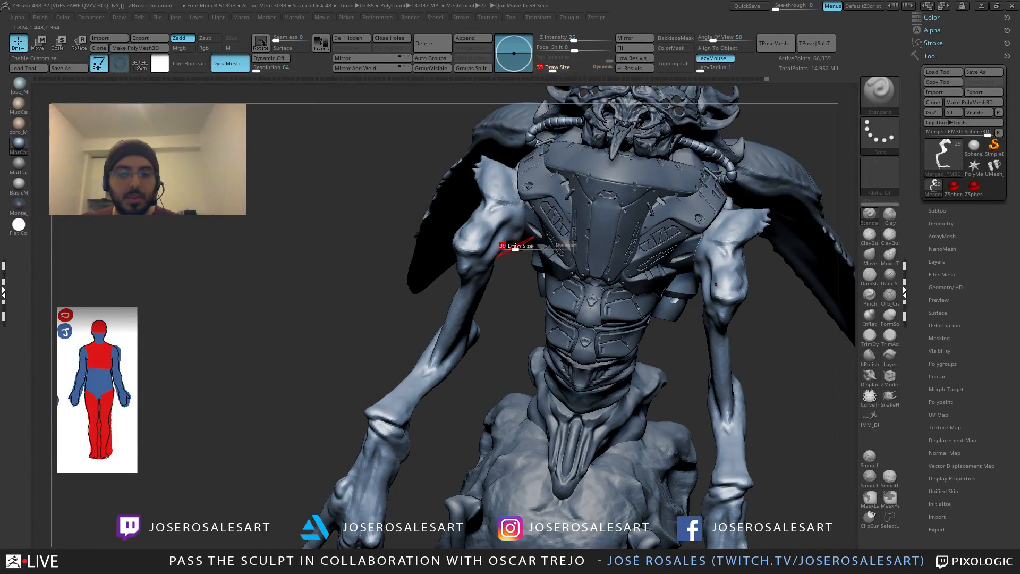
drag(515, 247, 513, 248)
mouse_move(513, 247)
right_down()
mouse_move(510, 236)
mouse_move(473, 237)
mouse_move(462, 249)
right_up()
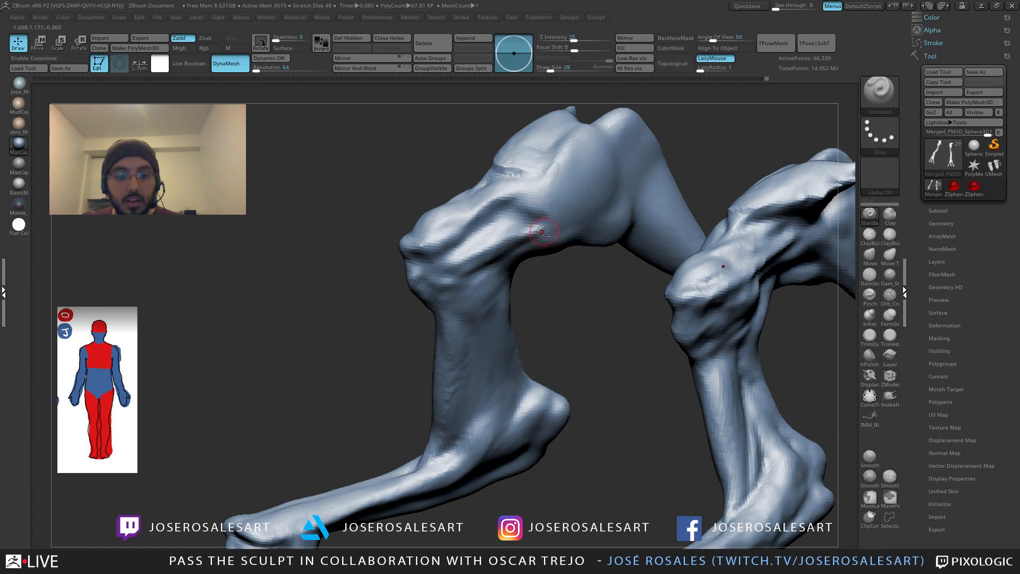
right_drag(543, 232, 478, 267)
mouse_move(571, 232)
ctrl+right_down()
mouse_move(512, 255)
mouse_move(528, 255)
mouse_move(534, 238)
mouse_move(508, 247)
ctrl+right_up()
Step: Carve long grooves between the upper-arm muscle strands toward the elbow with DamStandard at draw size 28
key(b)
key(d)
key(s)
drag(569, 222, 606, 212)
drag(489, 265, 605, 213)
right_drag(582, 226, 470, 236)
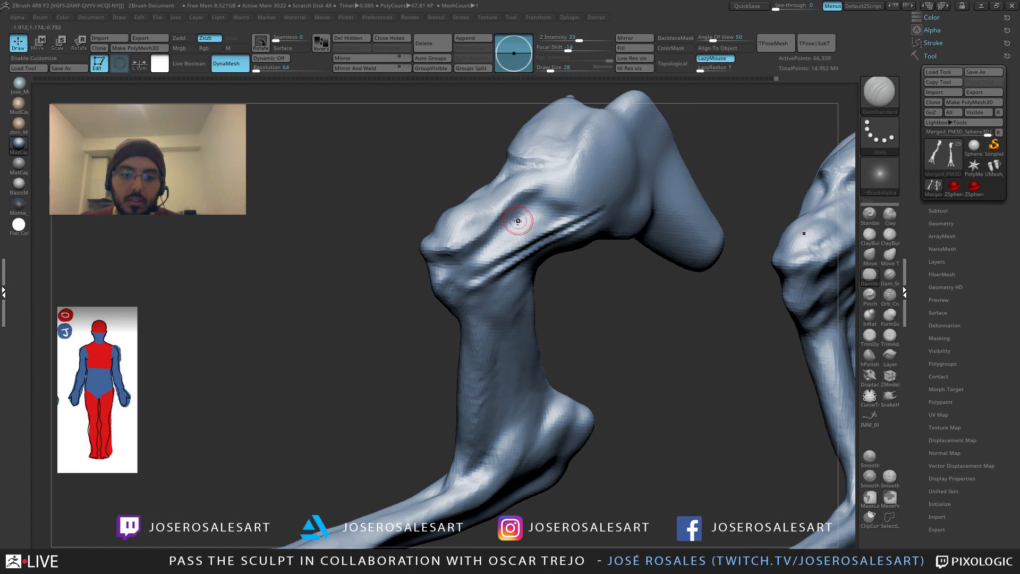
mouse_move(468, 251)
right_down()
mouse_move(482, 271)
mouse_move(468, 271)
mouse_move(450, 352)
mouse_move(440, 291)
right_up()
drag(451, 296, 476, 294)
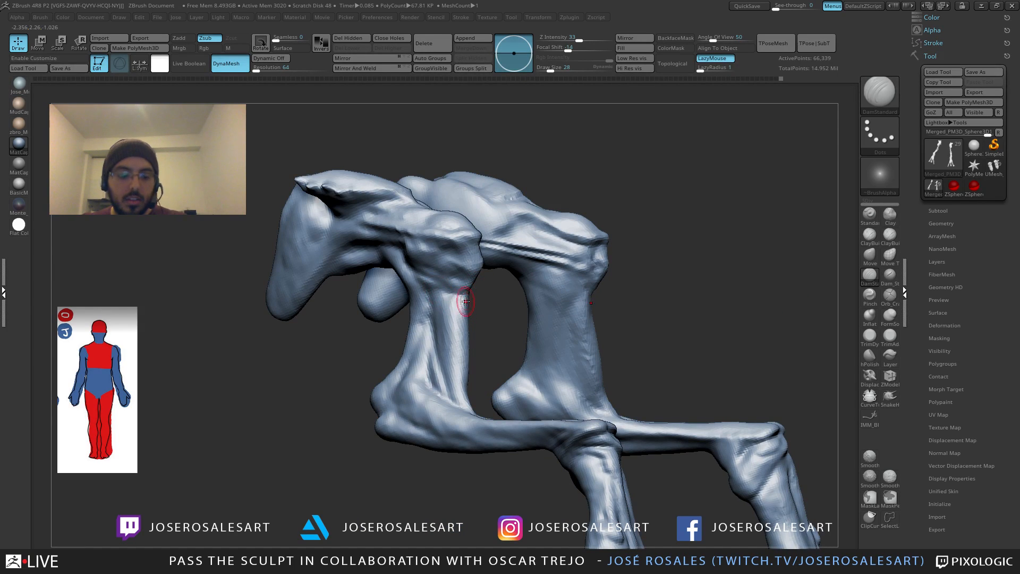
Step: Define raised forms just below the elbow with the Standard brush at draw size 28
key(b)
key(s)
key(t)
ctrl+right_drag(467, 303, 510, 295)
drag(444, 273, 479, 270)
right_drag(479, 270, 519, 256)
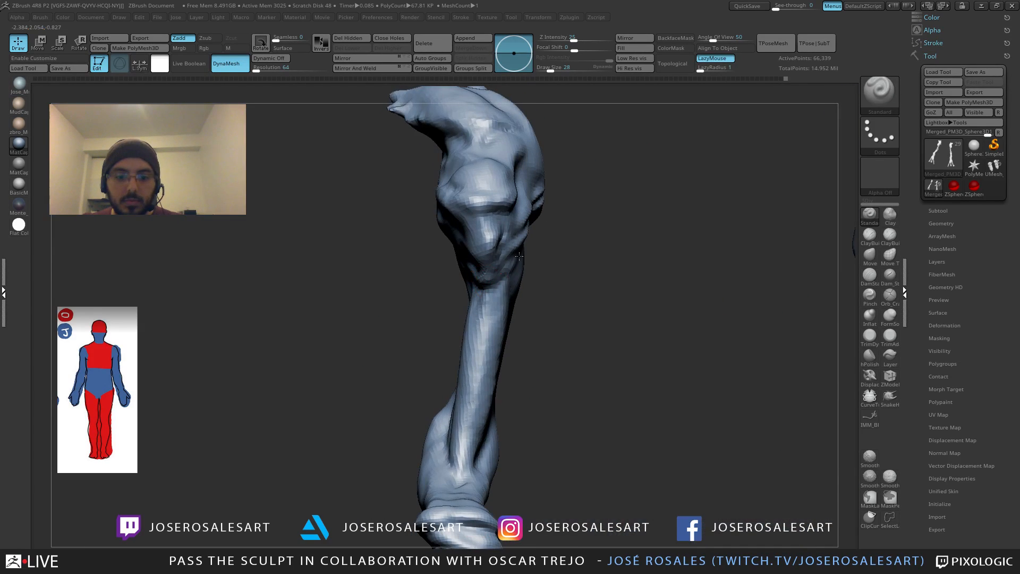
ctrl+right_drag(605, 216, 482, 220)
Step: Show the whole creature and save the tool to a file
key(shift+s)
ctrl+right_drag(647, 208, 552, 234)
right_drag(552, 234, 572, 269)
right_drag(694, 264, 750, 289)
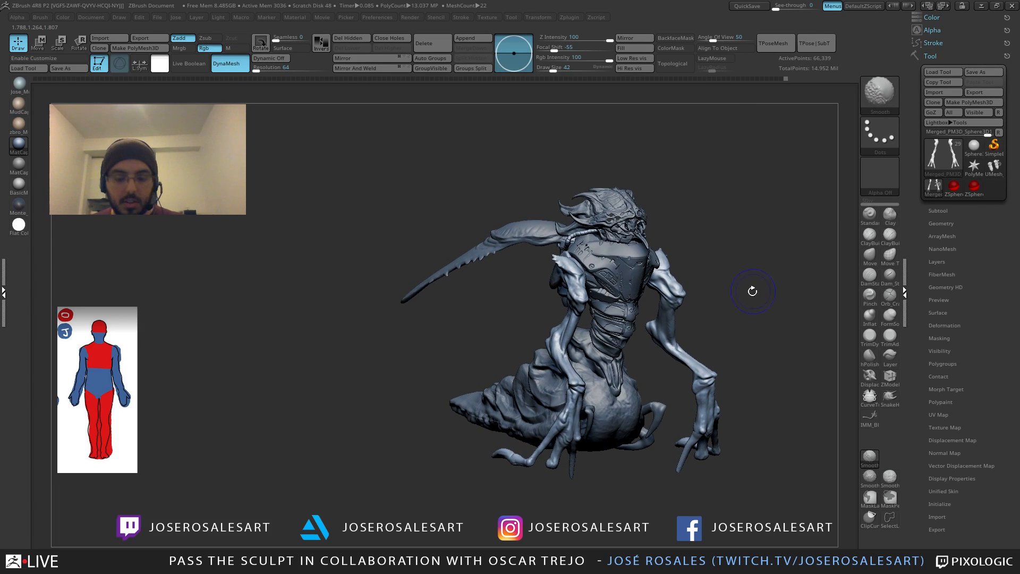
click(980, 74)
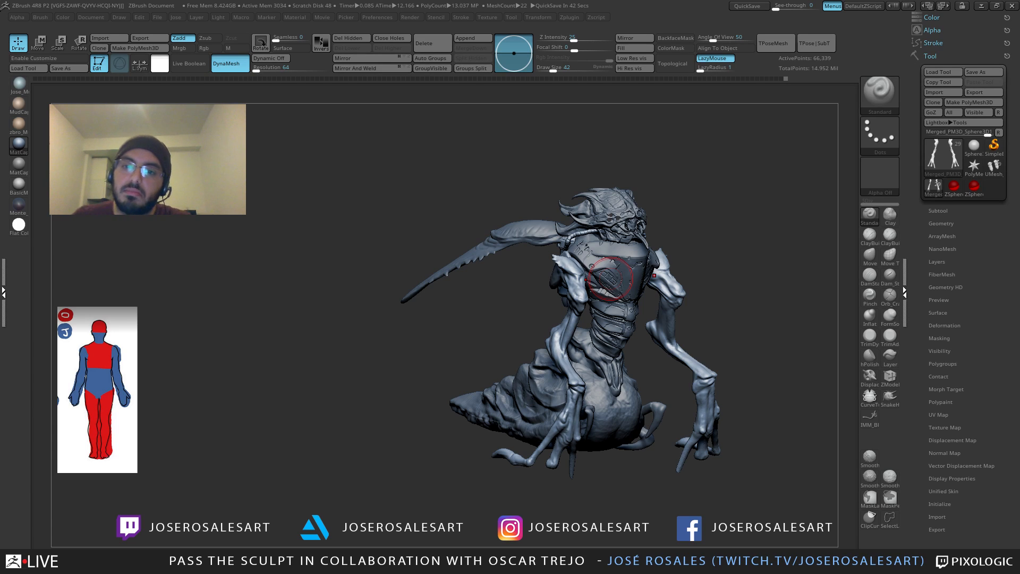
Step: Review the full creature and place a snapshot of it on the canvas for comparison
right_drag(611, 279, 563, 239)
ctrl+right_drag(563, 239, 680, 217)
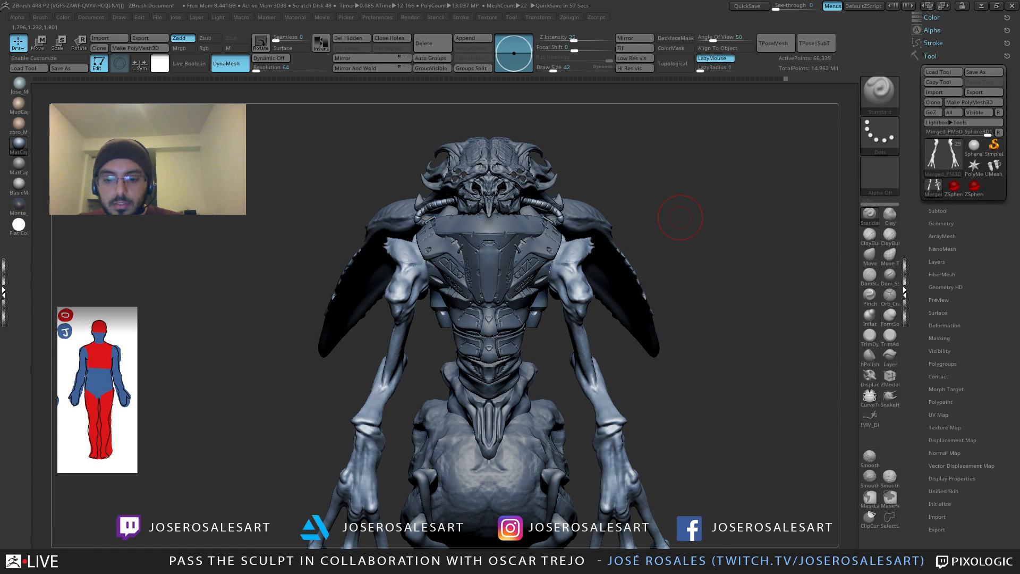
right_drag(664, 234, 593, 294)
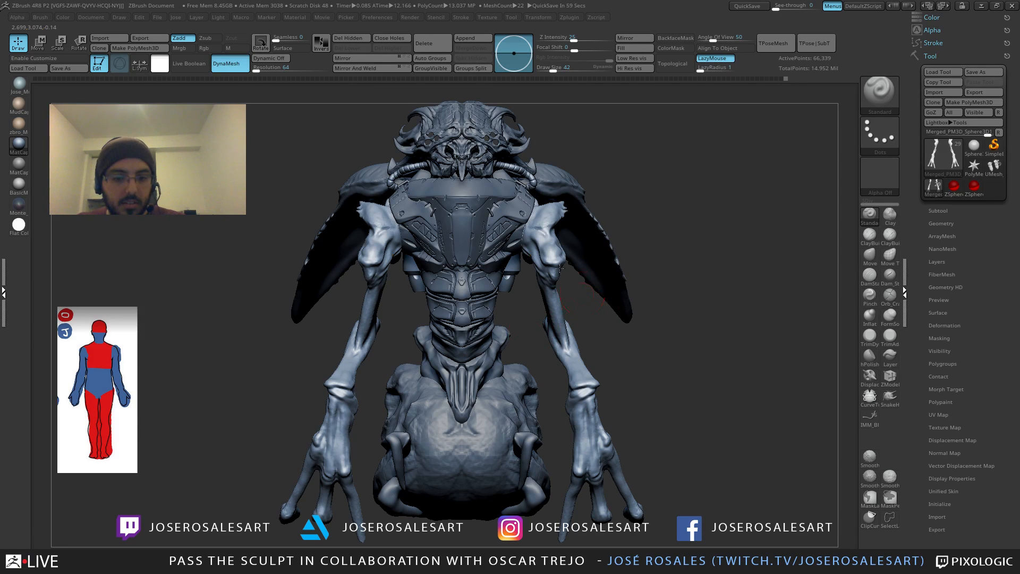
right_drag(559, 269, 496, 275)
mouse_move(497, 275)
ctrl+right_down()
mouse_move(547, 291)
mouse_move(526, 310)
mouse_move(514, 296)
mouse_move(526, 282)
mouse_move(515, 241)
mouse_move(516, 263)
mouse_move(526, 228)
ctrl+right_up()
key(b)
key(c)
key(b)
shift+right_drag(526, 228, 678, 213)
right_drag(706, 276, 735, 240)
mouse_move(796, 203)
right_down()
mouse_move(712, 214)
mouse_move(731, 195)
mouse_move(740, 236)
mouse_move(765, 221)
mouse_move(415, 225)
mouse_move(397, 243)
mouse_move(415, 240)
right_up()
key(shift+s)
Step: Scrub the undo history to an early arm version, compare it with the snapshot, and return to the latest state
drag(781, 78, 722, 78)
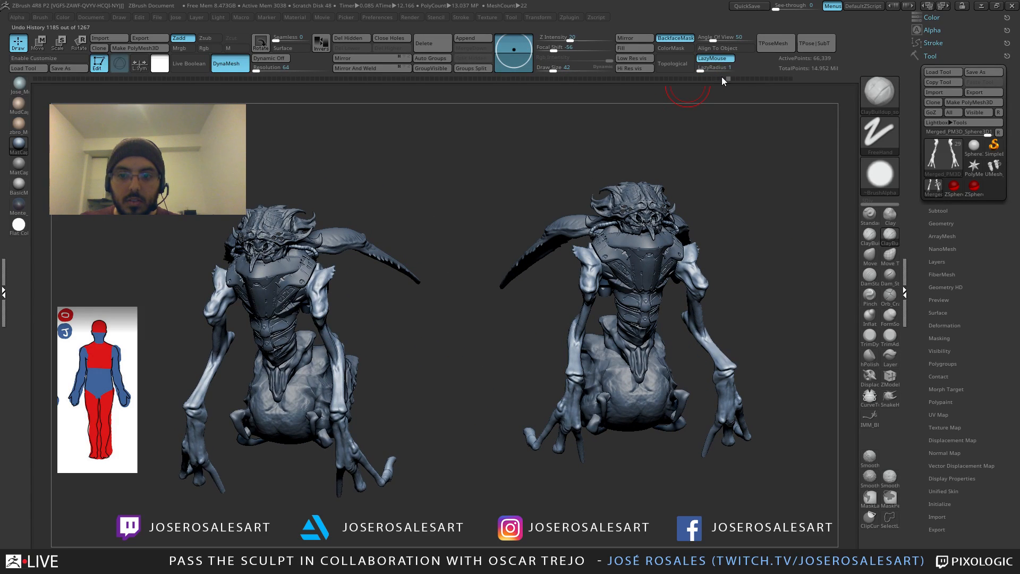
drag(659, 78, 136, 78)
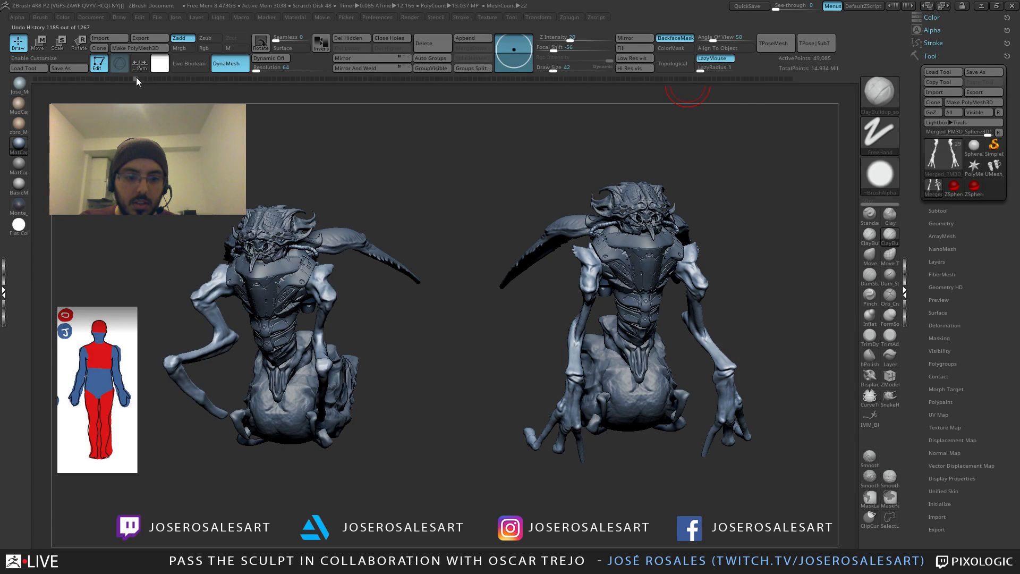
right_drag(414, 197, 493, 201)
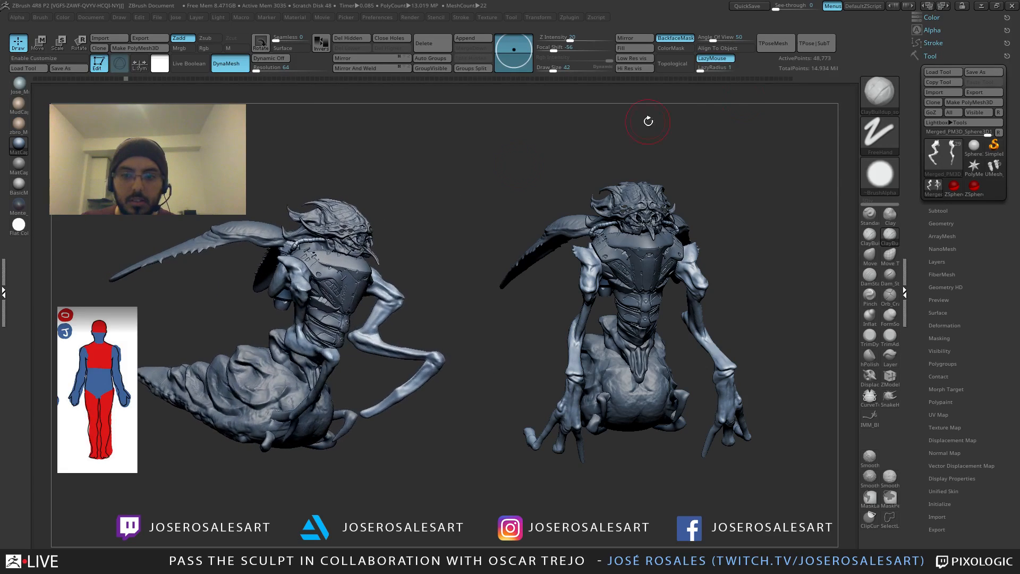
click(781, 78)
click(790, 78)
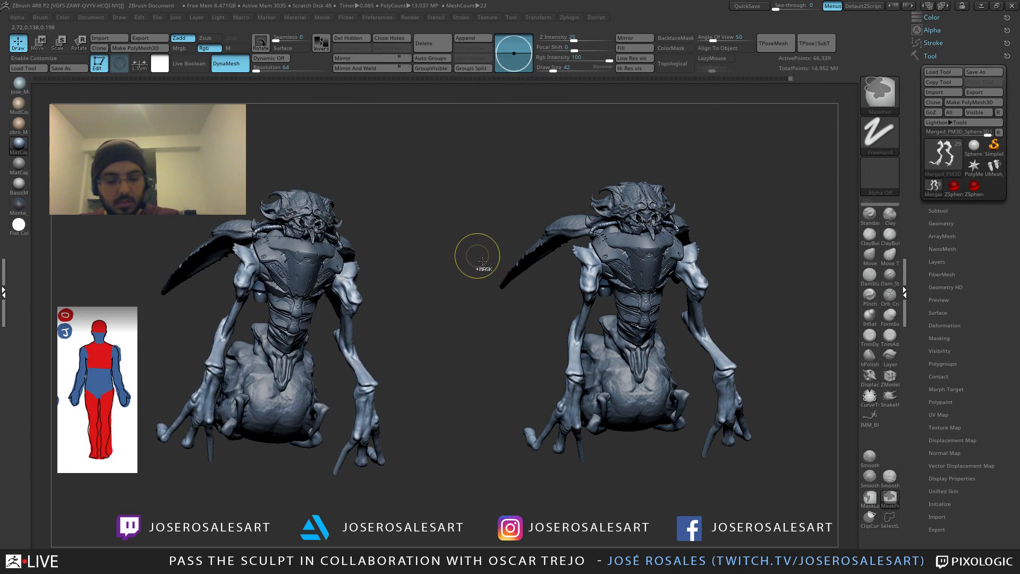
mouse_move(476, 255)
right_down()
mouse_move(437, 271)
mouse_move(578, 257)
mouse_move(552, 266)
right_up()
Step: Build up the tendons and bone forms on the back of the hand with the ClayBuildup brush at draw size 21
ctrl+right_drag(457, 271, 439, 324)
mouse_move(514, 364)
alt+right_down()
mouse_move(501, 312)
mouse_move(471, 314)
alt+right_up()
ctrl+right_drag(471, 313, 461, 271)
mouse_move(406, 308)
right_down()
mouse_move(457, 332)
mouse_move(457, 393)
right_up()
mouse_move(456, 393)
alt+right_down()
mouse_move(422, 314)
mouse_move(405, 317)
mouse_move(427, 356)
alt+right_up()
key(s)
drag(275, 361, 271, 362)
ctrl+right_drag(269, 357, 264, 385)
key(s)
drag(228, 322, 212, 321)
mouse_move(210, 320)
right_down()
mouse_move(225, 316)
mouse_move(230, 340)
mouse_move(219, 347)
right_up()
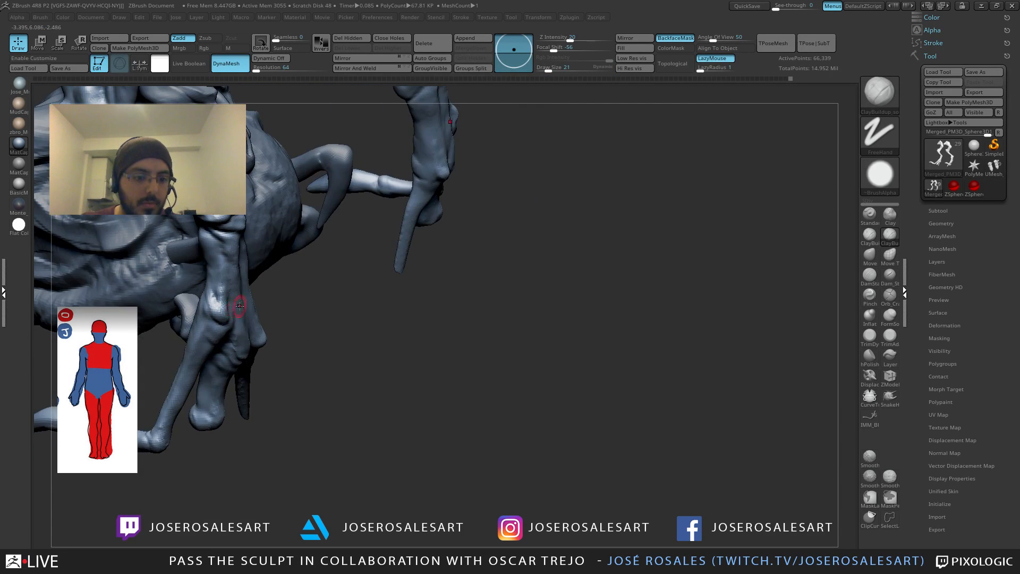
mouse_move(237, 303)
right_down()
mouse_move(229, 317)
mouse_move(241, 289)
right_up()
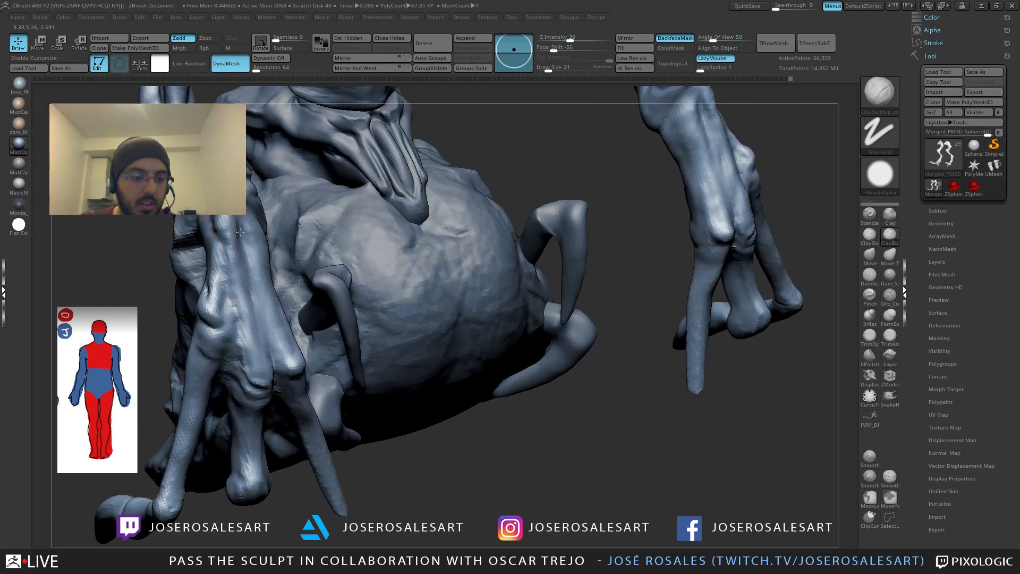
right_drag(227, 246, 238, 222)
mouse_move(214, 295)
right_down()
mouse_move(237, 279)
mouse_move(234, 291)
right_up()
mouse_move(196, 215)
right_down()
mouse_move(228, 217)
mouse_move(307, 291)
mouse_move(277, 305)
mouse_move(197, 301)
right_up()
Step: Carve creases into the wrist with the DamStandard brush at draw size 21
key(b)
key(d)
key(s)
right_drag(510, 163, 506, 177)
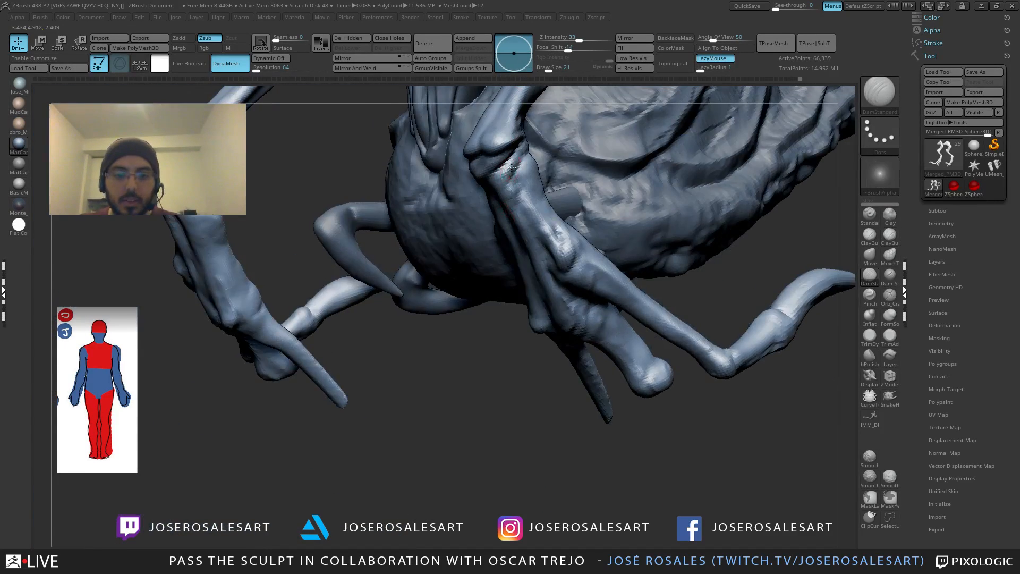
drag(510, 170, 503, 187)
mouse_move(503, 187)
right_down()
mouse_move(521, 183)
mouse_move(508, 186)
right_up()
drag(508, 186, 502, 194)
mouse_move(497, 195)
right_down()
mouse_move(508, 195)
mouse_move(505, 176)
mouse_move(523, 146)
mouse_move(514, 166)
mouse_move(531, 198)
mouse_move(485, 205)
mouse_move(513, 207)
mouse_move(515, 198)
right_up()
Step: Build up the lower forearm just above the wrist with the ClayBuildup brush at draw size 30
key(b)
key(c)
key(b)
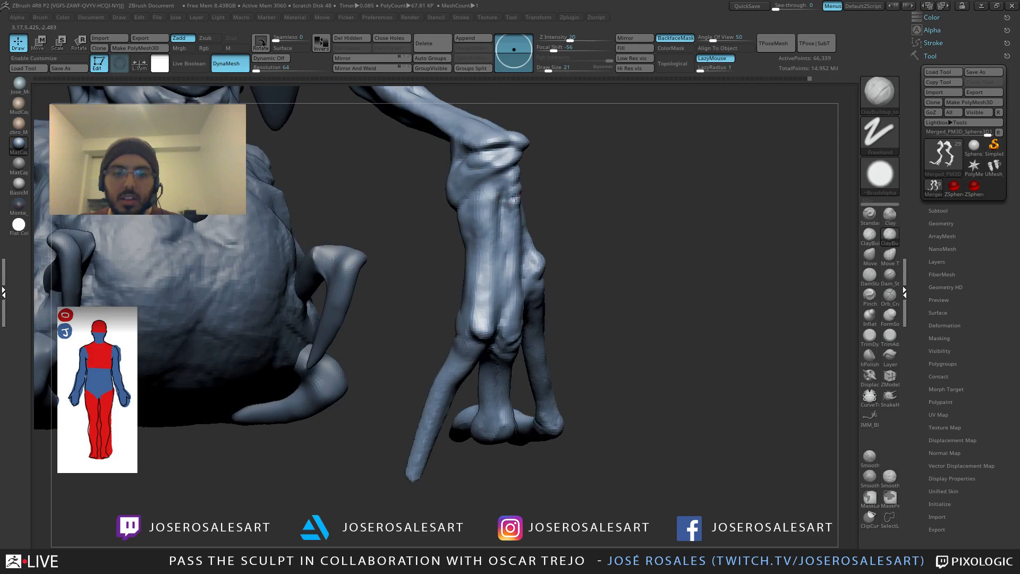
mouse_move(472, 240)
right_down()
mouse_move(495, 205)
mouse_move(469, 133)
mouse_move(496, 239)
mouse_move(473, 242)
right_up()
key(s)
drag(472, 242, 476, 243)
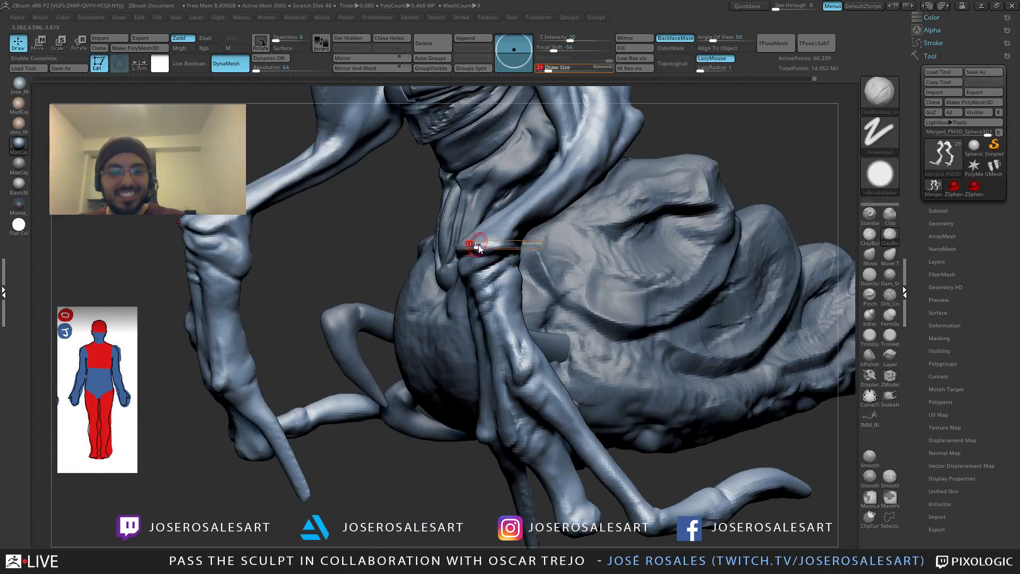
right_drag(476, 242, 489, 224)
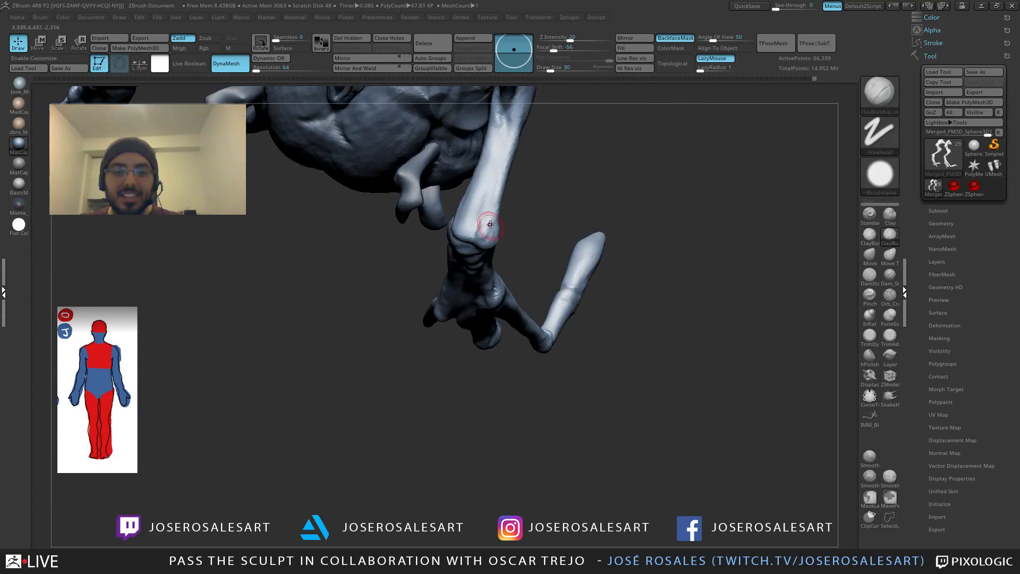
drag(493, 199, 486, 229)
drag(497, 172, 483, 241)
right_drag(500, 159, 497, 204)
drag(483, 213, 474, 276)
Step: Add clay along the upper forearm just below the elbow with the ClayBuildup brush
right_drag(492, 202, 472, 179)
drag(455, 169, 457, 213)
ctrl+right_drag(460, 202, 461, 173)
drag(457, 169, 455, 183)
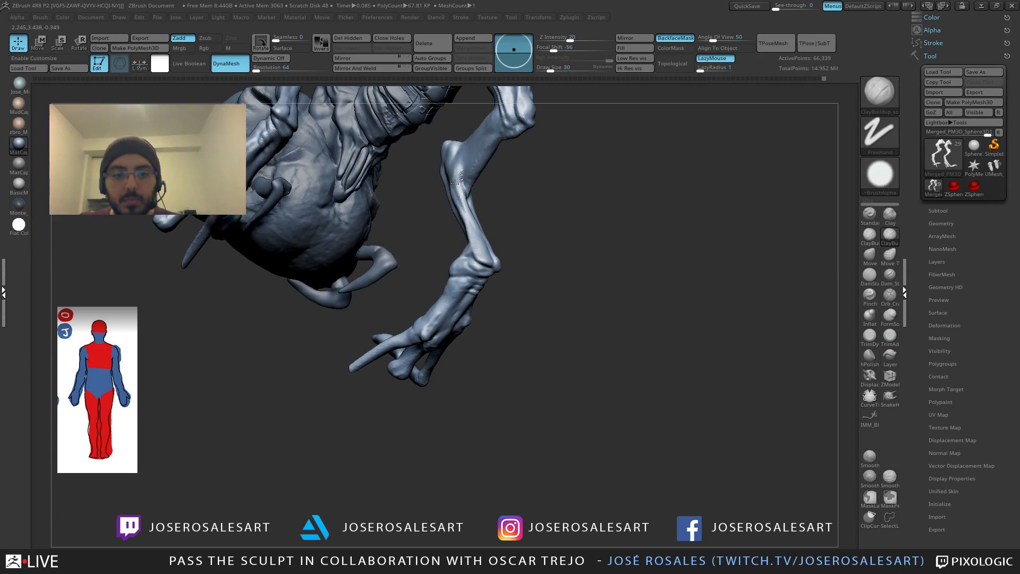
right_drag(468, 206, 467, 210)
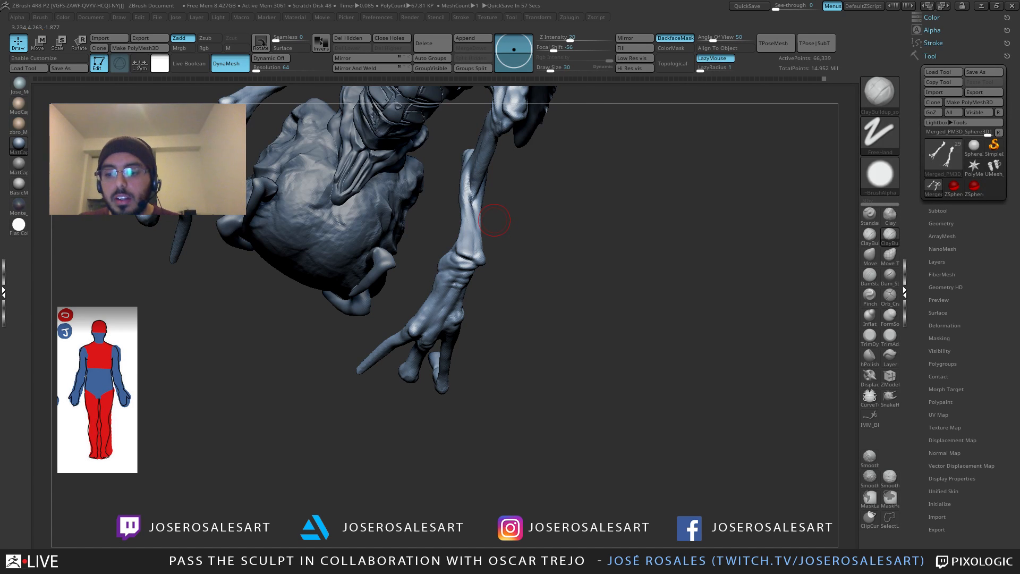
Step: Carve muscle grooves along the upper arm between the shoulder and elbow with the DamStandard brush at draw size 23
mouse_move(494, 220)
mouse_down()
mouse_move(275, 243)
mouse_move(456, 193)
mouse_move(625, 285)
mouse_move(564, 296)
mouse_move(541, 229)
mouse_move(612, 389)
mouse_up()
drag(554, 264, 683, 236)
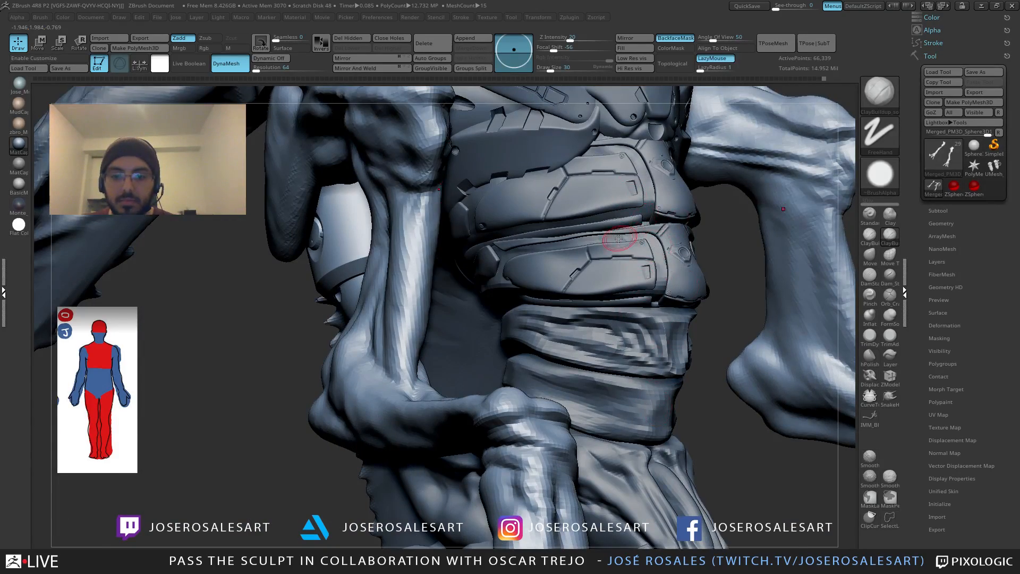
drag(619, 239, 722, 93)
alt+right_drag(672, 260, 572, 232)
drag(572, 232, 619, 222)
drag(660, 274, 576, 285)
mouse_move(576, 285)
ctrl+right_down()
mouse_move(575, 218)
mouse_move(547, 237)
mouse_move(550, 212)
ctrl+right_up()
key(b)
key(d)
key(s)
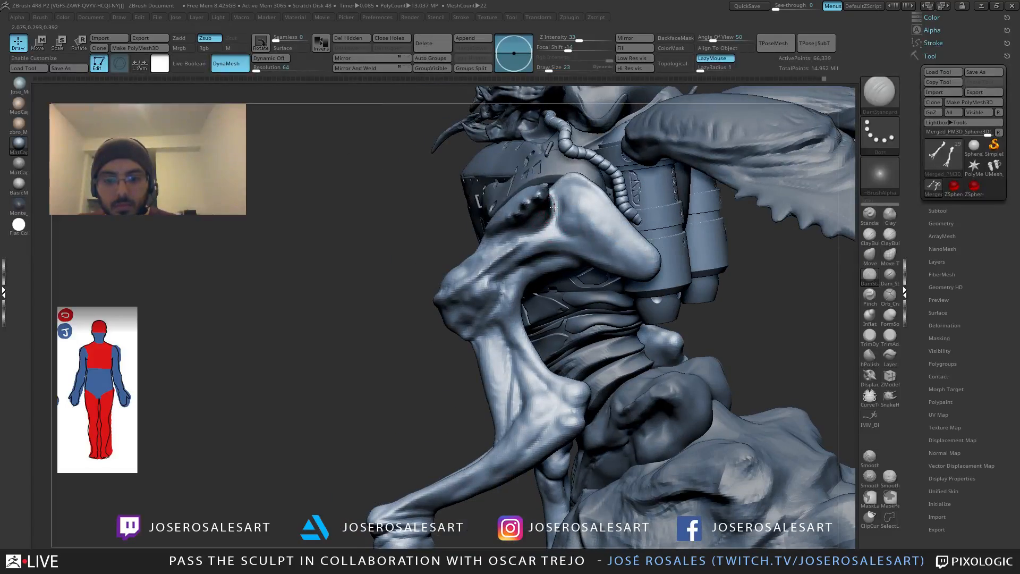
right_drag(493, 245, 454, 202)
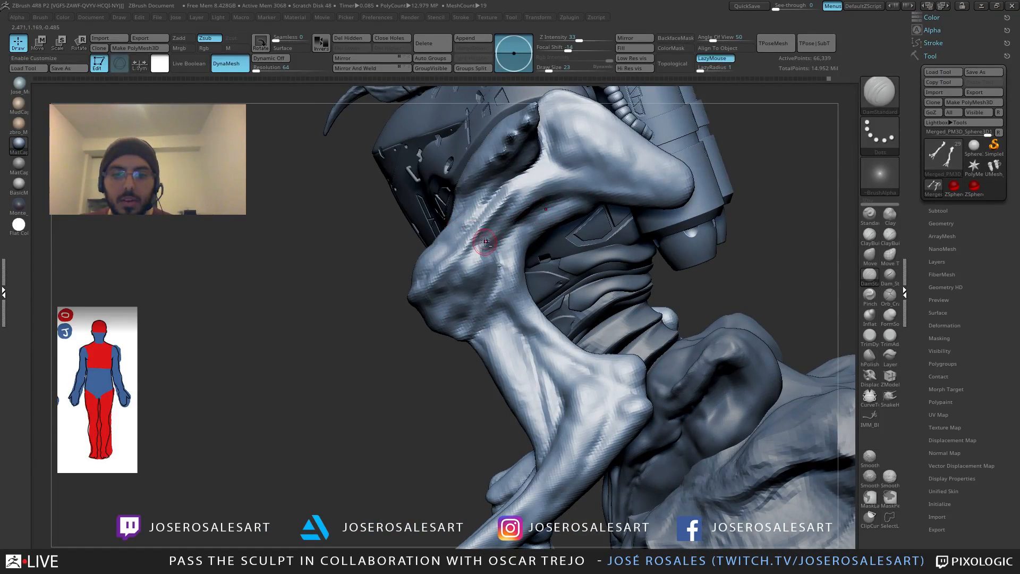
right_drag(577, 181, 551, 158)
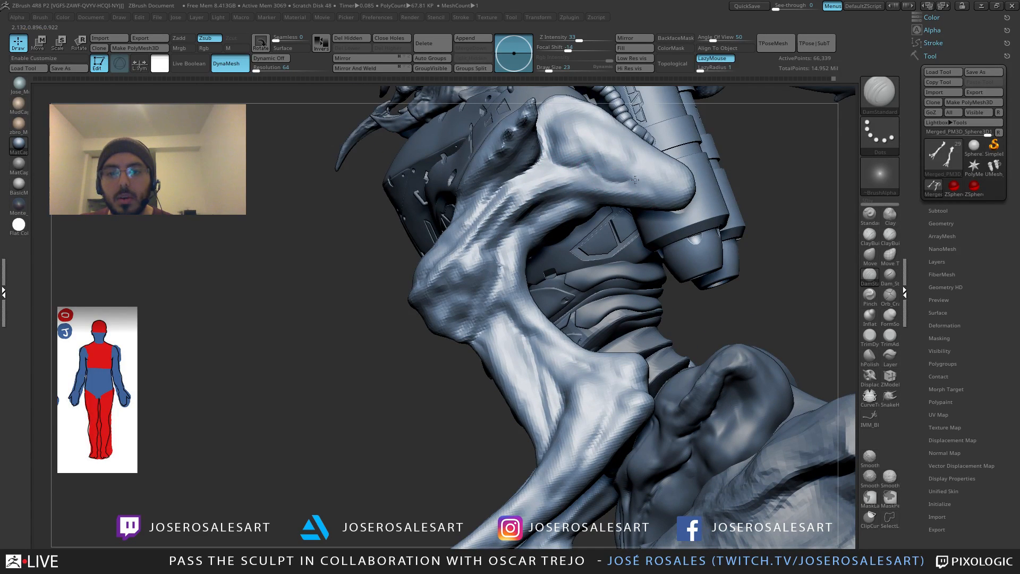
mouse_move(611, 178)
right_down()
mouse_move(553, 147)
mouse_move(553, 105)
mouse_move(542, 154)
mouse_move(509, 191)
mouse_move(514, 202)
mouse_move(505, 175)
mouse_move(498, 182)
mouse_move(574, 175)
mouse_move(582, 159)
mouse_move(571, 174)
mouse_move(505, 185)
right_up()
Step: Build up the shoulder form behind the spiked ridge with the ClayBuildup brush at draw size 26
key(b)
key(m)
key(v)
key(b)
key(c)
key(b)
key(s)
drag(503, 187, 505, 187)
drag(494, 186, 500, 179)
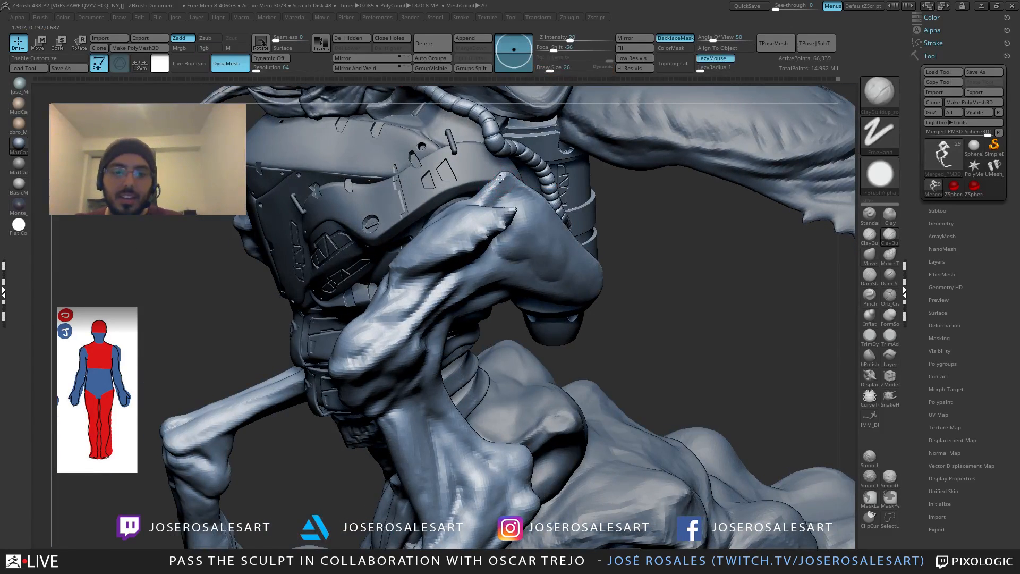
right_drag(498, 190, 536, 193)
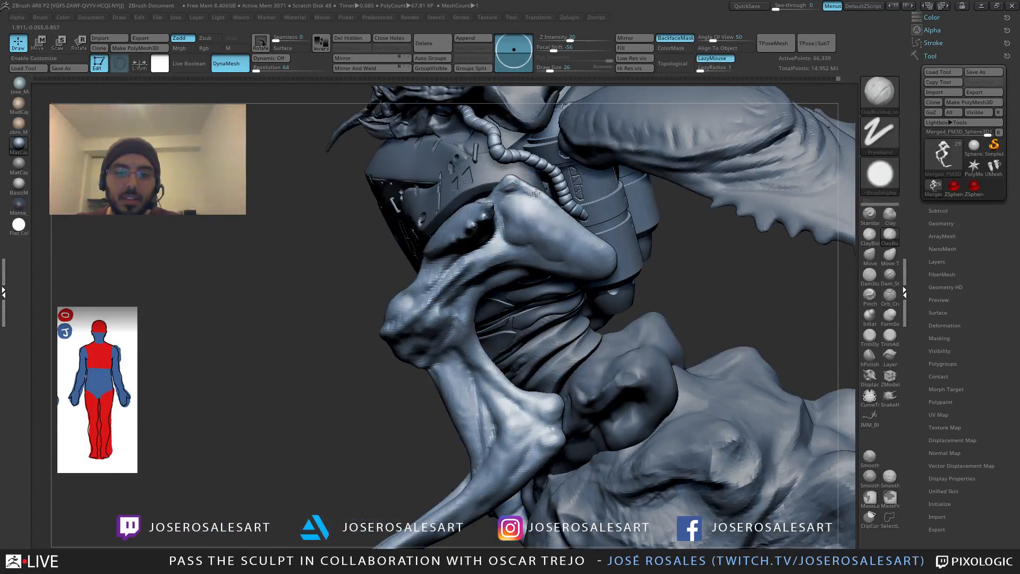
mouse_move(589, 244)
right_down()
mouse_move(602, 280)
mouse_move(638, 248)
mouse_move(563, 218)
mouse_move(430, 204)
mouse_move(465, 205)
mouse_move(573, 298)
mouse_move(558, 373)
mouse_move(527, 302)
mouse_move(571, 280)
right_up()
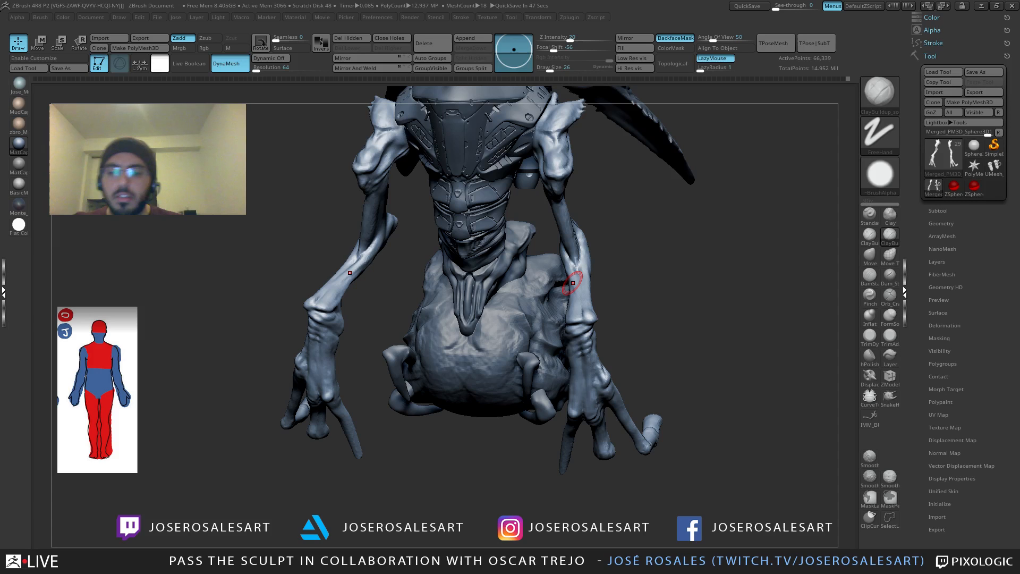
Step: Refine the muscle strands between the upper arm and the elbow with the ClayBuildup brush at draw size 19
right_drag(573, 283, 500, 291)
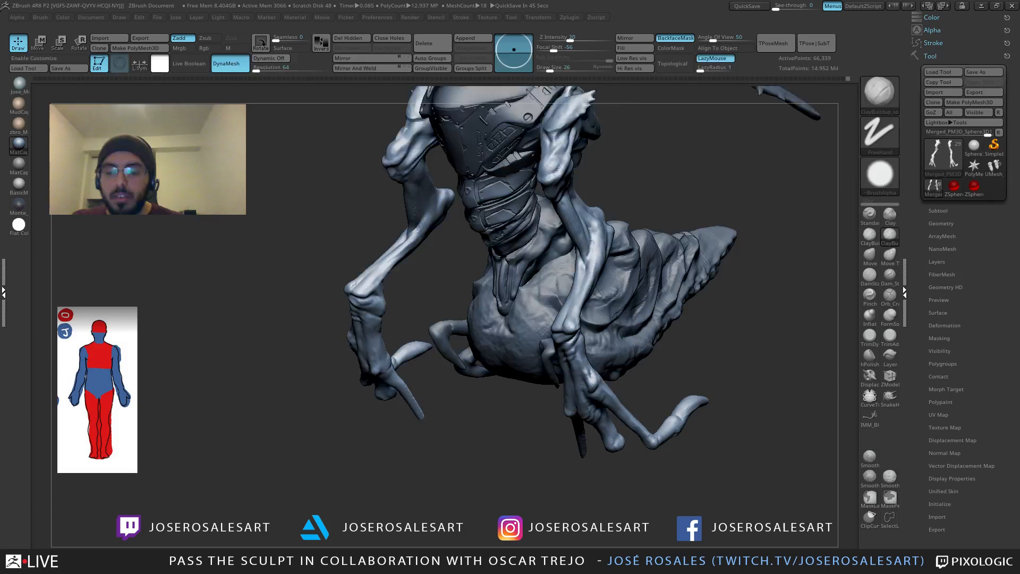
mouse_move(653, 266)
right_down()
mouse_move(573, 258)
mouse_move(579, 265)
right_up()
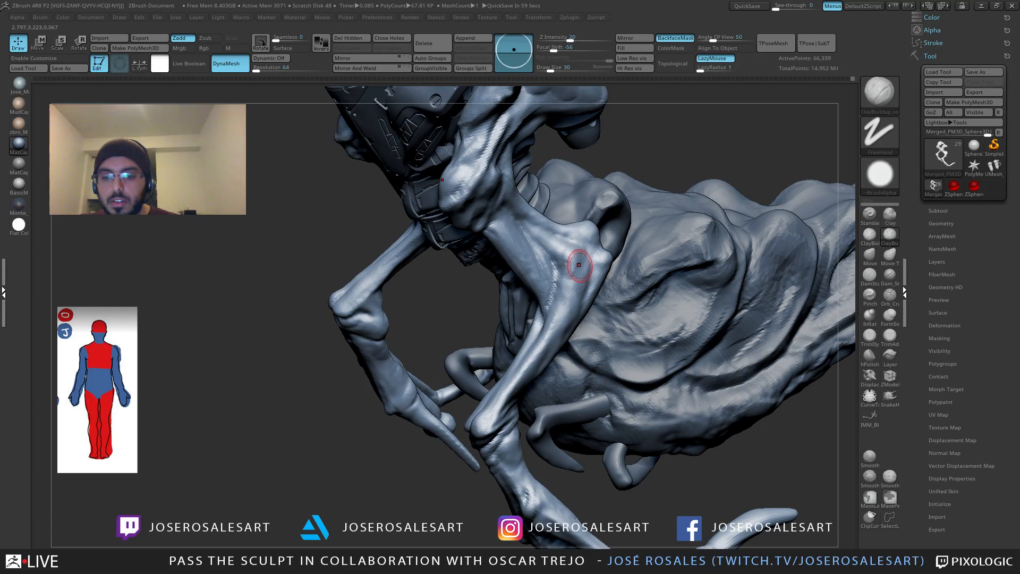
mouse_move(579, 265)
right_down()
mouse_move(526, 254)
mouse_move(588, 255)
right_up()
key(s)
drag(588, 254, 586, 254)
mouse_move(491, 265)
right_down()
mouse_move(535, 289)
mouse_move(503, 265)
mouse_move(512, 286)
mouse_move(500, 267)
right_up()
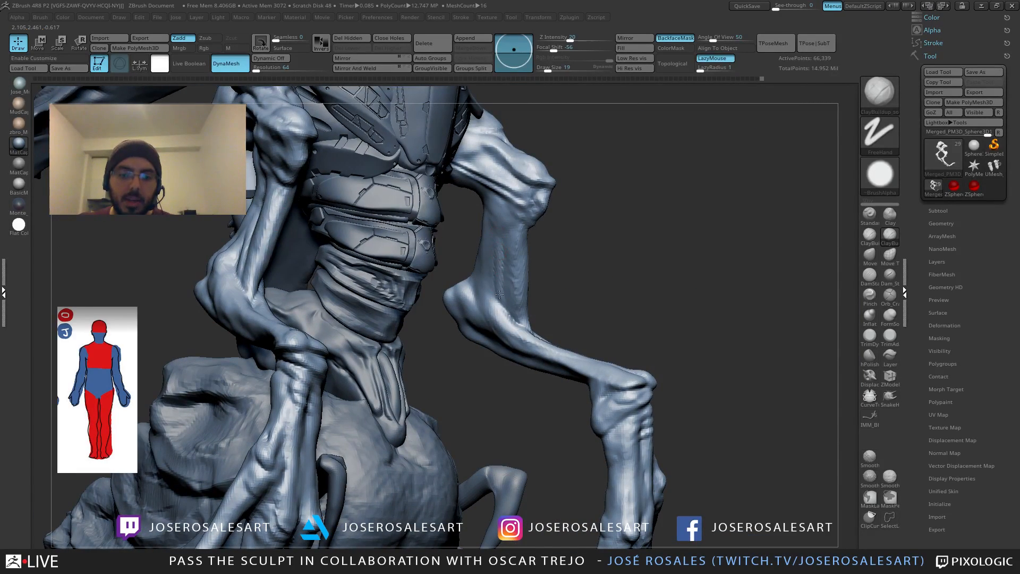
Step: Cut grooves into the arm segment above the elbow with the DamStandard brush at draw size 36 and smooth them
key(b)
key(d)
key(s)
right_drag(498, 283, 503, 246)
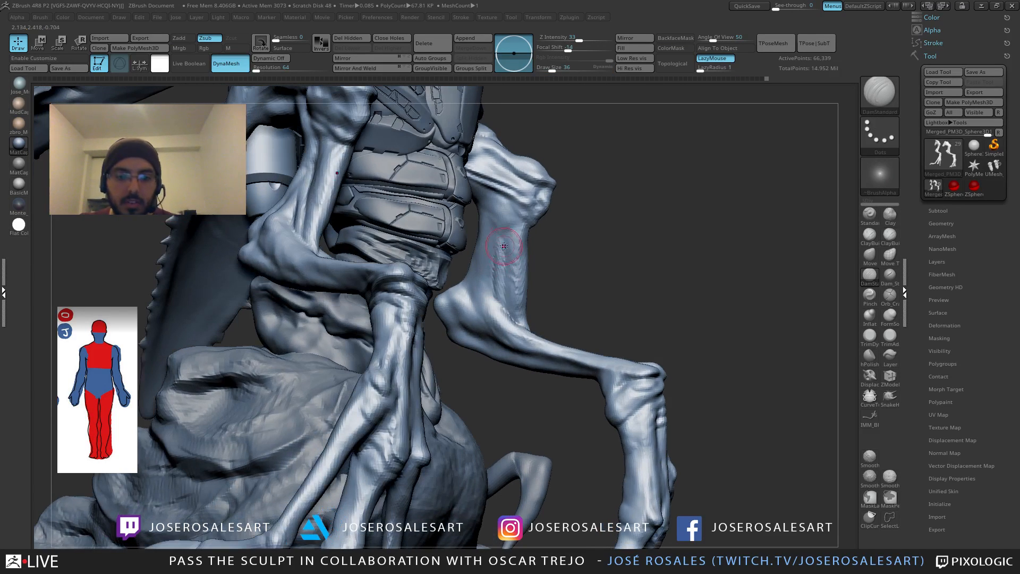
right_drag(512, 208, 501, 237)
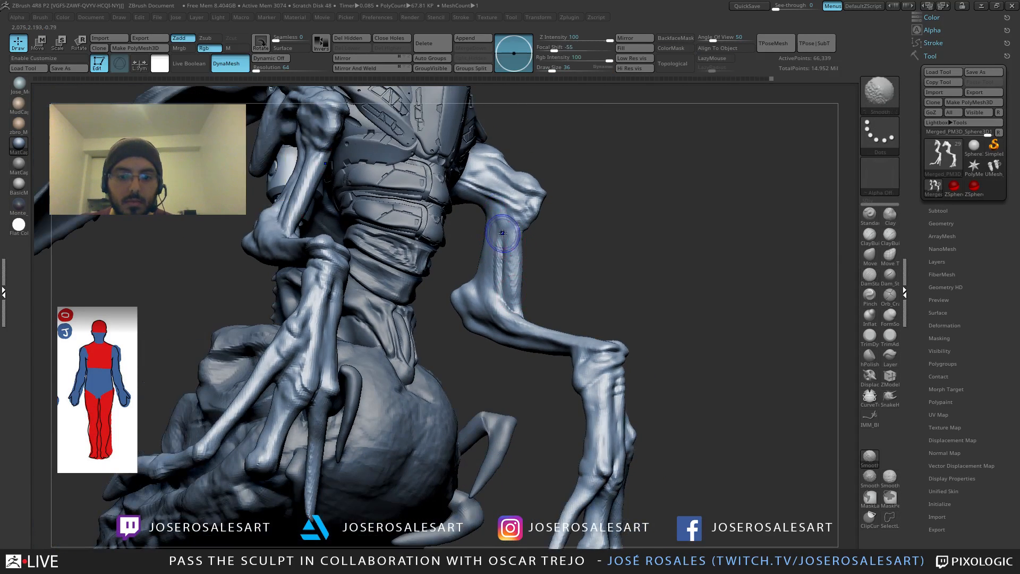
shift+drag(501, 237, 499, 234)
mouse_move(498, 234)
right_down()
mouse_move(559, 246)
mouse_move(594, 312)
mouse_move(587, 305)
mouse_move(574, 340)
right_up()
Step: Adjust the silhouette of the arm around the elbow with the Move brush at draw size 36
key(b)
key(m)
key(v)
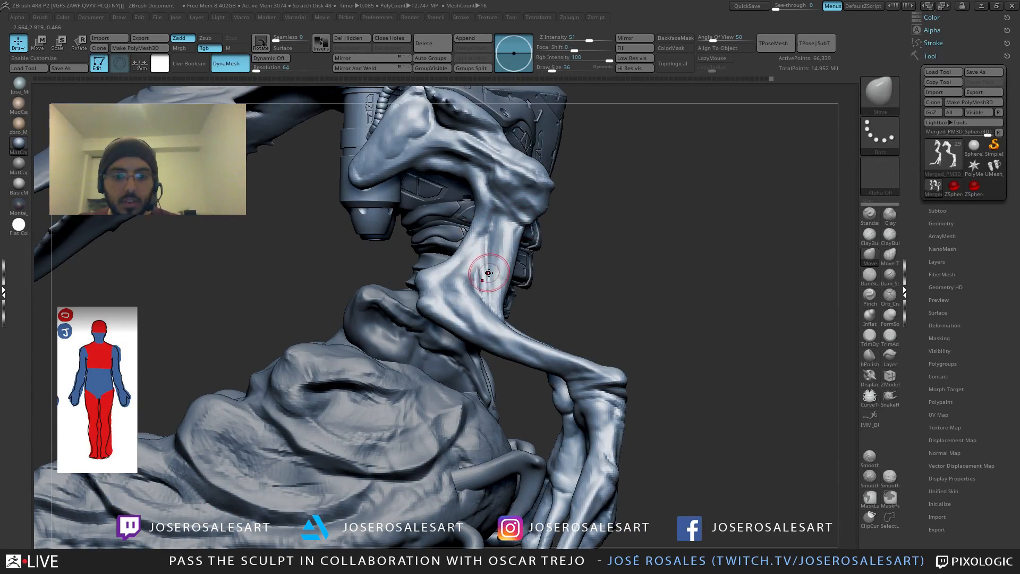
ctrl+right_drag(502, 281, 511, 234)
mouse_move(680, 273)
right_down()
mouse_move(654, 273)
mouse_move(746, 301)
mouse_move(735, 280)
mouse_move(686, 282)
right_up()
mouse_move(495, 347)
right_down()
mouse_move(597, 328)
mouse_move(503, 333)
right_up()
mouse_move(472, 271)
right_down()
mouse_move(459, 328)
mouse_move(547, 332)
mouse_move(484, 343)
mouse_move(498, 339)
mouse_move(485, 223)
mouse_move(491, 260)
mouse_move(520, 297)
mouse_move(507, 289)
right_up()
Step: Define the knuckles with the Standard brush at draw size 14 and build up the fingers with ClayBuildup at draw size 30
key(1)
key(s)
drag(536, 209, 534, 210)
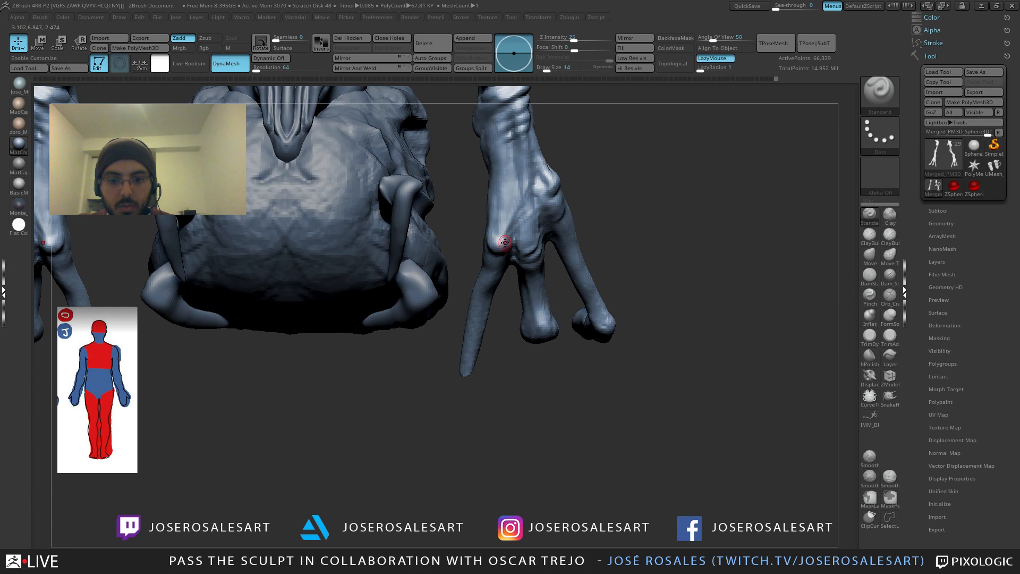
key(shift)
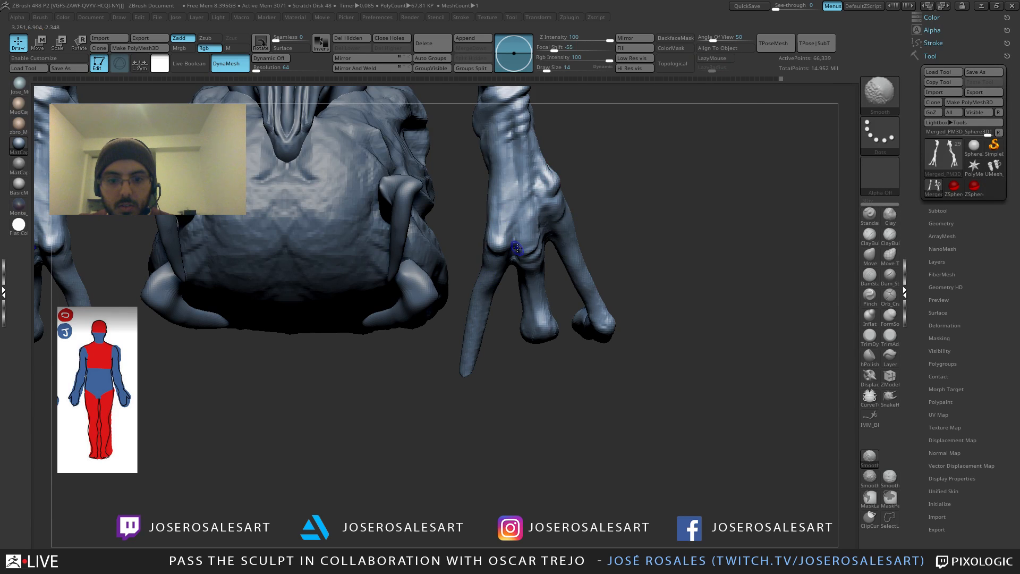
mouse_move(517, 248)
right_down()
mouse_move(505, 242)
mouse_move(533, 264)
right_up()
right_drag(478, 366, 535, 368)
key(2)
right_drag(399, 305, 445, 320)
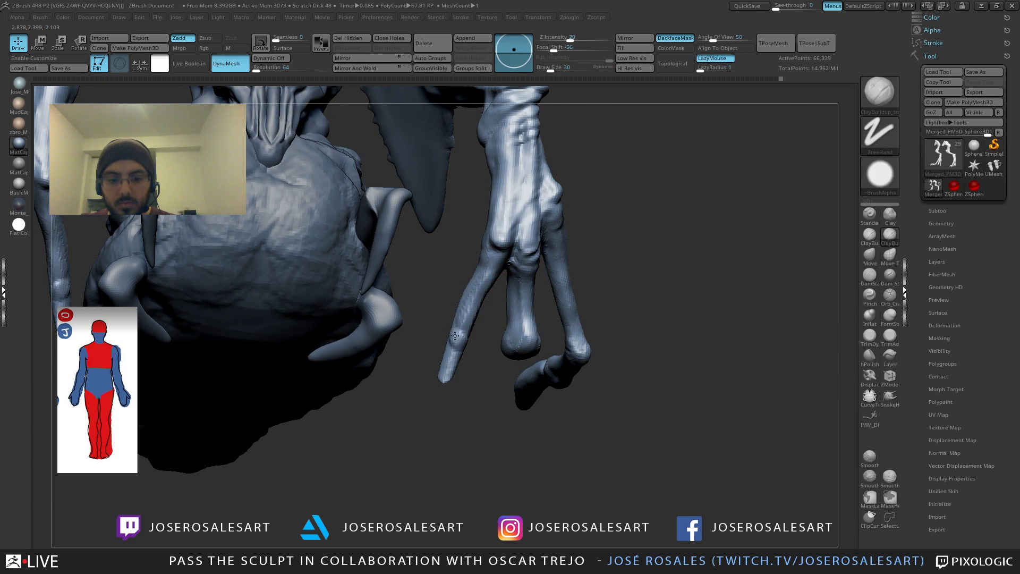
Step: Sharpen the folds around the wrist joint with the DamStandard brush at draw size 30
mouse_move(454, 335)
right_down()
mouse_move(462, 324)
mouse_move(647, 328)
mouse_move(611, 352)
mouse_move(608, 367)
mouse_move(586, 339)
mouse_move(590, 364)
mouse_move(489, 344)
mouse_move(557, 300)
mouse_move(456, 297)
mouse_move(345, 276)
mouse_move(376, 317)
mouse_move(307, 312)
mouse_move(334, 294)
mouse_move(255, 310)
right_up()
key(b)
key(d)
key(s)
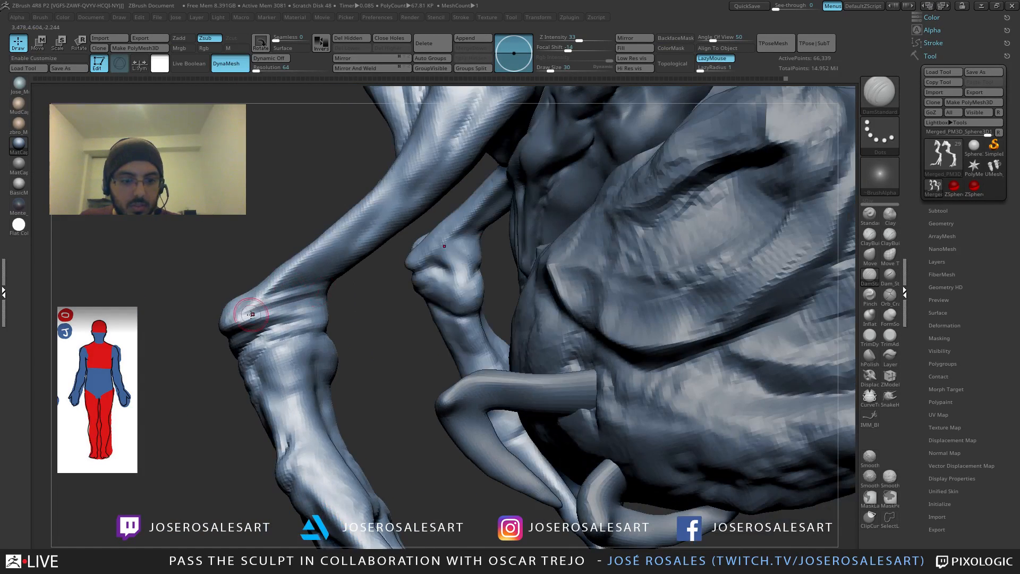
ctrl+right_drag(321, 291, 529, 295)
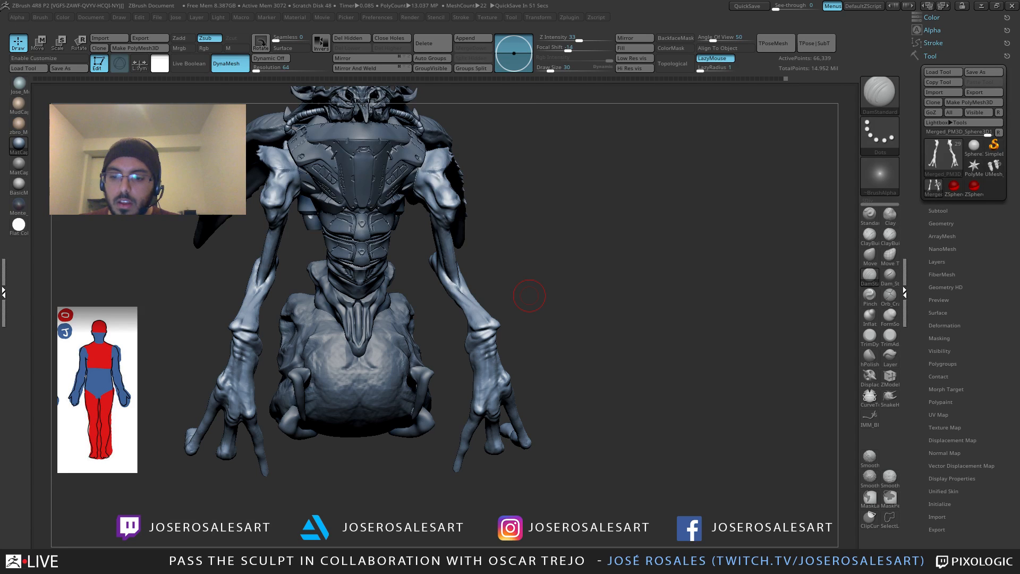
Step: Carve a crease across the upper arm below the spiked shoulder with the DamStandard brush at draw size 19
mouse_move(529, 295)
mouse_down()
mouse_move(483, 230)
mouse_move(522, 271)
mouse_up()
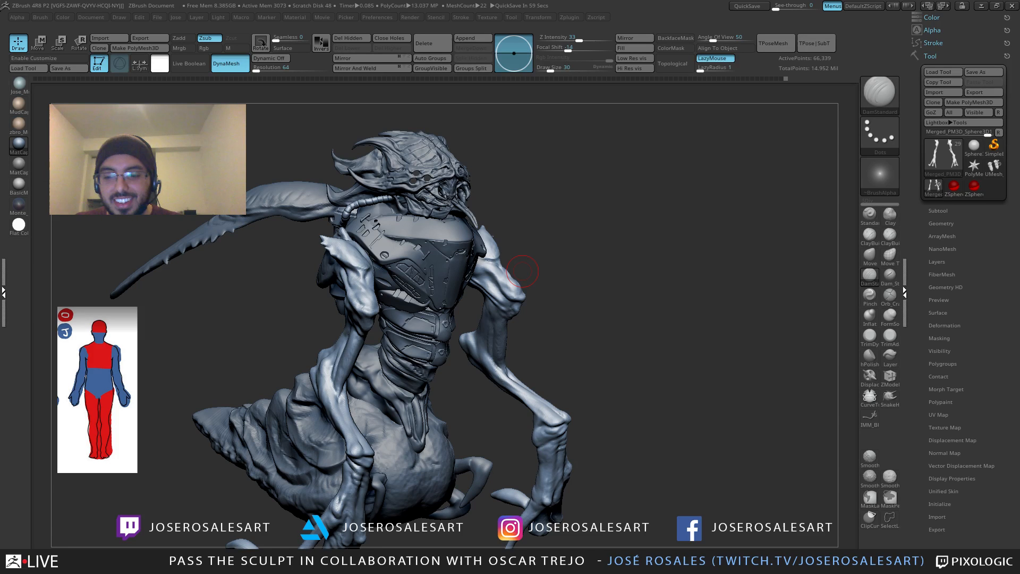
mouse_move(522, 271)
mouse_down()
mouse_move(319, 274)
mouse_move(370, 277)
mouse_up()
key(s)
mouse_move(370, 277)
right_down()
mouse_move(397, 267)
mouse_move(377, 296)
mouse_move(358, 269)
mouse_move(391, 267)
mouse_move(437, 328)
right_up()
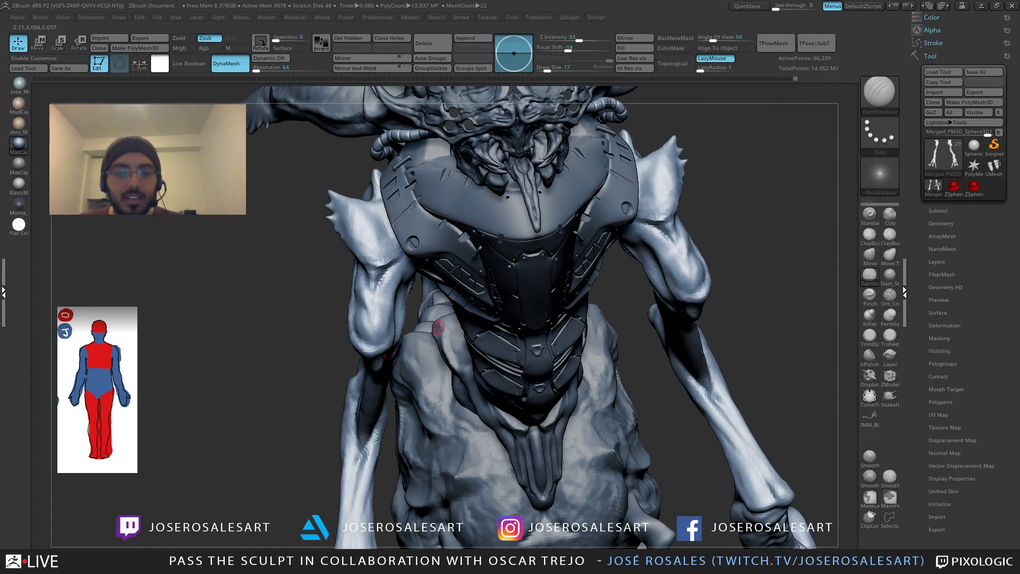
mouse_move(373, 333)
right_down()
mouse_move(393, 335)
mouse_move(382, 335)
mouse_move(381, 311)
right_up()
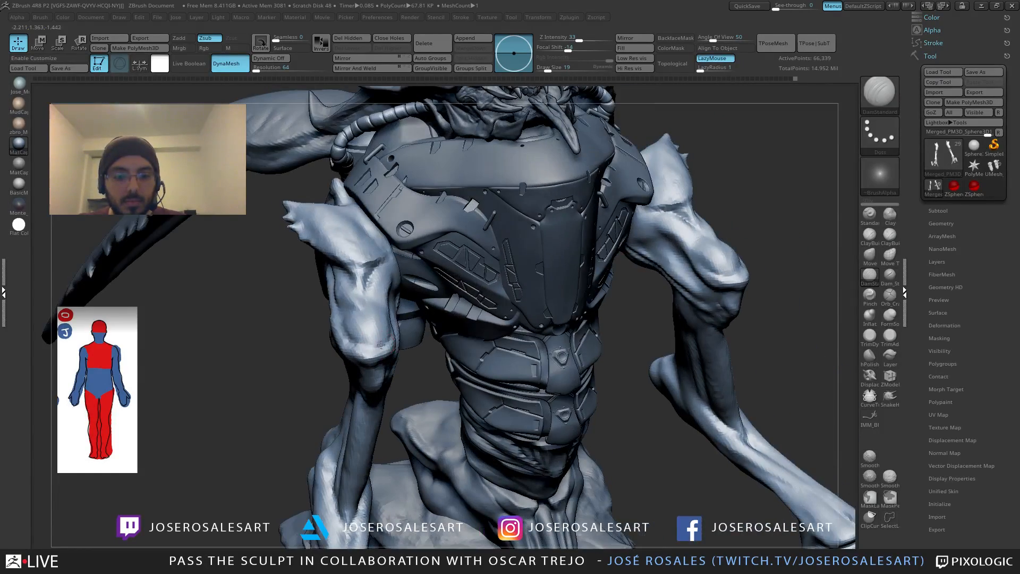
Step: Subdivide the arms mesh once and isolate it from the rest of the creature
key(ctrl)
key(ctrl+d)
mouse_move(393, 276)
right_down()
mouse_move(486, 261)
mouse_move(452, 288)
right_up()
key(s)
key(alt+s)
Step: Deepen the recess beneath the spiked shoulder ridge with the DamStandard brush at draw size 39
drag(704, 264, 523, 310)
key(s)
click(563, 304)
drag(738, 265, 637, 274)
drag(536, 255, 590, 271)
ctrl+right_drag(591, 287, 600, 313)
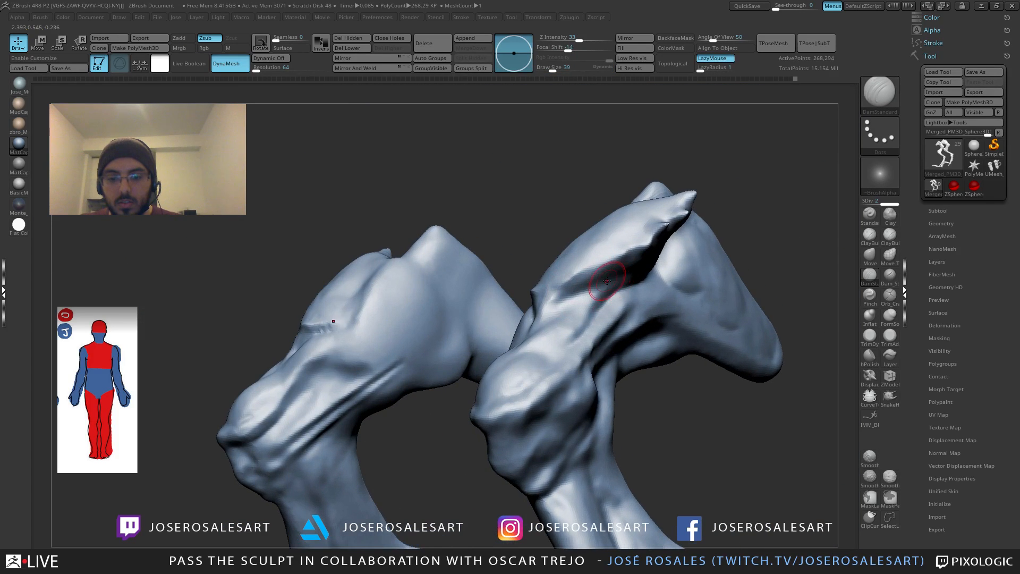
drag(625, 272, 559, 307)
Step: Carve finer creases where the shoulder ridge meets the upper arm muscle with DamStandard at draw size 17
mouse_move(553, 333)
right_down()
mouse_move(557, 317)
mouse_move(545, 302)
right_up()
key(s)
click(549, 312)
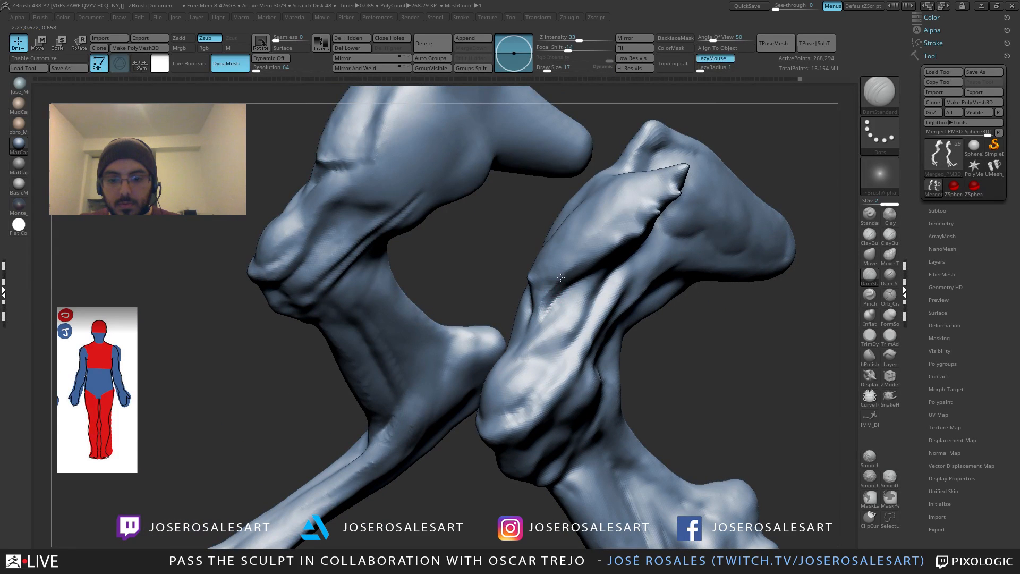
Step: Raise the edge of the spiked shoulder ridge with the Standard brush at draw size 17
mouse_move(582, 264)
right_down()
mouse_move(696, 228)
mouse_move(629, 235)
mouse_move(645, 228)
right_up()
key(b)
key(s)
key(t)
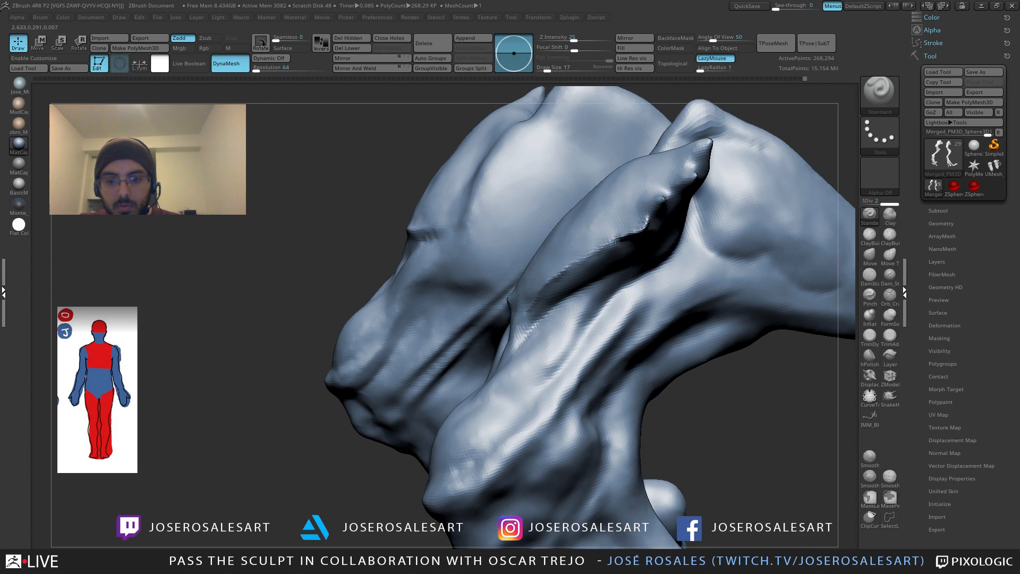
drag(615, 240, 573, 267)
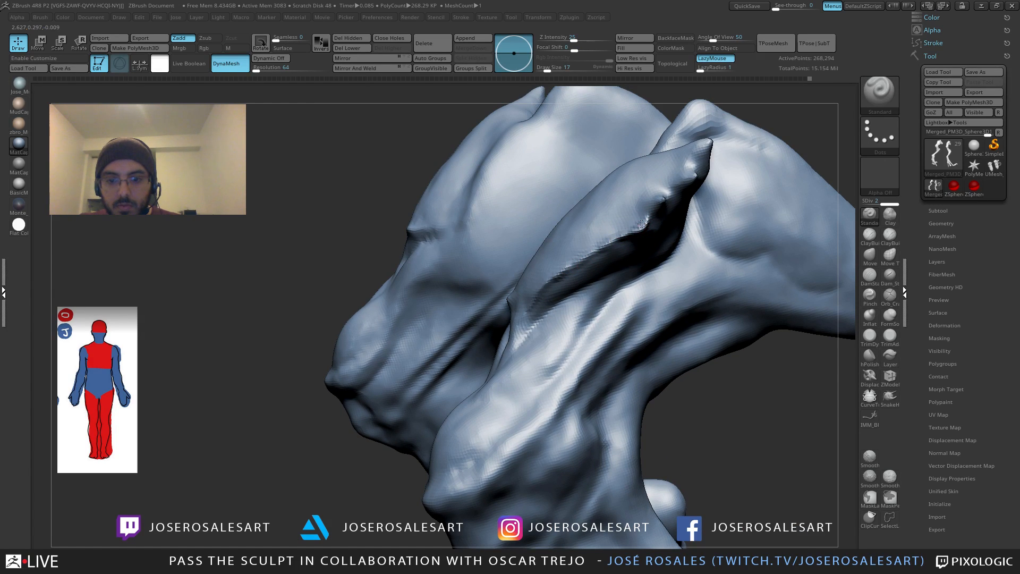
drag(641, 223, 636, 224)
Step: Smooth the surface along the lower edge of the spiked shoulder ridge
ctrl+right_drag(636, 225, 596, 176)
right_drag(596, 175, 632, 226)
shift+drag(633, 226, 590, 252)
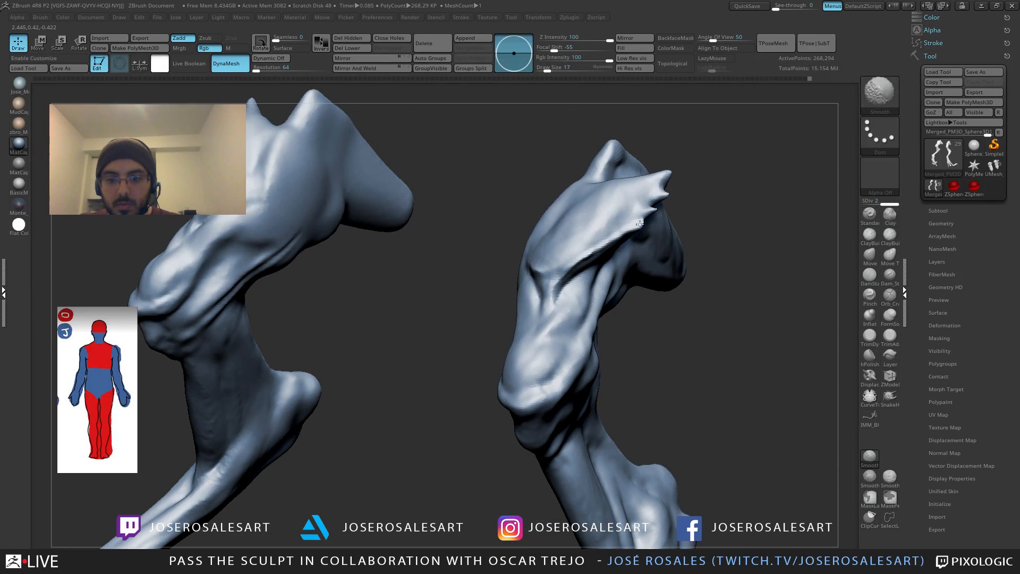
right_drag(639, 224, 642, 240)
shift+drag(642, 240, 633, 251)
mouse_move(633, 251)
right_down()
mouse_move(551, 298)
mouse_move(560, 287)
right_up()
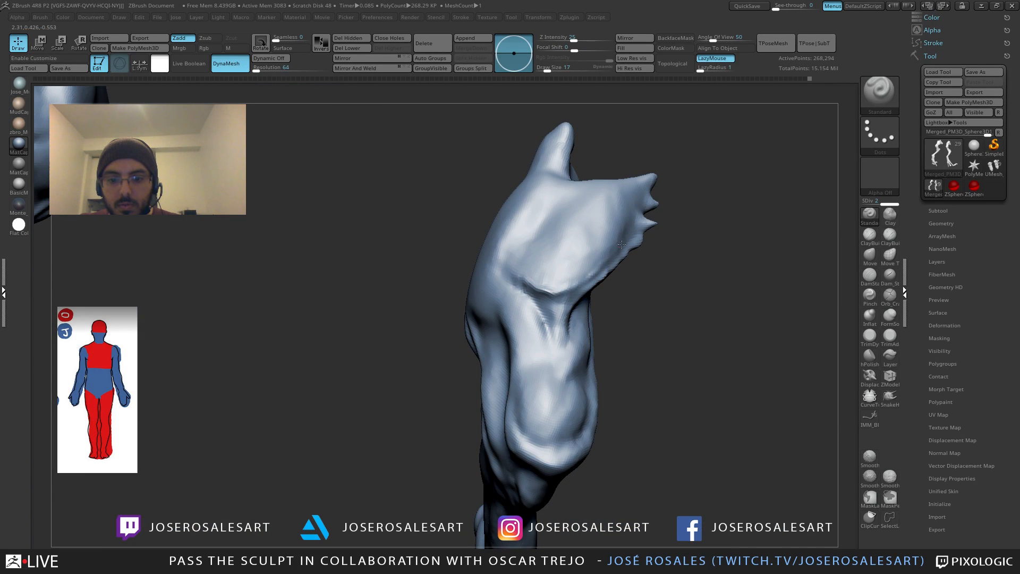
Step: Carve a crease along the lower edge of the spiked shoulder ridge with the DamStandard brush at draw size 26
key(b)
key(d)
key(s)
right_drag(597, 250, 623, 240)
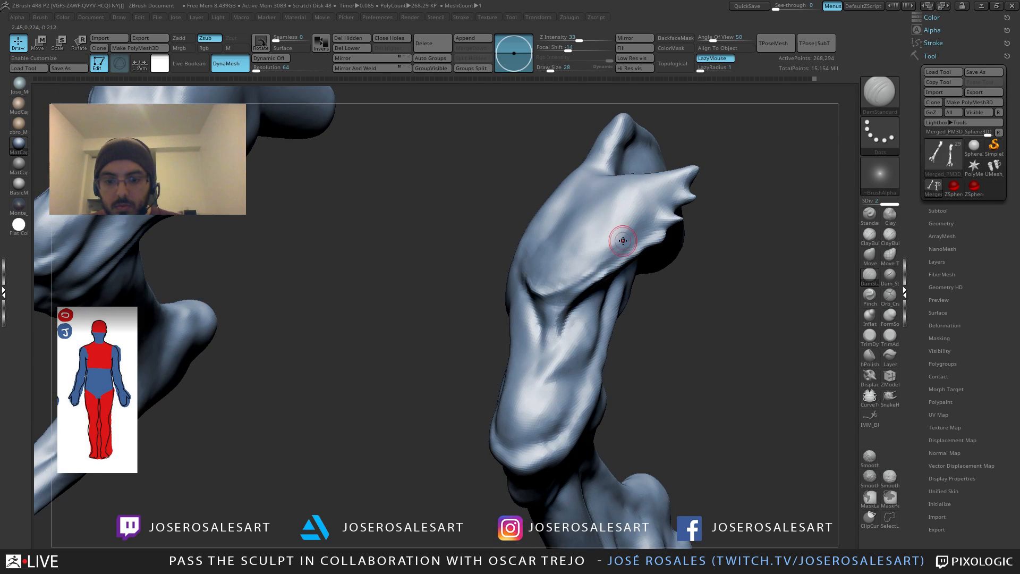
key(s)
mouse_move(611, 269)
mouse_down()
mouse_move(623, 256)
mouse_move(576, 289)
mouse_up()
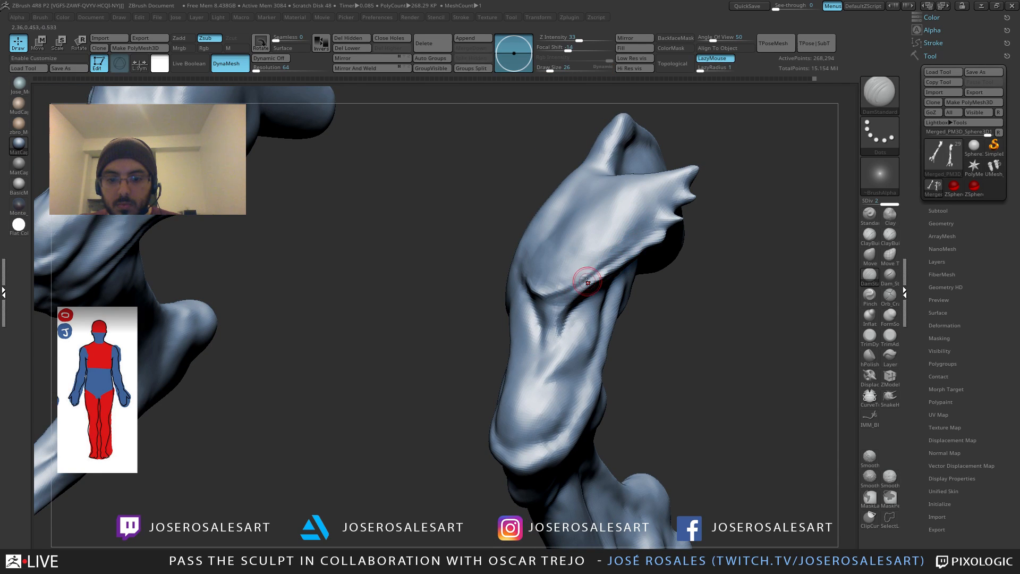
right_drag(587, 282, 526, 297)
mouse_move(484, 263)
right_down()
mouse_move(507, 317)
mouse_move(496, 279)
mouse_move(542, 334)
mouse_move(552, 315)
mouse_move(560, 321)
mouse_move(560, 352)
mouse_move(668, 241)
right_up()
Step: Select the ClayBuildup brush and smooth the inner folds of the upper arm muscle at draw size 33
key(b)
key(c)
key(b)
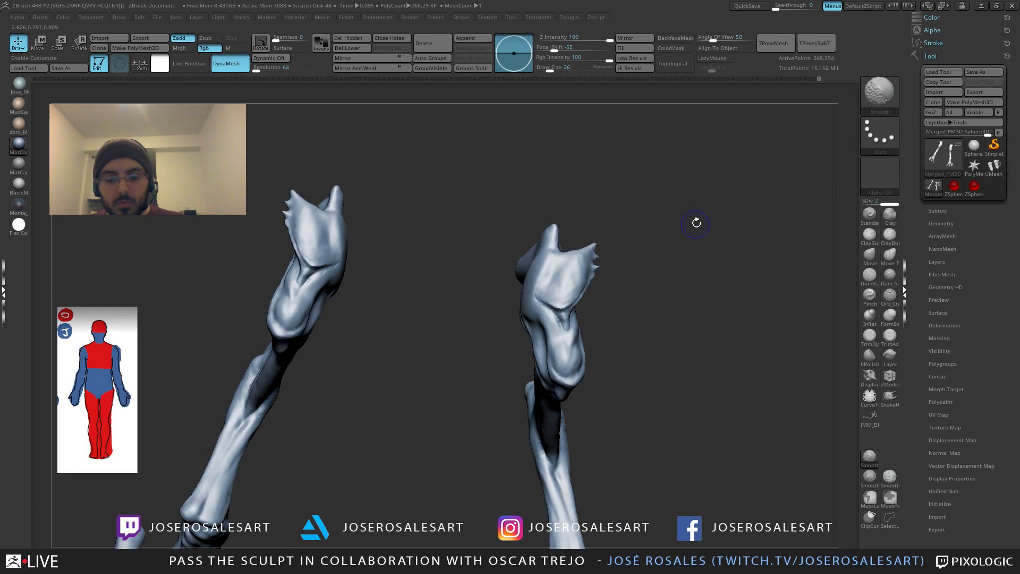
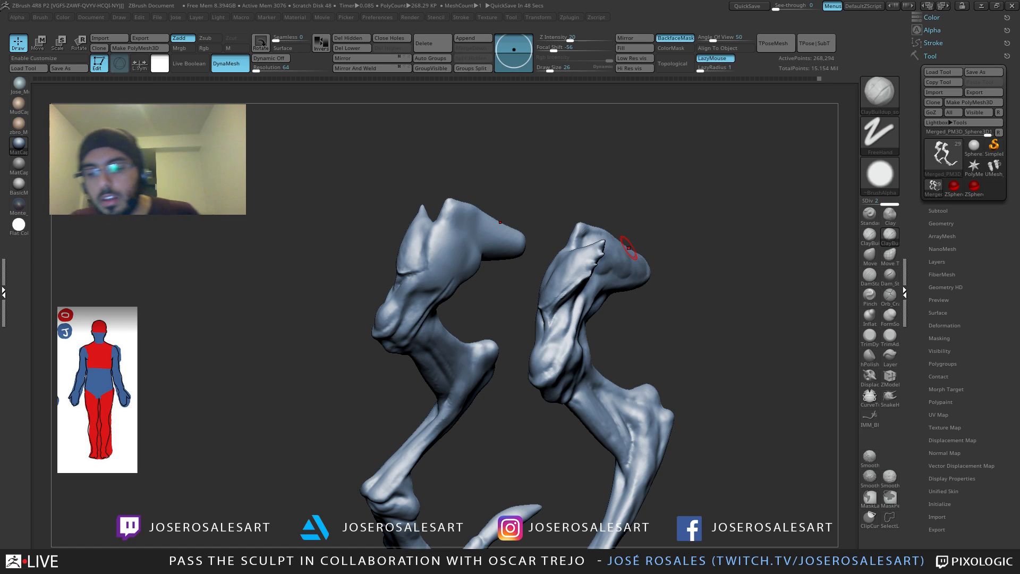
mouse_move(367, 249)
right_down()
mouse_move(441, 256)
mouse_move(475, 283)
mouse_move(426, 289)
mouse_move(458, 296)
right_up()
key(shift)
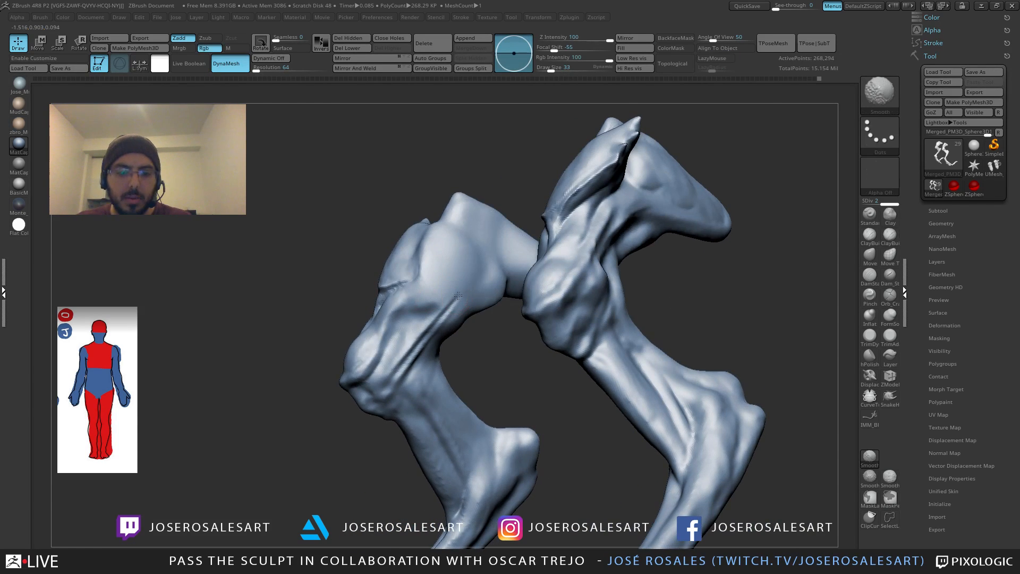
shift+drag(456, 296, 424, 341)
right_drag(406, 348, 439, 356)
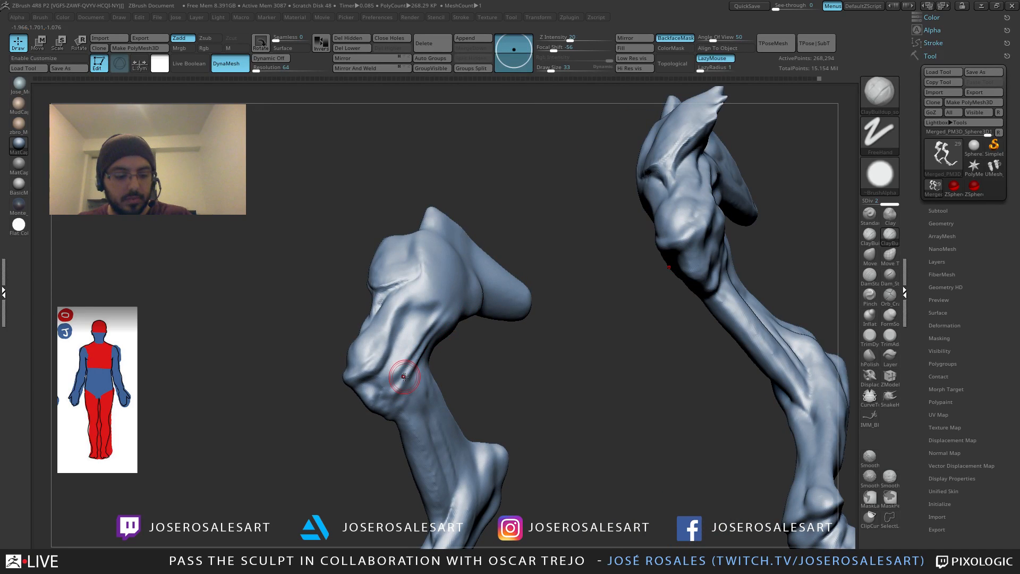
Step: Carve a small crease under the lower end of the upper arm muscle with a reduced DamStandard brush
key(b)
key(d)
key(s)
key(bracketleft)
key(bracketleft)
mouse_move(387, 382)
mouse_down()
mouse_move(380, 389)
mouse_move(389, 392)
mouse_up()
right_drag(387, 397, 402, 368)
Step: Build up the skin folds beneath the upper arm muscle with the ClayBuildup brush at draw size 17
key(b)
key(c)
key(b)
drag(401, 368, 375, 383)
right_drag(374, 383, 376, 378)
drag(376, 377, 384, 375)
right_drag(384, 375, 378, 389)
drag(377, 388, 400, 372)
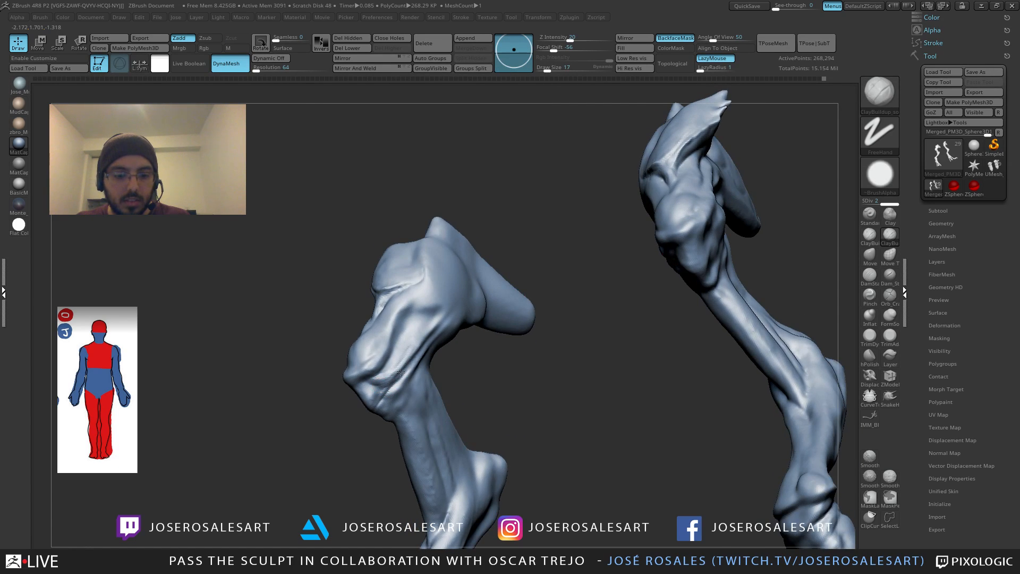
Step: Thicken the fold running up the inner side of the upper arm muscle with ClayBuildup at draw size 23
mouse_move(400, 372)
right_down()
mouse_move(387, 364)
mouse_move(373, 385)
mouse_move(383, 362)
mouse_move(332, 345)
mouse_move(303, 351)
right_up()
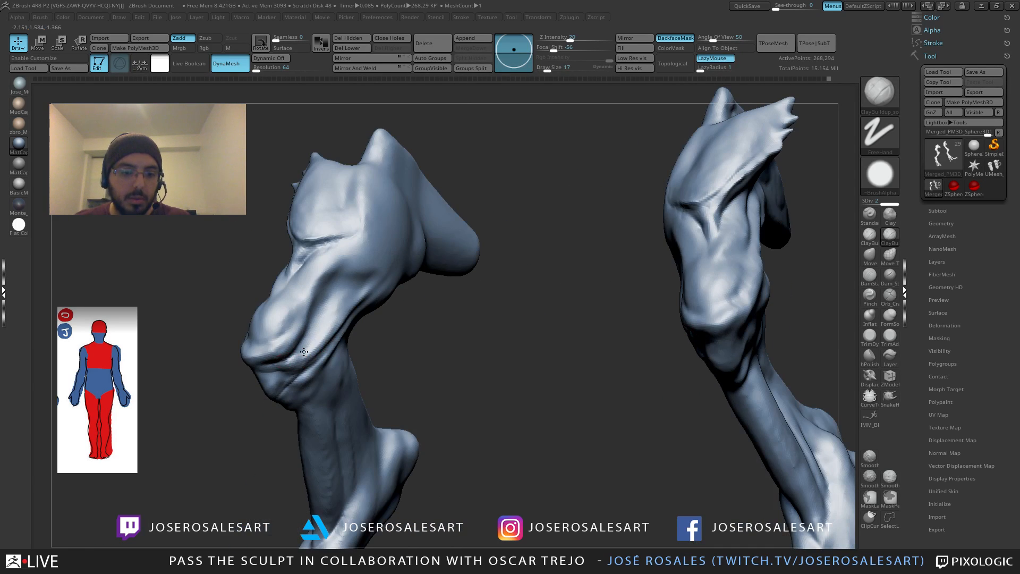
mouse_move(324, 337)
mouse_down()
mouse_move(307, 352)
mouse_move(317, 339)
mouse_up()
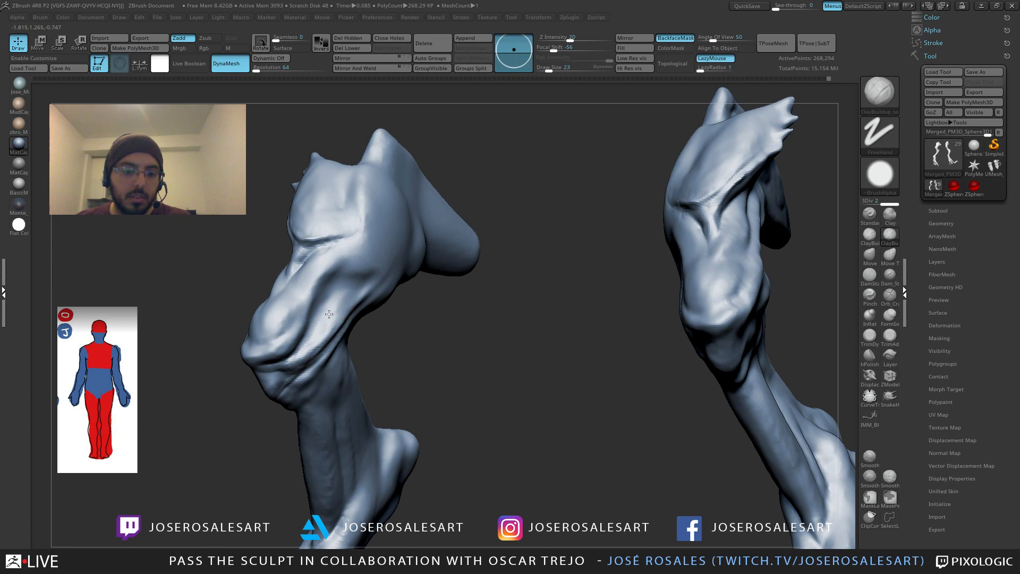
right_drag(316, 336, 321, 338)
mouse_move(364, 291)
right_down()
mouse_move(307, 352)
mouse_move(316, 347)
right_up()
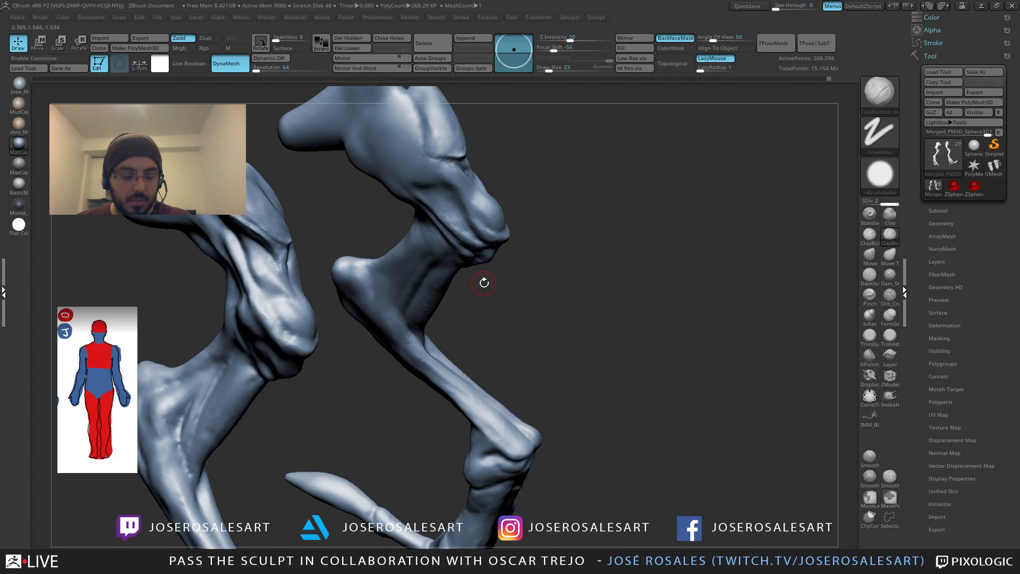
Step: Smooth the inner upper arm folds and carve a diagonal crease between them with DamStandard at draw size 23
key(b)
key(d)
key(s)
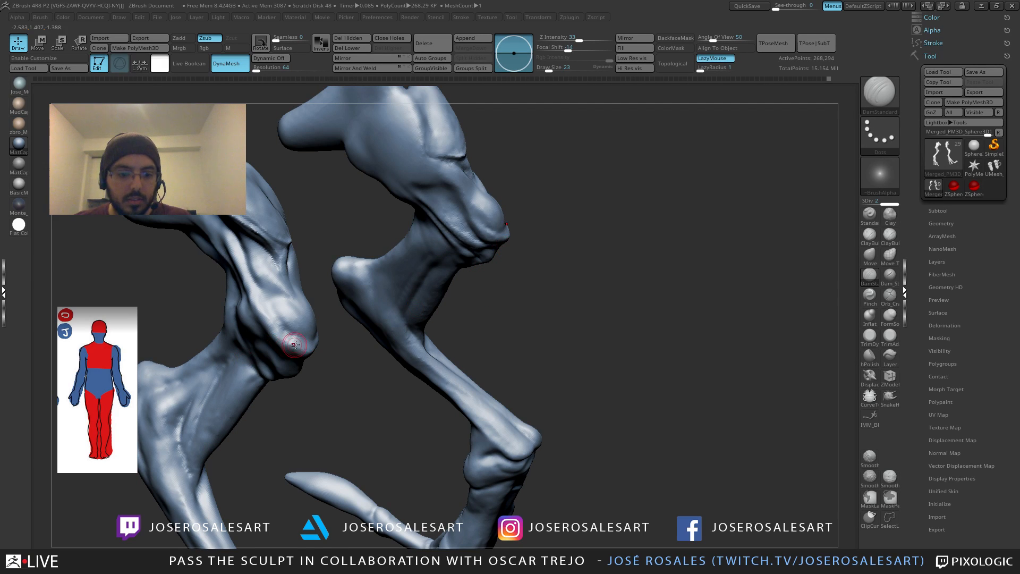
right_drag(295, 341, 350, 323)
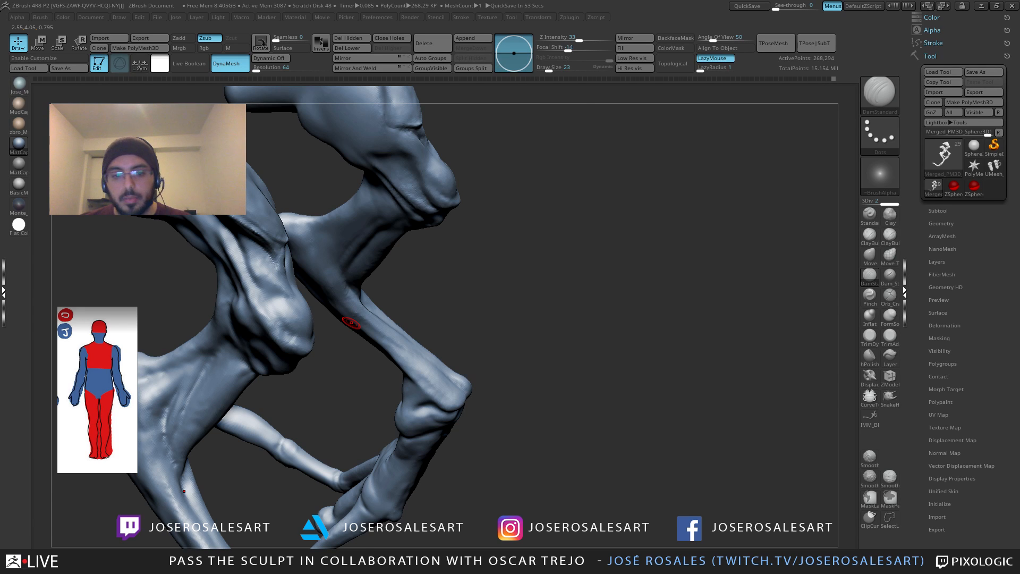
right_drag(350, 323, 423, 292)
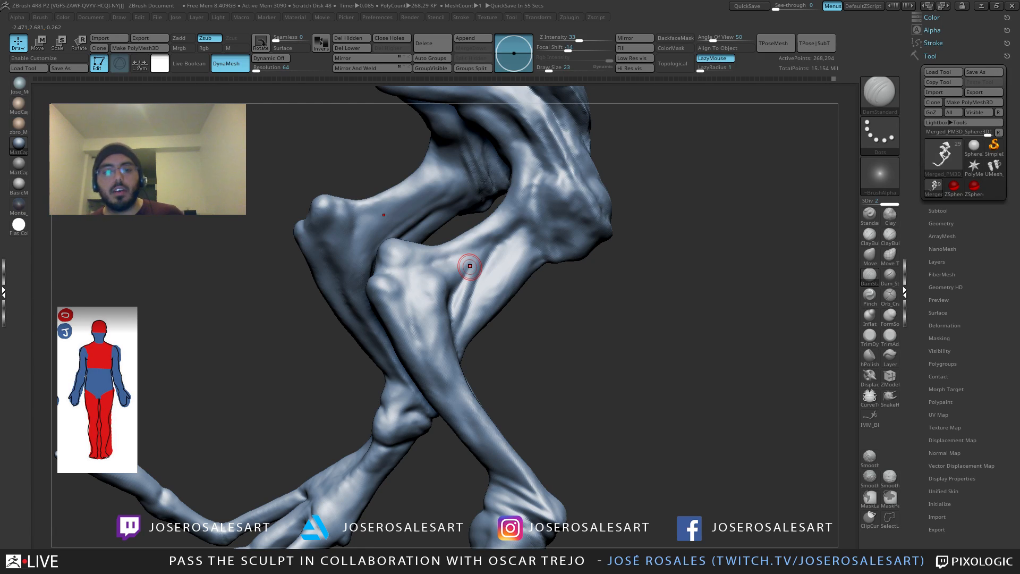
mouse_move(469, 265)
right_down()
mouse_move(273, 227)
mouse_move(310, 294)
mouse_move(355, 249)
mouse_move(471, 327)
mouse_move(433, 298)
mouse_move(489, 317)
mouse_move(474, 379)
mouse_move(458, 399)
mouse_move(475, 346)
mouse_move(546, 291)
right_up()
key(shift)
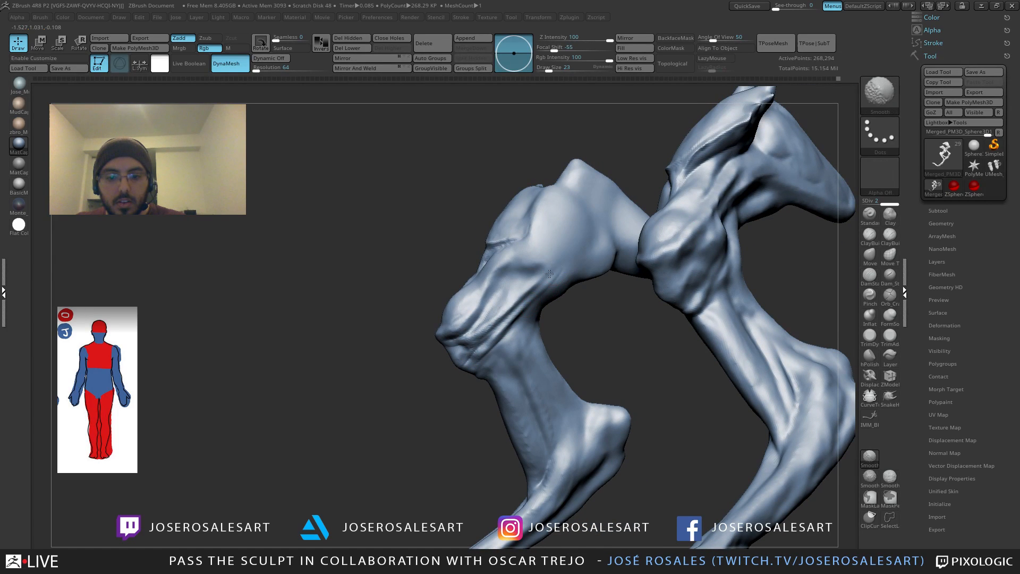
shift+drag(531, 296, 508, 320)
right_drag(508, 320, 533, 295)
drag(533, 295, 490, 338)
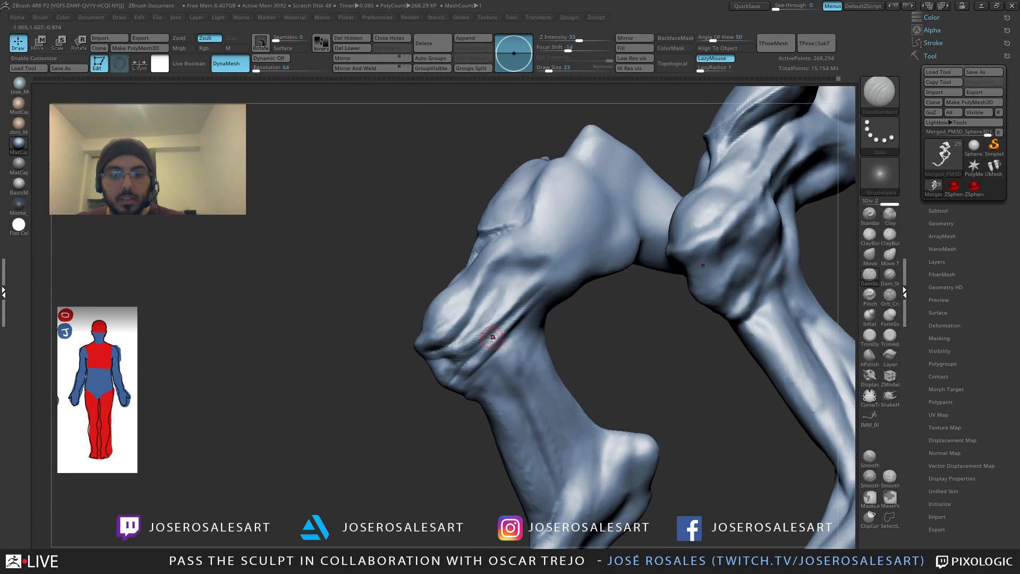
Step: Soften the inner fold and deepen the groove along the inner side of the upper arm muscle with DamStandard
right_drag(515, 307, 550, 297)
shift+drag(546, 298, 528, 310)
right_drag(528, 310, 519, 291)
drag(510, 290, 495, 318)
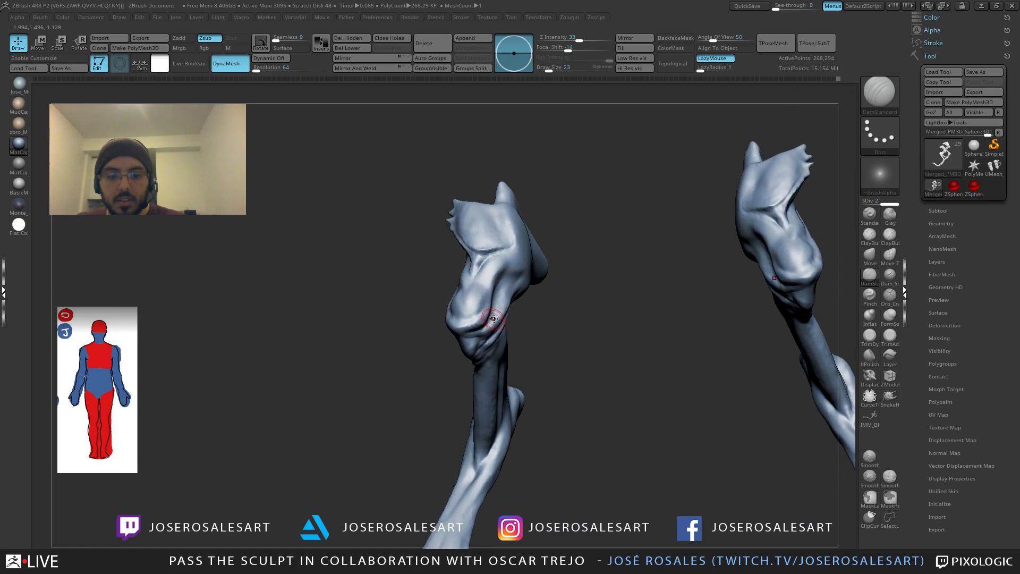
mouse_move(521, 287)
right_down()
mouse_move(475, 294)
mouse_move(517, 292)
right_up()
mouse_move(508, 263)
mouse_down()
mouse_move(481, 312)
mouse_move(450, 337)
mouse_up()
right_drag(450, 338, 471, 335)
Step: Carve creases around the upper arm muscle's lower rim and up its outer side at draw size 23
drag(456, 336, 433, 342)
mouse_move(433, 342)
right_down()
mouse_move(461, 348)
mouse_move(435, 336)
right_up()
drag(404, 336, 373, 300)
right_drag(374, 305, 399, 313)
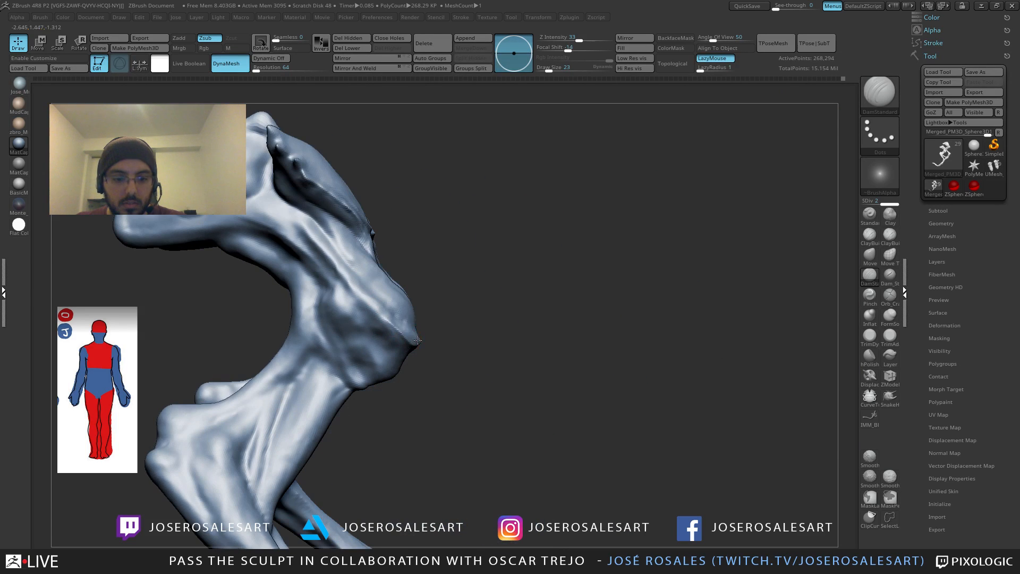
mouse_move(400, 329)
mouse_down()
mouse_move(361, 299)
mouse_move(307, 228)
mouse_up()
mouse_move(375, 288)
right_down()
mouse_move(355, 304)
mouse_move(409, 332)
right_up()
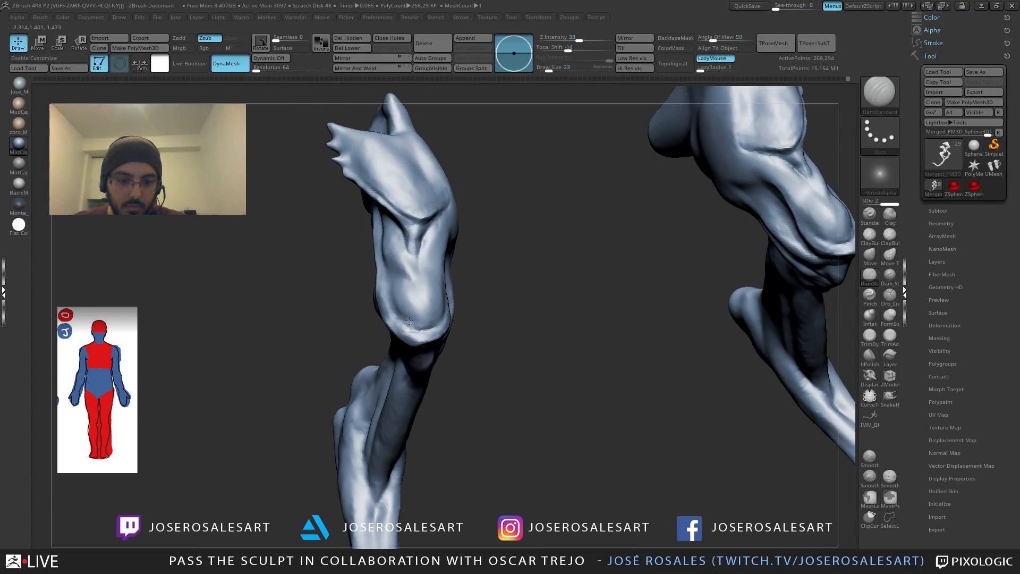
Step: Smooth the middle of the upper arm muscle and add a touch of ClayBuildup at its edge
right_drag(408, 308, 429, 307)
shift+drag(422, 305, 421, 289)
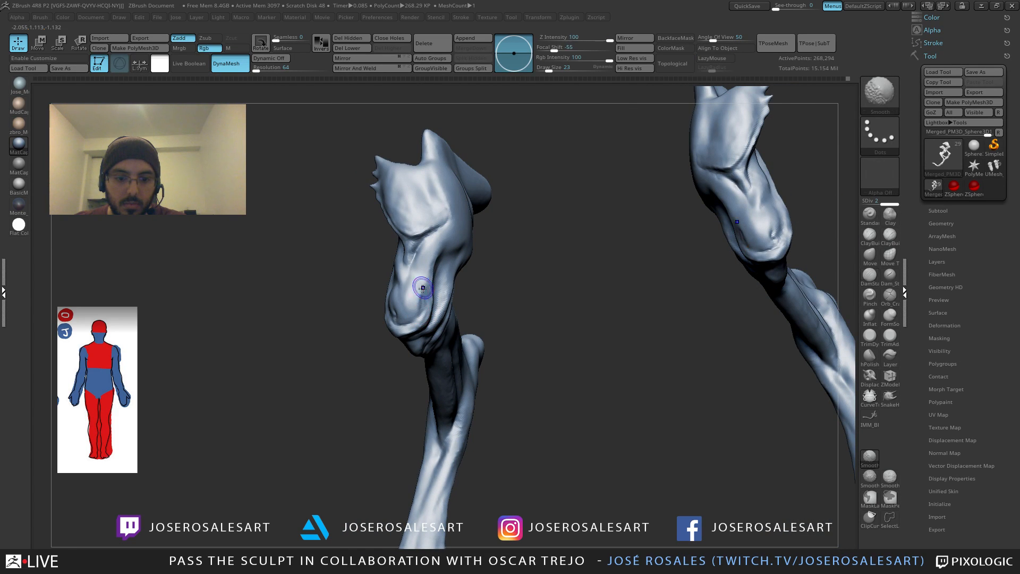
right_drag(421, 289, 390, 308)
key(2)
mouse_move(390, 308)
mouse_down()
mouse_move(396, 315)
mouse_move(382, 295)
mouse_move(391, 308)
mouse_up()
right_drag(394, 304, 406, 299)
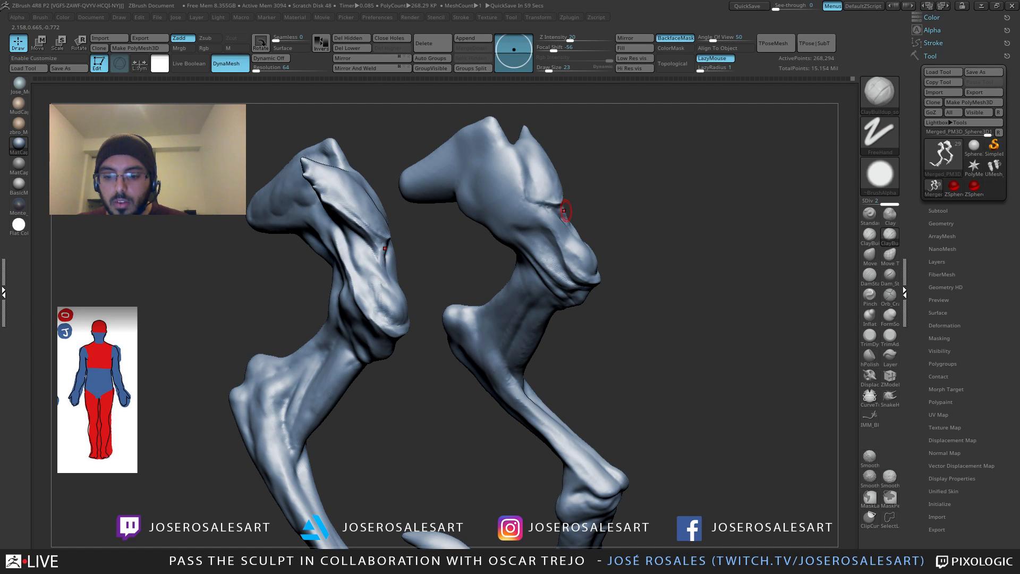
Step: Build up the bulk of the upper arm muscle's lower half with ClayBuildup at draw size 54
mouse_move(468, 233)
mouse_down()
mouse_move(391, 228)
mouse_move(376, 257)
mouse_move(431, 291)
mouse_up()
key(s)
drag(357, 298, 362, 298)
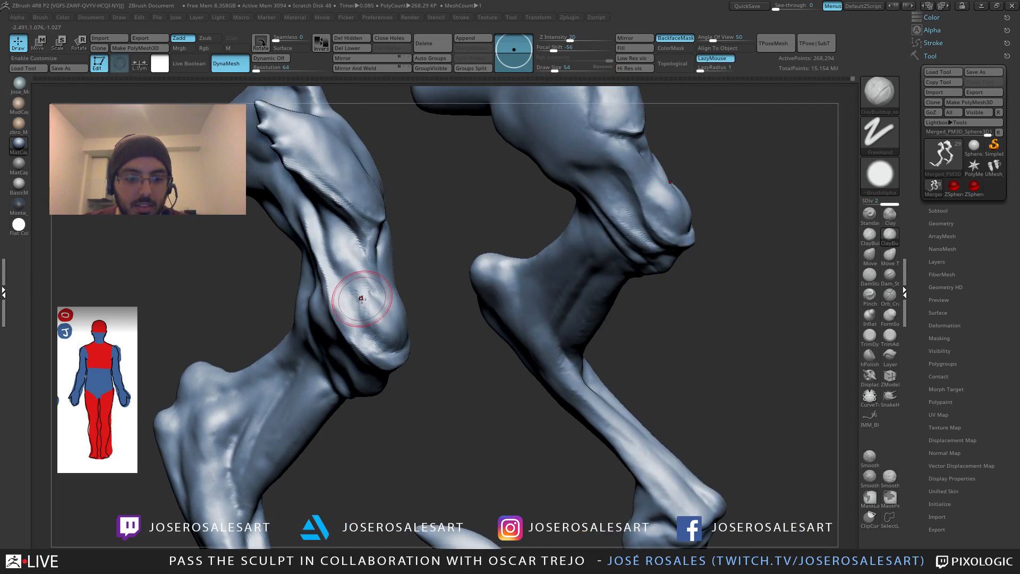
drag(436, 265, 478, 319)
mouse_move(353, 298)
mouse_down()
mouse_move(380, 338)
mouse_move(388, 325)
mouse_move(378, 325)
mouse_up()
Step: Add narrower clay strokes toward the lower tip of the upper arm muscle at draw size 36
key(s)
drag(370, 311, 382, 339)
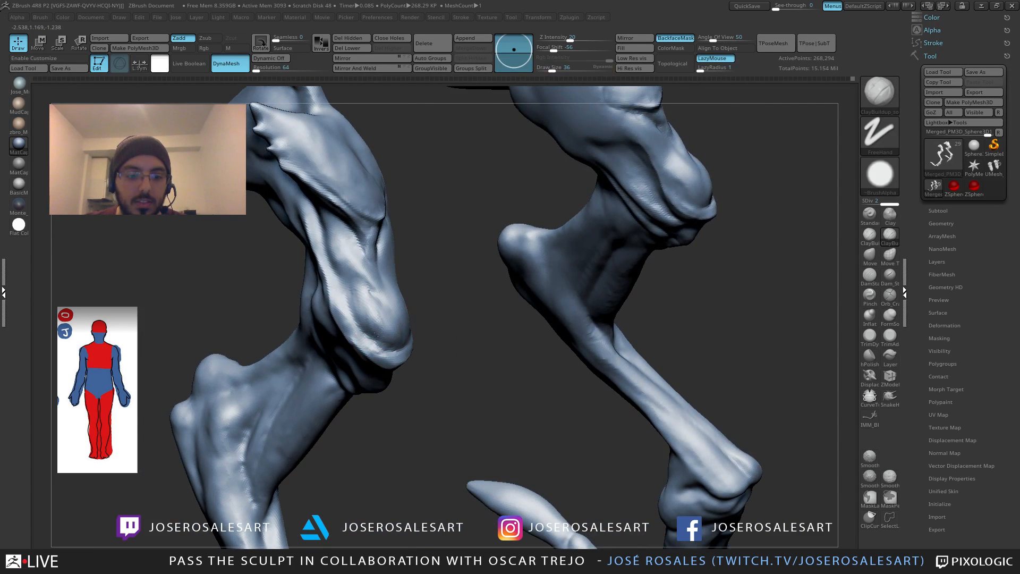
mouse_move(462, 332)
mouse_down()
mouse_move(391, 332)
mouse_move(430, 337)
mouse_move(391, 319)
mouse_move(413, 249)
mouse_move(352, 345)
mouse_up()
mouse_move(502, 295)
mouse_down()
mouse_move(443, 282)
mouse_move(461, 251)
mouse_up()
Step: Refine the upper arm muscle's folds with small additive and carving ClayBuildup strokes, smoothing between them, at draw size 17
key(s)
drag(427, 308, 455, 260)
shift+drag(459, 248, 429, 303)
mouse_move(510, 313)
alt+mouse_down()
mouse_move(486, 286)
mouse_move(467, 284)
alt+mouse_up()
mouse_move(438, 287)
mouse_down()
mouse_move(462, 248)
mouse_move(458, 260)
mouse_up()
mouse_move(481, 297)
mouse_down()
mouse_move(440, 266)
mouse_move(425, 273)
mouse_up()
mouse_move(553, 276)
mouse_down()
mouse_move(542, 274)
mouse_move(568, 219)
mouse_move(548, 228)
mouse_move(588, 261)
mouse_move(492, 220)
mouse_move(571, 253)
mouse_up()
right_drag(571, 254, 555, 211)
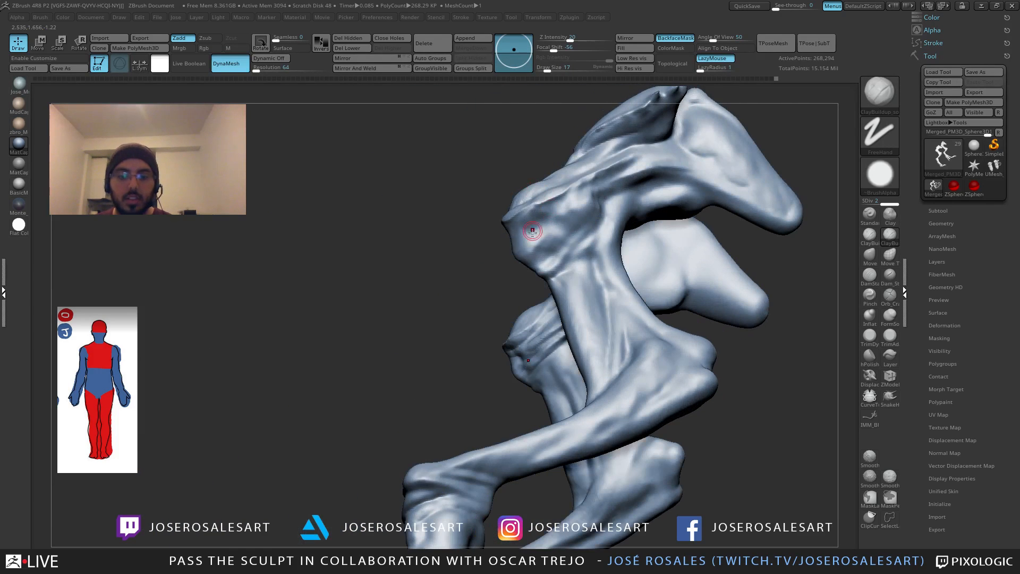
Step: Deepen the crease where the muscle bulge overhangs the thin arm section with DamStandard at draw size 33
key(b)
key(d)
key(s)
key(s)
click(536, 276)
mouse_move(530, 273)
right_down()
mouse_move(556, 276)
mouse_move(515, 280)
mouse_move(571, 247)
right_up()
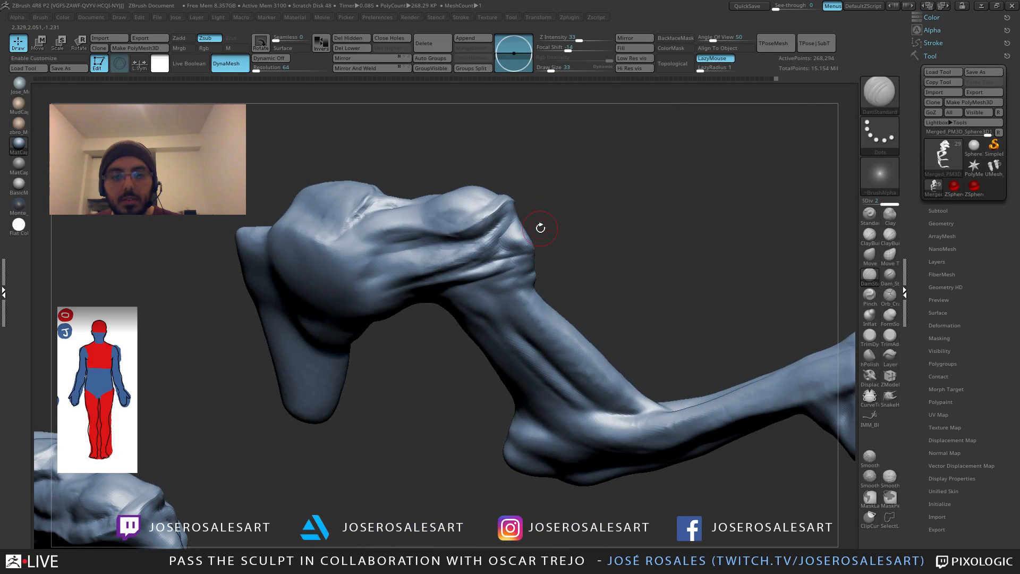
mouse_move(470, 285)
right_down()
mouse_move(466, 293)
mouse_move(525, 283)
mouse_move(531, 293)
right_up()
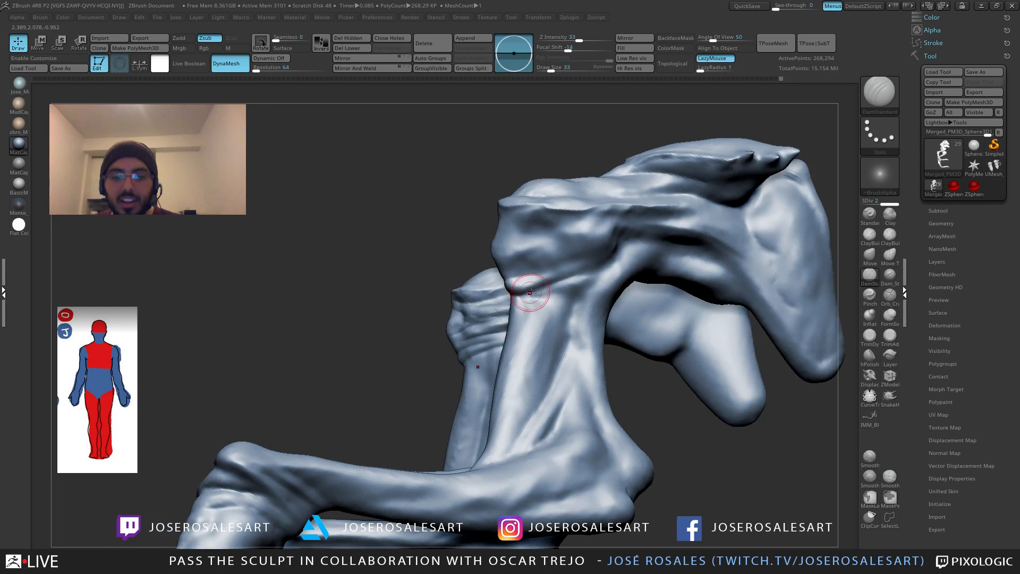
Step: Build up the underside of the muscle bulge above the thin arm section with the ClayBuildup brush
key(1)
mouse_move(565, 255)
right_down()
mouse_move(416, 253)
mouse_move(528, 248)
right_up()
right_drag(606, 250, 615, 281)
drag(631, 218, 545, 234)
right_drag(596, 220, 655, 224)
drag(582, 224, 492, 250)
mouse_move(497, 223)
right_down()
mouse_move(614, 222)
mouse_move(552, 264)
mouse_move(558, 286)
right_up()
right_drag(638, 216, 656, 221)
Step: Add a skin fold along the bulge's lower rim with ClayBuildup at draw size 26
key(s)
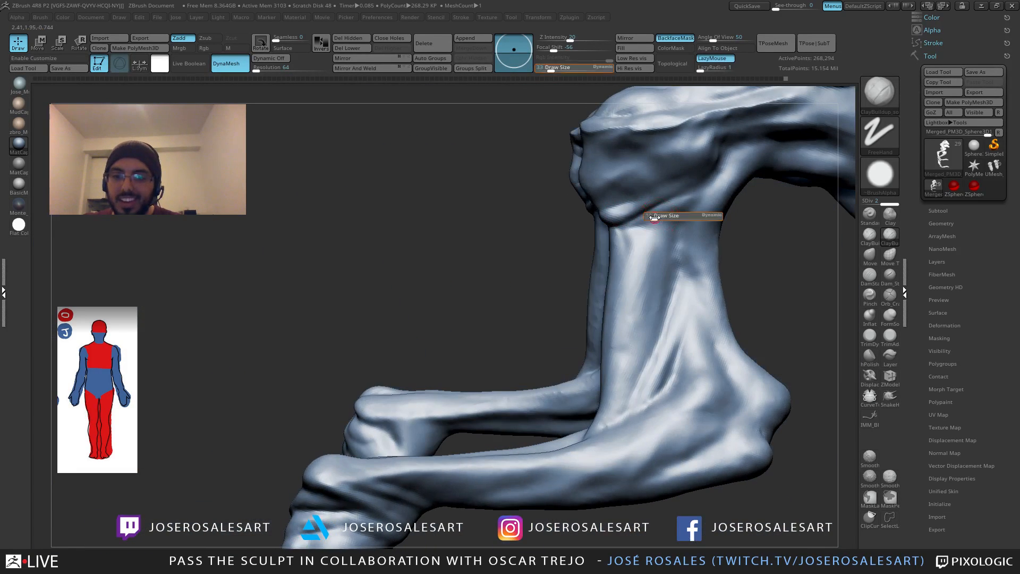
drag(654, 218, 654, 218)
key(s)
mouse_move(633, 220)
mouse_down()
mouse_move(696, 200)
mouse_move(659, 212)
mouse_up()
mouse_move(658, 212)
right_down()
mouse_move(704, 198)
mouse_move(664, 212)
right_up()
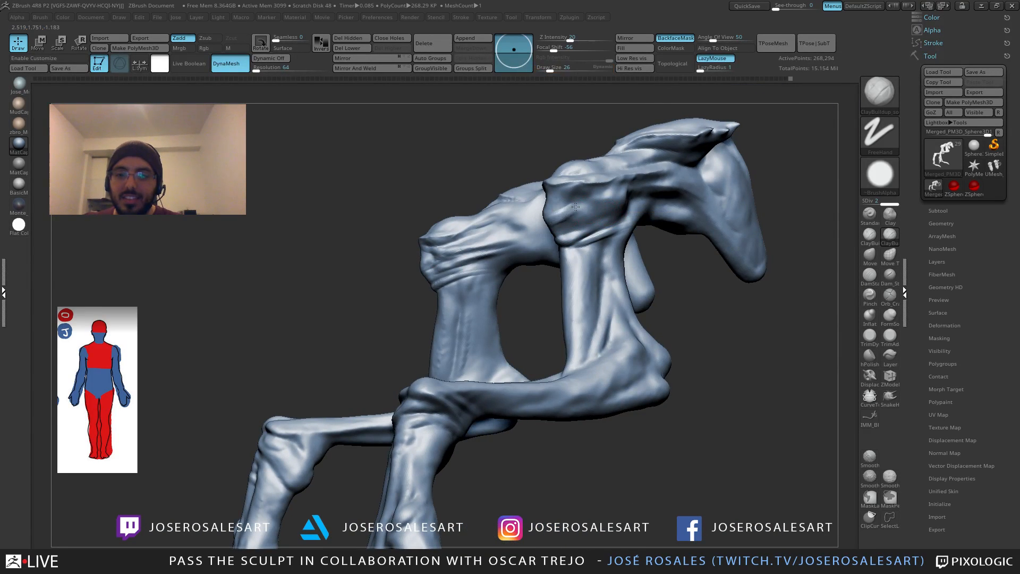
Step: Add clay to the back of the muscle bulge and smooth it into the surrounding folds
drag(561, 221, 595, 198)
mouse_move(576, 199)
ctrl+right_down()
mouse_move(546, 215)
mouse_move(530, 205)
mouse_move(575, 206)
ctrl+right_up()
shift+drag(575, 206, 596, 215)
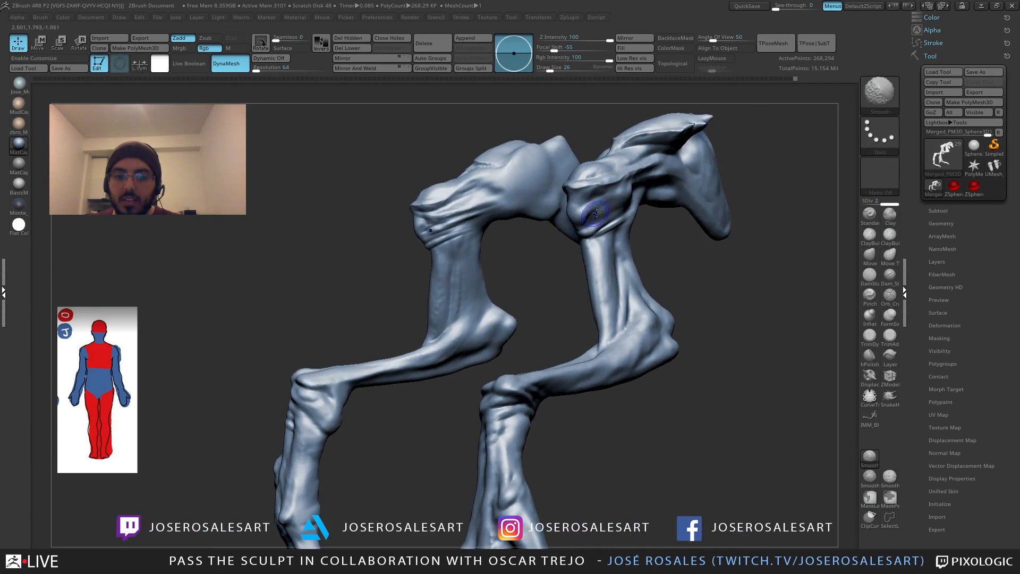
mouse_move(627, 212)
right_down()
mouse_move(606, 209)
mouse_move(626, 212)
right_up()
shift+drag(644, 223, 645, 234)
mouse_move(619, 260)
right_down()
mouse_move(639, 288)
mouse_move(697, 246)
mouse_move(743, 247)
mouse_move(688, 264)
mouse_move(597, 186)
right_up()
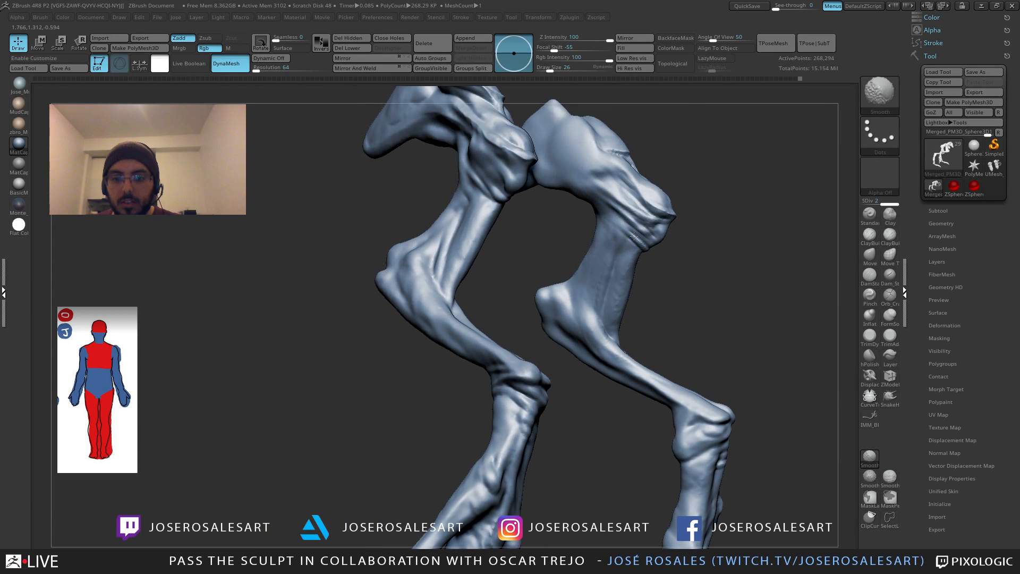
mouse_move(640, 214)
right_down()
mouse_move(596, 159)
mouse_move(590, 187)
right_up()
Step: Flatten the raised folds near the lower end of the upper arm muscle with the TrimDynamic brush
key(b)
key(t)
key(d)
drag(626, 193, 651, 210)
right_drag(651, 210, 640, 202)
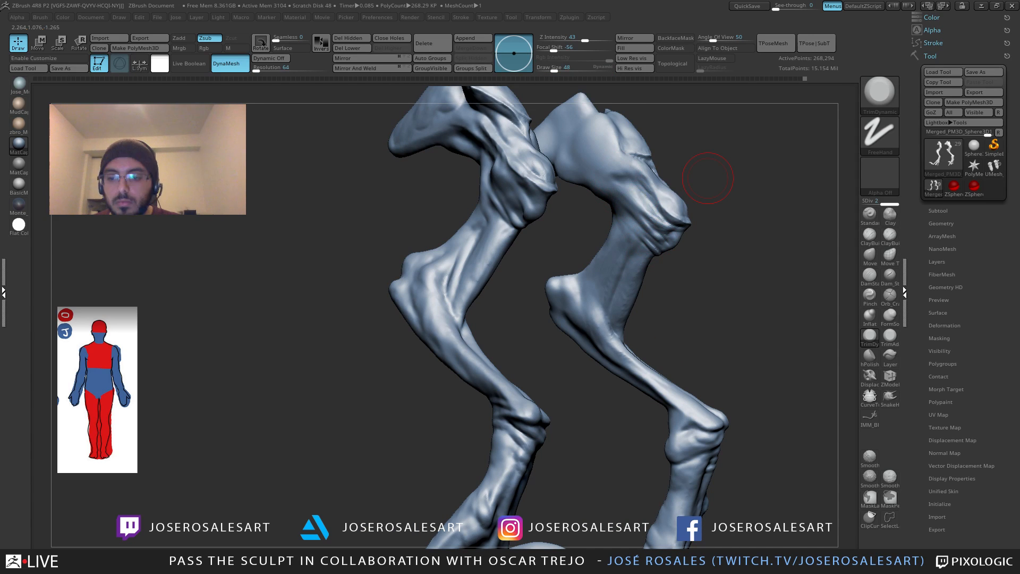
mouse_move(653, 310)
right_down()
mouse_move(618, 260)
mouse_move(630, 296)
right_up()
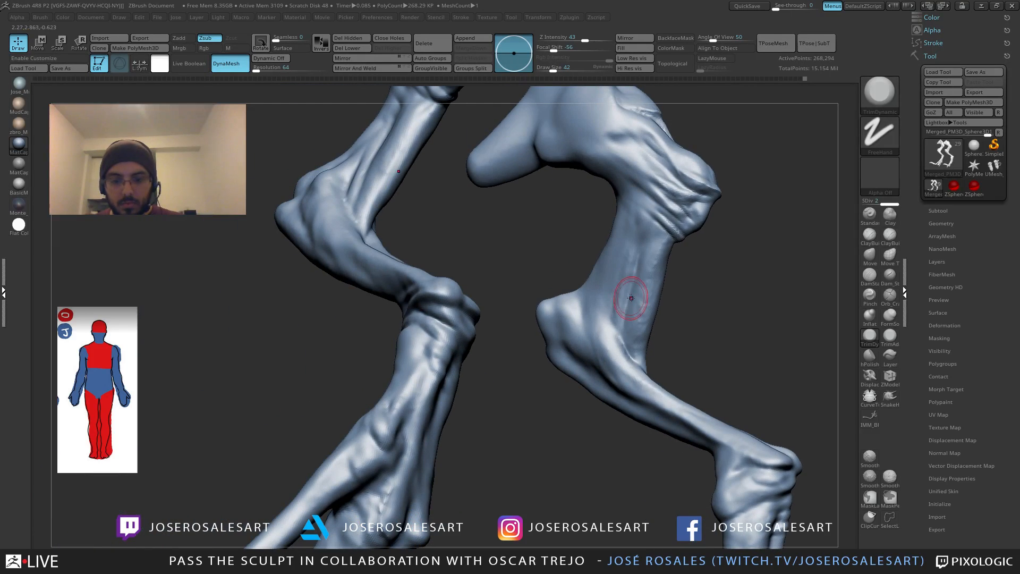
Step: Lay tendon strands down the thin arm section above the elbow with ClayBuildup at draw size 36 and smooth them
key(1)
key(s)
mouse_move(648, 281)
mouse_down()
mouse_move(634, 269)
mouse_move(630, 331)
mouse_up()
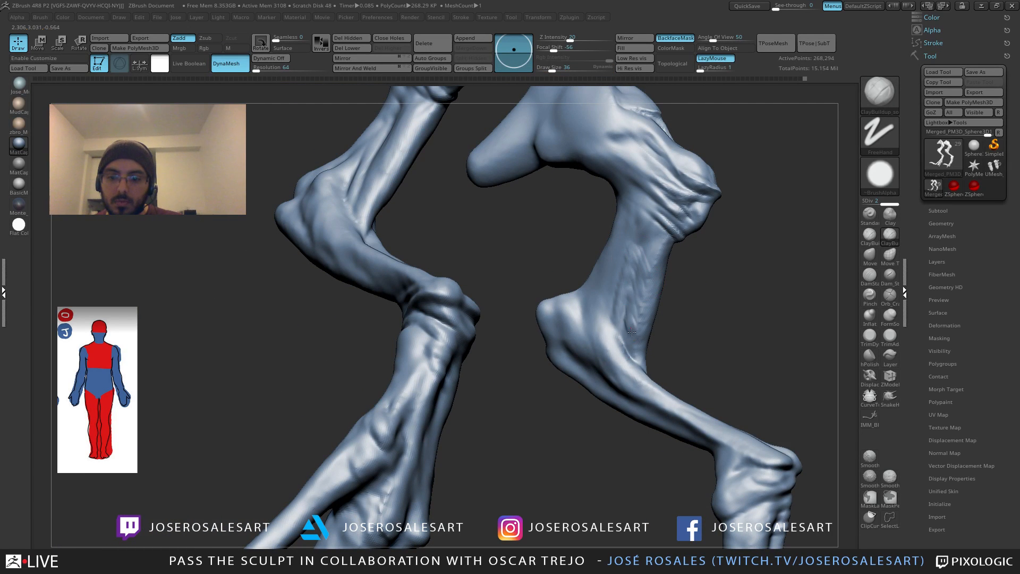
ctrl+right_drag(651, 374, 636, 346)
shift+drag(632, 269, 632, 287)
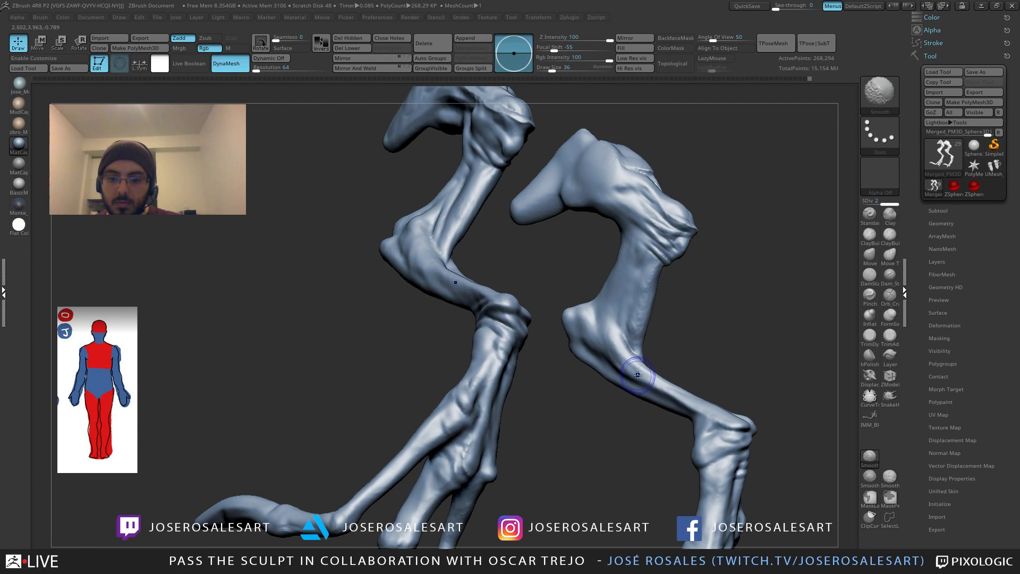
Step: Carve a short crease at the bony lower end of the forearm with the DamStandard brush
mouse_move(632, 286)
right_down()
mouse_move(626, 227)
mouse_move(611, 291)
mouse_move(627, 276)
mouse_move(598, 317)
right_up()
ctrl+shift+click(647, 282)
right_drag(647, 282, 627, 249)
key(shift+s)
mouse_move(597, 289)
ctrl+right_down()
mouse_move(678, 357)
mouse_move(571, 336)
mouse_move(518, 266)
mouse_move(496, 257)
mouse_move(566, 270)
mouse_move(532, 283)
mouse_move(585, 276)
mouse_move(541, 287)
ctrl+right_up()
key(b)
key(d)
key(s)
drag(566, 254, 573, 251)
right_drag(582, 252, 604, 260)
Step: Pull the two lobes at the bony lower end of the forearm down over the wrist with the Move brush
key(b)
key(t)
key(d)
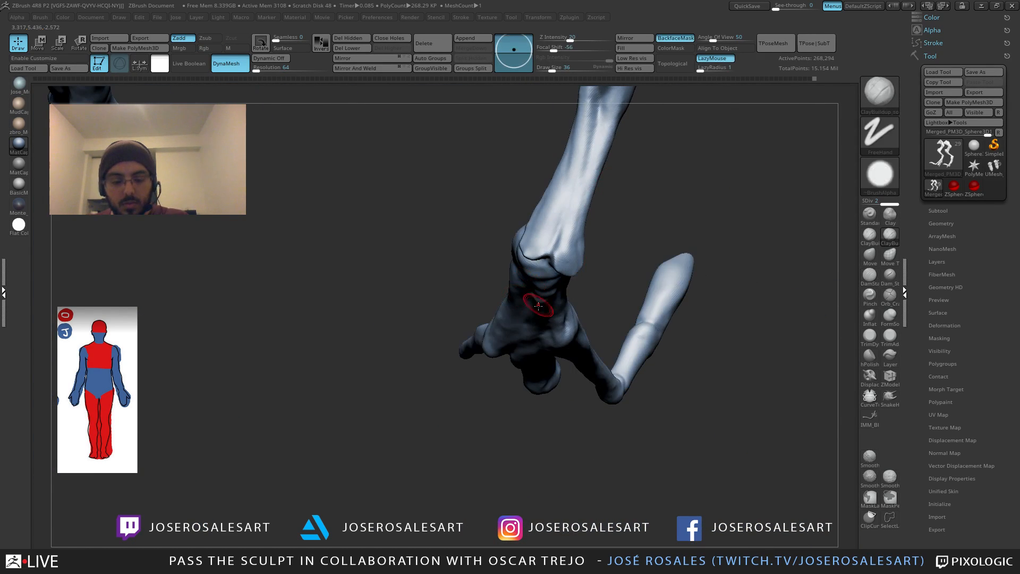
key(b)
key(m)
key(v)
right_drag(542, 313, 543, 331)
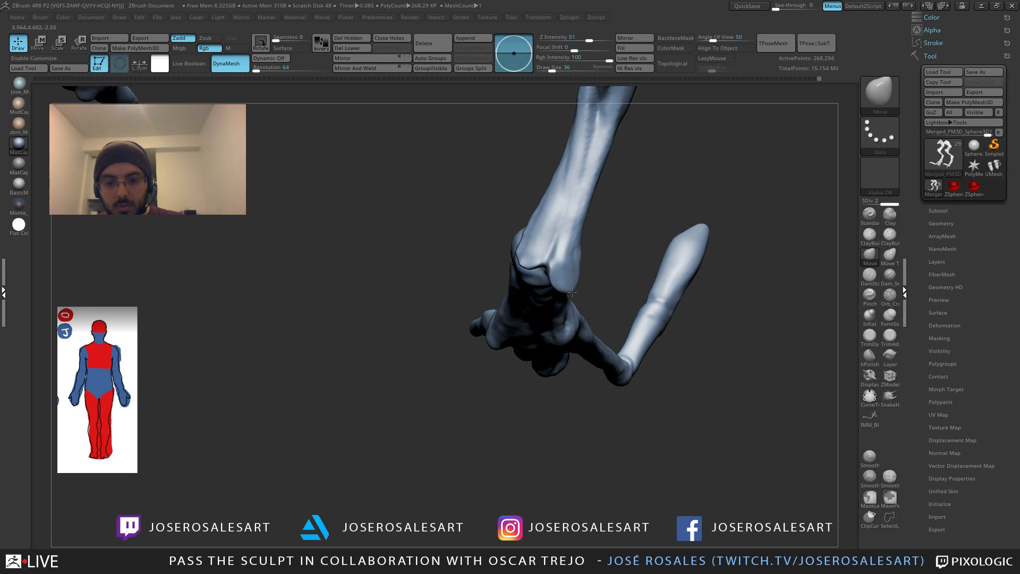
drag(572, 292, 574, 299)
drag(519, 267, 512, 289)
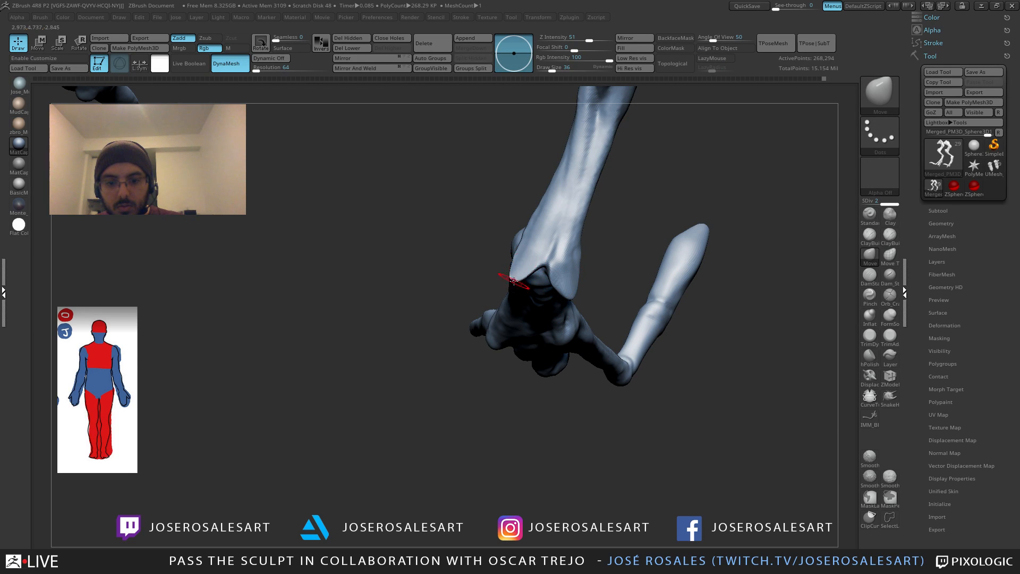
key(shift)
Step: Build up the surface of the two forearm lobes above the wrist with ClayBuildup and smooth their tips
right_drag(565, 292, 579, 273)
key(b)
key(c)
key(b)
drag(569, 264, 568, 283)
right_drag(626, 271, 588, 263)
drag(541, 258, 527, 273)
right_drag(537, 276, 531, 250)
drag(526, 256, 524, 279)
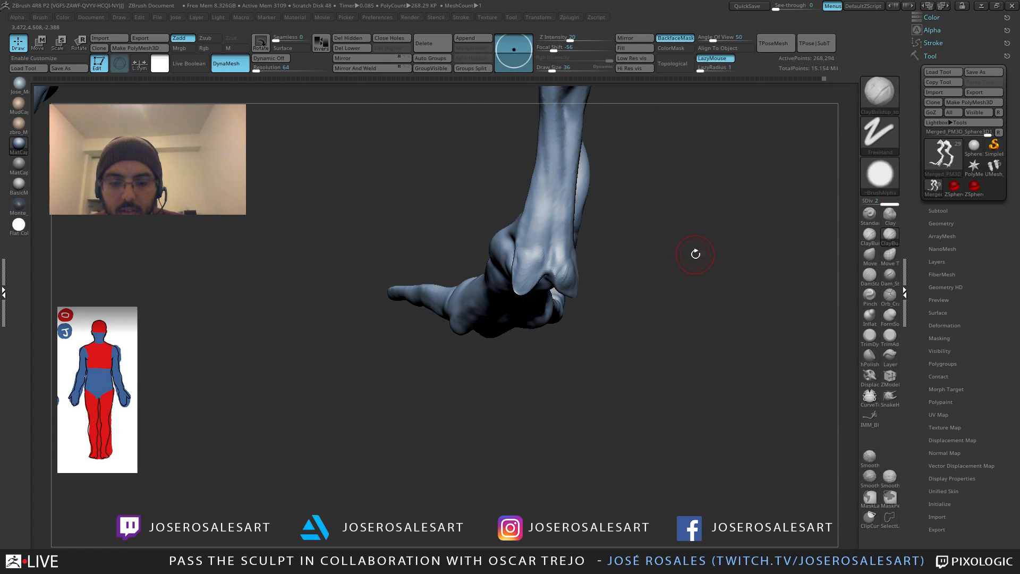
mouse_move(694, 252)
mouse_down()
mouse_move(691, 186)
mouse_move(724, 182)
mouse_up()
alt+drag(724, 182, 608, 182)
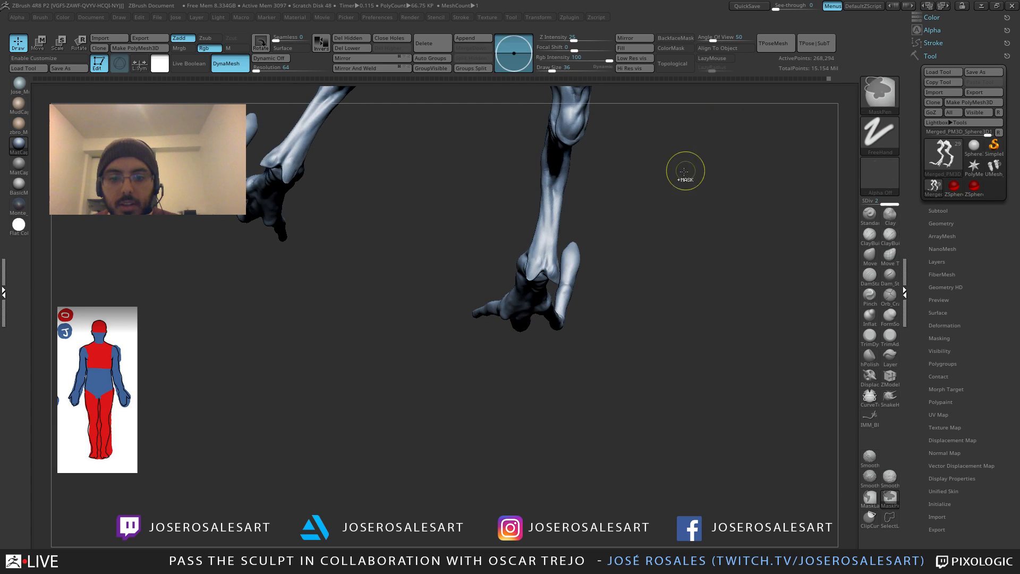
key(ctrl+z)
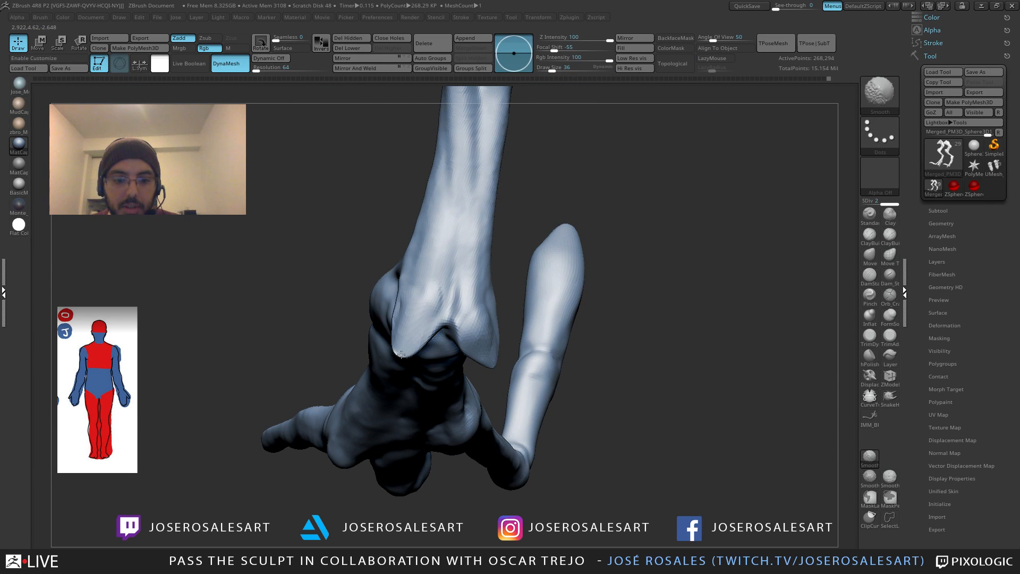
shift+drag(401, 354, 423, 355)
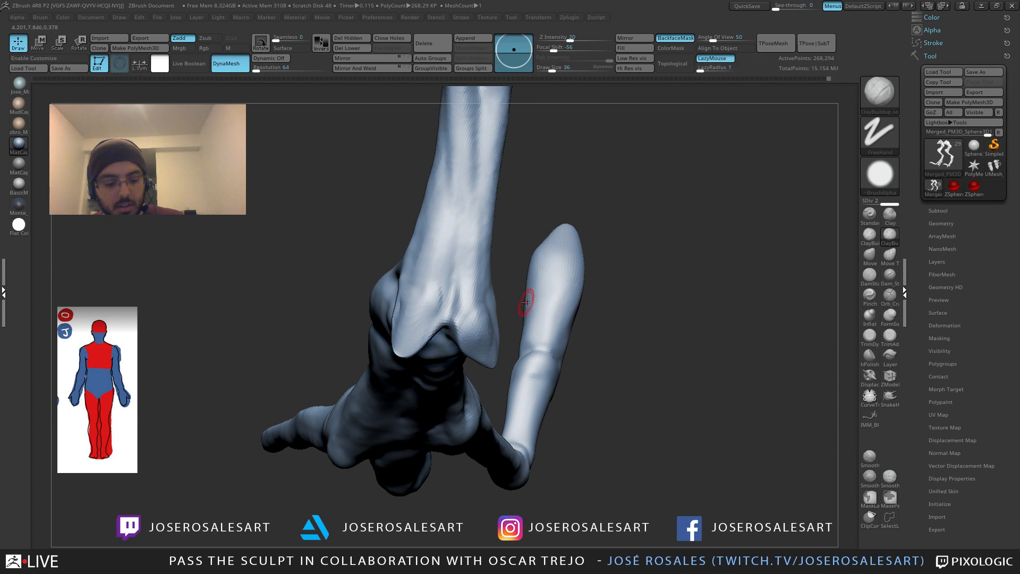
Step: Pull small pointed spikes out of the outer edges of the forearm lobes with the SnakeHook brush at draw size 33
key(b)
key(s)
key(k)
mouse_move(525, 303)
mouse_down()
mouse_move(348, 333)
mouse_move(285, 330)
mouse_move(352, 319)
mouse_move(382, 335)
mouse_up()
key(s)
mouse_move(381, 334)
mouse_down()
mouse_move(391, 330)
mouse_move(382, 358)
mouse_move(433, 339)
mouse_move(378, 319)
mouse_move(430, 350)
mouse_move(413, 352)
mouse_move(423, 350)
mouse_move(414, 339)
mouse_move(314, 343)
mouse_move(403, 346)
mouse_move(281, 364)
mouse_move(253, 347)
mouse_up()
key(ctrl+z)
key(ctrl+z)
key(ctrl+z)
mouse_move(228, 353)
mouse_down()
mouse_move(254, 355)
mouse_move(245, 355)
mouse_move(254, 389)
mouse_move(240, 383)
mouse_up()
key(ctrl+z)
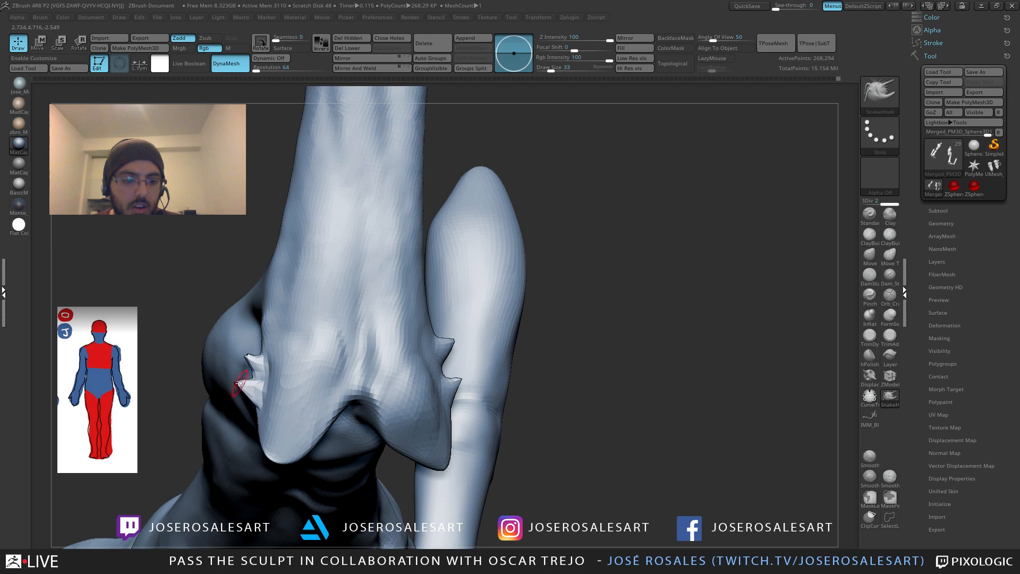
Step: Smooth the surface of the forearm lobes around the new spikes and toward the notch between them
ctrl+right_drag(332, 355, 331, 340)
right_drag(331, 340, 313, 377)
ctrl+right_drag(314, 377, 330, 393)
right_drag(343, 351, 345, 388)
mouse_move(342, 358)
mouse_down()
mouse_move(324, 357)
mouse_move(334, 351)
mouse_up()
mouse_move(340, 364)
right_down()
mouse_move(337, 224)
mouse_move(390, 247)
right_up()
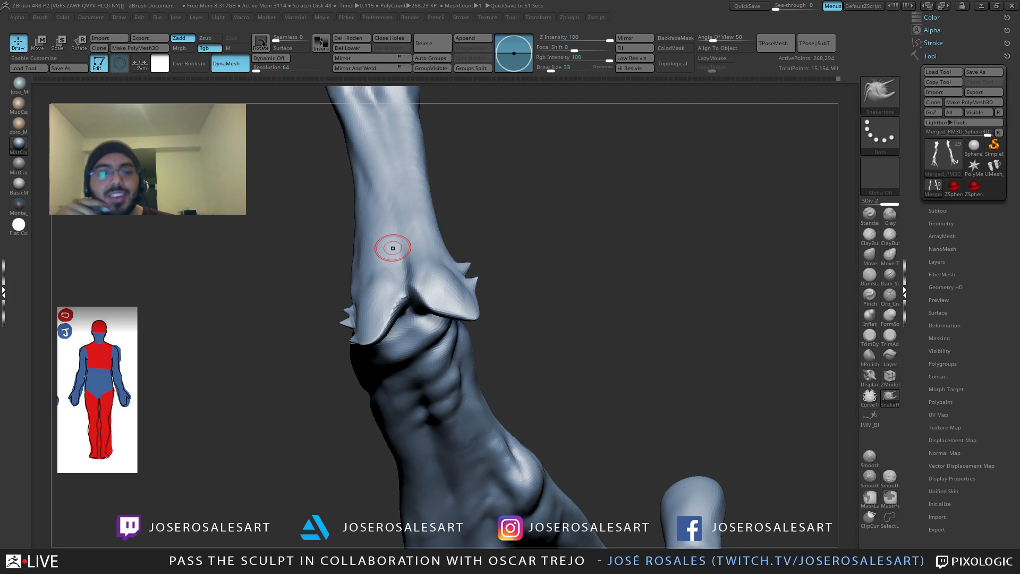
mouse_move(393, 248)
right_down()
mouse_move(384, 260)
mouse_move(398, 340)
right_up()
mouse_move(372, 365)
shift+mouse_down()
mouse_move(355, 356)
mouse_move(367, 361)
shift+mouse_up()
mouse_move(366, 361)
right_down()
mouse_move(384, 400)
mouse_move(390, 380)
right_up()
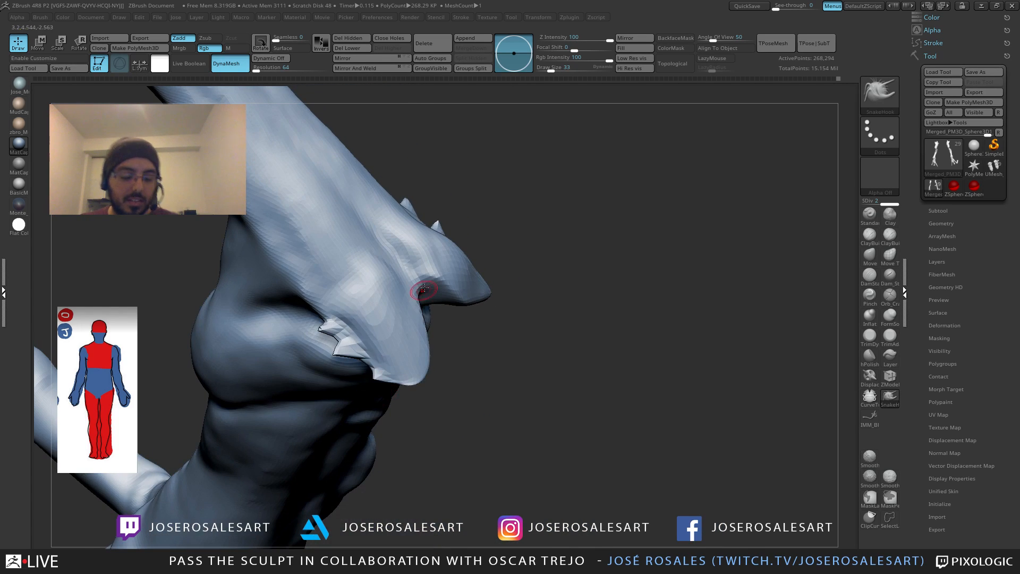
key(2)
mouse_move(359, 342)
right_down()
mouse_move(365, 333)
mouse_move(357, 342)
right_up()
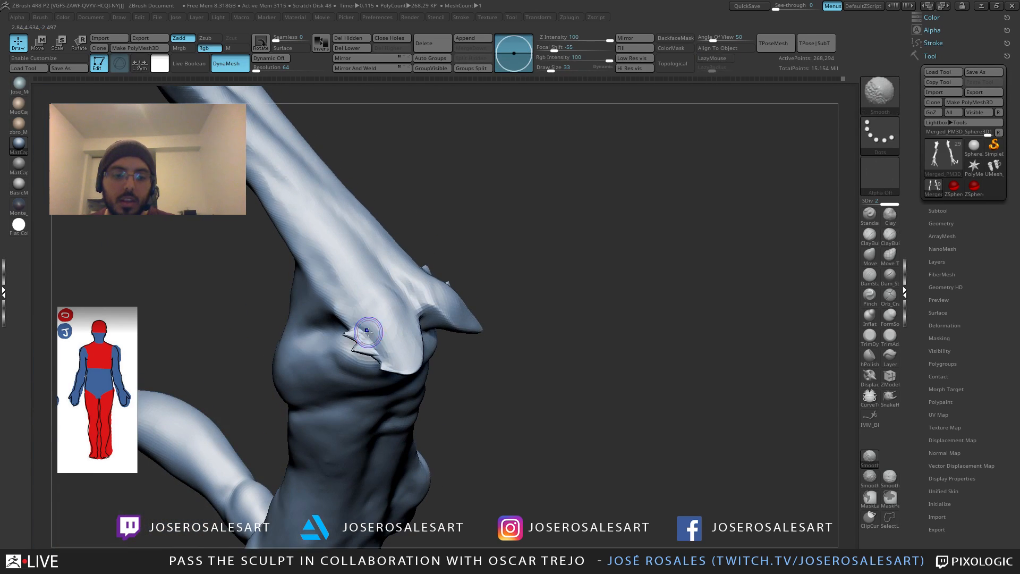
mouse_move(364, 333)
mouse_down()
mouse_move(377, 347)
mouse_move(380, 332)
mouse_move(411, 338)
mouse_up()
right_drag(411, 355, 420, 361)
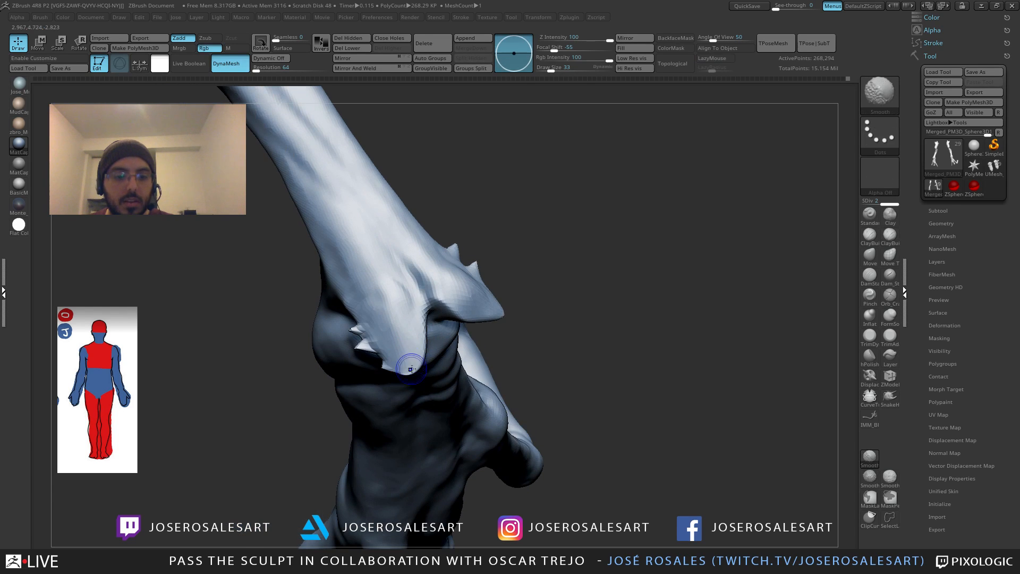
shift+drag(410, 365, 439, 296)
Step: Reshape the tip of the forearm lobe with the Move brush and build up its edge with ClayBuildup
key(1)
drag(414, 371, 408, 378)
mouse_move(421, 340)
right_down()
mouse_move(440, 354)
mouse_move(423, 328)
right_up()
key(s)
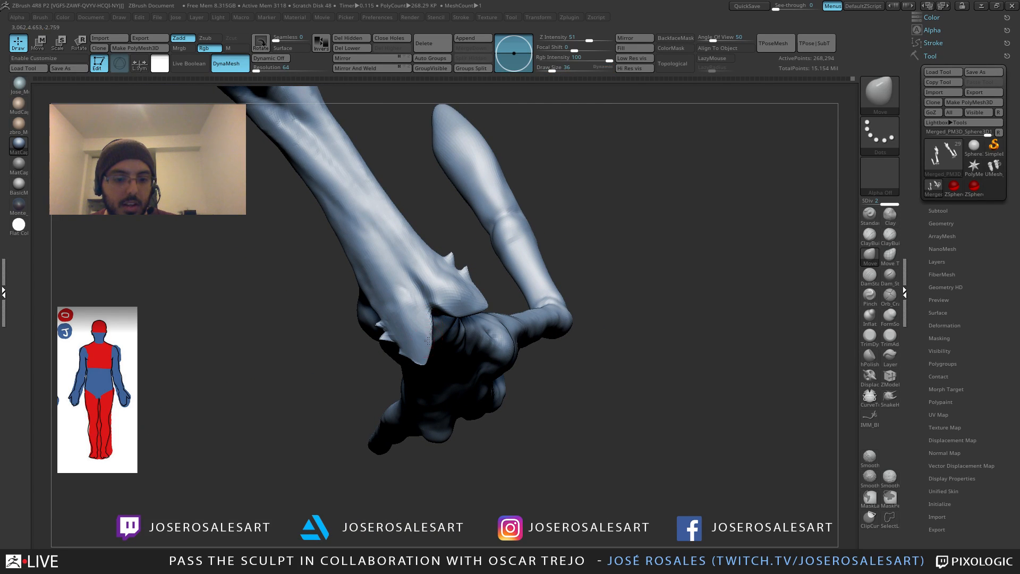
drag(430, 351, 434, 353)
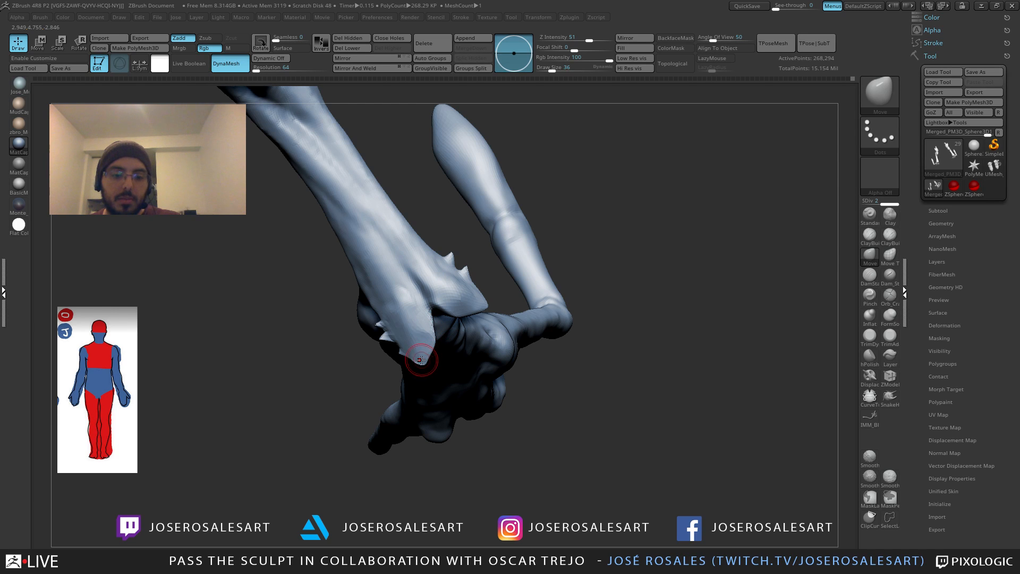
key(2)
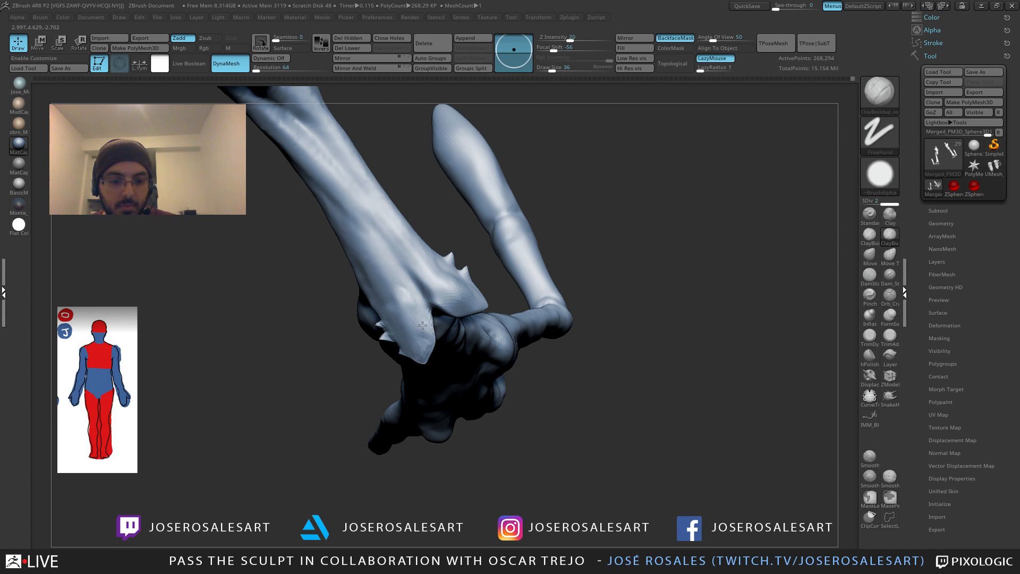
right_drag(407, 305, 388, 287)
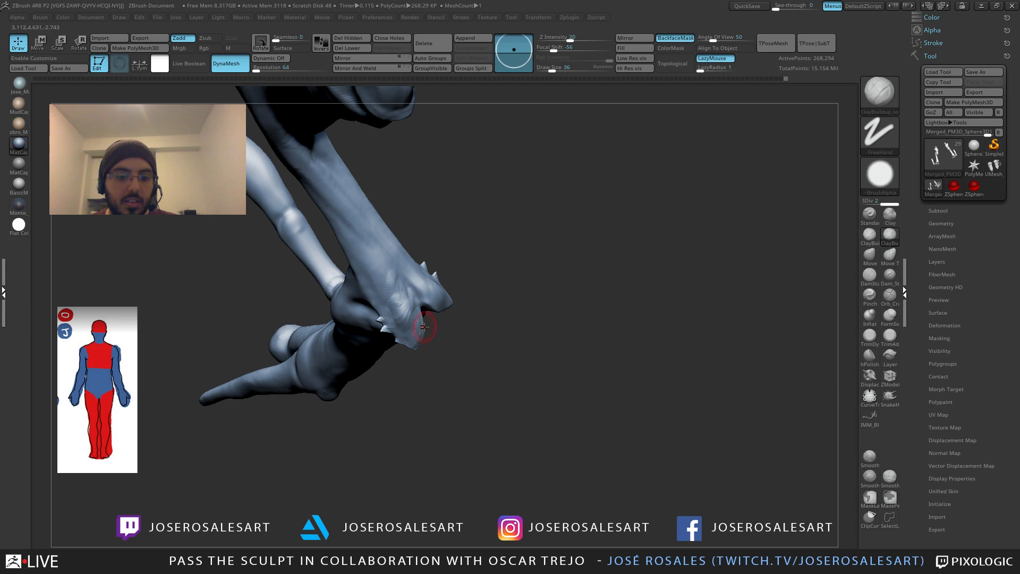
key(shift)
mouse_move(390, 285)
right_down()
mouse_move(375, 269)
mouse_move(396, 268)
mouse_move(368, 270)
mouse_move(424, 316)
mouse_move(451, 272)
mouse_move(492, 330)
mouse_move(569, 378)
right_up()
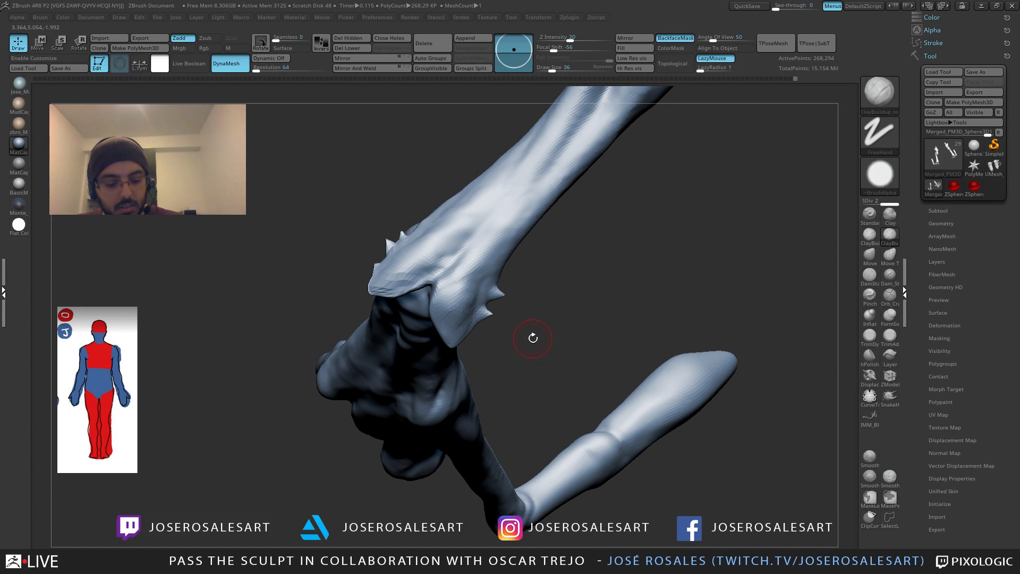
Step: Pull an additional small spike from the lobe's outer edge with the Move brush at draw size 17
key(2)
key(s)
drag(538, 290, 530, 296)
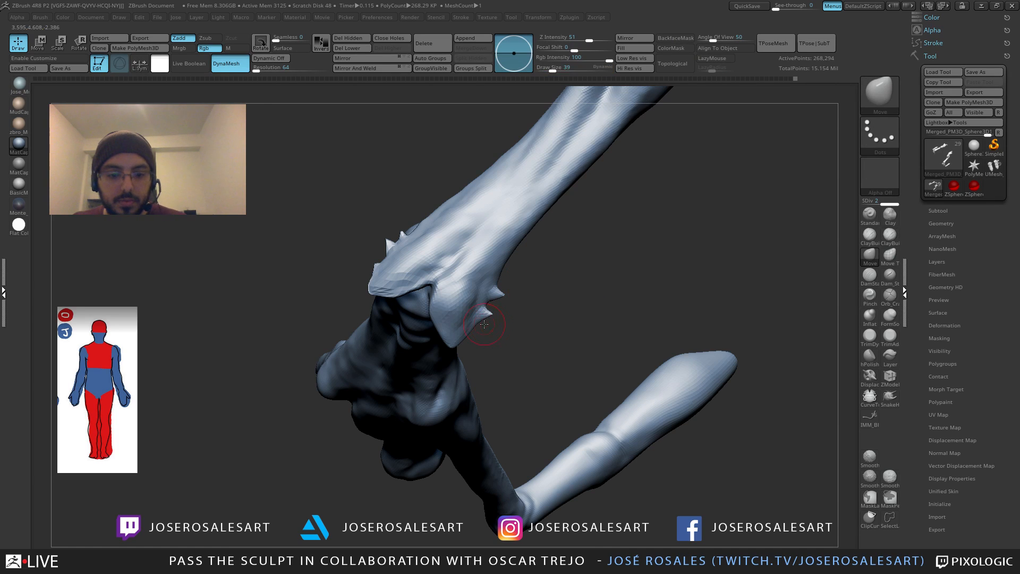
ctrl+right_drag(486, 327, 476, 333)
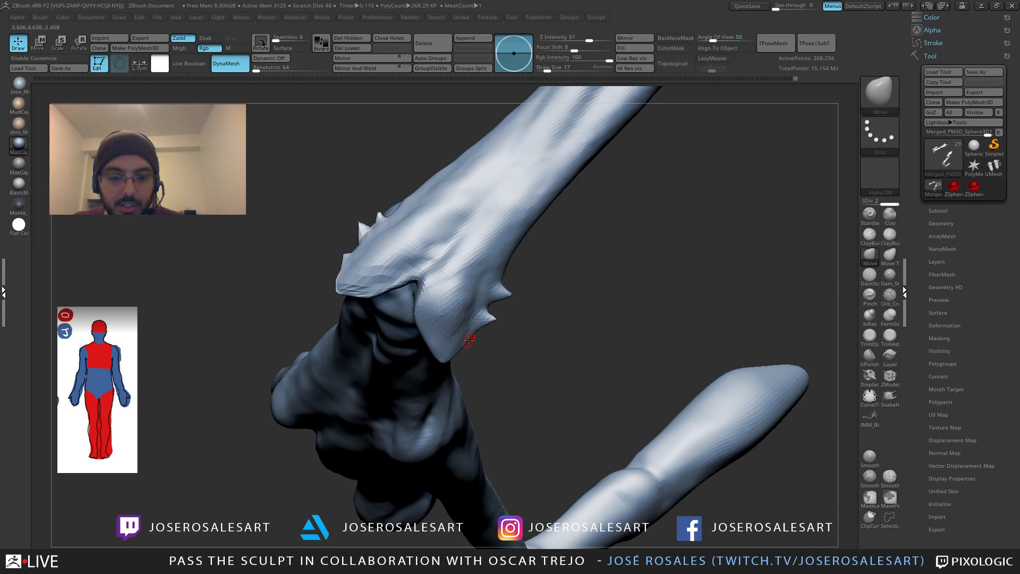
ctrl+right_drag(519, 306, 563, 224)
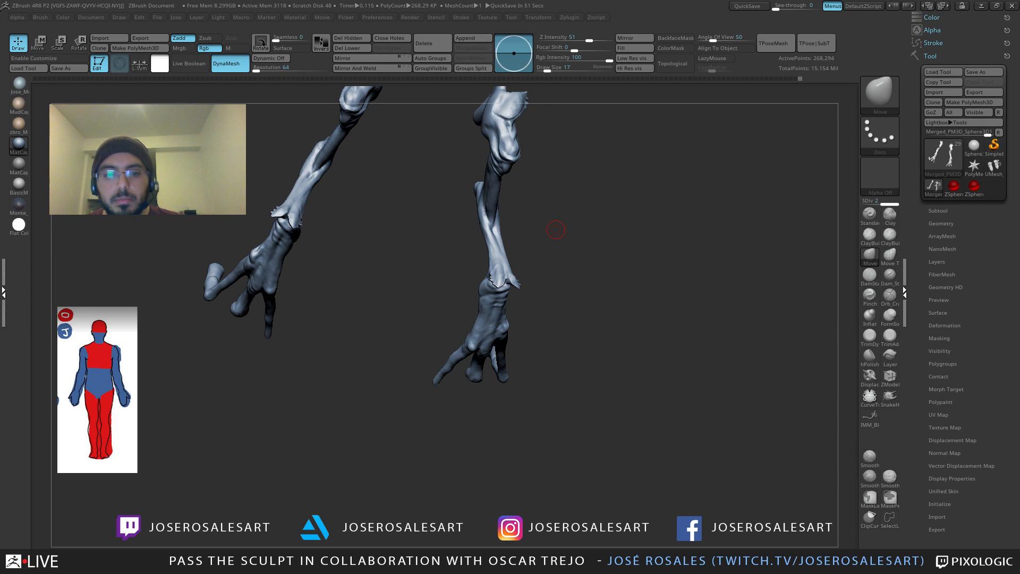
Step: Add a raised strand of clay along the forearm toward the lobe with ClayBuildup at draw size 28
mouse_move(555, 229)
mouse_down()
mouse_move(536, 250)
mouse_move(569, 228)
mouse_move(553, 218)
mouse_up()
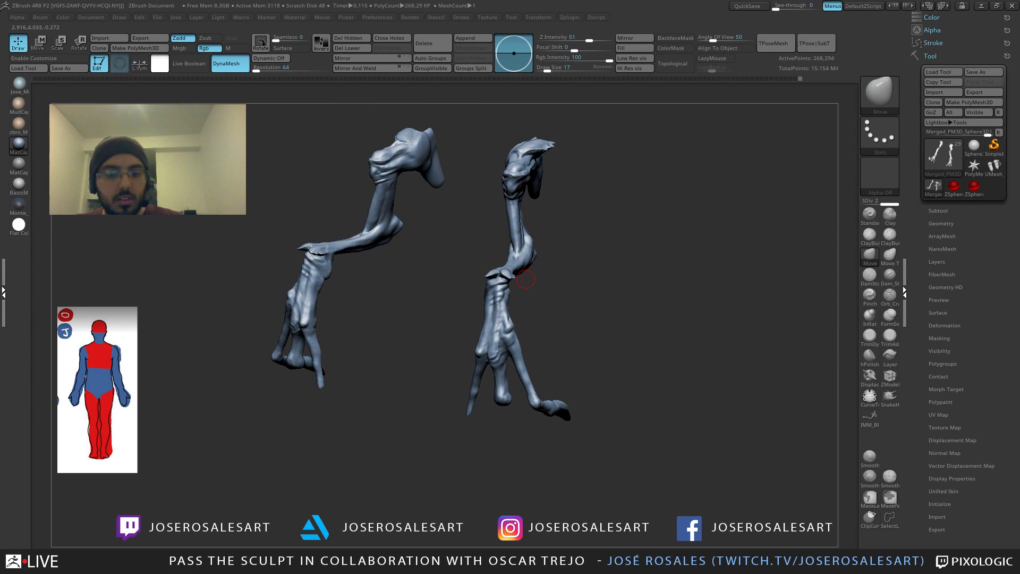
mouse_move(525, 279)
mouse_down()
mouse_move(598, 289)
mouse_move(633, 230)
mouse_move(599, 284)
mouse_move(662, 237)
mouse_move(681, 186)
mouse_up()
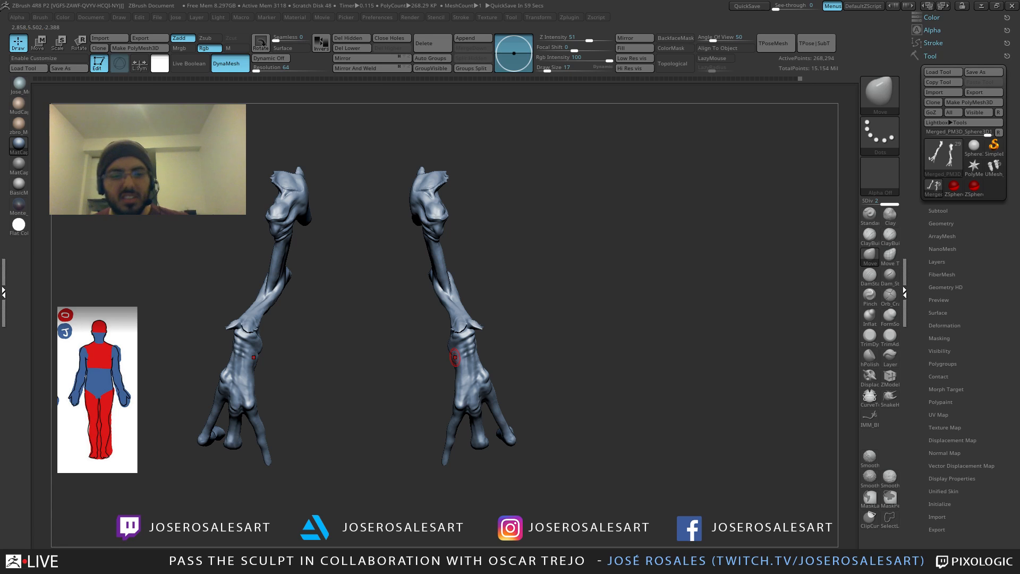
alt+drag(466, 271, 481, 247)
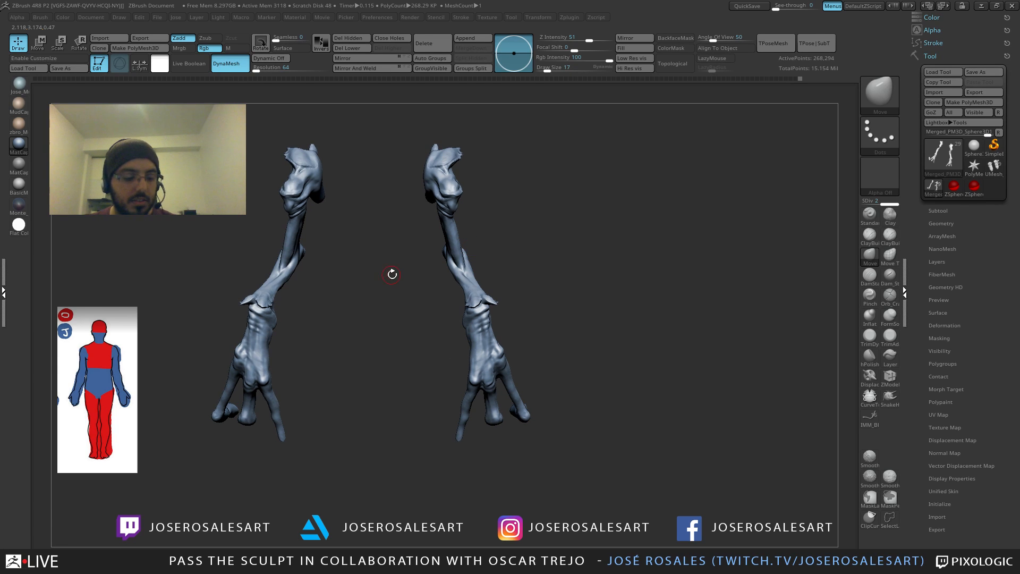
key(1)
key(s)
drag(375, 299, 379, 299)
mouse_move(452, 281)
ctrl+right_down()
mouse_move(489, 273)
mouse_move(442, 249)
mouse_move(475, 285)
mouse_move(503, 291)
ctrl+right_up()
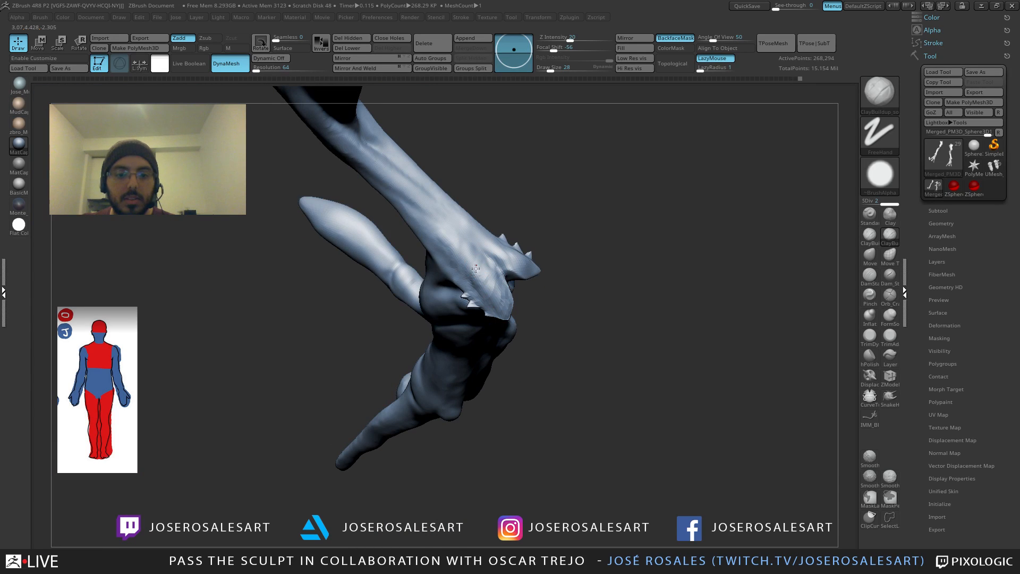
mouse_move(465, 267)
mouse_down()
mouse_move(461, 248)
mouse_move(486, 282)
mouse_up()
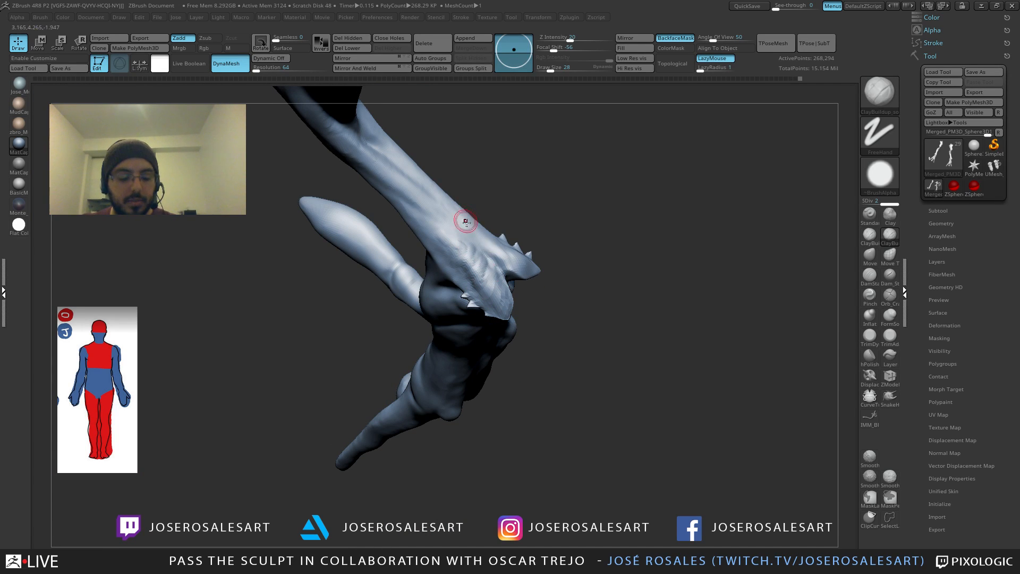
Step: Carve creases down the lower forearm toward the notch between the lobes with the DamStandard brush at draw size 28
key(2)
right_drag(509, 284, 494, 265)
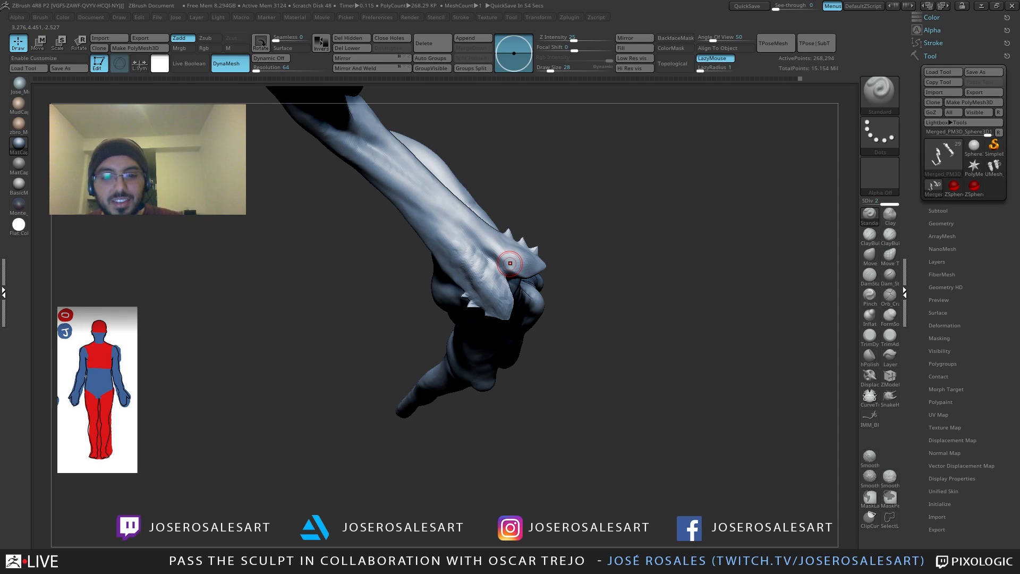
key(p)
key(p)
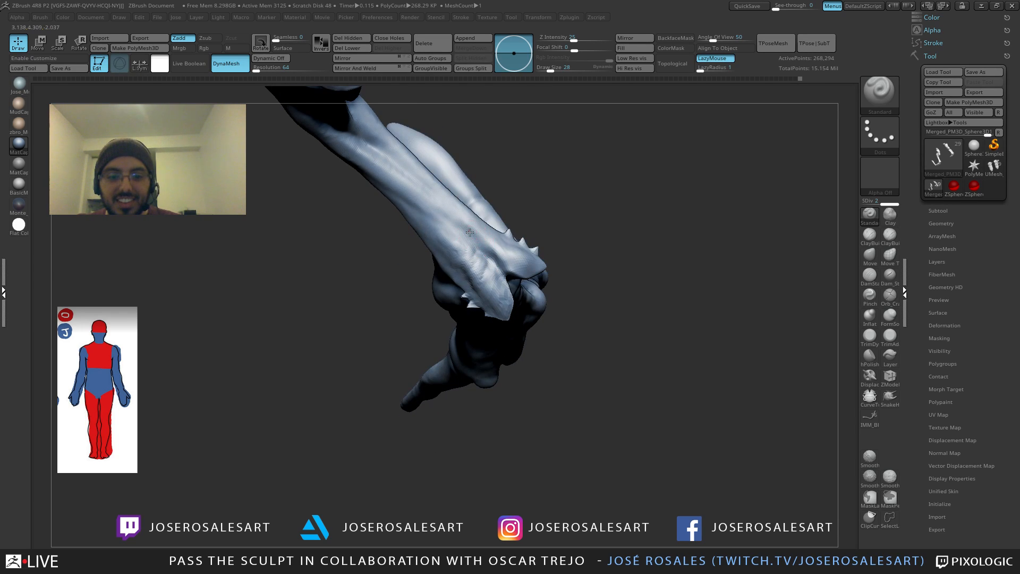
drag(470, 232, 495, 259)
key(b)
key(d)
key(s)
drag(467, 225, 506, 270)
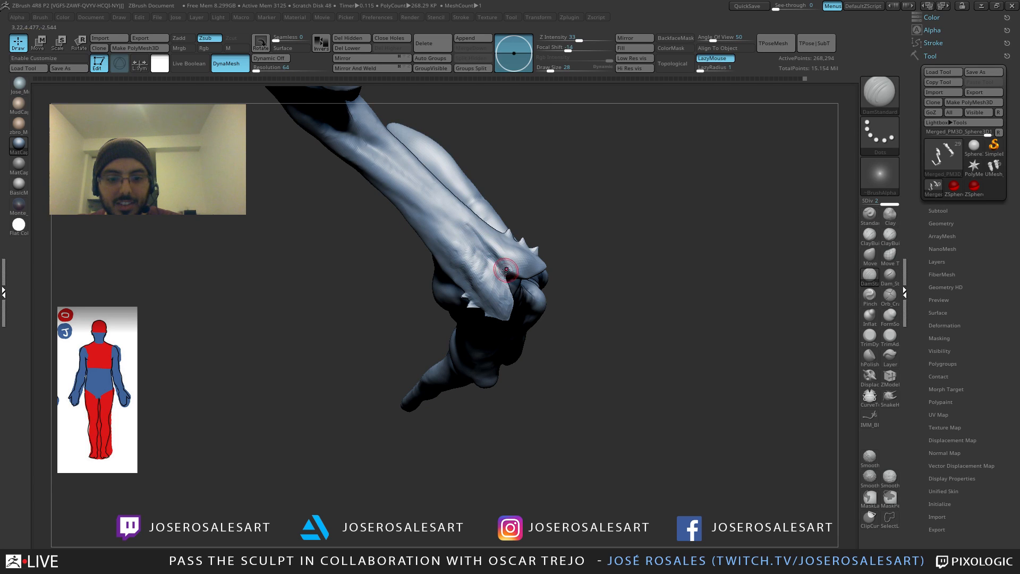
right_drag(506, 268, 483, 242)
drag(480, 236, 499, 270)
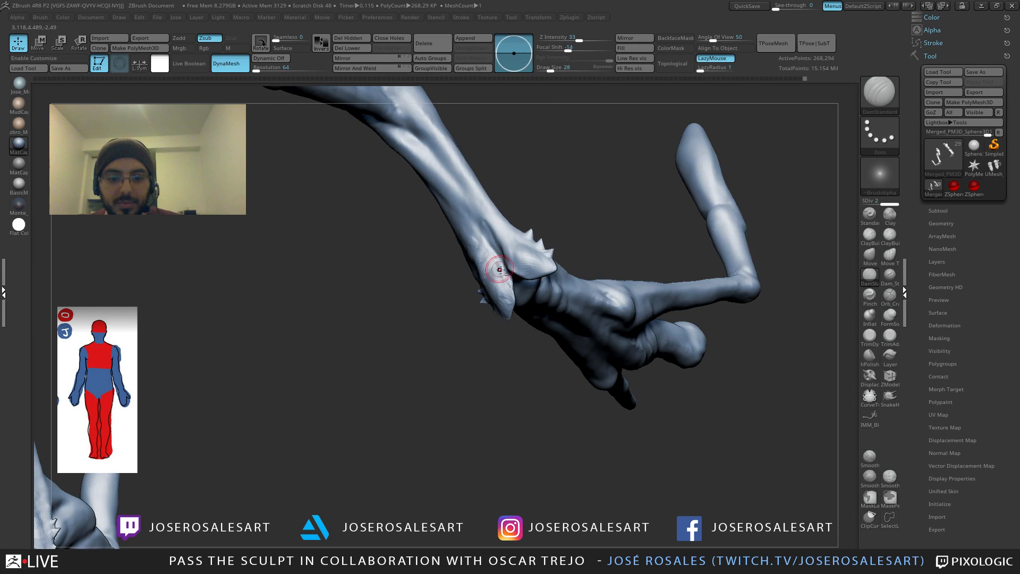
right_drag(499, 270, 473, 244)
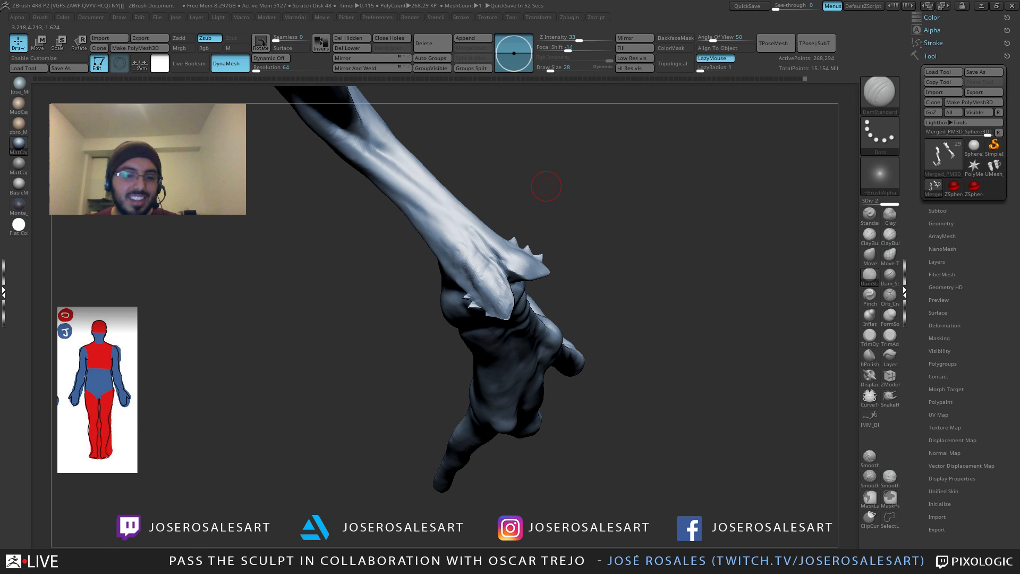
Step: Build up the upper forearm just below the elbow with a ClayBuildup stroke at draw size 58
mouse_move(546, 187)
mouse_down()
mouse_move(564, 150)
mouse_move(431, 159)
mouse_move(544, 139)
mouse_move(476, 207)
mouse_move(537, 211)
mouse_move(521, 217)
mouse_move(515, 302)
mouse_move(479, 303)
mouse_move(489, 294)
mouse_up()
key(2)
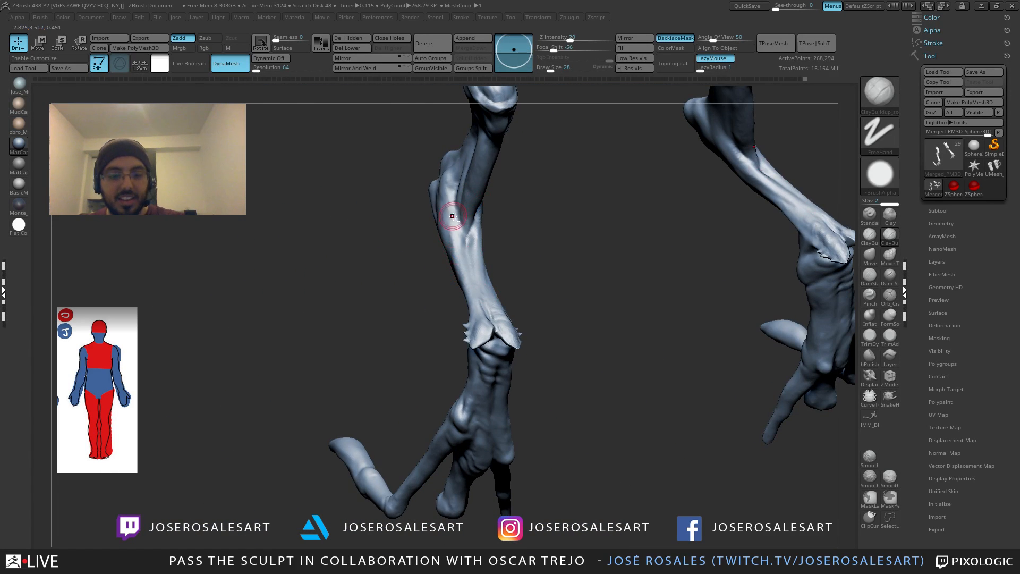
key(s)
mouse_move(451, 219)
right_down()
mouse_move(446, 228)
mouse_move(443, 210)
right_up()
drag(447, 222, 456, 262)
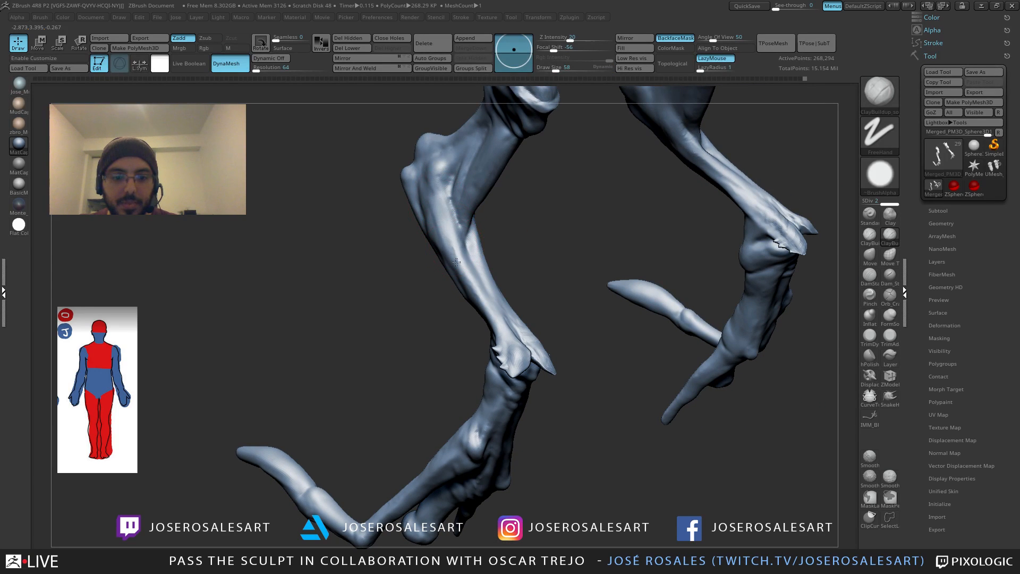
Step: Carve a crease beside the elbow muscle with the DamStandard brush at draw size 45 and smooth it
mouse_move(452, 220)
right_down()
mouse_move(461, 276)
mouse_move(482, 239)
mouse_move(475, 257)
mouse_move(483, 184)
right_up()
key(b)
key(d)
key(s)
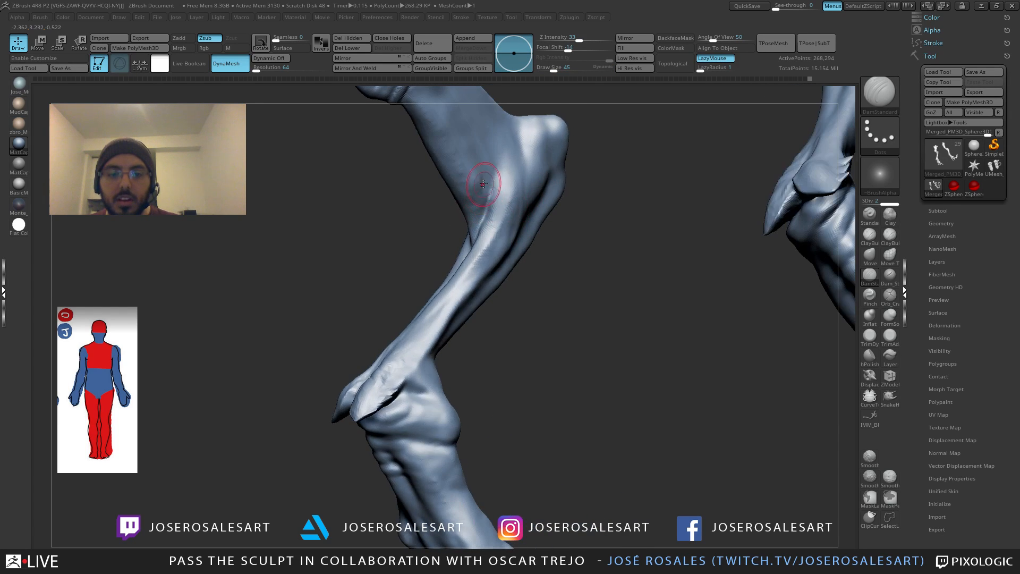
drag(489, 142, 487, 138)
right_drag(488, 138, 478, 164)
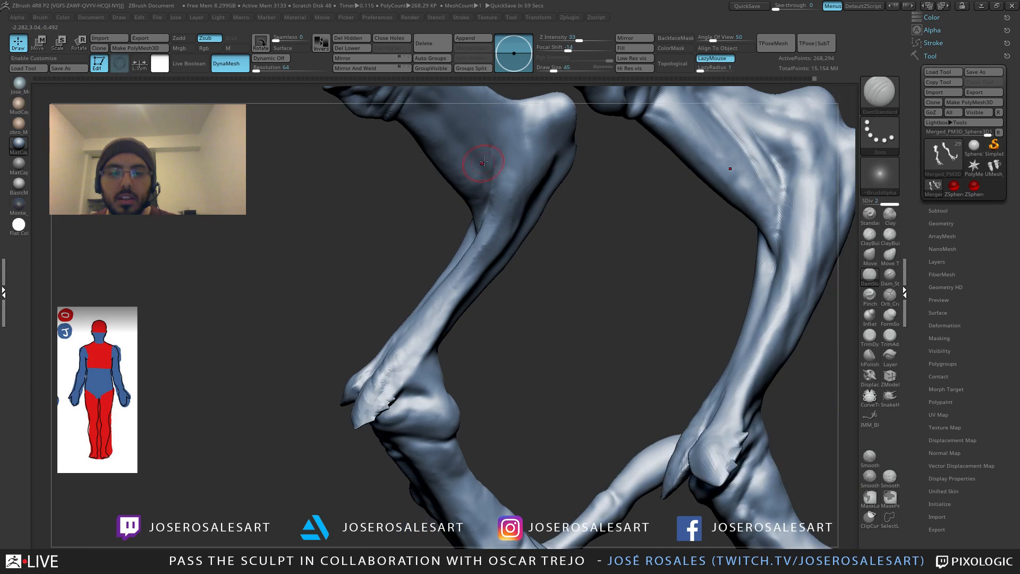
shift+drag(485, 137, 501, 176)
right_drag(500, 176, 491, 140)
mouse_move(490, 195)
right_down()
mouse_move(486, 165)
mouse_move(535, 212)
mouse_move(627, 227)
mouse_move(606, 198)
mouse_move(608, 223)
mouse_move(627, 224)
mouse_move(632, 237)
right_up()
Step: Build up the upper arm muscle beside the elbow with ClayBuildup at draw size 36 and smooth it
key(1)
key(bracketleft)
key(bracketleft)
key(bracketleft)
key(bracketright)
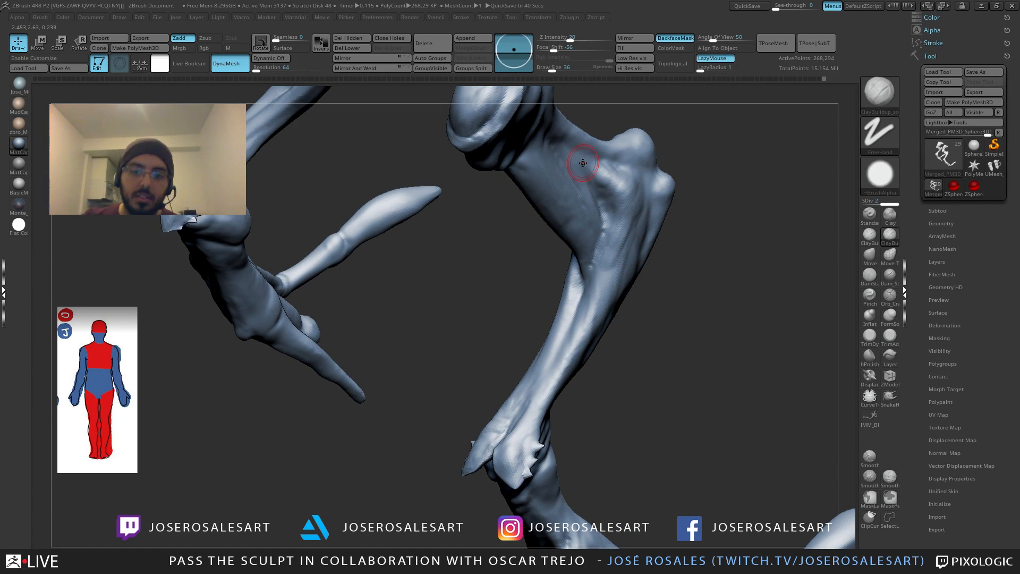
mouse_move(587, 253)
right_down()
mouse_move(627, 233)
mouse_move(612, 188)
mouse_move(619, 181)
right_up()
key(shift)
Step: Carve creases around the bony elbow knobs with the DamStandard brush at draw size 36
key(b)
key(d)
key(s)
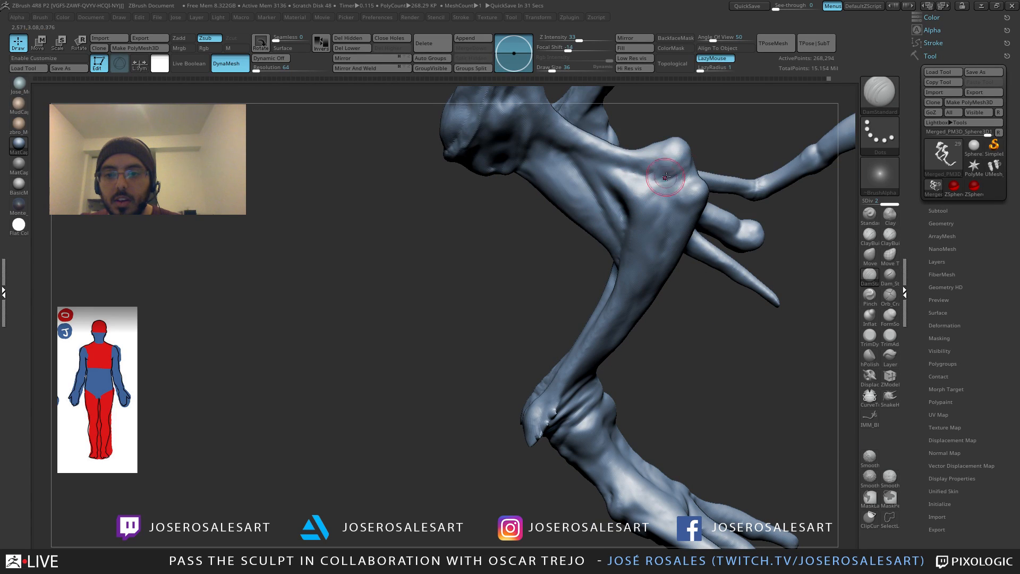
right_drag(657, 170, 659, 139)
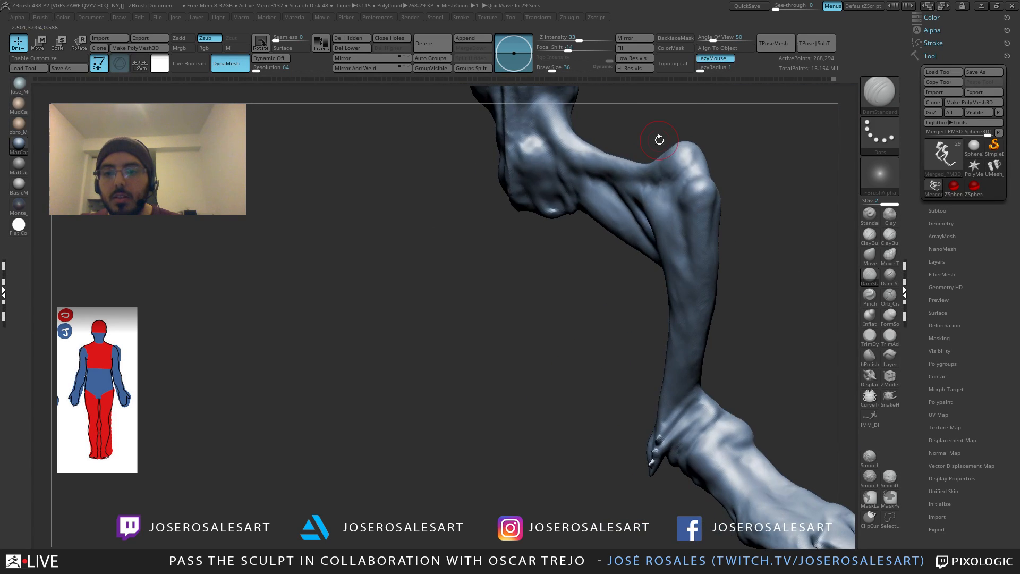
right_drag(676, 180, 655, 219)
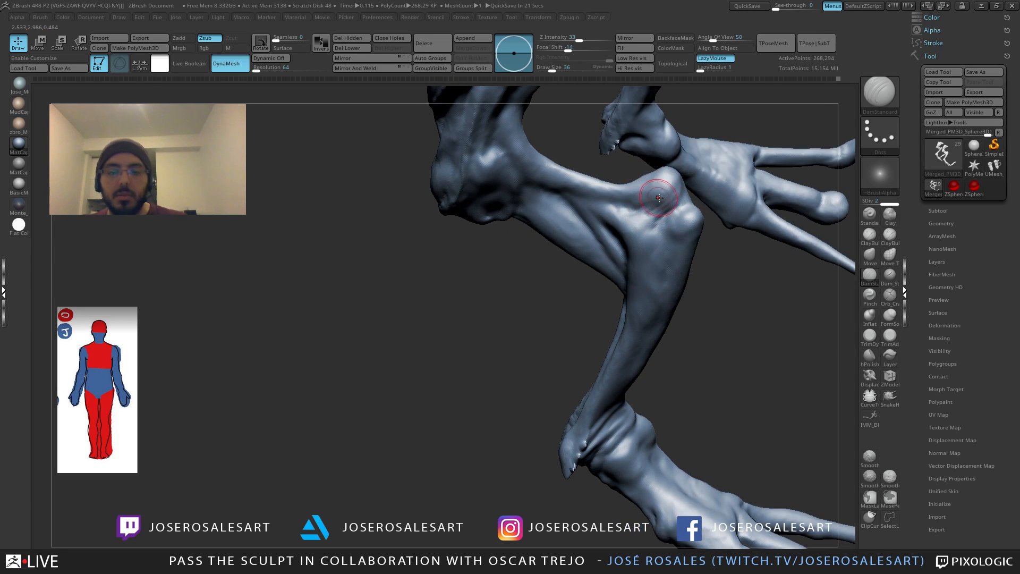
Step: Examine both forearms, wrist lobes and hands from the front and side
key(b)
key(c)
key(b)
mouse_move(670, 180)
right_down()
mouse_move(673, 192)
mouse_move(693, 189)
mouse_move(688, 202)
mouse_move(681, 137)
mouse_move(699, 151)
mouse_move(741, 153)
mouse_move(778, 144)
right_up()
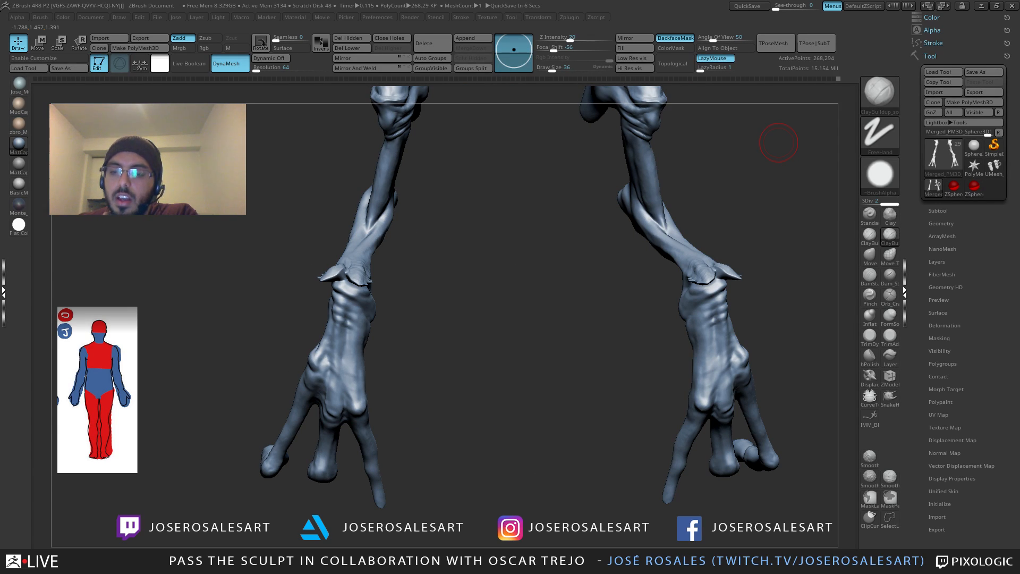
drag(395, 234, 396, 294)
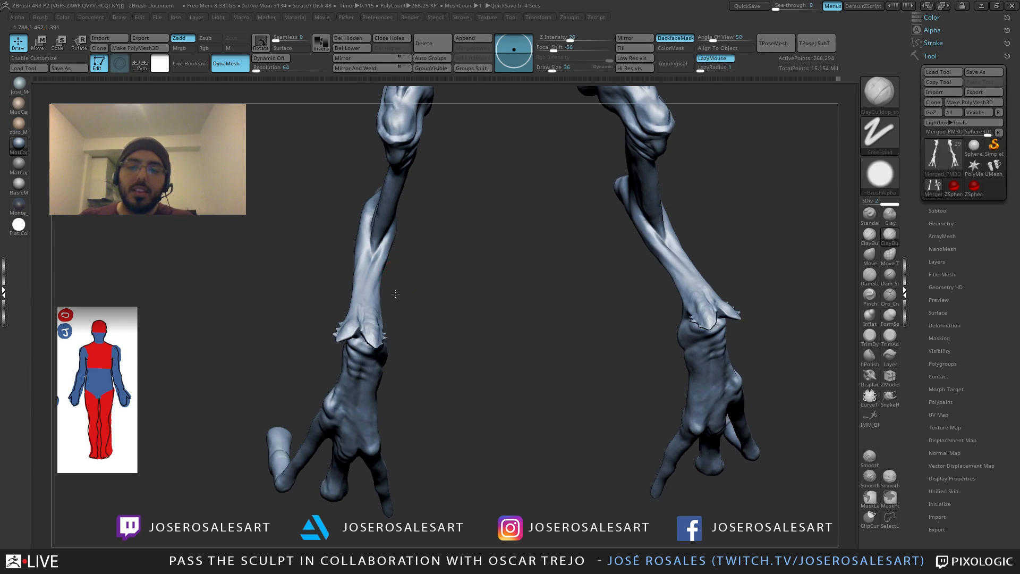
drag(592, 284, 430, 305)
mouse_move(597, 303)
mouse_down()
mouse_move(464, 316)
mouse_move(494, 329)
mouse_up()
mouse_move(446, 305)
mouse_down()
mouse_move(535, 296)
mouse_move(485, 295)
mouse_up()
Step: Raise a thin tendon strand along the forearm with the Standard brush at draw size 23
key(b)
key(s)
key(t)
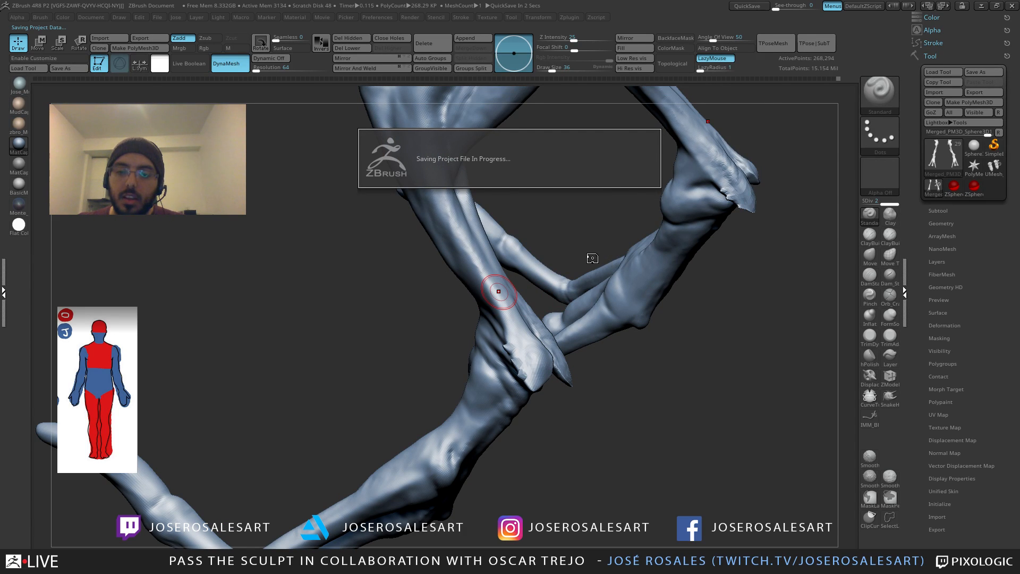
mouse_move(578, 260)
mouse_down()
mouse_move(317, 250)
mouse_move(519, 289)
mouse_move(341, 288)
mouse_up()
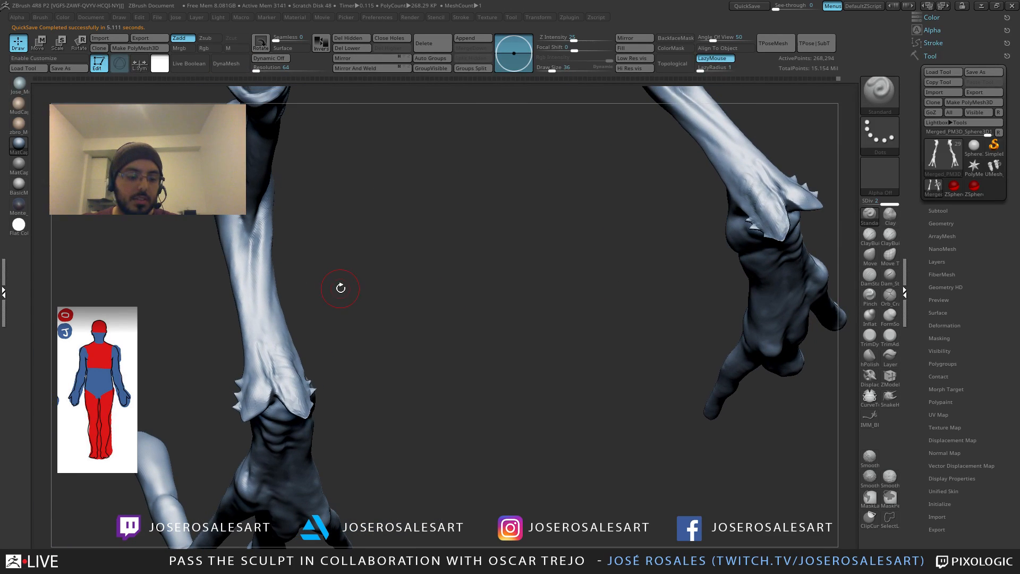
mouse_move(237, 298)
mouse_down()
mouse_move(335, 333)
mouse_move(292, 240)
mouse_up()
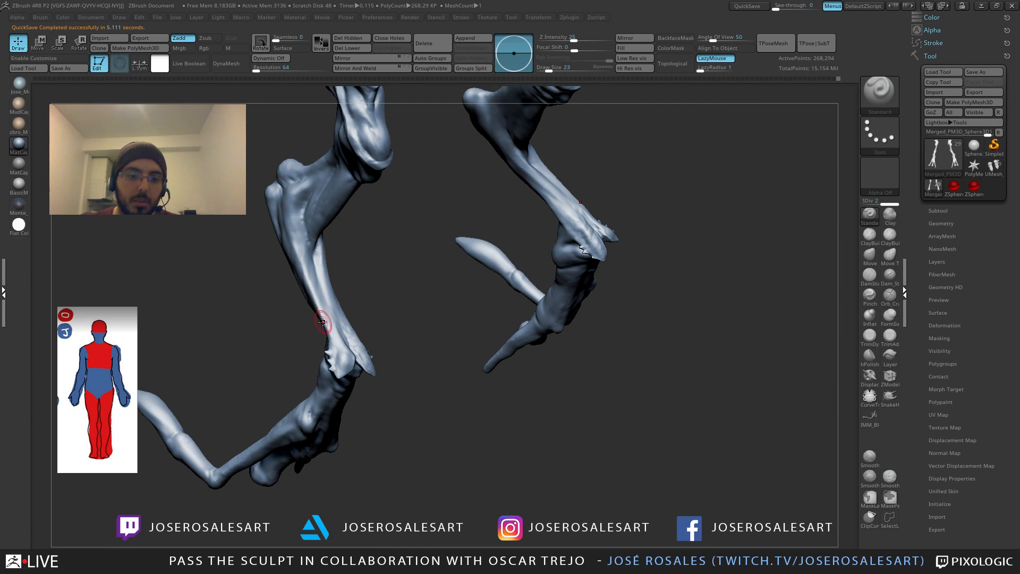
drag(323, 321, 329, 260)
mouse_move(261, 193)
mouse_down()
mouse_move(294, 256)
mouse_move(277, 208)
mouse_move(285, 254)
mouse_up()
Step: Carve a crease from the elbow knob down the upper forearm with DamStandard at draw size 30 and smooth it
key(2)
right_drag(284, 254, 289, 252)
key(3)
right_drag(287, 178, 308, 226)
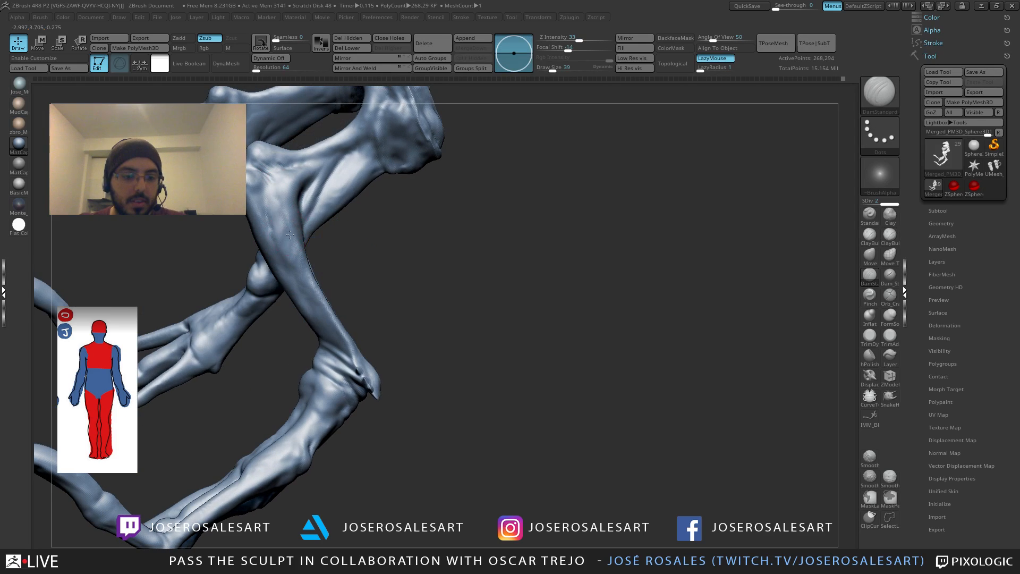
key(s)
drag(289, 227, 300, 260)
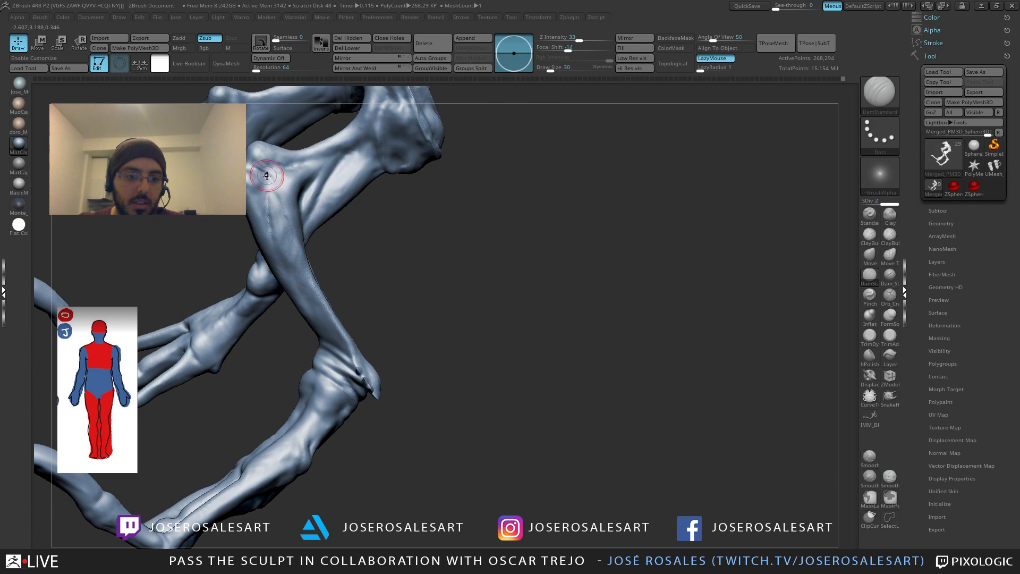
mouse_move(269, 175)
shift+mouse_down()
mouse_move(280, 201)
mouse_move(285, 192)
shift+mouse_up()
Step: Deepen the V-shaped crease where the upper arm meets the forearm with DamStandard at draw size 23
right_drag(345, 239, 297, 242)
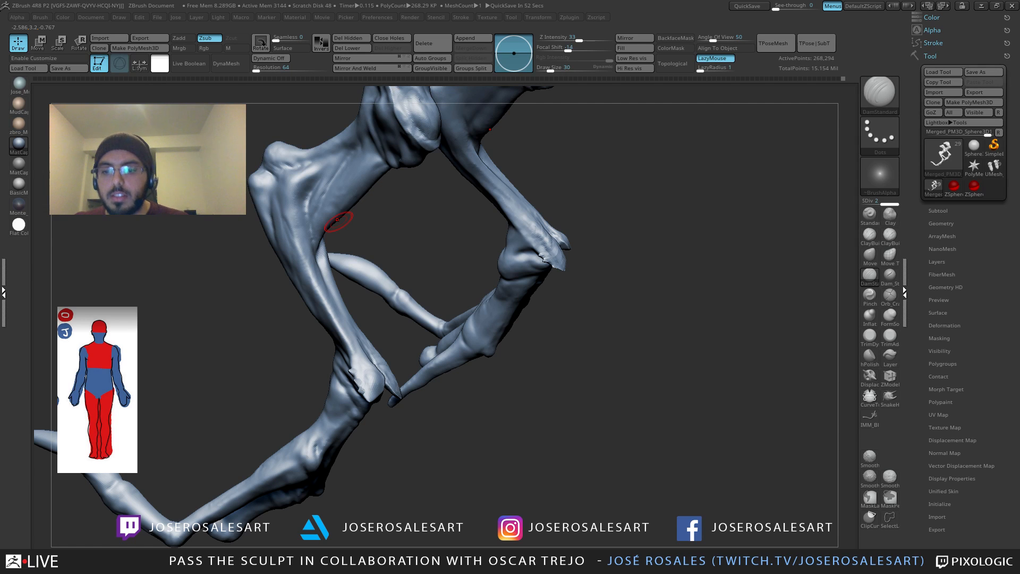
mouse_move(337, 219)
mouse_down()
mouse_move(340, 276)
mouse_move(571, 292)
mouse_move(649, 241)
mouse_move(612, 382)
mouse_move(594, 216)
mouse_move(564, 537)
mouse_up()
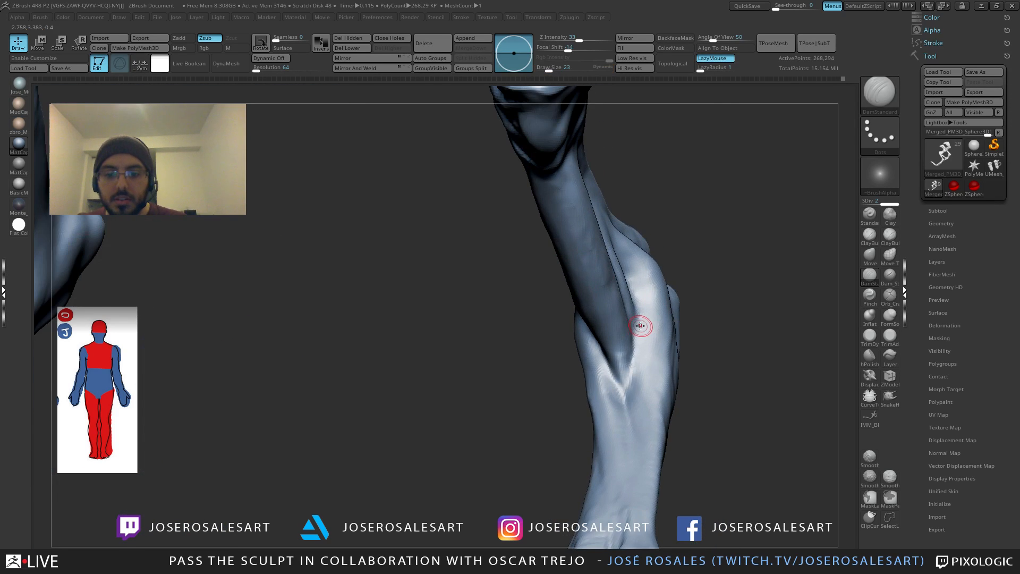
drag(639, 326, 634, 324)
mouse_move(643, 305)
right_down()
mouse_move(624, 324)
mouse_move(627, 310)
right_up()
mouse_move(575, 329)
right_down()
mouse_move(603, 328)
mouse_move(581, 352)
mouse_move(621, 364)
mouse_move(591, 350)
mouse_move(615, 334)
mouse_move(594, 278)
mouse_move(560, 292)
mouse_move(587, 297)
right_up()
Step: Raise small skin wrinkles at the inner elbow with the Standard brush at draw size 23
key(b)
key(s)
key(t)
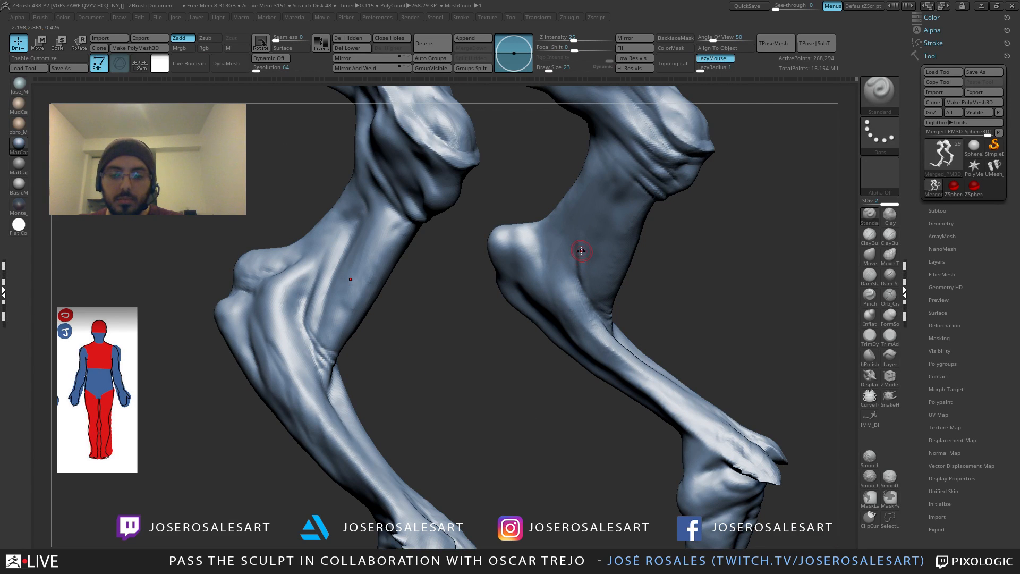
mouse_move(583, 268)
right_down()
mouse_move(585, 241)
mouse_move(585, 283)
mouse_move(587, 275)
mouse_move(518, 293)
mouse_move(578, 264)
mouse_move(515, 202)
mouse_move(638, 238)
mouse_move(662, 276)
mouse_move(663, 315)
mouse_move(669, 301)
mouse_move(620, 280)
mouse_move(654, 297)
right_up()
Step: Carve folds into the inner elbow and down onto the forearm with the DamStandard brush
key(b)
key(d)
key(s)
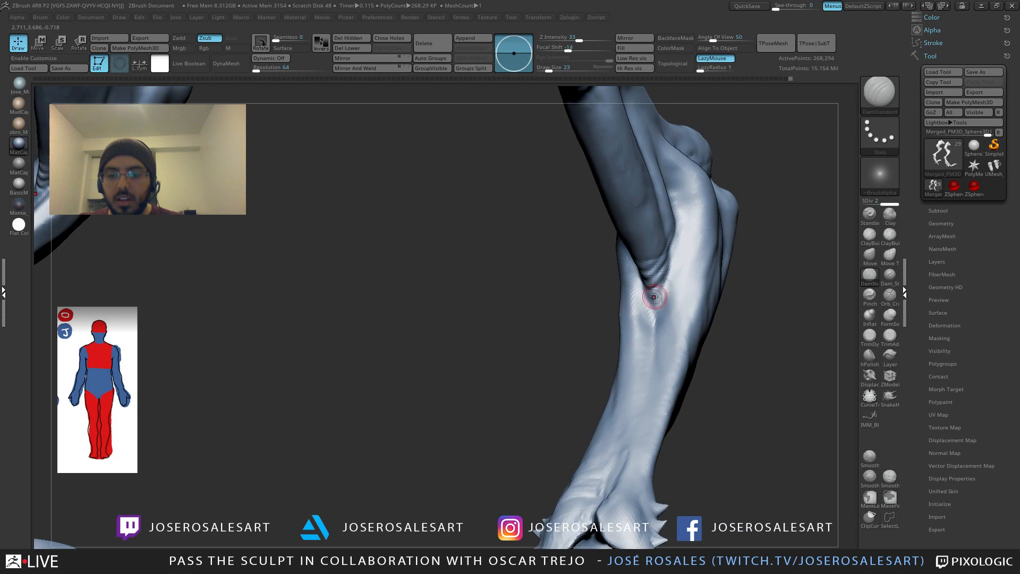
key(s)
drag(673, 257, 656, 316)
mouse_move(648, 308)
right_down()
mouse_move(631, 301)
mouse_move(637, 308)
mouse_move(635, 246)
right_up()
Step: Add volume to the side of the forearm below the inner elbow with ClayBuildup at draw size 45
key(2)
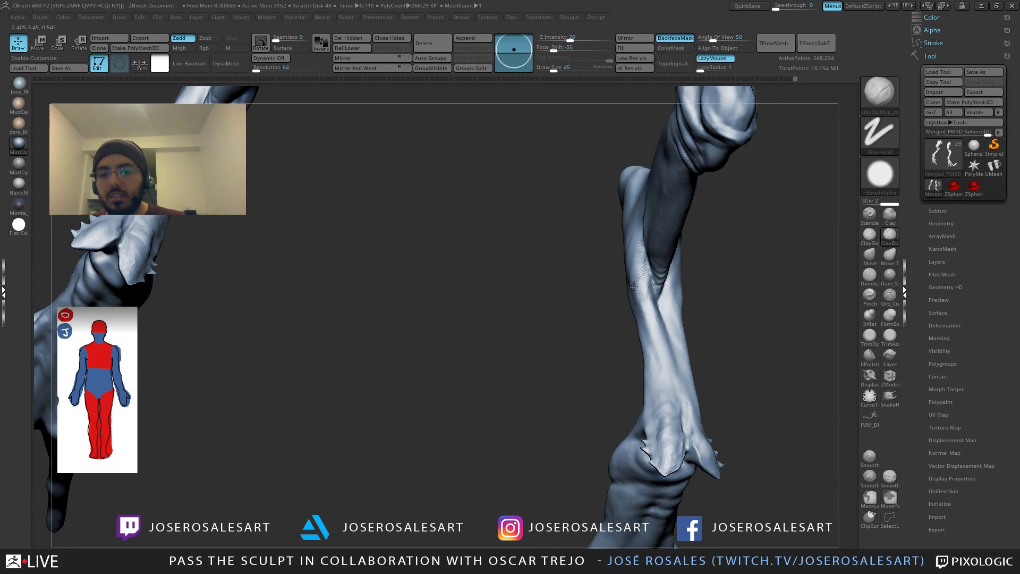
drag(633, 286, 633, 304)
mouse_move(633, 304)
right_down()
mouse_move(643, 314)
mouse_move(620, 239)
mouse_move(687, 268)
mouse_move(599, 269)
mouse_move(638, 291)
mouse_move(696, 249)
right_up()
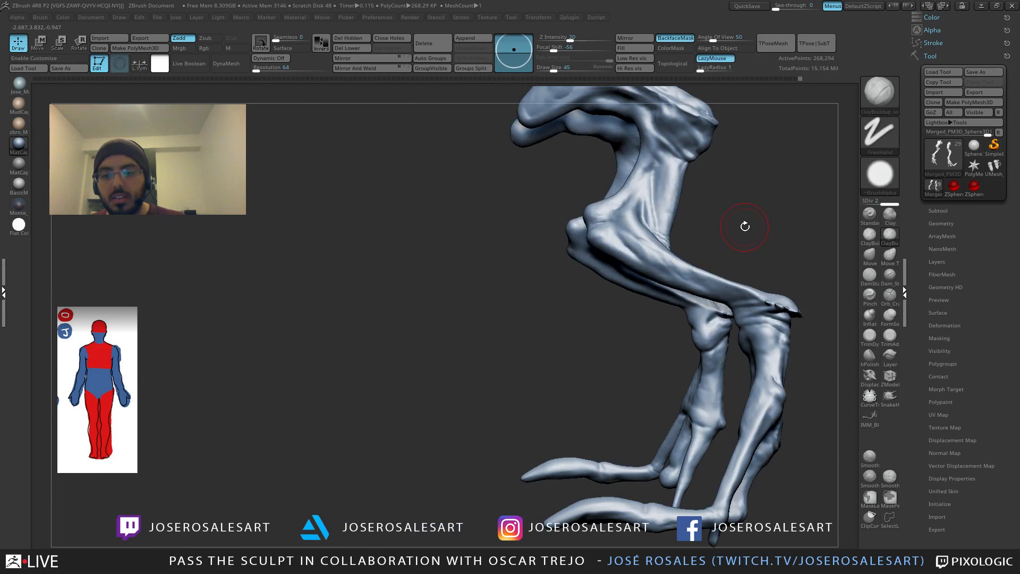
alt+right_drag(744, 226, 535, 301)
Step: Reshape the forearm's contour just below the inner elbow with the Move brush at draw size 77
key(b)
key(m)
key(v)
ctrl+right_drag(535, 301, 508, 319)
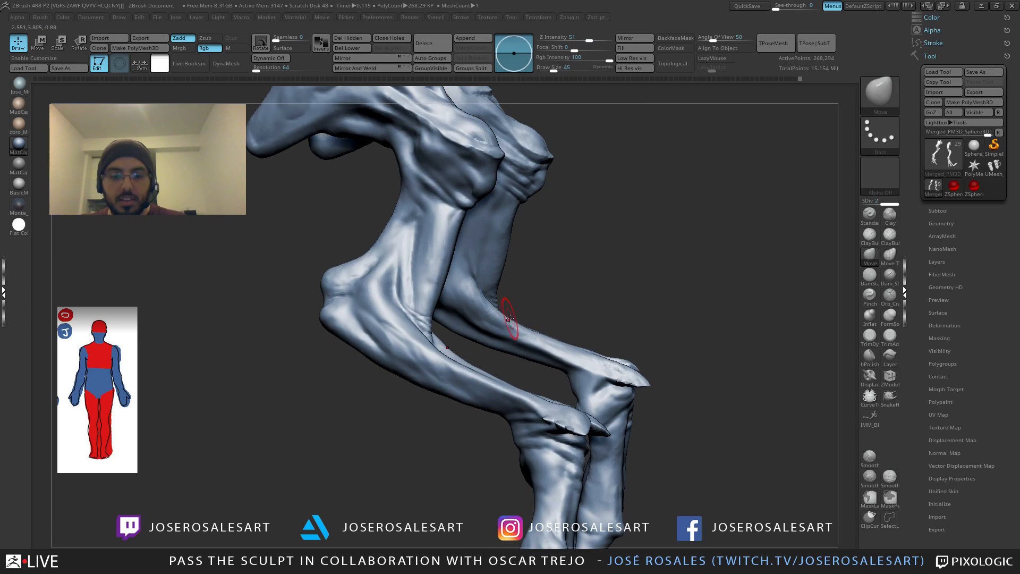
key(s)
mouse_move(509, 318)
mouse_down()
mouse_move(572, 342)
mouse_move(532, 324)
mouse_up()
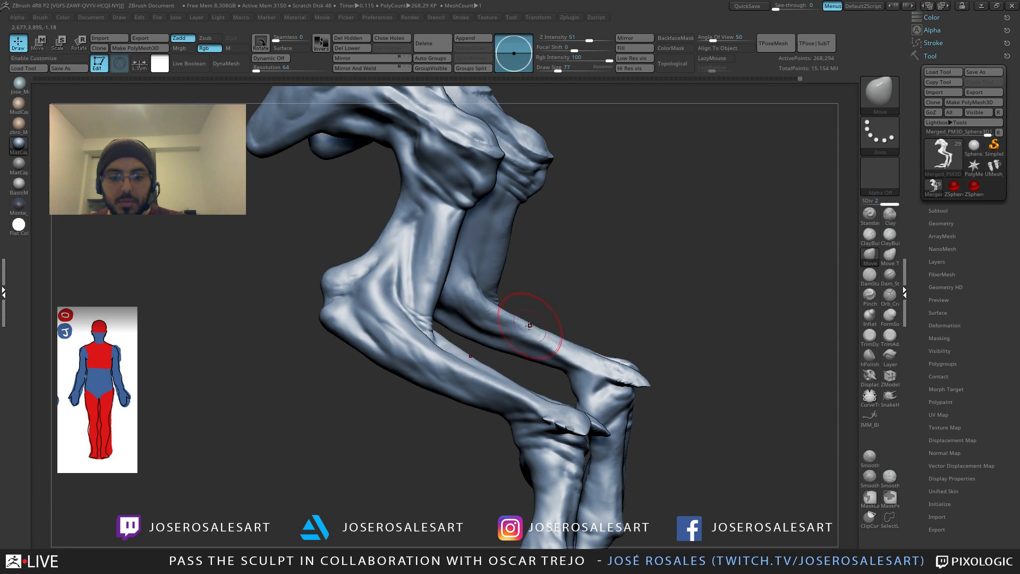
ctrl+right_drag(529, 325, 492, 318)
drag(482, 301, 485, 296)
right_drag(497, 304, 463, 305)
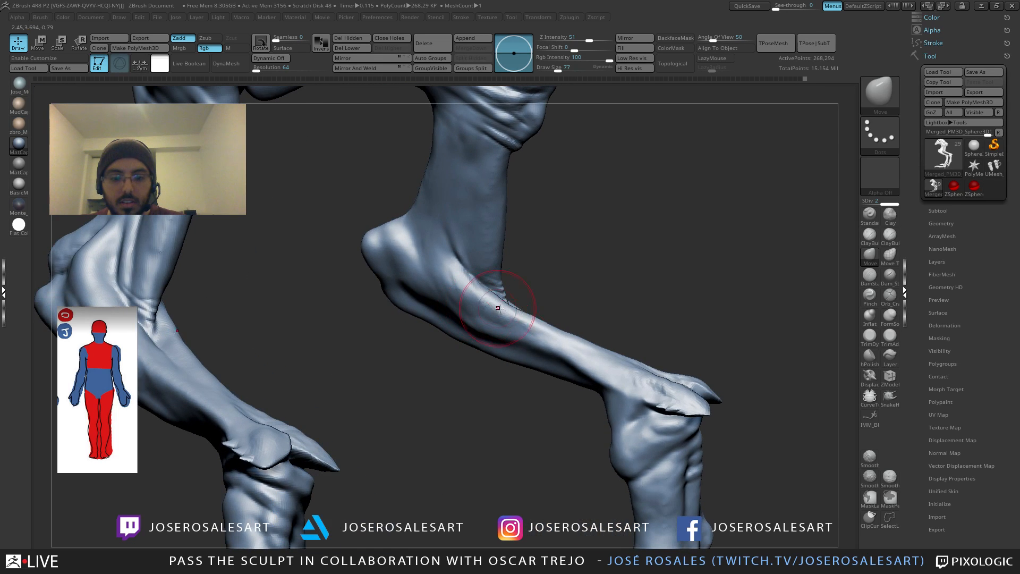
mouse_move(523, 339)
mouse_down()
mouse_move(522, 349)
mouse_move(558, 353)
mouse_up()
right_drag(557, 352, 627, 329)
mouse_move(626, 329)
ctrl+right_down()
mouse_move(676, 269)
mouse_move(639, 305)
mouse_move(358, 310)
mouse_move(567, 307)
ctrl+right_up()
Step: Build up the forearm muscle running from below the inner elbow toward the elbow knob with ClayBuildup at draw size 51
key(1)
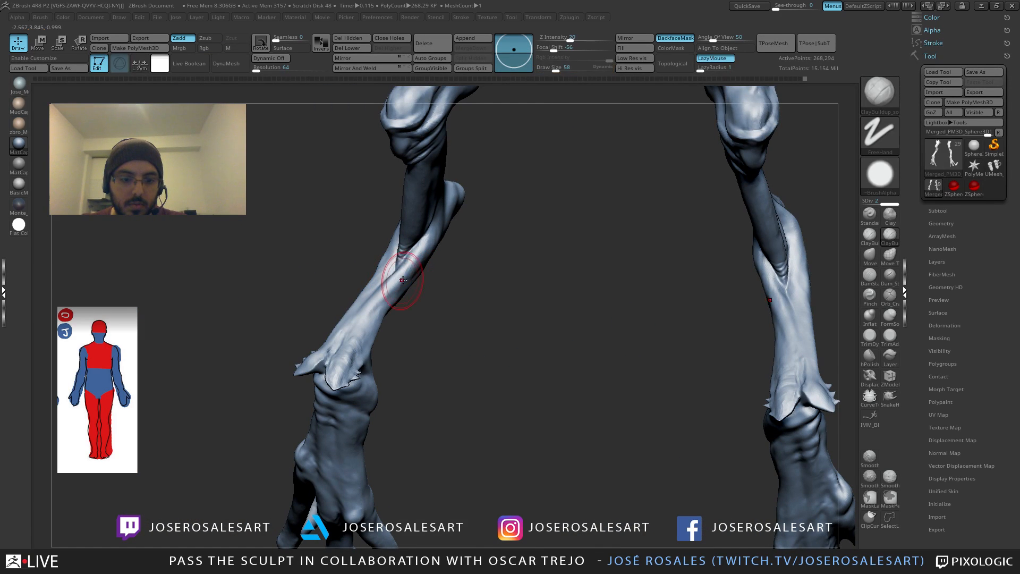
key(bracketleft)
drag(400, 286, 422, 265)
right_drag(421, 265, 416, 262)
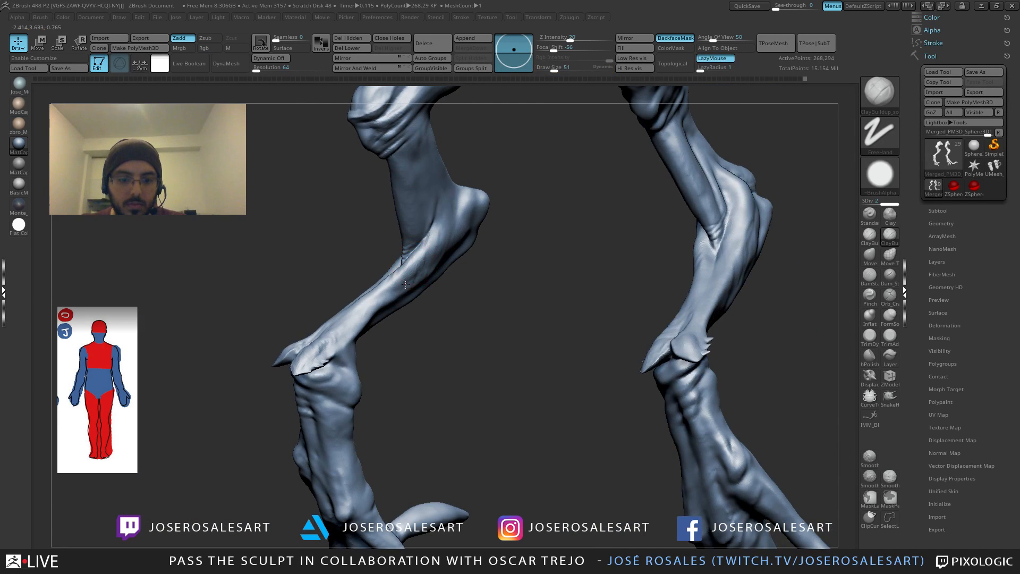
drag(408, 275, 424, 250)
right_drag(424, 250, 439, 240)
key(bracketright)
key(bracketright)
drag(426, 268, 458, 244)
right_drag(458, 243, 412, 252)
drag(443, 242, 416, 288)
right_drag(416, 287, 449, 262)
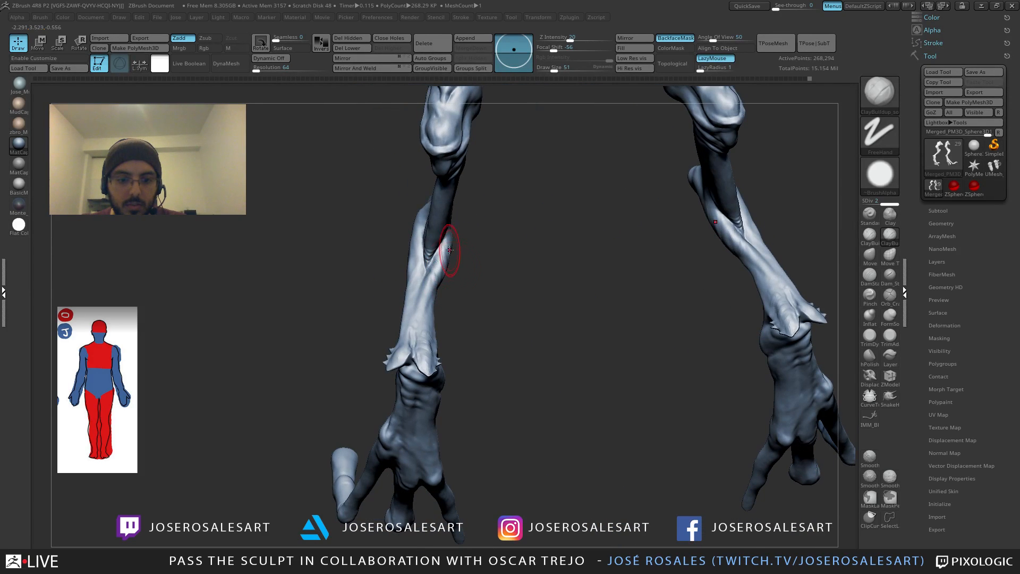
Step: Raise a curved tendon from the back of the upper arm to the inner elbow with the Standard brush at draw size 19
key(f)
mouse_move(515, 258)
right_down()
mouse_move(589, 266)
mouse_move(528, 289)
mouse_move(384, 316)
mouse_move(598, 129)
mouse_move(558, 296)
right_up()
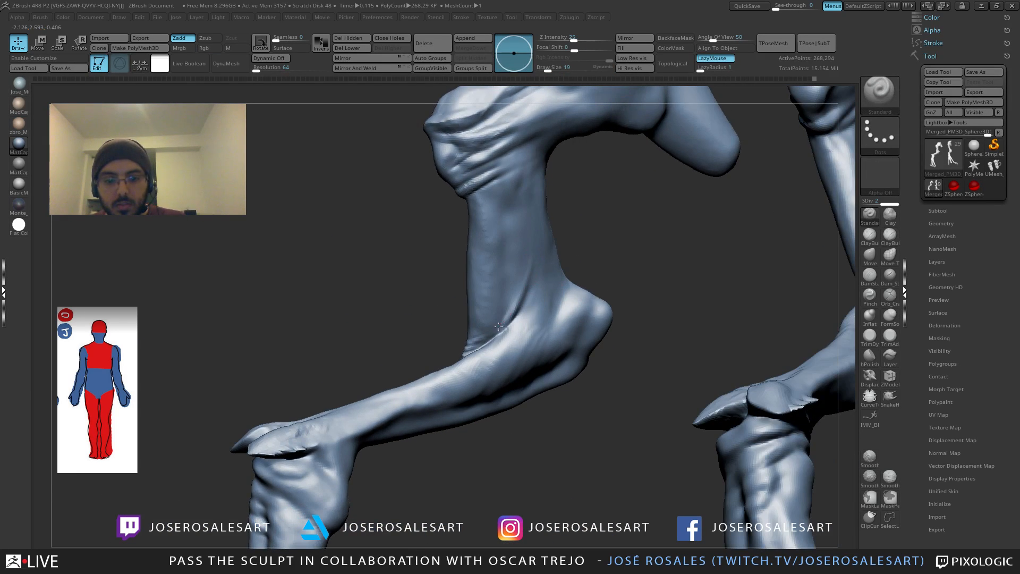
drag(498, 325, 485, 344)
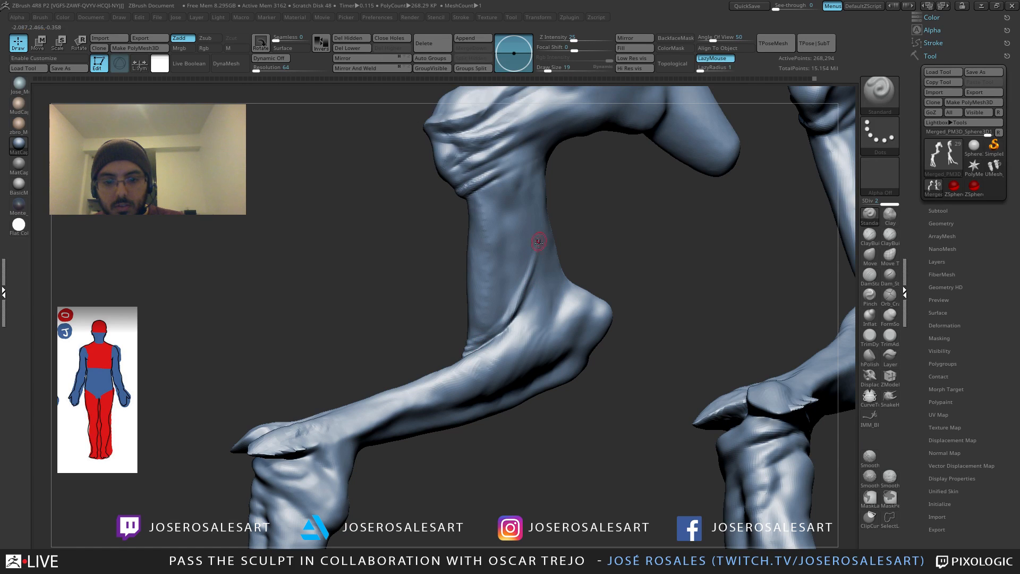
Step: Carve a crease along the curved upper arm tendon with DamStandard at draw size 28 and smooth it
key(b)
key(d)
key(s)
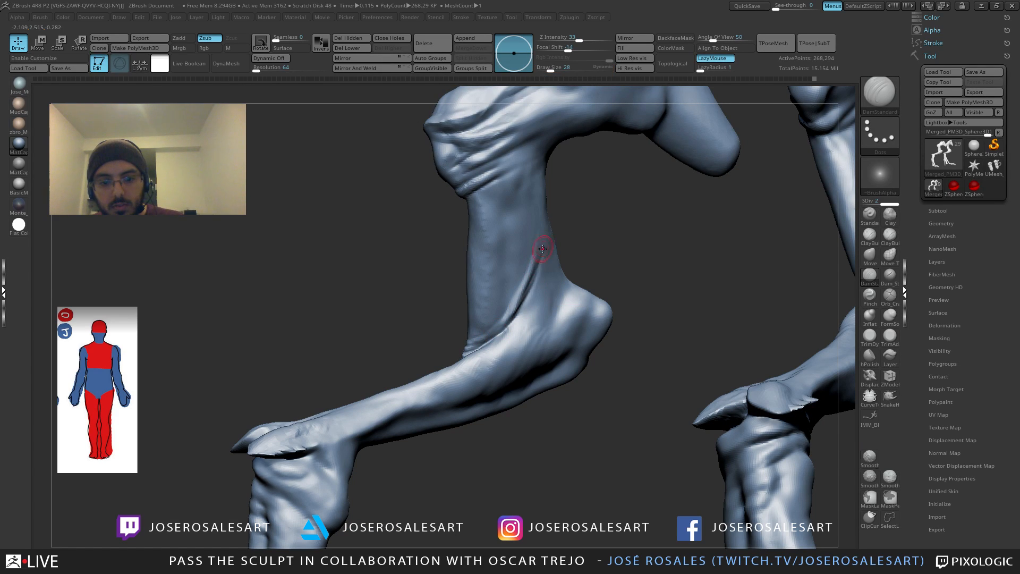
shift+drag(537, 253, 524, 304)
mouse_move(525, 297)
right_down()
mouse_move(557, 255)
mouse_move(548, 247)
mouse_move(692, 221)
mouse_move(553, 237)
mouse_move(604, 298)
mouse_move(562, 302)
mouse_move(552, 289)
right_up()
mouse_move(552, 290)
right_down()
mouse_move(543, 294)
mouse_move(574, 265)
right_up()
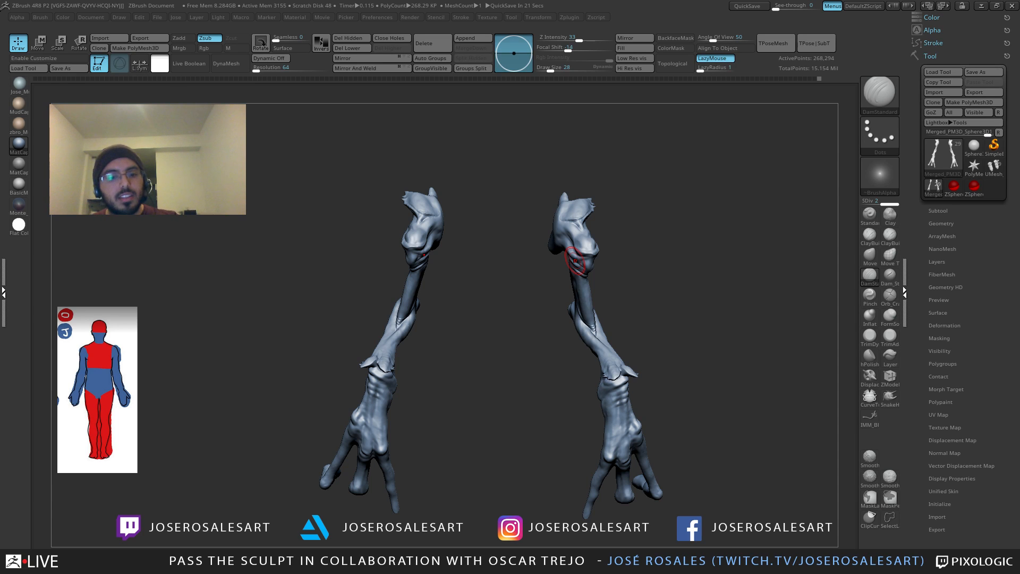
Step: Raise fine strands down the forearm toward the spiked lobes with the Standard brush at draw size 15
drag(502, 313, 398, 338)
alt+drag(458, 318, 441, 239)
drag(478, 271, 425, 239)
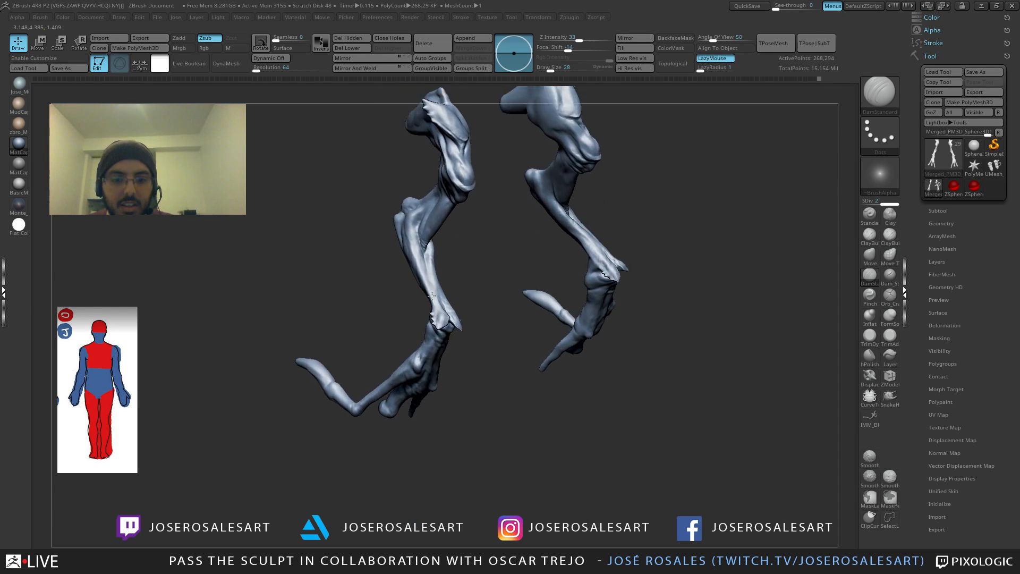
alt+drag(468, 160, 472, 209)
mouse_move(418, 324)
mouse_down()
mouse_move(417, 285)
mouse_move(441, 307)
mouse_move(418, 289)
mouse_move(424, 261)
mouse_up()
key(b)
key(s)
key(t)
key(s)
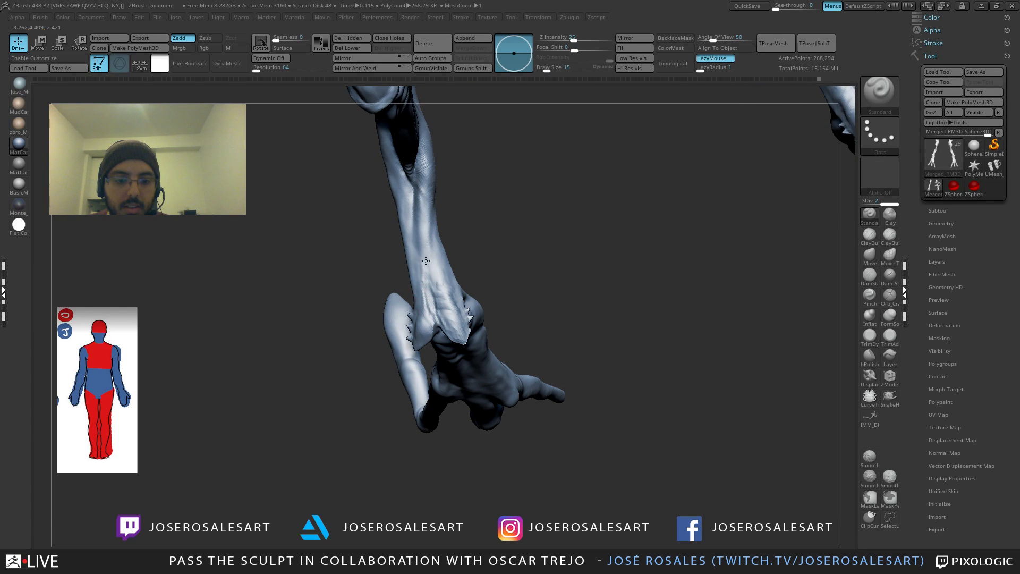
right_drag(433, 316, 439, 296)
drag(431, 309, 424, 268)
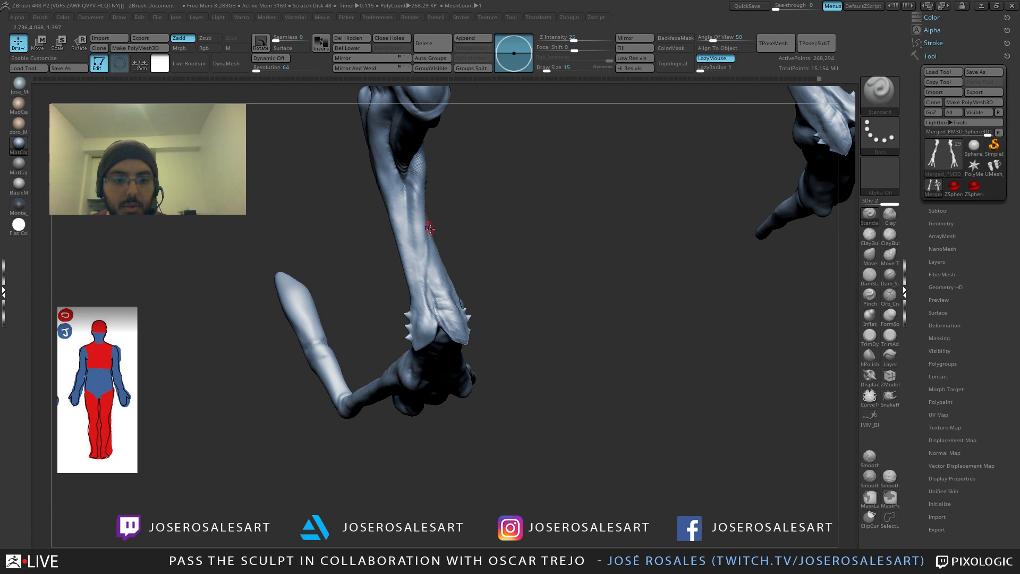
Step: Refine the strands on the lower forearm just above the spiked lobes and smooth them
mouse_move(437, 292)
right_down()
mouse_move(434, 307)
mouse_move(433, 292)
mouse_move(433, 304)
mouse_move(421, 294)
mouse_move(437, 353)
mouse_move(412, 296)
mouse_move(412, 260)
mouse_move(398, 311)
mouse_move(432, 218)
right_up()
key(2)
key(s)
click(434, 293)
key(3)
key(shift)
Step: Build up the outer side of the forearm below the elbow with ClayBuildup at draw size 42
key(s)
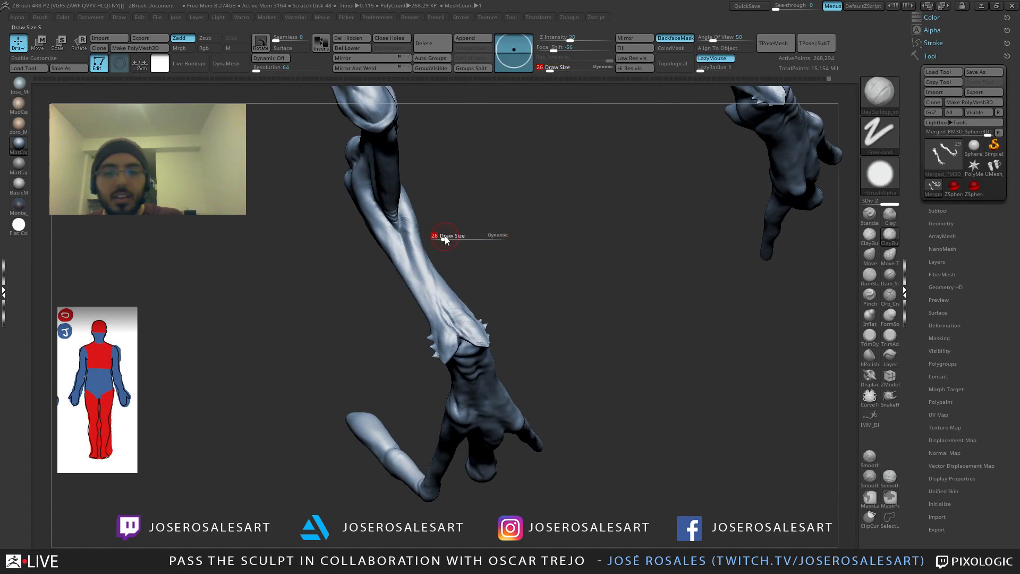
drag(445, 241, 449, 241)
mouse_move(445, 255)
right_down()
mouse_move(428, 303)
mouse_move(437, 313)
mouse_move(408, 362)
right_up()
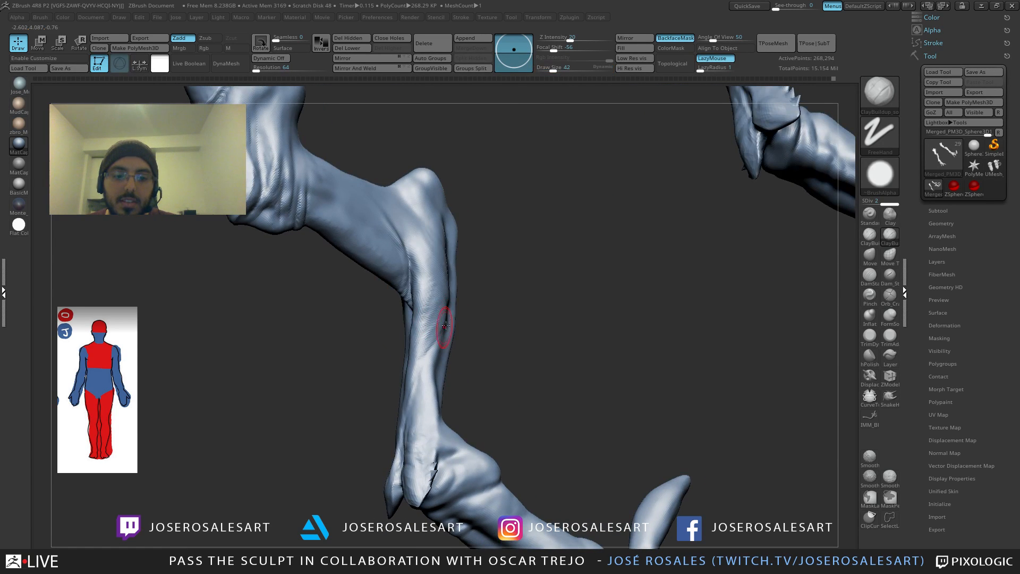
right_drag(445, 325, 436, 306)
drag(436, 305, 425, 350)
right_drag(425, 351, 443, 321)
drag(442, 320, 427, 365)
mouse_move(426, 365)
right_down()
mouse_move(417, 361)
mouse_move(477, 267)
mouse_move(450, 290)
right_up()
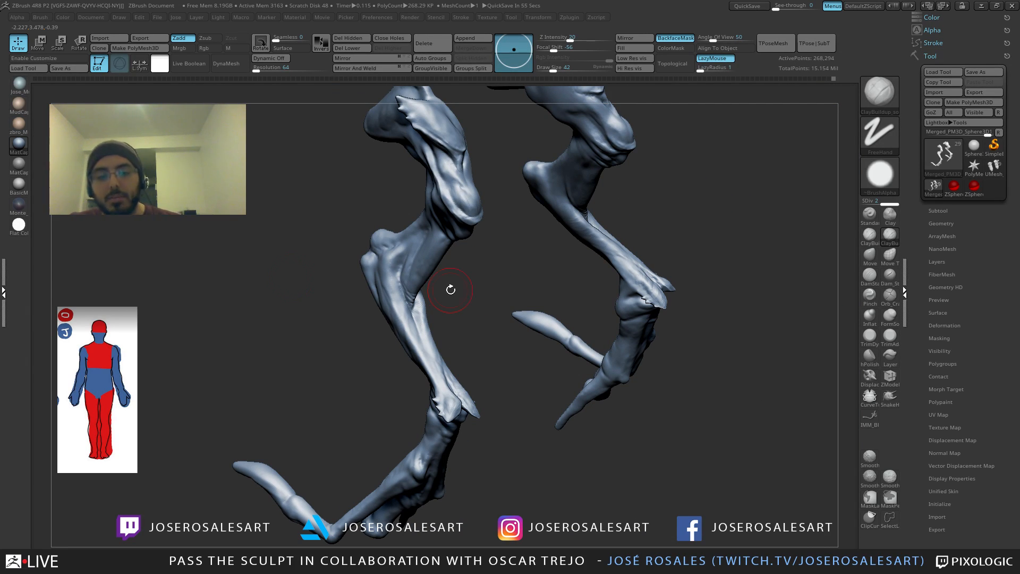
Step: Shape and smooth the muscle strands running from the elbow down the forearm with ClayBuildup at draw size 42
mouse_move(322, 183)
ctrl+right_down()
mouse_move(367, 239)
mouse_move(405, 243)
ctrl+right_up()
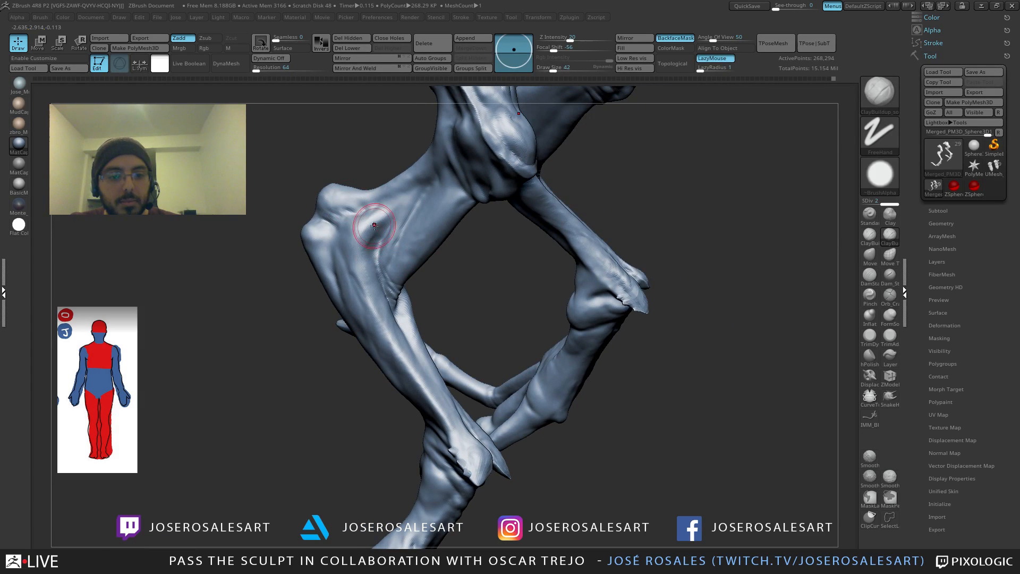
drag(375, 223, 364, 272)
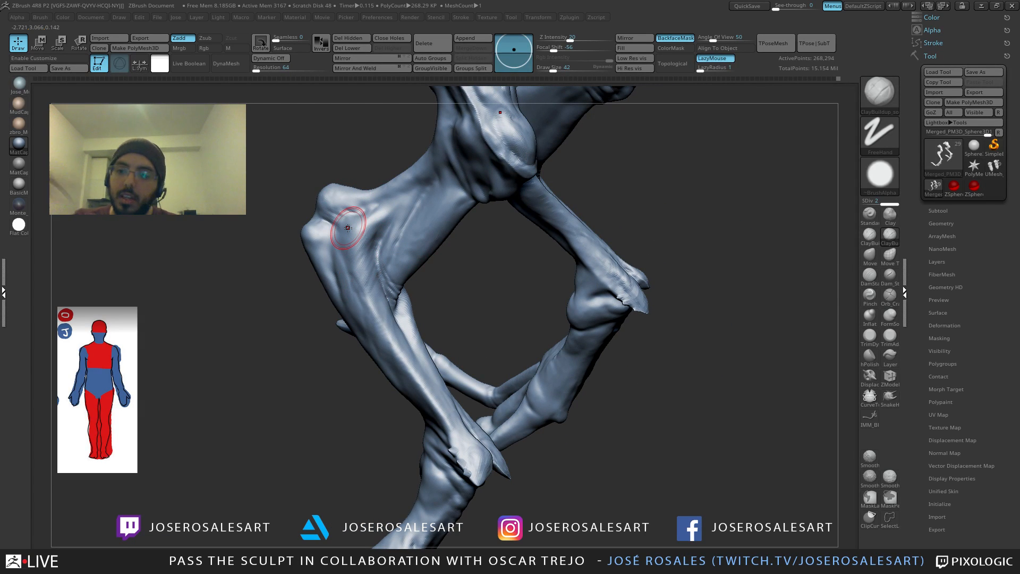
key(shift)
right_drag(359, 244, 372, 262)
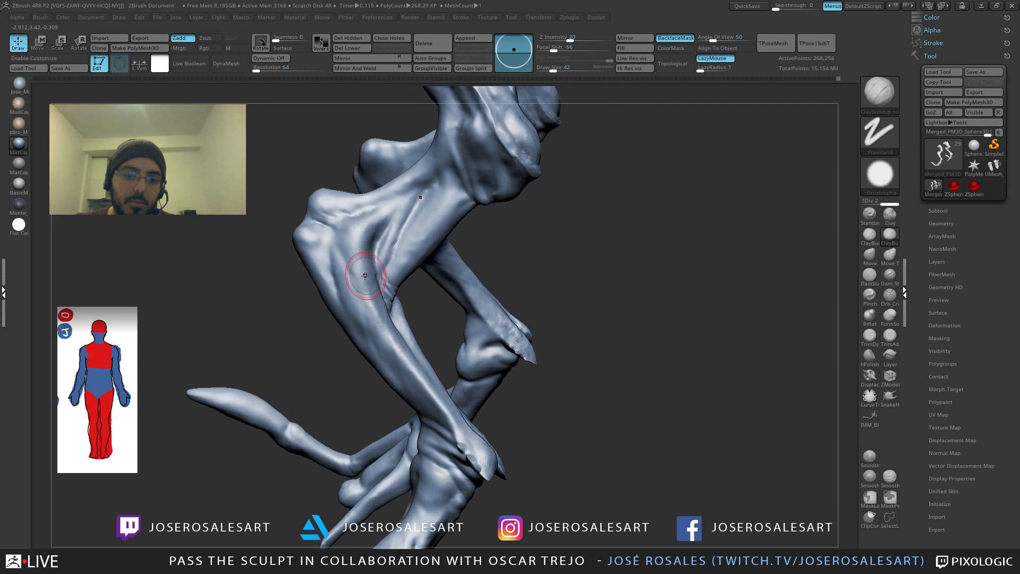
mouse_move(364, 277)
alt+mouse_down()
mouse_move(360, 292)
mouse_move(356, 266)
mouse_move(359, 304)
alt+mouse_up()
ctrl+right_drag(382, 271, 381, 246)
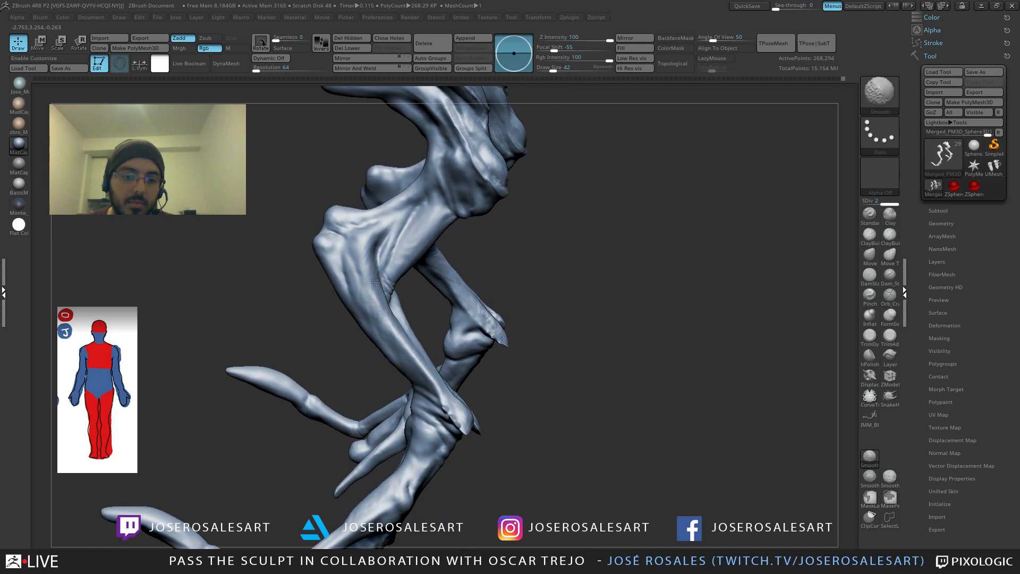
shift+drag(390, 322, 409, 348)
right_drag(401, 319, 416, 253)
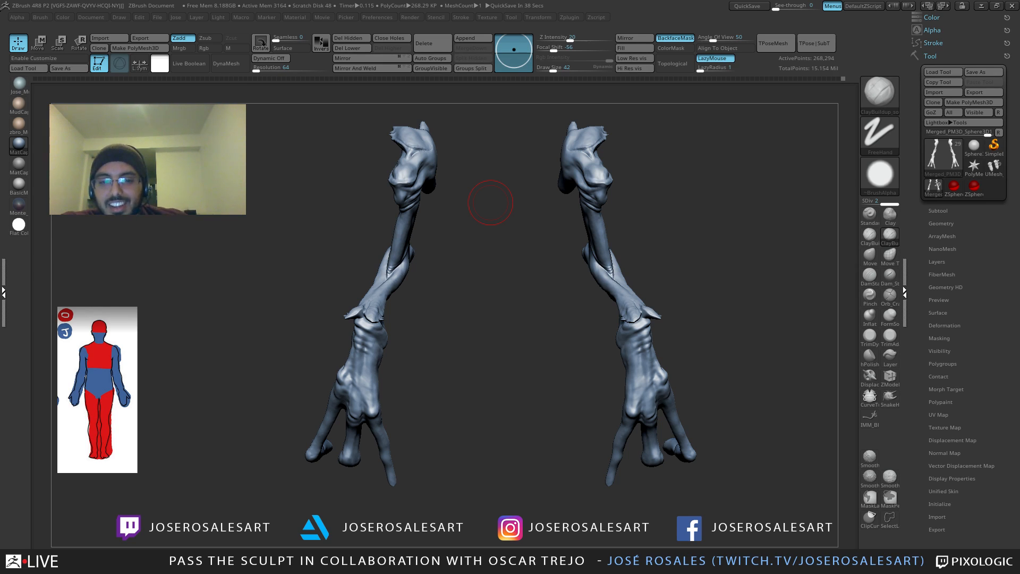
Step: Build up and smooth the muscle transition from the lower upper arm into the inner side of the elbow
drag(490, 202, 562, 290)
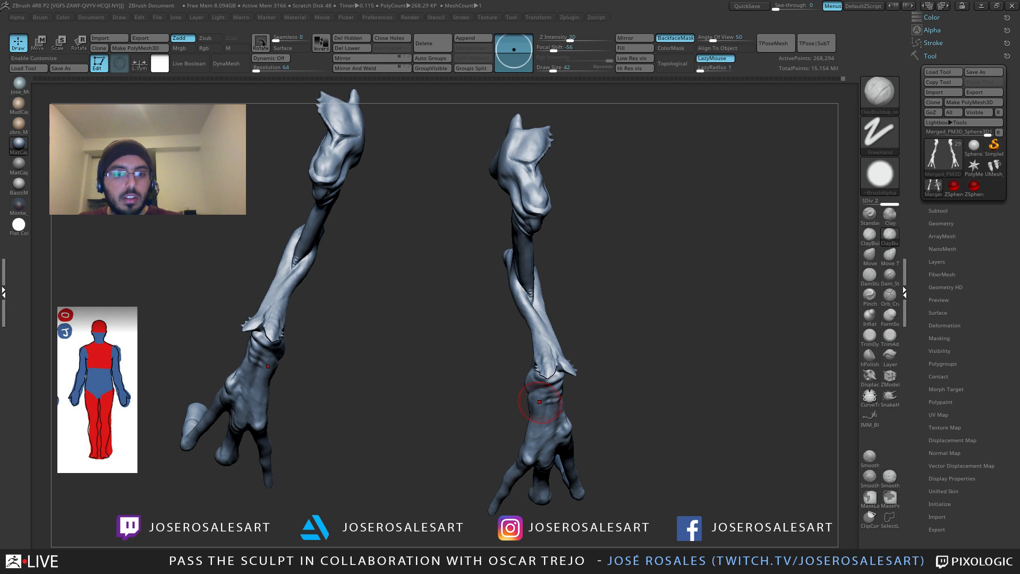
mouse_move(590, 312)
mouse_down()
mouse_move(535, 230)
mouse_move(560, 253)
mouse_move(531, 245)
mouse_move(556, 270)
mouse_up()
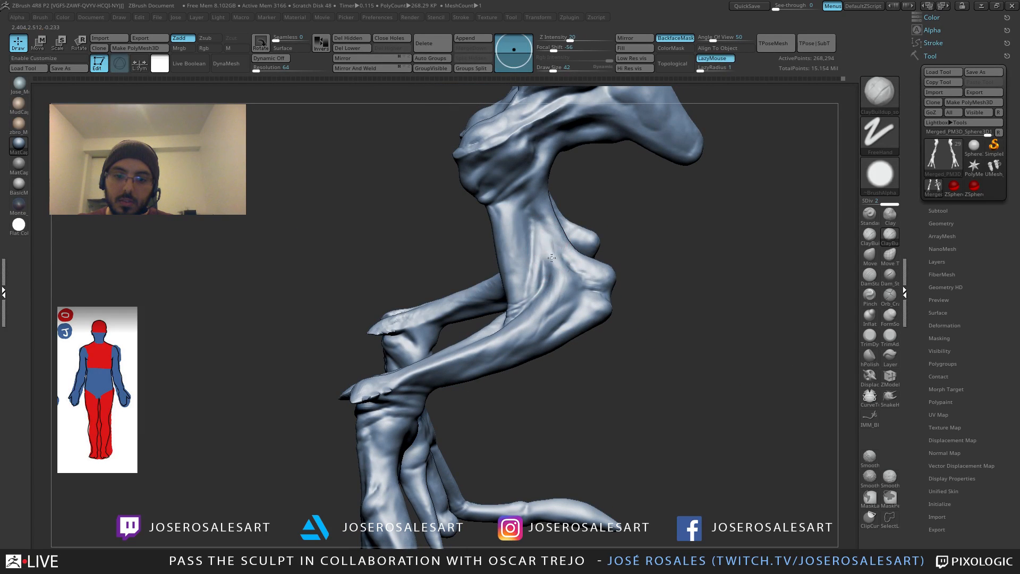
mouse_move(555, 273)
shift+mouse_down()
mouse_move(539, 271)
mouse_move(544, 250)
shift+mouse_up()
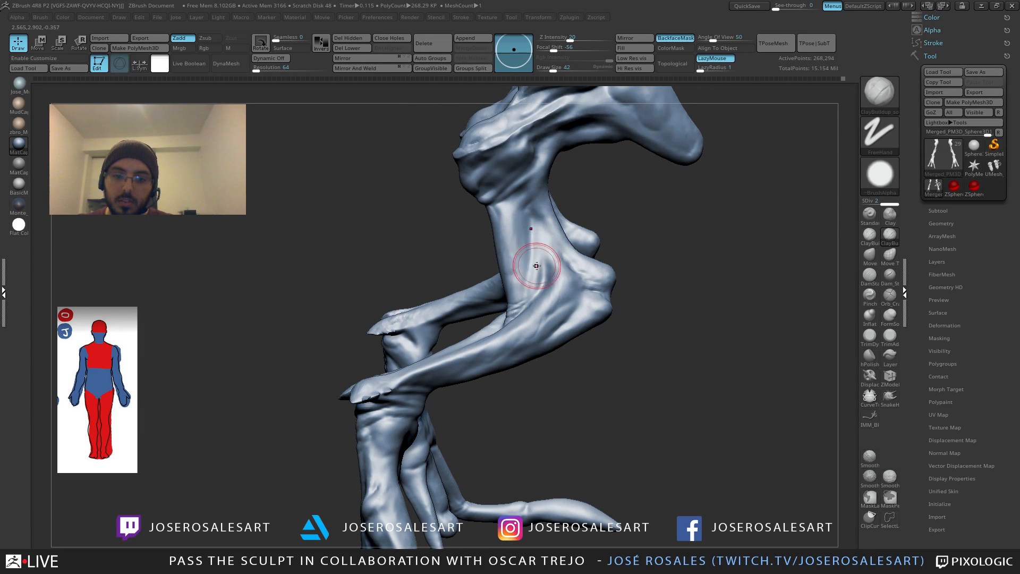
mouse_move(536, 286)
mouse_down()
mouse_move(547, 245)
mouse_move(548, 257)
mouse_up()
right_drag(547, 257, 557, 257)
mouse_move(554, 259)
mouse_down()
mouse_move(546, 277)
mouse_move(558, 275)
mouse_up()
mouse_move(562, 270)
right_down()
mouse_move(537, 261)
mouse_move(587, 249)
mouse_move(589, 193)
mouse_move(553, 319)
mouse_move(466, 379)
mouse_move(451, 250)
mouse_move(366, 324)
mouse_move(324, 325)
mouse_move(404, 340)
mouse_move(431, 326)
right_up()
Step: Build up the diagonal skin fold on the wrist beneath the spiked lobes with ClayBuildup at draw size 30
key(b)
key(d)
key(s)
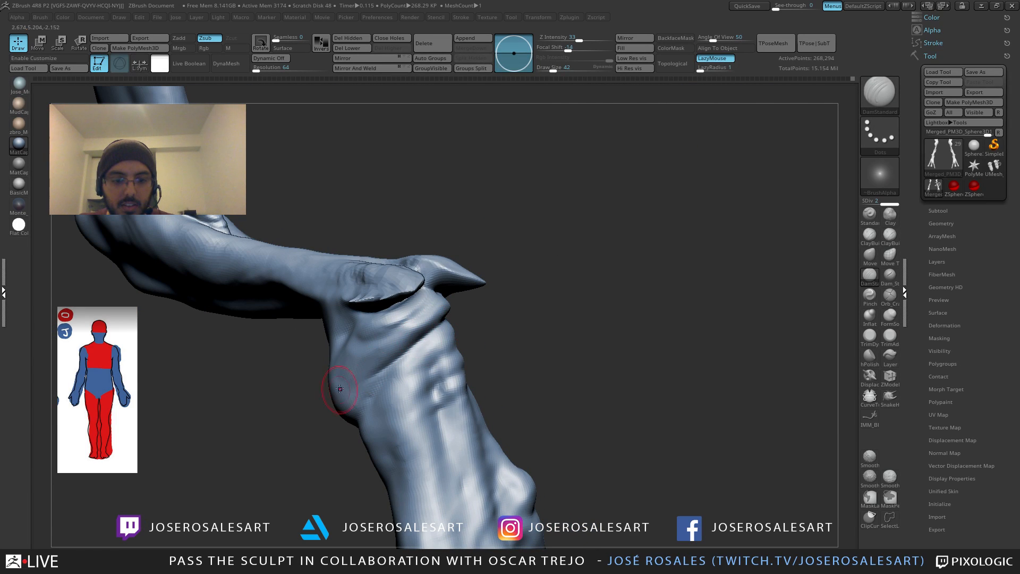
key(b)
key(c)
key(b)
mouse_move(492, 305)
right_down()
mouse_move(433, 298)
mouse_move(446, 304)
right_up()
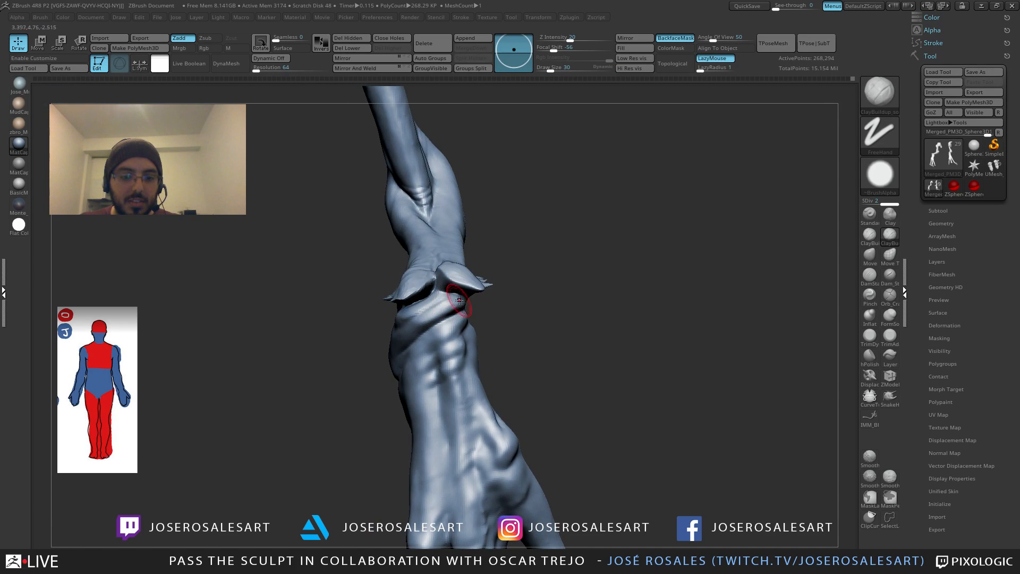
mouse_move(406, 333)
right_down()
mouse_move(414, 326)
mouse_move(378, 351)
mouse_move(372, 315)
mouse_move(406, 334)
right_up()
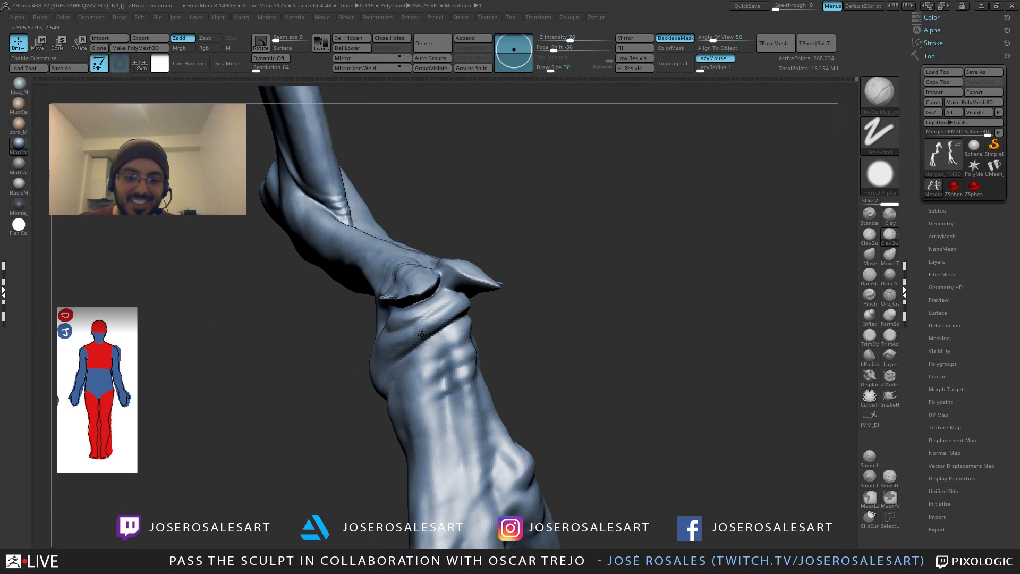
drag(421, 334, 468, 309)
Step: Carve creases around the side of the wrist where it meets the forearm with DamStandard at draw size 30, and smooth them
mouse_move(478, 303)
right_down()
mouse_move(435, 318)
mouse_move(444, 289)
mouse_move(457, 298)
right_up()
key(b)
key(d)
key(s)
drag(488, 296, 507, 297)
right_drag(496, 292, 457, 289)
mouse_move(489, 284)
mouse_down()
mouse_move(535, 279)
mouse_move(548, 267)
mouse_up()
right_drag(550, 266, 537, 267)
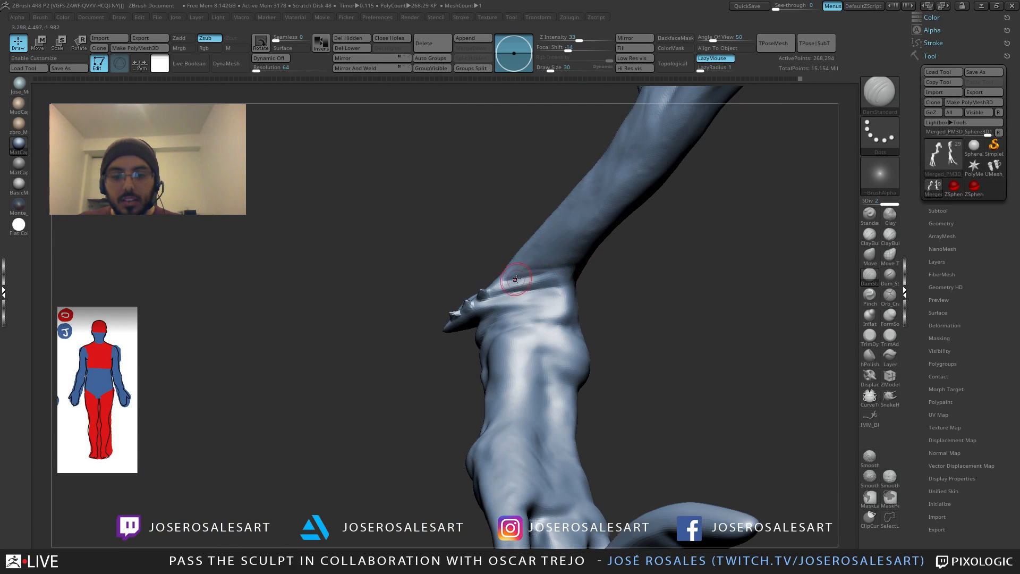
drag(517, 279, 541, 275)
right_drag(542, 275, 523, 282)
shift+drag(525, 290, 547, 287)
mouse_move(531, 281)
right_down()
mouse_move(559, 272)
mouse_move(545, 295)
mouse_move(587, 264)
right_up()
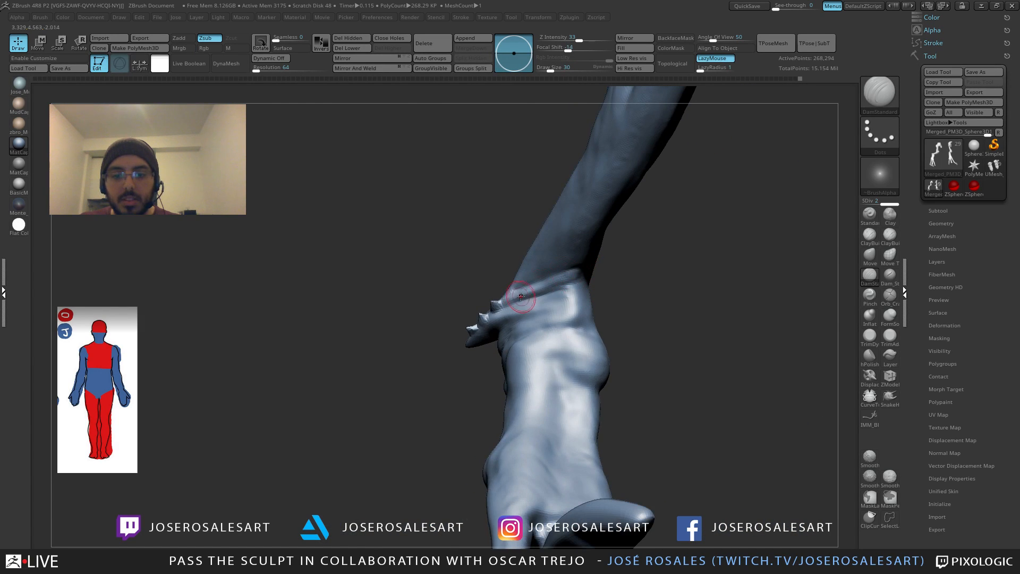
Step: Soften the wrist crease on the underside of the forearm, using DamStandard at draw size 36 with smoothing
mouse_move(521, 296)
right_down()
mouse_move(501, 298)
mouse_move(571, 295)
mouse_move(561, 279)
mouse_move(569, 273)
mouse_move(611, 287)
mouse_move(559, 326)
mouse_move(606, 300)
right_up()
key(b)
key(s)
key(t)
key(b)
key(c)
key(b)
key(bracketright)
key(bracketright)
key(bracketright)
key(b)
key(d)
key(s)
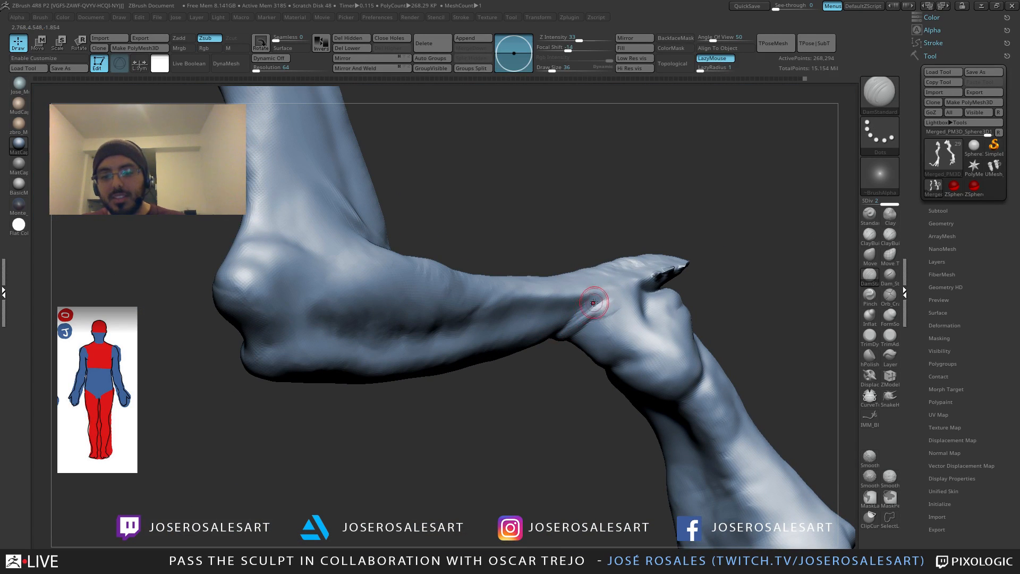
shift+drag(594, 303, 573, 322)
Step: Raise a strand along the side of the forearm toward the spiked lobe with the Standard brush at draw size 26
right_drag(564, 330, 610, 289)
key(b)
key(s)
key(t)
key(s)
drag(610, 289, 531, 302)
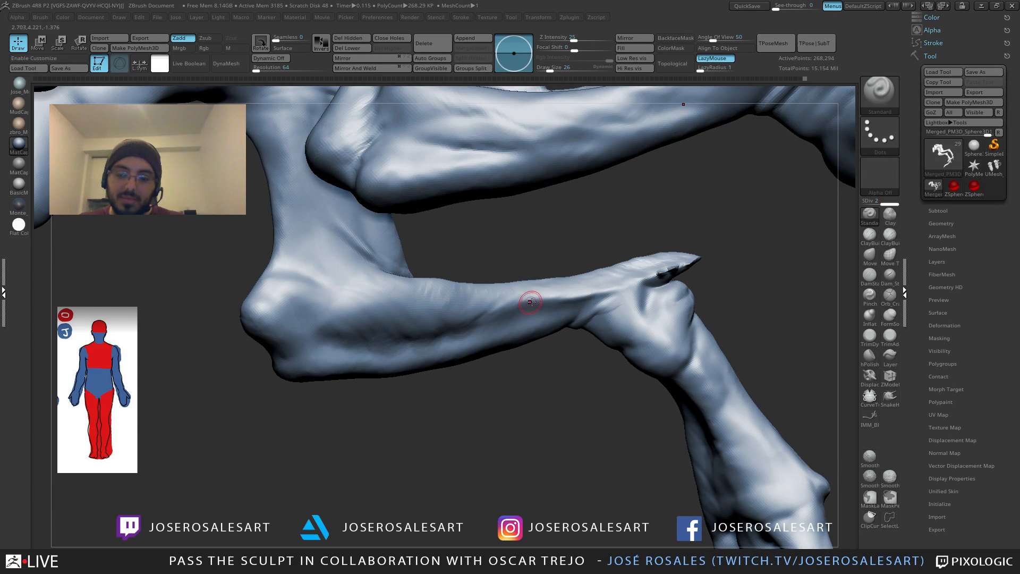
mouse_move(497, 306)
right_down()
mouse_move(515, 298)
mouse_move(525, 326)
mouse_move(631, 331)
mouse_move(693, 320)
mouse_move(685, 340)
mouse_move(676, 323)
mouse_move(586, 368)
right_up()
Step: Build up the lower forearm where it flares into the spiked lobe with ClayBuildup at draw size 36
key(b)
key(c)
key(b)
right_drag(579, 310, 576, 321)
key(s)
drag(576, 321, 569, 325)
right_drag(569, 325, 524, 330)
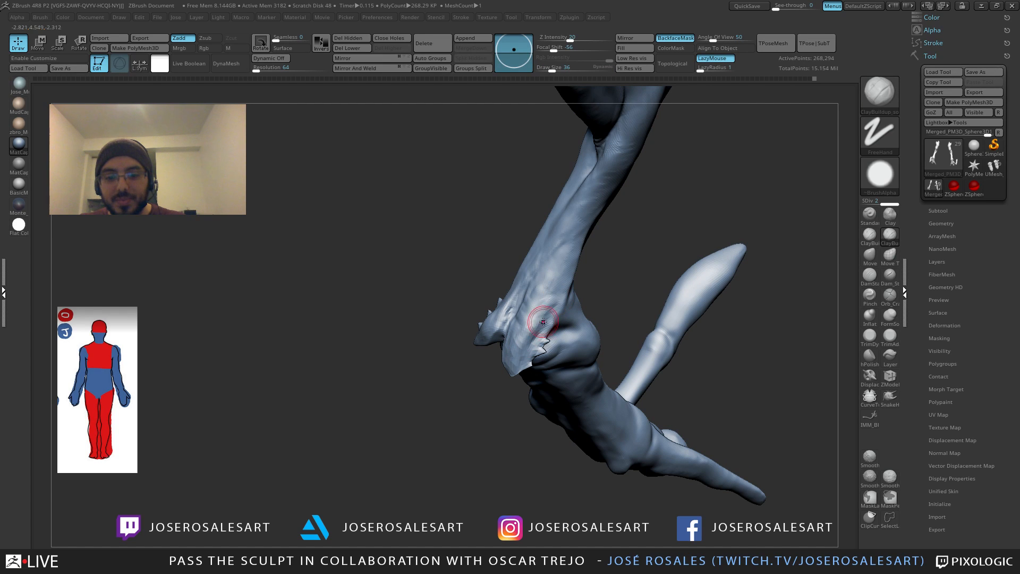
mouse_move(521, 349)
right_down()
mouse_move(543, 342)
mouse_move(539, 300)
mouse_move(558, 303)
mouse_move(537, 324)
right_up()
Step: Build up the skin folds and volume on the side of the wrist below the spiked lobes with ClayBuildup at draw size 36
key(s)
drag(506, 336, 496, 337)
mouse_move(496, 336)
right_down()
mouse_move(575, 343)
mouse_move(520, 339)
mouse_move(566, 357)
mouse_move(518, 362)
mouse_move(518, 341)
right_up()
drag(518, 340, 471, 333)
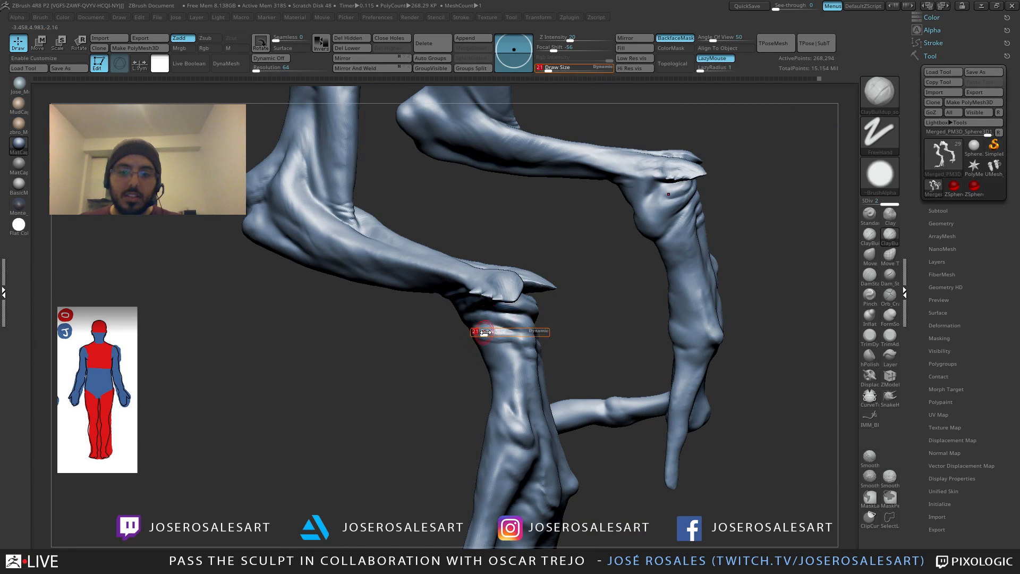
right_drag(483, 332, 513, 335)
key(s)
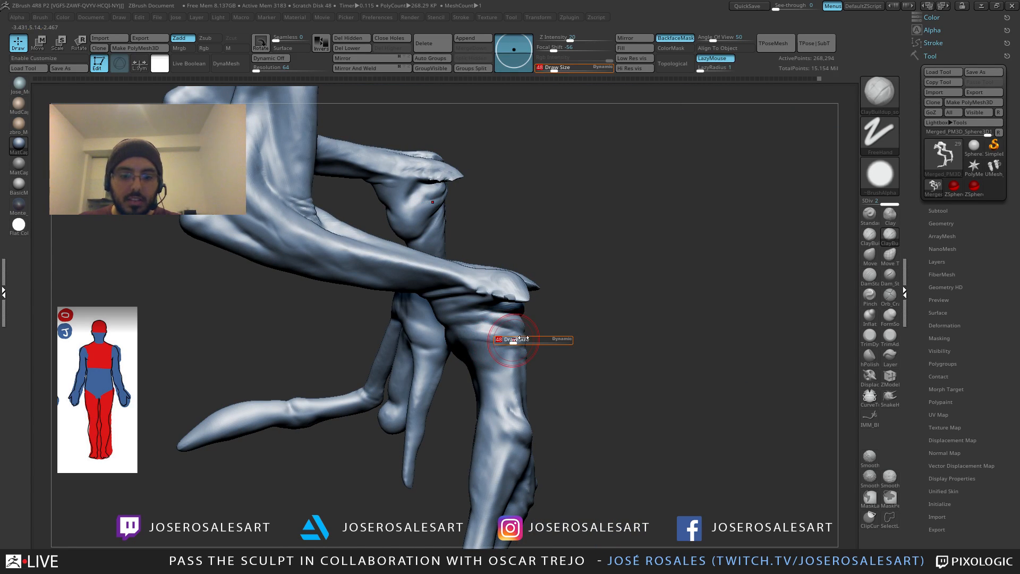
drag(518, 339, 514, 338)
mouse_move(507, 337)
right_down()
mouse_move(520, 339)
mouse_move(514, 347)
right_up()
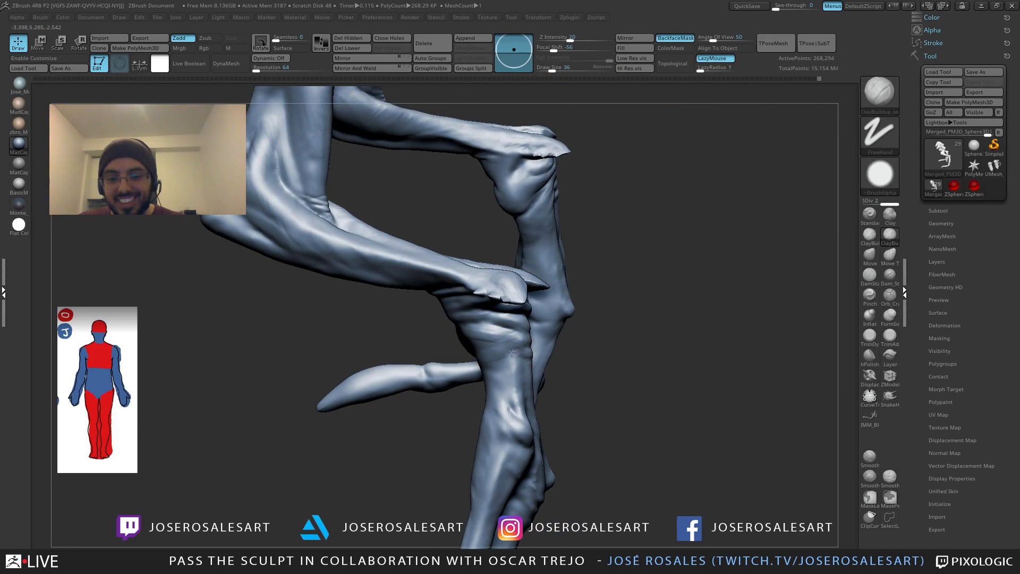
drag(513, 354, 478, 347)
right_drag(489, 339, 484, 330)
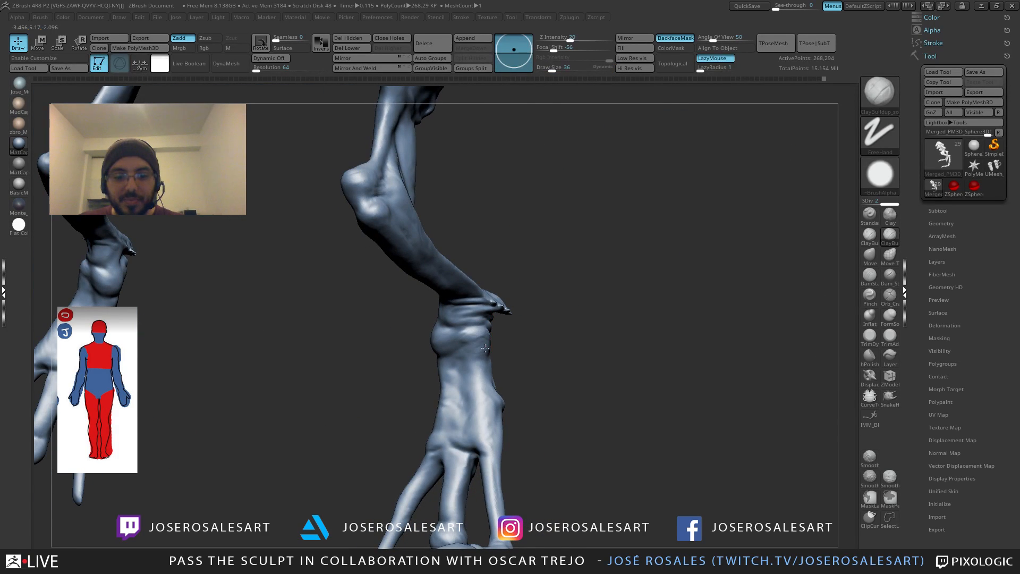
drag(484, 348, 461, 331)
mouse_move(486, 346)
right_down()
mouse_move(514, 352)
mouse_move(484, 303)
right_up()
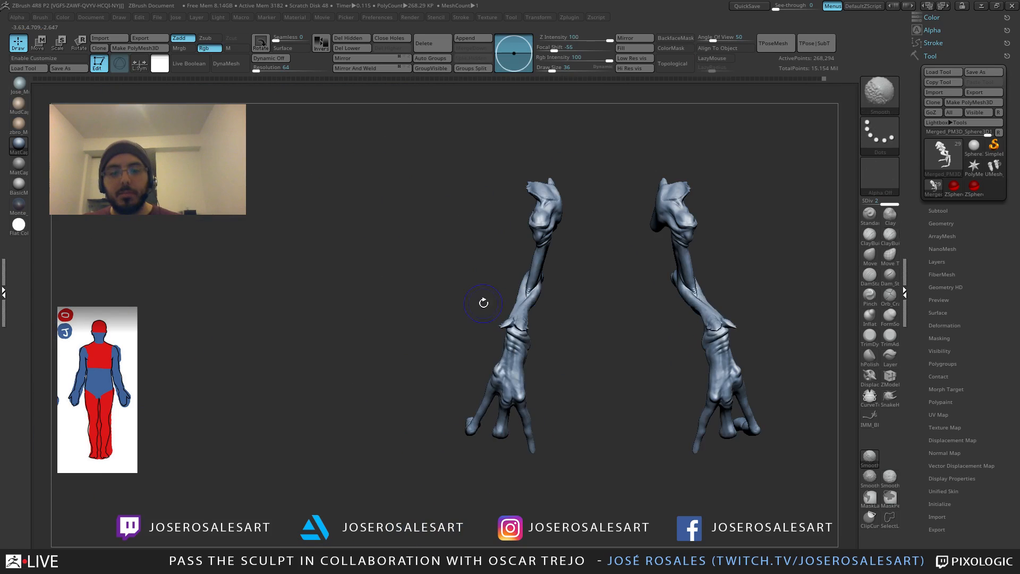
Step: Carve curved skin creases around the middle finger's knuckle on the back of the hand with DamStandard at draw size 30
alt+right_drag(642, 407, 594, 384)
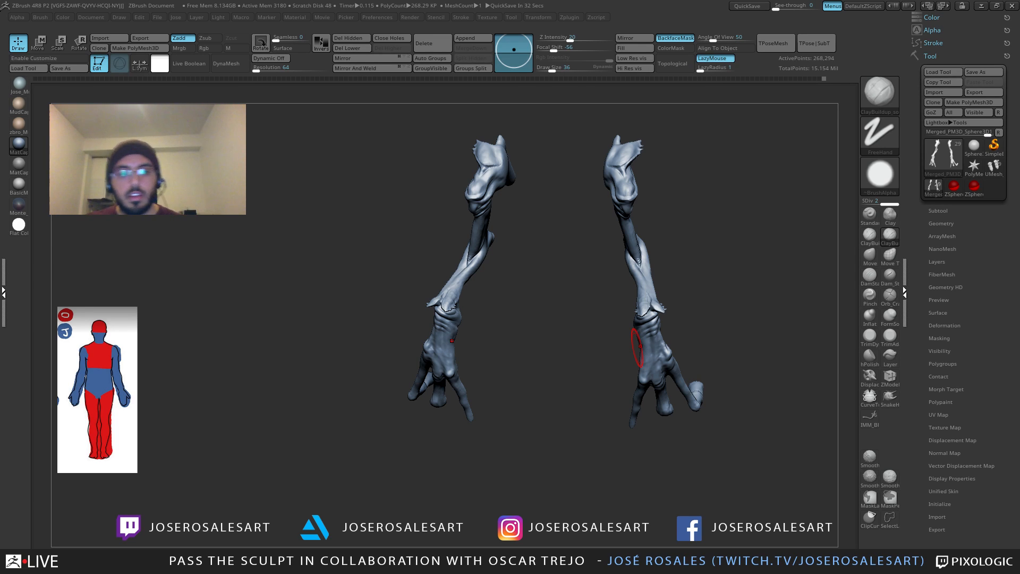
alt+drag(578, 227, 520, 211)
mouse_move(517, 284)
mouse_down()
mouse_move(548, 269)
mouse_move(412, 302)
mouse_move(595, 336)
mouse_move(509, 315)
mouse_up()
key(b)
key(d)
key(s)
right_drag(509, 316, 515, 314)
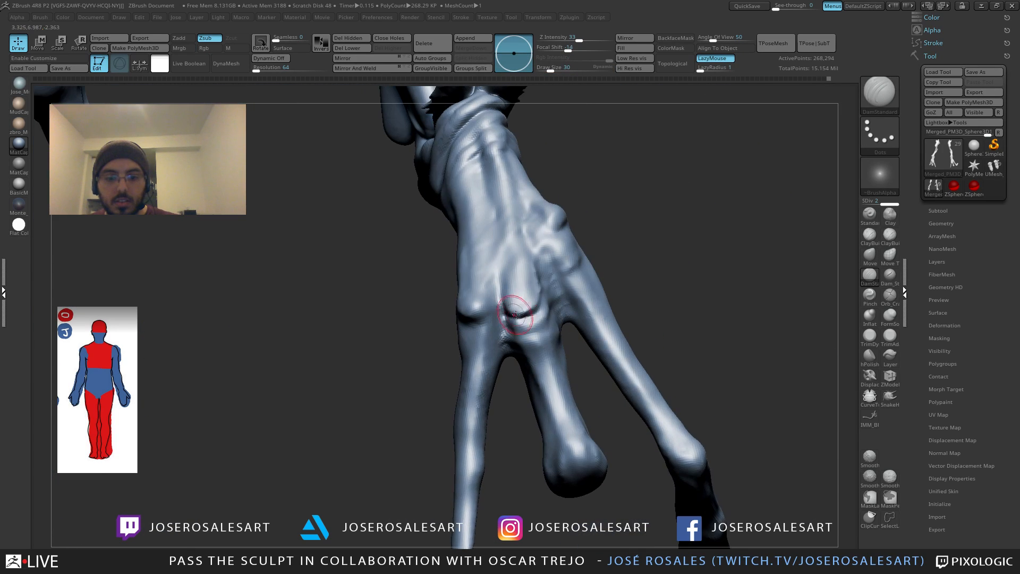
drag(522, 313, 539, 287)
right_drag(539, 287, 531, 298)
mouse_move(518, 313)
mouse_down()
mouse_move(547, 260)
mouse_move(525, 323)
mouse_up()
right_drag(525, 323, 538, 321)
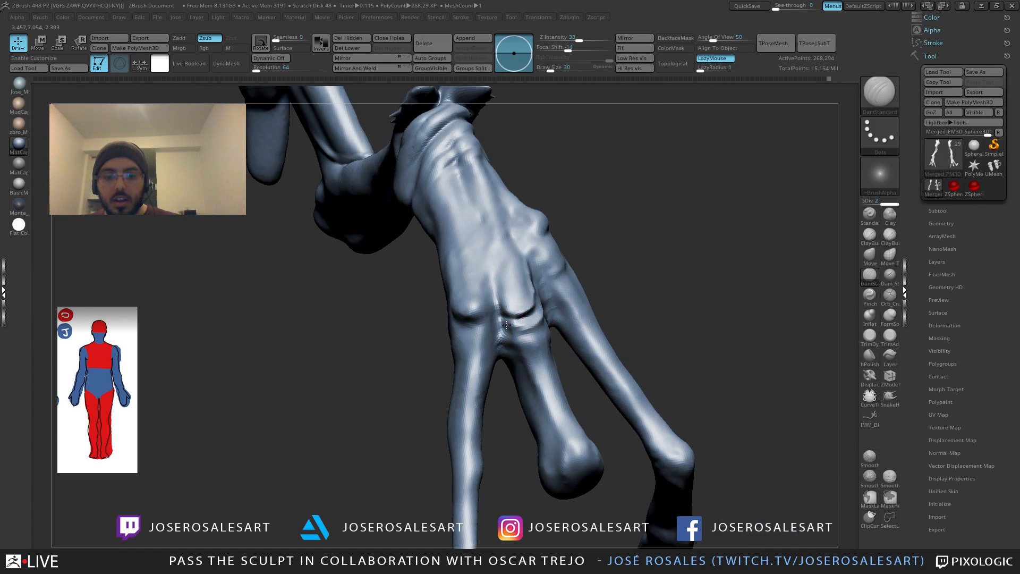
drag(522, 319, 530, 330)
right_drag(530, 330, 518, 333)
Step: Carve fine creases between the middle knuckle and the neighbouring raised knuckle with DamStandard at draw size 14
drag(547, 325, 564, 282)
mouse_move(564, 281)
right_down()
mouse_move(572, 282)
mouse_move(563, 290)
right_up()
ctrl+right_drag(563, 290, 552, 291)
mouse_move(594, 260)
right_down()
mouse_move(553, 266)
mouse_move(536, 325)
mouse_move(595, 284)
right_up()
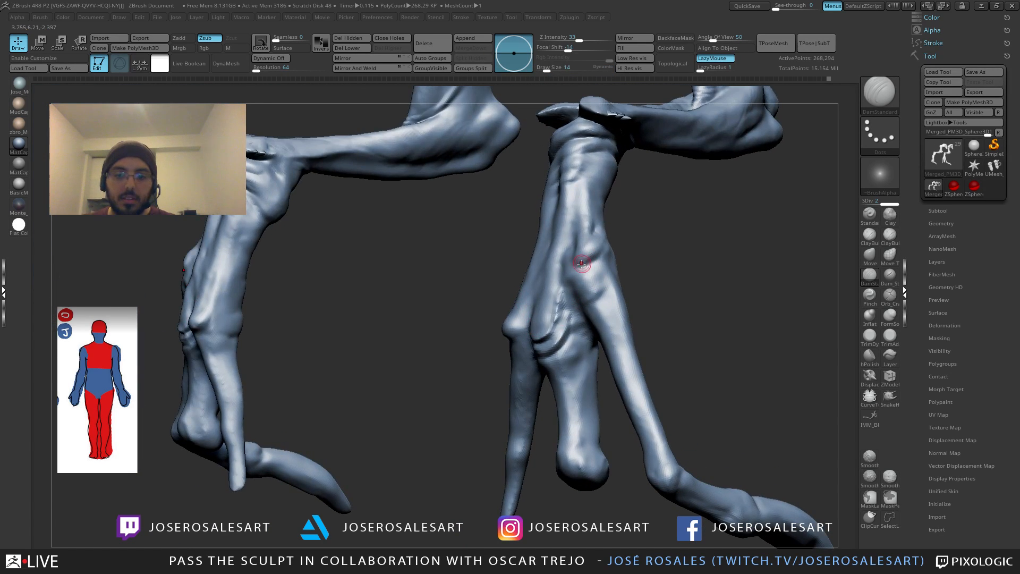
key(s)
drag(581, 265, 586, 265)
right_drag(611, 265, 592, 262)
drag(592, 262, 607, 246)
mouse_move(607, 251)
right_down()
mouse_move(622, 260)
mouse_move(596, 262)
mouse_move(584, 289)
right_up()
Step: Build up the lower wrinkles on the back of the wrist with ClayBuildup and blend them into the hand
key(b)
key(c)
key(l)
key(b)
key(c)
key(b)
key(s)
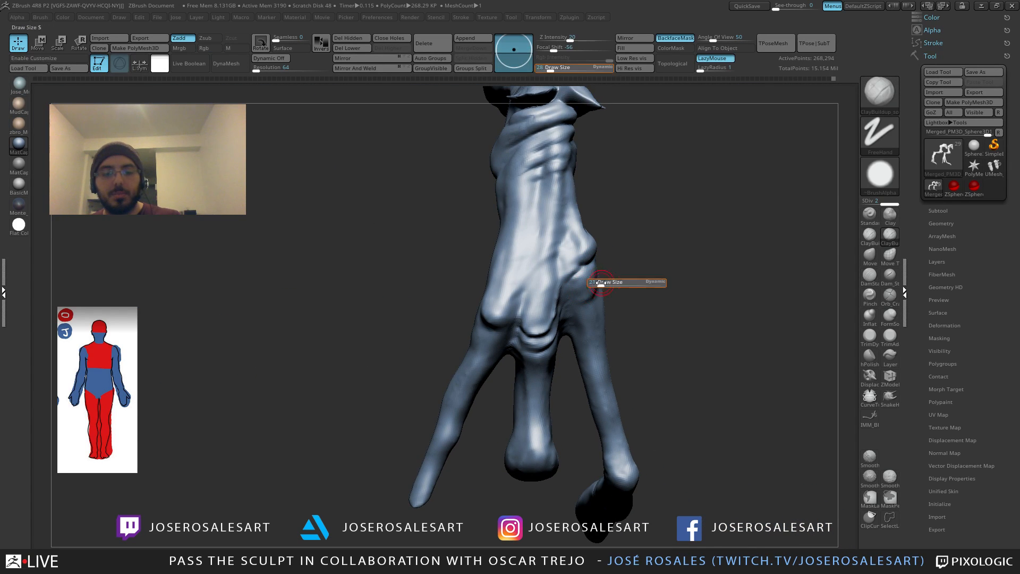
drag(598, 287, 595, 287)
mouse_move(594, 289)
right_down()
mouse_move(569, 312)
mouse_move(540, 227)
mouse_move(594, 223)
mouse_move(584, 232)
mouse_move(595, 210)
mouse_move(576, 239)
mouse_move(531, 226)
mouse_move(590, 239)
mouse_move(572, 236)
right_up()
key(shift)
drag(564, 240, 551, 246)
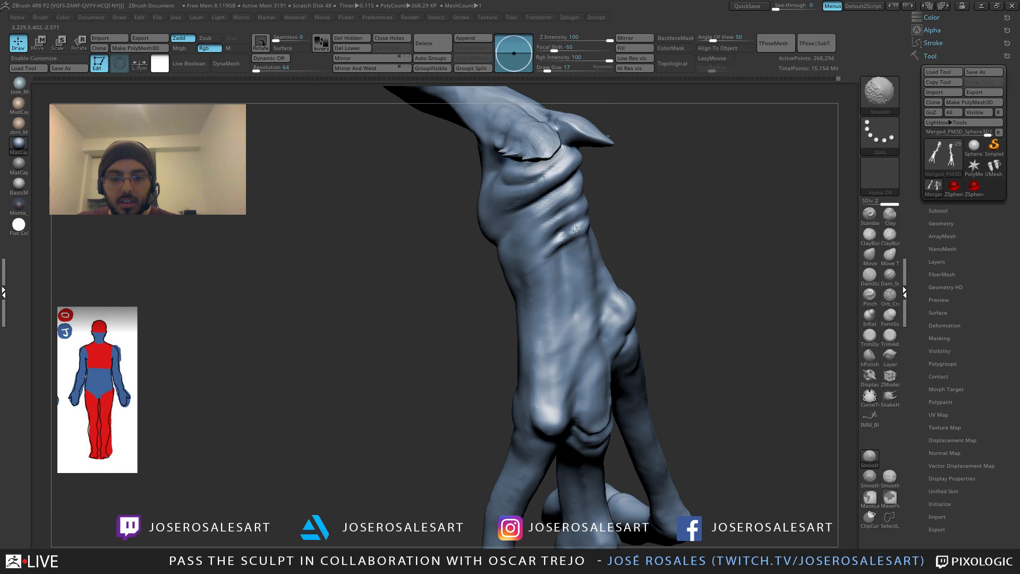
Step: Refine the wrinkles across the back of the wrist with ClayBuildup at draw size 17 and smooth their ends
drag(580, 208, 550, 232)
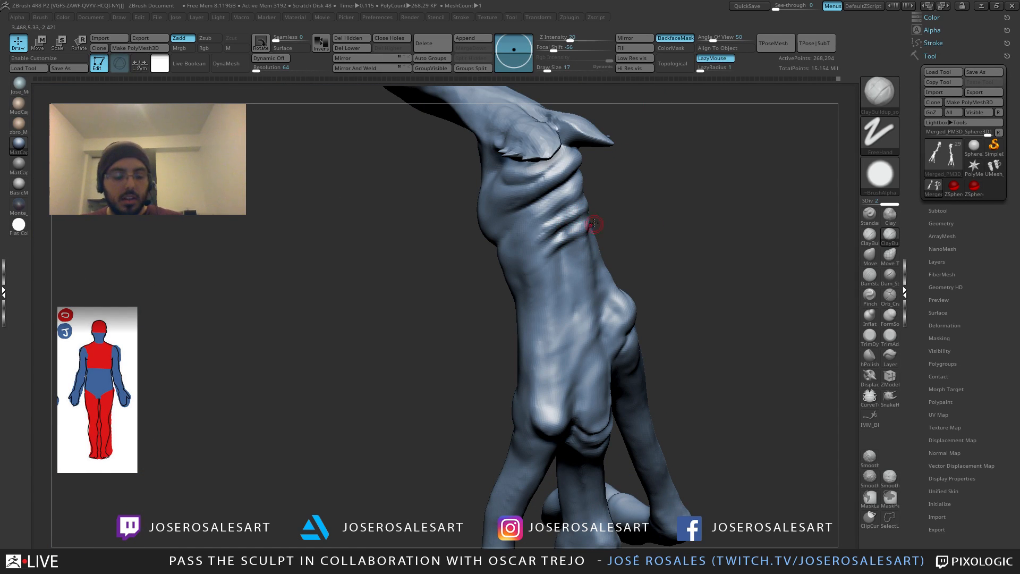
mouse_move(581, 201)
mouse_down()
mouse_move(549, 214)
mouse_move(546, 229)
mouse_up()
right_drag(547, 228, 561, 219)
shift+drag(561, 218, 550, 240)
shift+drag(566, 201, 573, 221)
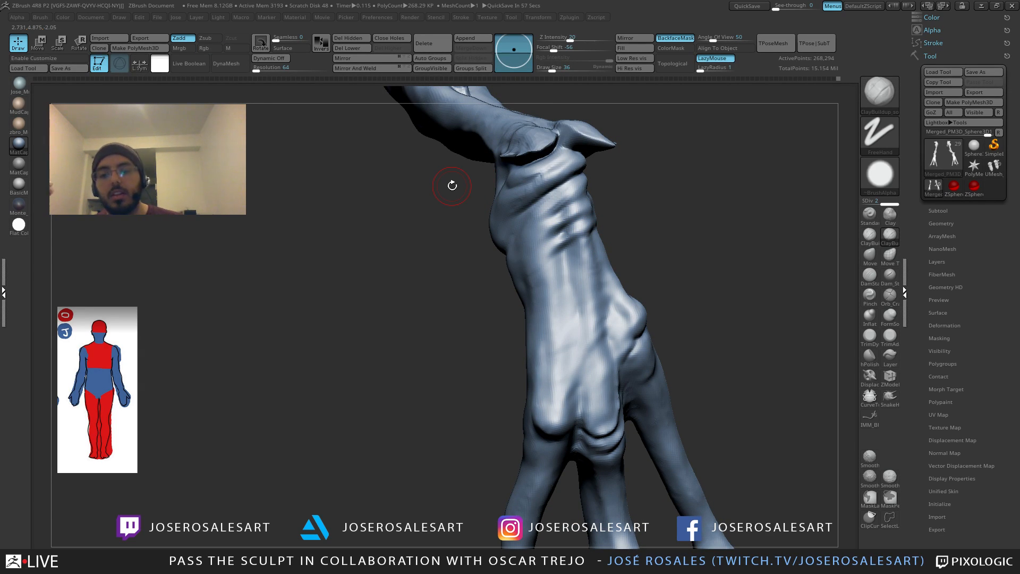
Step: Build up the middle knuckle on the back of the hand with ClayBuildup at draw size 30 and smooth it
mouse_move(610, 341)
right_down()
mouse_move(592, 308)
mouse_move(585, 314)
right_up()
key(s)
drag(566, 342, 568, 340)
key(s)
right_drag(571, 338, 577, 348)
drag(569, 341, 564, 357)
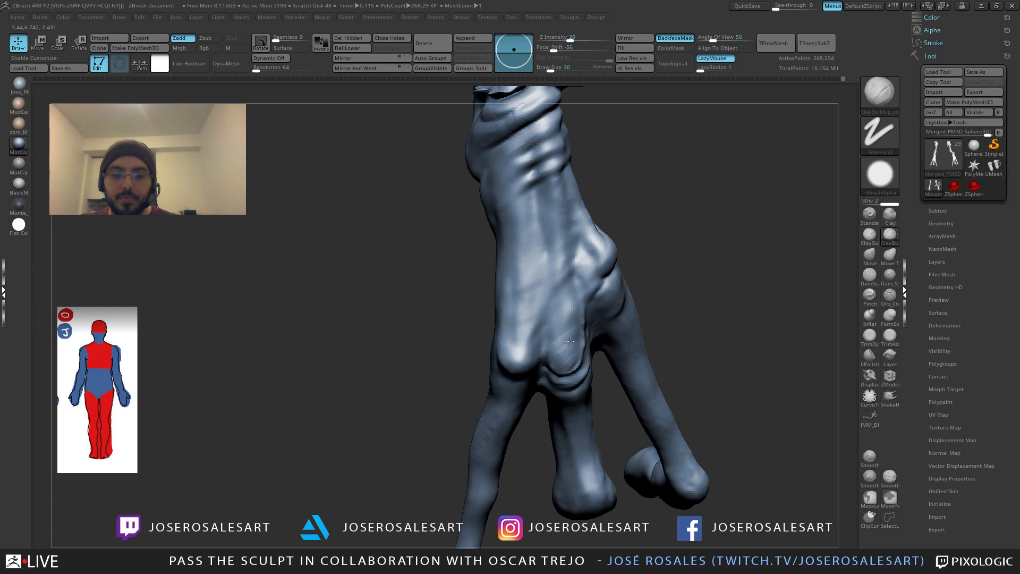
ctrl+right_drag(566, 320, 548, 311)
right_drag(572, 368, 595, 362)
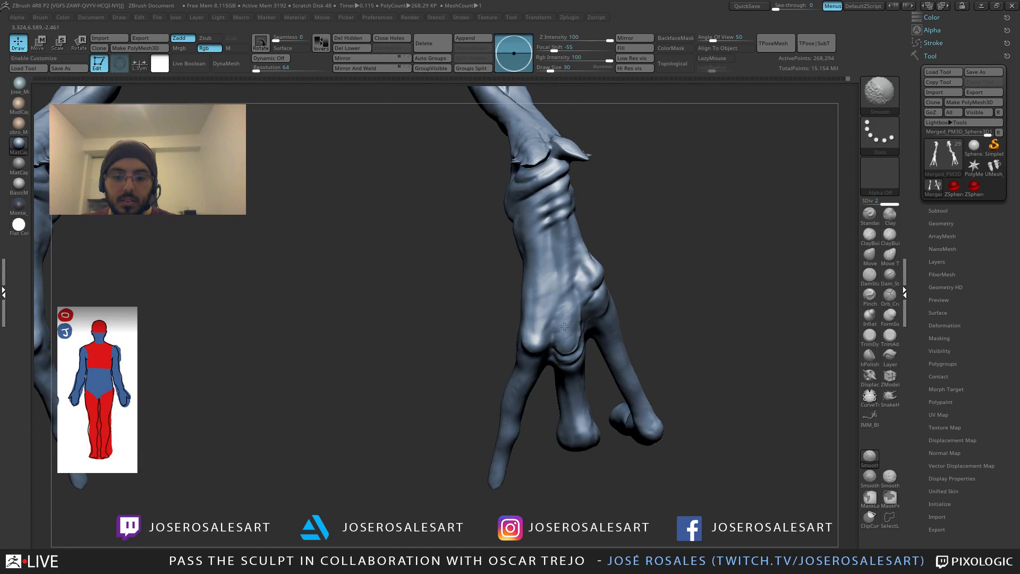
shift+drag(571, 344, 577, 353)
Step: Carve the creases at the finger bases on the palm side with DamStandard at draw size 86
mouse_move(604, 289)
right_down()
mouse_move(537, 306)
mouse_move(610, 294)
mouse_move(568, 328)
mouse_move(538, 306)
right_up()
mouse_move(586, 320)
ctrl+right_down()
mouse_move(631, 288)
mouse_move(610, 325)
ctrl+right_up()
key(b)
key(d)
key(s)
key(s)
key(s)
drag(602, 314, 596, 316)
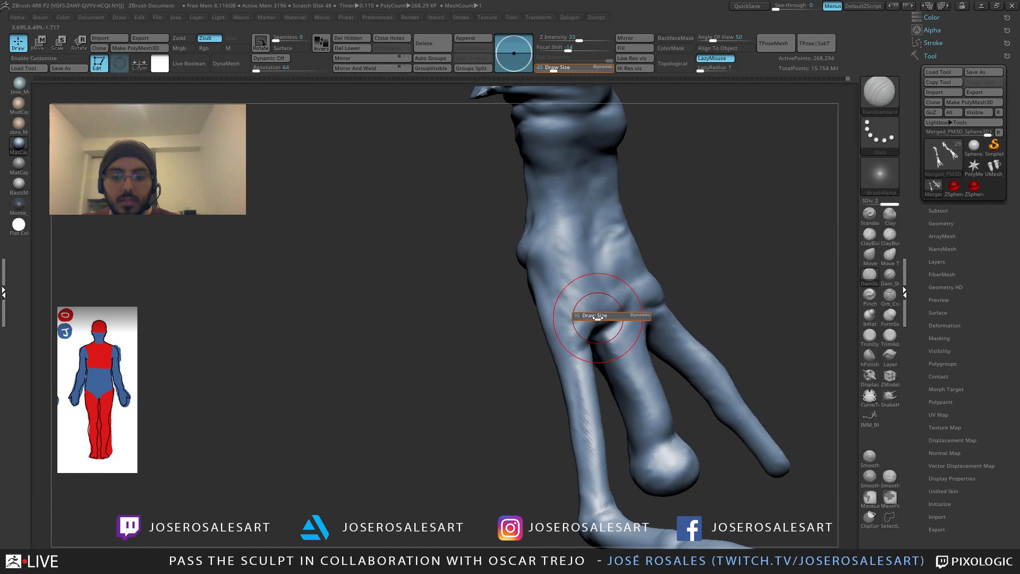
mouse_move(615, 316)
right_down()
mouse_move(589, 327)
mouse_move(618, 318)
right_up()
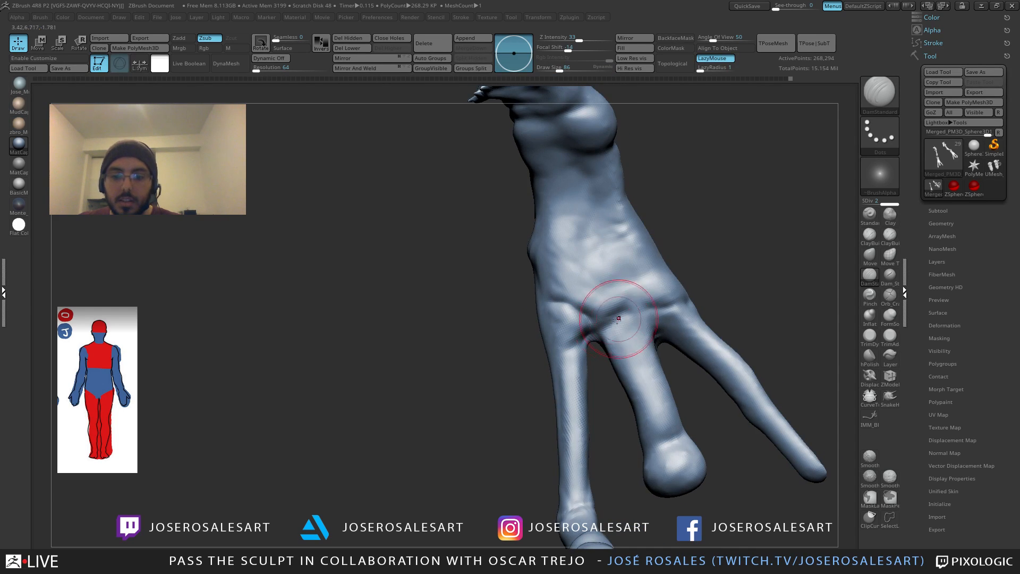
Step: Refine the hand around the finger bases with ClayBuildup, reducing the draw size to 33
key(b)
key(c)
key(b)
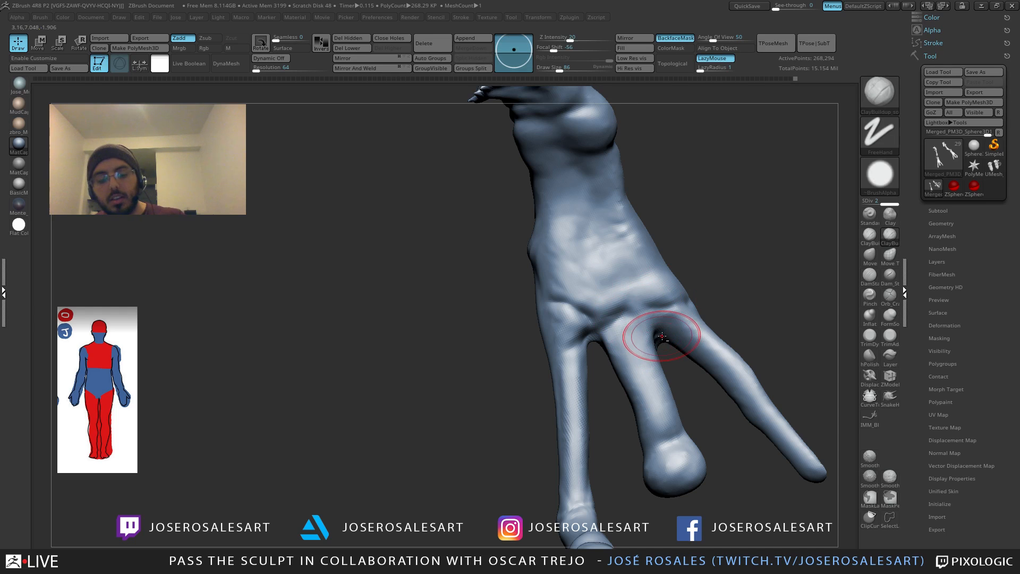
key([)
key([)
key([)
key([)
mouse_move(610, 325)
right_down()
mouse_move(581, 336)
mouse_move(519, 318)
mouse_move(566, 331)
mouse_move(548, 314)
mouse_move(563, 300)
mouse_move(560, 282)
mouse_move(564, 294)
mouse_move(600, 290)
mouse_move(701, 263)
mouse_move(674, 271)
right_up()
key(shift)
key(s)
click(557, 301)
key(s)
click(540, 296)
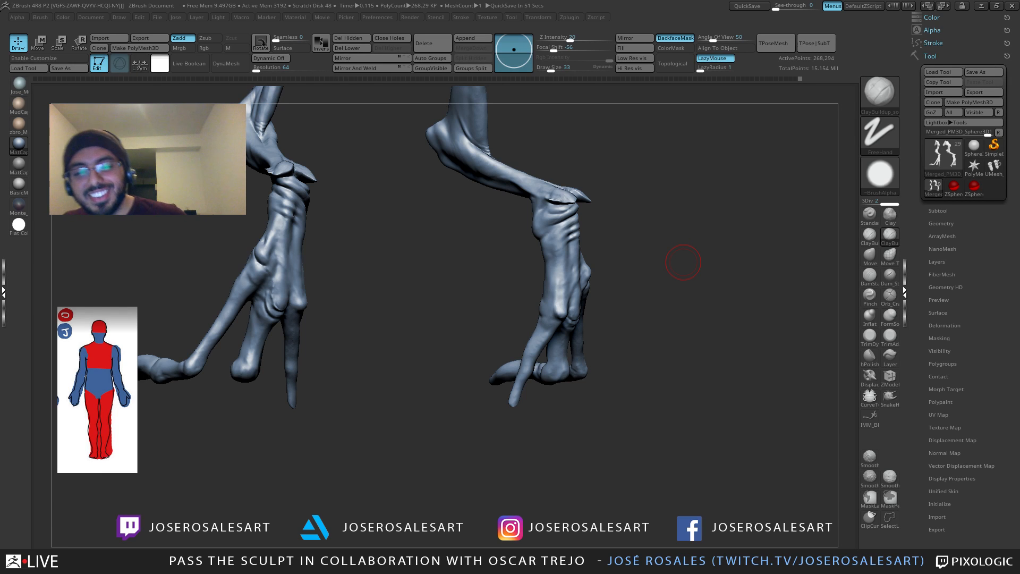
Step: Build up the wrinkle folds across the back of the wrist with ClayBuildup at draw size 15
drag(514, 291, 540, 250)
right_drag(540, 249, 532, 304)
key(space)
drag(570, 278, 559, 277)
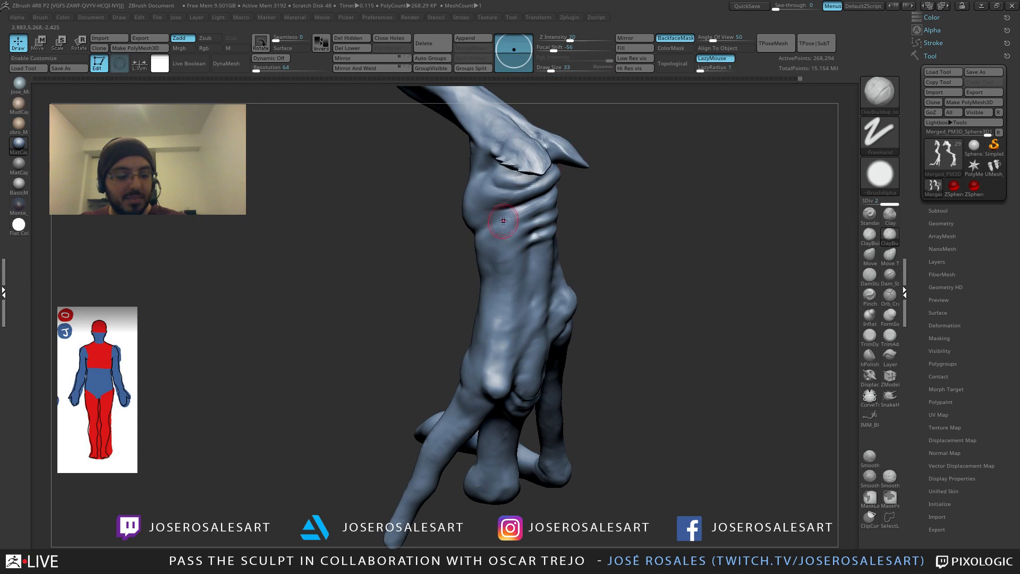
drag(547, 232, 531, 240)
right_drag(535, 253, 512, 237)
drag(539, 238, 521, 247)
right_drag(538, 266, 540, 242)
drag(546, 240, 512, 259)
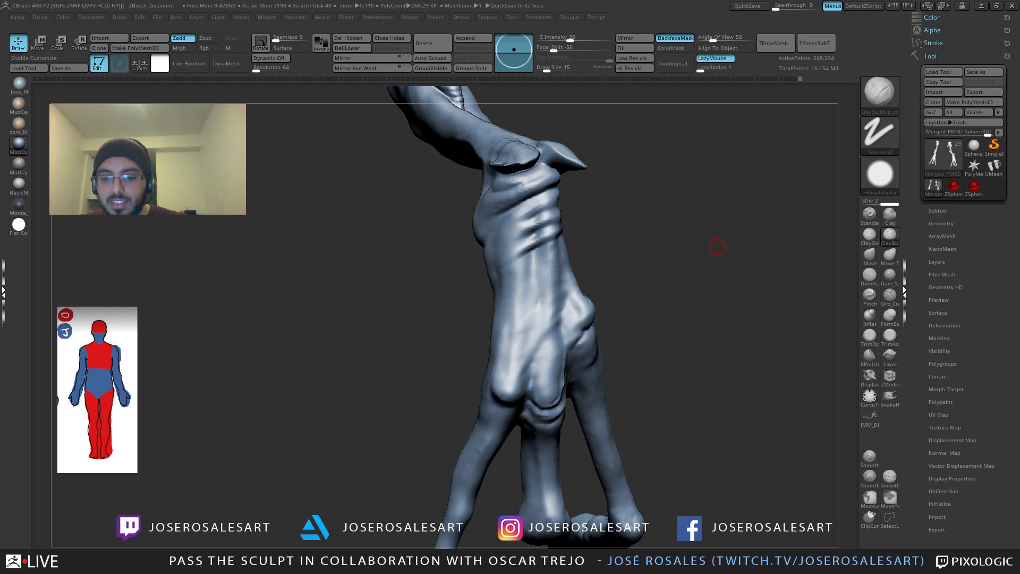
Step: Refine the upper arm between the shoulder lobe and the elbow with ClayBuildup at draw size 30
mouse_move(717, 247)
mouse_down()
mouse_move(521, 335)
mouse_move(575, 284)
mouse_move(568, 291)
mouse_move(644, 250)
mouse_move(593, 323)
mouse_move(631, 347)
mouse_move(597, 285)
mouse_up()
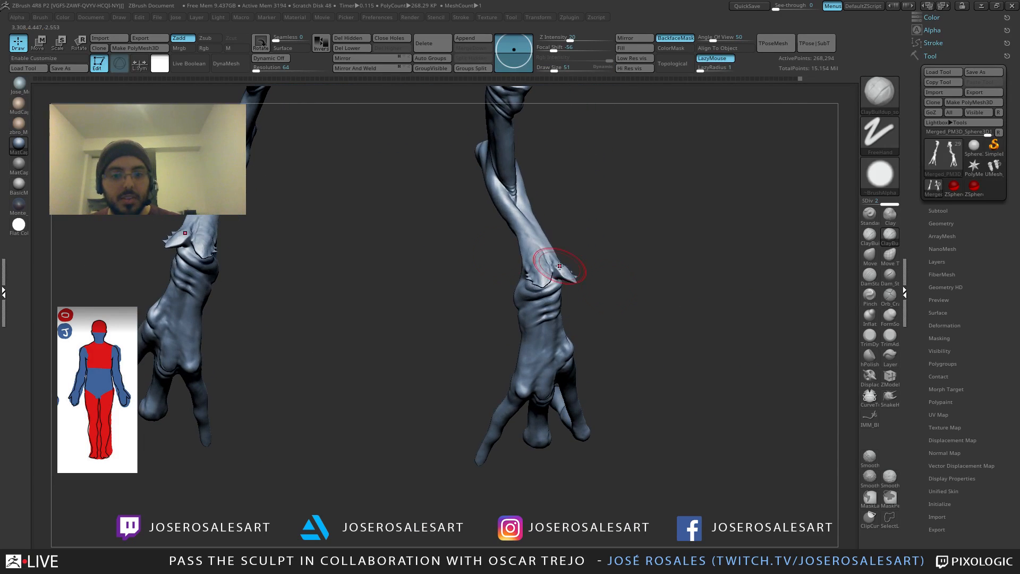
alt+drag(340, 258, 466, 345)
key(s)
click(358, 292)
mouse_move(364, 319)
mouse_down()
mouse_move(357, 342)
mouse_move(345, 312)
mouse_move(305, 310)
mouse_move(376, 353)
mouse_move(437, 302)
mouse_move(405, 246)
mouse_move(405, 255)
mouse_move(502, 263)
mouse_move(512, 292)
mouse_move(539, 255)
mouse_move(469, 187)
mouse_move(491, 206)
mouse_move(489, 223)
mouse_move(497, 213)
mouse_move(469, 209)
mouse_move(493, 214)
mouse_move(502, 203)
mouse_up()
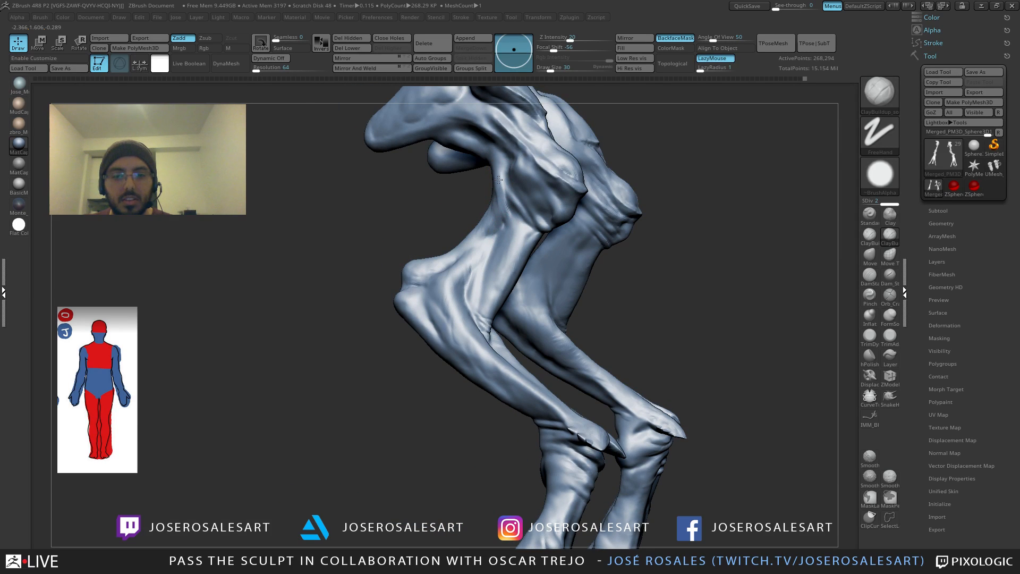
drag(500, 271, 503, 212)
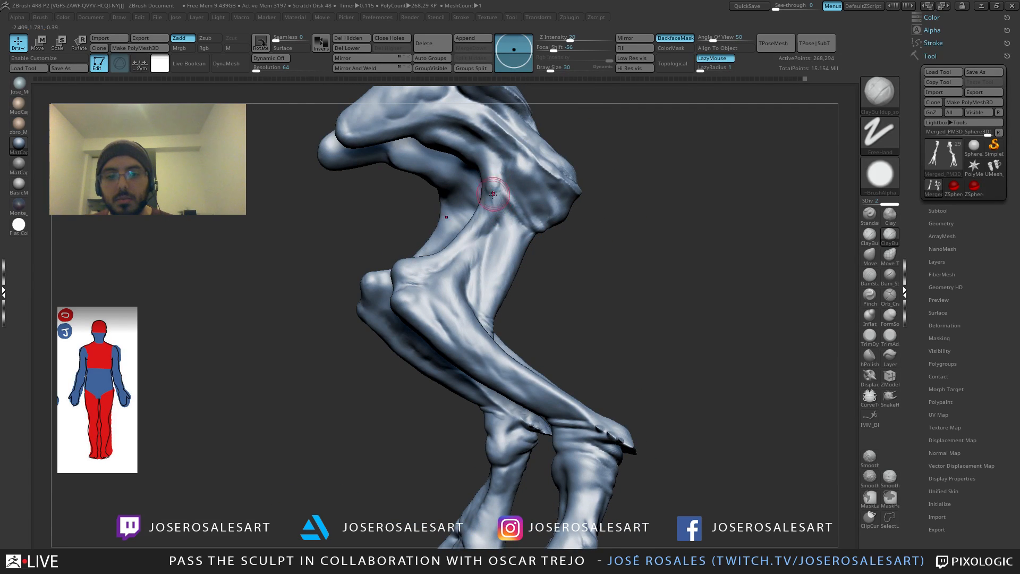
Step: Sharpen the upper-arm forms below the shoulder lobe with ClayBuildup at draw size 19
mouse_move(493, 194)
right_down()
mouse_move(504, 185)
mouse_move(488, 172)
mouse_move(500, 205)
mouse_move(492, 225)
right_up()
key(b)
key(m)
key(v)
key(b)
key(c)
key(b)
key(s)
drag(513, 229, 508, 230)
right_drag(498, 225, 507, 211)
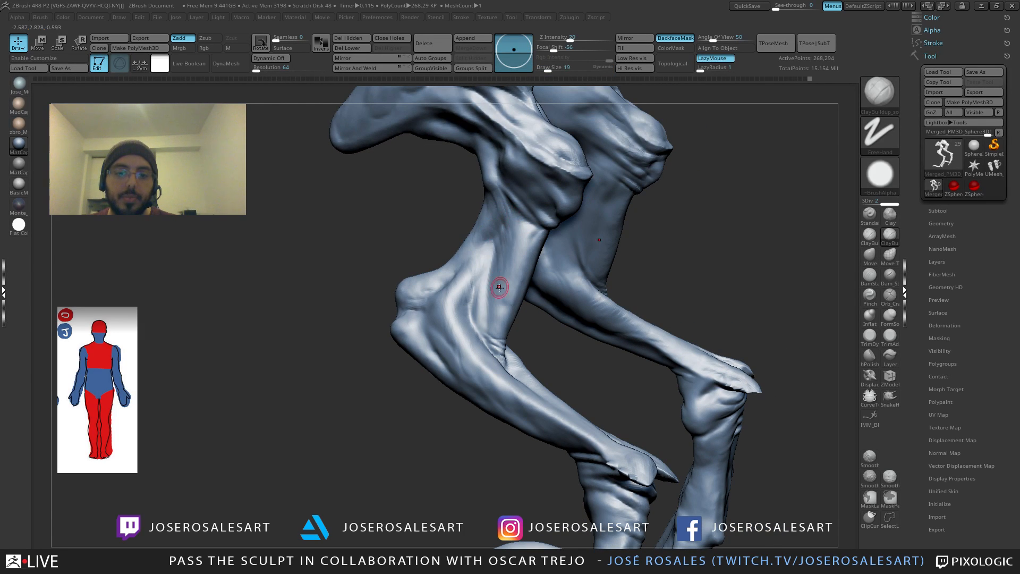
Step: Build up the palm side at the finger bases with ClayBuildup at draw size 42 and smooth it
mouse_move(499, 287)
right_down()
mouse_move(508, 257)
mouse_move(468, 216)
mouse_move(553, 201)
mouse_move(519, 227)
mouse_move(610, 278)
mouse_move(536, 274)
right_up()
ctrl+right_drag(537, 273, 510, 298)
key(s)
drag(477, 271, 482, 271)
right_drag(482, 271, 446, 262)
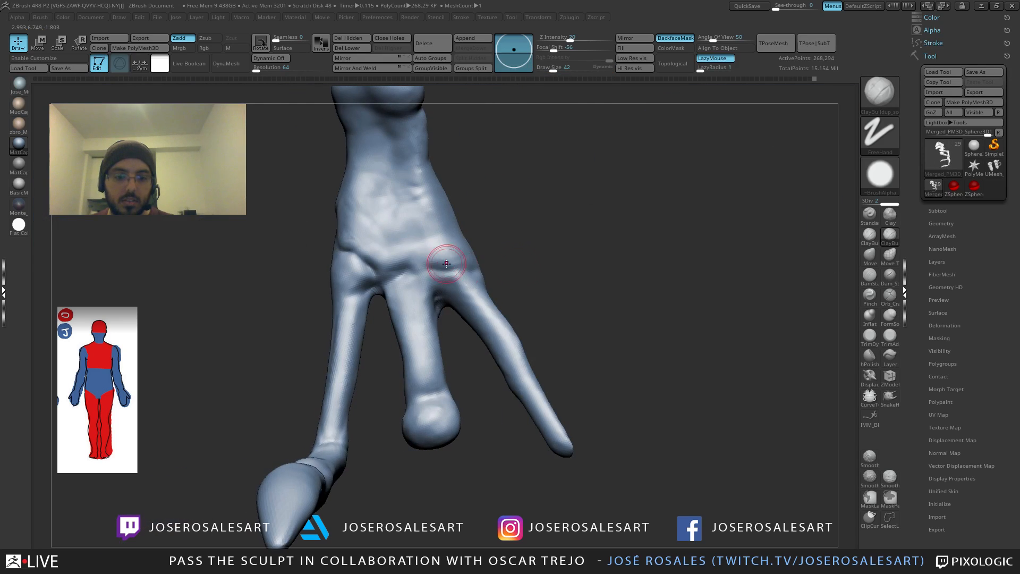
drag(446, 263, 471, 258)
right_drag(499, 239, 537, 229)
mouse_move(461, 260)
mouse_down()
mouse_move(438, 255)
mouse_move(442, 245)
mouse_up()
right_drag(435, 245, 456, 244)
shift+drag(454, 247, 462, 257)
Step: Refine the back of the hand and the wrist folds with ClayBuildup at draw size 26, smoothing the surface
mouse_move(558, 251)
right_down()
mouse_move(456, 257)
mouse_move(478, 213)
mouse_move(542, 207)
mouse_move(514, 205)
mouse_move(531, 213)
mouse_move(515, 218)
right_up()
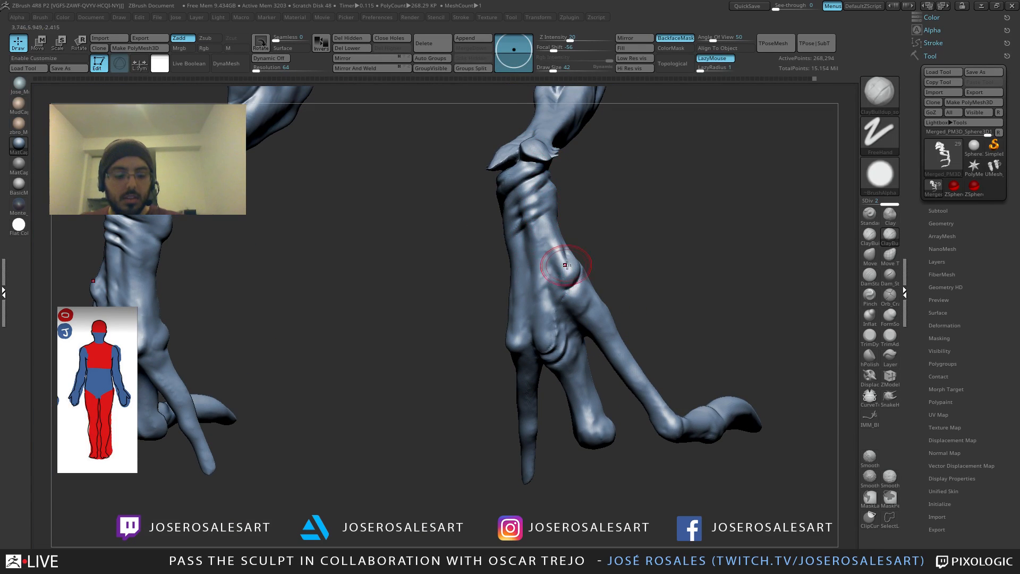
key(1)
key(s)
drag(567, 264, 562, 264)
mouse_move(555, 263)
right_down()
mouse_move(530, 262)
mouse_move(539, 230)
mouse_move(576, 208)
mouse_move(555, 213)
mouse_move(569, 213)
right_up()
key(shift)
right_drag(612, 182, 592, 197)
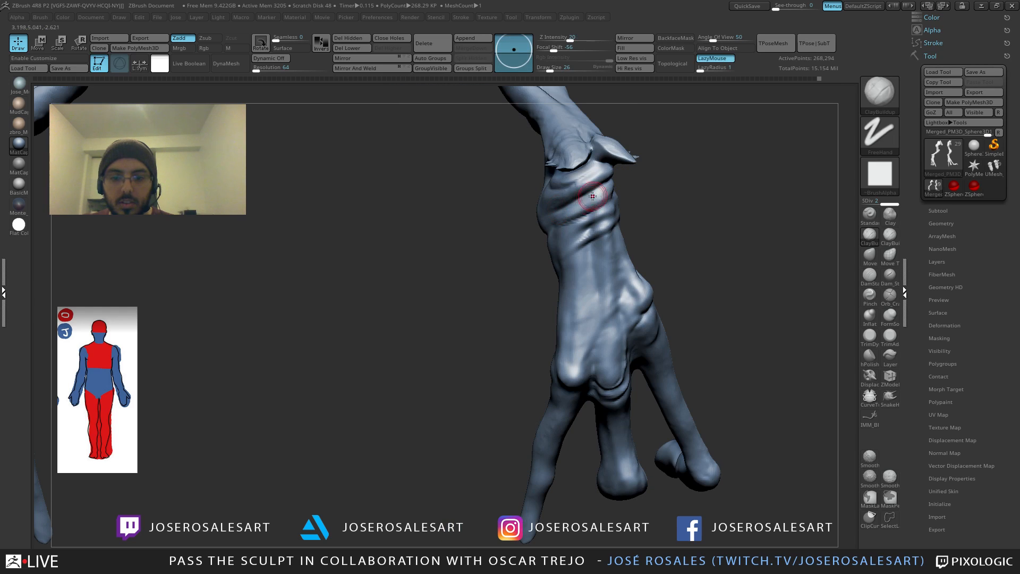
Step: Puff up the wrist folds with the Inflate brush, reducing its draw size
key(b)
key(i)
key(n)
key(s)
mouse_move(591, 208)
mouse_down()
mouse_move(603, 208)
mouse_move(583, 209)
mouse_up()
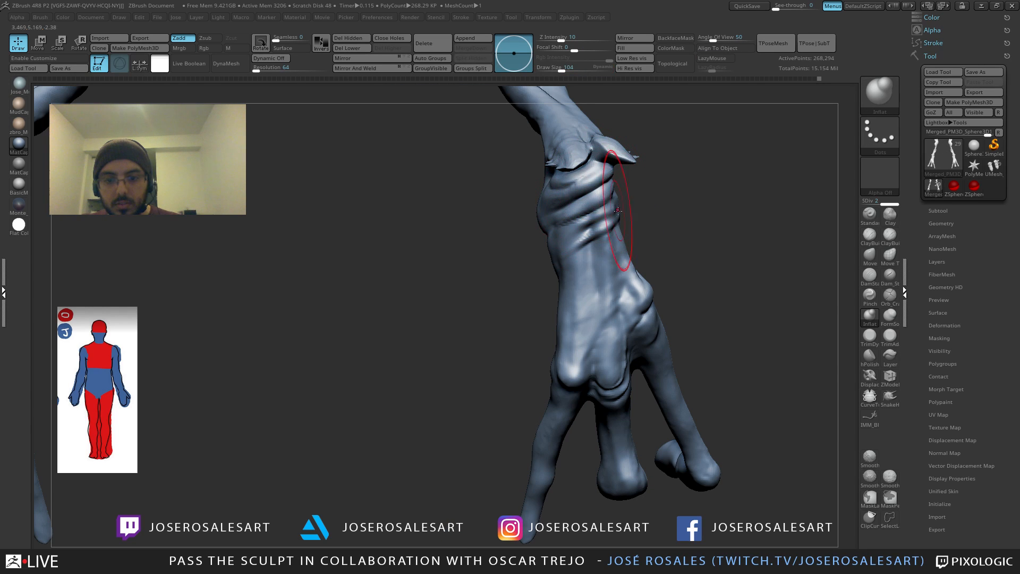
right_drag(602, 202, 613, 189)
key(s)
drag(630, 197, 611, 197)
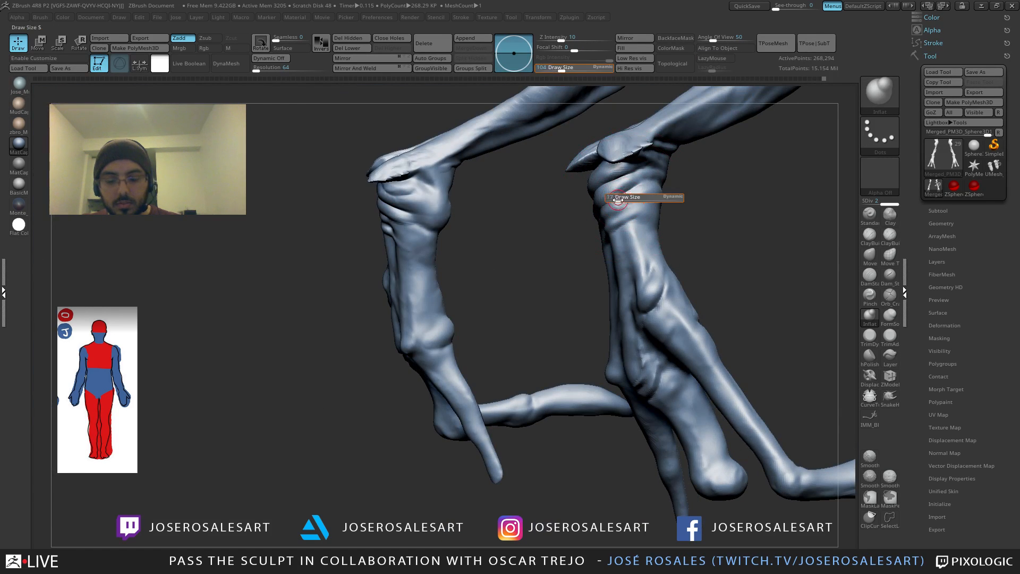
Step: Carve the grooves between the wrist folds with DamStandard at draw size 12
key(b)
key(d)
key(s)
right_drag(614, 216, 596, 215)
key(s)
drag(609, 214, 613, 215)
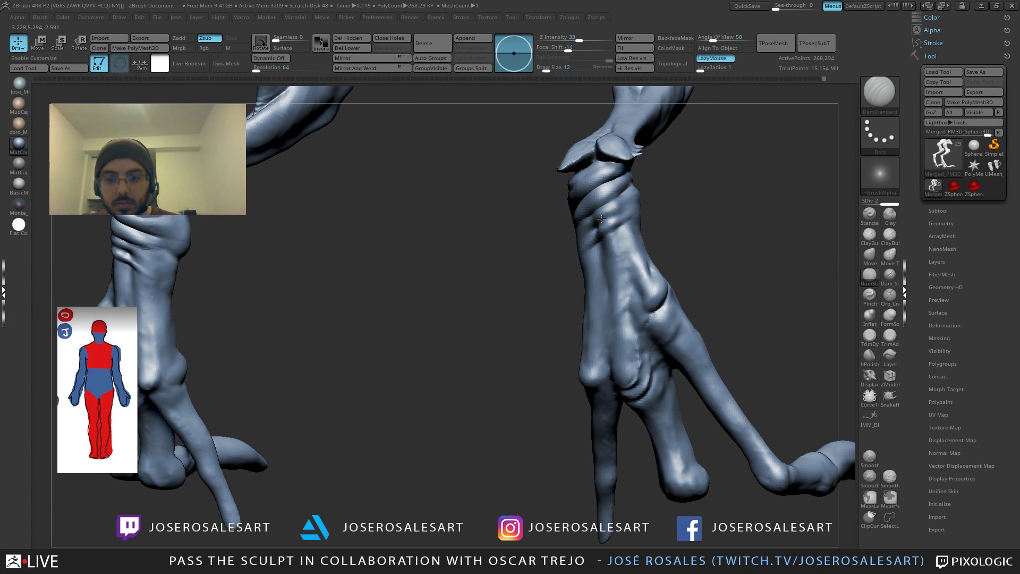
mouse_move(607, 214)
right_down()
mouse_move(633, 212)
mouse_move(637, 228)
right_up()
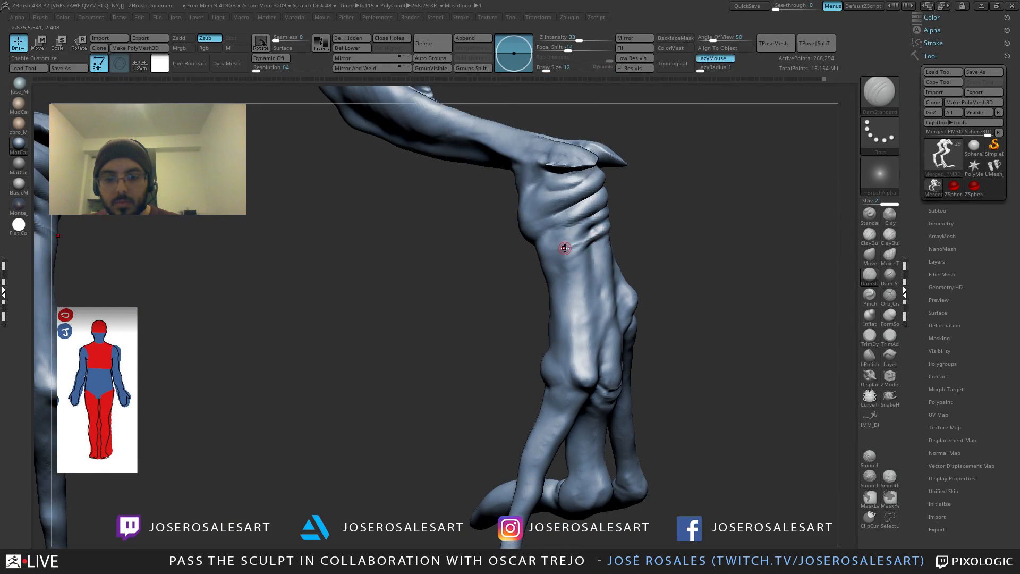
Step: Touch up the lowest wrist wrinkles with the Standard, Smooth and ClayBuildup brushes at draw size 12
key(b)
key(s)
key(t)
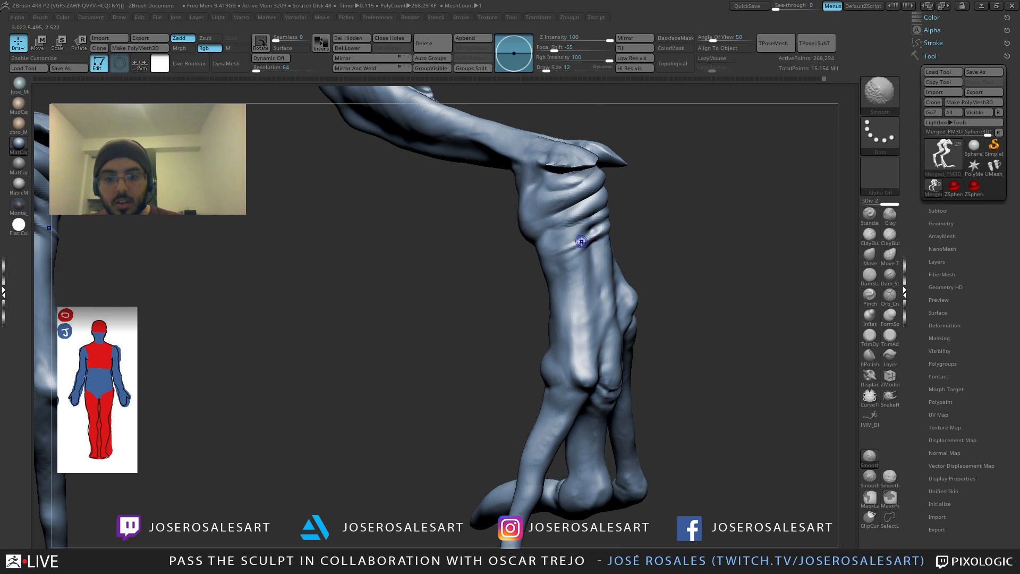
right_drag(622, 229, 553, 244)
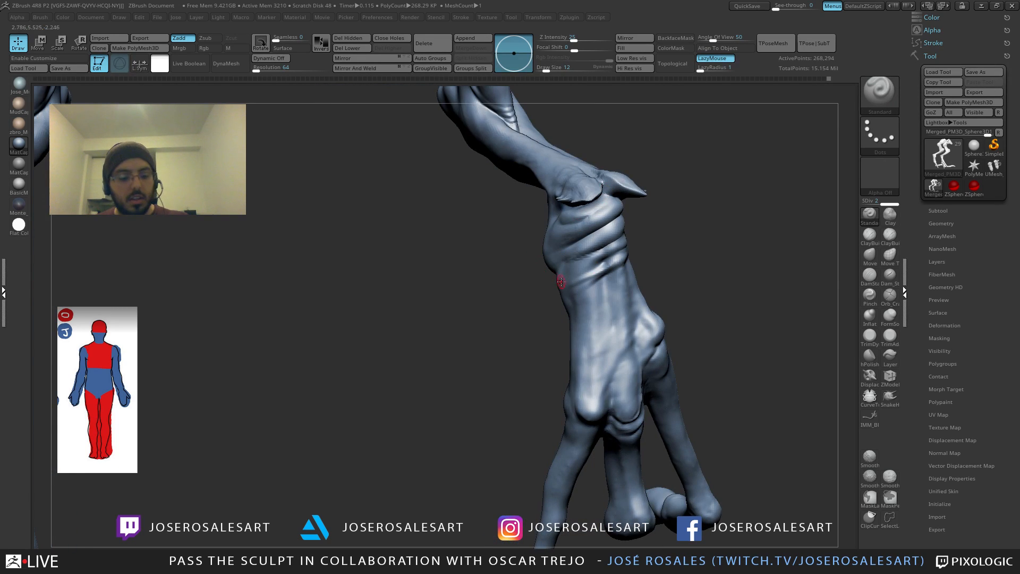
key(4)
key(2)
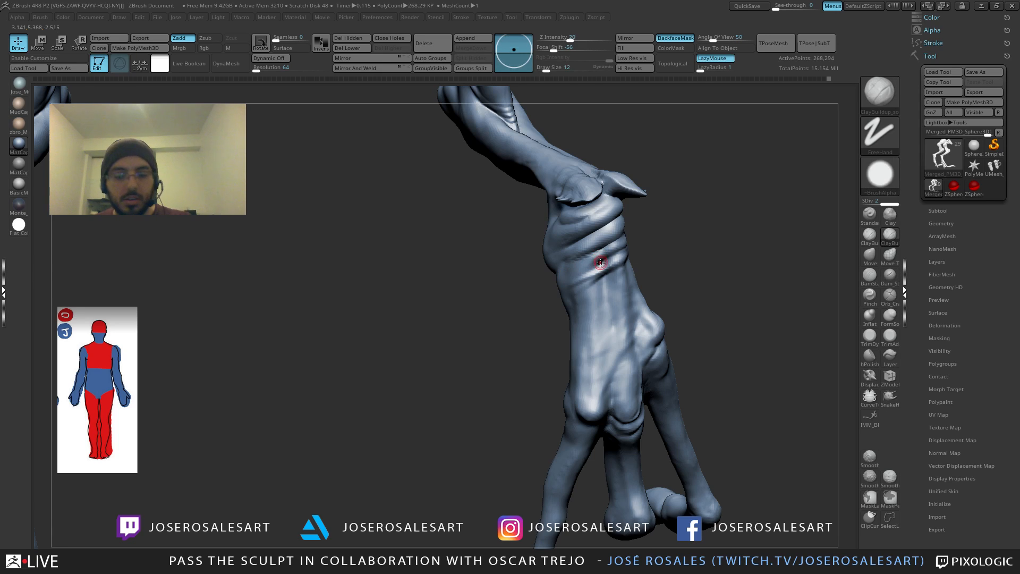
right_drag(599, 261, 602, 273)
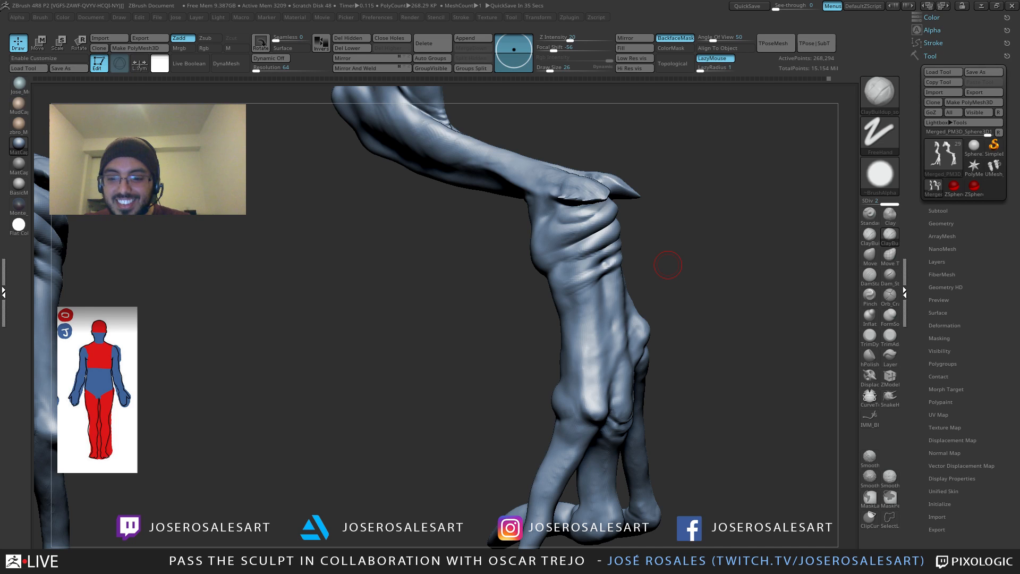
Step: Build up the outer side of the wrist below the folds with ClayBuildup at draw size 26 and smooth it
mouse_move(508, 239)
alt+mouse_down()
mouse_move(484, 276)
mouse_move(547, 255)
mouse_move(579, 261)
alt+mouse_up()
drag(556, 278, 498, 298)
ctrl+right_drag(560, 282, 542, 290)
shift+drag(566, 295, 578, 288)
mouse_move(571, 292)
ctrl+right_down()
mouse_move(541, 276)
mouse_move(563, 270)
ctrl+right_up()
key(shift)
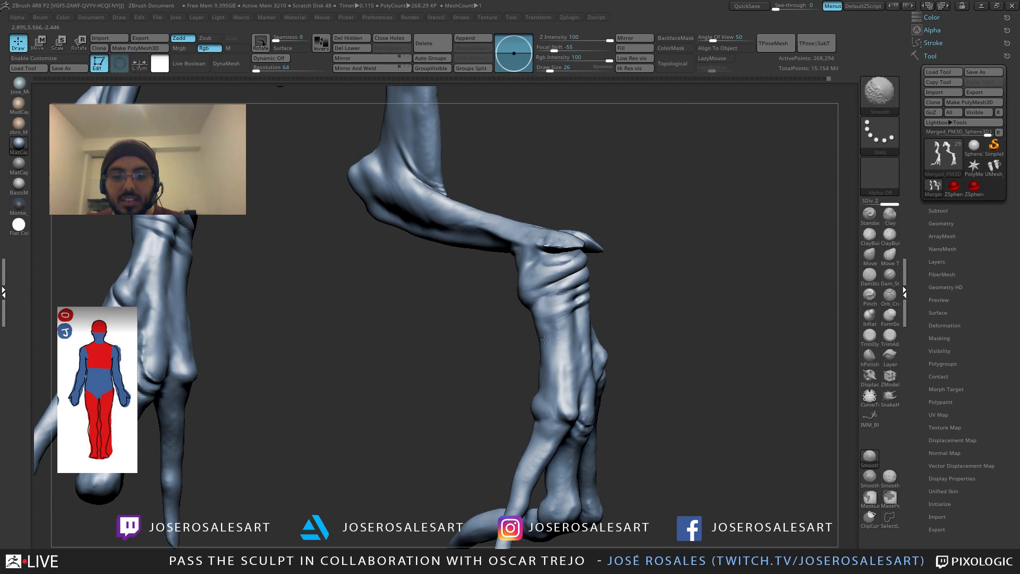
Step: Carve grooves along the middle finger above its rounded end with DamStandard at draw size 30 and smooth them
mouse_move(545, 339)
right_down()
mouse_move(559, 302)
mouse_move(648, 337)
mouse_move(612, 300)
mouse_move(531, 289)
mouse_move(588, 291)
mouse_move(569, 267)
mouse_move(631, 298)
mouse_move(657, 282)
mouse_move(606, 262)
mouse_move(584, 371)
mouse_move(543, 331)
right_up()
key(1)
key(1)
mouse_move(538, 421)
right_down()
mouse_move(534, 441)
mouse_move(528, 406)
mouse_move(555, 406)
mouse_move(557, 426)
mouse_move(603, 336)
mouse_move(505, 428)
mouse_move(520, 390)
mouse_move(498, 411)
mouse_move(512, 411)
right_up()
key(bracketleft)
key(bracketleft)
key(b)
key(d)
key(s)
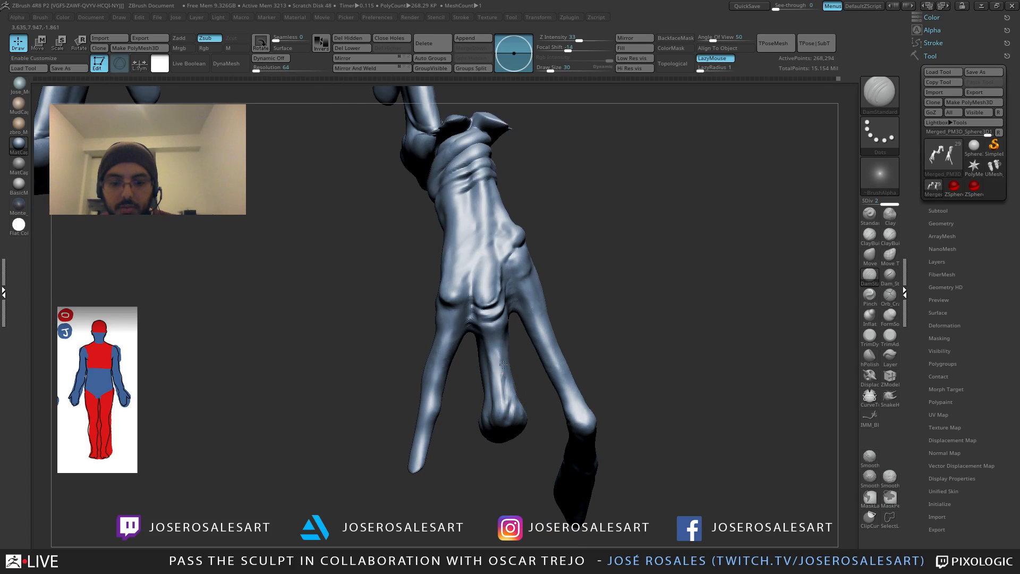
shift+drag(511, 420, 512, 392)
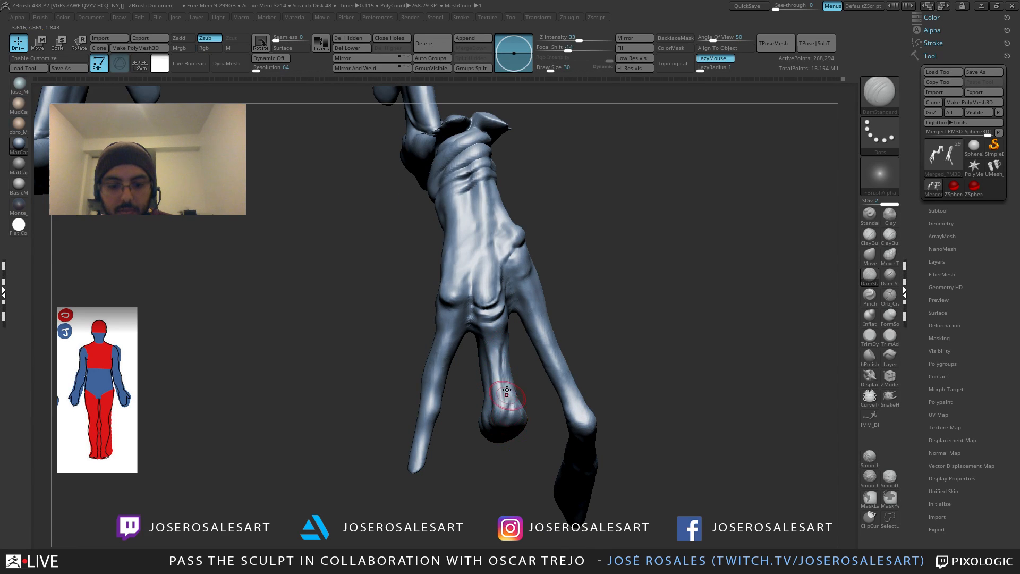
Step: Refine the middle finger with ClayBuildup and adjust the shape with the Move brush at draw size 48
key(b)
key(c)
key(b)
mouse_move(512, 392)
right_down()
mouse_move(515, 418)
mouse_move(543, 447)
mouse_move(547, 406)
mouse_move(504, 380)
mouse_move(519, 396)
mouse_move(525, 381)
mouse_move(499, 406)
mouse_move(506, 332)
mouse_move(607, 316)
mouse_move(615, 362)
mouse_move(615, 346)
mouse_move(642, 341)
mouse_move(601, 324)
right_up()
key(b)
key(m)
key(v)
key(s)
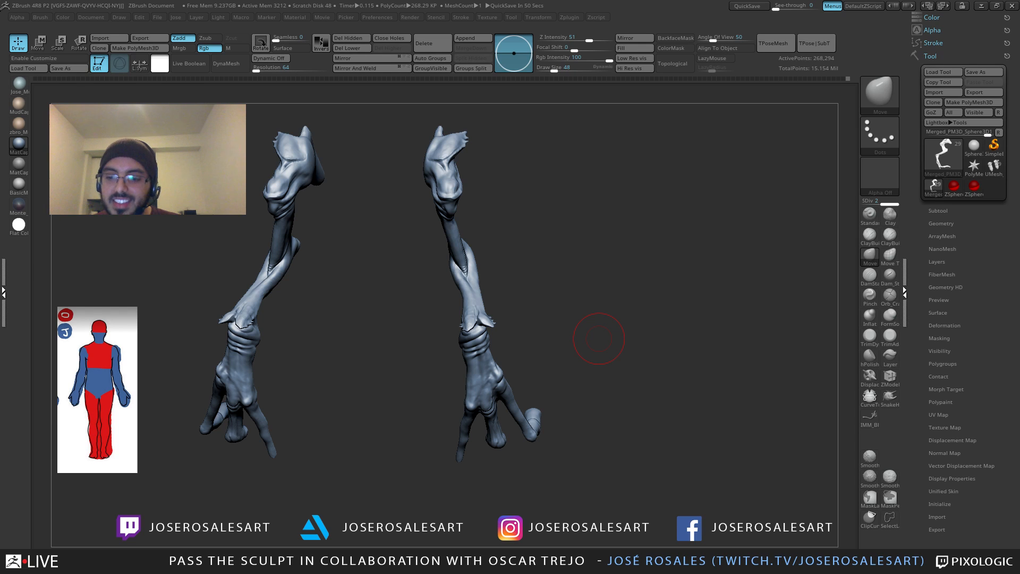
Step: Refine the surface beside the inner elbow crease with ClayBuildup at draw size 39
alt+drag(537, 259, 435, 225)
drag(354, 178, 416, 159)
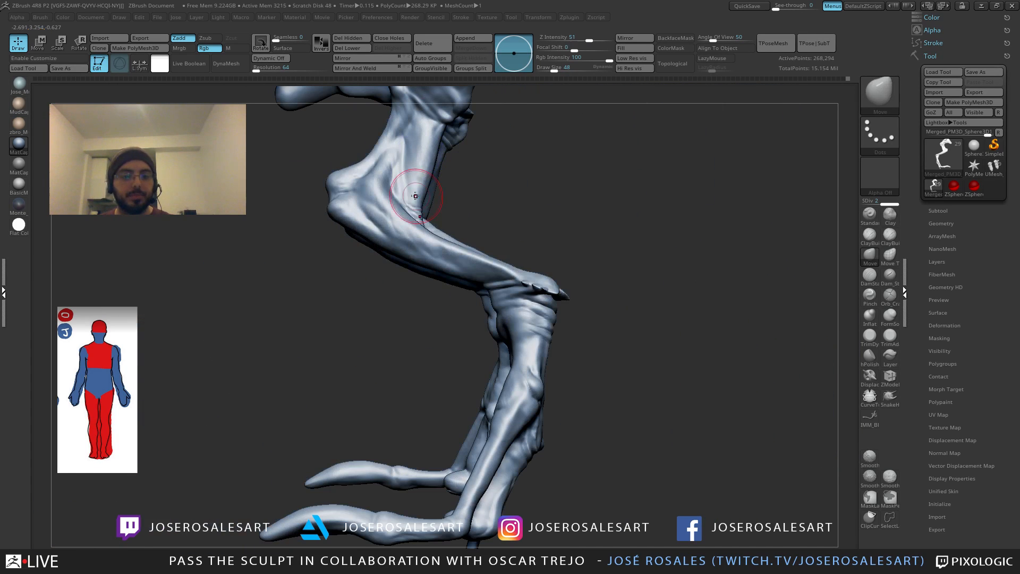
key(1)
key(s)
click(386, 210)
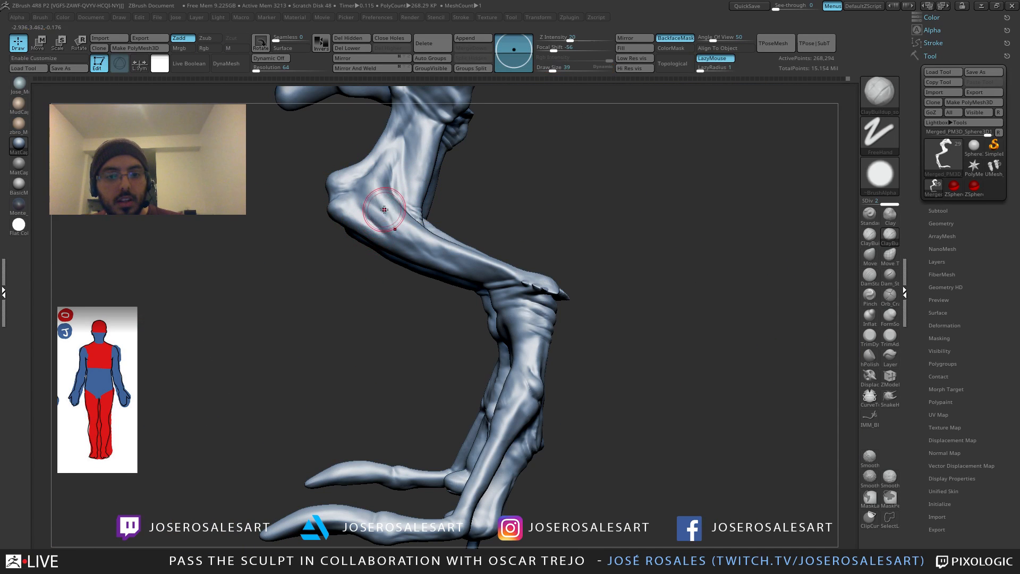
mouse_move(392, 207)
ctrl+right_down()
mouse_move(409, 233)
mouse_move(419, 239)
mouse_move(401, 228)
mouse_move(430, 227)
mouse_move(406, 232)
mouse_move(423, 250)
ctrl+right_up()
Step: Adjust the forearm with the Move brush at draw size 58 and build up its muscle with ClayBuildup at draw size 54
key(b)
key(m)
key(v)
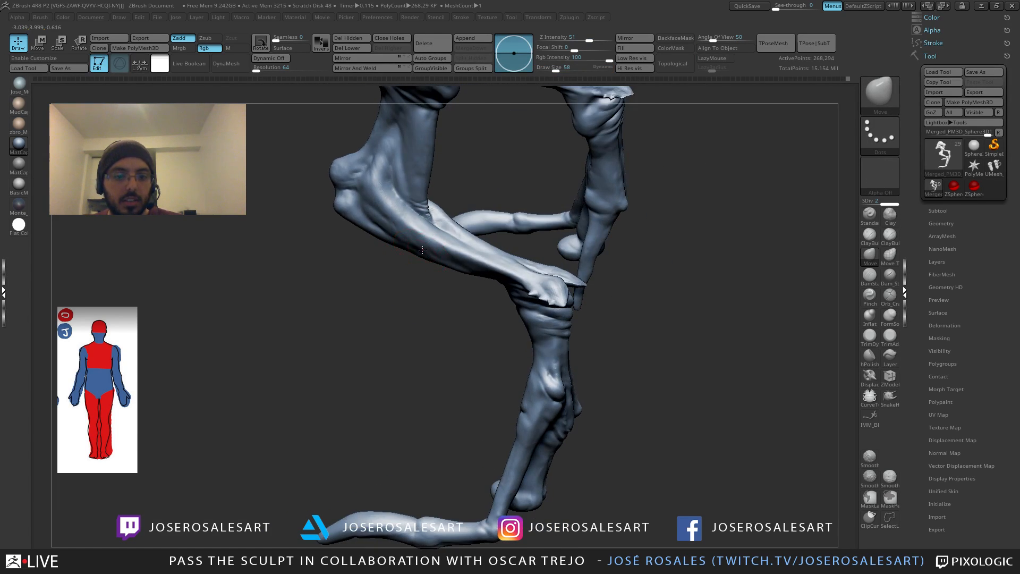
key(b)
key(c)
key(b)
key(s)
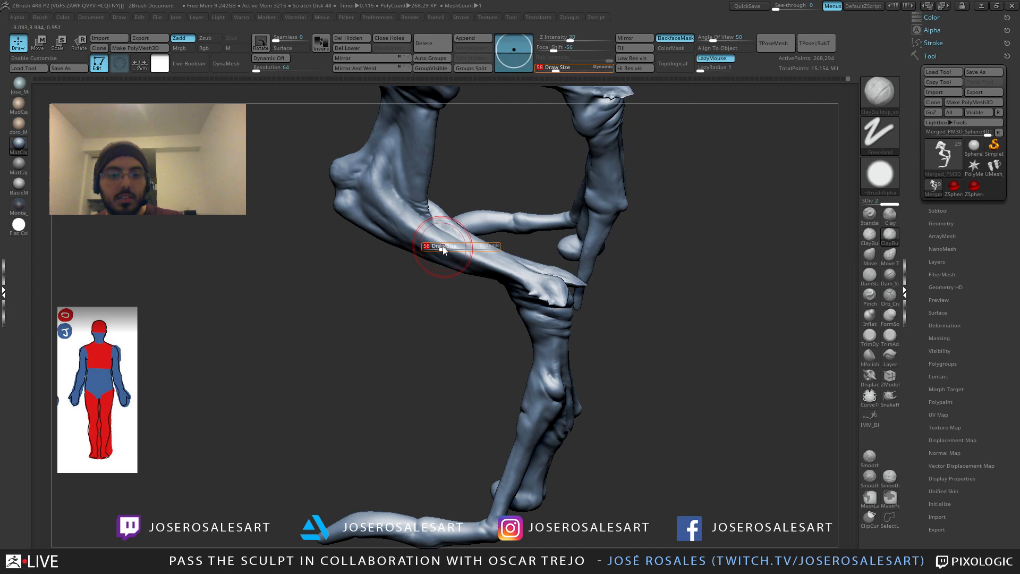
drag(444, 250, 441, 250)
right_drag(441, 248, 416, 223)
drag(408, 211, 423, 227)
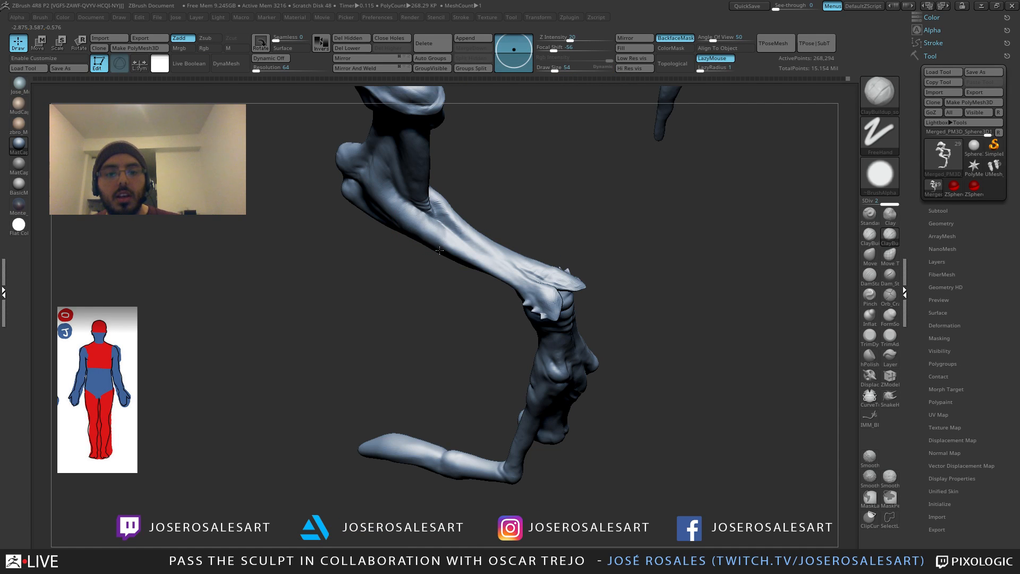
Step: Carve creases between the middle knuckle and the outer finger's base with DamStandard at draw size 23
mouse_move(439, 250)
right_down()
mouse_move(433, 242)
mouse_move(501, 213)
mouse_move(531, 173)
right_up()
key(s)
drag(691, 198, 686, 198)
ctrl+right_drag(610, 212, 552, 176)
mouse_move(552, 175)
right_down()
mouse_move(414, 199)
mouse_move(425, 209)
right_up()
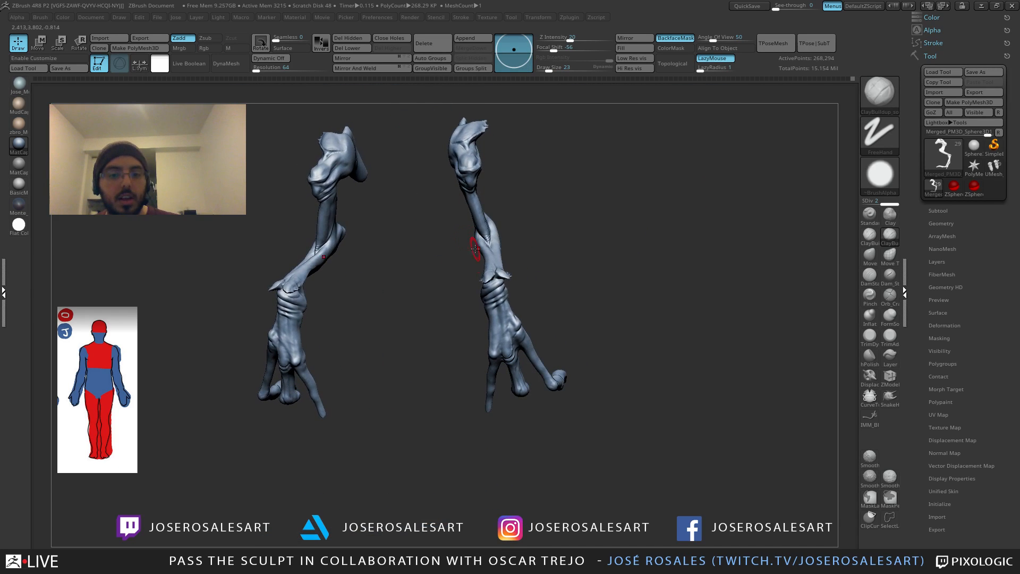
mouse_move(457, 316)
right_down()
mouse_move(478, 302)
mouse_move(626, 312)
mouse_move(530, 182)
right_up()
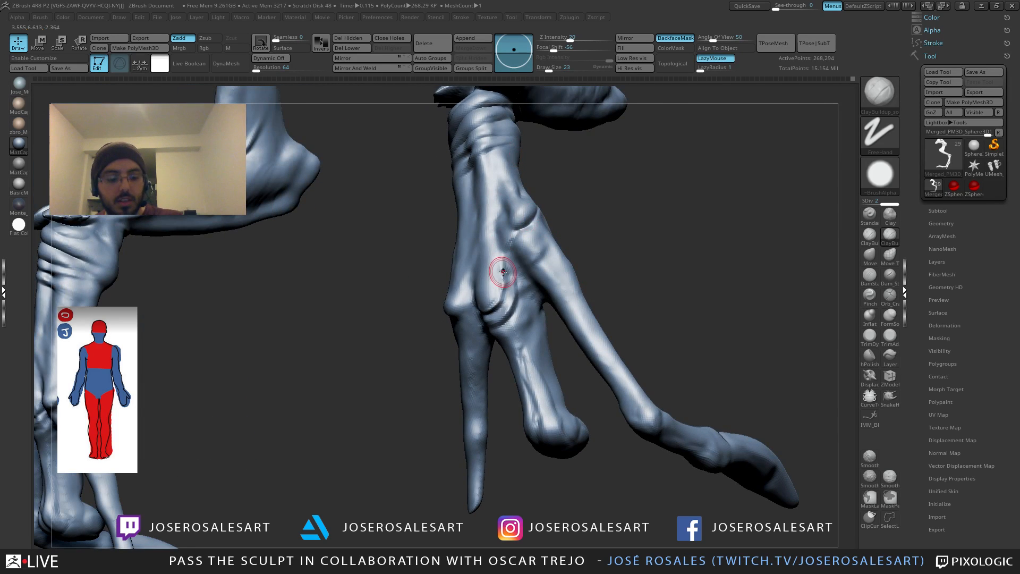
key(b)
key(d)
key(s)
right_drag(503, 268, 538, 251)
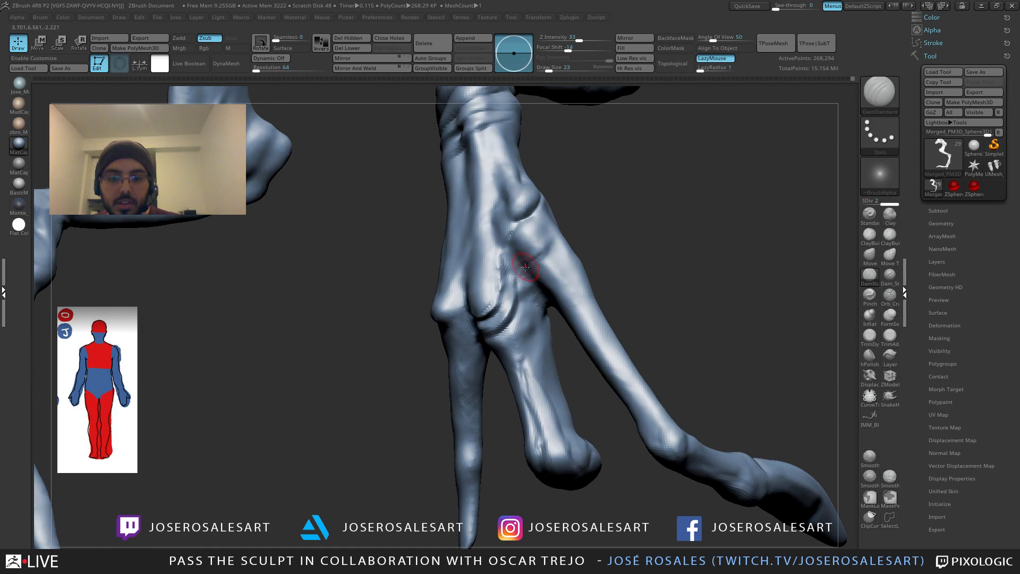
drag(524, 267, 549, 228)
mouse_move(549, 248)
right_down()
mouse_move(594, 240)
mouse_move(546, 243)
right_up()
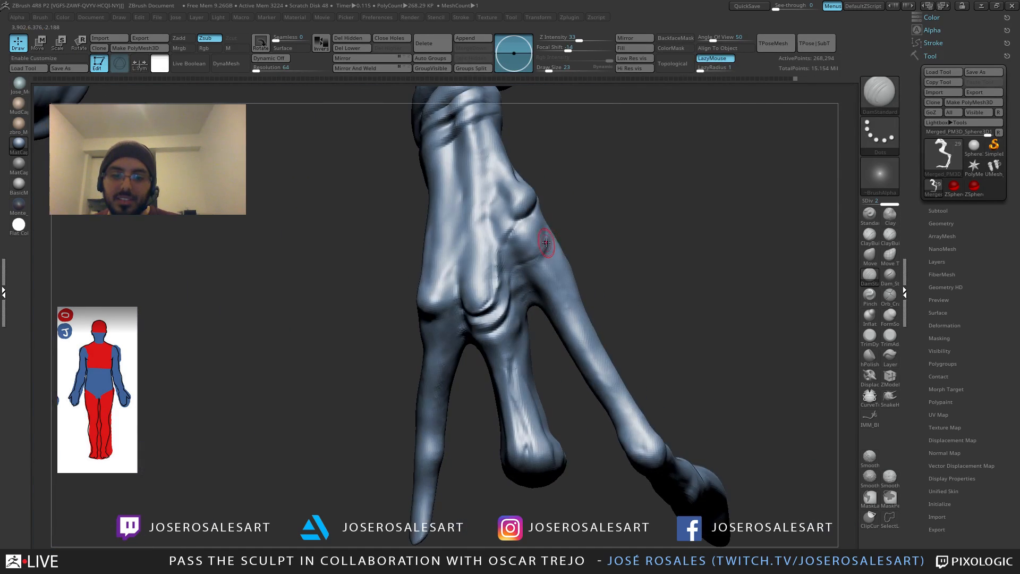
Step: Build up skin folds between the middle and outer knuckles with ClayBuildup at draw size 15 and smooth them
key(b)
key(c)
key(b)
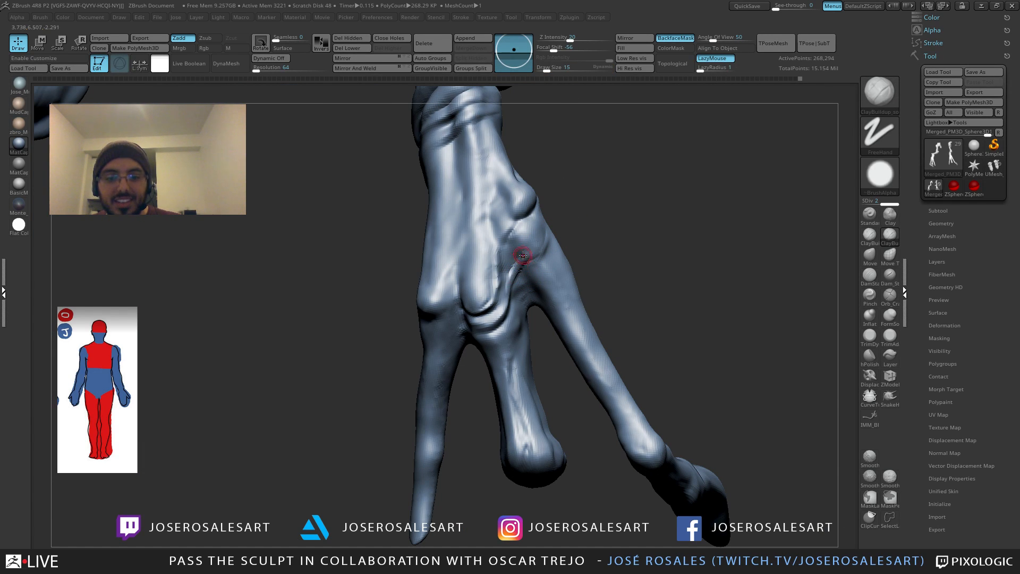
mouse_move(553, 189)
right_down()
mouse_move(546, 244)
mouse_move(524, 275)
right_up()
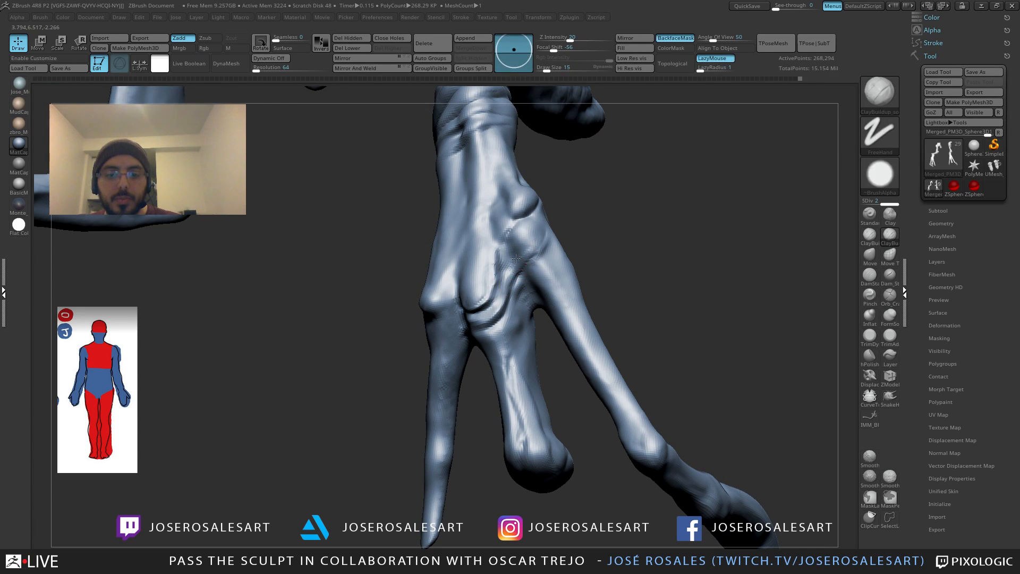
right_drag(516, 258, 526, 252)
shift+drag(525, 251, 525, 237)
Step: Refine the folds at the base of the middle finger with ClayBuildup, raising the draw size to 23
mouse_move(525, 237)
right_down()
mouse_move(528, 257)
mouse_move(488, 303)
mouse_move(471, 304)
mouse_move(507, 316)
mouse_move(481, 326)
mouse_move(515, 323)
right_up()
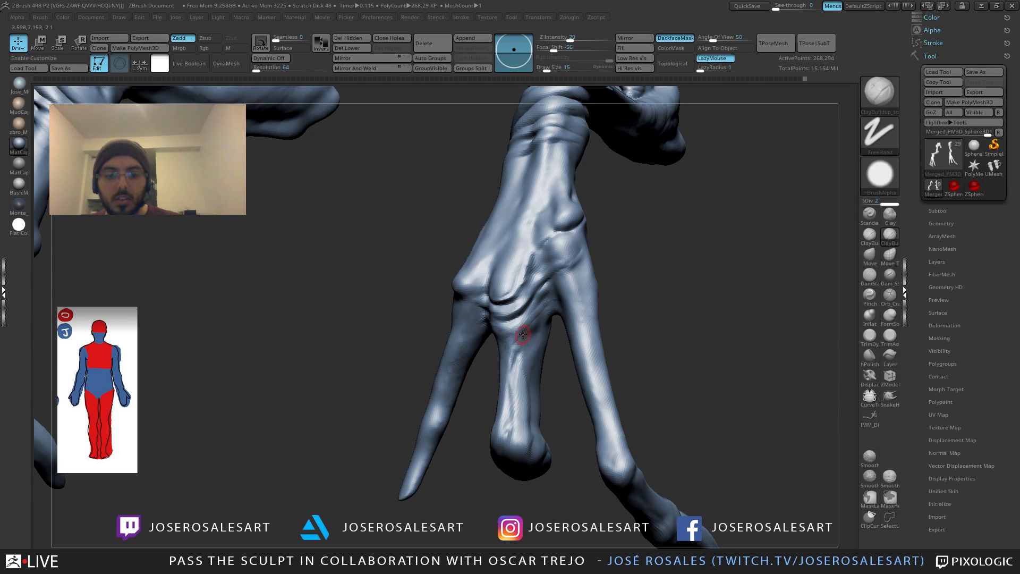
drag(523, 334, 534, 317)
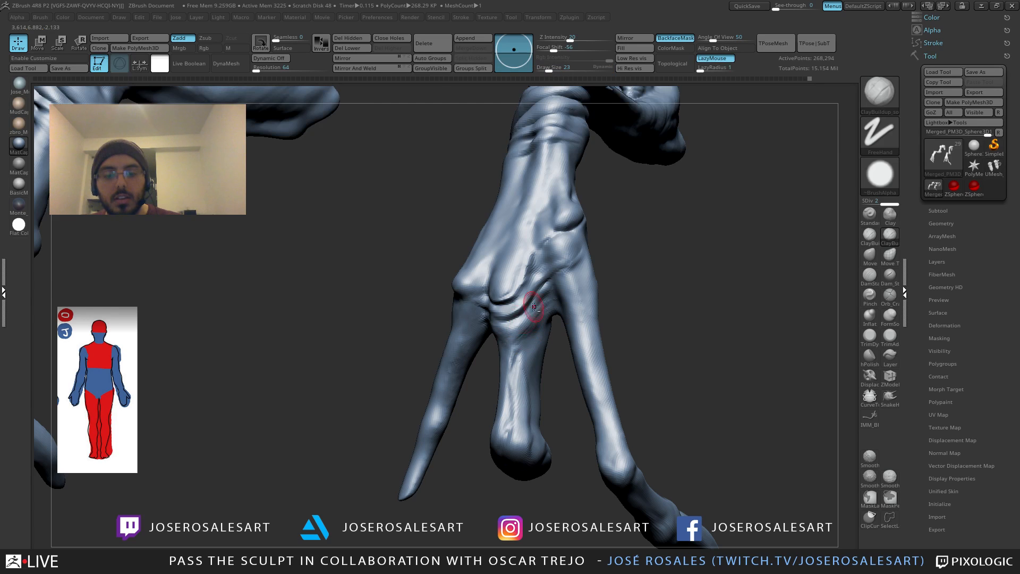
mouse_move(534, 307)
ctrl+right_down()
mouse_move(539, 270)
mouse_move(585, 260)
mouse_move(744, 278)
mouse_move(598, 339)
mouse_move(667, 301)
ctrl+right_up()
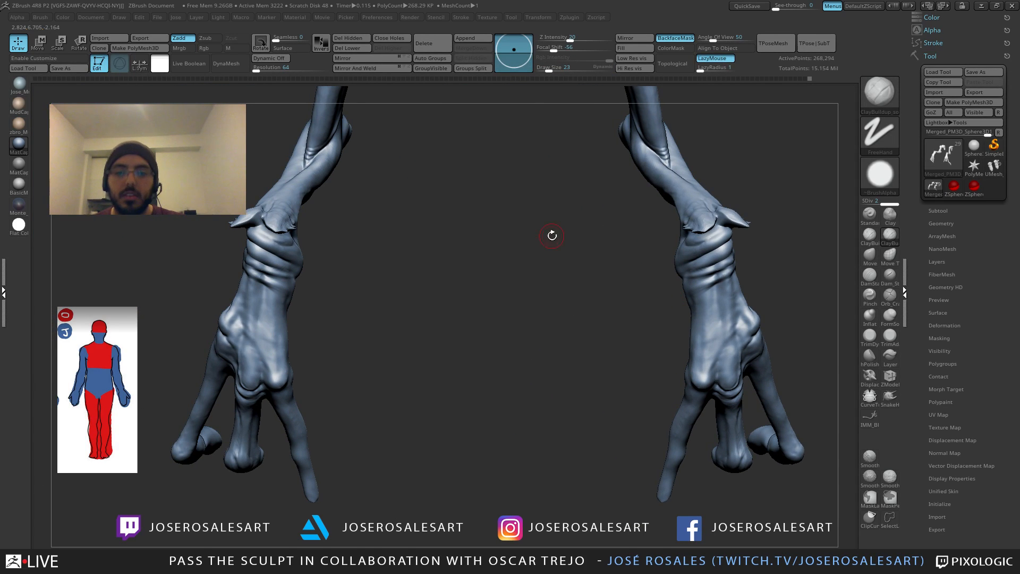
Step: Raise the draw size to 90 and examine both arms from the front
right_drag(552, 235, 650, 220)
ctrl+right_drag(626, 181, 555, 226)
key(s)
drag(557, 230, 570, 230)
right_drag(570, 230, 569, 235)
drag(571, 229, 598, 270)
ctrl+right_drag(630, 218, 626, 183)
shift+right_drag(627, 183, 624, 176)
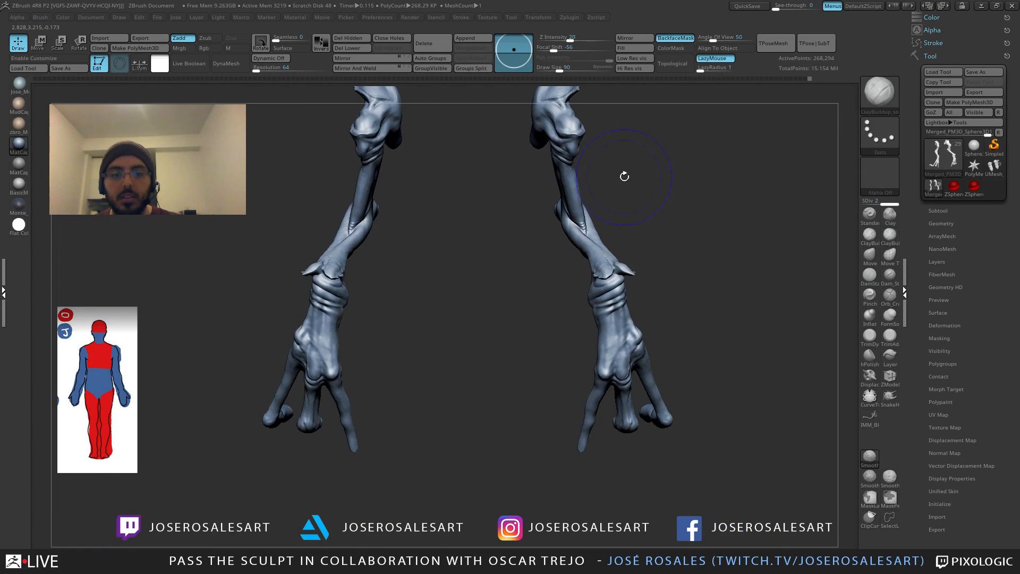
Step: Show the rest of the creature and reshape the thin finger with the Move brush at draw size 69
key(alt+s)
alt+right_drag(692, 297, 660, 323)
ctrl+right_drag(719, 285, 683, 271)
mouse_move(683, 272)
right_down()
mouse_move(655, 285)
mouse_move(727, 291)
mouse_move(672, 282)
mouse_move(670, 345)
right_up()
alt+right_drag(670, 345, 643, 343)
alt+right_drag(569, 393, 586, 367)
mouse_move(587, 367)
ctrl+right_down()
mouse_move(582, 390)
mouse_move(609, 387)
mouse_move(573, 403)
mouse_move(523, 371)
mouse_move(531, 351)
ctrl+right_up()
key(b)
key(m)
key(v)
drag(508, 343, 495, 434)
mouse_move(505, 366)
ctrl+right_down()
mouse_move(490, 340)
mouse_move(587, 332)
ctrl+right_up()
drag(637, 336, 637, 364)
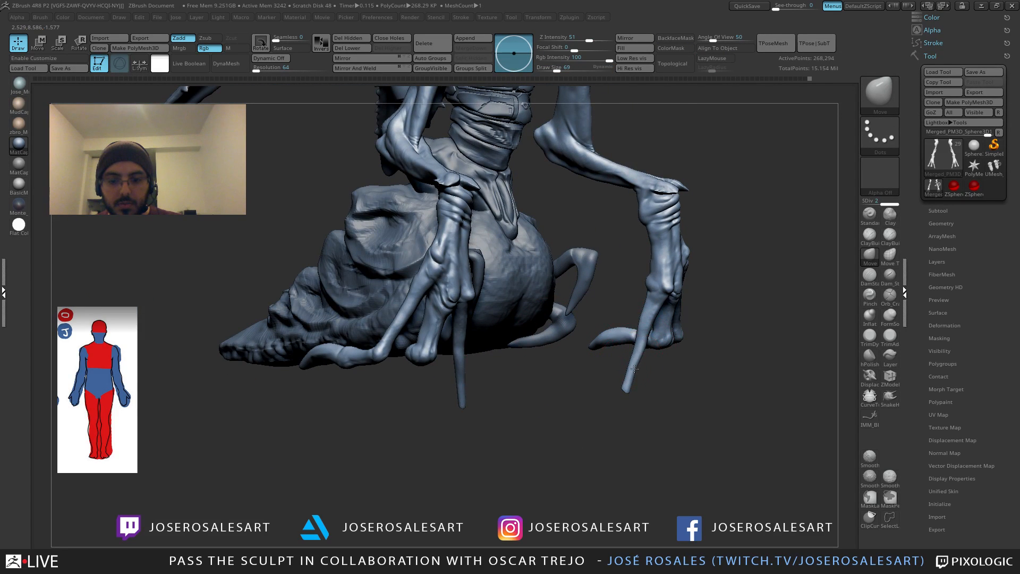
Step: Refine the thin finger's volume with ClayBuildup at draw size 21
mouse_move(738, 366)
right_down()
mouse_move(640, 380)
mouse_move(662, 368)
mouse_move(604, 371)
mouse_move(569, 322)
mouse_move(536, 406)
mouse_move(580, 414)
mouse_move(697, 365)
mouse_move(688, 303)
right_up()
key(b)
key(c)
key(b)
key(s)
drag(687, 303, 691, 306)
right_drag(691, 306, 694, 294)
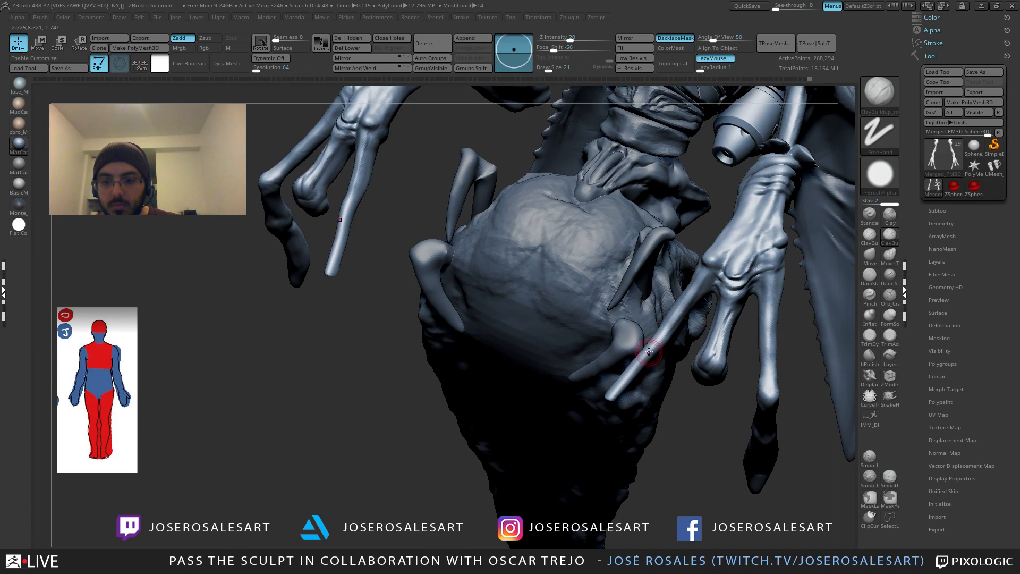
right_drag(648, 352, 693, 278)
mouse_move(659, 342)
right_down()
mouse_move(672, 281)
mouse_move(711, 278)
mouse_move(673, 289)
mouse_move(695, 282)
right_up()
Step: Carve creases across the palm above the finger bases with DamStandard at draw size 48 and soften the forms
key(b)
key(d)
key(s)
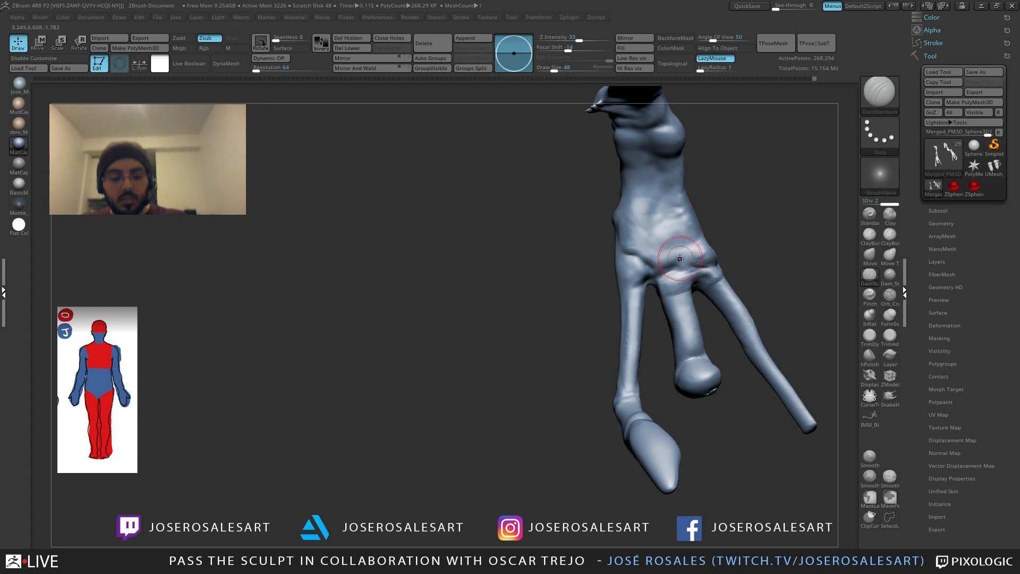
mouse_move(632, 269)
right_down()
mouse_move(705, 268)
mouse_move(697, 236)
mouse_move(664, 240)
mouse_move(666, 227)
right_up()
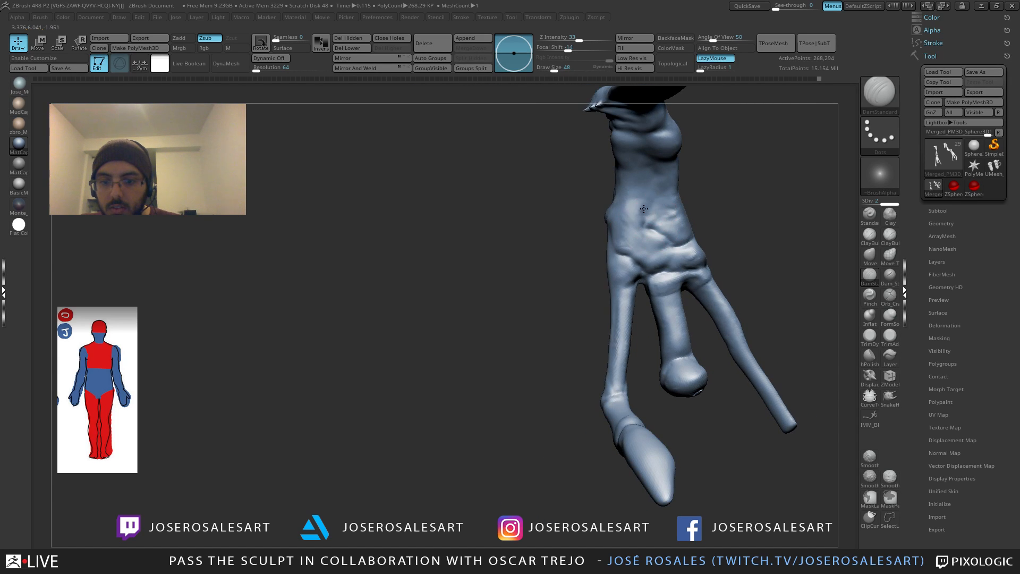
drag(642, 215, 664, 214)
mouse_move(681, 223)
right_down()
mouse_move(672, 239)
mouse_move(653, 175)
mouse_move(651, 192)
mouse_move(661, 220)
mouse_move(681, 180)
mouse_move(692, 200)
mouse_move(542, 173)
mouse_move(478, 183)
right_up()
drag(493, 188, 503, 209)
mouse_move(536, 212)
ctrl+right_down()
mouse_move(534, 191)
mouse_move(507, 194)
ctrl+right_up()
shift+drag(493, 192, 498, 184)
mouse_move(497, 184)
right_down()
mouse_move(519, 173)
mouse_move(444, 200)
right_up()
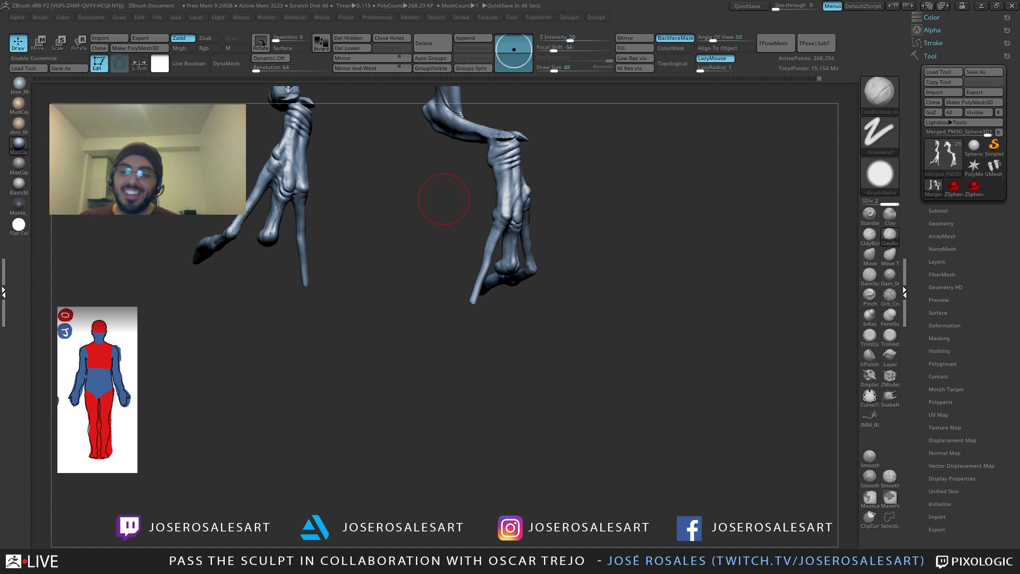
Step: Adjust the thin finger's shape and angle with the Move brush at draw size 81
mouse_move(443, 199)
mouse_down()
mouse_move(505, 295)
mouse_move(494, 313)
mouse_move(485, 275)
mouse_move(476, 290)
mouse_up()
key(b)
key(m)
key(v)
key(s)
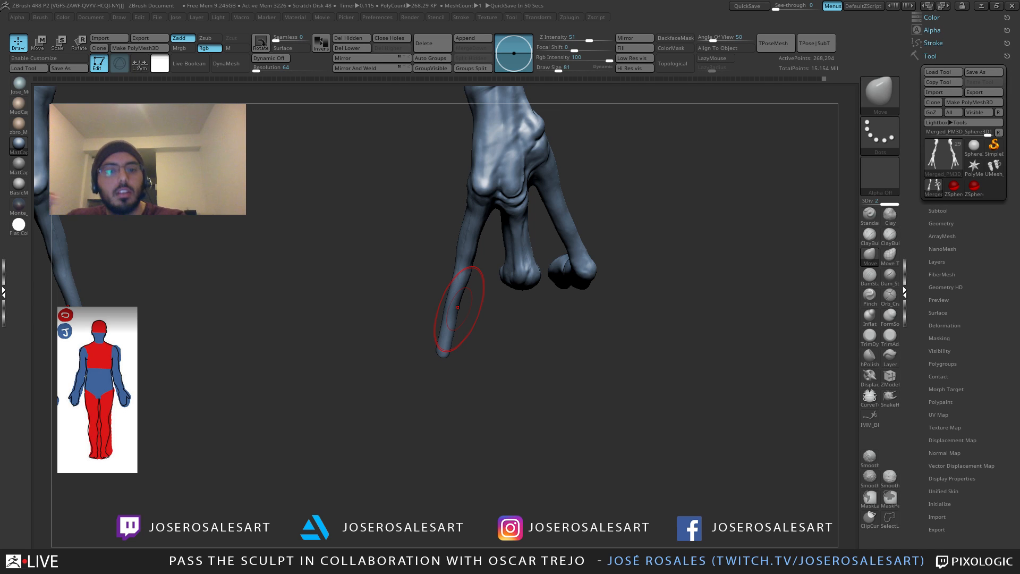
drag(405, 282, 449, 274)
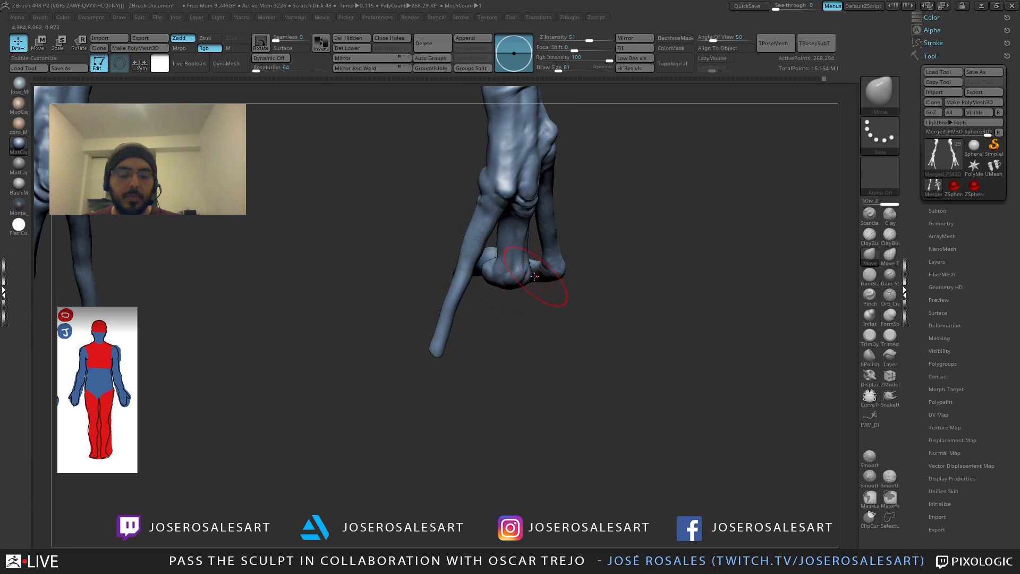
key(space)
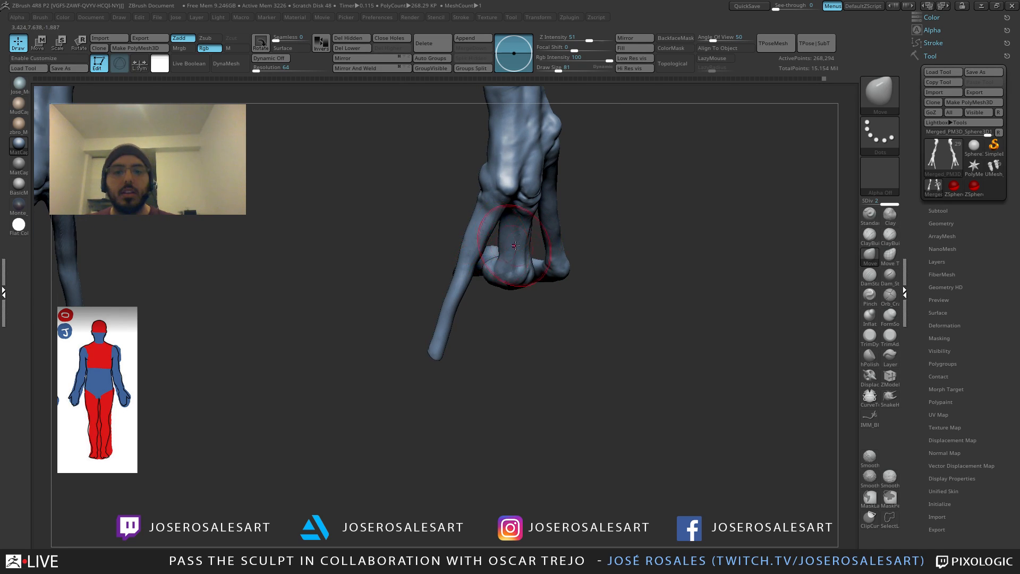
alt+right_drag(519, 235, 519, 292)
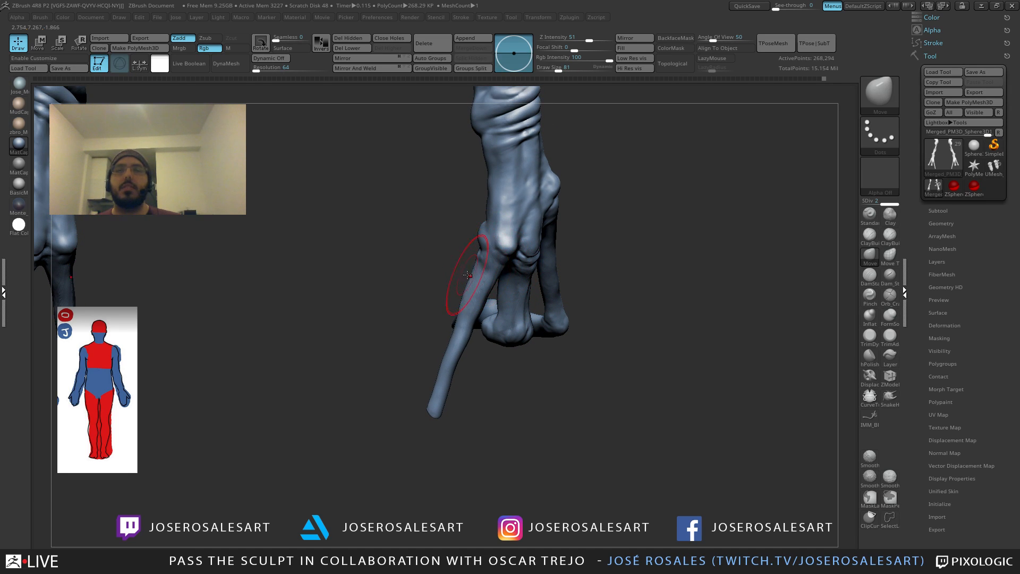
Step: Build up the thin finger's upper segment and first joint with ClayBuildup at draw size 28
key(b)
key(c)
key(b)
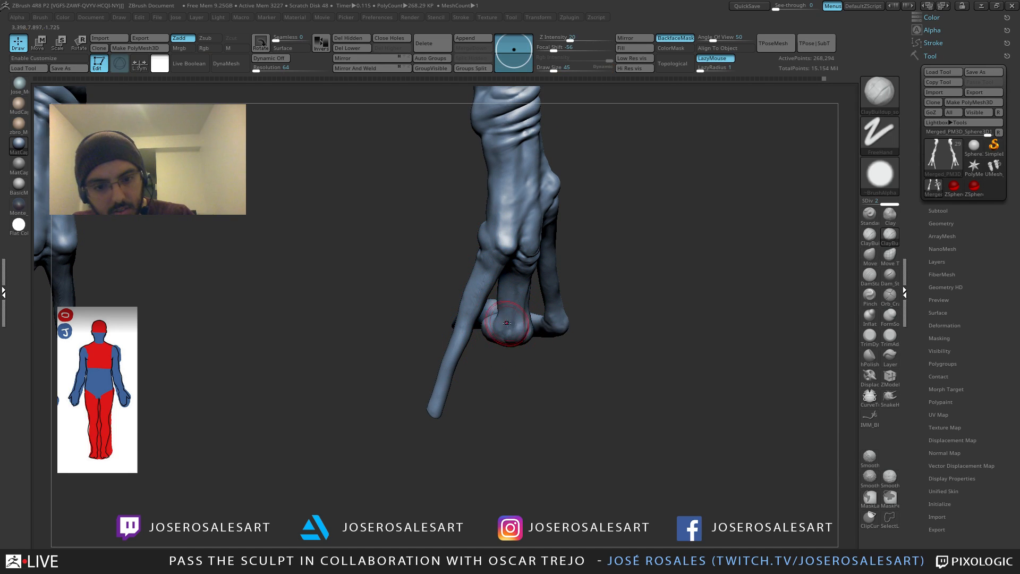
mouse_move(502, 276)
right_down()
mouse_move(517, 265)
mouse_move(490, 270)
mouse_move(506, 267)
mouse_move(506, 309)
mouse_move(490, 293)
mouse_move(513, 306)
mouse_move(544, 285)
mouse_move(497, 268)
right_up()
key(bracketleft)
key(bracketleft)
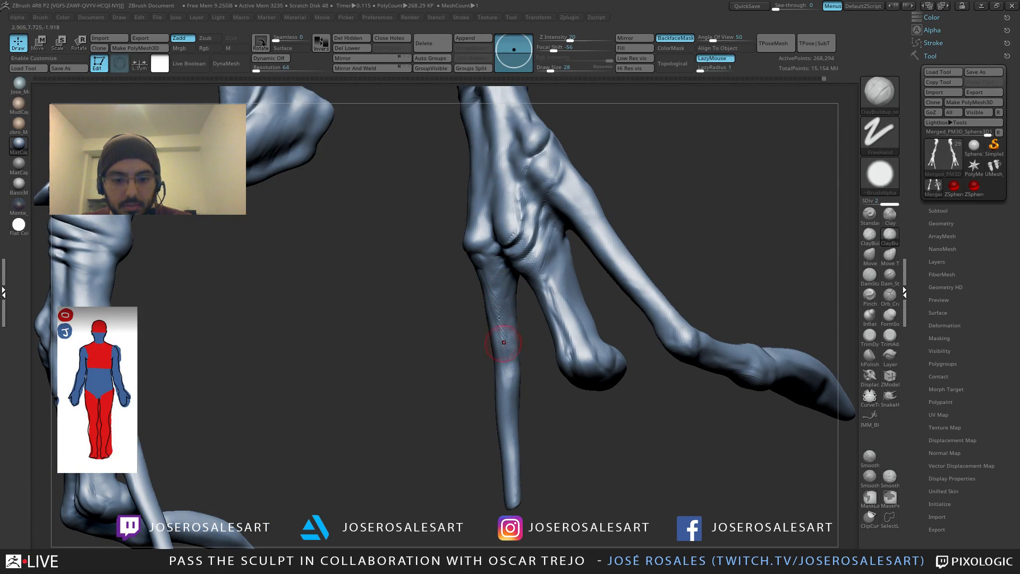
mouse_move(502, 322)
right_down()
mouse_move(478, 330)
mouse_move(444, 319)
mouse_move(503, 375)
mouse_move(446, 105)
mouse_move(519, 312)
mouse_move(501, 356)
mouse_move(592, 345)
right_up()
Step: Carve a crease under the thin finger's first joint with DamStandard at draw size 28 and smooth around it
key(b)
key(d)
key(s)
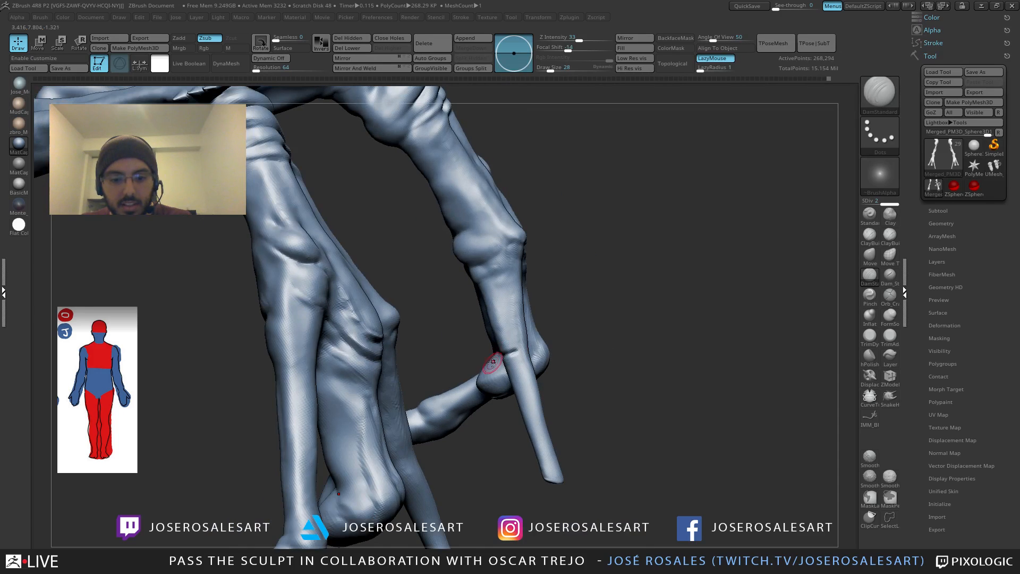
mouse_move(492, 359)
right_down()
mouse_move(539, 339)
mouse_move(523, 336)
mouse_move(503, 374)
right_up()
shift+drag(501, 373, 502, 374)
key(1)
right_drag(508, 362, 492, 321)
shift+drag(511, 327, 518, 352)
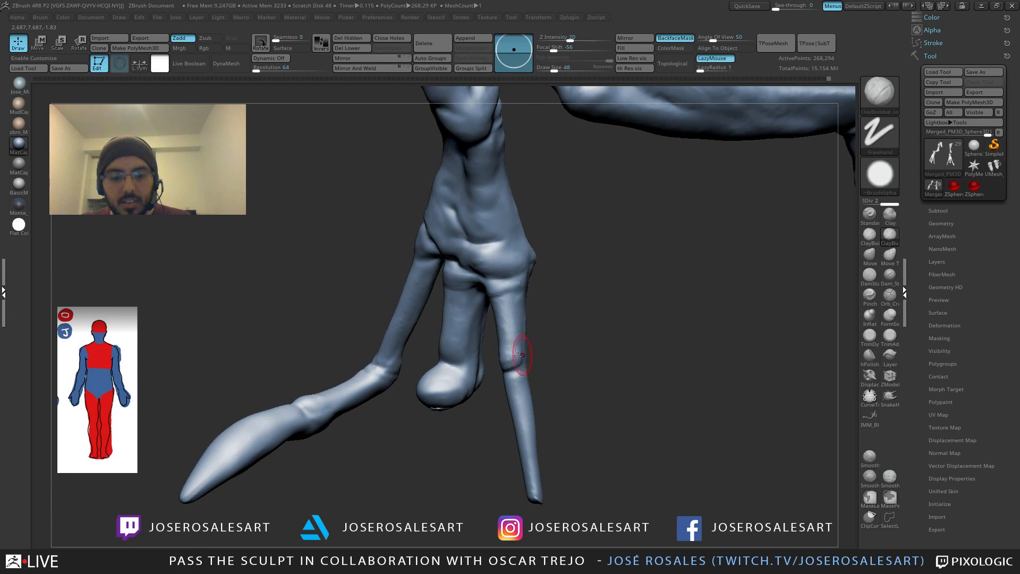
Step: Refine the thin finger's joint and fingertip with ClayBuildup, reducing the draw size to 19, and smooth the tip
mouse_move(518, 353)
right_down()
mouse_move(547, 357)
mouse_move(502, 376)
mouse_move(537, 342)
right_up()
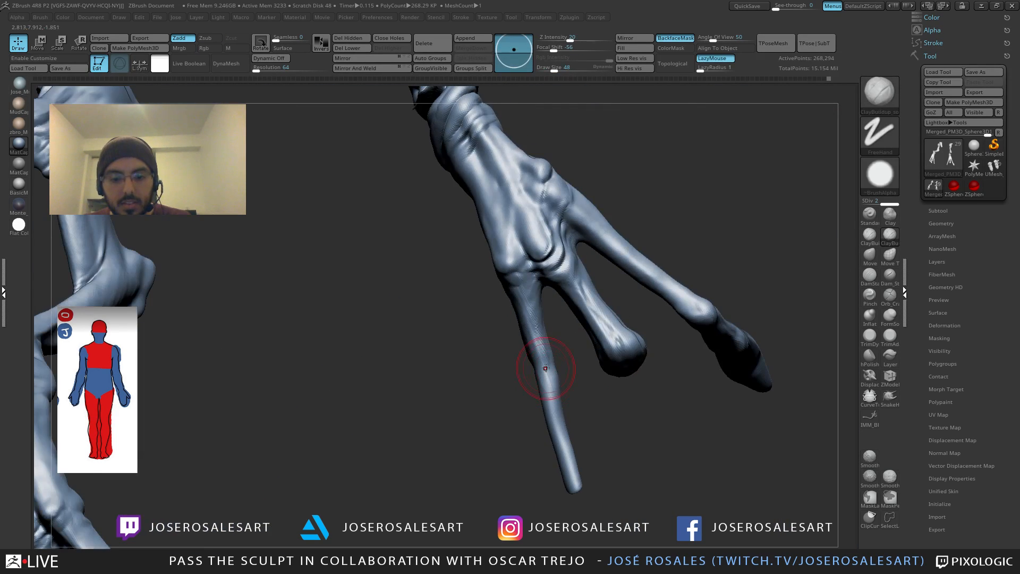
mouse_move(537, 342)
mouse_down()
mouse_move(533, 359)
mouse_move(541, 355)
mouse_up()
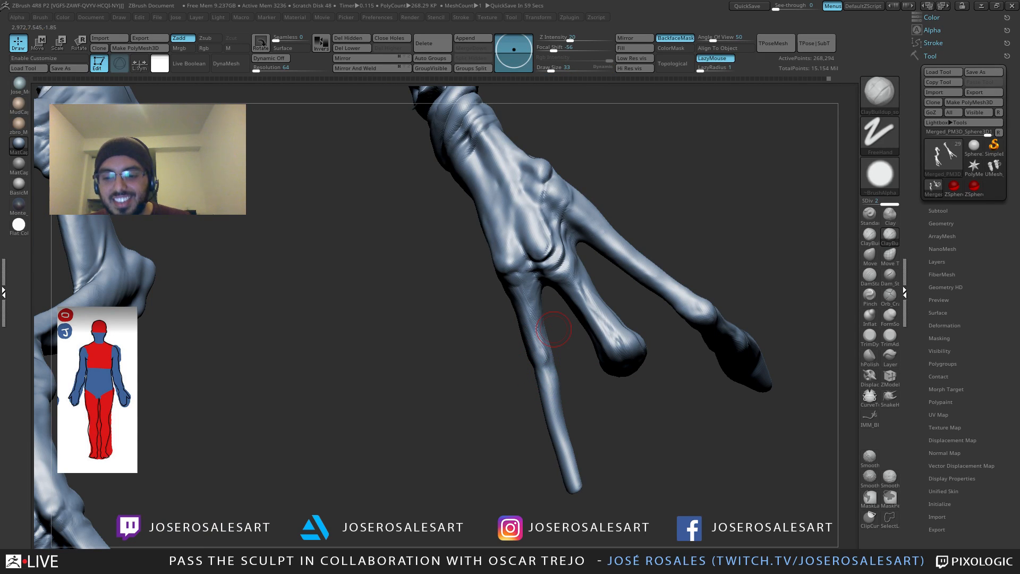
mouse_move(553, 329)
right_down()
mouse_move(531, 365)
mouse_move(545, 359)
mouse_move(533, 362)
mouse_move(537, 346)
mouse_move(515, 303)
mouse_move(470, 317)
mouse_move(528, 341)
mouse_move(509, 337)
mouse_move(505, 345)
mouse_move(518, 353)
mouse_move(502, 386)
mouse_move(591, 399)
mouse_move(521, 406)
mouse_move(521, 416)
right_up()
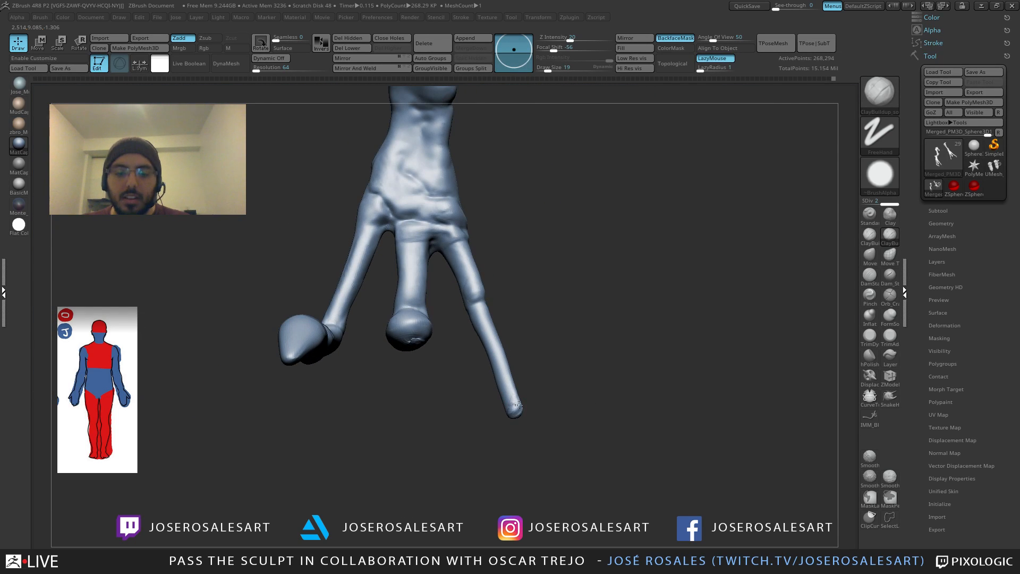
shift+drag(517, 407, 516, 413)
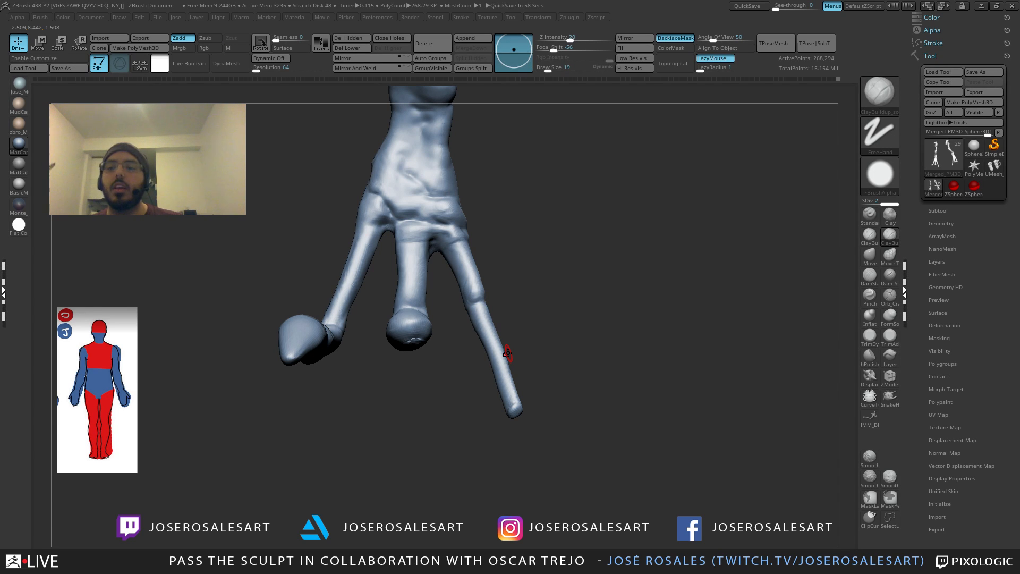
Step: Build up the middle finger's underside above its tip with ClayBuildup and define its crease with DamStandard at draw size 36
right_drag(382, 298, 421, 295)
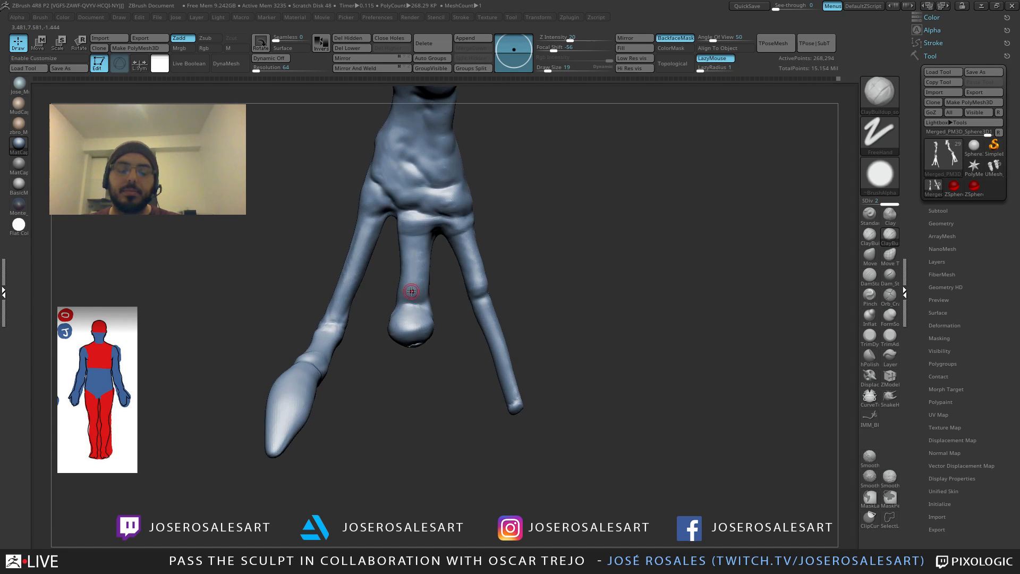
drag(411, 291, 424, 290)
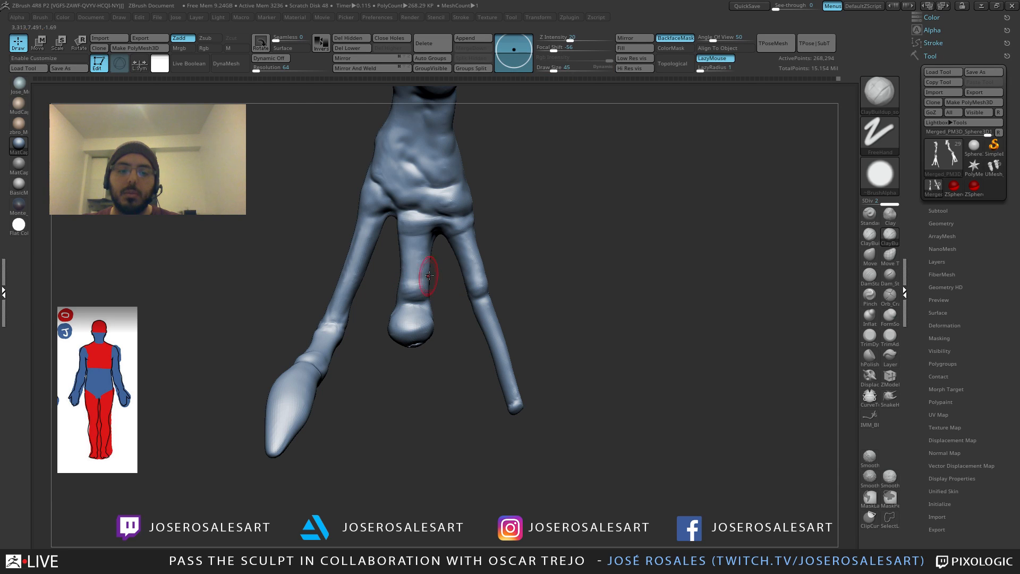
right_drag(429, 276, 411, 288)
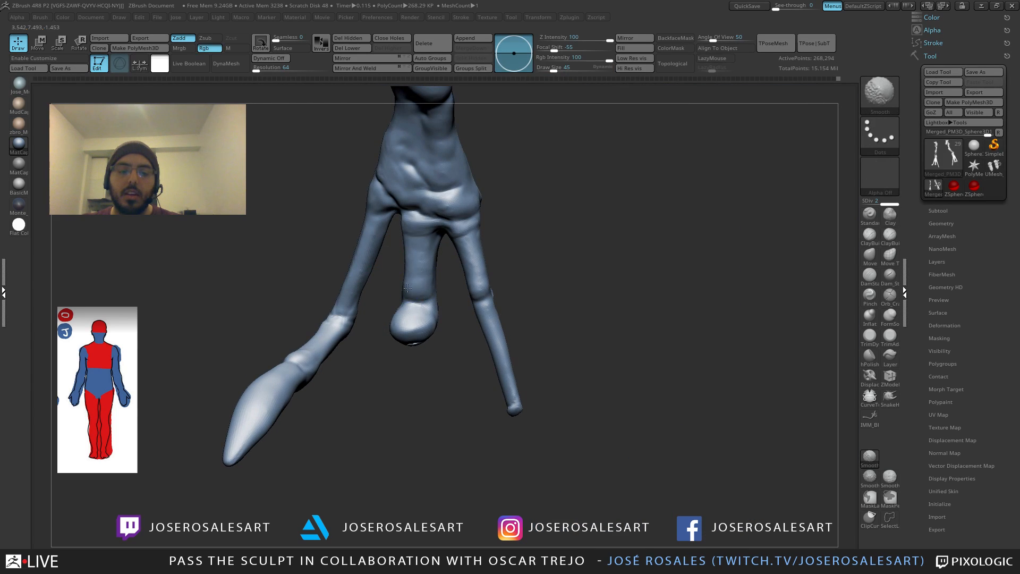
key(b)
key(d)
key(s)
key(s)
drag(422, 313, 420, 313)
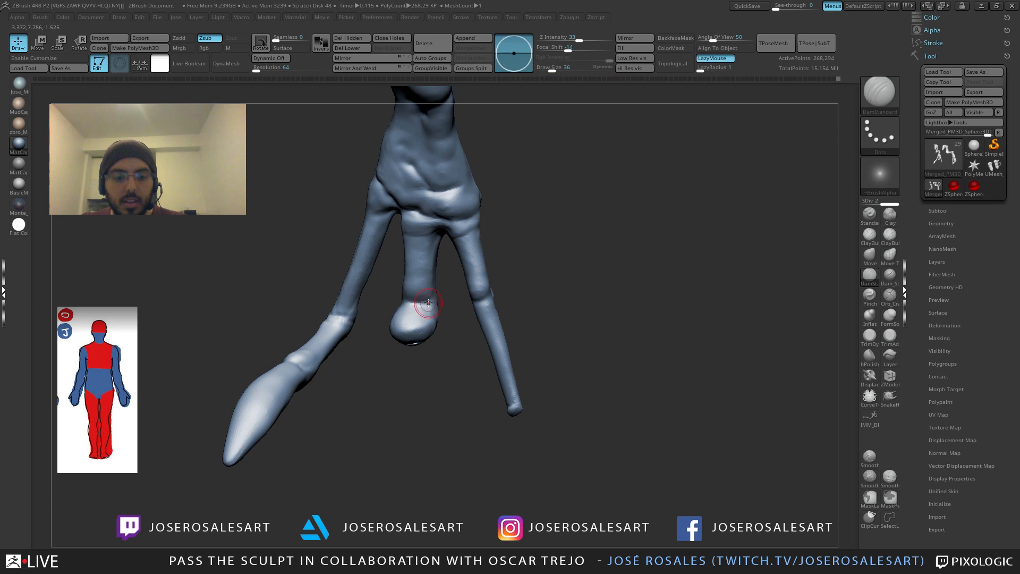
Step: Build up the forms on the back of the hand and fingers with ClayBuildup at draw size 33
mouse_move(428, 303)
right_down()
mouse_move(409, 301)
mouse_move(413, 213)
mouse_move(391, 201)
mouse_move(393, 239)
mouse_move(412, 232)
mouse_move(394, 287)
mouse_move(386, 245)
mouse_move(416, 245)
mouse_move(392, 228)
mouse_move(443, 258)
mouse_move(393, 284)
mouse_move(510, 275)
mouse_move(466, 267)
right_up()
key(b)
key(c)
key(b)
key(bracketleft)
key(bracketleft)
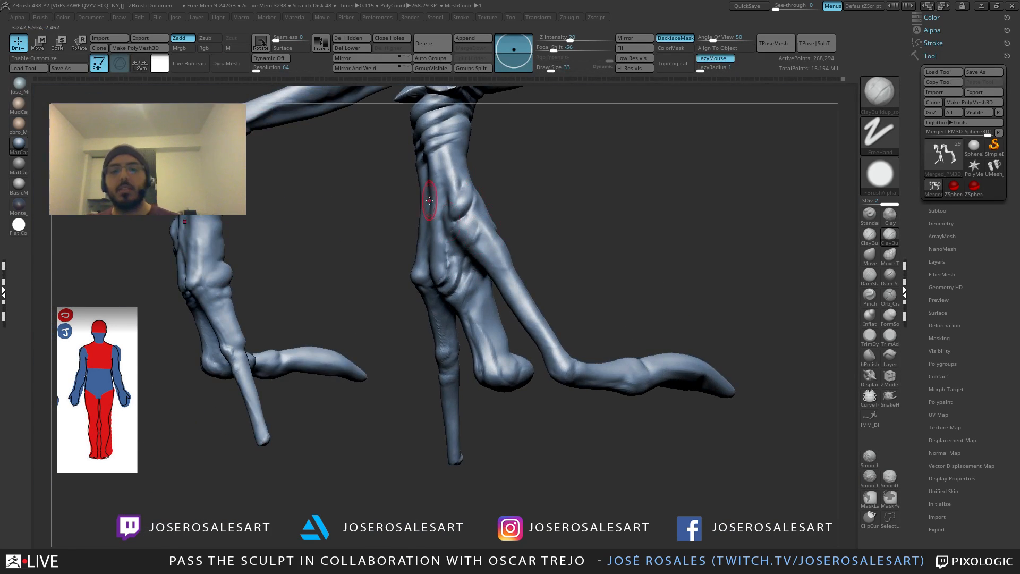
Step: Carve the folds between the middle and outer knuckles with DamStandard at draw size 19 and smooth the outer finger's base
mouse_move(429, 201)
right_down()
mouse_move(501, 235)
mouse_move(461, 249)
right_up()
key(b)
key(d)
key(s)
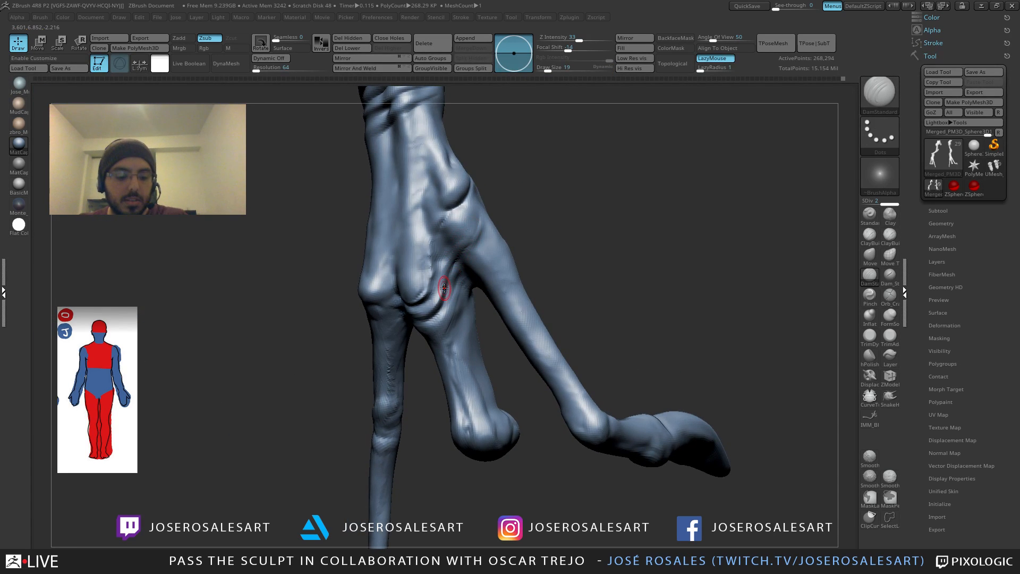
right_drag(444, 288, 447, 263)
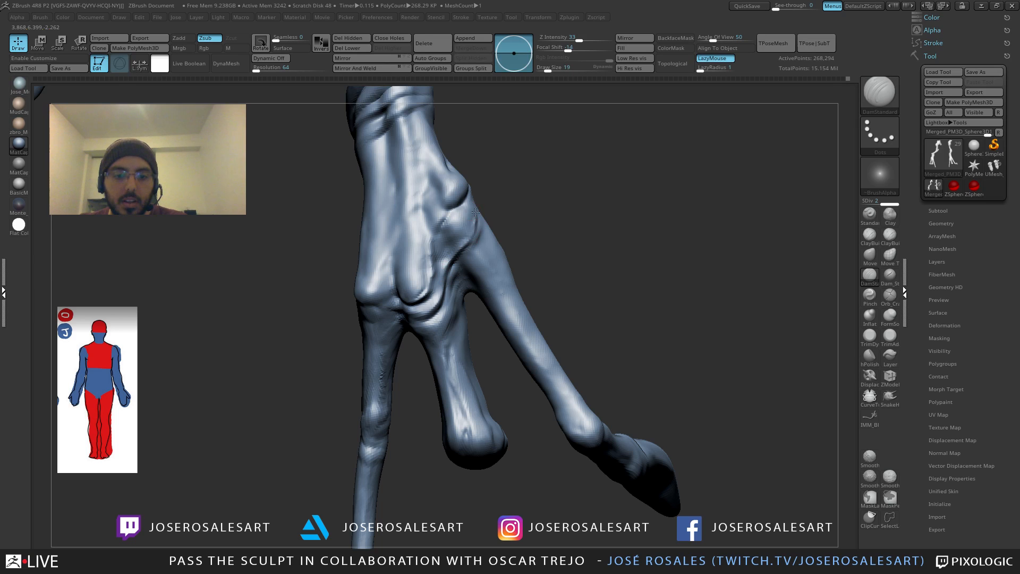
mouse_move(475, 212)
right_down()
mouse_move(477, 221)
mouse_move(485, 187)
right_up()
drag(481, 208, 487, 170)
mouse_move(483, 203)
right_down()
mouse_move(491, 192)
mouse_move(457, 252)
right_up()
drag(457, 252, 466, 255)
mouse_move(466, 255)
right_down()
mouse_move(503, 208)
mouse_move(497, 213)
right_up()
shift+drag(497, 214, 499, 219)
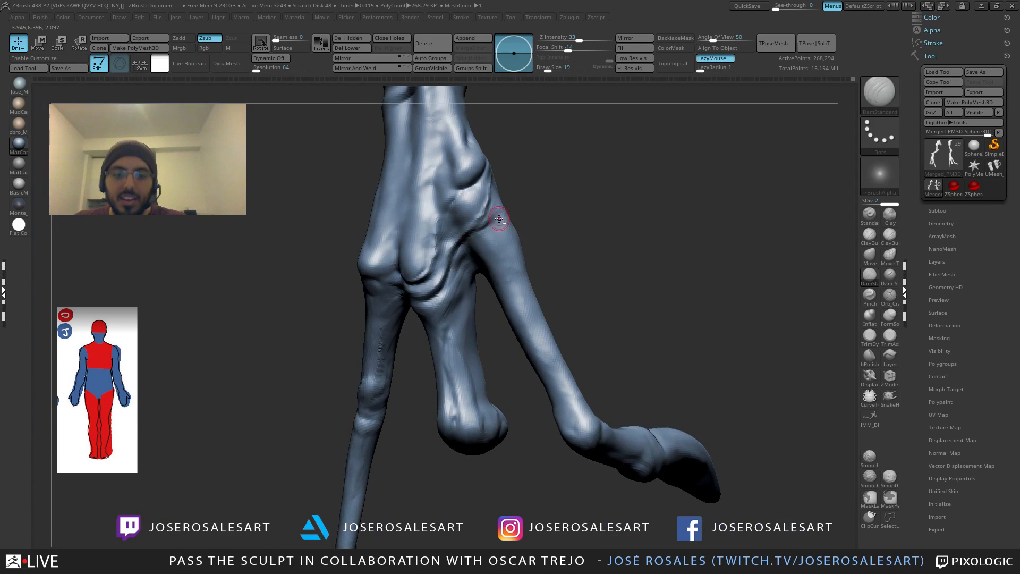
Step: Deepen the creases around the inner and middle knuckles with DamStandard at draw size 19
right_drag(498, 220, 488, 229)
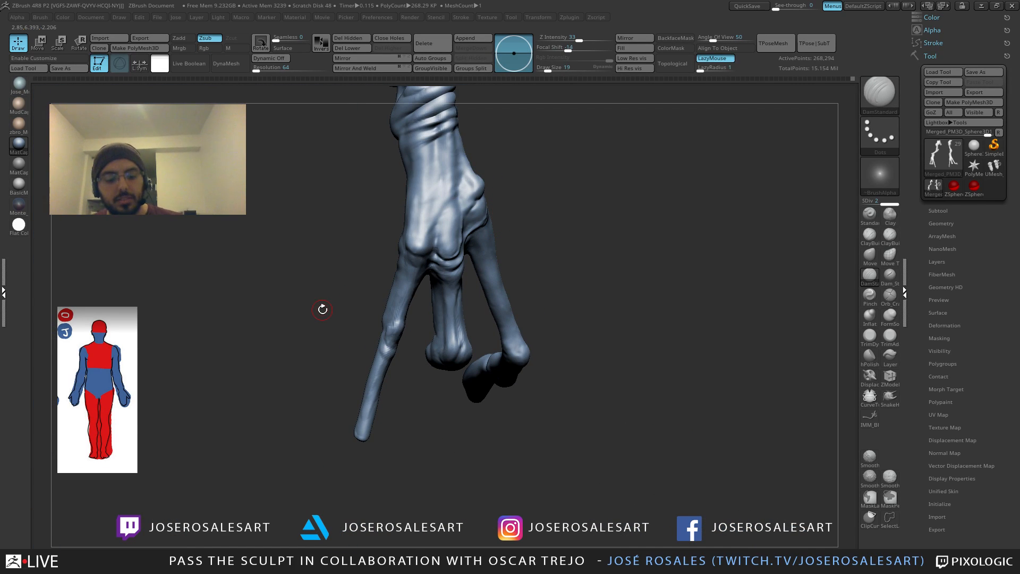
right_drag(418, 154, 452, 191)
right_drag(451, 191, 434, 194)
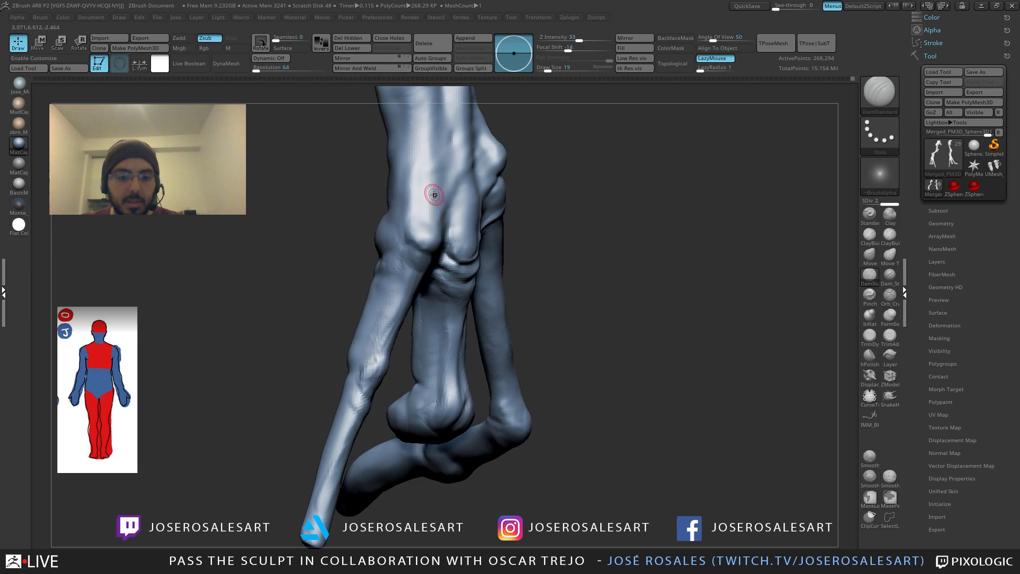
right_drag(429, 236, 411, 217)
drag(462, 252, 429, 244)
right_drag(392, 245, 419, 251)
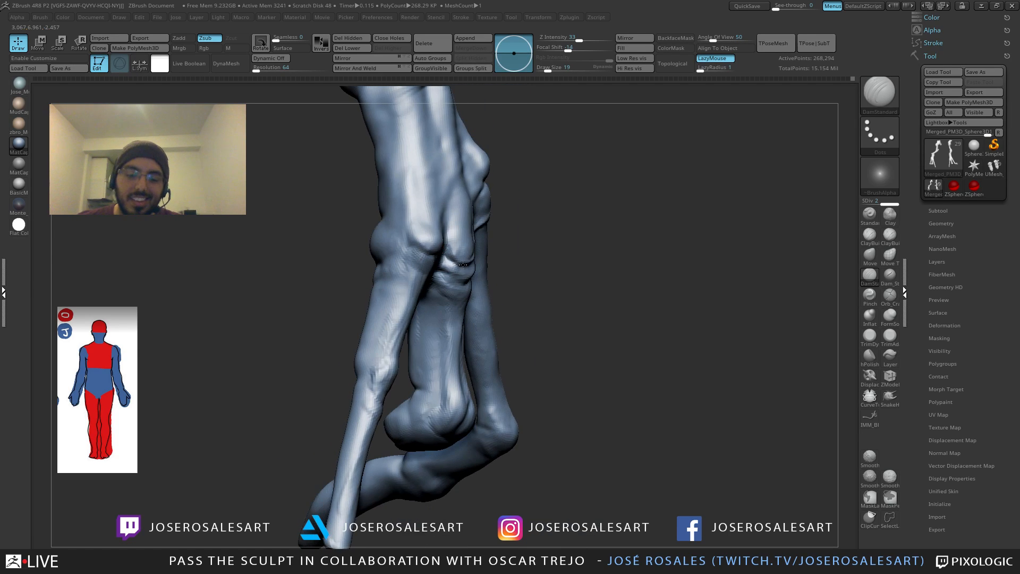
drag(423, 243, 404, 217)
Step: Refine the fold between the inner and middle knuckles with the Standard brush at a smaller draw size
mouse_move(409, 220)
alt+right_down()
mouse_move(421, 244)
mouse_move(445, 240)
mouse_move(419, 248)
mouse_move(462, 278)
mouse_move(468, 258)
mouse_move(513, 262)
alt+right_up()
key(b)
key(s)
key(t)
key(bracketleft)
drag(521, 262, 514, 252)
mouse_move(513, 253)
right_down()
mouse_move(525, 266)
mouse_move(537, 250)
mouse_move(508, 238)
right_up()
Step: Build up the inner knuckle at the thin finger's base with ClayBuildup at draw size 26
key(b)
key(c)
key(b)
key(s)
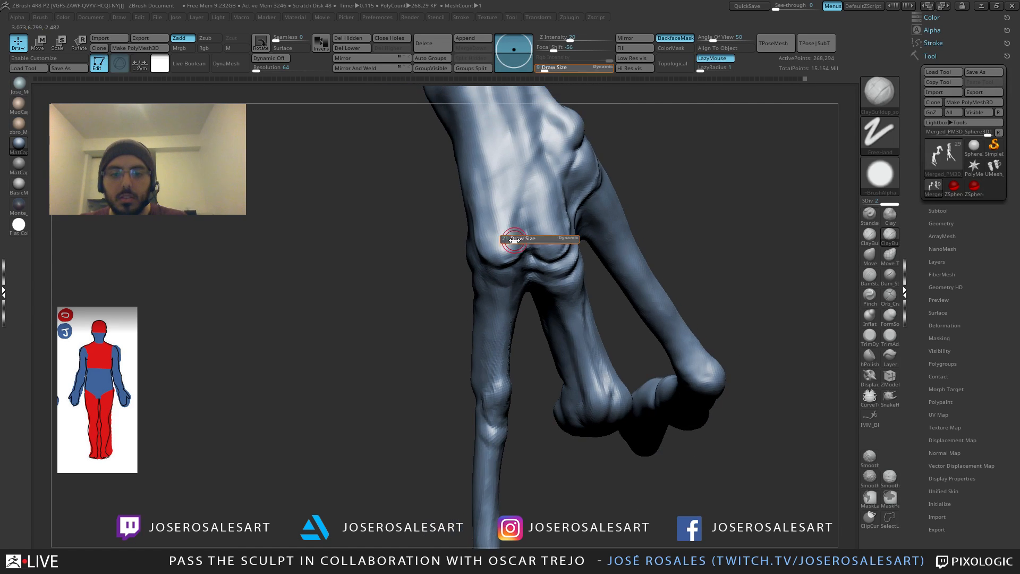
drag(506, 237, 511, 237)
mouse_move(510, 231)
right_down()
mouse_move(528, 200)
mouse_move(490, 231)
mouse_move(492, 198)
mouse_move(516, 260)
right_up()
Step: Build up a second joint on the thin finger's lower segment with ClayBuildup at draw size 26
mouse_move(516, 260)
ctrl+right_down()
mouse_move(504, 273)
mouse_move(504, 225)
mouse_move(525, 340)
mouse_move(605, 218)
mouse_move(624, 215)
mouse_move(598, 242)
mouse_move(549, 252)
mouse_move(520, 298)
mouse_move(393, 409)
mouse_move(415, 319)
mouse_move(443, 360)
mouse_move(436, 366)
ctrl+right_up()
right_click(436, 367)
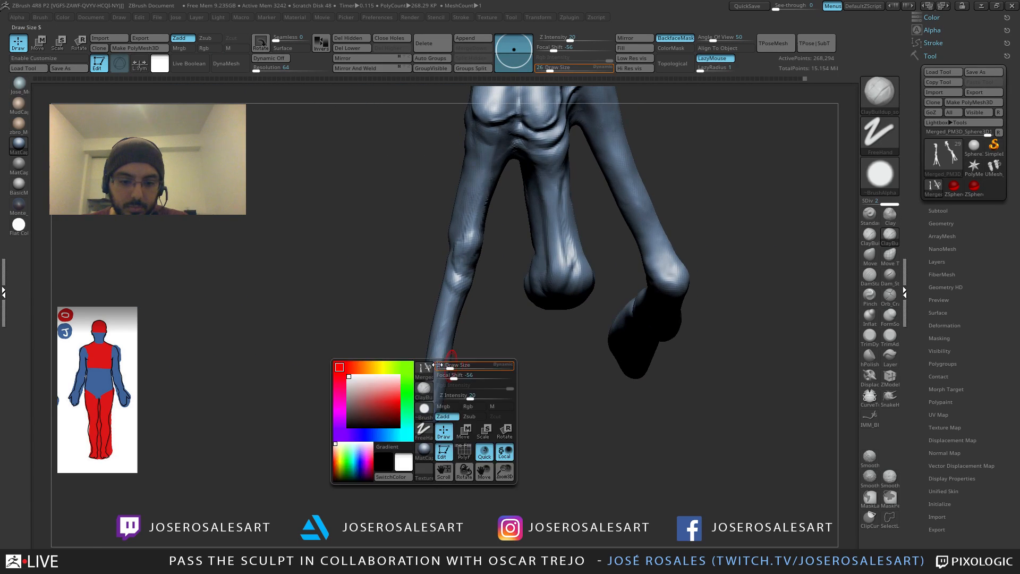
drag(432, 363, 440, 363)
right_drag(443, 359, 428, 337)
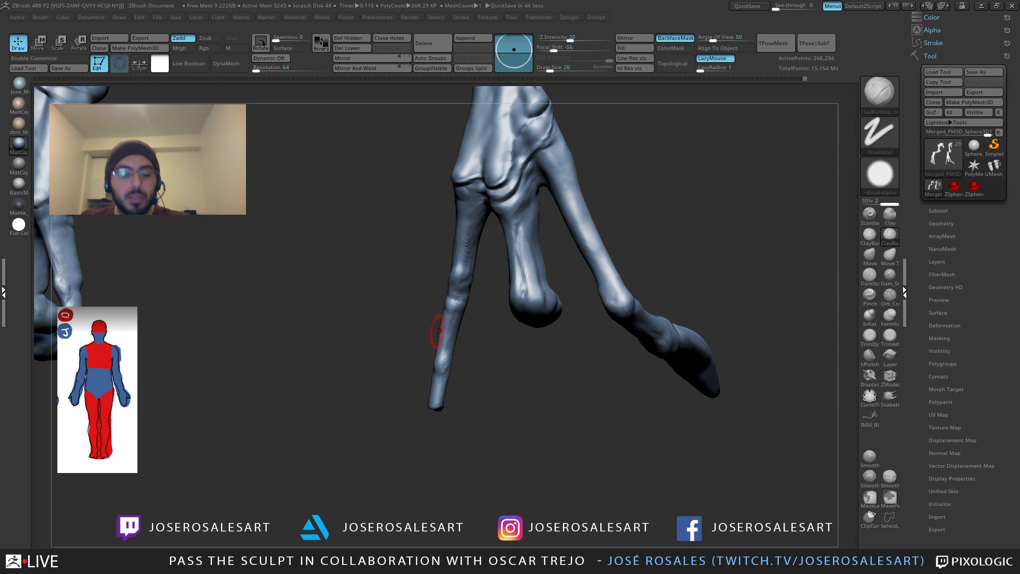
right_drag(439, 330, 491, 314)
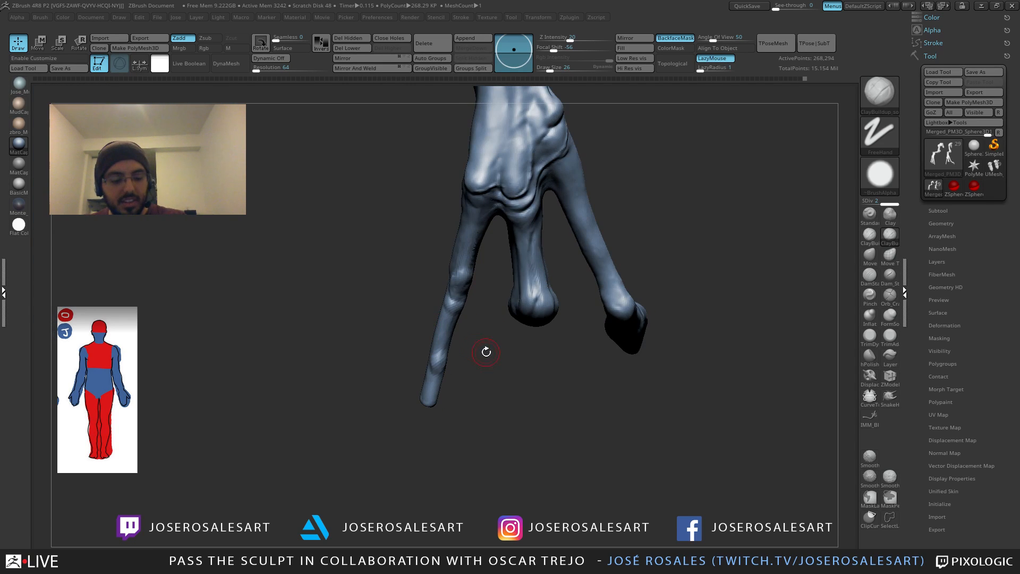
Step: Build up the thin fingertip's underside with ClayBuildup at draw size 36, then refine the lower joint at draw size 23
mouse_move(447, 344)
ctrl+right_down()
mouse_move(429, 355)
mouse_move(457, 351)
mouse_move(450, 367)
mouse_move(475, 372)
mouse_move(458, 359)
mouse_move(438, 375)
mouse_move(448, 361)
mouse_move(439, 412)
mouse_move(475, 373)
ctrl+right_up()
alt+right_drag(650, 341, 374, 337)
shift+drag(519, 341, 521, 358)
mouse_move(486, 361)
right_down()
mouse_move(569, 359)
mouse_move(550, 359)
right_up()
key(s)
drag(523, 358, 525, 358)
right_drag(547, 358, 526, 355)
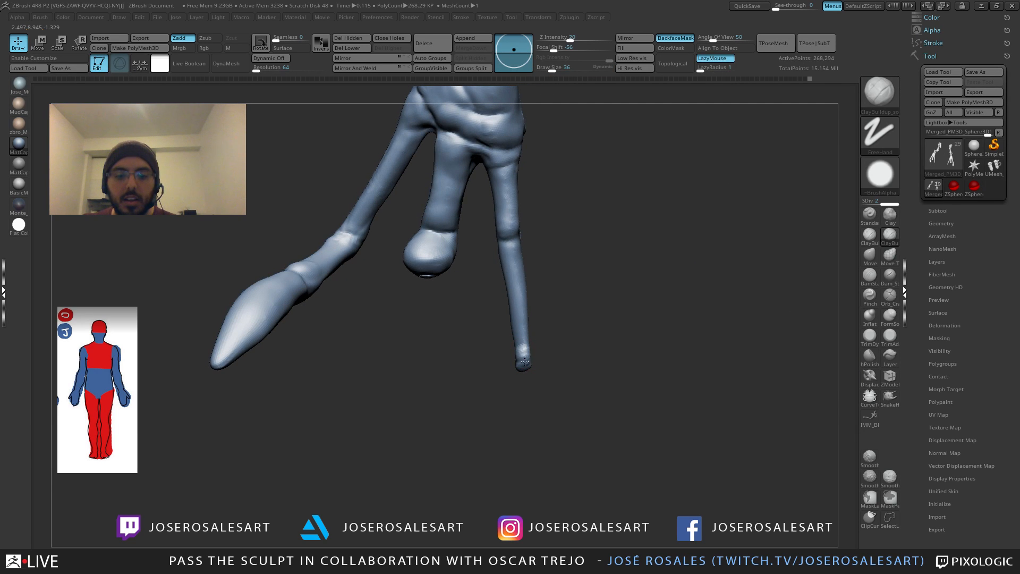
drag(525, 361, 527, 355)
mouse_move(523, 342)
right_down()
mouse_move(500, 325)
mouse_move(478, 342)
mouse_move(440, 330)
mouse_move(524, 313)
mouse_move(509, 316)
right_up()
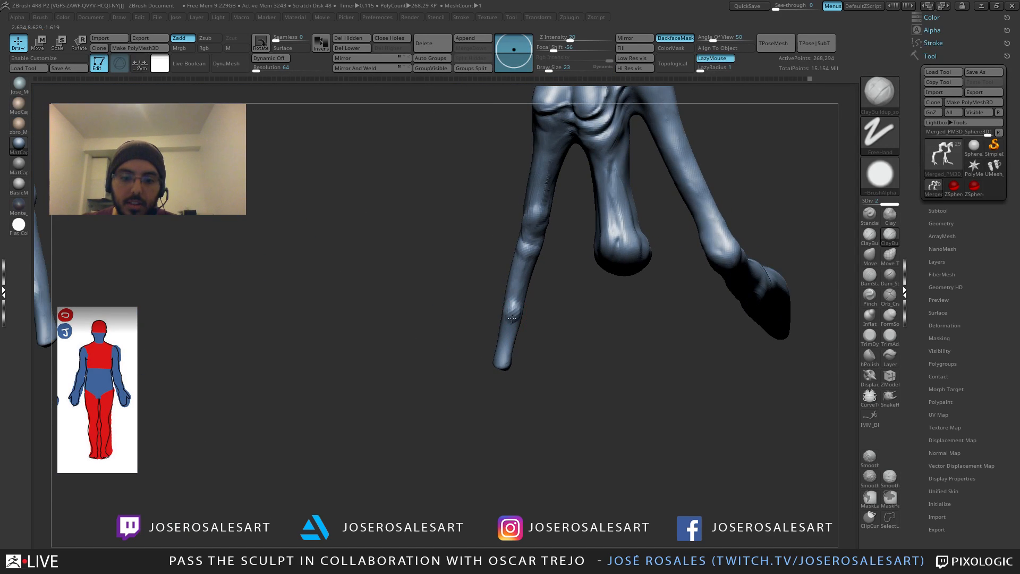
Step: Build up the thin finger's lower joint with ClayBuildup at draw size 23, then smooth it
drag(512, 318, 512, 305)
right_drag(500, 314, 512, 310)
drag(512, 310, 510, 320)
right_drag(511, 330, 500, 319)
drag(510, 319, 513, 305)
shift+drag(506, 340, 512, 320)
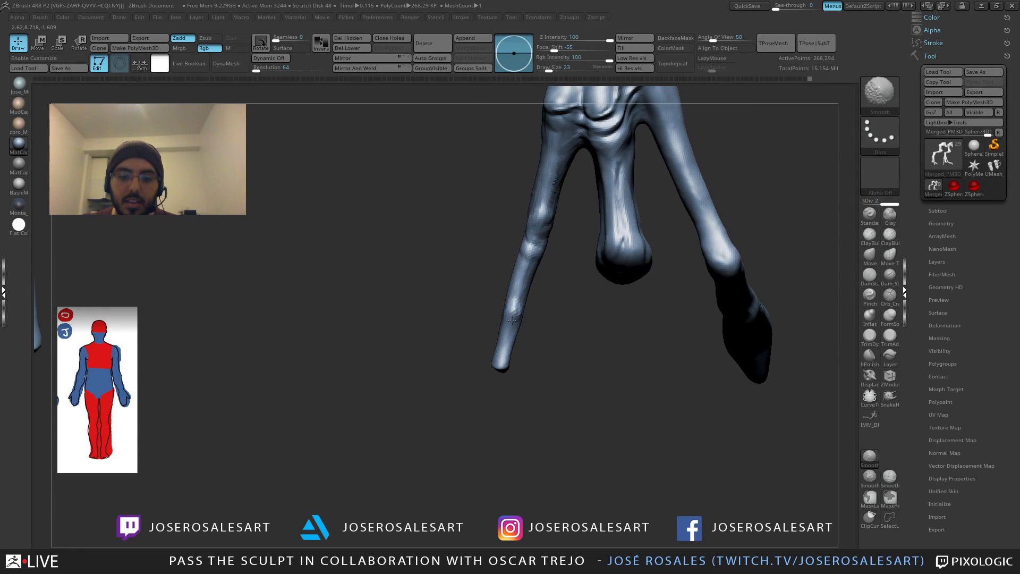
Step: Build up the folds around the thin finger's middle knuckle with ClayBuildup at draw size 23
mouse_move(550, 271)
right_down()
mouse_move(588, 282)
mouse_move(590, 268)
mouse_move(486, 245)
mouse_move(510, 255)
right_up()
right_drag(510, 255, 526, 247)
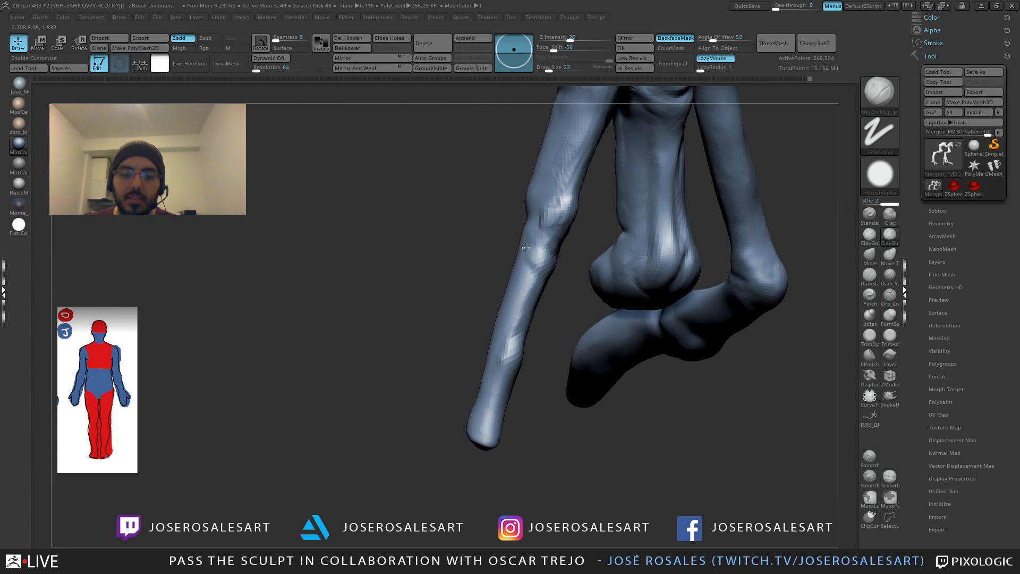
drag(533, 249, 556, 239)
right_drag(571, 249, 555, 249)
mouse_move(555, 249)
ctrl+right_down()
mouse_move(553, 237)
mouse_move(542, 241)
ctrl+right_up()
mouse_move(537, 244)
mouse_down()
mouse_move(559, 237)
mouse_move(551, 249)
mouse_up()
right_drag(546, 248, 562, 255)
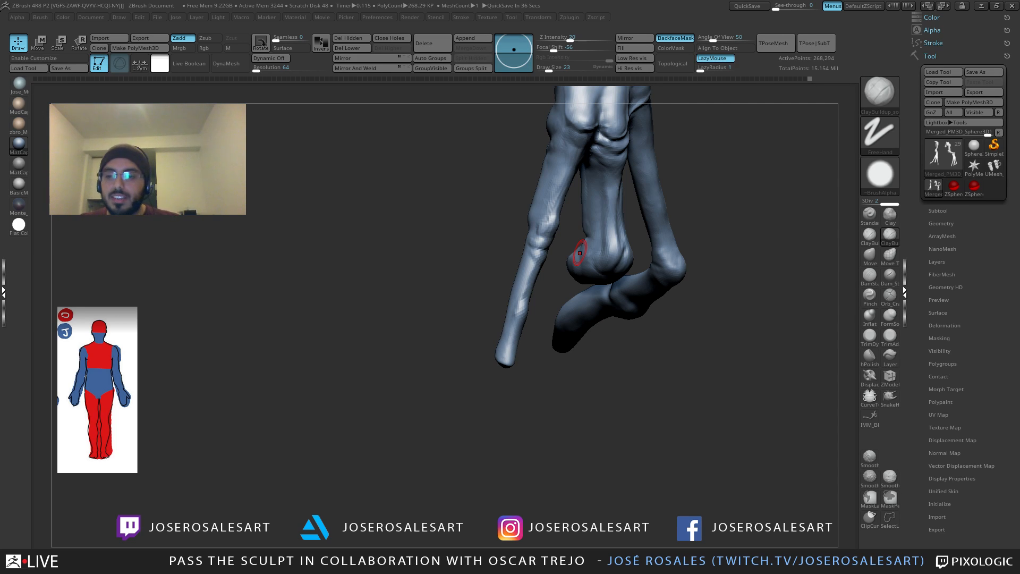
Step: Build up the upper shaft of the thick middle finger with ClayBuildup at draw size 30
drag(478, 241, 569, 294)
mouse_move(569, 293)
right_down()
mouse_move(551, 257)
mouse_move(566, 267)
mouse_move(568, 256)
right_up()
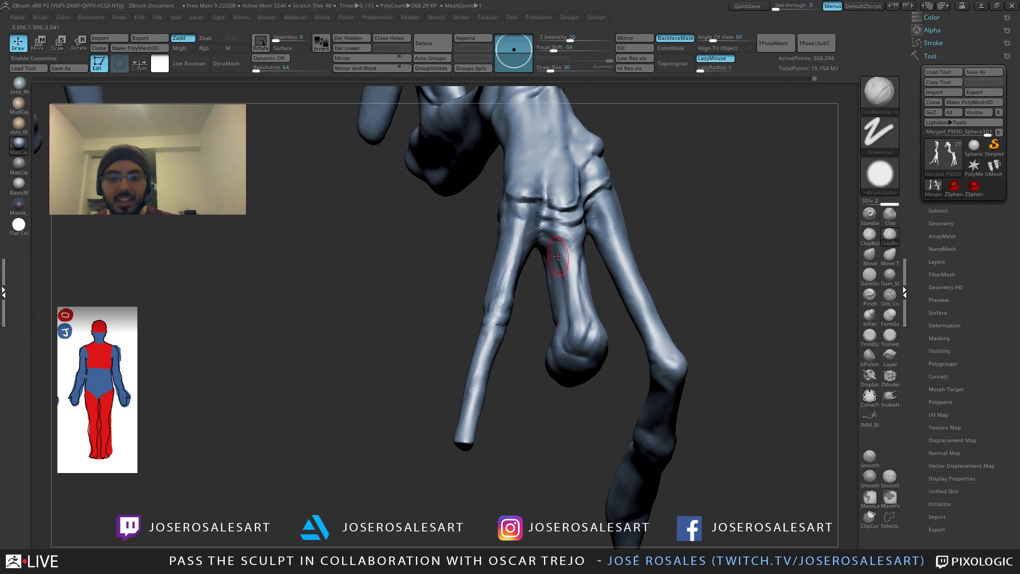
right_drag(569, 307, 580, 254)
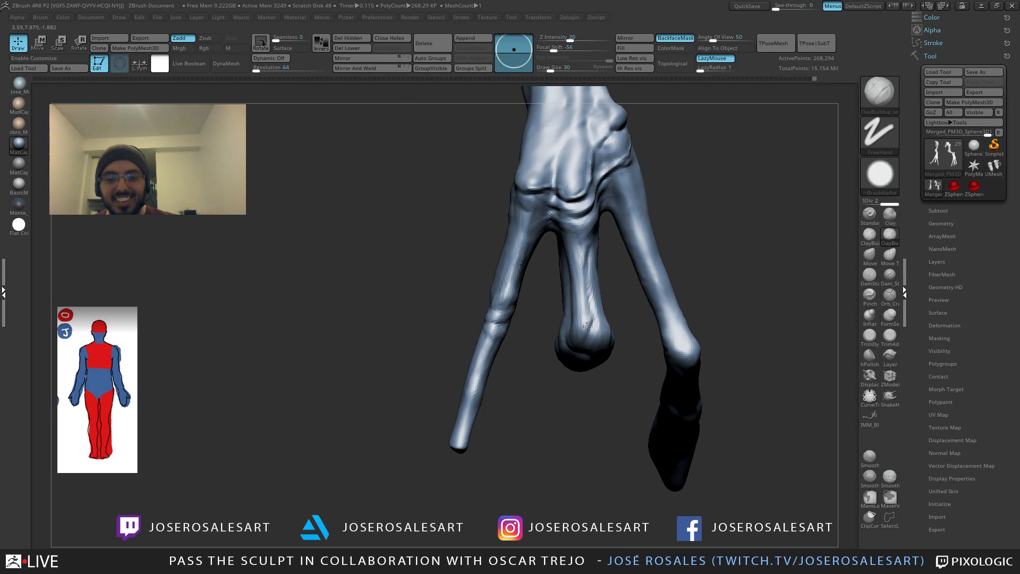
mouse_move(587, 335)
right_down()
mouse_move(589, 318)
mouse_move(560, 290)
mouse_move(548, 329)
mouse_move(575, 365)
right_up()
mouse_move(547, 257)
right_down()
mouse_move(534, 259)
mouse_move(558, 250)
mouse_move(579, 286)
mouse_move(568, 261)
right_up()
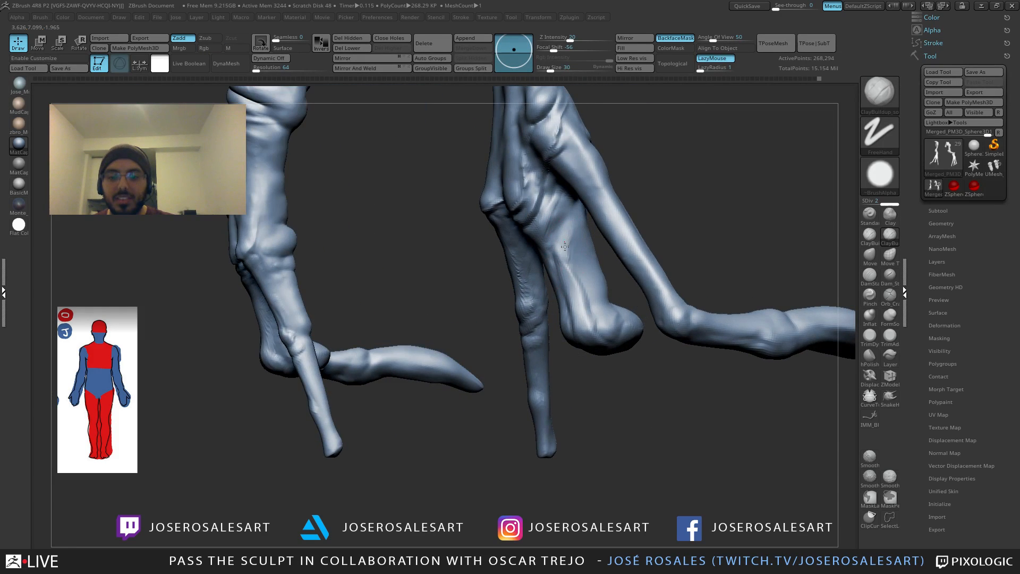
drag(568, 246, 573, 296)
mouse_move(573, 296)
right_down()
mouse_move(580, 311)
mouse_move(578, 290)
right_up()
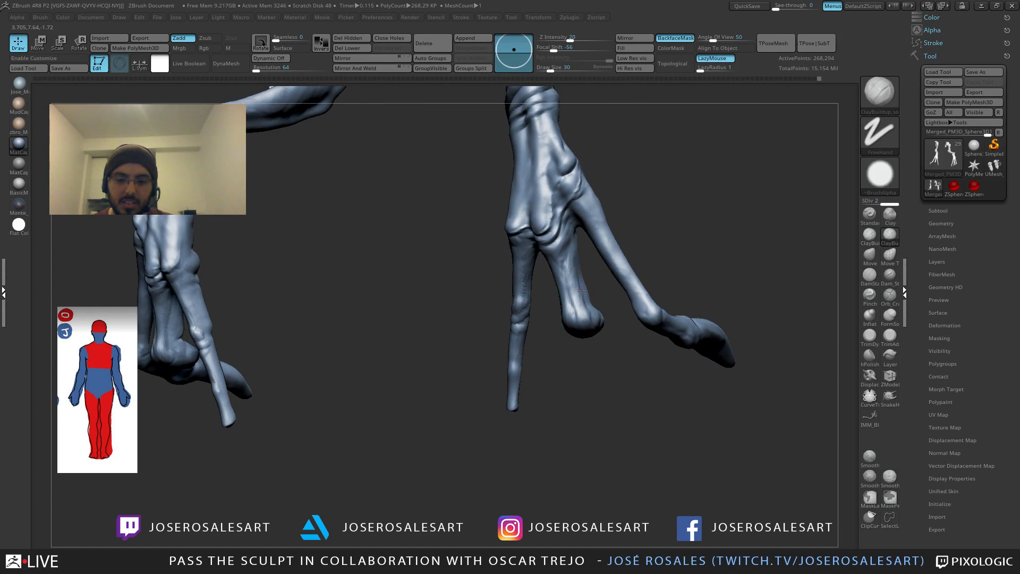
Step: Extend the thick middle finger's shaft form down into its bulbous knuckle with ClayBuildup at draw size 30
drag(578, 282, 581, 304)
mouse_move(581, 304)
right_down()
mouse_move(592, 292)
mouse_move(579, 297)
right_up()
drag(578, 297, 583, 313)
right_drag(582, 314, 587, 318)
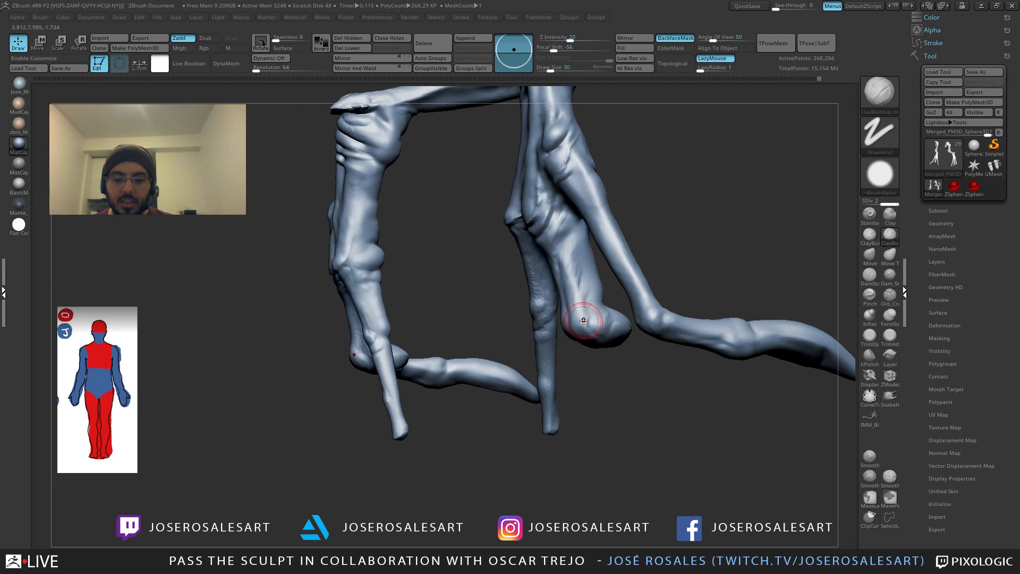
drag(587, 318, 597, 326)
mouse_move(596, 326)
right_down()
mouse_move(582, 244)
mouse_move(538, 301)
mouse_move(667, 255)
mouse_move(634, 322)
right_up()
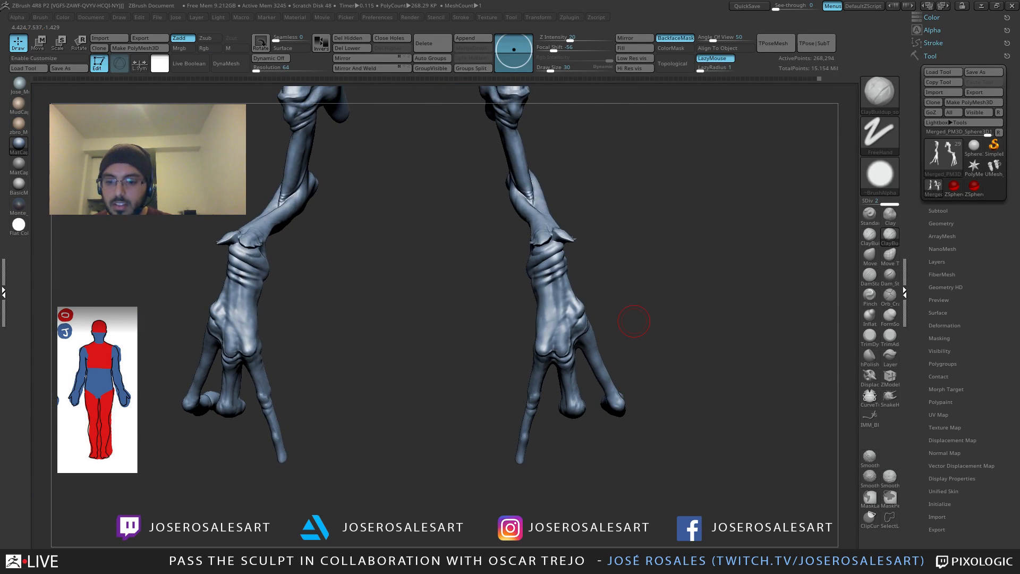
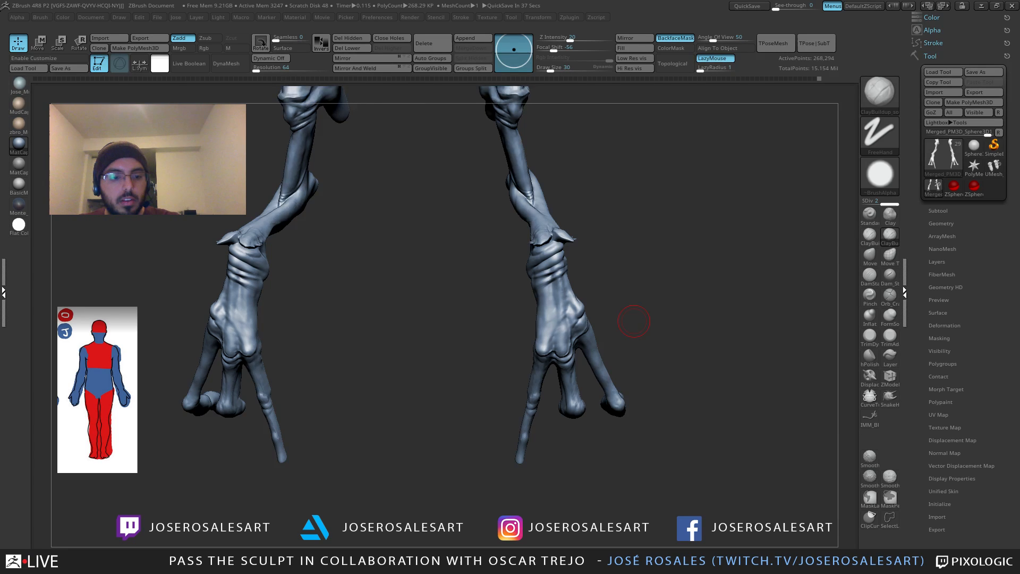
Step: Refine the tendon running into the knuckle at the thin finger's base at draw size 17
mouse_move(634, 322)
alt+mouse_down()
mouse_move(557, 297)
mouse_move(553, 340)
alt+mouse_up()
mouse_move(605, 297)
alt+mouse_down()
mouse_move(595, 339)
mouse_move(690, 319)
alt+mouse_up()
drag(369, 288, 387, 302)
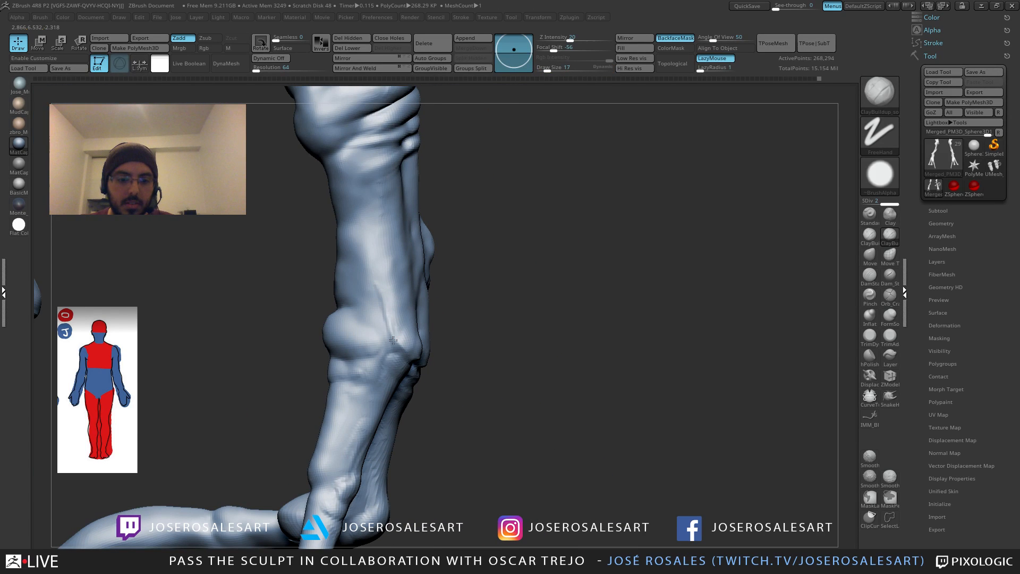
drag(393, 340, 397, 347)
mouse_move(395, 343)
right_down()
mouse_move(372, 298)
mouse_move(419, 280)
right_up()
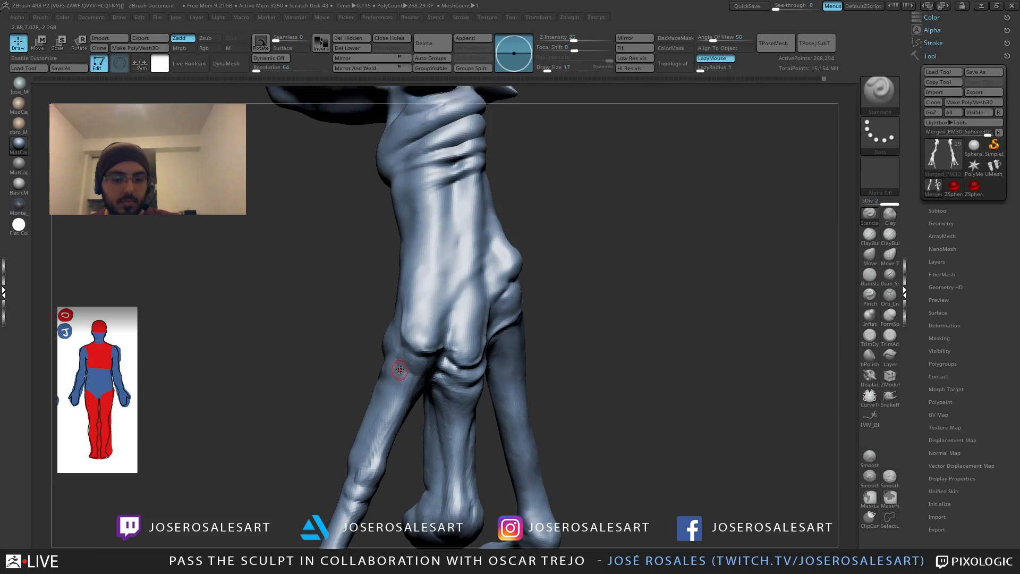
mouse_move(400, 370)
right_down()
mouse_move(454, 351)
mouse_move(409, 345)
mouse_move(462, 380)
mouse_move(453, 367)
right_up()
key(1)
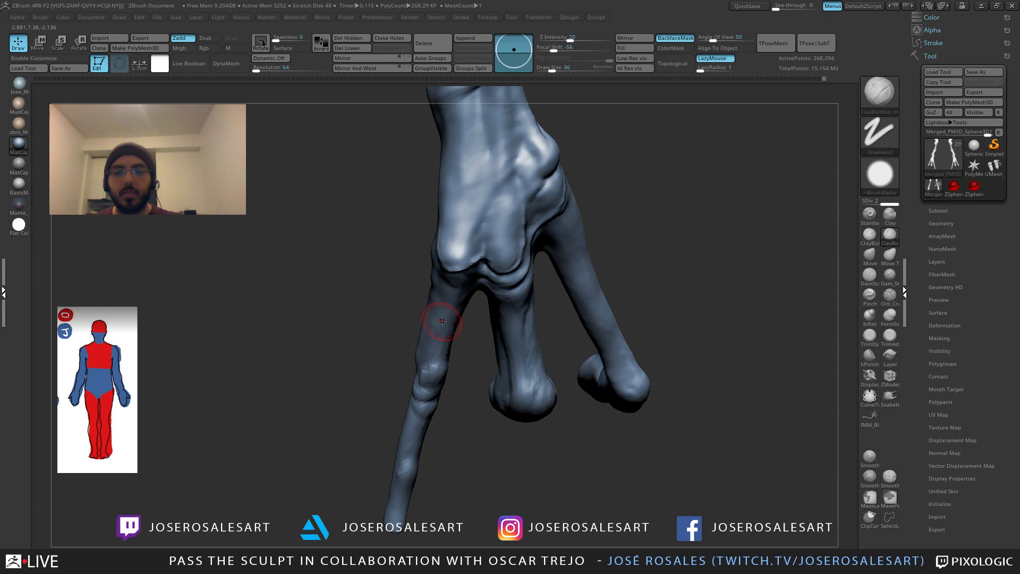
Step: Build up the side of the thin finger's upper segment with ClayBuildup at draw size 36, smoothing between strokes
mouse_move(420, 298)
right_down()
mouse_move(419, 325)
mouse_move(414, 303)
mouse_move(178, 268)
right_up()
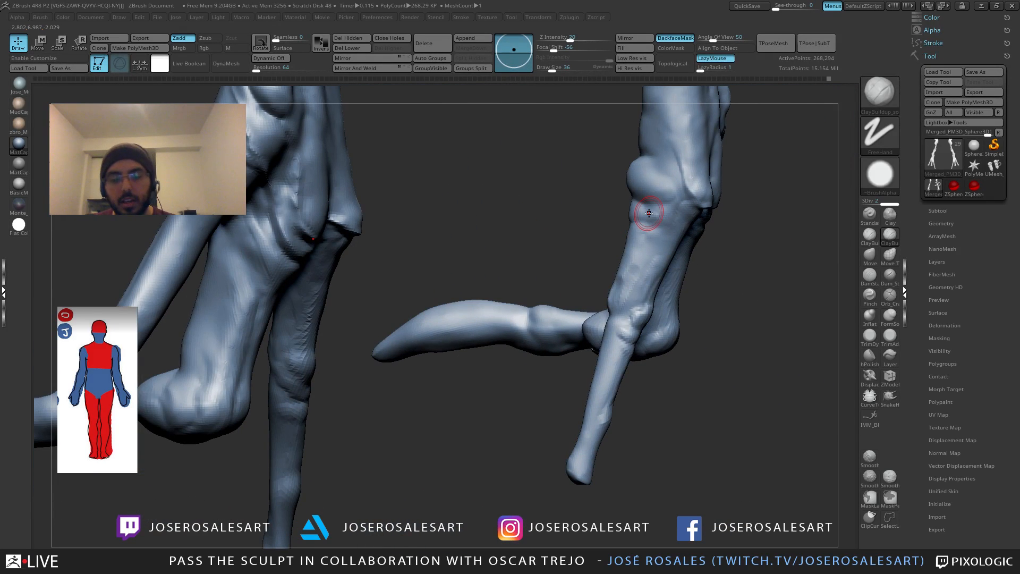
right_drag(572, 248, 621, 279)
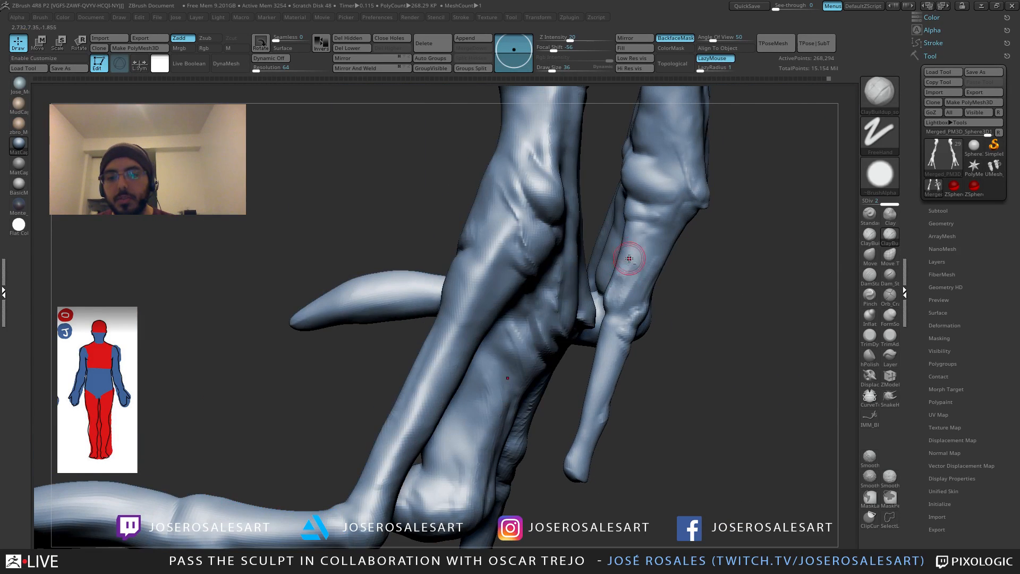
drag(623, 299, 634, 274)
right_drag(634, 273, 632, 259)
shift+drag(632, 260, 618, 288)
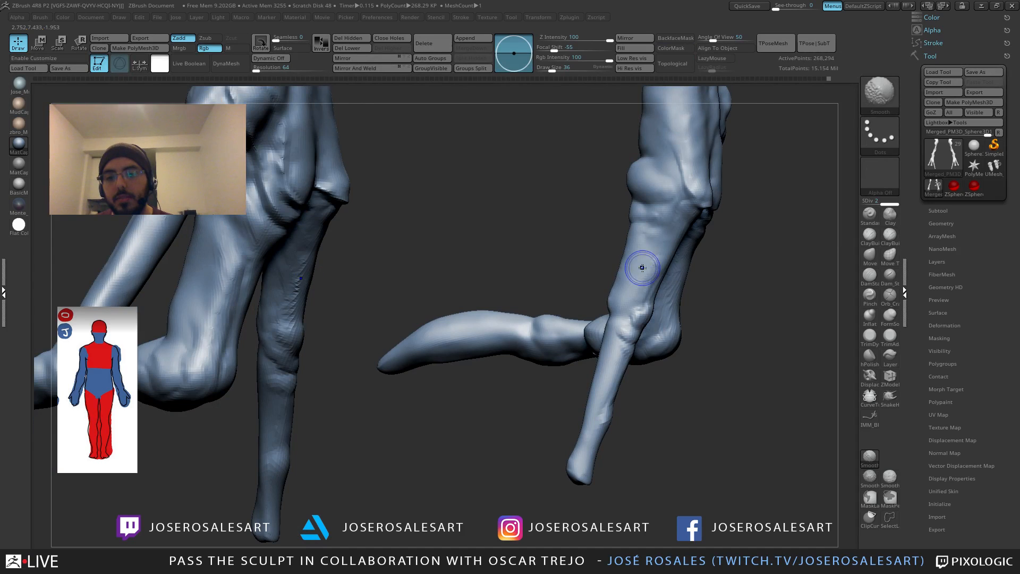
mouse_move(642, 268)
right_down()
mouse_move(656, 252)
mouse_move(610, 292)
mouse_move(616, 314)
mouse_move(623, 299)
right_up()
drag(617, 297, 634, 304)
right_drag(638, 279, 626, 299)
drag(623, 299, 626, 298)
Step: Add volume just above the thin finger's middle knuckle and smooth it into the upper segment
right_drag(630, 291, 648, 282)
drag(619, 292, 624, 300)
right_drag(626, 299, 651, 295)
shift+drag(623, 279, 620, 307)
right_drag(638, 303, 605, 311)
shift+drag(626, 299, 615, 320)
mouse_move(616, 321)
right_down()
mouse_move(558, 269)
mouse_move(549, 239)
mouse_move(598, 271)
right_up()
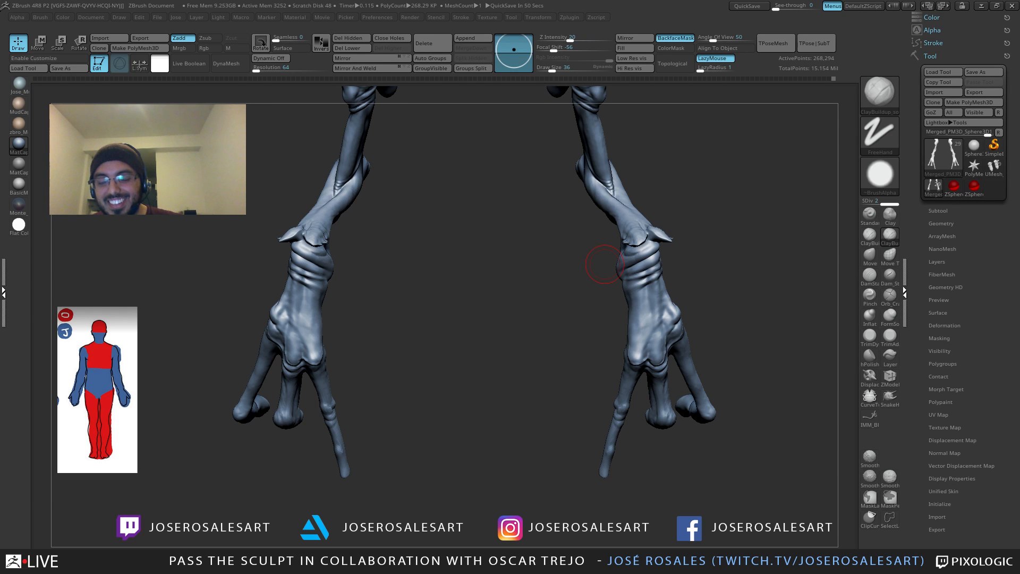
Step: Switch from the arms to the pelvis subtool, isolate it and raise it to subdivision level 4
right_drag(543, 326, 535, 330)
mouse_move(670, 217)
alt+right_down()
mouse_move(564, 261)
mouse_move(578, 243)
mouse_move(614, 267)
mouse_move(640, 260)
mouse_move(597, 237)
alt+right_up()
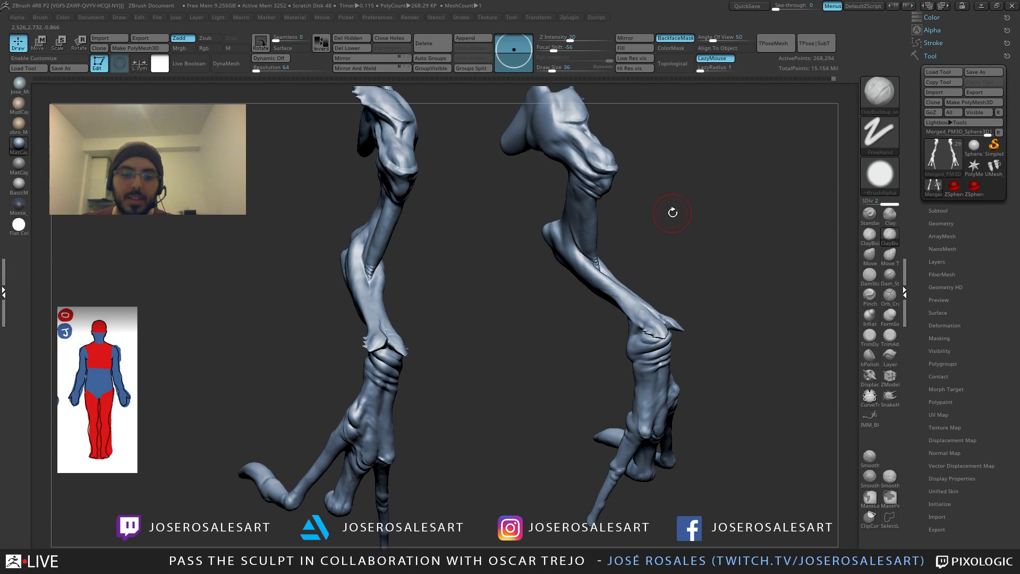
key(shift+s)
mouse_move(578, 310)
right_down()
mouse_move(634, 329)
mouse_move(606, 311)
mouse_move(591, 321)
mouse_move(525, 313)
mouse_move(461, 329)
mouse_move(524, 354)
mouse_move(524, 325)
mouse_move(569, 326)
mouse_move(558, 372)
mouse_move(496, 337)
mouse_move(494, 382)
right_up()
alt+click(429, 361)
key(shift+s)
right_drag(494, 382, 488, 254)
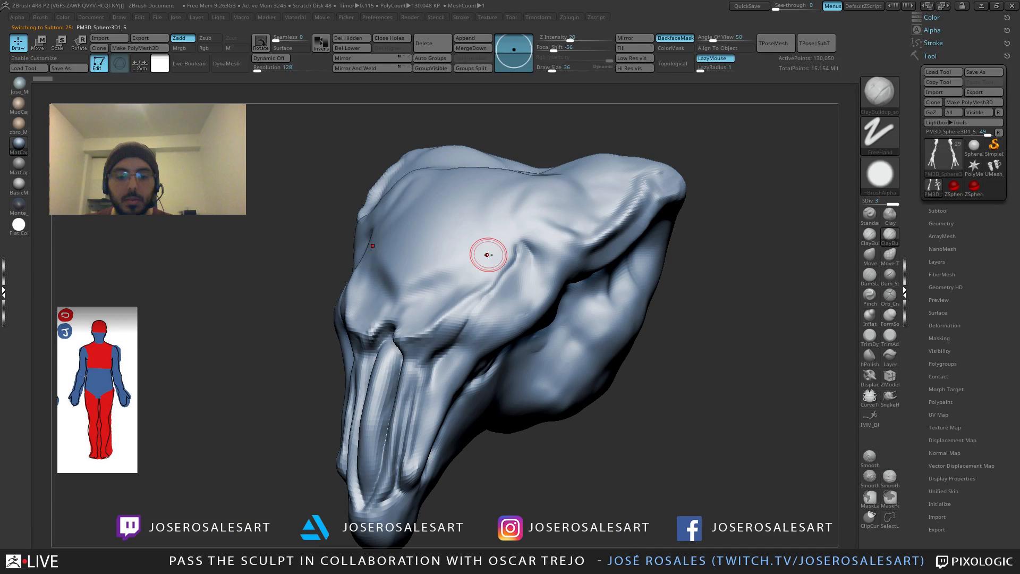
key(d)
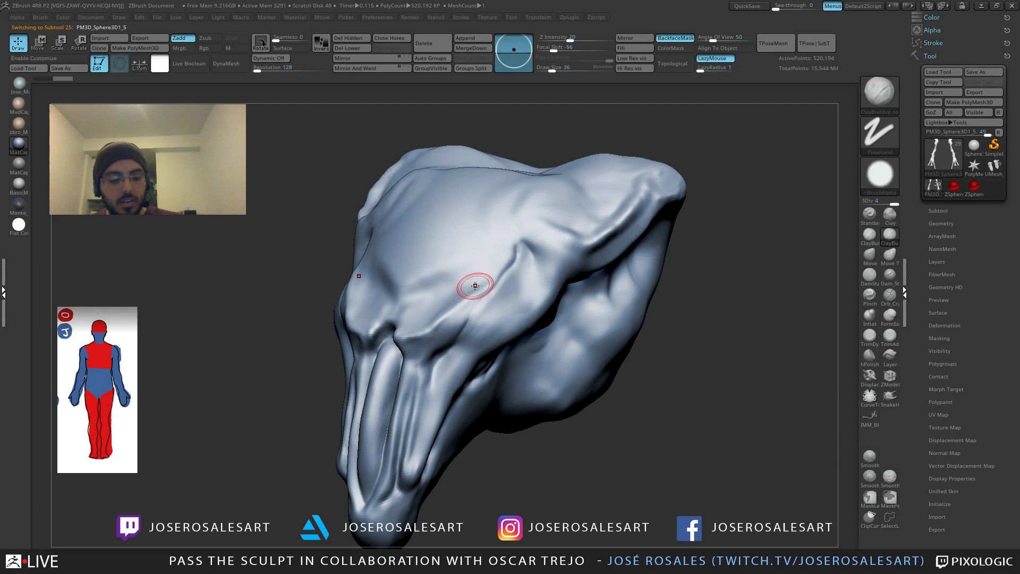
Step: Carve along the pelvis plate's diagonal side ridge with the DamStandard brush at draw size 65, then switch to ClayBuildup
key(b)
key(d)
key(s)
drag(495, 287, 469, 318)
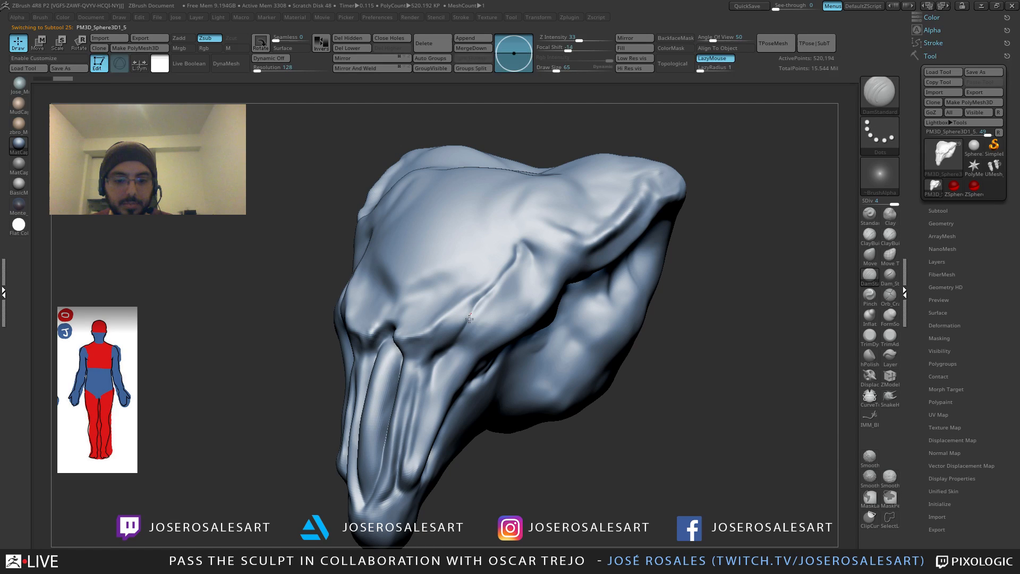
mouse_move(469, 319)
right_down()
mouse_move(433, 347)
mouse_move(441, 361)
mouse_move(455, 319)
right_up()
key(b)
key(c)
key(b)
Step: Build up the pelvis plate's lower rim with ClayBuildup at a smaller draw size and smooth beside it
mouse_move(455, 319)
mouse_down()
mouse_move(437, 348)
mouse_move(447, 326)
mouse_up()
right_drag(447, 326, 431, 314)
key(bracketleft)
drag(449, 325, 430, 344)
mouse_move(429, 345)
right_down()
mouse_move(456, 340)
mouse_move(433, 349)
right_up()
shift+drag(437, 354, 442, 346)
right_drag(442, 347, 461, 344)
mouse_move(461, 344)
ctrl+right_down()
mouse_move(446, 337)
mouse_move(467, 338)
mouse_move(414, 329)
ctrl+right_up()
Step: Sharpen the rim around the pelvis's central notch and along its side ridge with the Standard brush at draw size 21
key(b)
key(s)
key(t)
key(bracketleft)
drag(396, 314, 403, 328)
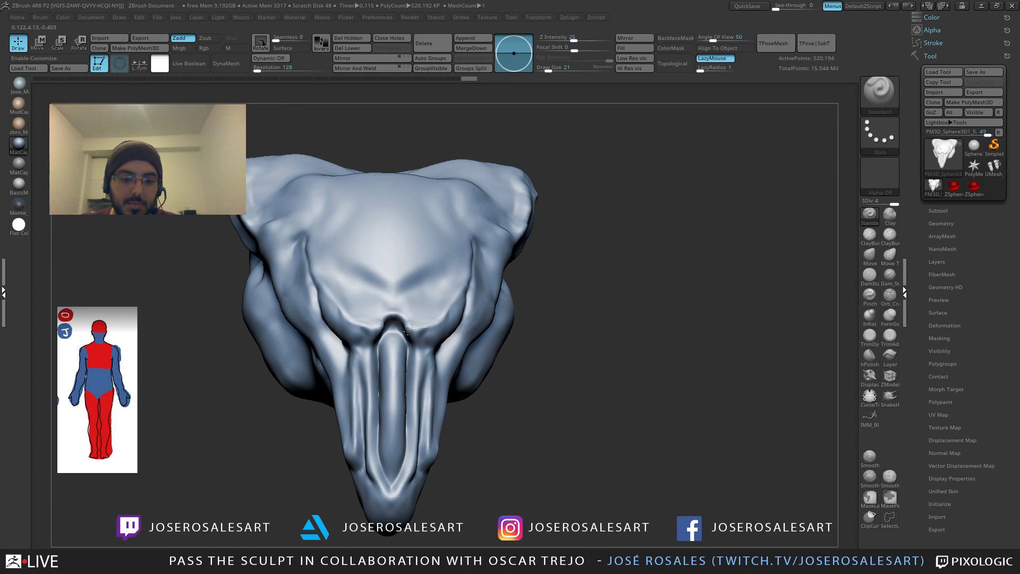
right_drag(432, 325, 463, 297)
mouse_move(463, 297)
mouse_down()
mouse_move(477, 284)
mouse_move(455, 303)
mouse_up()
right_drag(468, 302, 445, 319)
drag(448, 321, 425, 346)
Step: Build up and carve the edge of the pelvis's central notch with ClayBuildup at draw size 26
mouse_move(416, 357)
right_down()
mouse_move(366, 351)
mouse_move(375, 330)
right_up()
key(b)
key(c)
key(b)
key(s)
drag(372, 332, 375, 332)
ctrl+right_drag(376, 328, 379, 310)
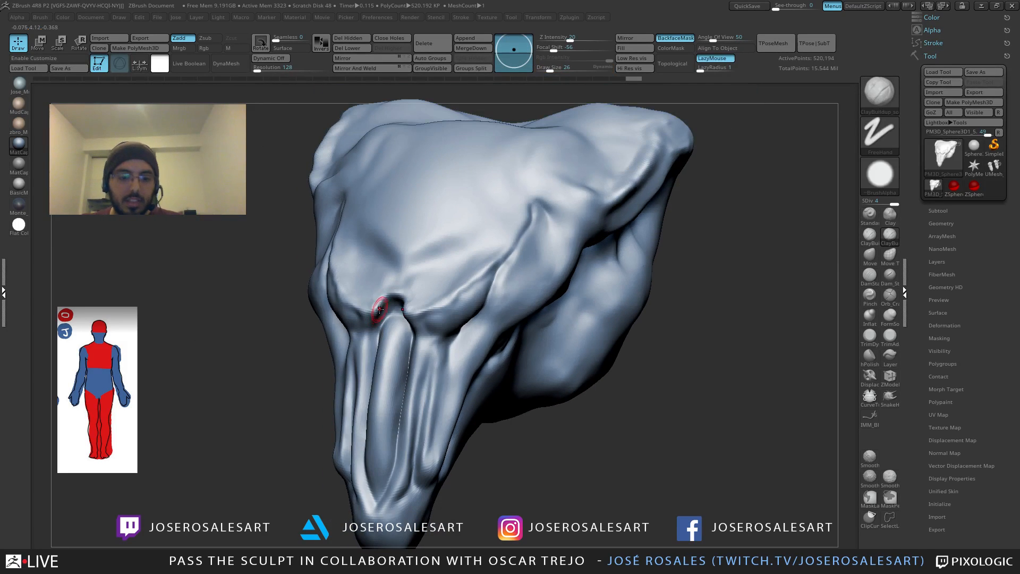
alt+drag(372, 331, 376, 322)
right_drag(376, 322, 398, 332)
Step: Shape the pelvis's long central ridge and the groove beside it with ClayBuildup, using draw size 45 for the groove
mouse_move(398, 332)
ctrl+right_down()
mouse_move(374, 326)
mouse_move(391, 372)
ctrl+right_up()
drag(389, 374, 389, 396)
right_drag(391, 393, 374, 380)
drag(383, 381, 387, 351)
key(s)
drag(388, 346, 392, 346)
right_drag(345, 345, 361, 347)
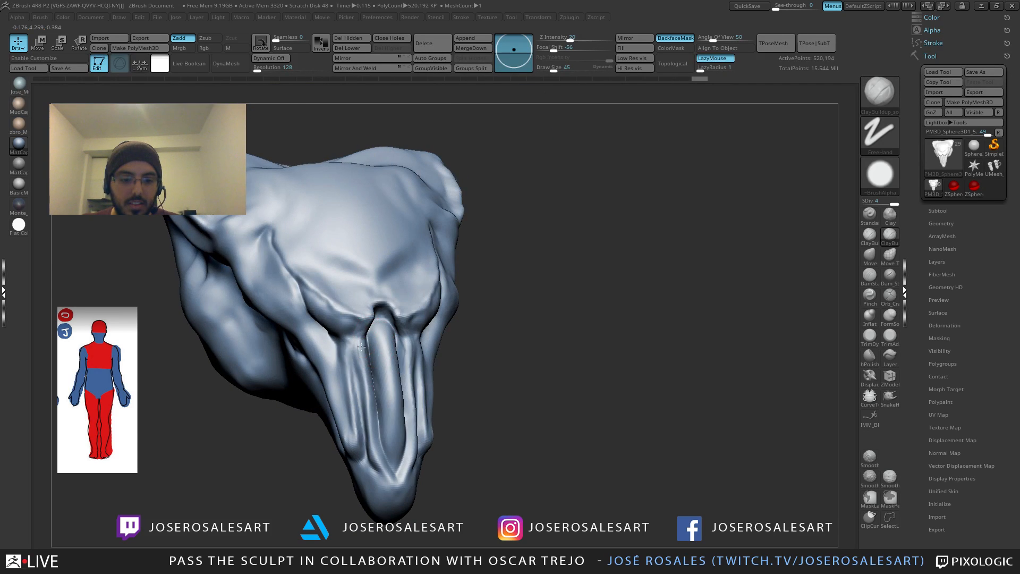
drag(361, 347, 368, 396)
drag(365, 372, 368, 411)
Step: Build up the upper ends of the vertical ridges below the pelvis plate's rim with ClayBuildup at draw size 28
right_drag(451, 371, 416, 364)
key(s)
drag(423, 351, 418, 350)
mouse_move(420, 366)
mouse_down()
mouse_move(428, 342)
mouse_move(422, 356)
mouse_up()
mouse_move(422, 357)
right_down()
mouse_move(444, 353)
mouse_move(367, 321)
right_up()
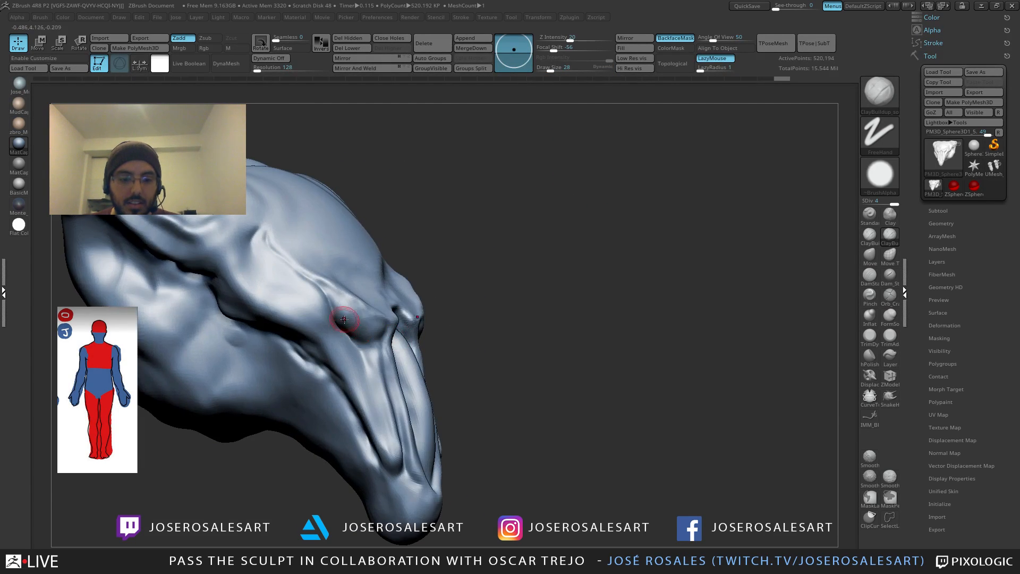
Step: Fill out the underside of the pelvis plate's lower rim beside the central notch with ClayBuildup
key(s)
drag(342, 318, 348, 319)
right_drag(347, 319, 346, 327)
drag(357, 330, 374, 337)
key(s)
drag(385, 335, 380, 335)
right_drag(380, 336, 431, 350)
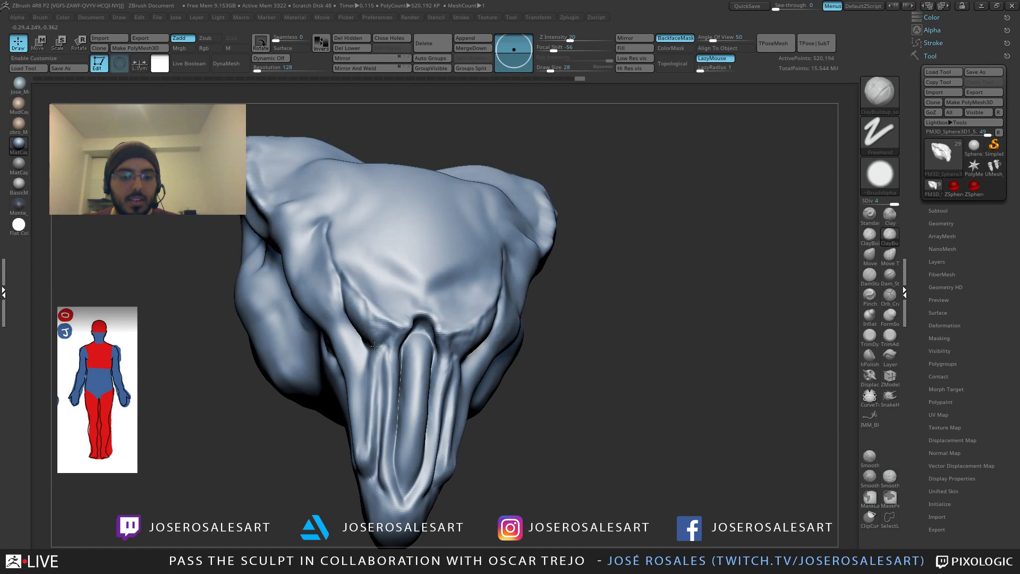
Step: Refine the ridge tops under the pelvis rim with ClayBuildup at draw size 28, then smooth the plate's outer side
drag(396, 335, 400, 347)
right_drag(414, 348, 380, 346)
drag(381, 345, 374, 334)
mouse_move(371, 337)
ctrl+right_down()
mouse_move(360, 352)
mouse_move(425, 324)
ctrl+right_up()
shift+drag(429, 320, 454, 297)
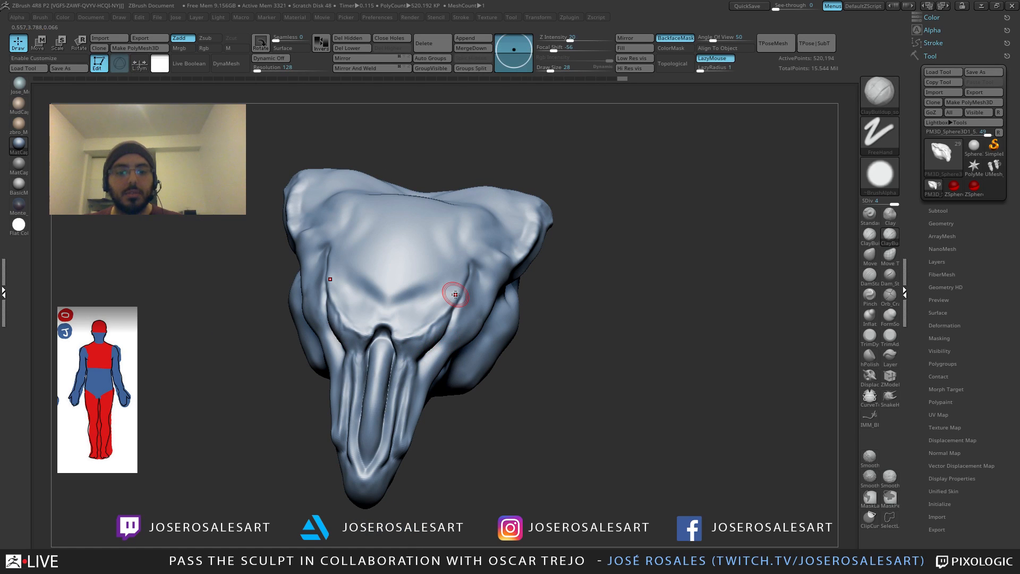
Step: Define the pelvis's diagonal side ridge and its lower fold with the Standard brush at draw size 23
key(b)
key(s)
key(t)
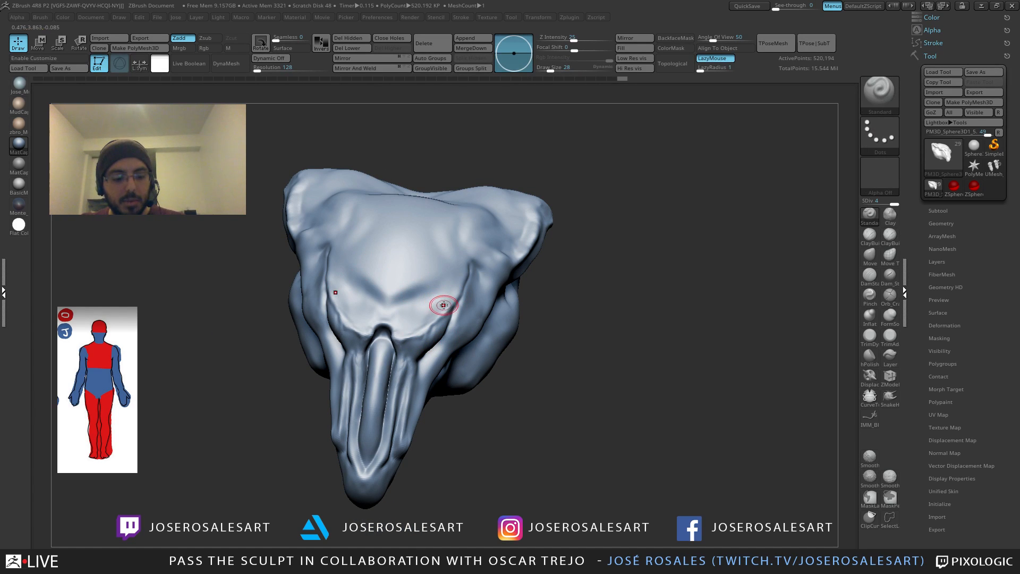
key(bracketleft)
mouse_move(496, 307)
right_down()
mouse_move(473, 300)
mouse_move(470, 276)
right_up()
mouse_move(474, 270)
mouse_down()
mouse_move(487, 242)
mouse_move(456, 330)
mouse_up()
mouse_move(456, 330)
right_down()
mouse_move(439, 329)
mouse_move(430, 358)
right_up()
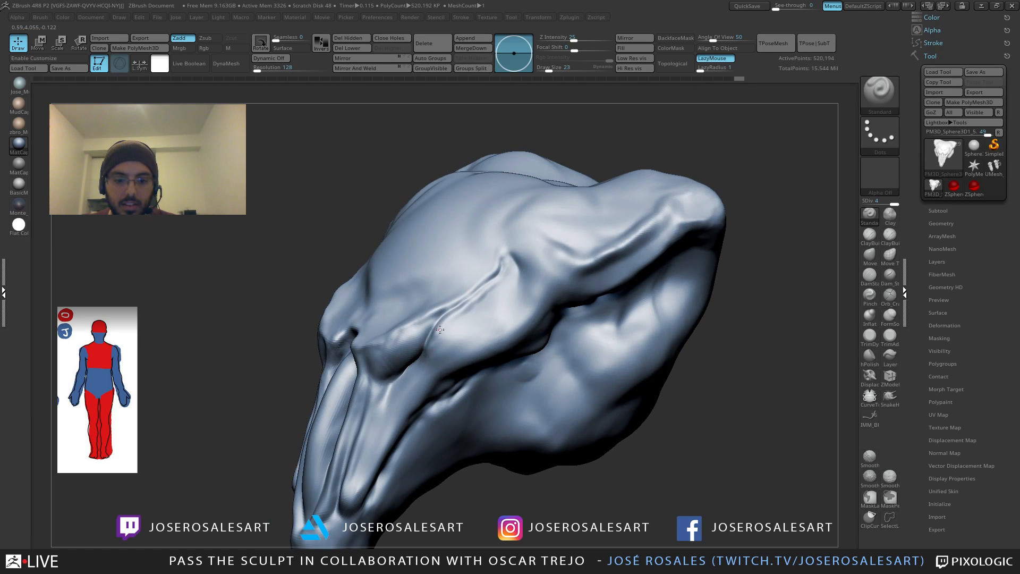
drag(440, 330, 433, 363)
Step: Smooth the surface below the pelvis's diagonal side ridge at draw size 54
key(s)
right_drag(431, 361, 446, 339)
shift+drag(445, 334, 454, 345)
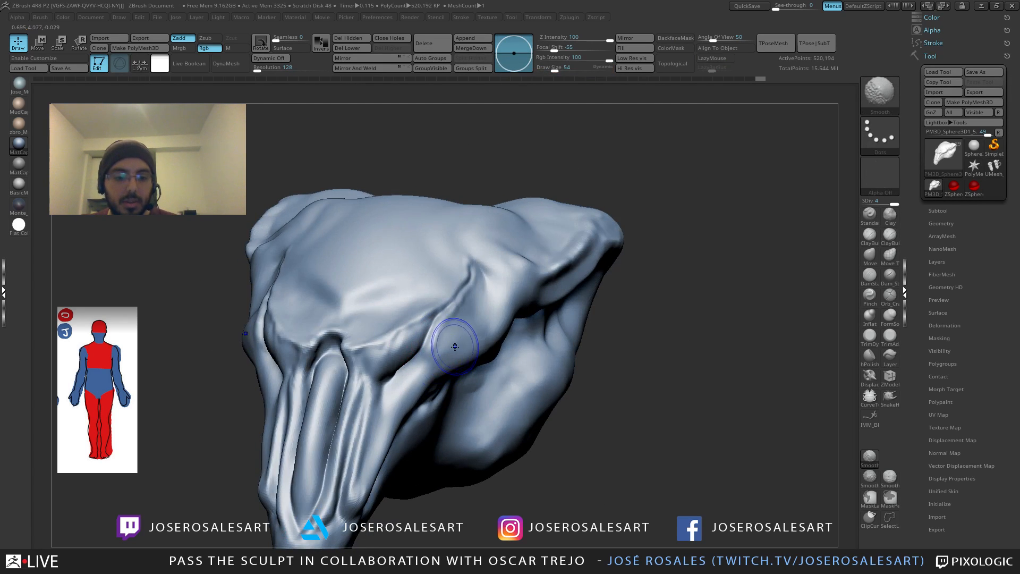
Step: Show the whole creature again, inspect it from the front and side, and select the arms subtool
right_drag(455, 347, 575, 259)
key(ctrl+shift+s)
right_drag(513, 262, 560, 324)
mouse_move(561, 324)
right_down()
mouse_move(515, 323)
mouse_move(566, 321)
mouse_move(556, 321)
right_up()
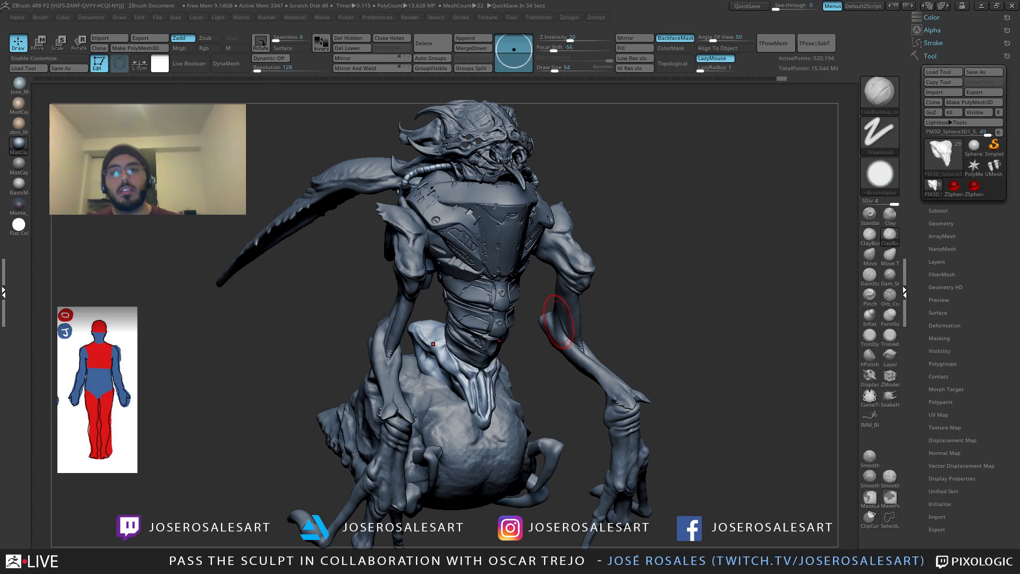
mouse_move(674, 308)
mouse_down()
mouse_move(760, 297)
mouse_move(515, 279)
mouse_move(491, 324)
mouse_move(333, 357)
mouse_move(425, 340)
mouse_move(378, 340)
mouse_up()
alt+click(348, 422)
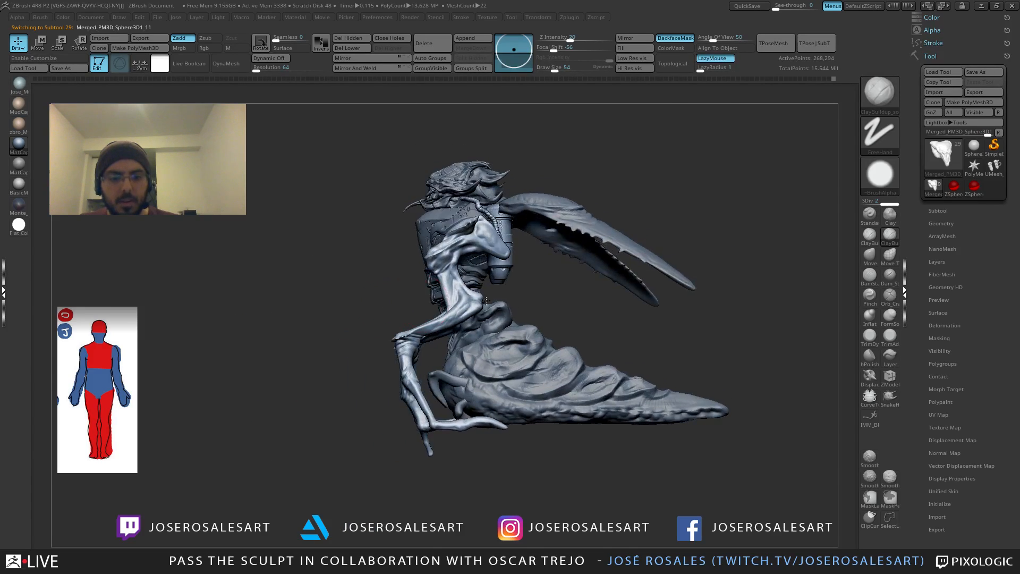
mouse_move(590, 266)
alt+mouse_down()
mouse_move(610, 235)
mouse_move(581, 213)
alt+mouse_up()
shift+drag(510, 308, 541, 275)
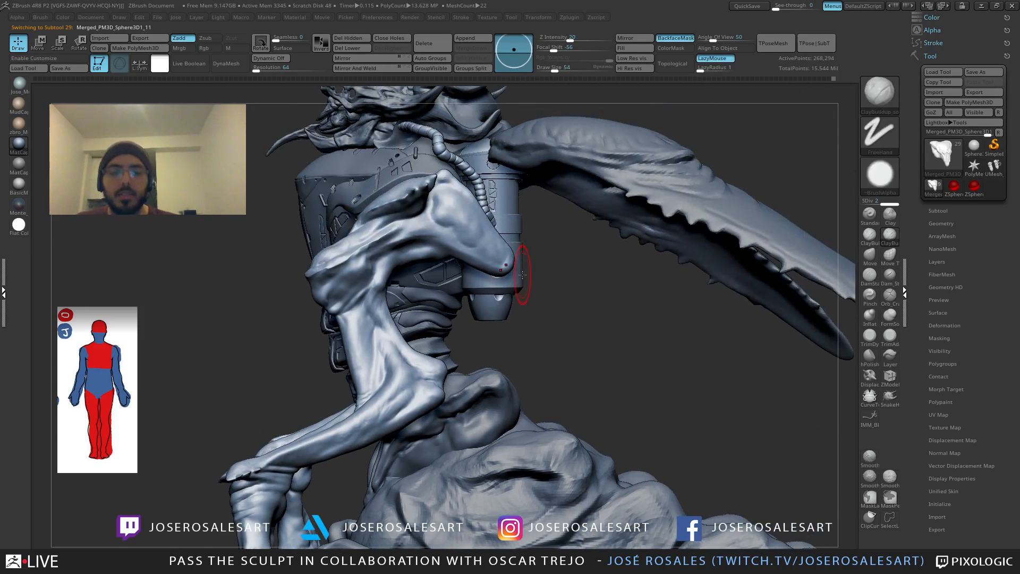
key(s)
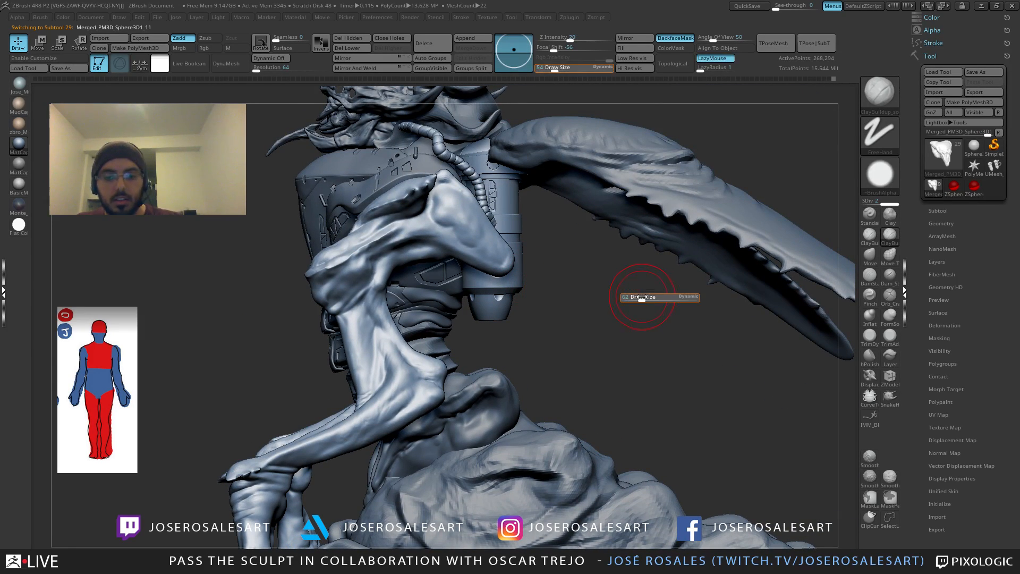
mouse_move(640, 298)
mouse_down()
mouse_move(655, 227)
mouse_move(568, 309)
mouse_up()
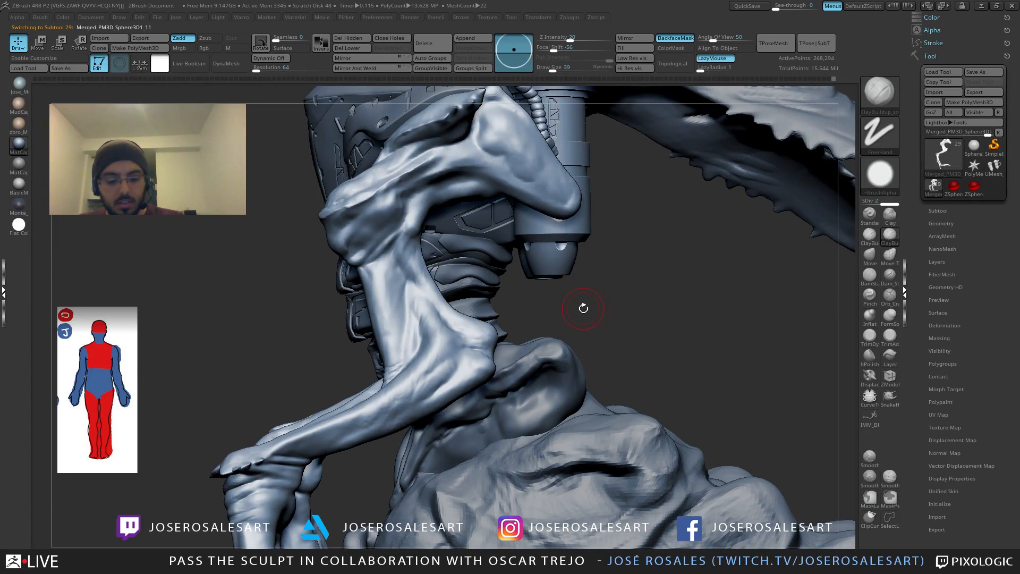
Step: Pull a row of small pointed spikes out of the shoulder's upper rear edge with the SnakeHook brush at draw size 17
key(b)
key(s)
key(h)
mouse_move(514, 266)
mouse_down()
mouse_move(592, 258)
mouse_move(515, 221)
mouse_move(548, 209)
mouse_move(581, 230)
mouse_move(598, 227)
mouse_up()
key([)
key(s)
right_drag(592, 230, 599, 238)
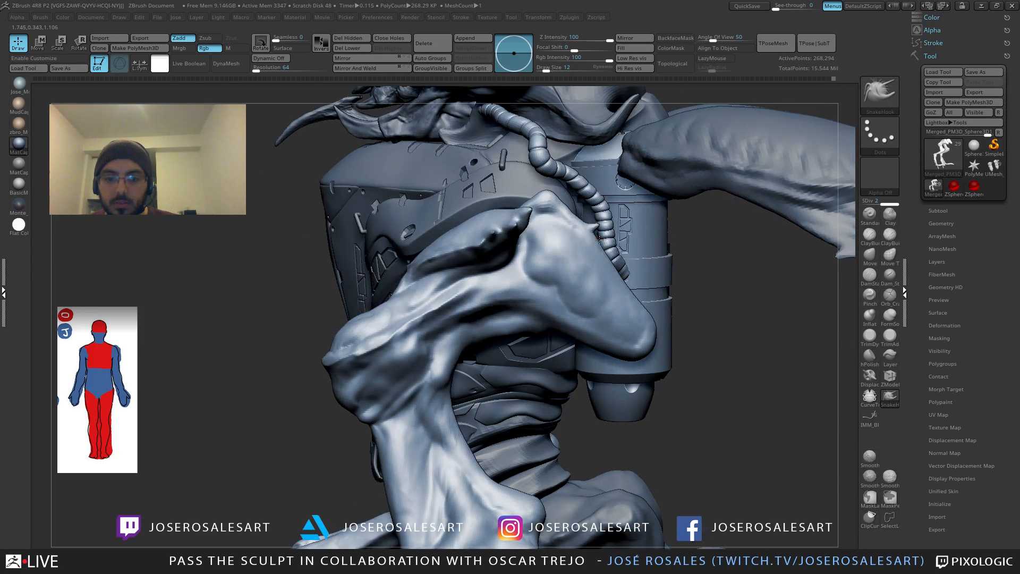
drag(597, 241, 608, 242)
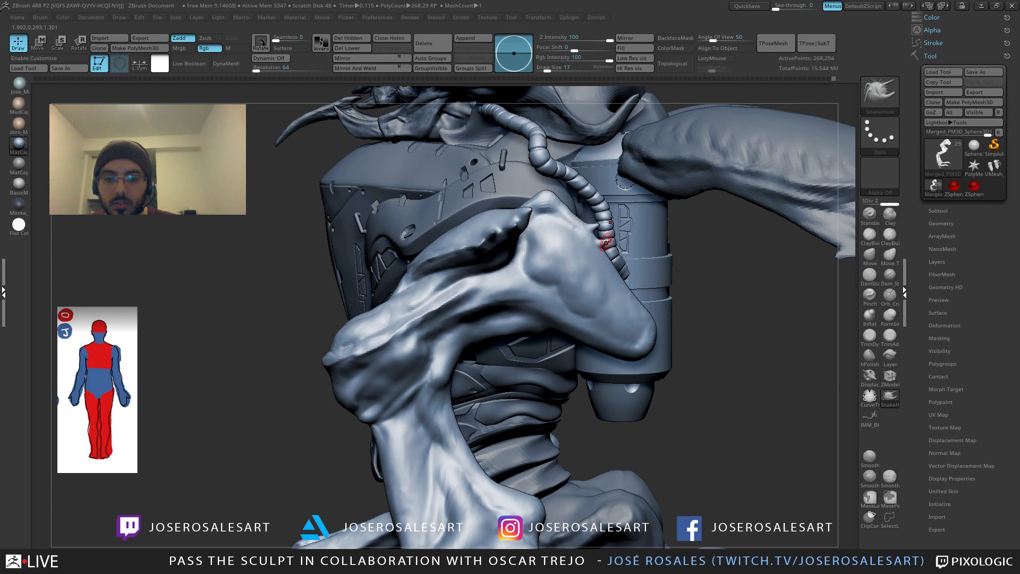
key(shift)
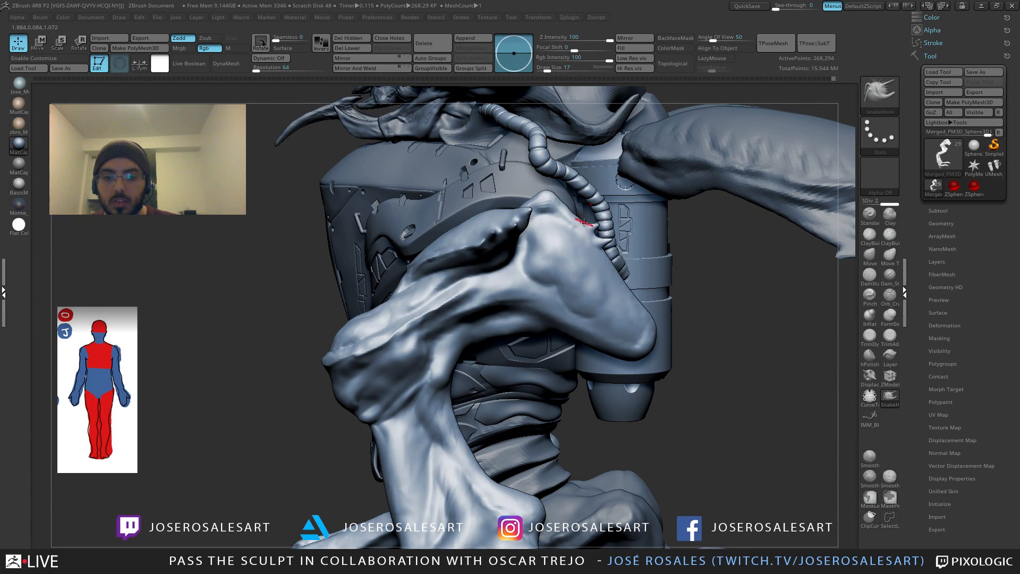
right_drag(584, 223, 578, 217)
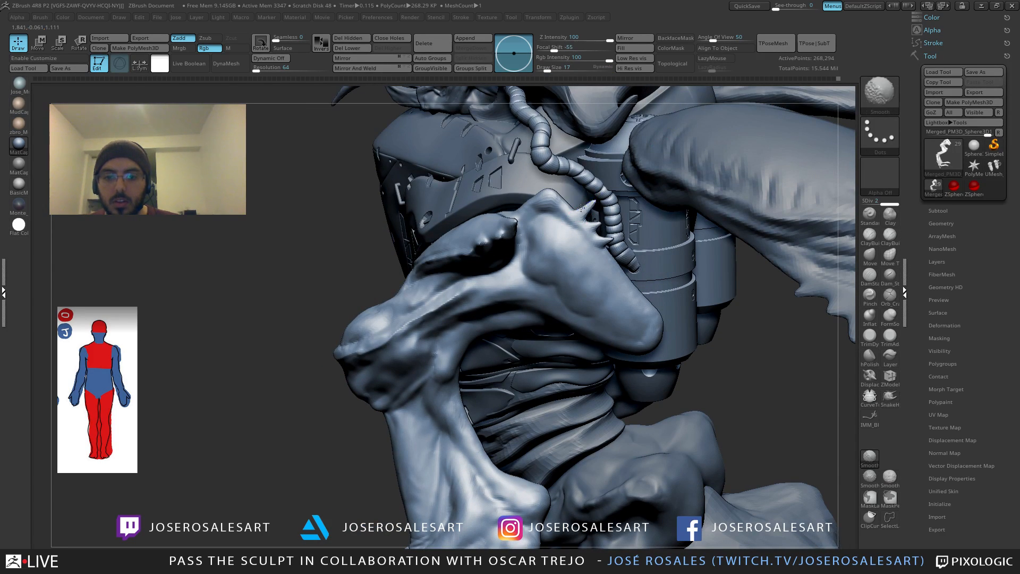
mouse_move(578, 210)
right_down()
mouse_move(551, 264)
mouse_move(556, 209)
right_up()
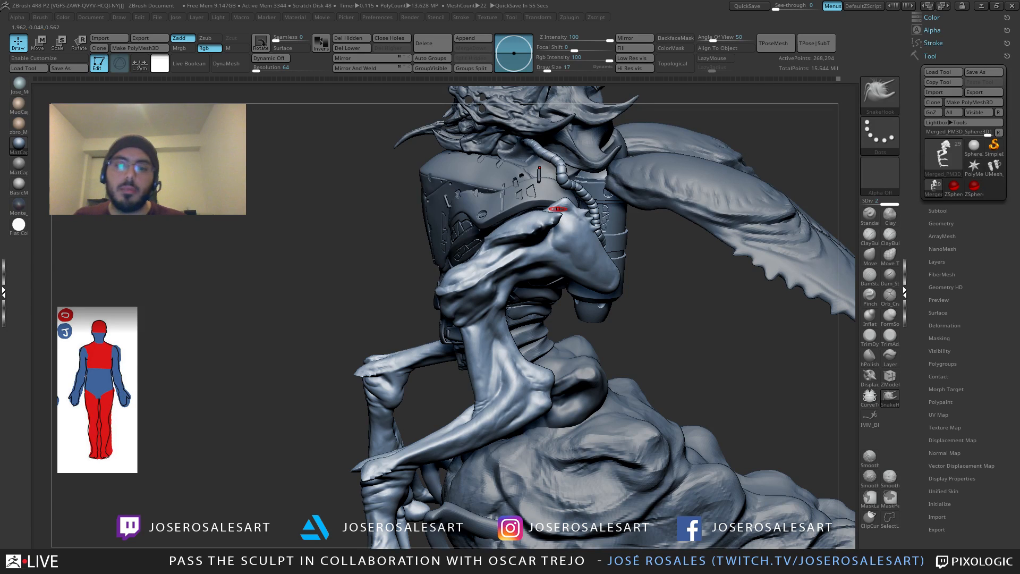
mouse_move(557, 209)
right_down()
mouse_move(556, 189)
mouse_move(620, 254)
mouse_move(614, 267)
mouse_move(626, 252)
mouse_move(636, 281)
right_up()
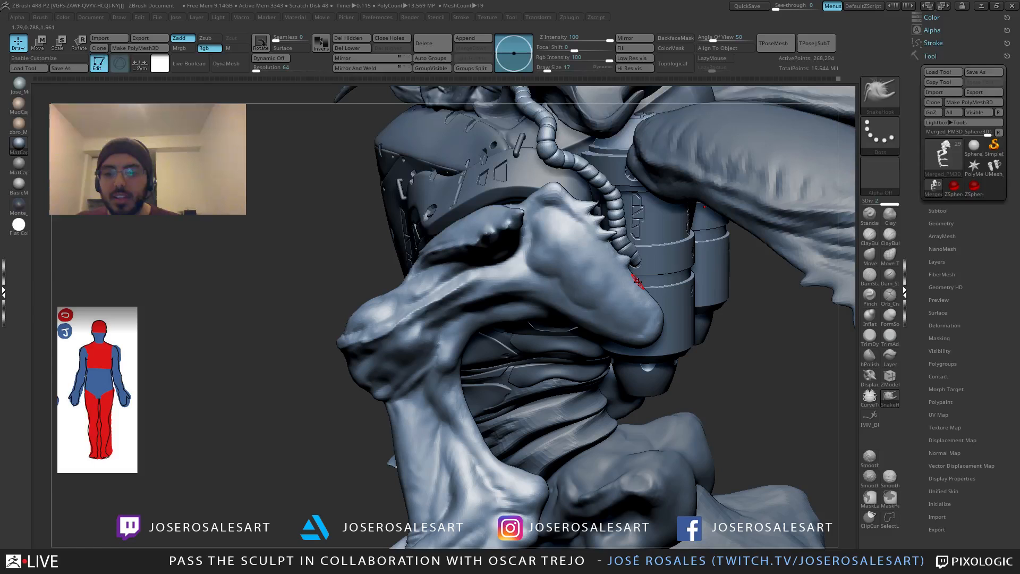
Step: Carve creases into the arm with the Dam Standard brush, setting its draw size to 28
key(shift)
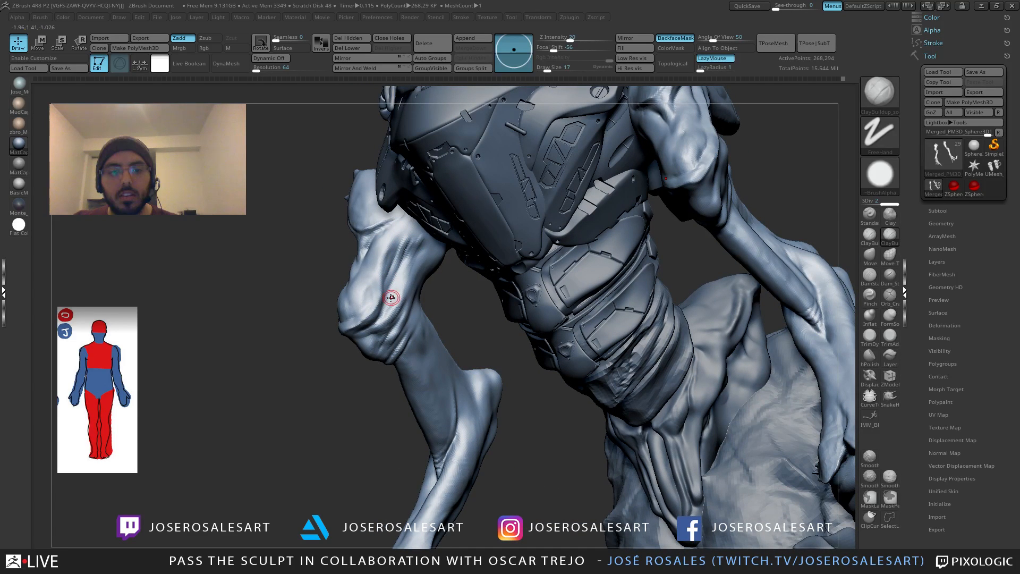
mouse_move(324, 186)
mouse_down()
mouse_move(375, 257)
mouse_move(575, 309)
mouse_move(520, 266)
mouse_move(610, 298)
mouse_move(521, 183)
mouse_up()
key(b)
key(d)
key(s)
mouse_move(415, 213)
mouse_down()
mouse_move(504, 193)
mouse_move(426, 208)
mouse_move(446, 206)
mouse_up()
key(s)
drag(512, 193, 472, 217)
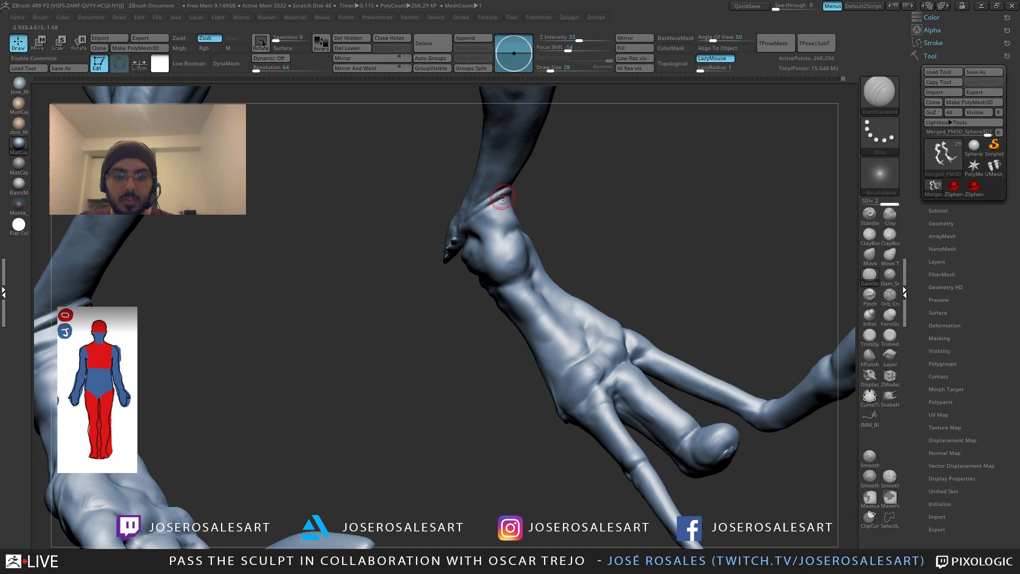
Step: Carve skin folds around the wrist and across the back of the hand with the Dam Standard brush
drag(595, 213, 523, 228)
mouse_move(528, 274)
mouse_down()
mouse_move(545, 262)
mouse_move(447, 305)
mouse_move(523, 309)
mouse_move(556, 291)
mouse_up()
drag(616, 268, 526, 279)
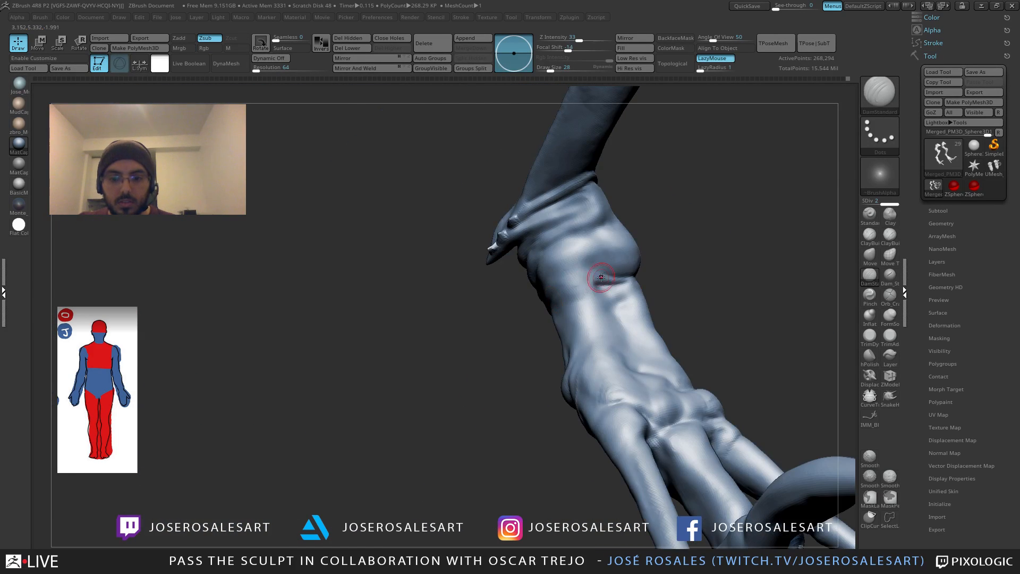
right_drag(564, 301, 607, 272)
mouse_move(600, 273)
mouse_down()
mouse_move(567, 281)
mouse_move(610, 273)
mouse_up()
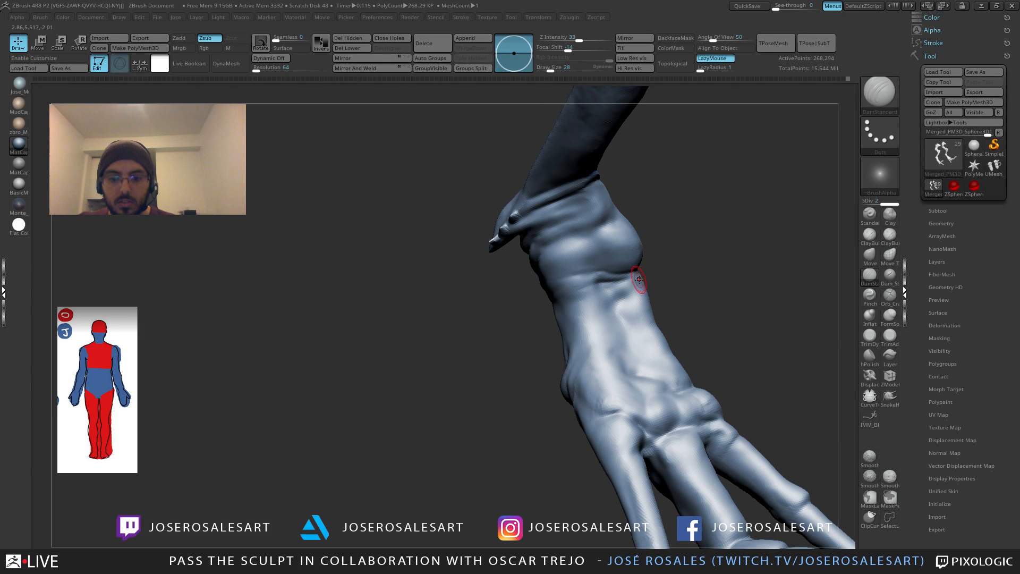
Step: Build up the forearm's forms near the elbow with the ClayBuildup brush and smooth the strokes
mouse_move(624, 233)
ctrl+right_down()
mouse_move(554, 228)
mouse_move(518, 212)
mouse_move(564, 225)
ctrl+right_up()
key(b)
key(s)
key(t)
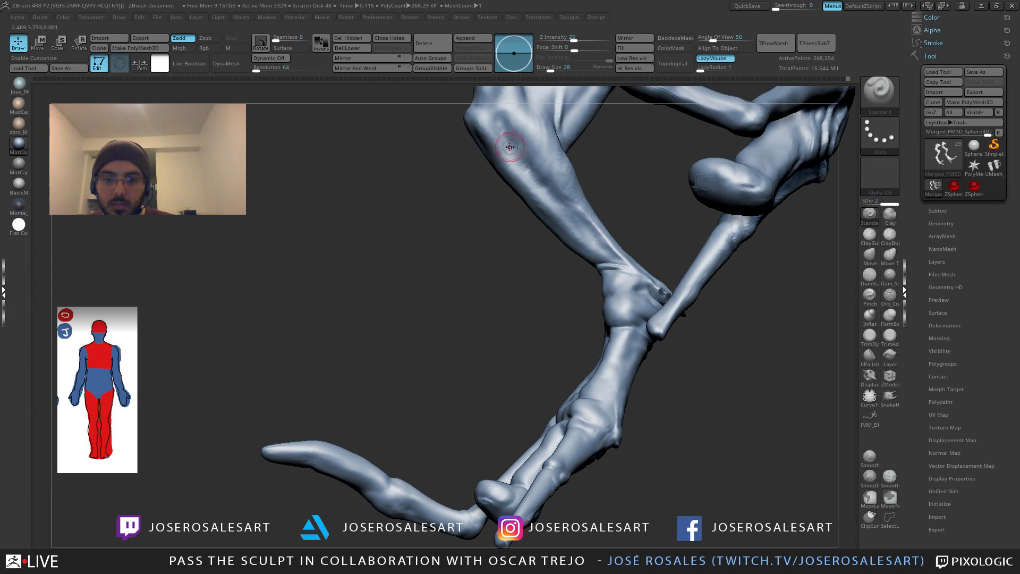
key(b)
key(c)
key(b)
drag(512, 154, 560, 216)
shift+drag(516, 143, 523, 152)
right_drag(532, 168, 510, 154)
right_drag(510, 154, 526, 139)
drag(526, 140, 523, 133)
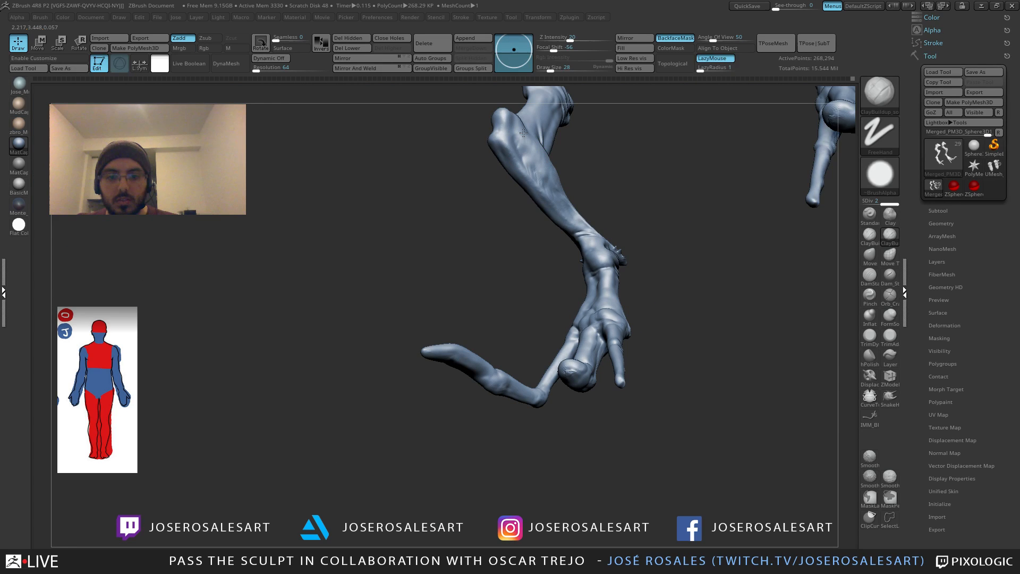
Step: Refine the bony elbow by smoothing it and adding volume with the ClayBuildup brush at draw size 23
mouse_move(523, 133)
right_down()
mouse_move(539, 132)
mouse_move(547, 175)
mouse_move(527, 183)
mouse_move(518, 244)
mouse_move(515, 207)
right_up()
key(b)
key(d)
key(s)
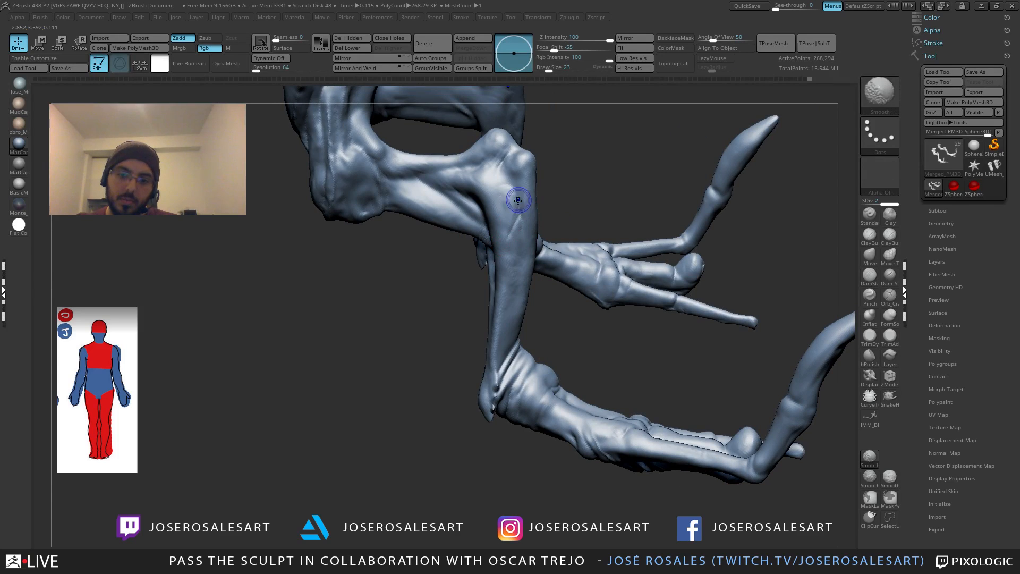
mouse_move(498, 172)
right_down()
mouse_move(499, 194)
mouse_move(517, 158)
mouse_move(500, 166)
mouse_move(501, 204)
mouse_move(485, 228)
mouse_move(499, 215)
mouse_move(476, 242)
right_up()
key(shift)
drag(476, 241, 469, 232)
key(2)
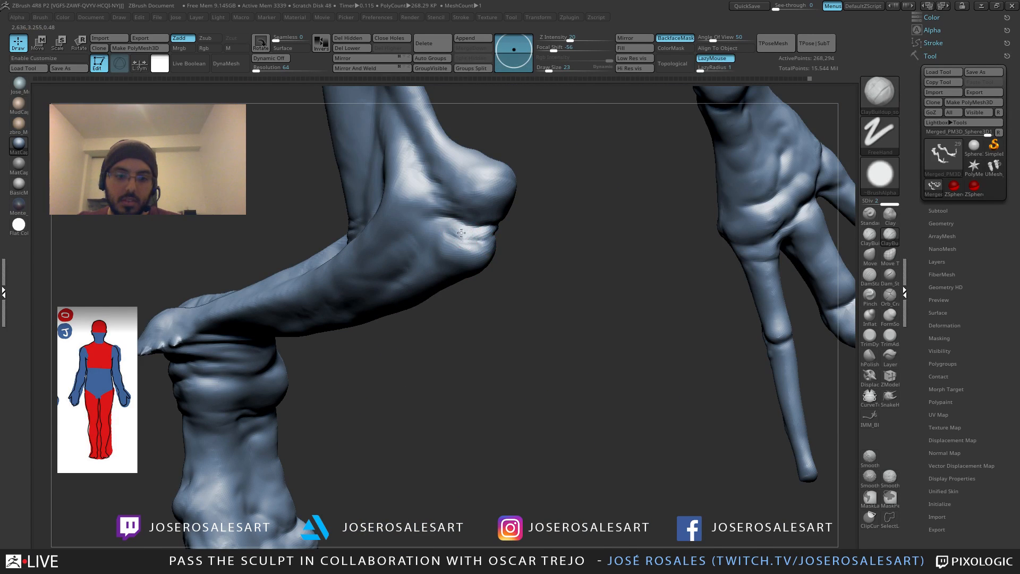
mouse_move(461, 236)
right_down()
mouse_move(487, 232)
mouse_move(485, 199)
mouse_move(510, 200)
mouse_move(449, 221)
mouse_move(414, 215)
mouse_move(425, 214)
mouse_move(430, 254)
mouse_move(447, 261)
mouse_move(436, 233)
mouse_move(426, 236)
mouse_move(423, 199)
right_up()
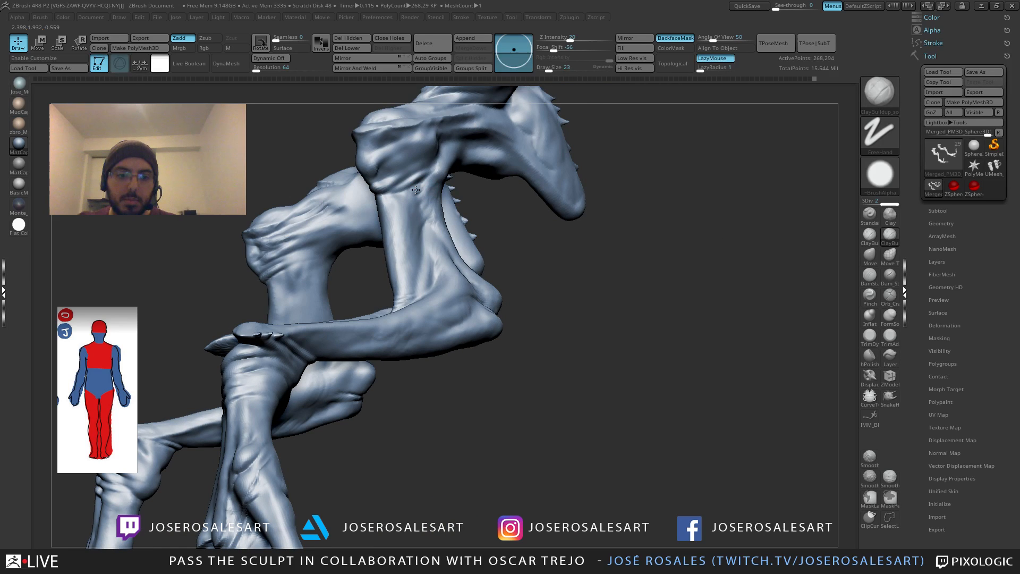
mouse_move(415, 190)
right_down()
mouse_move(450, 180)
mouse_move(450, 223)
right_up()
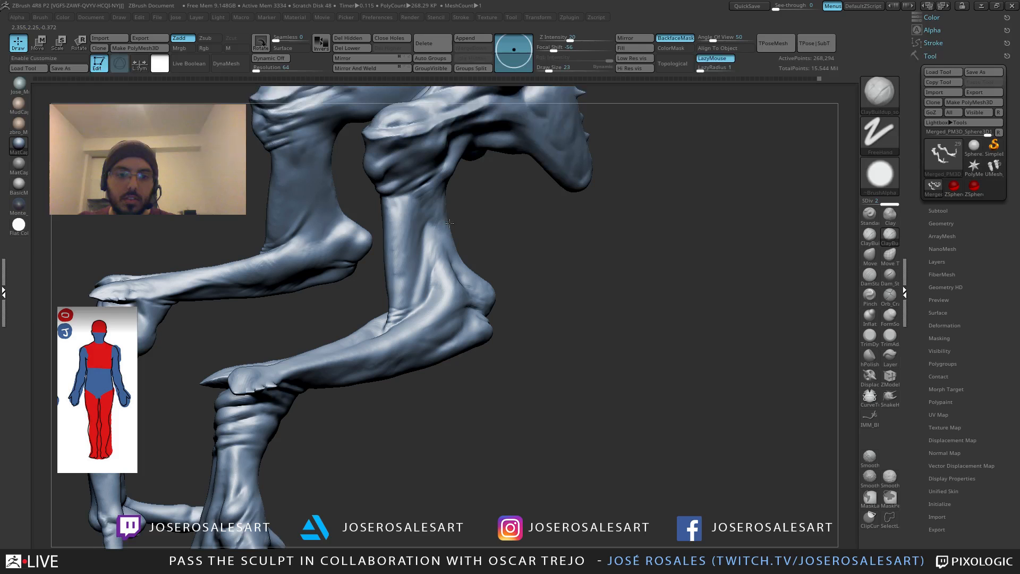
Step: Reshape the tip of the spiked shoulder plate with the Move brush at draw size 48
key(f)
right_drag(333, 327, 378, 332)
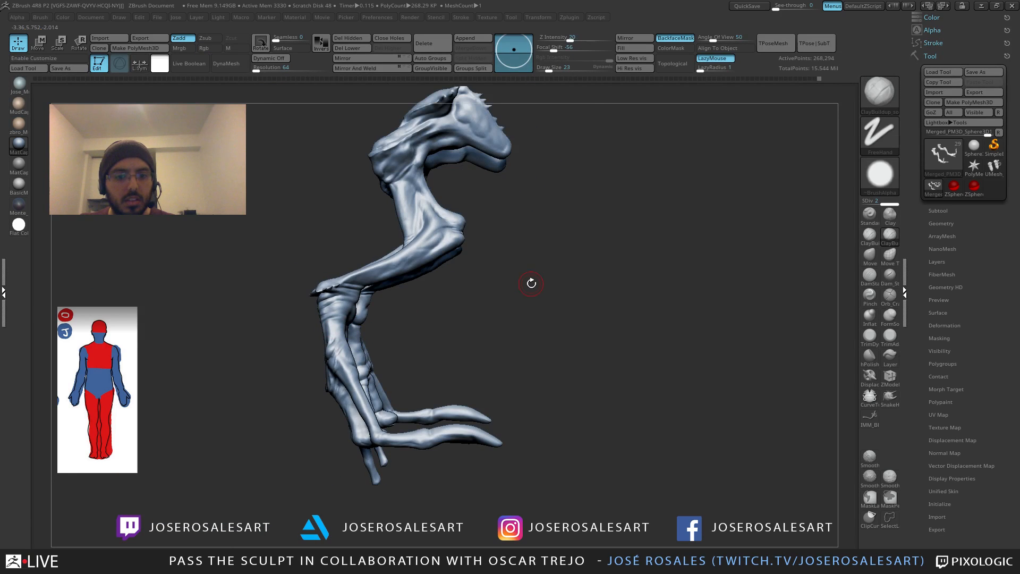
mouse_move(531, 283)
right_down()
mouse_move(509, 298)
mouse_move(514, 277)
right_up()
mouse_move(519, 193)
alt+right_down()
mouse_move(510, 255)
mouse_move(539, 249)
mouse_move(608, 280)
mouse_move(644, 216)
mouse_move(558, 286)
alt+right_up()
key(b)
key(m)
key(v)
right_drag(558, 286, 537, 298)
key(s)
click(519, 312)
mouse_move(504, 310)
mouse_down()
mouse_move(501, 323)
mouse_move(517, 290)
mouse_up()
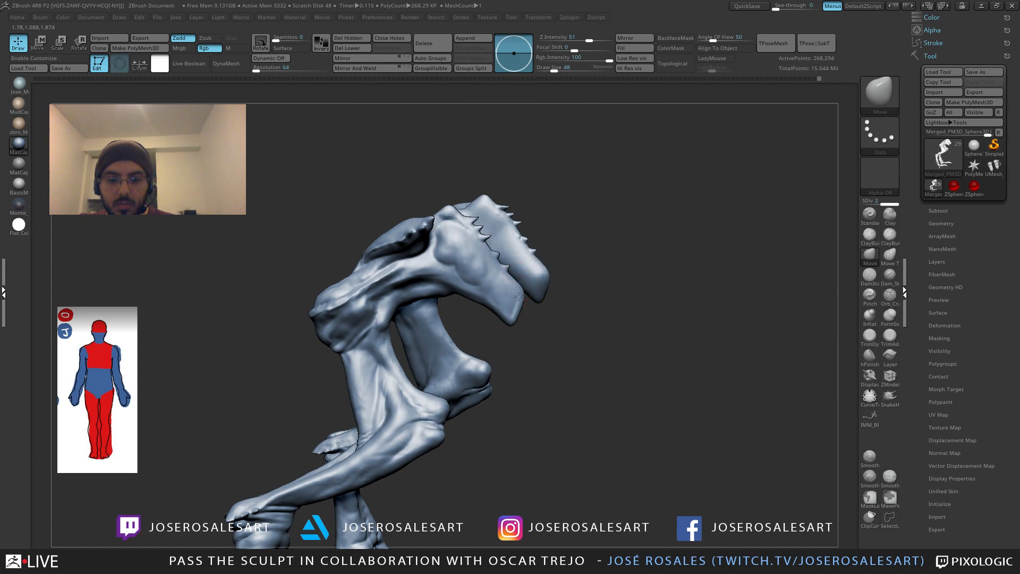
Step: Adjust the shoulder plate's contour from several angles with small Move brush pulls
mouse_move(480, 270)
shift+right_down()
mouse_move(520, 261)
mouse_move(486, 255)
shift+right_up()
key(s)
click(523, 267)
drag(494, 246, 500, 243)
right_drag(505, 255, 473, 272)
drag(471, 278, 482, 280)
right_drag(490, 272, 463, 261)
drag(474, 263, 479, 260)
Step: Examine the whole creature's silhouette and arm proportions from the side and front
mouse_move(461, 270)
right_down()
mouse_move(533, 270)
mouse_move(728, 216)
mouse_move(630, 283)
right_up()
key(s)
drag(630, 283, 620, 283)
ctrl+right_drag(611, 282, 579, 250)
mouse_move(457, 271)
right_down()
mouse_move(669, 293)
mouse_move(658, 270)
right_up()
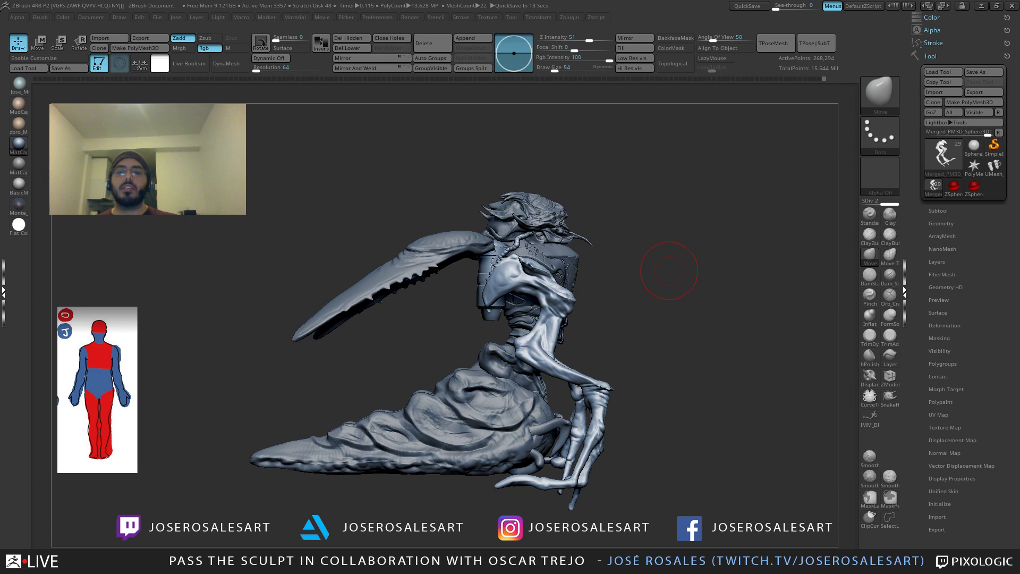
mouse_move(668, 271)
mouse_down()
mouse_move(502, 237)
mouse_move(659, 139)
mouse_move(532, 269)
mouse_move(575, 275)
mouse_move(560, 296)
mouse_move(585, 276)
mouse_move(558, 266)
mouse_move(564, 258)
mouse_move(601, 275)
mouse_move(517, 263)
mouse_up()
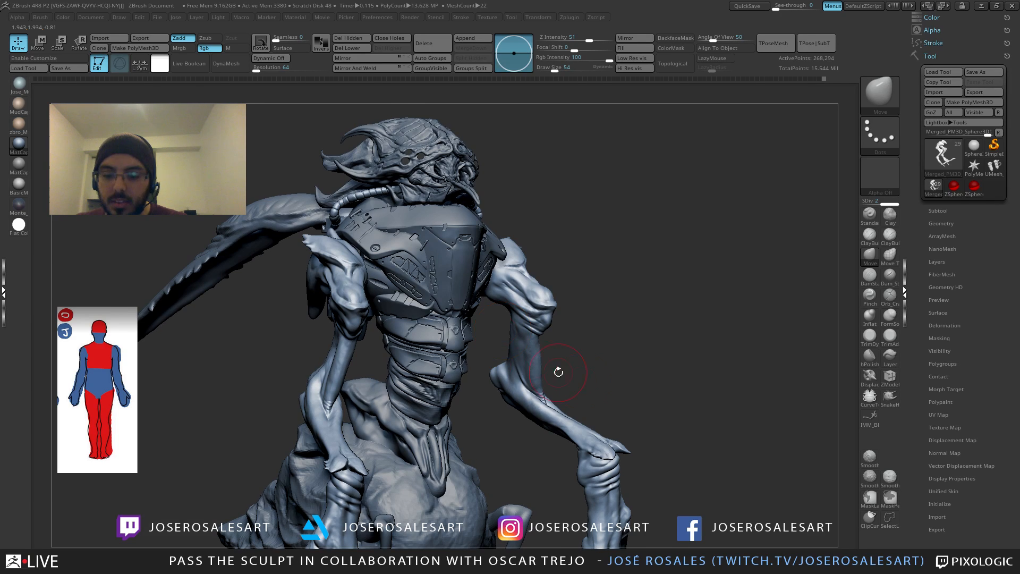
mouse_move(556, 369)
mouse_down()
mouse_move(414, 250)
mouse_move(425, 266)
mouse_up()
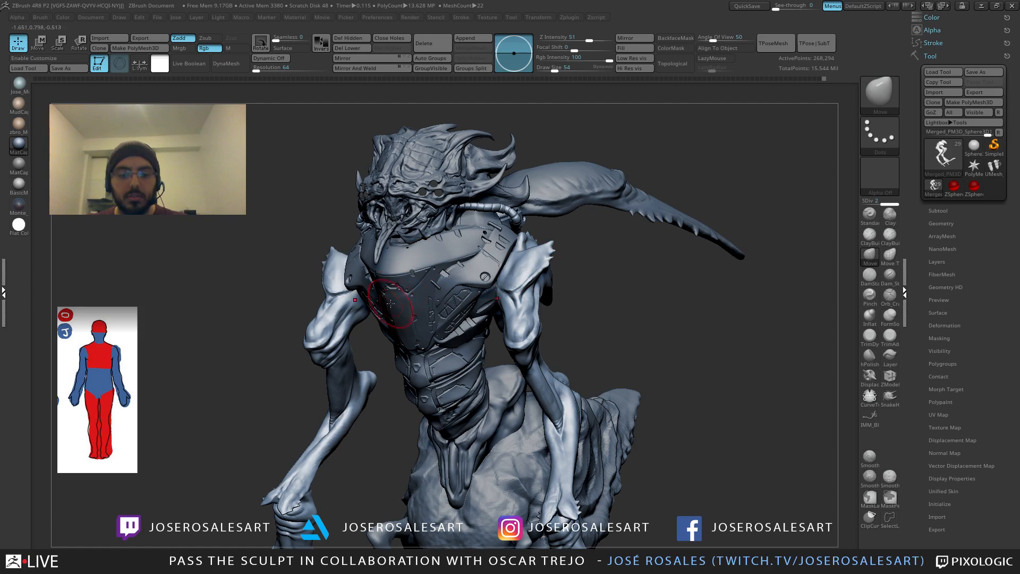
Step: Sculpt muscle detail on the upper arm beside the chest armor with the Standard brush at draw size 14, smoothing as needed
key(b)
key(s)
key(t)
ctrl+right_drag(367, 321, 345, 348)
key(s)
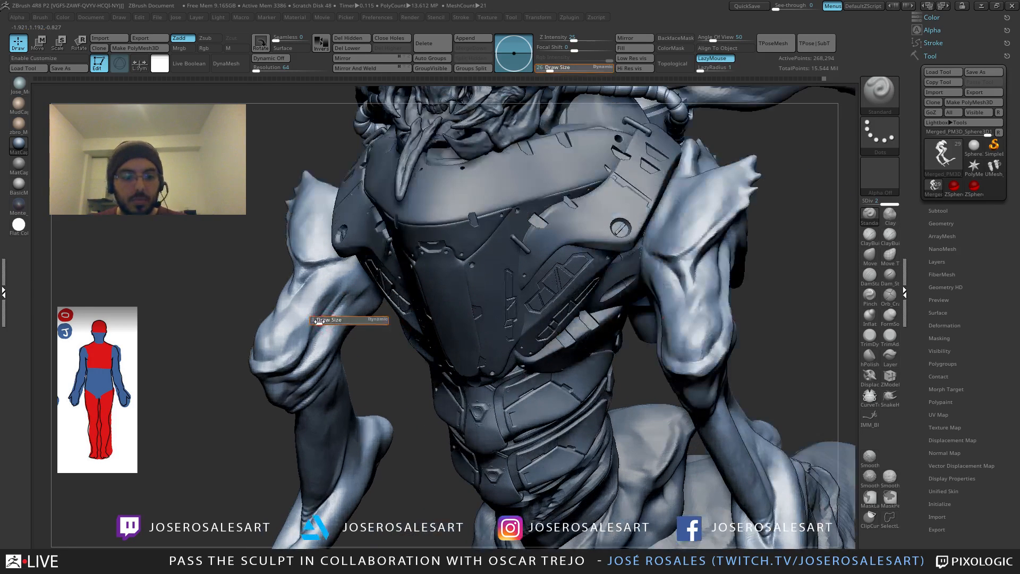
drag(322, 321, 323, 321)
key(s)
right_drag(319, 317, 255, 314)
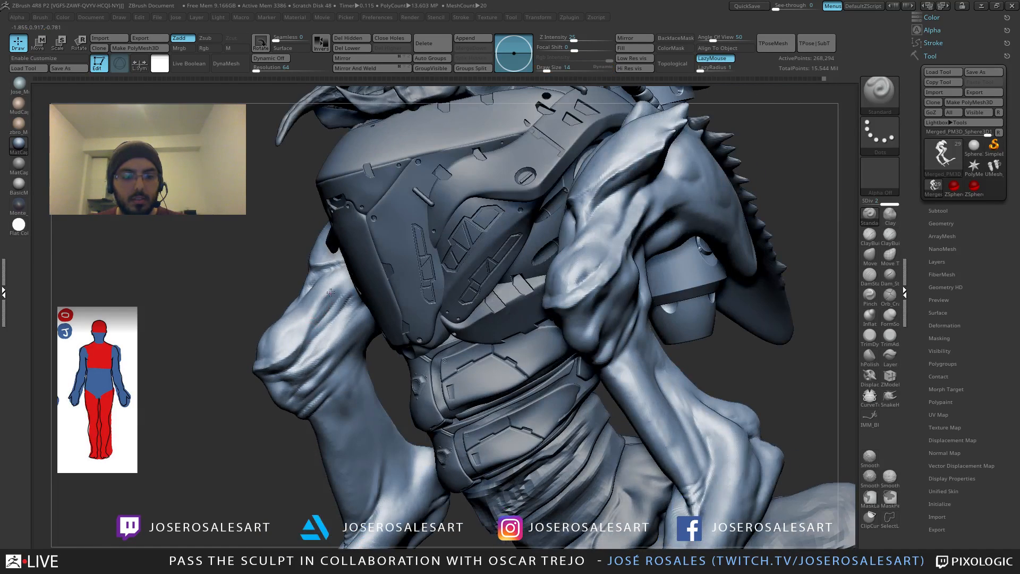
mouse_move(326, 297)
mouse_down()
mouse_move(312, 329)
mouse_move(325, 299)
mouse_up()
right_drag(324, 299, 288, 274)
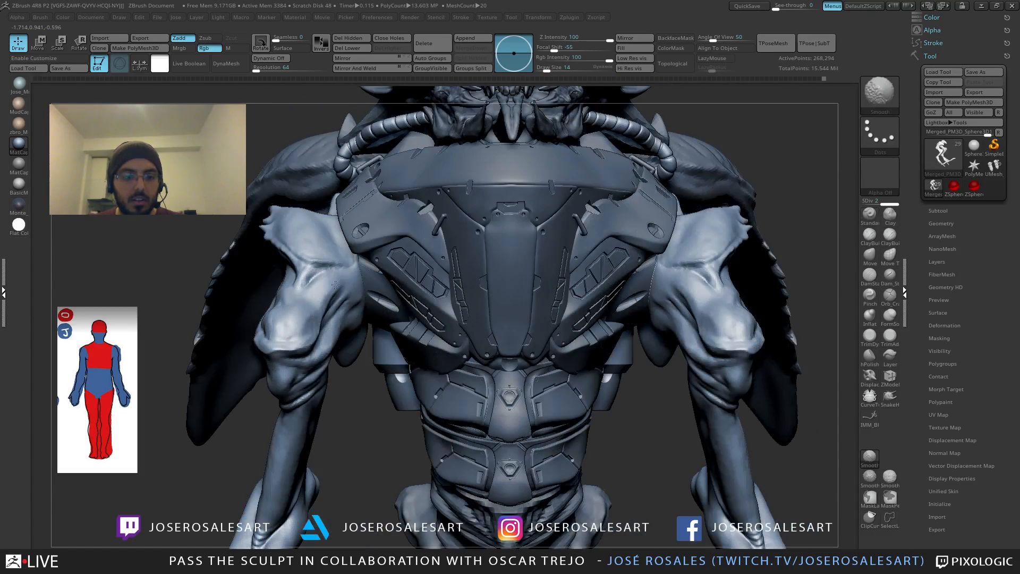
Step: Make the pelvis subtool active and examine how it sits between the waist and the abdomen
ctrl+right_drag(371, 303, 416, 330)
alt+right_drag(441, 424, 396, 367)
alt+click(444, 356)
right_drag(396, 366, 512, 436)
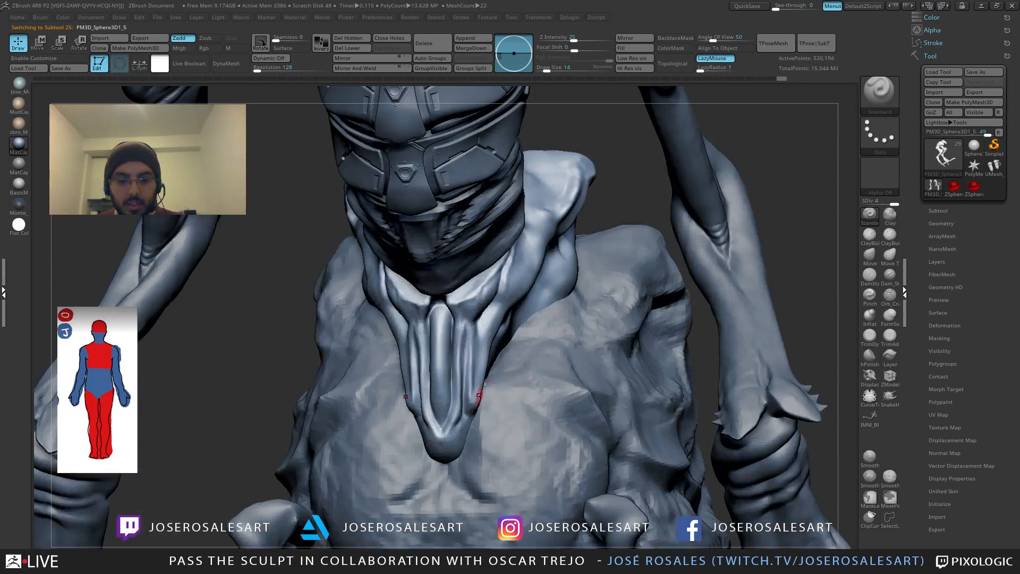
mouse_move(478, 398)
right_down()
mouse_move(419, 417)
mouse_move(449, 432)
mouse_move(337, 300)
right_up()
right_drag(417, 440, 710, 375)
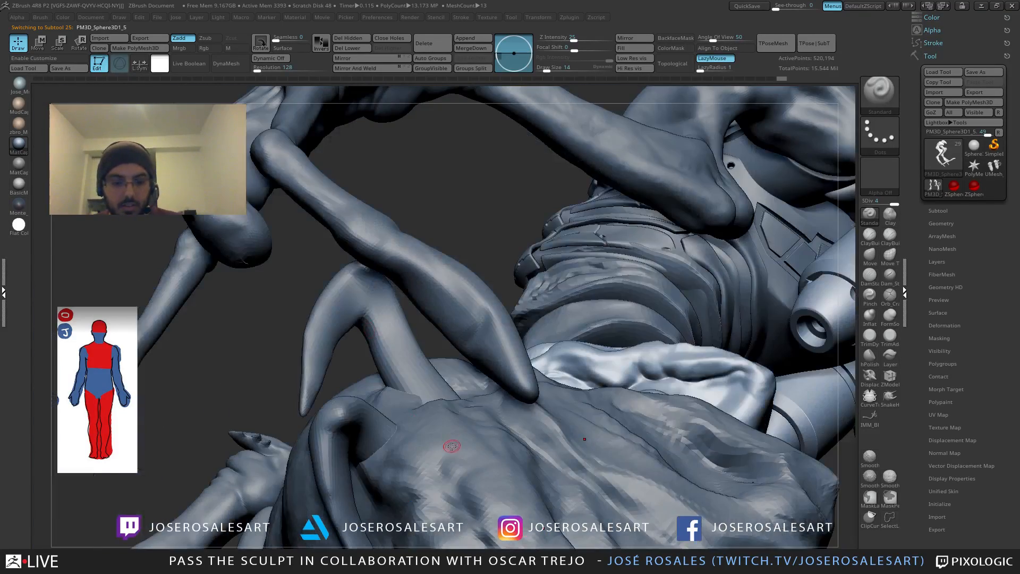
mouse_move(624, 374)
right_down()
mouse_move(616, 435)
mouse_move(558, 323)
mouse_move(429, 314)
mouse_move(330, 286)
mouse_move(402, 312)
mouse_move(480, 304)
mouse_move(462, 324)
right_up()
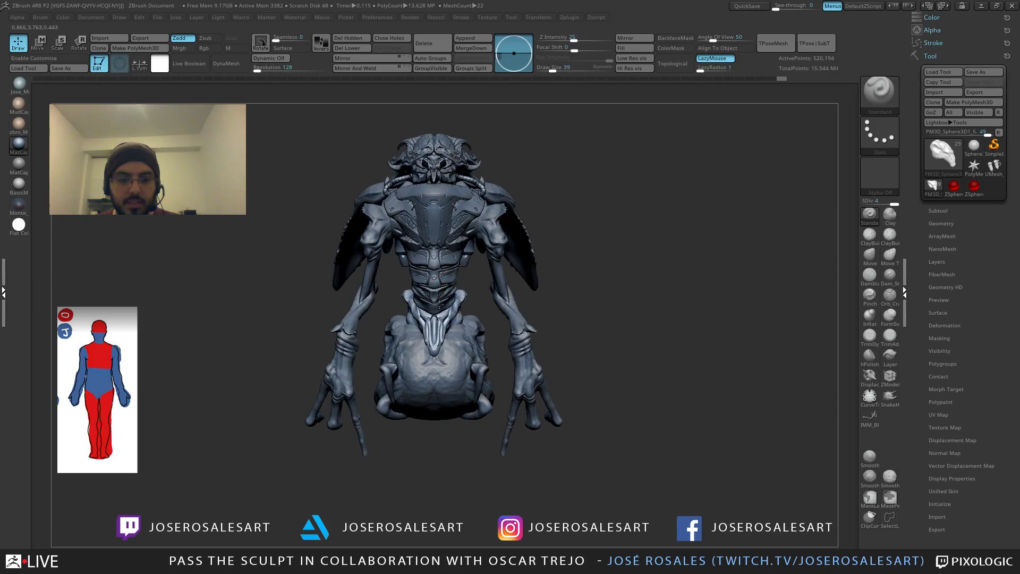
Step: Carve grooves along the pelvis's front bone plate with the Dam Standard brush at draw size 23
key(f)
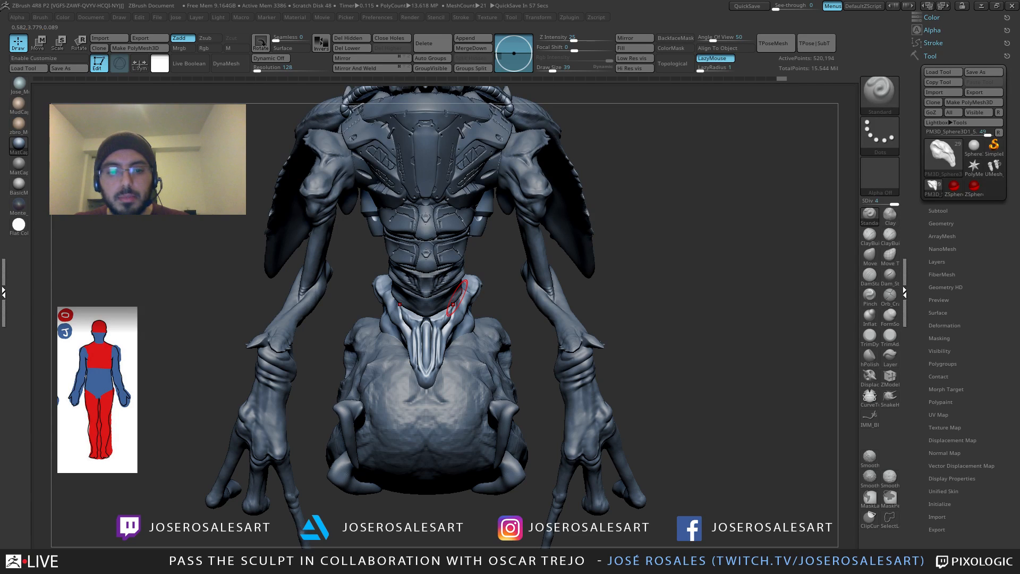
mouse_move(514, 304)
mouse_down()
mouse_move(498, 311)
mouse_move(499, 291)
mouse_move(497, 343)
mouse_up()
key(s)
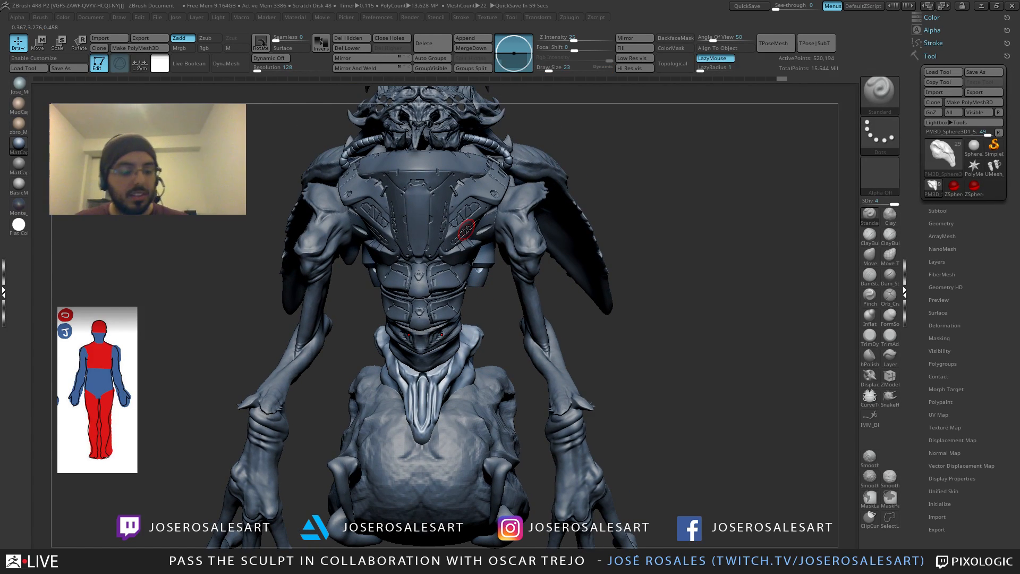
alt+drag(445, 301, 502, 300)
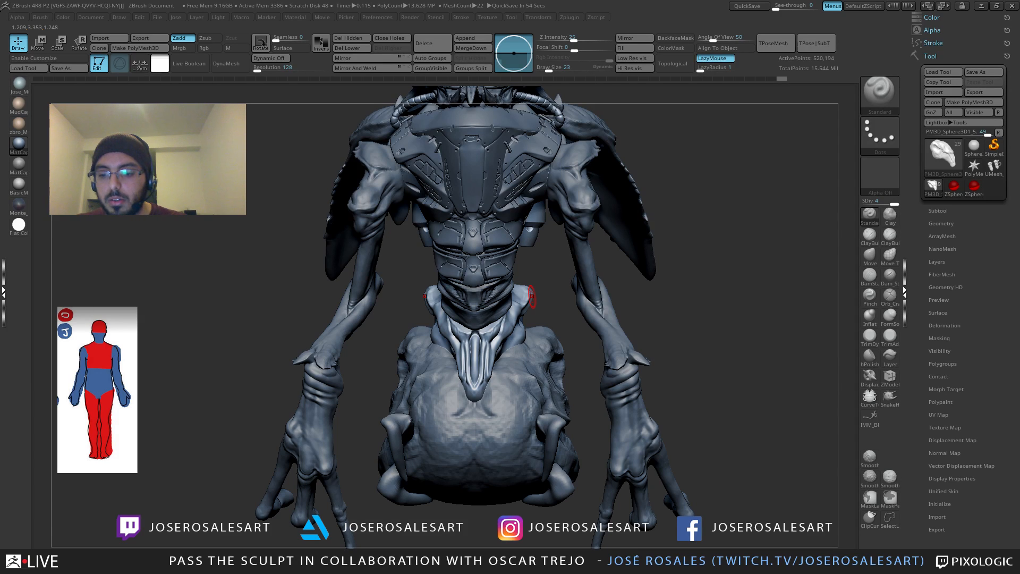
mouse_move(532, 296)
right_down()
mouse_move(459, 340)
mouse_move(451, 268)
mouse_move(467, 292)
mouse_move(504, 281)
mouse_move(491, 308)
right_up()
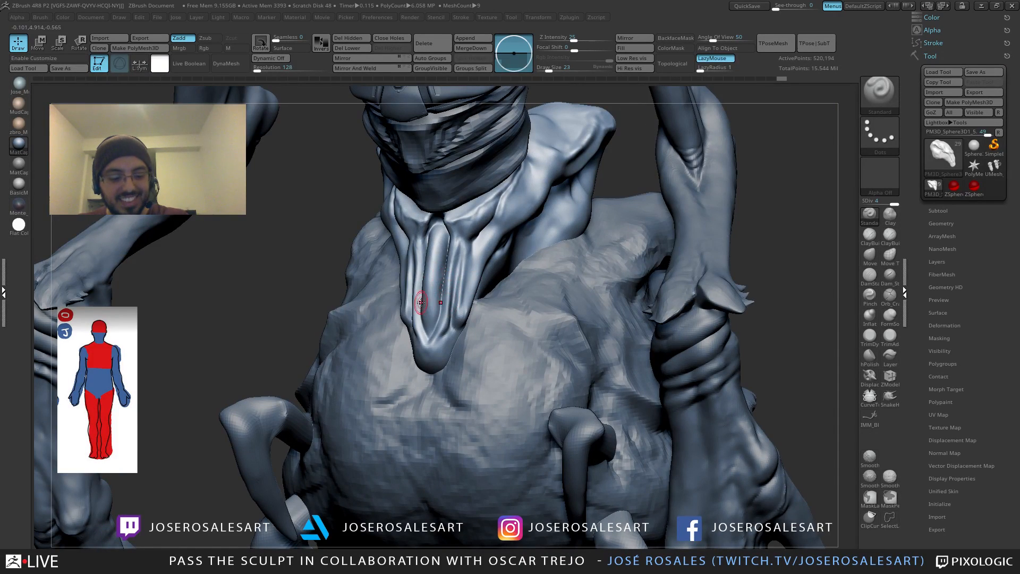
key(b)
key(d)
key(s)
mouse_move(414, 300)
right_down()
mouse_move(439, 299)
mouse_move(391, 325)
mouse_move(416, 319)
right_up()
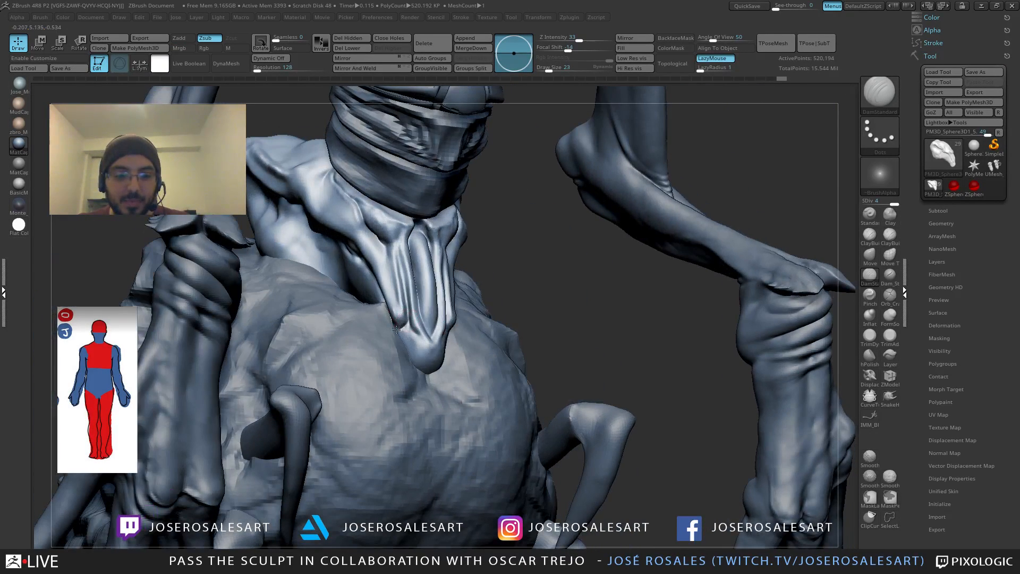
drag(408, 316, 398, 253)
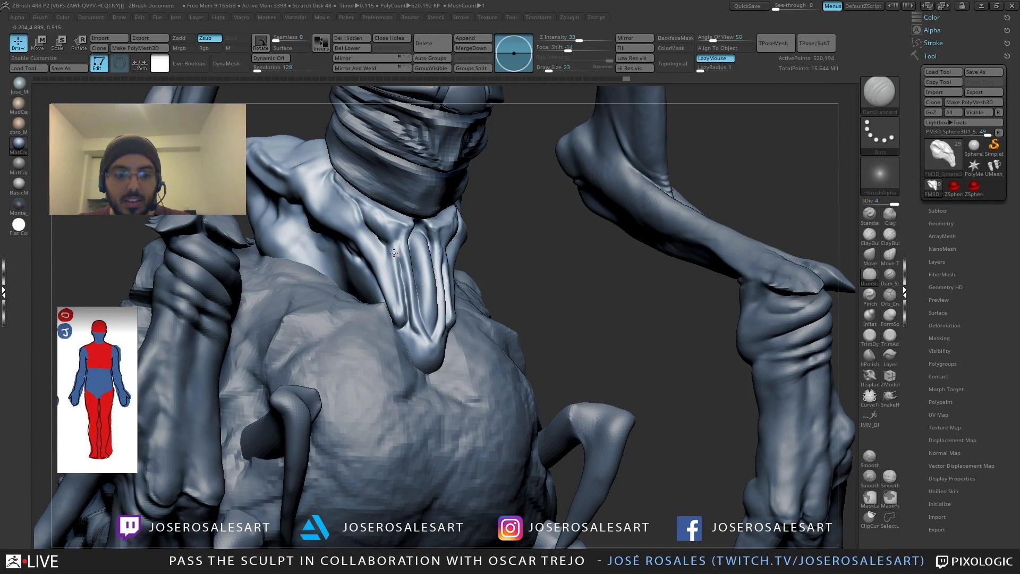
right_drag(397, 244, 397, 259)
drag(401, 272, 398, 255)
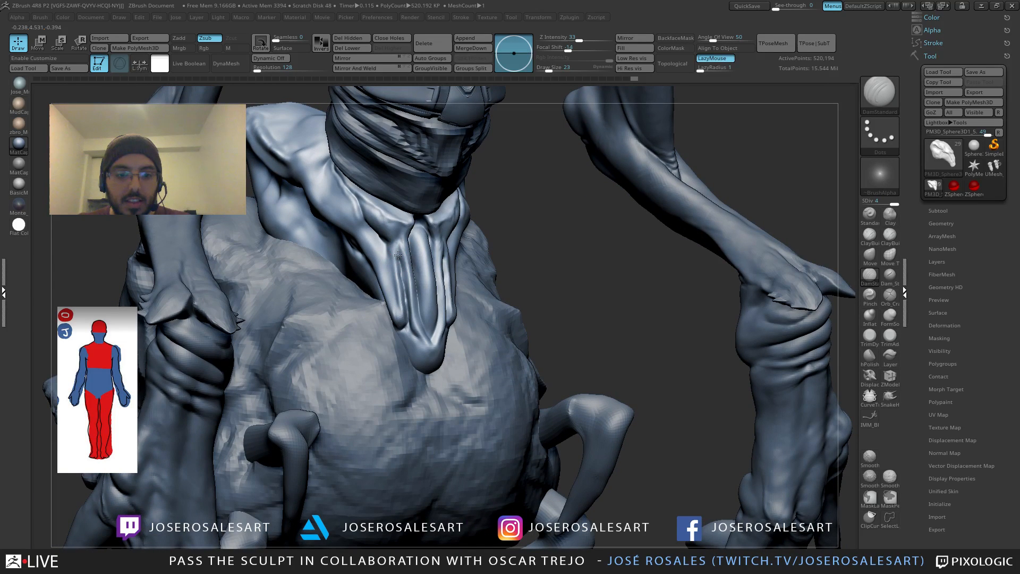
Step: Convert the pelvis to DynaMesh at resolution 64, declining to freeze its subdivision levels
mouse_move(397, 255)
right_down()
mouse_move(401, 236)
mouse_move(426, 334)
mouse_move(437, 324)
mouse_move(447, 260)
mouse_move(460, 243)
mouse_move(457, 305)
mouse_move(494, 230)
right_up()
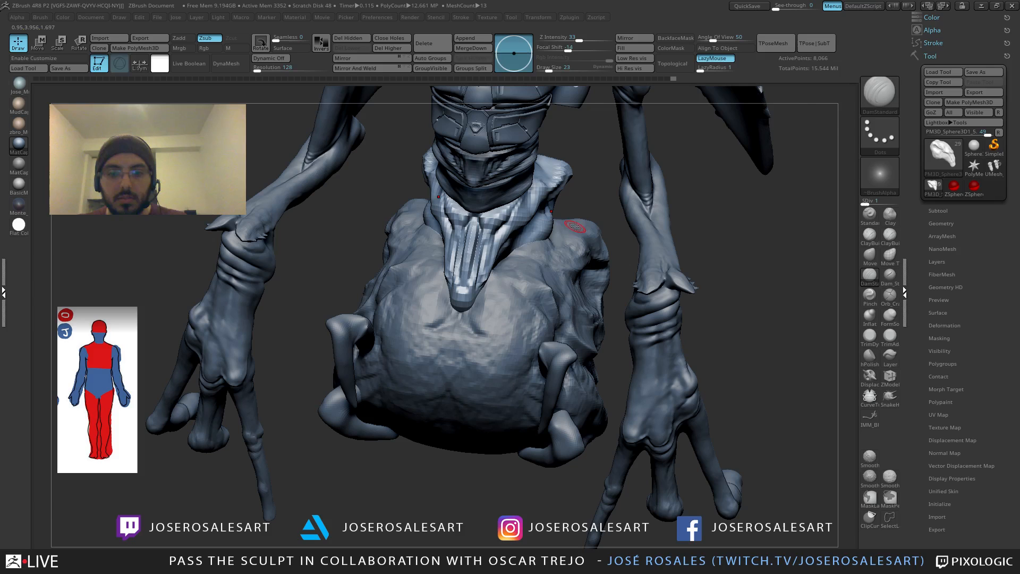
click(265, 68)
text(64)
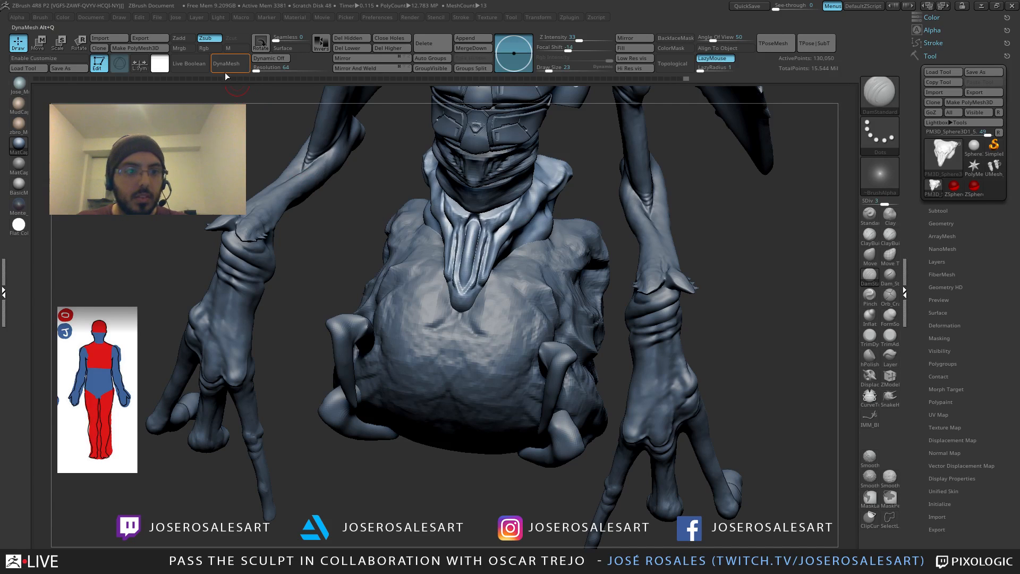
click(226, 63)
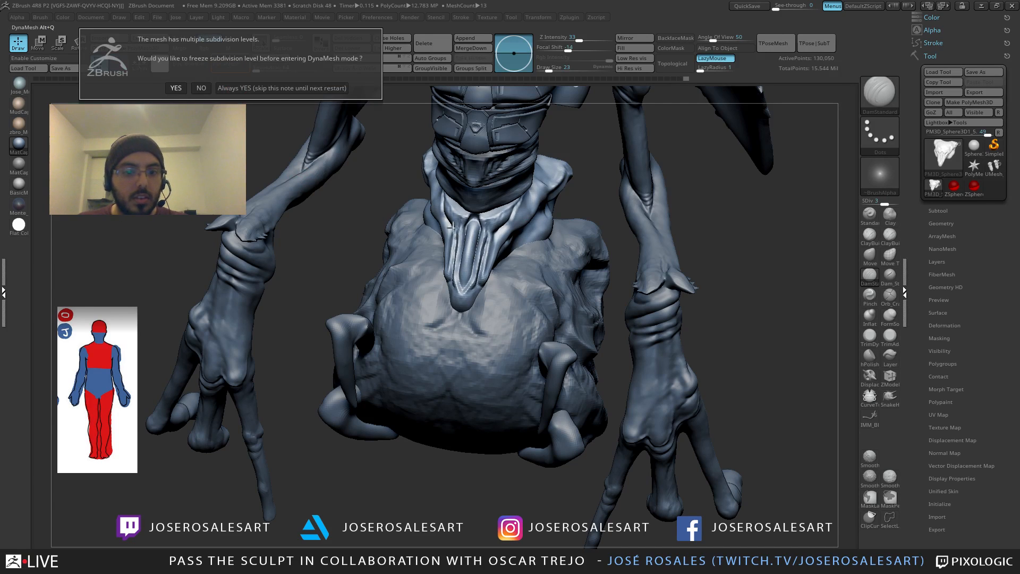
click(202, 88)
Step: Rework the lower end of the pelvis's front plate with ClayBuildup strokes at draw size 23
mouse_move(425, 207)
shift+right_down()
mouse_move(563, 211)
mouse_move(493, 234)
mouse_move(542, 226)
mouse_move(525, 226)
shift+right_up()
key(1)
drag(505, 219, 511, 264)
mouse_move(513, 268)
right_down()
mouse_move(506, 246)
mouse_move(540, 258)
mouse_move(544, 228)
mouse_move(518, 259)
mouse_move(509, 226)
right_up()
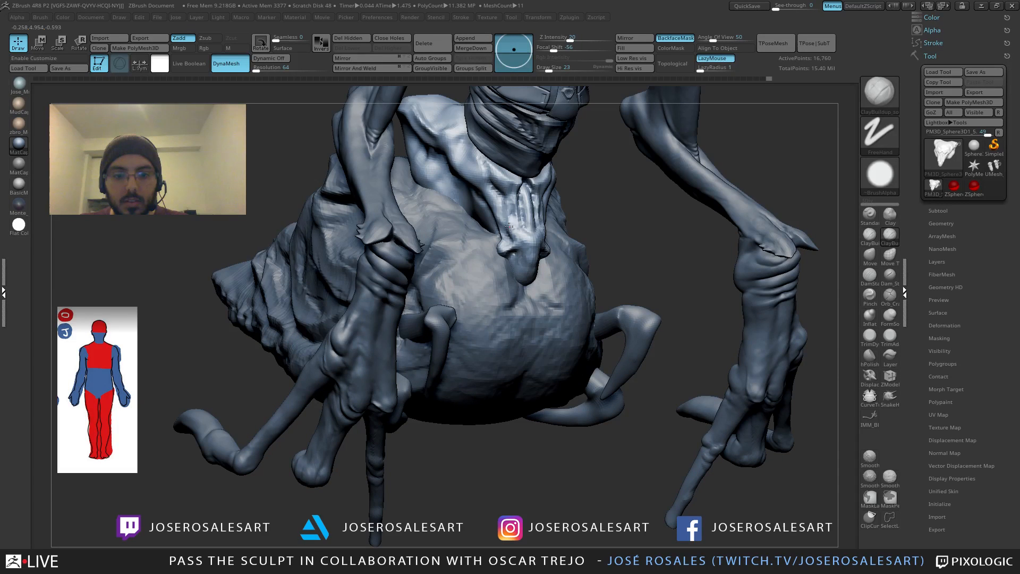
Step: Define the creases of the pelvis's front plate with the Dam Standard brush at draw size 36
key(b)
key(d)
key(s)
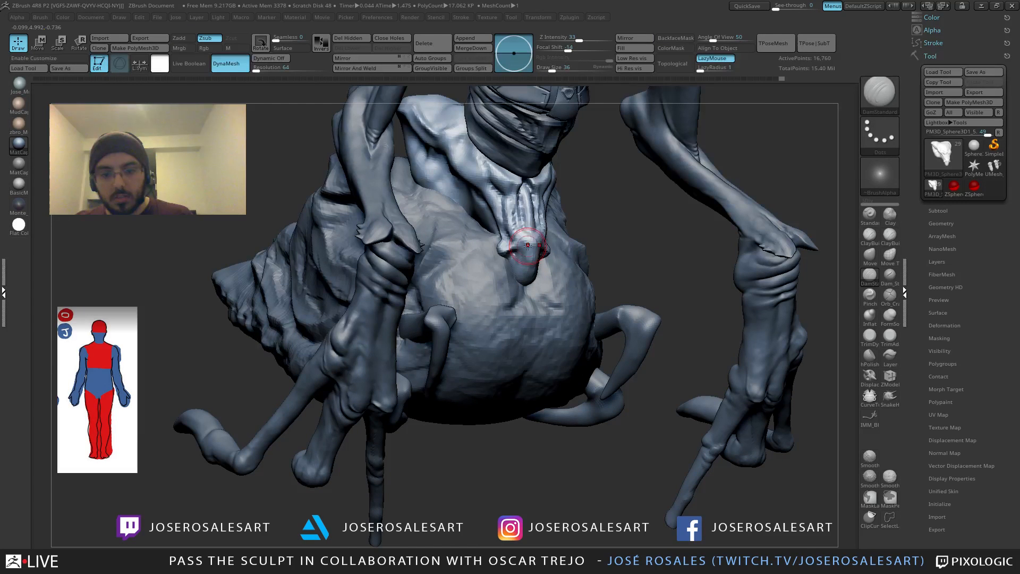
right_drag(527, 245, 554, 232)
drag(570, 231, 581, 152)
right_drag(550, 237, 536, 143)
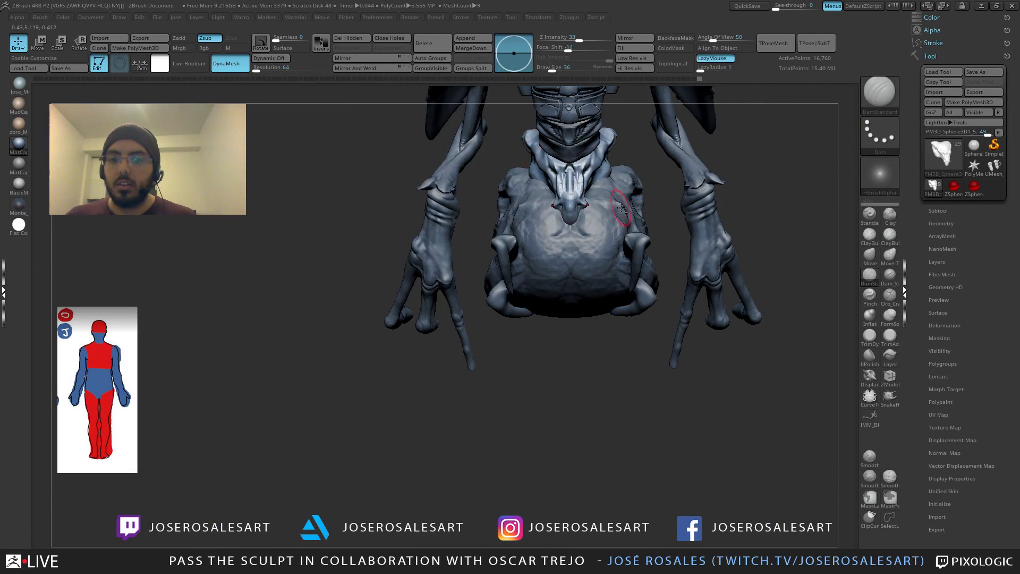
Step: Bring the whole creature into view and save the sculpt as a tool file
alt+right_drag(622, 144, 575, 196)
right_drag(575, 197, 583, 309)
click(975, 72)
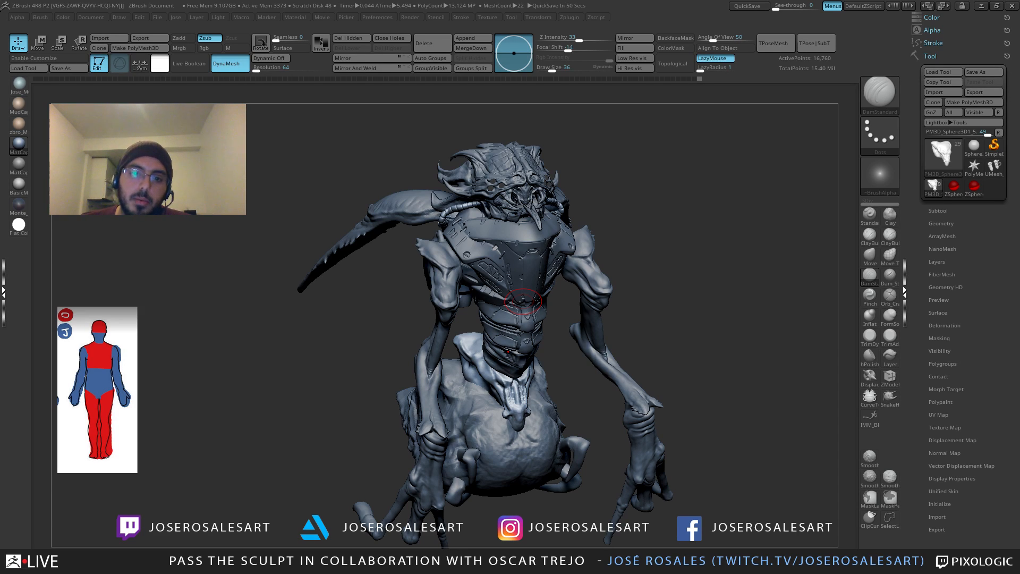
Step: Make the pelvis the active subtool again and subdivide it once
mouse_move(563, 294)
mouse_down()
mouse_move(616, 313)
mouse_move(505, 334)
mouse_move(537, 382)
mouse_move(527, 405)
mouse_up()
alt+click(527, 405)
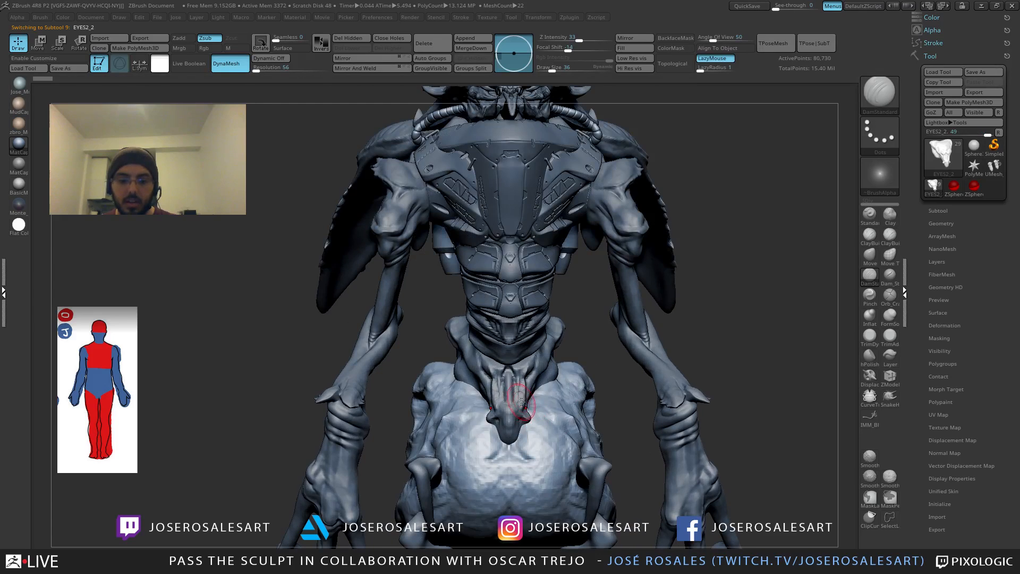
ctrl+right_drag(527, 406, 530, 375)
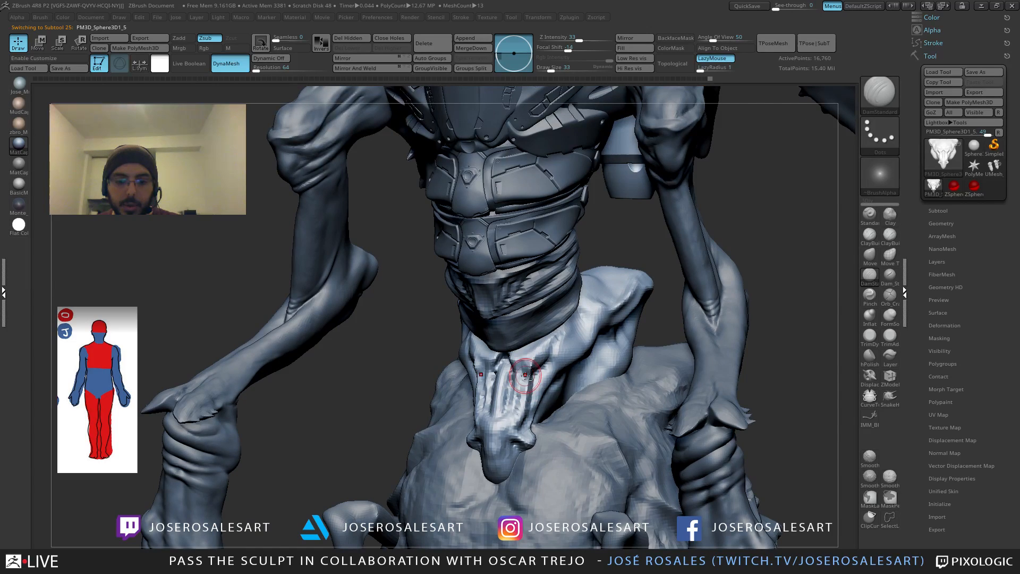
right_drag(524, 375, 525, 356)
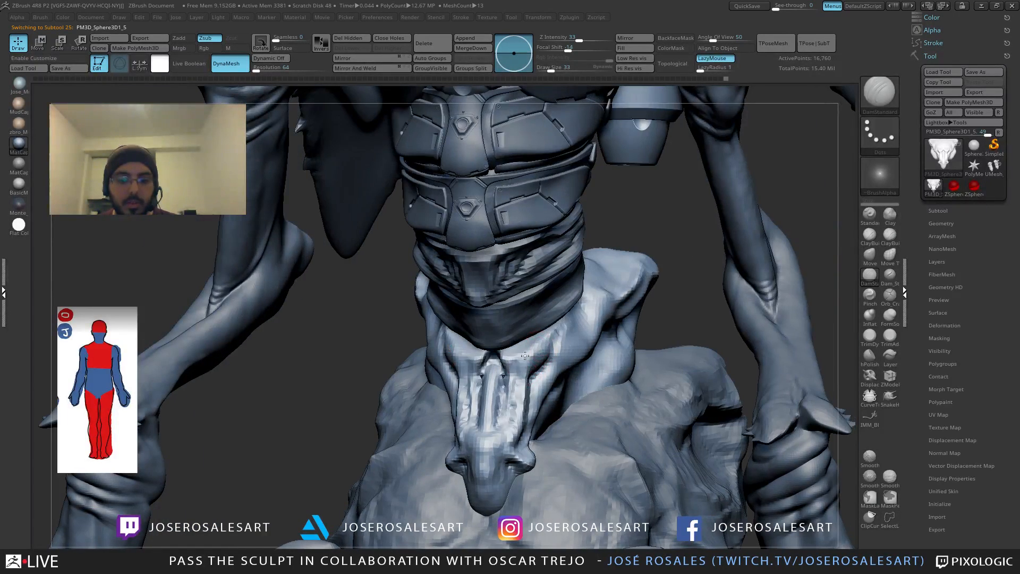
mouse_move(509, 418)
right_down()
mouse_move(446, 380)
mouse_move(489, 366)
mouse_move(485, 419)
mouse_move(593, 380)
mouse_move(564, 395)
mouse_move(603, 408)
right_up()
key(b)
key(c)
key(b)
key(shift)
key(ctrl+d)
right_drag(478, 432, 510, 419)
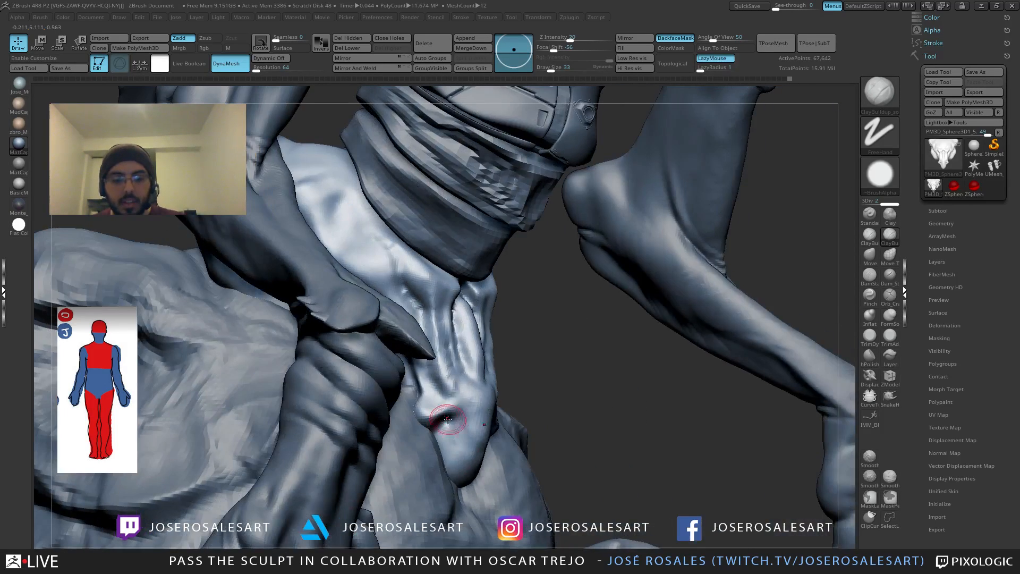
Step: Carve the edge under the flared corners at the lower end of the pelvis's front plate with Dam Standard at draw size 33
right_drag(444, 417, 420, 407)
key(b)
key(d)
key(s)
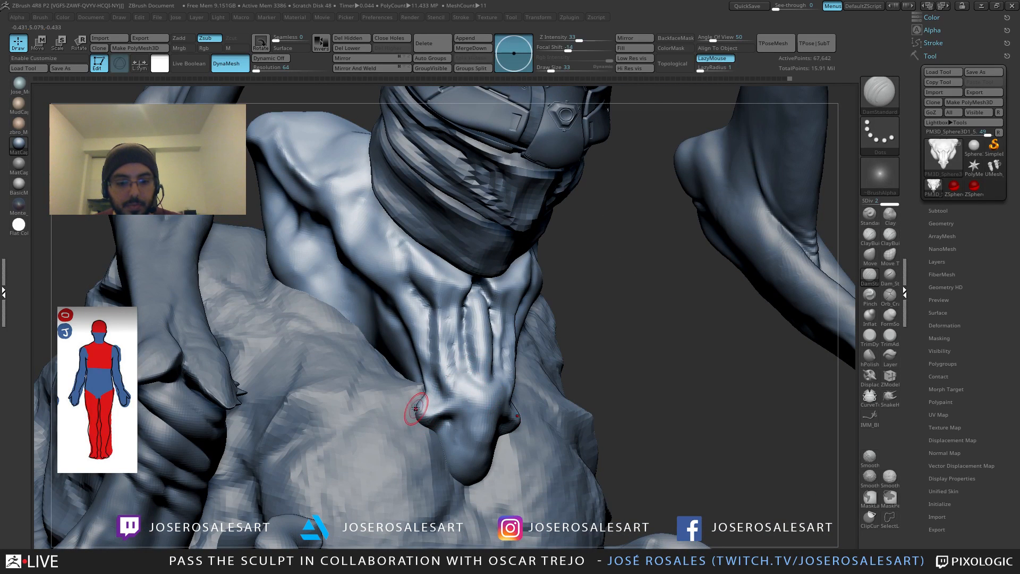
drag(420, 409, 426, 418)
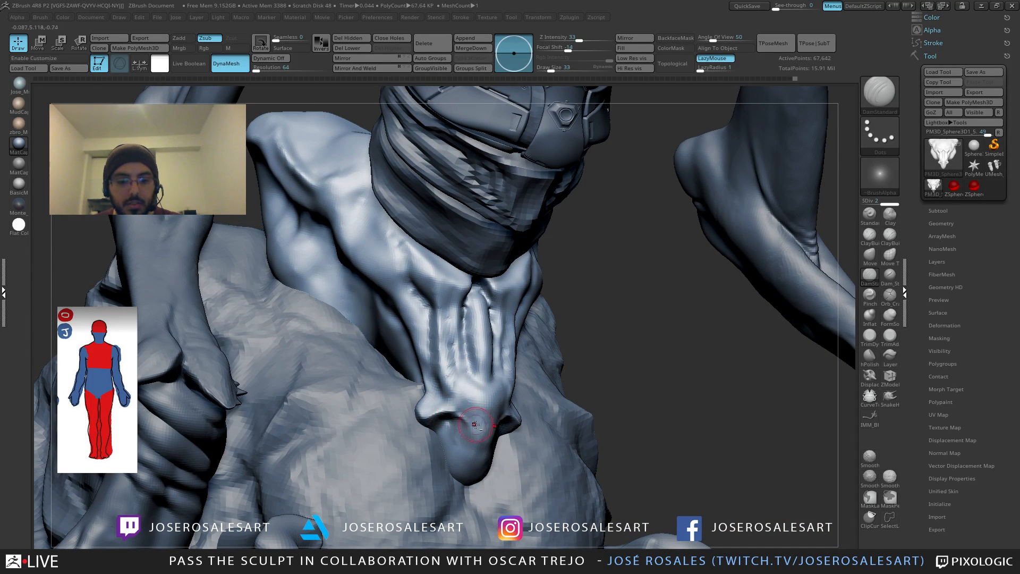
mouse_move(475, 425)
right_down()
mouse_move(458, 419)
mouse_move(457, 435)
mouse_move(423, 428)
mouse_move(436, 441)
right_up()
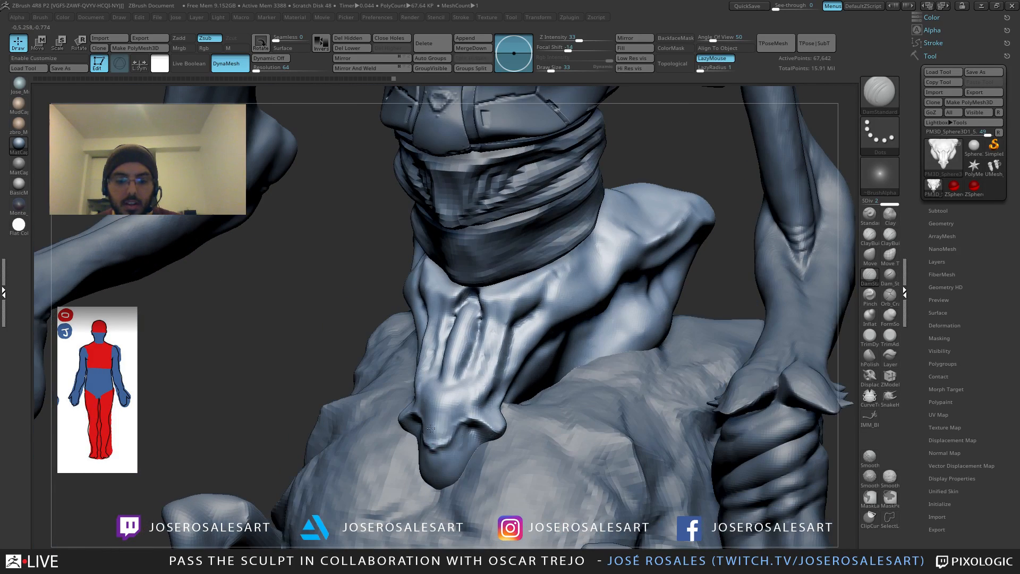
Step: Shape the lip above the front plate's rounded tip with the ClayBuildup and Dam Standard brushes at draw size 33
key(b)
key(c)
key(b)
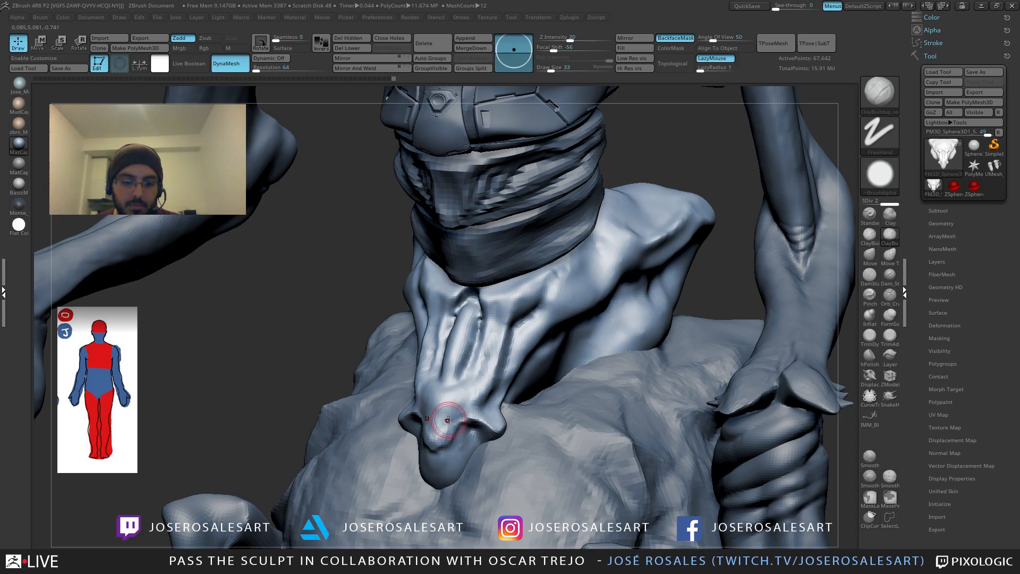
right_drag(447, 421, 454, 449)
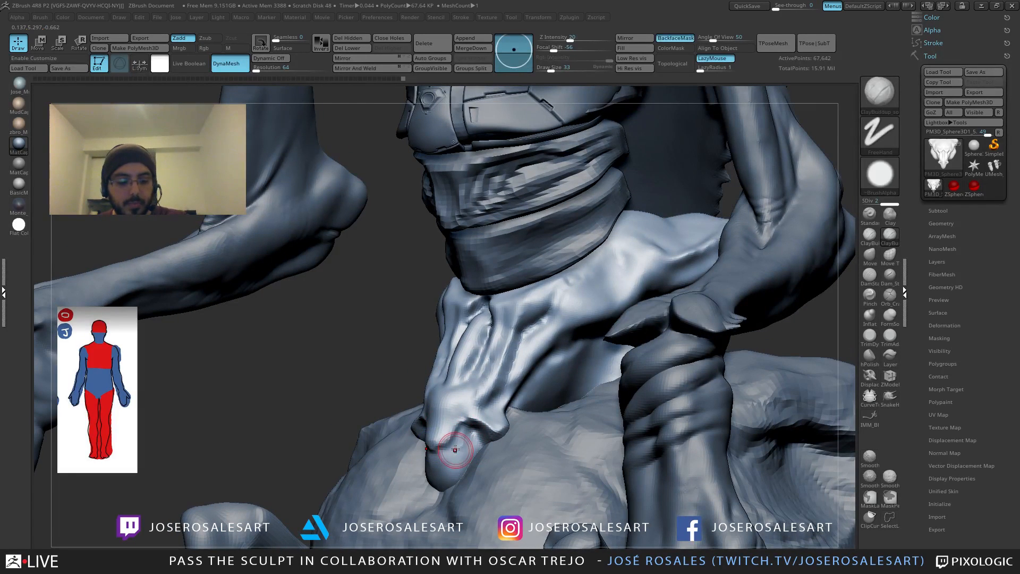
key(b)
key(d)
key(s)
mouse_move(456, 446)
right_down()
mouse_move(434, 432)
mouse_move(461, 443)
mouse_move(481, 425)
mouse_move(450, 451)
mouse_move(378, 415)
right_up()
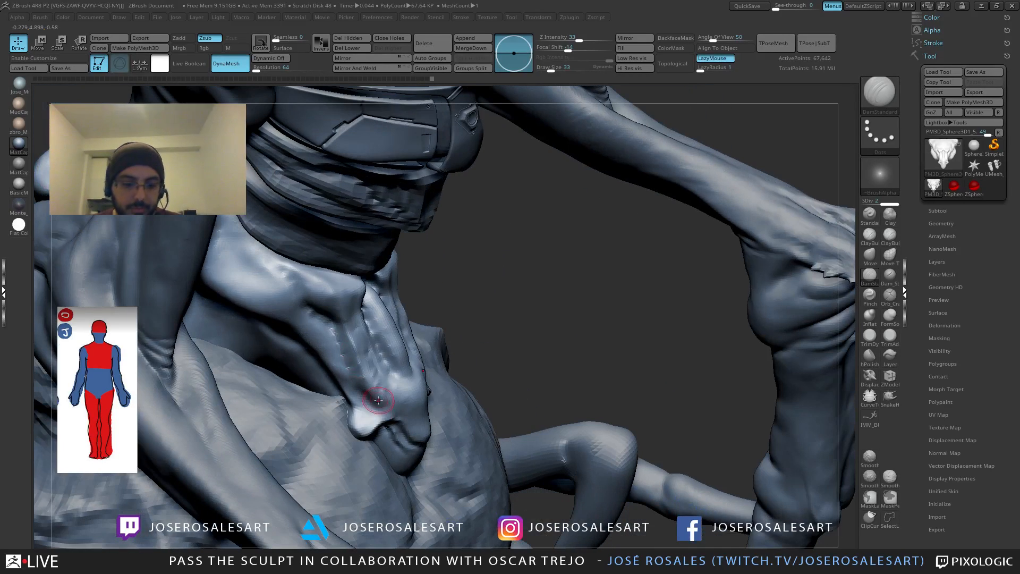
Step: Carve creases from the front plate's flared corner up along its side toward the hip with Dam Standard at draw size 33
drag(373, 429, 363, 360)
right_drag(362, 360, 386, 366)
mouse_move(357, 348)
mouse_down()
mouse_move(338, 320)
mouse_move(299, 328)
mouse_up()
mouse_move(299, 327)
right_down()
mouse_move(341, 307)
mouse_move(338, 324)
right_up()
drag(306, 296, 301, 291)
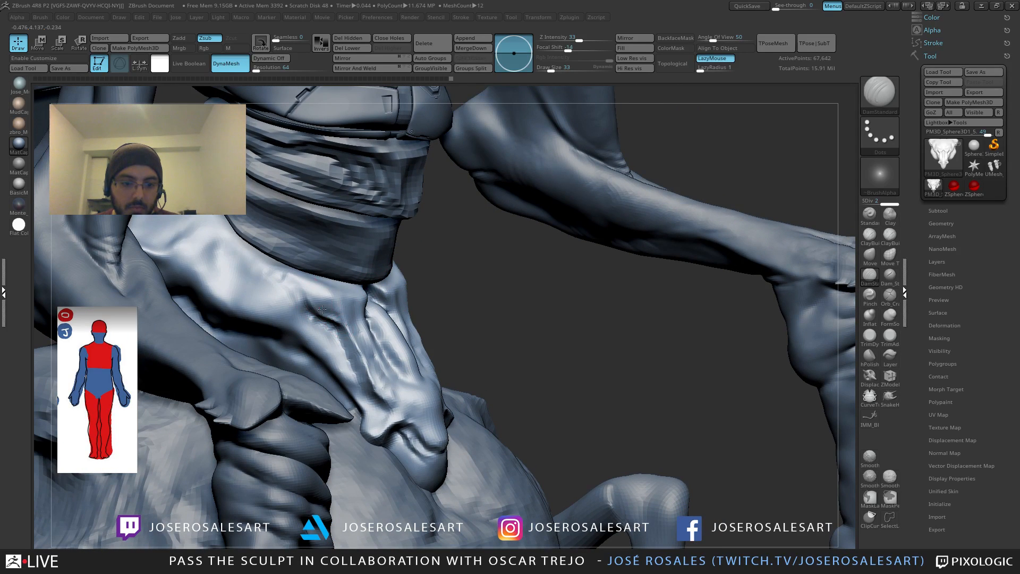
right_drag(341, 315, 320, 316)
drag(342, 319, 300, 277)
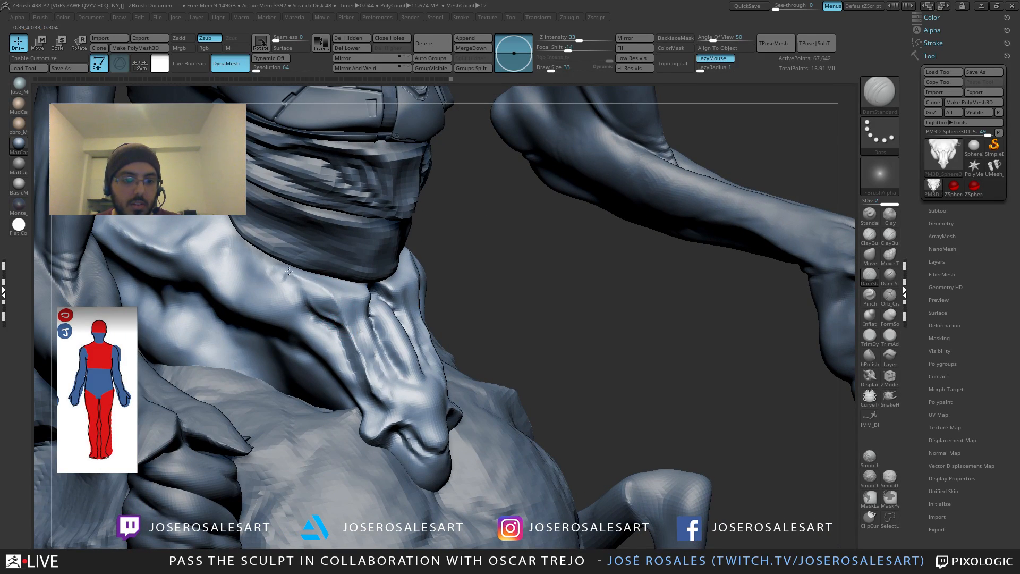
right_drag(334, 287, 302, 282)
drag(330, 293, 353, 302)
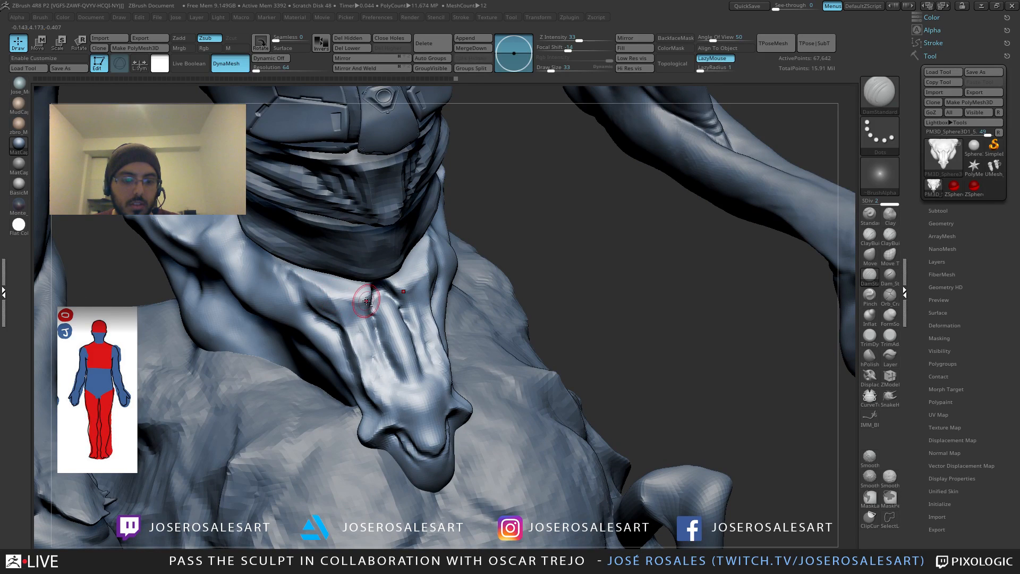
Step: Deepen the notch at the upper end of the front plate's central ridge with repeated Dam Standard strokes
mouse_move(339, 296)
right_down()
mouse_move(378, 298)
mouse_move(361, 302)
right_up()
key(1)
mouse_move(363, 308)
mouse_down()
mouse_move(360, 332)
mouse_move(379, 322)
mouse_up()
right_drag(379, 322, 371, 318)
Step: Isolate the pelvis, build up the rim on both sides of the central notch with ClayBuildup, and show all subtools again
mouse_move(371, 319)
ctrl+right_down()
mouse_move(350, 296)
mouse_move(380, 291)
ctrl+right_up()
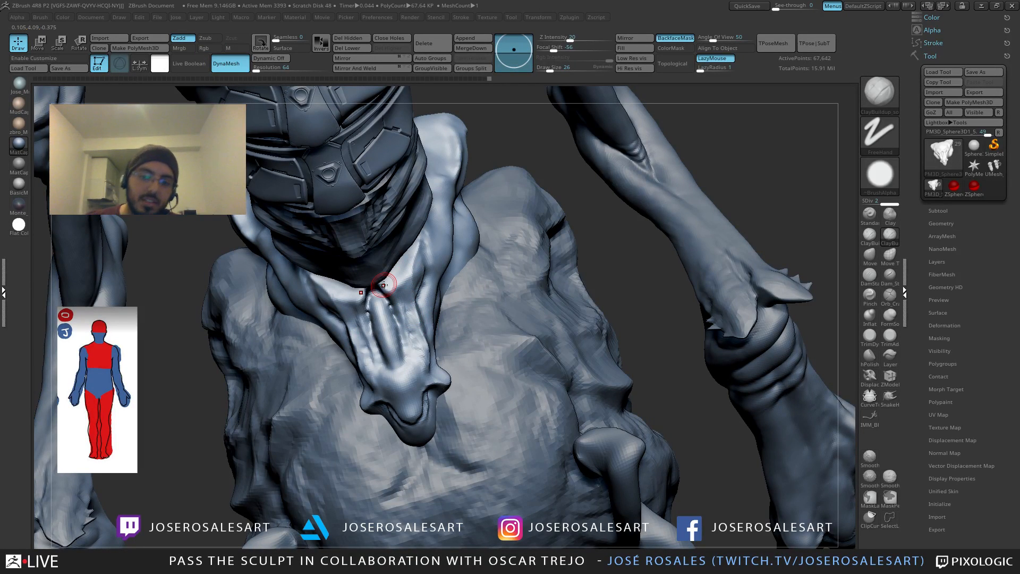
mouse_move(379, 282)
right_down()
mouse_move(400, 303)
mouse_move(393, 279)
right_up()
key(s)
drag(393, 279, 395, 279)
right_drag(395, 278, 391, 260)
key(alt+s)
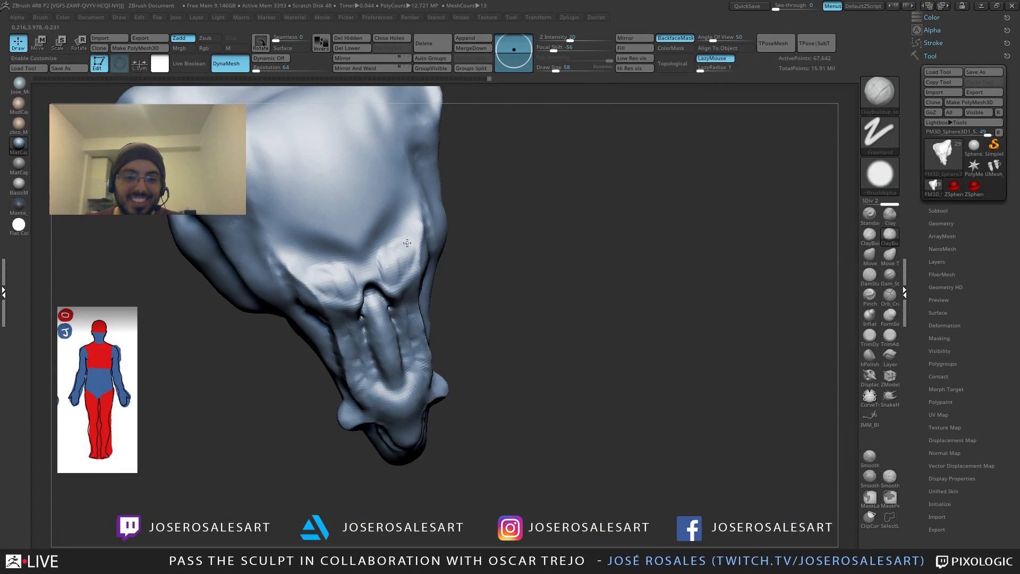
mouse_move(396, 271)
mouse_down()
mouse_move(373, 266)
mouse_move(400, 253)
mouse_up()
mouse_move(401, 253)
right_down()
mouse_move(371, 273)
mouse_move(467, 267)
mouse_move(451, 233)
mouse_move(420, 213)
right_up()
key(alt+s)
Step: Sharpen the creases around the front plate's central ridge with Dam Standard at draw size 30
mouse_move(467, 255)
right_down()
mouse_move(377, 249)
mouse_move(362, 262)
mouse_move(451, 290)
mouse_move(478, 351)
right_up()
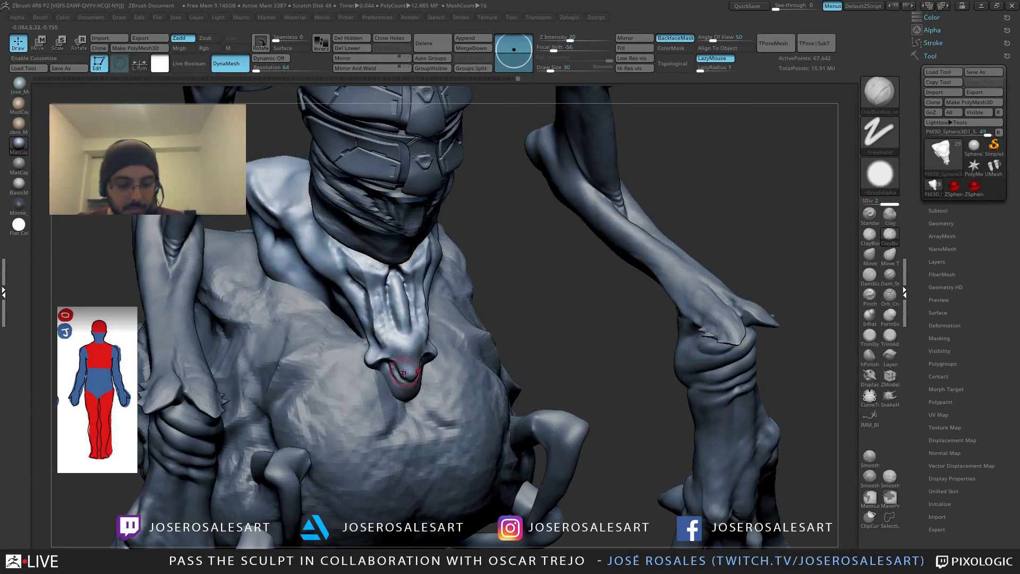
key(b)
key(d)
key(s)
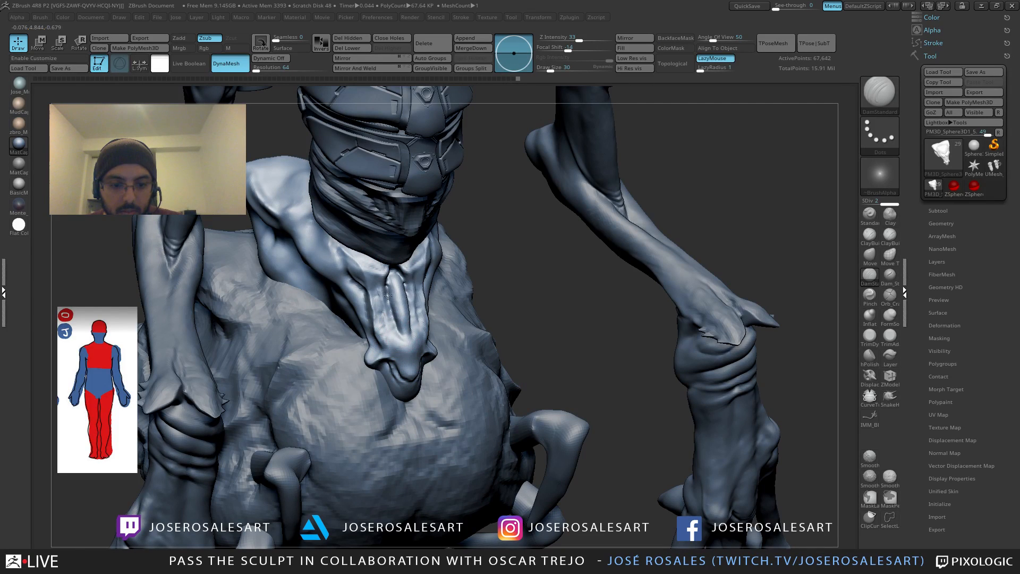
right_drag(389, 322, 380, 275)
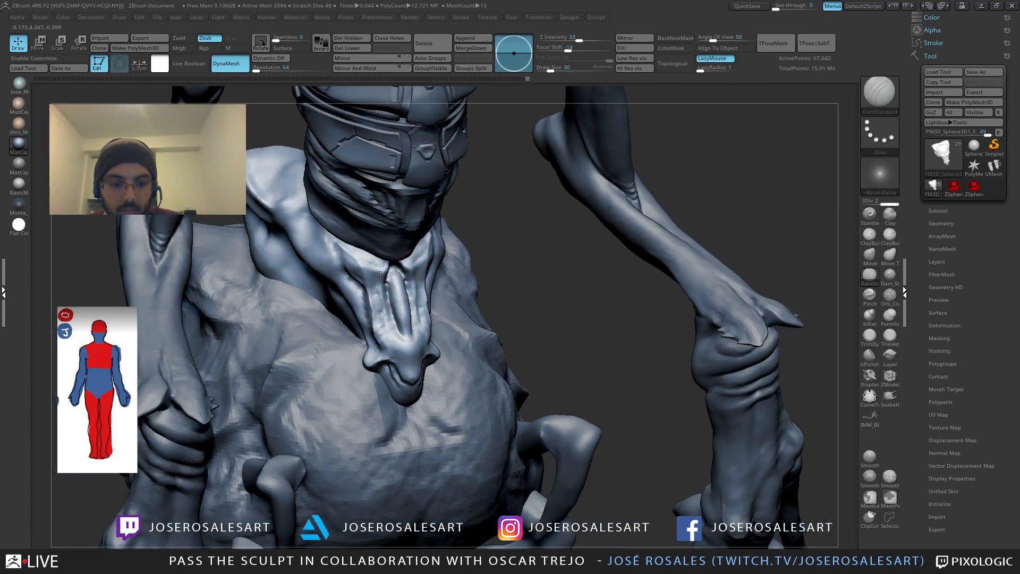
mouse_move(383, 319)
right_down()
mouse_move(393, 306)
mouse_move(344, 288)
mouse_move(337, 303)
mouse_move(423, 303)
right_up()
Step: Switch to the Standard brush with a draw size of 28
key(b)
key(s)
key(t)
key(s)
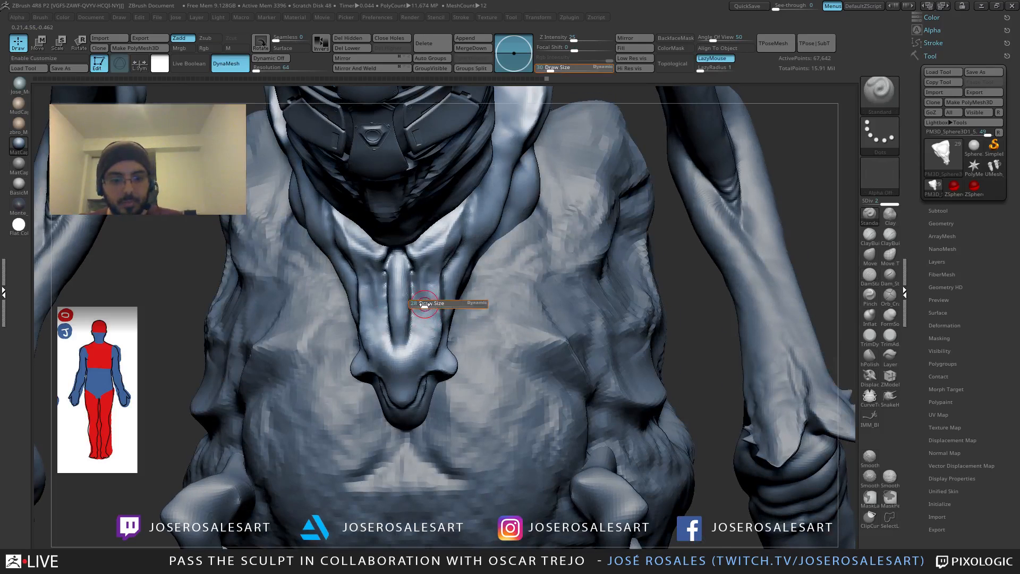
Step: Remesh the pelvis with DynaMesh at resolution 128
key(shift+d)
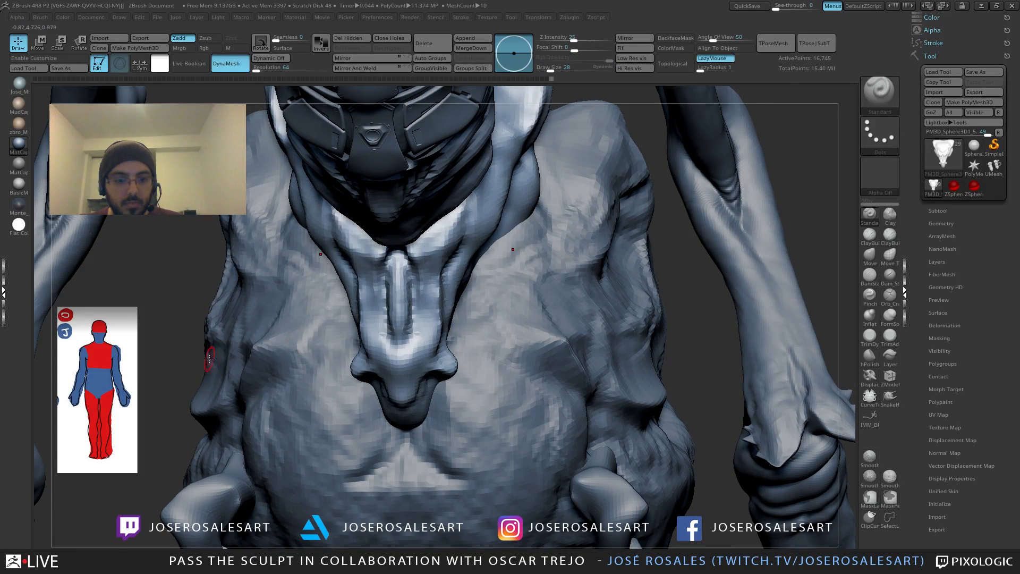
right_drag(208, 359, 289, 289)
key(d)
click(255, 68)
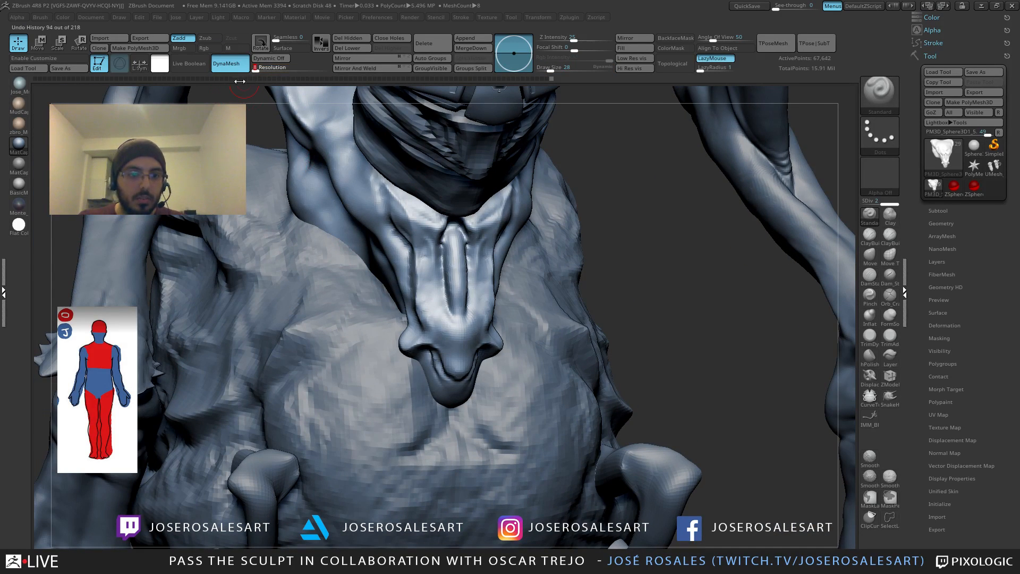
key(Return)
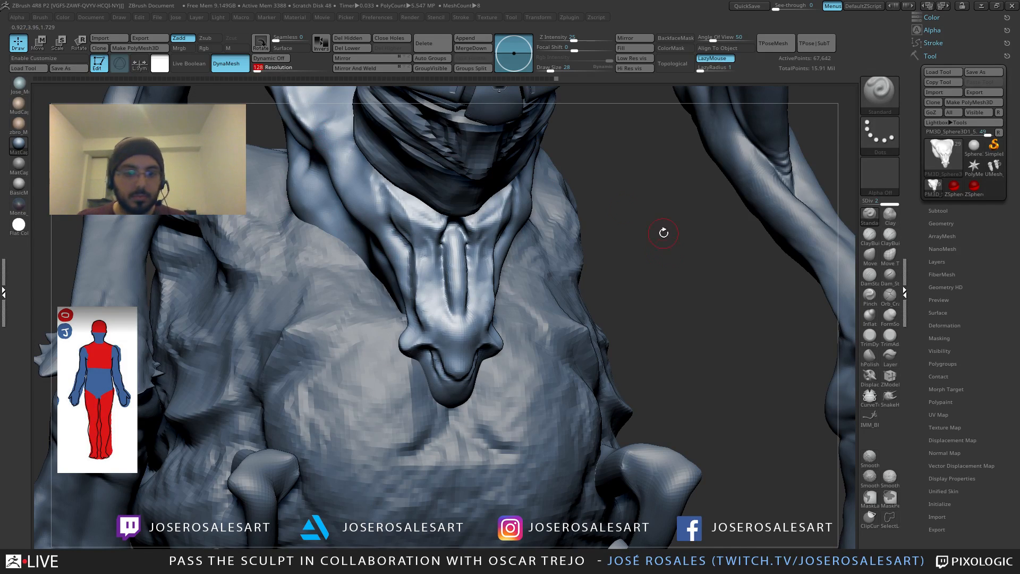
ctrl+drag(661, 215, 682, 280)
Step: Redefine the crease beside the flared corner of the plate's lower end with Dam Standard at draw size 28
right_drag(549, 220, 451, 348)
right_drag(451, 348, 401, 330)
key(b)
key(d)
key(s)
right_click(400, 329)
drag(395, 326, 402, 335)
right_drag(403, 334, 404, 320)
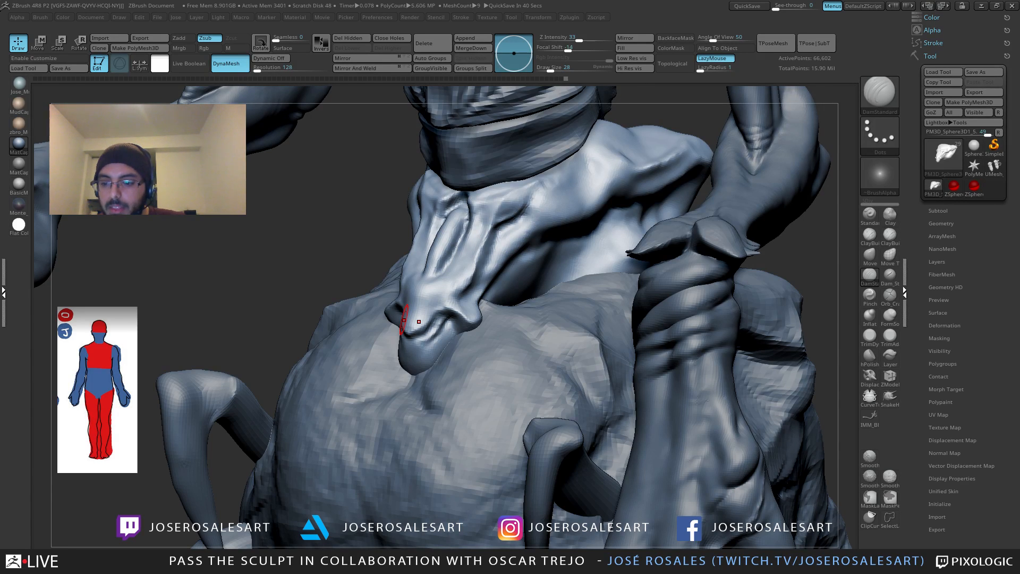
Step: Build a rounded bump at the lower end of the plate's central ridge with ClayBuildup at draw size 54
mouse_move(403, 319)
right_down()
mouse_move(432, 281)
mouse_move(410, 341)
mouse_move(428, 304)
mouse_move(392, 276)
right_up()
key(2)
key(bracketright)
key(bracketright)
key(bracketright)
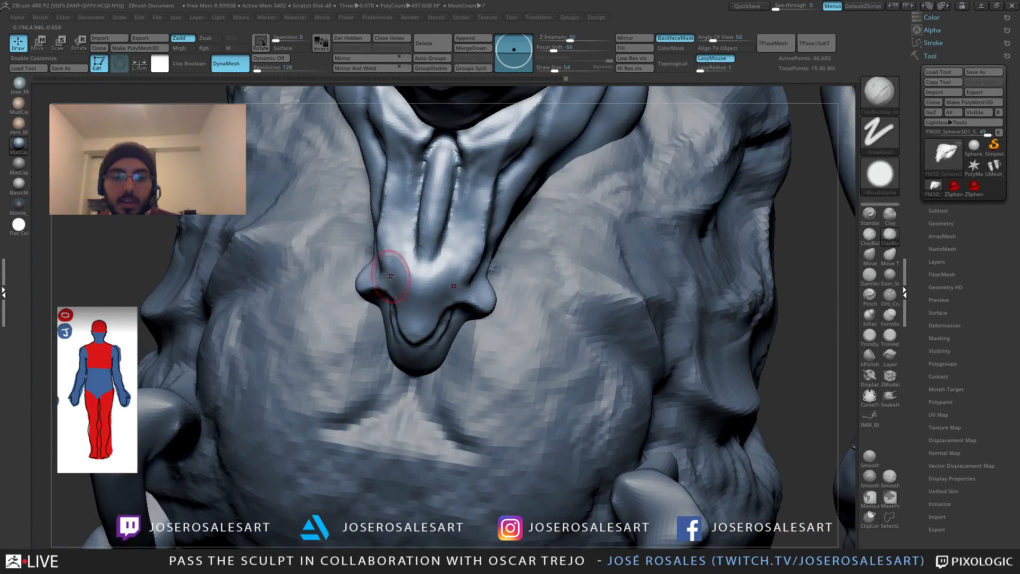
mouse_move(399, 255)
mouse_down()
mouse_move(394, 270)
mouse_move(414, 293)
mouse_move(431, 286)
mouse_up()
right_drag(429, 278, 422, 262)
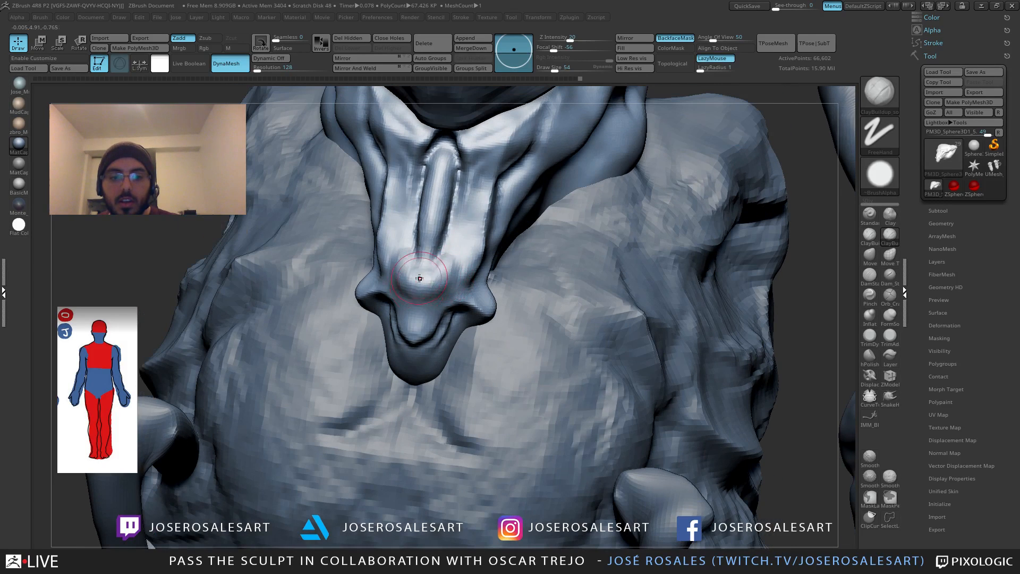
drag(440, 275, 447, 269)
Step: Extend the rounded bump down toward the plate's lip with ClayBuildup at draw size 30 and smooth it
key(bracketleft)
key(bracketleft)
key(bracketleft)
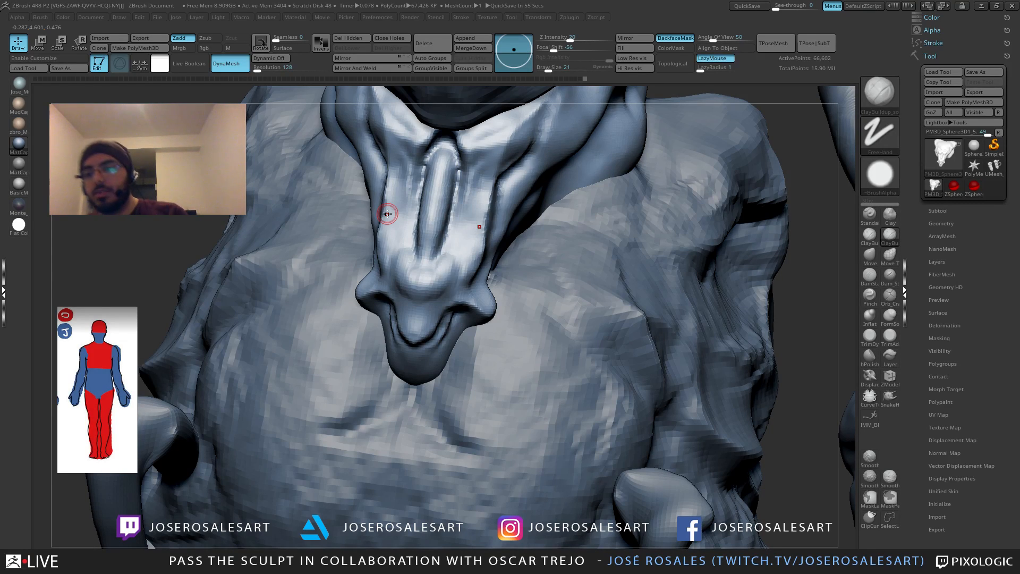
right_drag(321, 297, 444, 273)
key(bracketright)
drag(444, 270, 461, 309)
right_drag(467, 304, 355, 304)
key(shift)
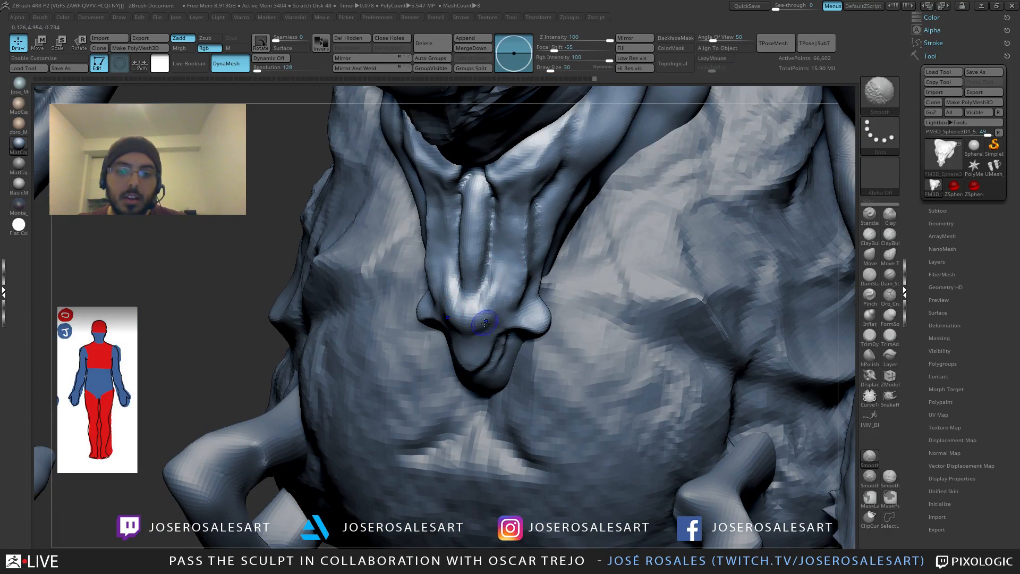
Step: Blend the bump into the central ridge above it with ClayBuildup strokes and smooth its middle
mouse_move(485, 323)
alt+right_down()
mouse_move(452, 316)
mouse_move(459, 256)
mouse_move(499, 263)
mouse_move(470, 281)
alt+right_up()
ctrl+right_drag(470, 282, 480, 308)
drag(494, 260, 493, 304)
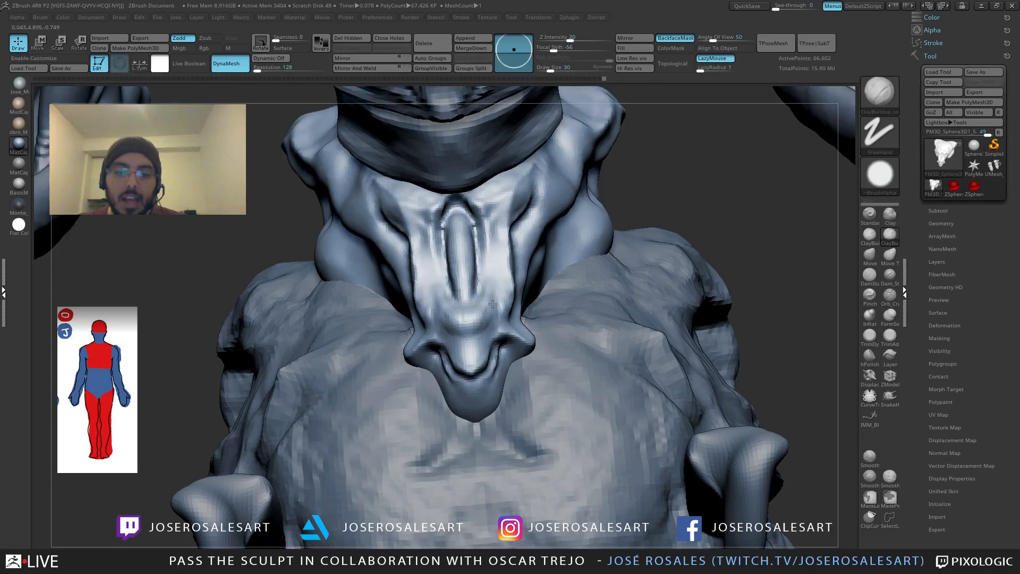
right_drag(491, 308, 486, 313)
mouse_move(468, 343)
shift+mouse_down()
mouse_move(471, 355)
mouse_move(467, 325)
shift+mouse_up()
right_drag(456, 325, 470, 313)
drag(472, 336, 466, 344)
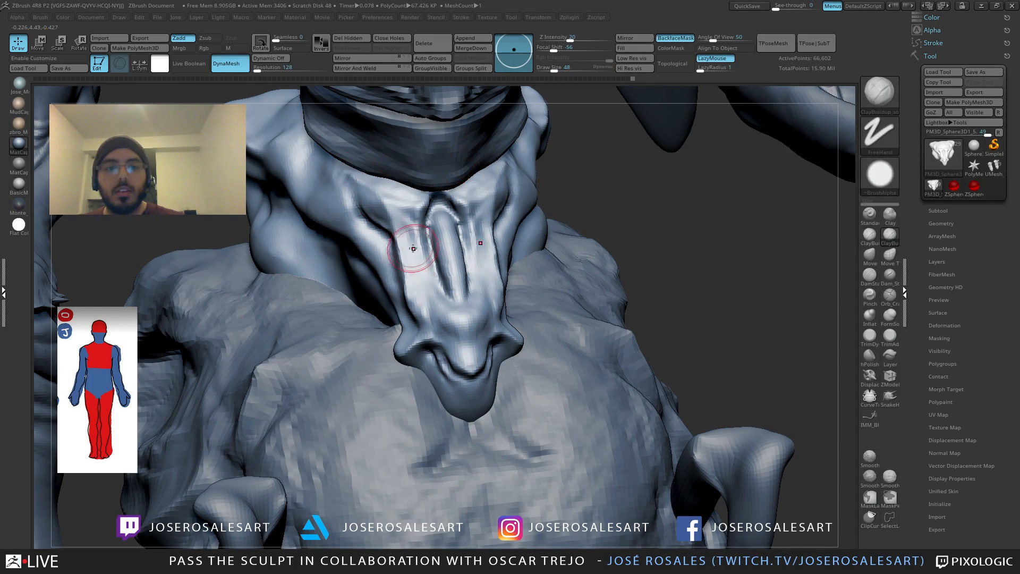
Step: Form a narrow ridge from the bump down to the plate's lip with ClayBuildup at draw size 48
right_drag(419, 250, 466, 340)
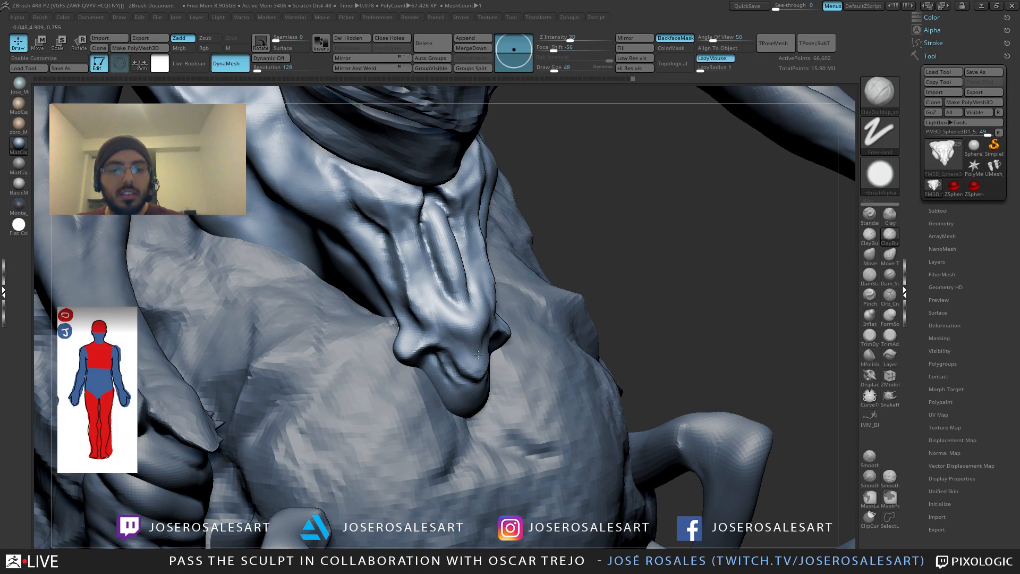
drag(477, 339, 481, 345)
right_drag(482, 346, 470, 333)
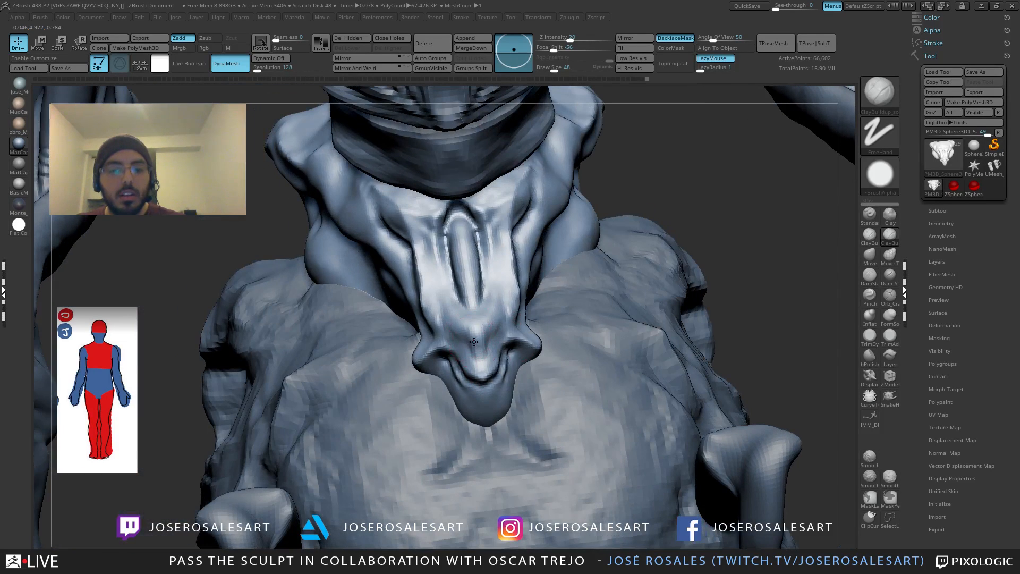
drag(481, 354, 473, 337)
right_drag(472, 338, 436, 271)
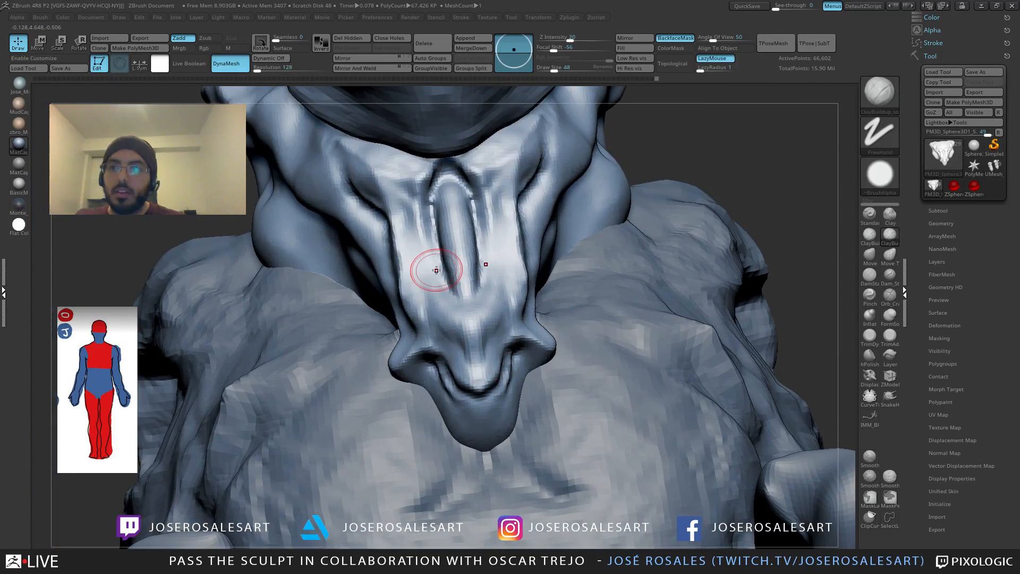
Step: Refine the narrow ridge above the plate's lip with Dam Standard at draw size 39 and smooth the surface beside it
key(b)
key(d)
key(s)
key(s)
drag(409, 312, 407, 312)
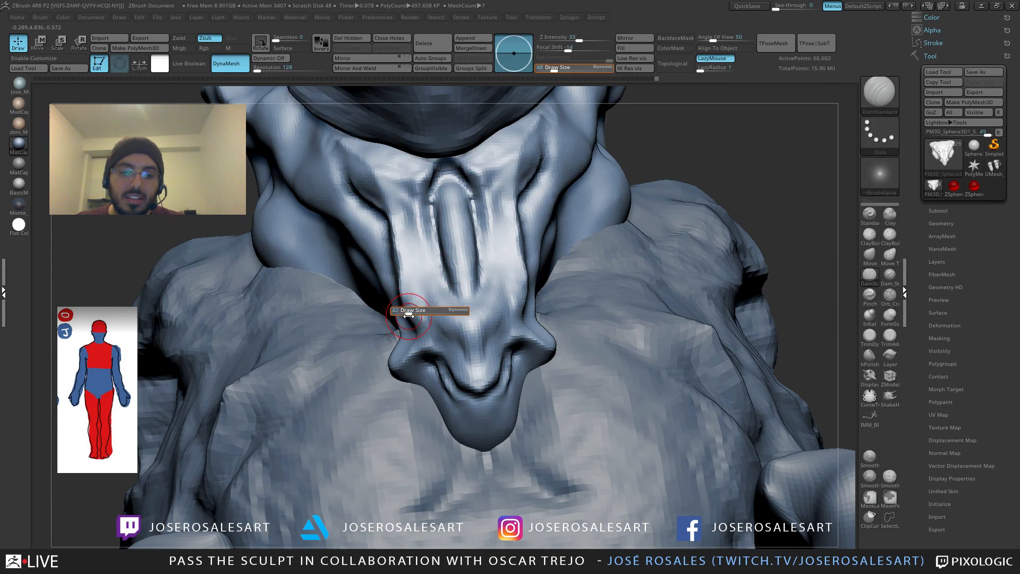
right_drag(511, 329, 481, 348)
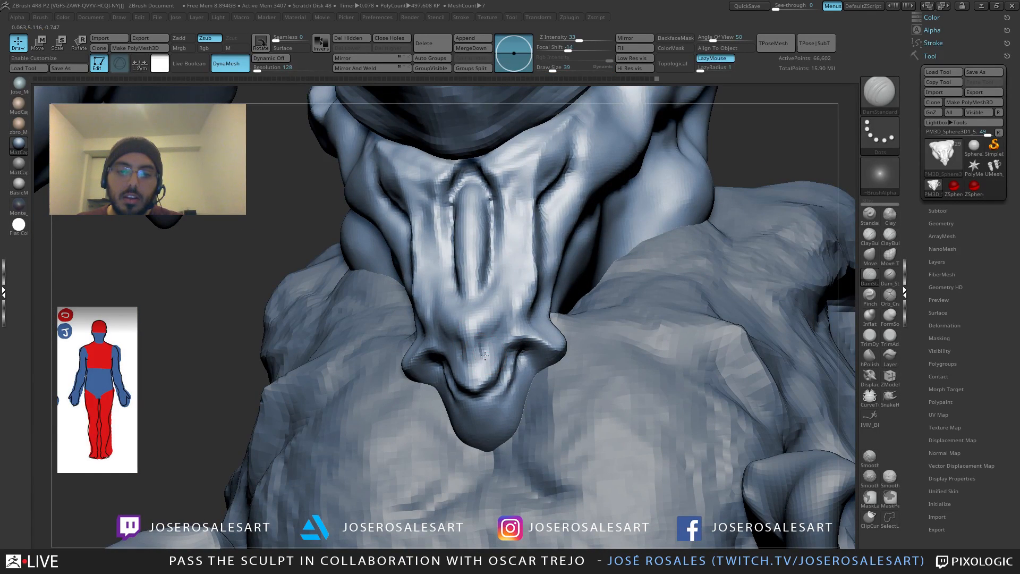
mouse_move(484, 356)
mouse_down()
mouse_move(506, 316)
mouse_move(480, 368)
mouse_up()
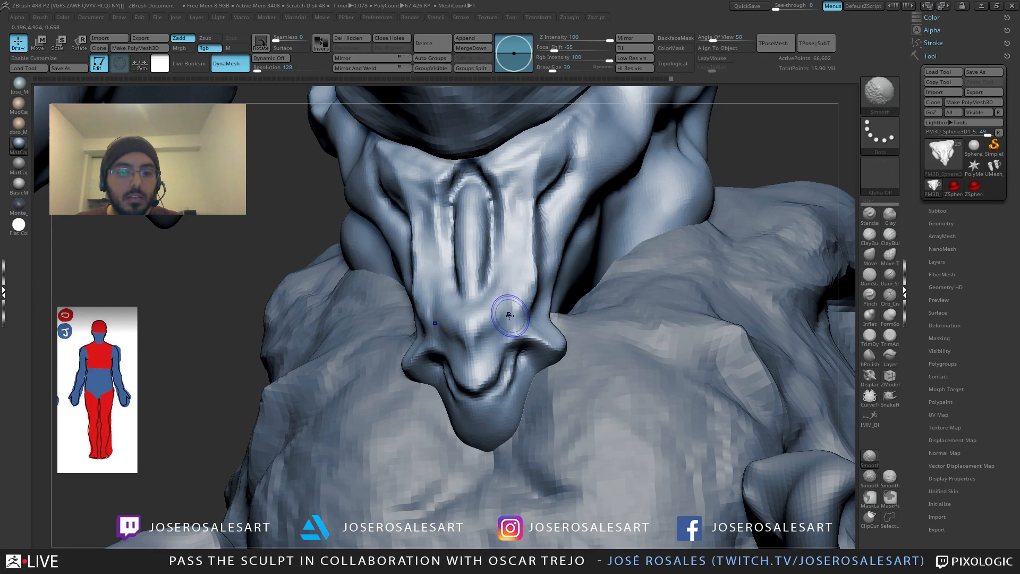
Step: Crease the bump just above the plate's lip with Dam Standard at draw size 39 and smooth it
right_drag(510, 315, 489, 337)
mouse_move(506, 320)
mouse_down()
mouse_move(486, 341)
mouse_move(465, 338)
mouse_up()
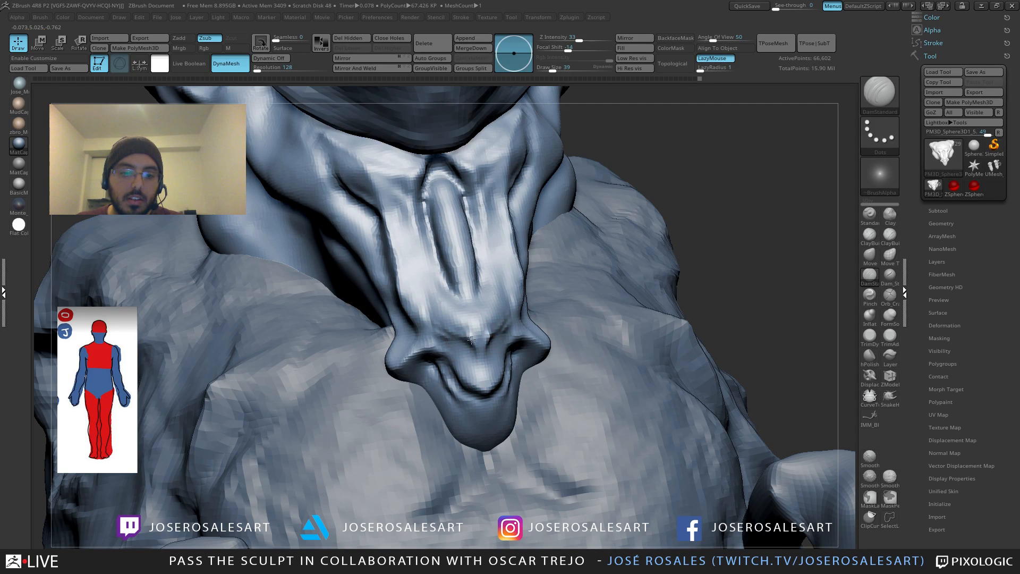
right_drag(472, 343, 491, 337)
shift+drag(479, 336, 485, 337)
Step: Build up the narrow ridge down to the plate's lip with ClayBuildup at draw size 26
key(1)
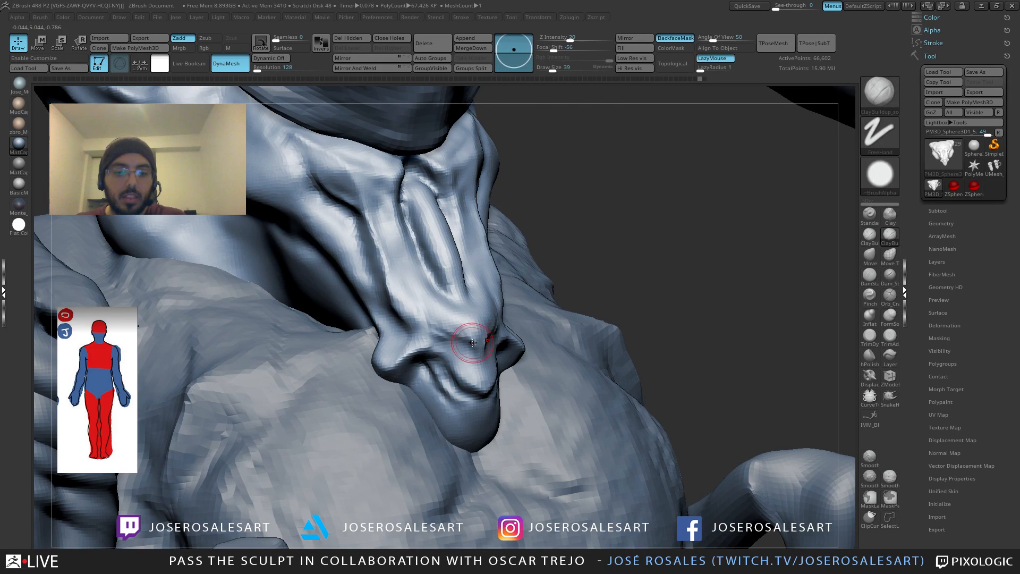
right_drag(477, 341, 472, 341)
key(s)
drag(472, 342, 472, 381)
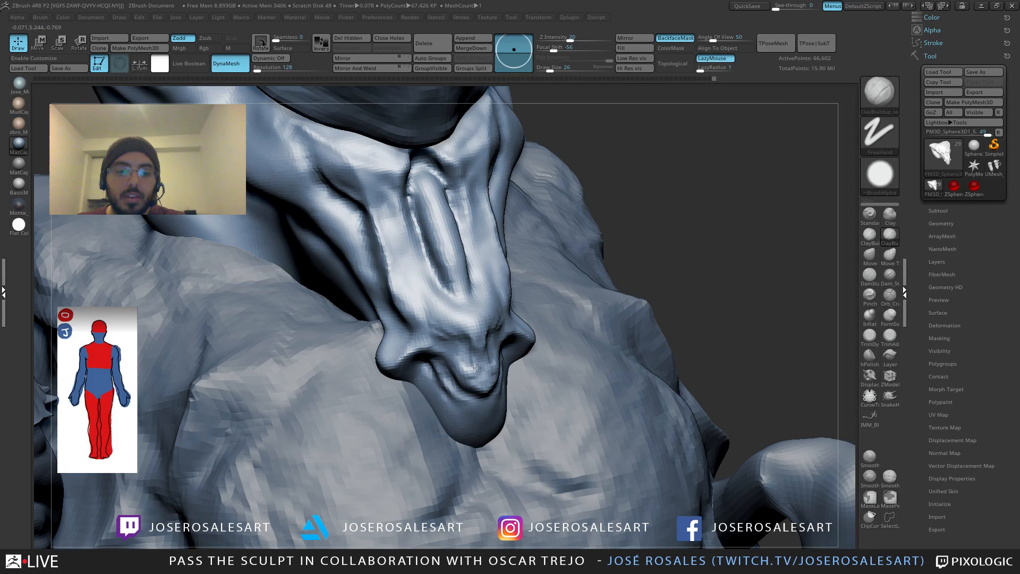
right_drag(477, 368, 471, 369)
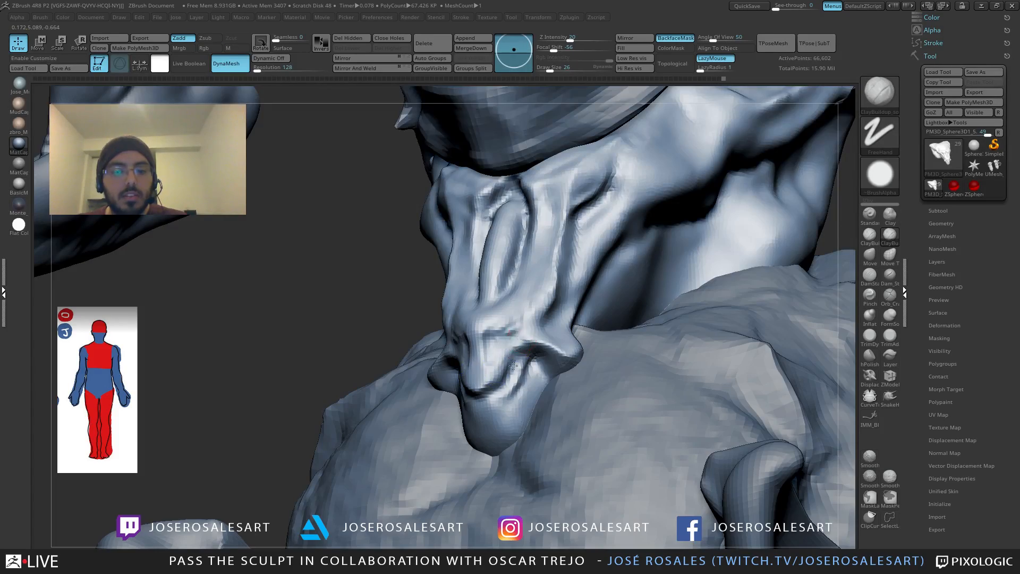
Step: Carve the groove down beside the plate's central ridge with Dam Standard at draw size 26
mouse_move(490, 369)
right_down()
mouse_move(497, 363)
mouse_move(463, 307)
mouse_move(417, 319)
mouse_move(467, 326)
mouse_move(545, 194)
mouse_move(525, 289)
mouse_move(535, 286)
mouse_move(522, 288)
right_up()
key(b)
key(d)
key(s)
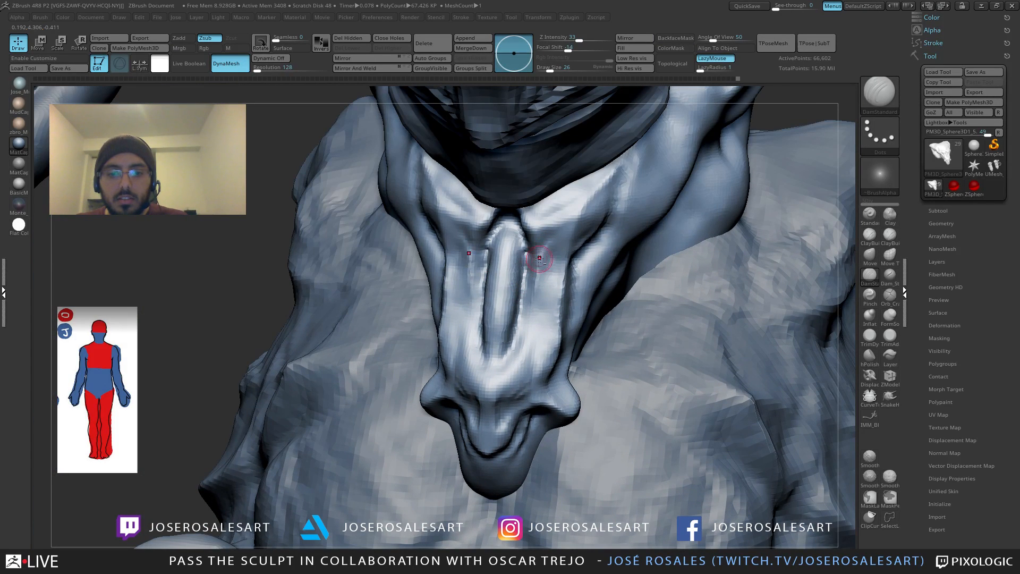
drag(537, 262, 513, 346)
Step: Deepen the groove around the lower end and upper edge of the central ridge with Dam Standard at draw size 28
mouse_move(547, 328)
right_down()
mouse_move(525, 325)
mouse_move(500, 365)
right_up()
key(s)
mouse_move(504, 365)
mouse_down()
mouse_move(518, 339)
mouse_move(526, 250)
mouse_up()
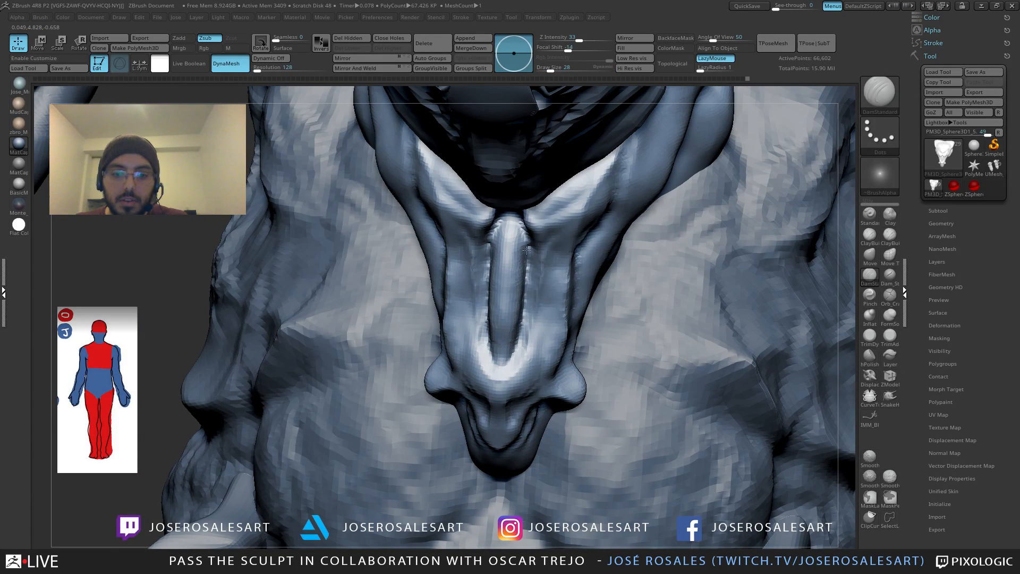
right_drag(518, 294, 503, 239)
drag(493, 235, 482, 275)
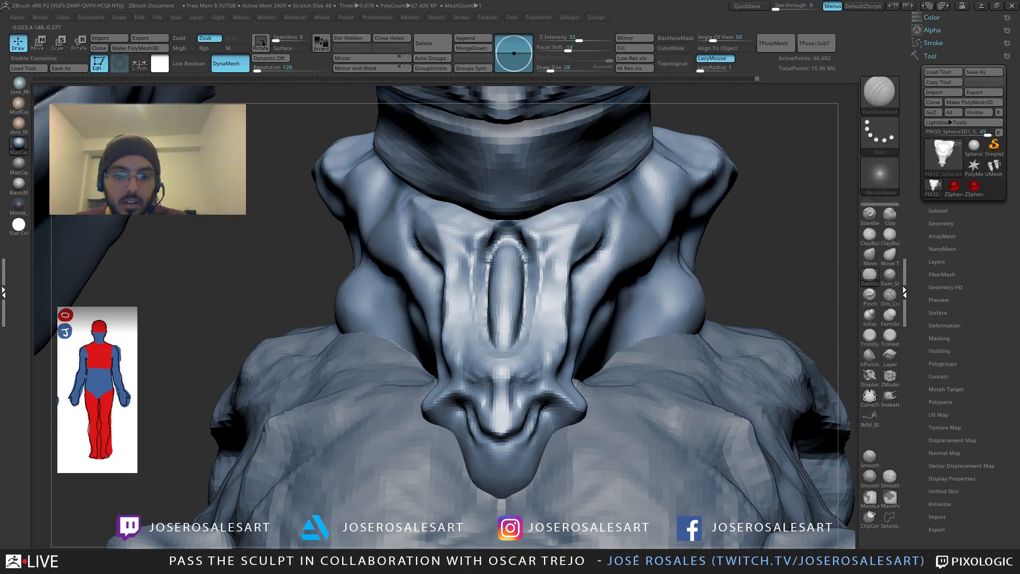
right_drag(486, 268, 498, 285)
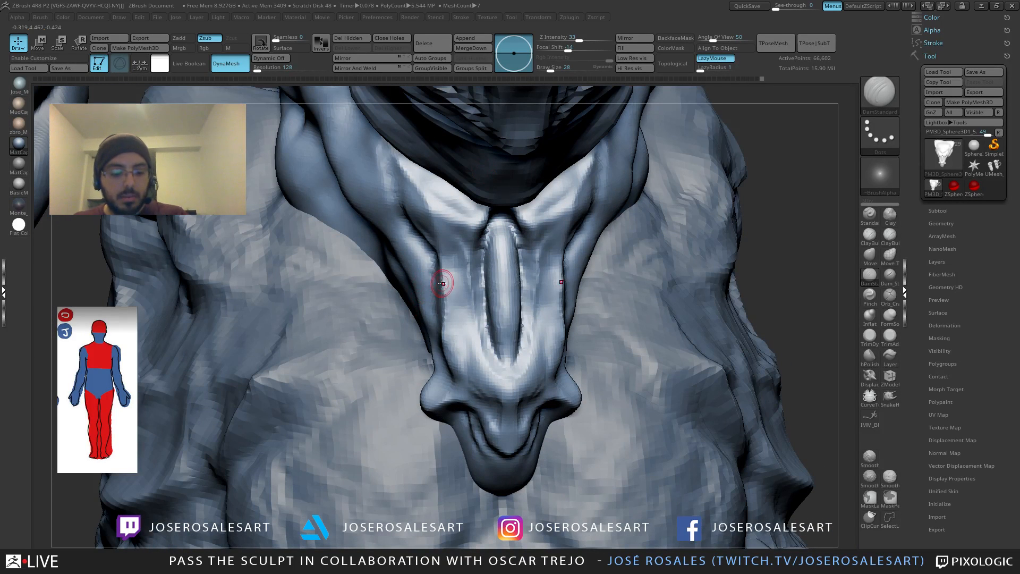
Step: Sharpen the plate surface alongside the central ridge with the Pinch brush
key(b)
key(p)
key(i)
key(s)
key(s)
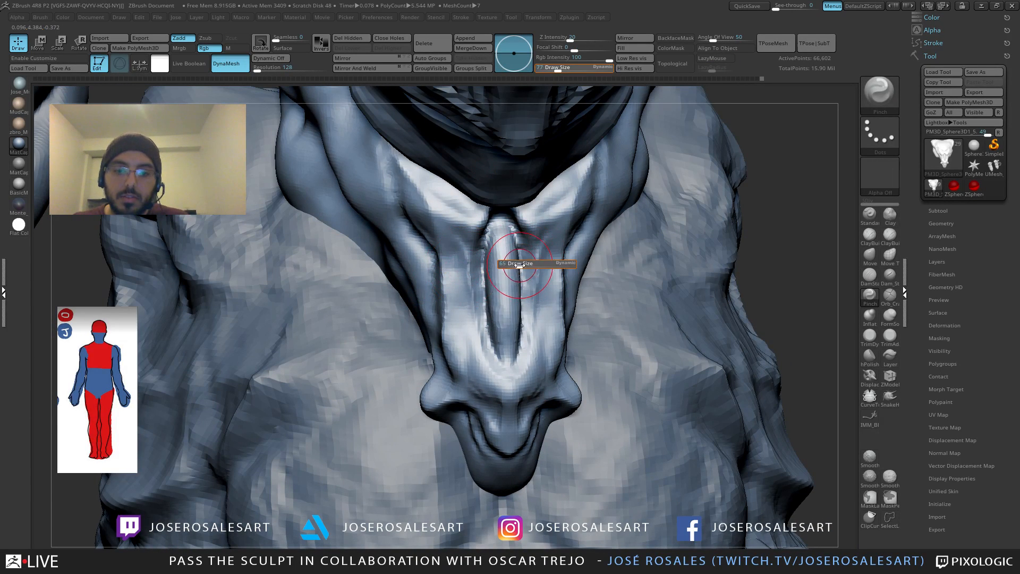
mouse_move(483, 259)
mouse_down()
mouse_move(485, 242)
mouse_move(491, 356)
mouse_move(487, 326)
mouse_move(475, 325)
mouse_up()
Step: Carve creases down the plate's outer side edges toward the lip with Dam Standard at draw size 28
key(b)
key(d)
key(s)
ctrl+right_drag(487, 308, 494, 255)
right_drag(558, 261, 494, 258)
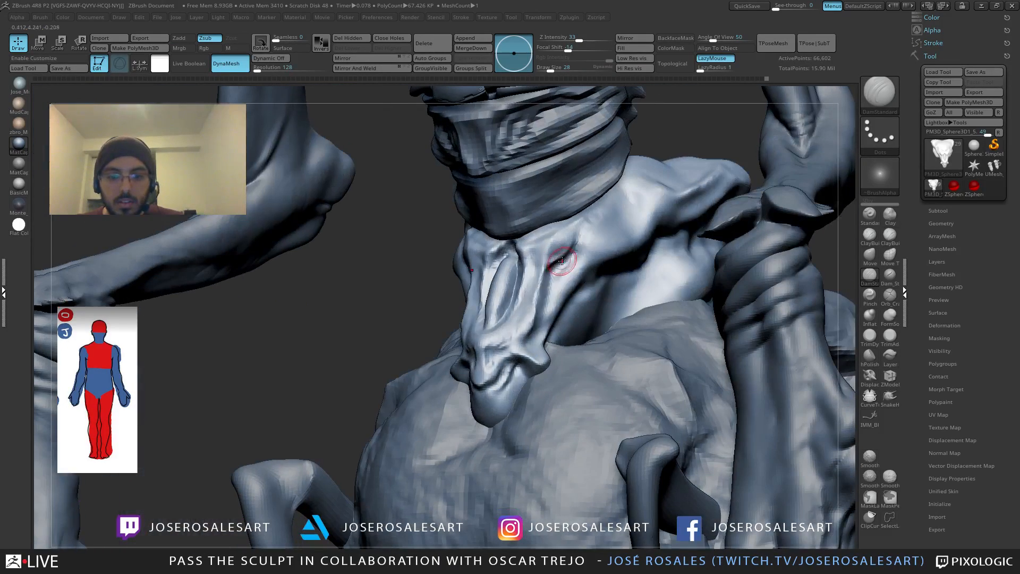
drag(554, 267, 543, 303)
right_drag(589, 308, 543, 305)
drag(541, 304, 534, 334)
right_drag(511, 339, 540, 341)
drag(540, 315, 536, 331)
right_drag(536, 319, 569, 308)
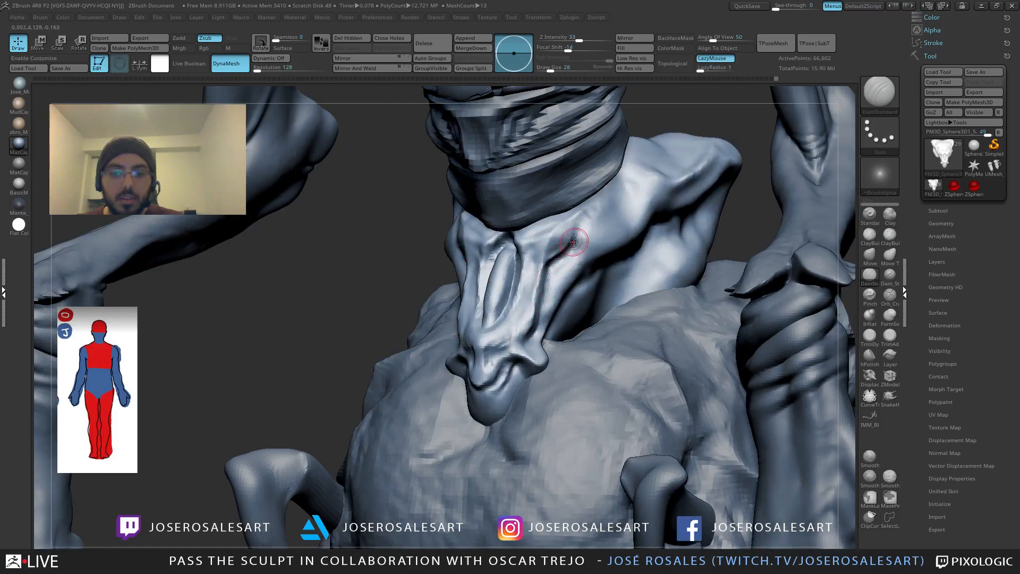
Step: Cut a crease up the plate's flank toward the waist with Dam Standard at draw size 28
drag(574, 243, 574, 224)
mouse_move(575, 289)
right_down()
mouse_move(558, 296)
mouse_move(558, 315)
right_up()
drag(558, 295, 568, 269)
right_drag(549, 324, 553, 348)
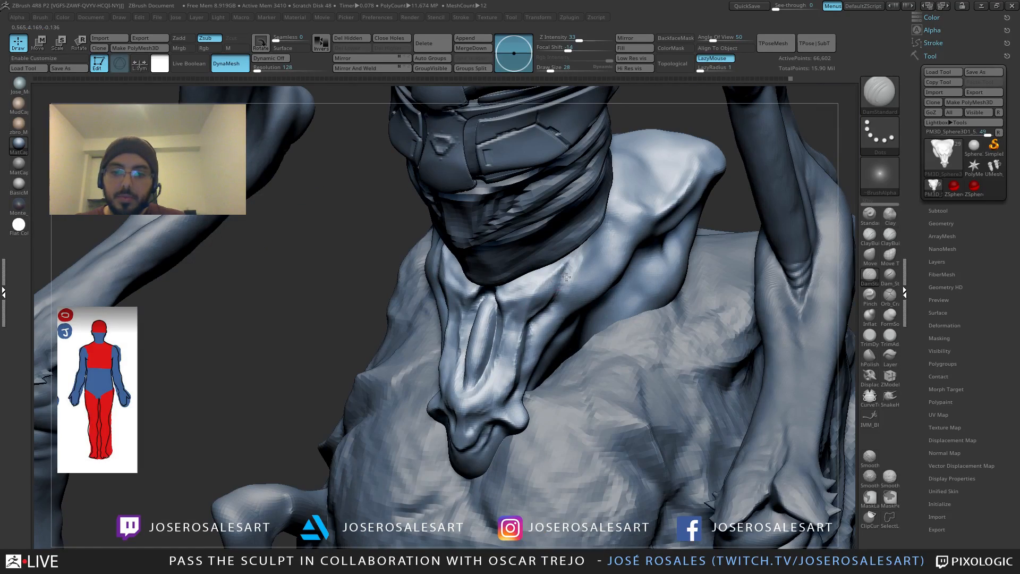
Step: Add short raised strokes beside the flank crease with ClayBuildup at draw size 23
right_drag(579, 250, 701, 239)
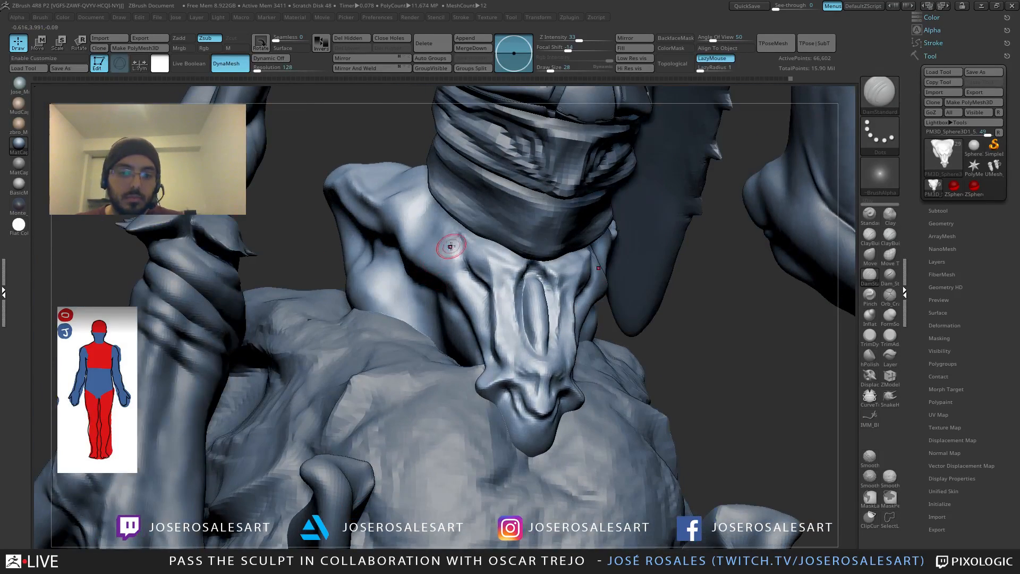
right_drag(451, 246, 465, 280)
key(2)
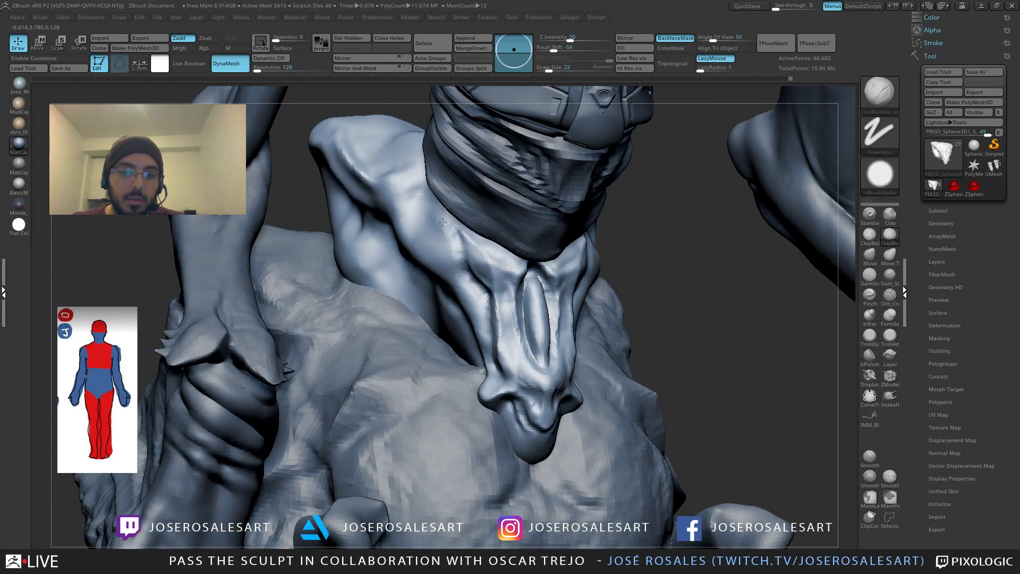
mouse_move(443, 230)
mouse_down()
mouse_move(432, 205)
mouse_move(451, 232)
mouse_up()
mouse_move(451, 231)
right_down()
mouse_move(435, 211)
mouse_move(447, 244)
mouse_move(449, 234)
right_up()
drag(450, 224, 452, 252)
right_drag(451, 252, 324, 249)
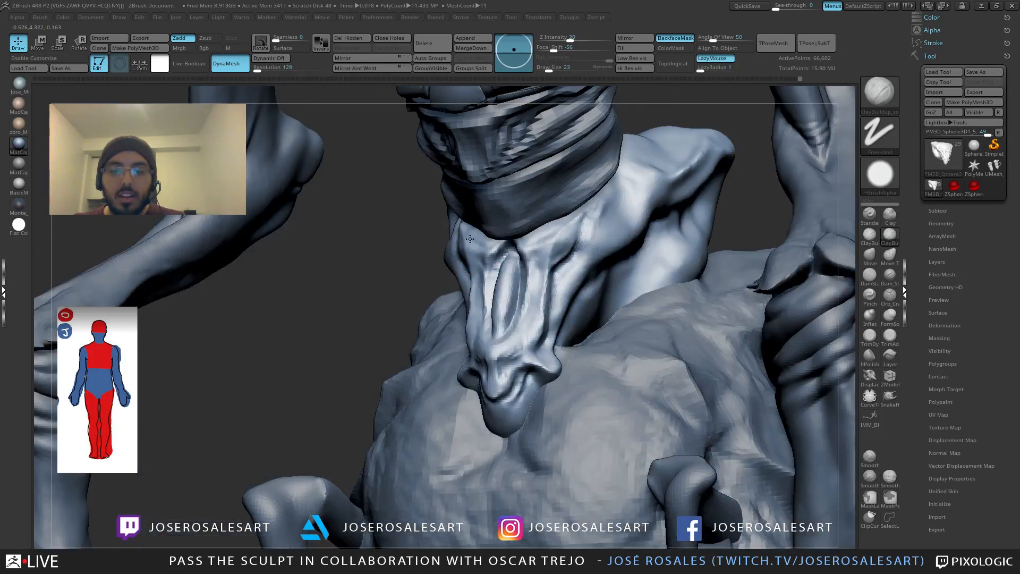
Step: Thicken the plate's flank and the wing above it with ClayBuildup strokes at draw size 39
right_drag(635, 282, 640, 292)
key(s)
drag(592, 247, 600, 248)
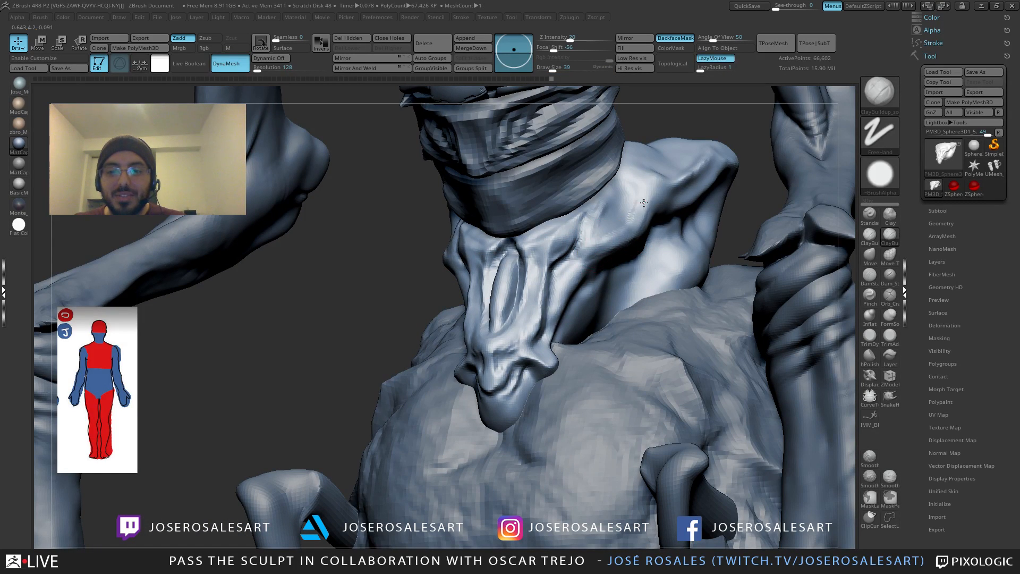
drag(644, 203, 641, 221)
mouse_move(641, 221)
ctrl+right_down()
mouse_move(615, 204)
mouse_move(639, 200)
ctrl+right_up()
drag(637, 201, 633, 224)
right_drag(638, 212, 584, 208)
mouse_move(640, 217)
mouse_down()
mouse_move(630, 225)
mouse_move(639, 223)
mouse_up()
mouse_move(639, 221)
right_down()
mouse_move(665, 218)
mouse_move(625, 216)
mouse_move(683, 218)
right_up()
Step: Add volume to the upper part of the plate's wing near the waist with ClayBuildup
ctrl+right_drag(510, 198, 517, 237)
mouse_move(494, 190)
mouse_down()
mouse_move(487, 214)
mouse_move(503, 226)
mouse_up()
right_drag(530, 223, 506, 226)
mouse_move(506, 225)
ctrl+right_down()
mouse_move(504, 214)
mouse_move(456, 218)
mouse_move(468, 186)
ctrl+right_up()
mouse_move(616, 201)
right_down()
mouse_move(661, 208)
mouse_move(603, 212)
mouse_move(640, 217)
mouse_move(640, 260)
right_up()
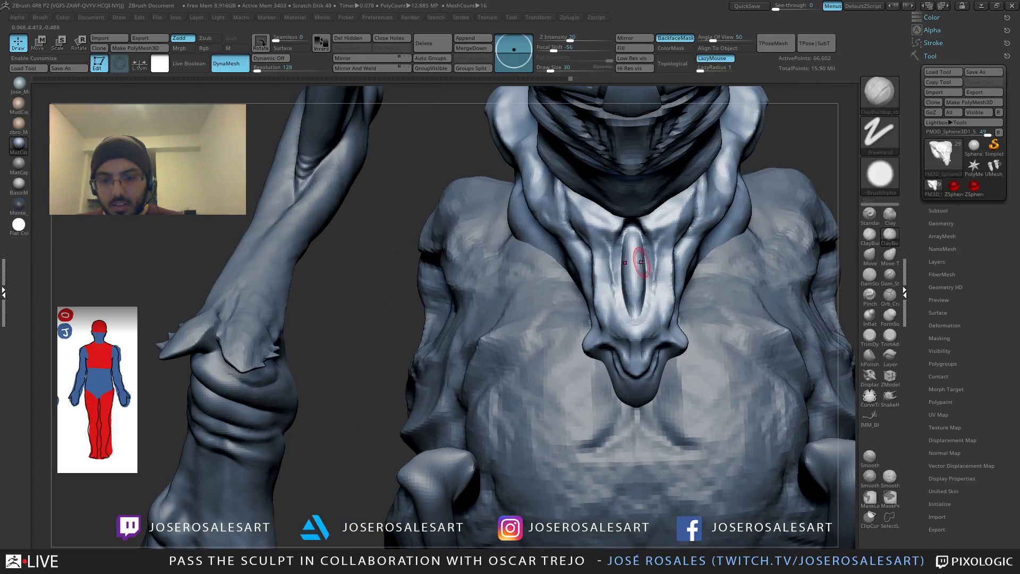
Step: Swell the plate's central ridge along its length with the Inflate brush at draw size 51
key(b)
key(i)
key(n)
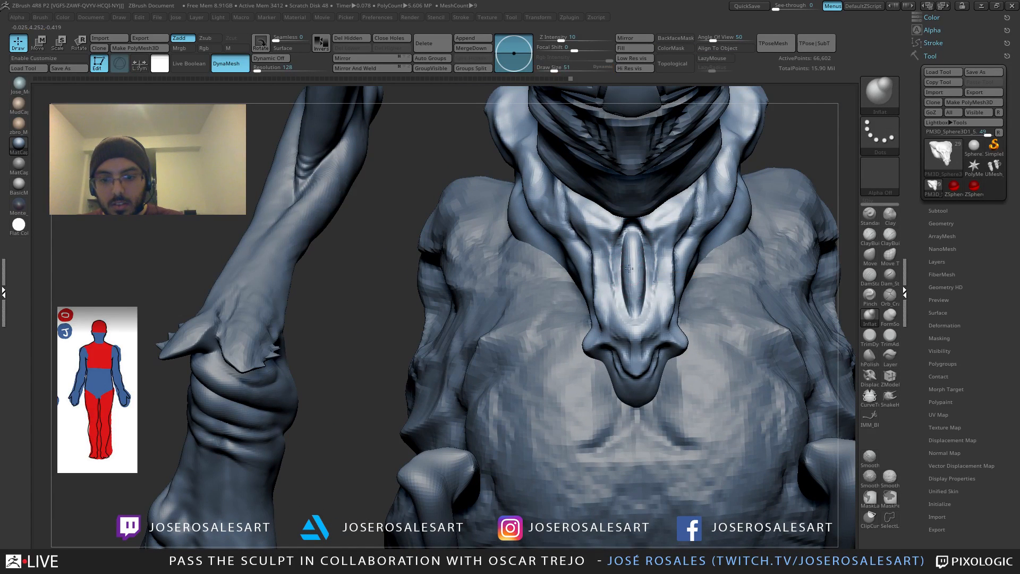
drag(628, 268, 634, 303)
drag(632, 250, 635, 298)
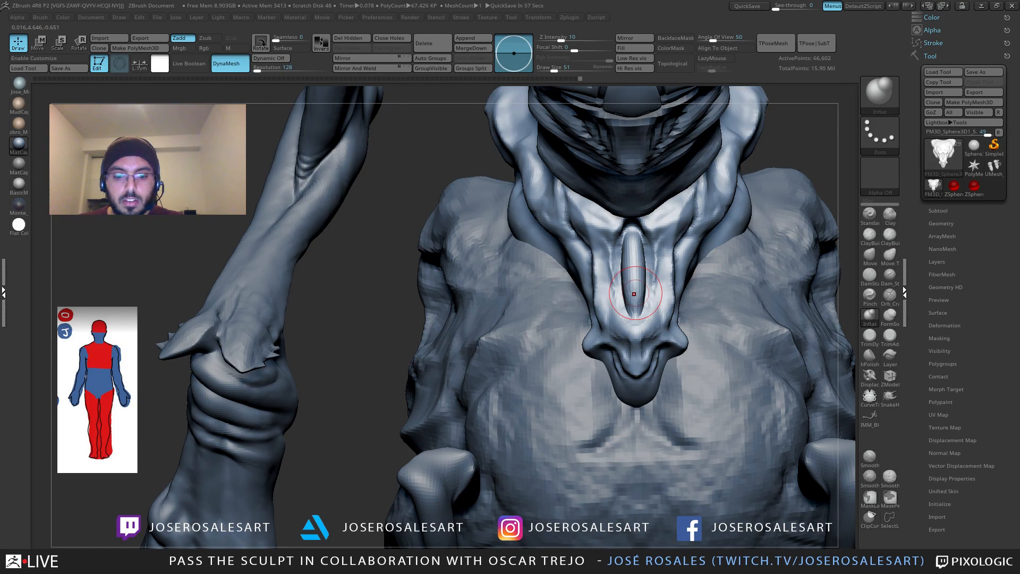
Step: Raise a thin line along the upper edge of the plate's wing with the Standard brush
alt+right_drag(528, 276, 393, 297)
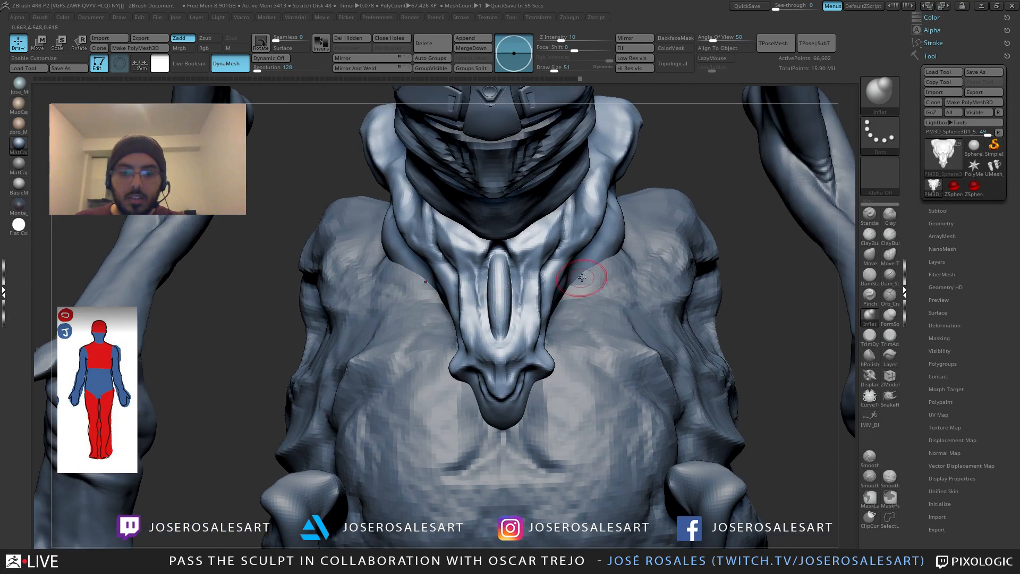
key(bracketleft)
mouse_move(592, 276)
right_down()
mouse_move(573, 263)
mouse_move(577, 249)
right_up()
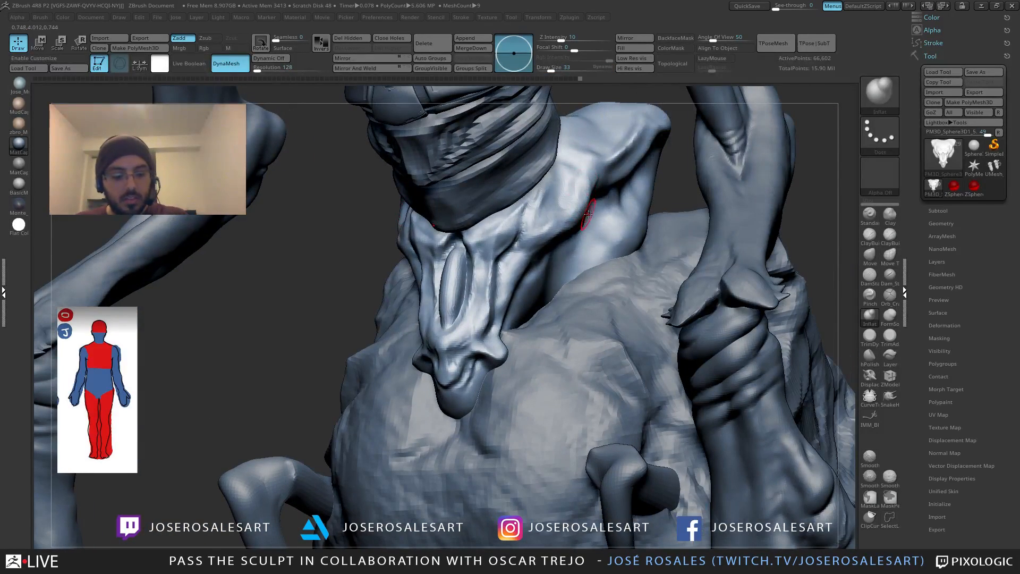
key(b)
key(s)
key(t)
key(s)
drag(600, 209, 599, 209)
mouse_move(595, 170)
mouse_down()
mouse_move(582, 204)
mouse_move(534, 239)
mouse_move(518, 238)
mouse_up()
Step: Extend the thin raised line down the plate's flank with the Standard brush at draw size 14
ctrl+right_drag(537, 232, 536, 212)
key(bracketleft)
mouse_move(532, 239)
mouse_down()
mouse_move(513, 263)
mouse_move(523, 260)
mouse_move(510, 296)
mouse_up()
mouse_move(509, 295)
right_down()
mouse_move(455, 269)
mouse_move(526, 263)
mouse_move(460, 254)
mouse_move(345, 429)
right_up()
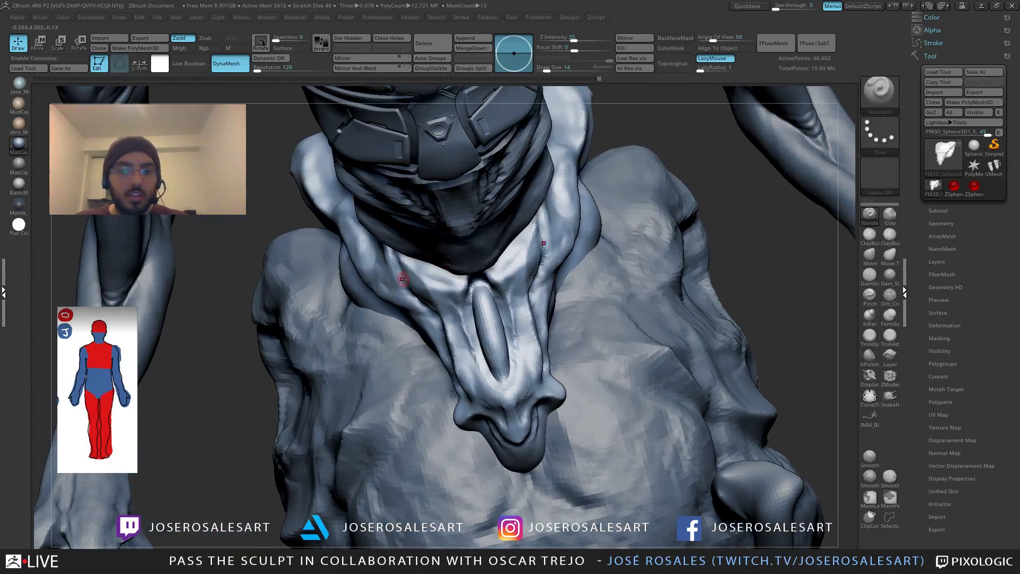
Step: Pull the plate's flanks outward into side points with the Move brush at draw size 58
key(2)
mouse_move(396, 273)
right_down()
mouse_move(340, 253)
mouse_move(308, 221)
mouse_move(369, 250)
mouse_move(366, 321)
right_up()
key(3)
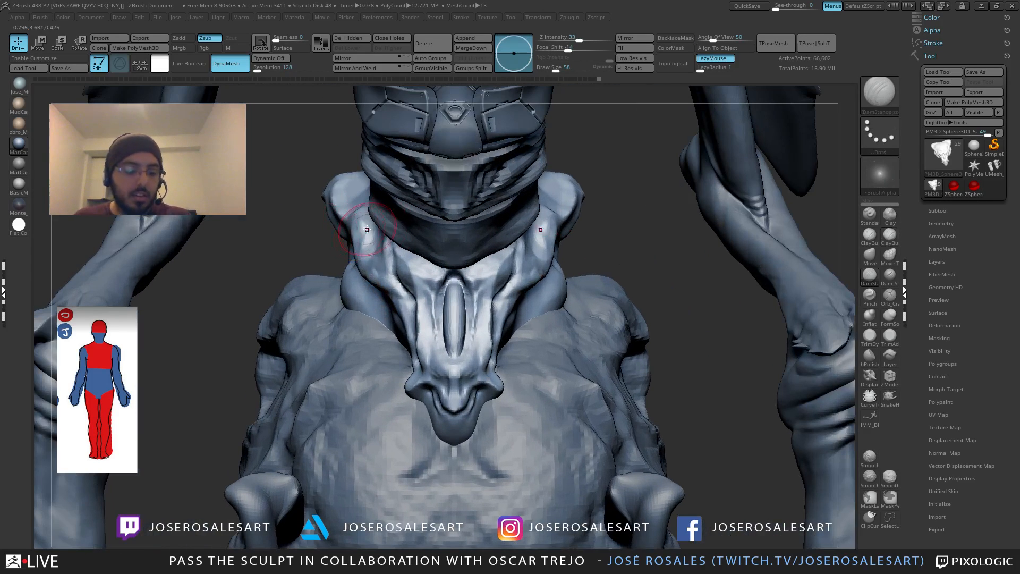
key(1)
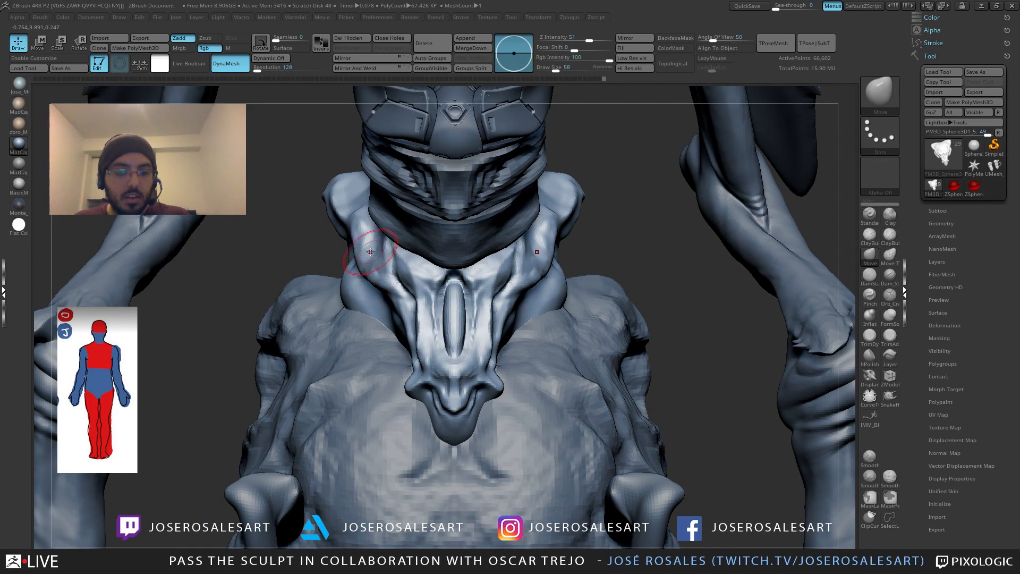
right_drag(369, 251, 364, 275)
drag(368, 274, 360, 268)
right_drag(372, 259, 390, 281)
drag(373, 282, 362, 281)
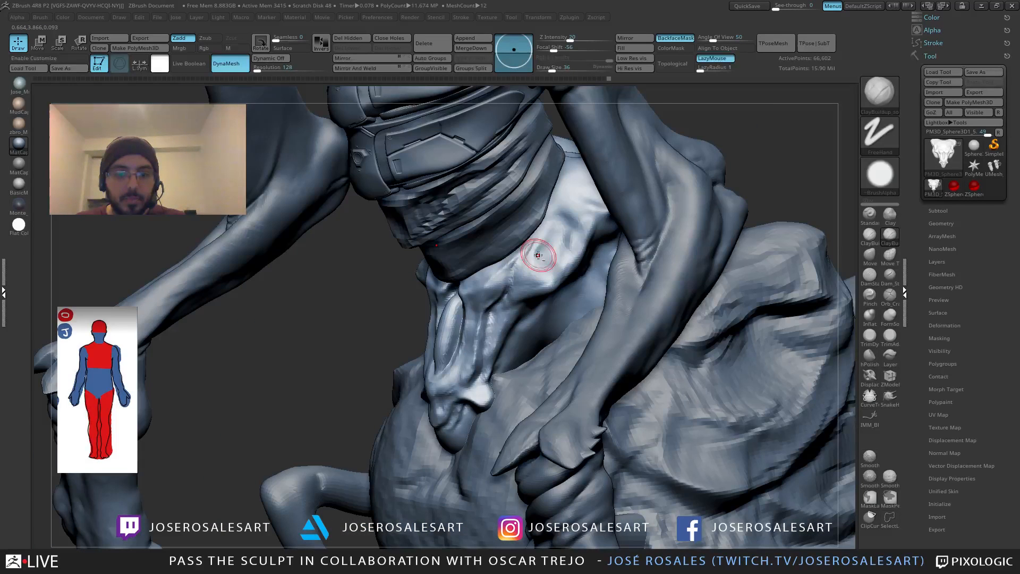
Step: Build up the tip of the plate's side point with ClayBuildup at draw size 15
mouse_move(538, 255)
right_down()
mouse_move(552, 268)
mouse_move(573, 264)
mouse_move(569, 278)
mouse_move(520, 281)
right_up()
key(bracketleft)
key(bracketleft)
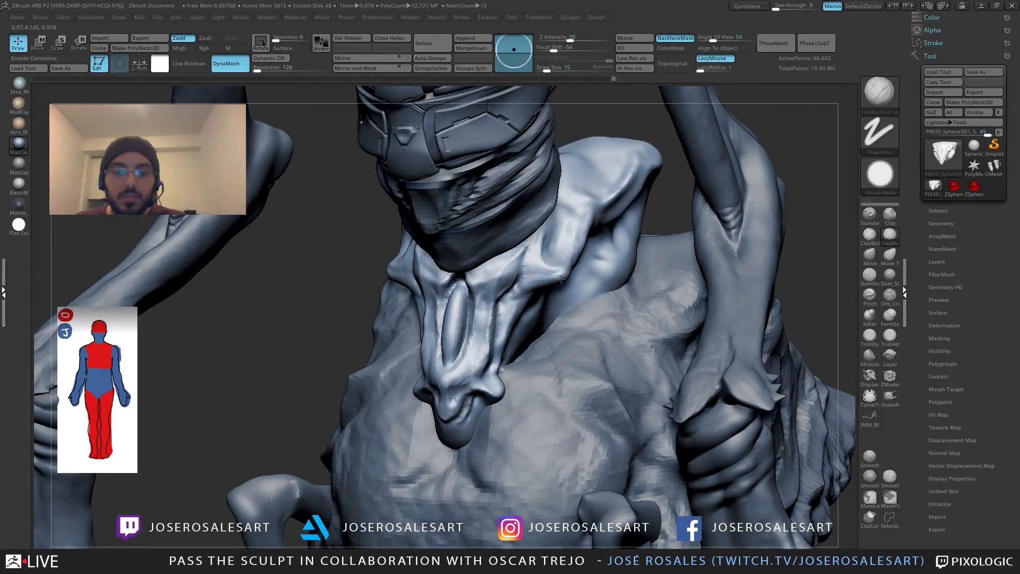
drag(564, 279, 562, 275)
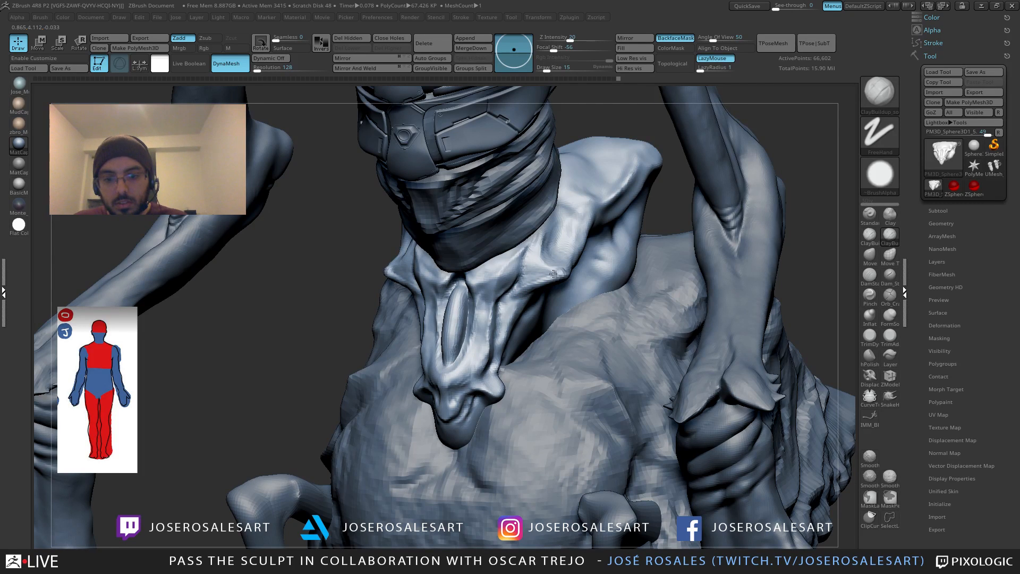
Step: Shape the surface around the side point with ClayBuildup at draw size 21 and smoothing
mouse_move(550, 272)
shift+right_down()
mouse_move(558, 266)
mouse_move(541, 244)
mouse_move(569, 217)
shift+right_up()
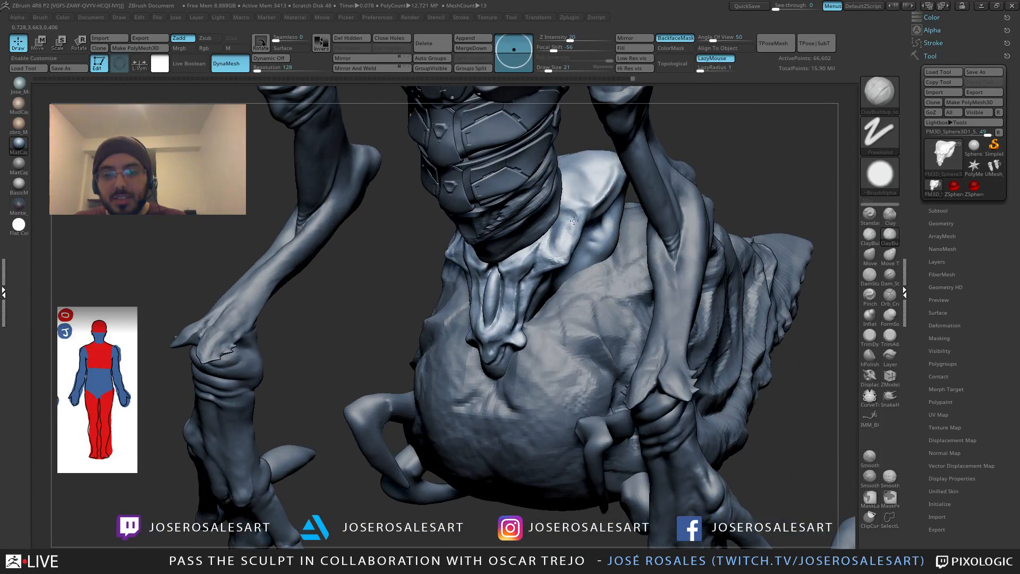
key(shift)
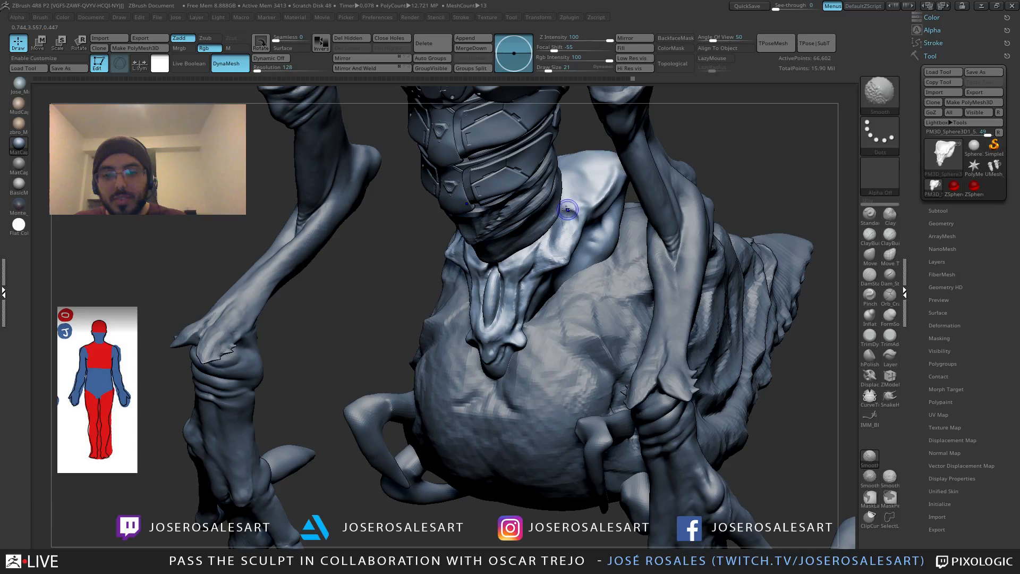
mouse_move(567, 209)
right_down()
mouse_move(580, 220)
mouse_move(555, 264)
mouse_move(583, 205)
mouse_move(580, 139)
mouse_move(595, 226)
right_up()
mouse_move(595, 226)
right_down()
mouse_move(640, 239)
mouse_move(632, 243)
mouse_move(651, 266)
mouse_move(667, 242)
right_up()
drag(669, 244, 694, 239)
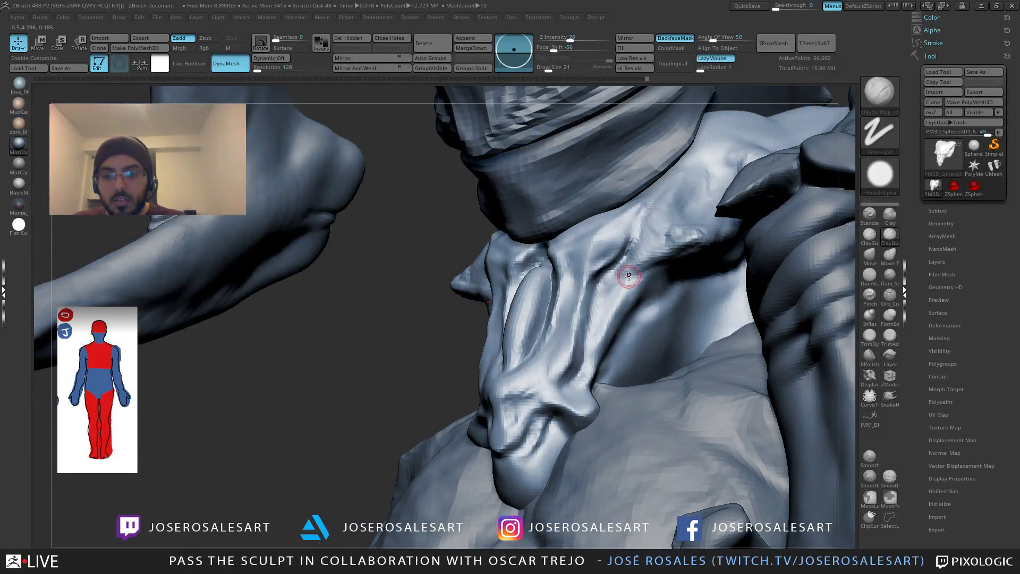
ctrl+right_drag(628, 275, 660, 257)
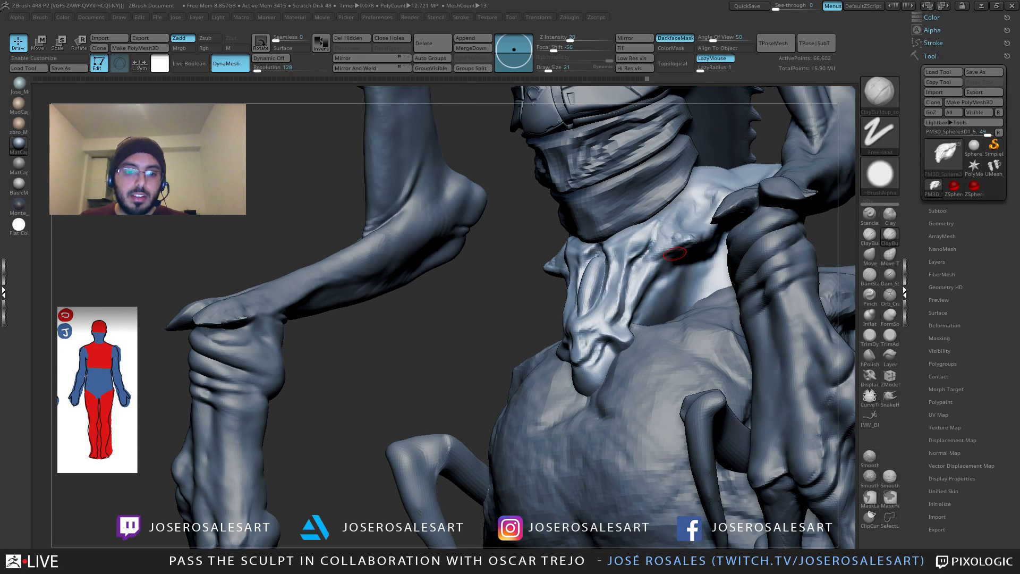
scroll(603, 314, down, 4)
scroll(675, 229, up, 4)
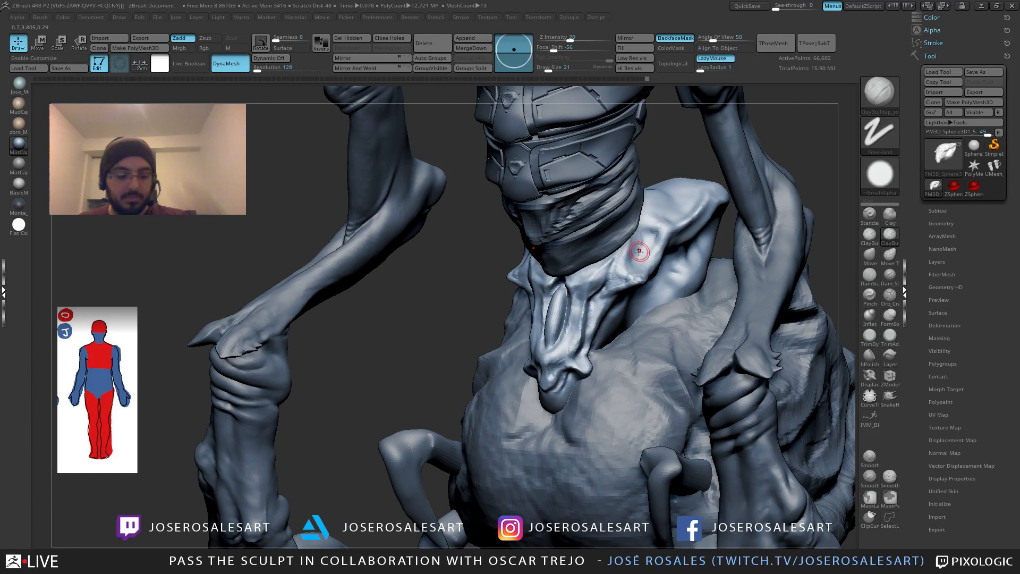
Step: Define the oval hollow above the side point with ClayBuildup at draw size 21 and Dam Standard
mouse_move(639, 252)
right_down()
mouse_move(652, 224)
mouse_move(657, 249)
mouse_move(546, 171)
mouse_move(566, 182)
mouse_move(556, 181)
right_up()
drag(555, 181, 558, 179)
mouse_move(550, 206)
right_down()
mouse_move(547, 183)
mouse_move(536, 205)
mouse_move(542, 183)
right_up()
key(b)
key(d)
key(s)
mouse_move(561, 162)
mouse_down()
mouse_move(578, 174)
mouse_move(572, 150)
mouse_up()
ctrl+right_drag(553, 194, 541, 162)
key(b)
key(c)
key(b)
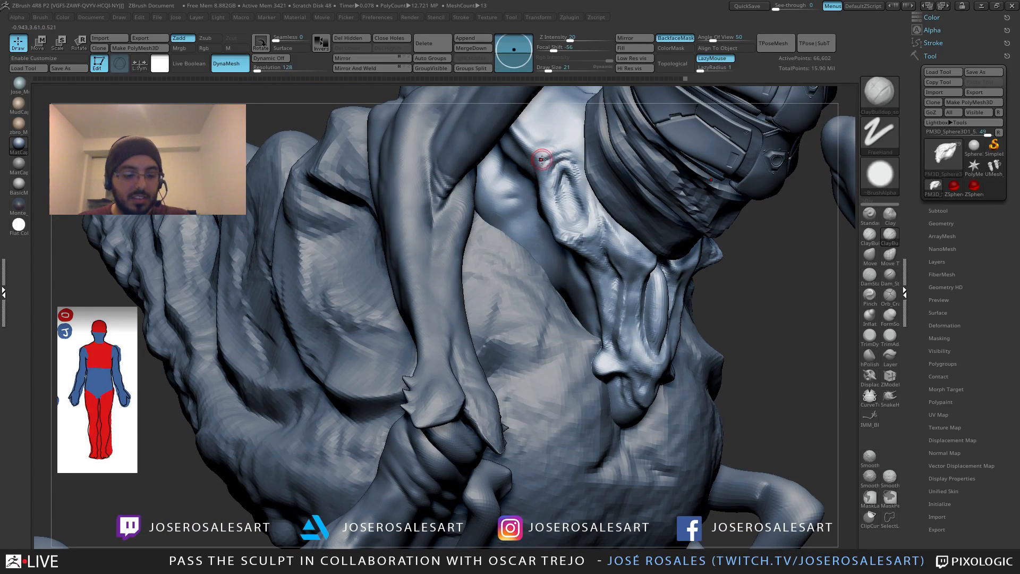
Step: Isolate the pelvis plate and pull the upper rims of its side hollows outward with the Move brush at draw size 81
mouse_move(535, 183)
right_down()
mouse_move(547, 170)
mouse_move(616, 192)
mouse_move(630, 247)
right_up()
ctrl+shift+click(554, 177)
key(b)
key(m)
key(v)
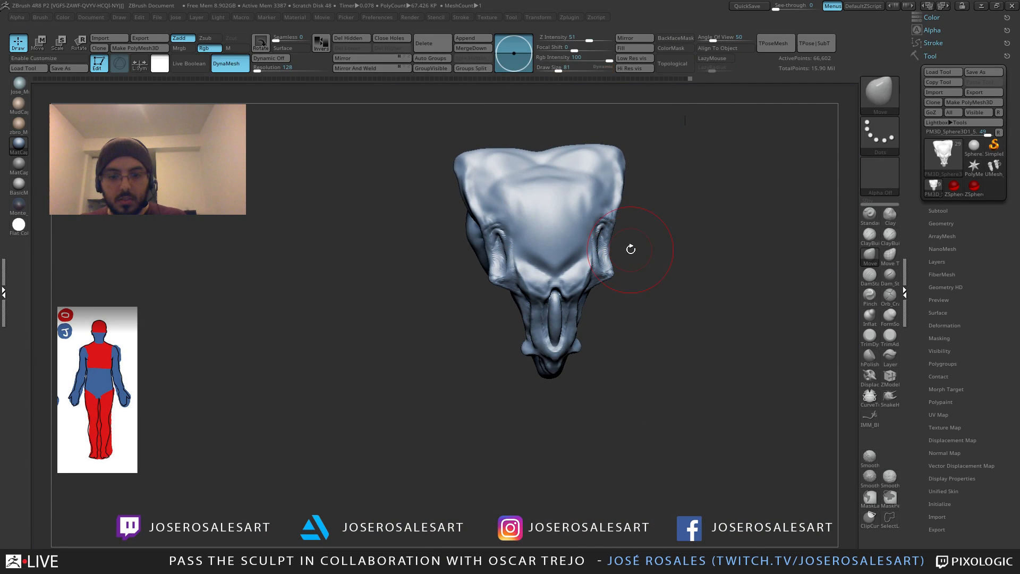
drag(494, 232, 463, 214)
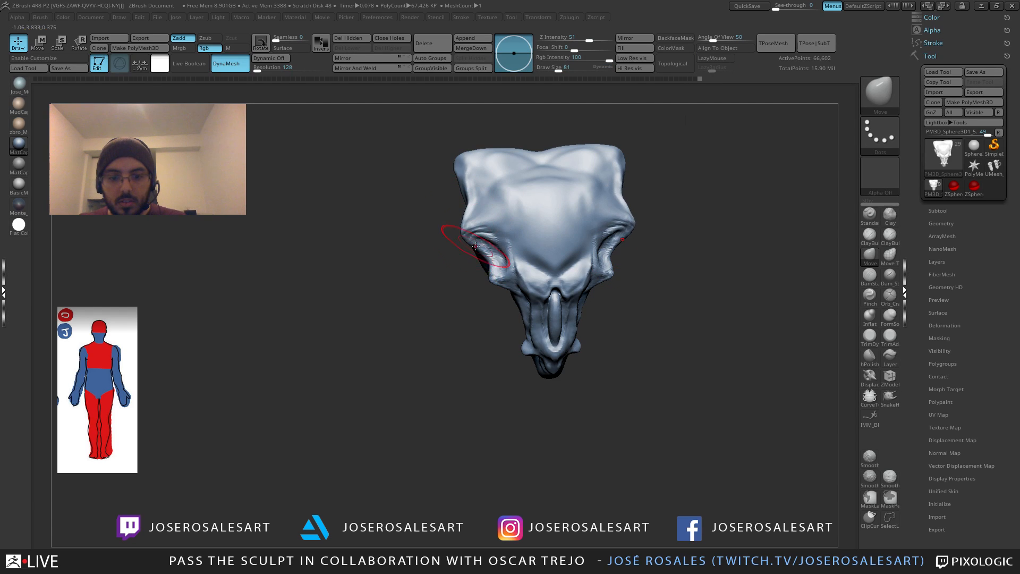
Step: Adjust the side hollow's rim with the Move brush at draw size 81 and build up its surface with ClayBuildup
drag(492, 259, 484, 263)
mouse_move(485, 262)
right_down()
mouse_move(506, 256)
mouse_move(500, 278)
mouse_move(510, 282)
mouse_move(470, 289)
right_up()
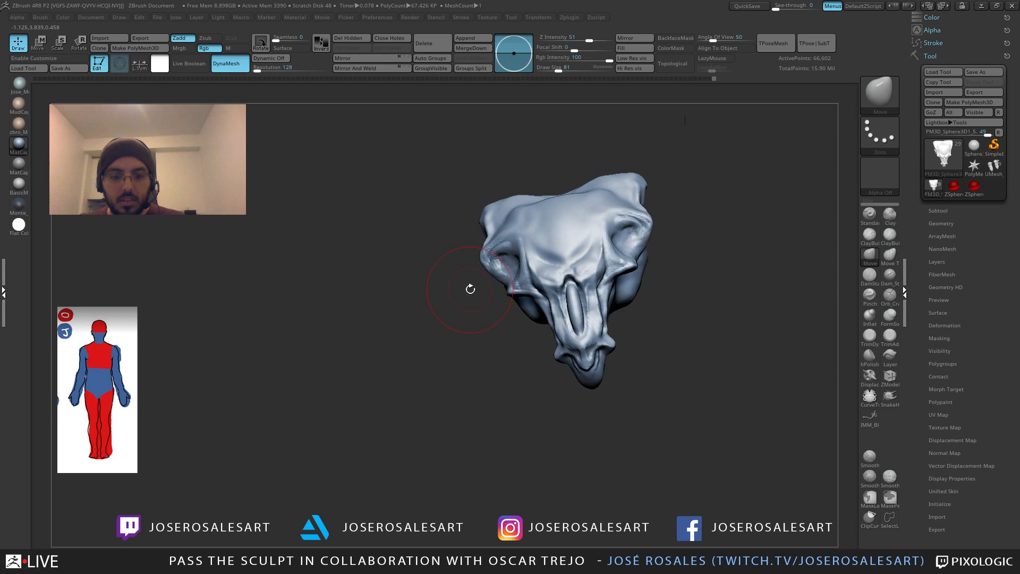
mouse_move(504, 245)
ctrl+right_down()
mouse_move(548, 249)
mouse_move(524, 237)
ctrl+right_up()
key(b)
key(c)
key(b)
key(bracketleft)
key(bracketleft)
key(bracketleft)
drag(494, 250, 519, 241)
mouse_move(519, 241)
right_down()
mouse_move(501, 224)
mouse_move(684, 225)
mouse_move(609, 249)
mouse_move(611, 276)
mouse_move(706, 268)
mouse_move(677, 266)
right_up()
Step: Carve the curved grooves around the plate's lower tip with Dam Standard at draw size 26
mouse_move(466, 282)
right_down()
mouse_move(540, 342)
mouse_move(463, 319)
mouse_move(467, 295)
mouse_move(480, 338)
mouse_move(483, 307)
right_up()
key(bracketleft)
key(bracketleft)
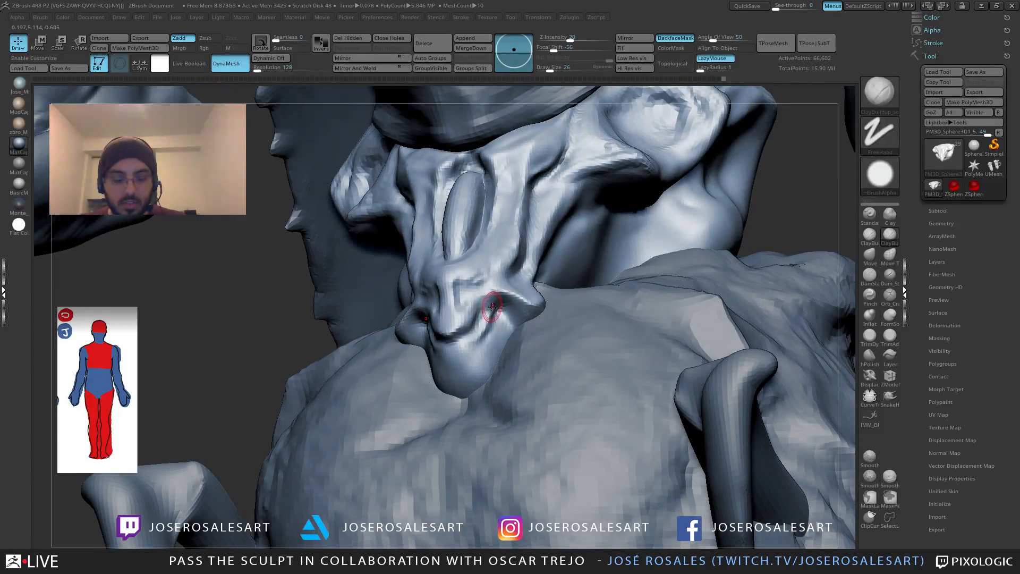
key(b)
key(d)
key(s)
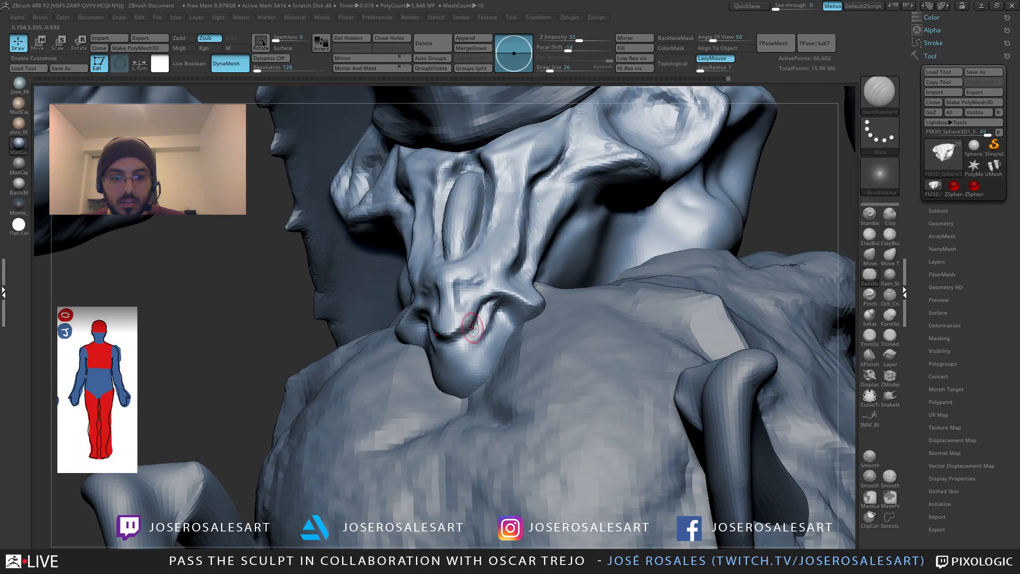
mouse_move(430, 342)
mouse_down()
mouse_move(487, 331)
mouse_move(459, 351)
mouse_move(475, 355)
mouse_move(463, 366)
mouse_up()
drag(499, 331, 489, 358)
Step: Subdivide the plate once and deepen the grooves beside the lower tip with Dam Standard at draw size 26
mouse_move(507, 330)
right_down()
mouse_move(463, 315)
mouse_move(517, 291)
mouse_move(523, 340)
mouse_move(494, 323)
right_up()
key(ctrl+d)
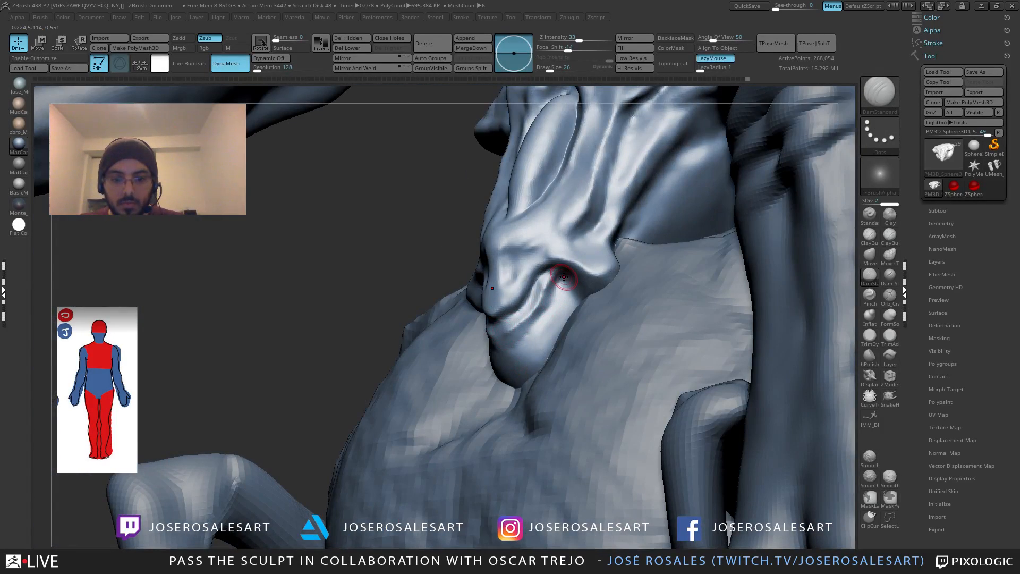
drag(564, 277, 543, 315)
right_drag(515, 333, 543, 331)
mouse_move(535, 280)
mouse_down()
mouse_move(518, 313)
mouse_move(495, 320)
mouse_up()
mouse_move(514, 301)
right_down()
mouse_move(558, 272)
mouse_move(636, 264)
right_up()
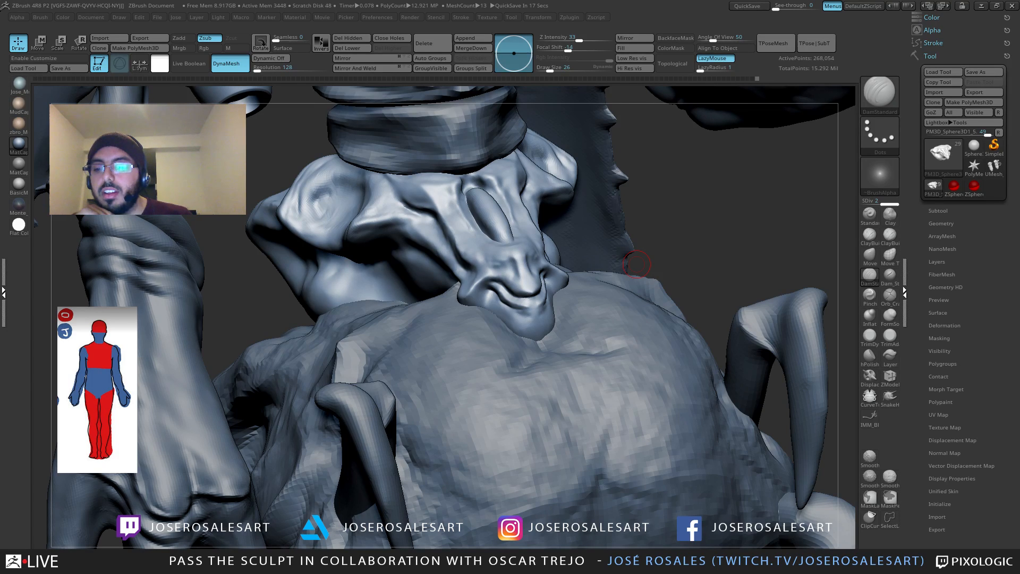
drag(603, 200, 499, 228)
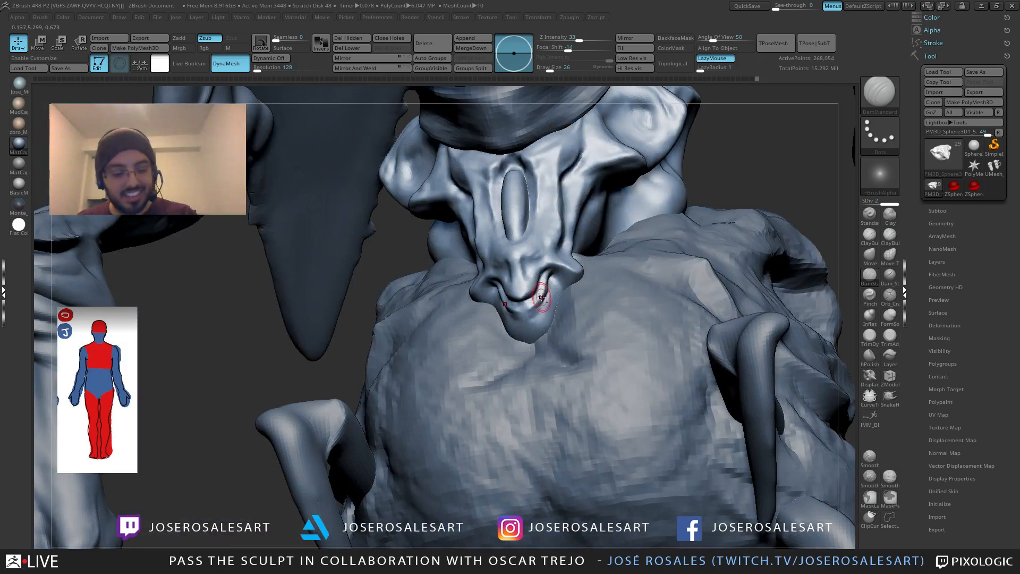
Step: Build up the small bulges just above the lower tip's grooves with ClayBuildup at draw size 26
key(b)
key(c)
key(b)
right_drag(538, 299, 521, 266)
mouse_move(522, 251)
mouse_down()
mouse_move(522, 263)
mouse_move(533, 251)
mouse_move(524, 266)
mouse_up()
right_drag(528, 277, 579, 277)
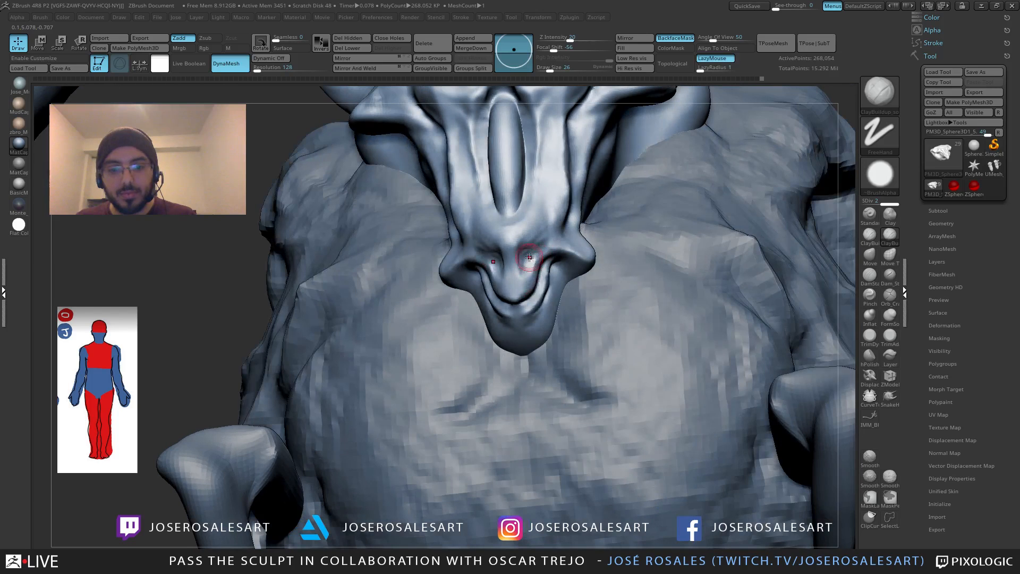
drag(528, 260, 524, 253)
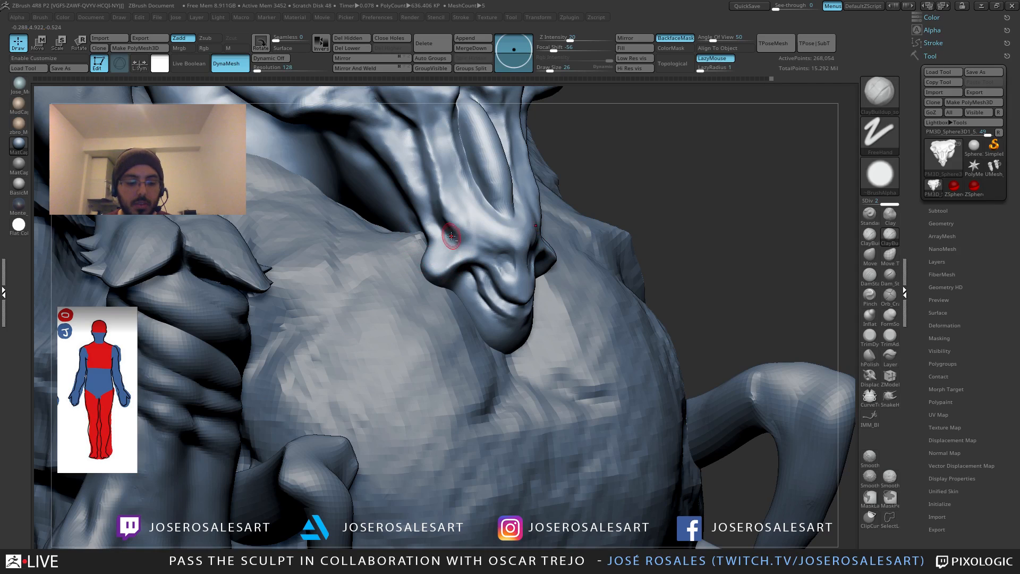
Step: Build up the lower side point of the plate with ClayBuildup at draw size 48
right_drag(457, 227, 446, 256)
key(s)
drag(447, 256, 443, 256)
right_drag(443, 257, 449, 250)
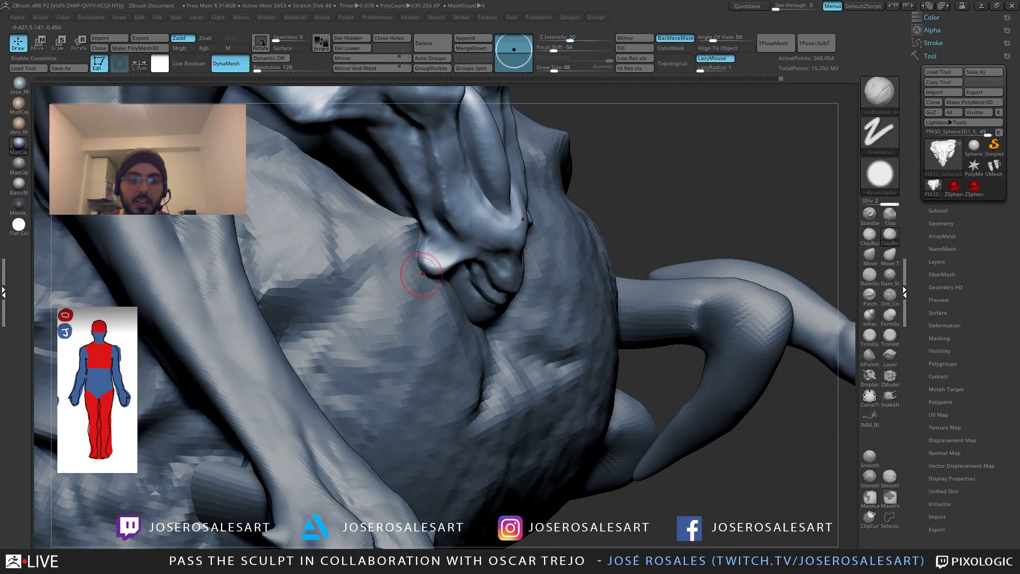
drag(371, 275, 372, 271)
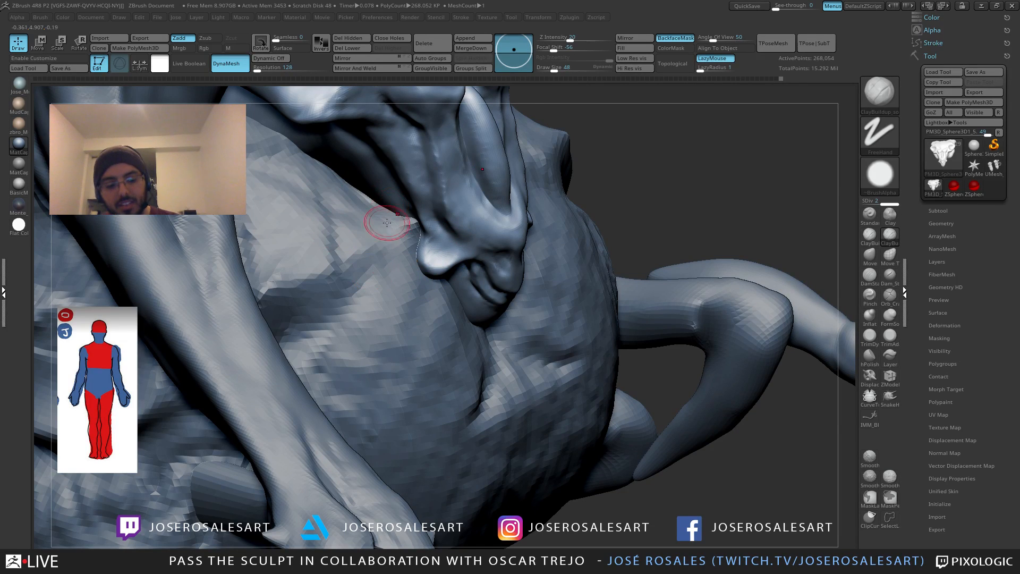
right_drag(417, 266, 397, 251)
Step: Reshape the lower side point's outline with the Move brush at draw size 48
key(b)
key(m)
key(v)
drag(416, 261, 449, 265)
mouse_move(458, 265)
right_down()
mouse_move(420, 267)
mouse_move(433, 267)
right_up()
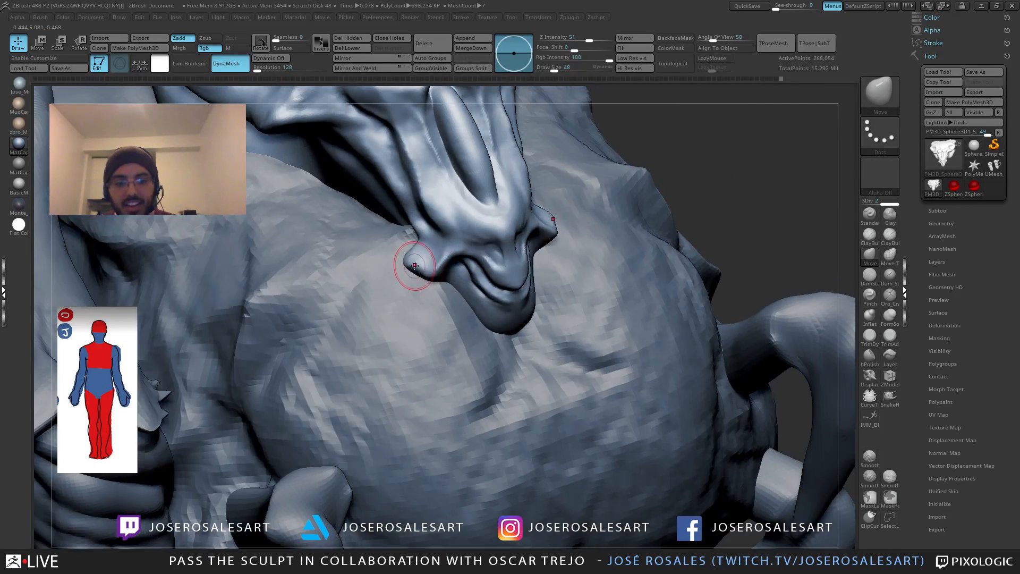
drag(417, 265, 413, 267)
mouse_move(413, 266)
right_down()
mouse_move(478, 214)
mouse_move(428, 262)
mouse_move(420, 254)
right_up()
Step: Smooth the lower side point and refine its surface with ClayBuildup at draw size 21
key(b)
key(c)
key(b)
shift+drag(420, 254, 423, 250)
right_drag(425, 264, 432, 254)
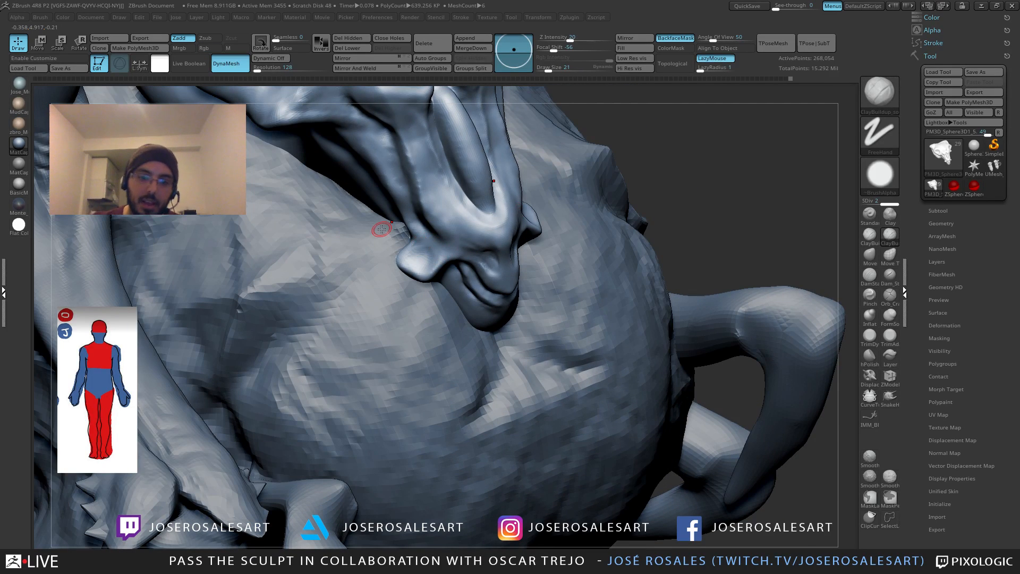
mouse_move(381, 228)
right_down()
mouse_move(432, 259)
mouse_move(550, 208)
right_up()
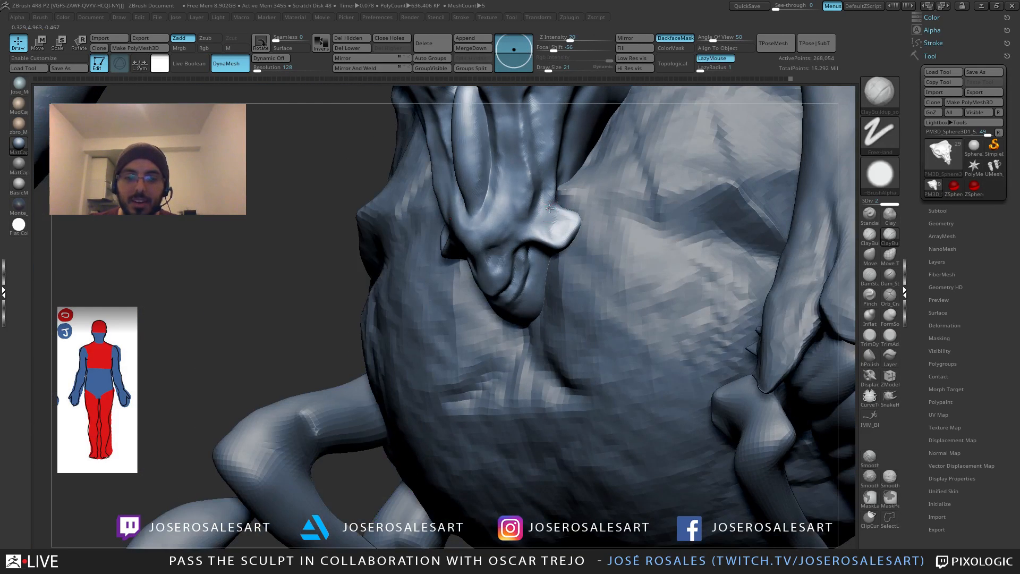
drag(553, 216, 563, 220)
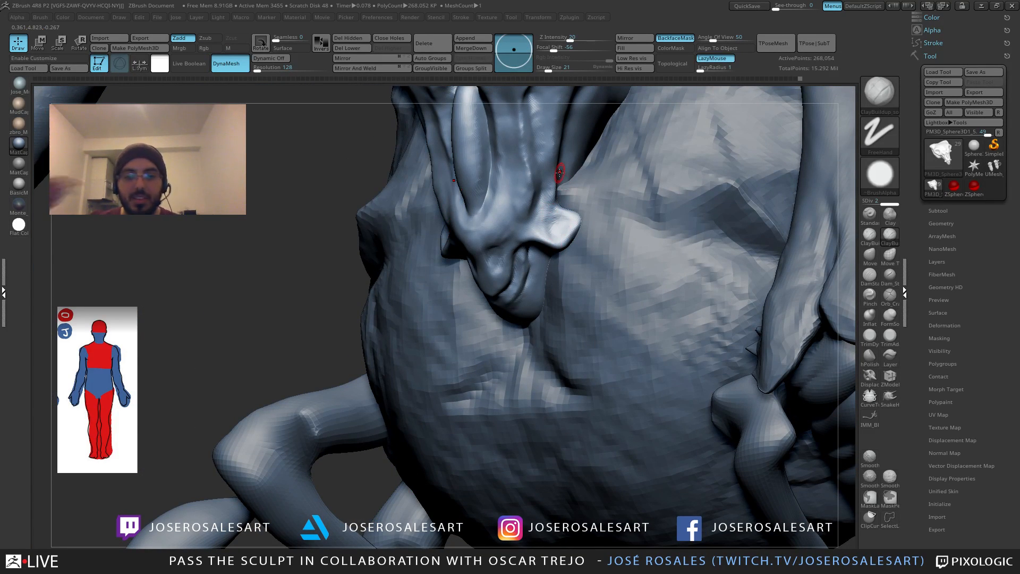
mouse_move(555, 173)
right_down()
mouse_move(558, 163)
mouse_move(523, 193)
right_up()
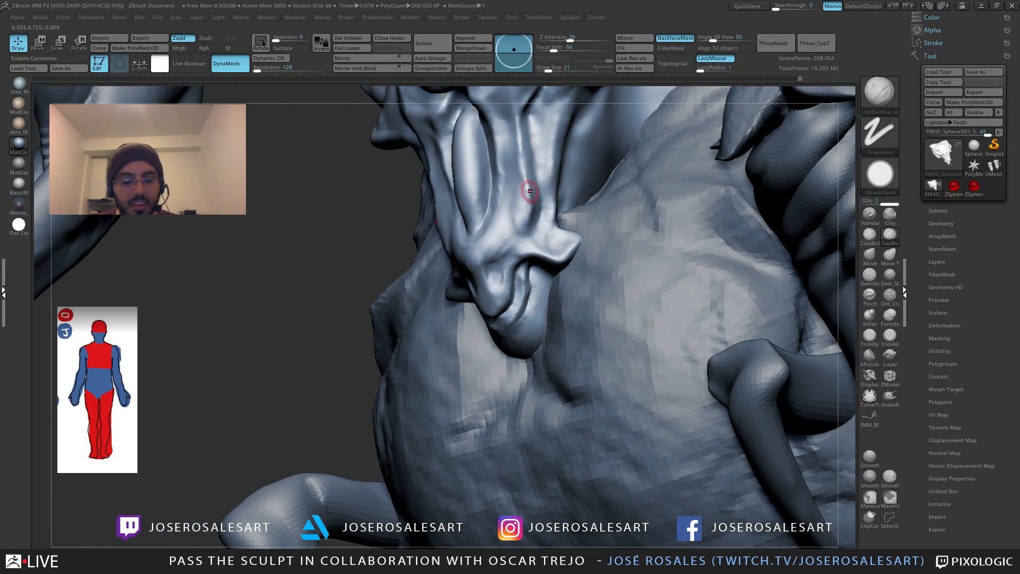
Step: Carve a crease between the central ridge and the lower side point with Dam Standard
key(b)
key(s)
key(t)
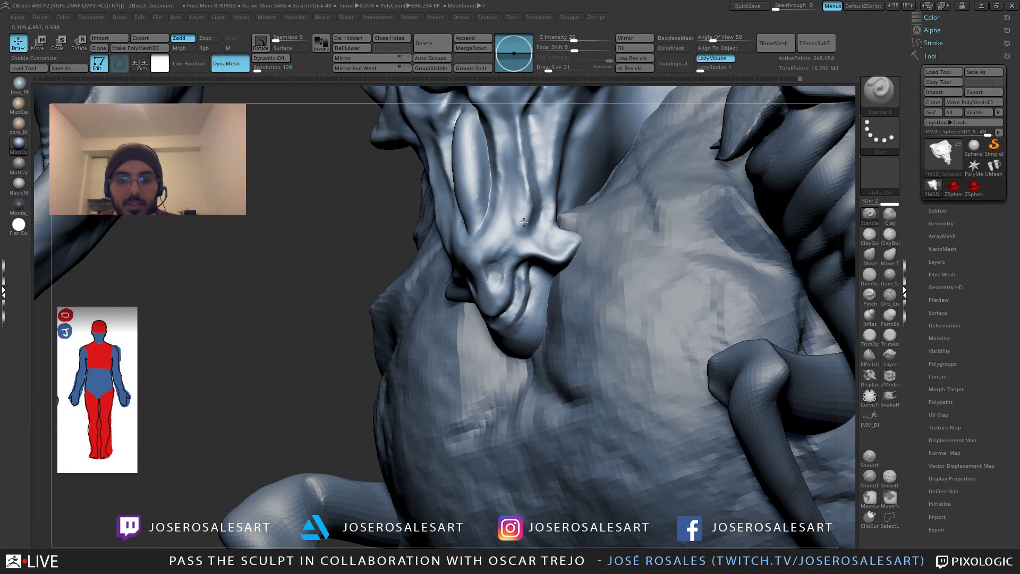
right_drag(520, 219, 515, 221)
mouse_move(517, 213)
ctrl+right_down()
mouse_move(499, 180)
mouse_move(478, 208)
mouse_move(523, 218)
ctrl+right_up()
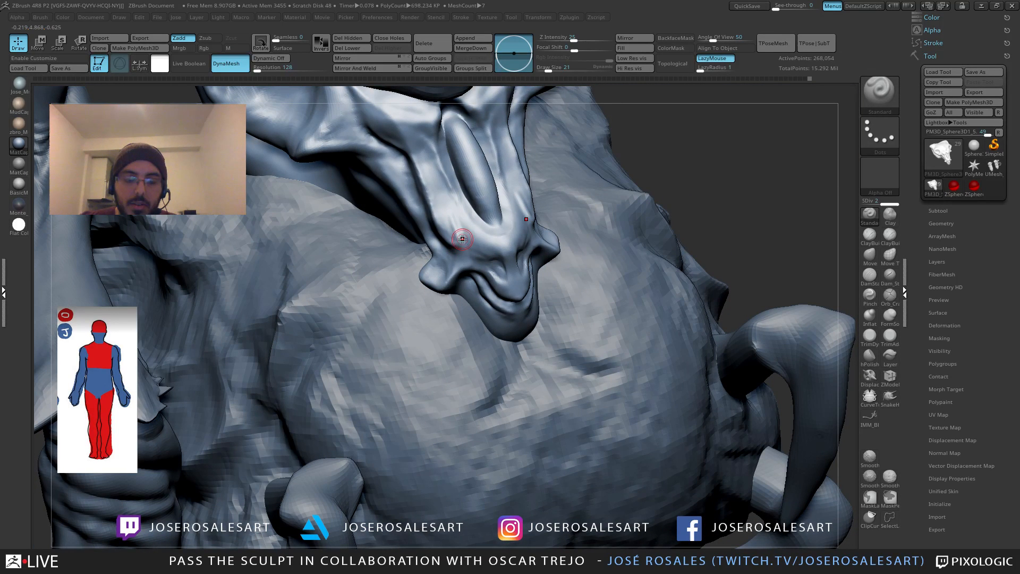
right_drag(462, 239, 471, 241)
key(b)
key(d)
key(s)
key(s)
drag(471, 242, 462, 235)
mouse_move(453, 235)
right_down()
mouse_move(462, 217)
mouse_move(467, 229)
mouse_move(509, 215)
mouse_move(500, 184)
mouse_move(581, 177)
mouse_move(557, 149)
right_up()
Step: Undo the last ClayBuildup stroke and smooth the surface beside the central ridge at draw size 19
key(b)
key(c)
key(b)
key(bracketleft)
key(bracketleft)
key(bracketleft)
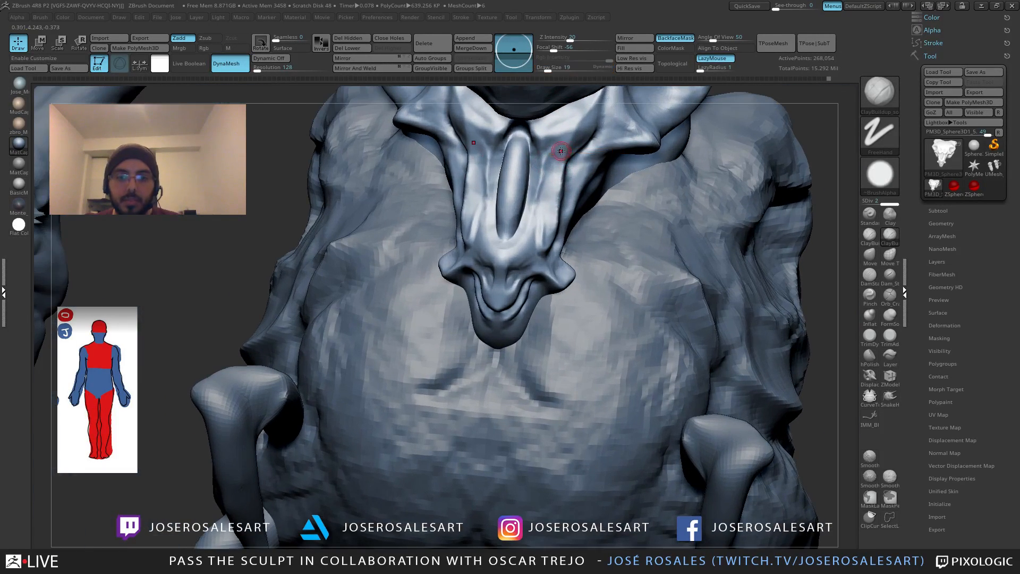
key(ctrl+z)
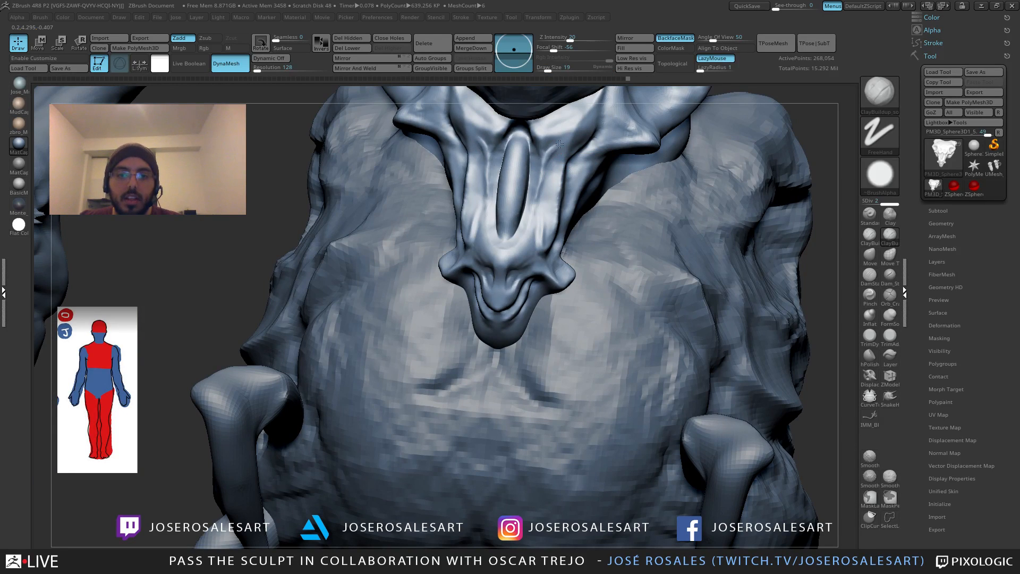
key(shift)
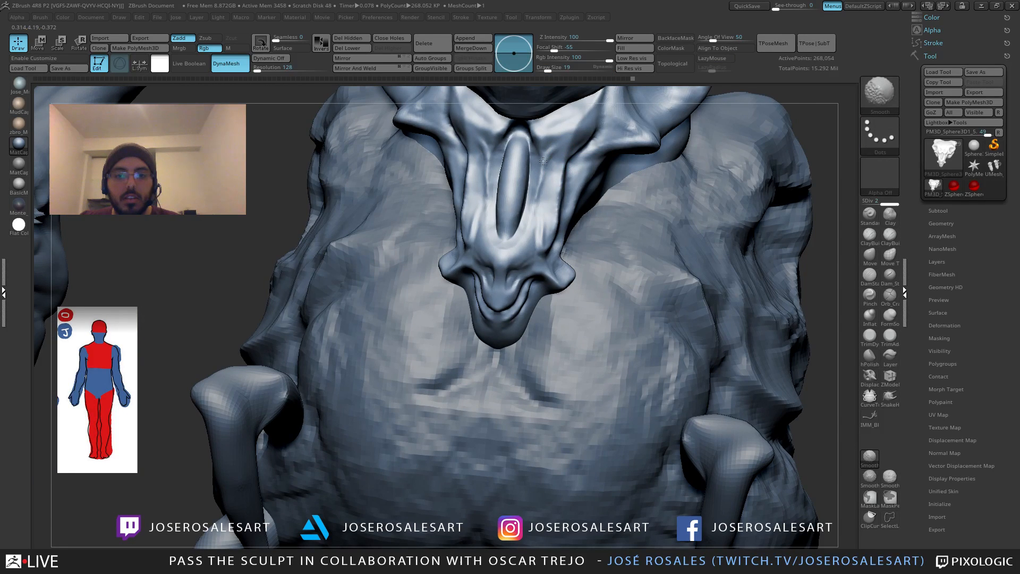
shift+drag(543, 160, 520, 203)
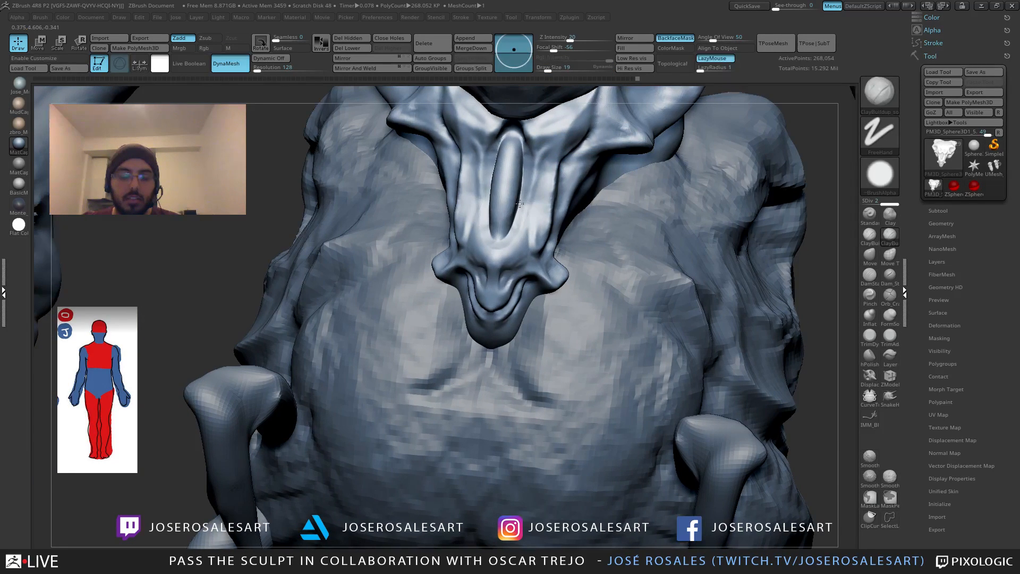
Step: Carve the long groove down the plate's flank beside the central ridge with Dam Standard at draw size 39
right_drag(520, 204, 558, 205)
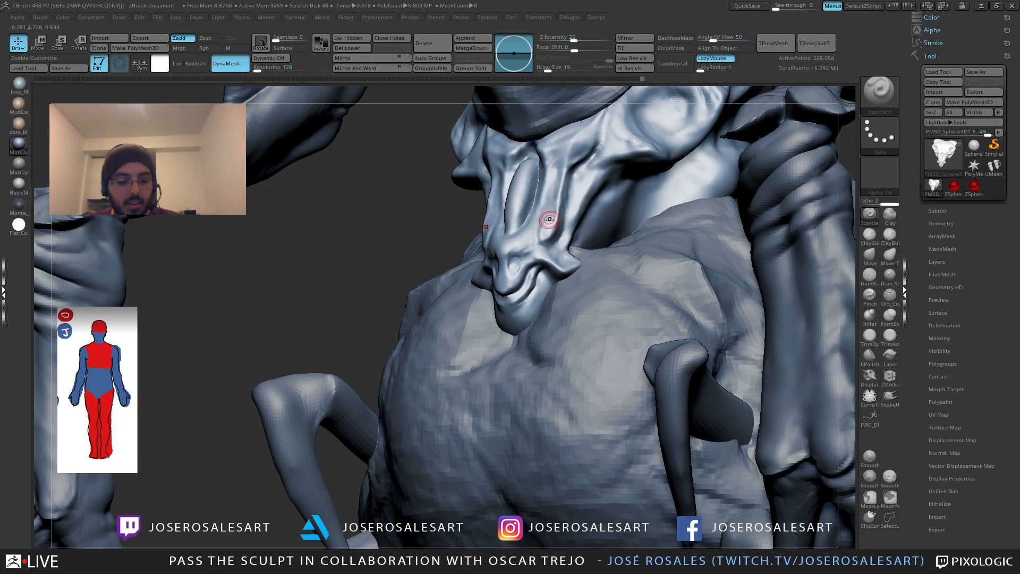
key(b)
key(d)
key(s)
drag(571, 191, 544, 245)
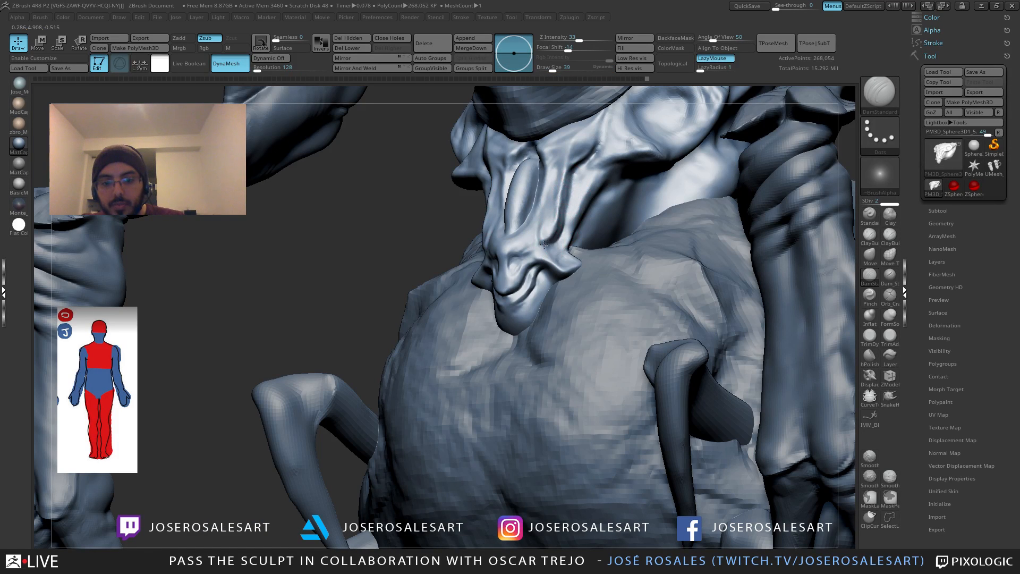
mouse_move(534, 237)
right_down()
mouse_move(568, 230)
mouse_move(506, 218)
right_up()
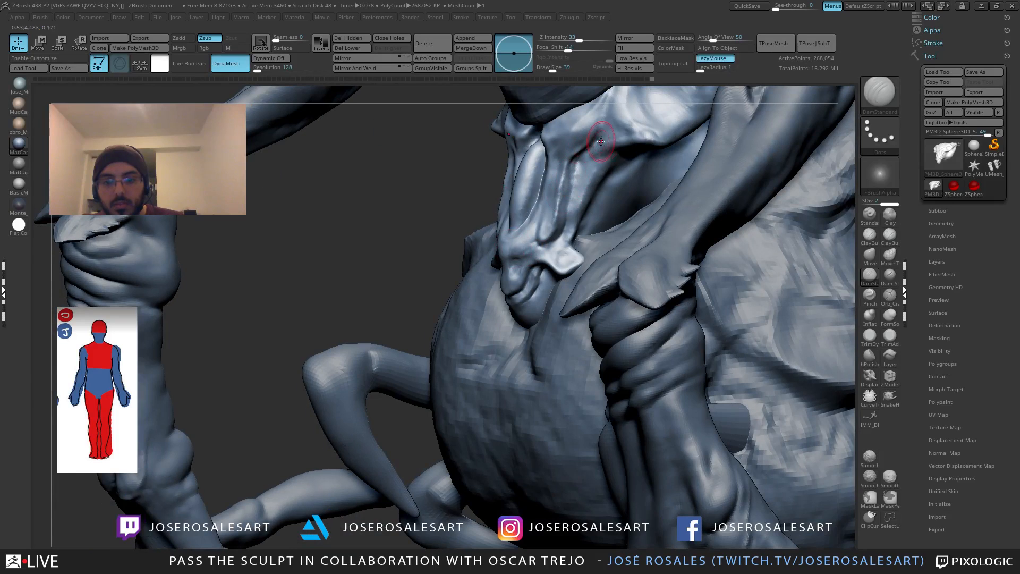
Step: Build up the lip below the curved groove at the plate's lower tip with ClayBuildup at draw size 30
mouse_move(601, 141)
right_down()
mouse_move(574, 173)
mouse_move(616, 268)
mouse_move(596, 259)
mouse_move(589, 274)
right_up()
key(1)
key(s)
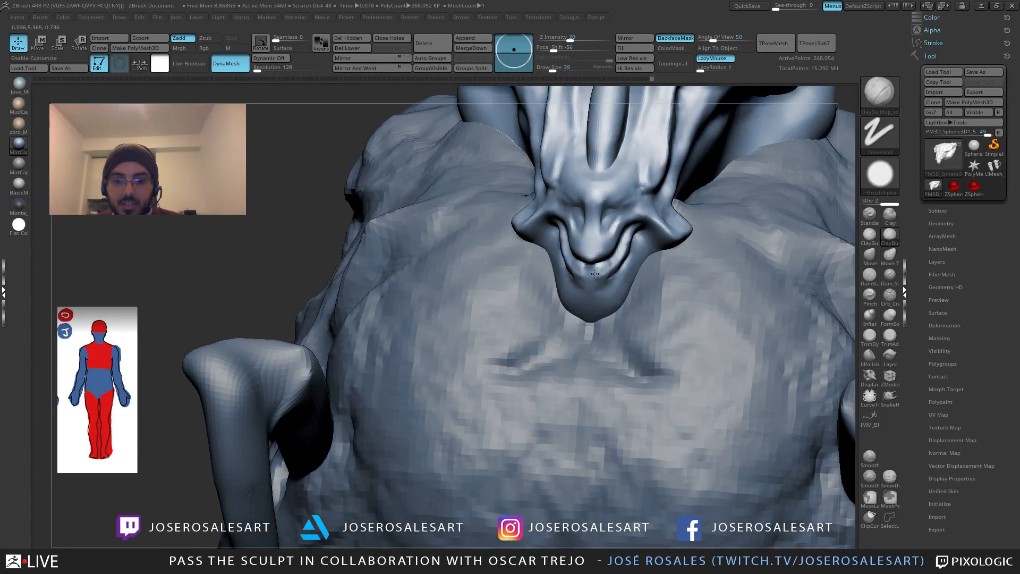
drag(593, 270, 590, 270)
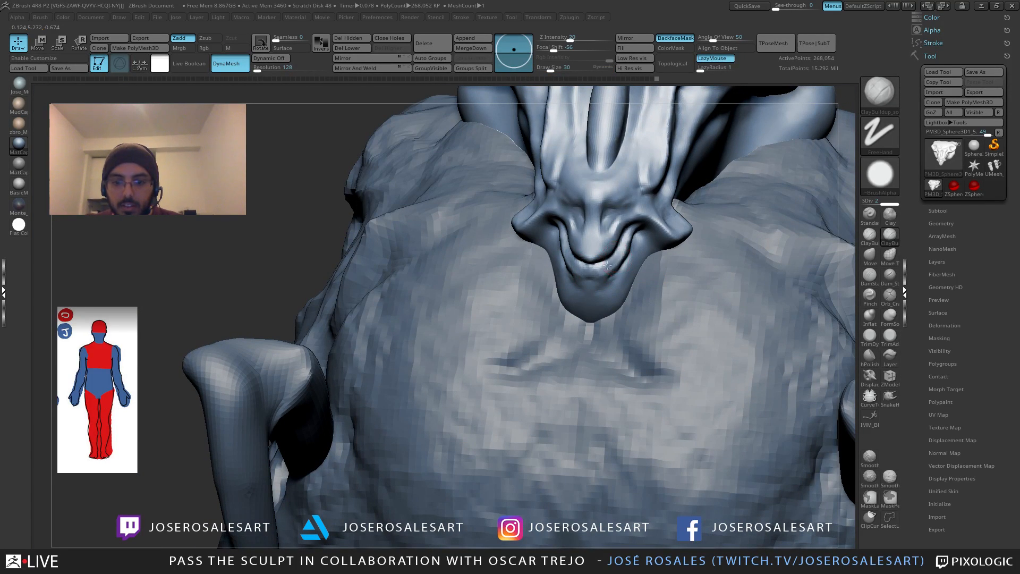
Step: Refine the folds between the central ridge and the lower tip with small ClayBuildup strokes and smoothing
mouse_move(594, 268)
right_down()
mouse_move(627, 266)
mouse_move(582, 264)
mouse_move(603, 193)
right_up()
key(shift)
key(bracketleft)
key(bracketleft)
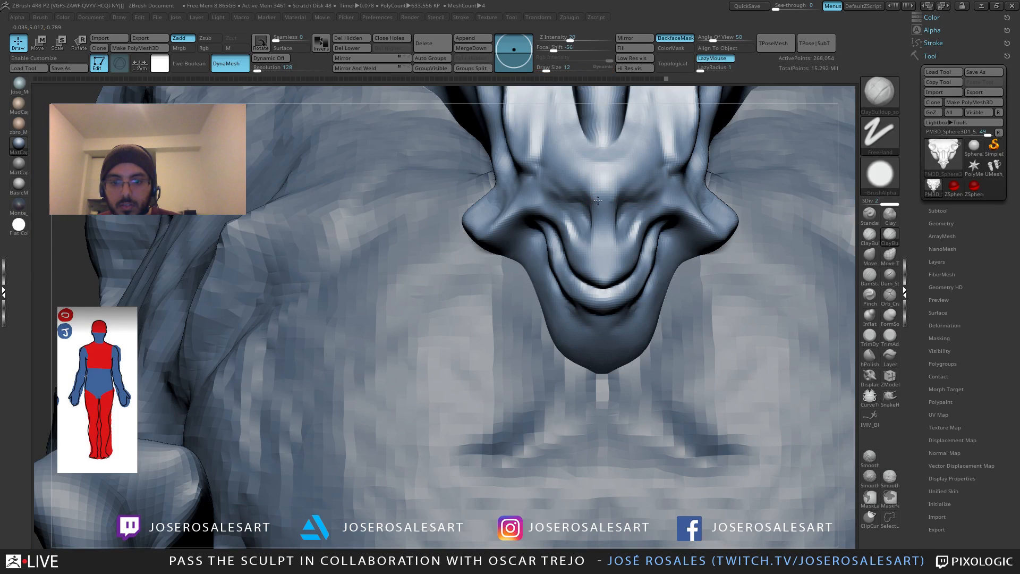
key(s)
drag(594, 180, 566, 186)
key(shift)
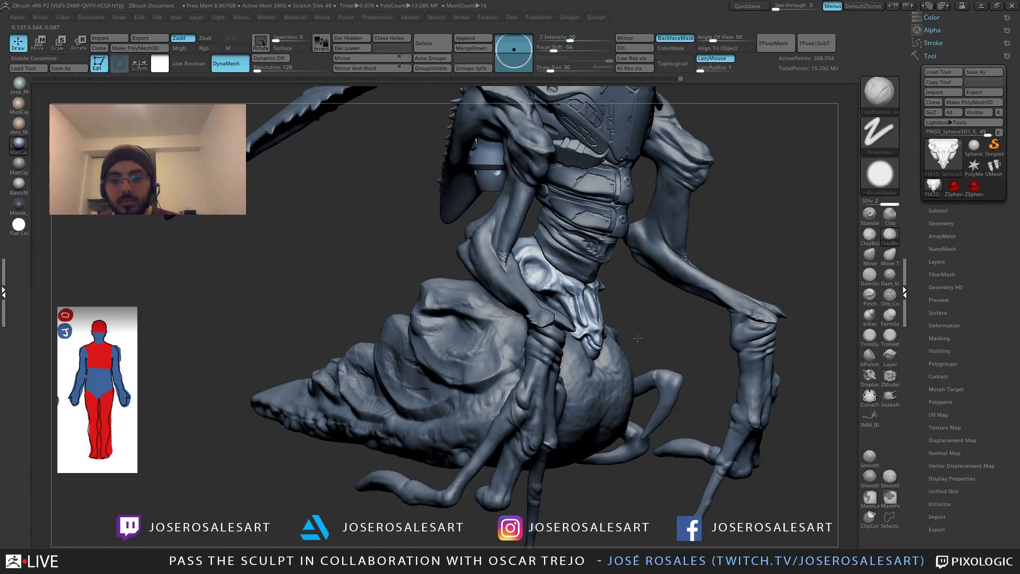
Step: Isolate the pelvis plate and build up the inner edge of its side hollow with ClayBuildup at draw size 26
alt+drag(638, 337, 640, 297)
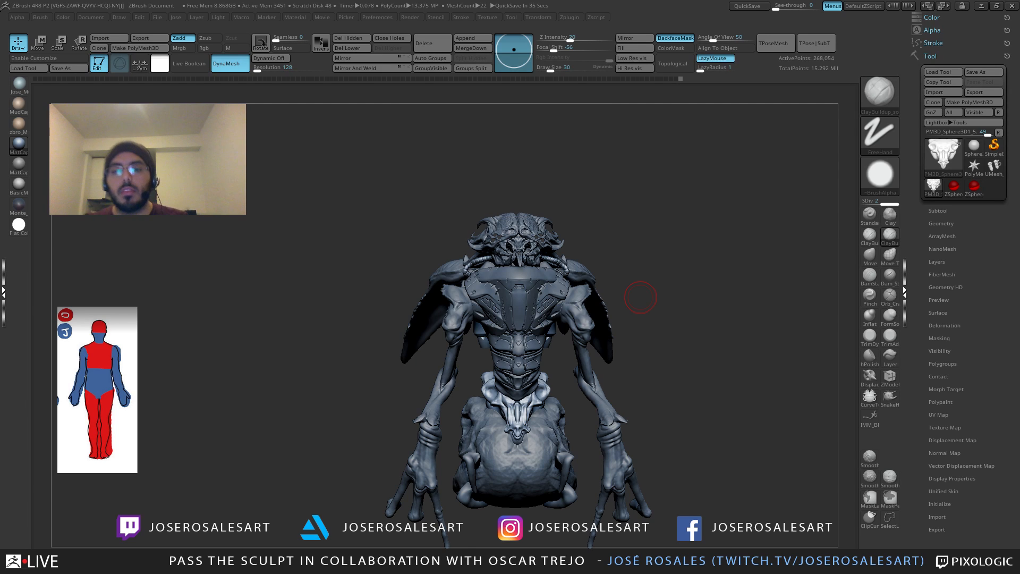
drag(640, 298, 376, 271)
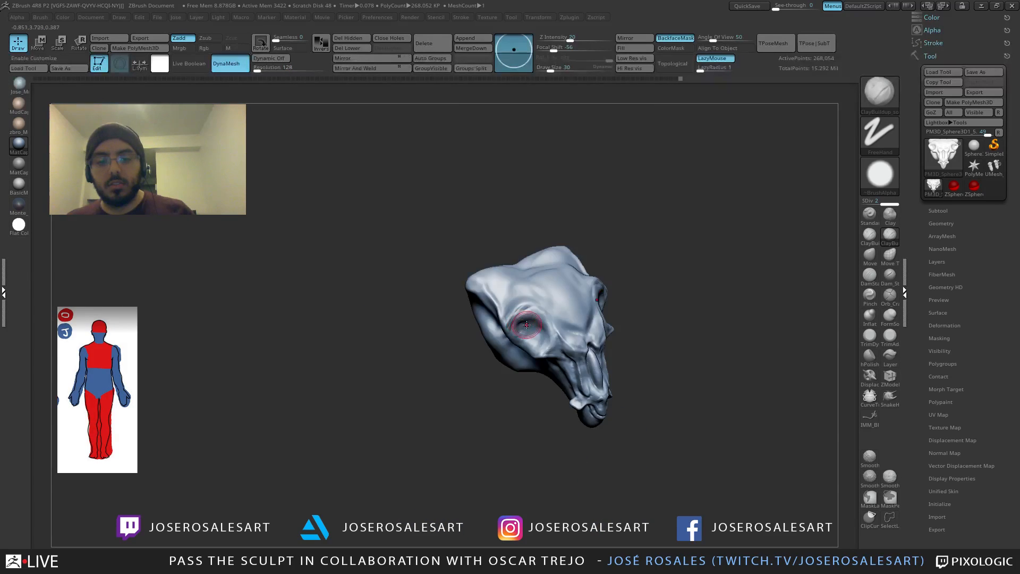
ctrl+right_drag(526, 325, 549, 335)
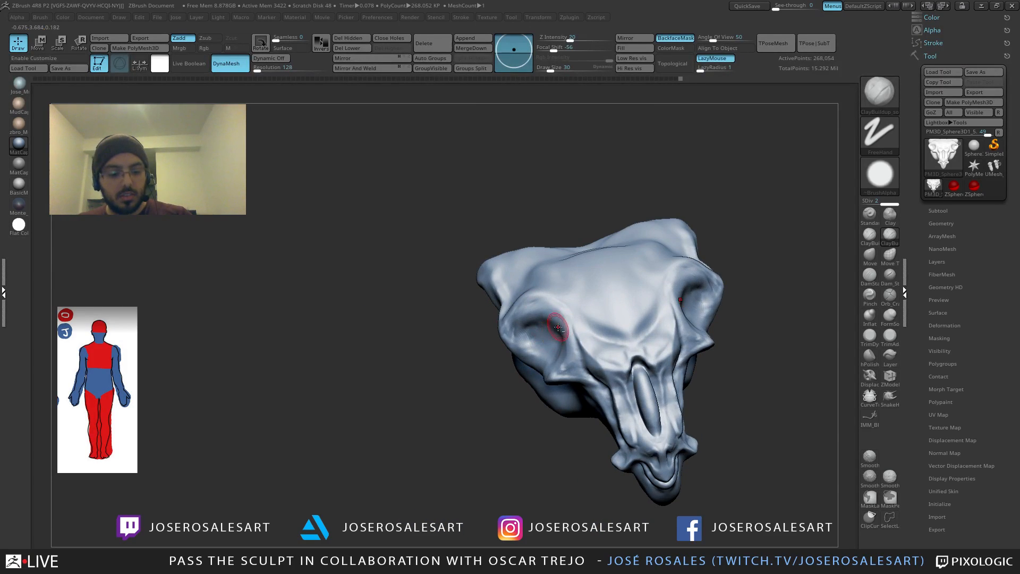
right_drag(556, 295, 562, 315)
key(])
drag(536, 295, 563, 314)
mouse_move(584, 321)
right_down()
mouse_move(600, 303)
mouse_move(579, 297)
right_up()
key([)
drag(555, 303, 571, 346)
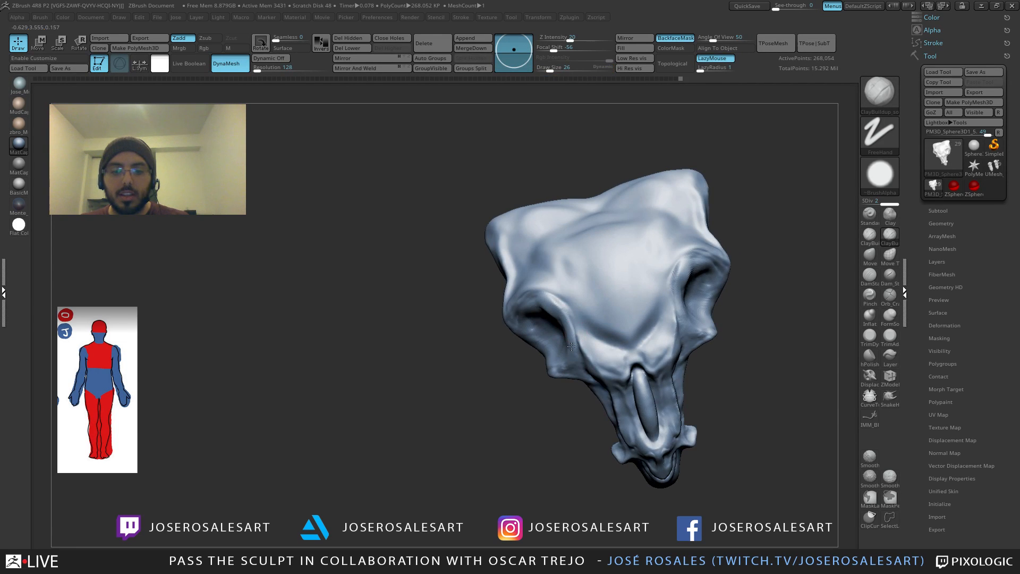
Step: Build up the side hollow's lower inner wall and upper rim with ClayBuildup, raising the draw size to 36
mouse_move(571, 346)
right_down()
mouse_move(573, 315)
mouse_move(566, 331)
right_up()
drag(579, 352, 575, 366)
key(])
mouse_move(575, 299)
right_down()
mouse_move(570, 359)
mouse_move(603, 367)
right_up()
mouse_move(573, 348)
mouse_down()
mouse_move(556, 309)
mouse_move(537, 306)
mouse_up()
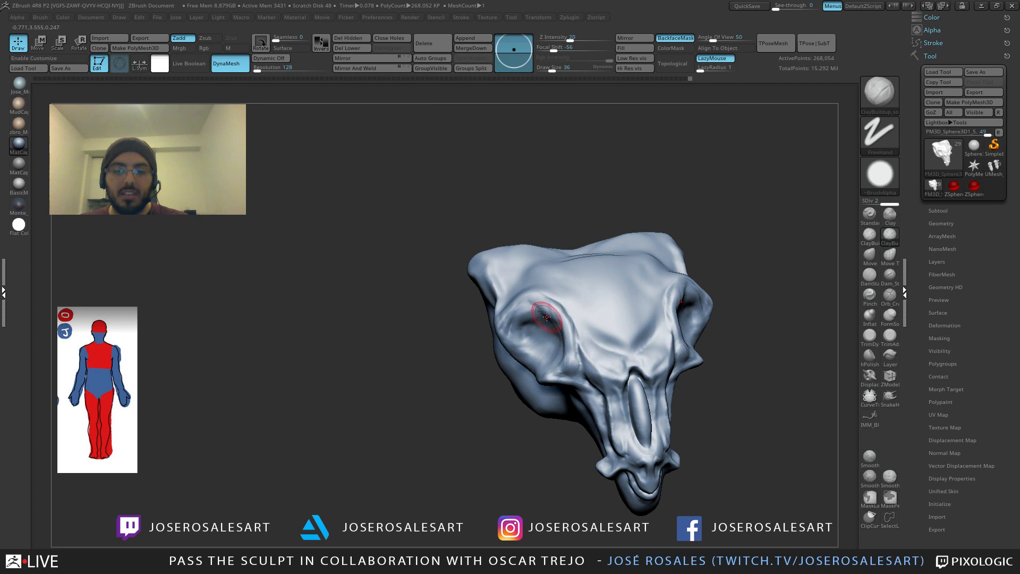
Step: Strengthen the upper inner rim of the opposite side hollow with ClayBuildup at draw size 36
right_drag(546, 318, 664, 309)
mouse_move(671, 318)
mouse_down()
mouse_move(678, 291)
mouse_move(693, 286)
mouse_move(682, 298)
mouse_up()
right_drag(680, 303, 690, 318)
mouse_move(669, 305)
mouse_down()
mouse_move(668, 321)
mouse_move(671, 297)
mouse_move(692, 280)
mouse_up()
right_drag(691, 279, 670, 325)
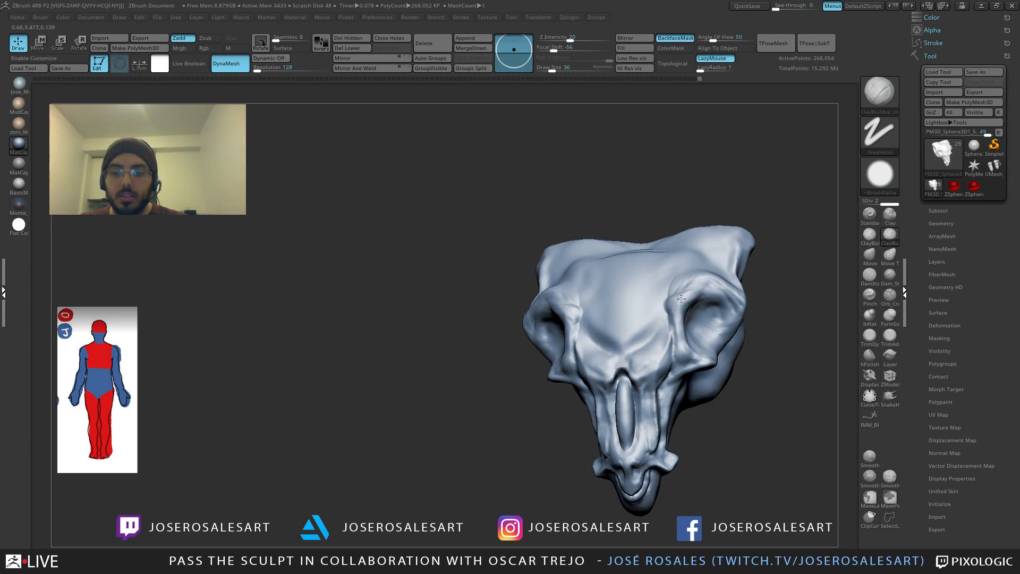
Step: Build up the side hollow's lower inner walls with ClayBuildup at draw size 36 and smooth the hollow's surfaces
drag(681, 331, 687, 346)
mouse_move(715, 322)
right_down()
mouse_move(689, 304)
mouse_move(697, 298)
mouse_move(713, 322)
right_up()
mouse_move(707, 331)
mouse_down()
mouse_move(696, 320)
mouse_move(711, 349)
mouse_up()
right_drag(715, 345, 747, 325)
shift+drag(729, 288, 734, 301)
right_drag(615, 318, 645, 316)
mouse_move(579, 319)
right_down()
mouse_move(605, 312)
mouse_move(559, 318)
right_up()
shift+drag(557, 320, 562, 330)
right_drag(567, 329, 604, 329)
right_drag(544, 301, 511, 298)
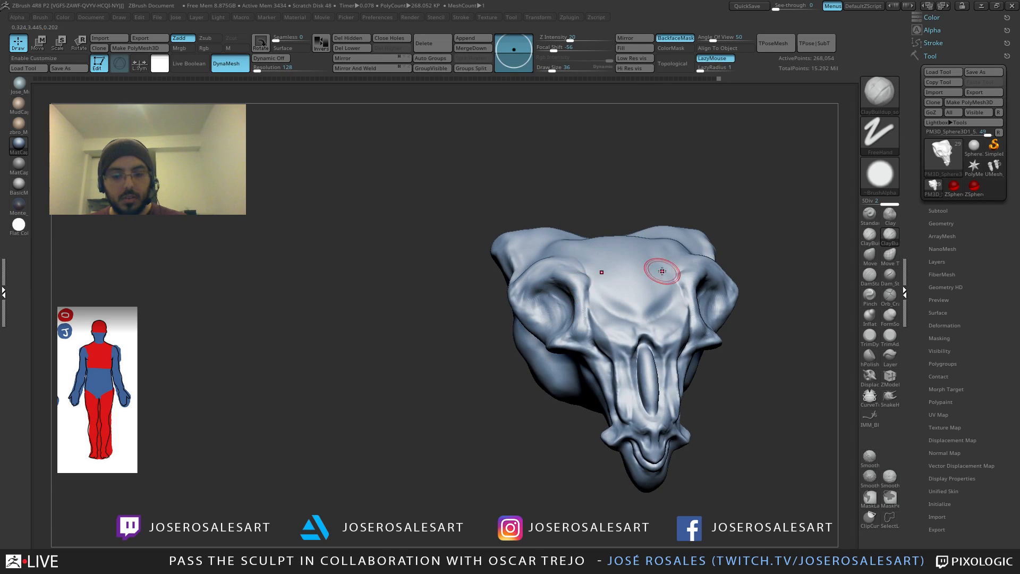
Step: Show the whole creature again, select the pair of serrated wings on its back and subdivide the mesh once
key(alt+s)
ctrl+right_drag(690, 302, 573, 379)
alt+right_drag(574, 380, 484, 377)
ctrl+right_drag(568, 341, 573, 321)
mouse_move(573, 320)
shift+right_down()
mouse_move(531, 321)
mouse_move(573, 332)
mouse_move(514, 352)
mouse_move(446, 350)
mouse_move(520, 397)
mouse_move(540, 351)
shift+right_up()
alt+right_drag(492, 294, 409, 332)
alt+click(347, 227)
mouse_move(347, 227)
right_down()
mouse_move(372, 272)
mouse_move(393, 228)
mouse_move(421, 293)
mouse_move(474, 325)
mouse_move(484, 319)
right_up()
key(ctrl+d)
Step: Sculpt fine wrinkles along the wing shell's outer edge with the Standard brush at draw size 21 and smooth them
key(1)
key(s)
key(s)
drag(484, 319, 483, 328)
key(s)
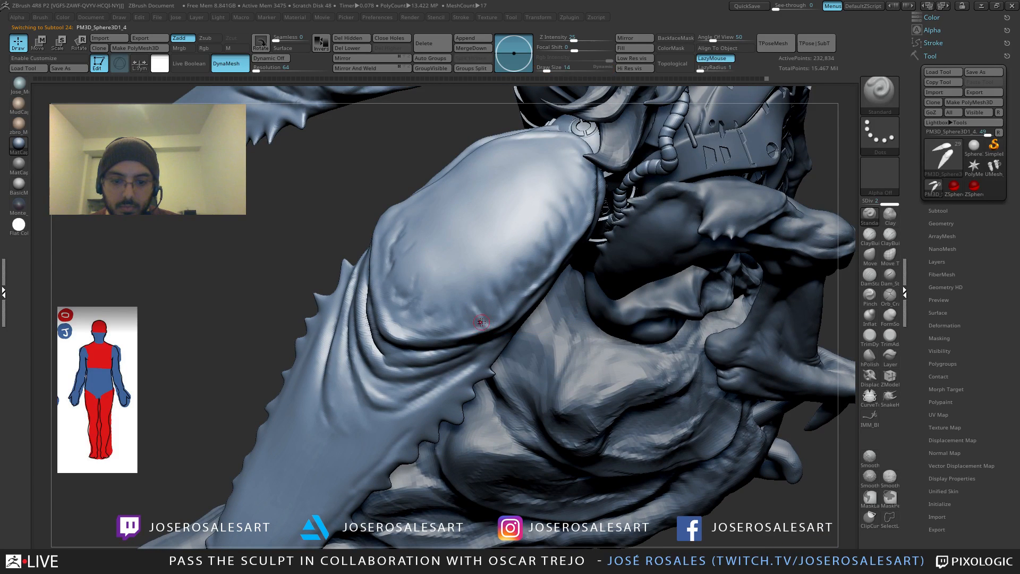
right_drag(513, 307, 505, 310)
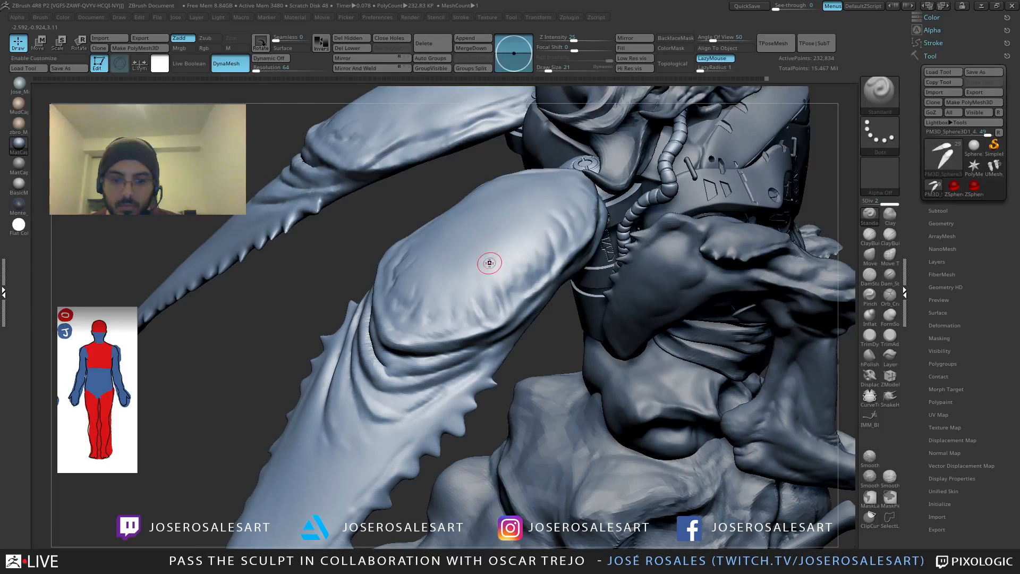
right_drag(489, 262, 551, 254)
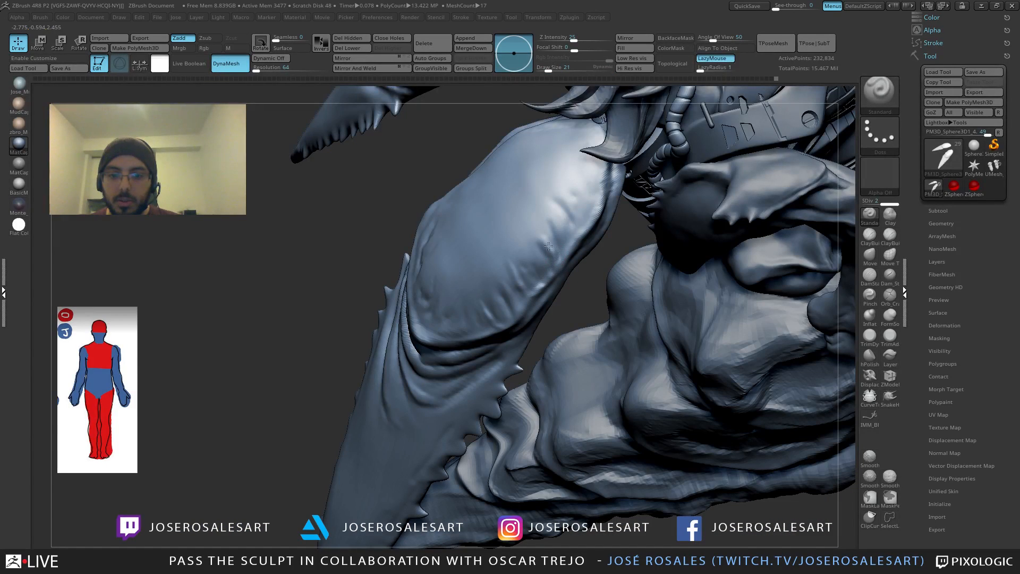
mouse_move(548, 246)
shift+mouse_down()
mouse_move(547, 202)
mouse_move(561, 194)
shift+mouse_up()
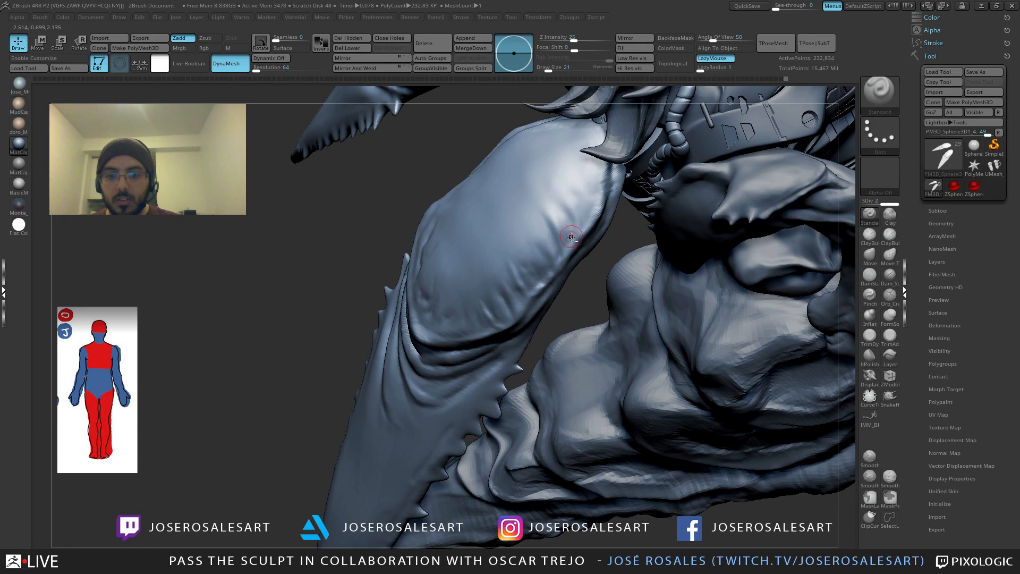
Step: Carve thin creases into the outer side of the wing shell with DamStandard at draw size 21
mouse_move(552, 228)
right_down()
mouse_move(500, 306)
mouse_move(539, 234)
mouse_move(544, 264)
mouse_move(519, 273)
mouse_move(534, 252)
mouse_move(561, 260)
right_up()
key(b)
key(d)
key(s)
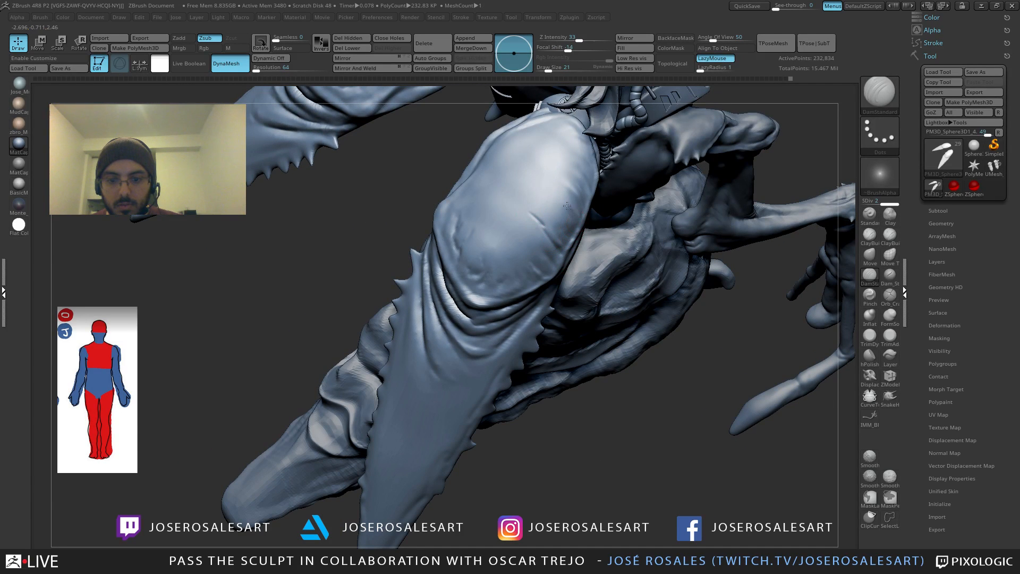
right_drag(555, 194, 578, 207)
drag(580, 211, 544, 176)
right_drag(544, 175, 537, 180)
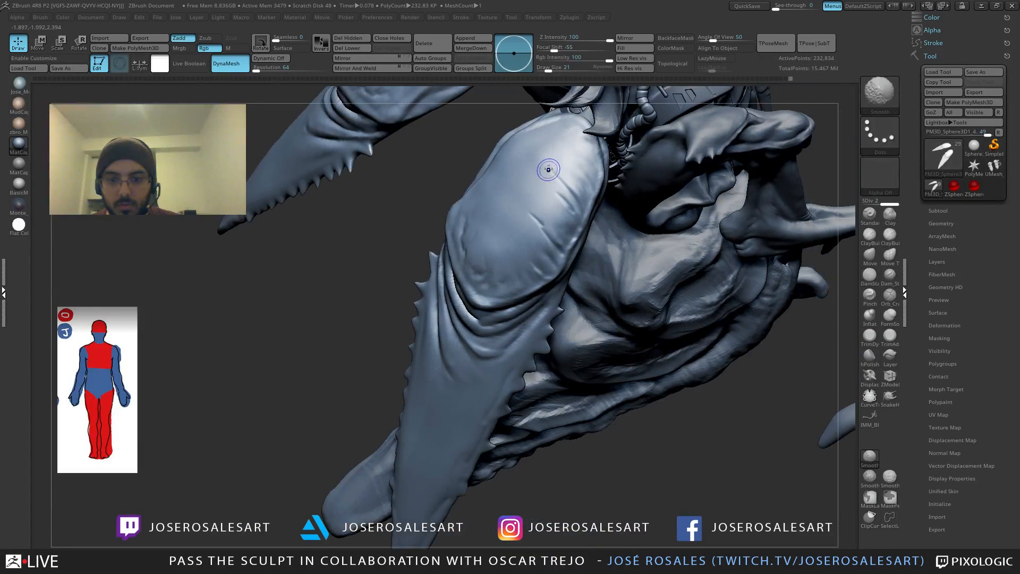
Step: Build up and inflate the forms around the shell's side creases with ClayBuildup and Inflate at draw size 30, smoothing the transitions
key(b)
key(c)
key(b)
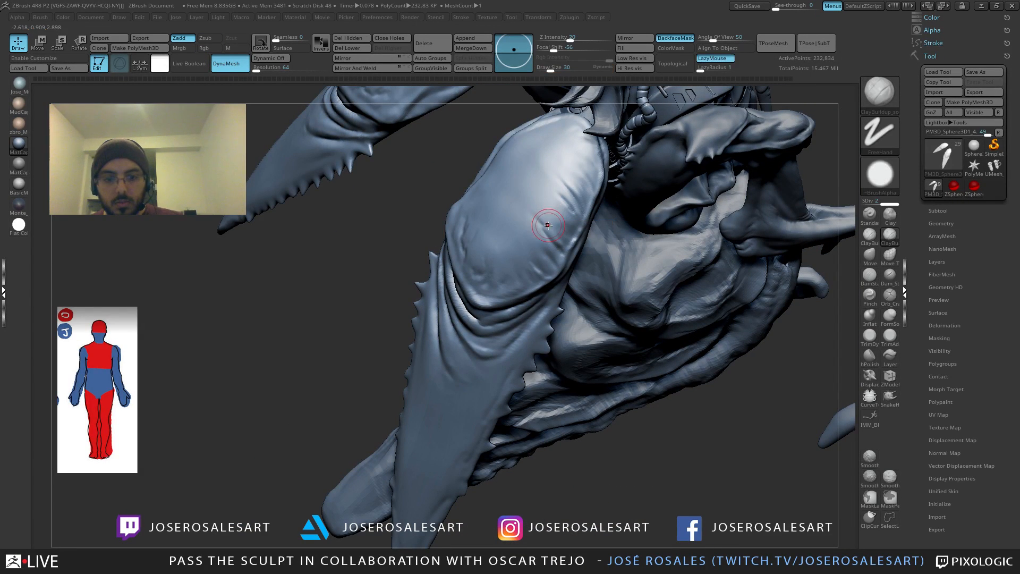
drag(551, 180, 575, 209)
key(b)
key(i)
key(n)
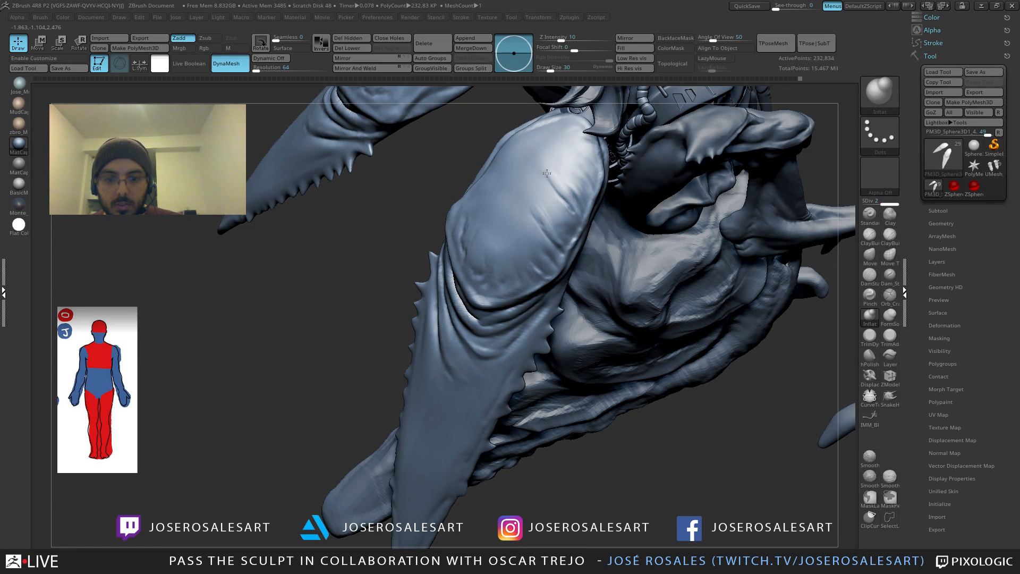
key(shift)
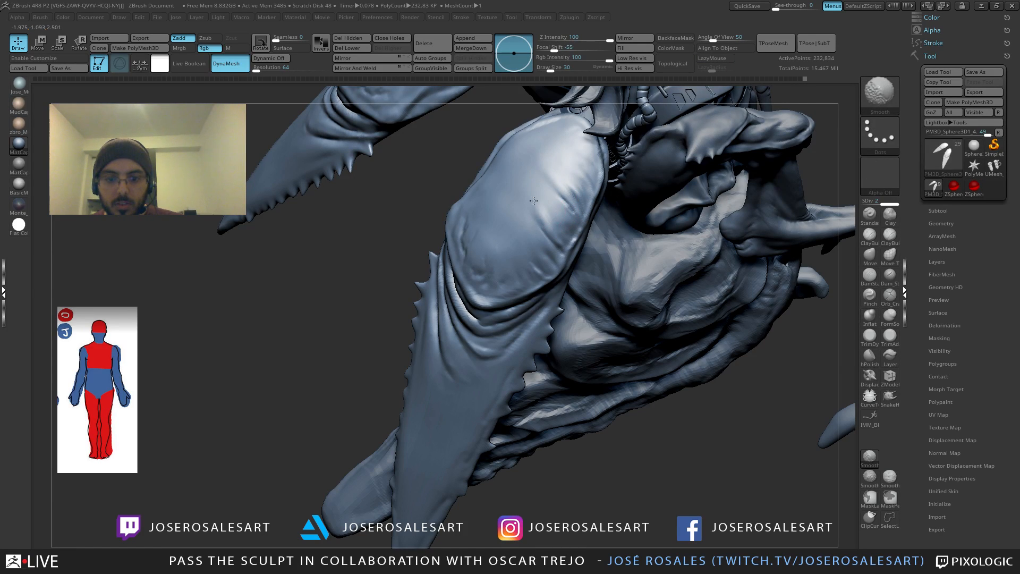
drag(367, 290, 311, 271)
shift+drag(553, 179, 569, 192)
mouse_move(351, 223)
mouse_down()
mouse_move(513, 201)
mouse_move(449, 287)
mouse_up()
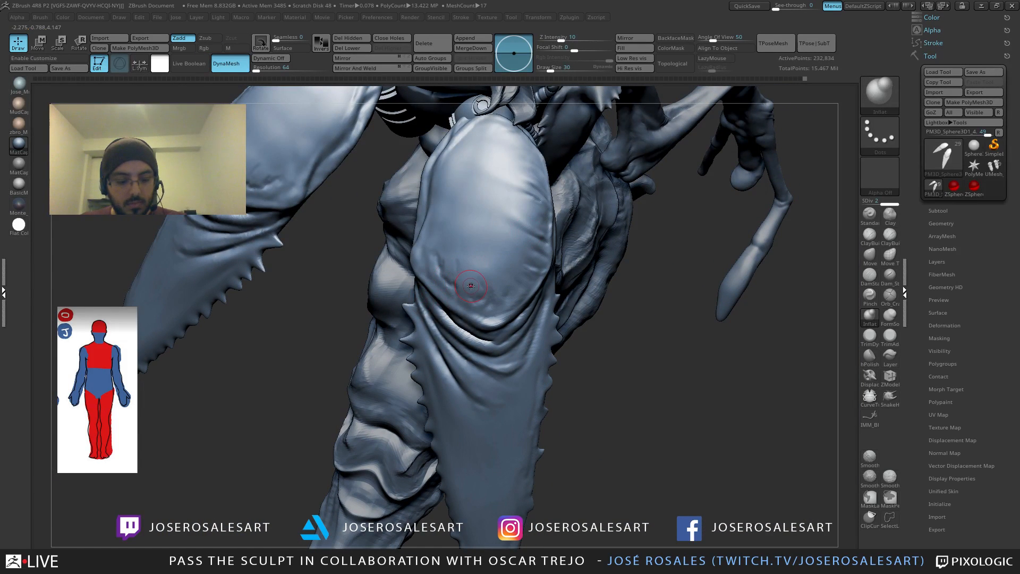
Step: Carve short creases near the lower end of the wing shell with DamStandard at draw size 30
key(b)
key(d)
key(s)
right_drag(426, 266, 459, 291)
mouse_move(463, 271)
mouse_down()
mouse_move(469, 257)
mouse_move(473, 269)
mouse_move(481, 260)
mouse_up()
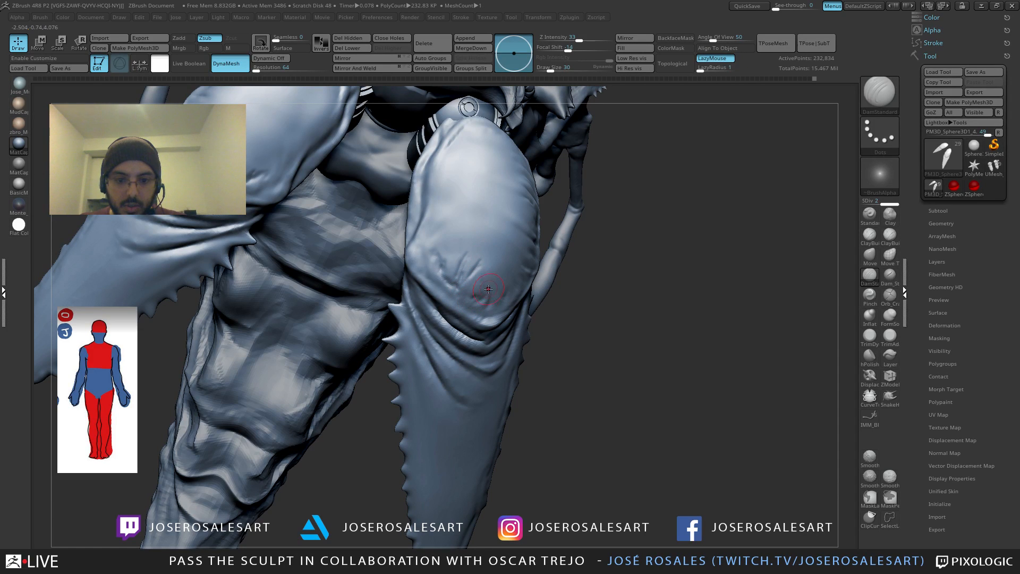
Step: Add volume between the shell's lower creases with ClayBuildup and Inflate, softening them with smoothing
mouse_move(487, 295)
right_down()
mouse_move(478, 257)
mouse_move(483, 268)
mouse_move(489, 254)
right_up()
key(b)
key(c)
key(b)
mouse_move(489, 254)
mouse_down()
mouse_move(496, 245)
mouse_move(474, 268)
mouse_up()
key(b)
key(i)
key(n)
mouse_move(475, 237)
right_down()
mouse_move(488, 259)
mouse_move(464, 291)
mouse_move(476, 265)
mouse_move(504, 250)
right_up()
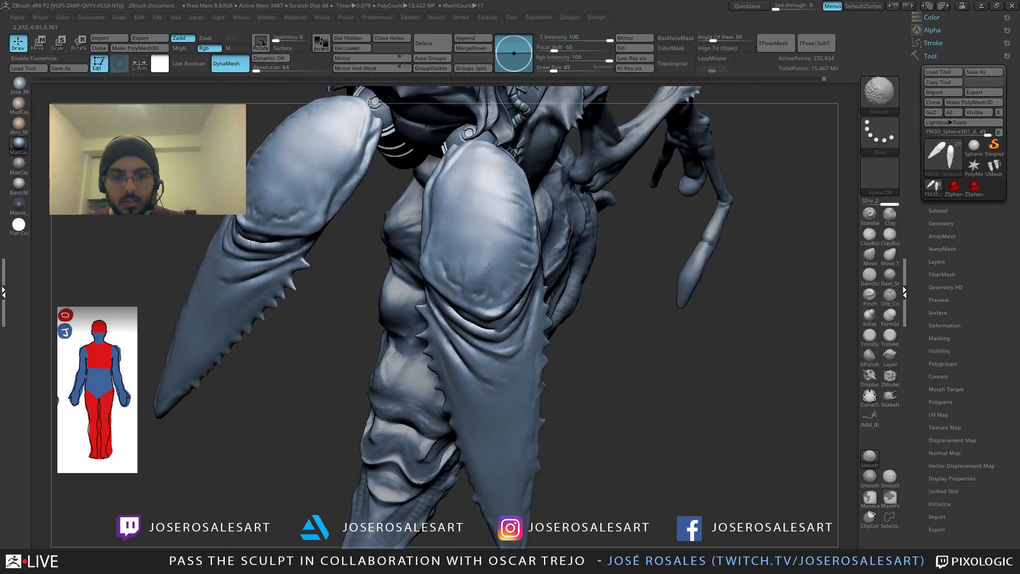
Step: Carve additional creases running up from the shell's lower edge with DamStandard at draw size 36
ctrl+right_drag(514, 139, 521, 165)
key(b)
key(d)
key(s)
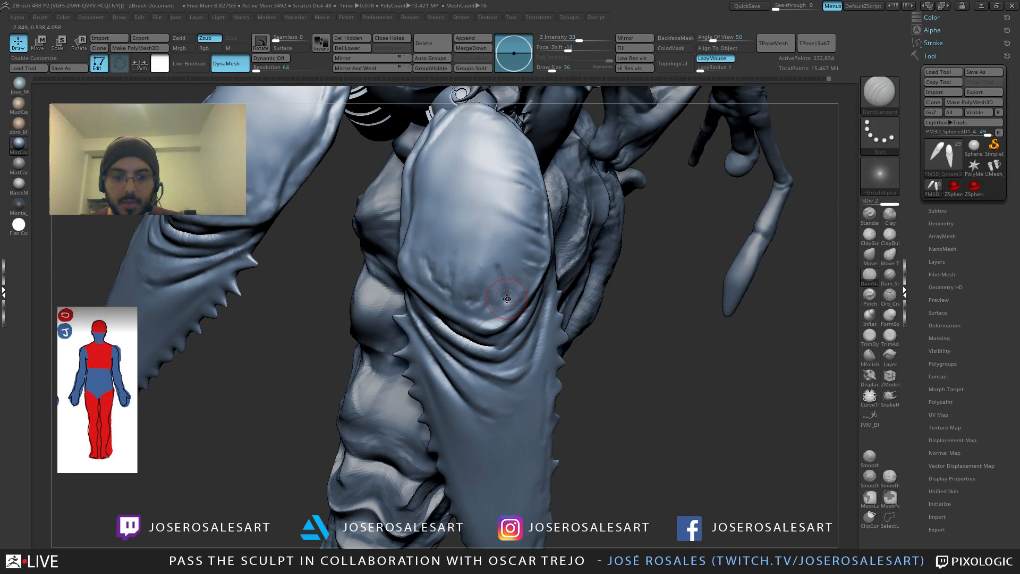
drag(506, 276, 501, 231)
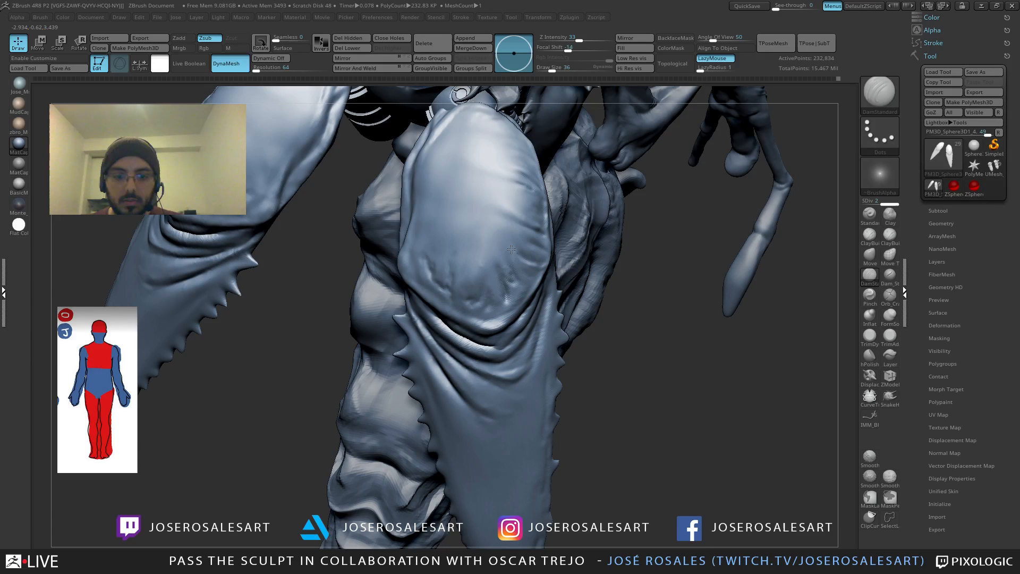
key(shift)
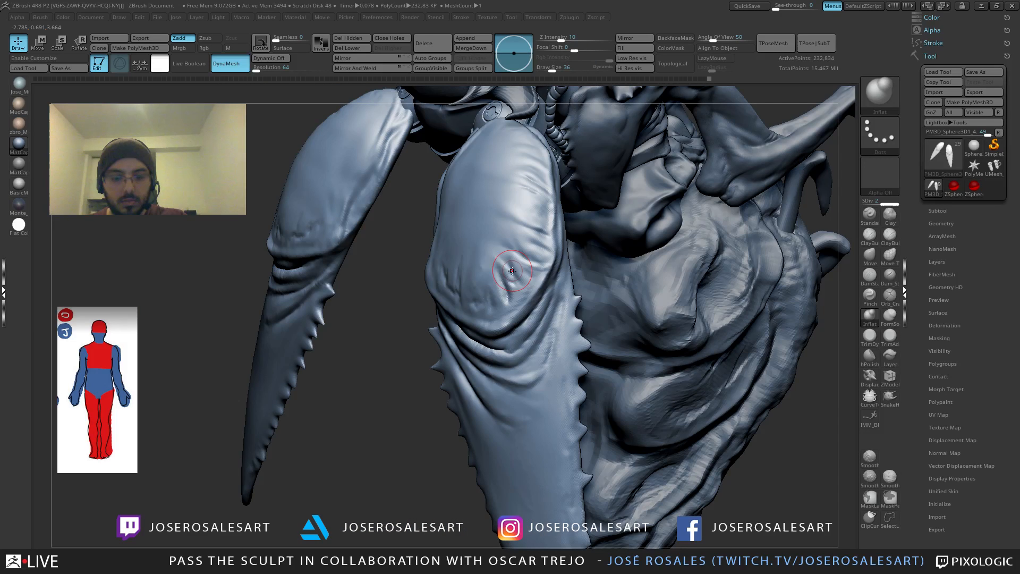
Step: Inflate the swellings beside the shell's lower creases at draw size 36 and smooth them
drag(512, 270, 501, 247)
key(shift)
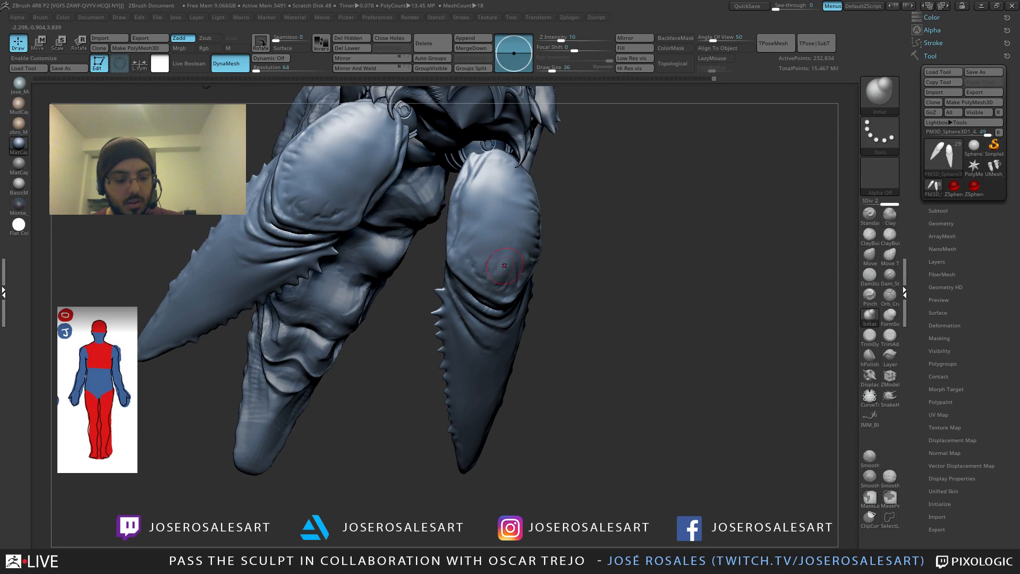
shift+right_drag(489, 228, 528, 215)
alt+right_drag(528, 215, 328, 303)
key(ctrl+shift)
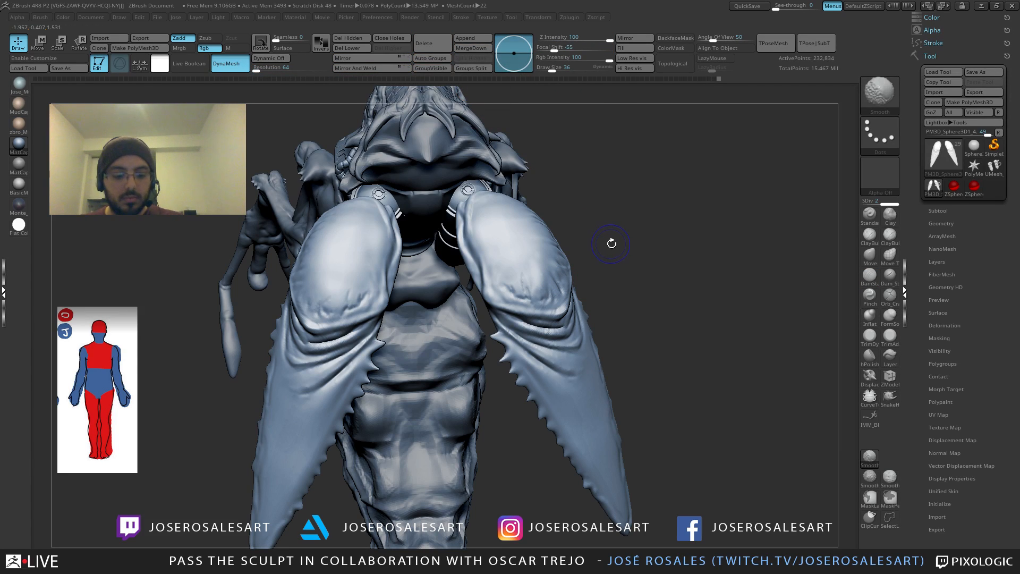
Step: Delete the wings' lower subdivision levels, then hide the less detailed wing and delete its geometry
key(shift+f)
key(shift+f)
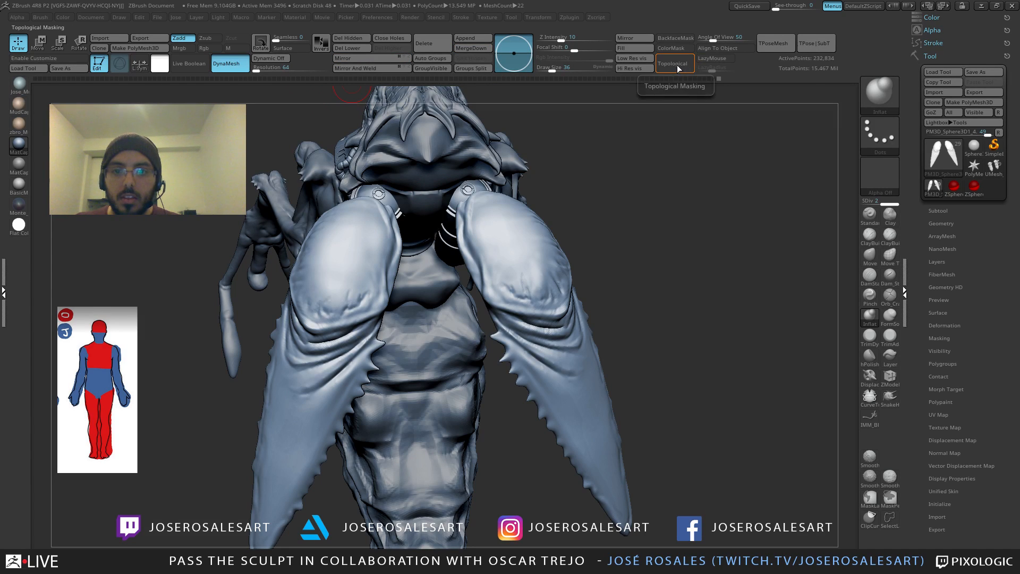
click(944, 211)
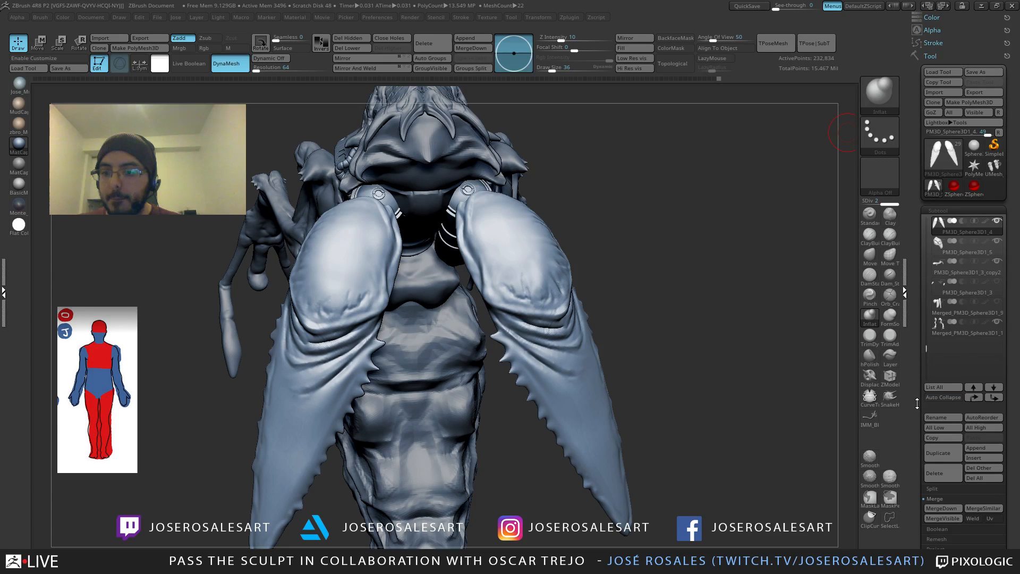
drag(917, 403, 917, 168)
click(939, 340)
drag(917, 56, 918, 105)
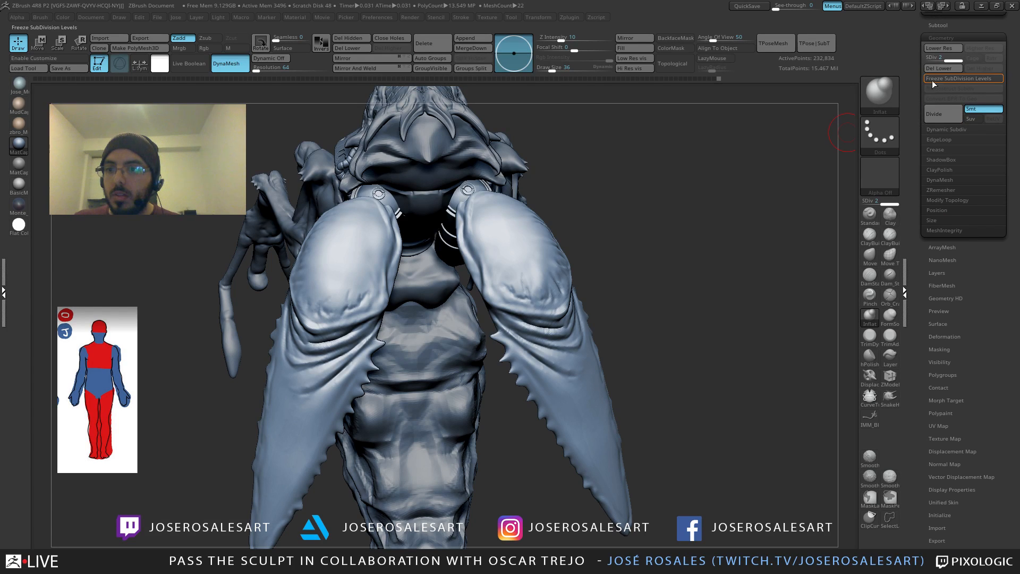
click(939, 69)
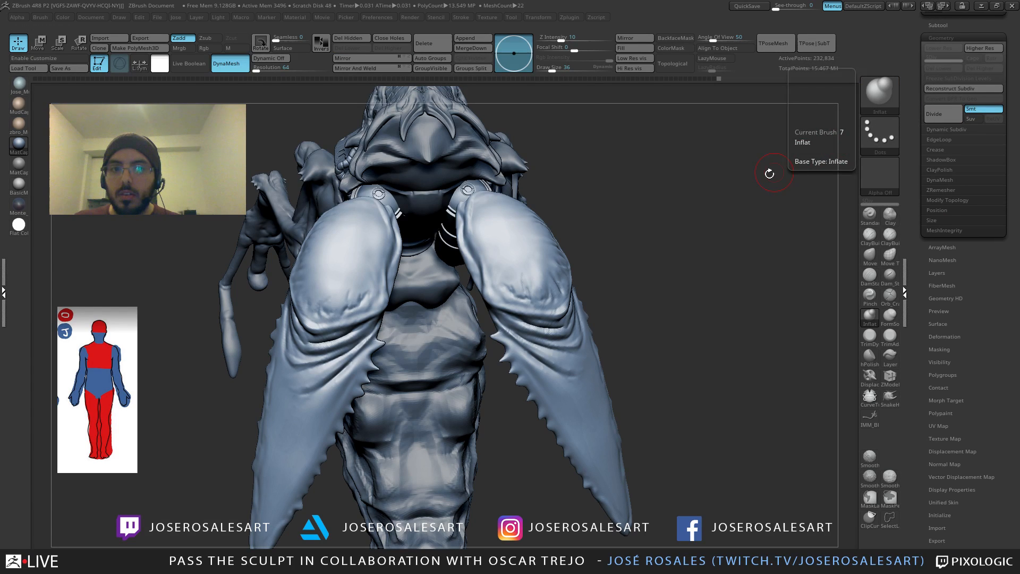
drag(769, 174, 530, 291)
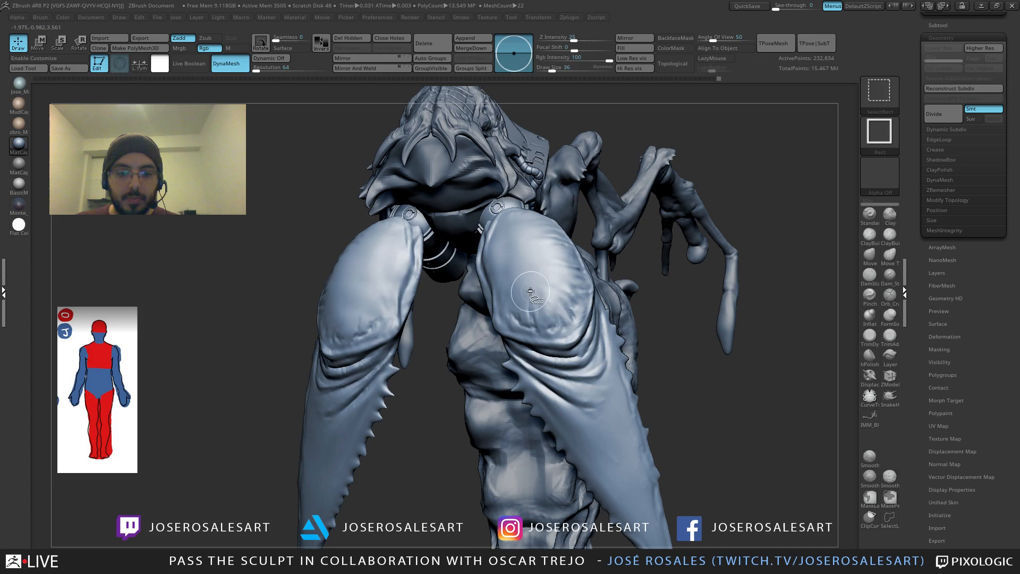
ctrl+shift+click(530, 291)
drag(701, 229, 892, 177)
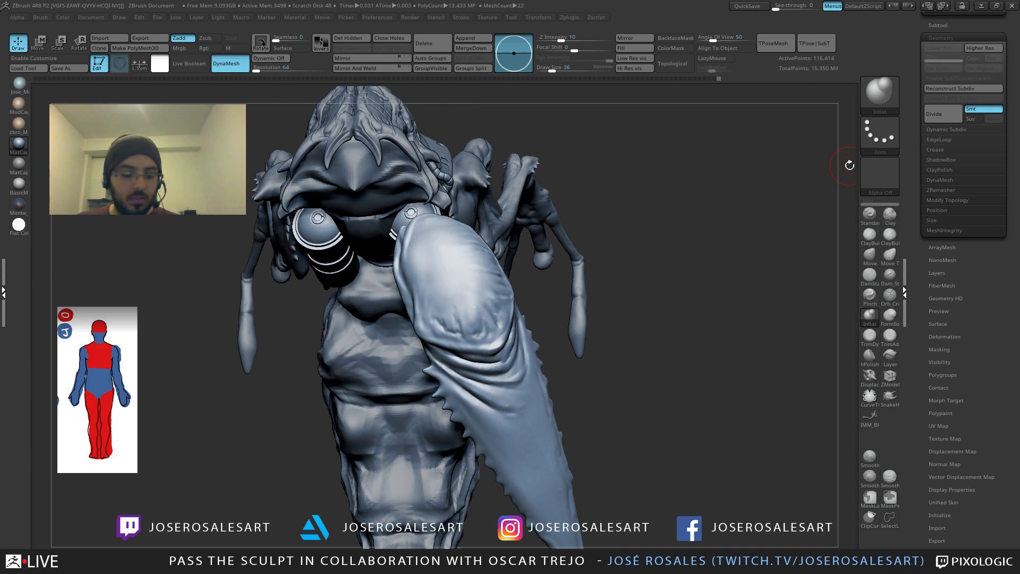
Step: Duplicate the remaining wing and merge the two copies into one subtool
click(938, 25)
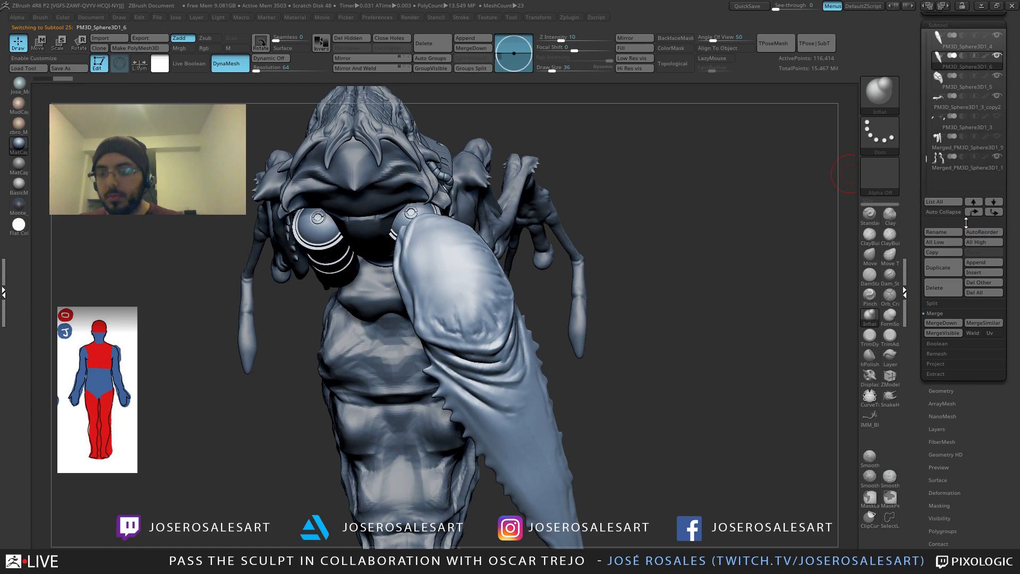
key(Up)
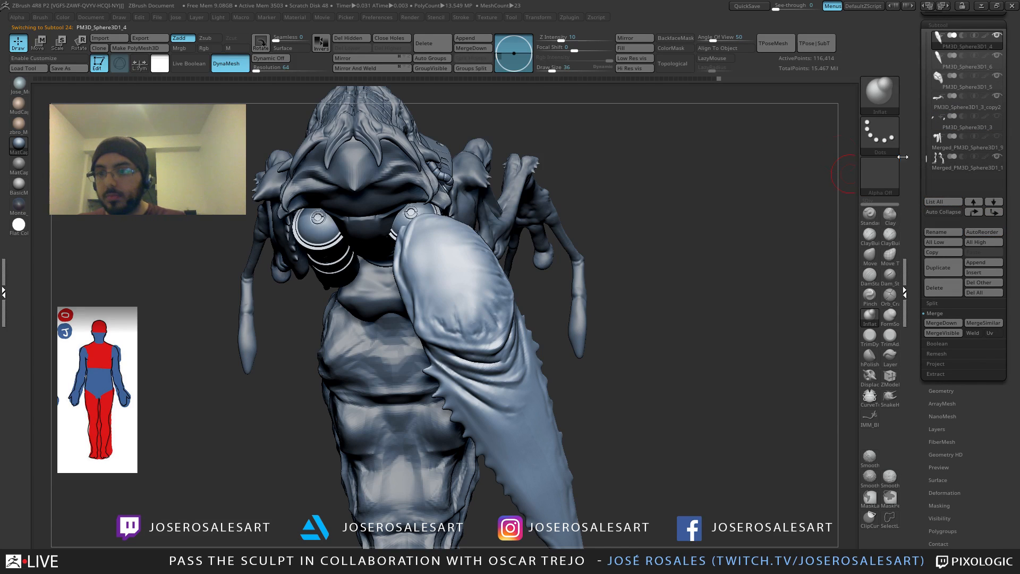
click(471, 50)
click(444, 74)
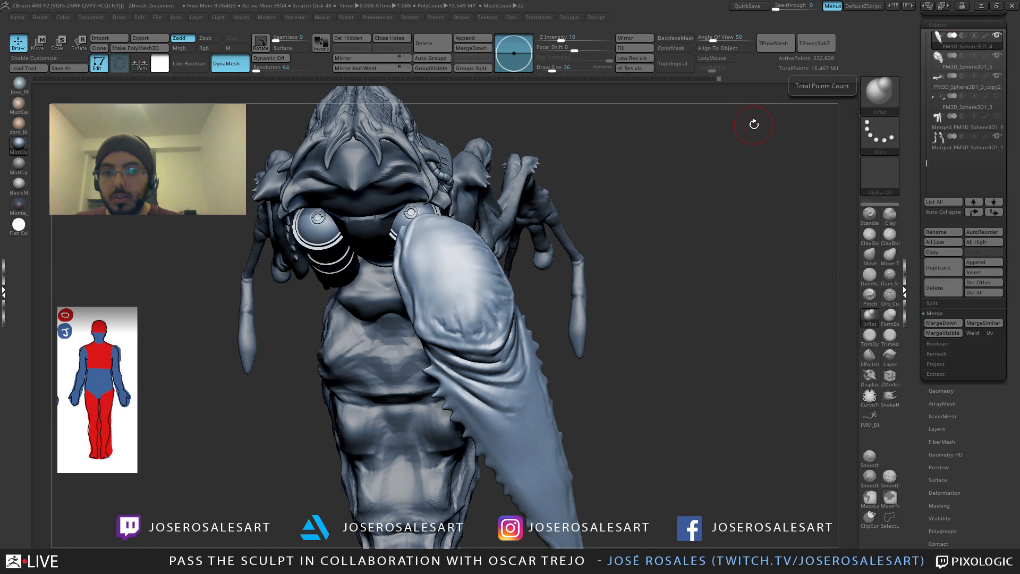
drag(744, 122, 683, 159)
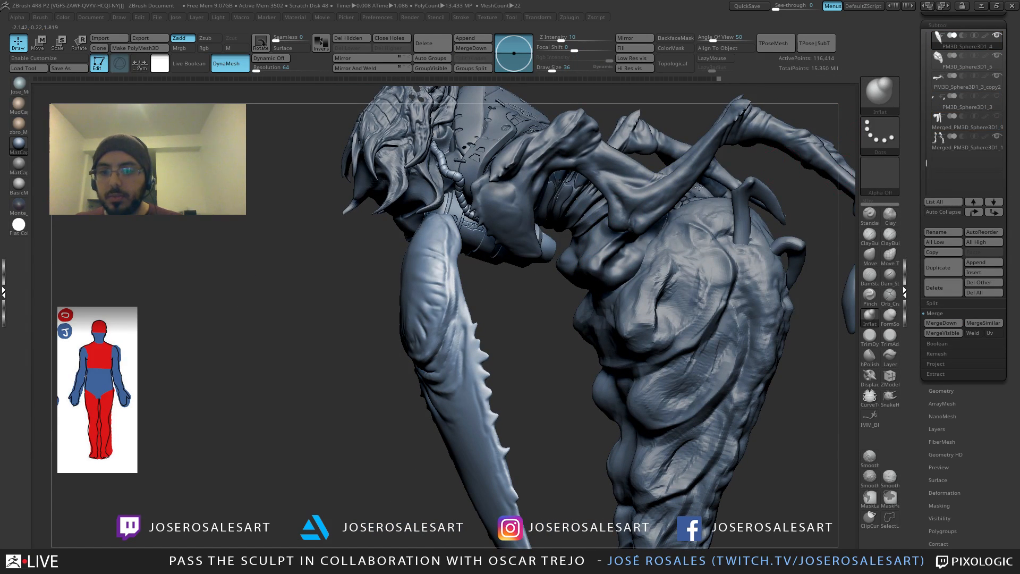
drag(685, 192, 664, 217)
mouse_move(664, 216)
right_down()
mouse_move(647, 227)
mouse_move(670, 220)
mouse_move(446, 193)
right_up()
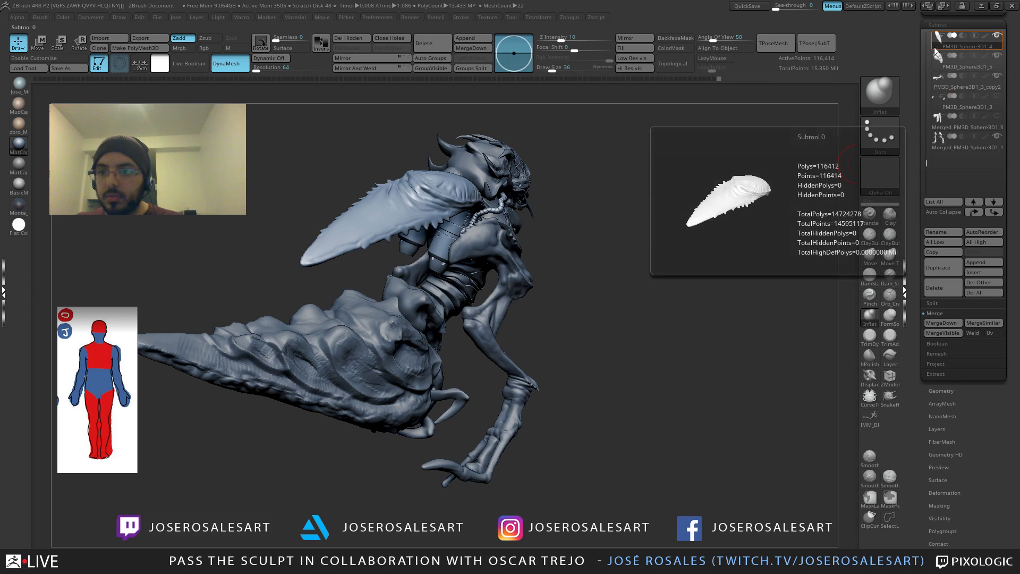
Step: Clear the canvas, redraw the creature and return it to edit mode, framed in the view
key(ctrl+n)
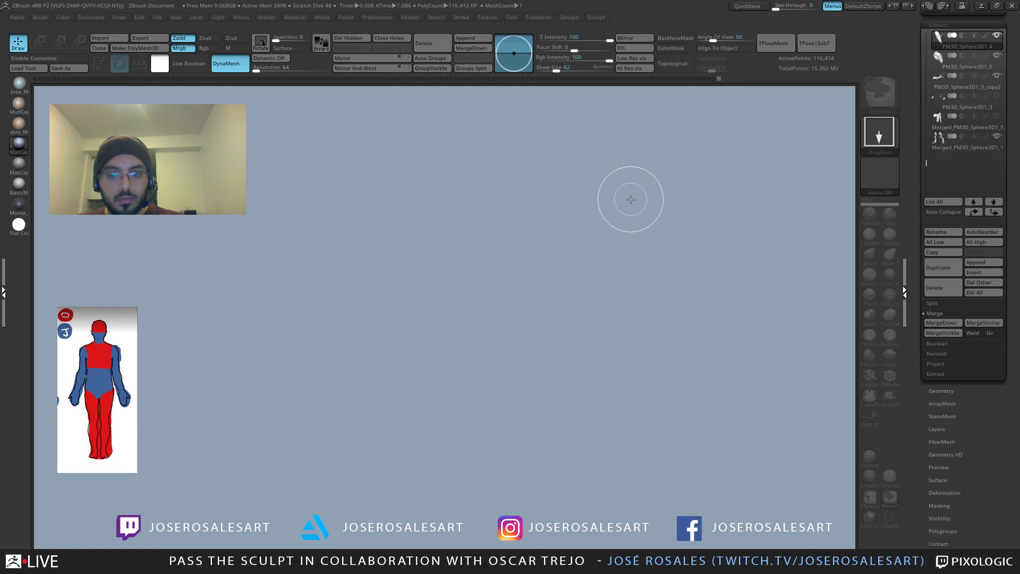
key(ctrl+n)
drag(506, 263, 516, 311)
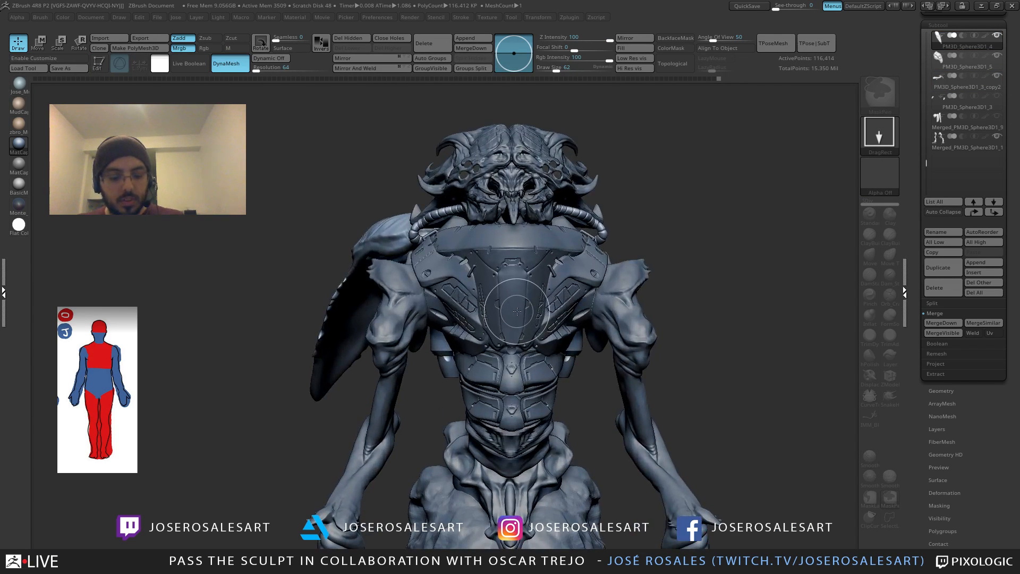
key(t)
key(f)
Step: Display the polygroup wireframe, duplicate the detailed wing and mirror it to the creature's opposite side
ctrl+right_drag(509, 243, 478, 183)
mouse_move(393, 186)
right_down()
mouse_move(489, 187)
mouse_move(472, 192)
mouse_move(453, 151)
mouse_move(458, 167)
mouse_move(523, 181)
right_up()
key(shift+f)
alt+click(526, 183)
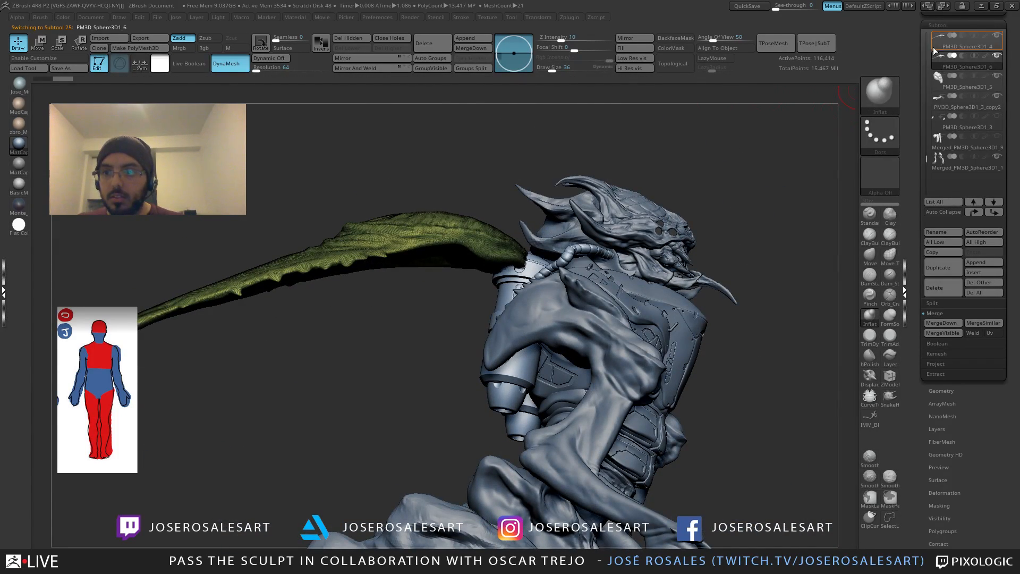
click(390, 60)
right_drag(457, 154, 677, 225)
key(Up)
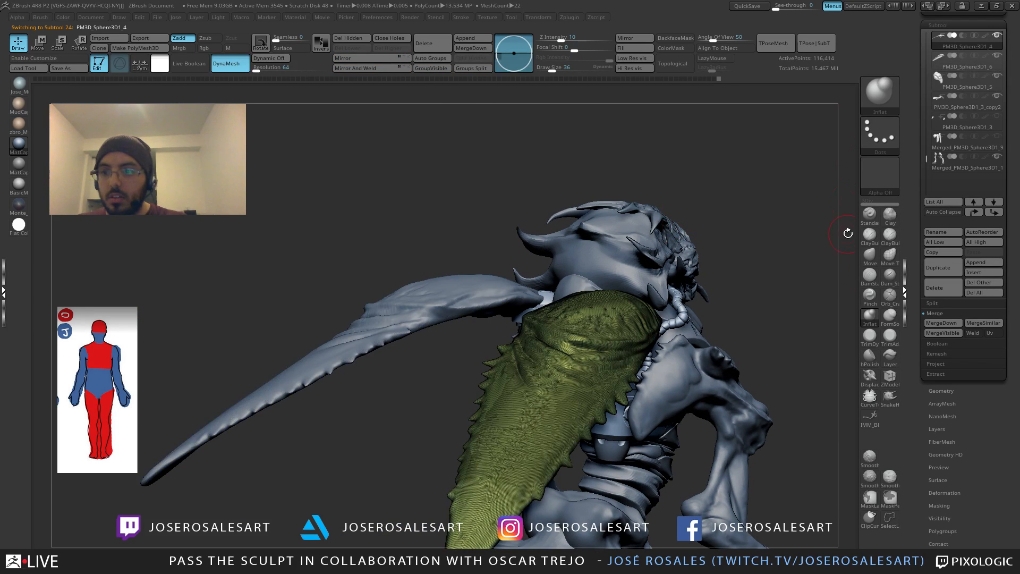
Step: Merge the two mirrored wings into one subtool and reconstruct their lower subdivision level
click(456, 49)
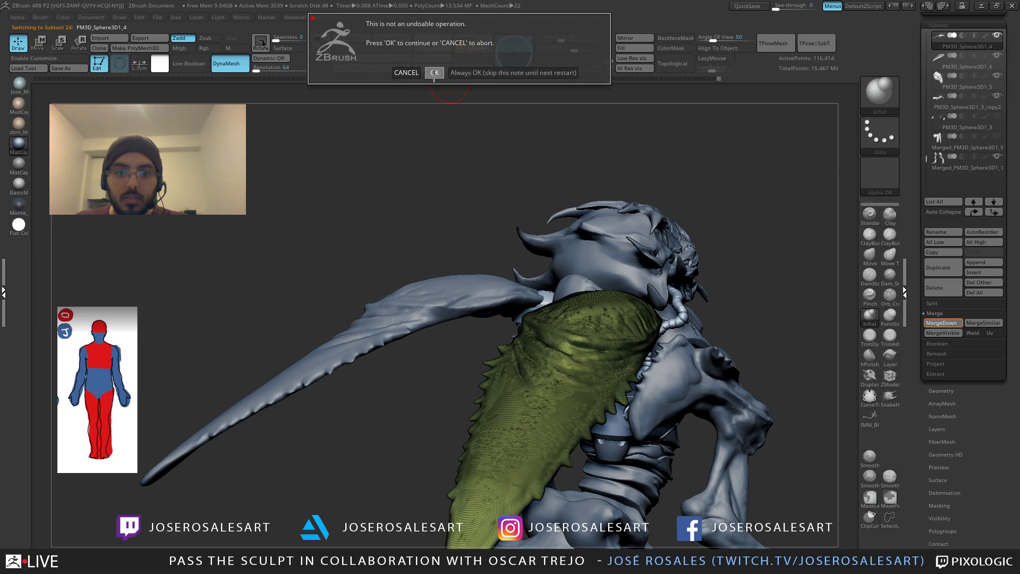
click(433, 70)
right_drag(612, 188, 530, 100)
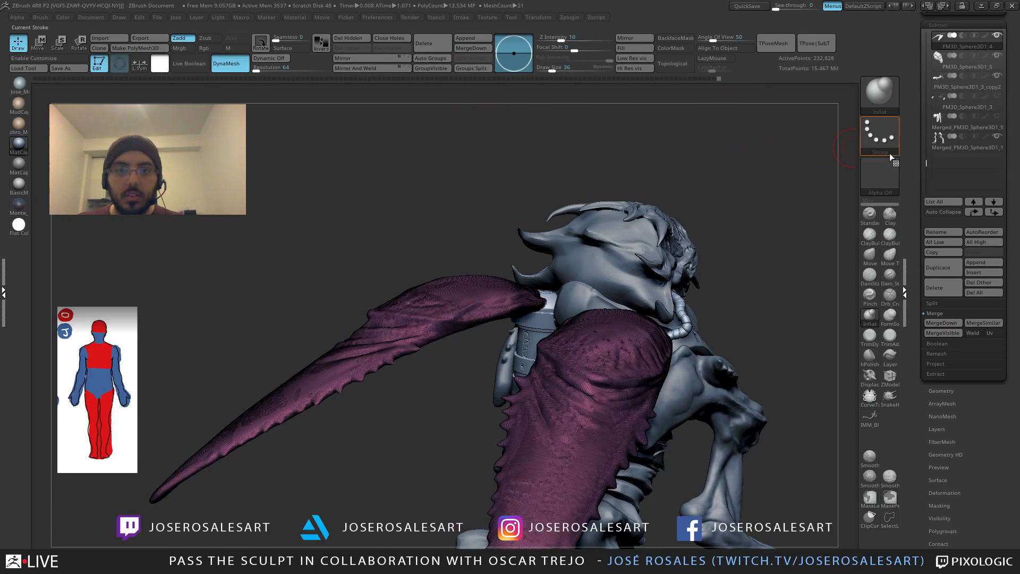
click(941, 391)
click(952, 90)
Step: Hide the polygroup wireframe, switch to the DamStandard brush and isolate the merged wings at subdivision level 2
mouse_move(805, 164)
mouse_down()
mouse_move(631, 239)
mouse_move(678, 257)
mouse_move(622, 290)
mouse_move(598, 399)
mouse_move(558, 332)
mouse_move(537, 323)
mouse_up()
key(shift+f)
key(shift+f)
key(d)
key(shift+f)
key(b)
key(d)
key(s)
mouse_move(537, 323)
right_down()
mouse_move(544, 335)
mouse_move(535, 303)
right_up()
key(shift+s)
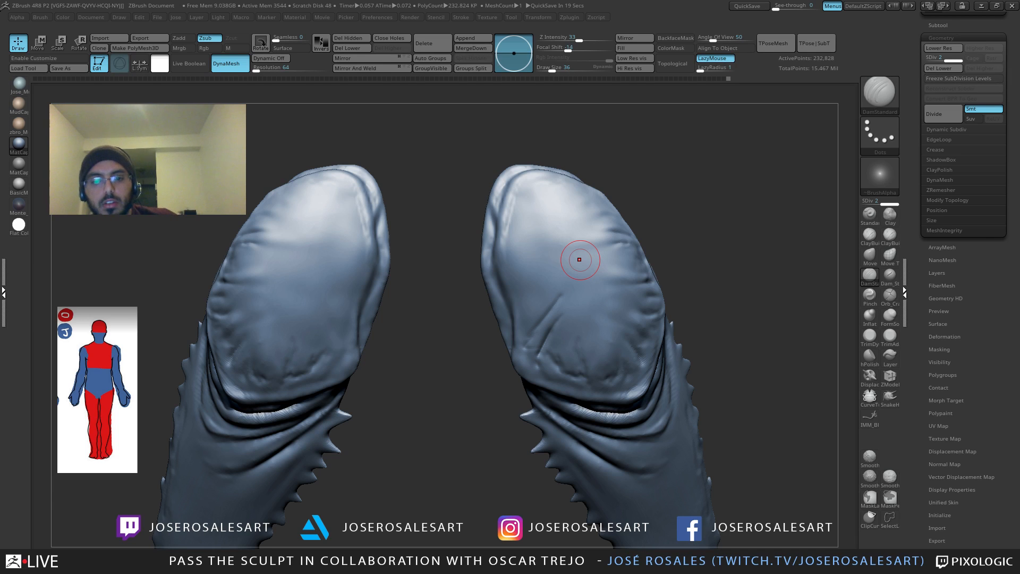
Step: Undo the trial creases on the wings' rounded upper shells
drag(436, 275, 424, 278)
key(ctrl+z)
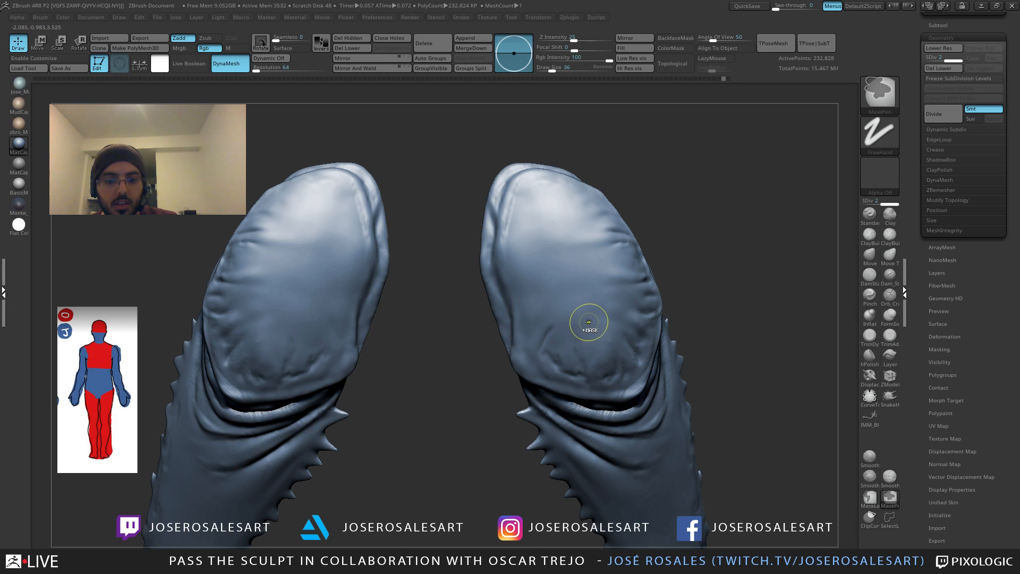
mouse_move(570, 330)
right_down()
mouse_move(562, 313)
mouse_move(594, 301)
right_up()
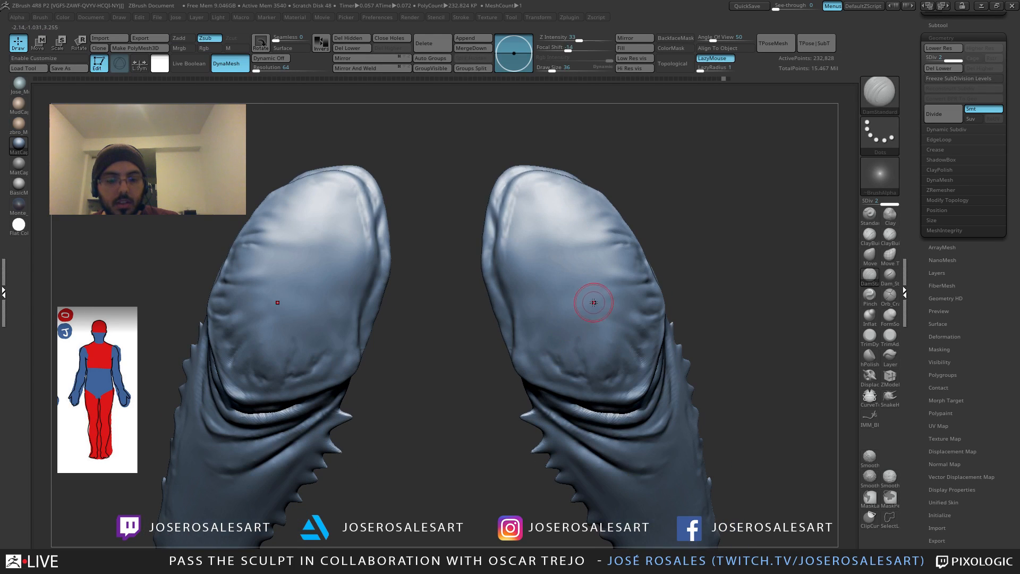
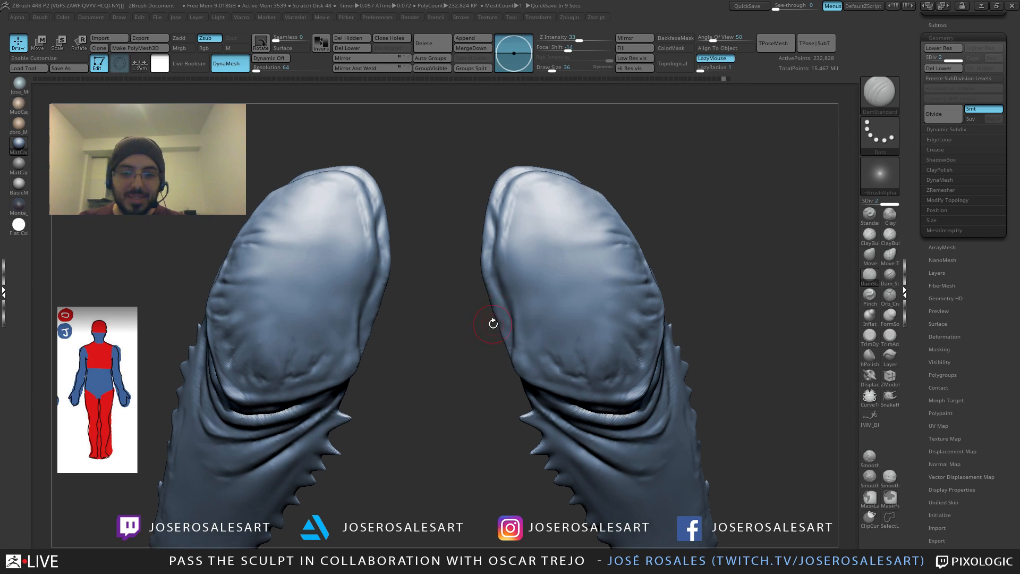
Step: Carve diagonal creases into the lower part of the wings' rounded shells with the DamStandard brush
drag(495, 337, 500, 310)
mouse_move(541, 321)
right_down()
mouse_move(542, 352)
mouse_move(534, 329)
mouse_move(524, 366)
right_up()
drag(519, 363, 552, 305)
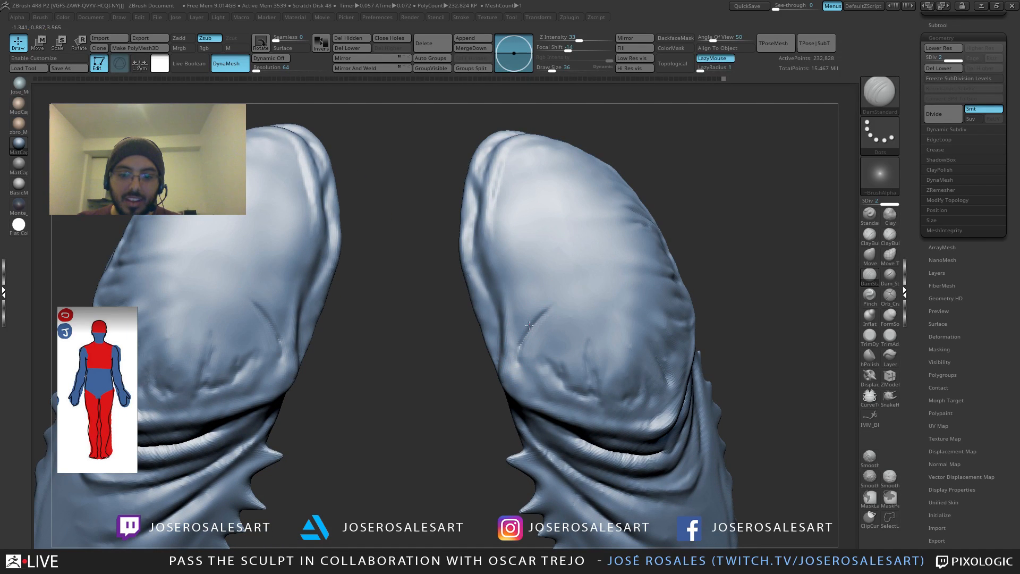
right_drag(546, 332, 558, 320)
mouse_move(557, 321)
mouse_down()
mouse_move(547, 303)
mouse_move(523, 350)
mouse_move(542, 384)
mouse_up()
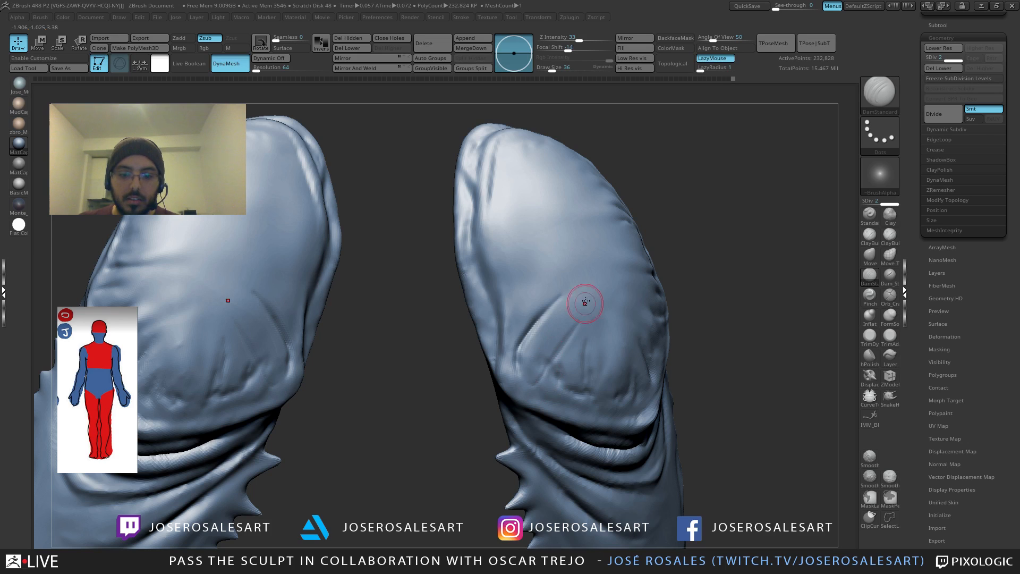
drag(585, 298, 561, 325)
Step: Build up clay ridges beside the new shell creases with the ClayBuildup brush and smooth the transitions
key(2)
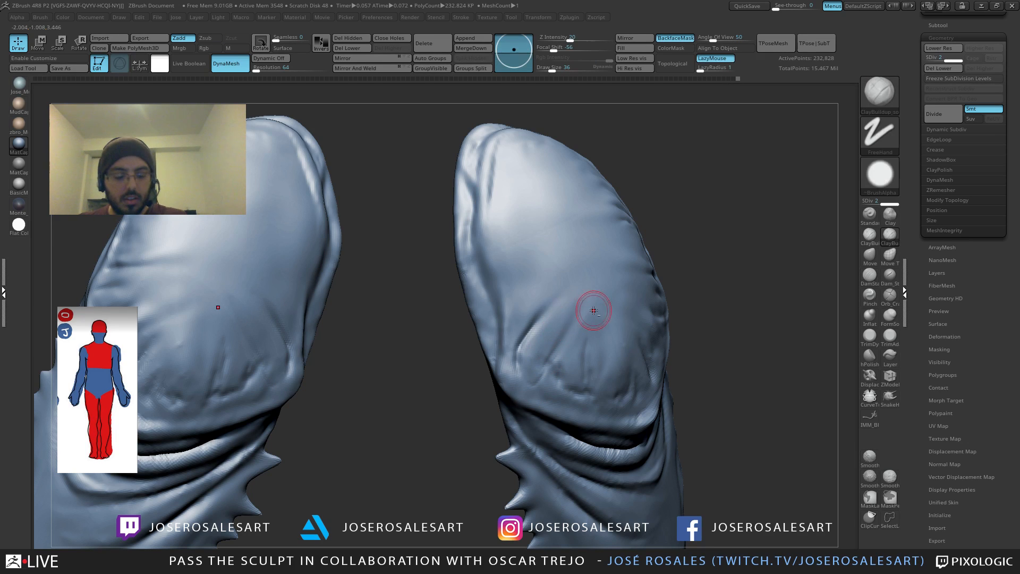
ctrl+right_drag(590, 305, 564, 298)
mouse_move(554, 322)
mouse_down()
mouse_move(549, 338)
mouse_move(572, 311)
mouse_up()
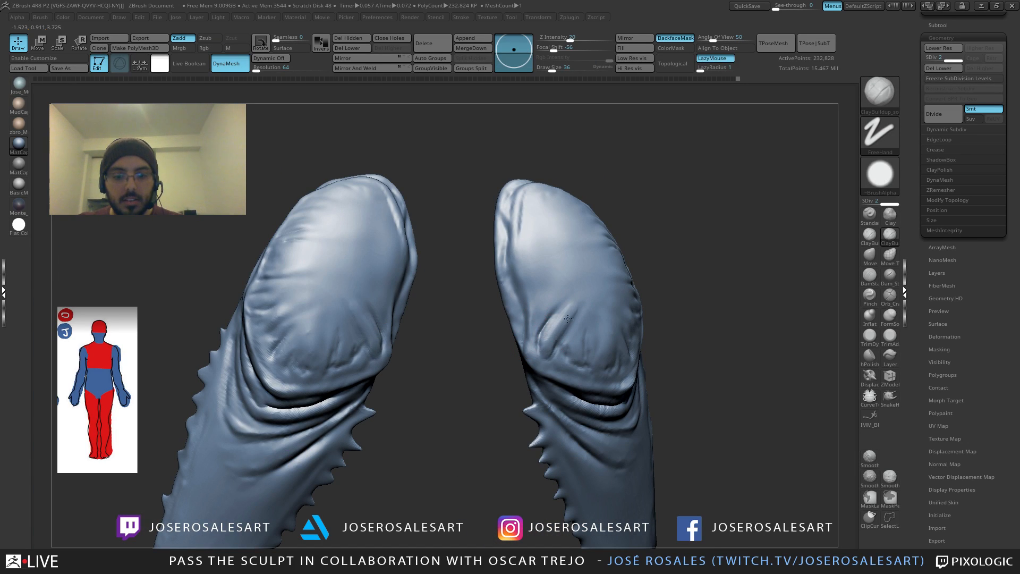
key(shift)
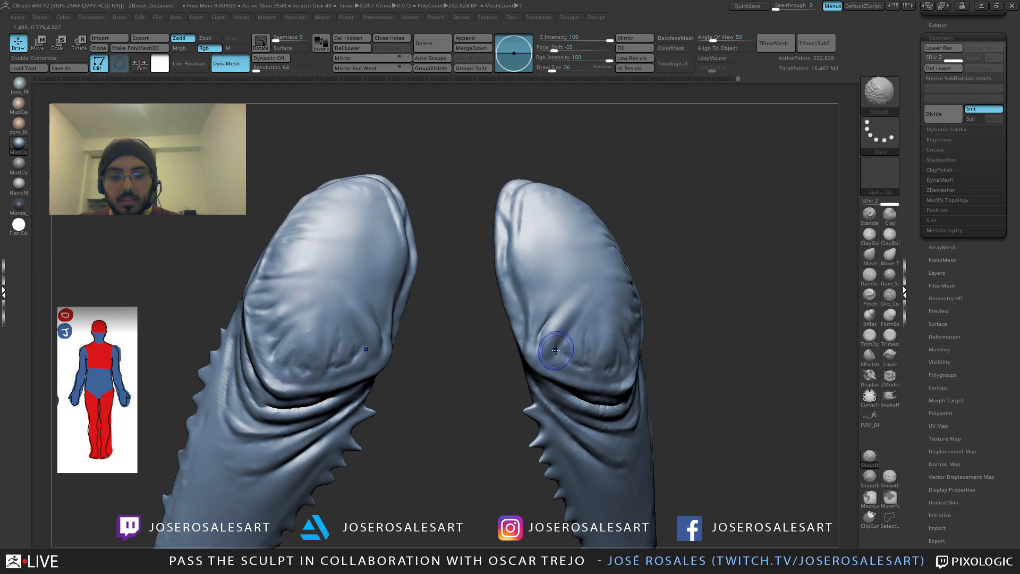
right_drag(555, 350, 573, 325)
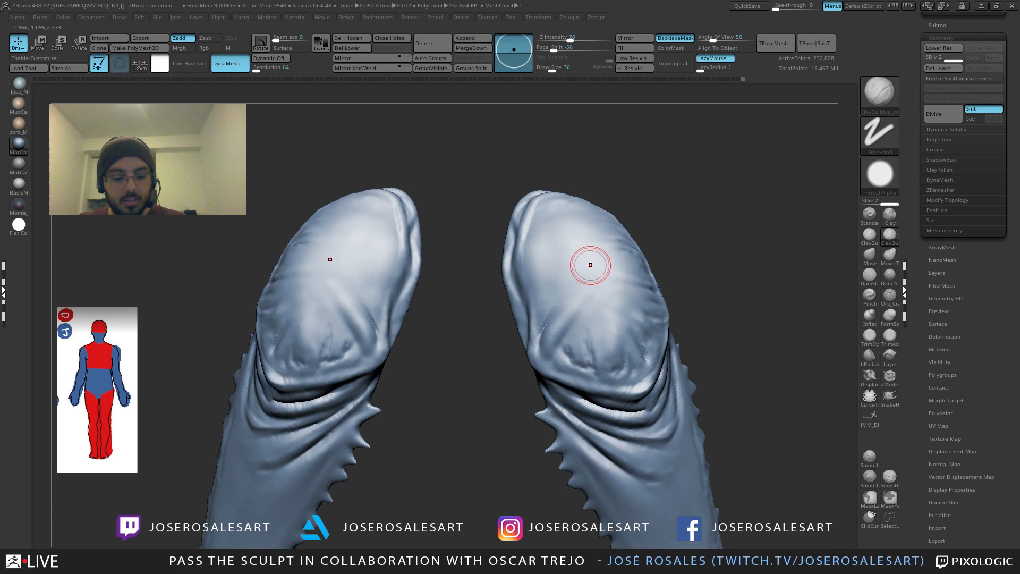
right_drag(590, 265, 568, 300)
shift+drag(562, 335, 579, 341)
key(3)
key(shift)
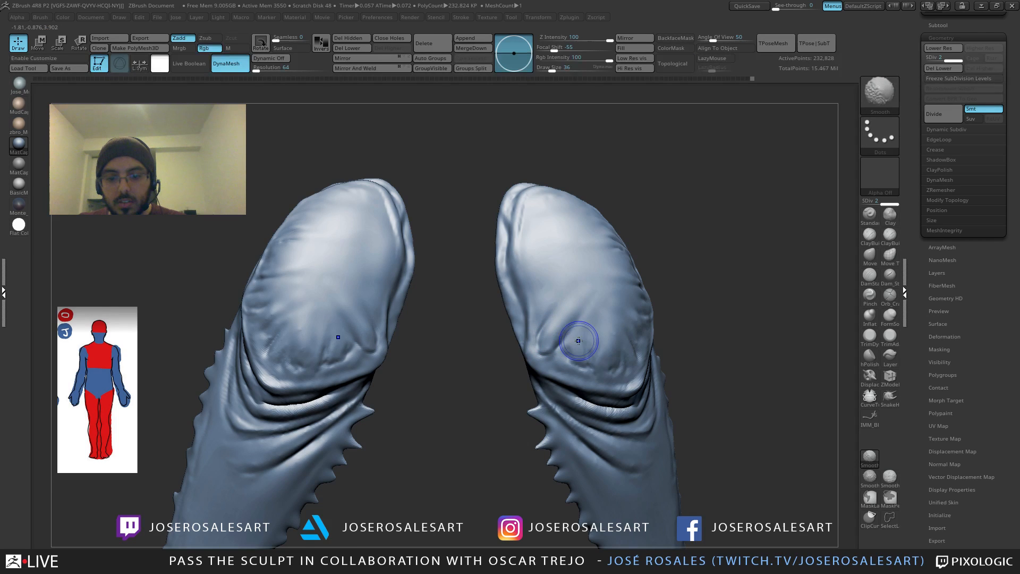
Step: Add ClayBuildup strokes to the folds between the middle and outer edge of the wing shells
mouse_move(578, 340)
ctrl+right_down()
mouse_move(546, 300)
mouse_move(584, 345)
mouse_move(599, 340)
ctrl+right_up()
key(2)
key(s)
drag(598, 341, 625, 294)
mouse_move(602, 335)
mouse_down()
mouse_move(629, 287)
mouse_move(621, 330)
mouse_up()
mouse_move(621, 329)
right_down()
mouse_move(620, 350)
mouse_move(643, 260)
mouse_move(539, 269)
mouse_move(631, 196)
mouse_move(671, 209)
mouse_move(635, 184)
mouse_move(592, 184)
mouse_move(621, 191)
right_up()
mouse_move(620, 191)
ctrl+right_down()
mouse_move(633, 216)
mouse_move(605, 336)
mouse_move(646, 339)
ctrl+right_up()
Step: Puff up the folds along the lower and outer edges of the wing shells with the Inflate brush at Z Intensity 10
key(b)
key(d)
key(s)
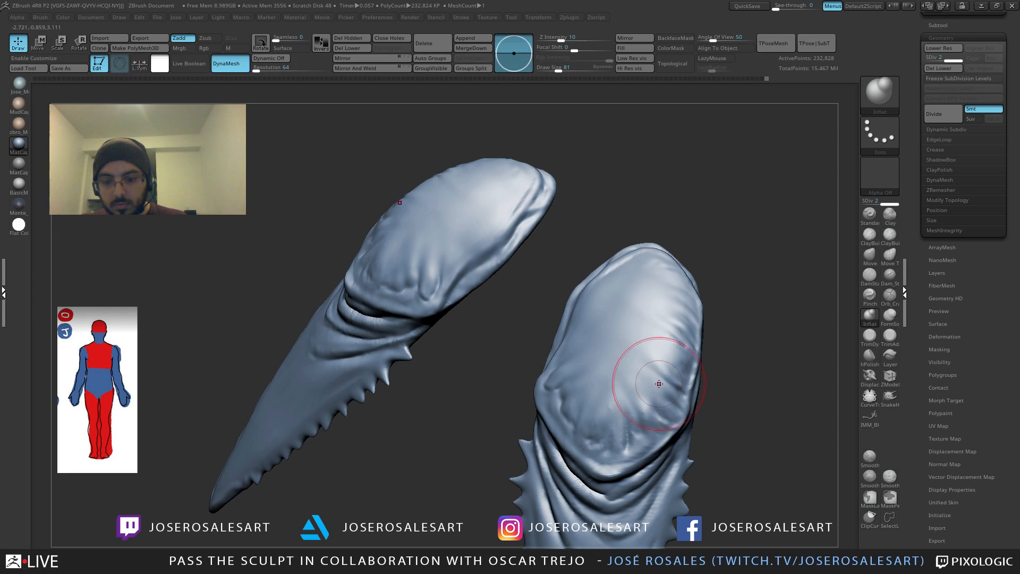
drag(651, 378, 657, 395)
mouse_move(624, 442)
mouse_down()
mouse_move(621, 429)
mouse_move(585, 427)
mouse_up()
drag(651, 373, 670, 389)
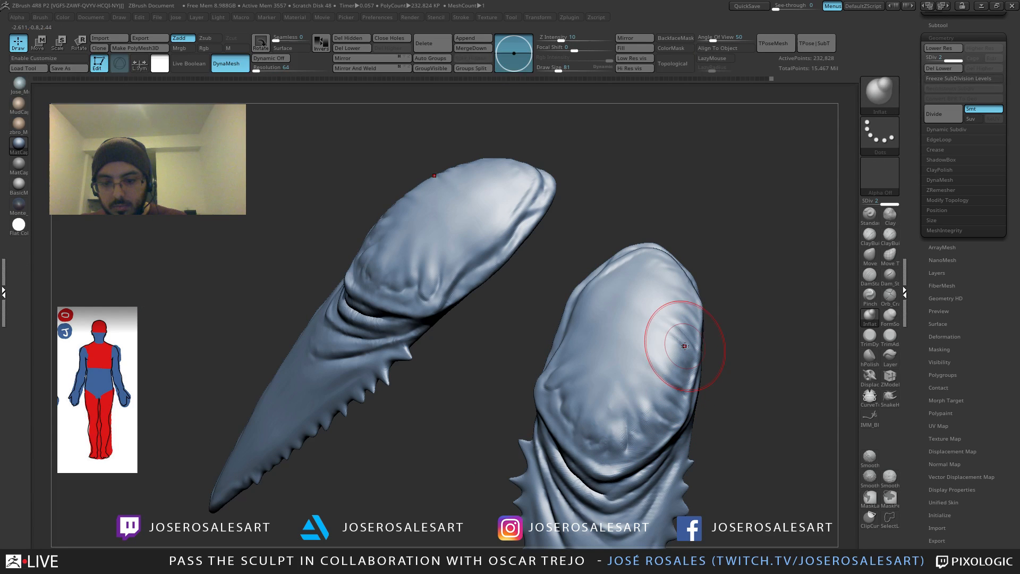
mouse_move(684, 346)
right_down()
mouse_move(660, 410)
mouse_move(627, 382)
right_up()
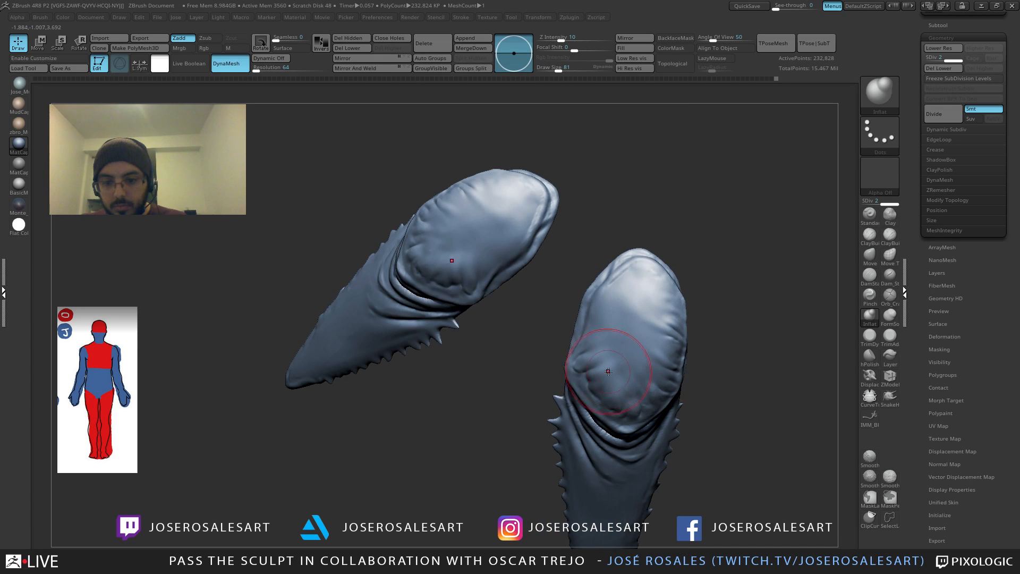
Step: Show the whole creature again and examine how the wings fit the body from the front and side
mouse_move(635, 325)
ctrl+right_down()
mouse_move(651, 348)
mouse_move(663, 337)
ctrl+right_up()
key(2)
key(bracketleft)
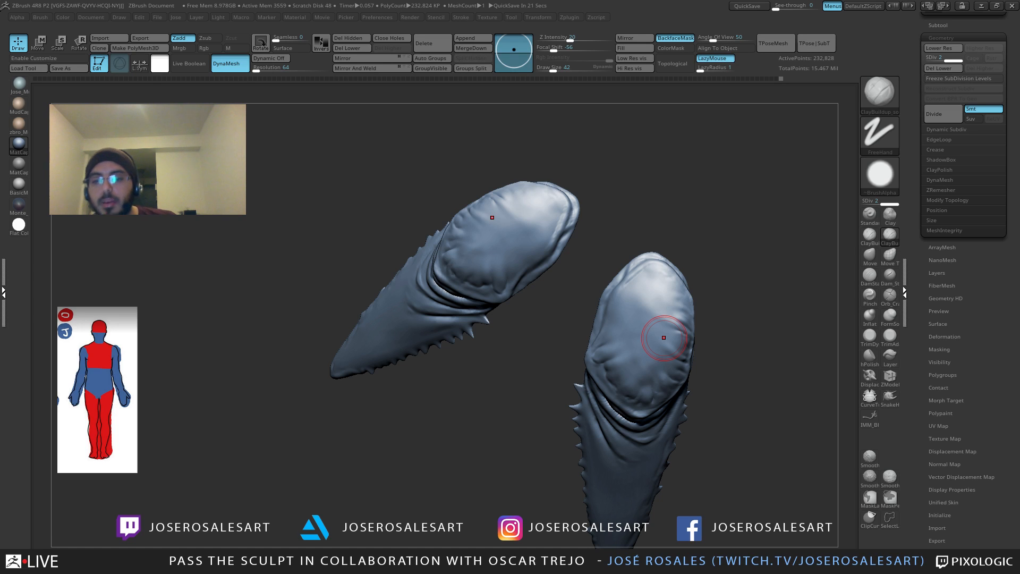
drag(618, 204, 625, 263)
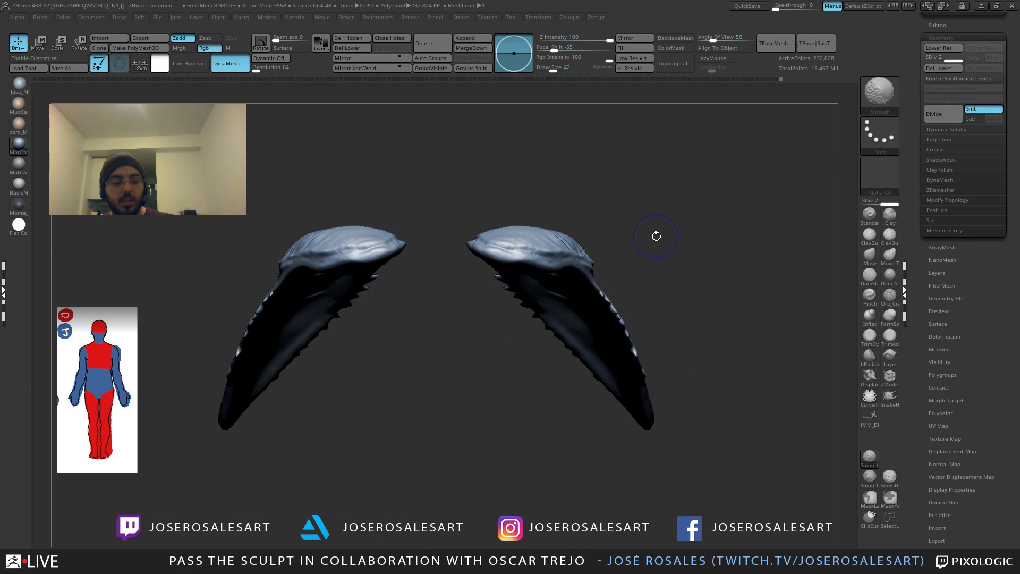
key(shift+s)
mouse_move(690, 227)
alt+mouse_down()
mouse_move(572, 248)
mouse_move(683, 222)
alt+mouse_up()
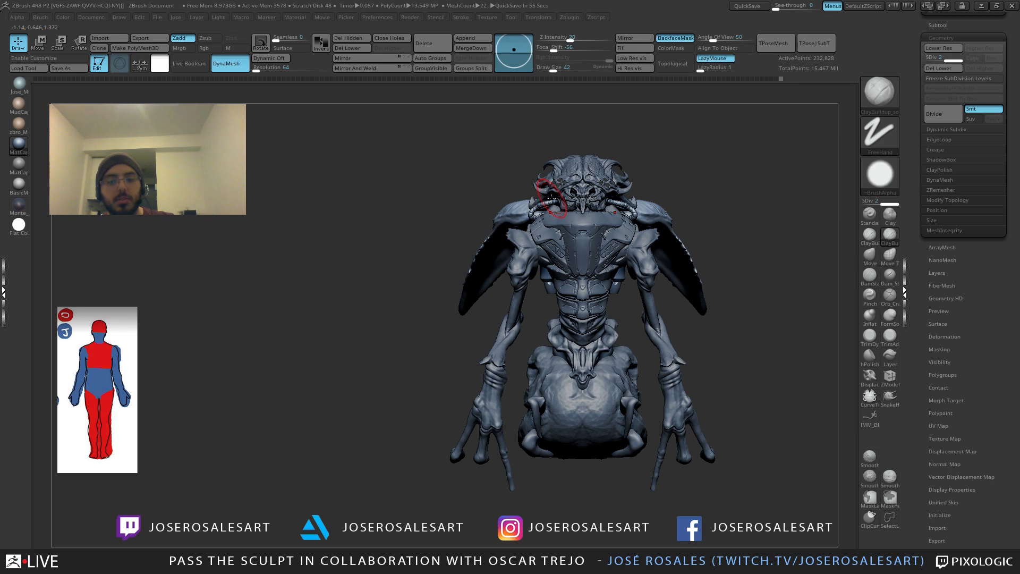
right_drag(552, 199, 574, 206)
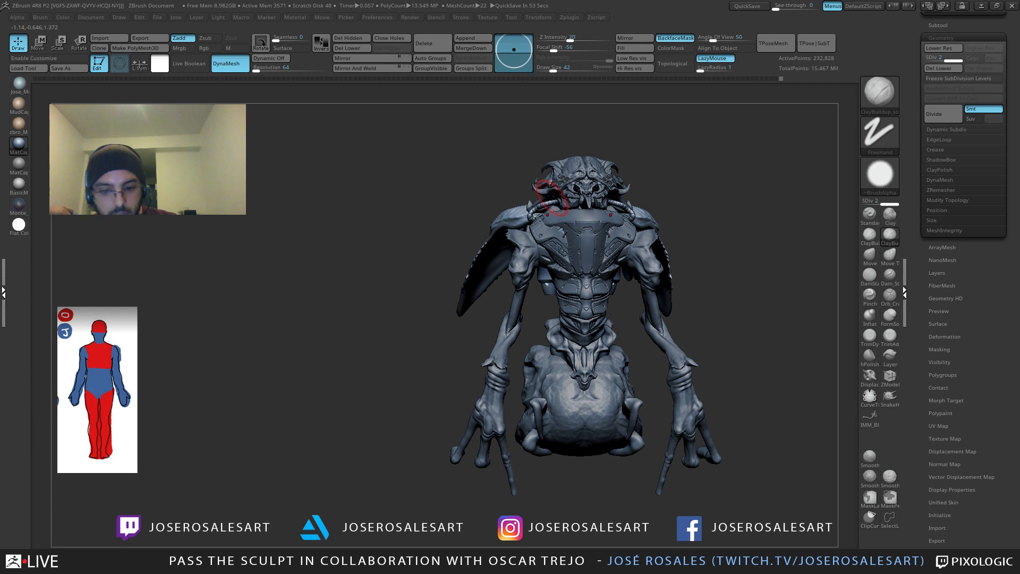
drag(688, 322, 563, 322)
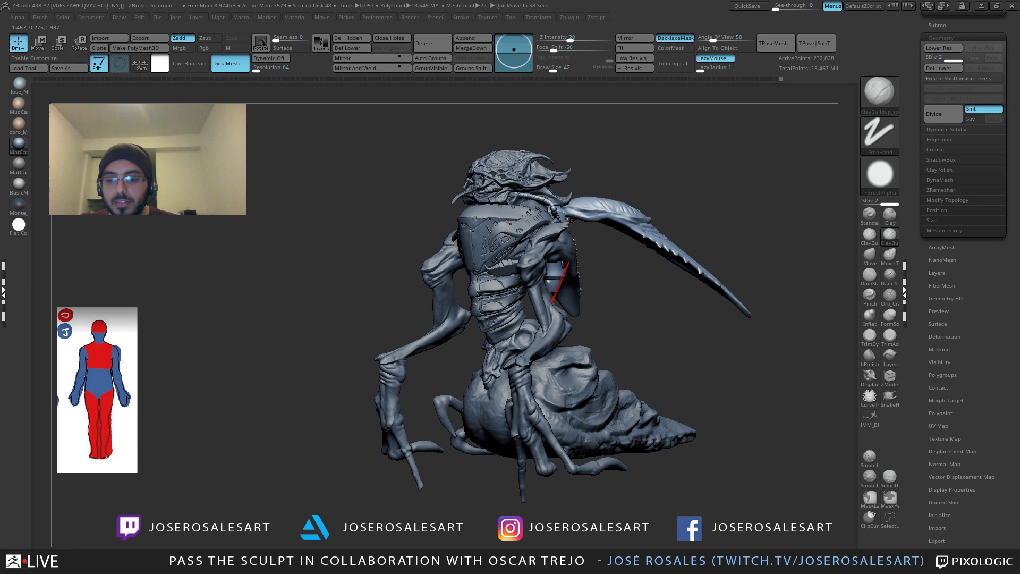
drag(627, 311, 752, 332)
Step: Set the clay brush's draw size to 17 and isolate the wings, viewed at their shoulder end
key(s)
drag(545, 251, 539, 252)
mouse_move(372, 276)
mouse_down()
mouse_move(510, 295)
mouse_move(481, 319)
mouse_up()
drag(390, 244, 445, 309)
right_drag(446, 309, 467, 266)
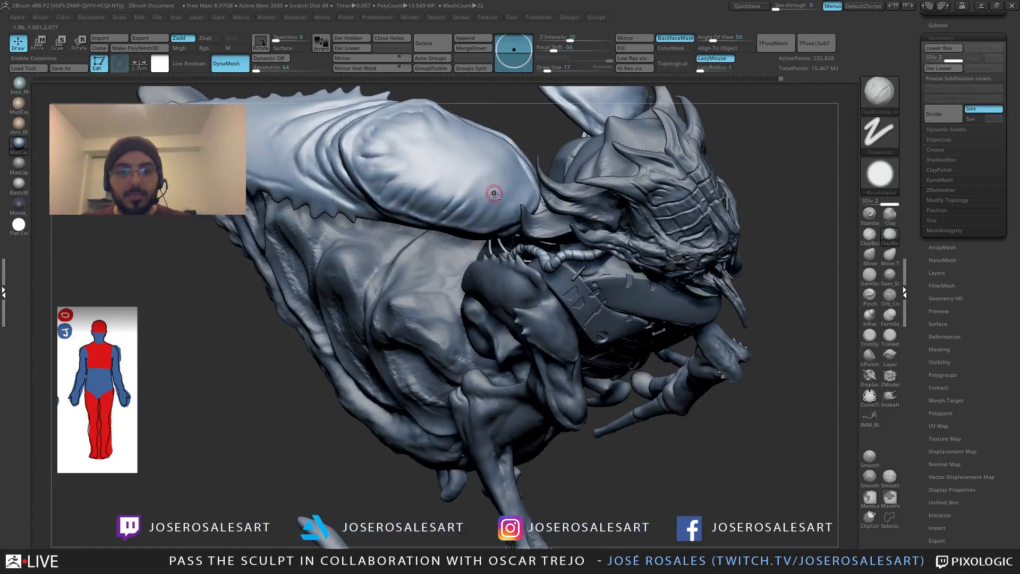
right_drag(493, 193, 491, 239)
key(shift+s)
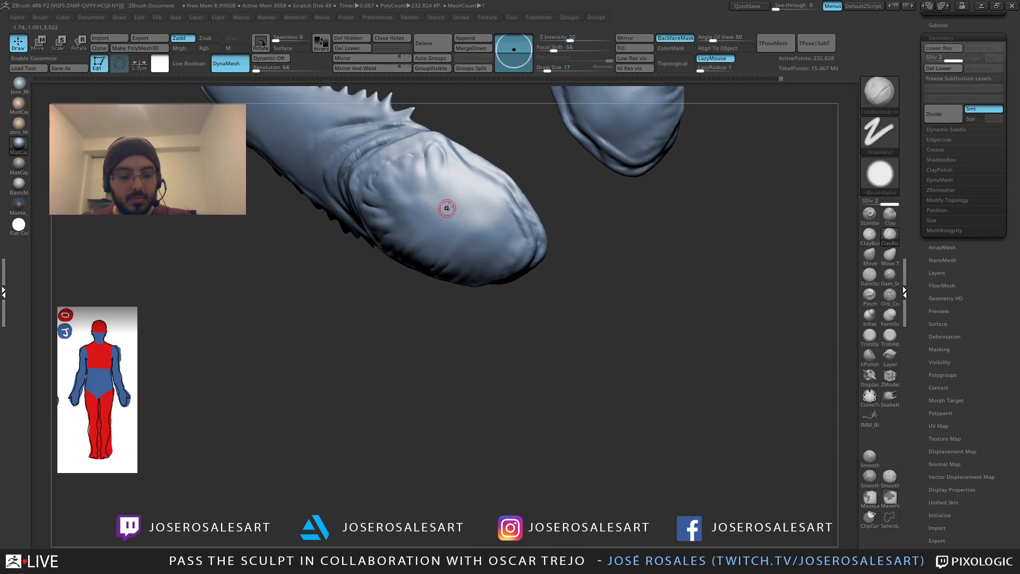
Step: Carve curved creases across the shoulder end of the wing shells with the DamStandard brush
key(b)
key(d)
key(s)
right_drag(472, 202, 486, 197)
mouse_move(488, 198)
mouse_down()
mouse_move(458, 238)
mouse_move(487, 247)
mouse_up()
right_drag(504, 209, 507, 223)
drag(514, 255, 489, 263)
mouse_move(489, 263)
right_down()
mouse_move(509, 251)
mouse_move(496, 273)
right_up()
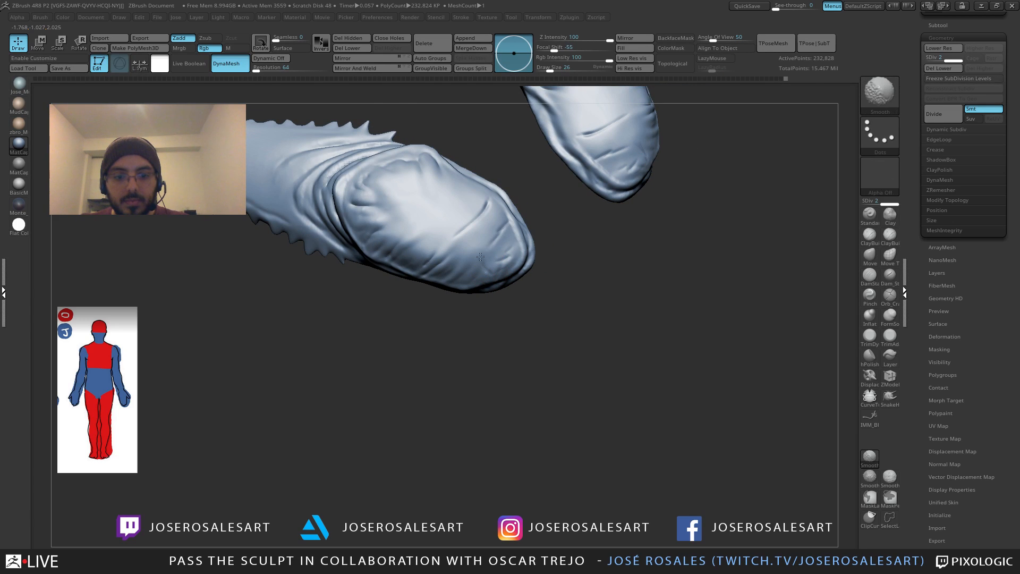
Step: Smooth the creases carved across the shoulder end of the wing shells
shift+drag(485, 246, 462, 233)
shift+drag(494, 264, 497, 233)
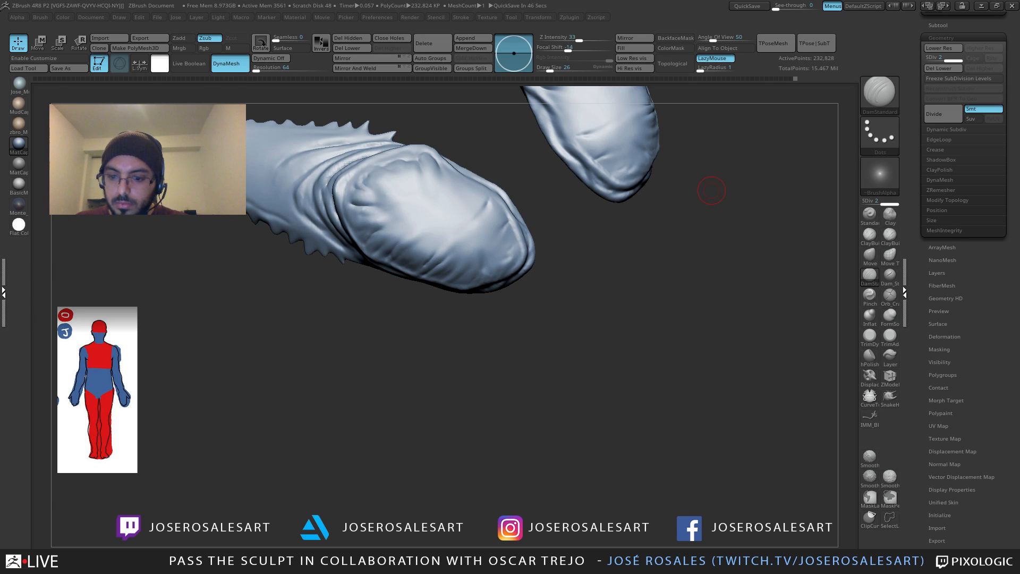
mouse_move(482, 369)
mouse_down()
mouse_move(505, 228)
mouse_move(502, 272)
mouse_move(477, 282)
mouse_move(499, 272)
mouse_up()
drag(406, 348, 396, 338)
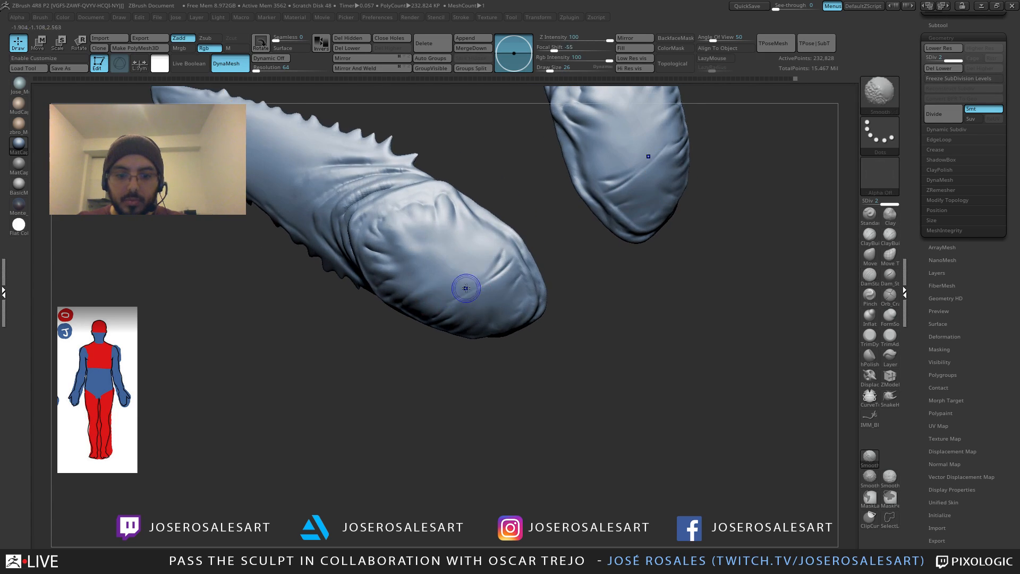
Step: Build up thin folds along the shoulder-end creases with the ClayBuildup brush, smoothing between strokes
key(b)
key(c)
key(b)
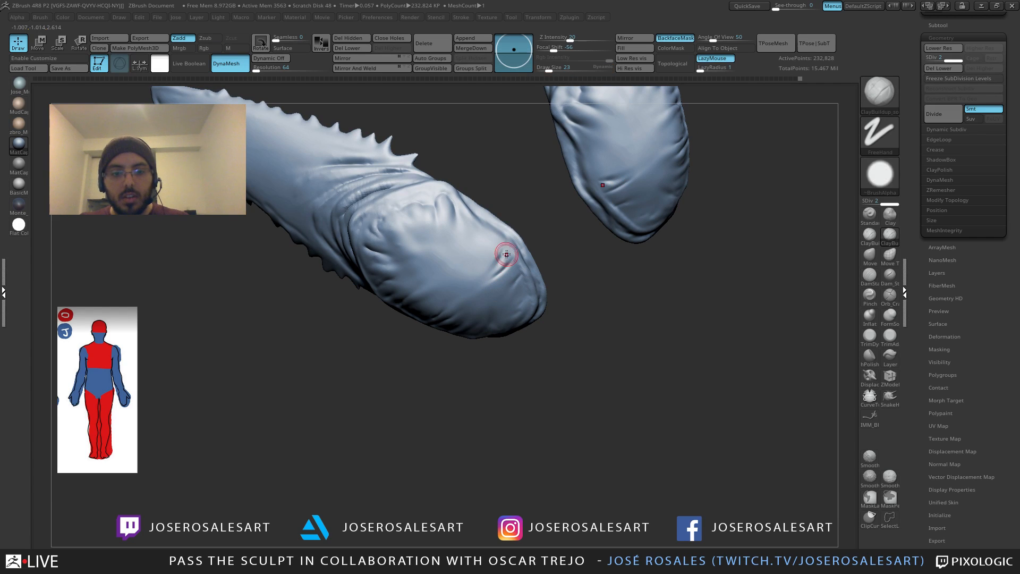
key(shift)
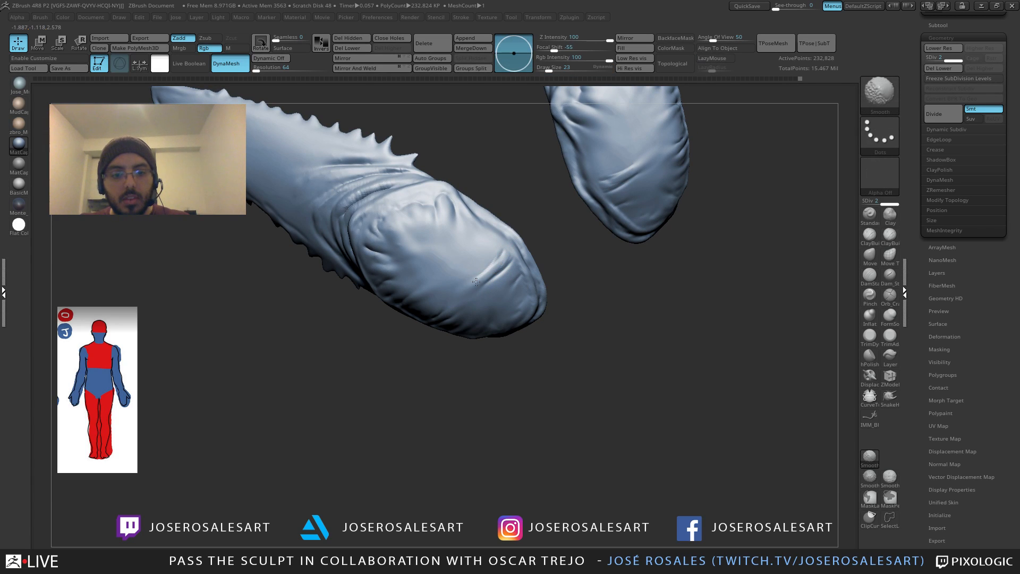
mouse_move(475, 282)
shift+mouse_down()
mouse_move(494, 259)
mouse_move(465, 301)
shift+mouse_up()
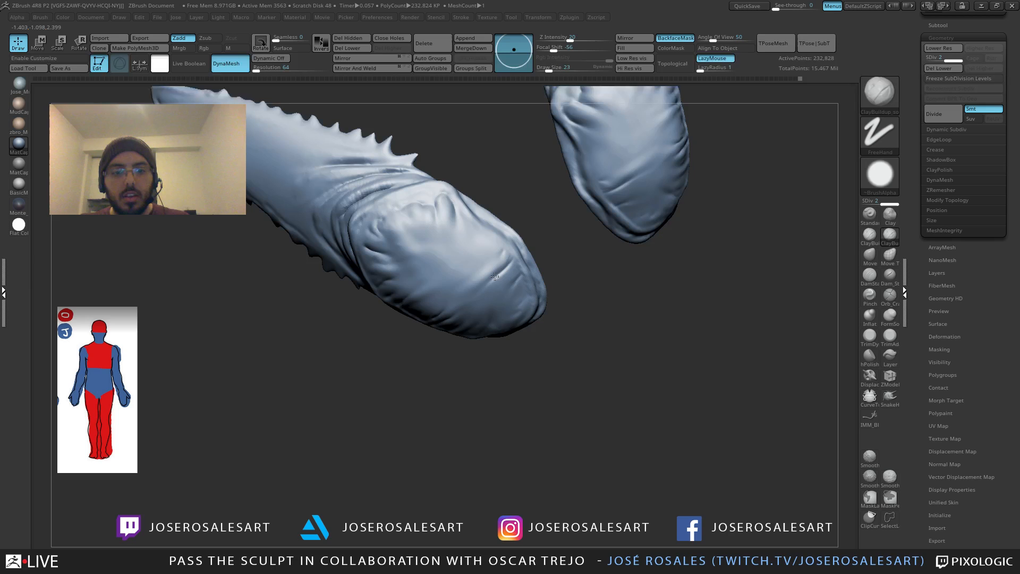
right_drag(494, 276, 504, 294)
drag(478, 303, 517, 277)
mouse_move(498, 304)
mouse_down()
mouse_move(523, 281)
mouse_move(519, 296)
mouse_up()
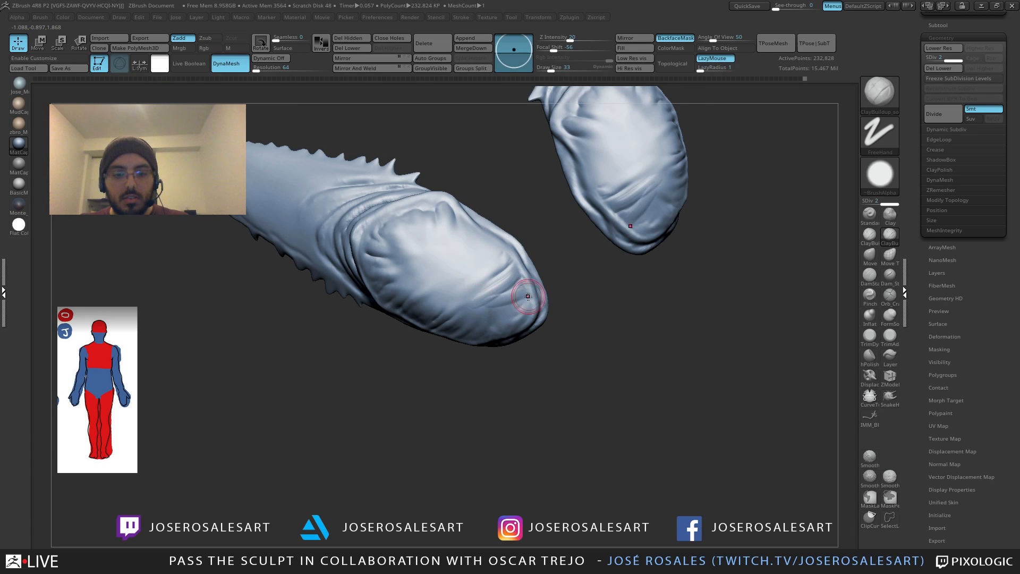
Step: Smooth the folds close to the wing shells' tips and add more clay between them
right_drag(520, 296, 502, 298)
key(shift)
shift+drag(502, 298, 498, 274)
mouse_move(517, 313)
mouse_down()
mouse_move(521, 296)
mouse_move(498, 308)
mouse_up()
right_drag(499, 308, 525, 299)
shift+drag(527, 294, 515, 331)
Step: Cut a short crease into the rim at the wing shells' tips with DamStandard and soften it
key(2)
right_drag(514, 330, 529, 310)
drag(540, 290, 515, 305)
right_drag(515, 305, 526, 294)
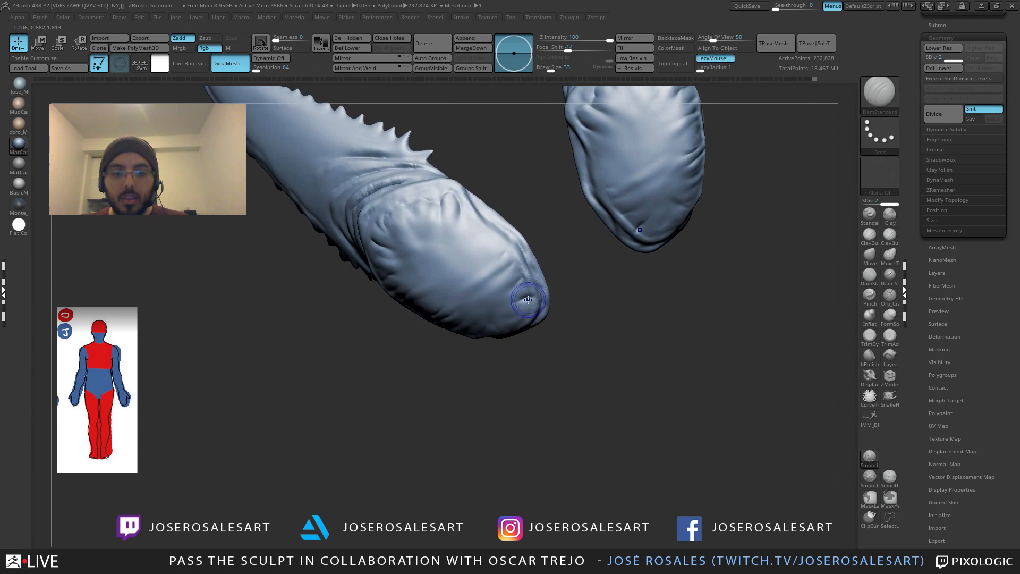
shift+drag(526, 294, 533, 306)
right_drag(533, 306, 537, 260)
drag(518, 281, 546, 301)
Step: Build up the rim at the wing shells' tips with ClayBuildup at draw size 21 and smooth it
key(1)
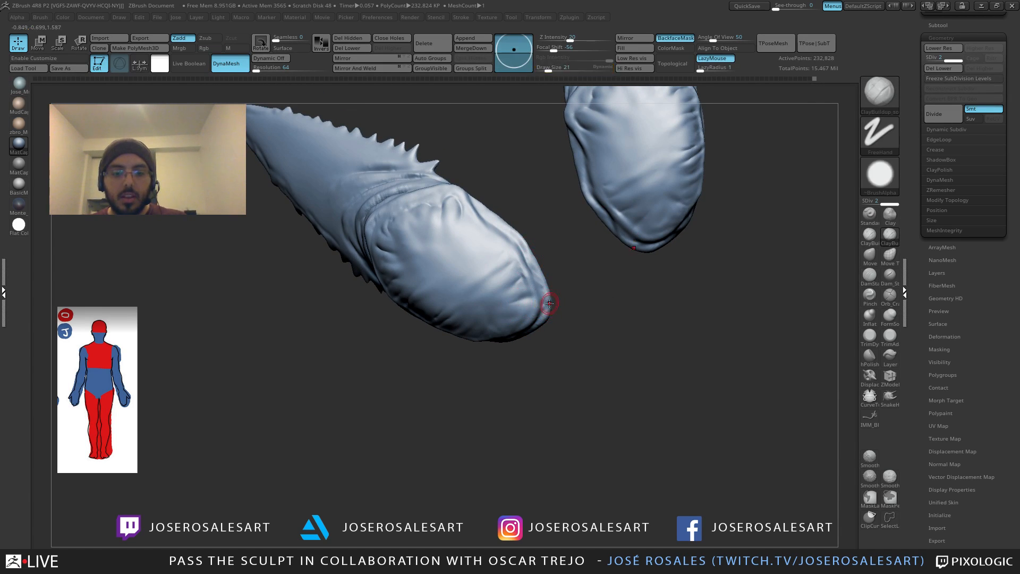
mouse_move(546, 301)
right_down()
mouse_move(535, 314)
mouse_move(531, 304)
right_up()
mouse_move(533, 305)
mouse_down()
mouse_move(523, 294)
mouse_move(542, 284)
mouse_up()
right_drag(542, 284, 533, 275)
drag(536, 276, 532, 300)
right_drag(533, 300, 546, 279)
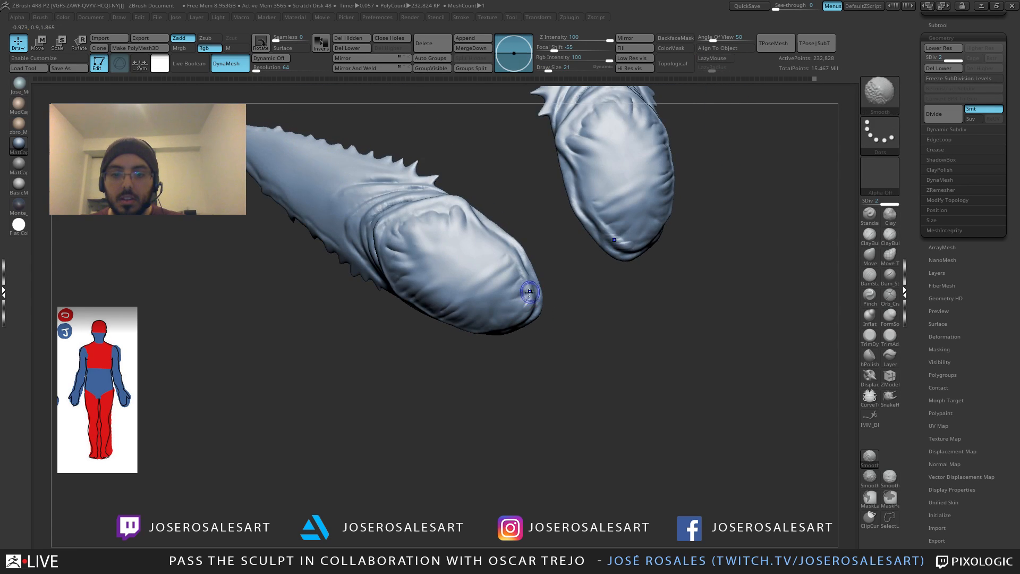
shift+drag(530, 290, 529, 299)
Step: Bring back the full creature and check the wings' silhouette from the front and three-quarter view
mouse_move(528, 278)
right_down()
mouse_move(553, 212)
mouse_move(623, 183)
mouse_move(562, 260)
mouse_move(632, 287)
mouse_move(588, 292)
right_up()
key(alt+shift+s)
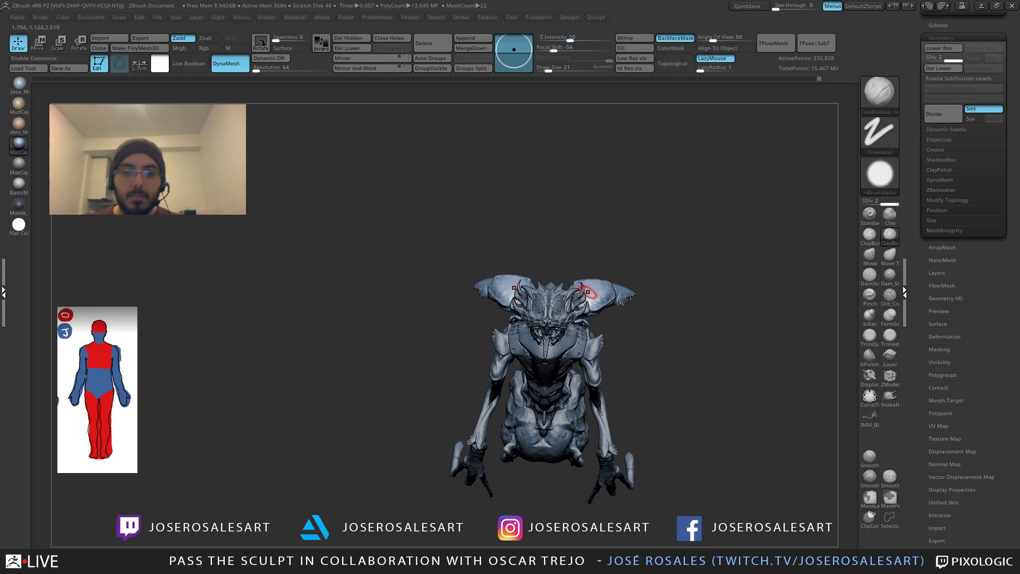
mouse_move(276, 282)
ctrl+right_down()
mouse_move(319, 340)
mouse_move(440, 228)
mouse_move(574, 271)
mouse_move(595, 229)
ctrl+right_up()
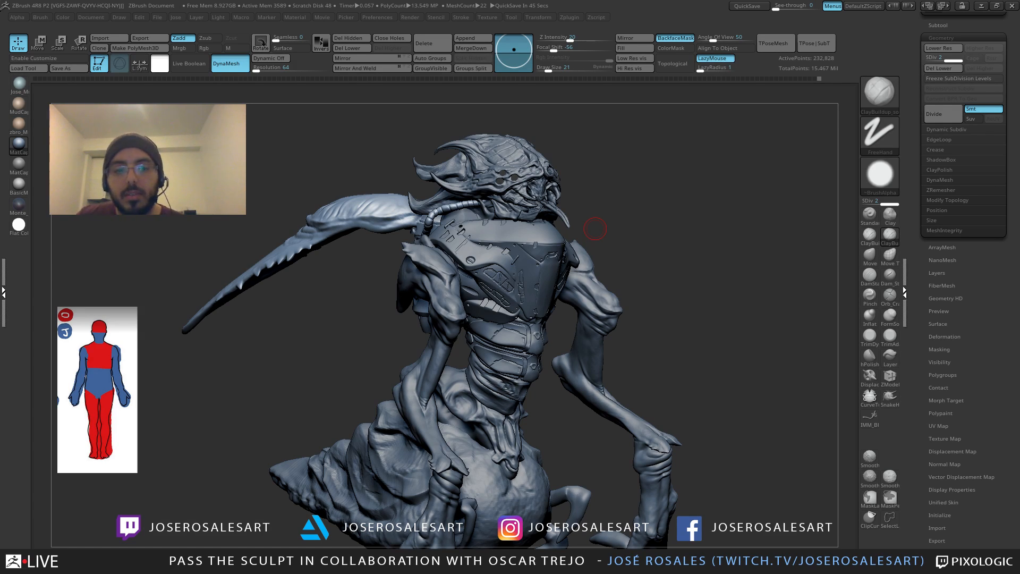
drag(217, 356, 423, 278)
Step: Build up the folds at the wing shells' tips with ClayBuildup at draw sizes 33 and 28, and smooth them
right_drag(422, 277, 425, 340)
key(s)
drag(429, 232, 433, 232)
mouse_move(435, 234)
right_down()
mouse_move(451, 263)
mouse_move(442, 309)
right_up()
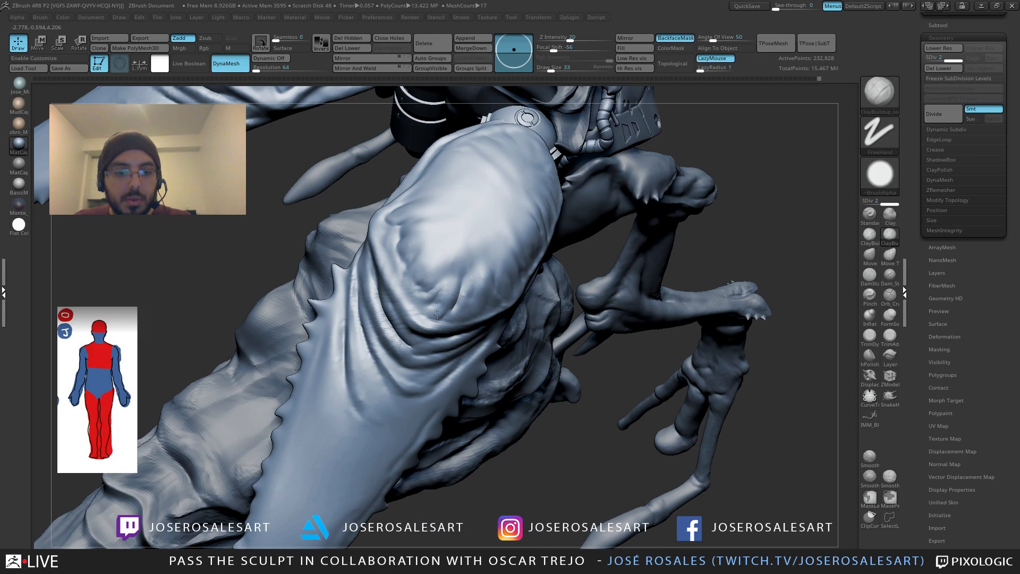
mouse_move(443, 310)
mouse_down()
mouse_move(432, 318)
mouse_move(454, 310)
mouse_move(433, 321)
mouse_up()
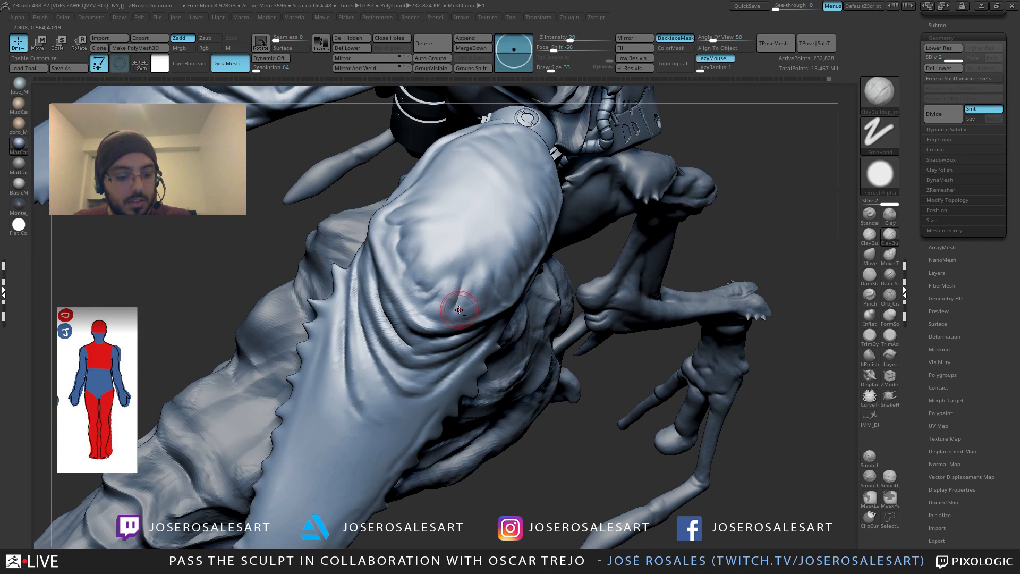
right_drag(456, 309, 428, 313)
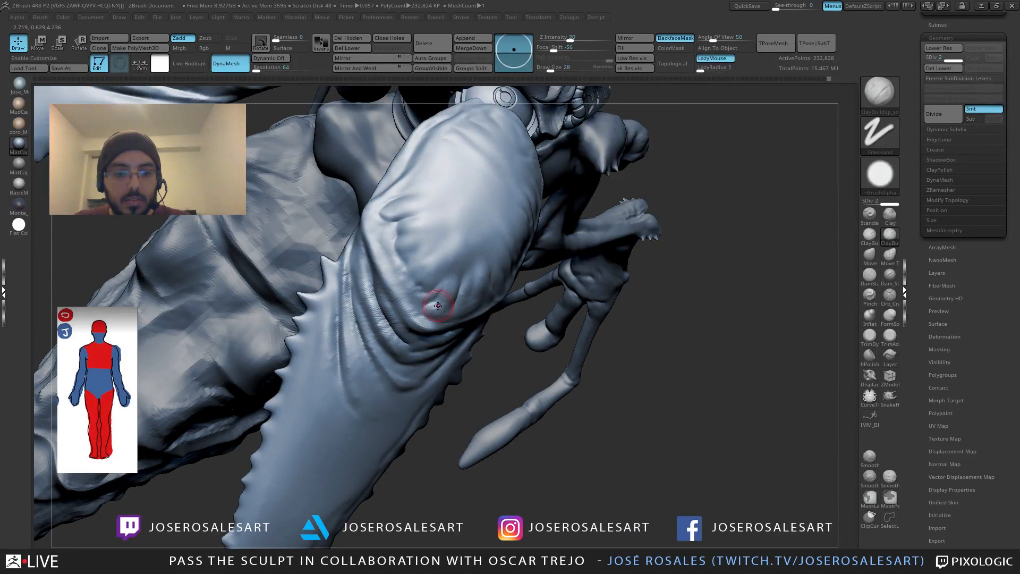
mouse_move(438, 305)
mouse_down()
mouse_move(407, 258)
mouse_move(420, 281)
mouse_move(423, 273)
mouse_move(410, 281)
mouse_up()
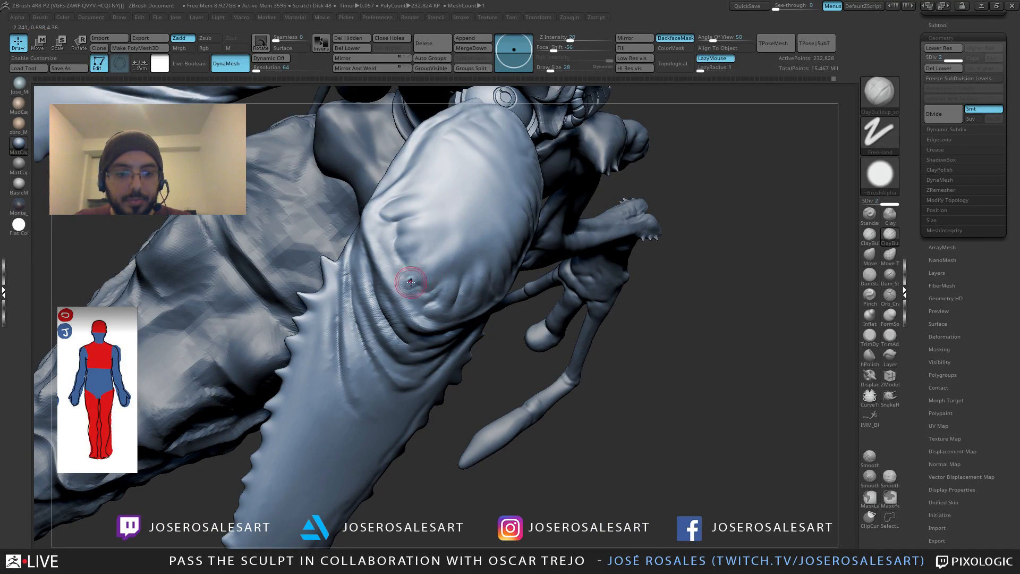
key(shift)
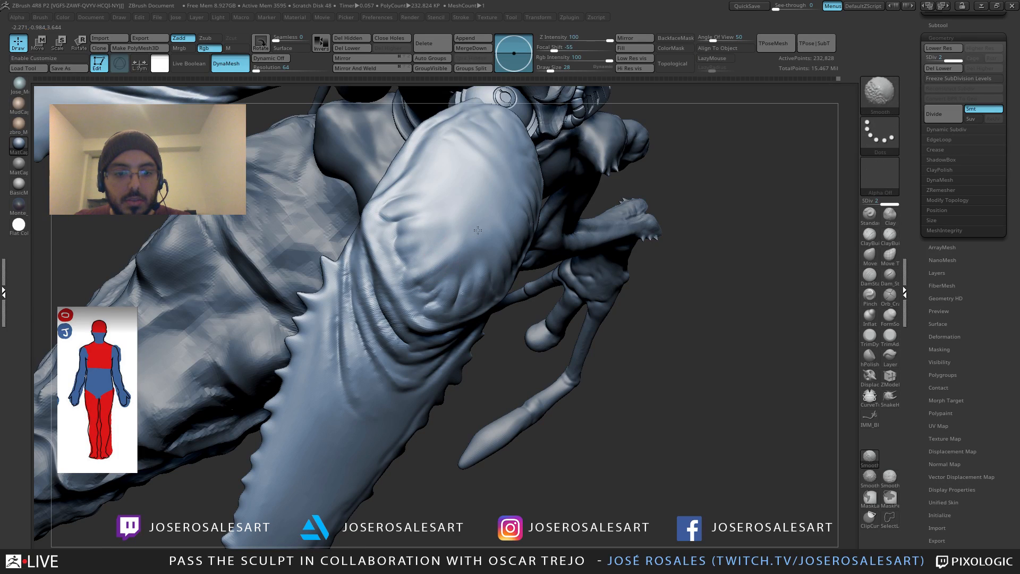
right_drag(478, 230, 450, 236)
mouse_move(462, 318)
shift+mouse_down()
mouse_move(461, 299)
mouse_move(428, 308)
shift+mouse_up()
right_drag(518, 249, 464, 250)
Step: Raise a fold on the outer side of the wing shells with the Standard brush at draw size 28
key(1)
right_drag(498, 316, 473, 292)
drag(502, 313, 535, 284)
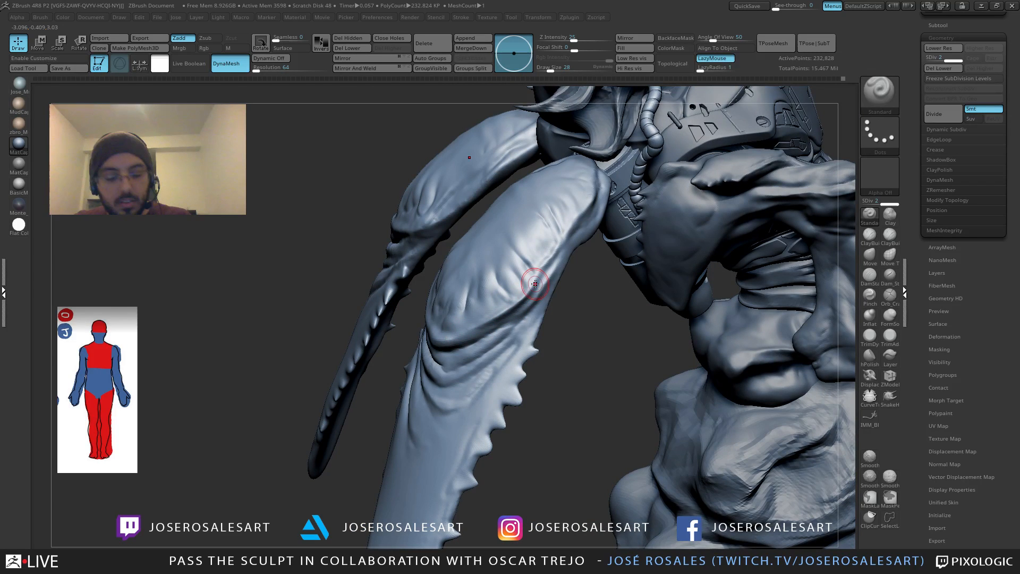
Step: Cut creases along the outer edge of the wing shells with DamStandard at draw size 21
key(2)
right_drag(531, 287, 520, 311)
drag(520, 313, 490, 331)
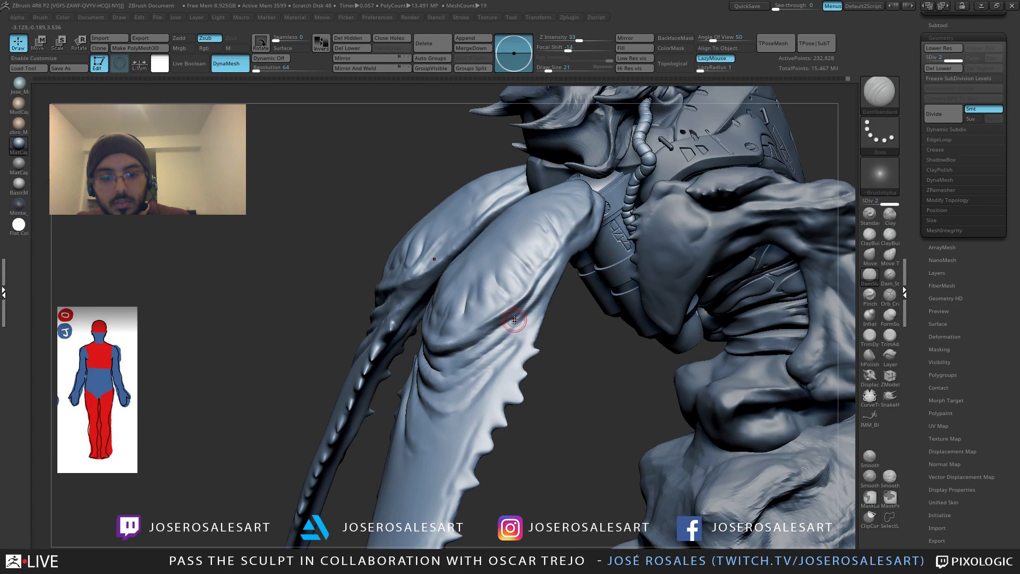
right_drag(510, 330, 538, 267)
mouse_move(539, 267)
mouse_down()
mouse_move(610, 225)
mouse_move(576, 229)
mouse_up()
key(3)
mouse_move(542, 251)
right_down()
mouse_move(601, 209)
mouse_move(578, 249)
mouse_move(513, 213)
mouse_move(480, 313)
mouse_move(456, 272)
mouse_move(532, 260)
mouse_move(555, 240)
mouse_move(512, 221)
mouse_move(495, 277)
mouse_move(506, 268)
mouse_move(489, 257)
right_up()
Step: Make the creature's arms the active subtool and bring the shoulder into side view
scroll(930, 163, up, 5)
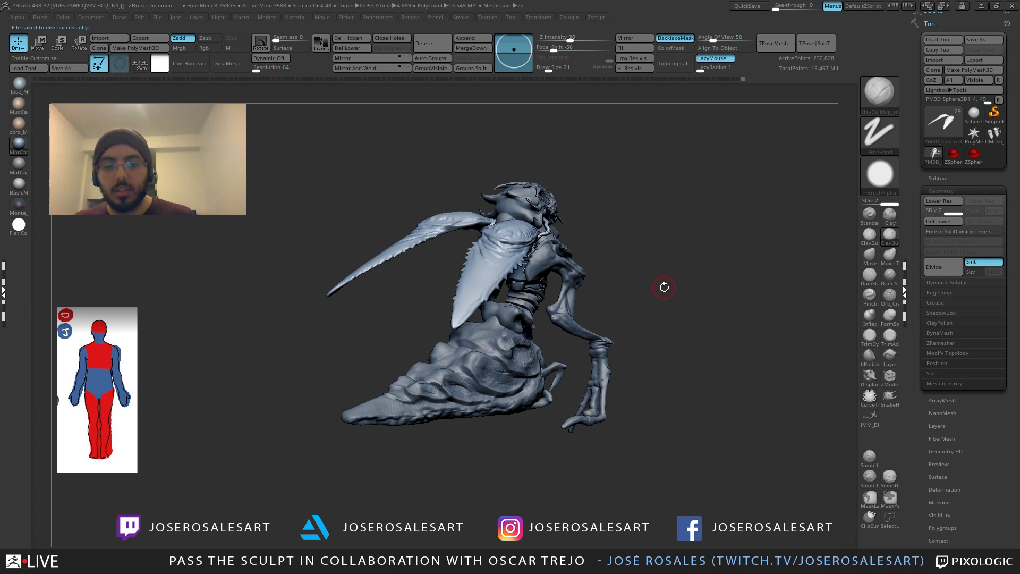
mouse_move(661, 282)
right_down()
mouse_move(588, 261)
mouse_move(603, 281)
right_up()
mouse_move(603, 282)
right_down()
mouse_move(658, 271)
mouse_move(513, 300)
right_up()
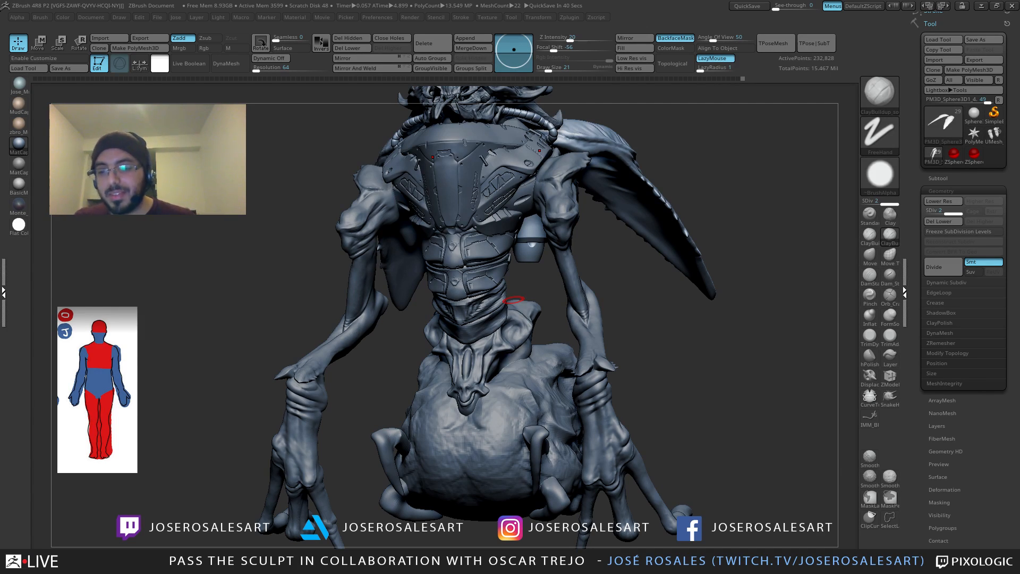
drag(154, 258, 469, 267)
drag(595, 282, 460, 311)
alt+click(460, 312)
drag(579, 292, 273, 294)
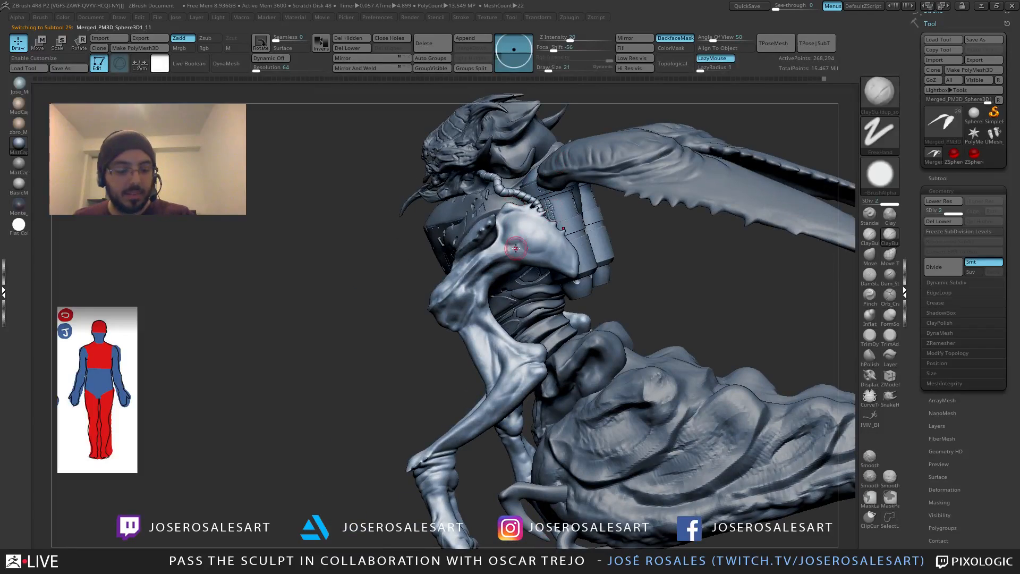
Step: Cut a crease across the broad shoulder plates of the arms with DamStandard at draw size 21
key(b)
key(d)
key(s)
alt+drag(351, 249, 324, 335)
drag(319, 297, 361, 290)
drag(500, 243, 514, 245)
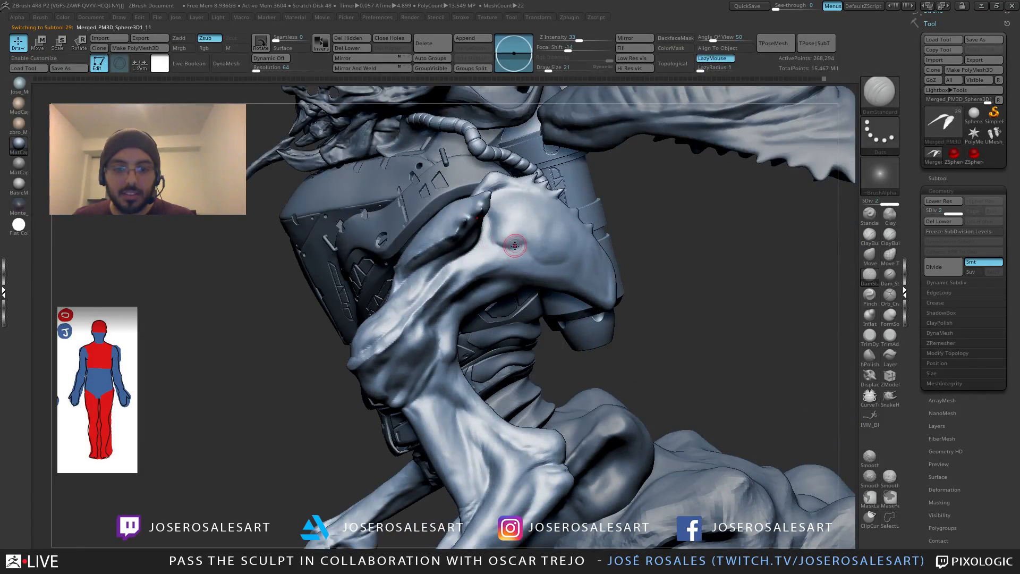
mouse_move(515, 245)
right_down()
mouse_move(539, 232)
mouse_move(528, 234)
right_up()
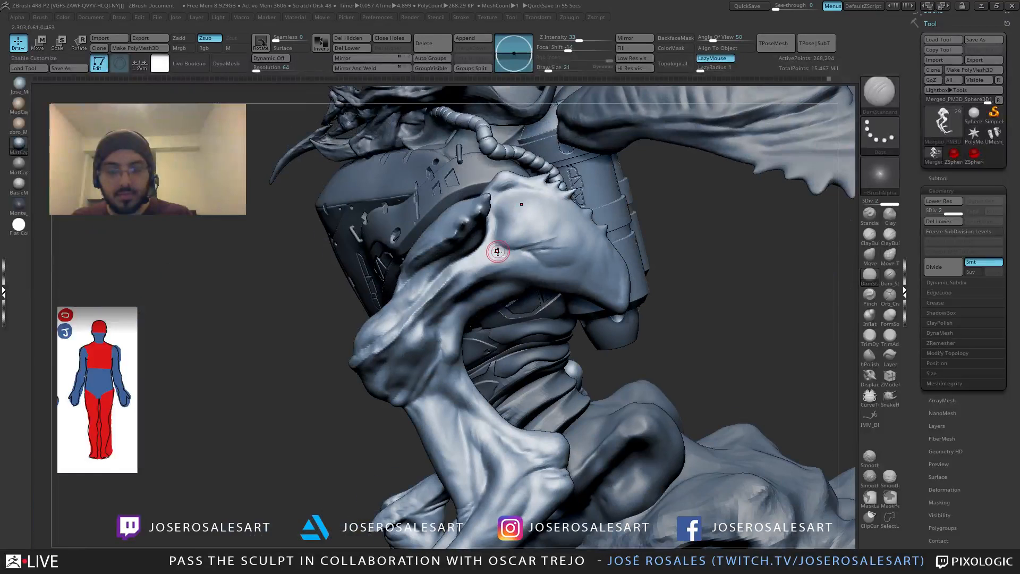
Step: Build up clay around the crease on the shoulder plates with ClayBuildup at draw size 21 and smooth the surface
key(b)
key(c)
key(b)
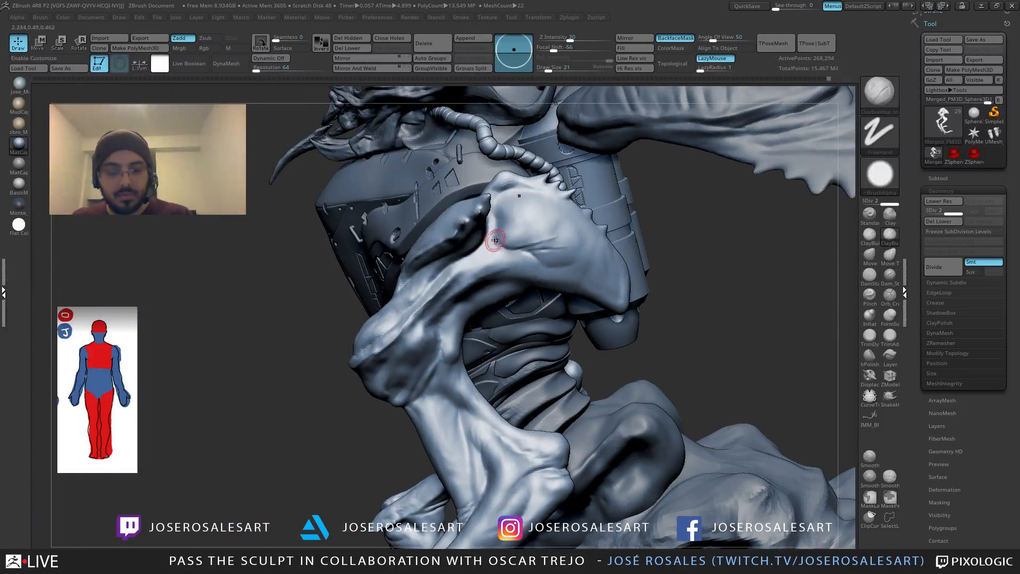
mouse_move(493, 263)
mouse_down()
mouse_move(542, 263)
mouse_move(504, 266)
mouse_up()
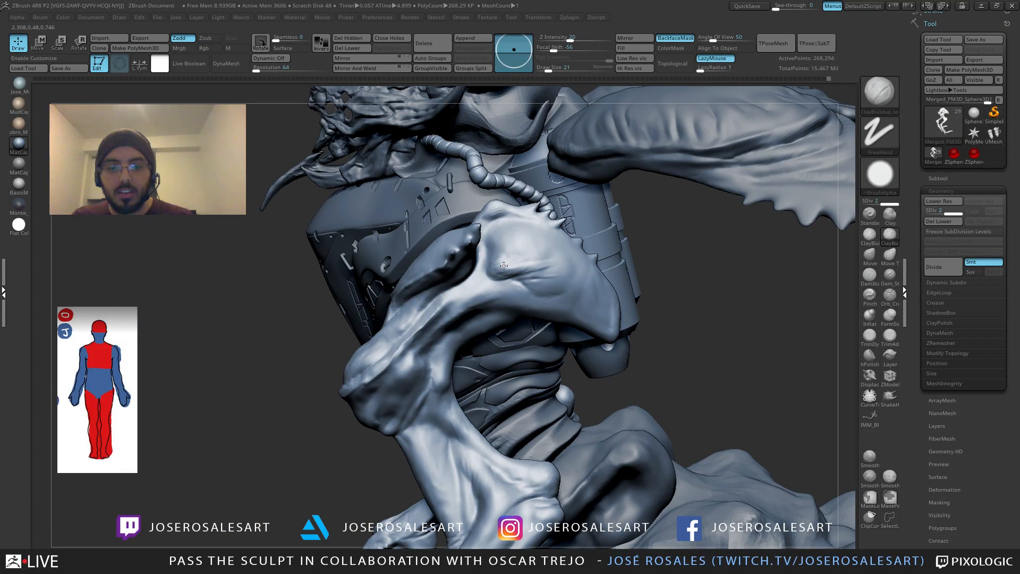
ctrl+right_drag(503, 265, 584, 294)
mouse_move(590, 278)
mouse_down()
mouse_move(565, 271)
mouse_move(582, 272)
mouse_up()
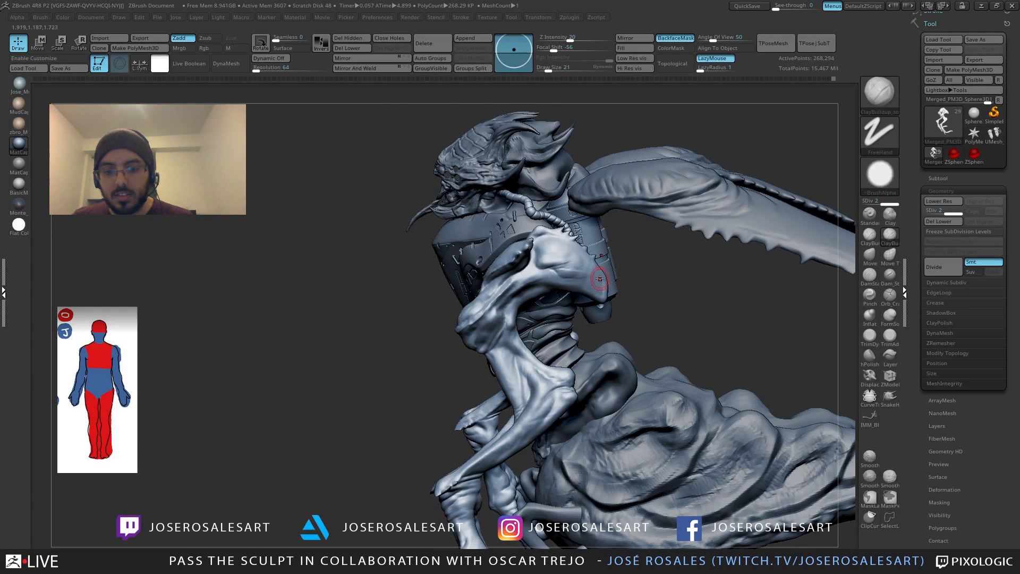
right_drag(601, 272, 579, 278)
shift+drag(582, 266, 558, 277)
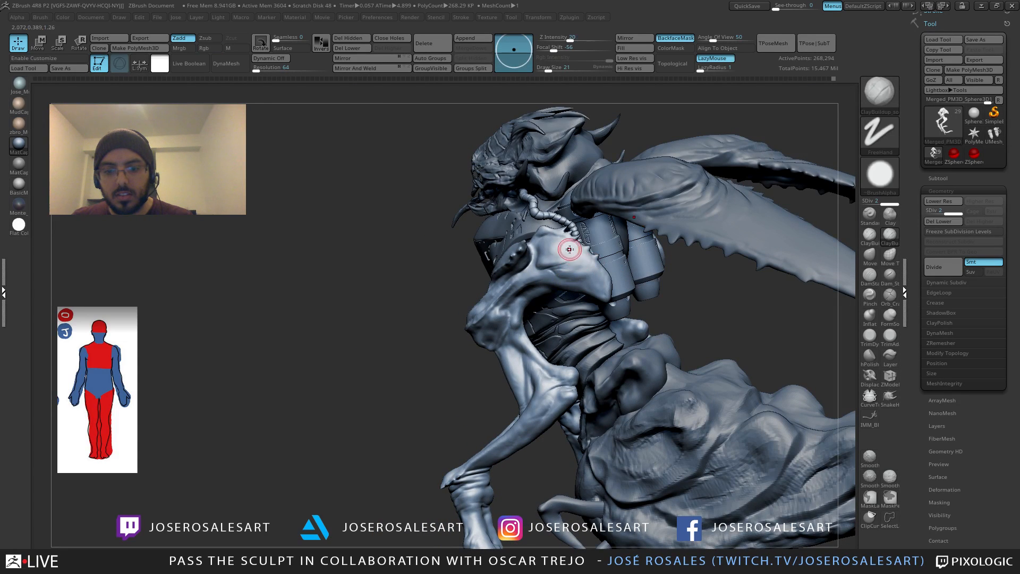
right_drag(571, 250, 573, 287)
shift+drag(553, 255, 561, 261)
mouse_move(628, 285)
right_down()
mouse_move(637, 278)
mouse_move(621, 254)
mouse_move(632, 266)
right_up()
mouse_move(632, 266)
ctrl+right_down()
mouse_move(610, 284)
mouse_move(591, 268)
mouse_move(609, 278)
ctrl+right_up()
Step: Refine the rear part of the shoulder plates beside the back canisters with the Standard brush at draw size 14
key(1)
drag(609, 282, 612, 268)
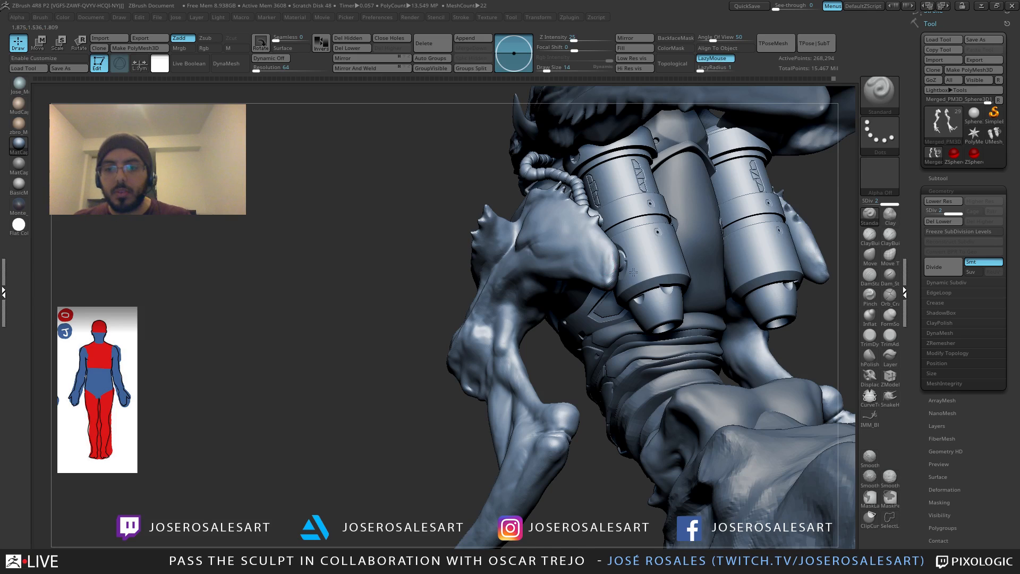
right_drag(612, 269, 593, 287)
mouse_move(603, 282)
mouse_down()
mouse_move(576, 270)
mouse_move(480, 268)
mouse_up()
drag(567, 265, 478, 269)
mouse_move(489, 268)
right_down()
mouse_move(550, 283)
mouse_move(528, 262)
mouse_move(603, 265)
mouse_move(557, 259)
mouse_move(532, 275)
right_up()
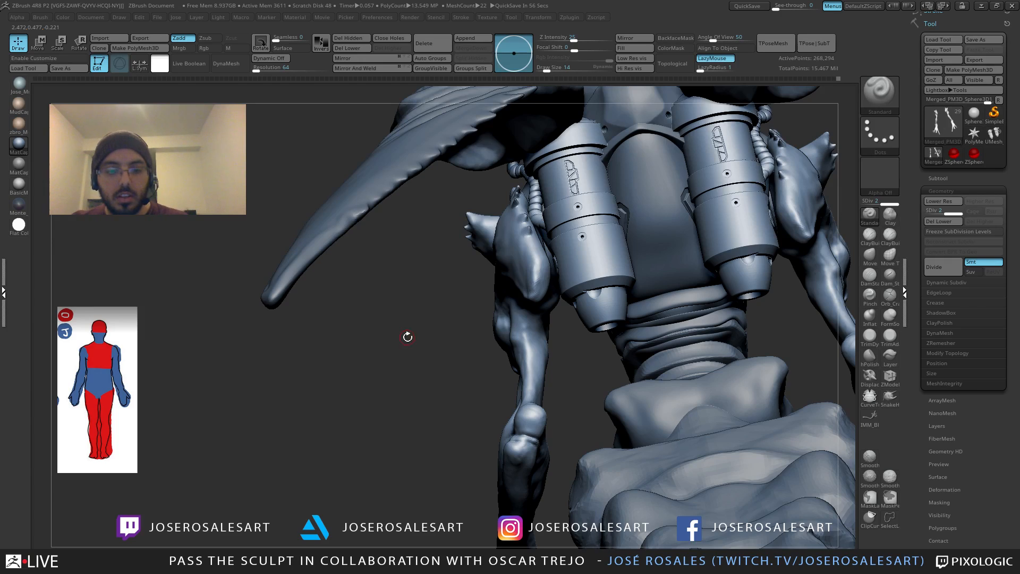
mouse_move(407, 336)
right_down()
mouse_move(540, 300)
mouse_move(497, 168)
right_up()
key(b)
key(m)
key(v)
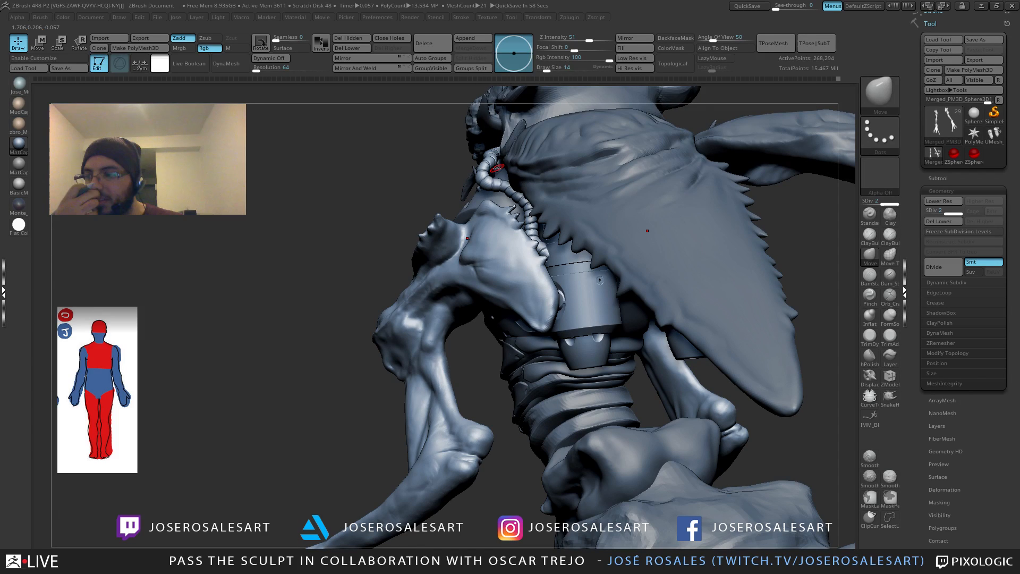
right_drag(415, 284, 408, 162)
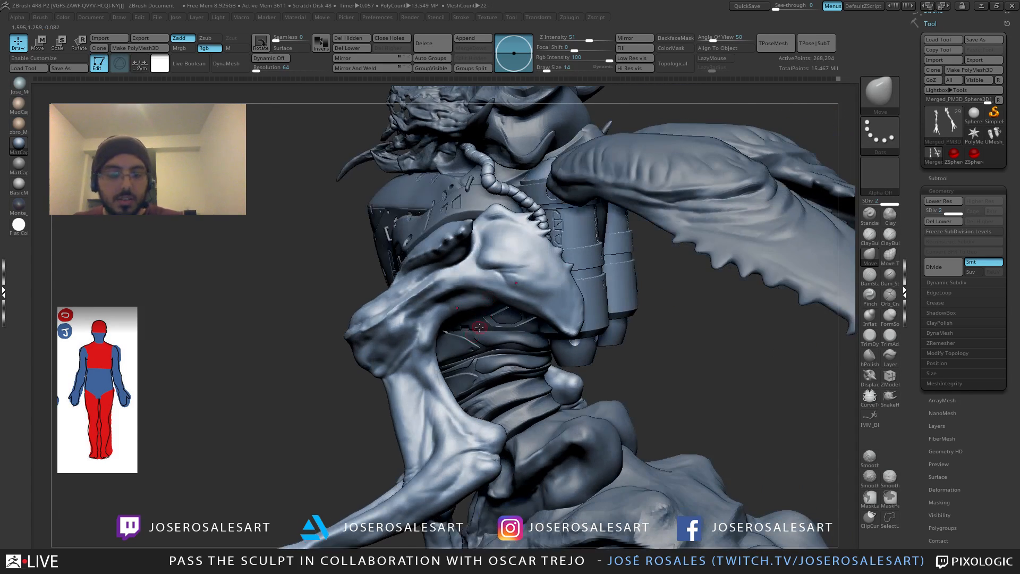
Step: Deepen the crease below the shoulder plates' bulge with DamStandard, enlarging the draw size to 26
key(b)
key(d)
key(s)
right_drag(505, 304, 501, 272)
key(s)
drag(501, 271, 505, 271)
mouse_move(504, 273)
right_down()
mouse_move(516, 290)
mouse_move(485, 270)
right_up()
Step: Build up the fold and bulge on the shoulder plates with ClayBuildup at draw size 26
key(b)
key(c)
key(b)
drag(485, 269, 520, 264)
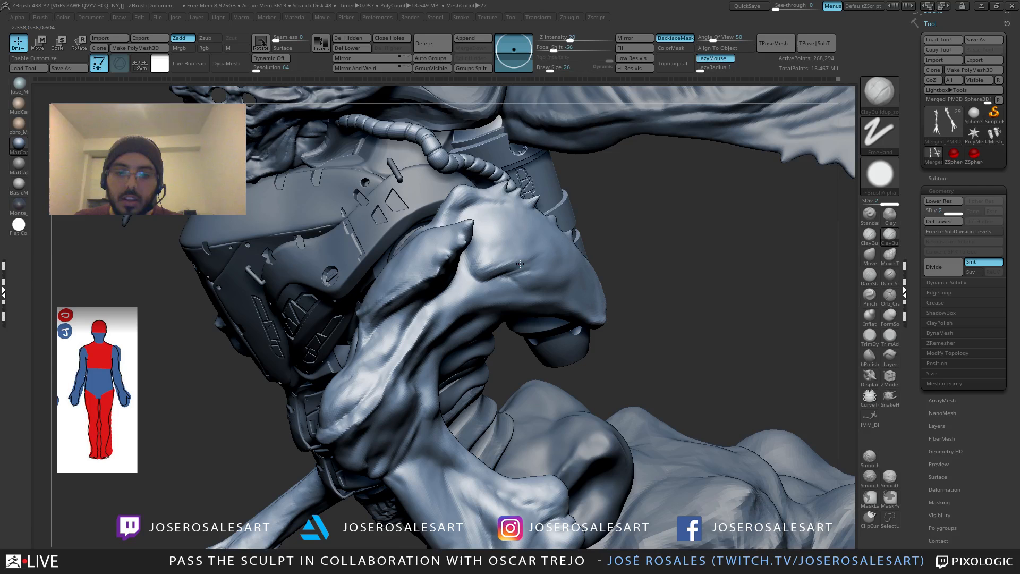
mouse_move(520, 264)
right_down()
mouse_move(543, 239)
mouse_move(580, 293)
right_up()
drag(493, 237, 478, 248)
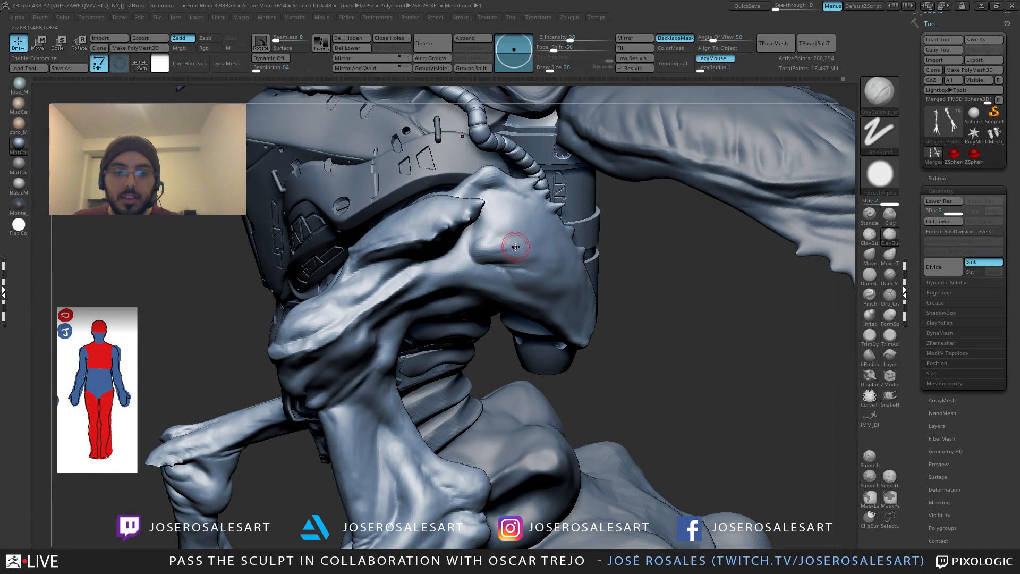
mouse_move(572, 246)
right_down()
mouse_move(523, 273)
mouse_move(576, 282)
right_up()
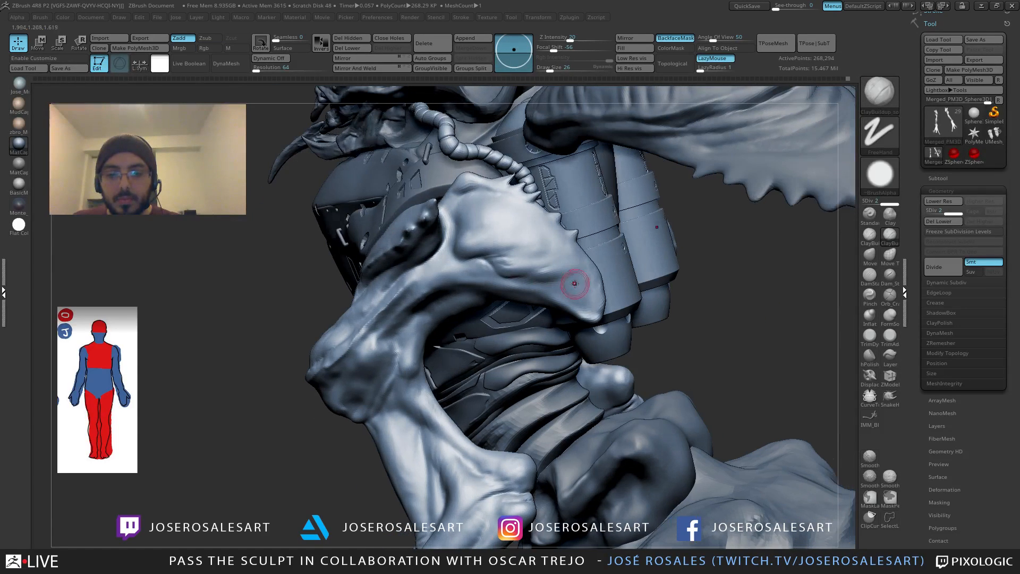
Step: Crease the shoulder plates toward their rear tips with DamStandard and raise small folds there with the Standard brush
key(b)
key(d)
key(s)
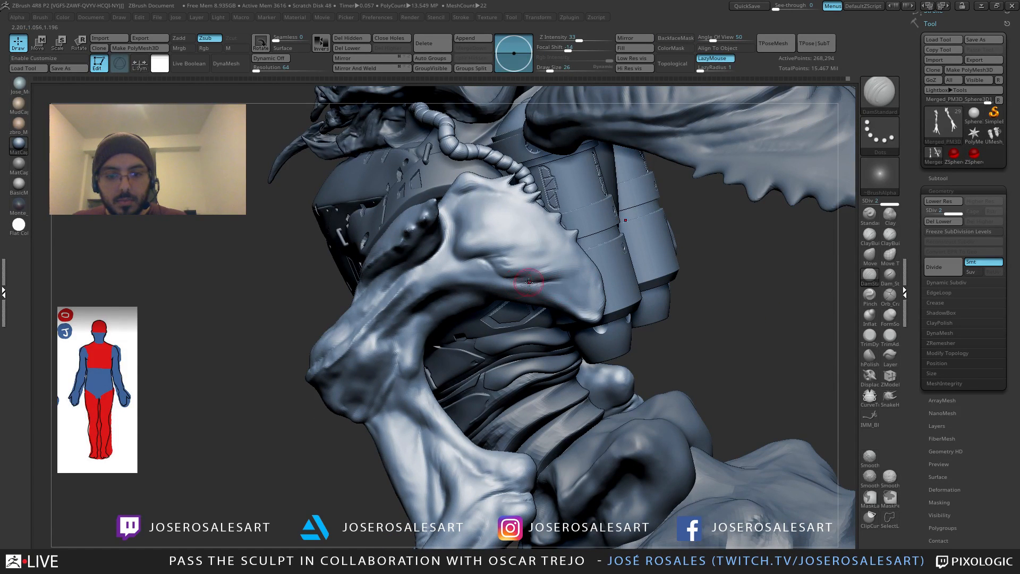
mouse_move(584, 293)
right_down()
mouse_move(593, 308)
mouse_move(587, 288)
mouse_move(584, 297)
right_up()
key(b)
key(s)
key(t)
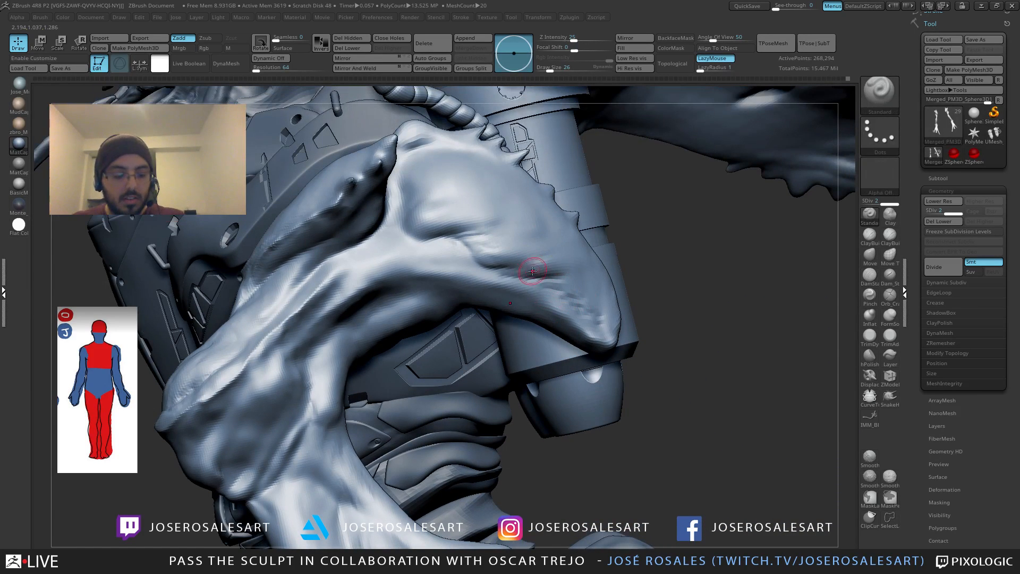
drag(543, 298, 525, 294)
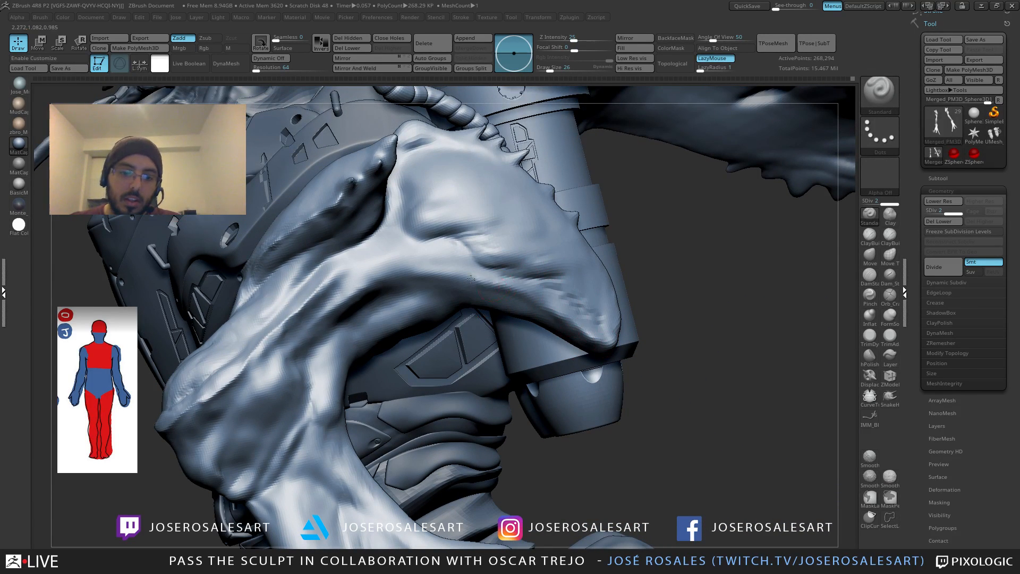
Step: Add clay to the ridge between the shoulder plates and upper arms with ClayBuildup at draw size 26
mouse_move(320, 271)
ctrl+right_down()
mouse_move(417, 298)
mouse_move(370, 265)
ctrl+right_up()
key(b)
key(d)
key(s)
key(b)
key(c)
key(b)
mouse_move(376, 260)
mouse_down()
mouse_move(388, 248)
mouse_move(406, 252)
mouse_up()
mouse_move(406, 255)
right_down()
mouse_move(396, 271)
mouse_move(386, 255)
right_up()
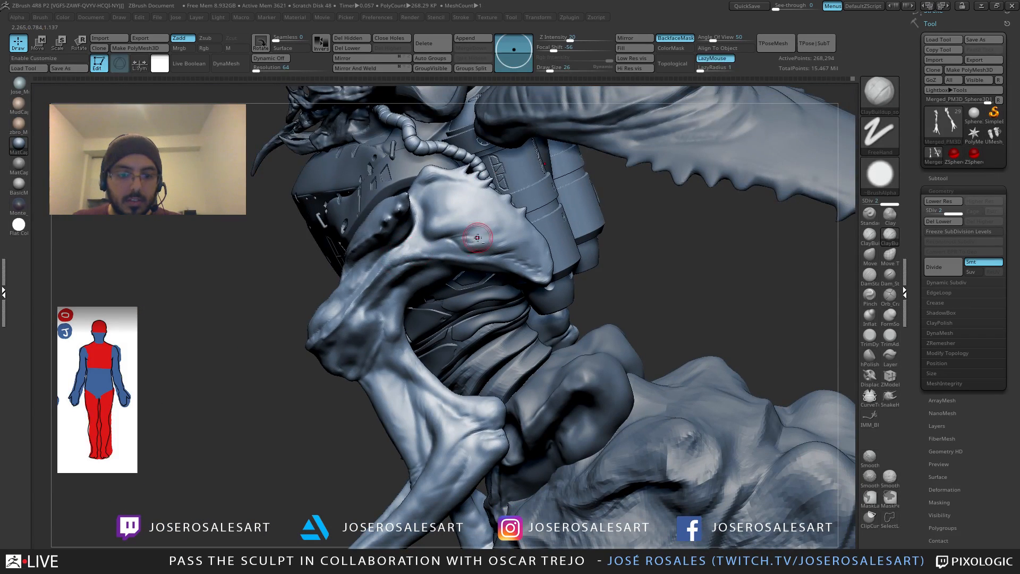
mouse_move(479, 233)
ctrl+right_down()
mouse_move(474, 212)
mouse_move(509, 252)
mouse_move(494, 215)
ctrl+right_up()
Step: Append a Sphere3D as a new subtool to the creature
mouse_move(464, 278)
right_down()
mouse_move(514, 268)
mouse_move(466, 251)
right_up()
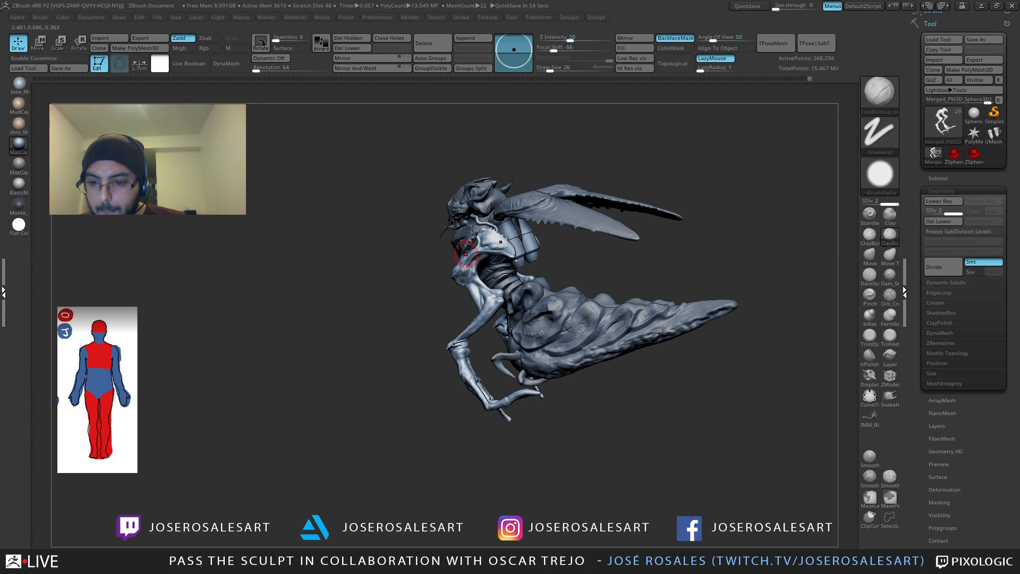
mouse_move(465, 254)
right_down()
mouse_move(566, 252)
mouse_move(588, 302)
mouse_move(505, 330)
mouse_move(730, 259)
right_up()
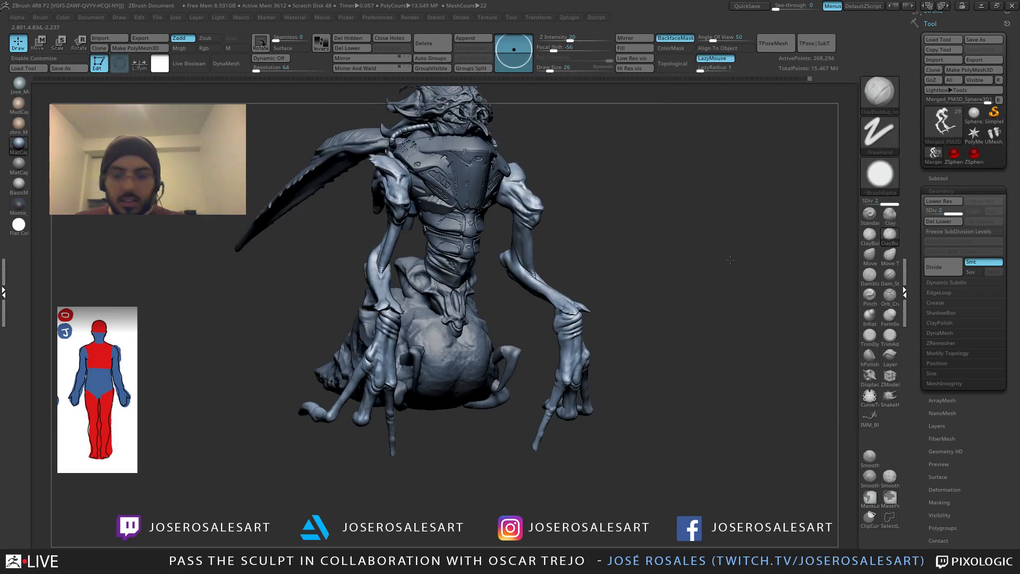
click(938, 178)
right_drag(385, 290, 420, 277)
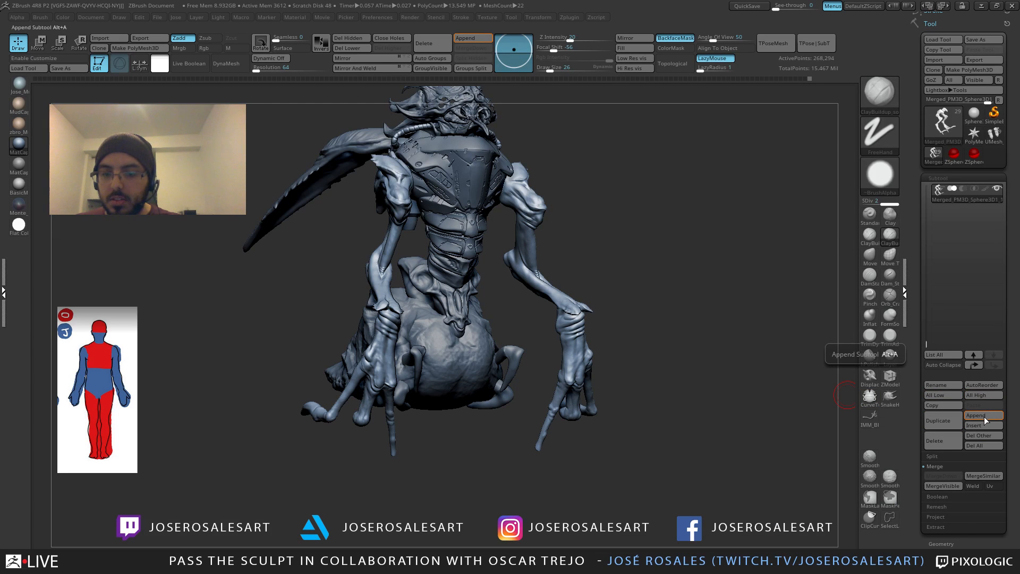
click(983, 417)
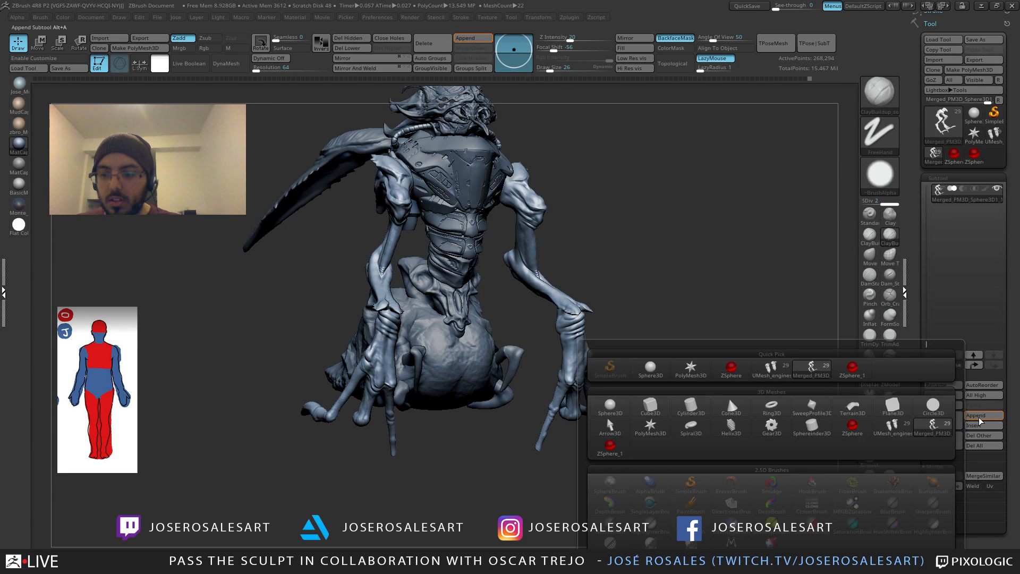
click(610, 407)
Step: Make the new sphere the active subtool and turn on transparency to show it inside the creature's torso
mouse_move(599, 391)
mouse_down()
mouse_move(565, 322)
mouse_move(513, 257)
mouse_move(546, 266)
mouse_move(485, 277)
mouse_up()
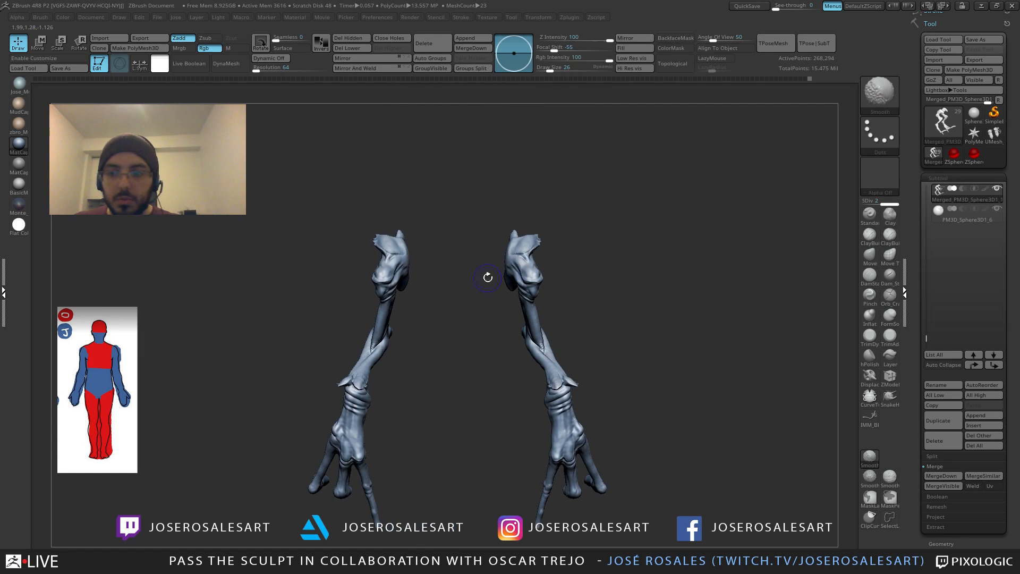
click(956, 214)
mouse_move(644, 257)
mouse_down()
mouse_move(566, 264)
mouse_move(588, 18)
mouse_up()
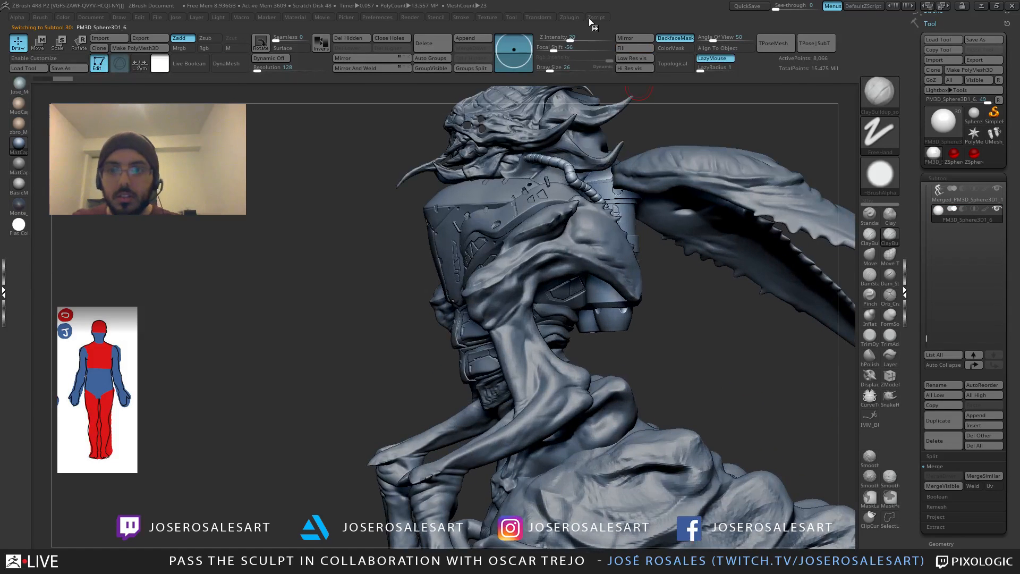
click(537, 17)
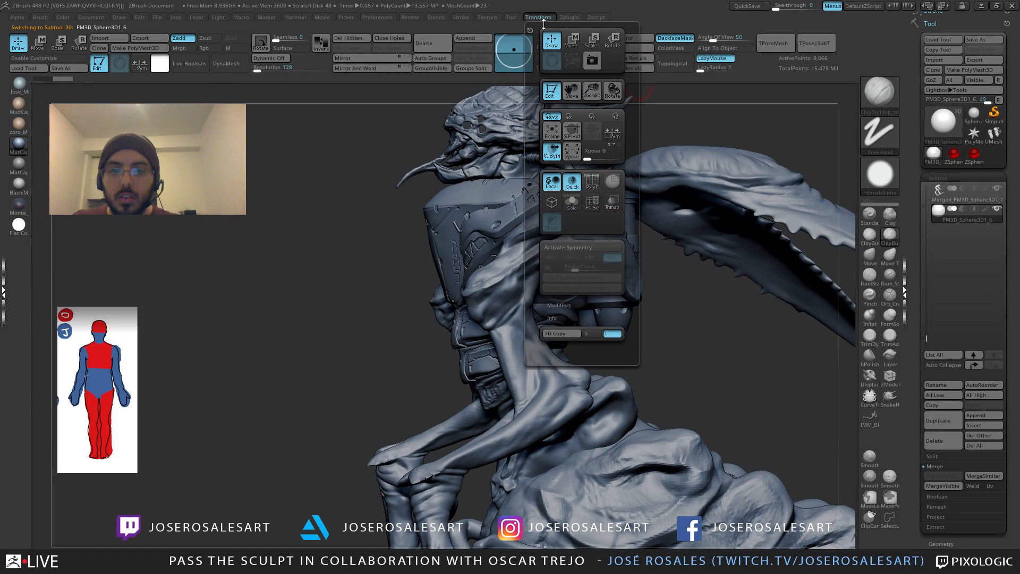
click(611, 202)
drag(489, 227, 523, 209)
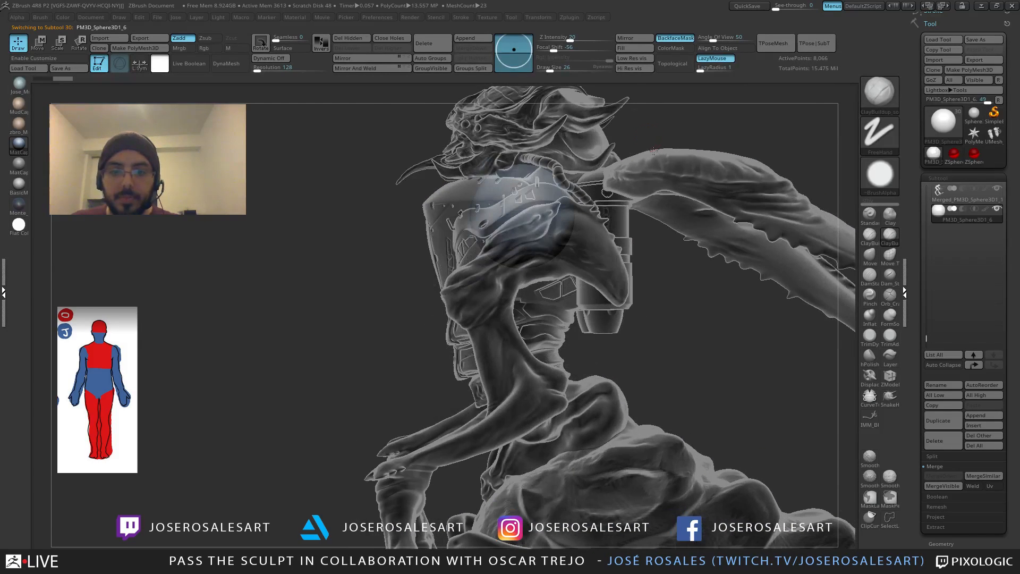
Step: Turn off transparency so the creature displays solid again
click(551, 17)
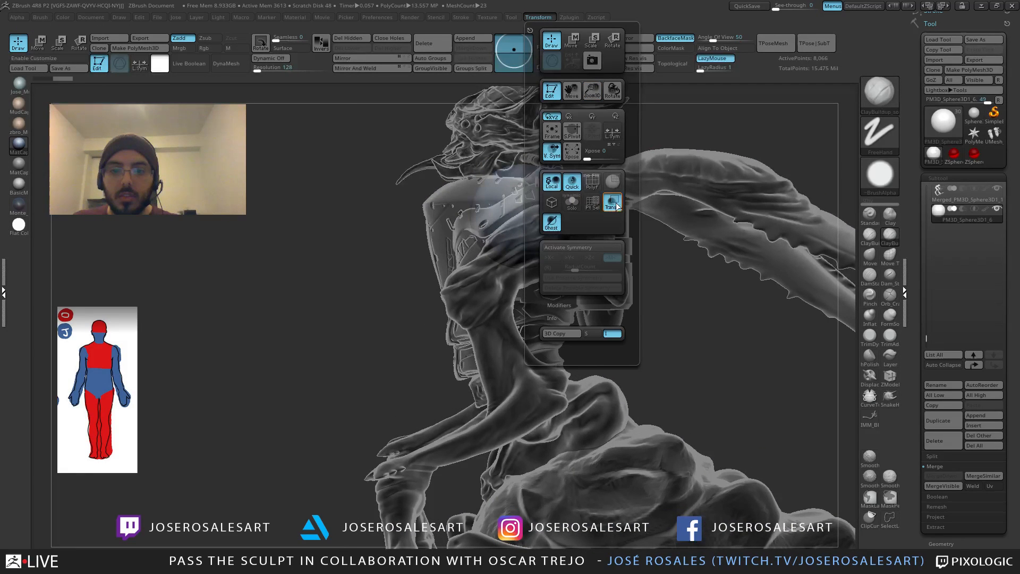
click(616, 206)
key(f)
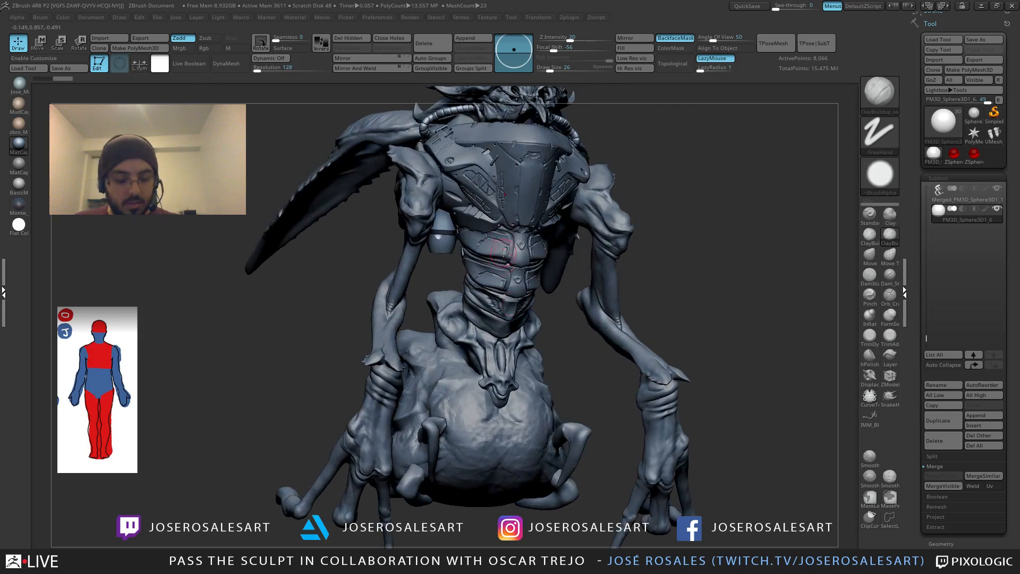
Step: Load the IMM Army Curve brush with its first reinforced hose mesh and check its other curve meshes
key(b)
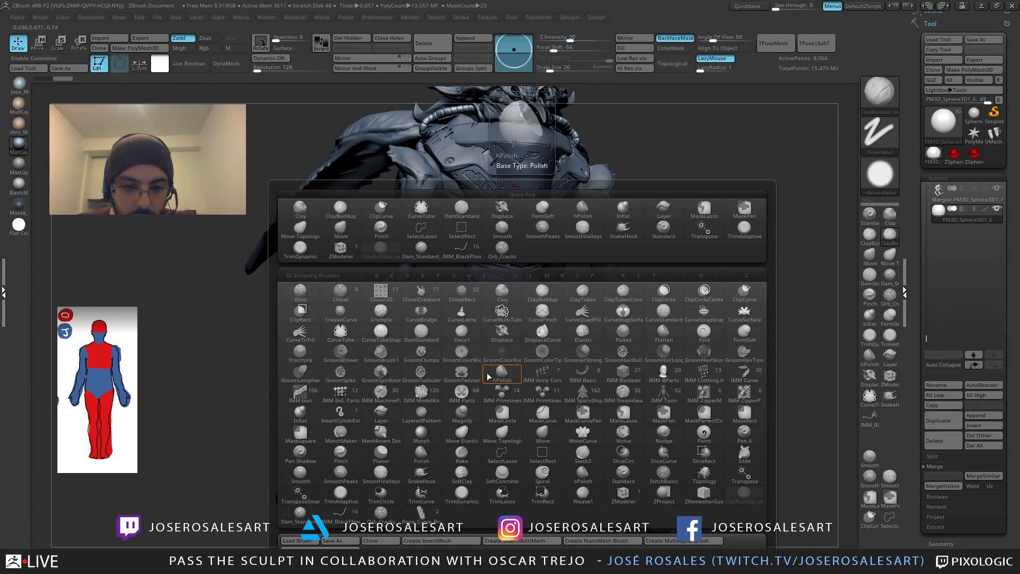
click(540, 379)
drag(680, 314, 710, 272)
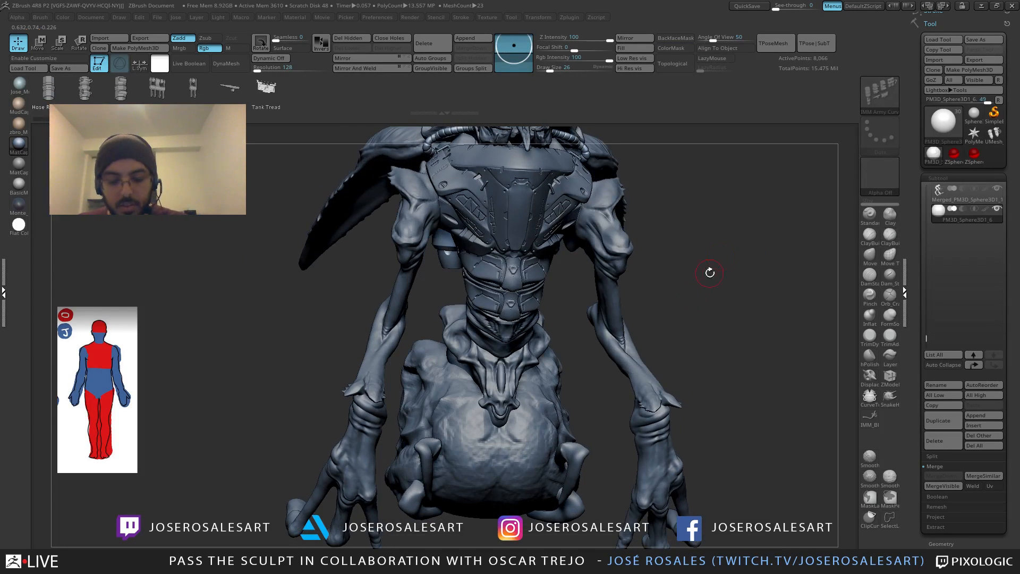
key(m)
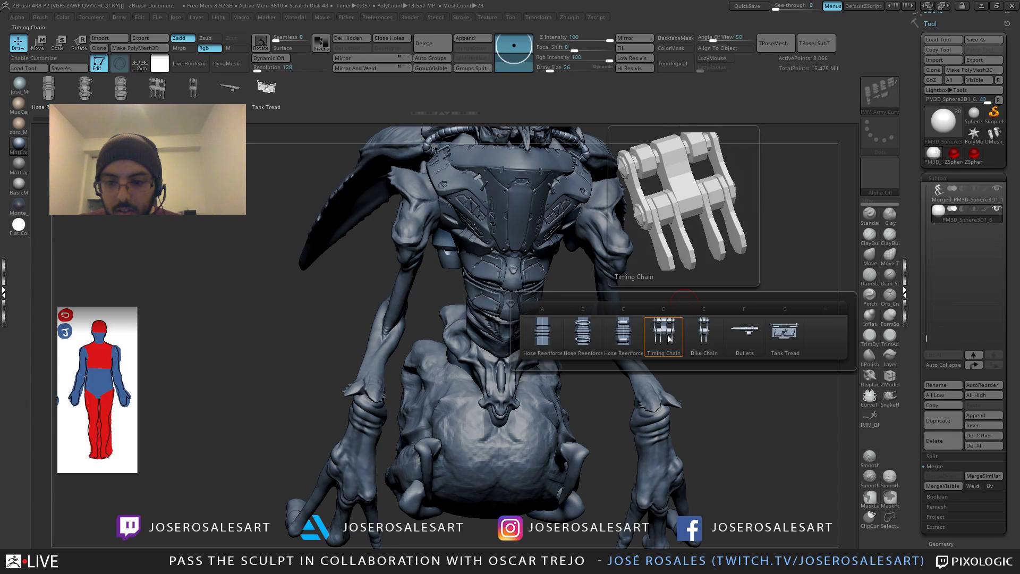
click(551, 343)
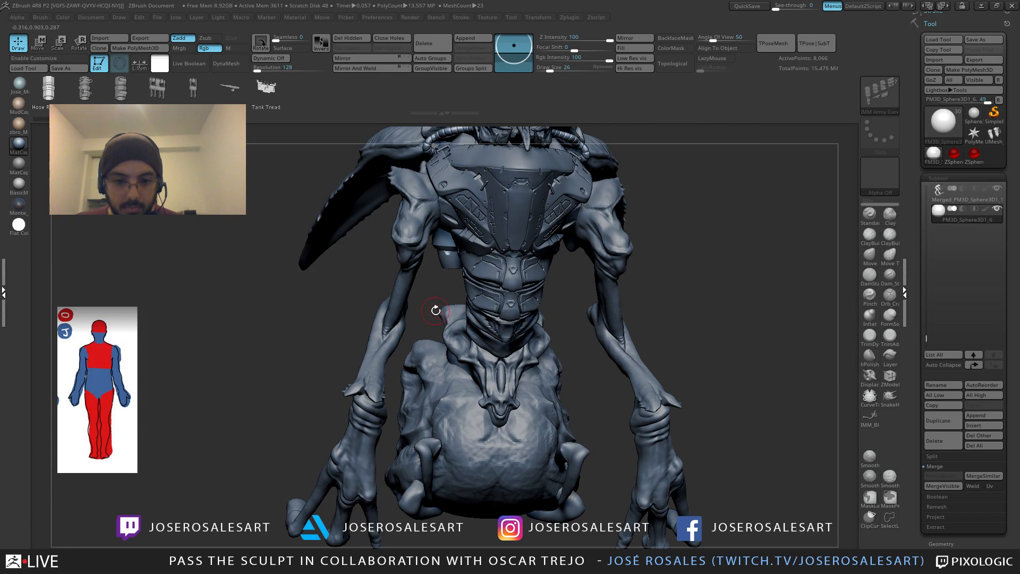
mouse_move(453, 314)
mouse_down()
mouse_move(435, 293)
mouse_move(426, 324)
mouse_up()
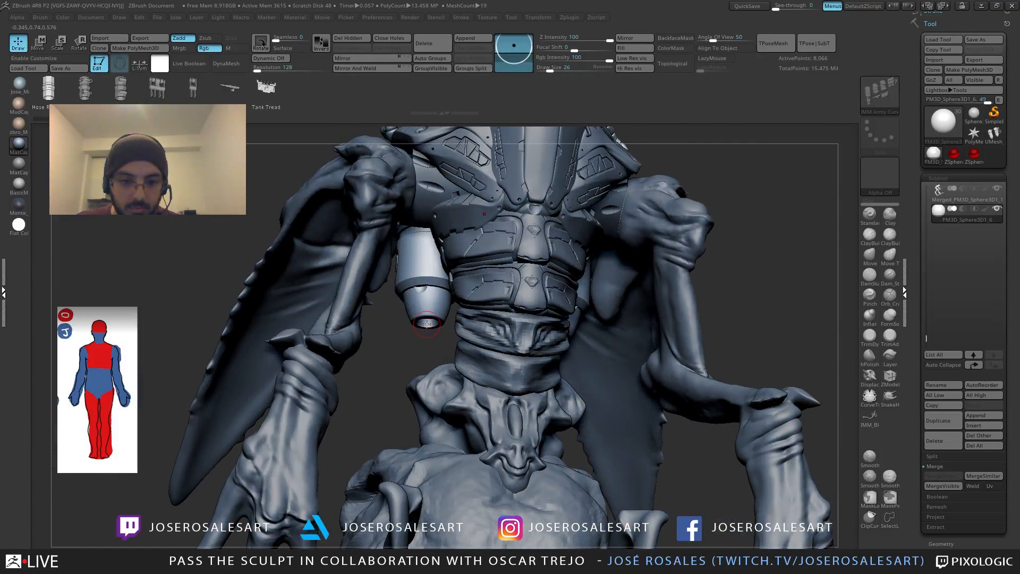
mouse_move(450, 390)
mouse_down()
mouse_move(470, 353)
mouse_move(542, 334)
mouse_move(483, 282)
mouse_move(478, 228)
mouse_move(382, 276)
mouse_move(495, 377)
mouse_move(485, 358)
mouse_move(514, 356)
mouse_move(509, 342)
mouse_move(476, 395)
mouse_up()
key(m)
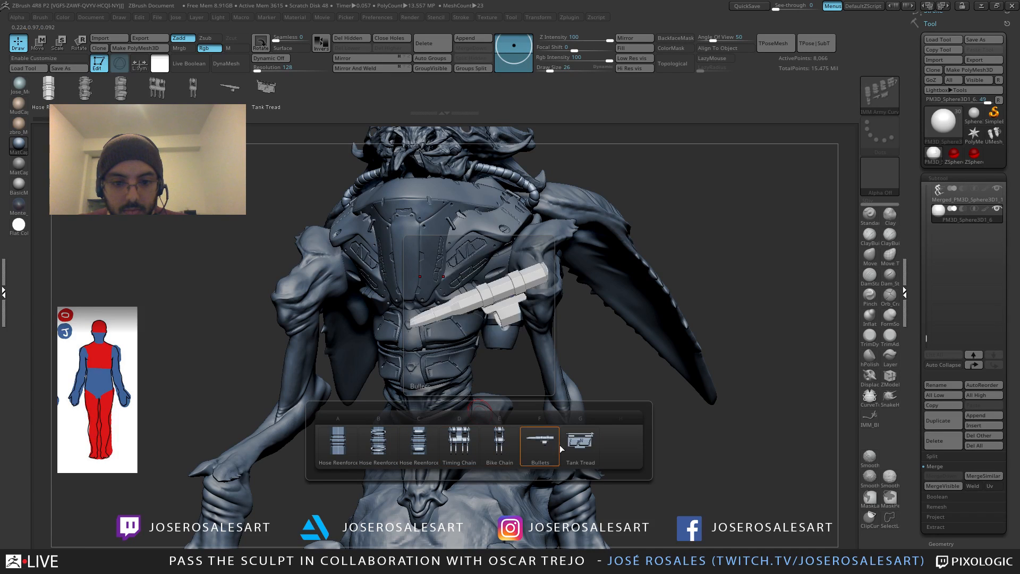
key(m)
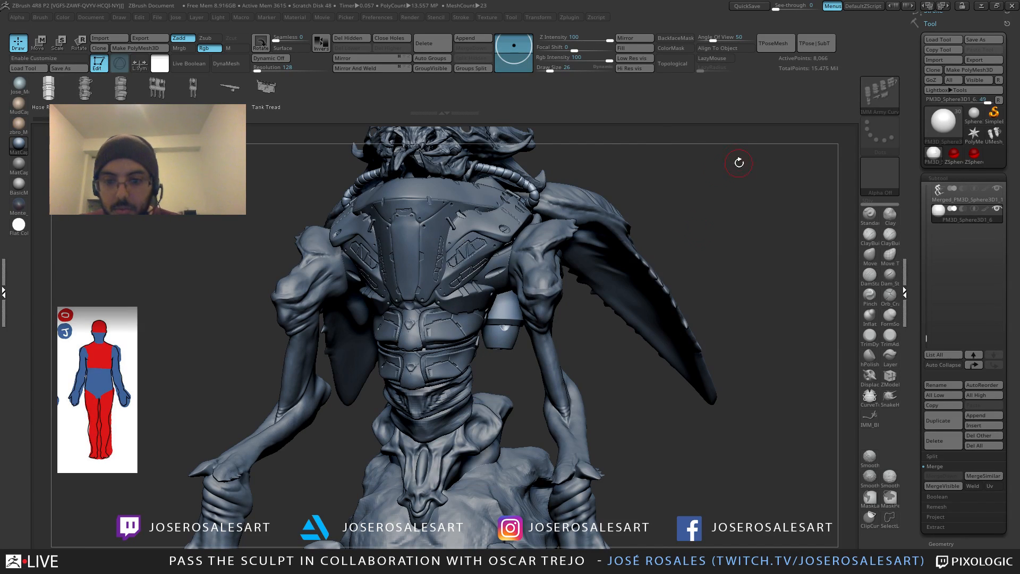
Step: Switch to the IMM Curve brush and choose its Hose01 mesh for insertion
key(b)
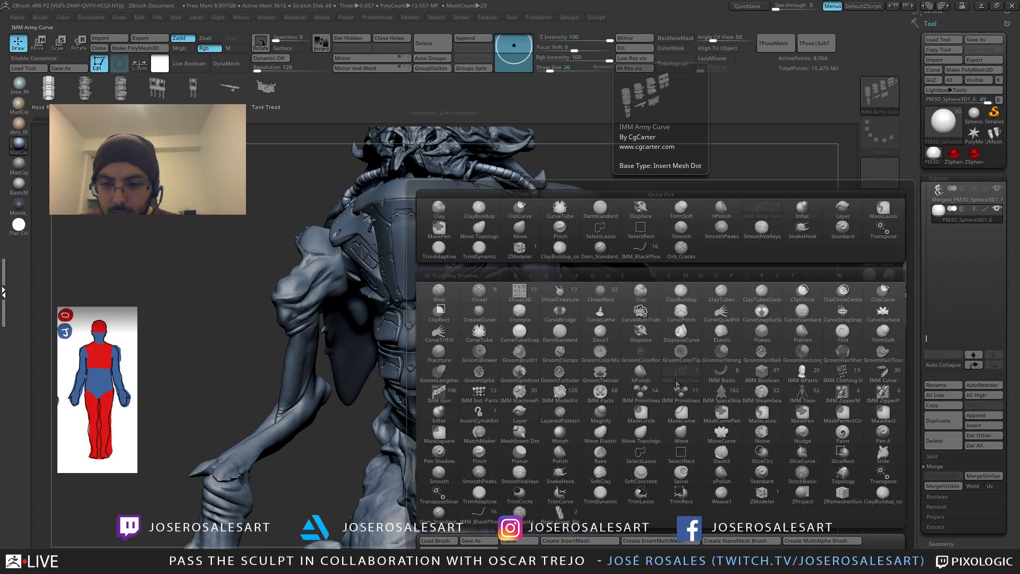
click(875, 369)
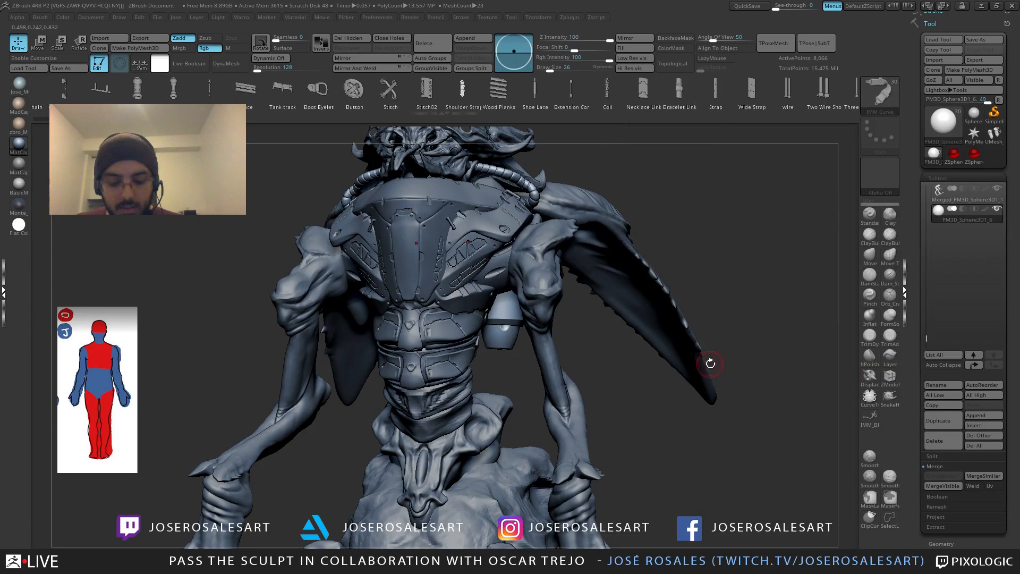
key(m)
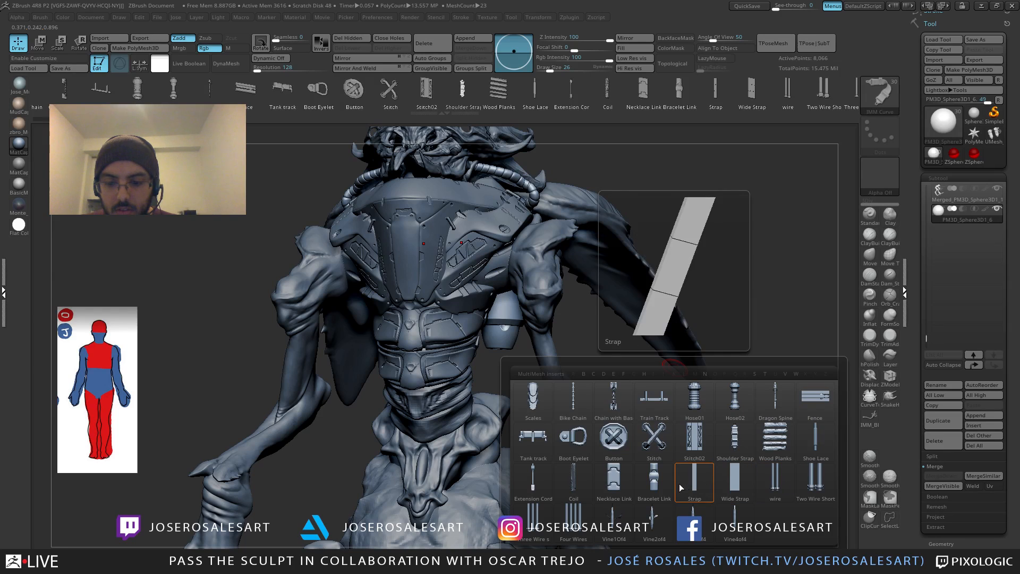
click(521, 442)
mouse_move(498, 380)
mouse_down()
mouse_move(614, 346)
mouse_move(595, 367)
mouse_move(606, 375)
mouse_up()
key(ctrl+z)
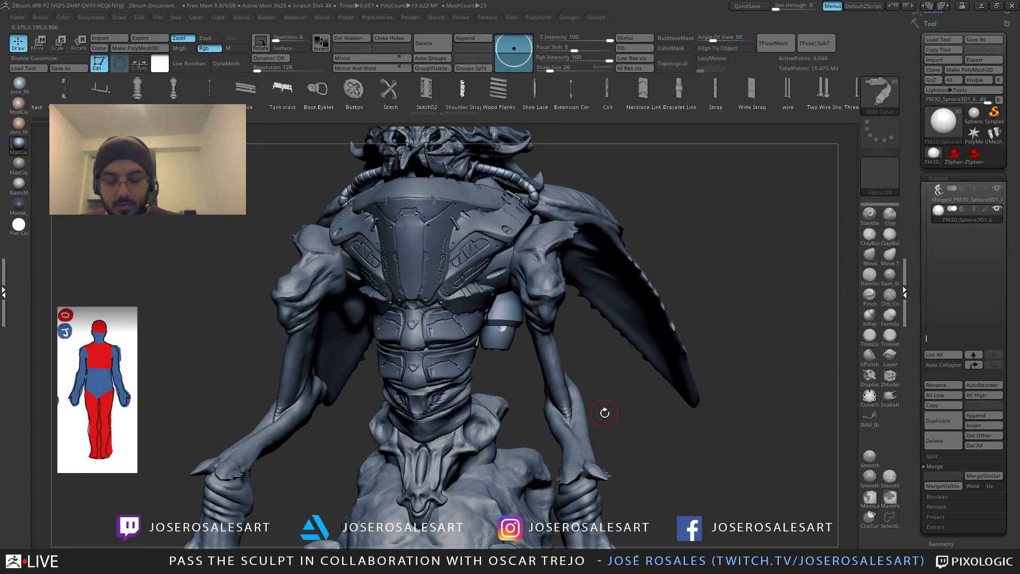
key(comma)
click(796, 134)
key(m)
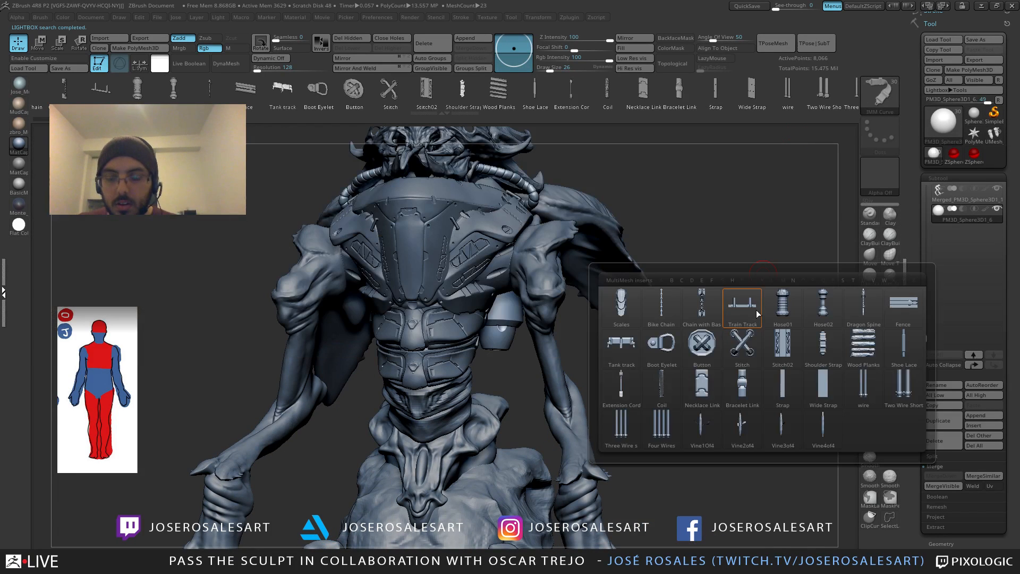
click(874, 366)
drag(773, 326, 572, 283)
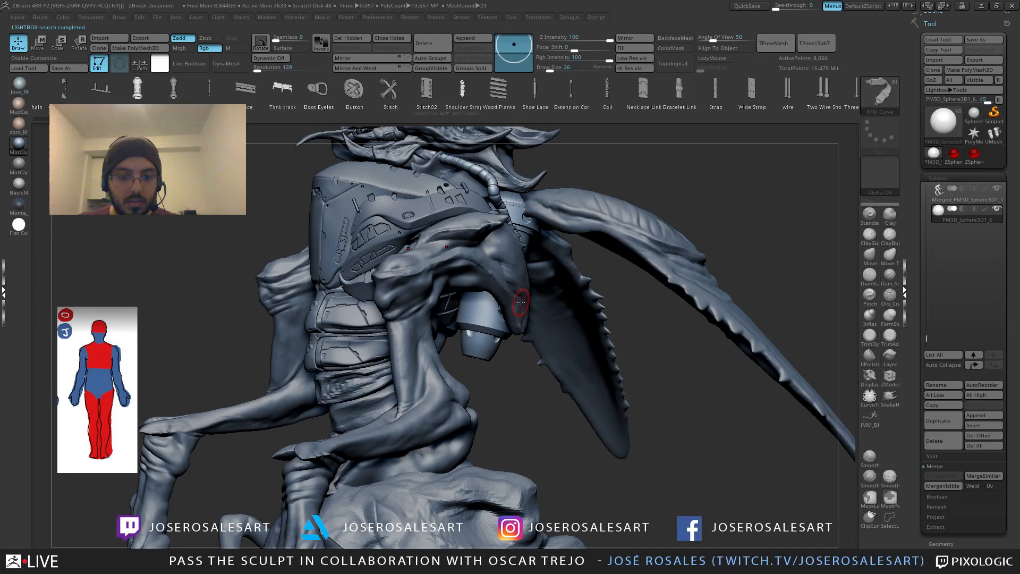
Step: Try to draw a Hose01 curve between the back canister's nozzle and the hip at draw size 26
mouse_move(521, 303)
mouse_down()
mouse_move(426, 337)
mouse_move(413, 379)
mouse_move(445, 378)
mouse_up()
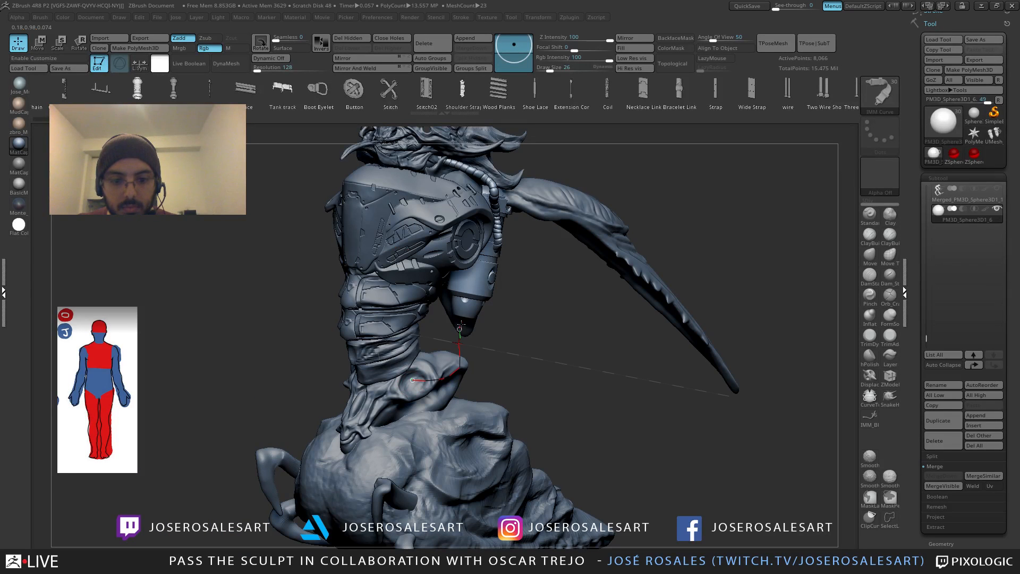
drag(461, 324, 461, 321)
drag(550, 317, 557, 313)
key(ctrl+z)
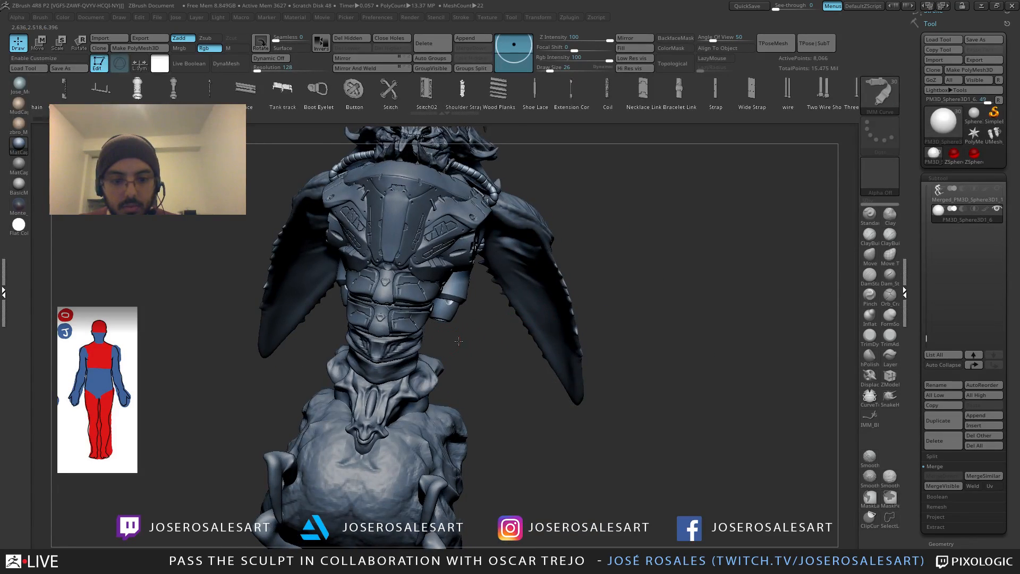
drag(458, 340, 466, 376)
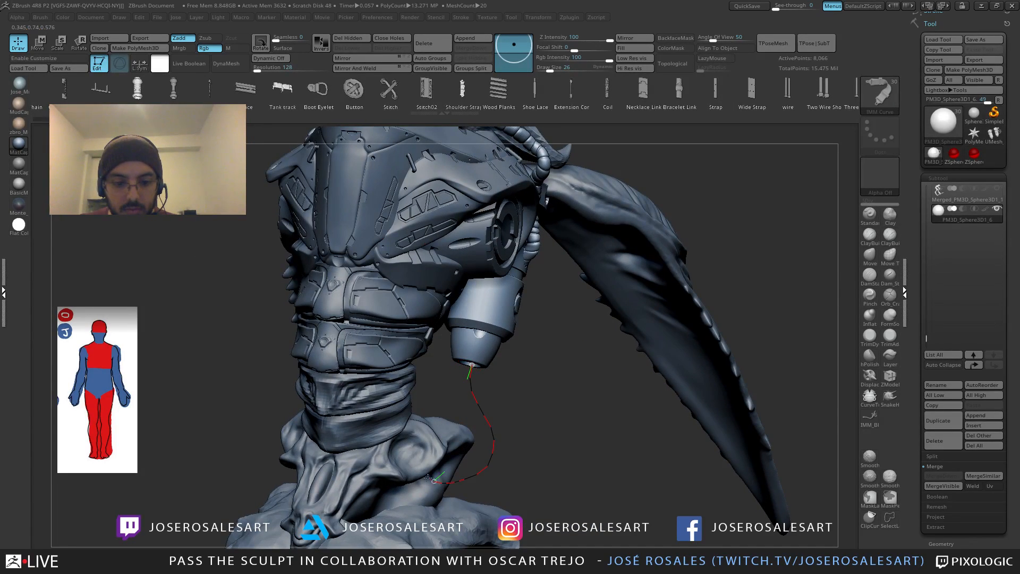
drag(427, 477, 410, 453)
mouse_move(536, 382)
mouse_down()
mouse_move(499, 382)
mouse_move(523, 384)
mouse_move(317, 303)
mouse_move(347, 310)
mouse_up()
key(ctrl+z)
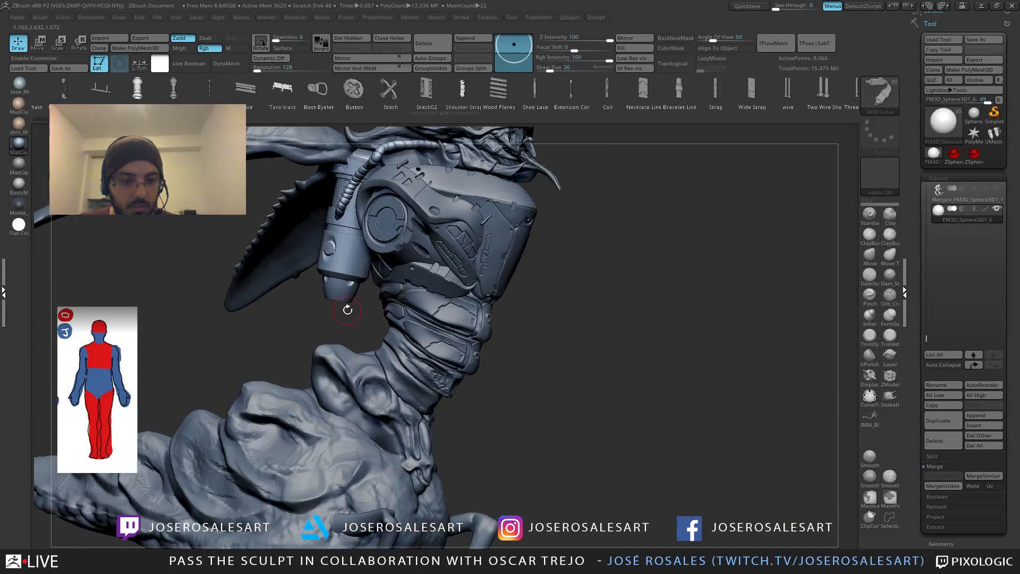
Step: Turn on dynamic brush sizing and raise the draw size to 750
click(287, 94)
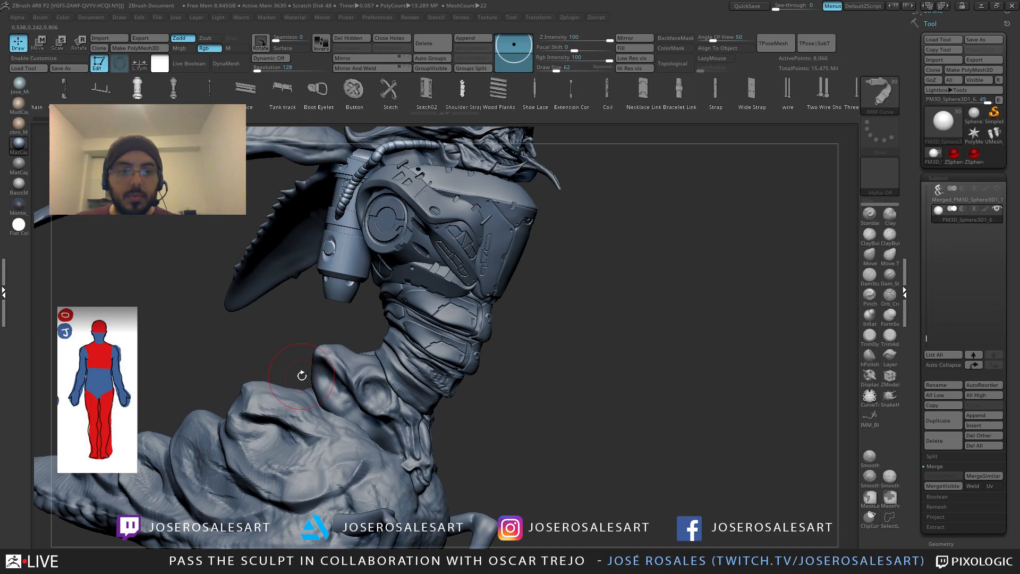
click(596, 69)
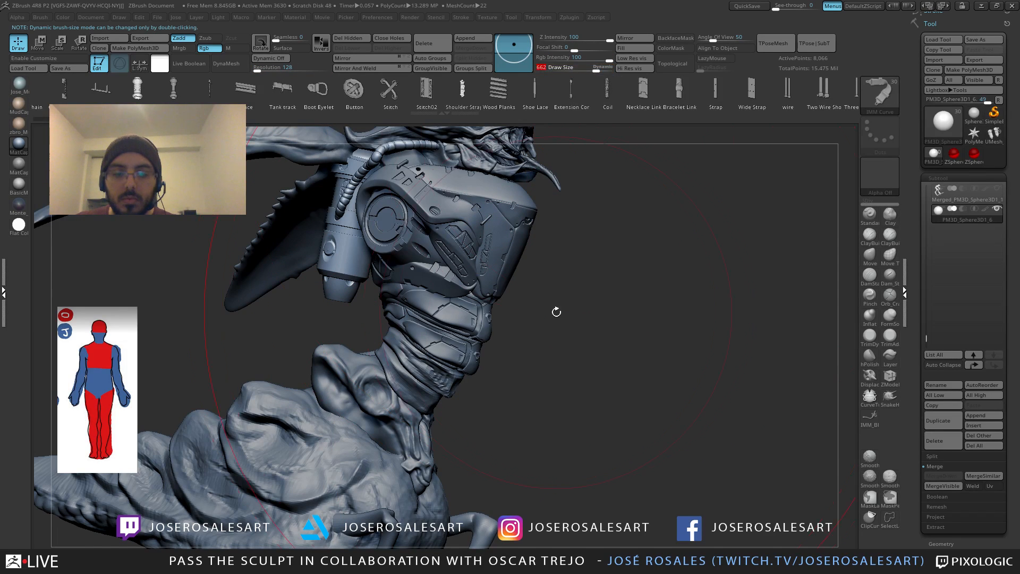
key(s)
click(555, 308)
drag(555, 308, 547, 308)
mouse_move(327, 342)
mouse_down()
mouse_move(338, 313)
mouse_move(293, 306)
mouse_move(314, 308)
mouse_up()
click(600, 69)
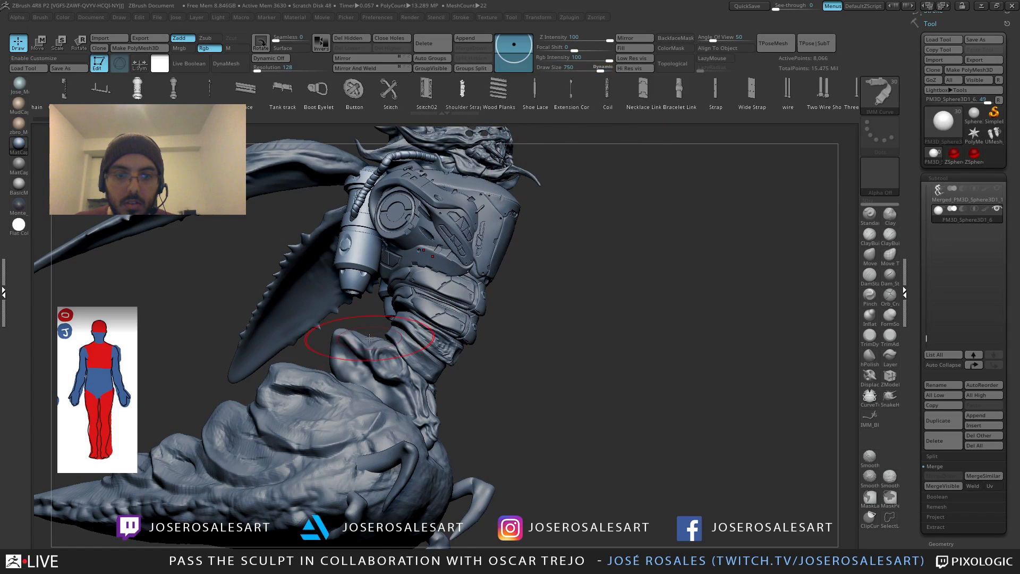
Step: Try drawing the hose between the canister nozzle and the hip at draw size 750
mouse_move(361, 337)
mouse_down()
mouse_move(327, 326)
mouse_move(348, 326)
mouse_move(362, 286)
mouse_up()
mouse_move(337, 319)
mouse_down()
mouse_move(342, 345)
mouse_move(314, 340)
mouse_up()
key(ctrl+z)
Step: Draw a mirrored Hose01 curve looping from the canister nozzle to the hip at draw size 281
key(s)
mouse_move(361, 316)
mouse_down()
mouse_move(448, 301)
mouse_move(438, 280)
mouse_move(436, 292)
mouse_up()
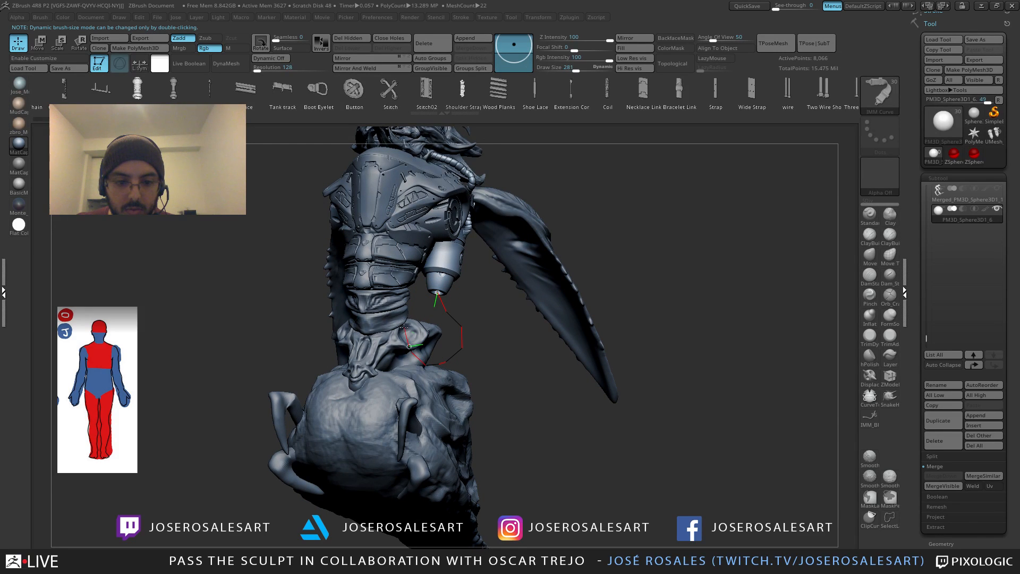
drag(410, 324, 410, 323)
drag(455, 325, 448, 363)
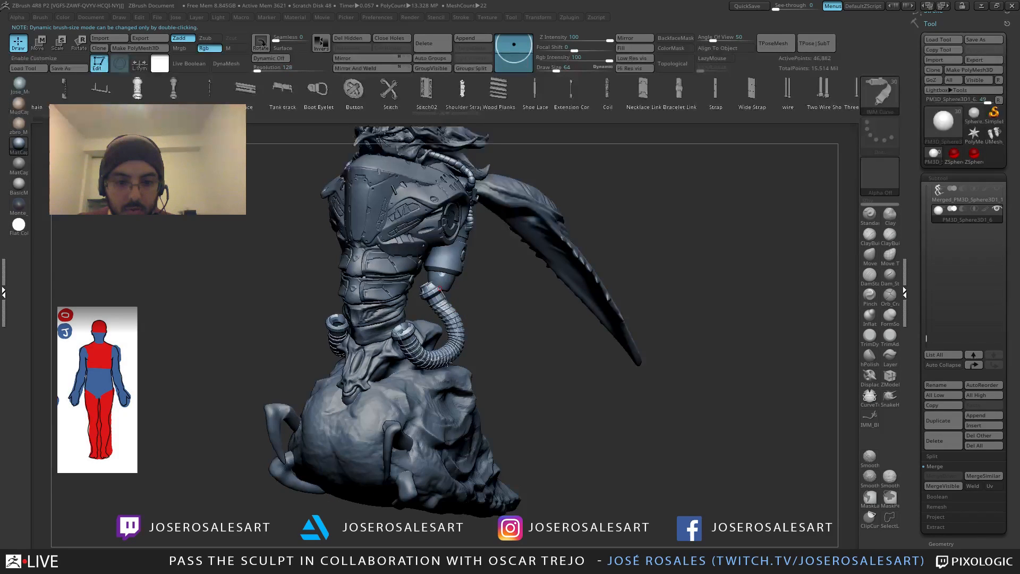
Step: Move the hose curve's hip-side end down and back against the hip
shift+drag(439, 289, 391, 292)
mouse_move(485, 314)
mouse_down()
mouse_move(405, 321)
mouse_move(452, 322)
mouse_move(419, 318)
mouse_move(417, 286)
mouse_up()
drag(494, 319, 460, 321)
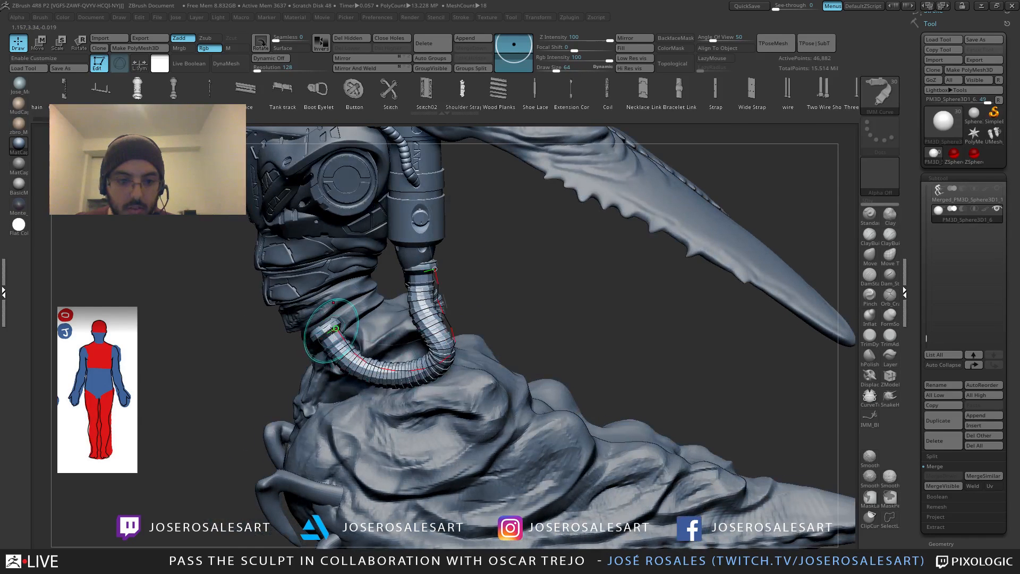
drag(337, 335, 346, 356)
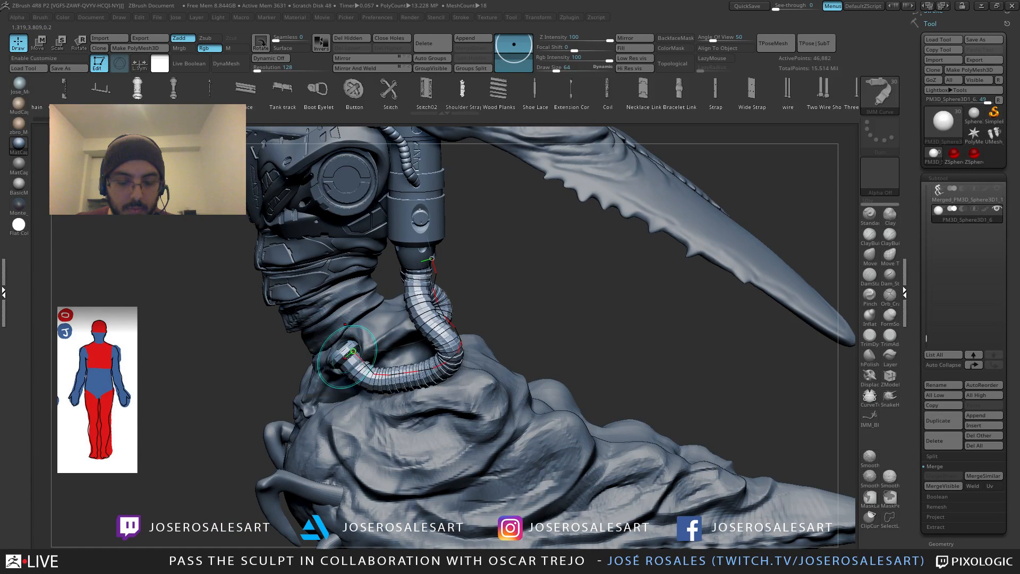
mouse_move(494, 324)
alt+mouse_down()
mouse_move(491, 297)
mouse_move(563, 314)
mouse_move(531, 345)
alt+mouse_up()
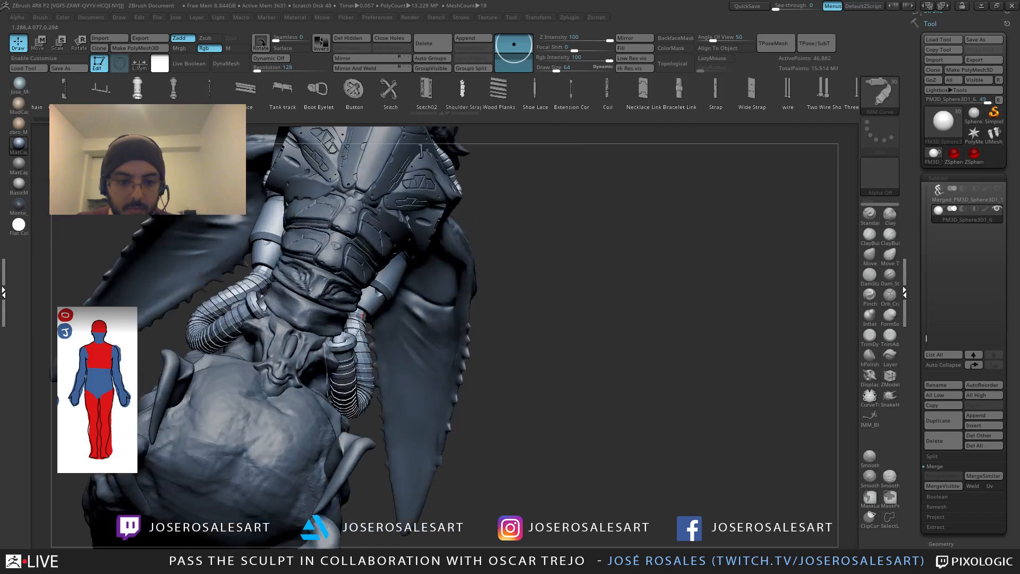
Step: Reshape the lower loop of the hose so it bends around the side of the hip
drag(367, 373, 347, 395)
drag(531, 330, 472, 321)
drag(342, 384, 347, 383)
drag(480, 340, 433, 417)
mouse_move(366, 363)
mouse_down()
mouse_move(400, 382)
mouse_move(365, 385)
mouse_up()
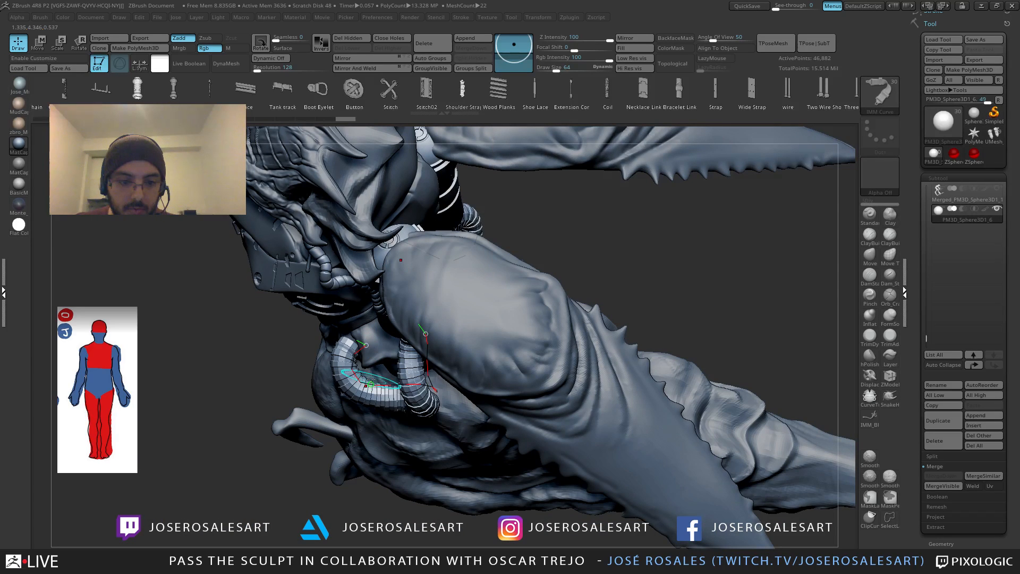
Step: Pull the hose's upper end up to meet the canister nozzle
drag(249, 372, 360, 339)
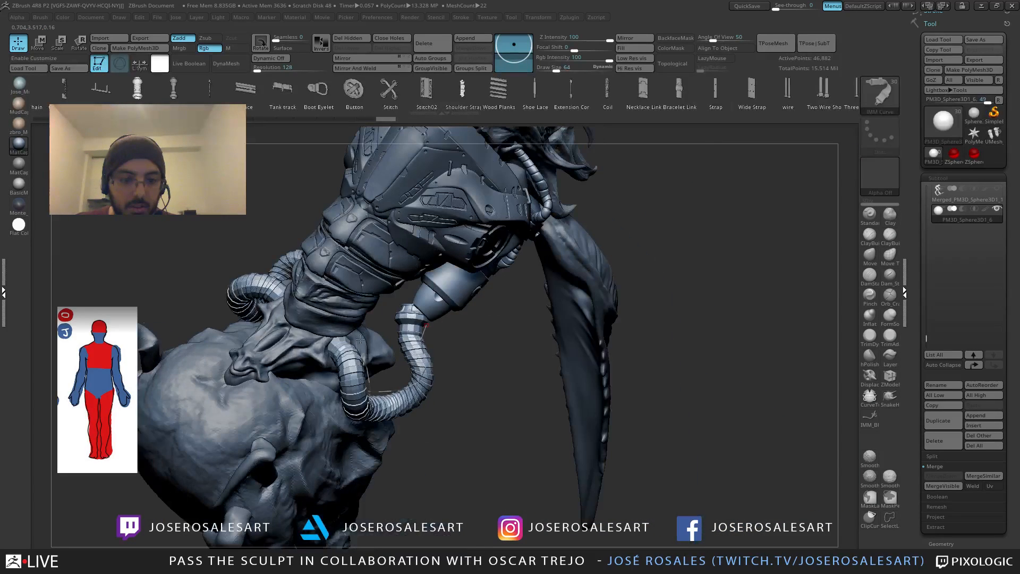
mouse_move(360, 339)
right_down()
mouse_move(395, 406)
mouse_move(457, 382)
mouse_move(393, 329)
mouse_move(371, 373)
mouse_move(404, 339)
mouse_move(454, 331)
mouse_move(449, 384)
right_up()
mouse_move(421, 317)
mouse_down()
mouse_move(437, 305)
mouse_move(429, 338)
mouse_move(428, 308)
mouse_up()
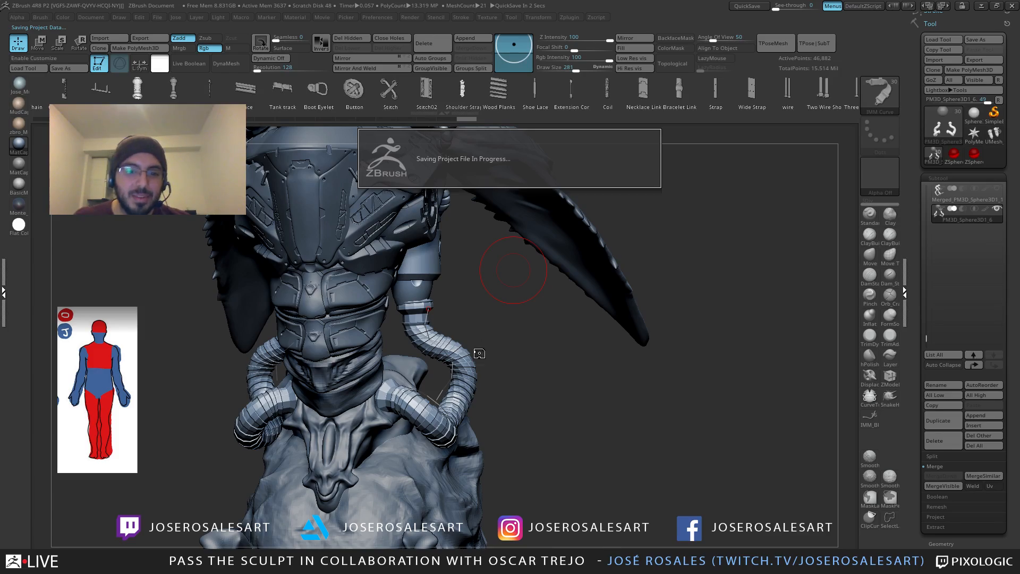
Step: Adjust the upper stretch of the hose curve so its collar lines up beneath the canister nozzle
mouse_move(494, 313)
mouse_down()
mouse_move(418, 260)
mouse_move(418, 351)
mouse_move(444, 336)
mouse_move(482, 346)
mouse_move(547, 319)
mouse_move(462, 400)
mouse_move(498, 380)
mouse_move(521, 321)
mouse_up()
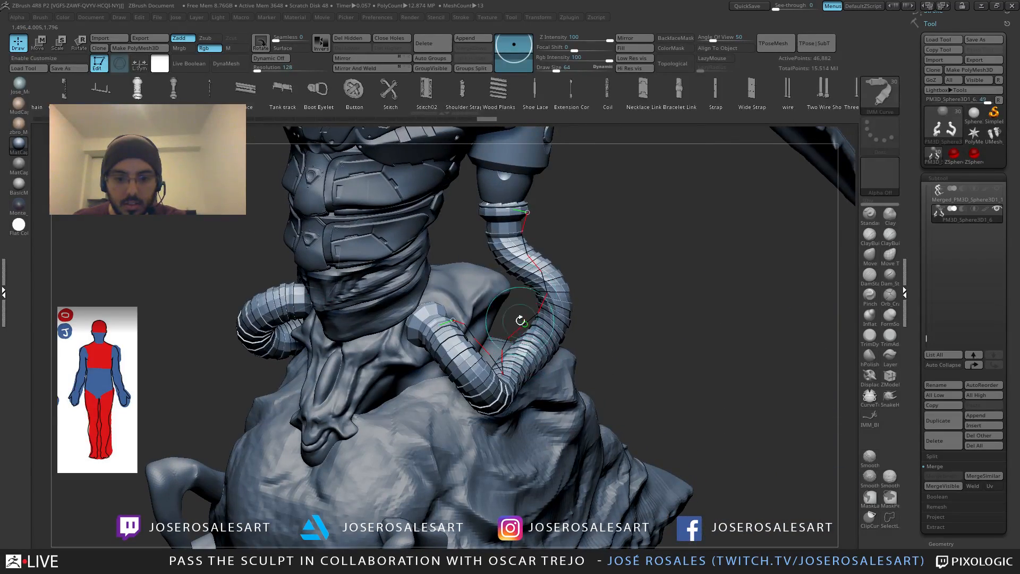
mouse_move(519, 225)
mouse_down()
mouse_move(527, 248)
mouse_move(493, 235)
mouse_up()
mouse_move(558, 239)
mouse_down()
mouse_move(568, 251)
mouse_move(422, 243)
mouse_up()
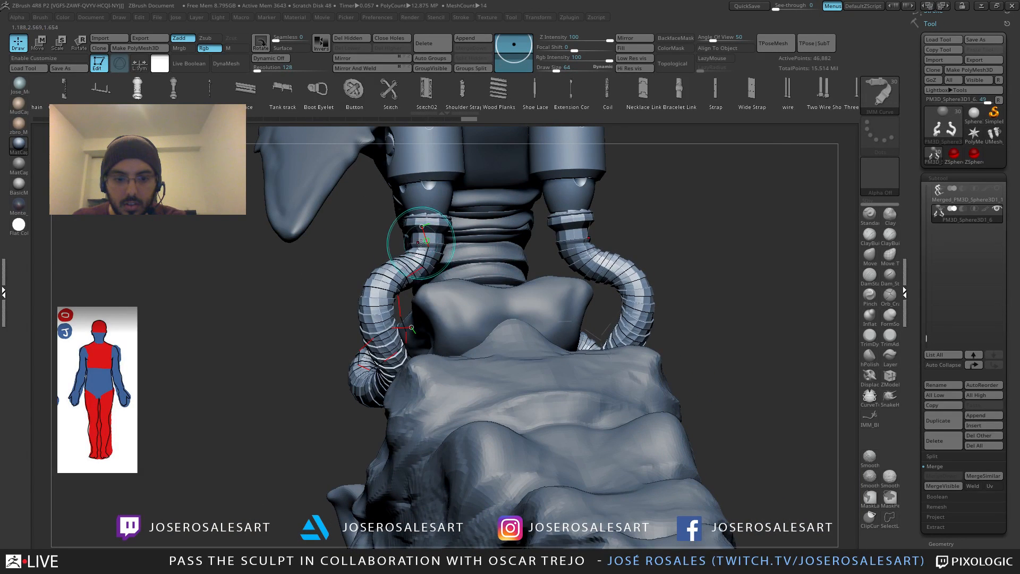
drag(406, 278, 402, 282)
drag(423, 227, 428, 229)
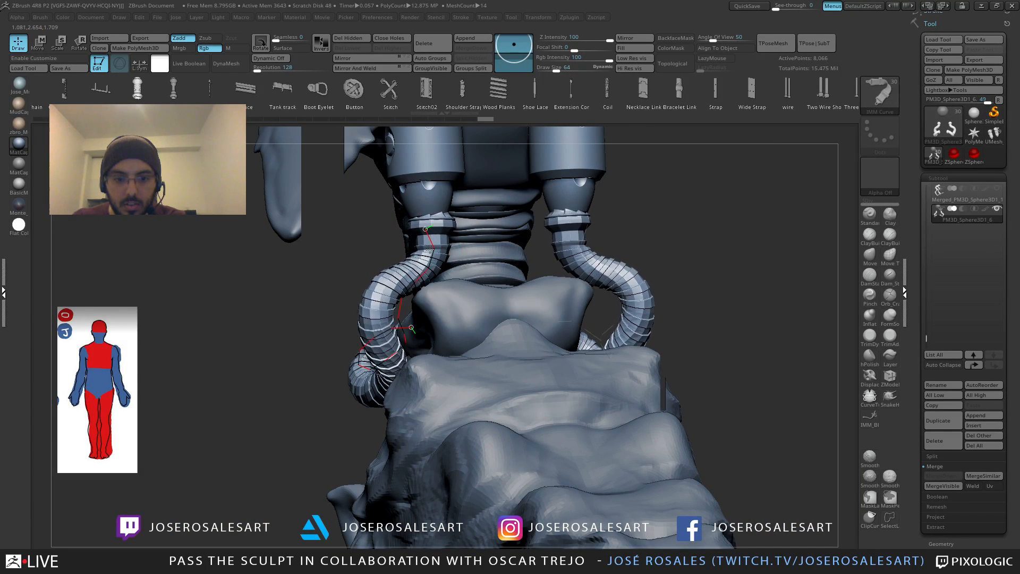
Step: Append a cylinder as a new subtool below the hoses
mouse_move(313, 276)
mouse_down()
mouse_move(547, 272)
mouse_move(586, 300)
mouse_move(512, 300)
mouse_move(552, 312)
mouse_move(549, 277)
mouse_up()
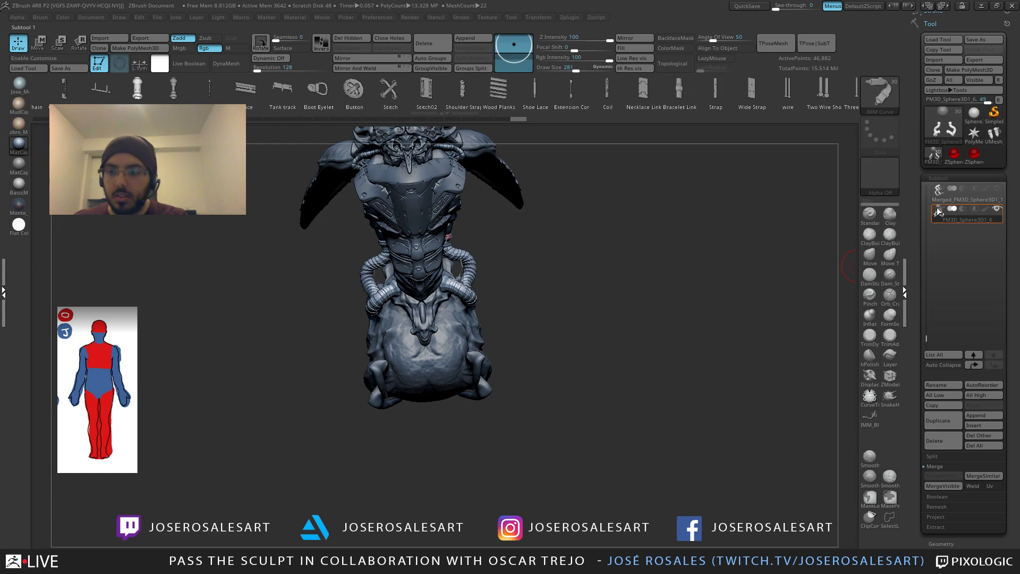
click(938, 178)
click(939, 190)
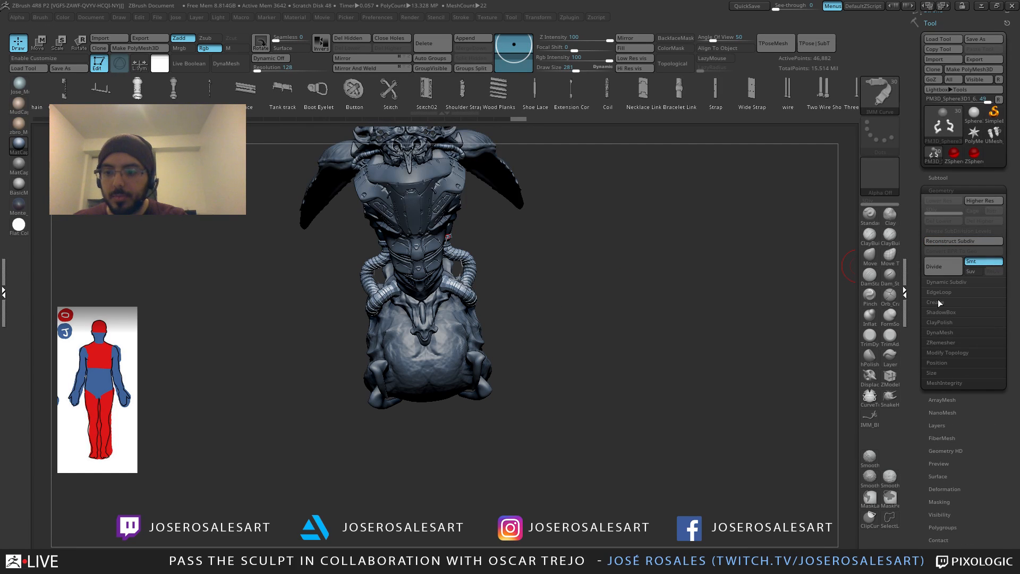
click(936, 177)
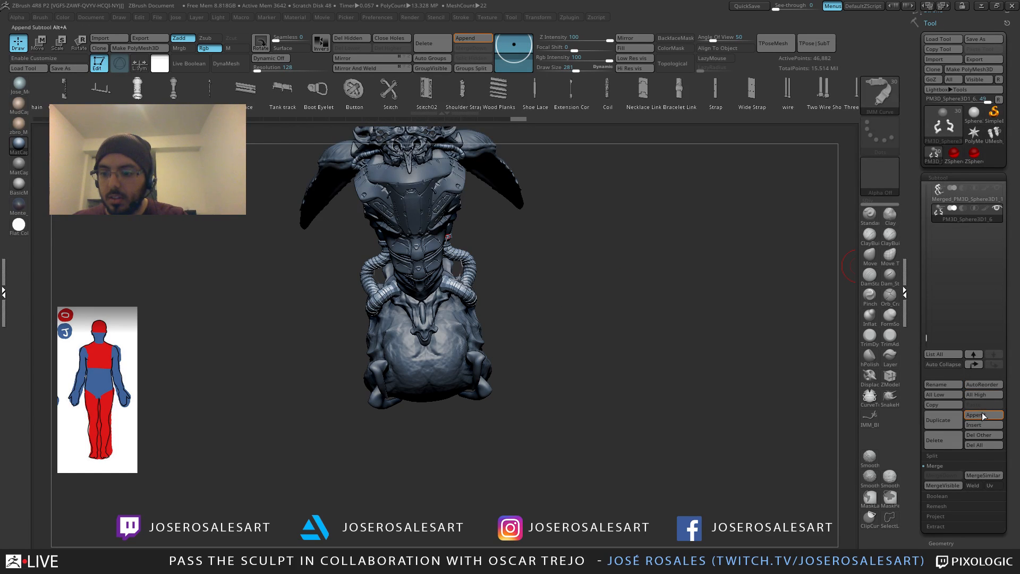
click(982, 414)
click(690, 409)
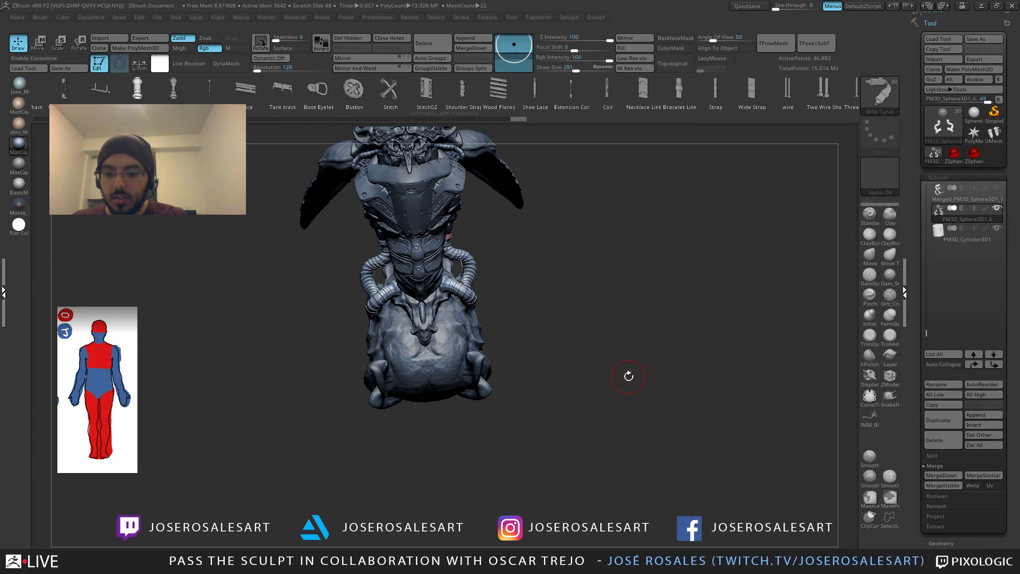
drag(584, 262, 507, 272)
key(w)
drag(470, 240, 472, 274)
key(ctrl+z)
Step: Lower the appended cylinder to the creature's waist level and scale it down
click(925, 250)
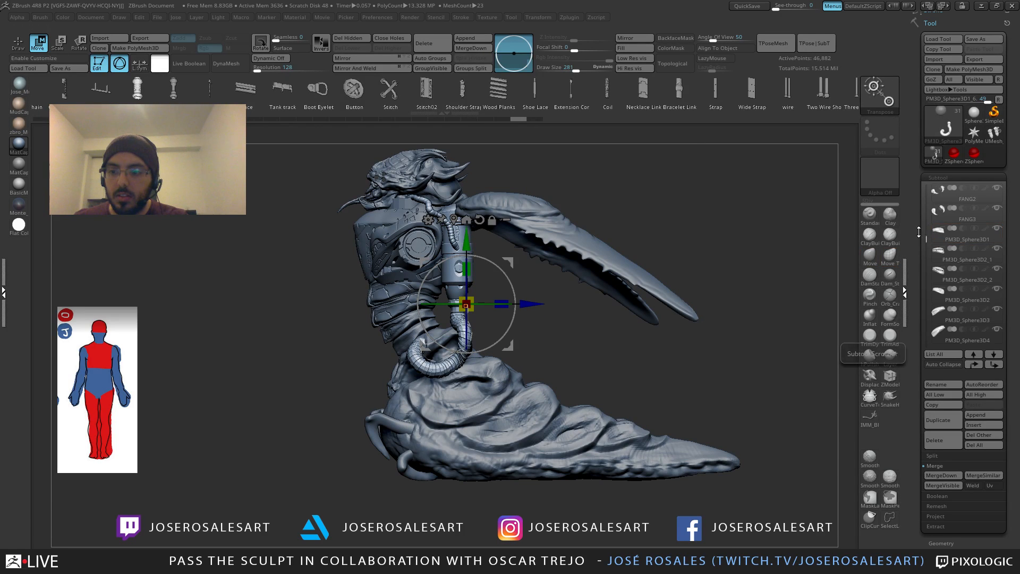
mouse_move(925, 313)
mouse_down()
mouse_move(925, 278)
mouse_move(923, 322)
mouse_up()
click(939, 282)
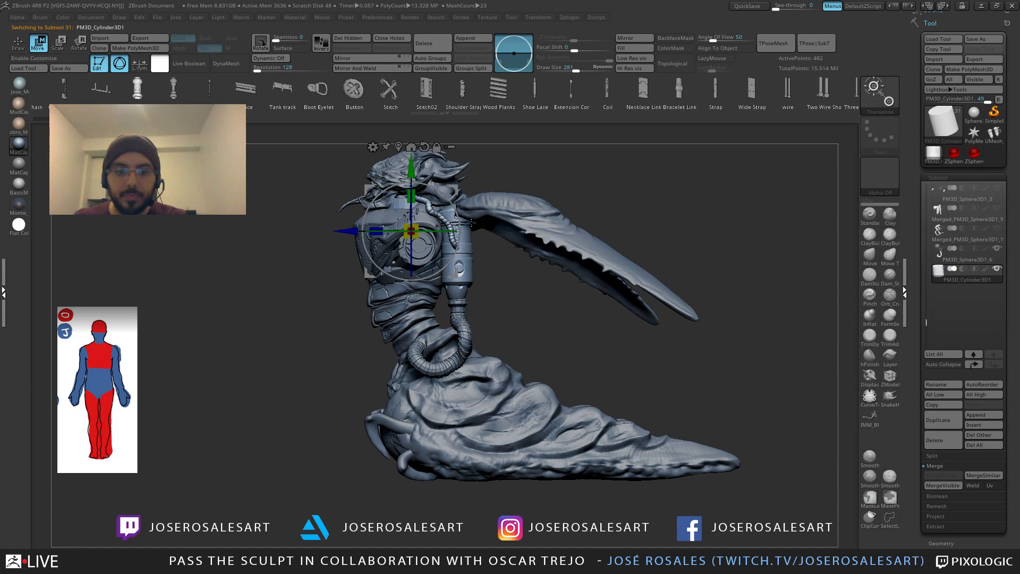
drag(413, 167, 413, 228)
shift+drag(287, 313, 402, 297)
alt+drag(624, 234, 579, 292)
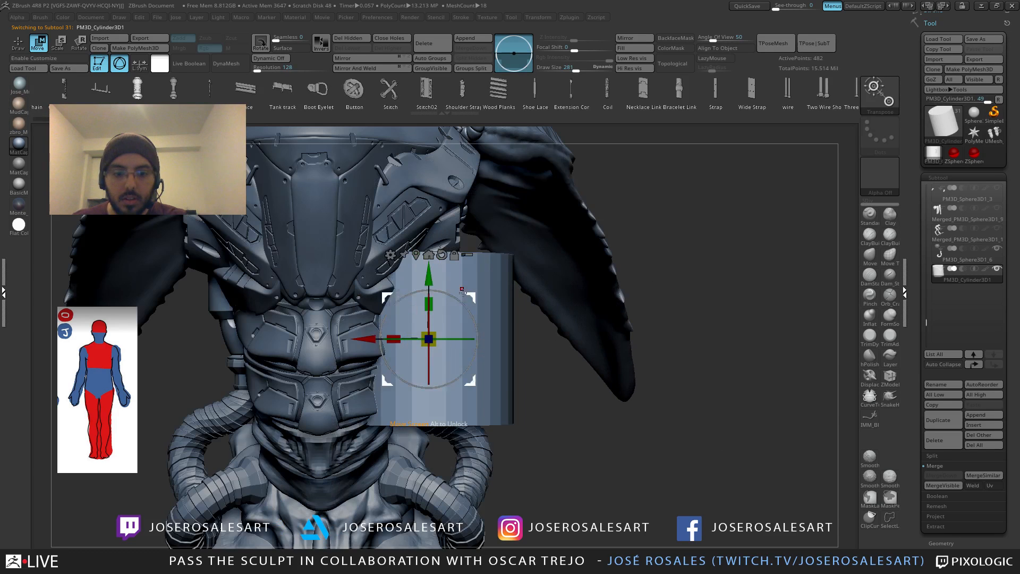
drag(462, 291, 429, 367)
drag(429, 338, 390, 366)
Step: Move the small cylinder back from the waist to the joint between the canister nozzle and the hose
drag(674, 318, 536, 319)
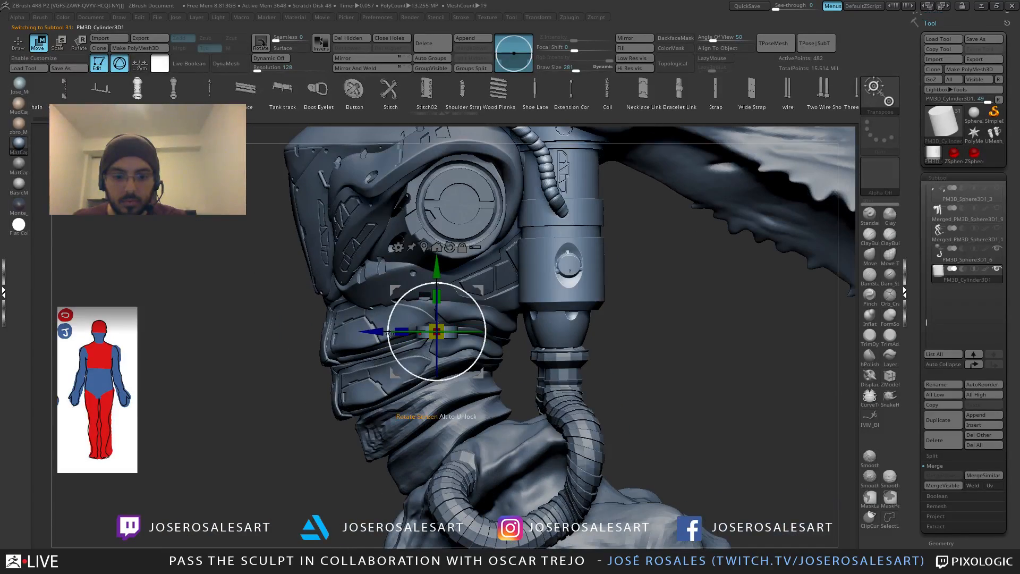
drag(374, 334, 500, 336)
alt+drag(632, 332, 513, 303)
drag(425, 266, 447, 249)
drag(424, 206, 464, 263)
drag(513, 297, 560, 297)
Step: Fit the cylinder as a collar around the canister nozzle and centre it there, checking from the back and side
ctrl+right_drag(519, 276, 503, 275)
drag(503, 275, 500, 272)
drag(459, 245, 460, 248)
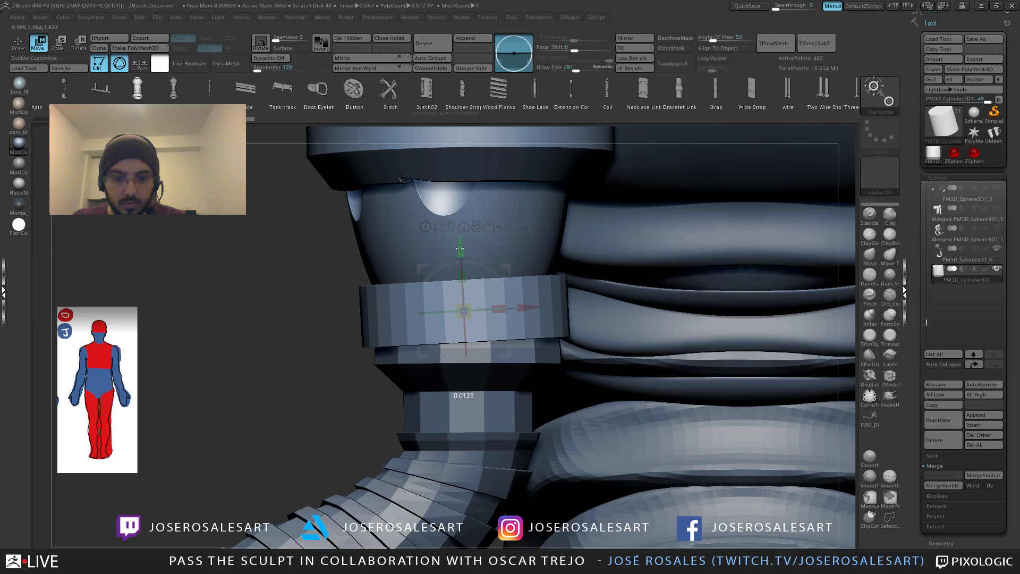
right_drag(632, 289, 541, 309)
drag(341, 288, 337, 287)
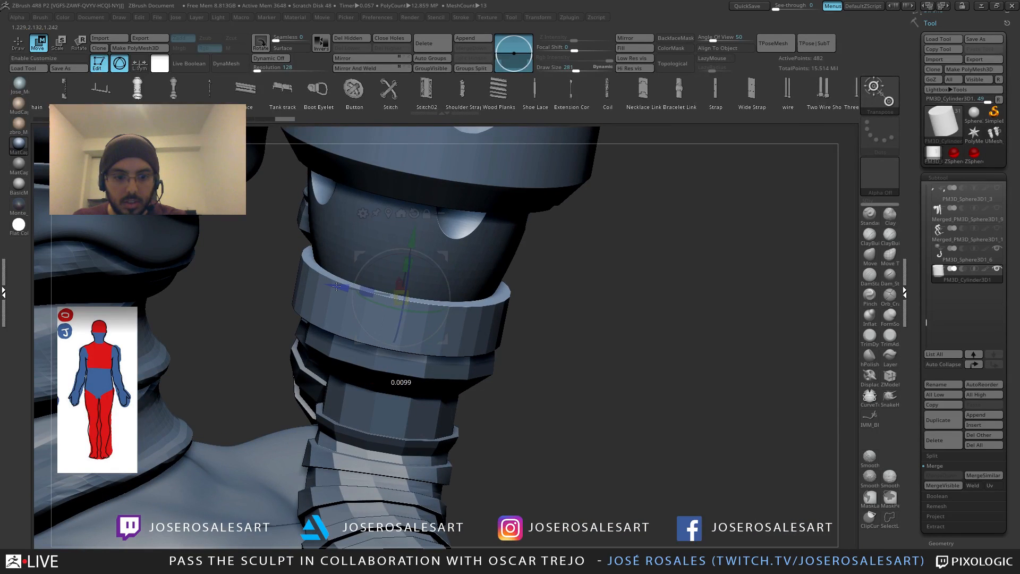
right_drag(438, 299, 573, 262)
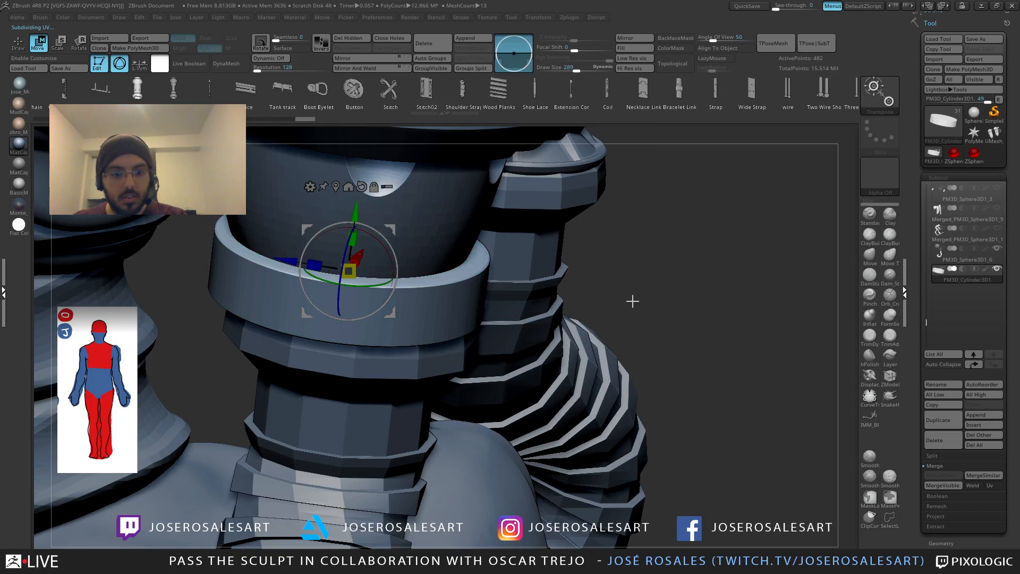
Step: Show the collar's wireframe and switch to the ZModeler brush with a draw size of 30
mouse_move(633, 298)
right_down()
mouse_move(437, 307)
mouse_move(521, 279)
mouse_move(512, 324)
mouse_move(452, 290)
mouse_move(461, 314)
mouse_move(512, 358)
mouse_move(506, 367)
right_up()
key(q)
drag(506, 367, 490, 365)
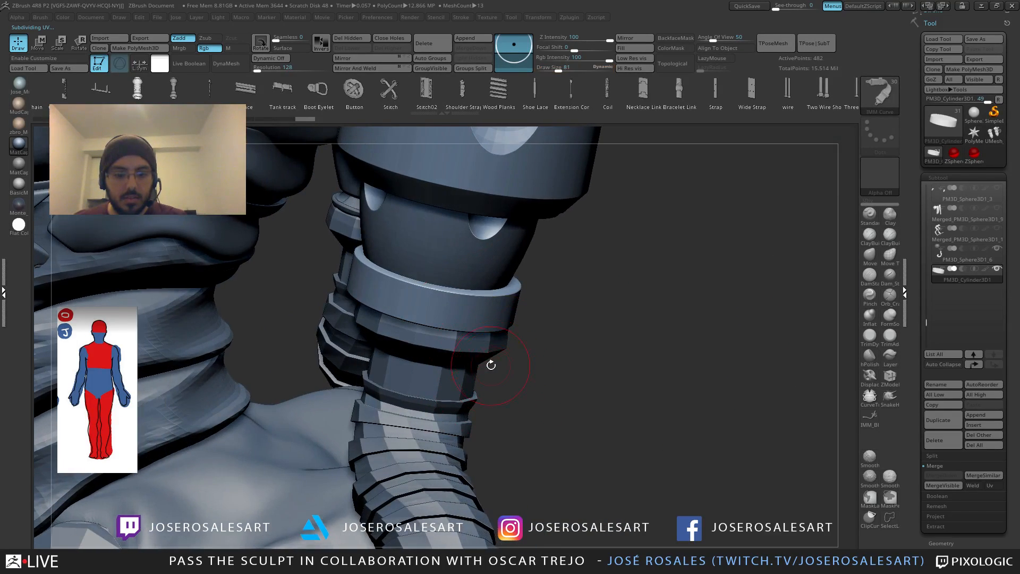
key(shift+f)
ctrl+right_drag(492, 294, 480, 321)
key(s)
drag(480, 321, 472, 321)
click(890, 376)
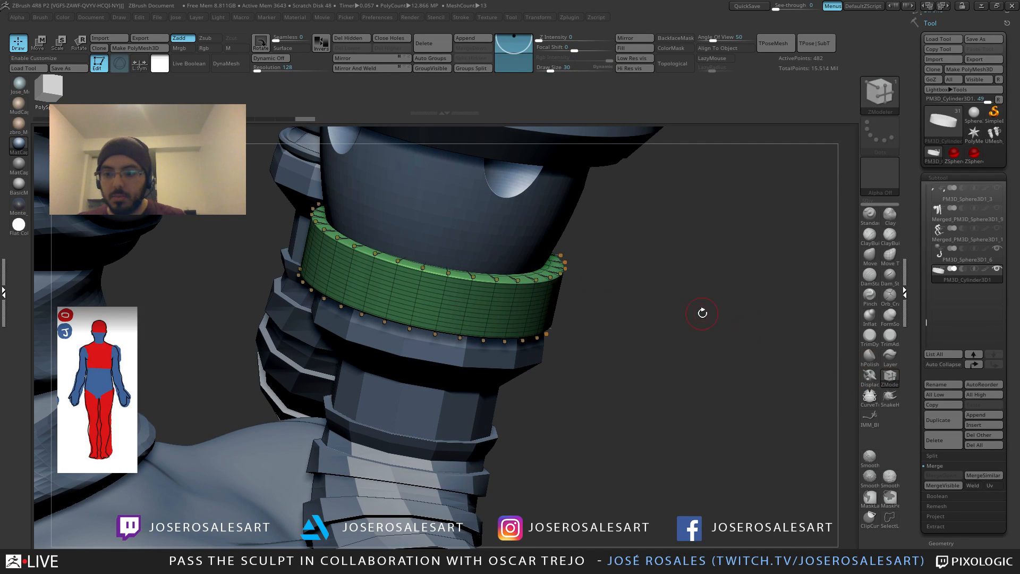
ctrl+right_drag(455, 304, 573, 340)
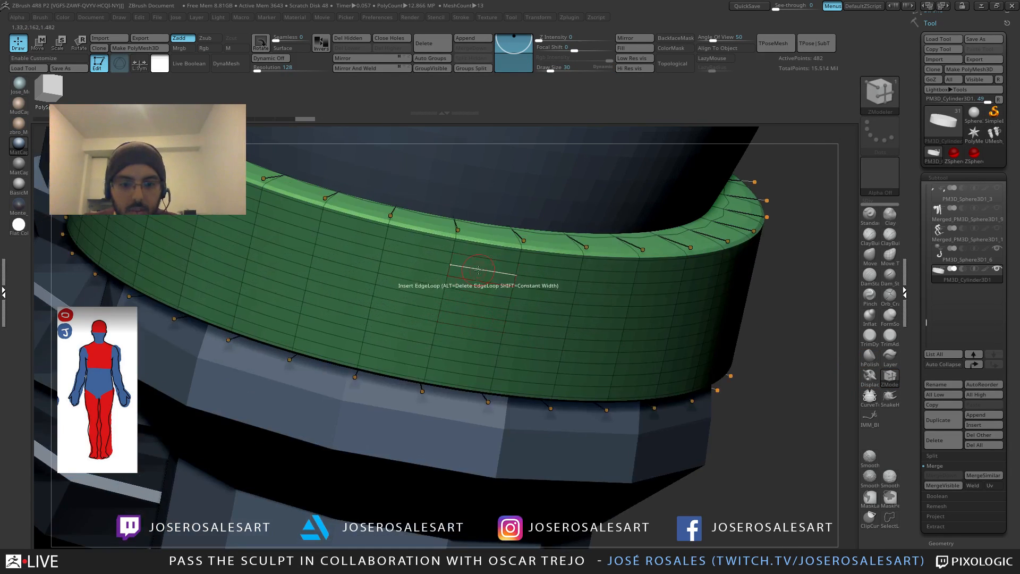
Step: Set the ZModeler edge action to Delete with Single EdgeLoop and remove alternate horizontal edge loops from the collar's side
key(space)
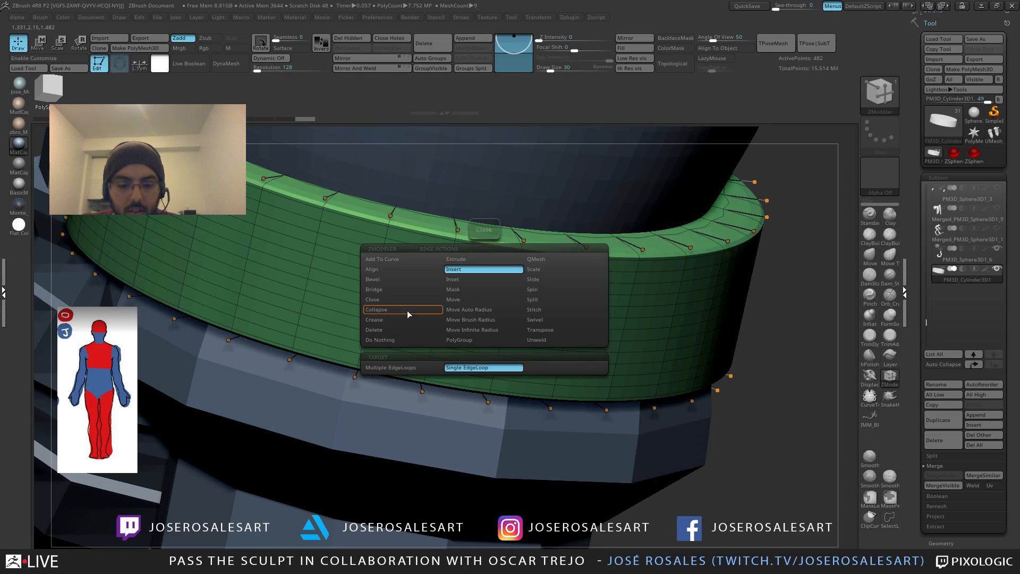
click(380, 329)
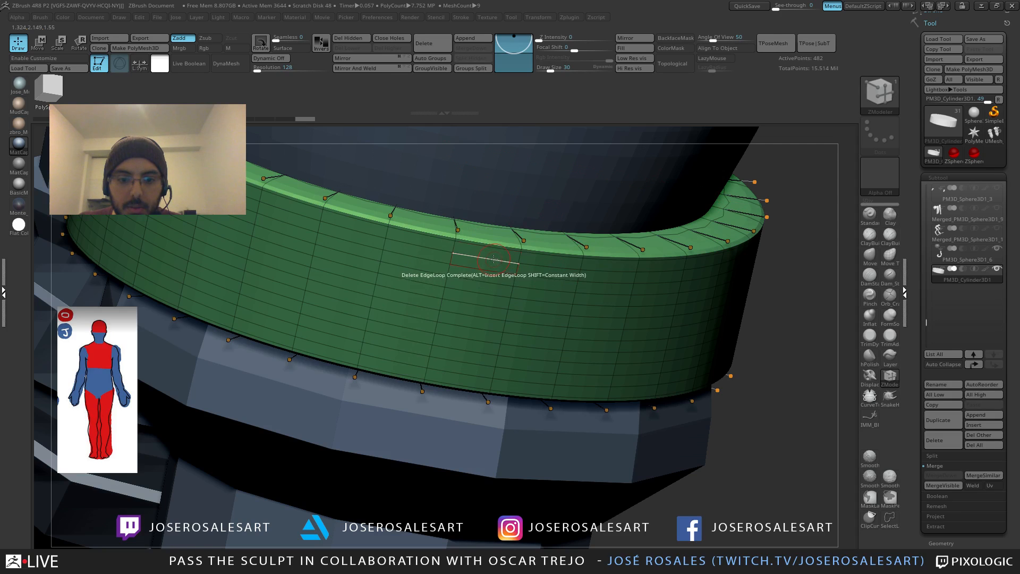
click(487, 283)
click(495, 305)
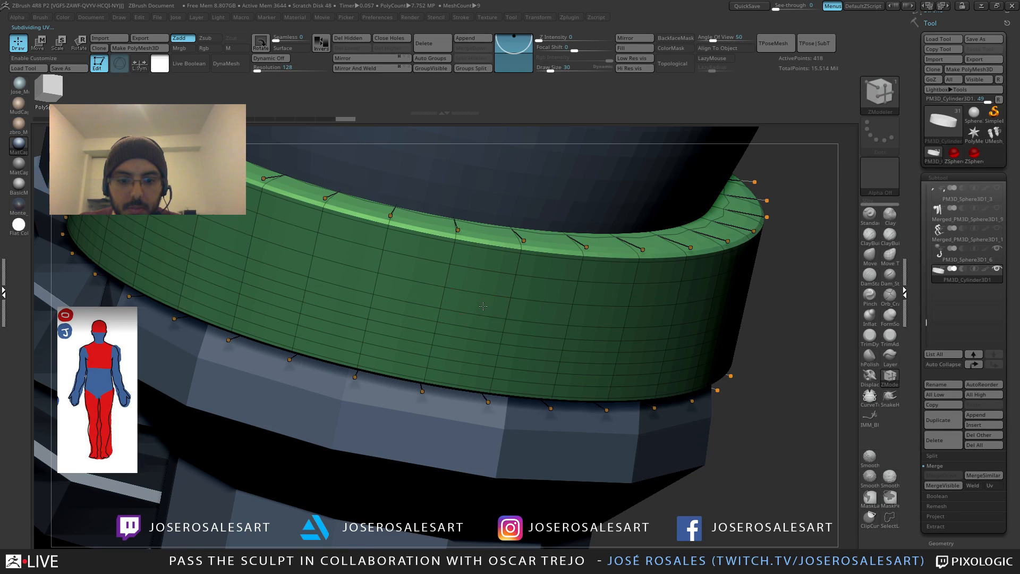
click(481, 330)
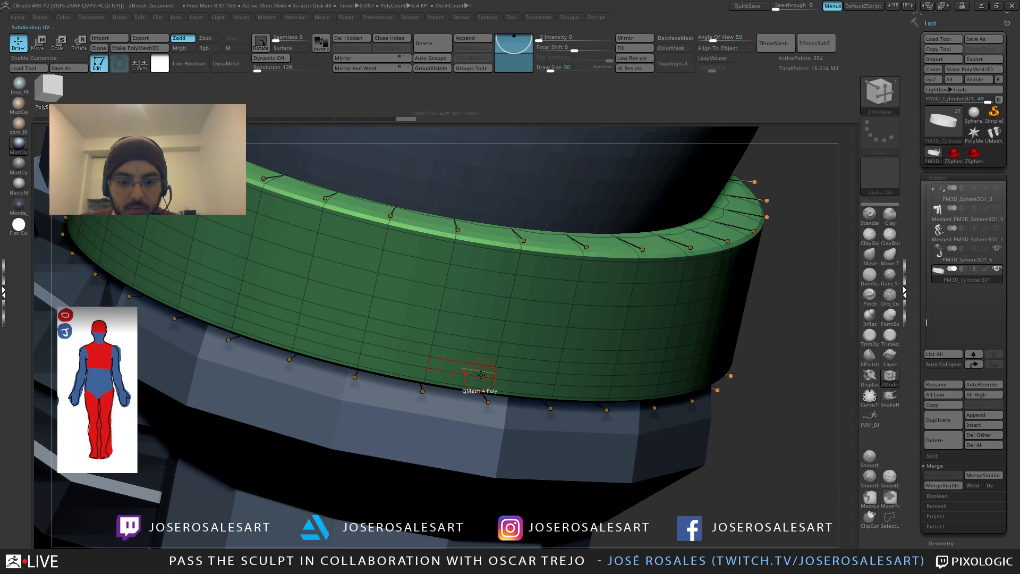
click(478, 353)
click(468, 374)
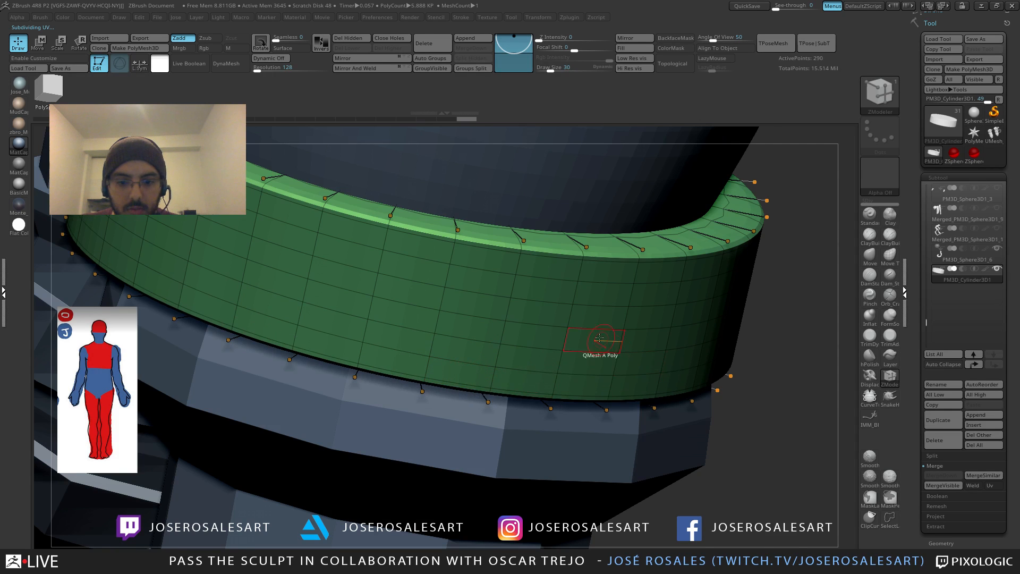
right_drag(599, 338, 541, 319)
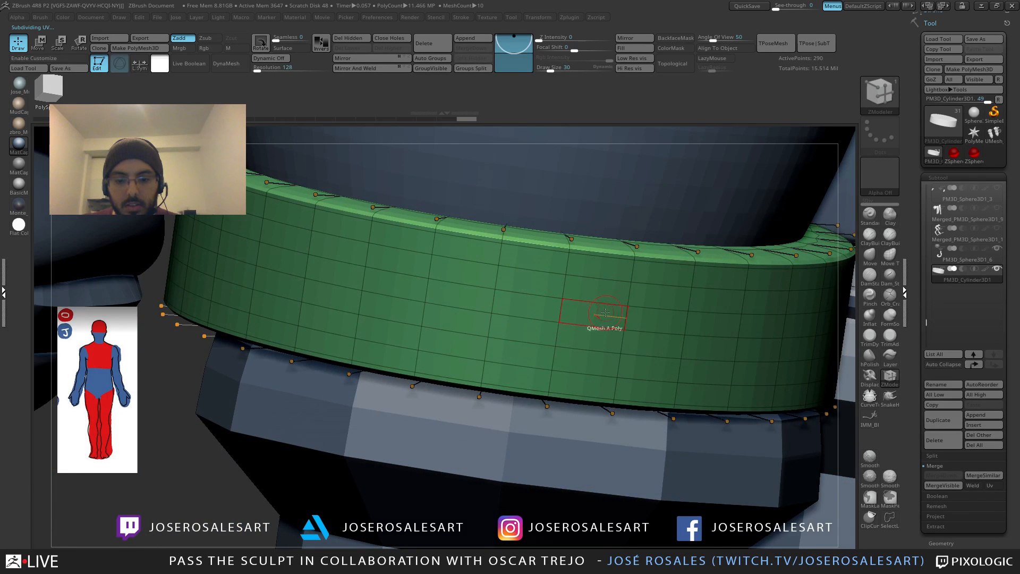
shift+right_drag(605, 313, 616, 302)
key(space)
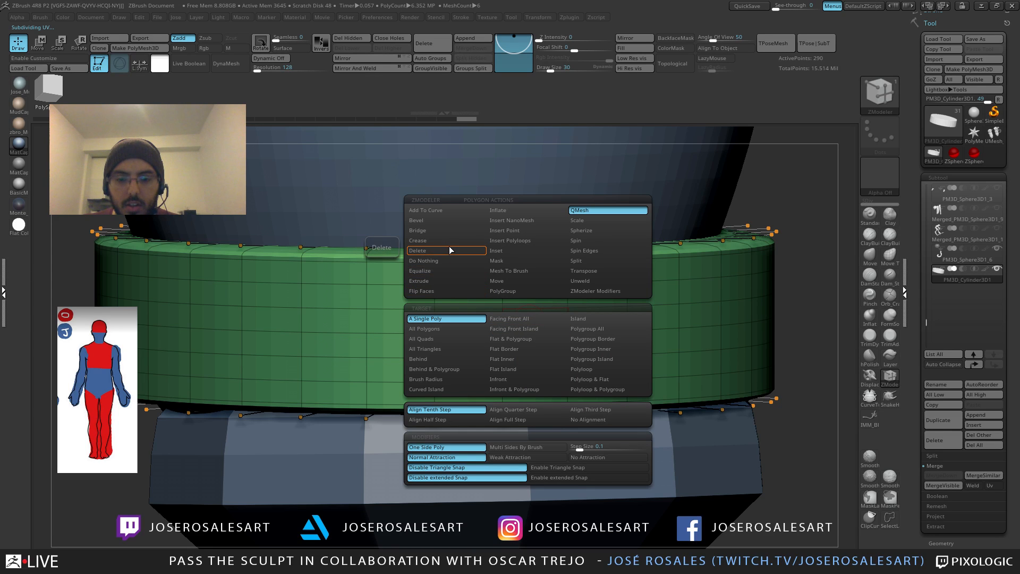
mouse_move(573, 314)
ctrl+right_down()
mouse_move(481, 319)
mouse_move(525, 305)
mouse_move(444, 305)
mouse_move(487, 321)
mouse_move(455, 307)
mouse_move(460, 319)
mouse_move(420, 313)
mouse_move(563, 321)
ctrl+right_up()
key(shift+s)
key(ctrl+d)
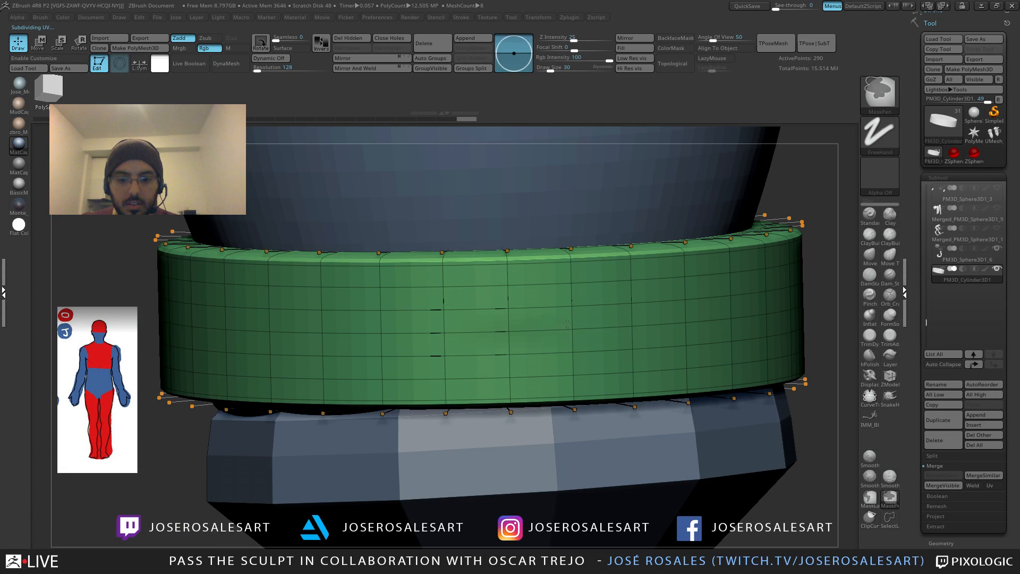
Step: Mark a strip of polygons two rows high and five wide on the collar's side as a temporary ZModeler polygroup
key(b)
key(z)
key(m)
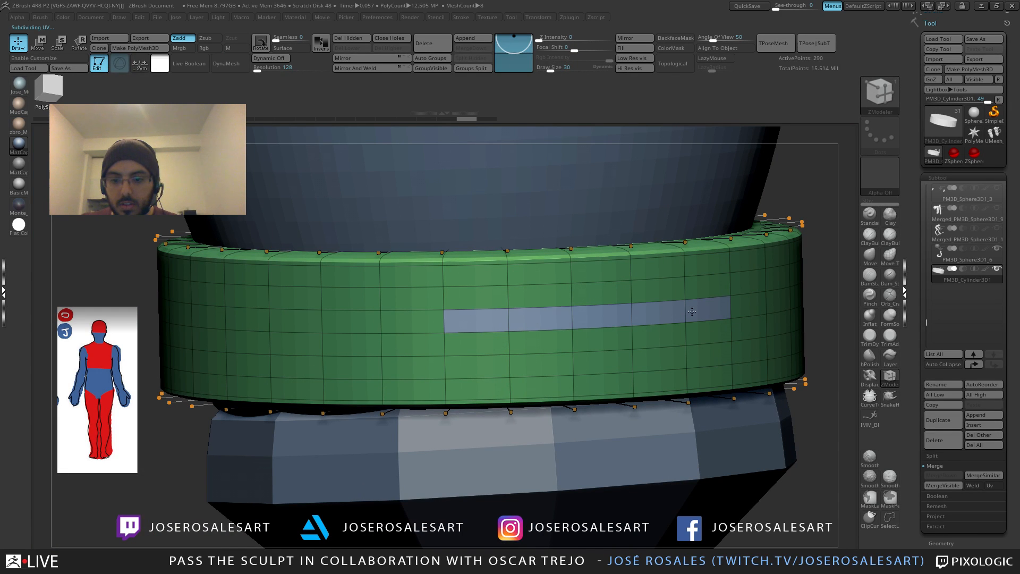
mouse_move(691, 312)
alt+mouse_down()
mouse_move(595, 337)
mouse_move(475, 343)
alt+mouse_up()
ctrl+right_drag(712, 329, 690, 306)
mouse_move(691, 305)
right_down()
mouse_move(668, 296)
mouse_move(738, 288)
right_up()
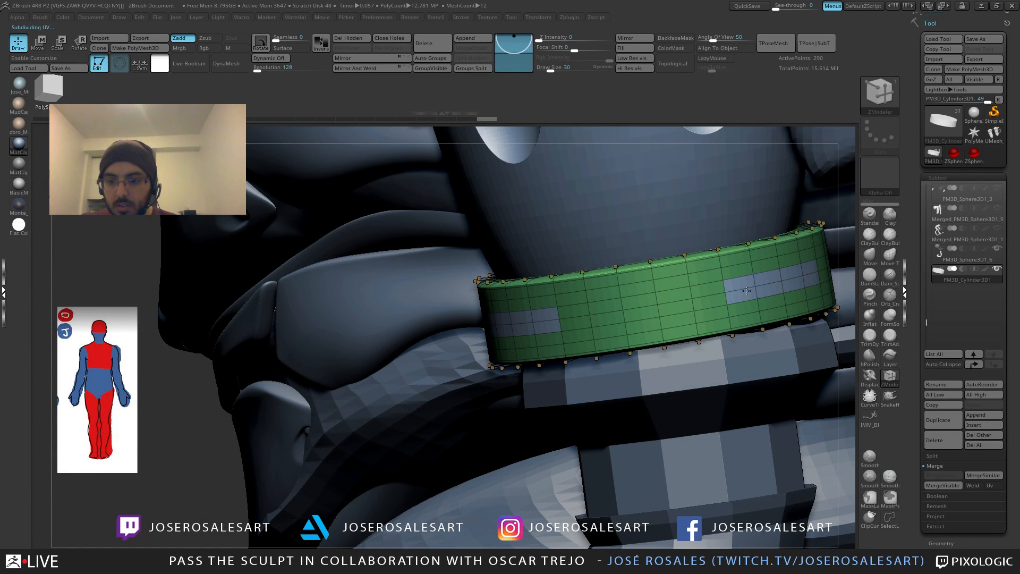
Step: Mark further two-row polygon strips, separated by gaps, around the rest of the collar
right_drag(746, 291, 597, 314)
alt+drag(696, 298, 699, 309)
alt+right_drag(696, 306, 517, 340)
right_drag(786, 321, 573, 331)
right_drag(786, 303, 685, 313)
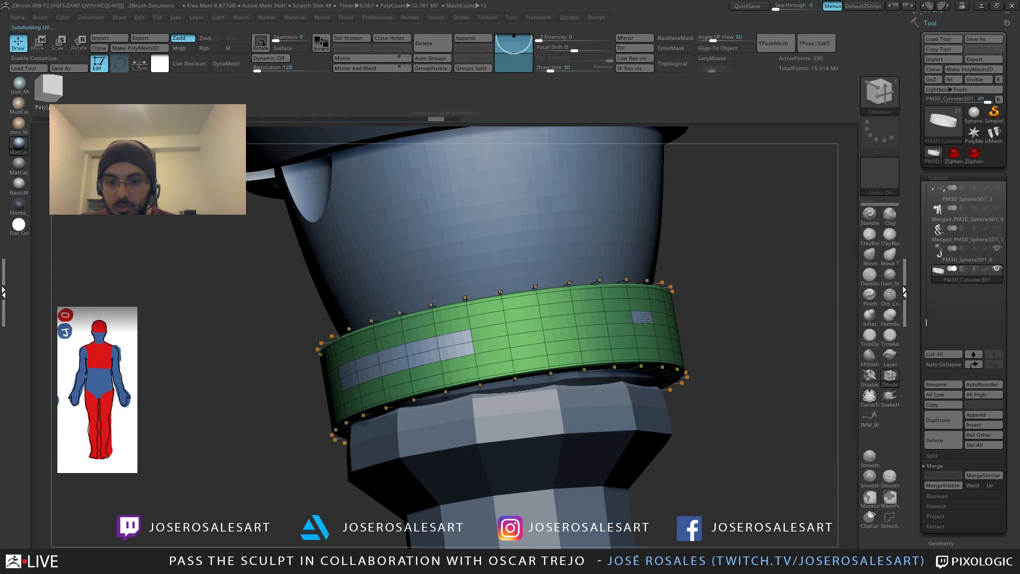
mouse_move(660, 328)
right_down()
mouse_move(685, 322)
mouse_move(672, 319)
right_up()
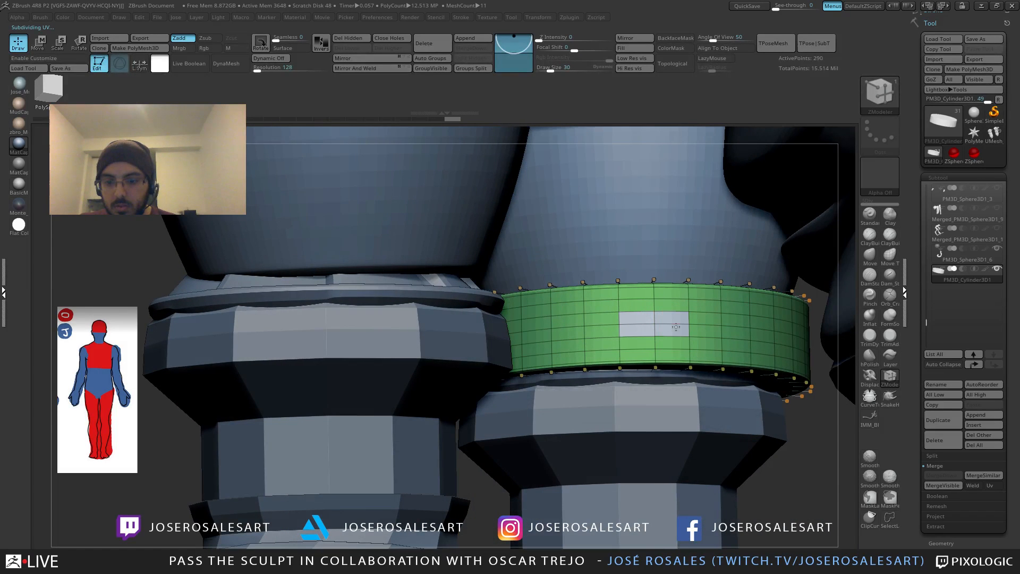
alt+drag(676, 326, 702, 321)
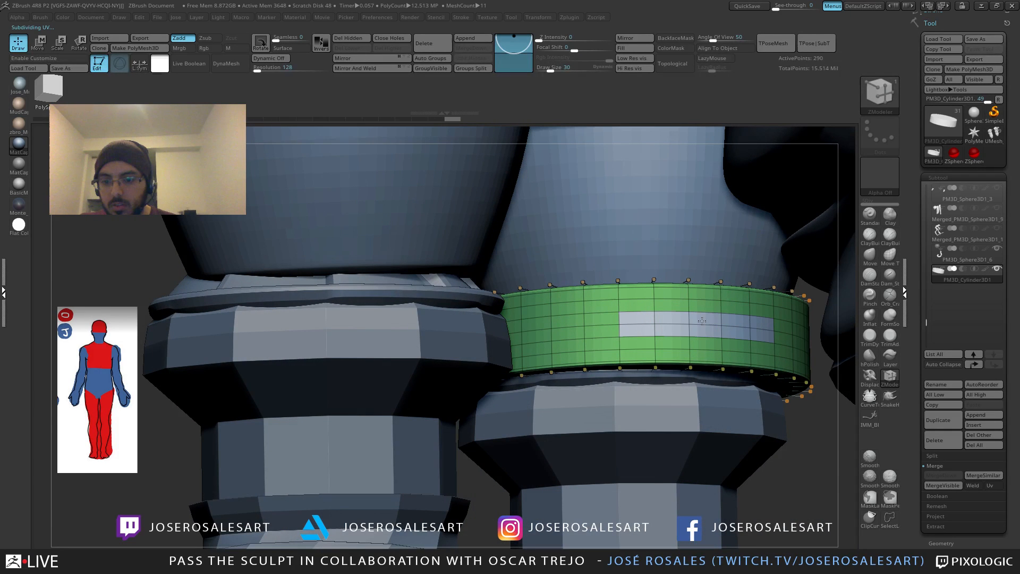
Step: Set the polygon action QMesh to target Polygroup All and push the marked strips inward as recessed slots
right_drag(701, 320, 601, 351)
key(space)
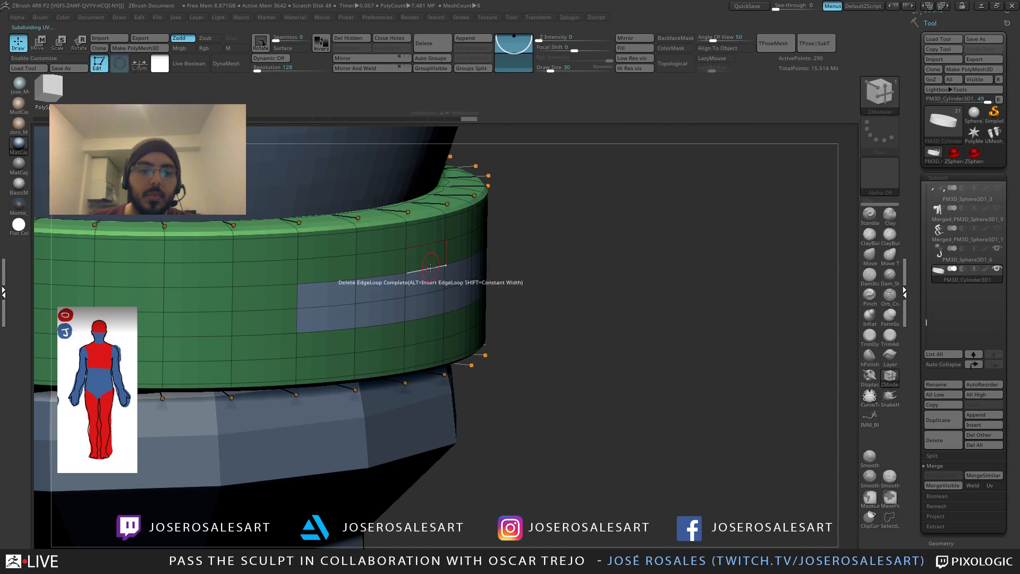
key(space)
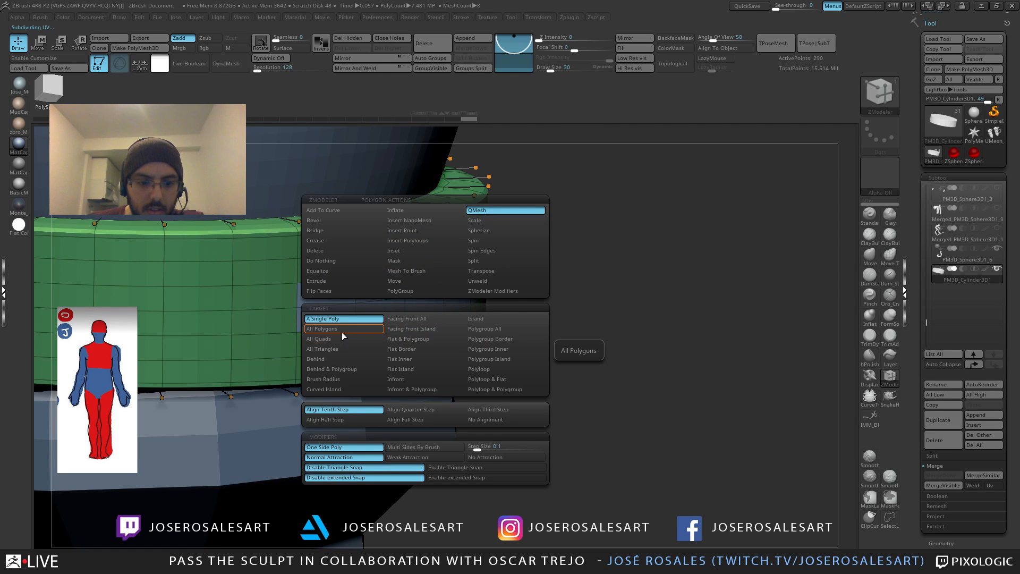
click(473, 333)
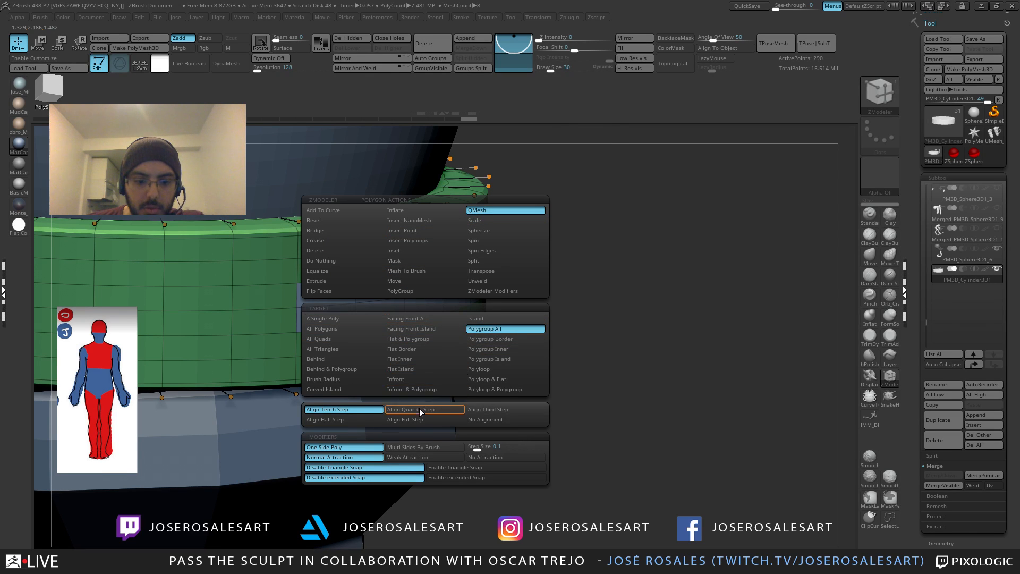
drag(424, 287, 398, 283)
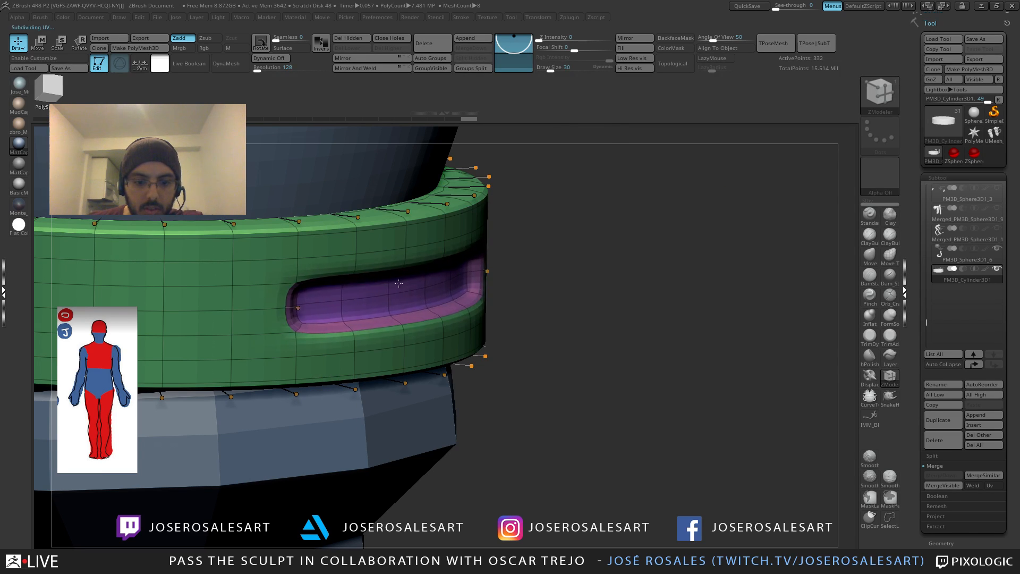
Step: Sharpen the border edges around the opening of the collar's recessed slot
right_drag(448, 278, 473, 295)
key(space)
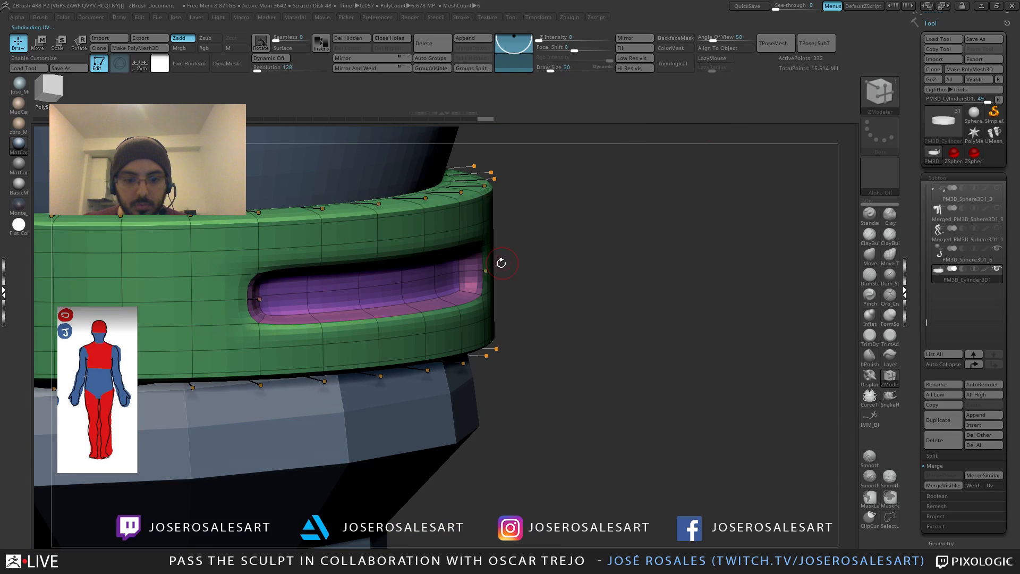
key(space)
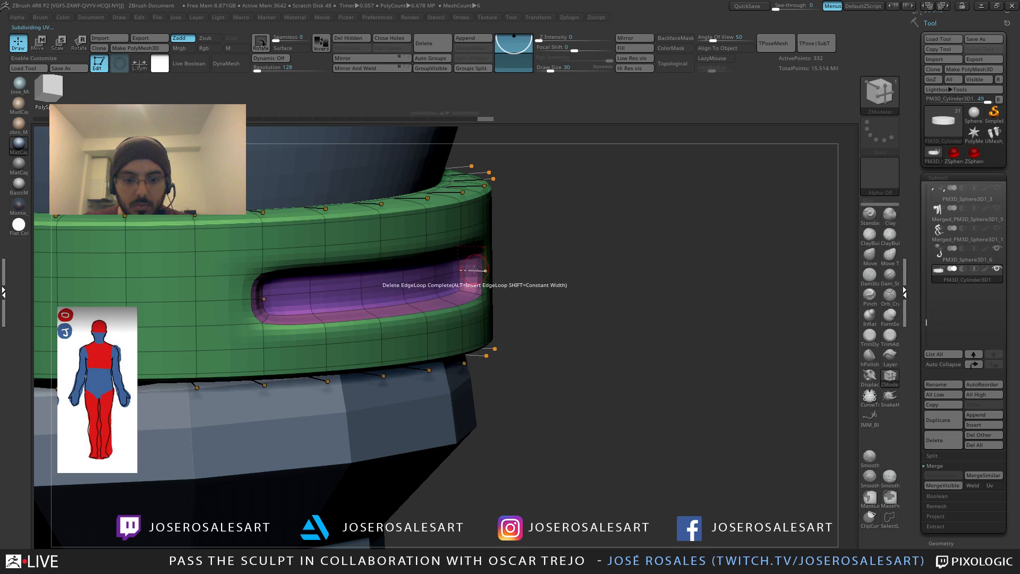
key(space)
click(444, 280)
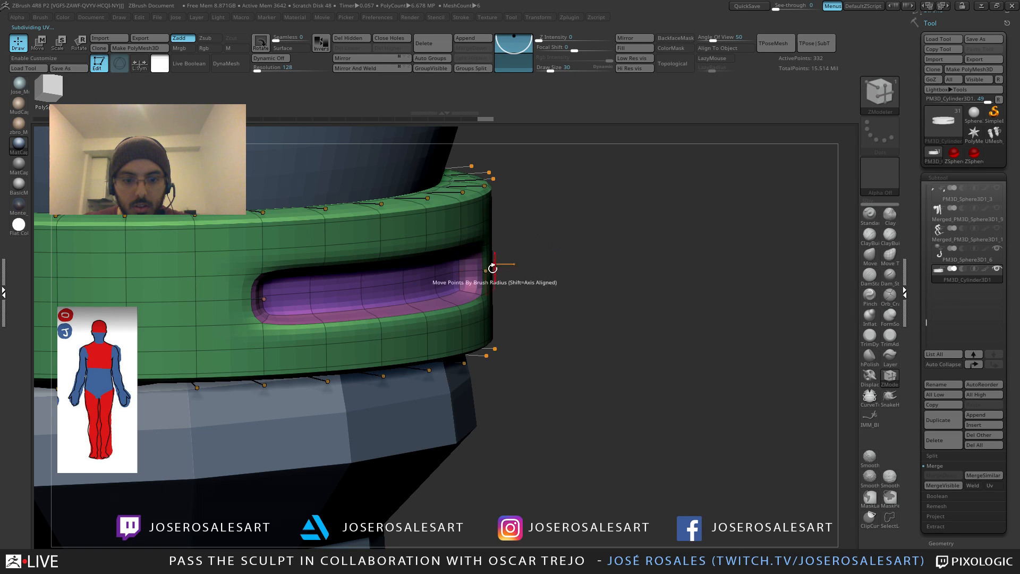
click(476, 270)
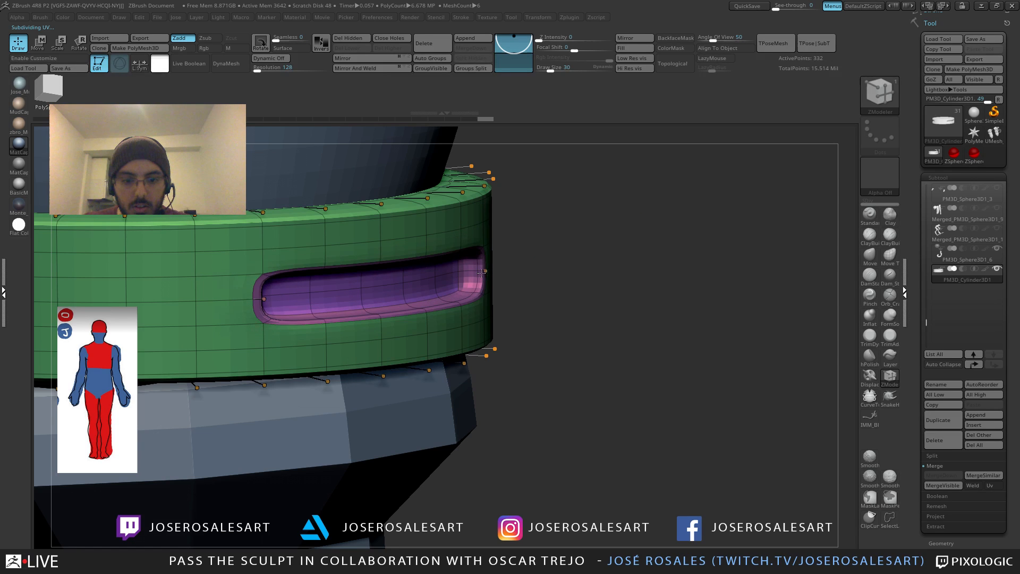
Step: Activate Dynamic Subdiv on the collar and sharpen the border edges around the remaining recessed slots
drag(590, 255, 520, 280)
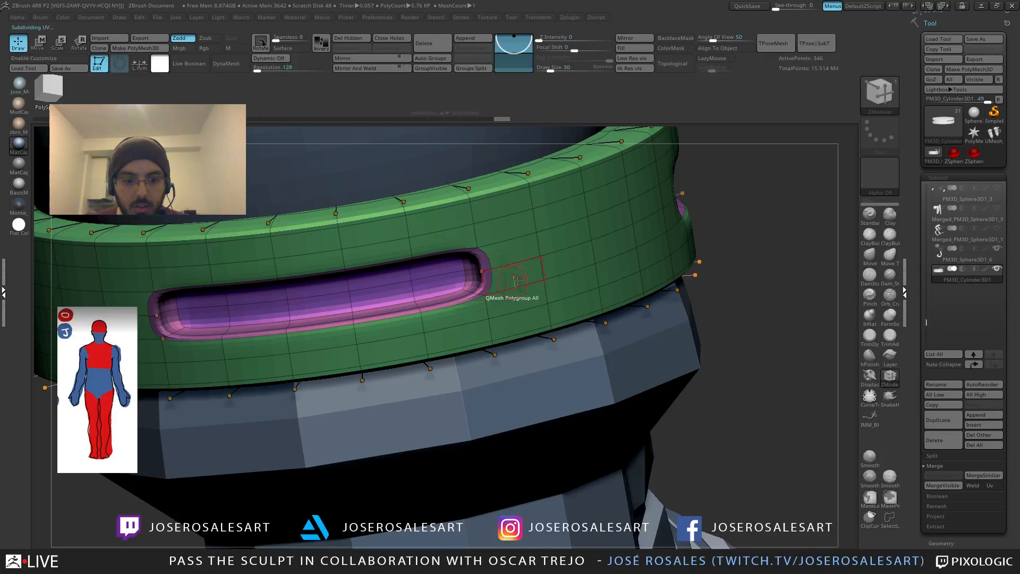
key(shift+d)
right_drag(516, 280, 354, 365)
key(d)
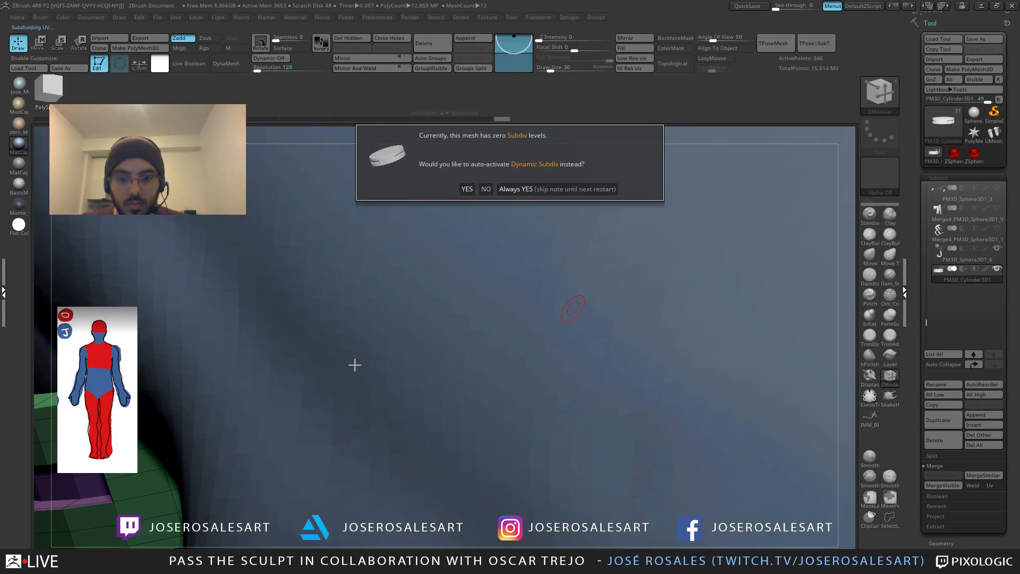
click(466, 189)
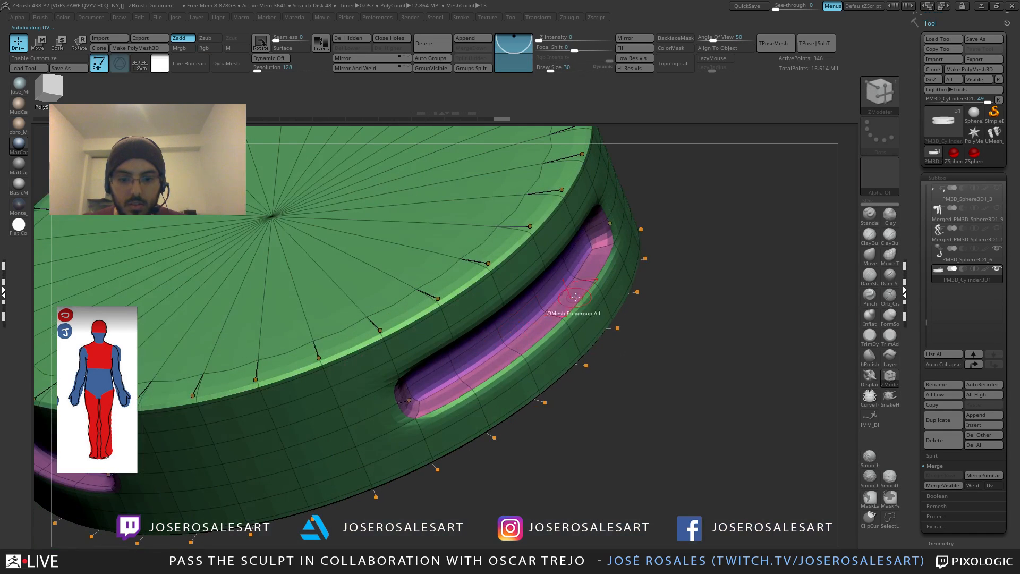
click(603, 246)
mouse_move(611, 244)
alt+right_down()
mouse_move(555, 341)
mouse_move(730, 157)
mouse_move(600, 256)
alt+right_up()
right_drag(579, 352, 637, 320)
click(640, 325)
alt+right_drag(659, 268, 510, 290)
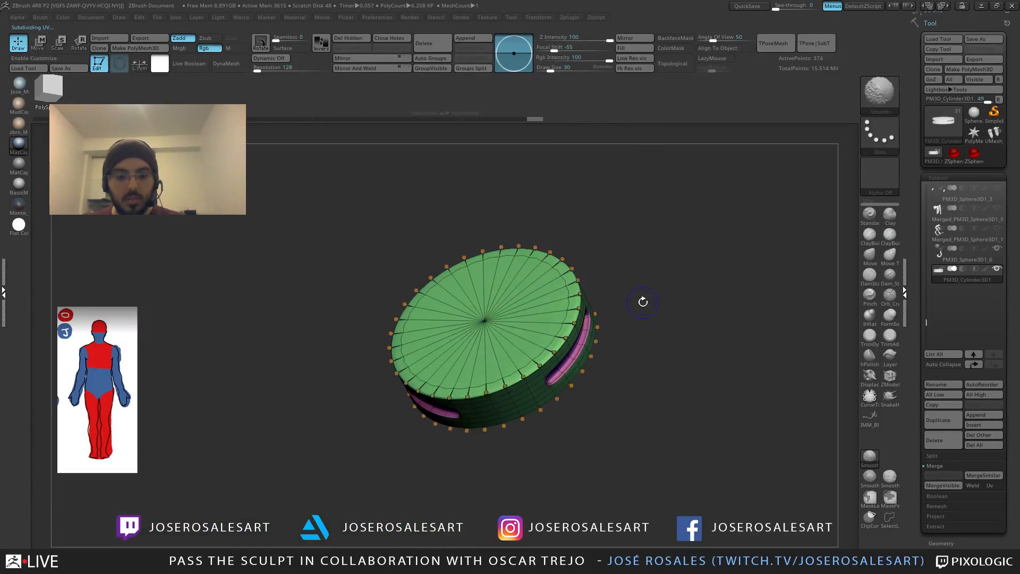
Step: Turn off the collar's polyframe display and leave solo mode to show the rest of the creature
key(shift+f)
right_drag(642, 300, 553, 335)
ctrl+right_drag(552, 335, 540, 301)
key(alt+s)
ctrl+right_drag(660, 298, 668, 333)
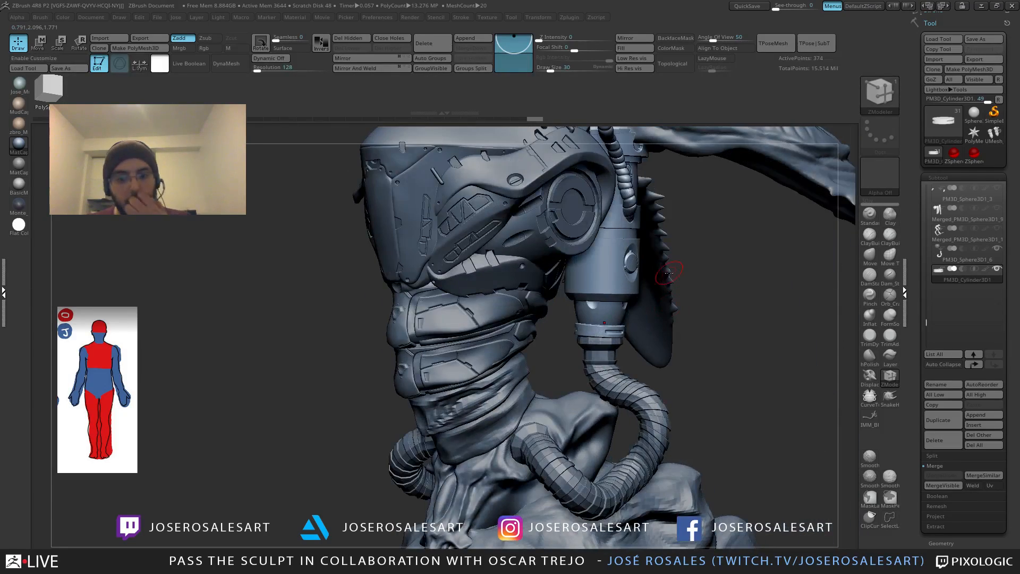
Step: Duplicate the collar, mirrored onto the opposite canister nozzle, and merge both collars into one subtool
mouse_move(663, 279)
right_down()
mouse_move(700, 288)
mouse_move(711, 311)
mouse_move(792, 282)
right_up()
key(ctrl+shift+d)
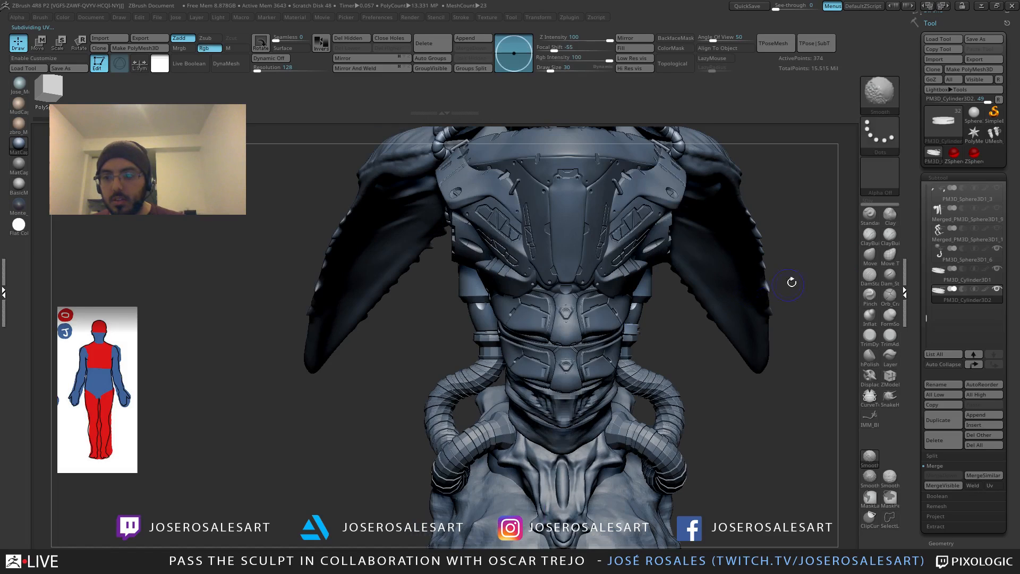
click(959, 275)
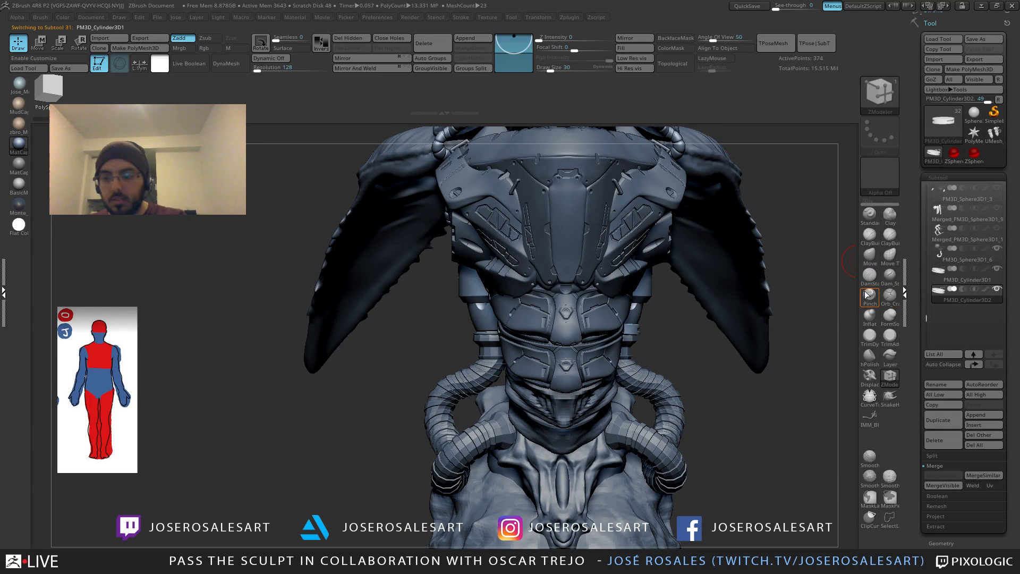
click(372, 59)
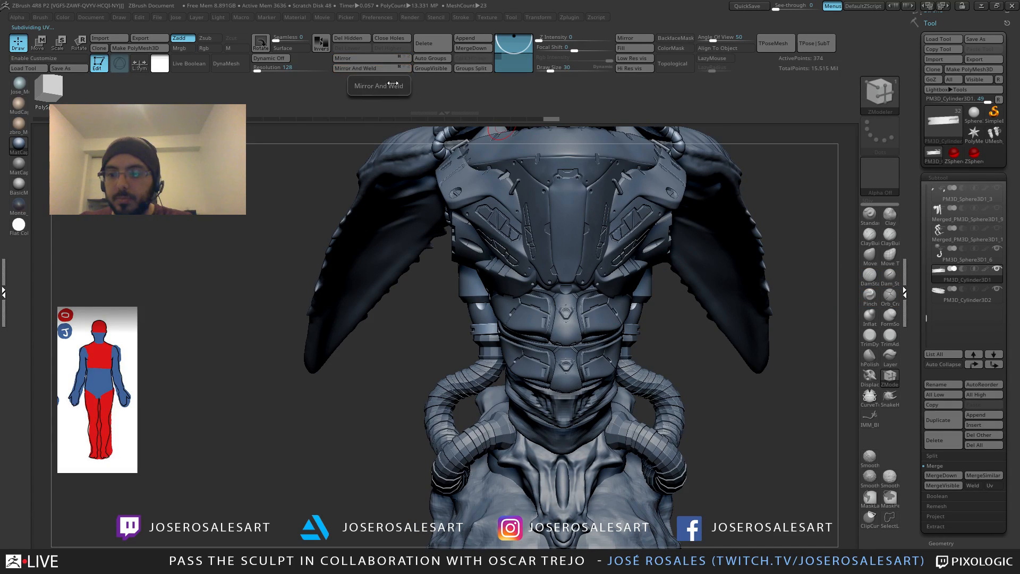
click(941, 475)
click(843, 498)
right_drag(660, 366, 538, 316)
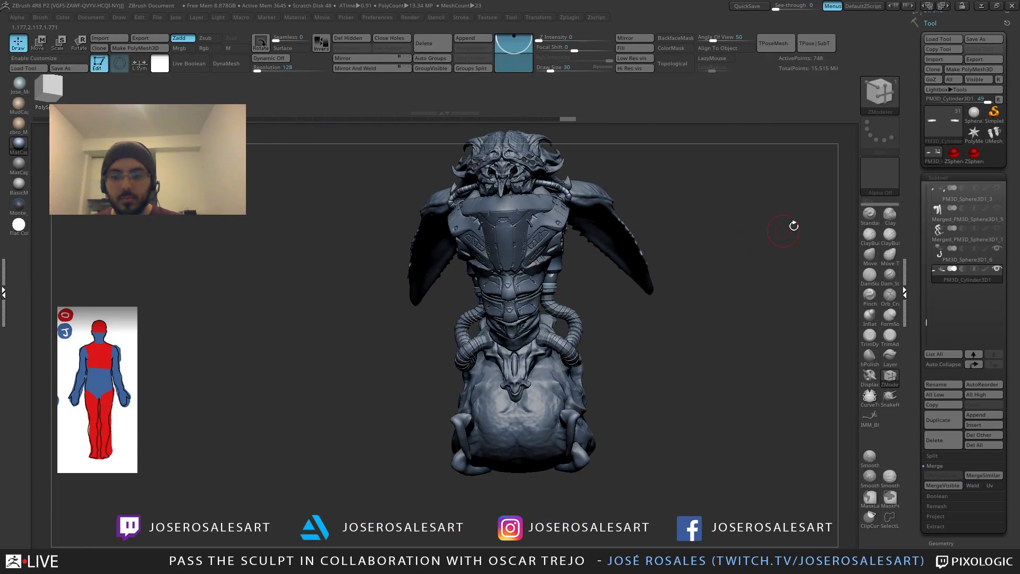
Step: Show the hidden arm and extra front limb subtools around the torso
click(997, 229)
right_drag(655, 279, 634, 290)
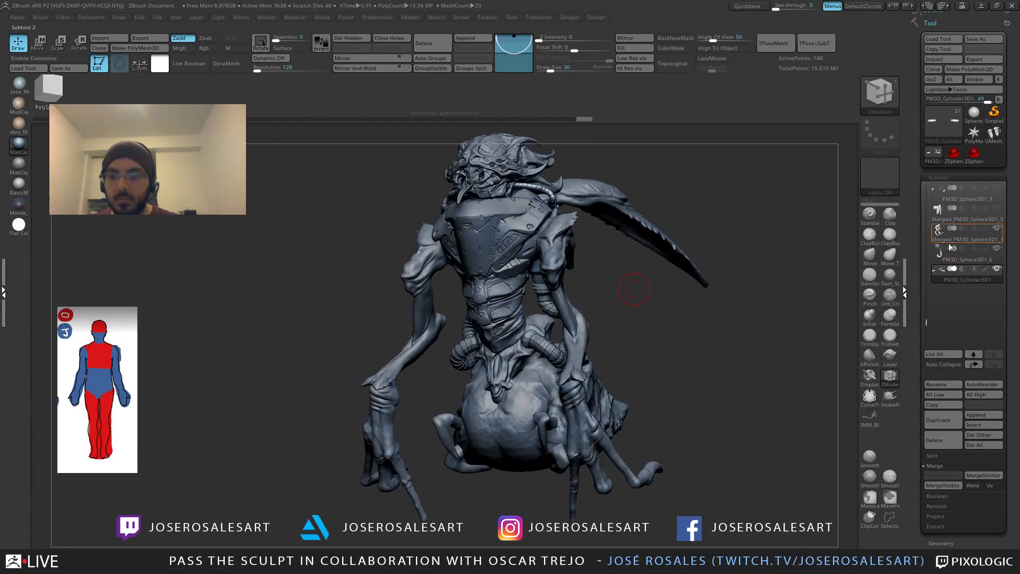
click(996, 208)
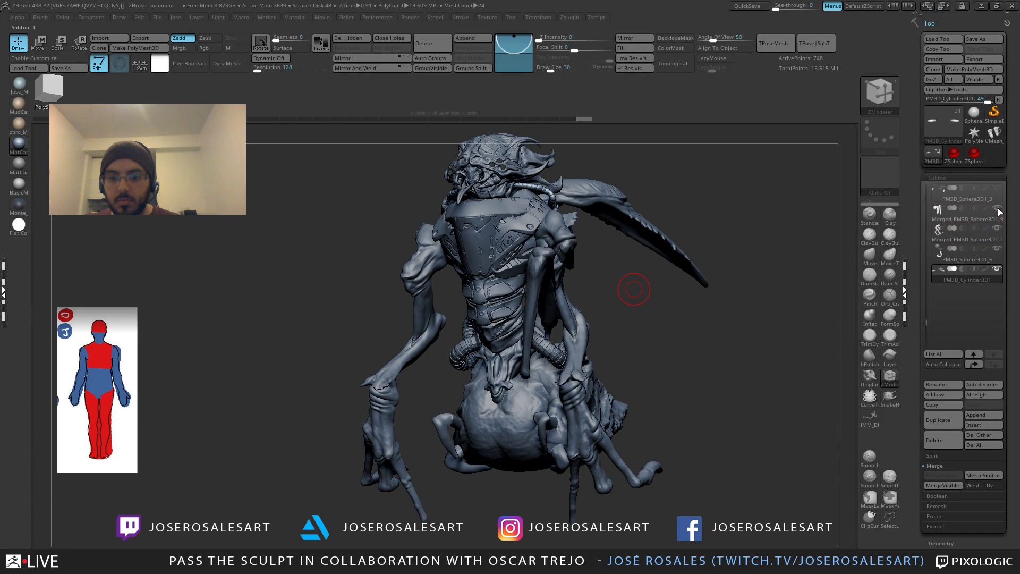
right_drag(774, 255, 436, 331)
Step: Delete the extra front limb subtool Merged_PM3D_Sphere3D1_9
alt+click(414, 330)
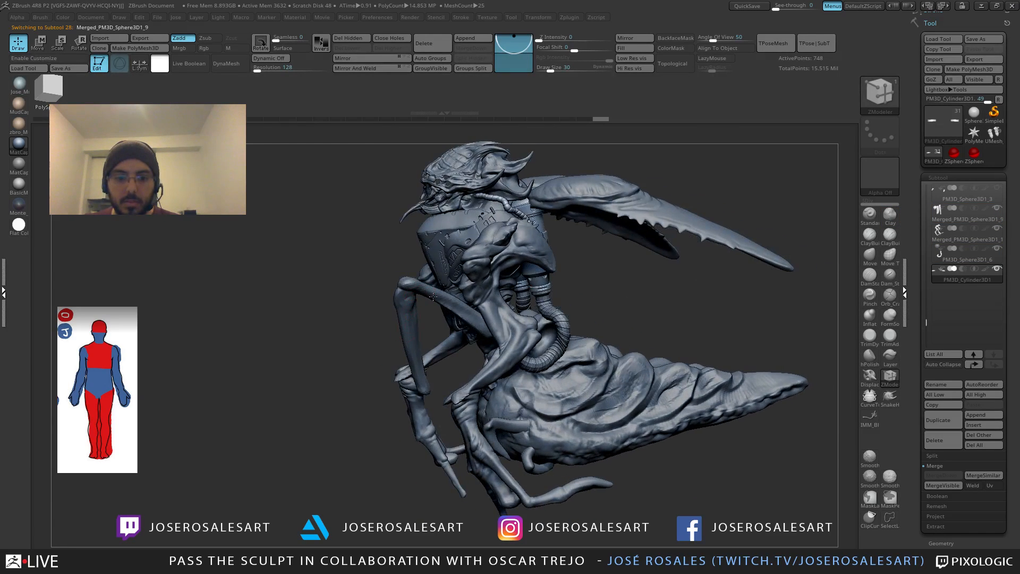
right_drag(588, 319, 786, 319)
click(925, 445)
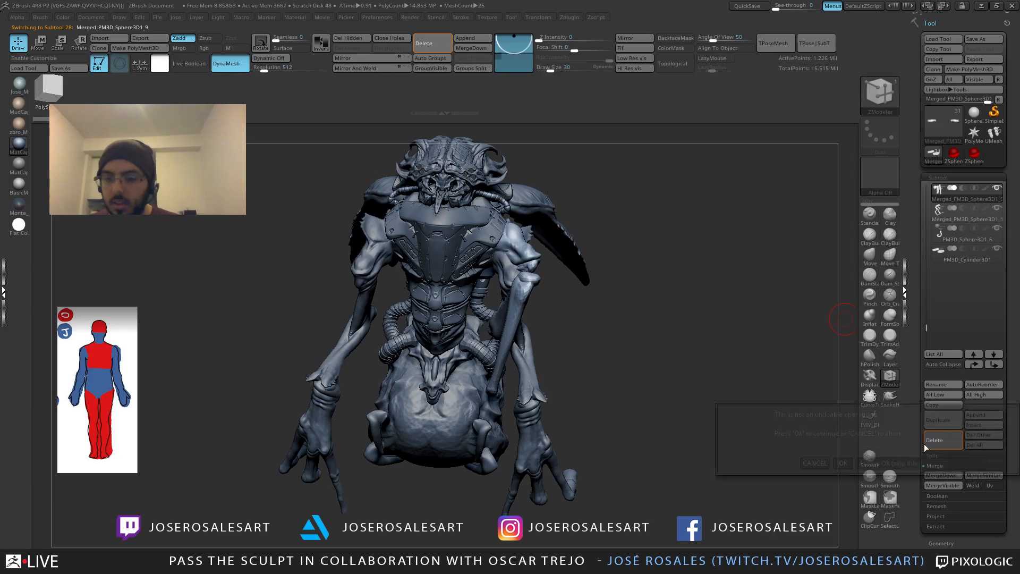
click(842, 462)
right_drag(690, 356, 435, 345)
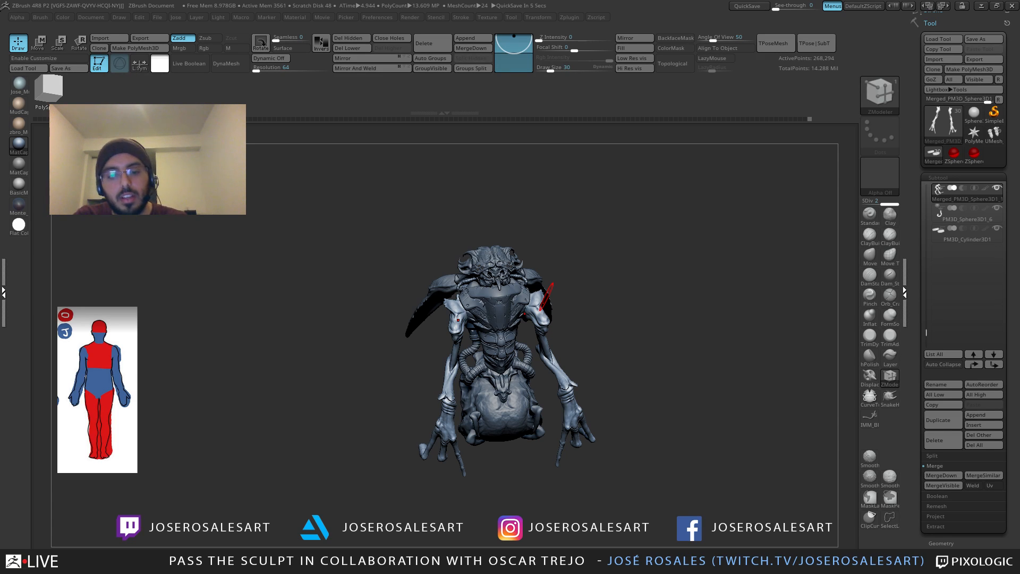
Step: Work over the creature's elbow with the ClayBuildup brush and smooth its surface
mouse_move(485, 301)
right_down()
mouse_move(555, 295)
mouse_move(499, 287)
right_up()
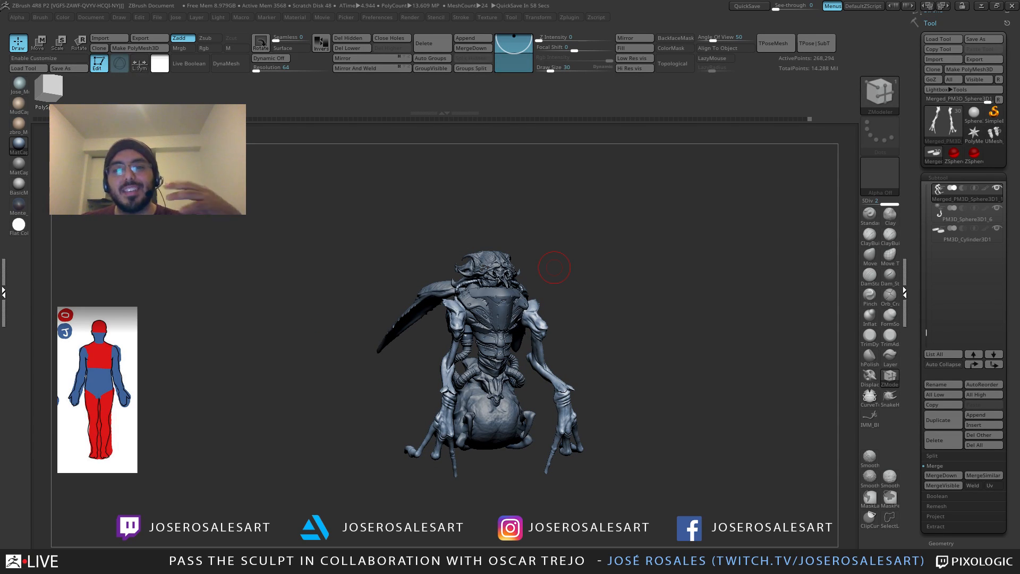
right_drag(554, 267, 534, 276)
ctrl+right_drag(533, 276, 512, 242)
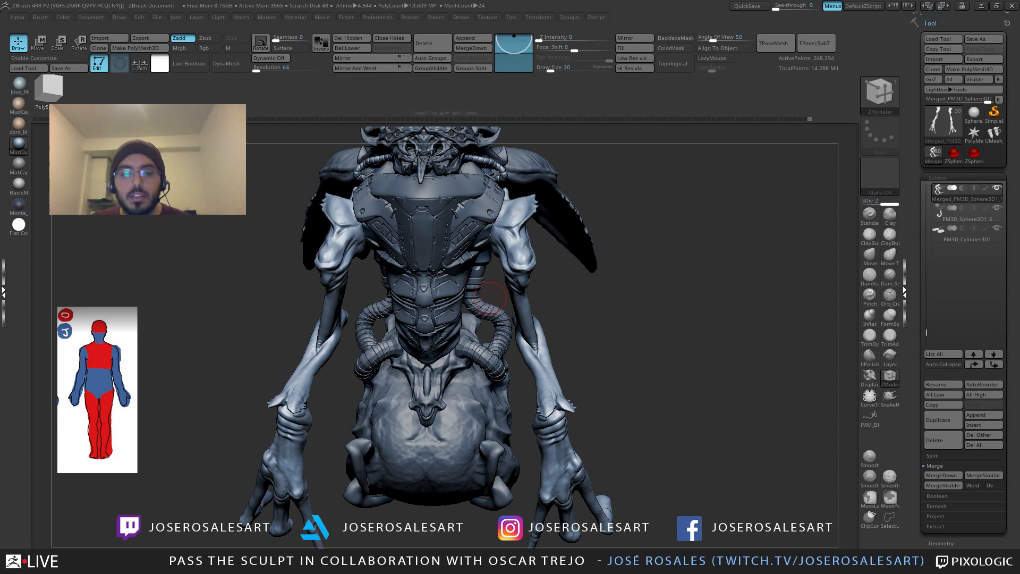
mouse_move(489, 297)
mouse_down()
mouse_move(399, 298)
mouse_move(448, 300)
mouse_up()
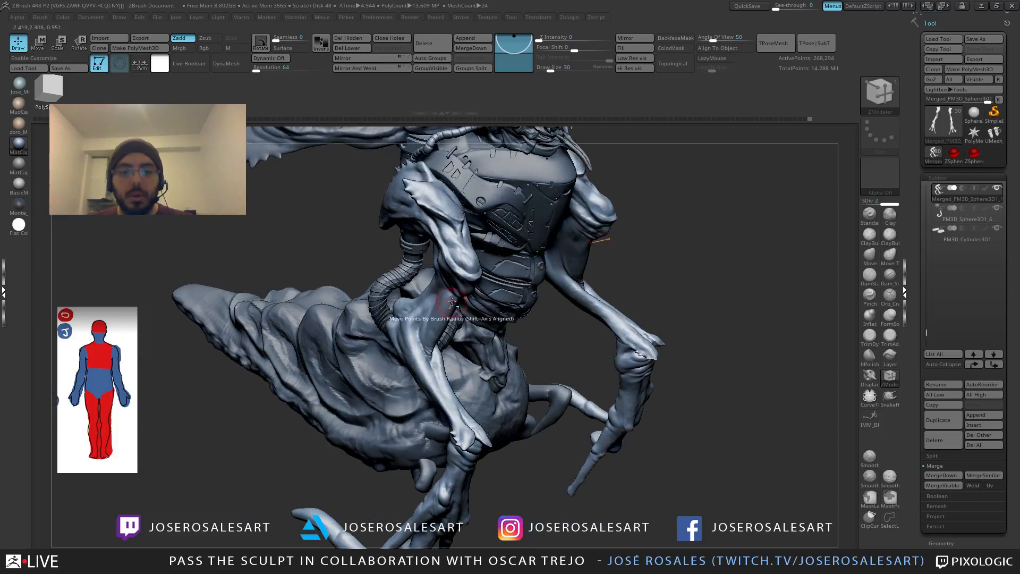
key(b)
key(c)
key(b)
mouse_move(470, 249)
ctrl+right_down()
mouse_move(456, 228)
mouse_move(476, 224)
mouse_move(495, 262)
mouse_move(503, 255)
mouse_move(493, 262)
mouse_move(490, 239)
ctrl+right_up()
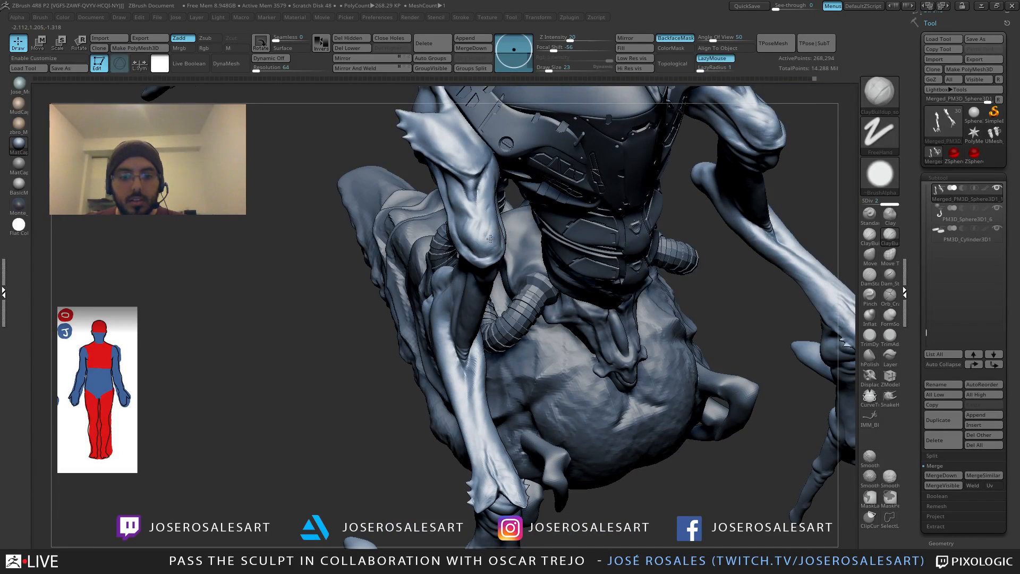
key(shift)
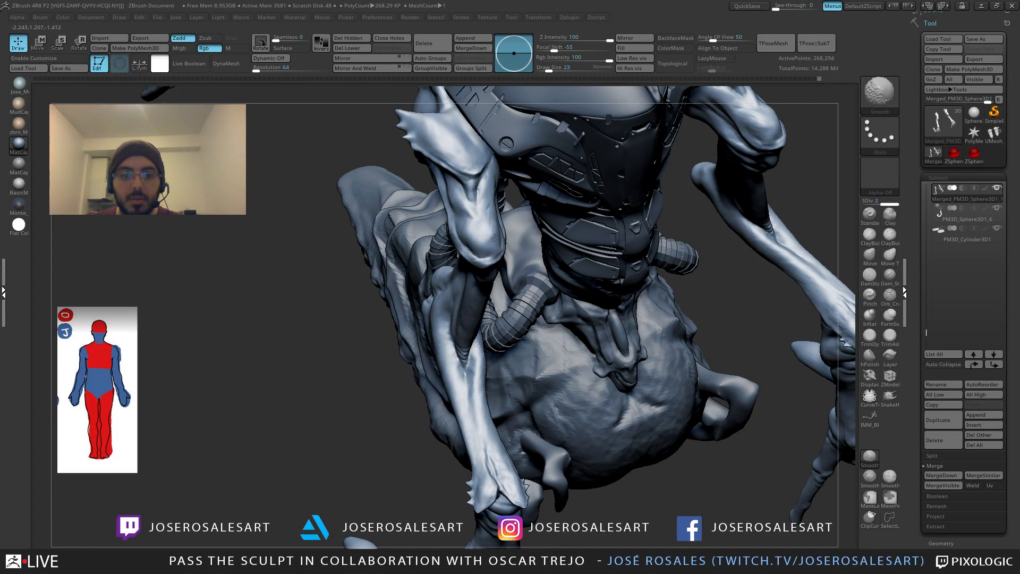
mouse_move(495, 238)
right_down()
mouse_move(486, 266)
mouse_move(521, 271)
mouse_move(489, 204)
mouse_move(481, 223)
mouse_move(520, 272)
mouse_move(425, 236)
mouse_move(448, 296)
mouse_move(494, 244)
right_up()
Step: Carve skin fold creases into the inner bend of the elbow with the DamStandard brush and soften them
key(b)
key(d)
key(s)
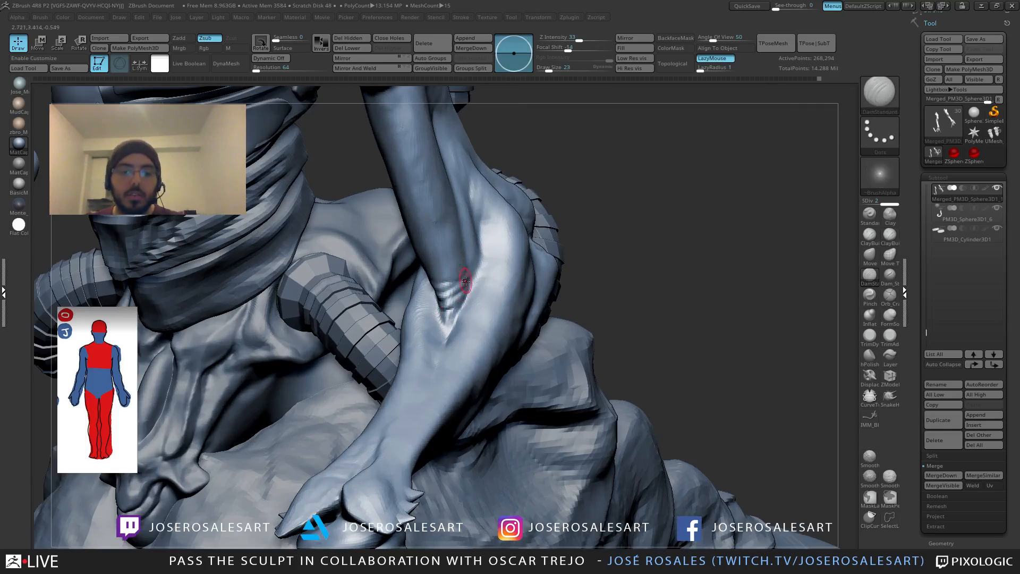
drag(465, 282, 470, 288)
right_drag(480, 282, 460, 277)
drag(466, 273, 446, 288)
mouse_move(456, 278)
right_down()
mouse_move(467, 279)
mouse_move(476, 260)
right_up()
drag(478, 260, 446, 288)
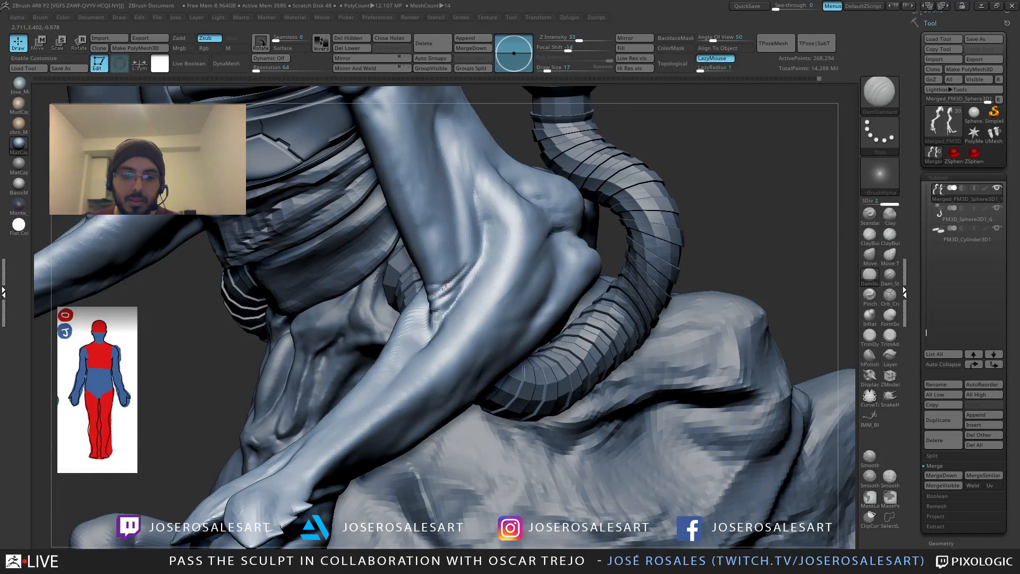
right_drag(446, 288, 448, 287)
shift+drag(474, 240, 467, 277)
mouse_move(466, 277)
right_down()
mouse_move(459, 269)
mouse_move(534, 260)
right_up()
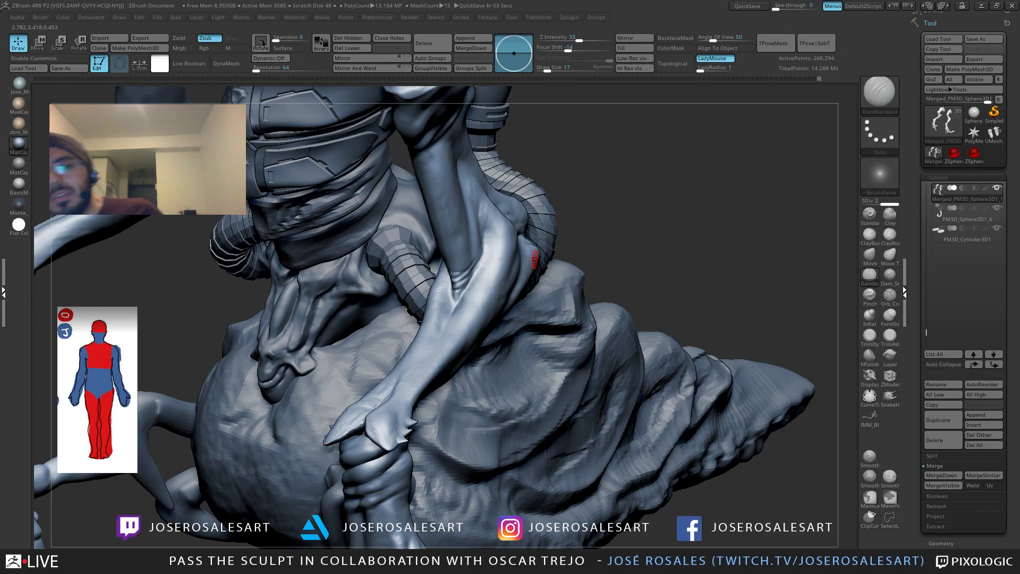
Step: Build up a skin fold across the wrist where the forearm meets the hand, using ClayBuildup
right_drag(534, 259, 429, 145)
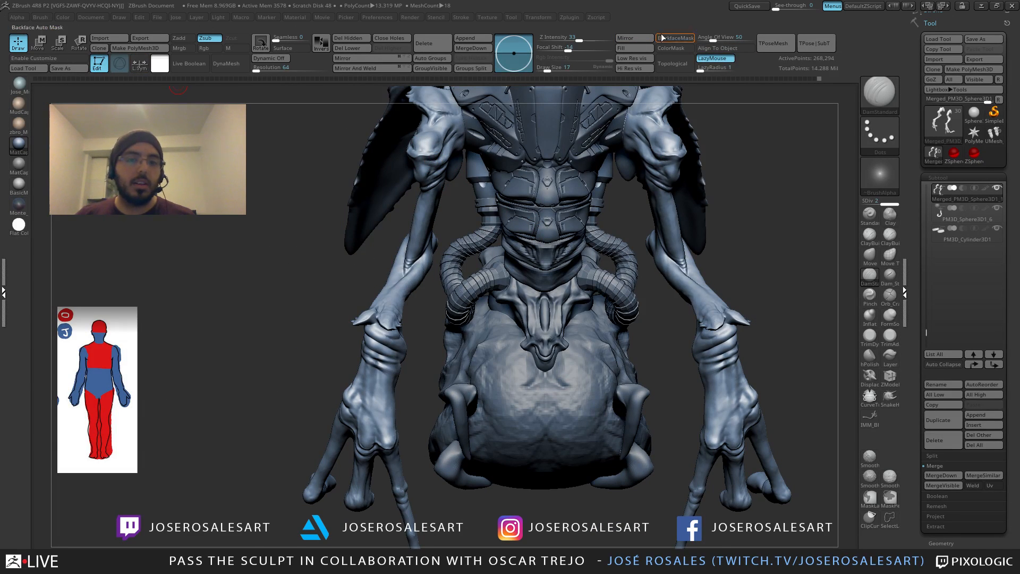
alt+right_drag(542, 174, 528, 148)
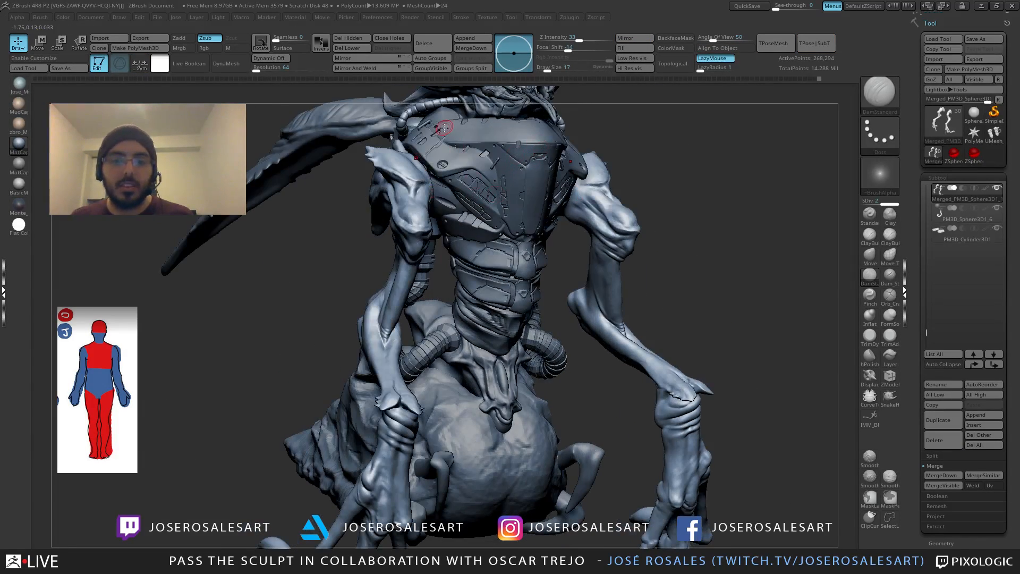
right_drag(765, 229, 415, 251)
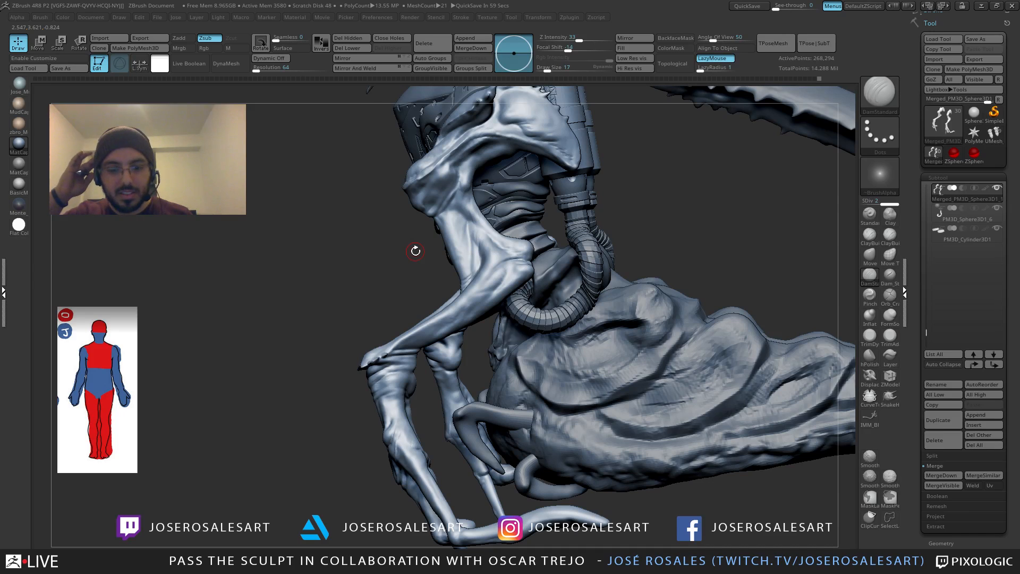
mouse_move(313, 239)
right_down()
mouse_move(421, 285)
mouse_move(438, 324)
mouse_move(351, 346)
mouse_move(421, 399)
right_up()
key(b)
key(c)
key(b)
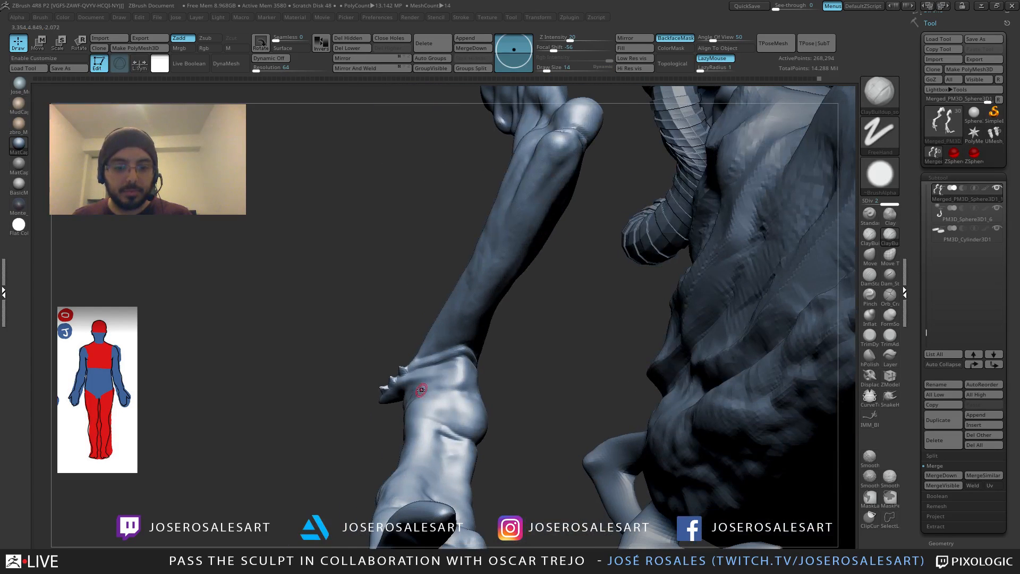
key(s)
drag(445, 368, 447, 369)
key(s)
key(s)
right_drag(447, 368, 425, 359)
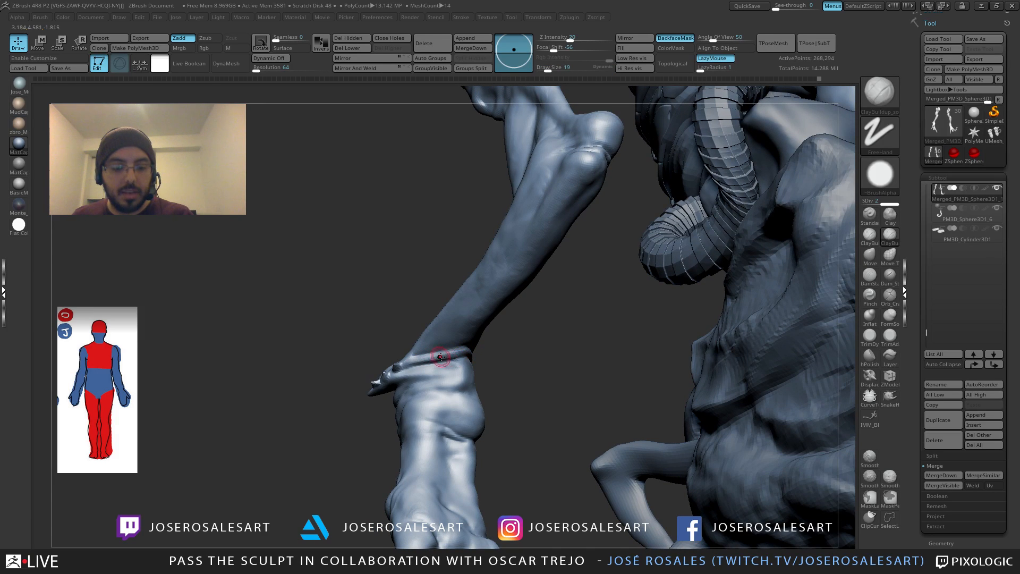
drag(440, 357, 460, 352)
right_drag(437, 359, 481, 362)
Step: Extend the raised wrist fold around to the other side of the forearm
drag(472, 355, 453, 354)
mouse_move(453, 354)
right_down()
mouse_move(432, 371)
mouse_move(414, 366)
mouse_move(473, 364)
right_up()
drag(444, 347, 477, 366)
right_drag(477, 366, 467, 355)
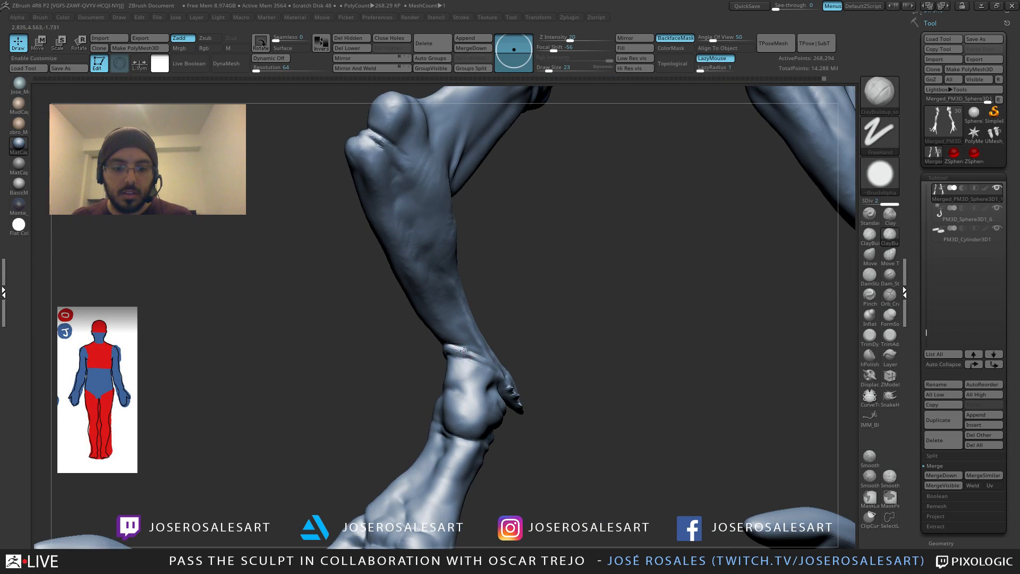
drag(462, 350, 486, 366)
mouse_move(493, 371)
right_down()
mouse_move(465, 353)
mouse_move(553, 308)
mouse_move(408, 260)
mouse_move(475, 279)
mouse_move(394, 291)
mouse_move(485, 299)
mouse_move(546, 260)
right_up()
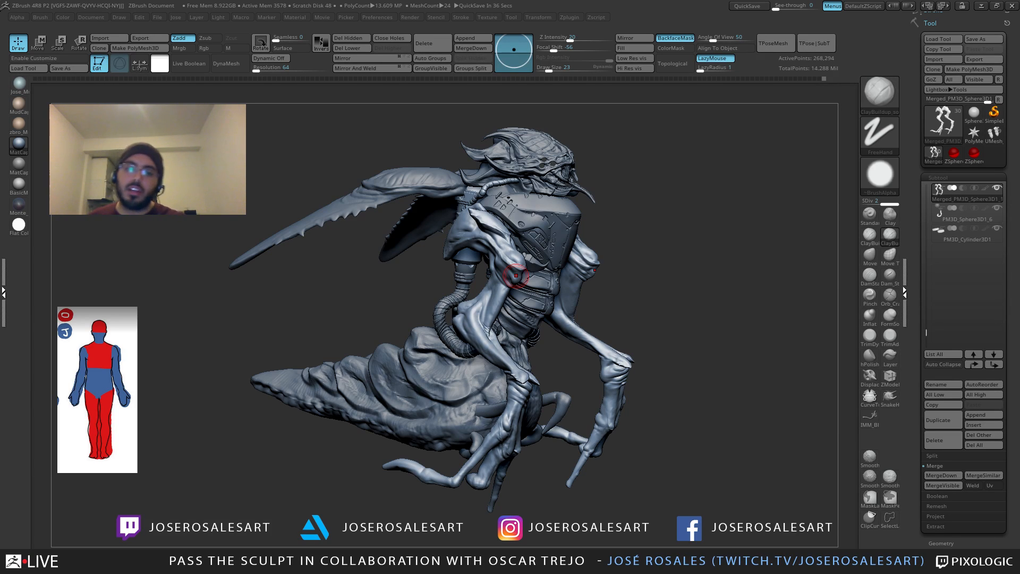
right_drag(516, 275, 470, 268)
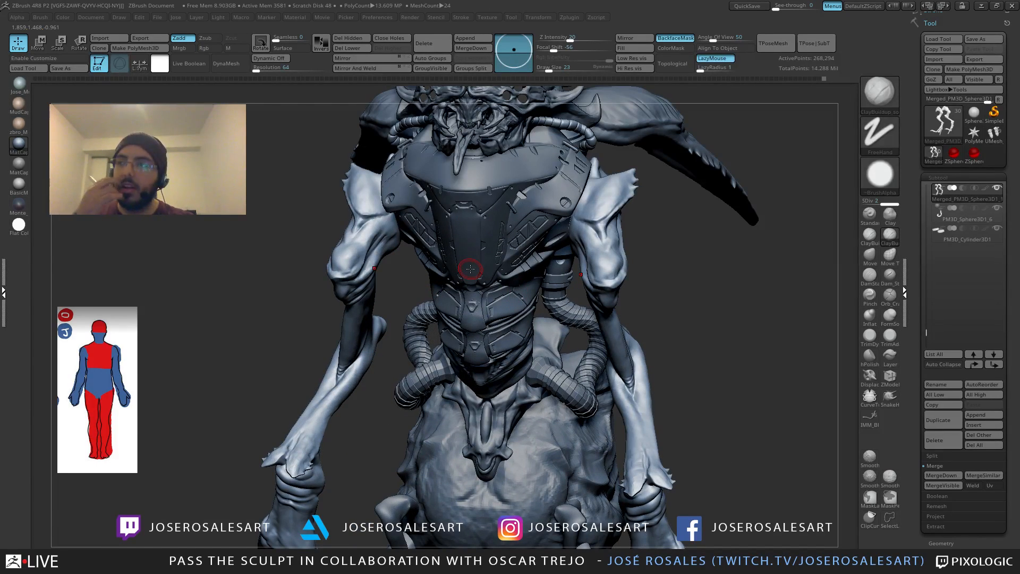
right_drag(542, 259, 375, 323)
key(b)
key(m)
key(v)
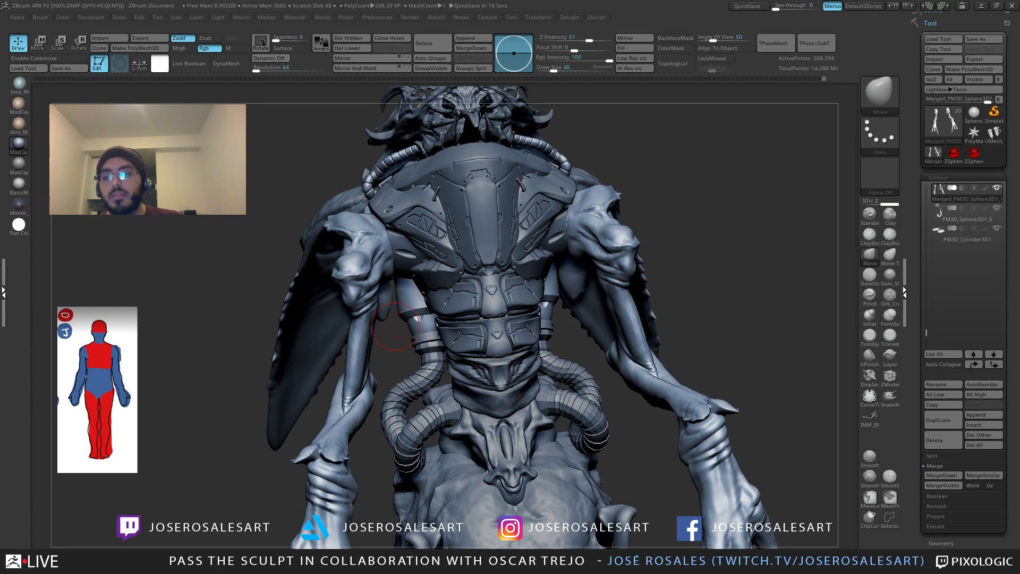
mouse_move(706, 223)
mouse_down()
mouse_move(598, 226)
mouse_move(579, 189)
mouse_move(547, 215)
mouse_move(512, 223)
mouse_up()
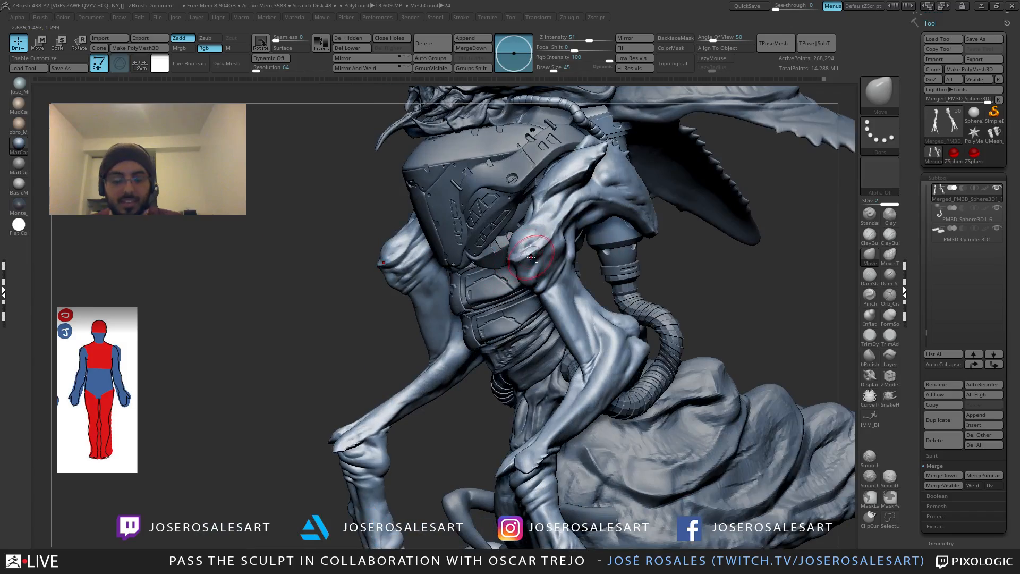
Step: Switch to the DamStandard brush with draw size 33 for the folds at the upper arm's joint
key(2)
key(s)
drag(544, 261, 538, 260)
mouse_move(542, 261)
ctrl+right_down()
mouse_move(588, 298)
mouse_move(551, 413)
mouse_move(549, 351)
mouse_move(497, 340)
mouse_move(531, 333)
ctrl+right_up()
key(3)
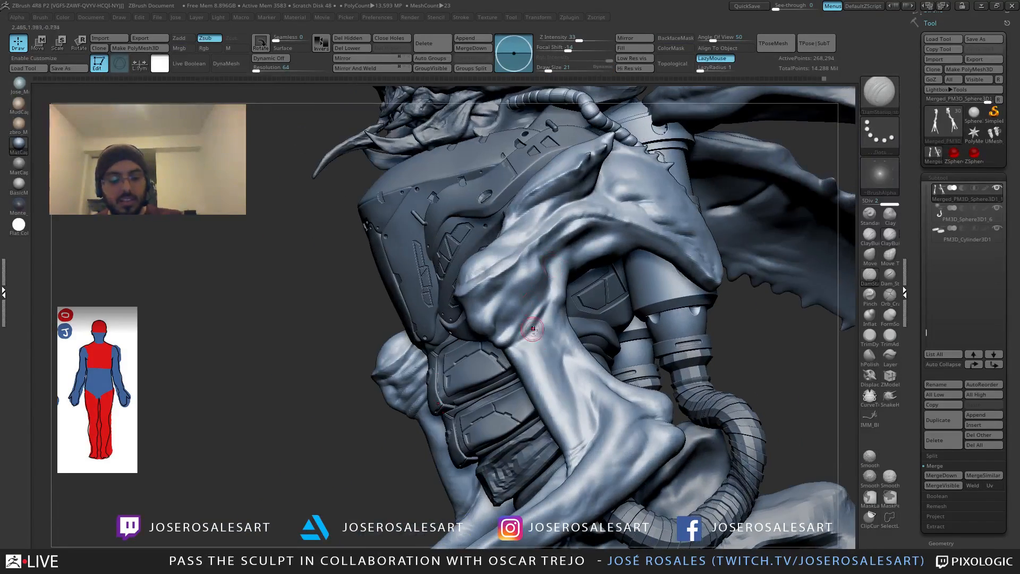
key(s)
drag(534, 342, 526, 342)
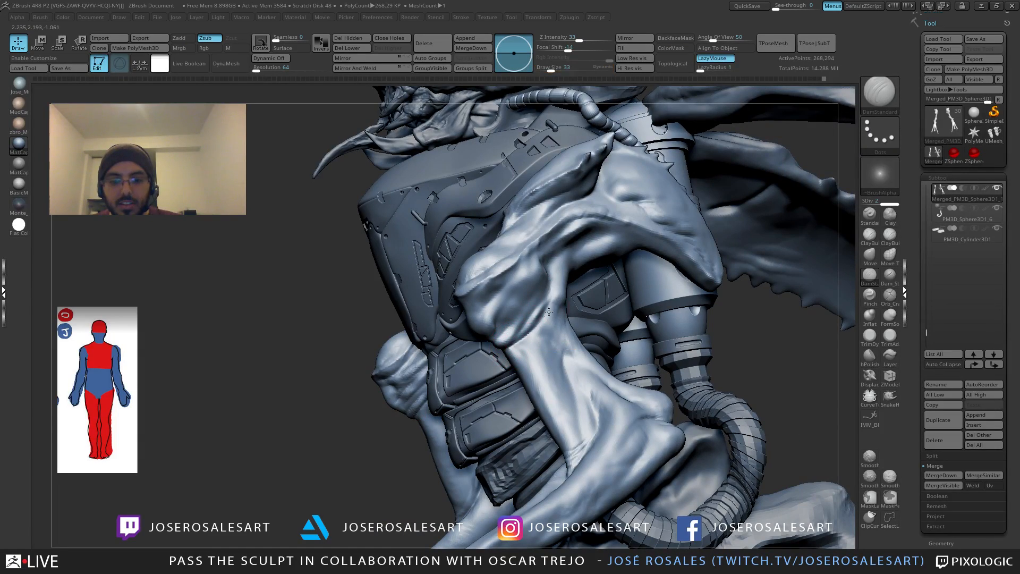
mouse_move(532, 319)
right_down()
mouse_move(492, 352)
mouse_move(580, 304)
right_up()
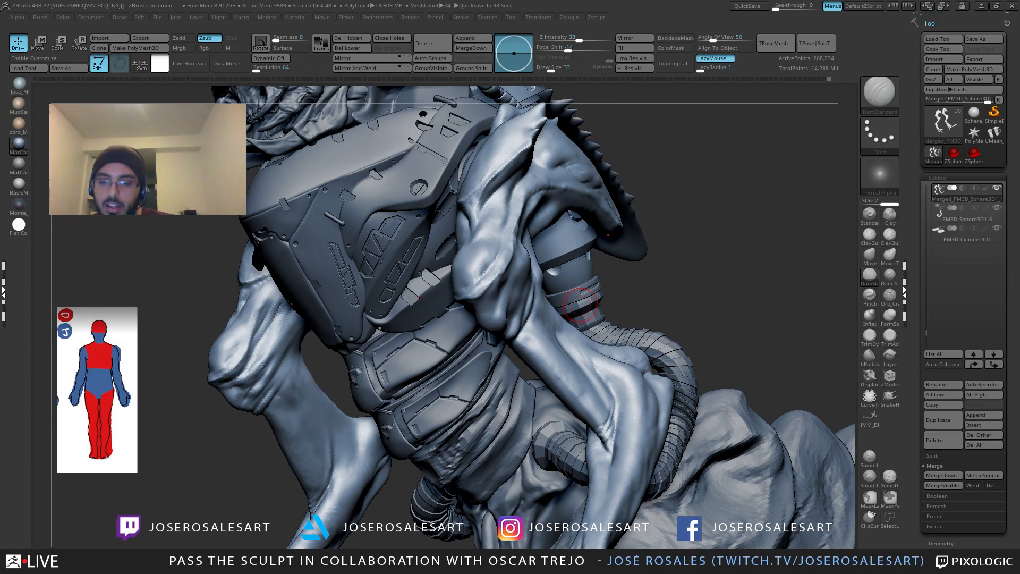
Step: Make the pelvis mesh where the hoses enter the hips the active subtool for sculpting
drag(213, 233, 346, 205)
mouse_move(664, 218)
mouse_down()
mouse_move(299, 192)
mouse_move(361, 202)
mouse_move(397, 188)
mouse_move(407, 206)
mouse_move(579, 222)
mouse_move(425, 226)
mouse_move(552, 228)
mouse_move(528, 247)
mouse_up()
mouse_move(424, 247)
mouse_down()
mouse_move(560, 254)
mouse_move(509, 249)
mouse_move(569, 323)
mouse_up()
alt+click(631, 335)
ctrl+right_drag(631, 335, 521, 321)
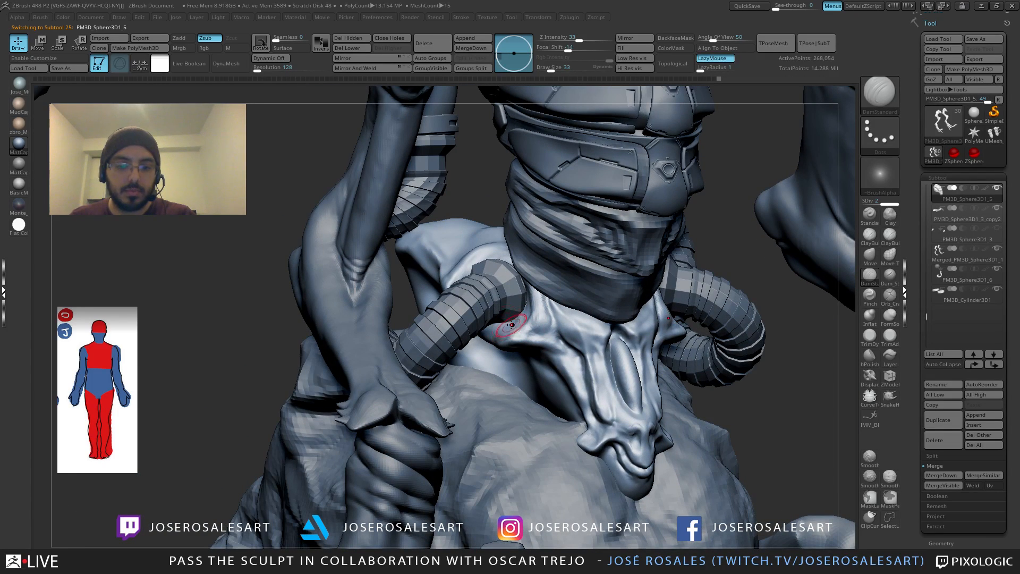
right_drag(478, 260, 527, 275)
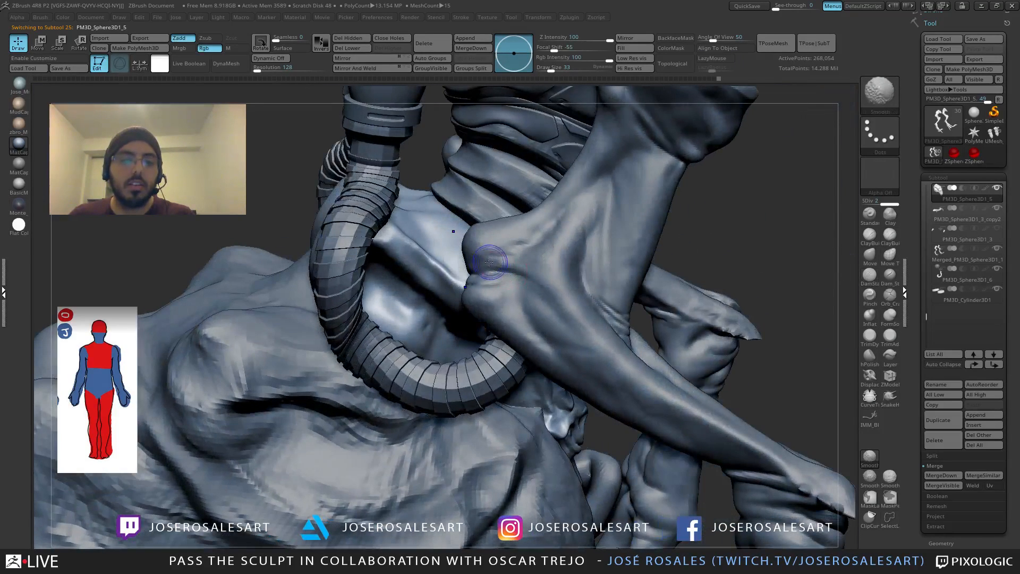
key(shift+s)
mouse_move(453, 230)
right_down()
mouse_move(495, 263)
mouse_move(534, 252)
right_up()
key(b)
key(c)
key(b)
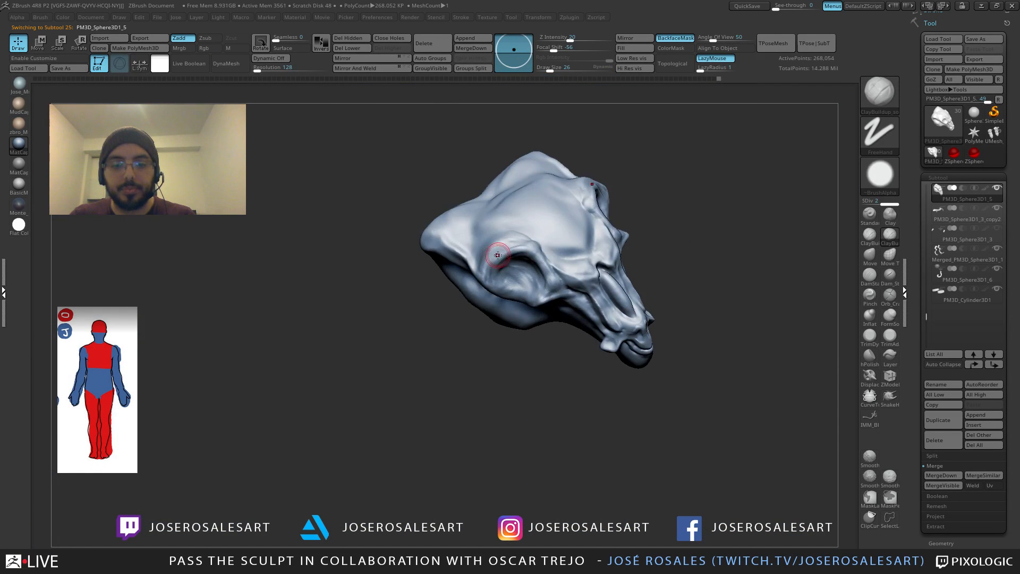
key(shift+s)
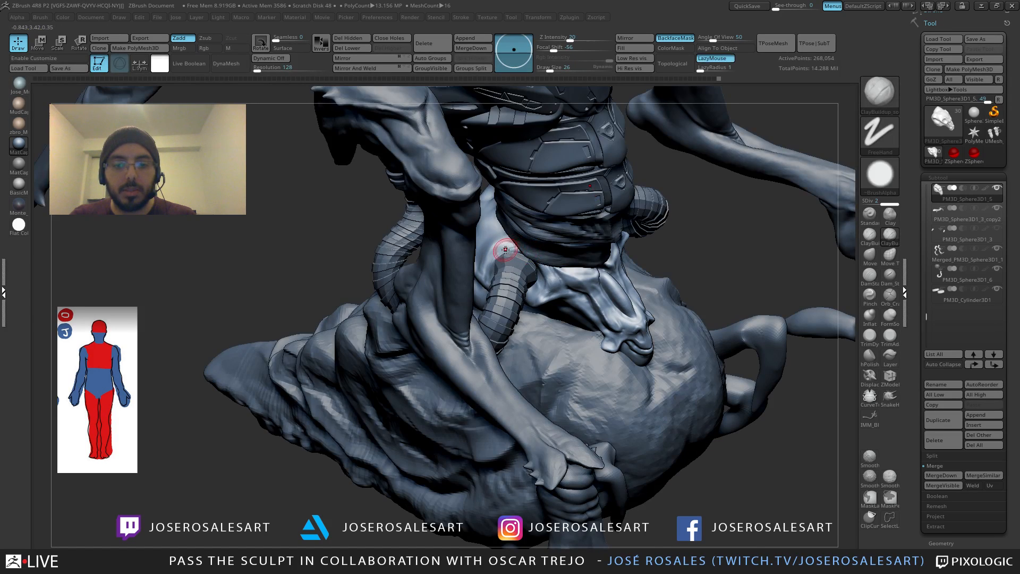
right_drag(555, 274, 597, 262)
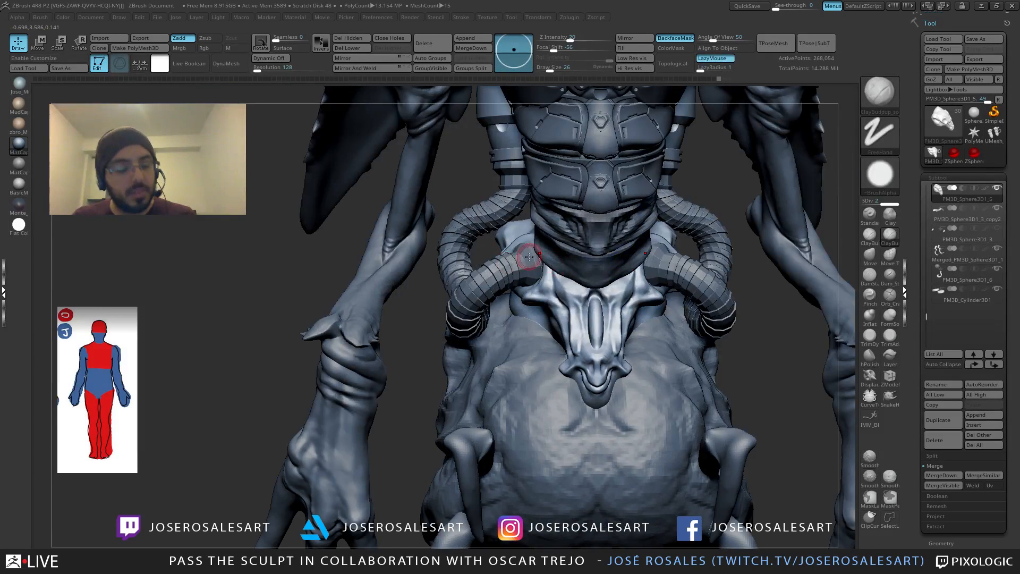
Step: Reshape the upper rim of the skull piece beside the waist hose with the Move brush
key(b)
key(m)
key(v)
right_drag(529, 257, 530, 245)
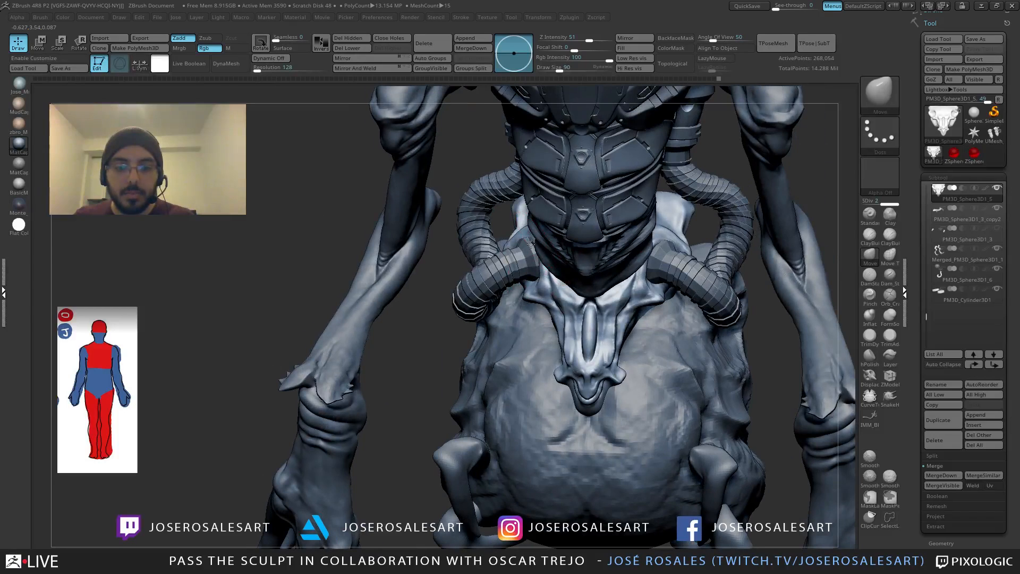
drag(531, 244, 524, 243)
right_drag(524, 244, 535, 241)
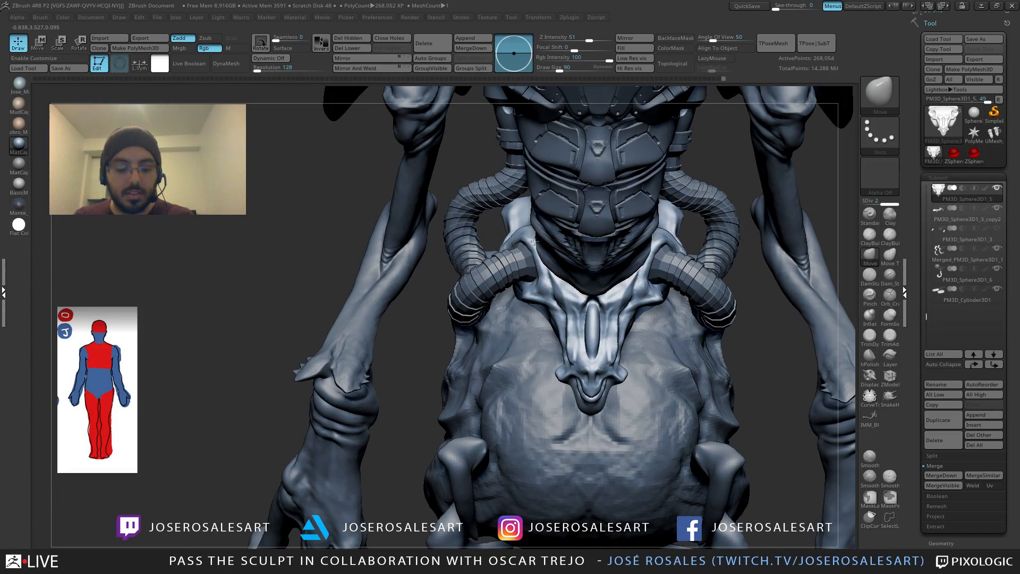
click(942, 122)
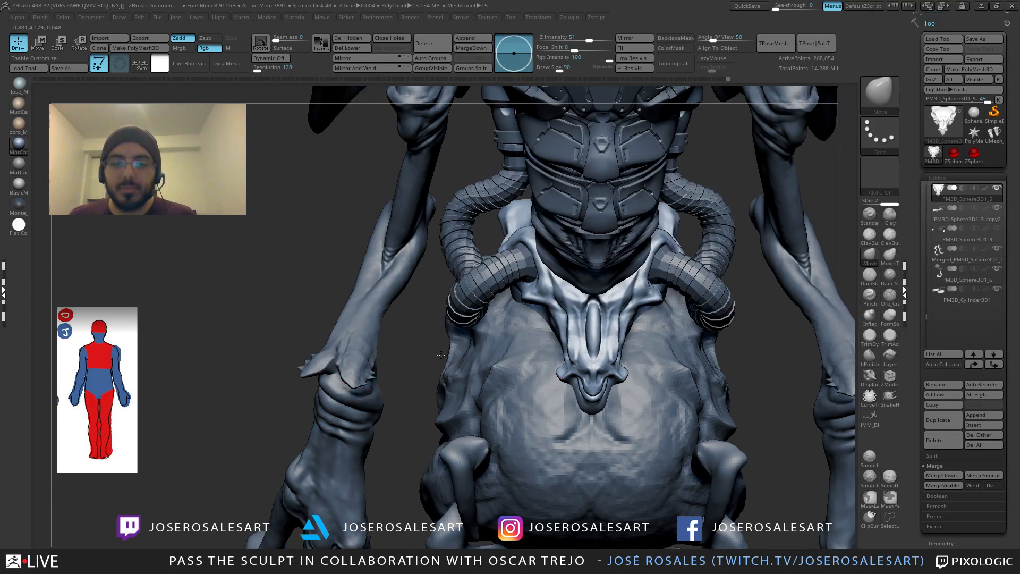
Step: Carve creases into the skull piece near the hose with the Dam Standard brush at draw size 39
drag(441, 354, 499, 357)
key(b)
key(d)
key(s)
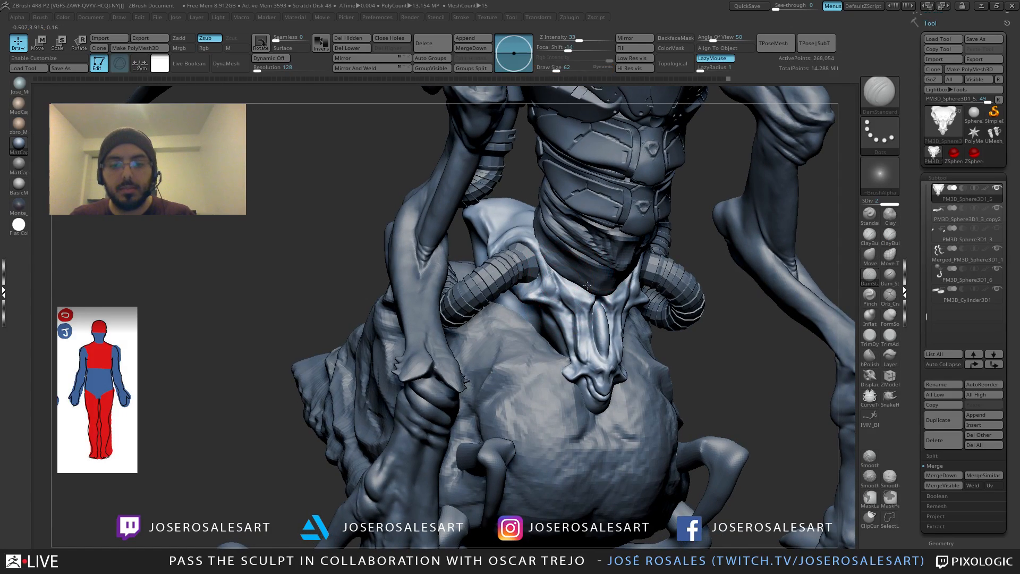
mouse_move(587, 285)
right_down()
mouse_move(683, 273)
mouse_move(708, 201)
right_up()
key(bracketleft)
key(bracketleft)
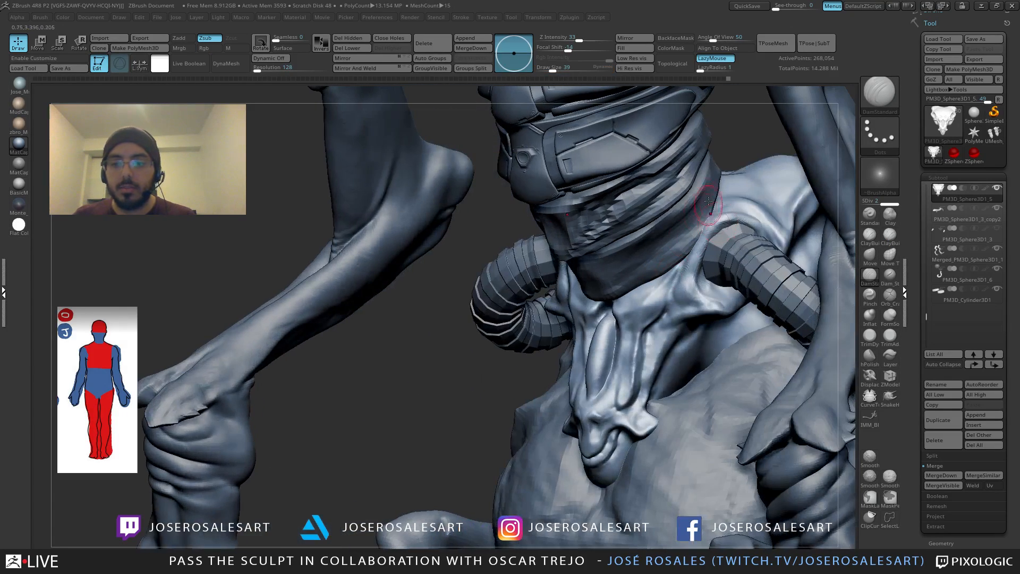
mouse_move(684, 280)
right_down()
mouse_move(670, 291)
mouse_move(677, 301)
right_up()
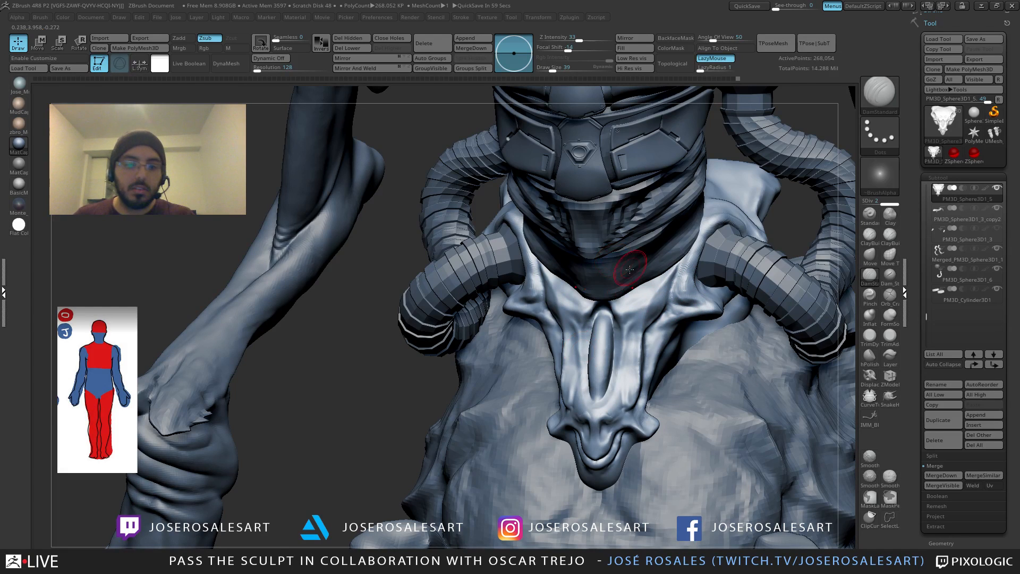
Step: Isolate the skull piece, then build up its side behind the eye socket with ClayBuildup and smooth it
mouse_move(620, 266)
right_down()
mouse_move(743, 325)
mouse_move(723, 352)
mouse_move(610, 332)
mouse_move(658, 308)
right_up()
key(alt+s)
key(1)
drag(675, 298, 630, 331)
right_drag(664, 328, 629, 311)
mouse_move(660, 318)
shift+mouse_down()
mouse_move(630, 328)
mouse_move(637, 335)
shift+mouse_up()
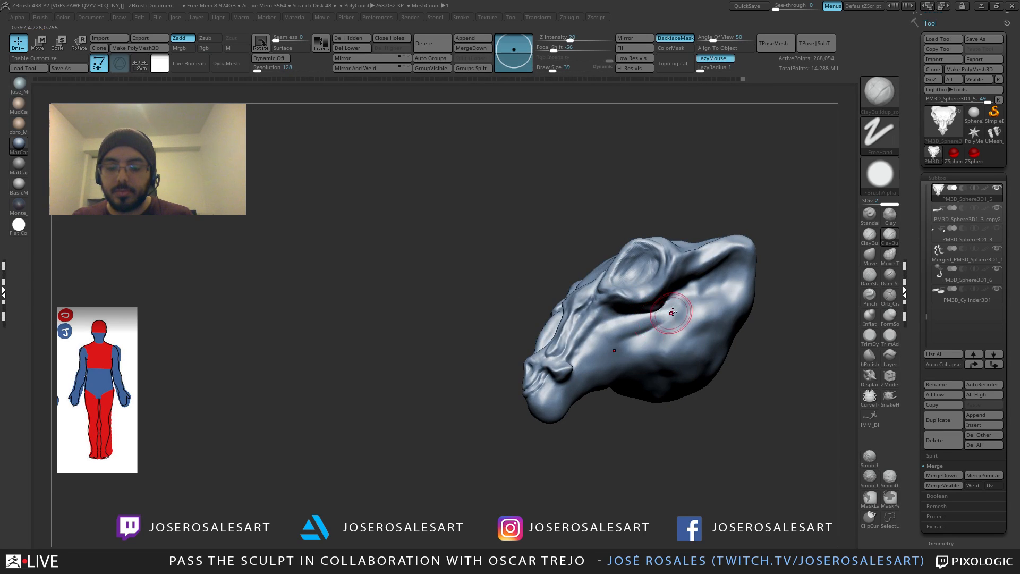
Step: Add more ClayBuildup volume along the ridge at the back of the isolated skull and smooth the transition
right_drag(695, 301, 676, 296)
drag(703, 281, 729, 269)
right_drag(685, 291, 716, 286)
mouse_move(711, 282)
mouse_down()
mouse_move(717, 272)
mouse_move(721, 296)
mouse_up()
right_drag(721, 299, 699, 308)
shift+drag(718, 289, 691, 303)
right_drag(679, 309, 711, 295)
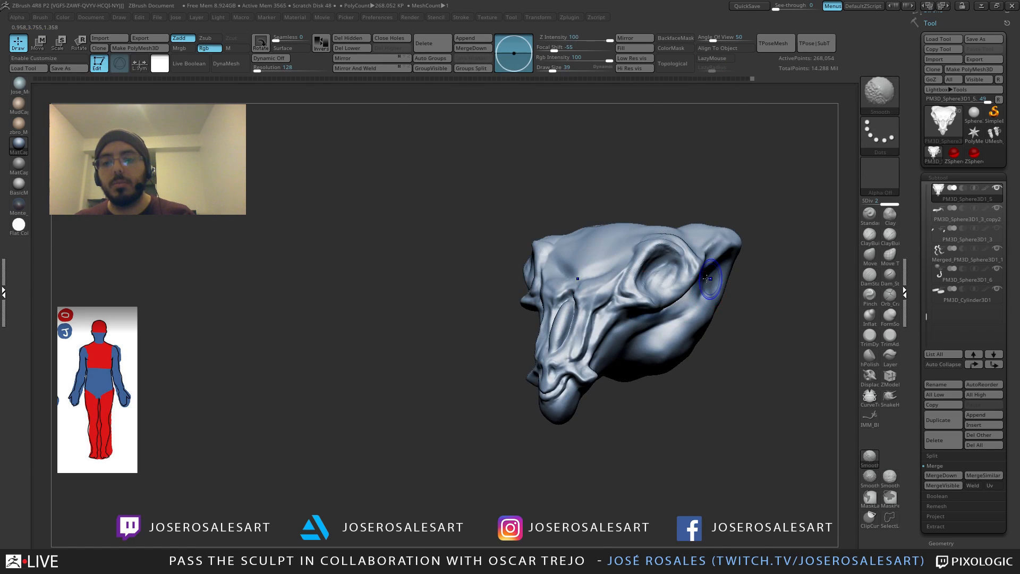
Step: Show the full creature again and detail the skull's forehead with the Standard brush at draw size 17
key(shift+s)
mouse_move(557, 255)
right_down()
mouse_move(585, 248)
mouse_move(563, 244)
right_up()
right_drag(518, 304, 535, 298)
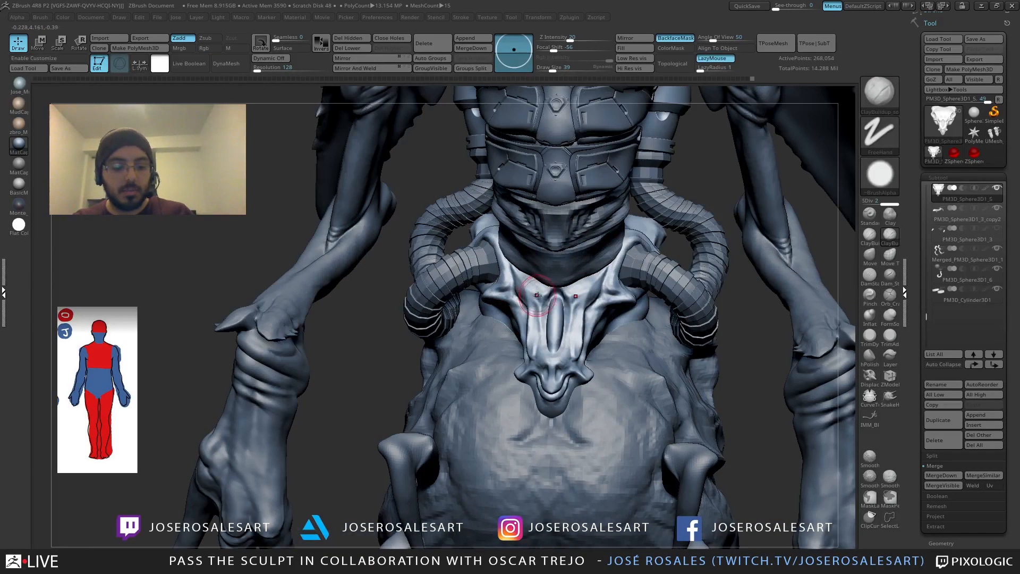
key(b)
key(s)
key(t)
key(s)
drag(556, 301, 552, 300)
right_drag(595, 293, 617, 274)
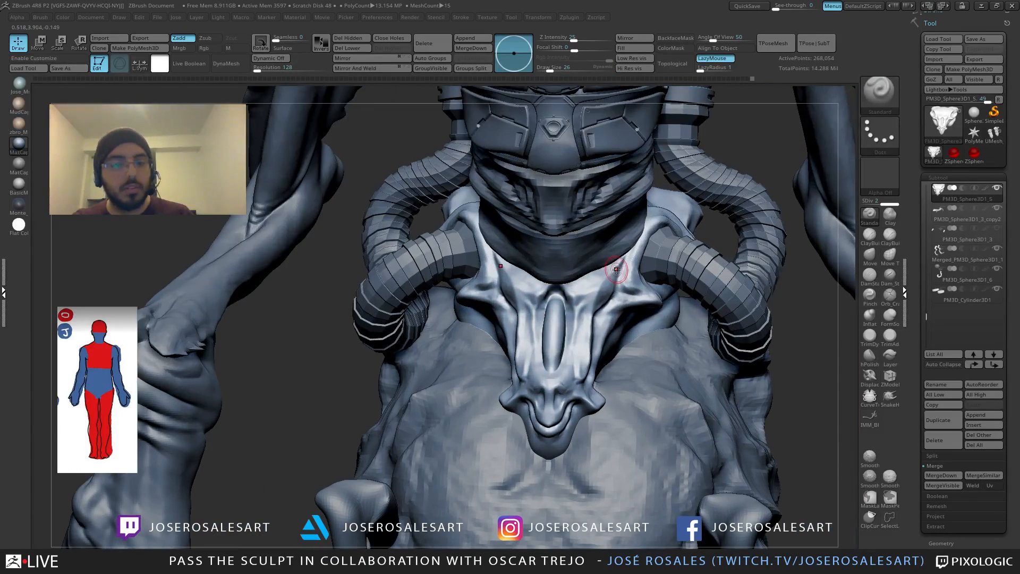
key(s)
drag(617, 269, 615, 270)
mouse_move(586, 318)
right_down()
mouse_move(590, 292)
mouse_move(588, 333)
mouse_move(615, 218)
right_up()
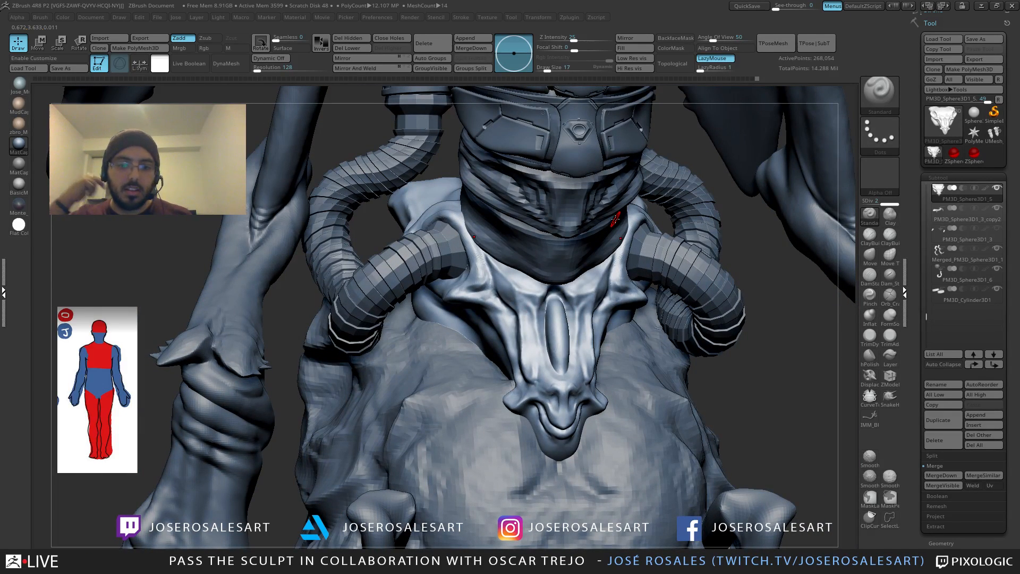
Step: Add fine relief to the skull's forehead beside the central cavity with the Standard brush at draw size 10
mouse_move(615, 217)
right_down()
mouse_move(412, 267)
mouse_move(395, 195)
right_up()
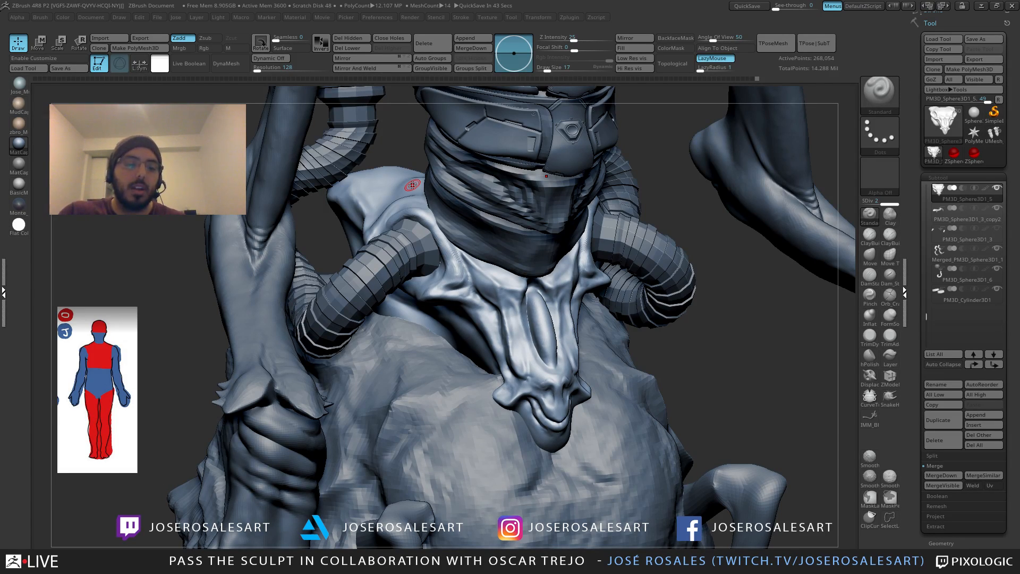
key(s)
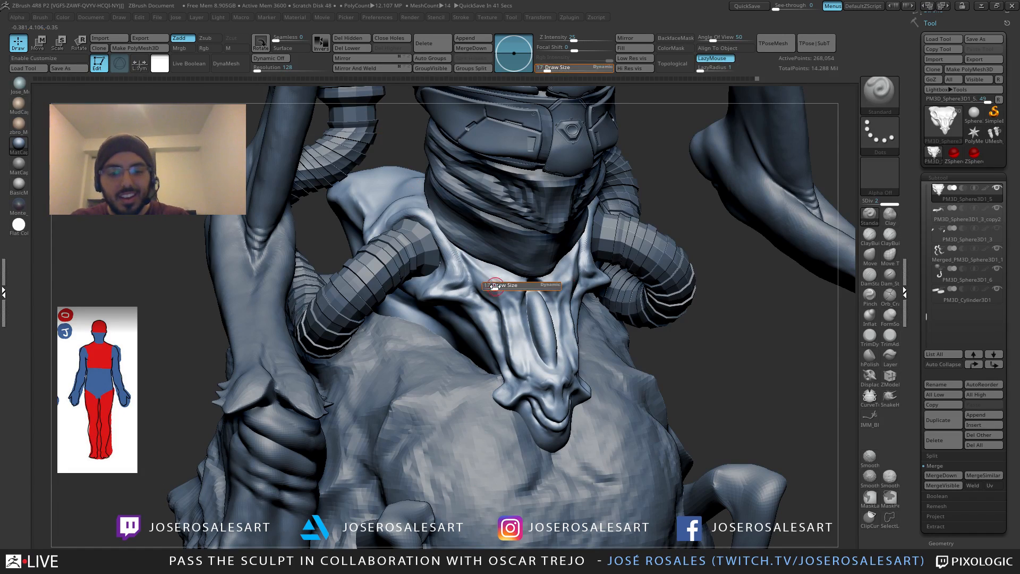
click(494, 287)
mouse_move(500, 287)
right_down()
mouse_move(480, 286)
mouse_move(505, 291)
right_up()
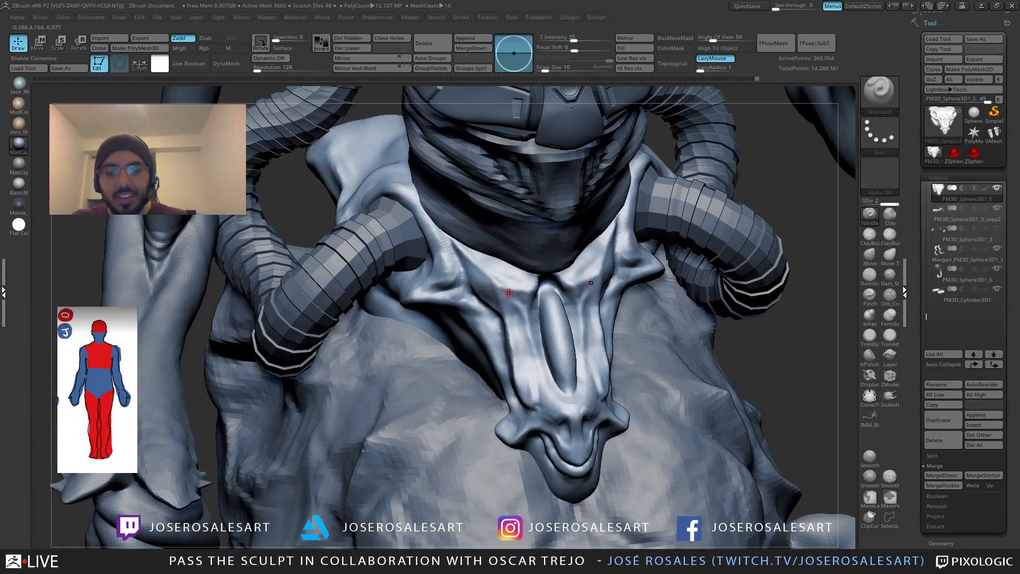
drag(505, 291, 520, 293)
right_drag(519, 291, 540, 290)
Step: Build up the forehead on both sides of the central cavity with ClayBuildup at draw size 26
key(2)
key(s)
click(538, 298)
key(s)
drag(534, 294, 531, 295)
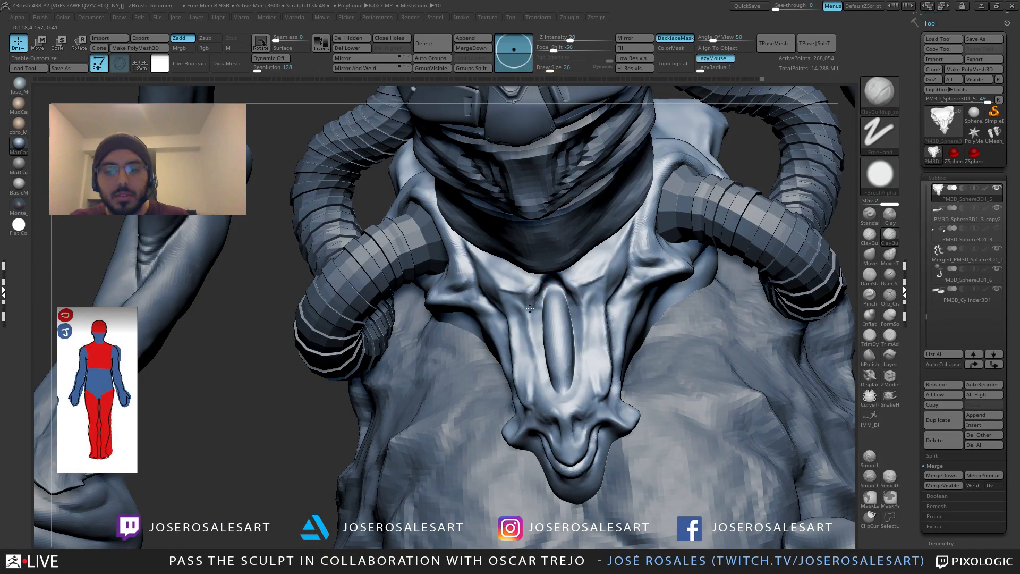
mouse_move(535, 289)
right_down()
mouse_move(541, 308)
mouse_move(491, 314)
mouse_move(520, 297)
right_up()
drag(524, 299, 519, 304)
right_drag(510, 298, 538, 292)
drag(523, 288, 506, 296)
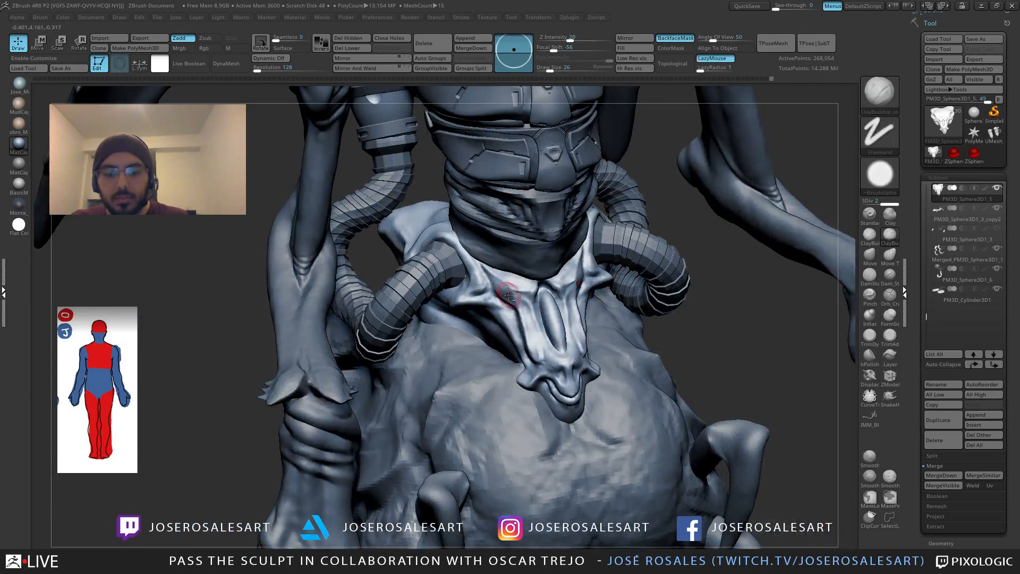
Step: Refine the forehead ridges with ClayBuildup at draw size 21 and smooth them
ctrl+right_drag(511, 276, 523, 281)
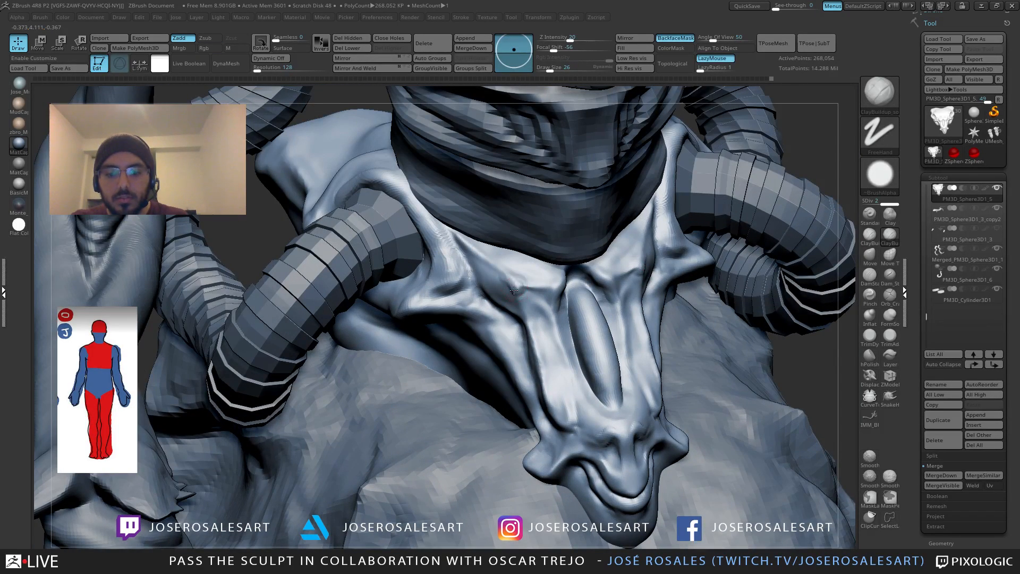
drag(525, 289, 547, 277)
ctrl+right_drag(531, 296, 519, 282)
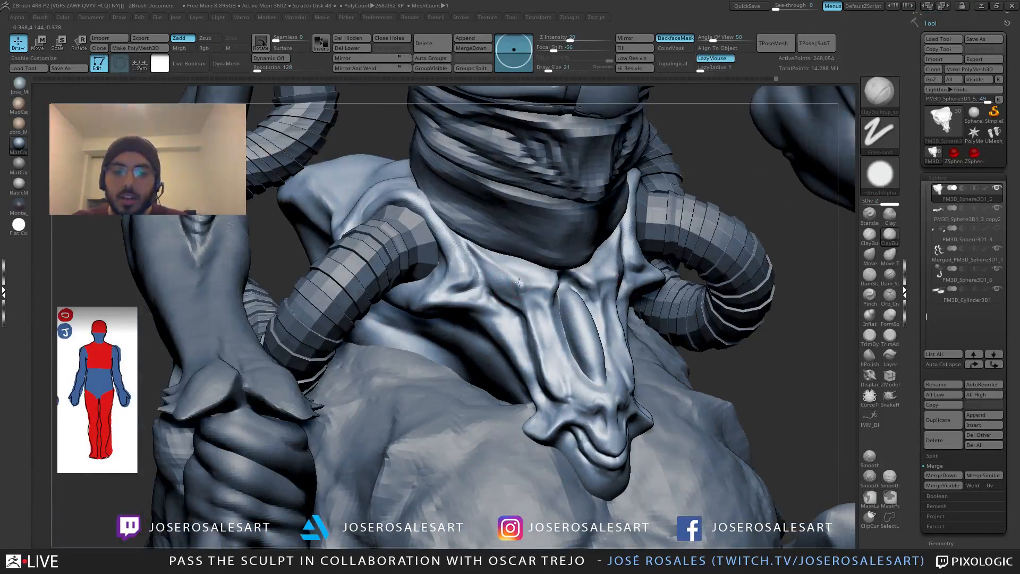
shift+drag(526, 285, 541, 281)
right_drag(542, 281, 505, 279)
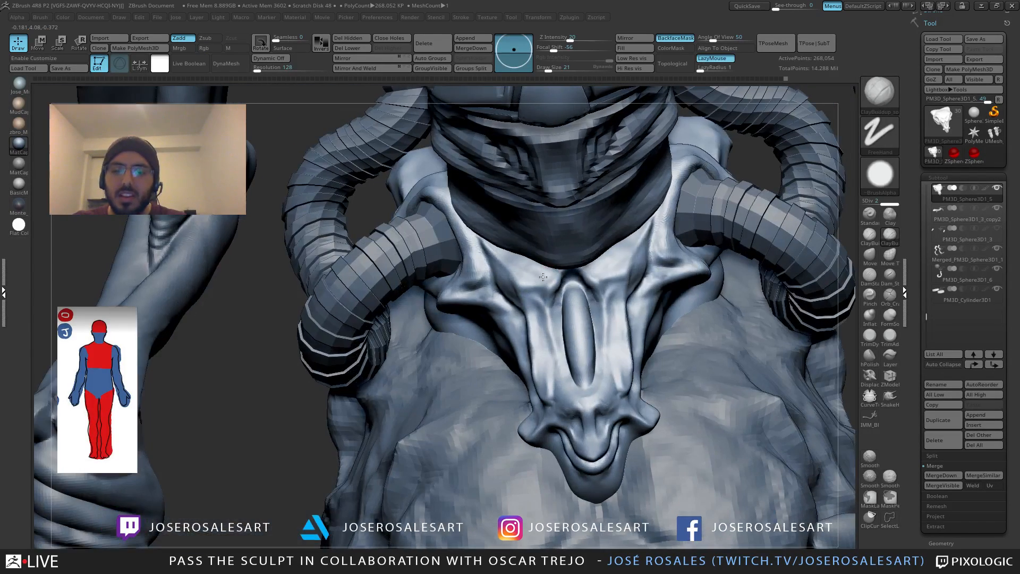
Step: Carve creases into the skull piece around the waist hose opening with the Dam Standard brush at draw size 21
mouse_move(643, 249)
right_down()
mouse_move(669, 209)
mouse_move(649, 175)
right_up()
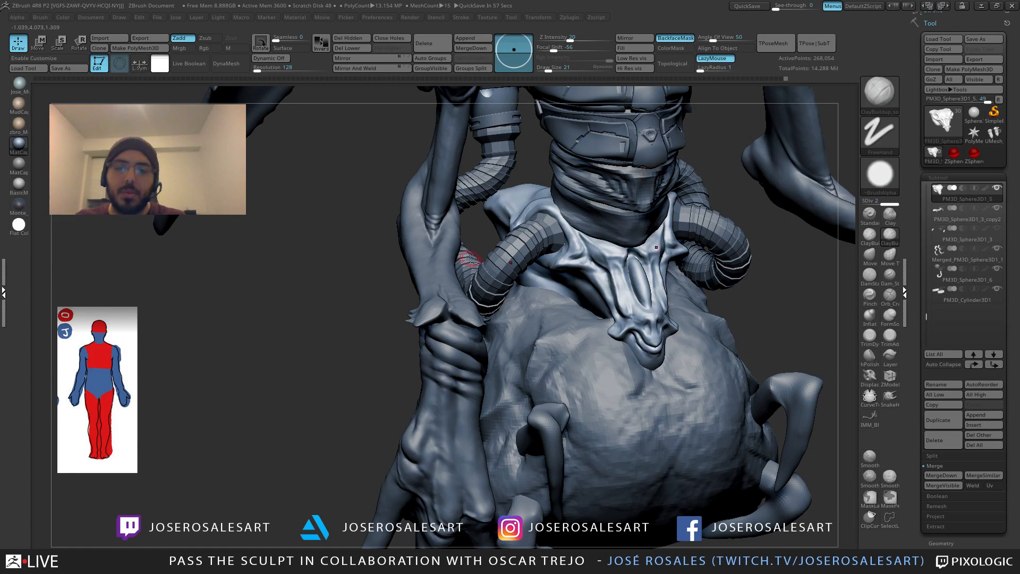
alt+right_drag(618, 123, 574, 339)
key(f)
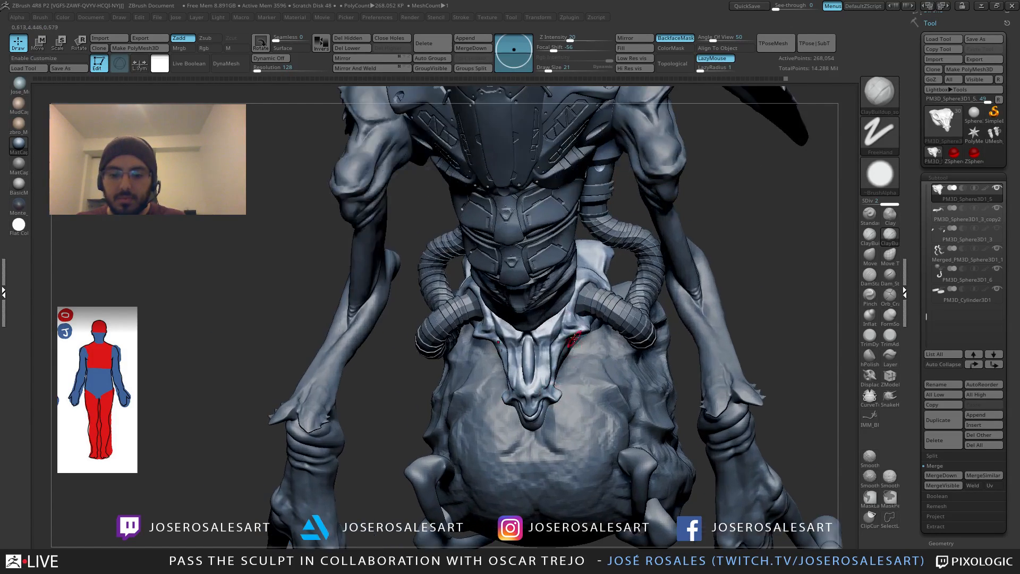
ctrl+right_drag(574, 234, 577, 291)
mouse_move(580, 289)
mouse_down()
mouse_move(572, 295)
mouse_move(574, 287)
mouse_up()
key(b)
key(d)
key(s)
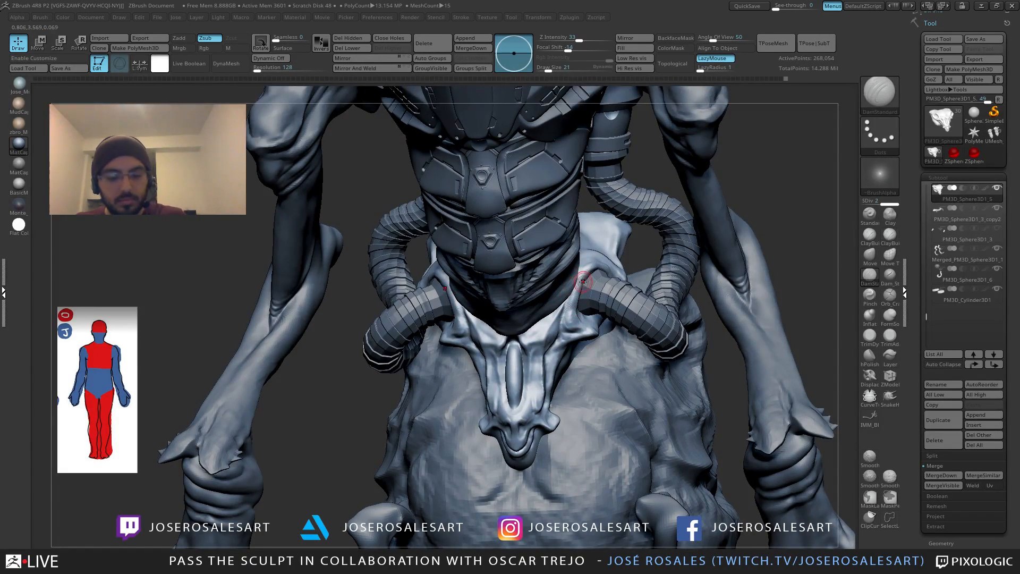
mouse_move(587, 273)
right_down()
mouse_move(550, 268)
mouse_move(587, 324)
right_up()
drag(582, 317, 602, 334)
mouse_move(586, 281)
mouse_down()
mouse_move(578, 312)
mouse_move(592, 273)
mouse_move(578, 328)
mouse_move(588, 329)
mouse_up()
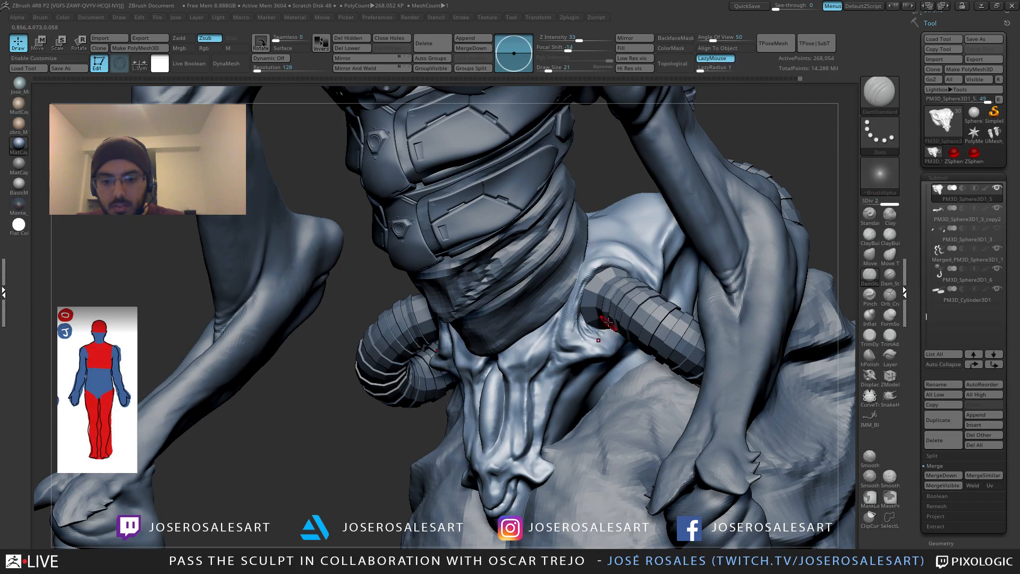
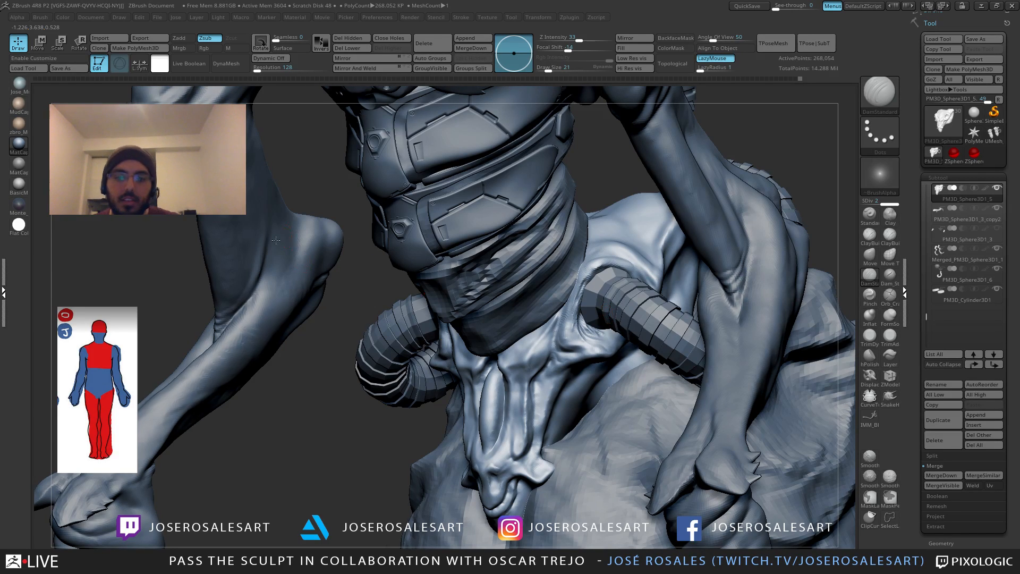
Step: Select the creature's arms and sharpen the creases near the elbow with the Dam Standard brush at draw size 36
mouse_move(249, 255)
mouse_down()
mouse_move(292, 259)
mouse_move(269, 281)
mouse_move(278, 284)
mouse_move(271, 271)
mouse_move(292, 260)
mouse_move(487, 217)
mouse_move(462, 282)
mouse_move(420, 294)
mouse_move(298, 293)
mouse_move(191, 314)
mouse_move(208, 299)
mouse_move(198, 290)
mouse_up()
key(b)
key(c)
key(b)
alt+click(460, 294)
key(b)
key(d)
key(s)
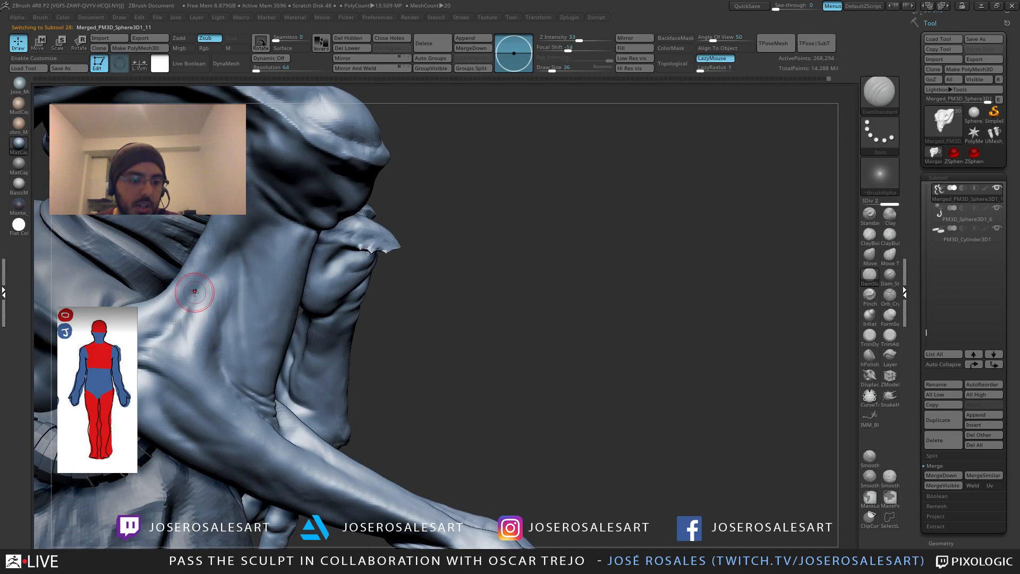
mouse_move(168, 323)
mouse_down()
mouse_move(201, 279)
mouse_move(214, 336)
mouse_move(230, 291)
mouse_move(401, 286)
mouse_up()
Step: Switch to the ClayBuildup brush, select the mouth tusks and examine the head, chest armor and whole figure
key(b)
key(c)
key(b)
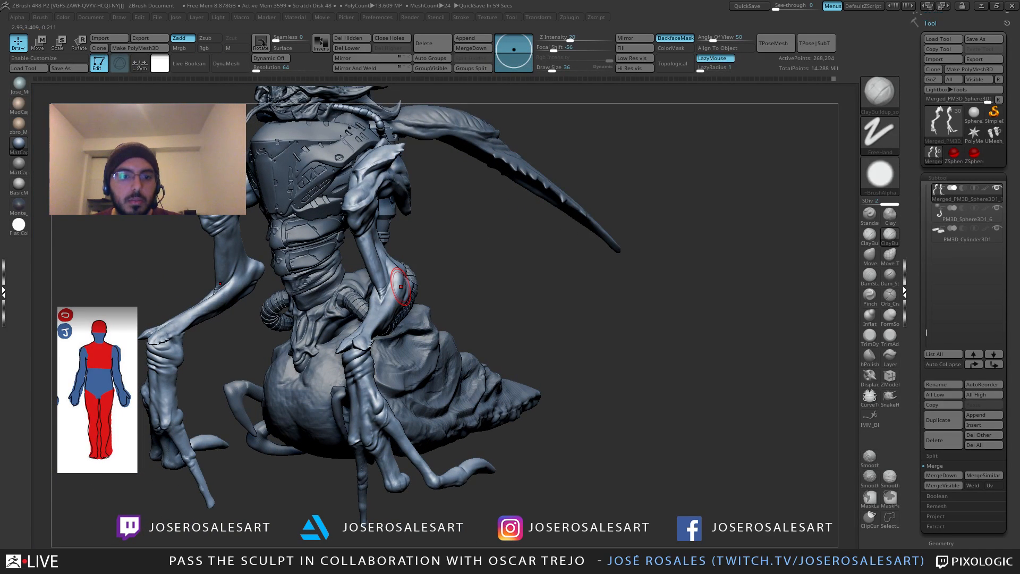
mouse_move(401, 286)
mouse_down()
mouse_move(310, 211)
mouse_move(324, 258)
mouse_move(267, 261)
mouse_move(277, 282)
mouse_move(467, 272)
mouse_up()
alt+click(268, 262)
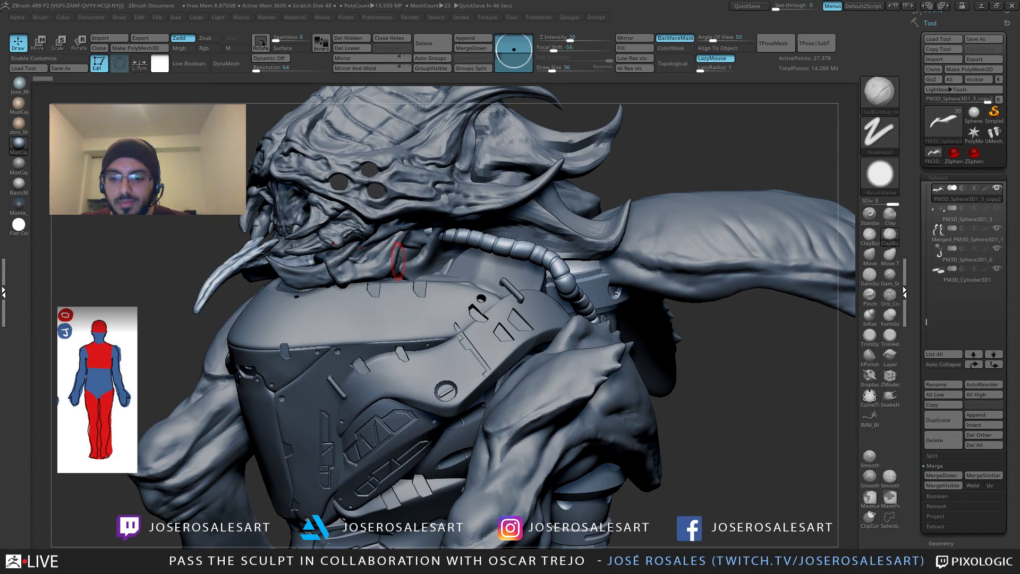
mouse_move(365, 263)
right_down()
mouse_move(366, 287)
mouse_move(372, 277)
mouse_move(383, 284)
mouse_move(534, 272)
right_up()
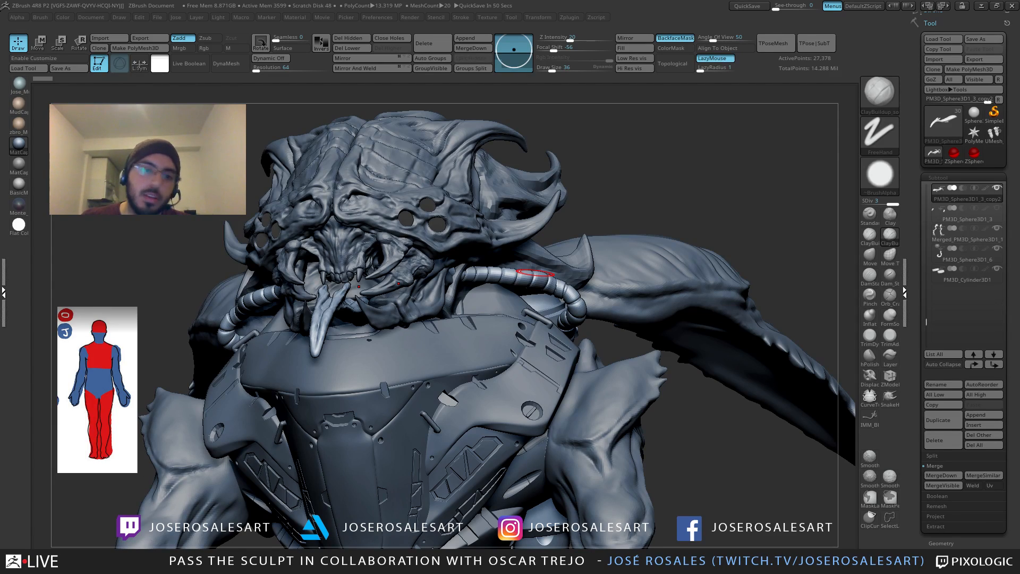
mouse_move(204, 239)
mouse_down()
mouse_move(184, 239)
mouse_move(296, 257)
mouse_move(481, 238)
mouse_move(464, 241)
mouse_move(508, 154)
mouse_move(500, 229)
mouse_move(452, 250)
mouse_move(447, 218)
mouse_up()
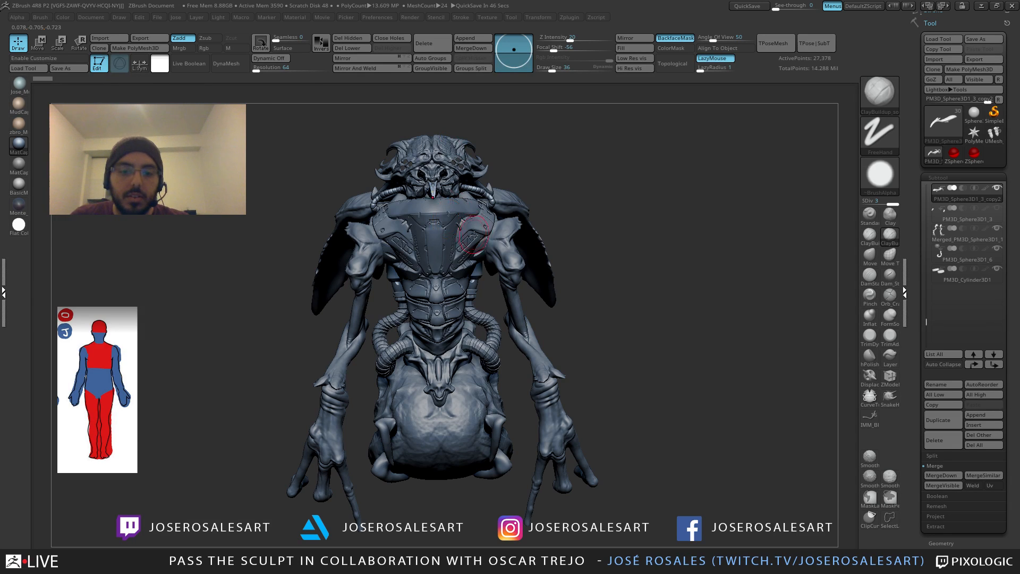
right_drag(457, 223, 580, 138)
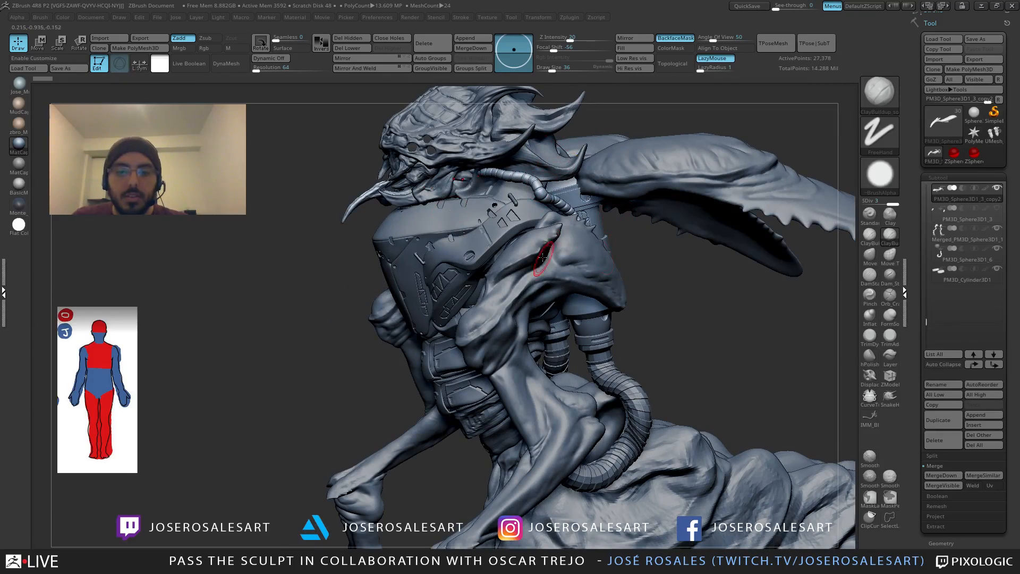
Step: Select the arms and examine the upper body and arms from the front and side
alt+click(567, 248)
right_drag(566, 263, 809, 265)
ctrl+right_drag(683, 257, 612, 265)
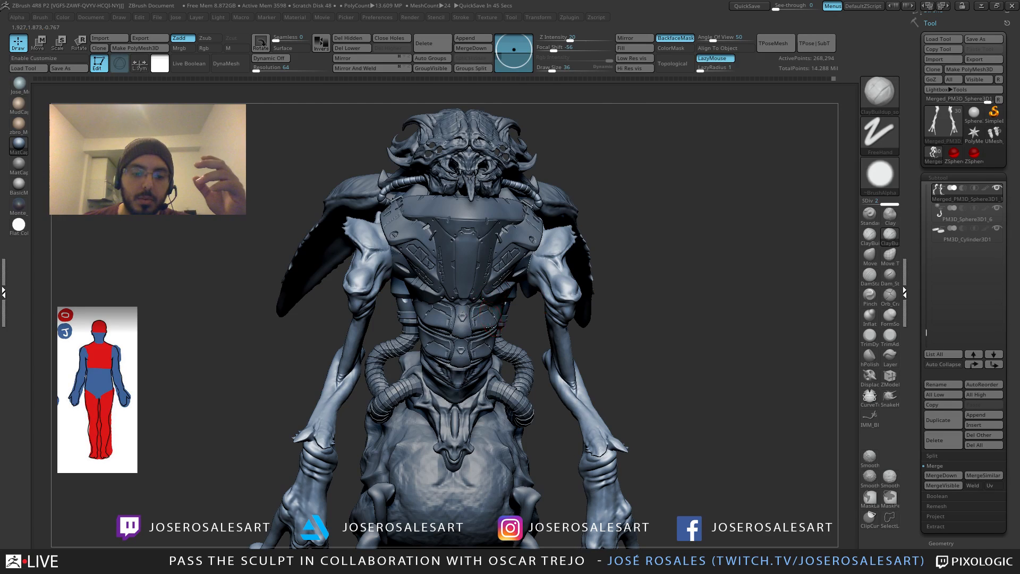
drag(680, 157, 580, 265)
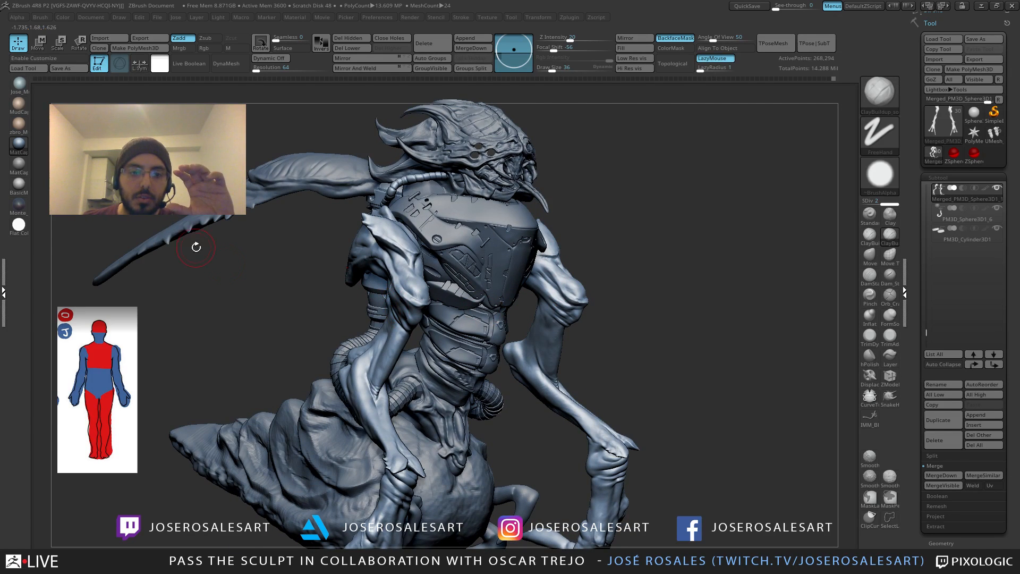
Step: Select the bladed back limbs and add fine wrinkles to their rounded upper segments with the Standard brush at draw size 15
alt+click(346, 171)
drag(300, 236, 249, 215)
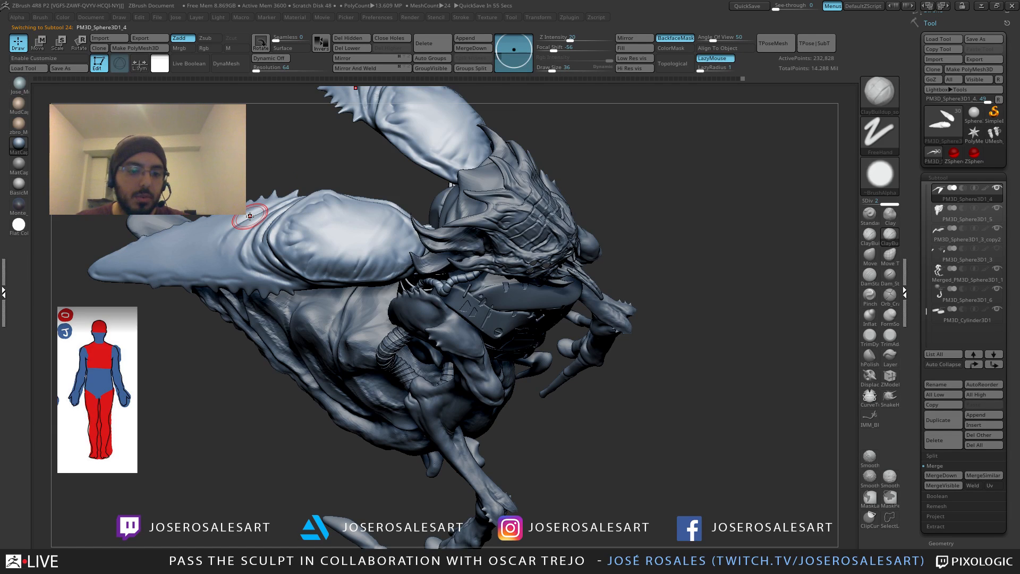
alt+drag(392, 168, 485, 225)
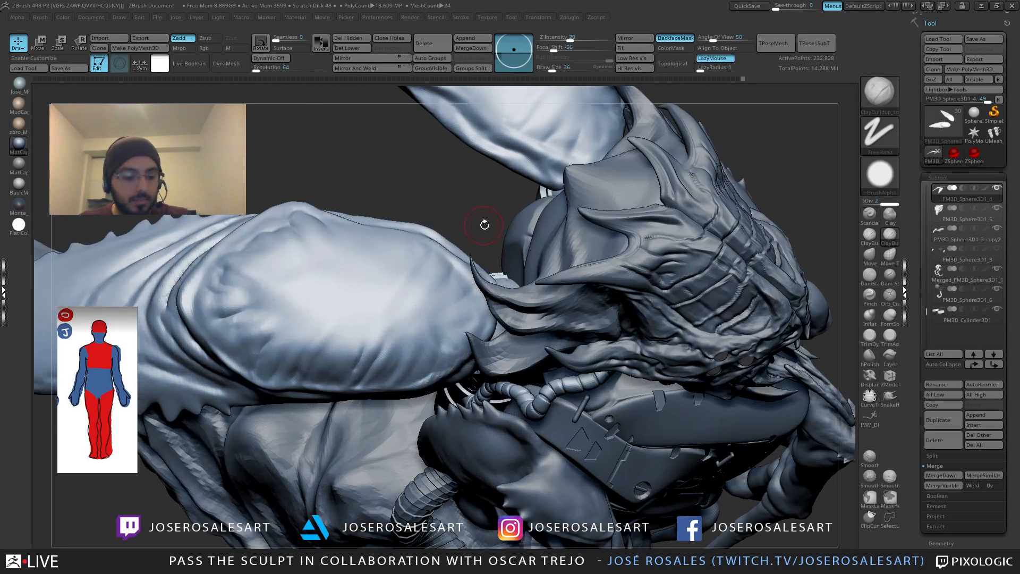
key(b)
key(s)
key(t)
drag(507, 184, 446, 250)
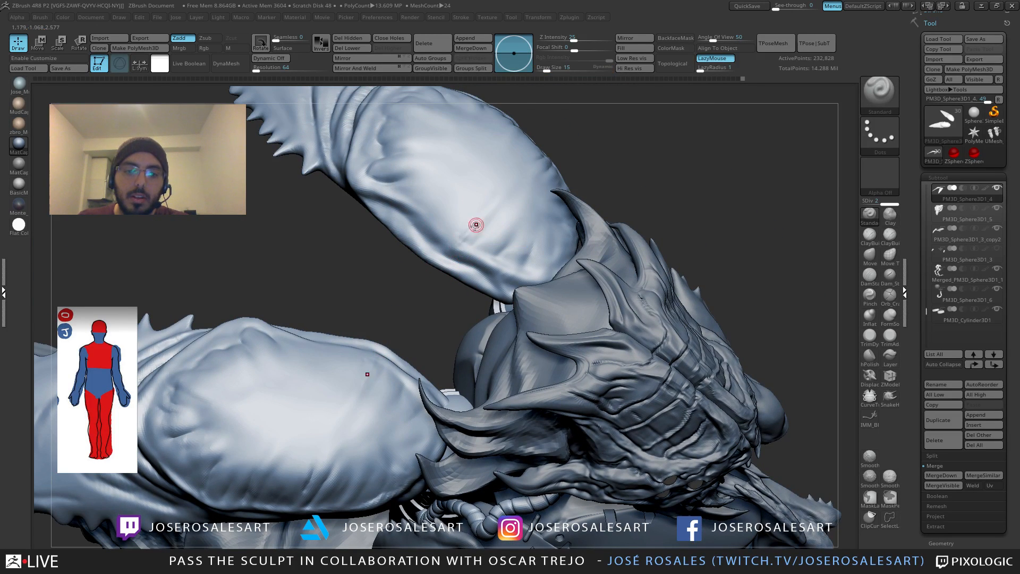
Step: Soften and refine the wrinkles across the rounded upper segments of the back limbs with the Smooth brush
key(shift)
shift+drag(463, 241, 498, 208)
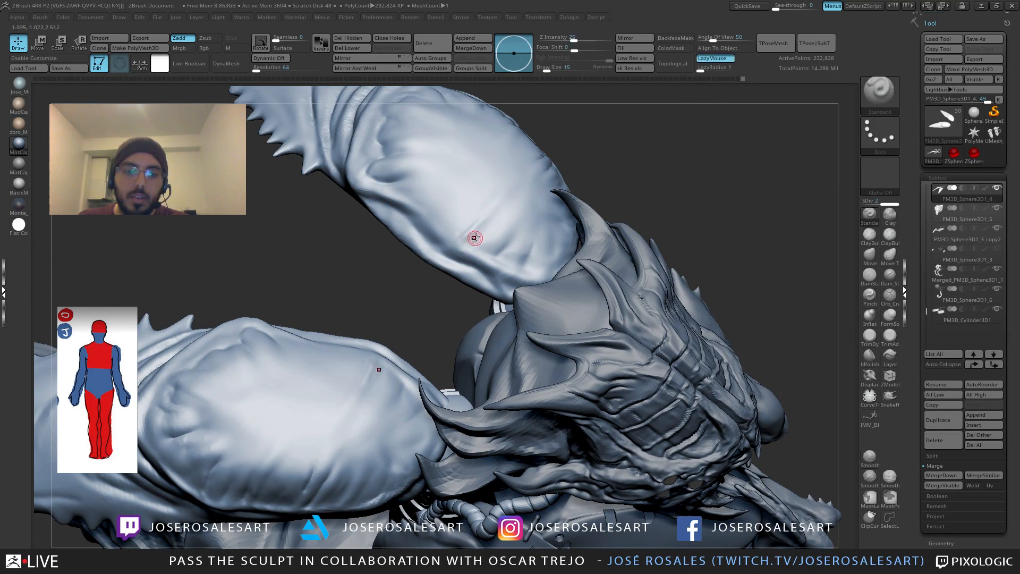
right_drag(474, 235, 450, 234)
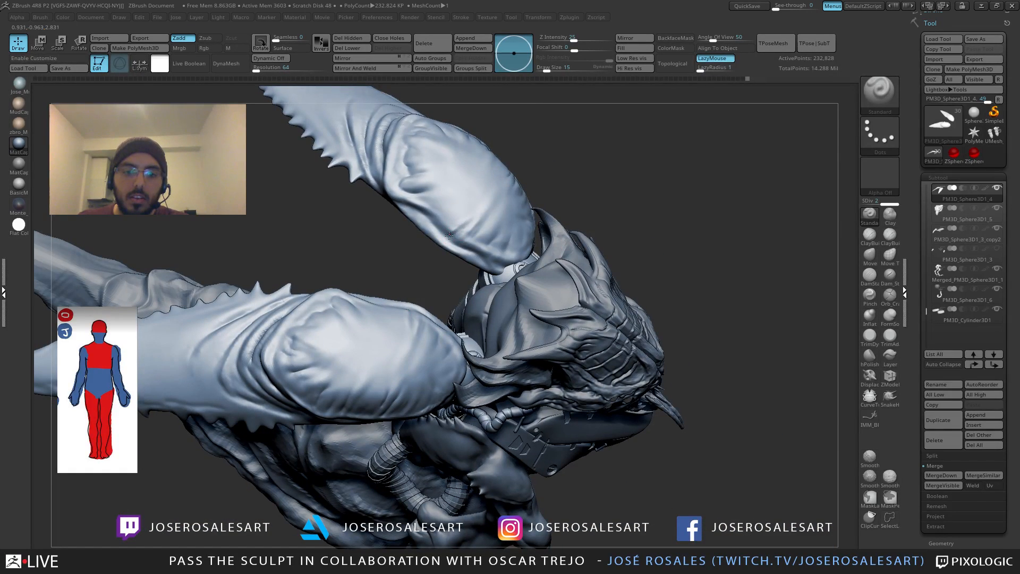
key(shift)
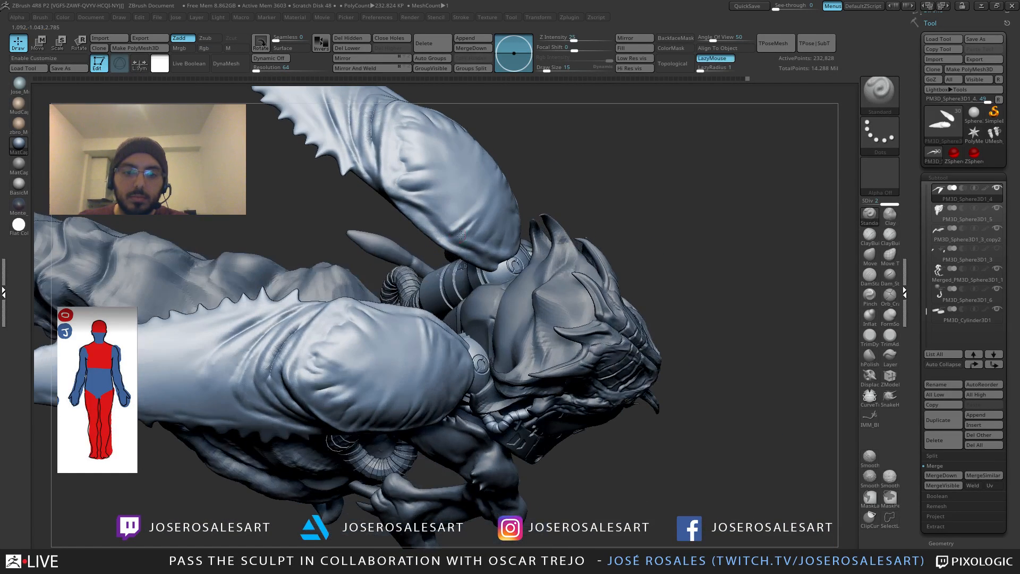
mouse_move(444, 240)
right_down()
mouse_move(451, 227)
mouse_move(456, 245)
mouse_move(452, 212)
right_up()
key(shift)
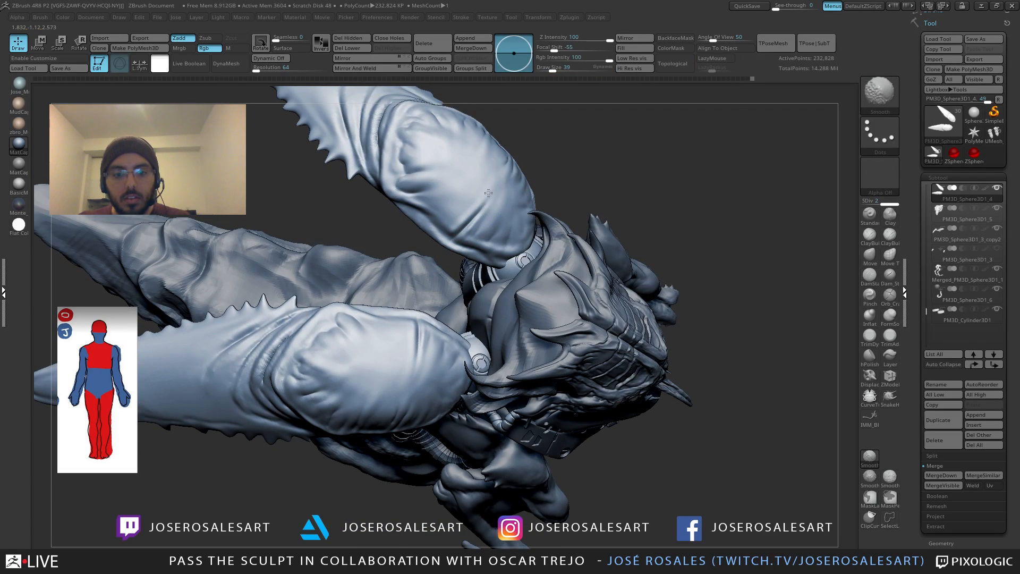
Step: Build up volume on the rounded segments with the ClayBuildup brush at draw size 39 and smooth the result
key(1)
mouse_move(471, 211)
right_down()
mouse_move(441, 215)
mouse_move(446, 223)
mouse_move(466, 199)
mouse_move(490, 199)
mouse_move(478, 200)
right_up()
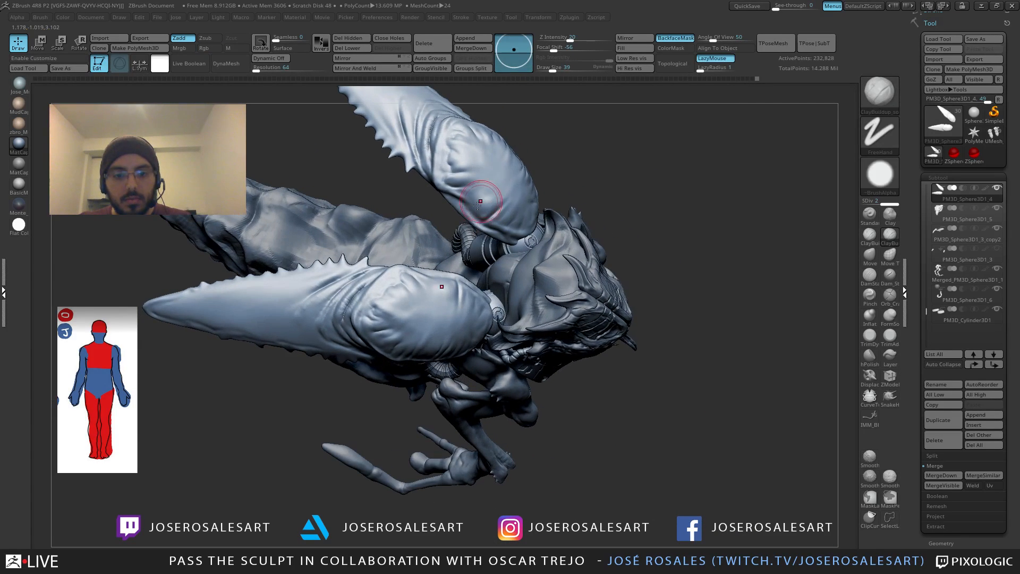
drag(499, 193, 502, 184)
mouse_move(489, 185)
right_down()
mouse_move(498, 215)
mouse_move(511, 174)
right_up()
shift+drag(490, 188, 485, 194)
mouse_move(509, 188)
right_down()
mouse_move(513, 215)
mouse_move(457, 199)
mouse_move(393, 211)
mouse_move(503, 223)
right_up()
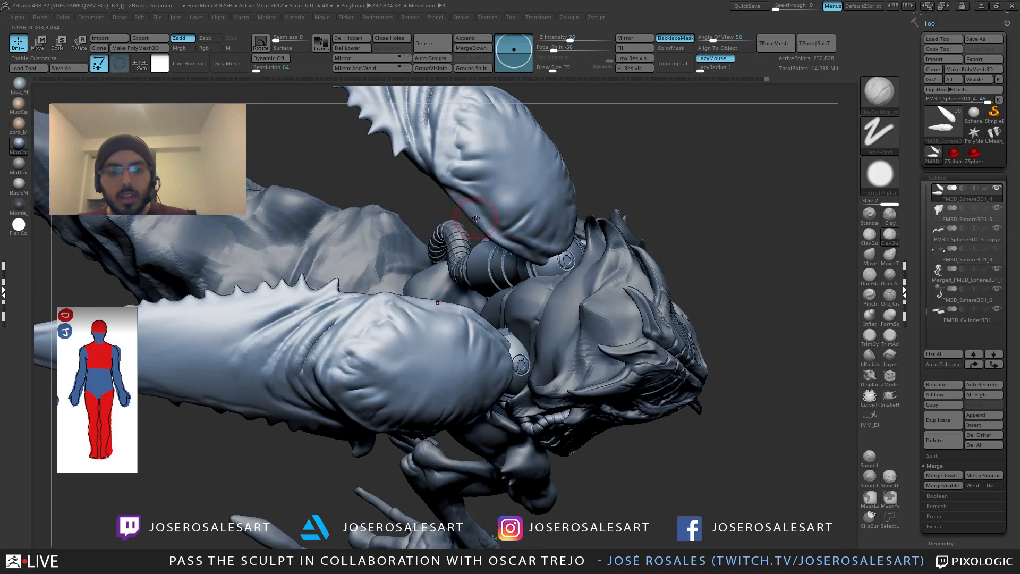
Step: Raise skin folds near the inner edge of the rounded segments with the Standard brush at draw size 23
key(b)
key(s)
key(t)
key(s)
drag(504, 222, 502, 222)
mouse_move(503, 223)
right_down()
mouse_move(505, 245)
mouse_move(507, 204)
mouse_move(514, 224)
right_up()
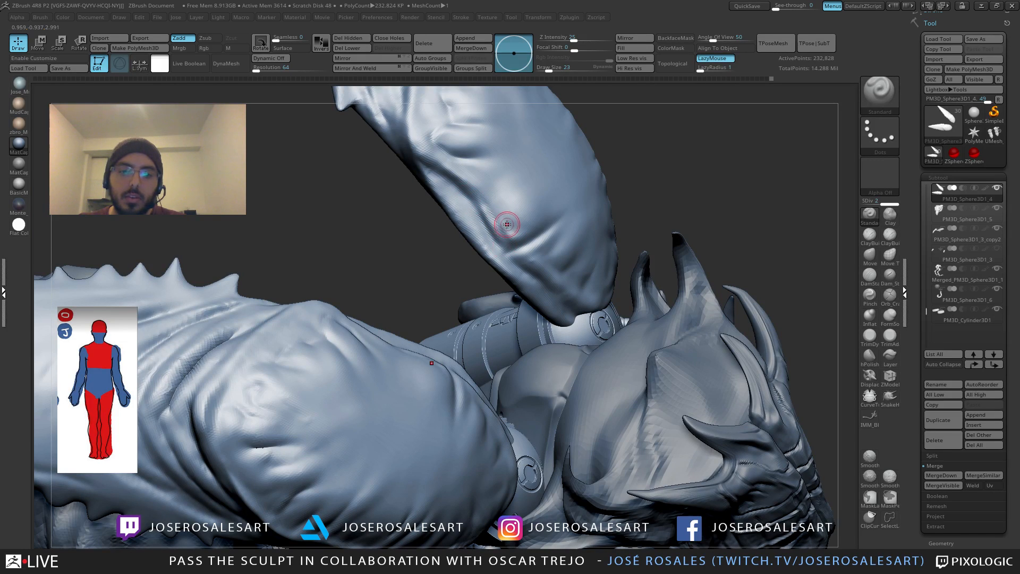
Step: Isolate the back limbs and sharpen the creases along the rounded segments' lower rim with the Dam Standard brush at draw size 36
key(b)
key(d)
key(s)
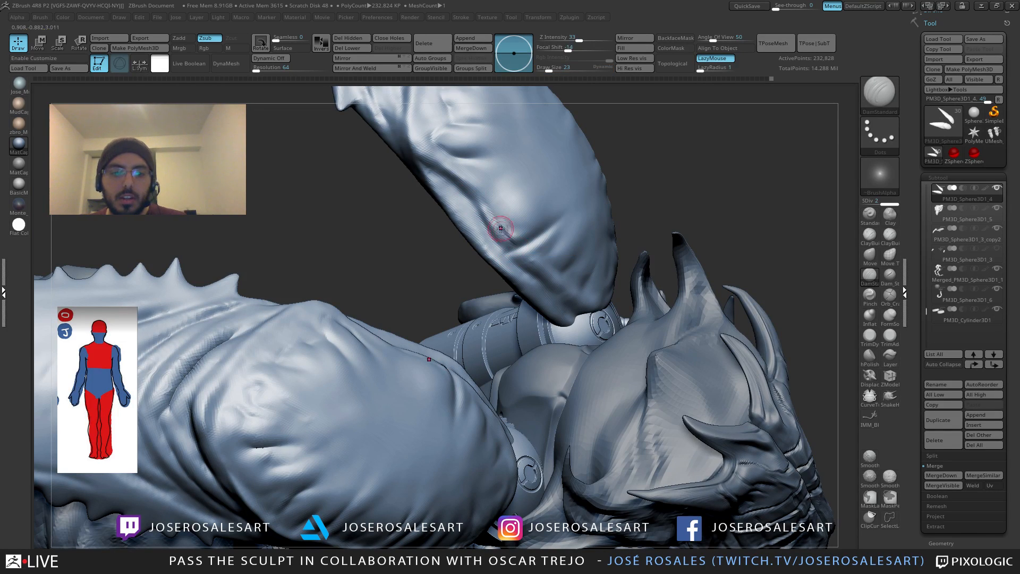
ctrl+right_drag(480, 199, 571, 234)
drag(528, 240, 510, 241)
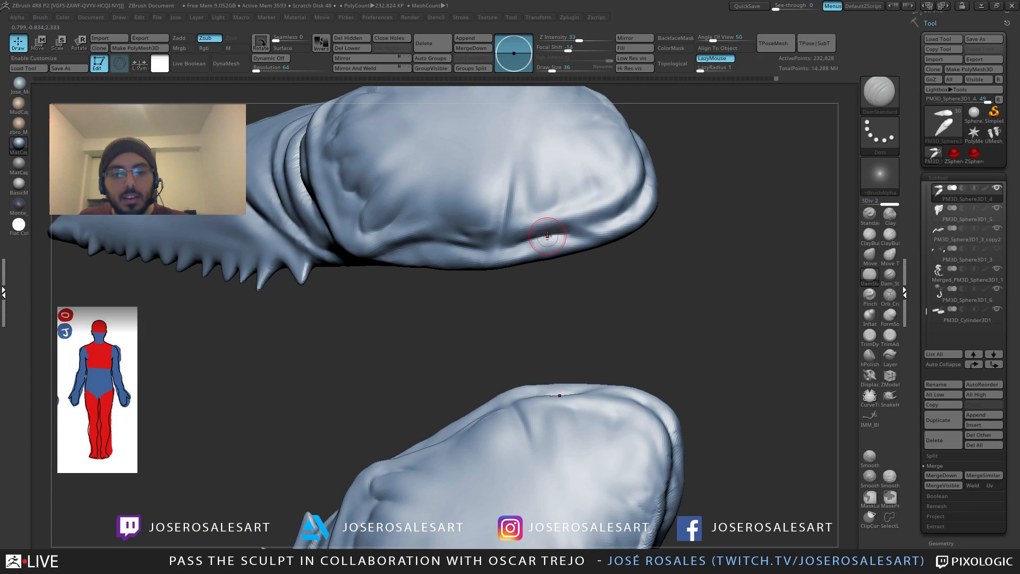
right_drag(568, 239, 635, 188)
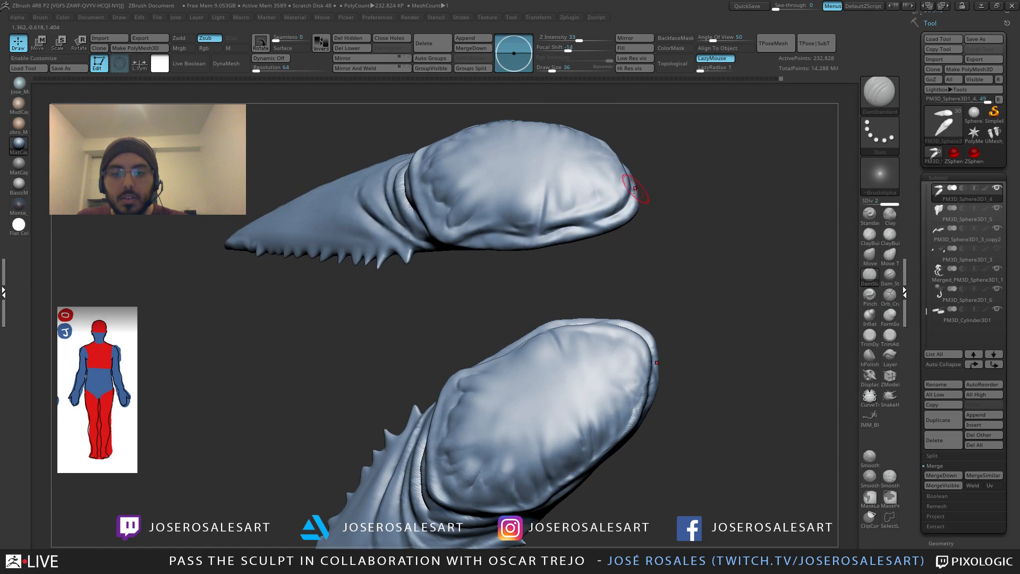
mouse_move(510, 234)
right_down()
mouse_move(455, 206)
mouse_move(485, 244)
right_up()
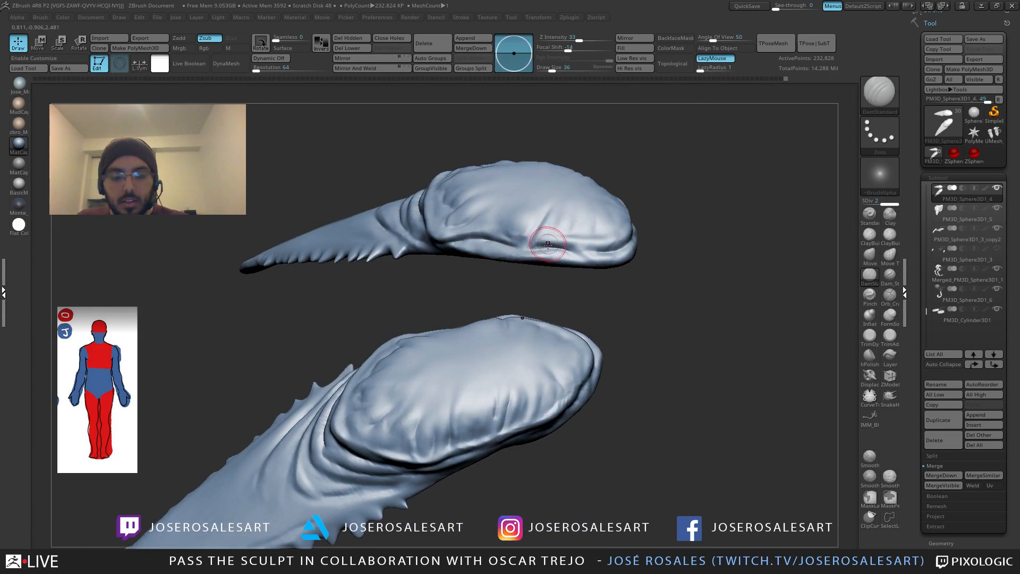
mouse_move(548, 245)
right_down()
mouse_move(603, 249)
mouse_move(640, 231)
mouse_move(647, 239)
mouse_move(567, 255)
mouse_move(524, 221)
mouse_move(412, 218)
right_up()
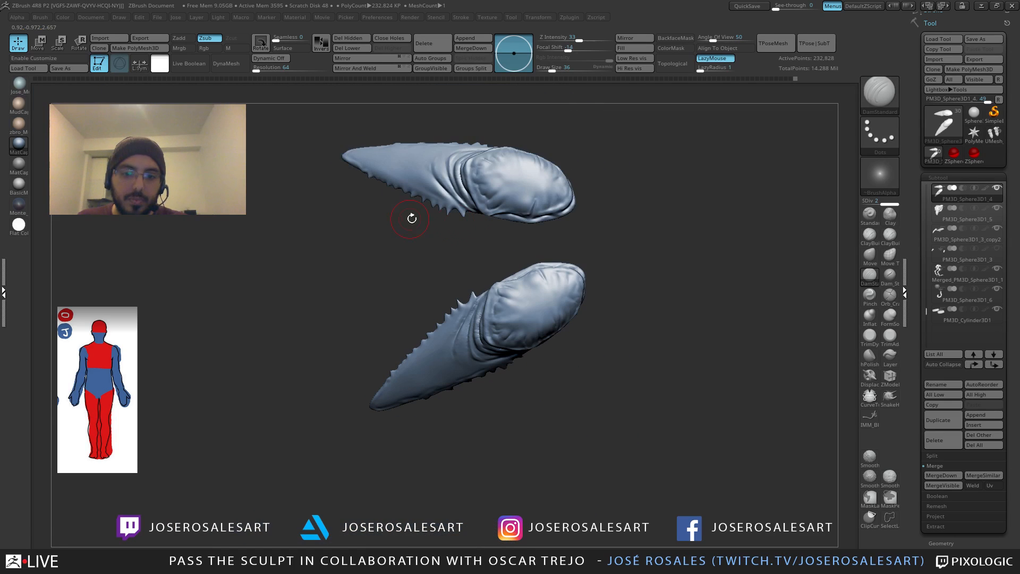
Step: Show the full creature and carve the folds where the blades meet the rounded segments with Dam Standard at draw size 39
mouse_move(560, 286)
right_down()
mouse_move(505, 273)
mouse_move(614, 235)
mouse_move(519, 244)
mouse_move(585, 258)
mouse_move(637, 239)
mouse_move(531, 260)
right_up()
key(shift+s)
mouse_move(531, 260)
ctrl+right_down()
mouse_move(523, 322)
mouse_move(549, 300)
mouse_move(547, 247)
mouse_move(540, 266)
mouse_move(474, 301)
mouse_move(583, 325)
mouse_move(547, 265)
ctrl+right_up()
key(shift)
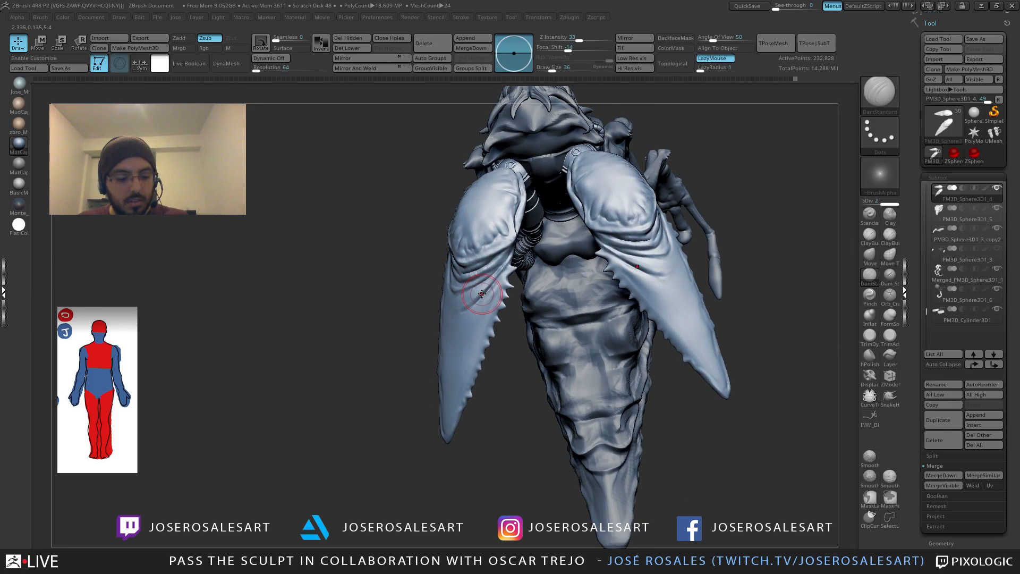
mouse_move(489, 293)
right_down()
mouse_move(536, 291)
mouse_move(474, 290)
right_up()
key(s)
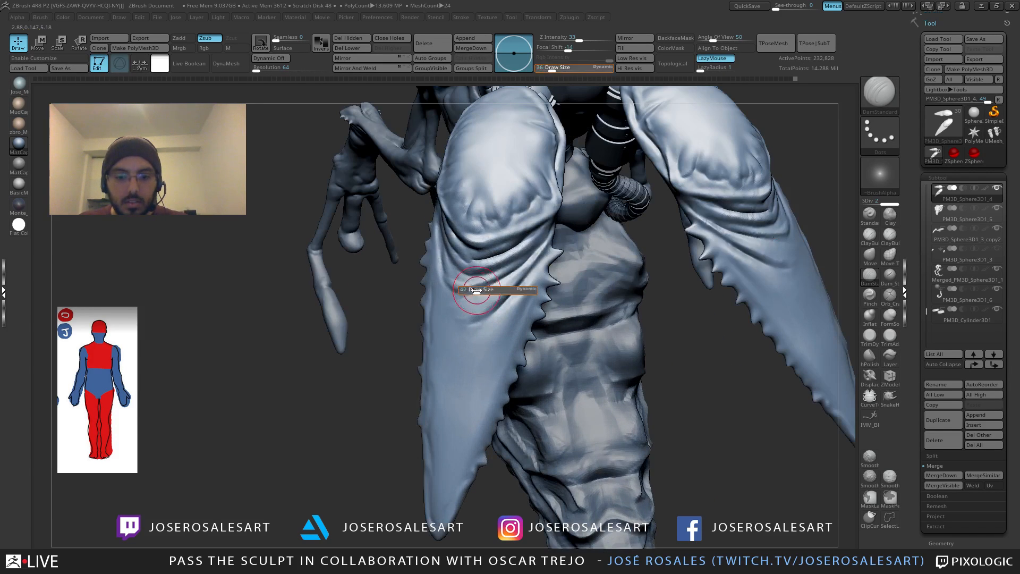
drag(471, 290, 474, 291)
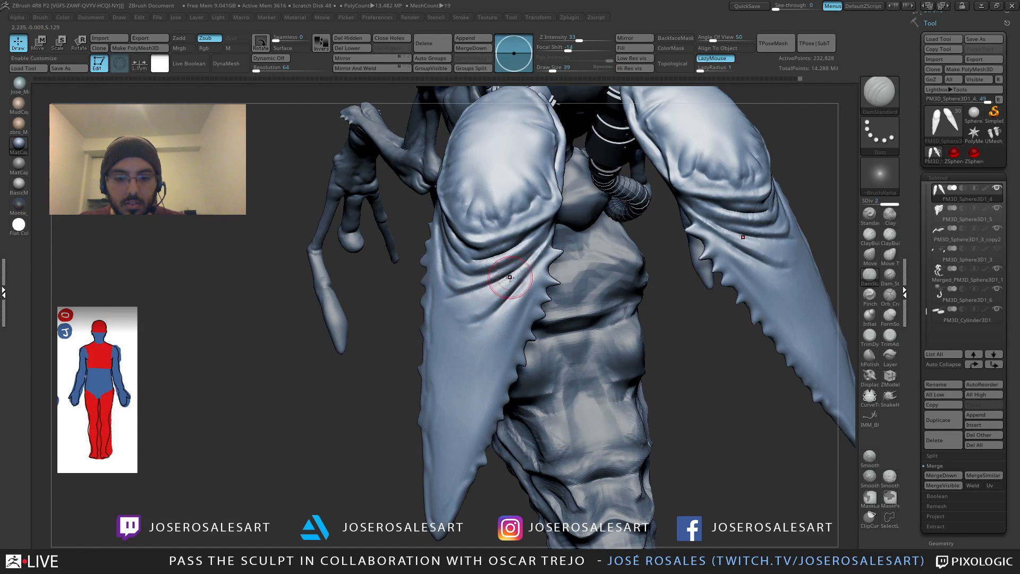
right_drag(440, 311, 447, 282)
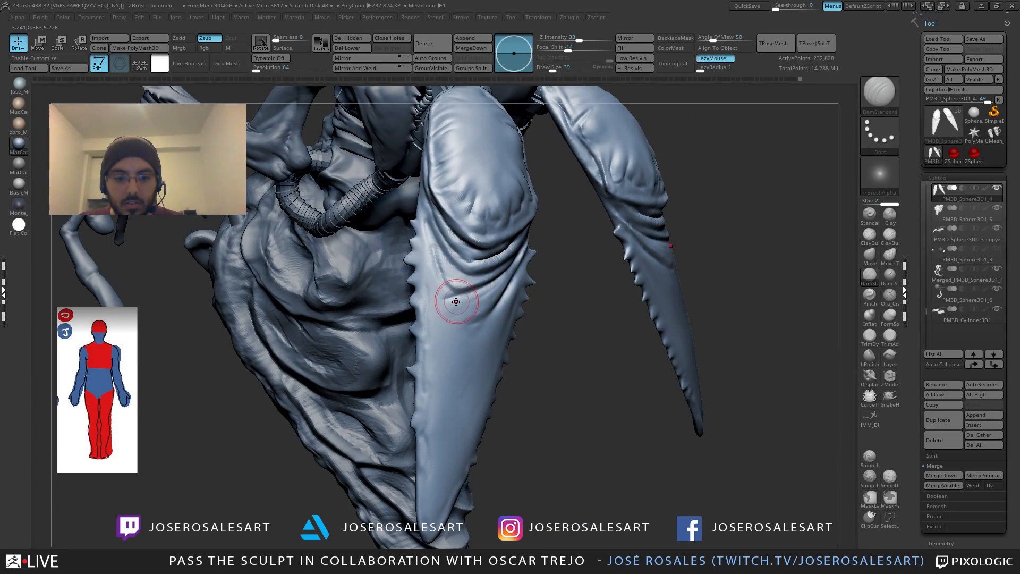
Step: Smooth the transition of the carved folds into the flat blade surface at draw size 15
key(shift)
mouse_move(441, 341)
right_down()
mouse_move(512, 273)
mouse_move(494, 255)
right_up()
shift+drag(510, 277, 472, 300)
key(s)
key(s)
key(shift)
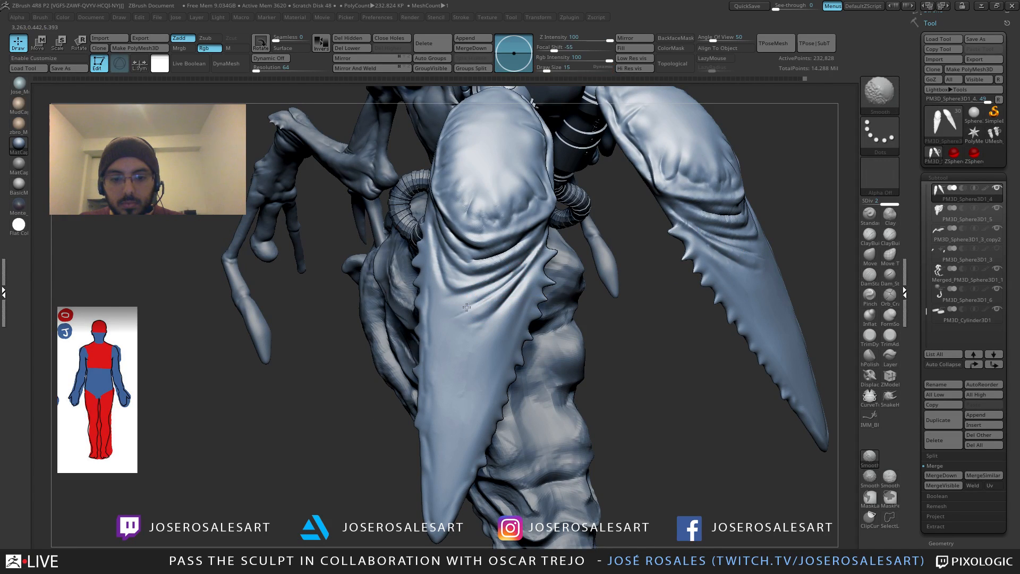
mouse_move(529, 255)
right_down()
mouse_move(476, 282)
mouse_move(517, 277)
mouse_move(526, 263)
right_up()
Step: Build up the fold ridges beside the blade spikes with the ClayBuildup brush at draw size 12
key(b)
key(c)
key(b)
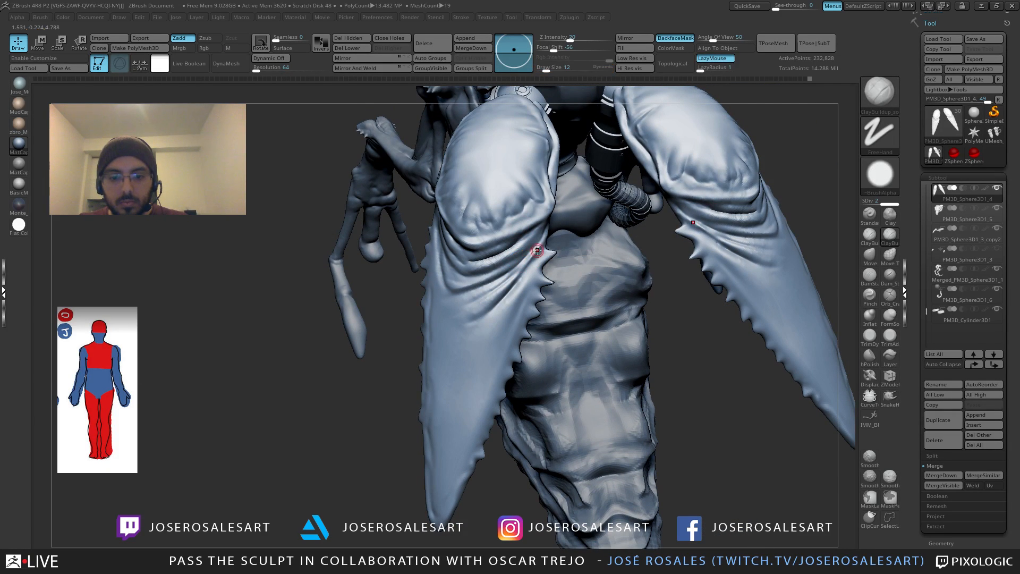
mouse_move(529, 256)
right_down()
mouse_move(514, 276)
mouse_move(540, 242)
right_up()
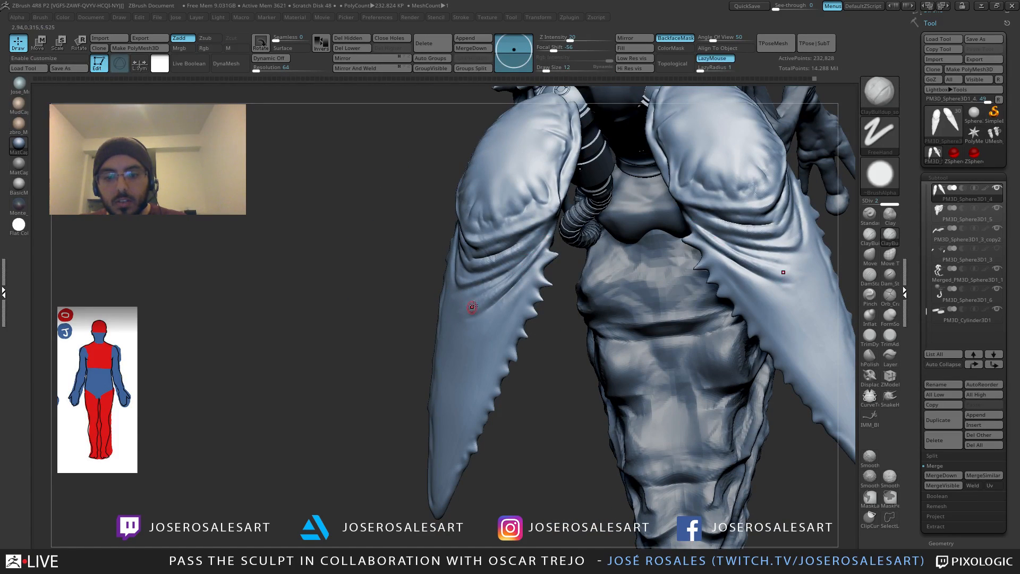
right_drag(490, 295, 672, 181)
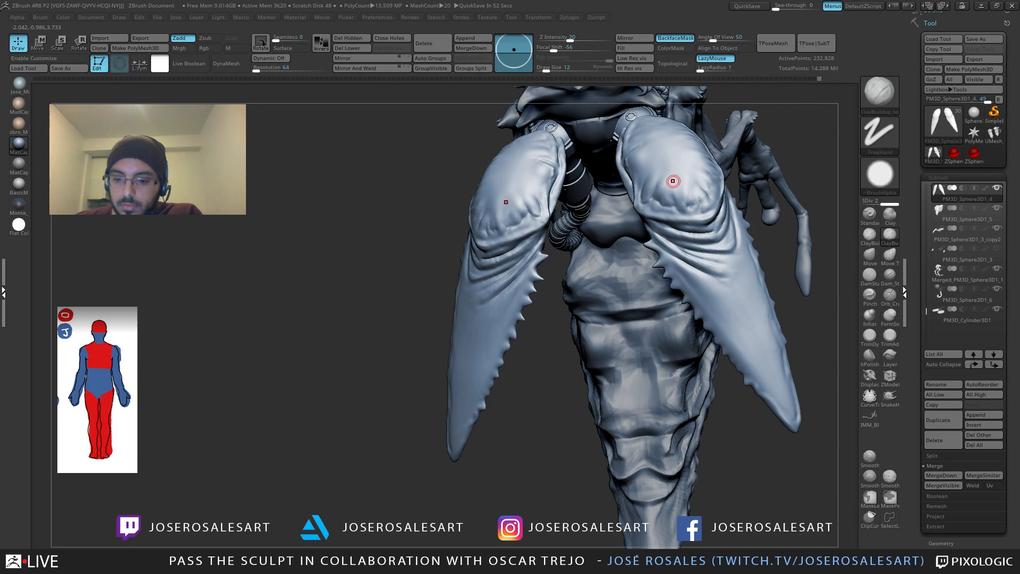
Step: Select the arms and build up and smooth the forms on the back of the hand with ClayBuildup at draw size 15
drag(672, 181, 478, 234)
mouse_move(435, 295)
mouse_down()
mouse_move(563, 305)
mouse_move(381, 324)
mouse_move(598, 206)
mouse_move(620, 182)
mouse_up()
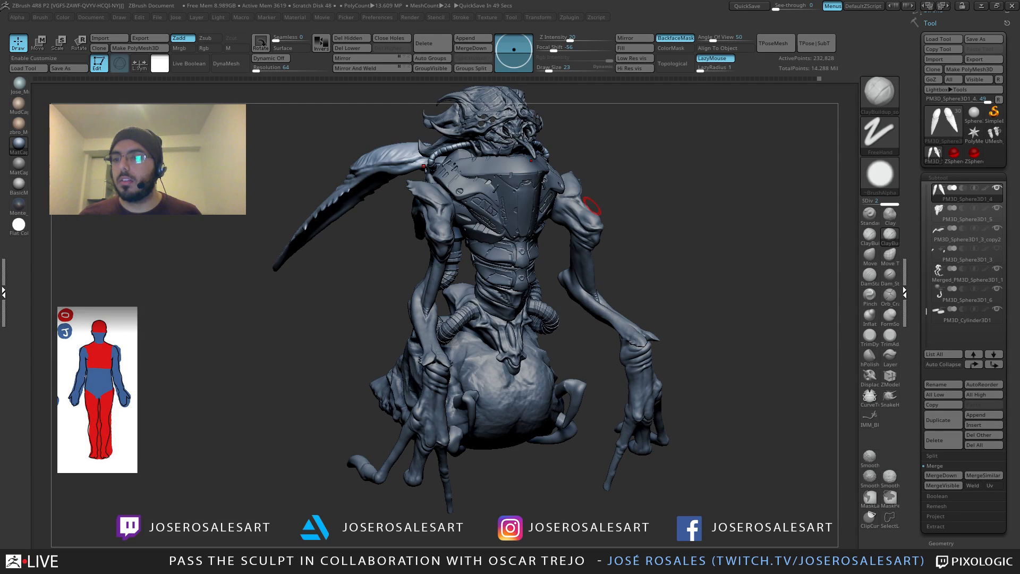
mouse_move(191, 293)
mouse_down()
mouse_move(313, 294)
mouse_move(332, 227)
mouse_up()
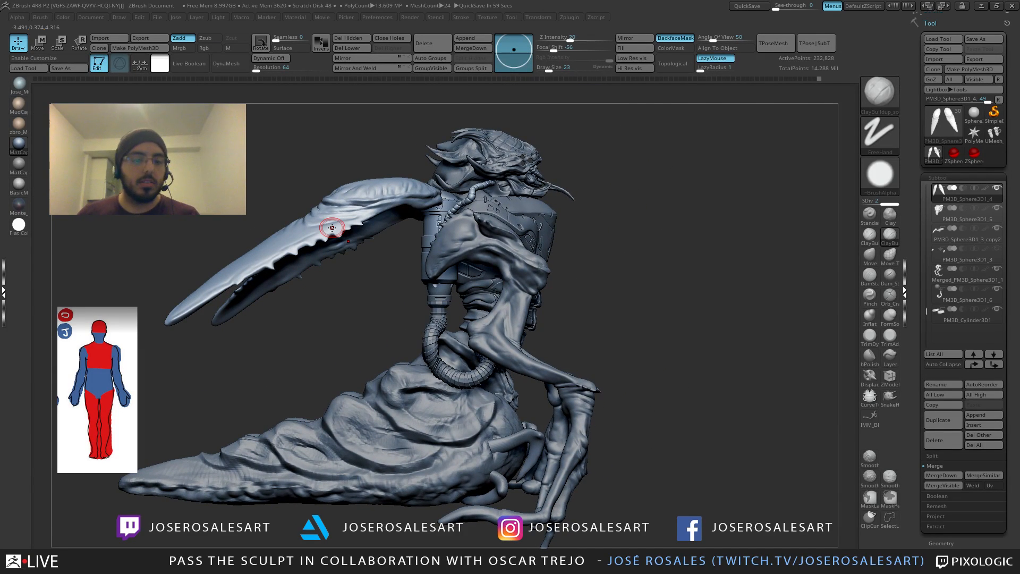
alt+right_drag(538, 370, 486, 413)
alt+click(482, 352)
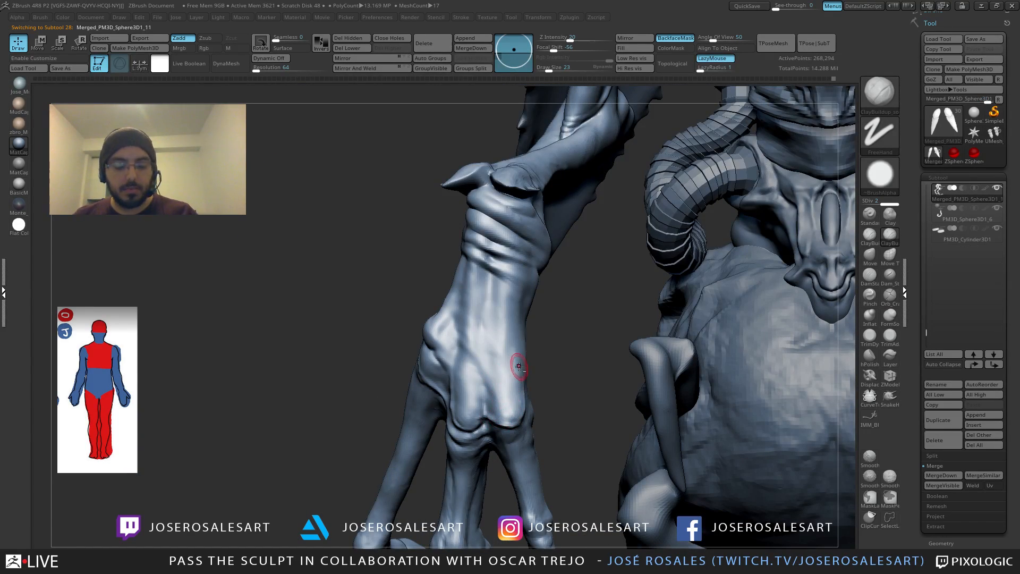
key(s)
drag(521, 367, 517, 369)
drag(486, 409, 487, 406)
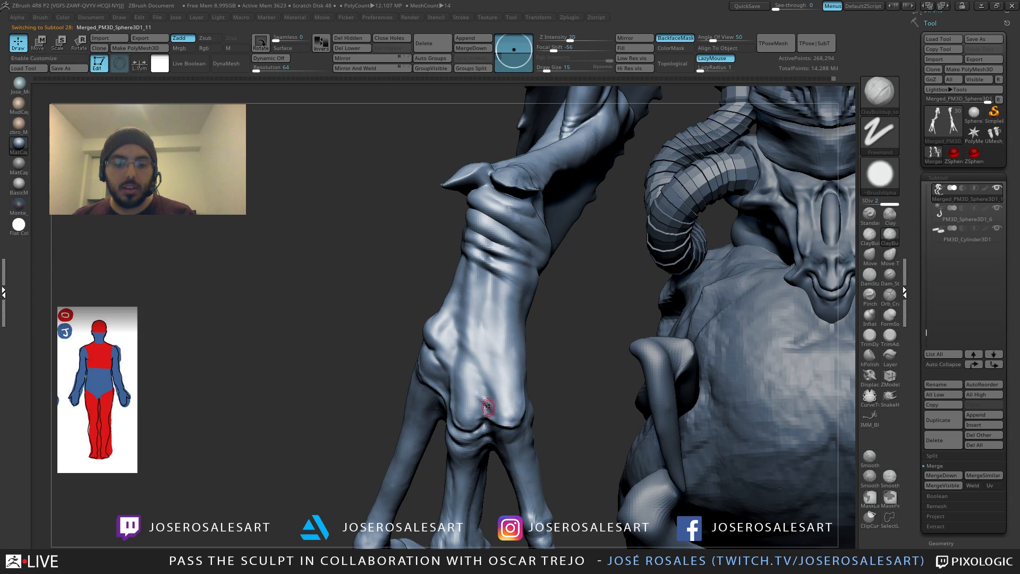
key(shift)
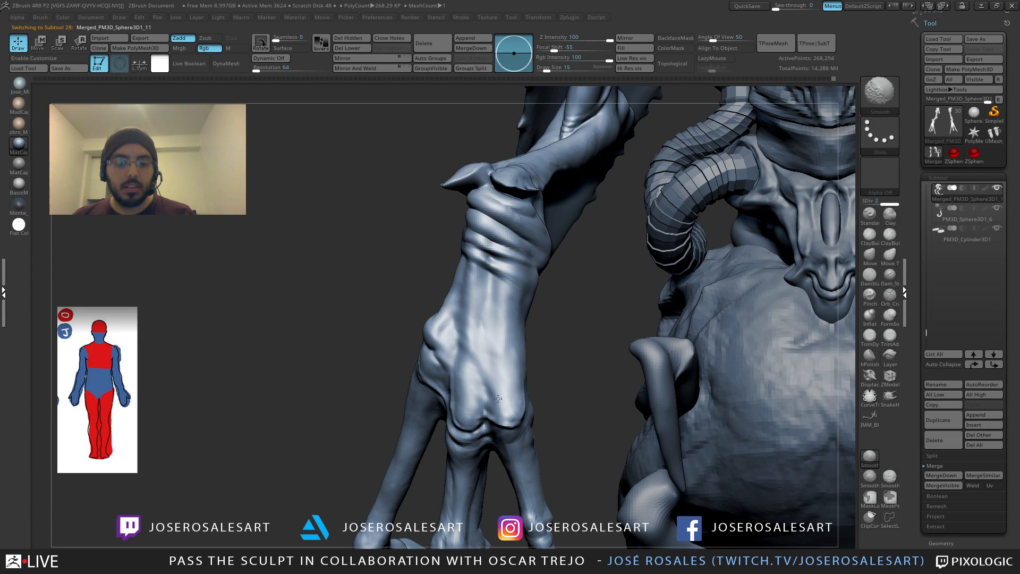
right_drag(498, 398, 491, 392)
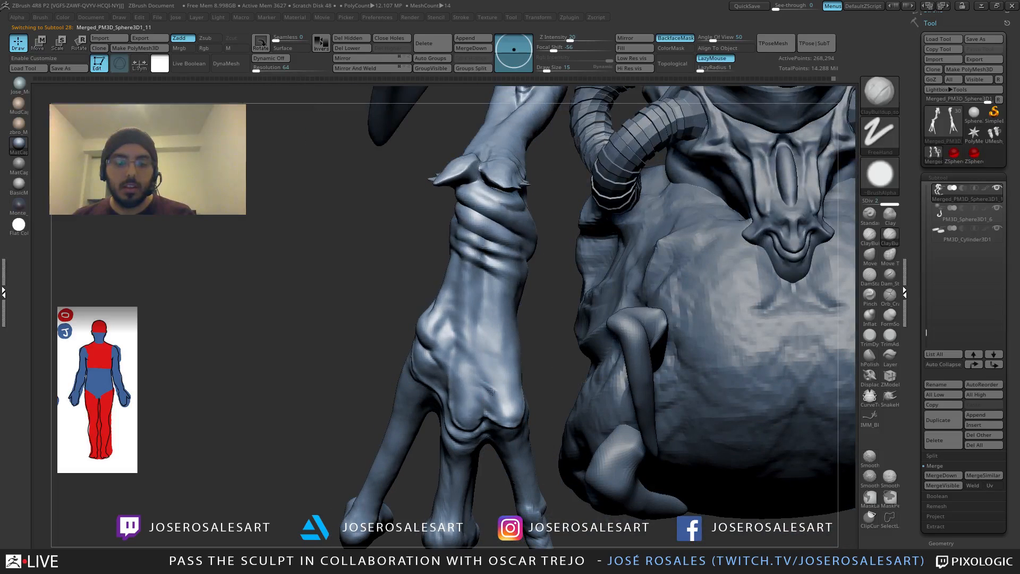
drag(480, 387, 479, 348)
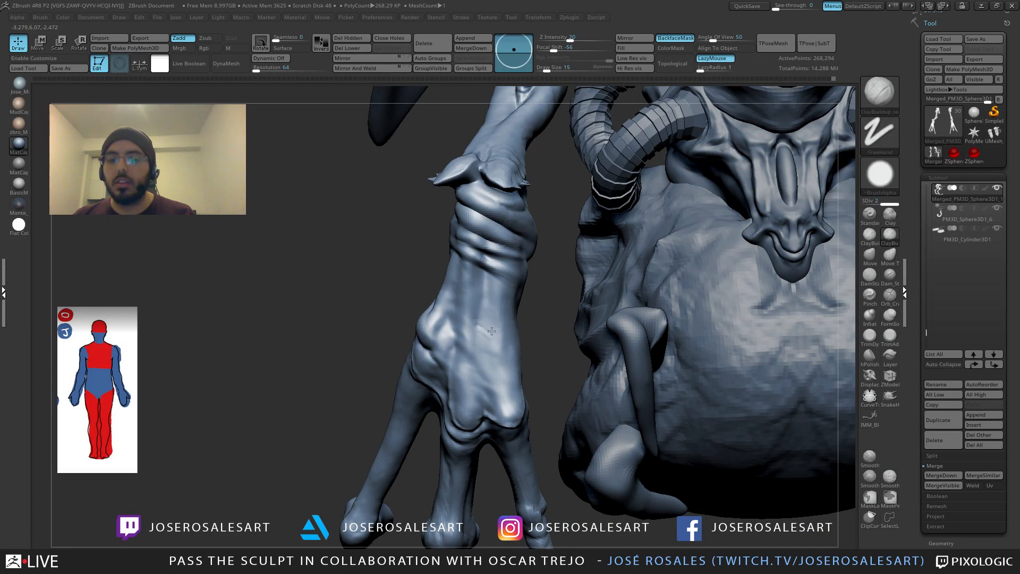
right_drag(493, 310, 477, 278)
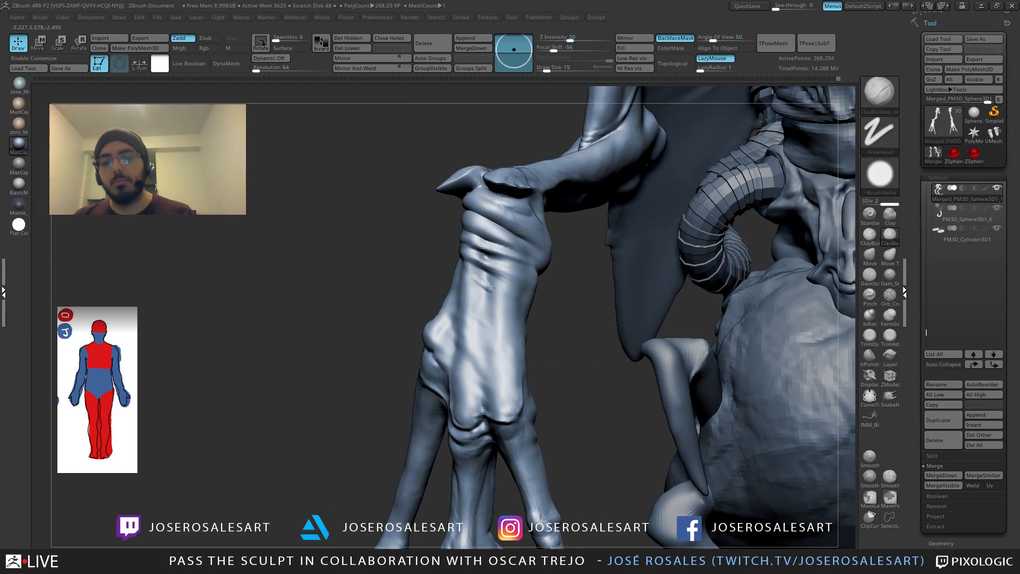
Step: Select the mouth tusks, lower their subdivision level, convert them to DynaMesh at resolution 64 and isolate them
right_drag(496, 314, 658, 318)
mouse_move(520, 165)
alt+right_down()
mouse_move(504, 282)
mouse_move(580, 253)
mouse_move(528, 232)
mouse_move(539, 248)
mouse_move(457, 212)
mouse_move(456, 146)
mouse_move(495, 247)
mouse_move(480, 285)
mouse_move(547, 287)
mouse_move(476, 278)
mouse_move(497, 231)
alt+right_up()
alt+click(538, 248)
mouse_move(473, 263)
ctrl+right_down()
mouse_move(512, 281)
mouse_move(491, 309)
mouse_move(420, 241)
ctrl+right_up()
key(shift+d)
key(shift+d)
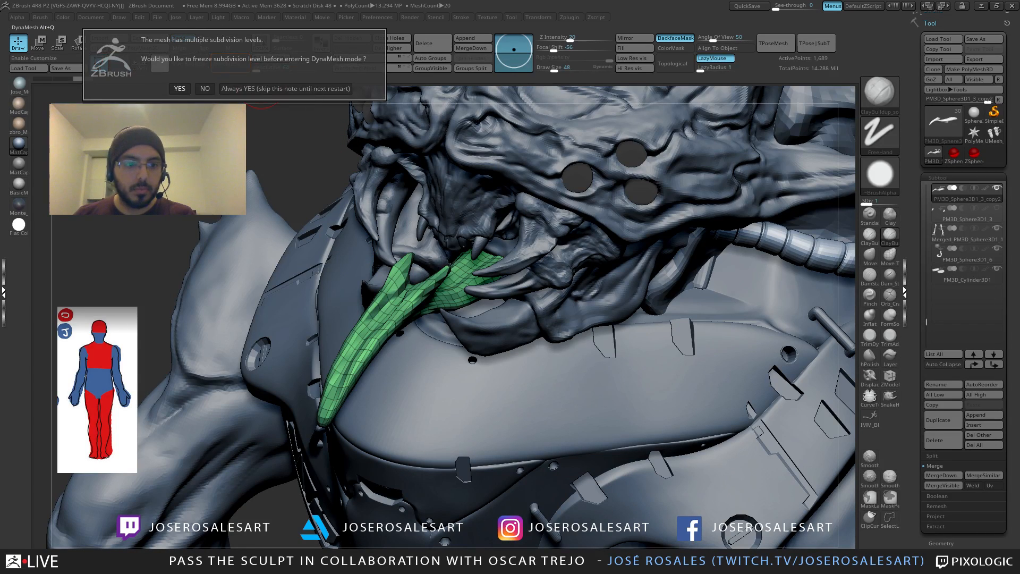
click(226, 63)
key(alt+s)
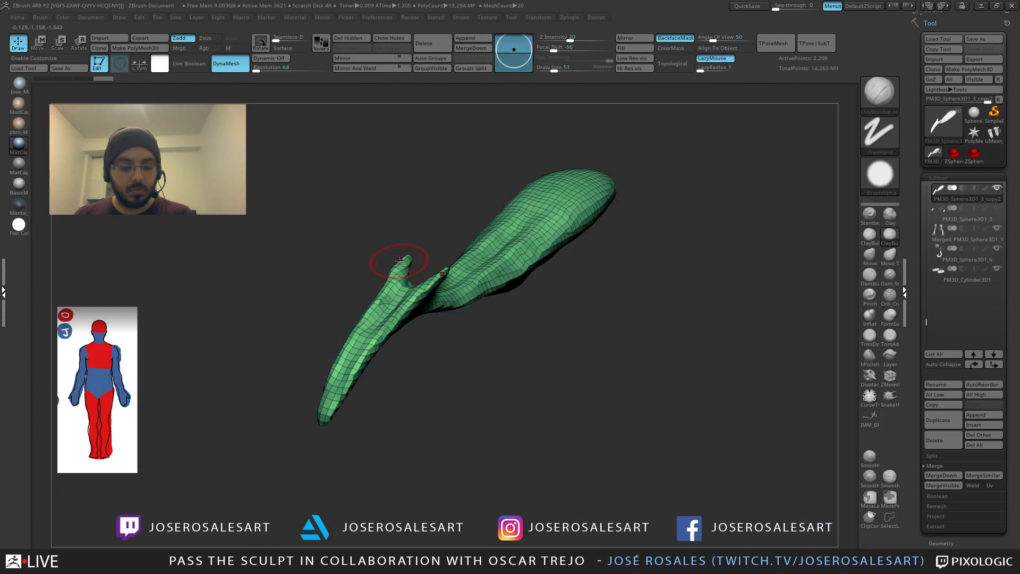
Step: Hide the wireframe, smooth away the forked prongs at the tusk's bend and refresh the DynaMesh
mouse_move(399, 261)
right_down()
mouse_move(376, 273)
mouse_move(425, 287)
mouse_move(435, 301)
mouse_move(433, 288)
right_up()
key(shift+f)
key(shift)
ctrl+drag(443, 265, 425, 282)
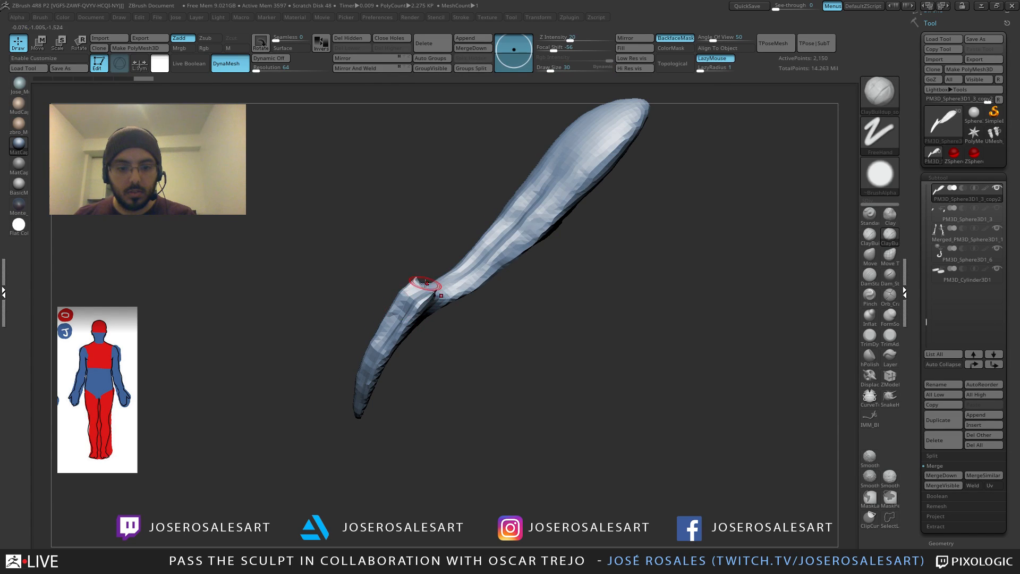
right_drag(423, 283, 432, 322)
mouse_move(451, 340)
ctrl+mouse_down()
mouse_move(471, 332)
mouse_move(436, 295)
ctrl+mouse_up()
right_drag(432, 287, 438, 282)
mouse_move(438, 282)
ctrl+right_down()
mouse_move(422, 269)
mouse_move(419, 281)
mouse_move(421, 273)
mouse_move(460, 285)
mouse_move(407, 266)
ctrl+right_up()
key(shift)
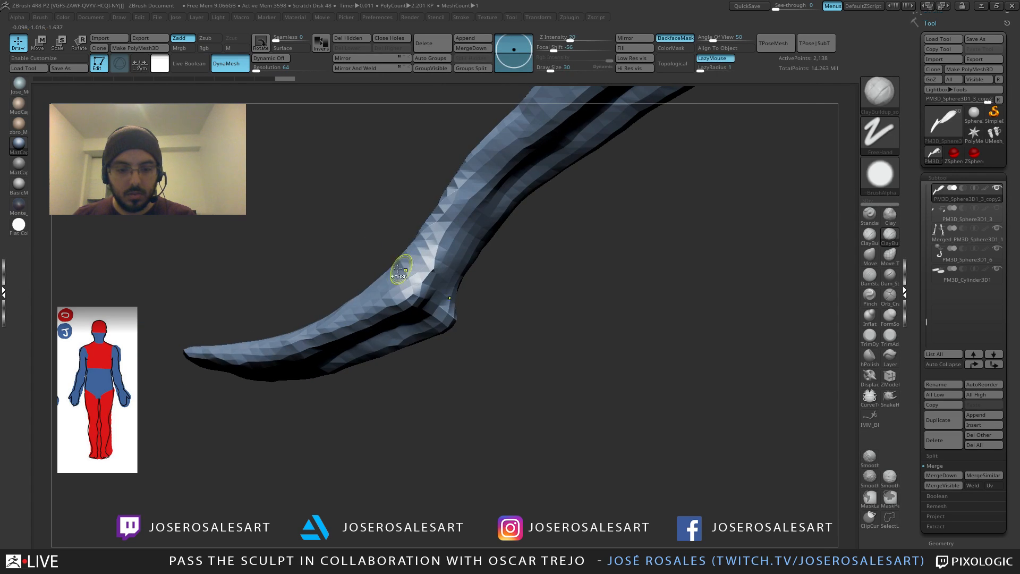
Step: Refresh the DynaMesh of the isolated mouth tusk and reshape its profile around the bend with the Move brush
ctrl+drag(320, 204, 339, 254)
right_drag(429, 305, 460, 266)
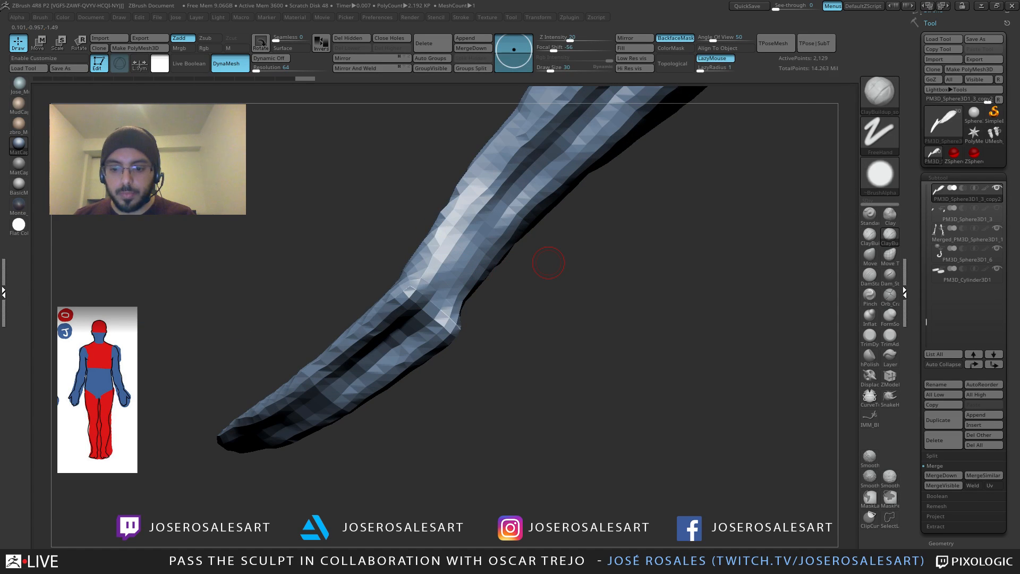
right_drag(540, 325, 434, 289)
mouse_move(389, 349)
right_down()
mouse_move(451, 285)
mouse_move(431, 334)
mouse_move(481, 314)
mouse_move(461, 287)
right_up()
key(b)
key(m)
key(v)
mouse_move(451, 322)
right_down()
mouse_move(382, 392)
mouse_move(406, 410)
mouse_move(357, 325)
mouse_move(367, 342)
right_up()
key(1)
drag(354, 278, 368, 286)
right_drag(343, 352, 437, 332)
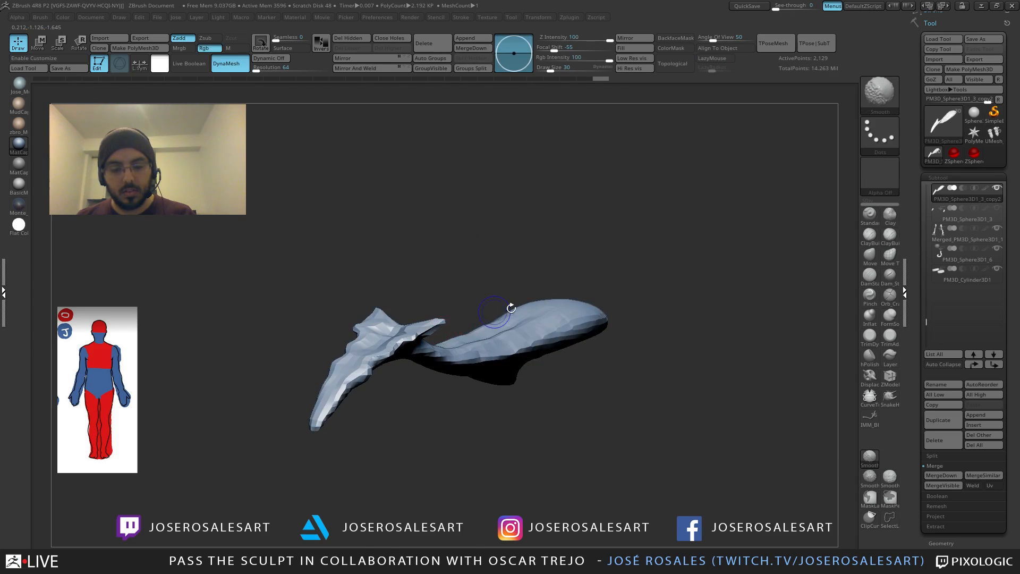
Step: Bring the rest of the creature into view, reposition the mouth tusk with the transform gizmo, and return to sculpting on the isolated tusk
key(shift+s)
mouse_move(494, 307)
right_down()
mouse_move(366, 319)
mouse_move(438, 311)
mouse_move(648, 365)
mouse_move(462, 329)
mouse_move(417, 303)
mouse_move(398, 191)
right_up()
key(w)
drag(425, 332, 461, 335)
right_drag(461, 334, 566, 324)
mouse_move(466, 318)
mouse_down()
mouse_move(462, 346)
mouse_move(499, 351)
mouse_up()
key(q)
mouse_move(512, 342)
right_down()
mouse_move(483, 325)
mouse_move(503, 295)
mouse_move(505, 306)
right_up()
key(shift+s)
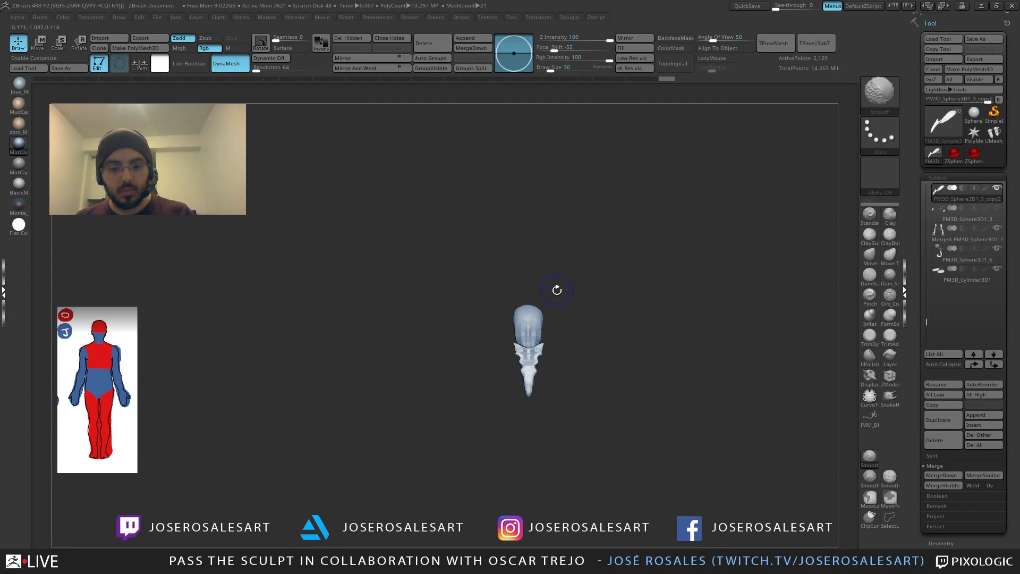
Step: Try smoothing the front of the tusk around its bend and step back through the latest changes
mouse_move(601, 323)
ctrl+right_down()
mouse_move(609, 350)
mouse_move(625, 343)
mouse_move(591, 325)
ctrl+right_up()
key(ctrl+d)
shift+drag(499, 207, 520, 350)
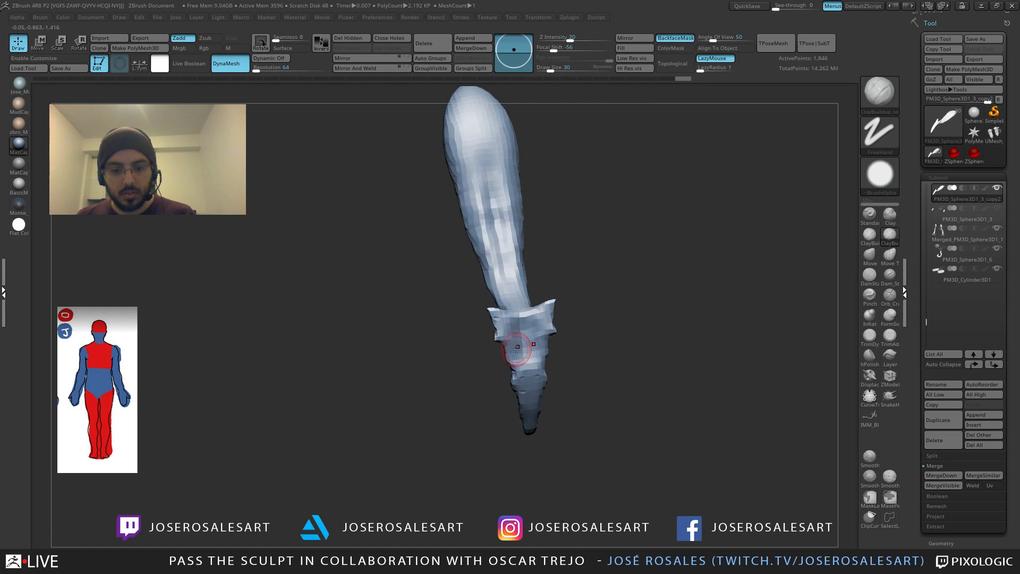
right_drag(520, 351, 505, 325)
shift+drag(506, 323, 512, 244)
key(ctrl+z)
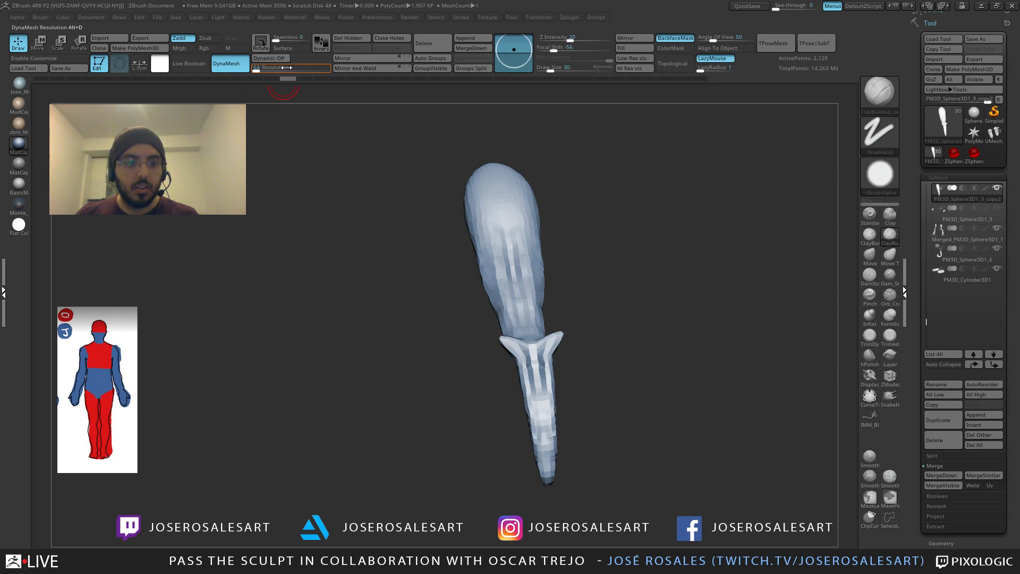
key(ctrl+z)
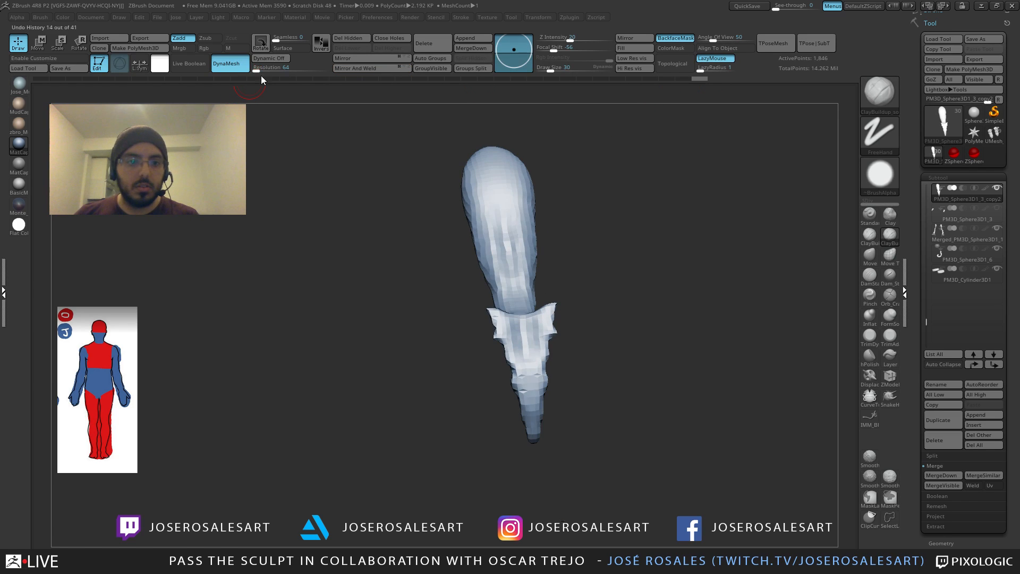
Step: Remesh the tusk with DynaMesh at resolution 128 and build up clay on its front below the prongs
click(263, 69)
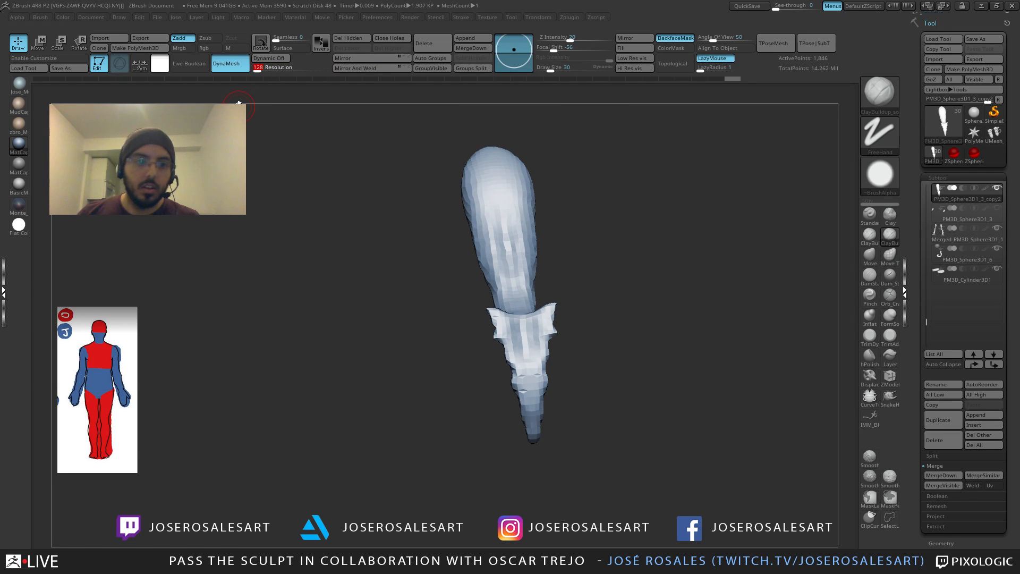
ctrl+drag(103, 267, 140, 290)
drag(518, 333, 516, 360)
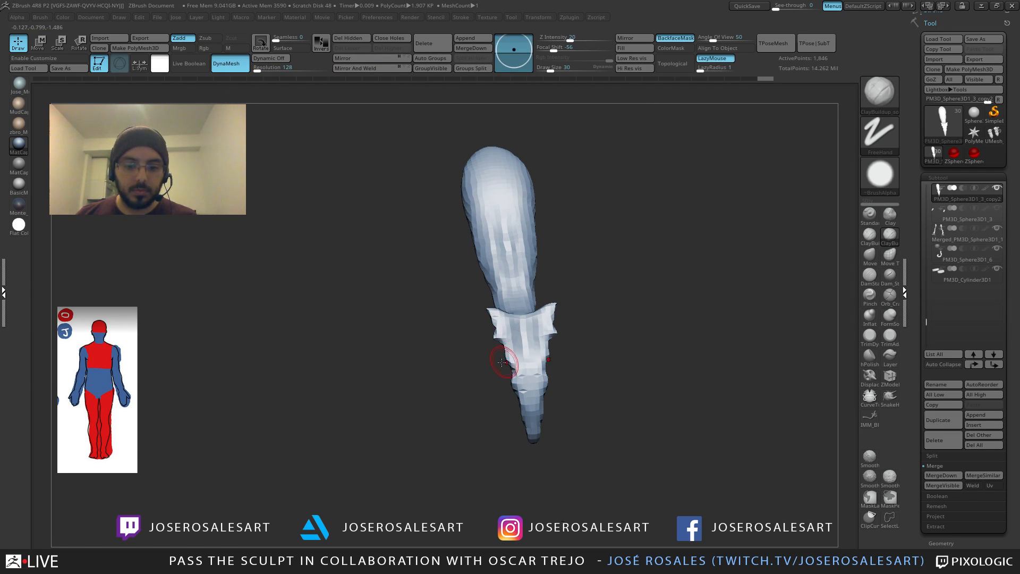
mouse_move(365, 328)
ctrl+mouse_down()
mouse_move(460, 360)
mouse_move(425, 366)
ctrl+mouse_up()
mouse_move(518, 340)
mouse_down()
mouse_move(531, 348)
mouse_move(524, 398)
mouse_up()
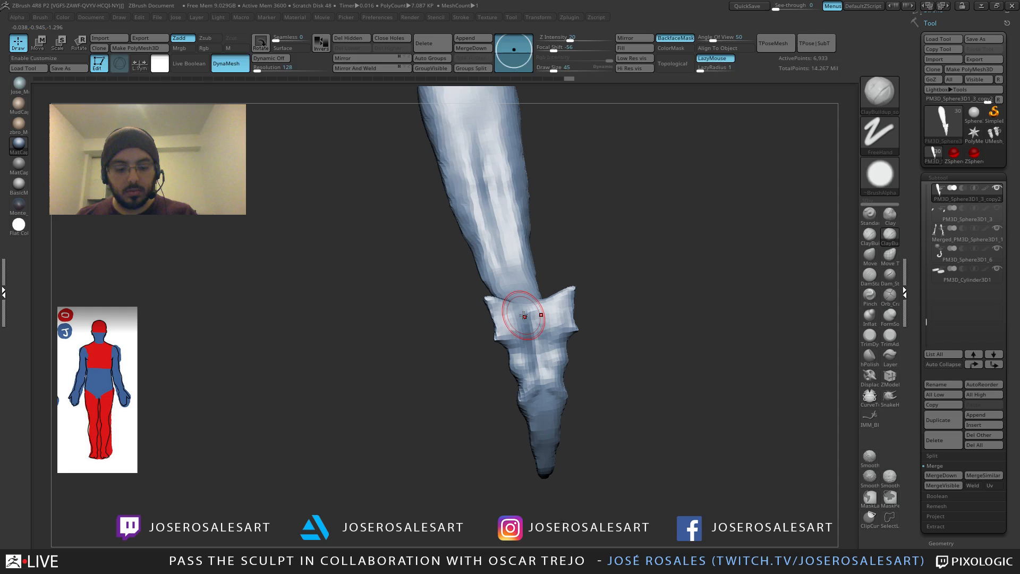
Step: Carve a central groove down the front of the tusk's lower section with the DamStandard brush
key(b)
key(d)
key(s)
drag(425, 393, 441, 276)
mouse_move(441, 330)
mouse_down()
mouse_move(462, 318)
mouse_move(425, 393)
mouse_up()
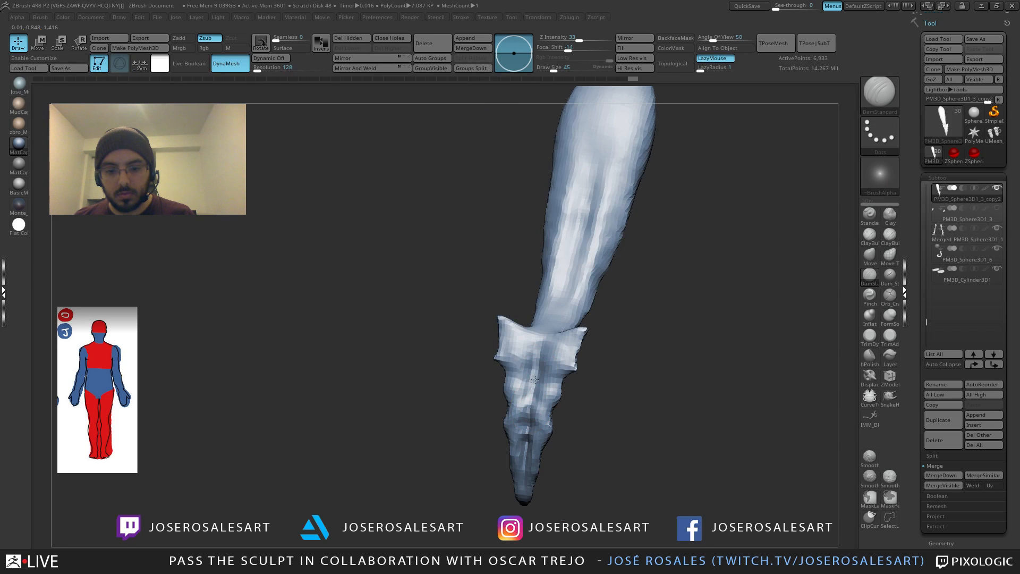
drag(531, 384, 531, 340)
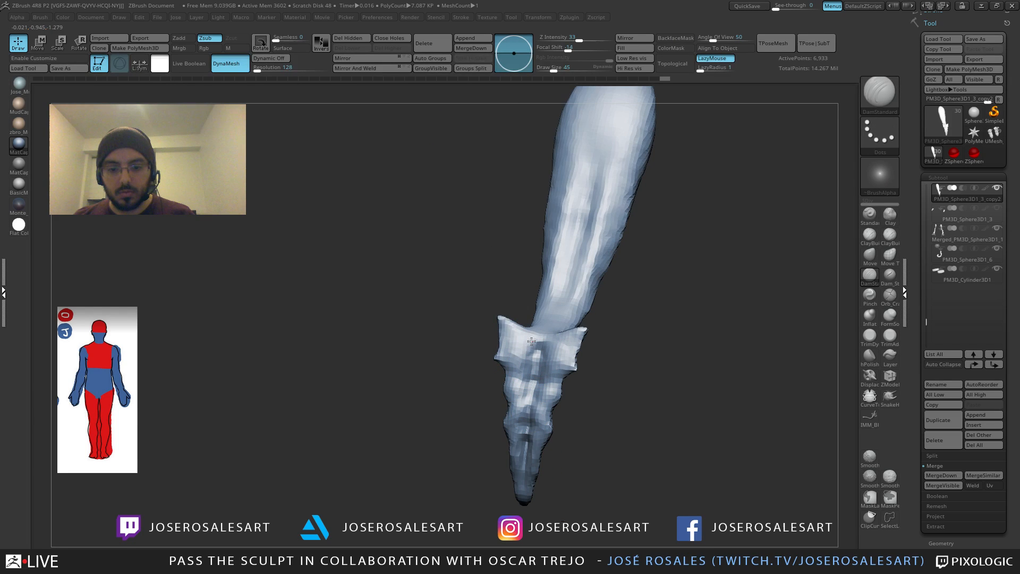
mouse_move(531, 341)
right_down()
mouse_move(584, 213)
mouse_move(543, 325)
right_up()
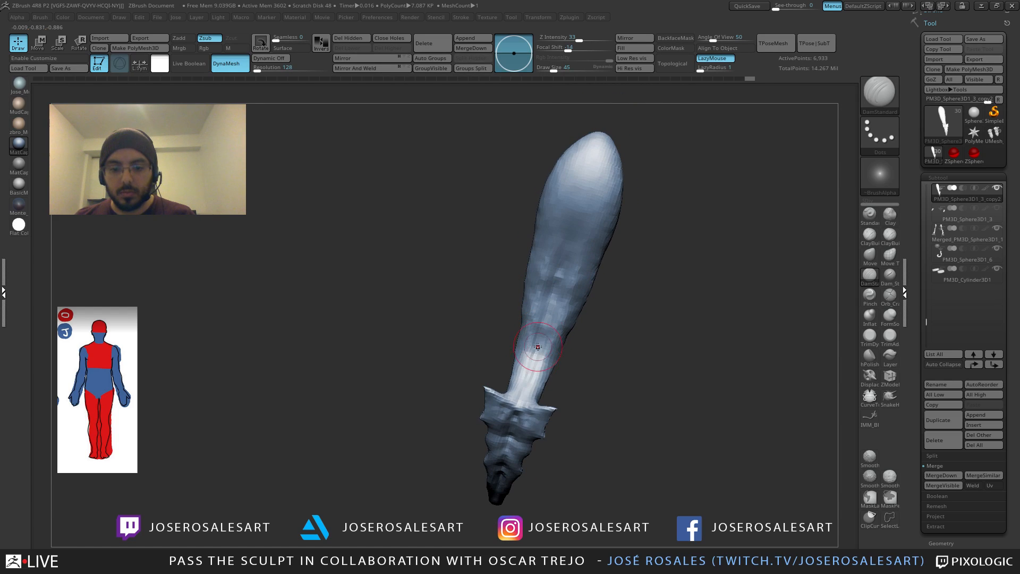
Step: Extend the carved central groove along the tusk's shaft above the prongs
drag(531, 372, 550, 312)
key(1)
mouse_move(526, 394)
mouse_down()
mouse_move(547, 363)
mouse_move(542, 354)
mouse_up()
right_drag(545, 356, 547, 319)
mouse_move(547, 317)
mouse_down()
mouse_move(553, 299)
mouse_move(545, 314)
mouse_up()
mouse_move(547, 313)
right_down()
mouse_move(577, 274)
mouse_move(578, 227)
right_up()
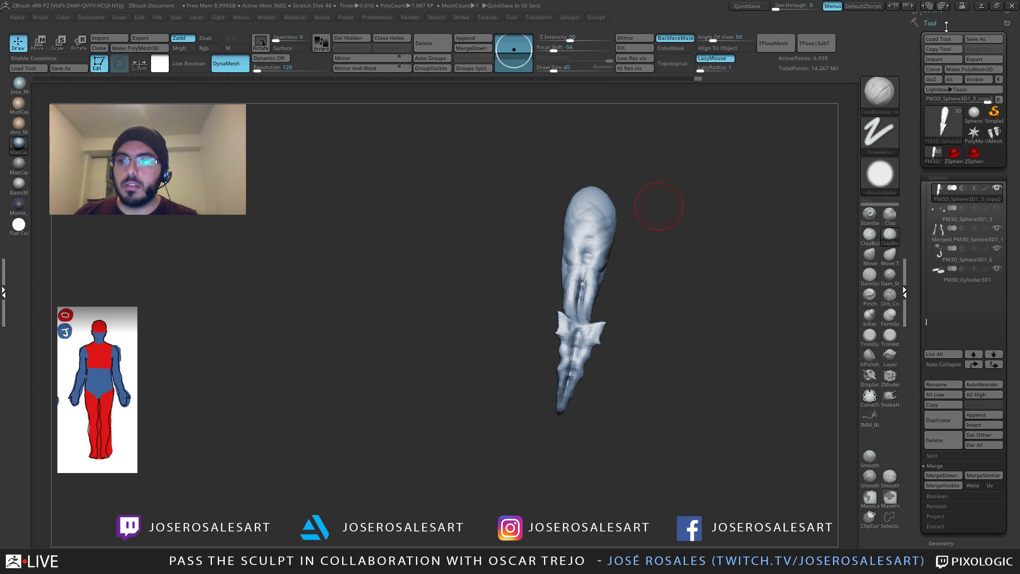
Step: Build up lengthwise tendon-like ridges on the tusk shaft just above the prongs with a clay brush at draw size 42
right_drag(658, 206, 546, 292)
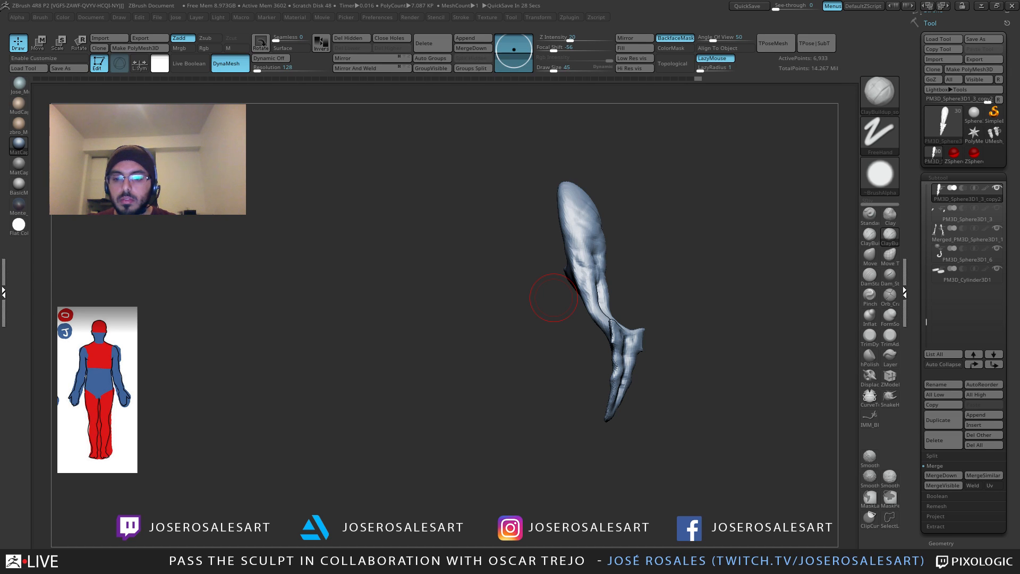
mouse_move(554, 297)
mouse_down()
mouse_move(644, 357)
mouse_move(624, 314)
mouse_move(672, 325)
mouse_move(664, 319)
mouse_move(671, 339)
mouse_move(656, 283)
mouse_up()
key(b)
key(c)
key(b)
key(s)
click(667, 319)
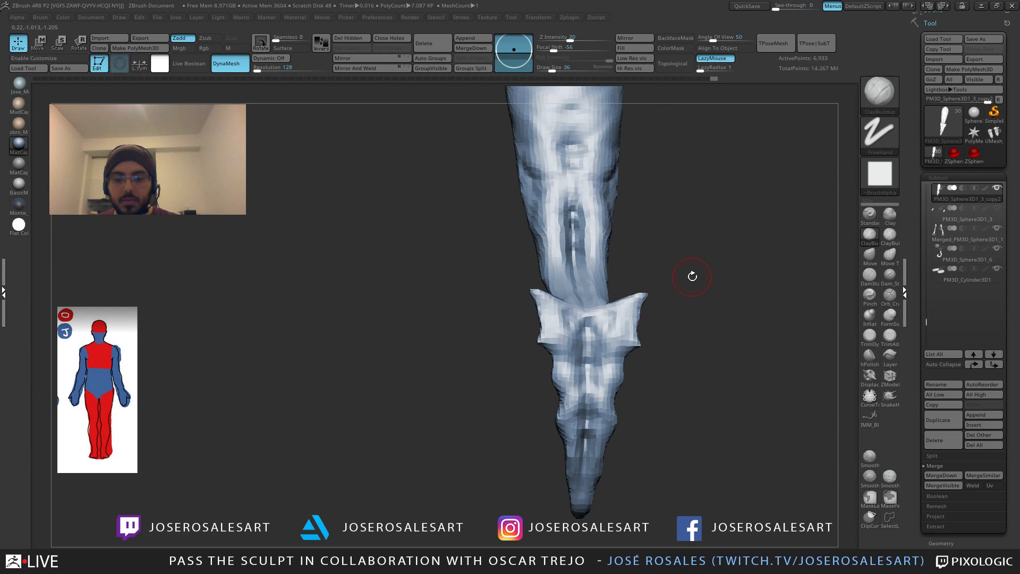
drag(670, 251, 637, 322)
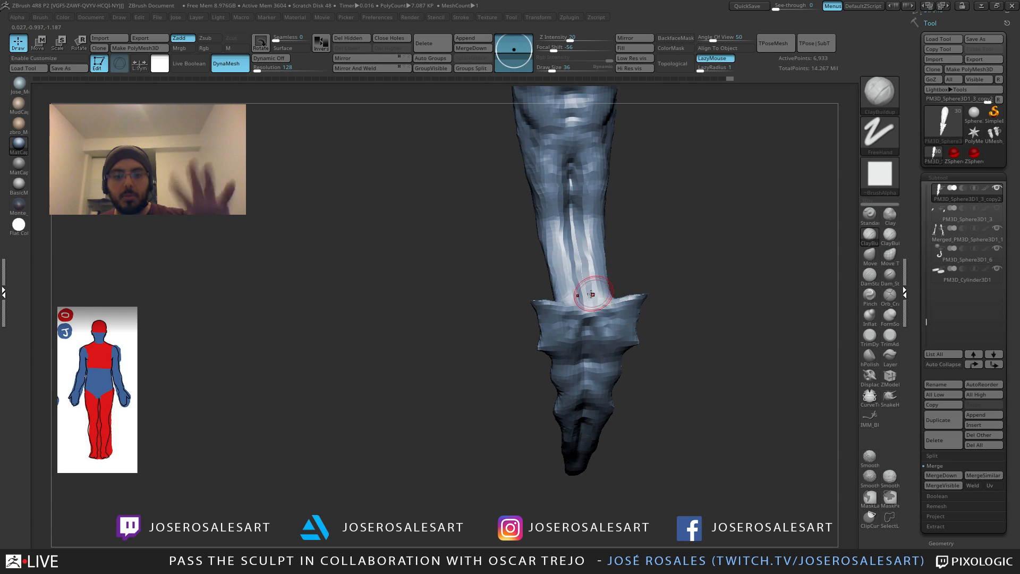
key(b)
key(c)
key(b)
key(s)
drag(560, 280, 561, 281)
right_drag(558, 275, 563, 290)
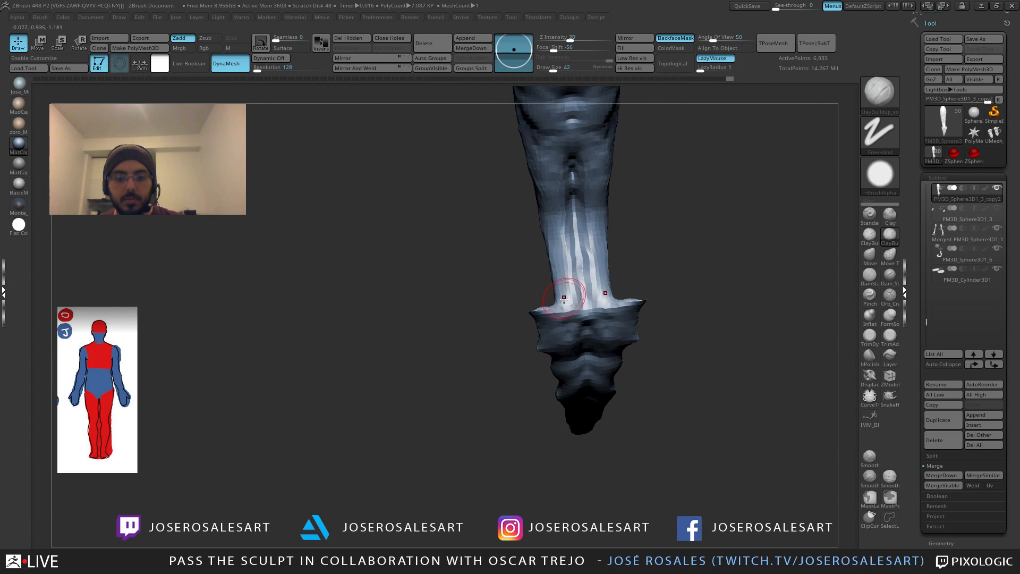
drag(566, 296, 562, 239)
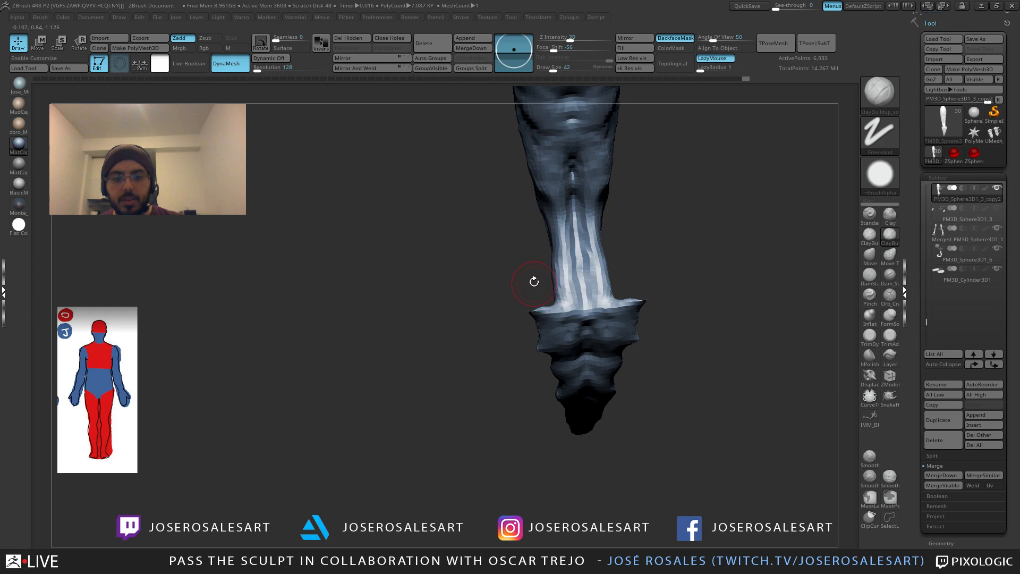
drag(533, 280, 552, 213)
mouse_move(554, 209)
right_down()
mouse_move(553, 255)
mouse_move(529, 272)
mouse_move(537, 249)
right_up()
Step: Show the whole creature again, select the lower jaw mesh and raise it to subdivision level 5
ctrl+shift+click(639, 271)
right_drag(641, 276, 611, 315)
key(shift+s)
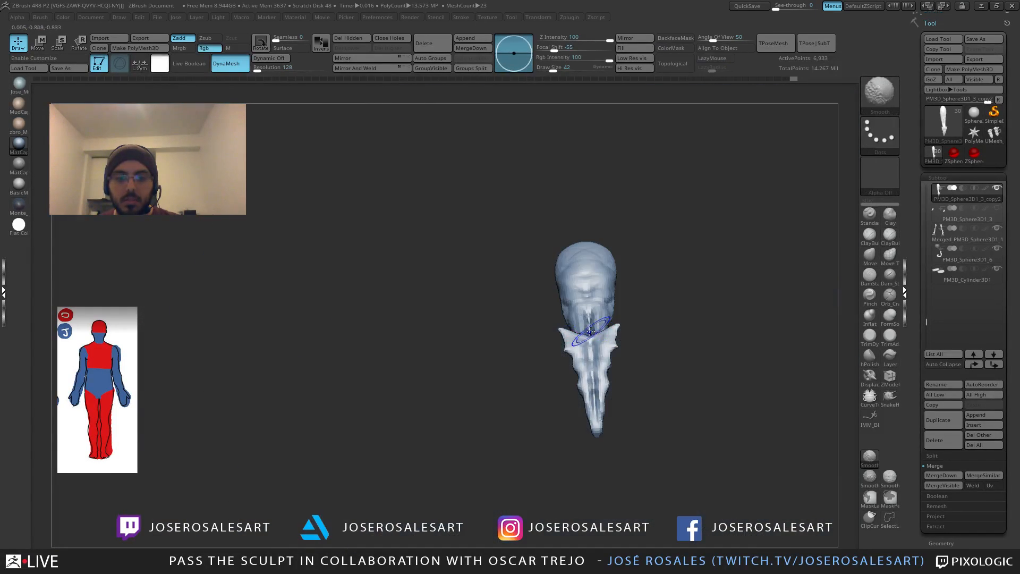
key(shift+s)
mouse_move(535, 336)
alt+right_down()
mouse_move(524, 335)
mouse_move(566, 338)
mouse_move(538, 277)
mouse_move(592, 273)
mouse_move(526, 277)
mouse_move(569, 289)
mouse_move(564, 310)
mouse_move(587, 297)
mouse_move(545, 282)
mouse_move(575, 268)
mouse_move(582, 284)
mouse_move(612, 277)
alt+right_up()
alt+click(609, 264)
key(d)
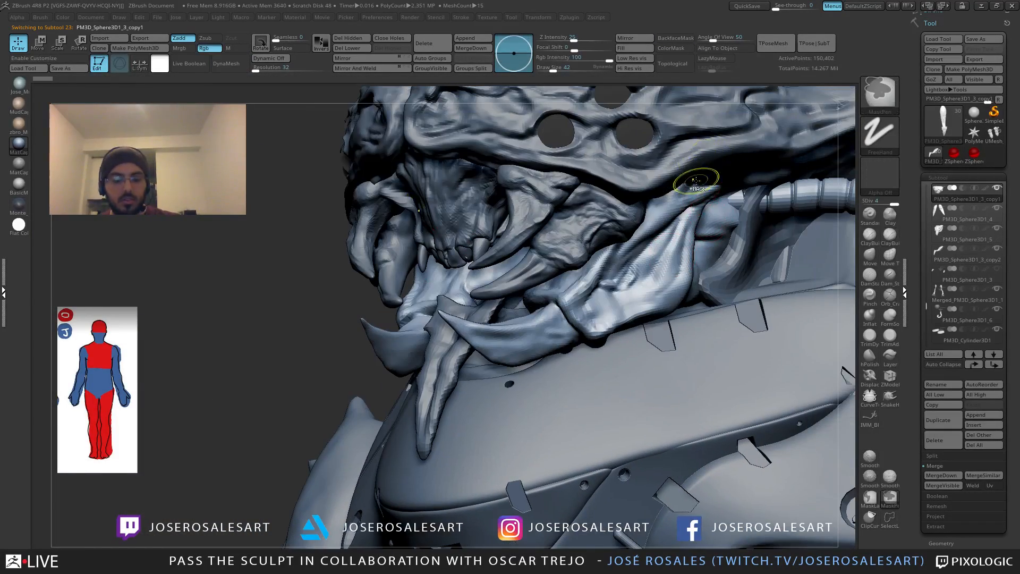
Step: Sharpen the skin folds on the upper side of the lower jaw with DamStandard at draw size 39
mouse_move(670, 223)
right_down()
mouse_move(586, 281)
mouse_move(607, 259)
right_up()
key(b)
key(d)
key(s)
key(s)
click(602, 271)
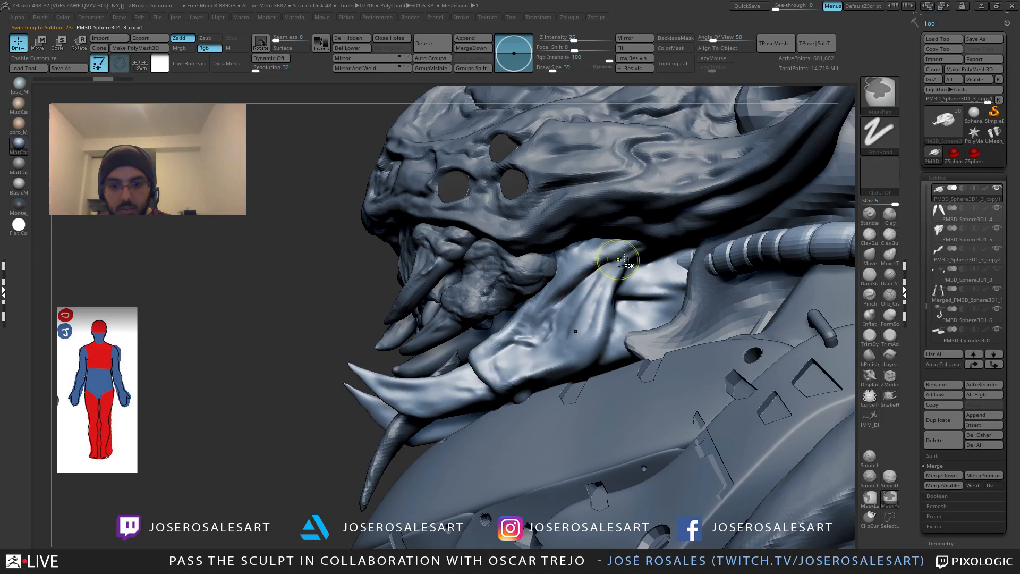
right_drag(599, 271, 595, 269)
drag(560, 294, 599, 268)
right_drag(517, 338, 586, 271)
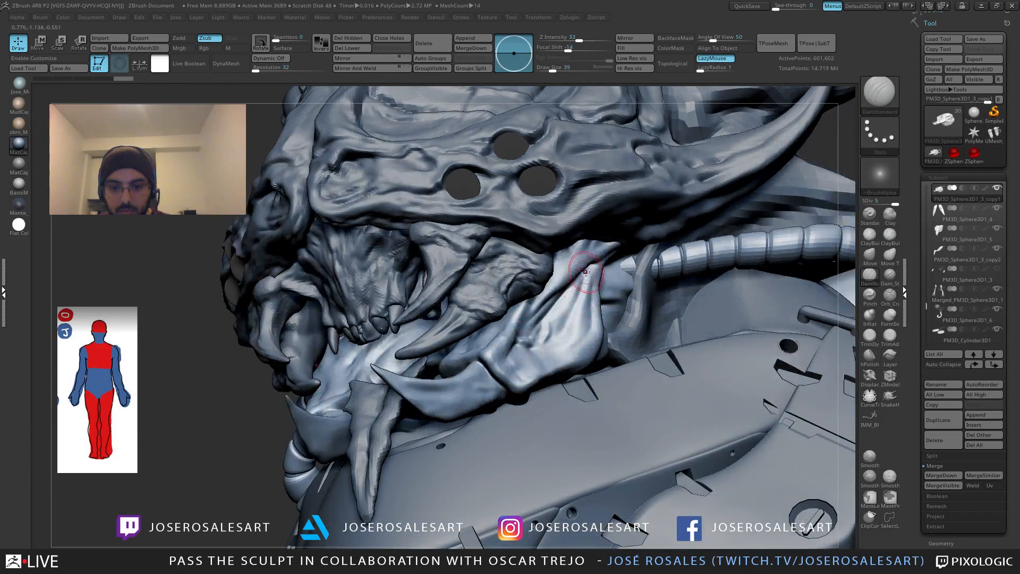
right_drag(573, 310, 593, 279)
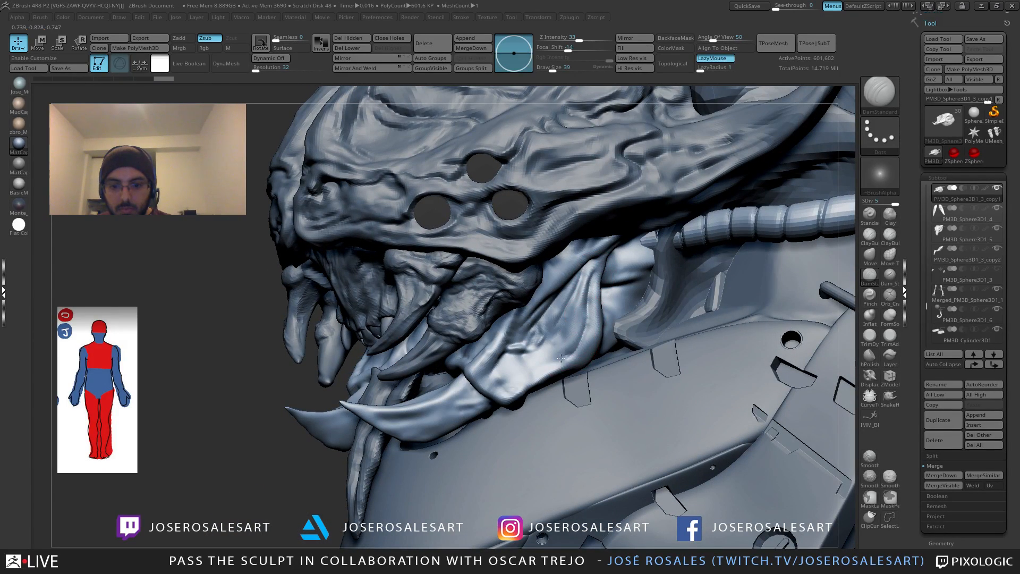
Step: Cut and smooth creases in the jaw skin behind the tusk and along the cheek folds
drag(560, 358, 496, 389)
right_drag(523, 366, 564, 361)
shift+drag(566, 345, 564, 354)
shift+drag(585, 278, 581, 297)
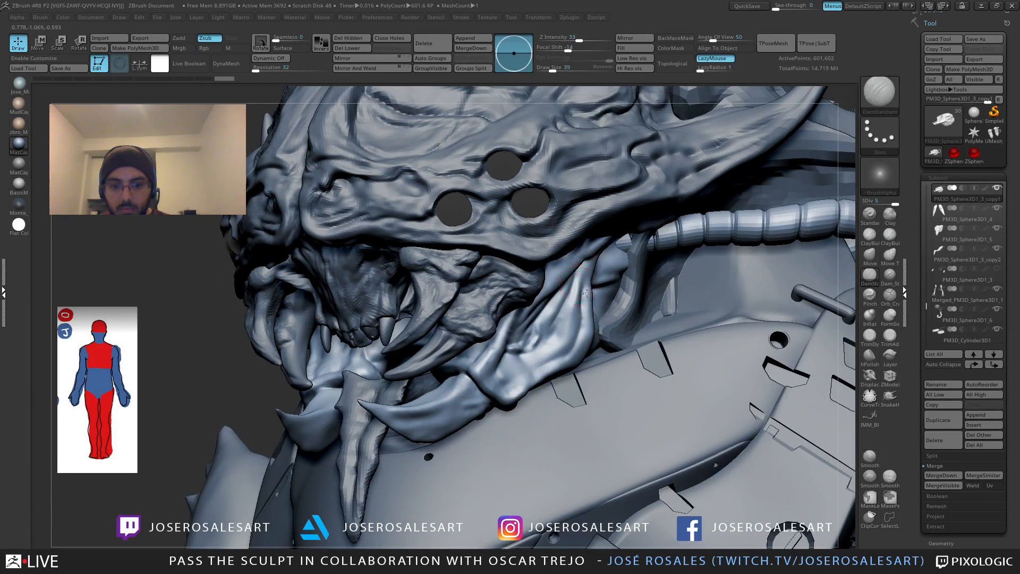
mouse_move(420, 372)
right_down()
mouse_move(455, 406)
mouse_move(494, 348)
mouse_move(483, 366)
right_up()
key(2)
drag(491, 373, 507, 398)
mouse_move(508, 398)
right_down()
mouse_move(489, 394)
mouse_move(540, 394)
right_up()
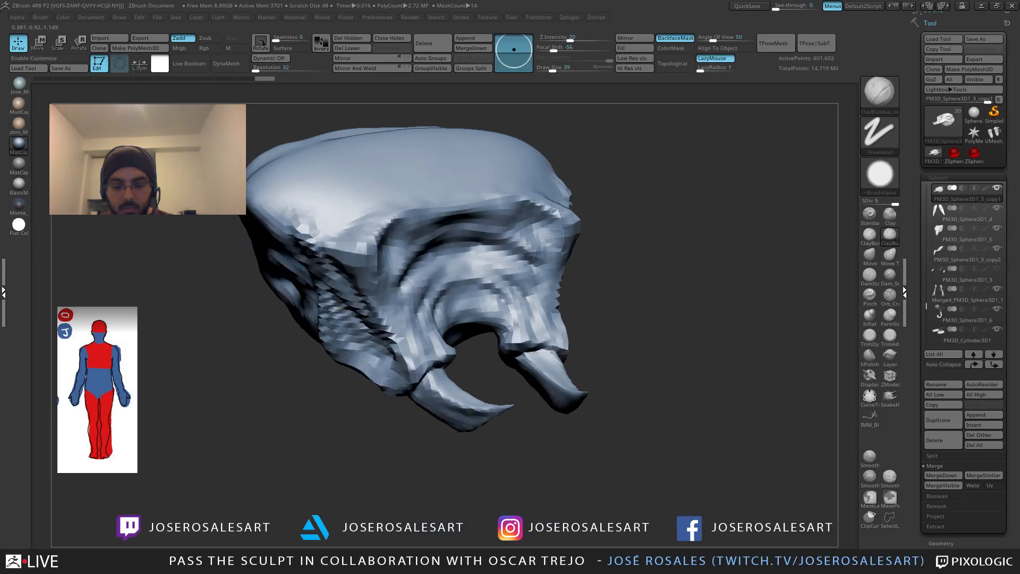
Step: Mask the two tusks of the isolated lower jaw up to the edge of the gums with the MaskPen brush
mouse_move(581, 398)
ctrl+mouse_down()
mouse_move(562, 371)
mouse_move(532, 360)
ctrl+mouse_up()
mouse_move(537, 367)
right_down()
mouse_move(576, 375)
mouse_move(611, 417)
mouse_move(584, 297)
mouse_move(552, 250)
mouse_move(536, 296)
right_up()
key(ctrl)
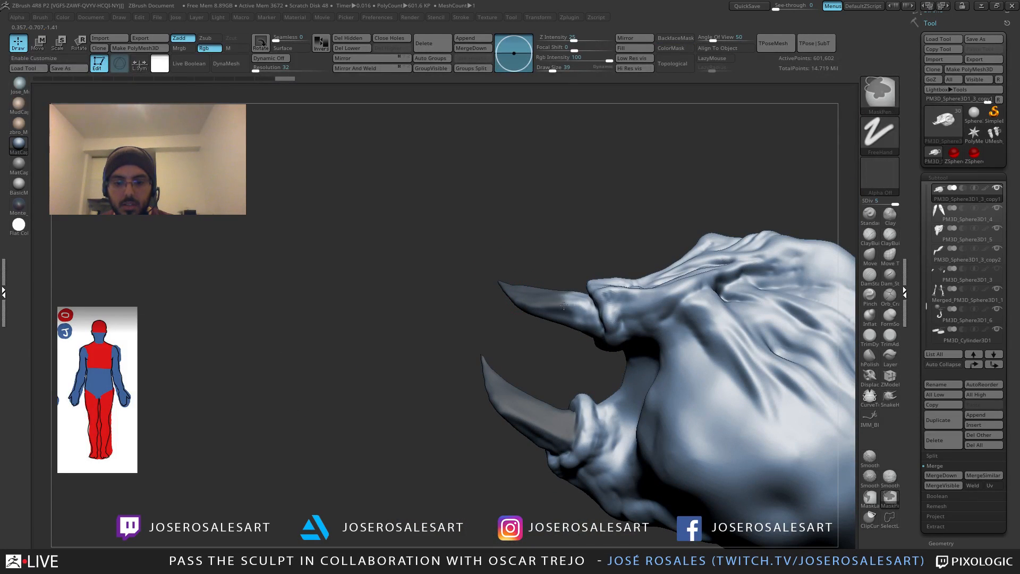
mouse_move(592, 333)
right_down()
mouse_move(531, 374)
mouse_move(572, 373)
mouse_move(530, 363)
mouse_move(487, 216)
mouse_move(537, 360)
mouse_move(586, 271)
right_up()
key(ctrl)
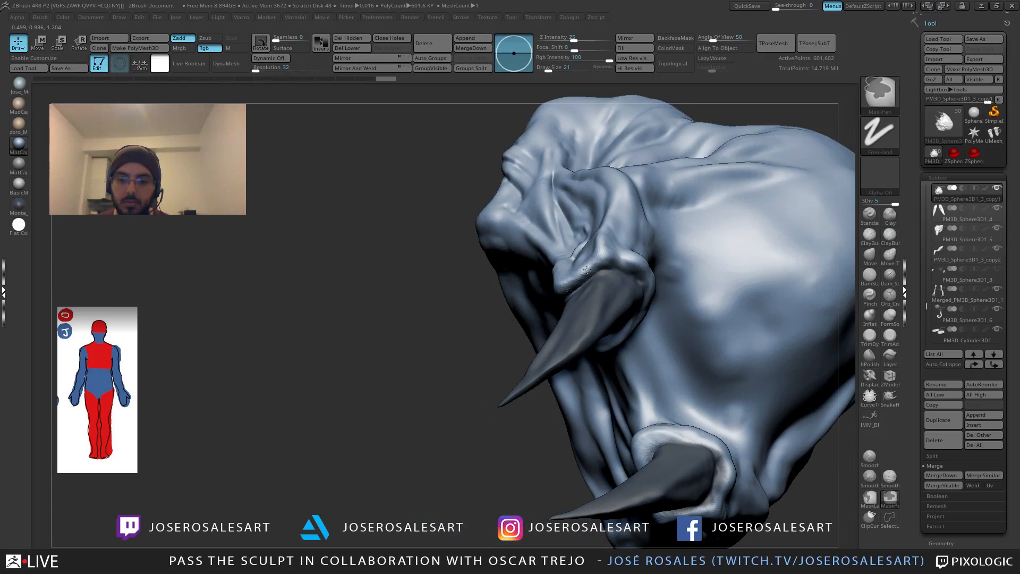
drag(586, 270, 638, 268)
mouse_move(657, 228)
ctrl+right_down()
mouse_move(614, 255)
mouse_move(649, 255)
mouse_move(635, 251)
ctrl+right_up()
shift+drag(655, 269, 662, 281)
ctrl+right_drag(662, 282, 611, 279)
mouse_move(611, 279)
right_down()
mouse_move(649, 276)
mouse_move(701, 289)
mouse_move(680, 298)
mouse_move(707, 296)
mouse_move(675, 307)
right_up()
Step: Pull the unmasked flesh around the jaw's tusk sockets into shape with a large Move brush
key(b)
key(m)
key(v)
key(s)
click(674, 312)
drag(655, 308, 661, 307)
mouse_move(666, 313)
right_down()
mouse_move(774, 288)
mouse_move(660, 296)
mouse_move(678, 326)
mouse_move(711, 323)
right_up()
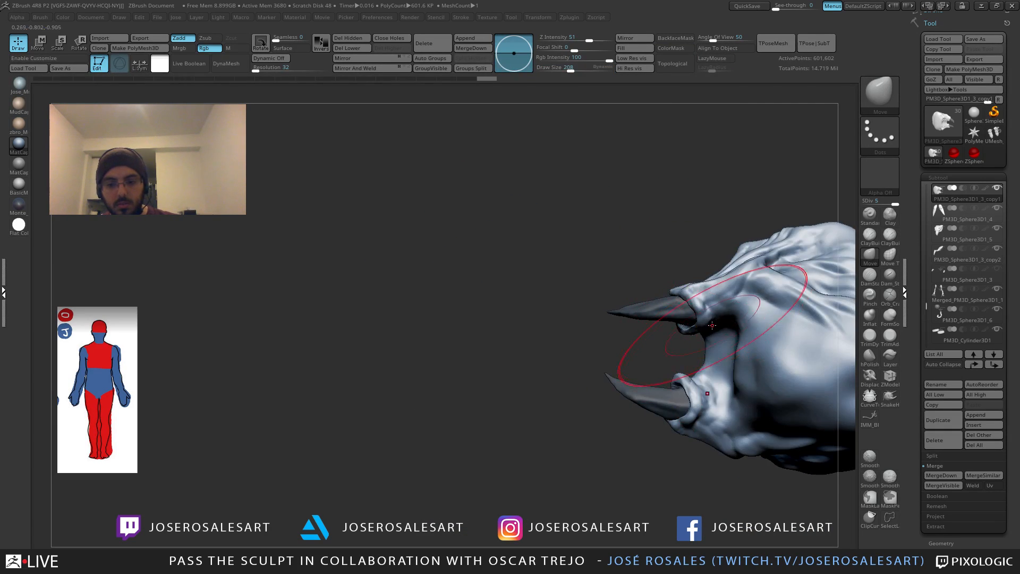
drag(712, 324, 725, 323)
Step: Swell the gums around the tusk bases with the Inflate brush at draw size 95
key(s)
click(701, 321)
mouse_move(685, 317)
right_down()
mouse_move(695, 329)
mouse_move(663, 319)
right_up()
key(b)
key(i)
key(n)
drag(664, 319, 656, 314)
right_drag(658, 315, 776, 350)
key(s)
click(697, 322)
ctrl+drag(776, 350, 777, 320)
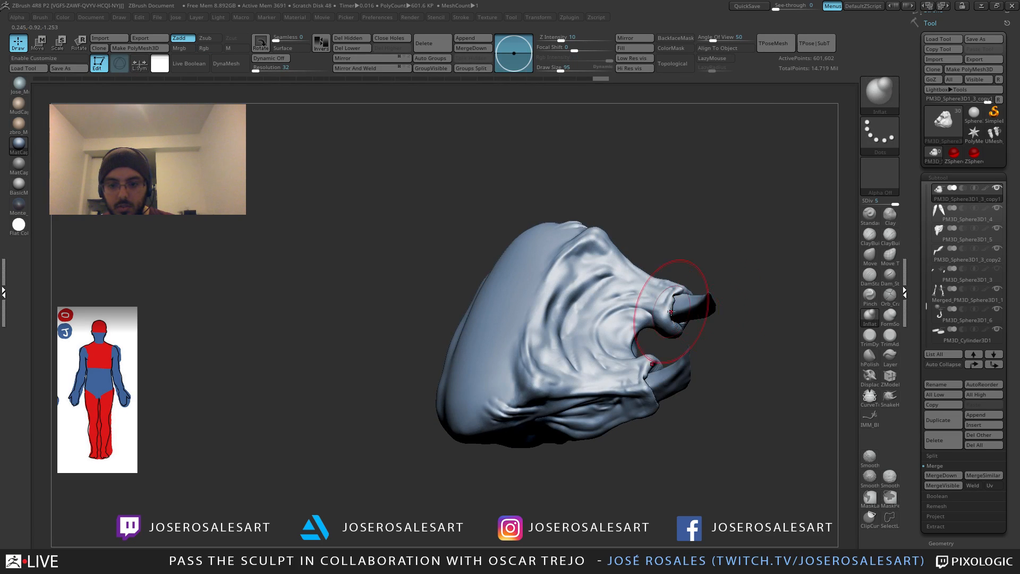
Step: Reduce the Inflate brush to draw size 45 and thicken the rims of the tusk sockets
mouse_move(671, 298)
right_down()
mouse_move(708, 296)
mouse_move(680, 298)
right_up()
ctrl+right_drag(679, 297, 696, 329)
key(bracketleft)
key(bracketleft)
key(bracketleft)
key(bracketleft)
key(bracketleft)
mouse_move(699, 297)
mouse_down()
mouse_move(694, 314)
mouse_move(690, 305)
mouse_up()
Step: Return to the full creature, append a Cube3D to it and select the cube
mouse_move(760, 266)
right_down()
mouse_move(719, 269)
mouse_move(690, 291)
mouse_move(667, 296)
mouse_move(732, 275)
mouse_move(587, 303)
mouse_move(615, 286)
mouse_move(605, 265)
mouse_move(674, 267)
right_up()
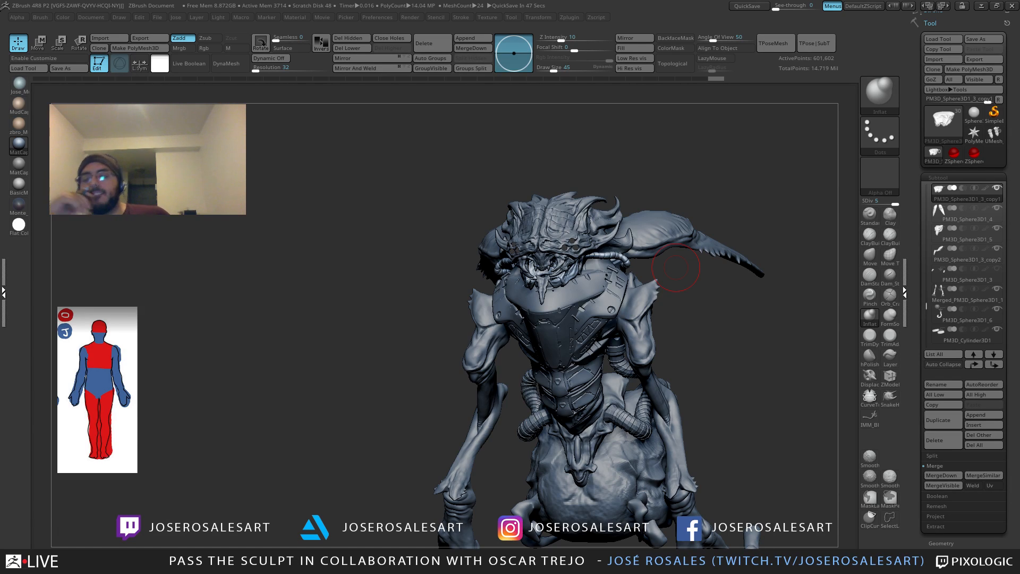
drag(675, 267, 553, 237)
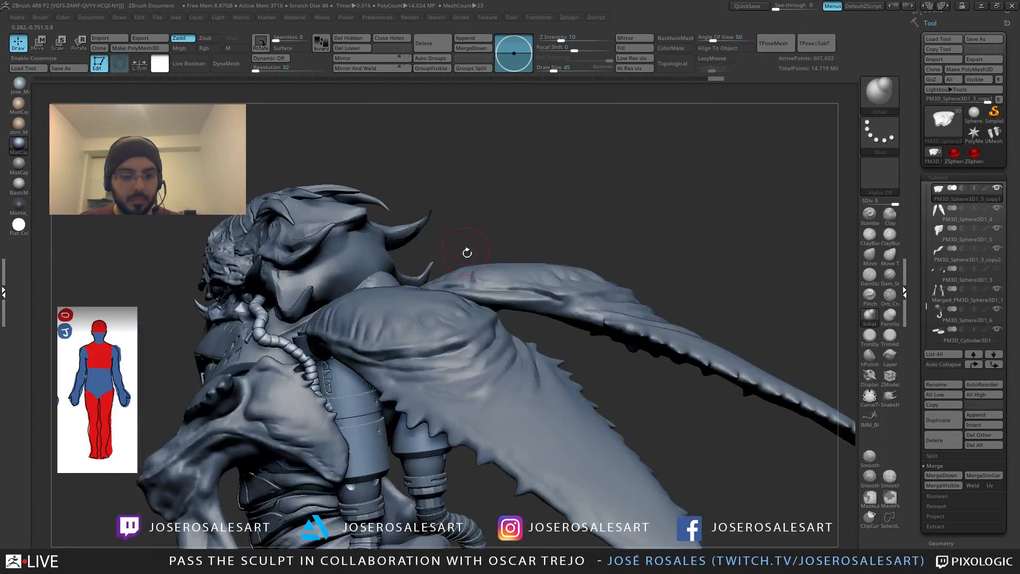
mouse_move(466, 253)
mouse_down()
mouse_move(430, 319)
mouse_move(416, 255)
mouse_move(485, 155)
mouse_up()
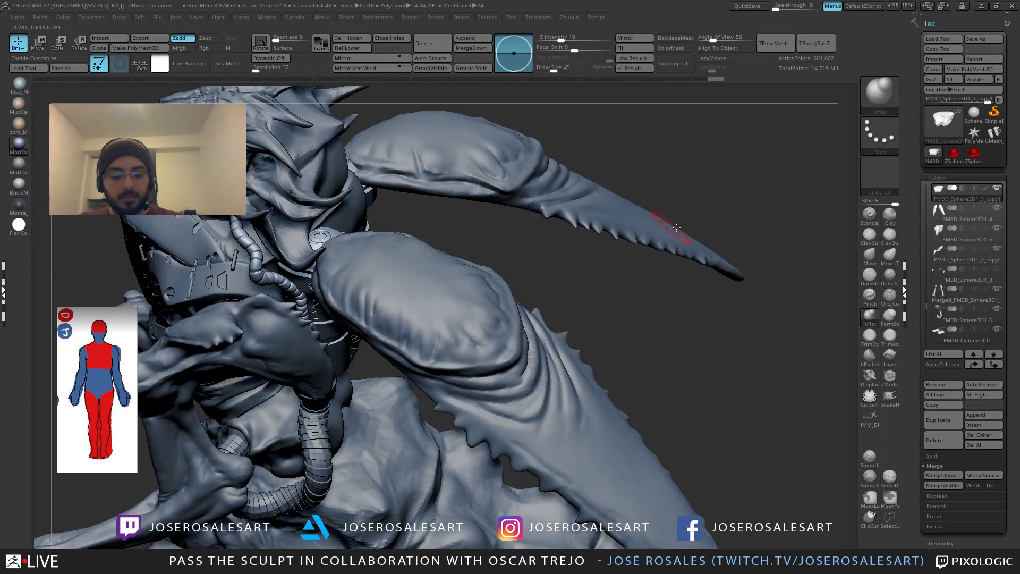
click(983, 414)
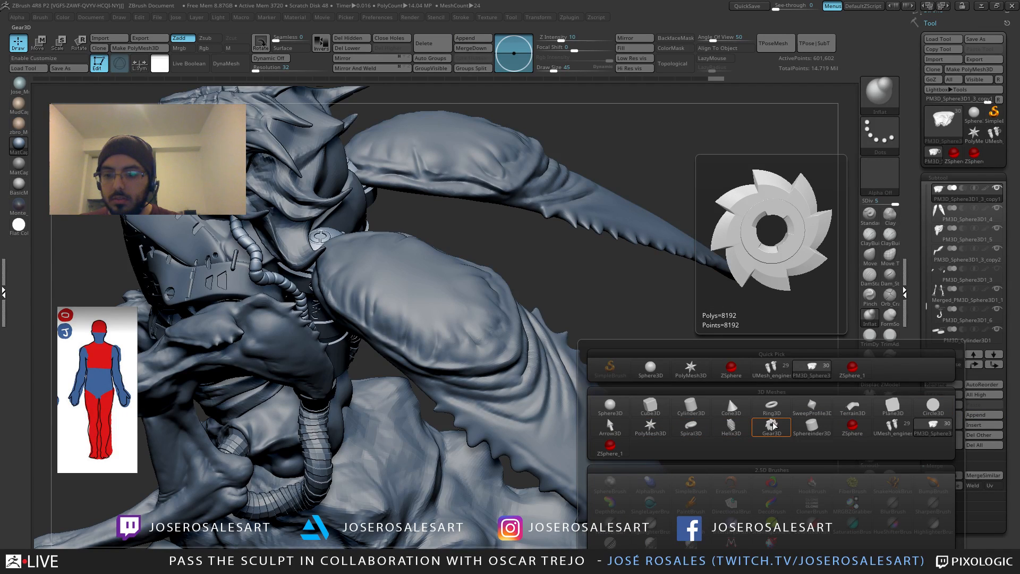
click(655, 411)
drag(565, 318, 510, 213)
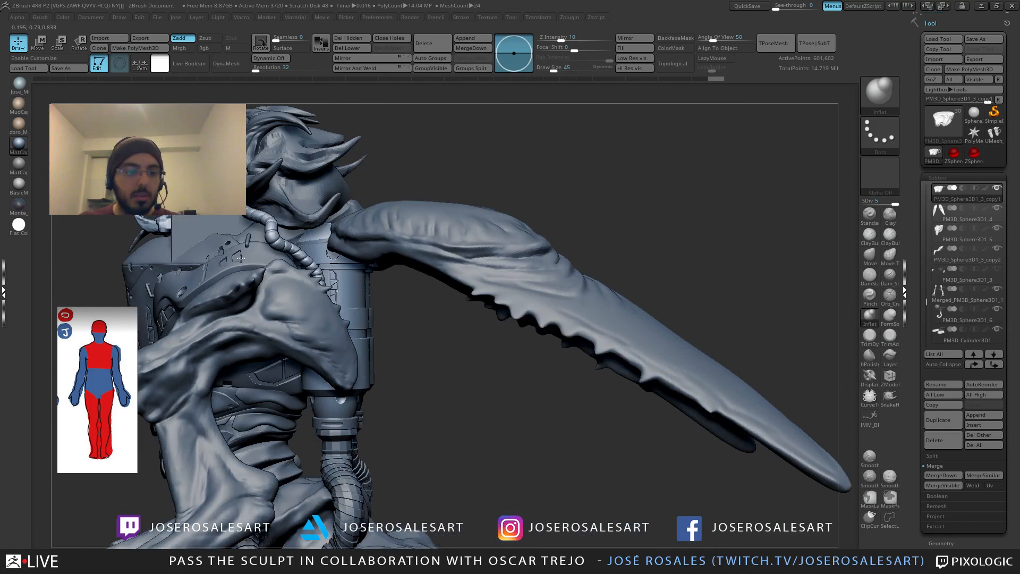
alt+click(184, 226)
alt+drag(120, 244, 120, 202)
Step: Flatten the cube into a thin square plate and position it above the base of the bladed back limb with the gizmo
key(w)
drag(192, 249, 499, 96)
drag(436, 159, 314, 159)
alt+drag(428, 171, 395, 216)
shift+drag(514, 210, 600, 261)
mouse_move(497, 188)
mouse_down()
mouse_move(483, 270)
mouse_move(497, 188)
mouse_move(496, 205)
mouse_up()
drag(497, 159, 497, 252)
drag(524, 213, 507, 318)
drag(530, 327, 380, 322)
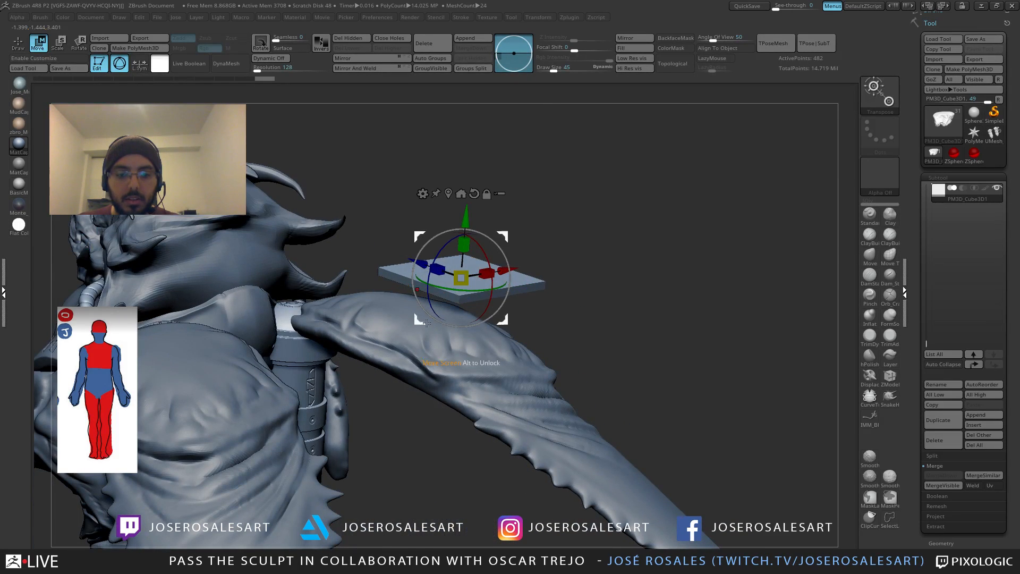
Step: Subdivide the flat plate three times to subdivision level 4 and set the Inflate brush to draw size 95
drag(607, 284, 586, 307)
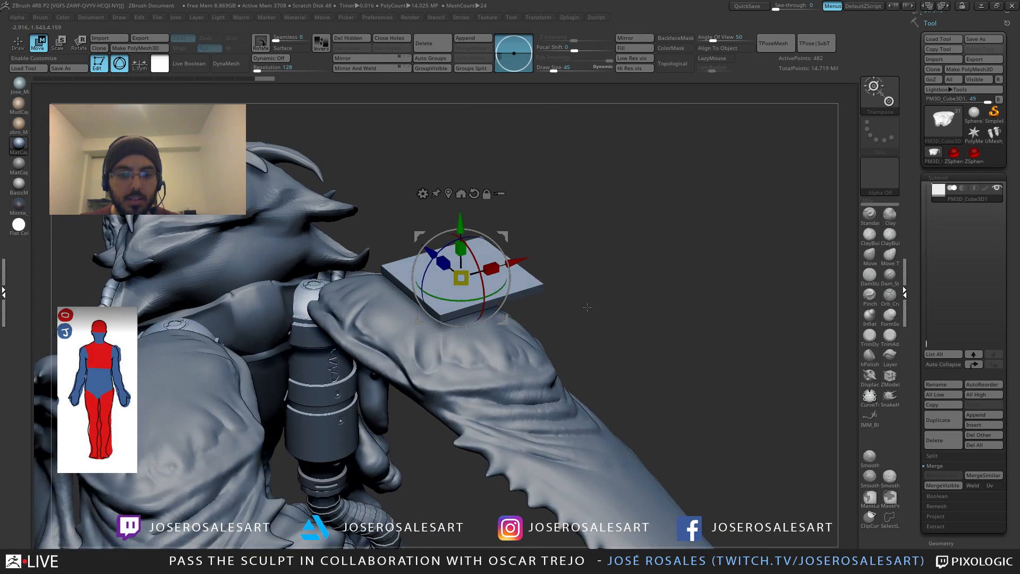
key(q)
key(ctrl+d)
key(ctrl+d)
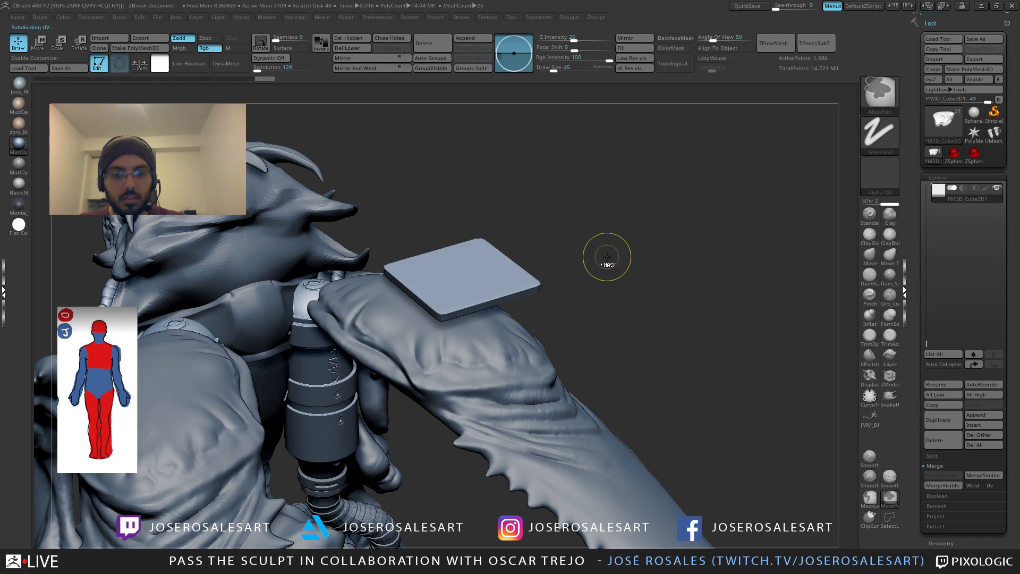
key(ctrl+d)
mouse_move(582, 244)
mouse_down()
mouse_move(581, 319)
mouse_move(591, 223)
mouse_move(537, 239)
mouse_up()
key(s)
drag(551, 293, 559, 294)
drag(579, 292, 518, 313)
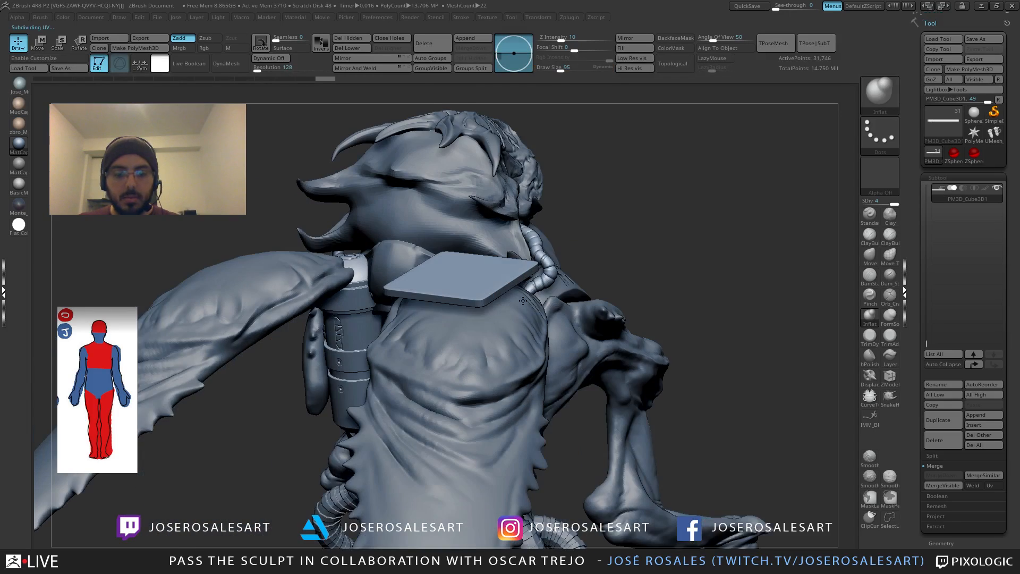
Step: Conform the flat plate to the surface of the back limb beneath it using the MatchMaker brush at draw size 99
mouse_move(476, 286)
right_down()
mouse_move(491, 330)
mouse_move(480, 255)
right_up()
key(b)
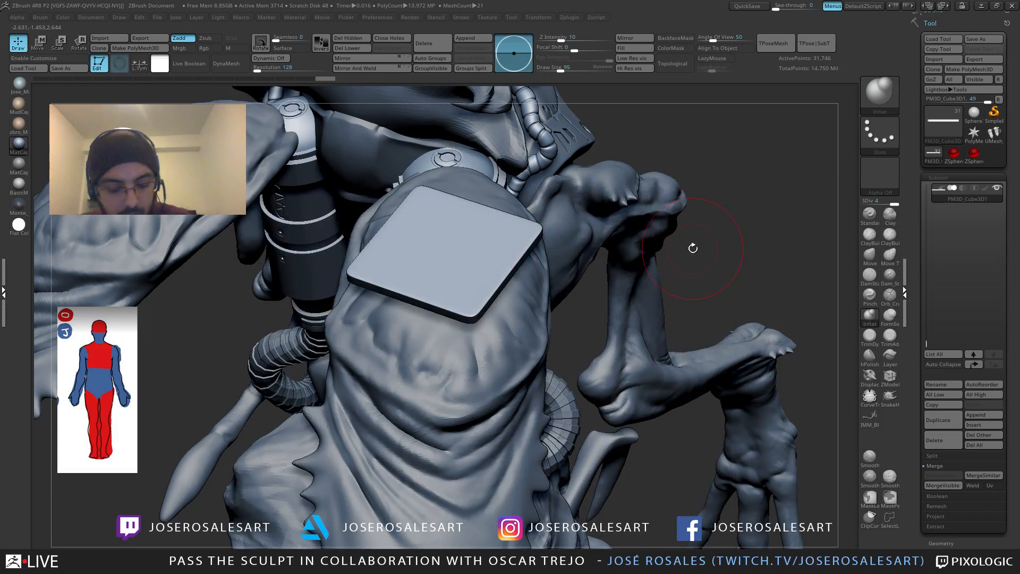
key(b)
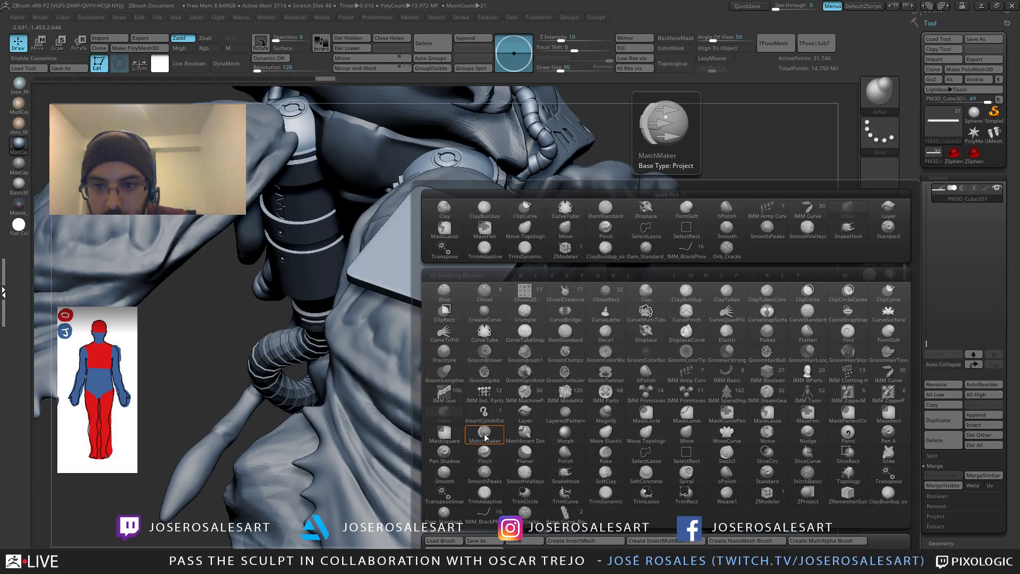
click(484, 438)
mouse_move(465, 243)
right_down()
mouse_move(481, 257)
mouse_move(428, 240)
mouse_move(464, 260)
mouse_move(460, 242)
right_up()
key(s)
drag(456, 242, 456, 240)
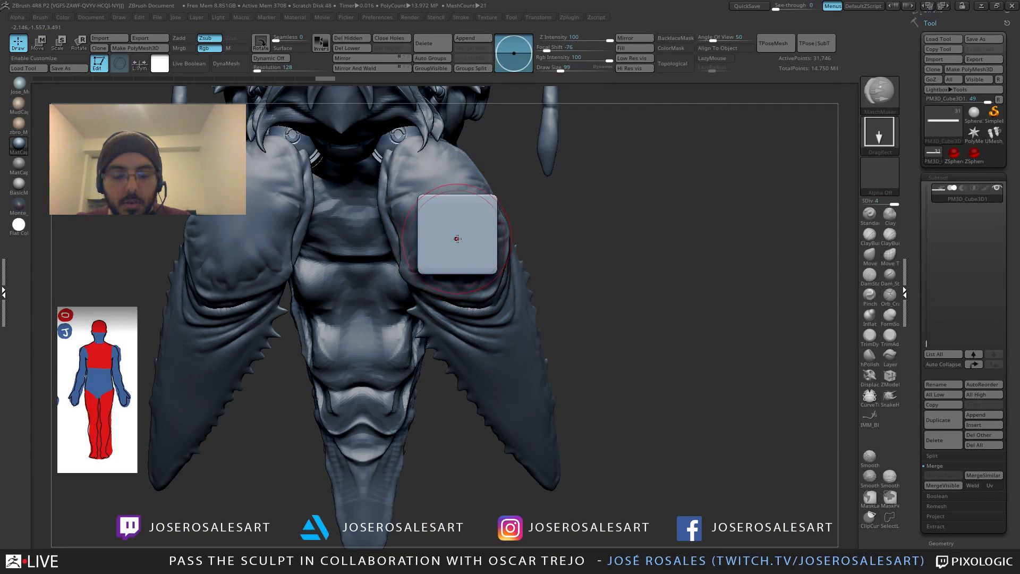
mouse_move(469, 239)
alt+right_down()
mouse_move(489, 240)
mouse_move(469, 220)
mouse_move(517, 262)
mouse_move(518, 245)
alt+right_up()
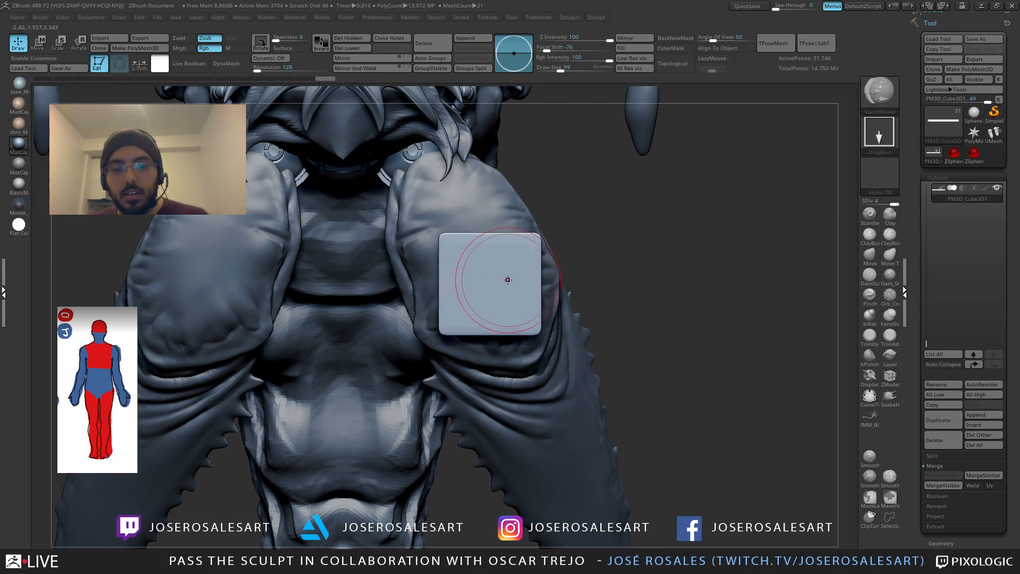
alt+right_drag(409, 222, 397, 198)
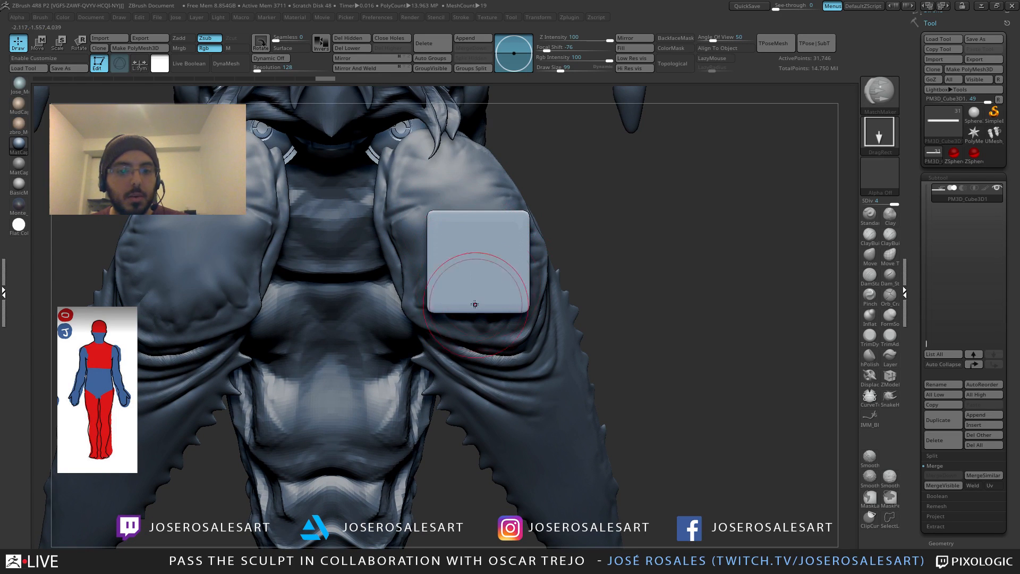
drag(476, 260, 527, 213)
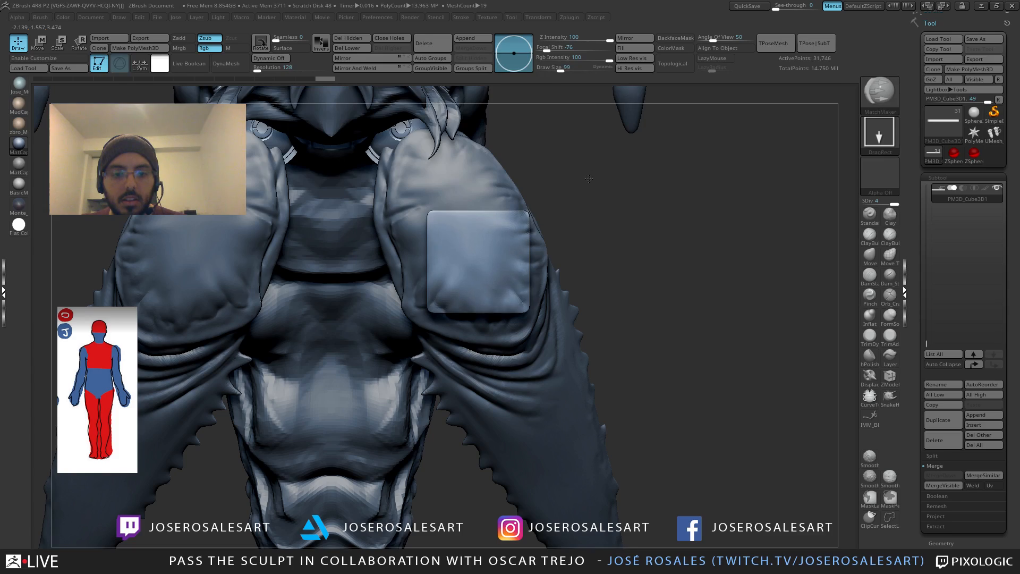
Step: Lower the conformed plate with the gizmo so that it sits on the base of the bladed back limb
mouse_move(613, 221)
mouse_down()
mouse_move(624, 121)
mouse_move(594, 196)
mouse_move(592, 185)
mouse_move(515, 198)
mouse_move(639, 275)
mouse_move(448, 329)
mouse_up()
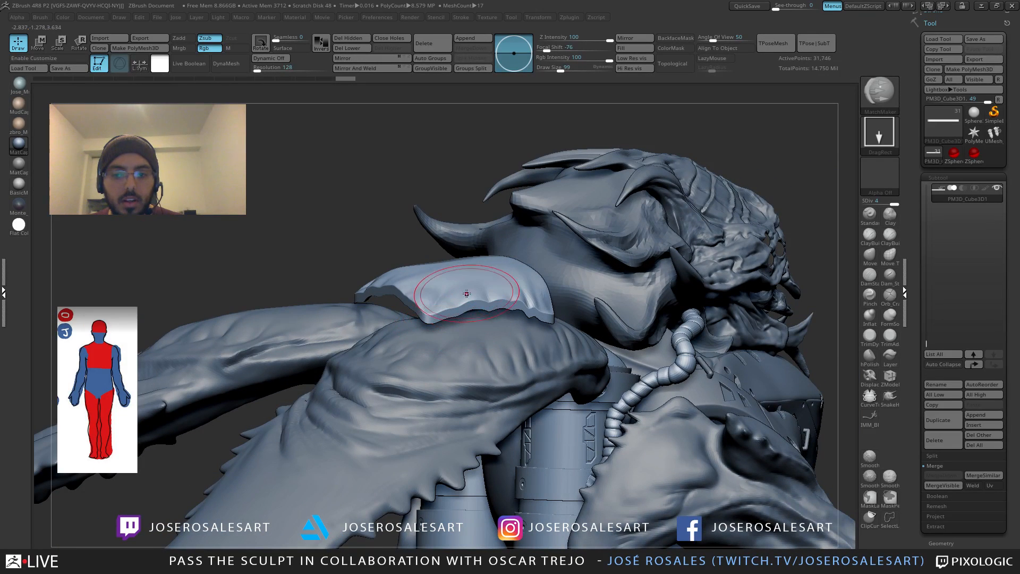
key(w)
mouse_move(455, 210)
mouse_down()
mouse_move(449, 254)
mouse_move(462, 293)
mouse_move(467, 279)
mouse_move(471, 421)
mouse_up()
key(q)
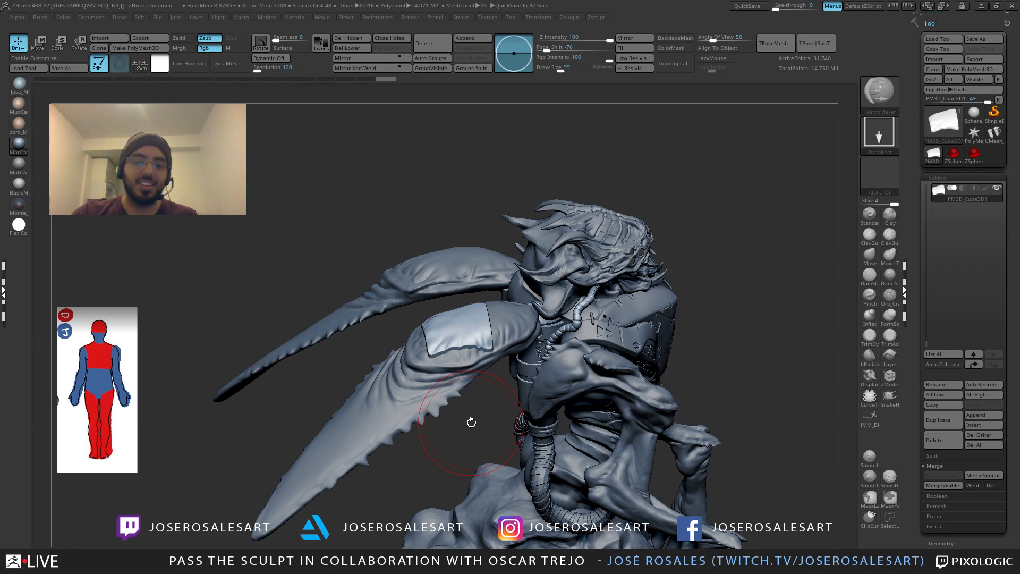
Step: Examine from several angles how the plate fits on the bladed limb and relates to the head and torso
alt+drag(354, 159, 380, 151)
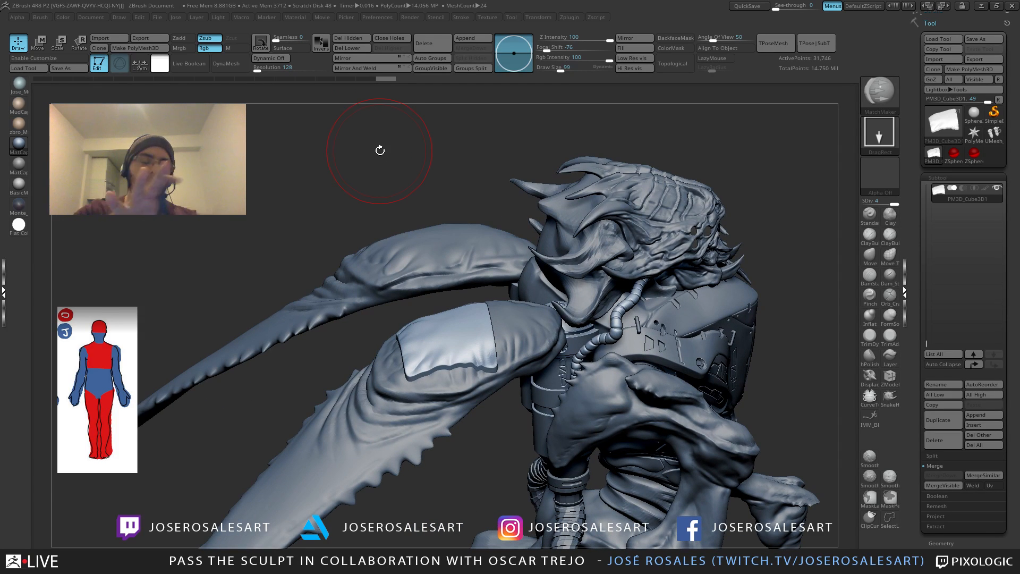
mouse_move(380, 150)
mouse_down()
mouse_move(509, 227)
mouse_move(538, 319)
mouse_move(555, 323)
mouse_move(479, 328)
mouse_move(549, 358)
mouse_up()
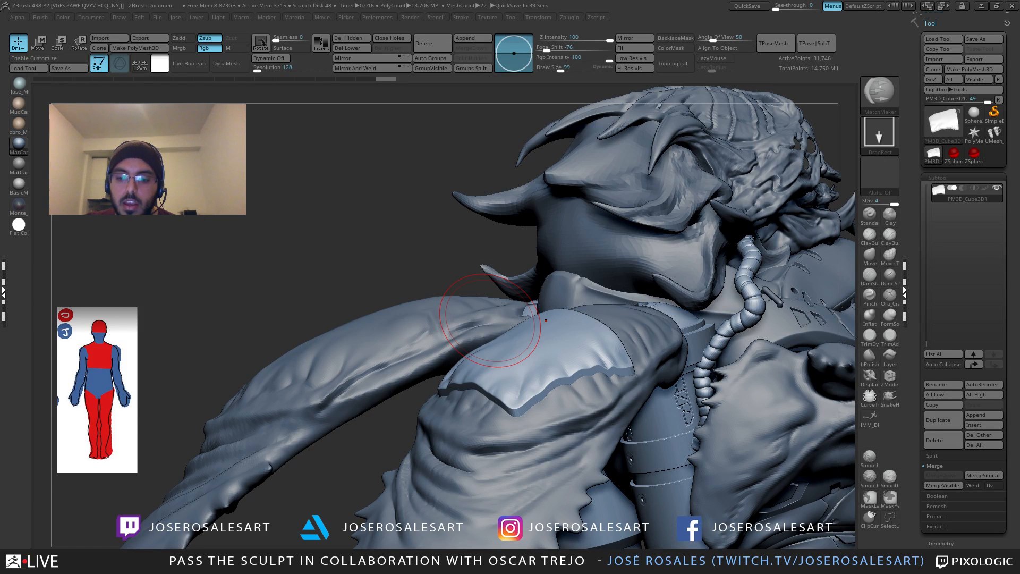
mouse_move(346, 244)
mouse_down()
mouse_move(455, 245)
mouse_move(444, 248)
mouse_move(474, 227)
mouse_move(510, 227)
mouse_move(409, 279)
mouse_up()
key(s)
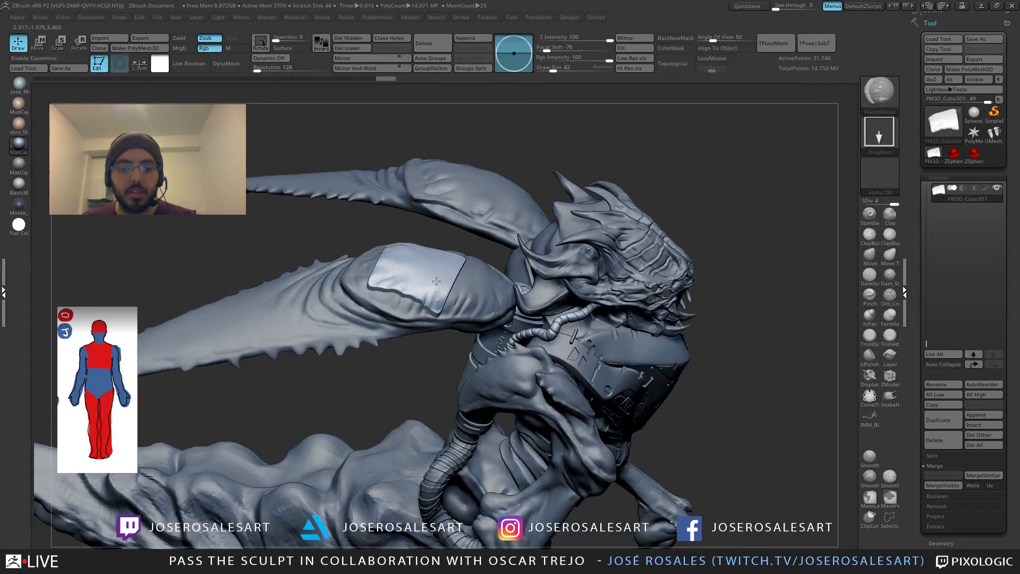
ctrl+right_drag(417, 286, 408, 250)
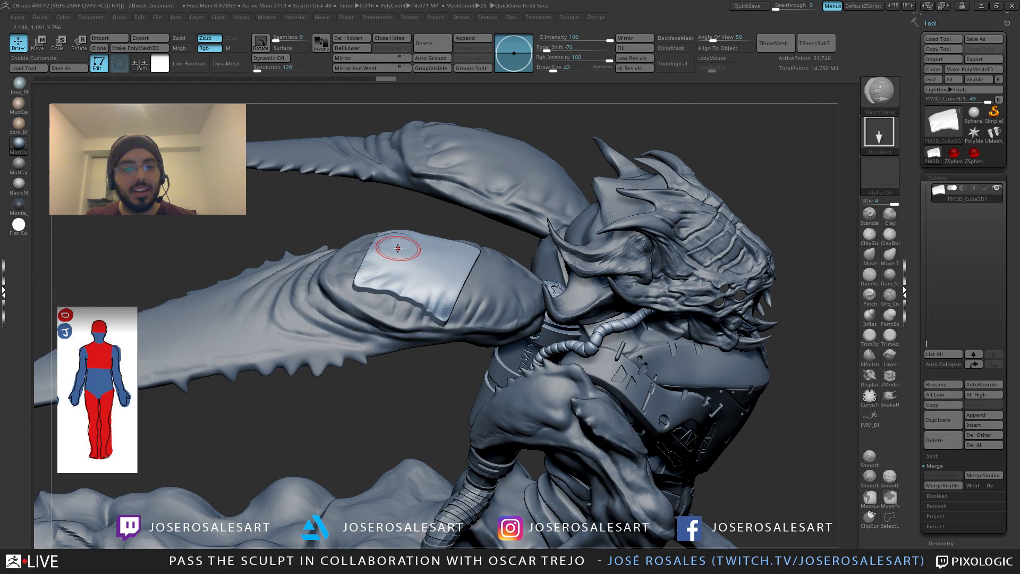
right_drag(544, 160, 495, 128)
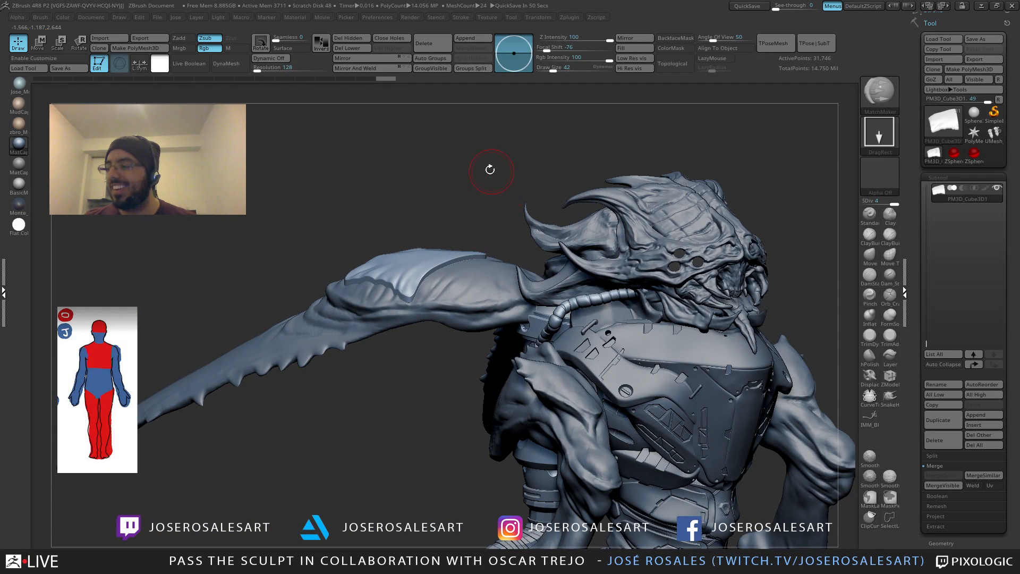
right_drag(474, 244, 403, 215)
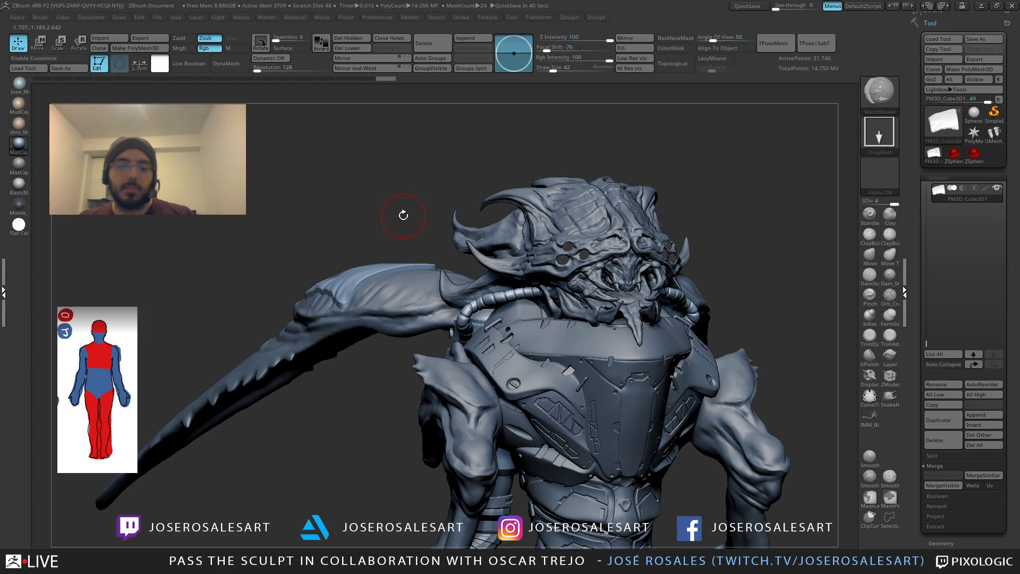
drag(403, 215, 293, 182)
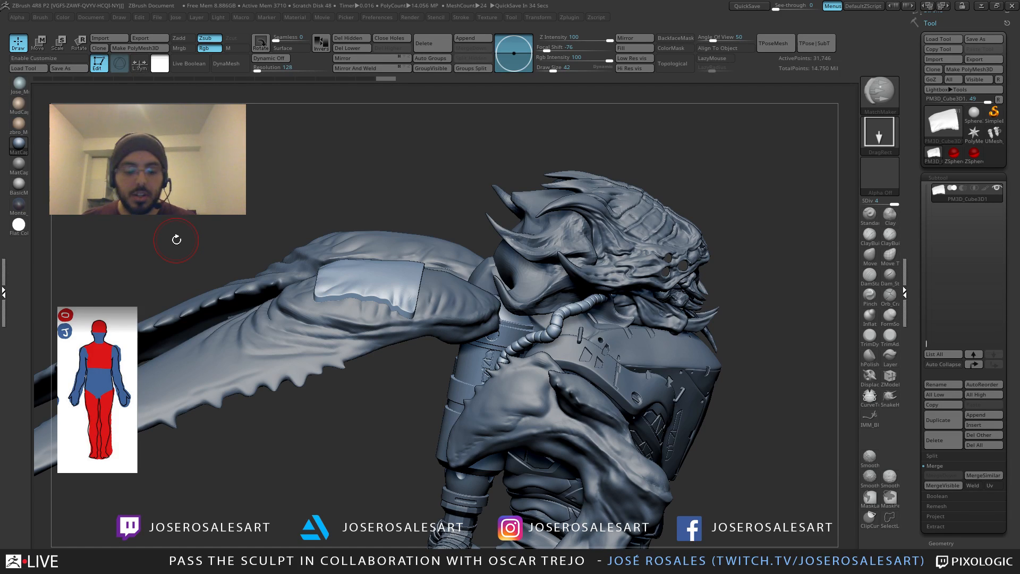
drag(432, 144, 375, 231)
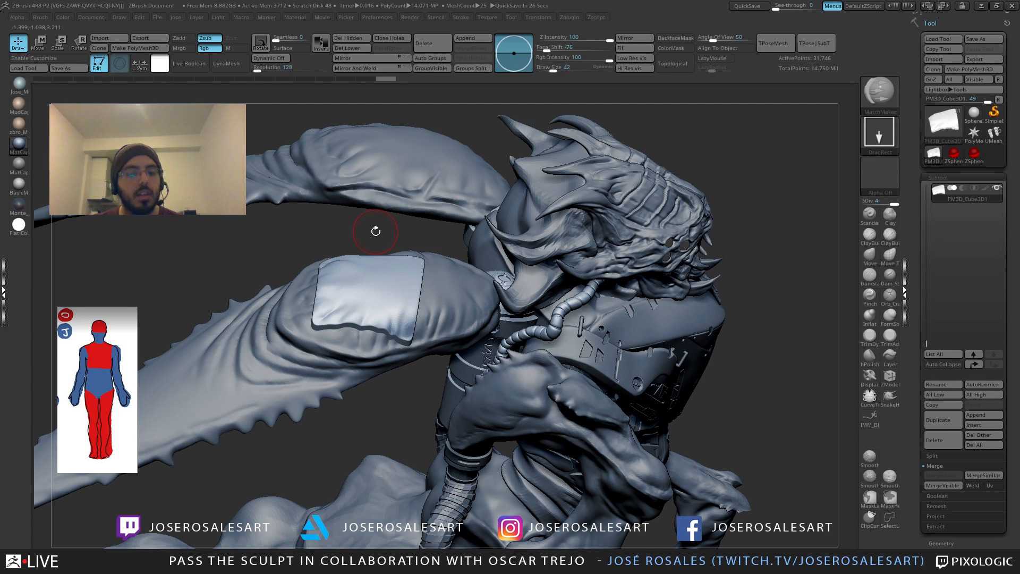
mouse_move(376, 231)
mouse_down()
mouse_move(406, 279)
mouse_move(416, 250)
mouse_move(407, 249)
mouse_move(598, 126)
mouse_up()
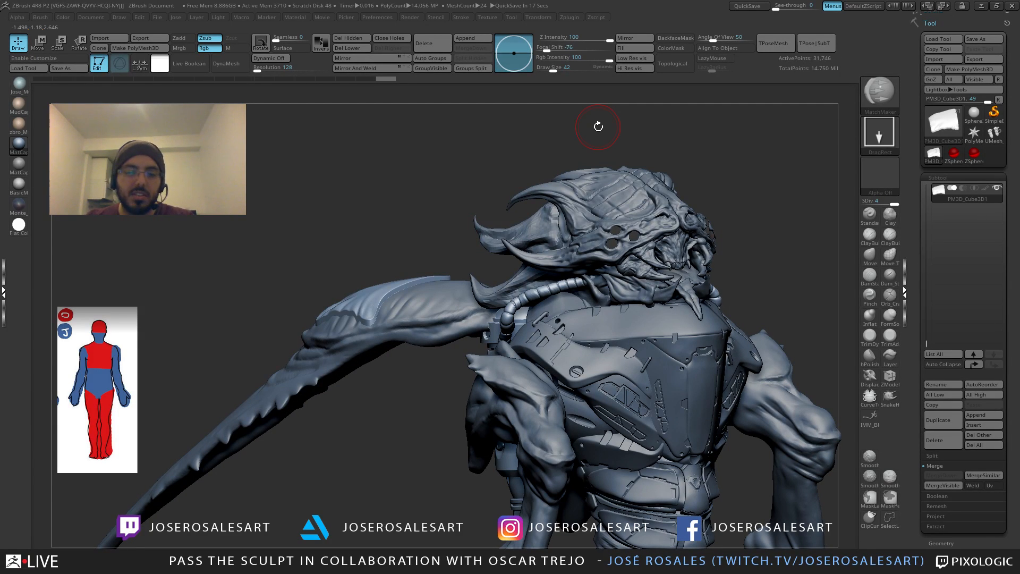
mouse_move(344, 180)
mouse_down()
mouse_move(298, 244)
mouse_move(340, 271)
mouse_up()
drag(368, 316, 402, 312)
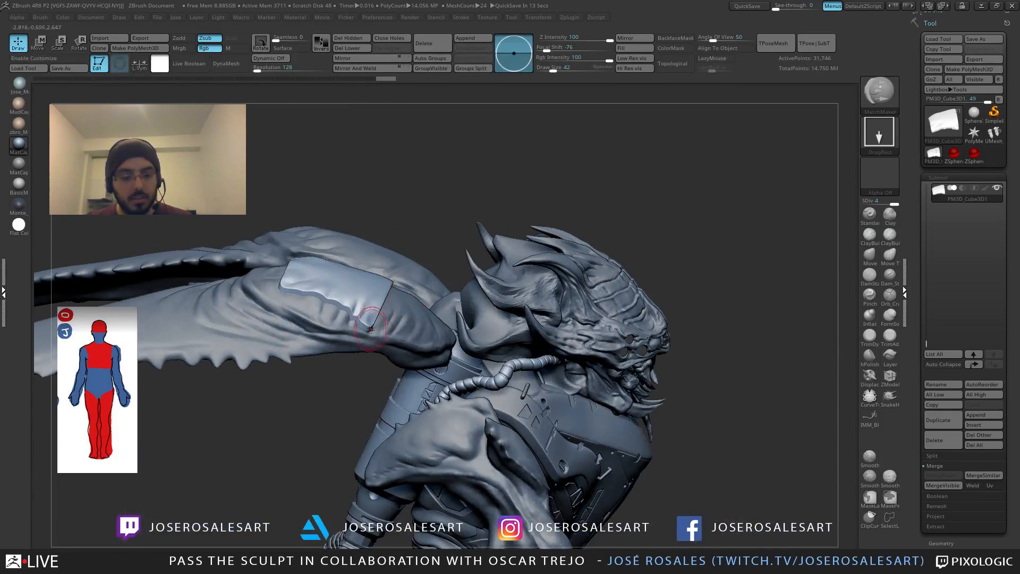
mouse_move(409, 290)
right_down()
mouse_move(322, 302)
mouse_move(435, 197)
right_up()
mouse_move(372, 260)
right_down()
mouse_move(352, 244)
mouse_move(531, 126)
right_up()
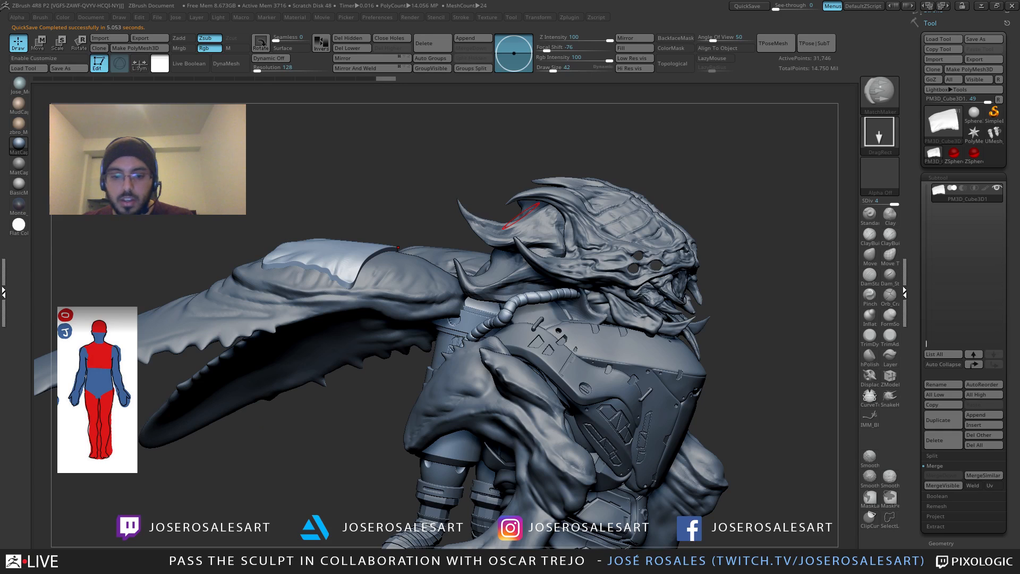
key(b)
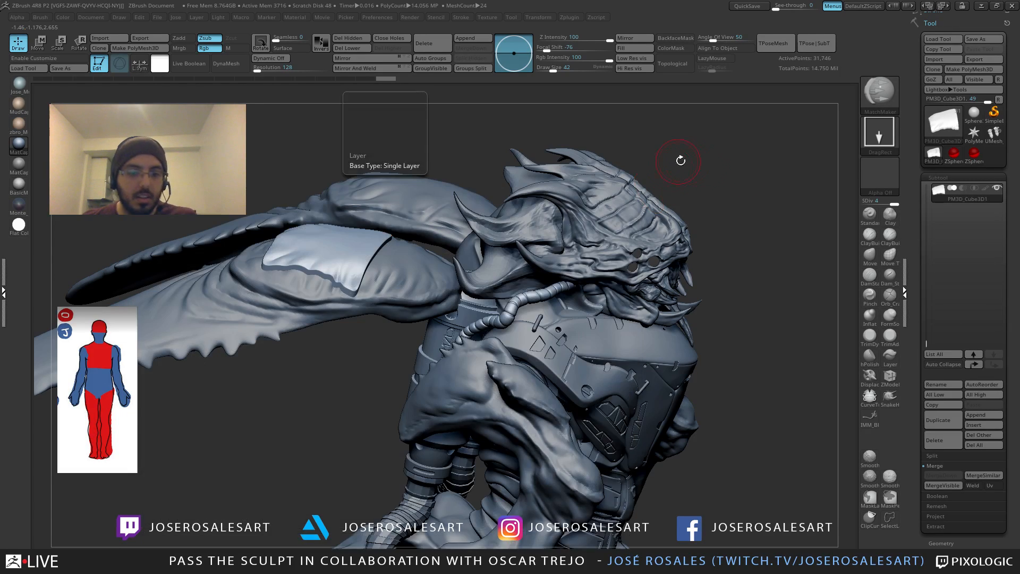
drag(334, 352, 425, 350)
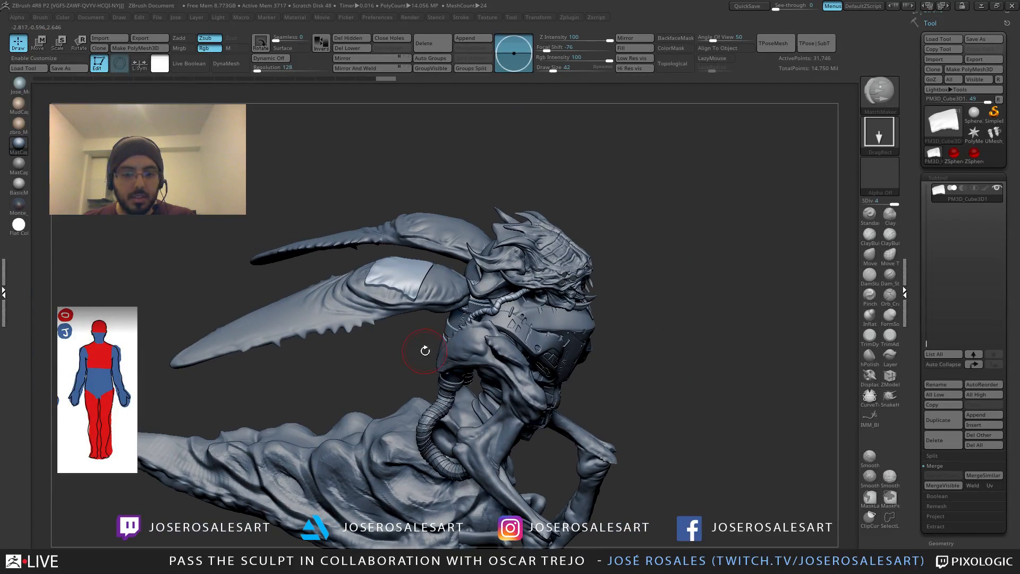
key(b)
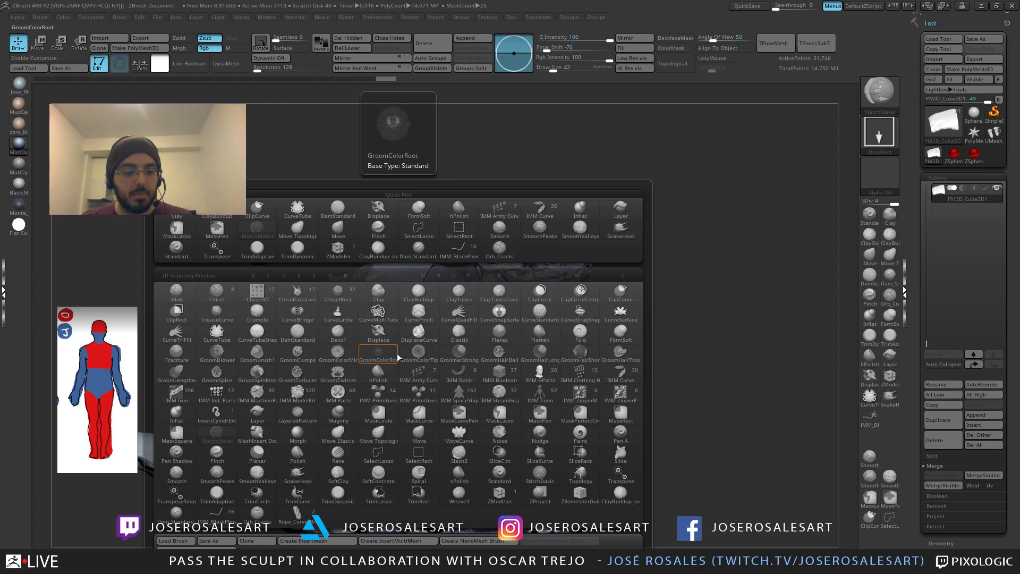
key(m)
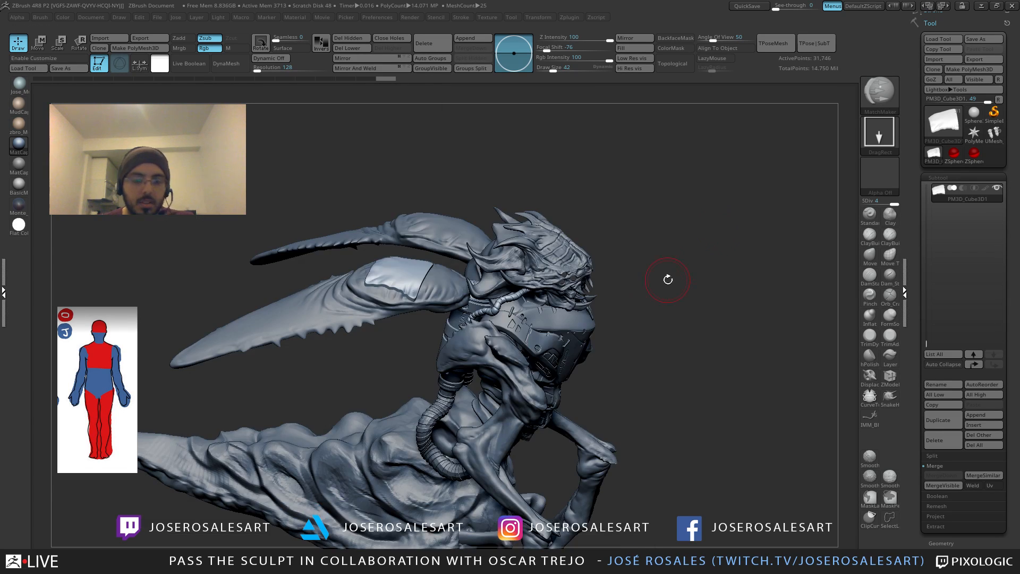
key(b)
click(695, 223)
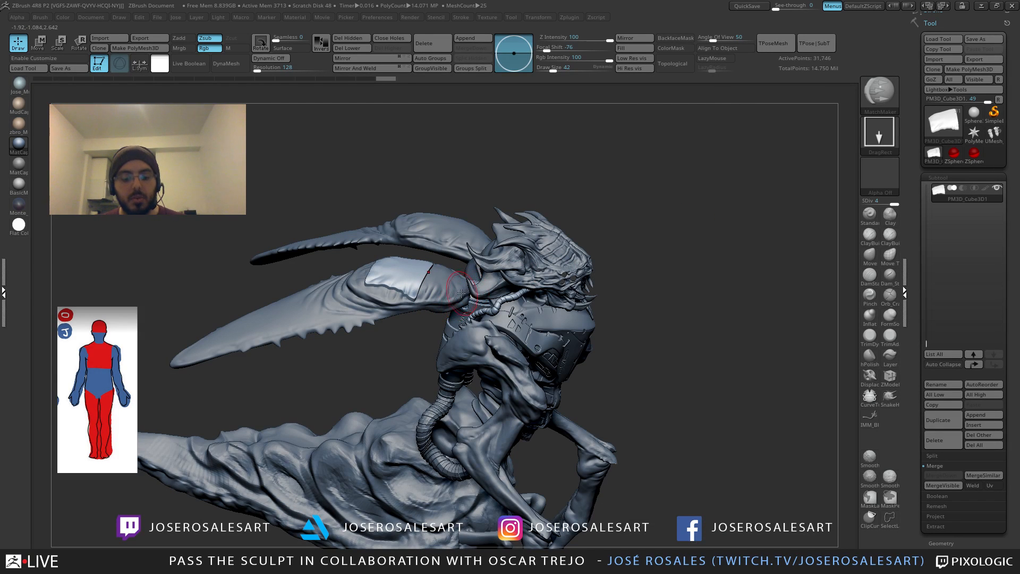
Step: Activate the Move Topological brush, and replace it with the ClayBuildup brush for working on the plate
key(b)
key(m)
key(t)
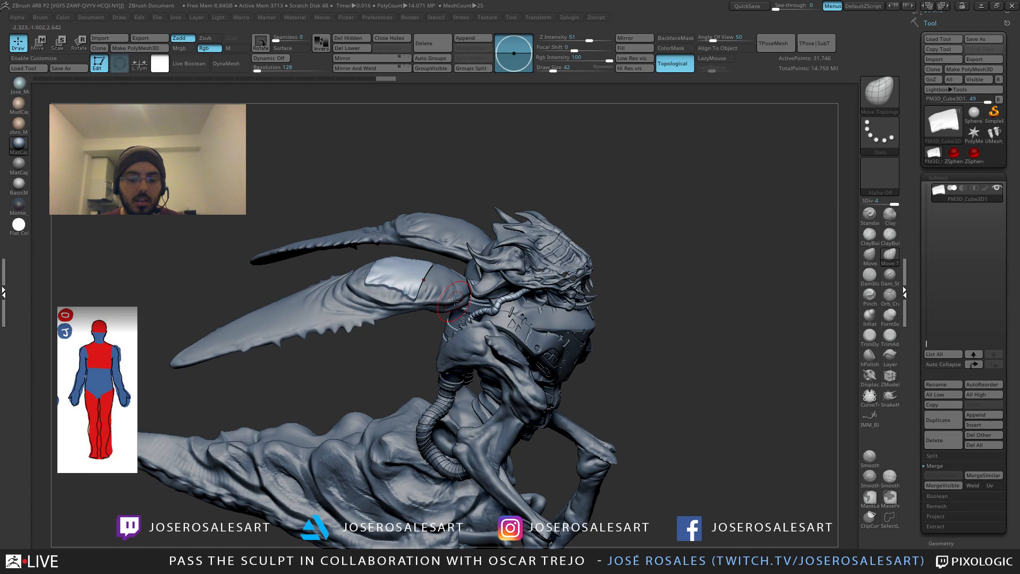
key(b)
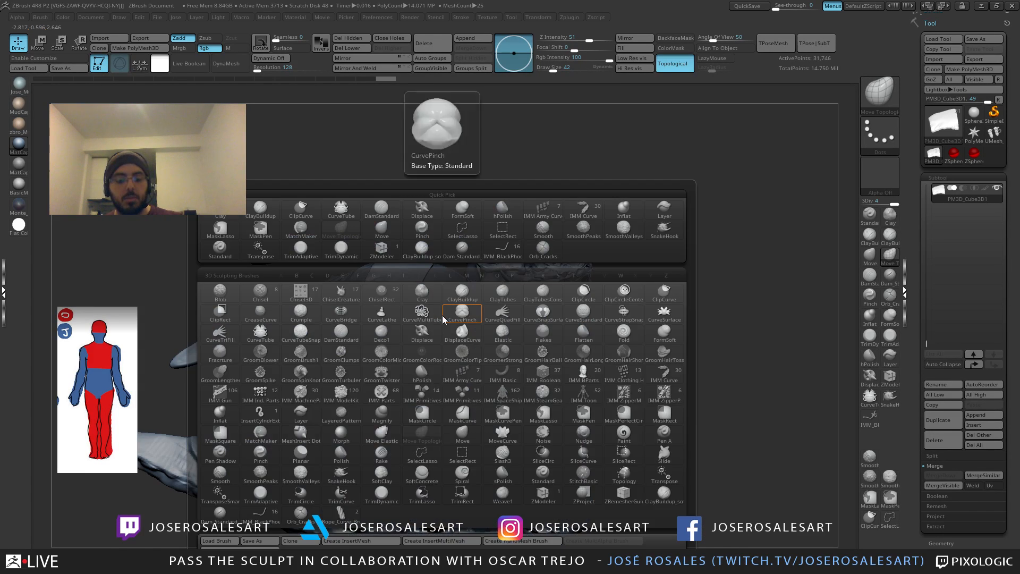
key(c)
key(b)
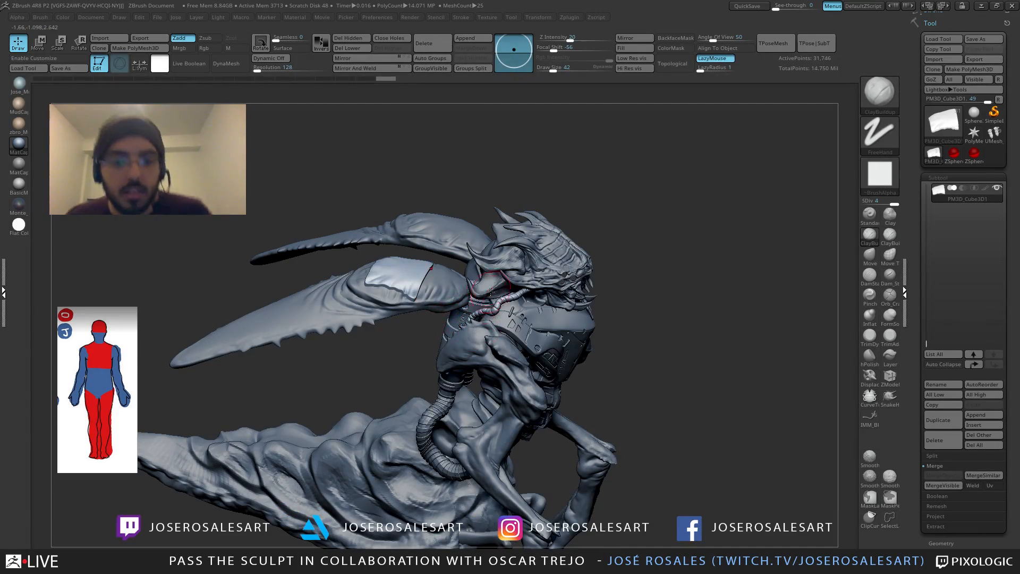
mouse_move(404, 348)
mouse_down()
mouse_move(430, 435)
mouse_move(414, 361)
mouse_move(421, 264)
mouse_up()
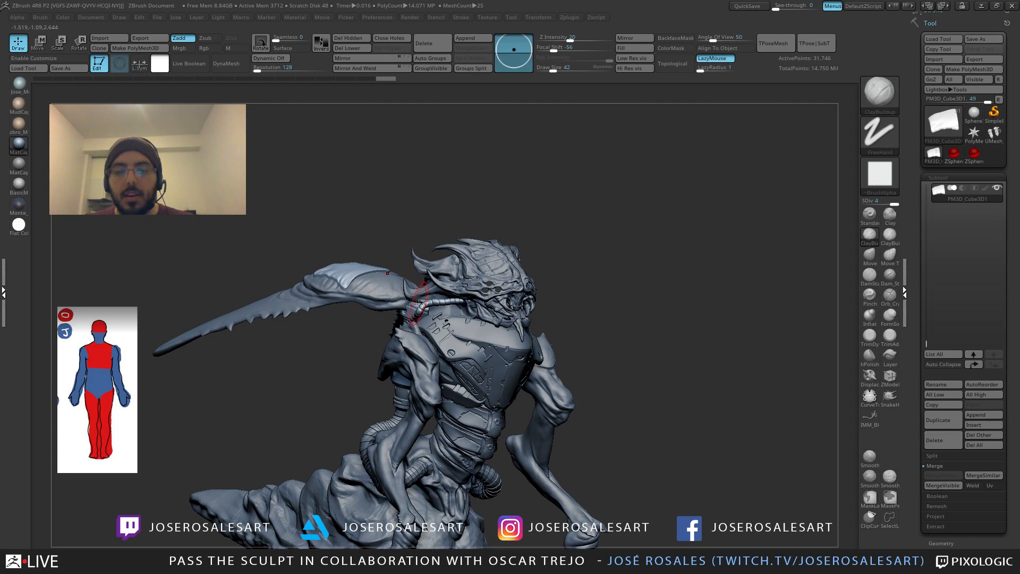
drag(417, 305, 444, 252)
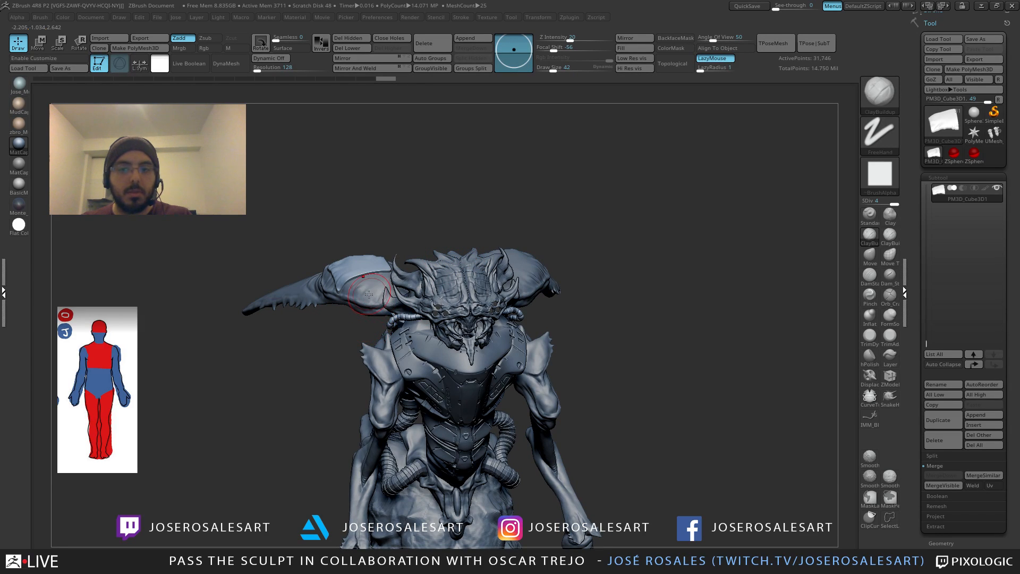
Step: Switch back and forth between the ClayBuildup, Inflate and Move brushes, ending on ClayBuildup
key(2)
key(1)
key(3)
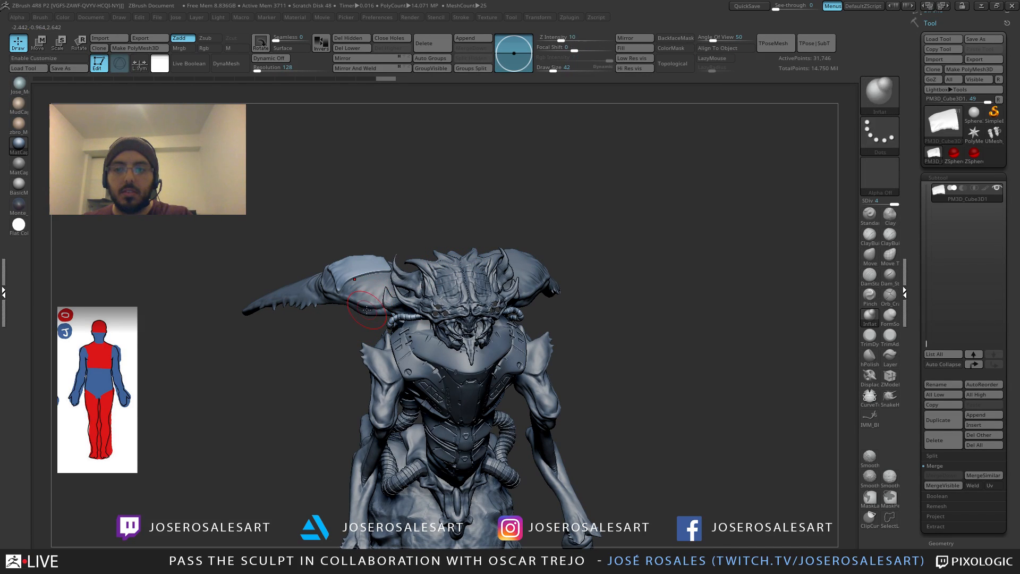
key(1)
key(2)
key(4)
key(1)
key(5)
key(4)
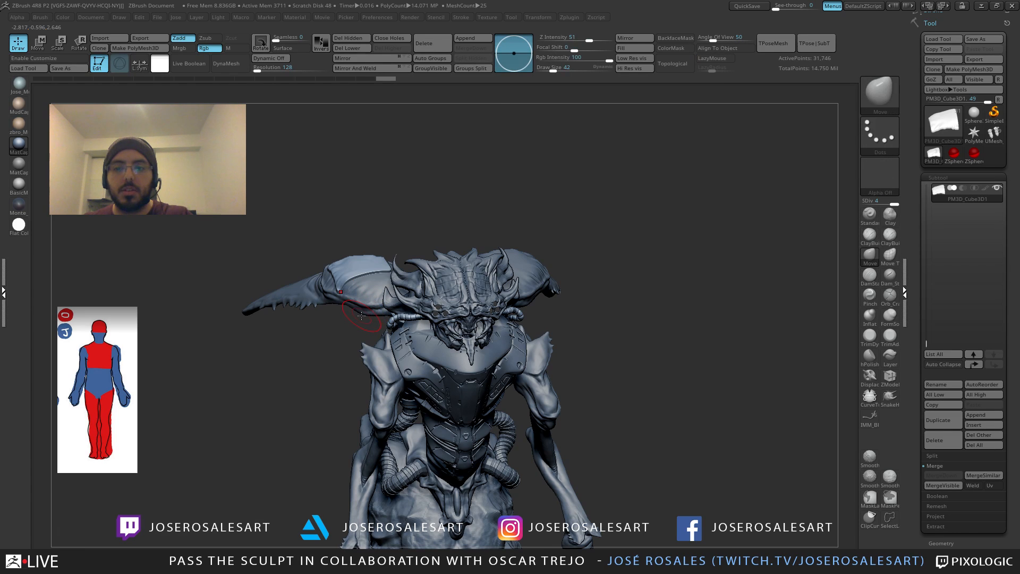
key(2)
key(1)
key(4)
key(2)
key(1)
Step: Reduce the ClayBuildup brush to draw size 23 and subdivide the limb plate to subdivision level 5
right_drag(397, 311, 493, 301)
ctrl+right_drag(339, 233, 333, 271)
right_drag(276, 250, 279, 278)
key(ctrl+d)
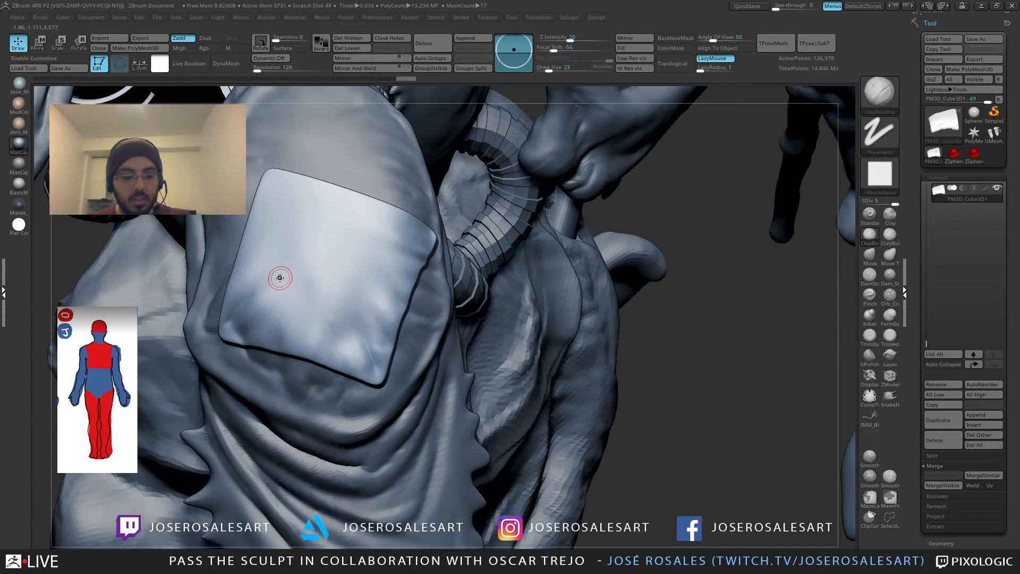
Step: Carve a small curved groove into the middle of the limb plate with the DamStandard brush
key(b)
key(d)
key(s)
mouse_move(309, 234)
mouse_down()
mouse_move(301, 261)
mouse_move(356, 283)
mouse_up()
right_drag(358, 318, 413, 240)
ctrl+right_drag(479, 276, 494, 331)
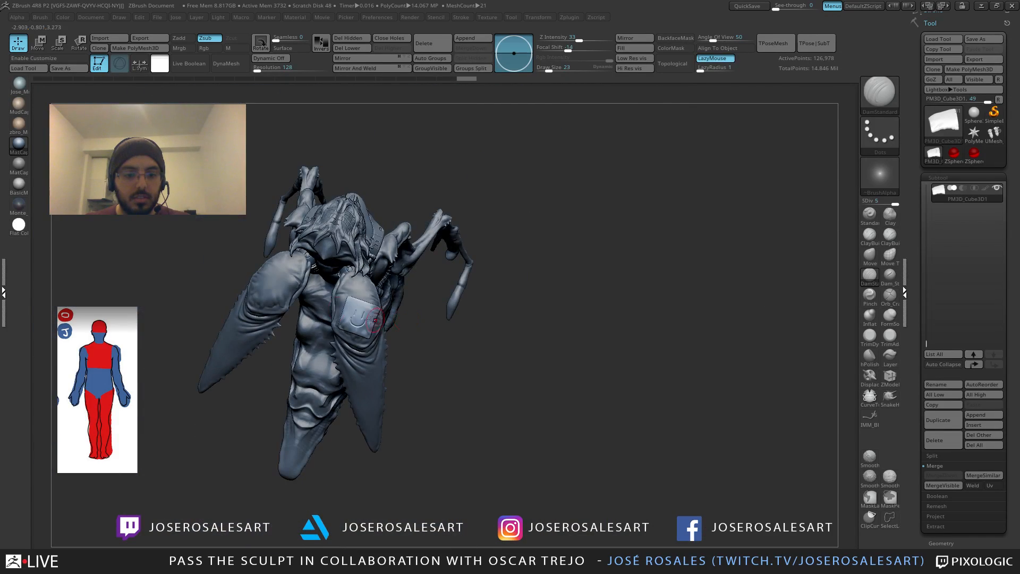
Step: Insert a sphere as a new subtool below the limb plate and make it the active subtool
ctrl+right_drag(371, 320, 510, 319)
right_drag(510, 318, 572, 331)
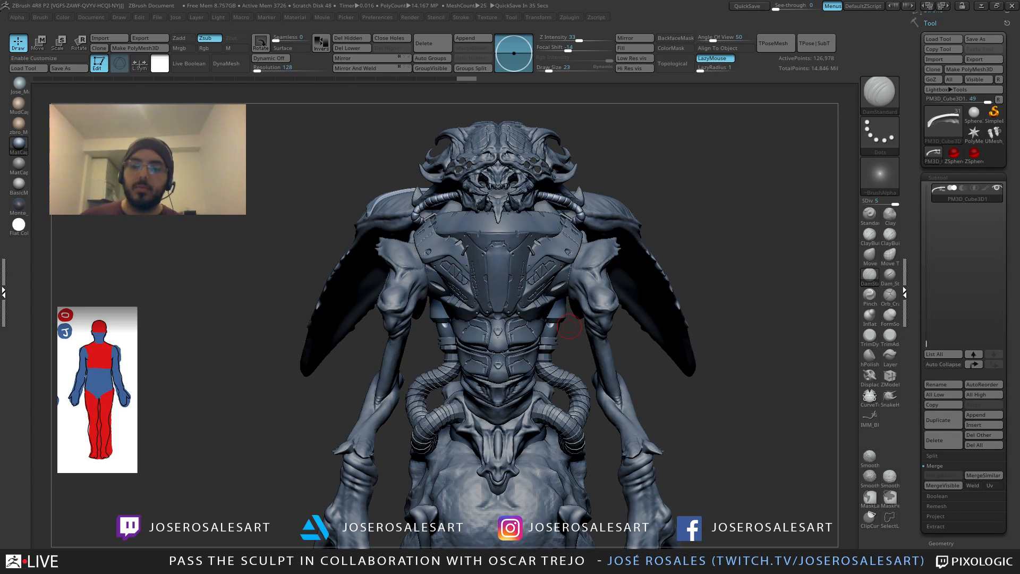
right_drag(569, 326, 711, 309)
right_drag(393, 214, 405, 234)
mouse_move(563, 255)
right_down()
mouse_move(478, 297)
mouse_move(467, 234)
mouse_move(402, 205)
mouse_move(503, 241)
mouse_move(416, 255)
mouse_move(370, 277)
mouse_move(374, 291)
mouse_move(478, 242)
mouse_move(461, 257)
mouse_move(470, 260)
right_up()
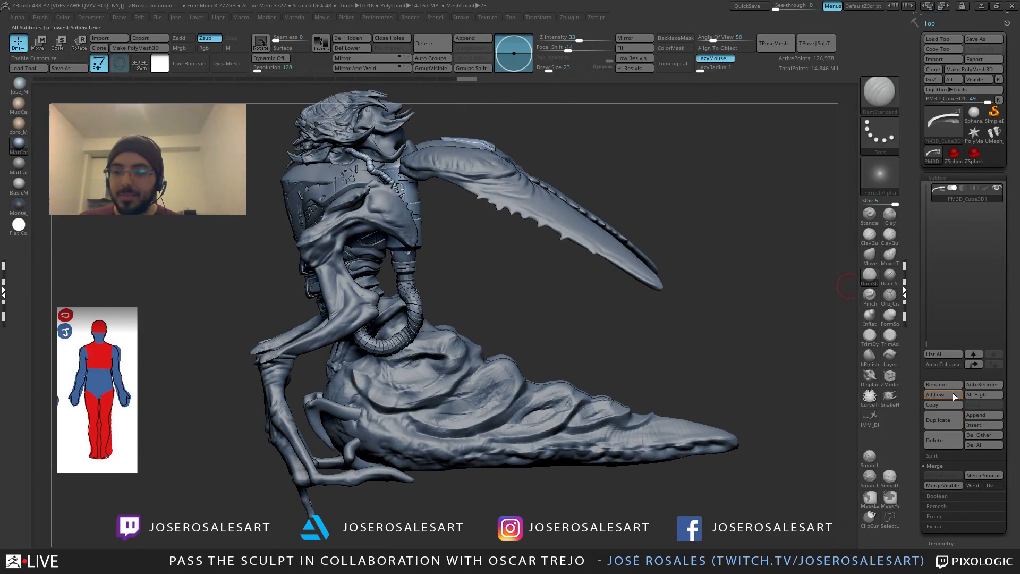
click(983, 424)
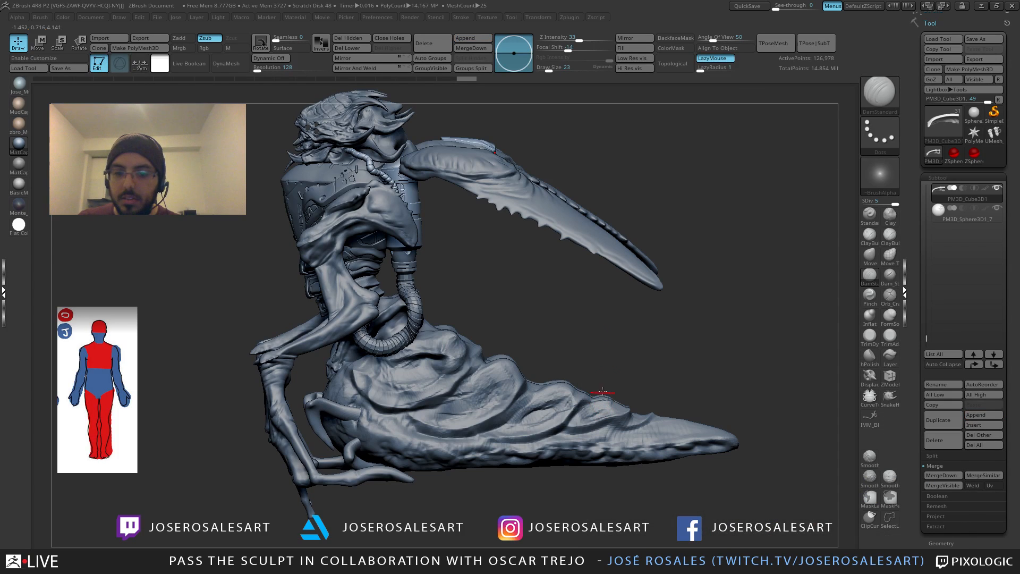
click(609, 407)
click(948, 214)
Step: Move the sphere out of the torso to a spot beneath the base of the bladed back limb
right_drag(783, 221, 691, 228)
alt+right_drag(691, 228, 685, 276)
key(w)
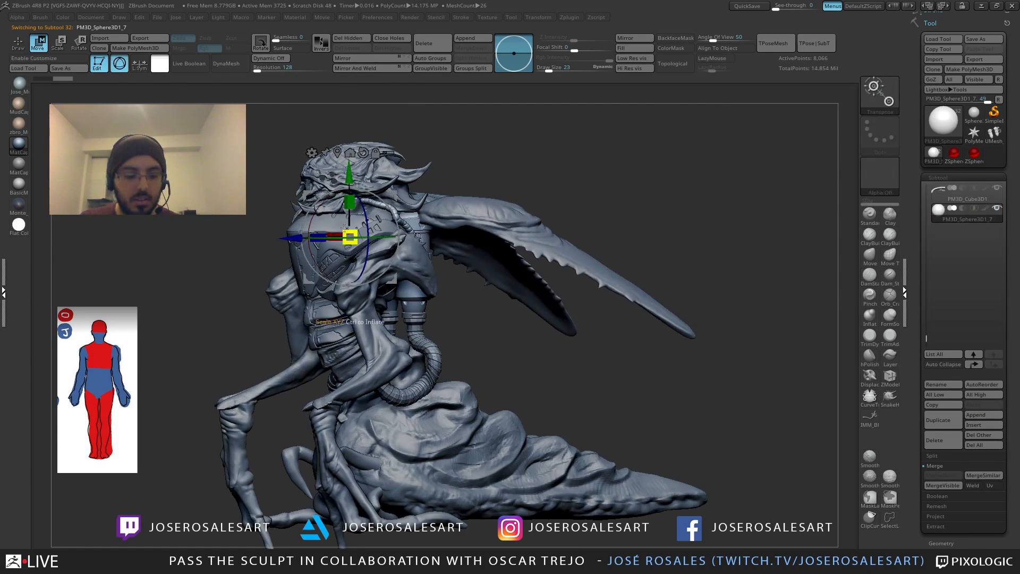
shift+right_drag(308, 226, 293, 232)
drag(290, 238, 392, 237)
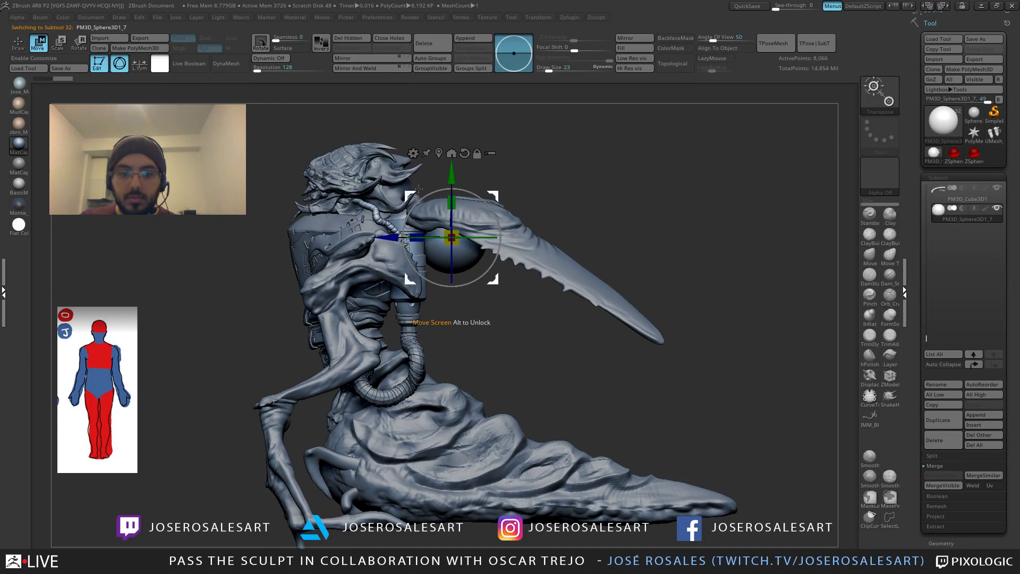
drag(448, 178, 448, 193)
right_drag(447, 194, 415, 268)
drag(390, 255, 310, 258)
shift+right_drag(298, 324, 341, 360)
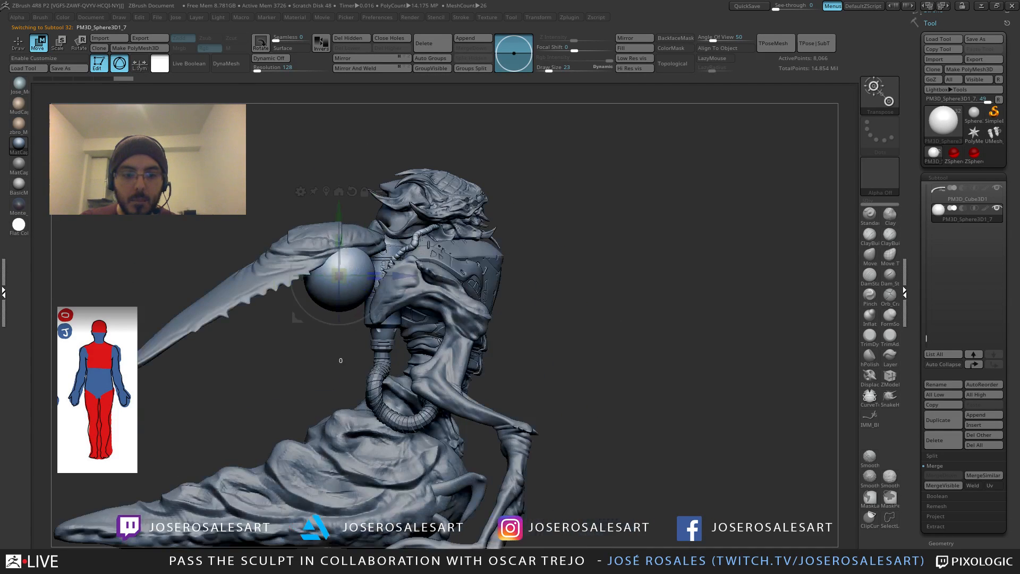
Step: Flatten the sphere into a thin disc and tilt it to follow the slope of the bladed limb
mouse_move(343, 241)
mouse_down()
mouse_move(340, 320)
mouse_move(342, 305)
mouse_up()
right_drag(343, 305, 350, 334)
key(q)
key(b)
key(m)
key(v)
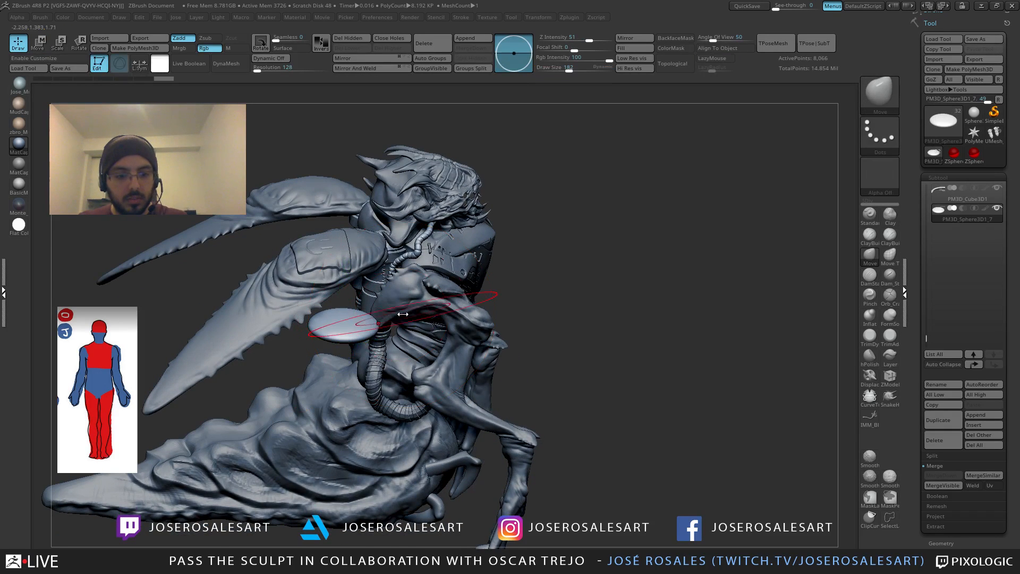
mouse_move(367, 295)
right_down()
mouse_move(354, 298)
mouse_move(348, 350)
right_up()
key(w)
drag(389, 313, 370, 290)
key(q)
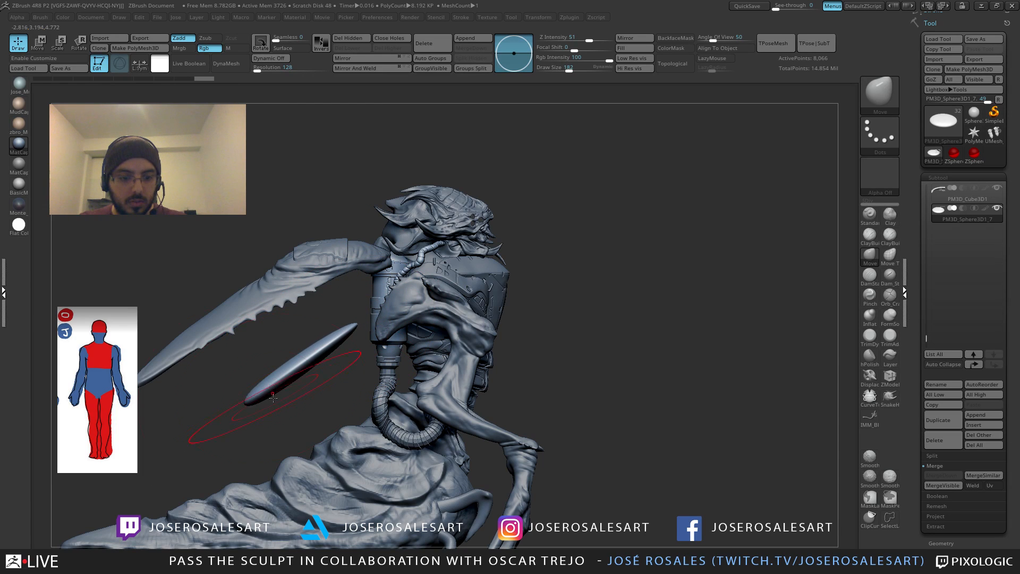
Step: Stretch the disc into a long wing shape with the Move brush and shift it up close beneath the bladed limb
drag(253, 397, 192, 440)
mouse_move(413, 273)
right_down()
mouse_move(372, 366)
mouse_move(405, 328)
right_up()
key(s)
key(w)
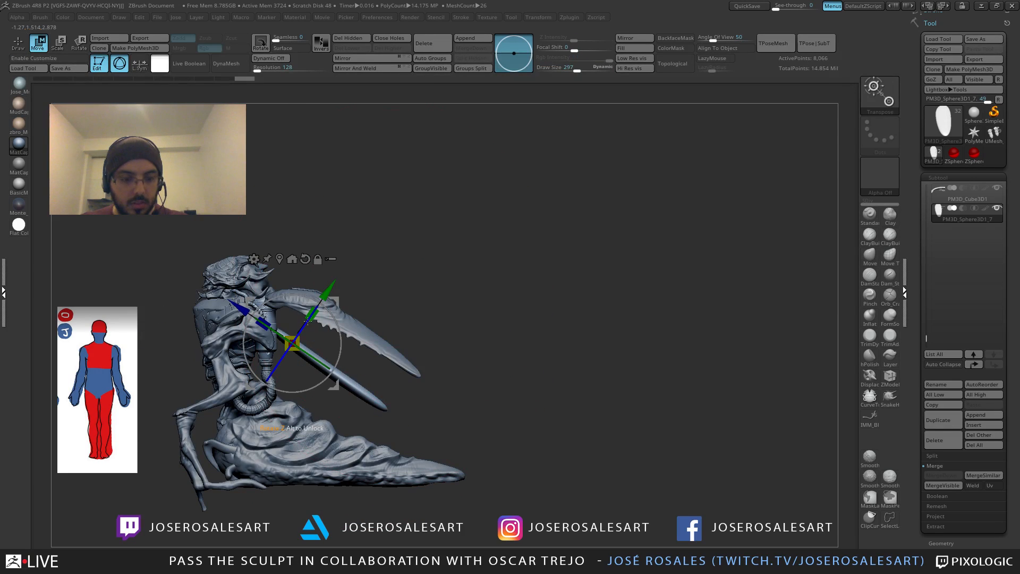
drag(330, 288, 344, 269)
drag(357, 314, 358, 319)
key(q)
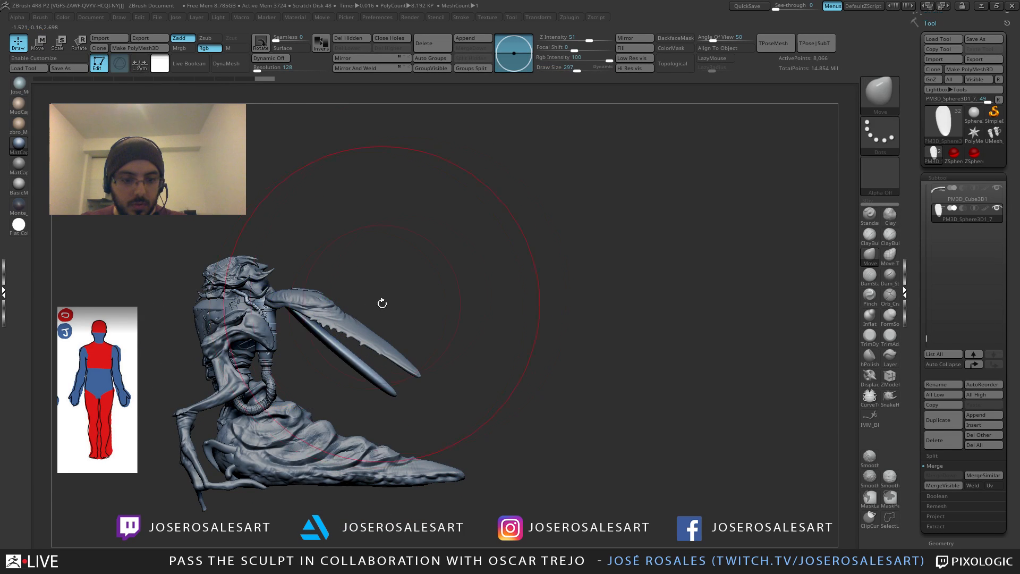
Step: Angle the wing piece outward from the back, then broaden its free end and narrow its base with the Move brush
mouse_move(380, 302)
right_down()
mouse_move(384, 349)
mouse_move(366, 321)
mouse_move(383, 368)
mouse_move(290, 351)
mouse_move(376, 310)
mouse_move(351, 325)
mouse_move(366, 340)
mouse_move(357, 314)
mouse_move(319, 426)
right_up()
key(e)
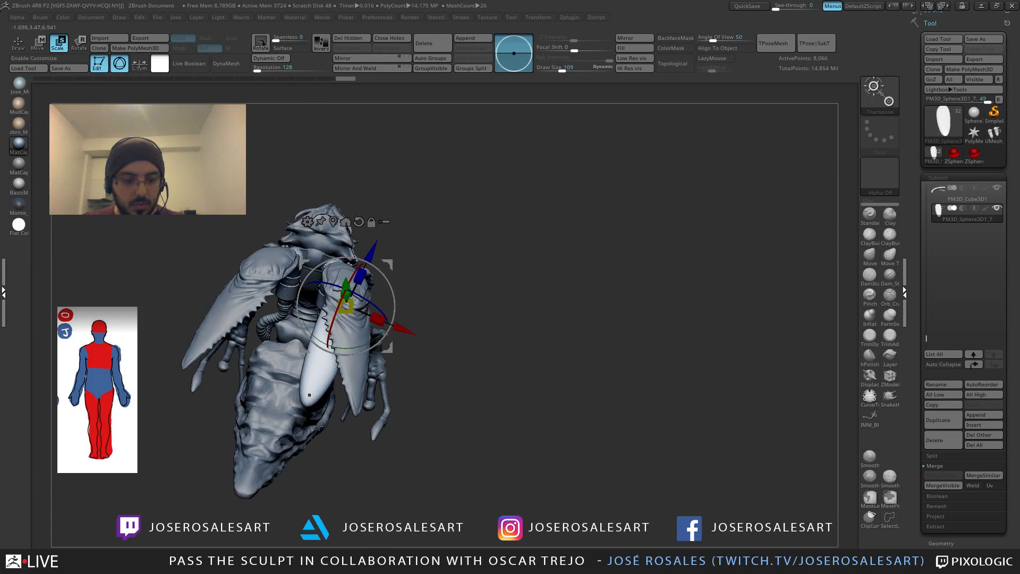
key(q)
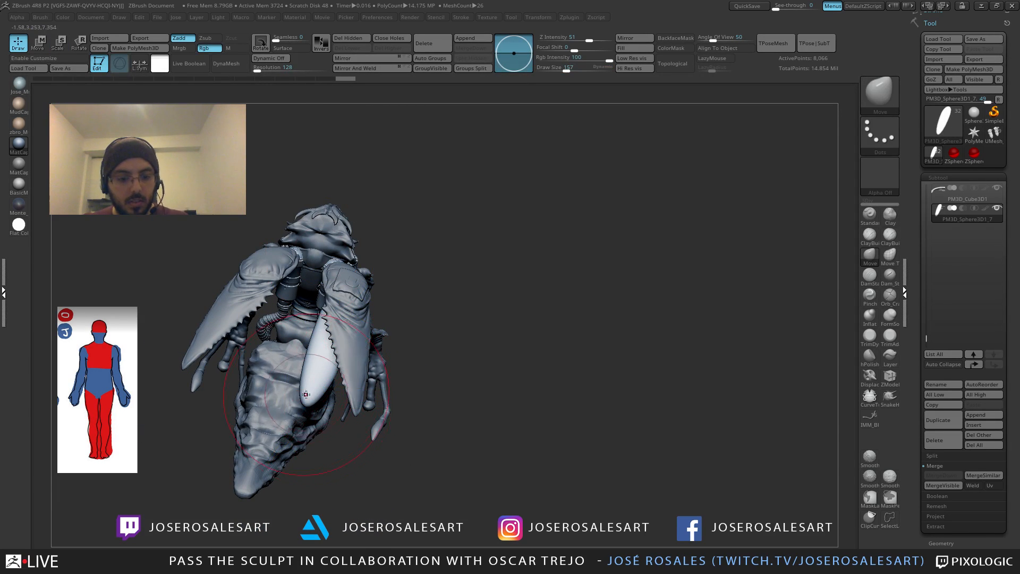
drag(291, 378, 293, 396)
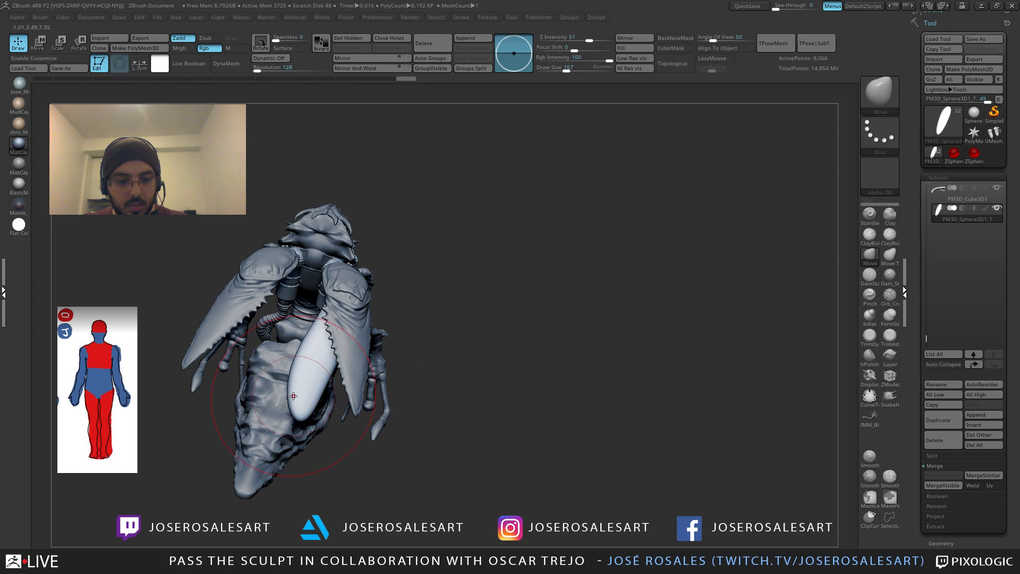
drag(311, 360, 337, 334)
mouse_move(342, 299)
mouse_down()
mouse_move(363, 315)
mouse_move(343, 297)
mouse_up()
ctrl+right_drag(343, 297, 352, 332)
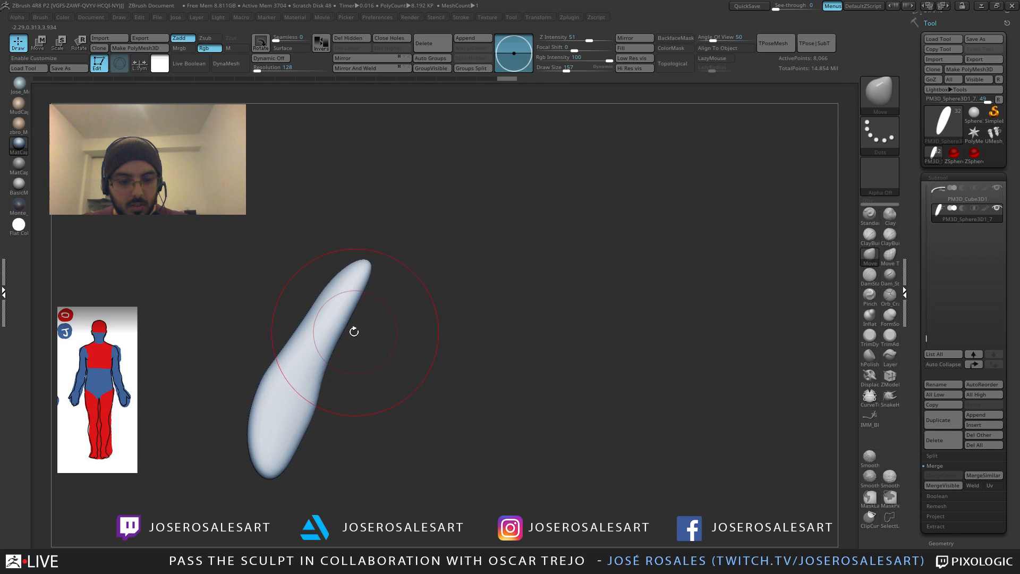
Step: Smooth the wing's contour and lengthen its rounded tip with the Move brush at draw size 104
shift+drag(337, 331, 328, 345)
shift+drag(333, 306, 322, 325)
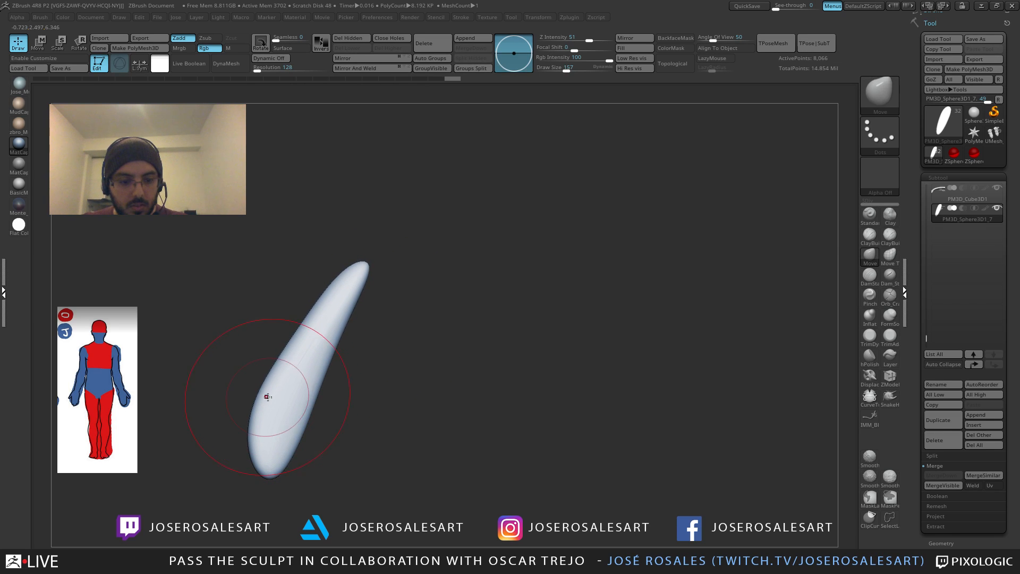
key(s)
drag(266, 396, 261, 406)
shift+drag(272, 369, 256, 409)
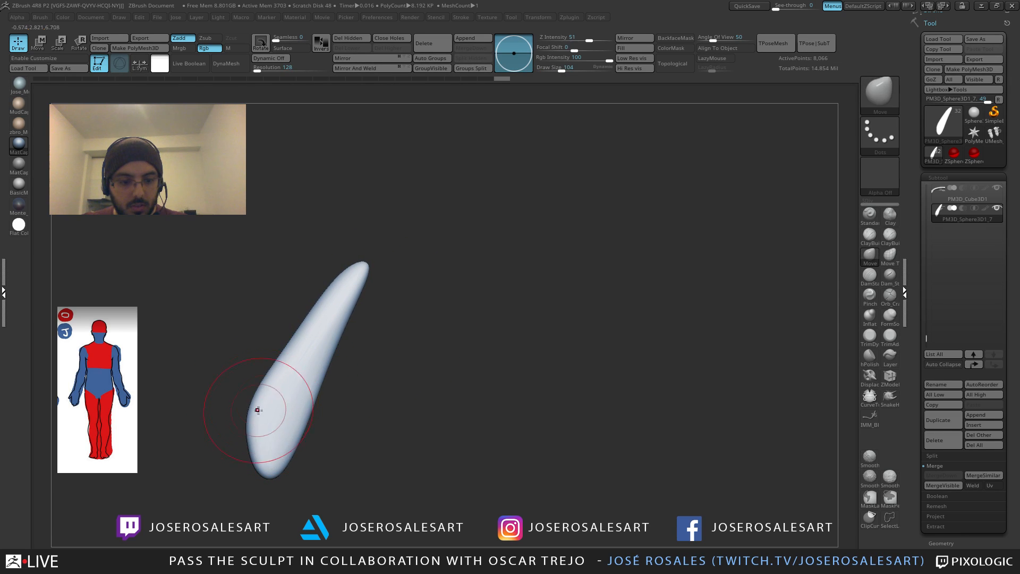
drag(261, 473, 258, 503)
mouse_move(276, 446)
shift+mouse_down()
mouse_move(268, 461)
mouse_move(348, 298)
shift+mouse_up()
Step: Check the wing against the limbs, activate the ClayBuildup brush and convert the wing to DynaMesh at resolution 128
mouse_move(340, 319)
alt+mouse_down()
mouse_move(308, 354)
mouse_move(257, 297)
alt+mouse_up()
key(shift+s)
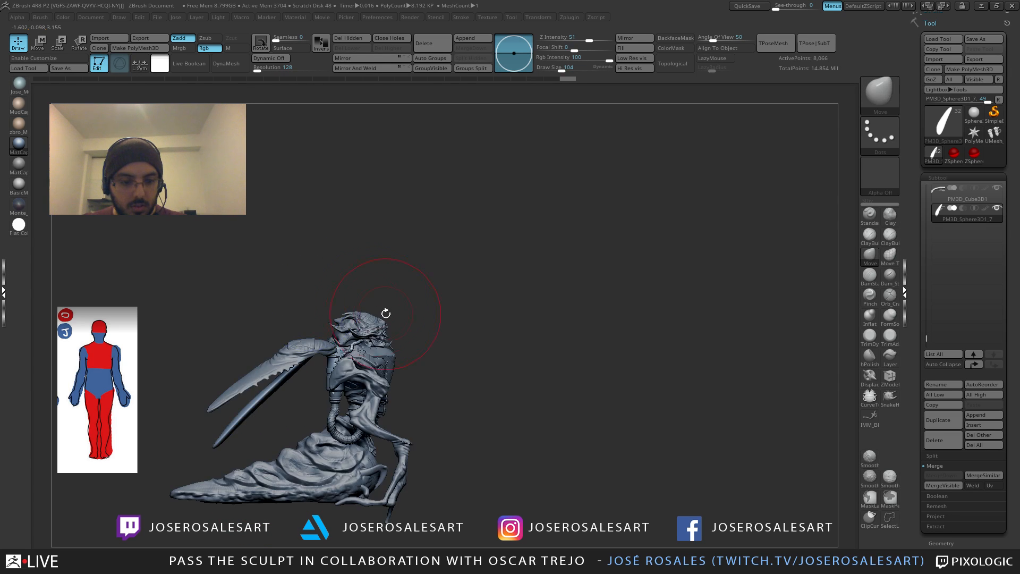
alt+drag(384, 312, 372, 346)
mouse_move(372, 345)
mouse_down()
mouse_move(309, 359)
mouse_move(340, 348)
mouse_move(357, 393)
mouse_move(412, 361)
mouse_move(419, 408)
mouse_move(478, 357)
mouse_up()
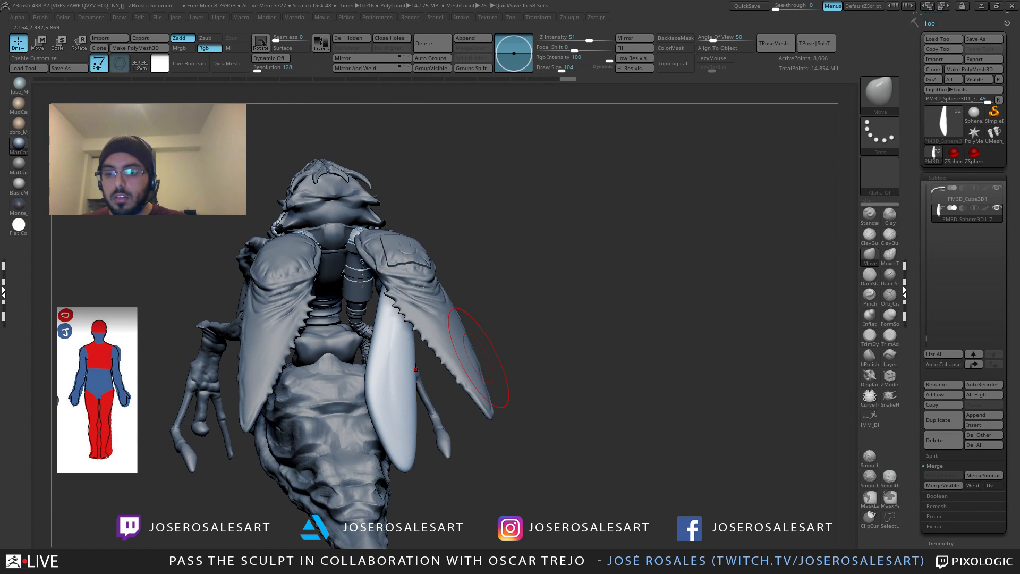
drag(514, 340, 536, 308)
drag(508, 255, 486, 300)
key(2)
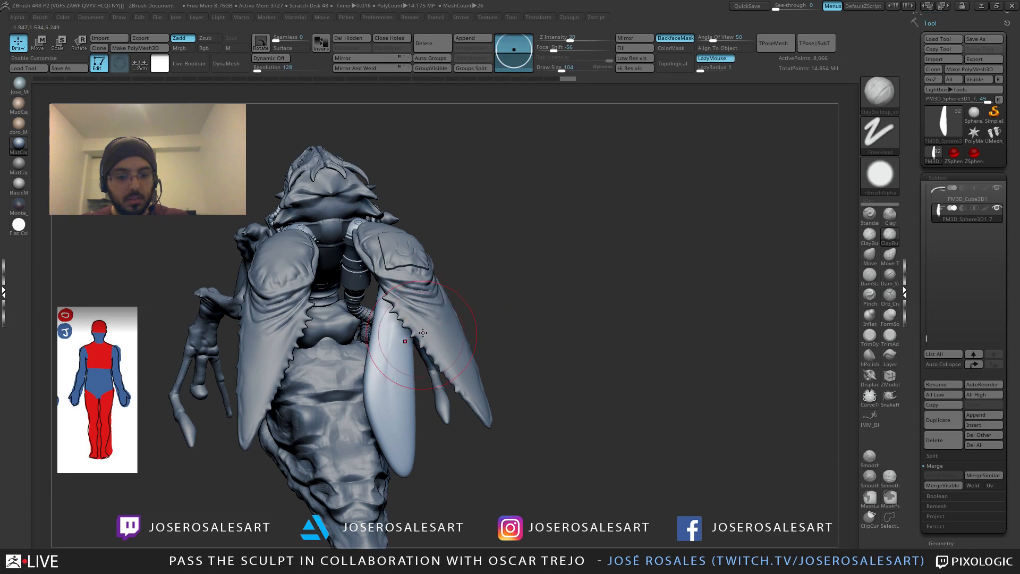
click(226, 63)
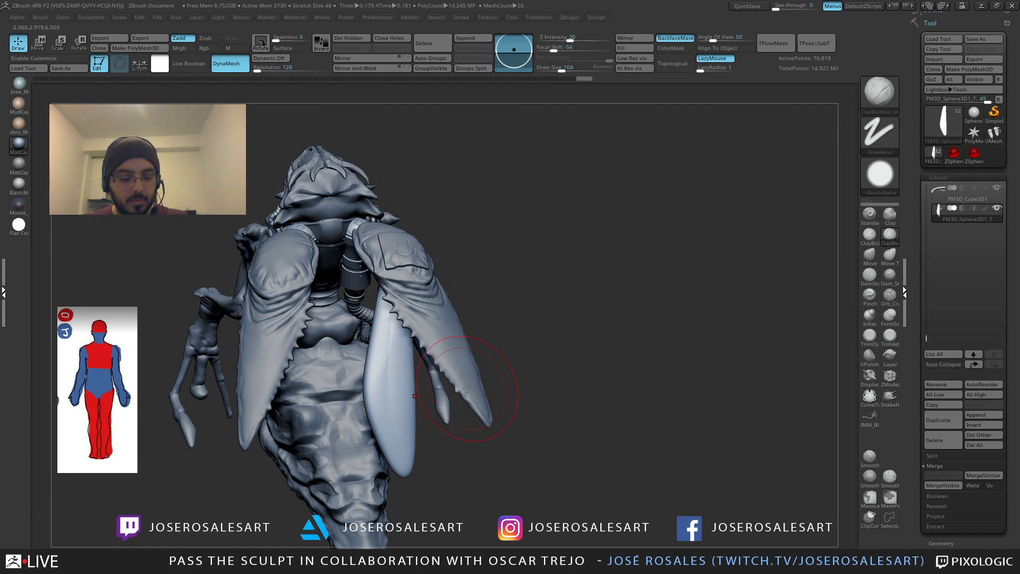
Step: Check the wing's polygon density and set the DynaMesh resolution to 64
key(shift+f)
key(shift+f)
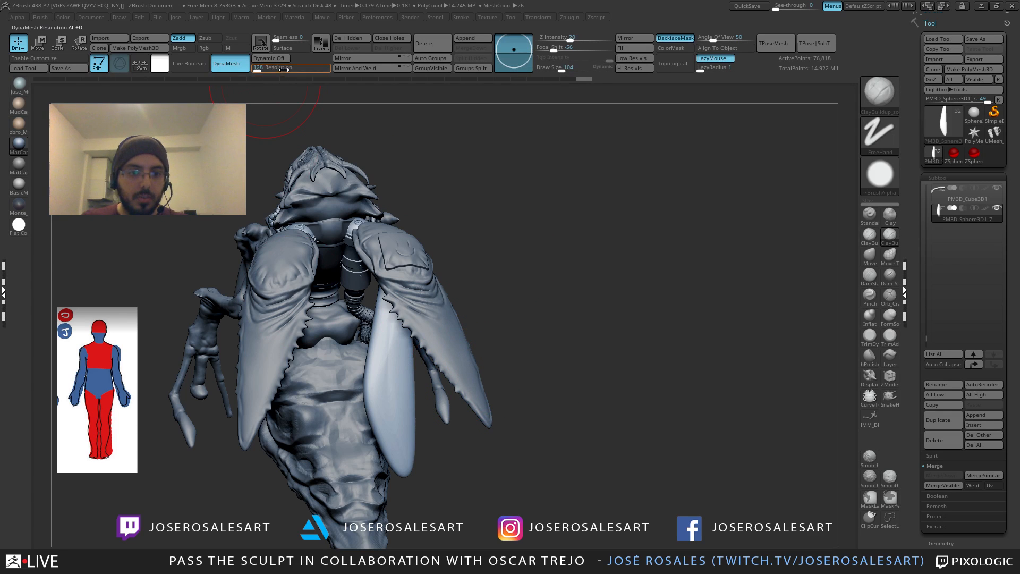
click(283, 69)
text(64)
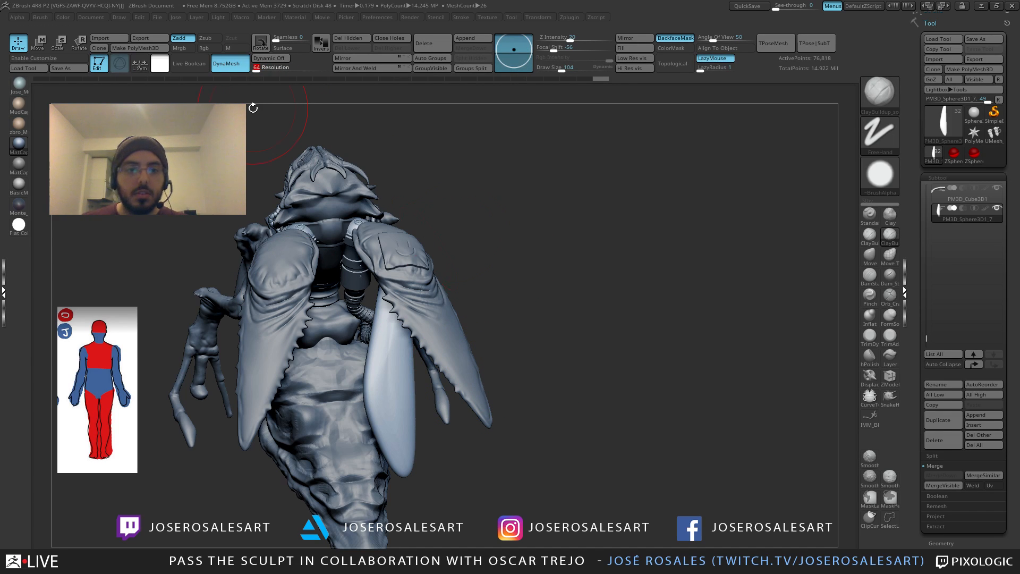
Step: Adjust the ClayBuildup draw size to 54 and inspect the wing's wireframe up close
text(s)
drag(530, 268, 482, 272)
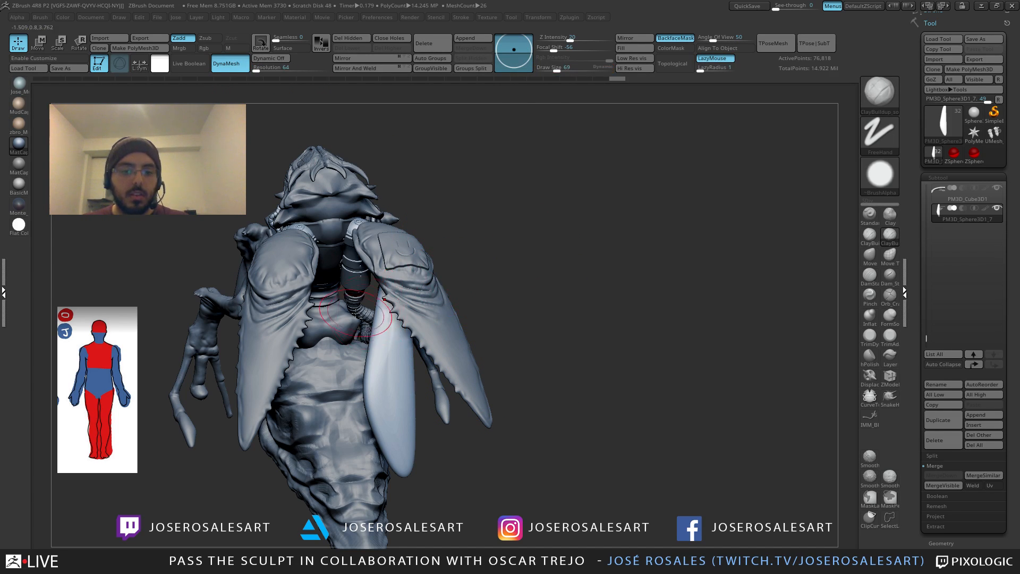
mouse_move(355, 313)
ctrl+right_down()
mouse_move(390, 314)
mouse_move(406, 302)
mouse_move(375, 295)
mouse_move(435, 304)
ctrl+right_up()
key(s)
drag(426, 324, 401, 329)
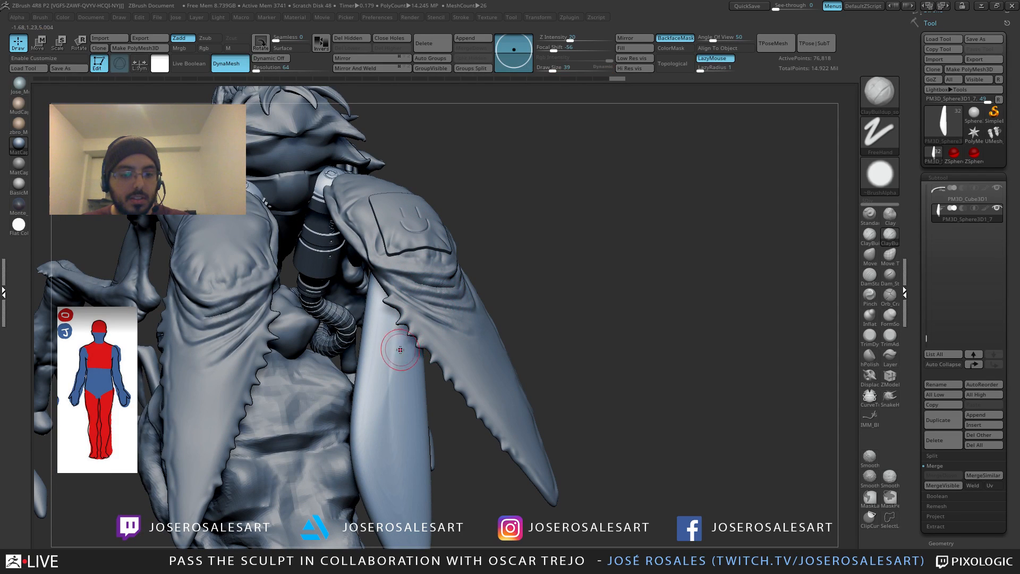
key(shift+f)
ctrl+right_drag(377, 383, 342, 375)
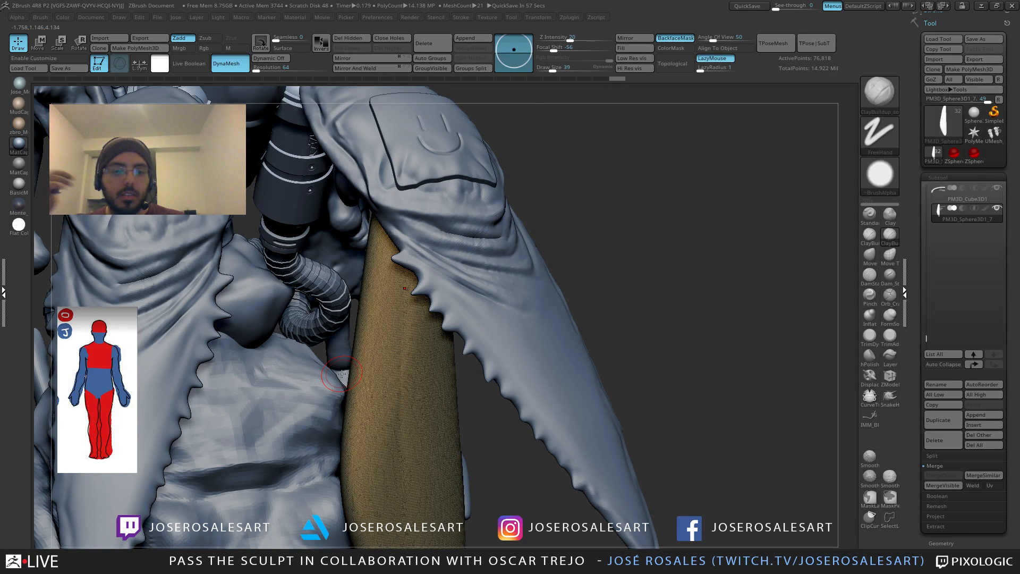
mouse_move(341, 375)
right_down()
mouse_move(379, 336)
mouse_move(414, 371)
right_up()
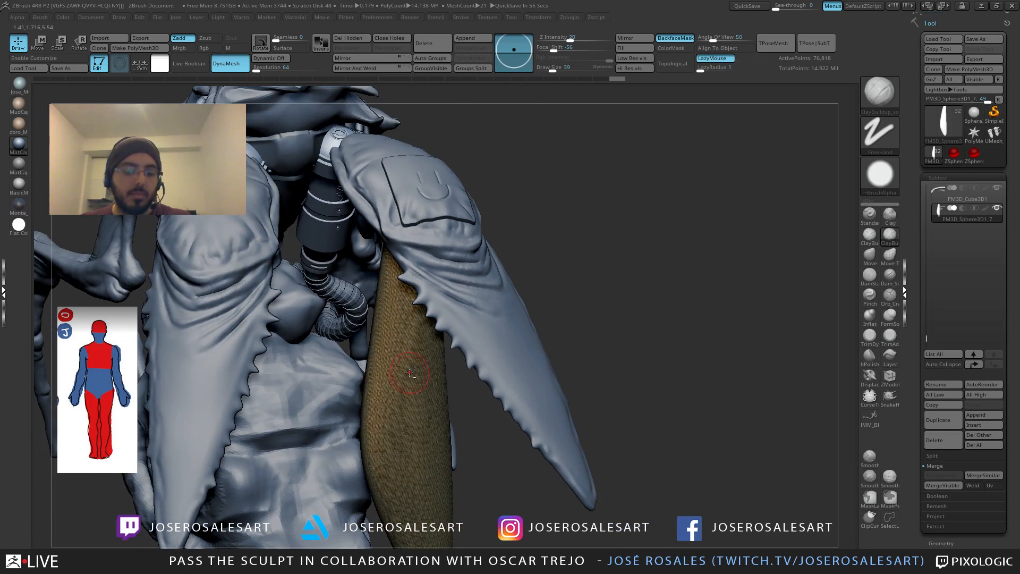
key(bracketright)
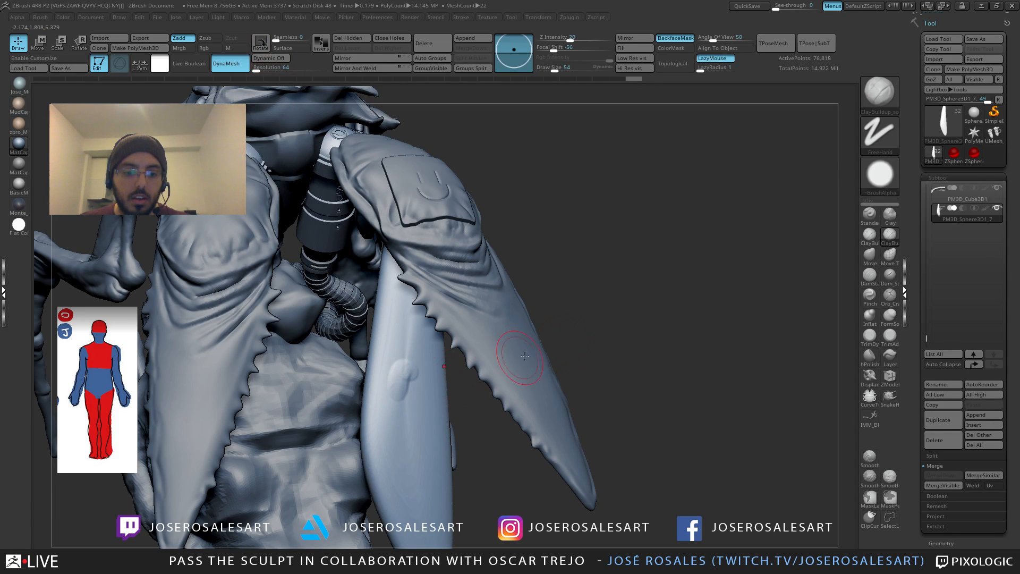
Step: Remesh the wing with DynaMesh at resolution 64 and check its new wireframe
right_drag(525, 355, 391, 357)
alt+click(400, 379)
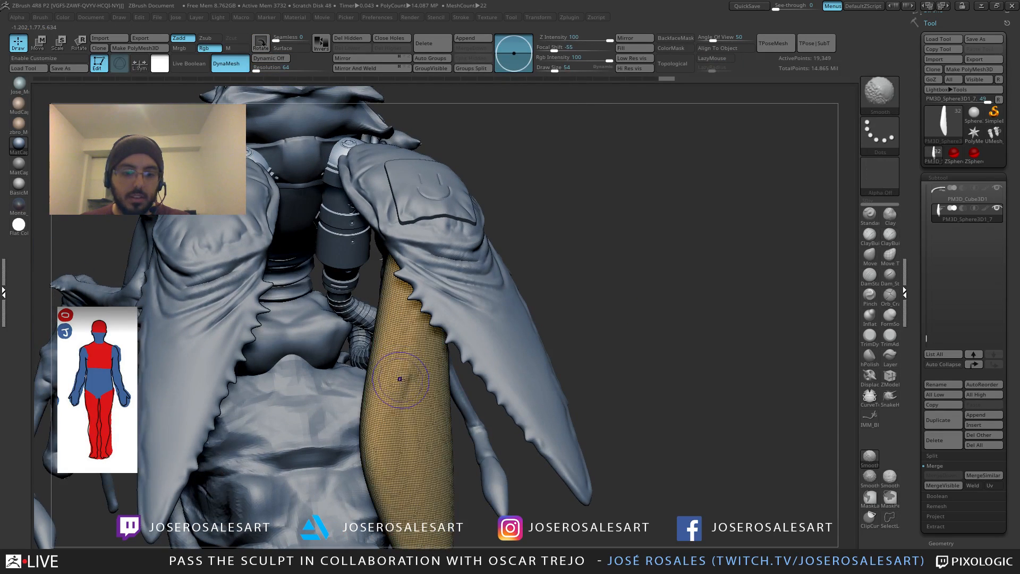
right_drag(453, 347, 350, 364)
ctrl+shift+click(407, 377)
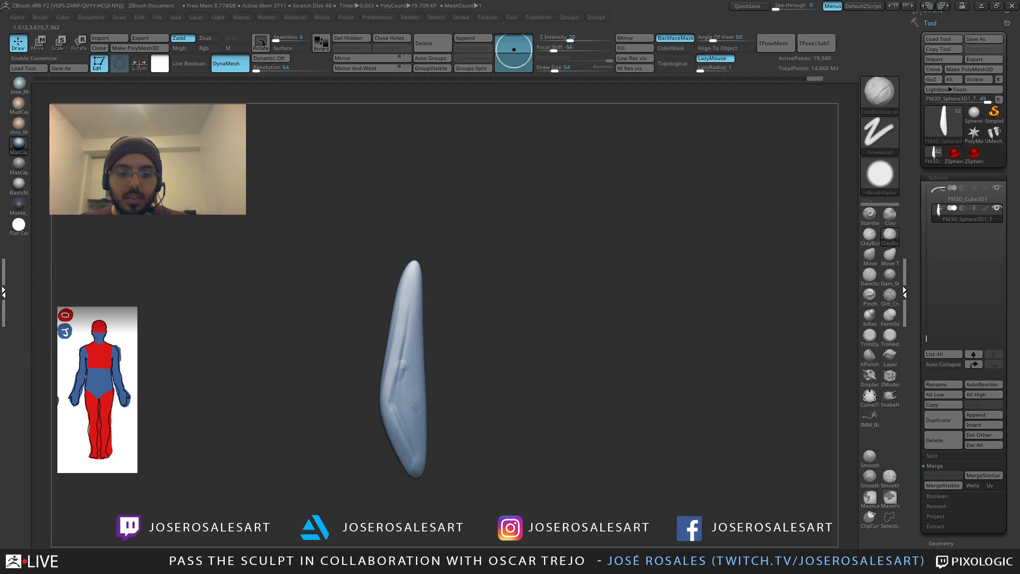
Step: Build up clay along the length of the wing's broad face with overlapping ClayBuildup strokes
mouse_move(417, 323)
mouse_down()
mouse_move(402, 363)
mouse_move(413, 401)
mouse_move(406, 468)
mouse_up()
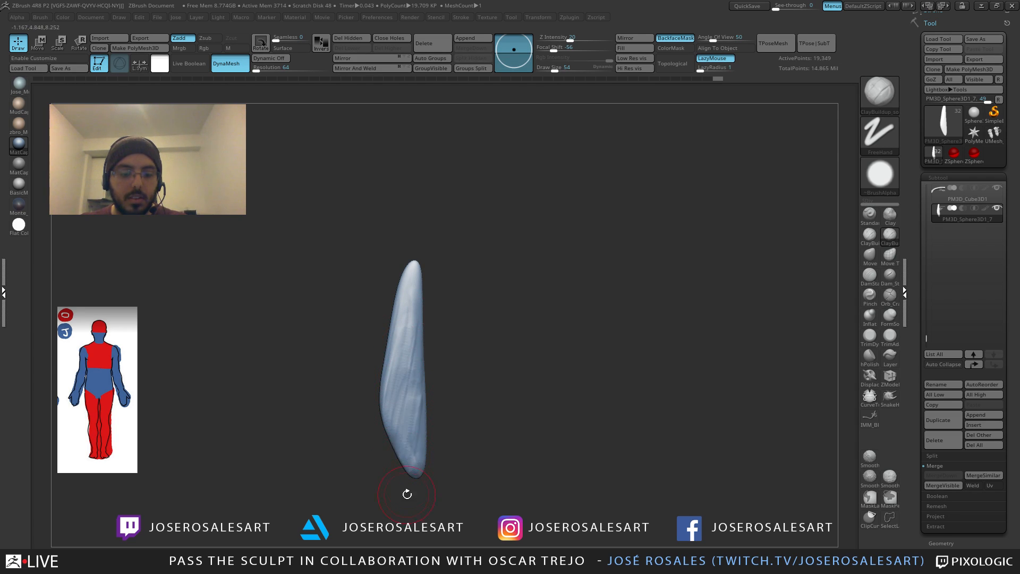
right_drag(405, 490, 405, 354)
right_drag(438, 291, 410, 398)
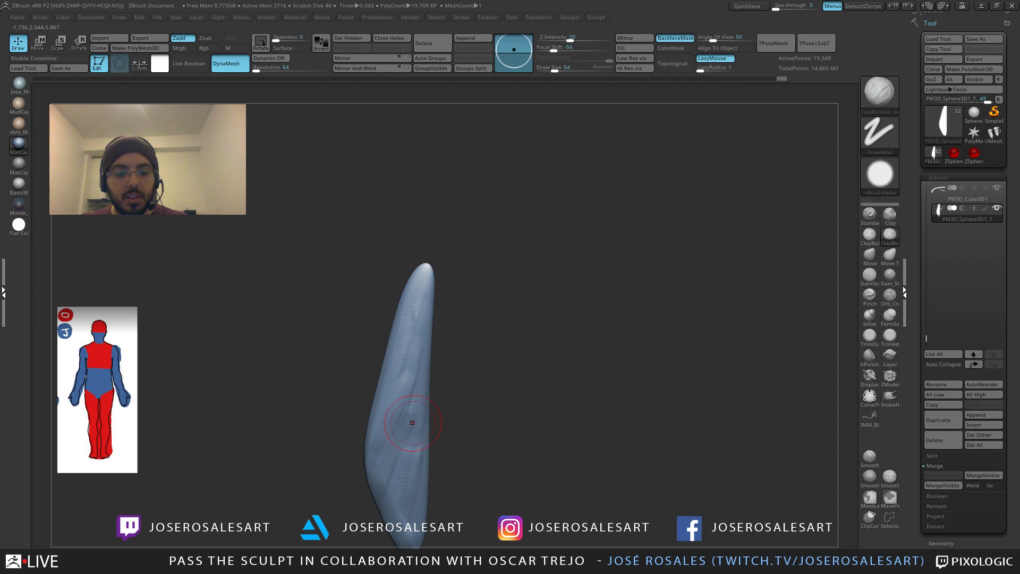
drag(413, 423, 412, 507)
mouse_move(412, 507)
right_down()
mouse_move(408, 478)
mouse_move(412, 497)
right_up()
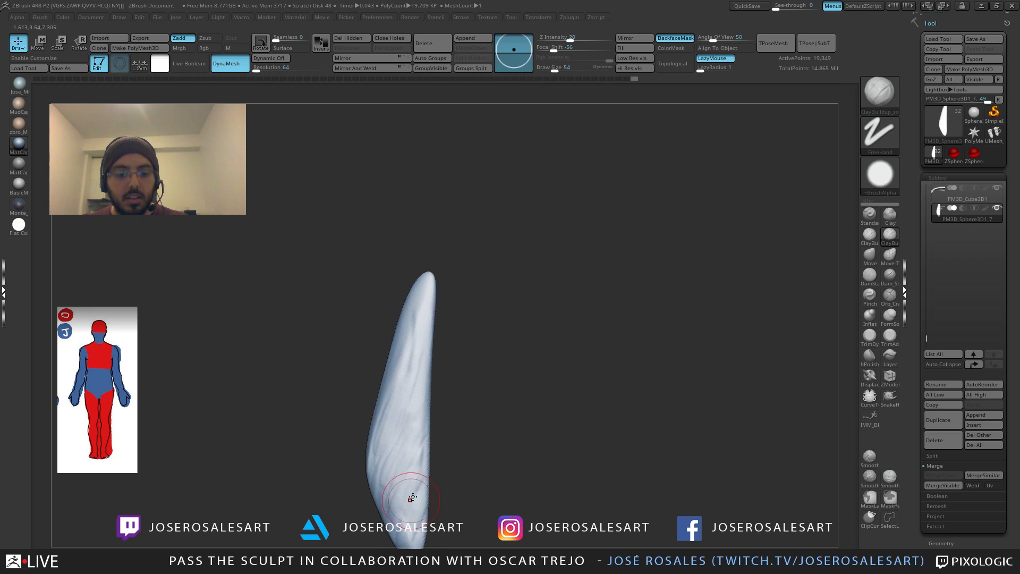
mouse_move(397, 535)
mouse_down()
mouse_move(404, 505)
mouse_move(385, 457)
mouse_move(398, 428)
mouse_up()
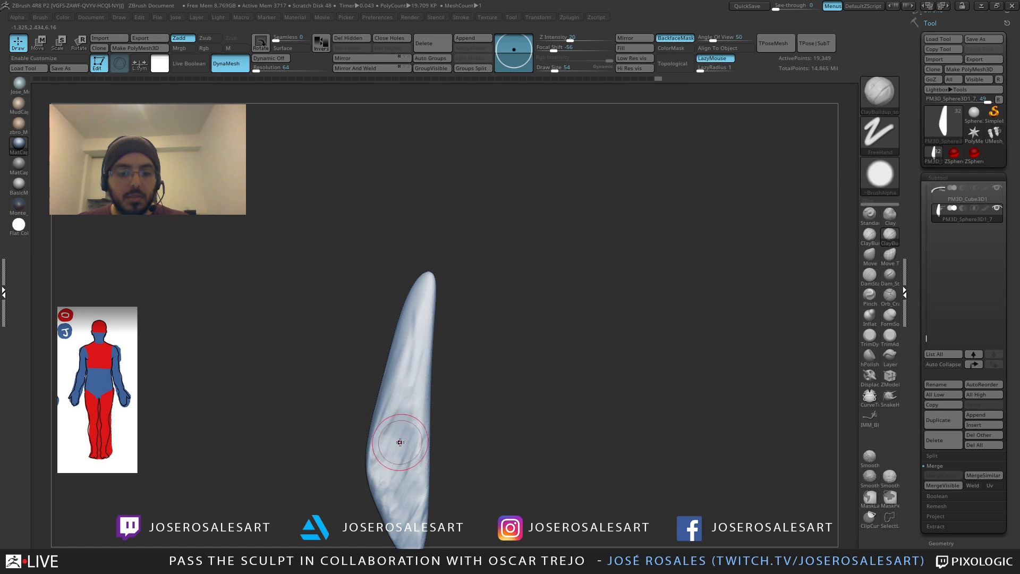
right_drag(399, 428, 405, 378)
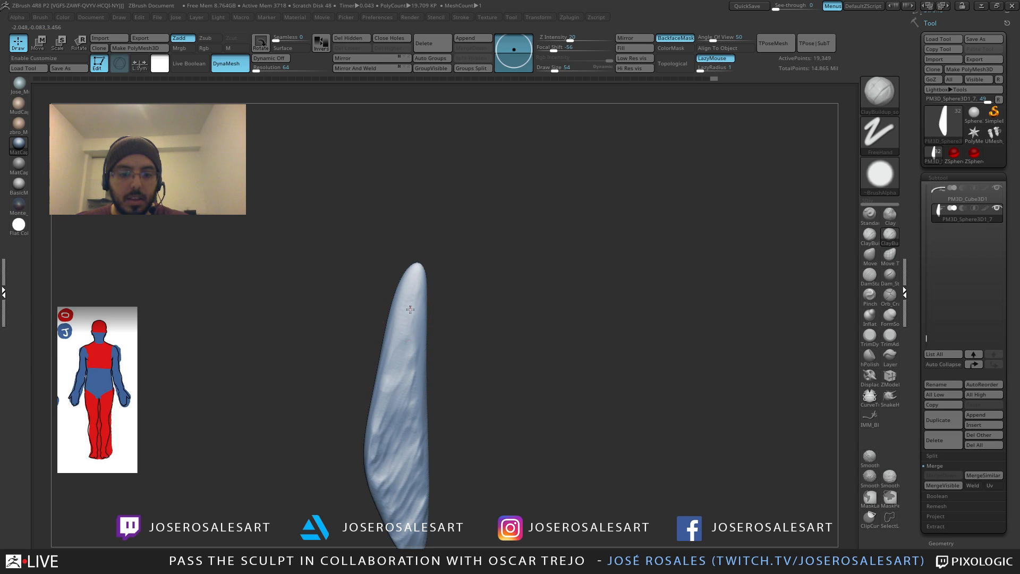
Step: Add clay near the wing's narrow end and smooth the rough strokes on its wide part
drag(410, 309, 412, 328)
right_drag(384, 445, 397, 448)
shift+drag(387, 436, 380, 449)
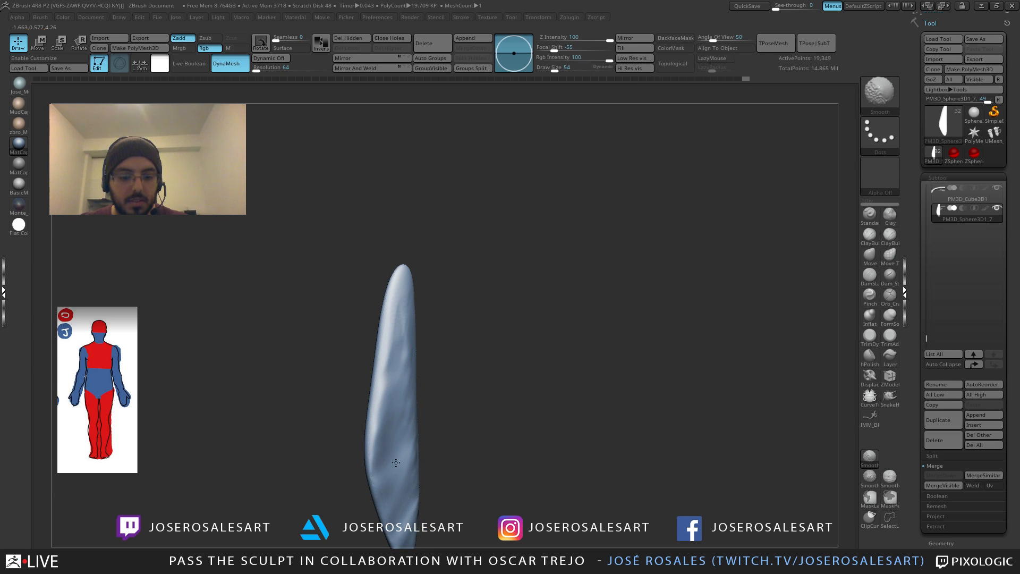
right_drag(397, 349, 398, 420)
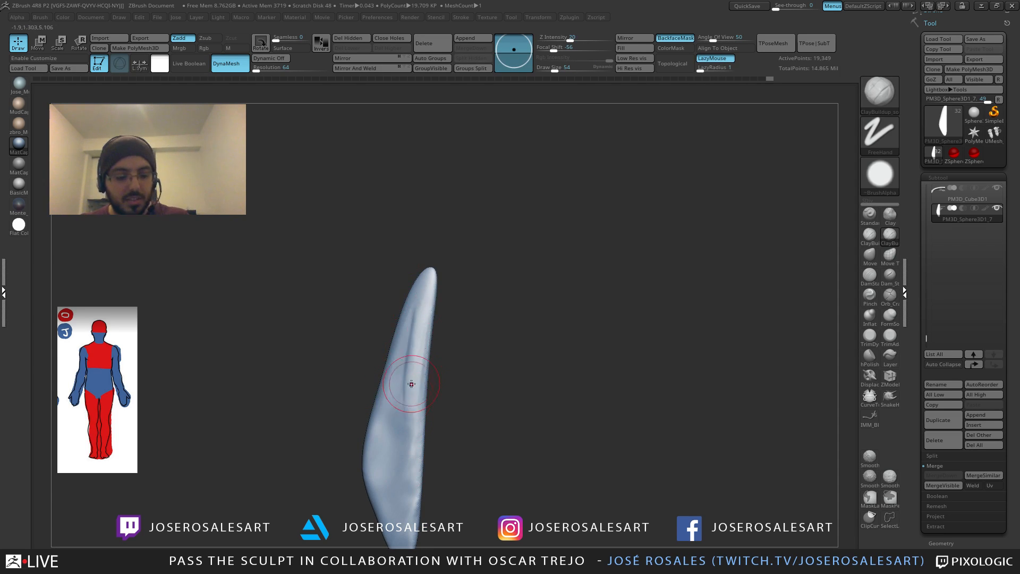
Step: Set the ClayBuildup draw size to 86 and fill in the wing's middle and wide end
key(s)
drag(408, 348, 413, 346)
right_drag(413, 346, 414, 303)
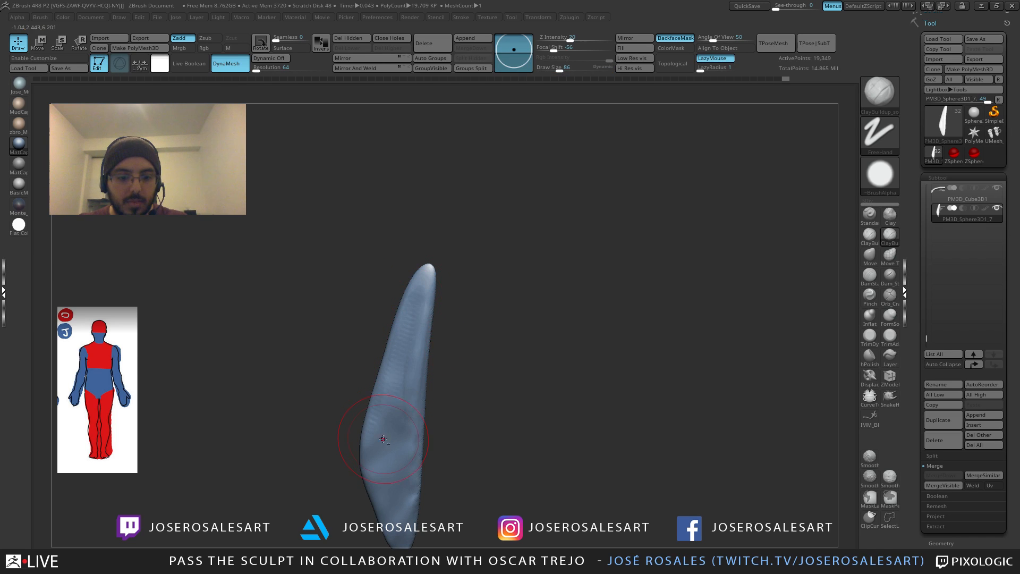
drag(401, 509, 394, 524)
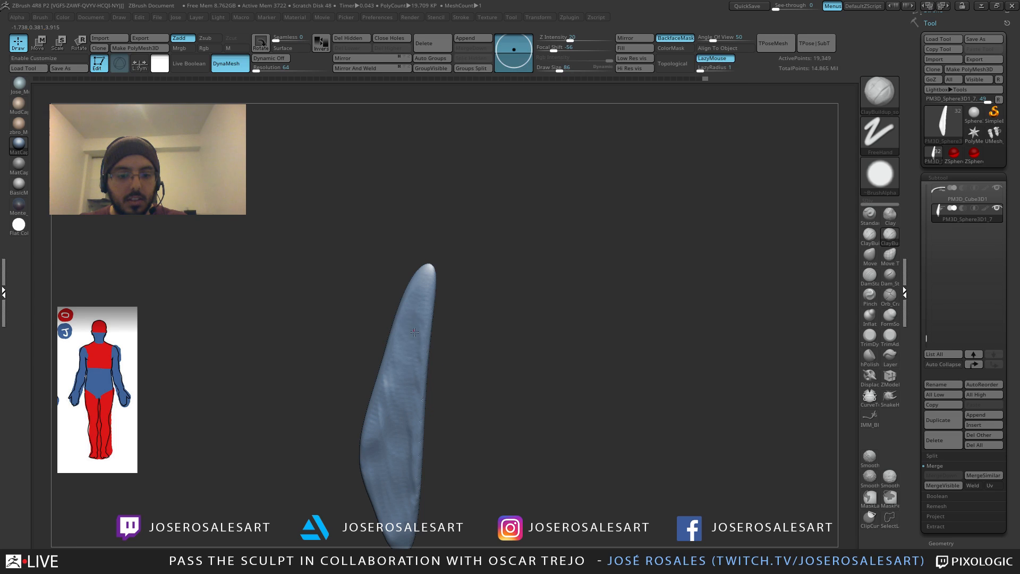
key(shift)
right_drag(399, 372, 317, 364)
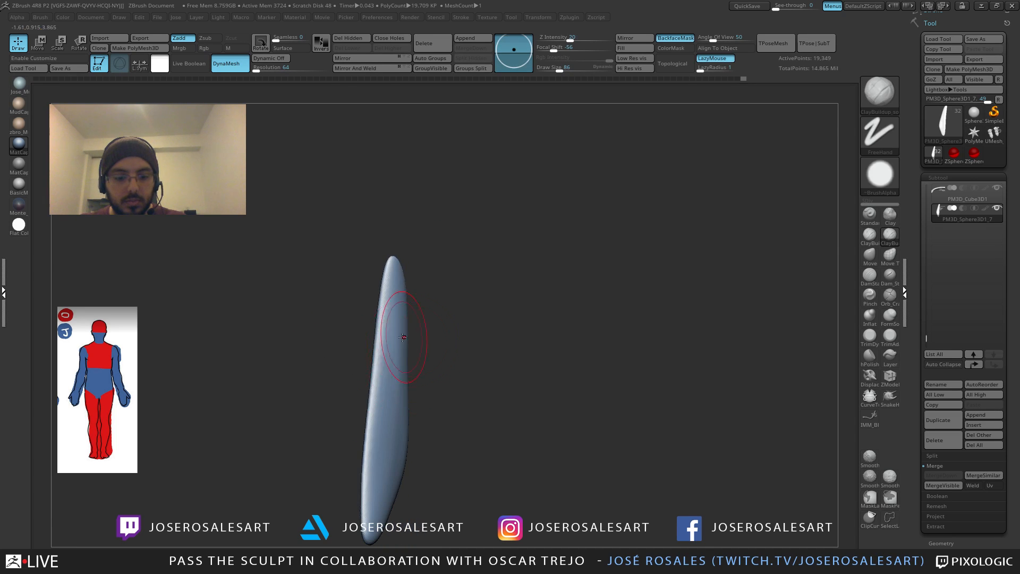
Step: Build up clay on the wing's opposite face from the wide part to the narrow tip
right_drag(407, 335, 386, 343)
drag(376, 413, 377, 472)
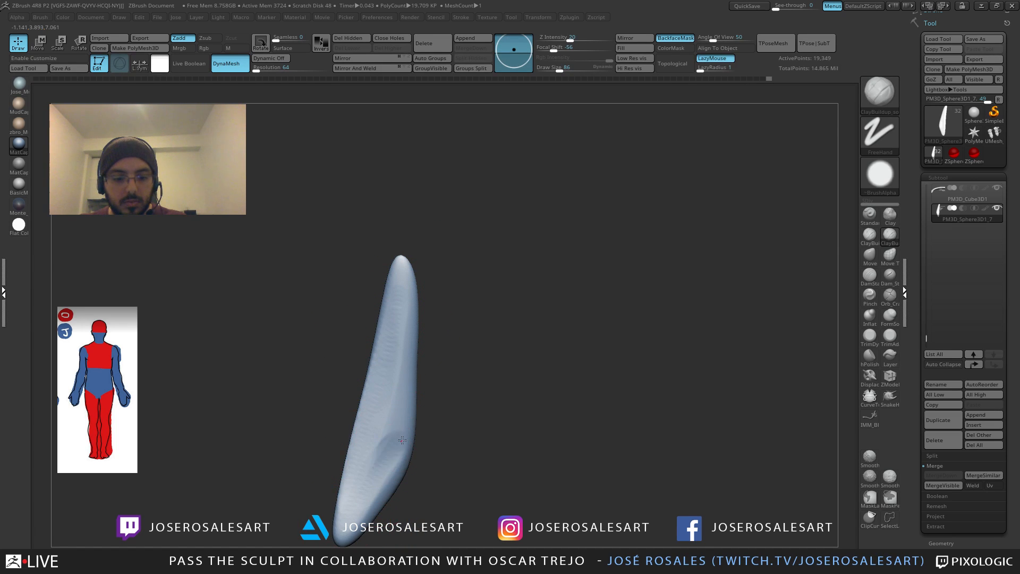
drag(396, 409, 371, 453)
drag(405, 337, 410, 278)
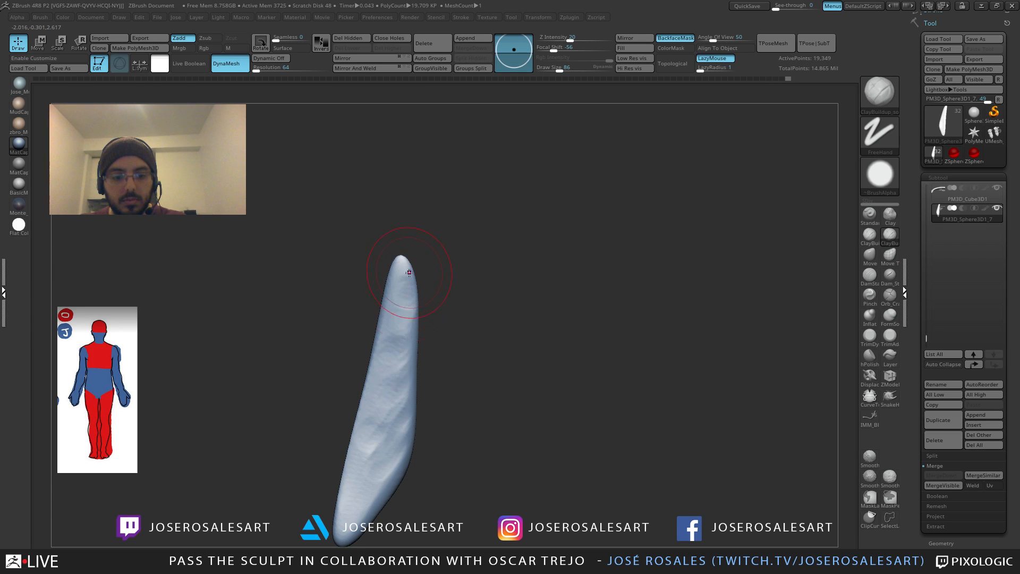
right_drag(412, 272, 407, 281)
Step: Layer long ClayBuildup strokes down the wing's opposite face and smooth its narrow tip
mouse_move(406, 295)
mouse_down()
mouse_move(401, 401)
mouse_move(342, 536)
mouse_up()
drag(402, 319, 384, 450)
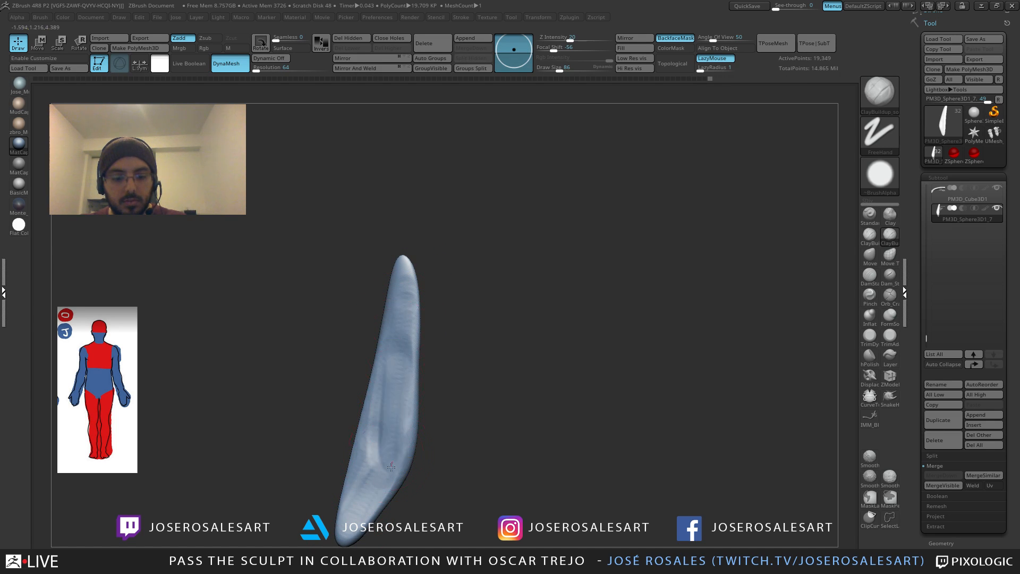
drag(395, 391, 369, 460)
drag(396, 336, 371, 457)
mouse_move(400, 289)
shift+mouse_down()
mouse_move(383, 423)
mouse_move(402, 272)
shift+mouse_up()
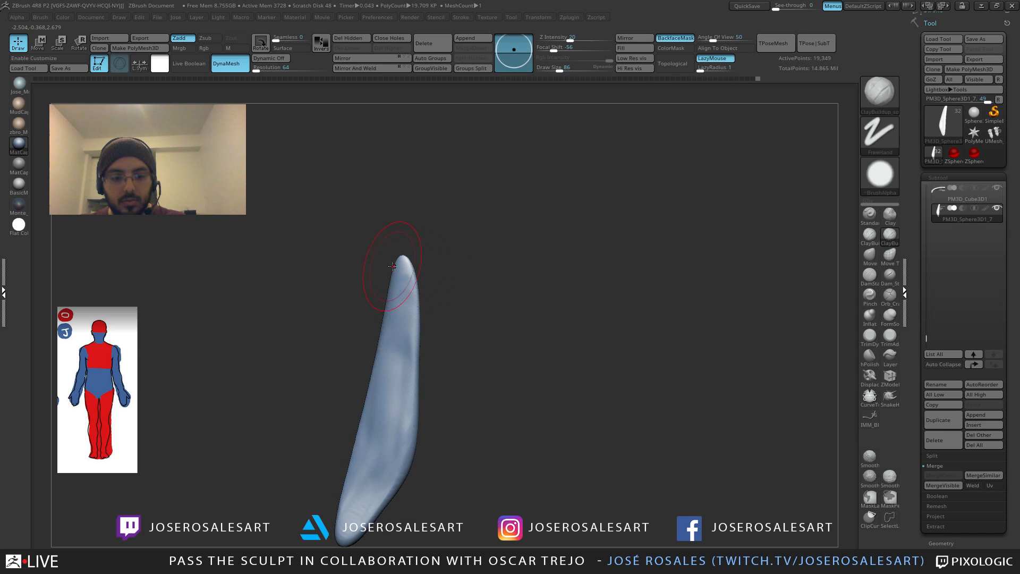
Step: Show the whole creature again and bend the wing beneath the plated limb using the Move brush at draw size 306
ctrl+right_drag(393, 261, 365, 311)
mouse_move(365, 312)
right_down()
mouse_move(439, 375)
mouse_move(501, 368)
mouse_move(509, 350)
right_up()
shift+click(515, 329)
mouse_move(514, 329)
shift+mouse_down()
mouse_move(464, 379)
mouse_move(448, 346)
shift+mouse_up()
right_drag(490, 217, 499, 340)
key(b)
key(m)
key(v)
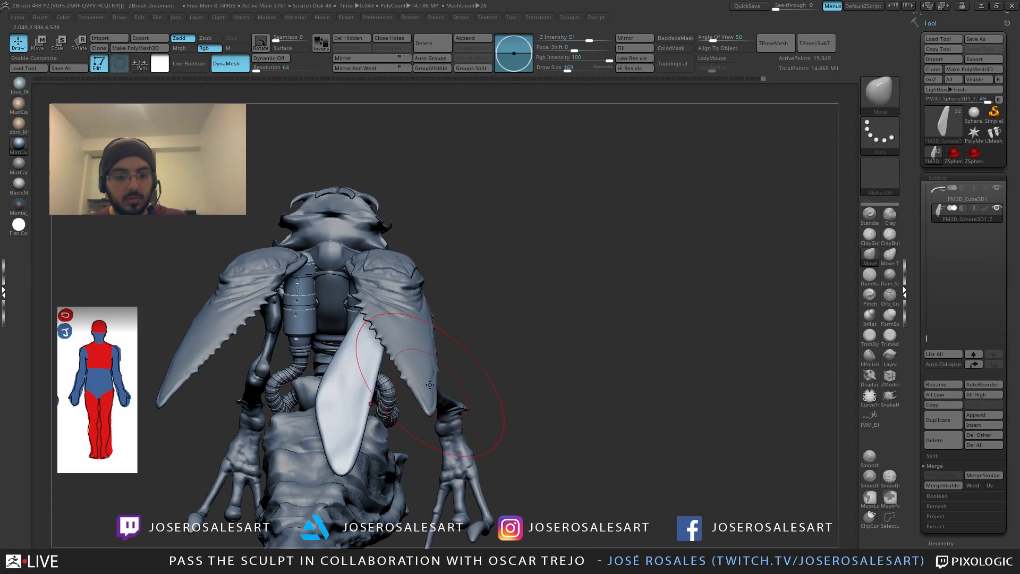
right_drag(417, 385, 314, 375)
drag(322, 367, 310, 357)
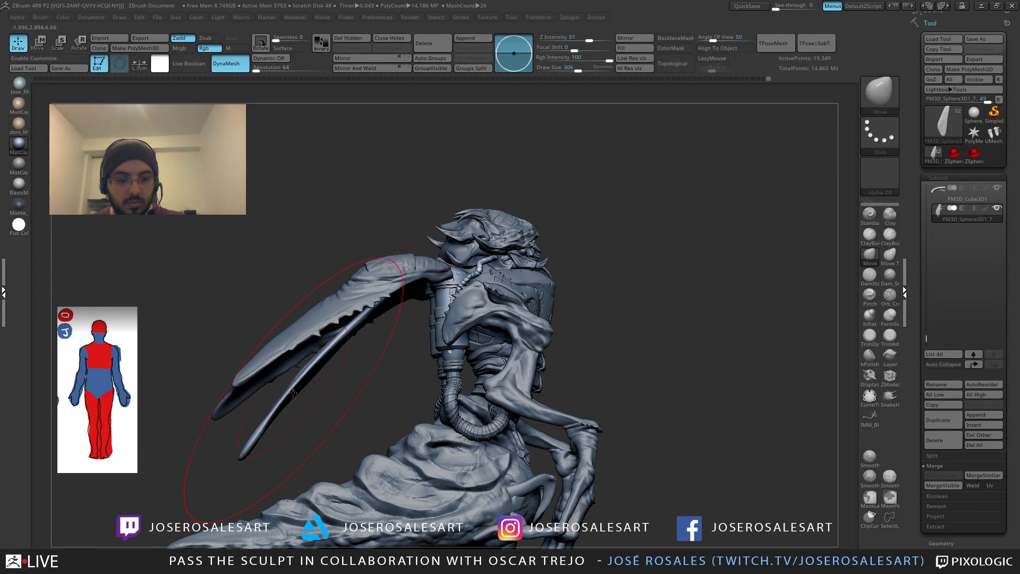
drag(289, 397, 274, 387)
Step: Reduce the Move brush size and reshape the free end of the wing
key(s)
mouse_move(252, 444)
mouse_down()
mouse_move(229, 449)
mouse_move(254, 420)
mouse_move(242, 433)
mouse_up()
right_drag(249, 420, 297, 425)
Step: Sharpen the wing's free tip with the Pinch brush and smooth the result
key(b)
key(p)
key(i)
key(s)
mouse_move(247, 432)
mouse_down()
mouse_move(236, 442)
mouse_move(247, 417)
mouse_up()
right_drag(247, 417, 319, 420)
mouse_move(226, 398)
mouse_down()
mouse_move(234, 436)
mouse_move(242, 429)
mouse_up()
right_drag(242, 429, 263, 420)
mouse_move(244, 425)
shift+mouse_down()
mouse_move(253, 408)
mouse_move(244, 434)
shift+mouse_up()
Step: Refine the wing's outline near its free end with the Move brush at draw size 51
key(b)
key(m)
key(v)
key(s)
right_drag(244, 422, 218, 429)
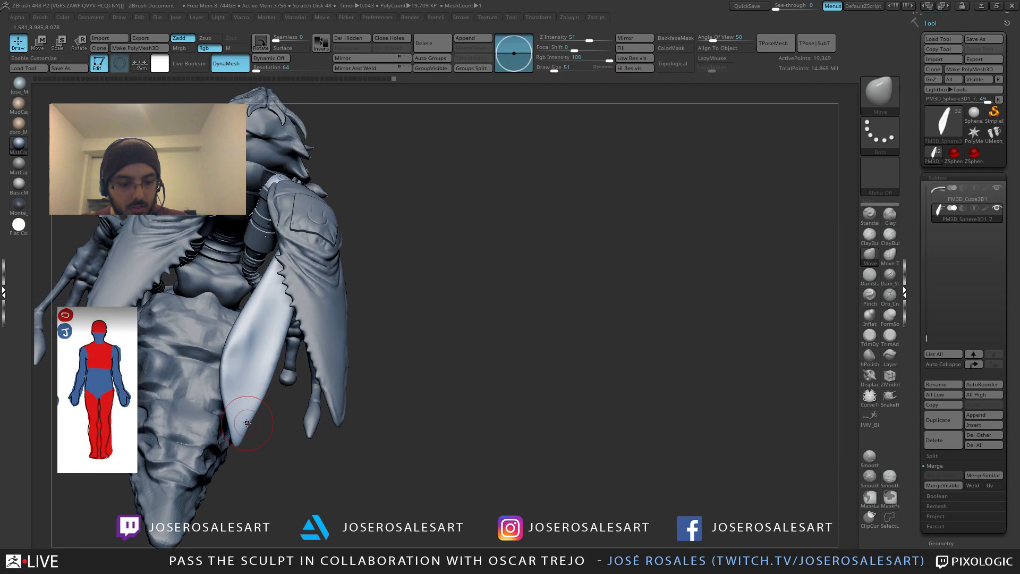
drag(280, 367, 276, 365)
Step: Isolate the wing and sharpen its long edge with the Pinch brush
mouse_move(276, 366)
ctrl+right_down()
mouse_move(269, 352)
mouse_move(289, 351)
mouse_move(269, 367)
mouse_move(296, 360)
mouse_move(270, 359)
mouse_move(303, 320)
ctrl+right_up()
key(alt+s)
key(b)
key(p)
key(i)
drag(307, 292, 284, 362)
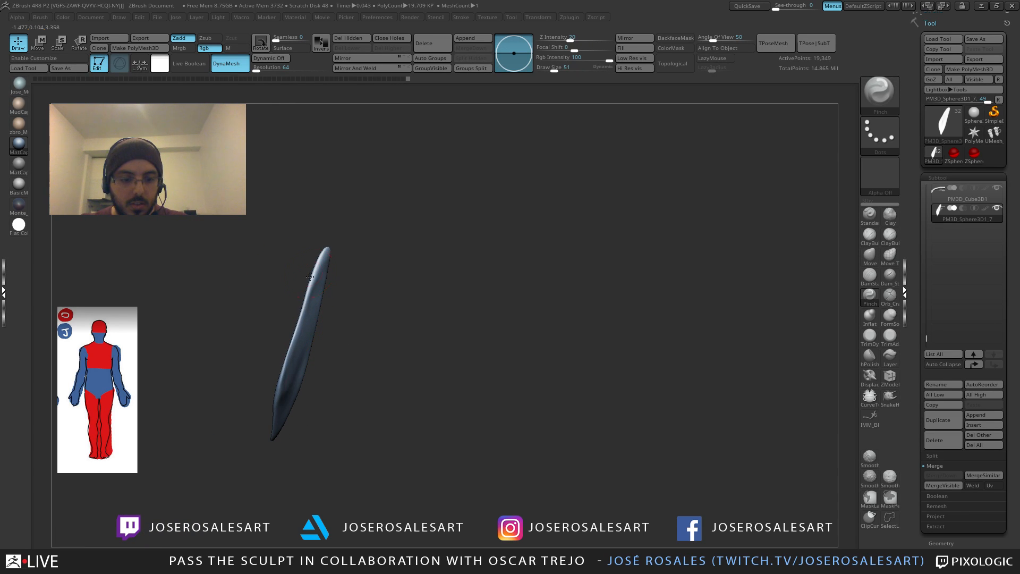
Step: Push in the edge of the wing's narrow half with the Move brush, enlarging the draw size to 99, and unhide the creature
right_drag(310, 276, 271, 312)
key(b)
key(m)
key(v)
right_drag(273, 364, 284, 348)
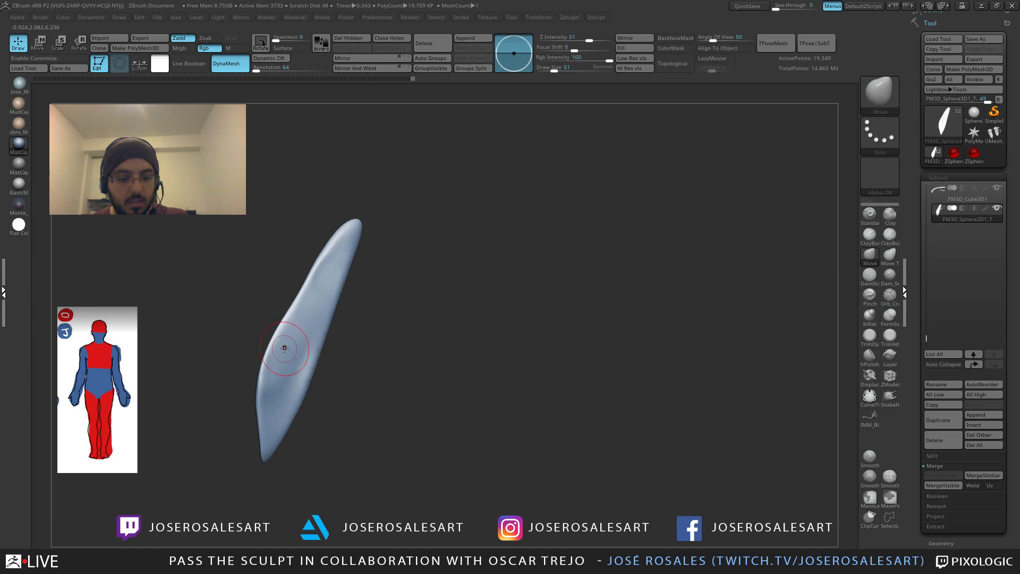
mouse_move(303, 293)
mouse_down()
mouse_move(272, 345)
mouse_move(293, 313)
mouse_up()
key(bracketright)
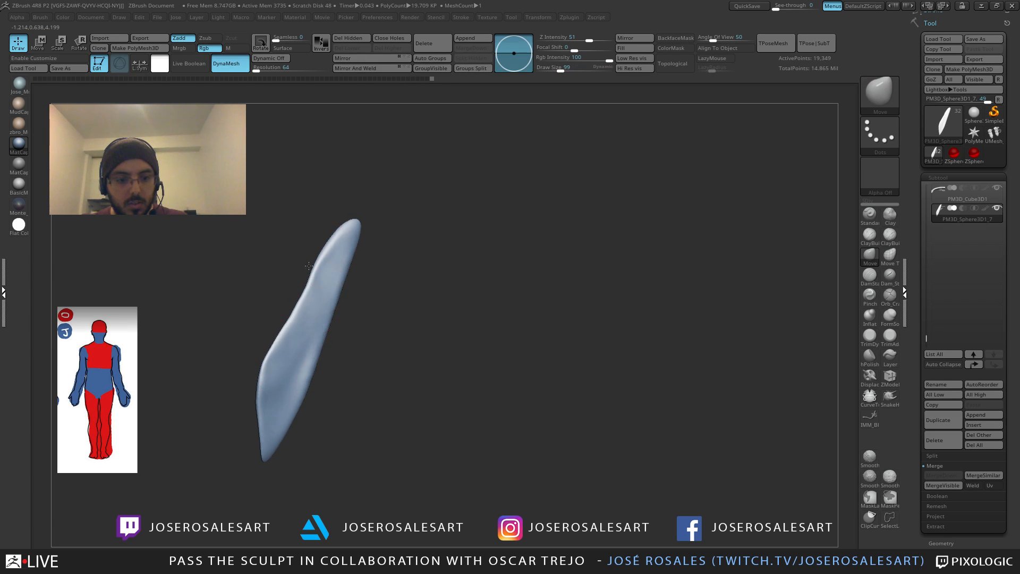
right_drag(298, 308, 312, 300)
key(ctrl+shift+s)
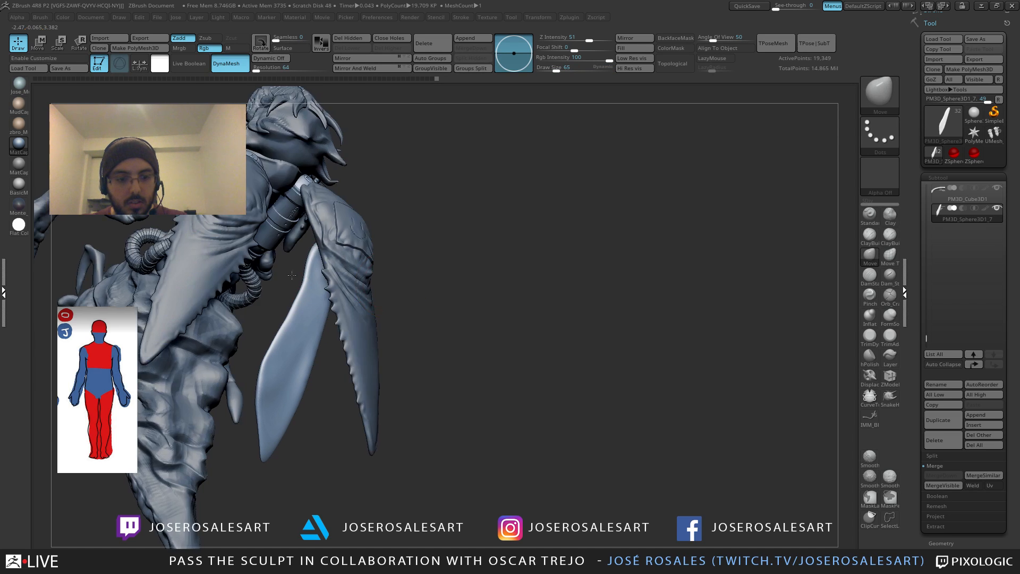
Step: Adjust the wing's placement with the transform gizmo and nudge it sideways along X beneath the plated limb
ctrl+right_drag(341, 252, 335, 212)
right_drag(335, 213, 256, 219)
ctrl+right_drag(360, 273, 385, 269)
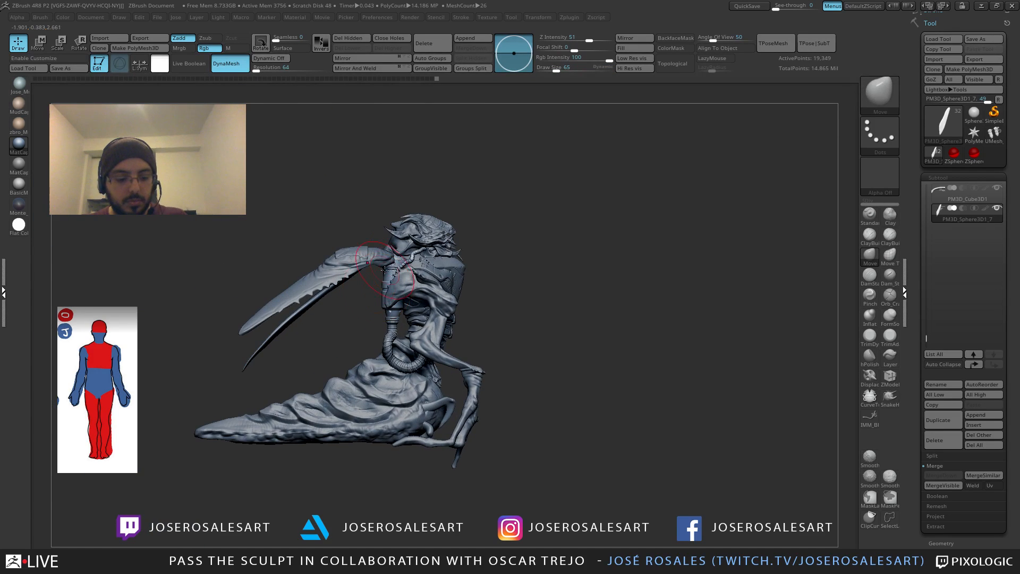
key(w)
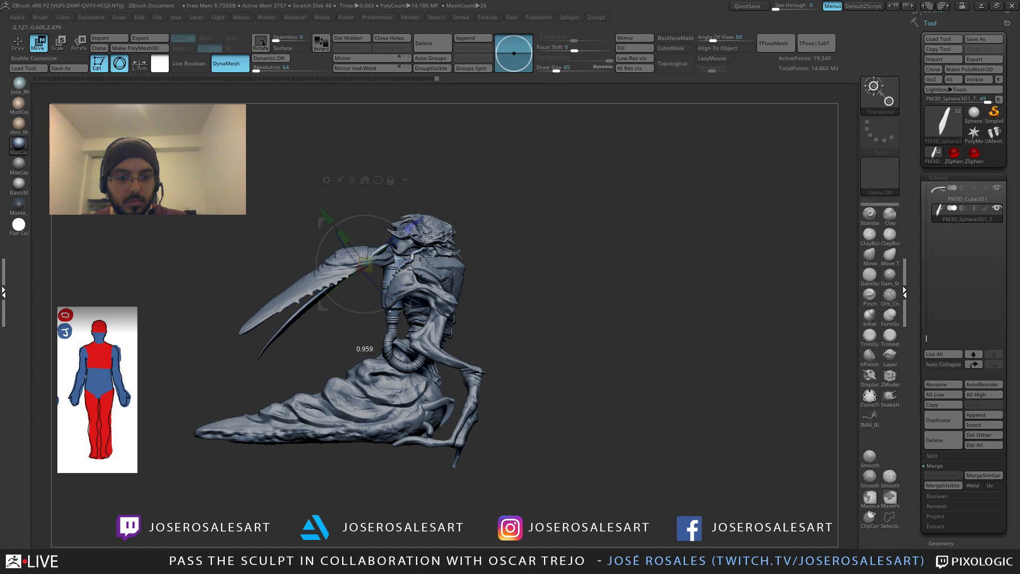
key(q)
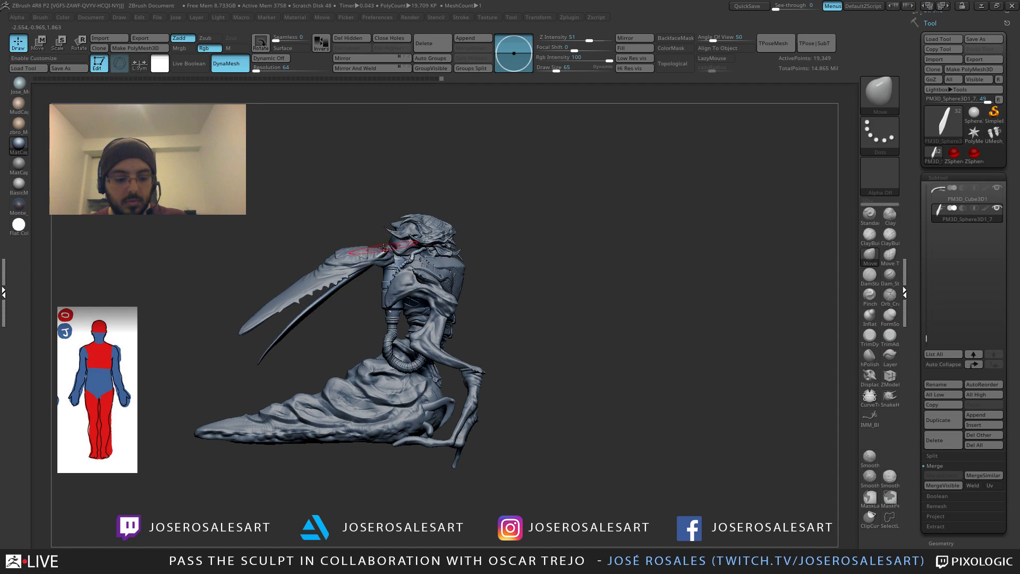
right_drag(378, 270, 425, 272)
key(w)
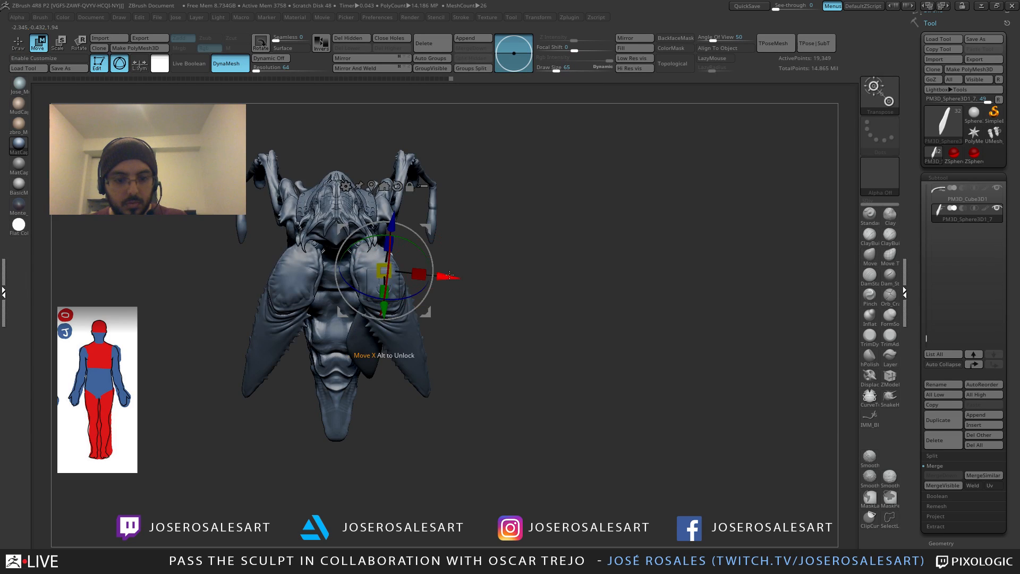
drag(436, 277, 437, 277)
Step: Return to the Move brush and enlarge its draw size to 151 for broad wing adjustments
key(q)
mouse_move(424, 197)
right_down()
mouse_move(437, 187)
mouse_move(419, 222)
mouse_move(439, 233)
mouse_move(352, 361)
mouse_move(421, 291)
mouse_move(391, 277)
mouse_move(373, 242)
right_up()
key(bracketright)
key(bracketright)
key(bracketright)
key(bracketright)
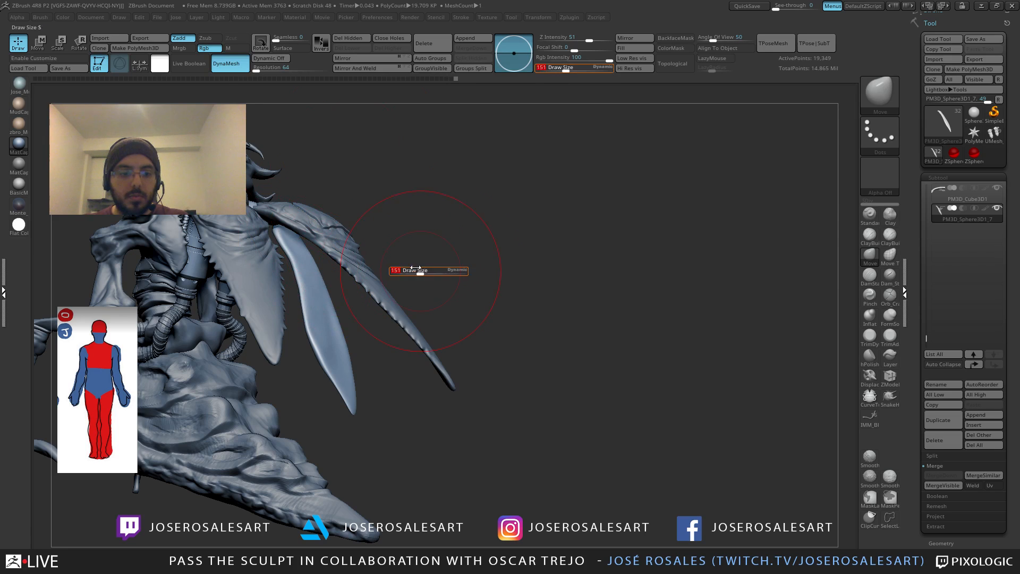
Step: Examine the wing's silhouette against the creature from the front, side, above and behind
mouse_move(429, 269)
right_down()
mouse_move(428, 246)
mouse_move(416, 264)
mouse_move(458, 237)
mouse_move(477, 313)
mouse_move(467, 308)
right_up()
mouse_move(260, 256)
right_down()
mouse_move(363, 286)
mouse_move(362, 272)
mouse_move(405, 293)
mouse_move(470, 259)
mouse_move(566, 304)
mouse_move(591, 263)
right_up()
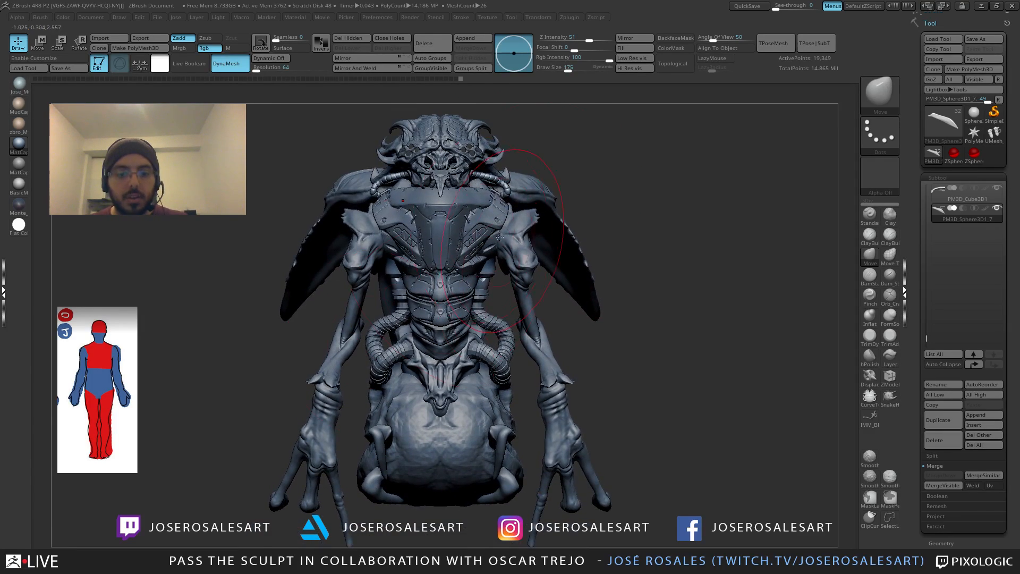
mouse_move(575, 309)
right_down()
mouse_move(455, 289)
mouse_move(618, 250)
right_up()
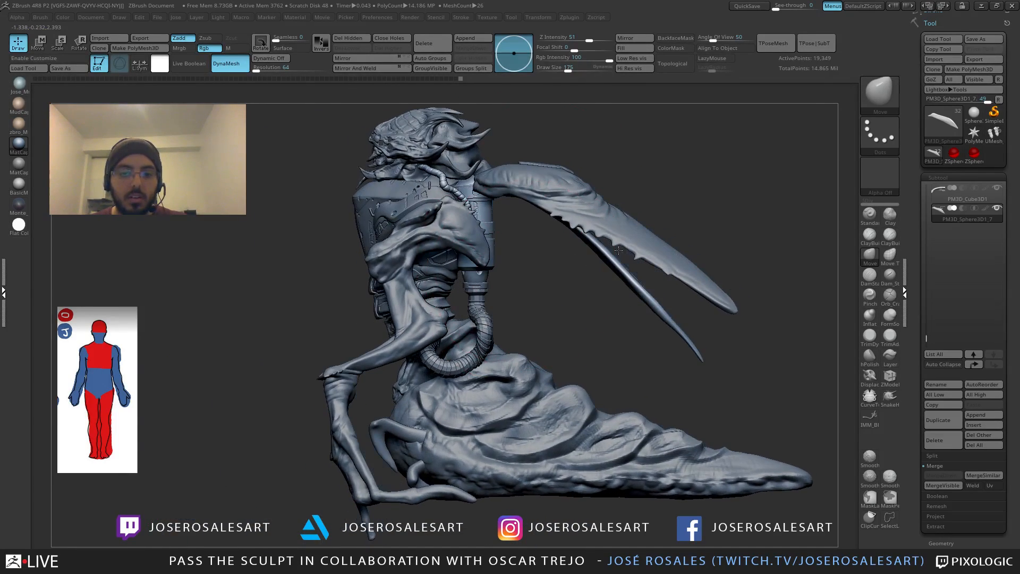
mouse_move(576, 276)
right_down()
mouse_move(510, 252)
mouse_move(446, 250)
mouse_move(506, 368)
right_up()
alt+right_drag(531, 289, 457, 286)
mouse_move(494, 250)
alt+right_down()
mouse_move(482, 340)
mouse_move(489, 266)
alt+right_up()
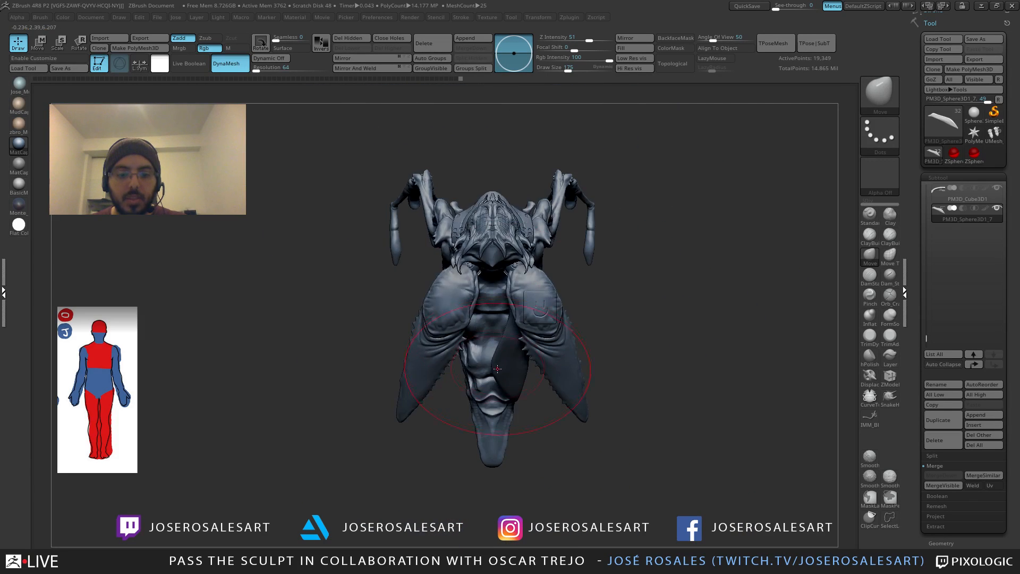
mouse_move(496, 345)
right_down()
mouse_move(494, 259)
mouse_move(528, 364)
right_up()
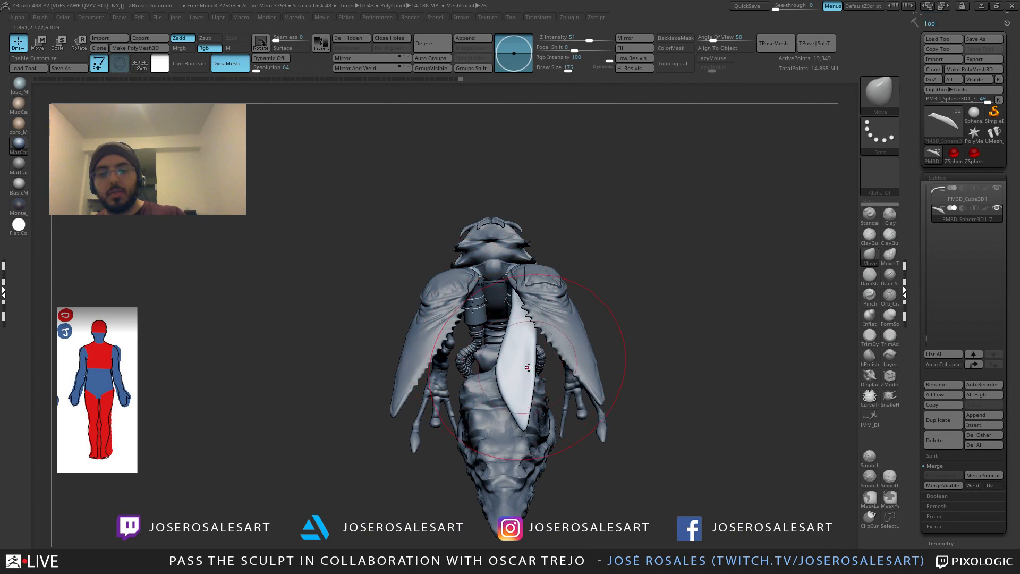
Step: Set the Move brush draw size to 140 and check the wing's curve beneath the limb from the side
mouse_move(648, 354)
right_down()
mouse_move(567, 349)
mouse_move(552, 359)
mouse_move(507, 340)
right_up()
key(bracketleft)
mouse_move(507, 339)
ctrl+right_down()
mouse_move(563, 367)
mouse_move(536, 357)
ctrl+right_up()
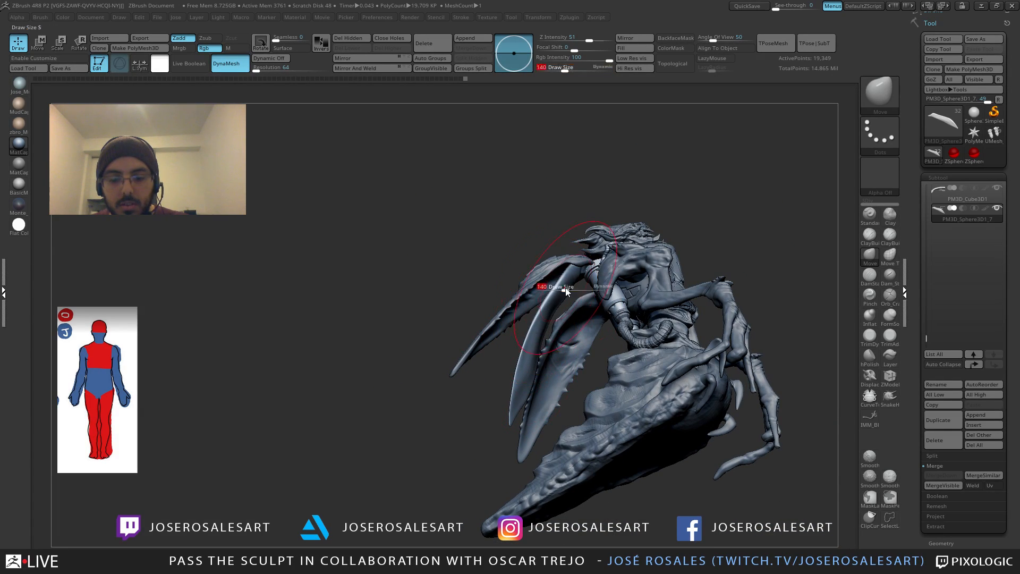
drag(565, 291, 560, 291)
mouse_move(531, 301)
ctrl+right_down()
mouse_move(533, 328)
mouse_move(603, 340)
mouse_move(539, 280)
ctrl+right_up()
key(])
mouse_move(511, 359)
right_down()
mouse_move(518, 407)
mouse_move(554, 287)
mouse_move(537, 324)
mouse_move(391, 361)
mouse_move(431, 308)
mouse_move(477, 278)
right_up()
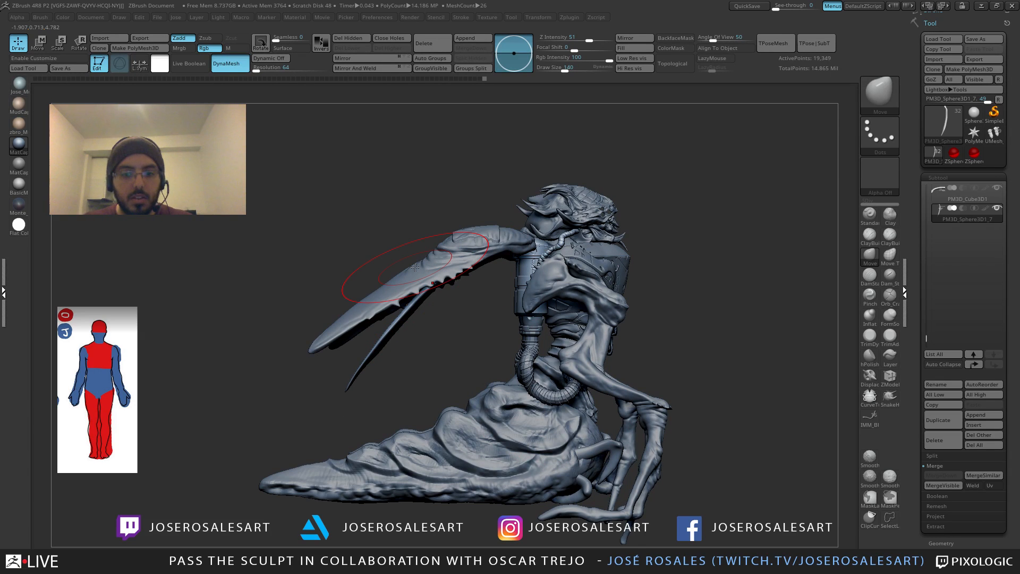
Step: Reduce the Move brush draw size to 90 and pull the wing's outer part into a cleaner shape
right_drag(421, 382, 556, 312)
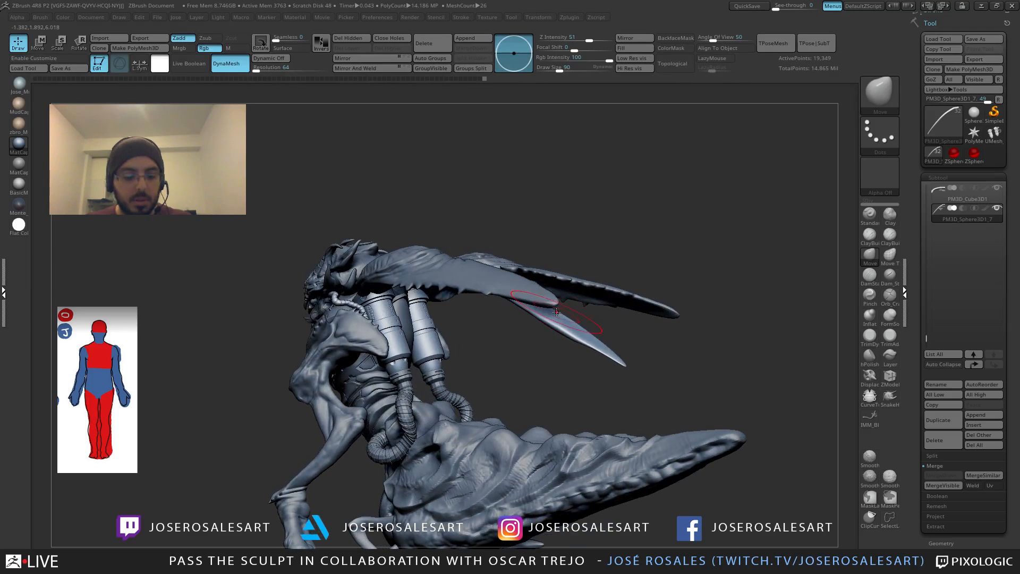
drag(565, 320, 580, 320)
mouse_move(577, 305)
right_down()
mouse_move(546, 302)
mouse_move(533, 350)
right_up()
Step: Duplicate the wing subtool, then shift and rotate the copy outward so the two wings fan out beneath the limb
key(ctrl+shift)
key(ctrl+shift+d)
key(w)
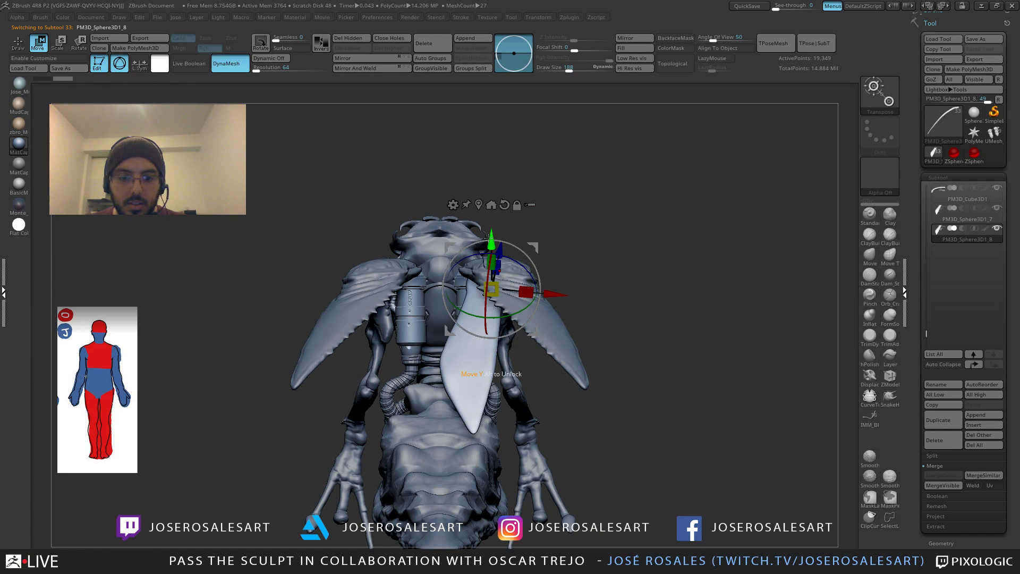
drag(490, 242, 491, 248)
drag(547, 310, 528, 322)
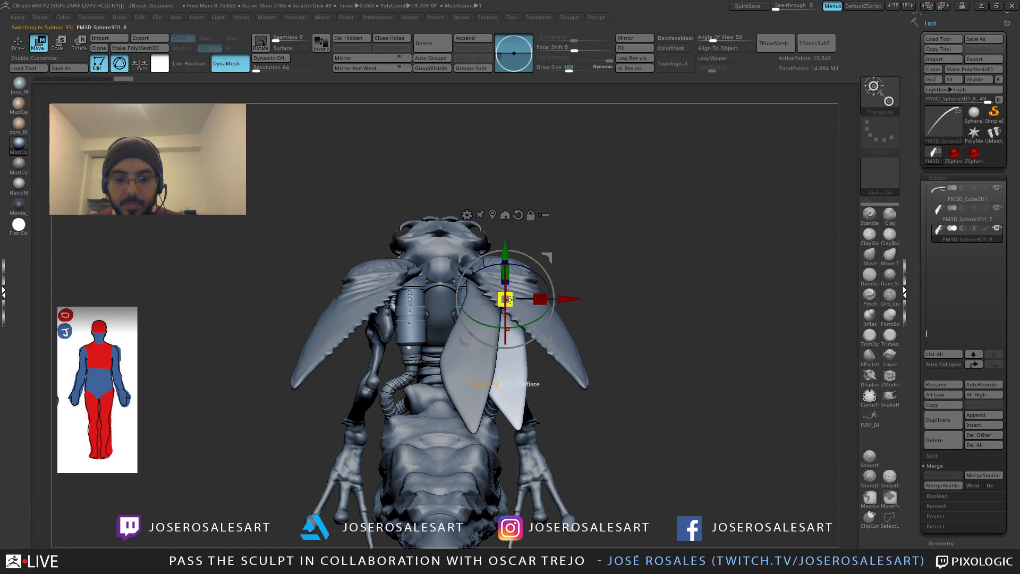
Step: Place a third copy of the wing farther outward and angle the copies so the set fans out beneath the limb
mouse_move(508, 299)
right_down()
mouse_move(553, 340)
mouse_move(509, 299)
right_up()
drag(509, 299, 510, 302)
right_drag(511, 303, 536, 320)
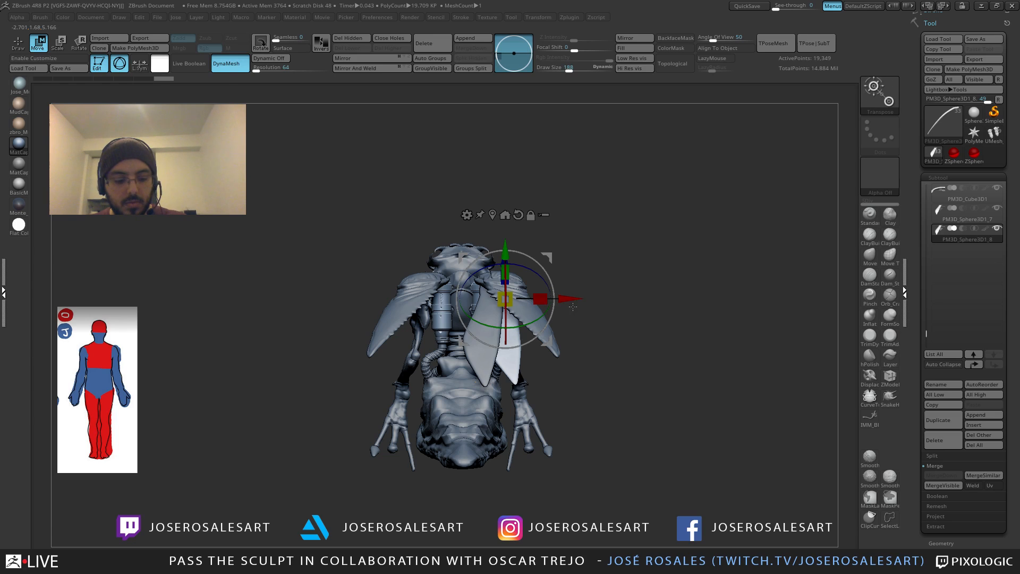
ctrl+drag(570, 299, 579, 299)
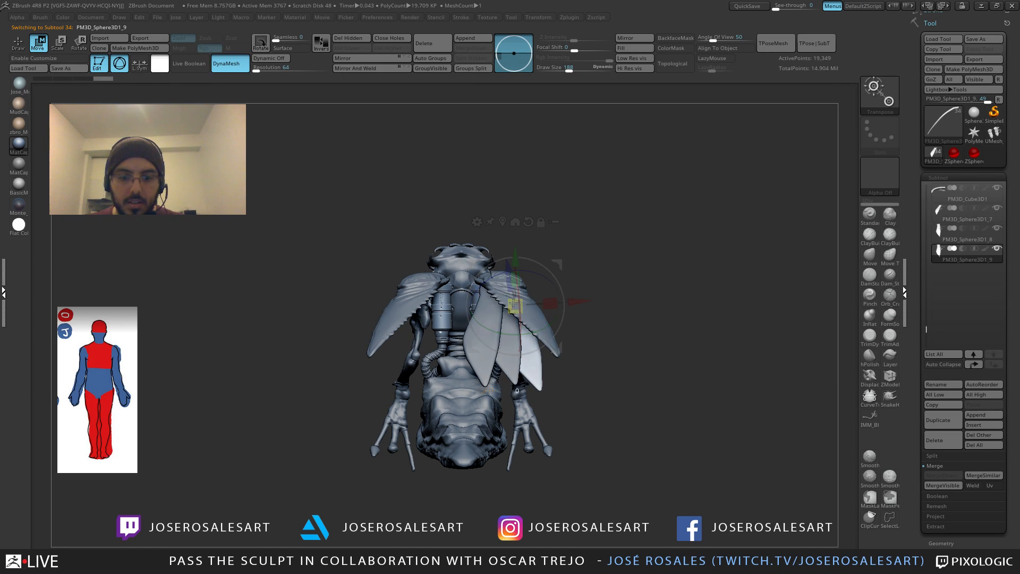
right_drag(570, 298, 572, 241)
drag(479, 262, 467, 309)
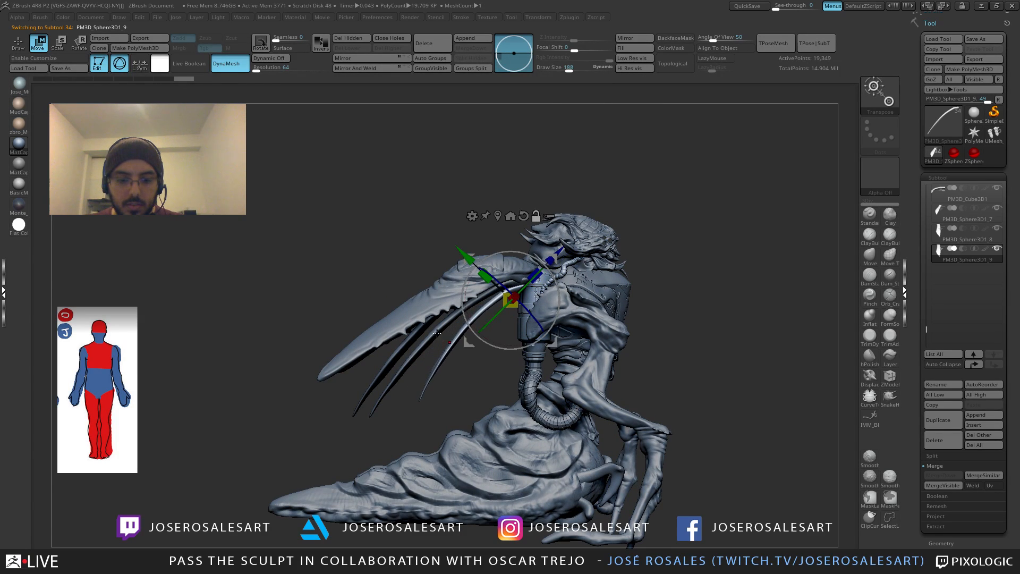
alt+click(458, 317)
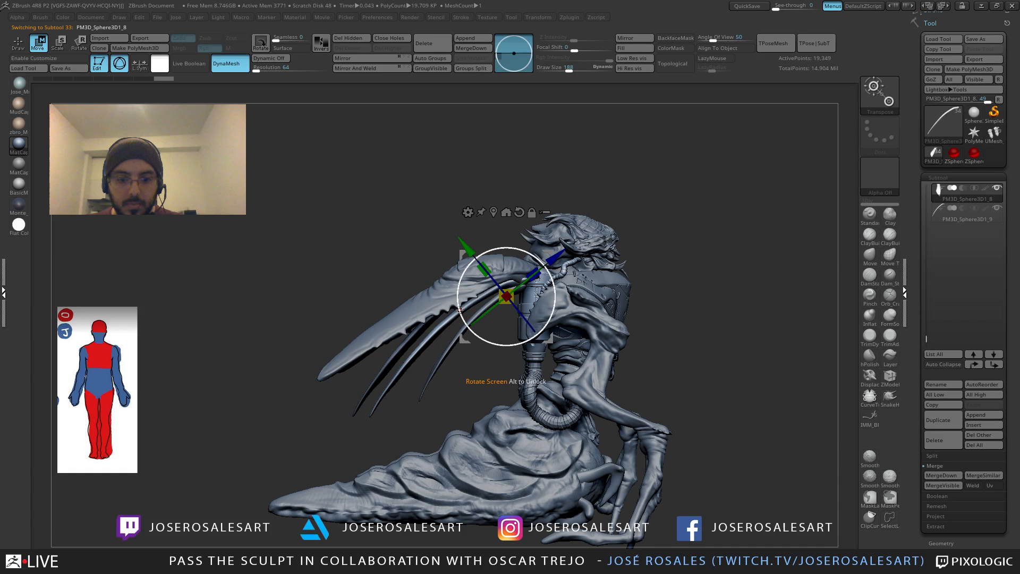
Step: Set the Move brush draw size to 163 and select the plated back limbs
key(q)
alt+drag(459, 366, 510, 330)
mouse_move(510, 329)
mouse_down()
mouse_move(562, 321)
mouse_move(534, 250)
mouse_move(523, 308)
mouse_move(508, 271)
mouse_move(419, 296)
mouse_move(460, 257)
mouse_move(484, 278)
mouse_move(497, 324)
mouse_move(542, 306)
mouse_up()
key(s)
alt+drag(443, 276, 452, 324)
alt+click(485, 278)
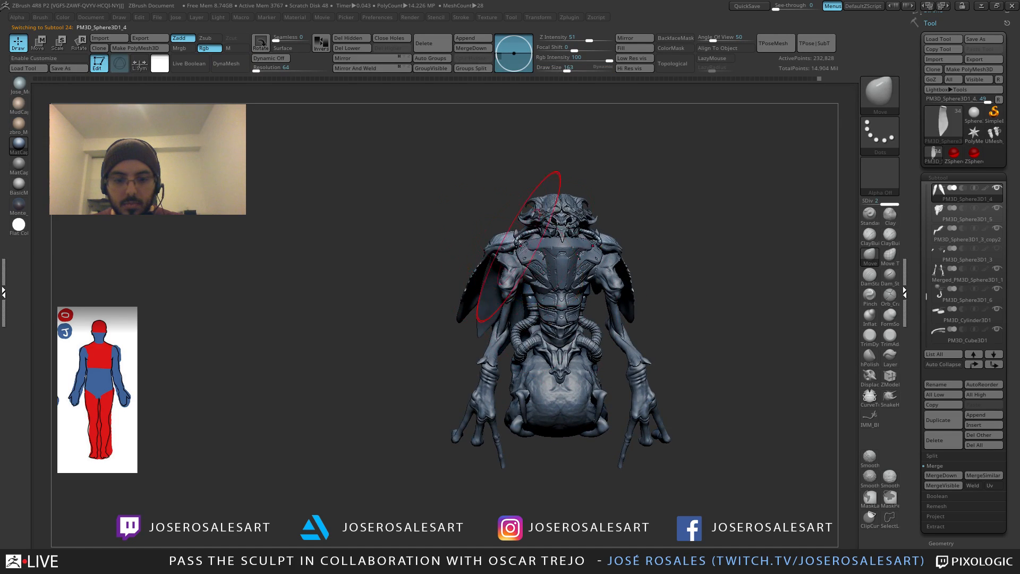
Step: Try scaling and masking the plated back limbs above the wings, and undo the changes
alt+drag(579, 210, 478, 258)
key(e)
mouse_move(521, 287)
mouse_down()
mouse_move(504, 294)
mouse_move(483, 279)
mouse_move(513, 291)
mouse_move(503, 294)
mouse_up()
key(q)
drag(533, 247, 582, 338)
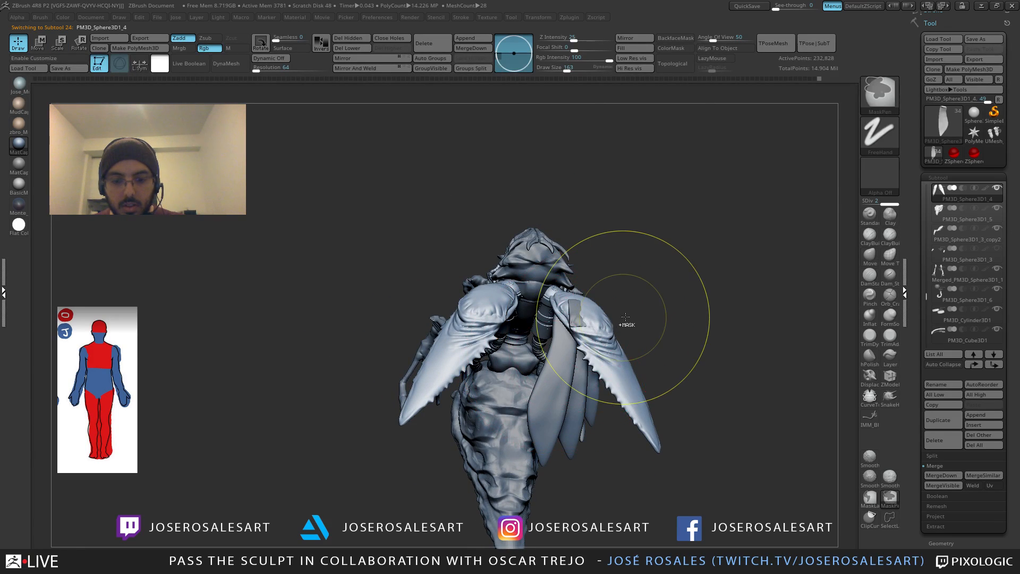
key(ctrl+z)
key(ctrl+z)
key(ctrl+z)
Step: Select the first wing and merge it down with the other two into a single wing-set subtool
drag(581, 315, 503, 313)
right_drag(503, 313, 635, 332)
alt+click(513, 362)
alt+drag(636, 333, 540, 409)
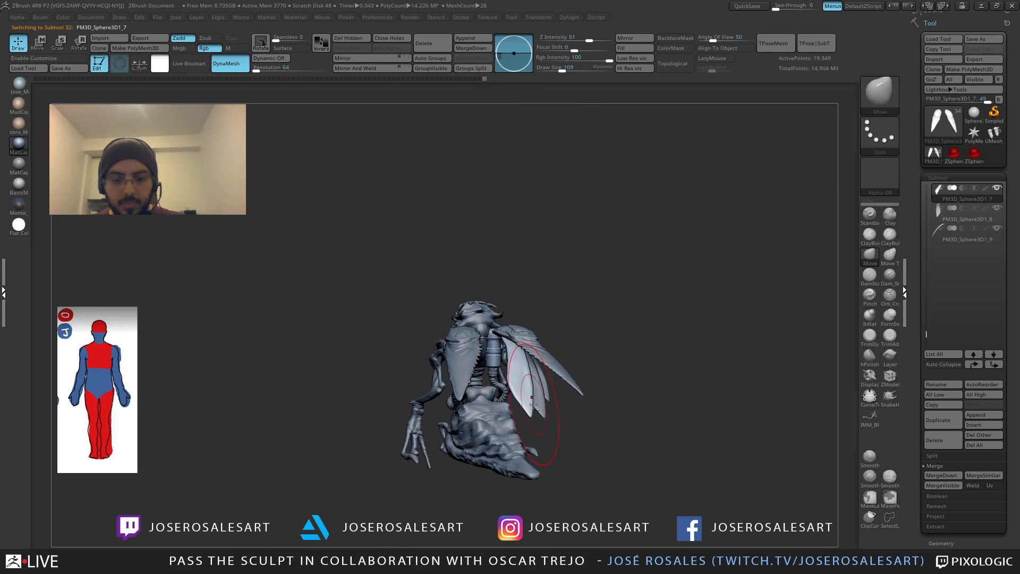
click(939, 480)
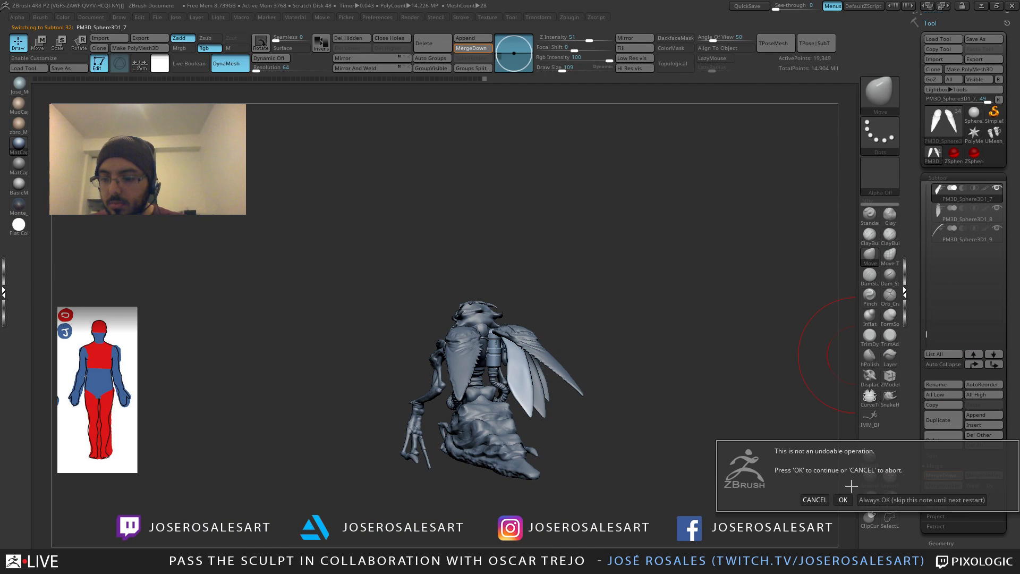
key(Return)
click(937, 476)
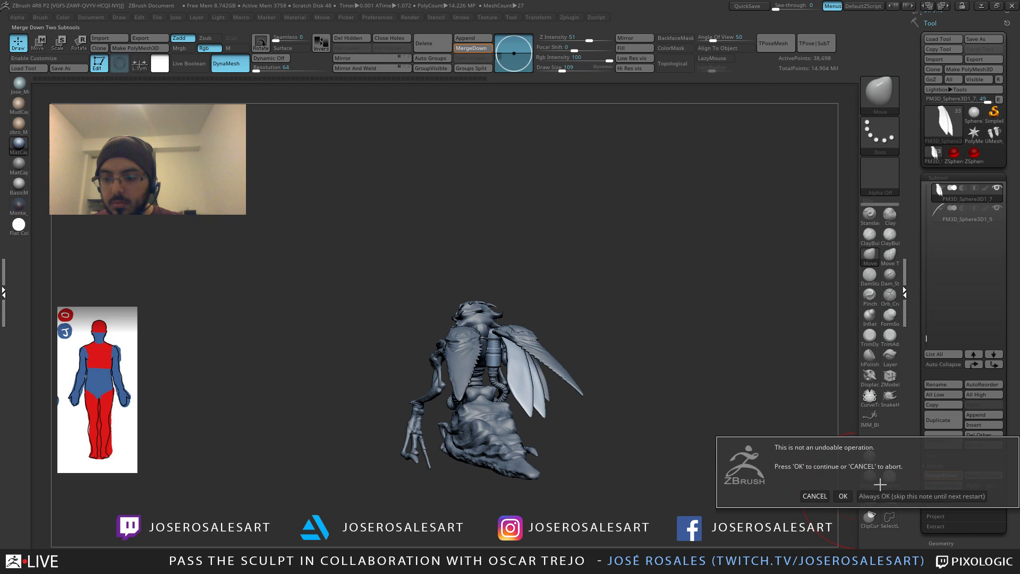
click(847, 494)
Step: Try mirroring a duplicate of the wing set to the creature's other side and merging both sets
drag(717, 414, 659, 365)
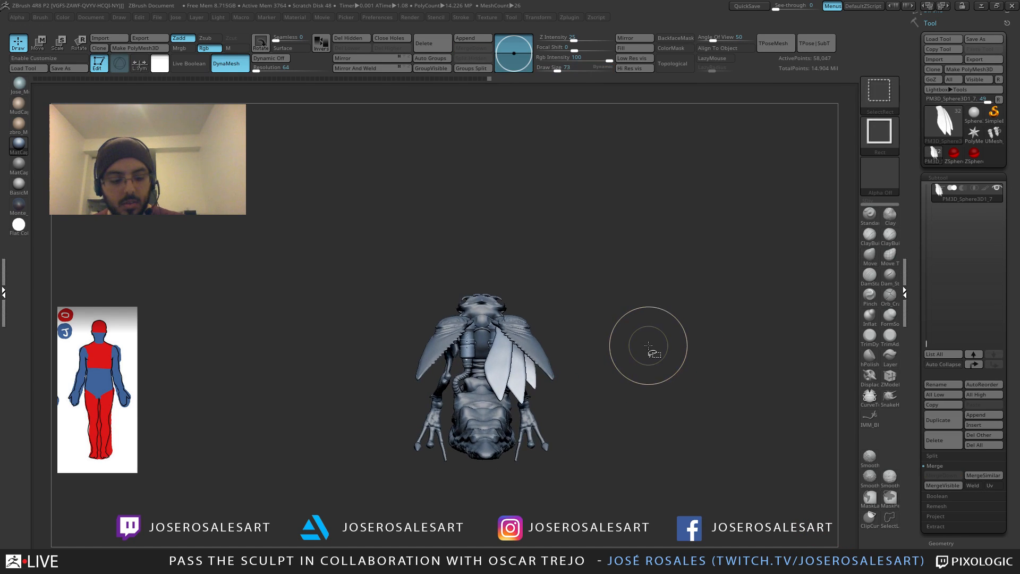
key(ctrl+shift+d)
click(352, 58)
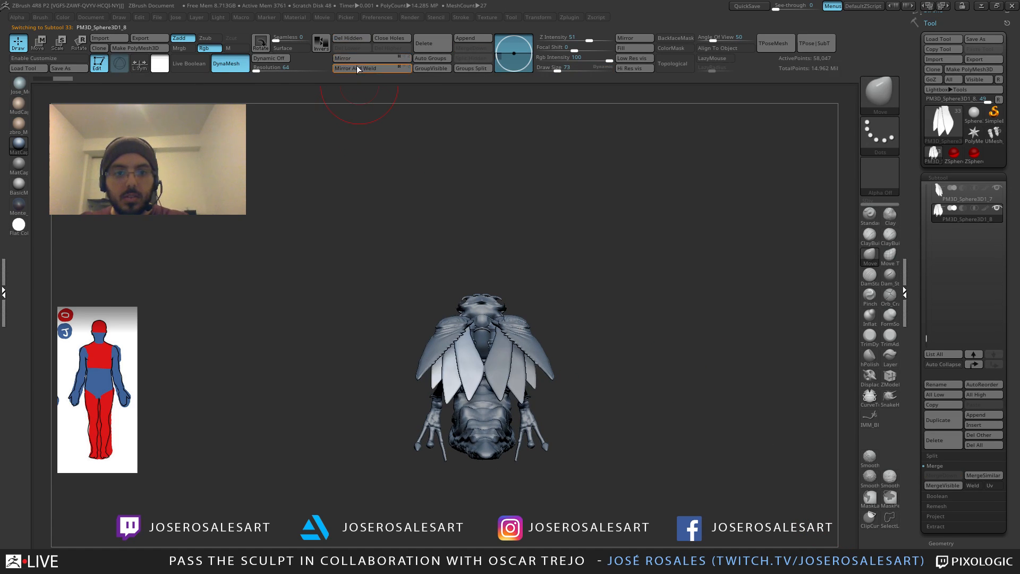
key(Up)
click(943, 475)
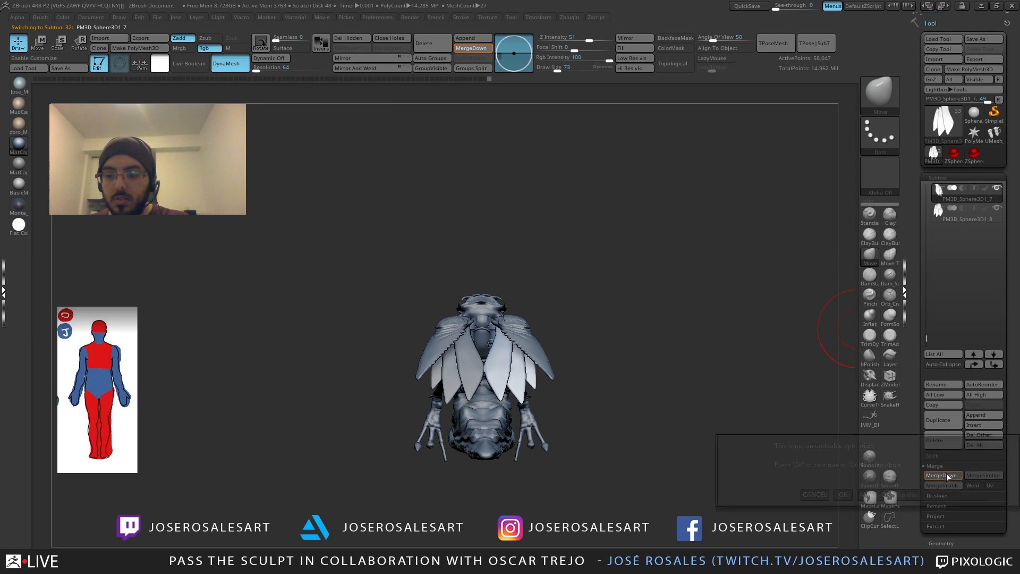
click(843, 494)
drag(785, 471, 679, 423)
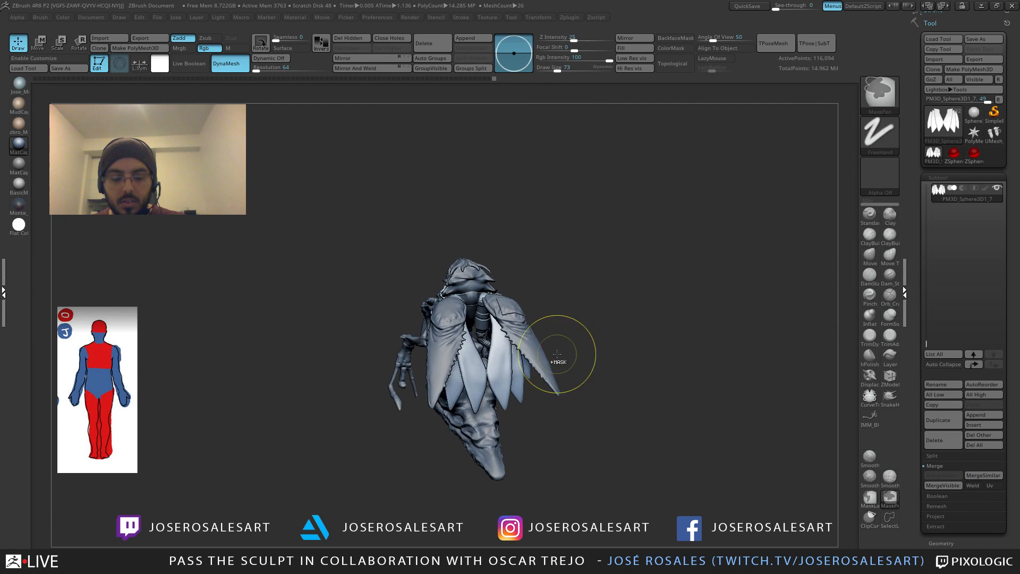
key(ctrl+z)
Step: Select the merged wing set and shift it slightly outward beneath the back limb
drag(626, 348, 584, 324)
alt+click(534, 337)
key(w)
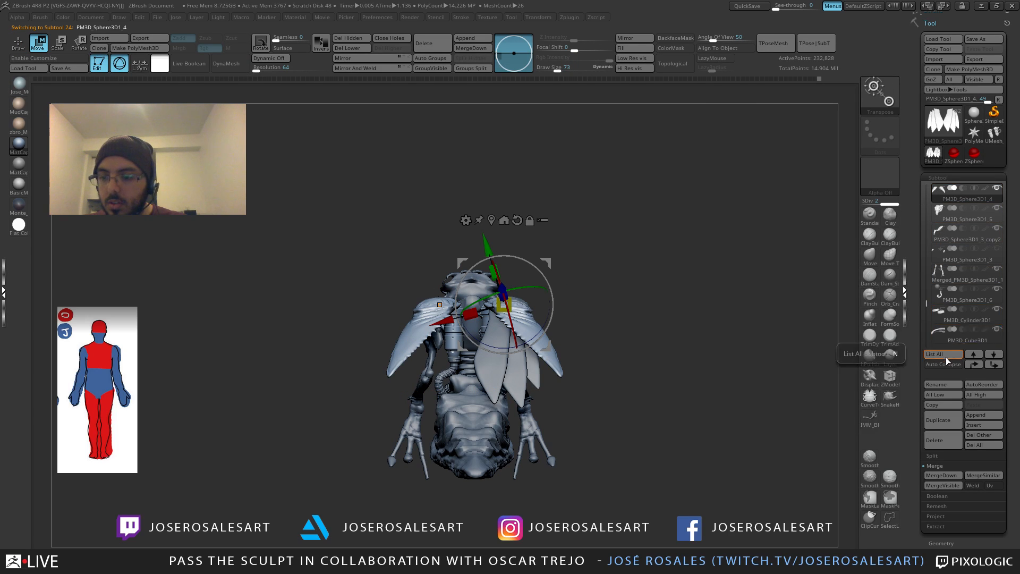
click(869, 255)
alt+click(503, 375)
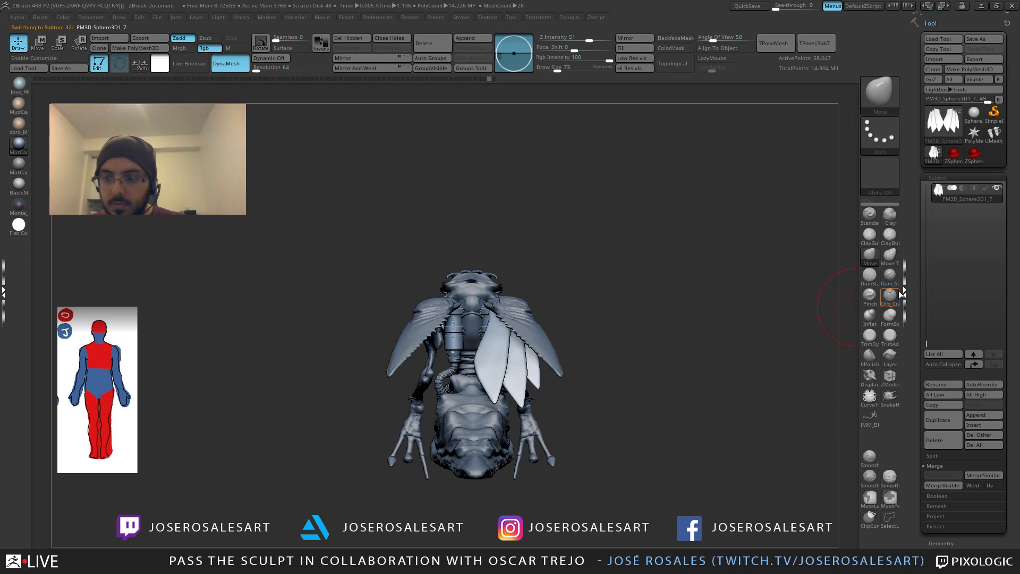
scroll(923, 327, down, 3)
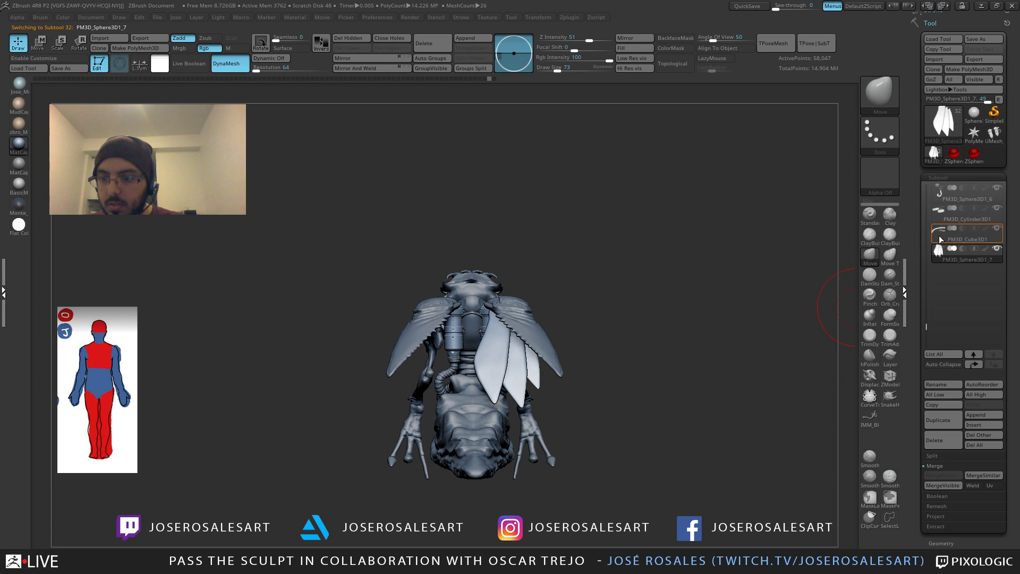
mouse_move(583, 327)
mouse_down()
mouse_move(576, 370)
mouse_move(592, 312)
mouse_up()
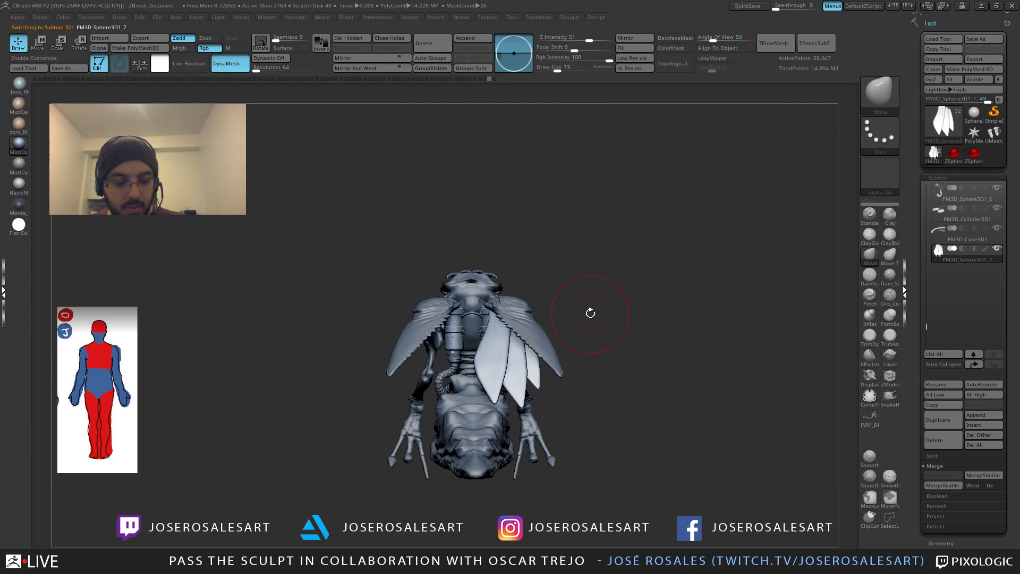
key(w)
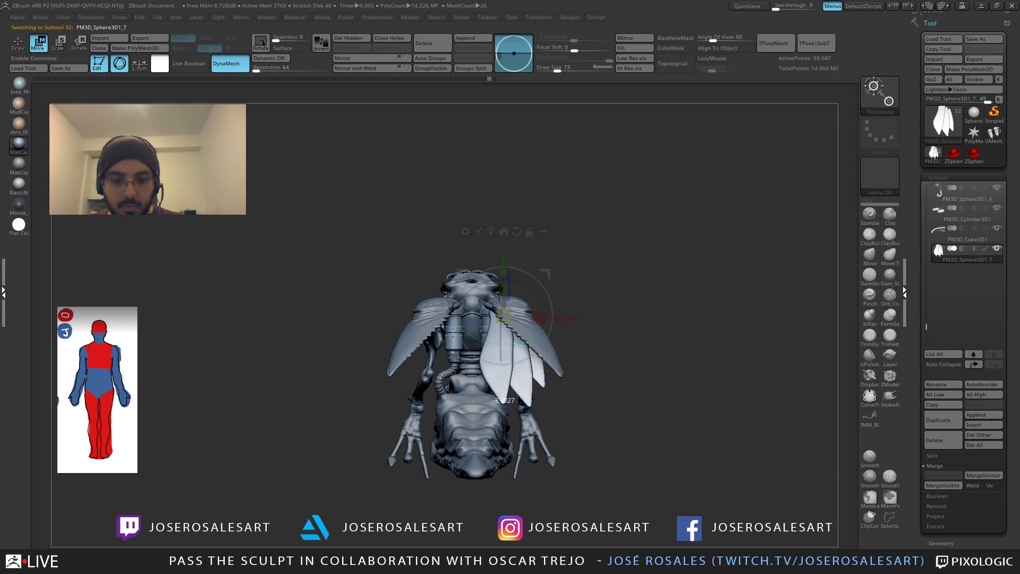
key(q)
Step: Isolate the wing set, set the Move brush draw size to 109, and adjust the wings' shape
mouse_move(618, 292)
mouse_down()
mouse_move(581, 323)
mouse_move(563, 366)
mouse_move(577, 333)
mouse_move(567, 275)
mouse_move(574, 300)
mouse_move(555, 316)
mouse_move(496, 297)
mouse_up()
key(shift+s)
key(s)
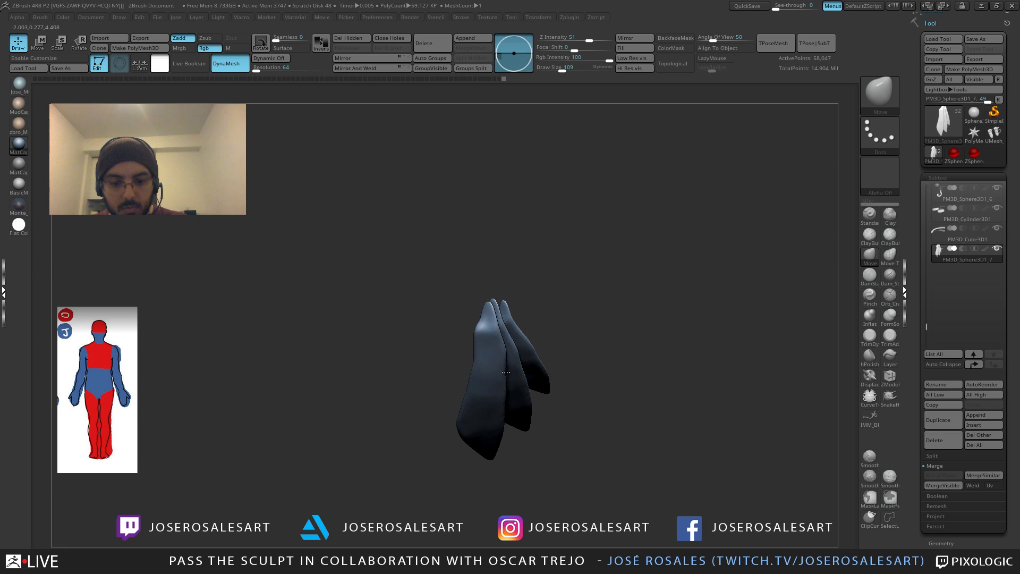
mouse_move(508, 396)
right_down()
mouse_move(502, 348)
mouse_move(510, 366)
mouse_move(548, 380)
mouse_move(549, 369)
right_up()
drag(549, 369, 549, 372)
key(shift+s)
Step: Reposition the whole wing set with the gizmo so it sits closer under the plated back limb
mouse_move(640, 319)
ctrl+right_down()
mouse_move(531, 289)
mouse_move(504, 298)
mouse_move(553, 301)
ctrl+right_up()
key(w)
ctrl+right_drag(576, 248, 564, 324)
drag(625, 281, 631, 278)
drag(544, 265, 545, 267)
key(q)
mouse_move(624, 275)
alt+right_down()
mouse_move(605, 278)
mouse_move(645, 400)
mouse_move(610, 375)
mouse_move(547, 445)
alt+right_up()
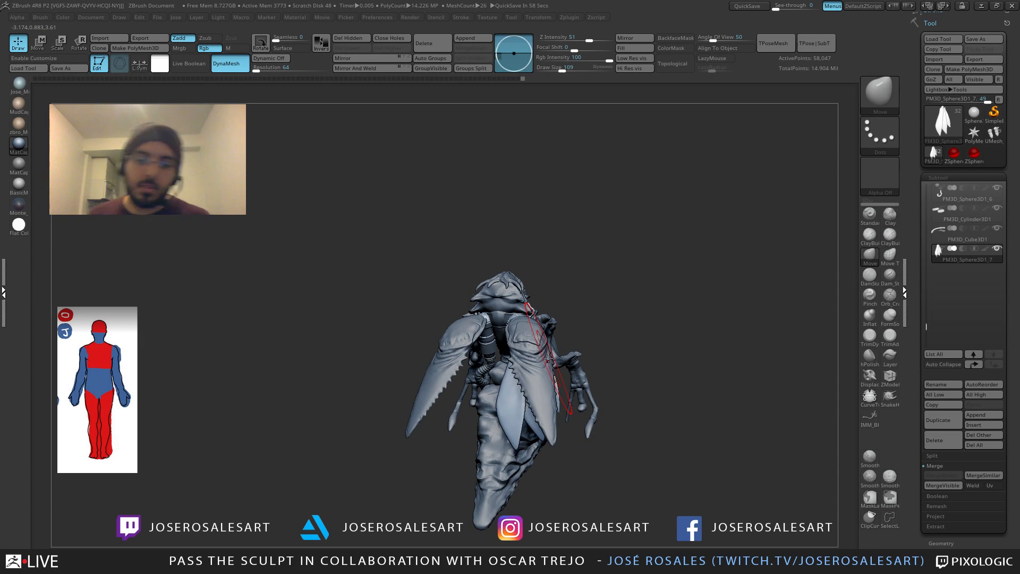
Step: Set the Move brush draw size to 51 and check the wing set's fit beneath the limb from the side
mouse_move(376, 418)
right_down()
mouse_move(430, 327)
mouse_move(405, 345)
mouse_move(420, 318)
mouse_move(492, 345)
mouse_move(472, 304)
mouse_move(501, 300)
right_up()
key(s)
click(587, 313)
mouse_move(589, 312)
ctrl+right_down()
mouse_move(608, 284)
mouse_move(696, 307)
mouse_move(573, 319)
mouse_move(590, 350)
mouse_move(632, 366)
mouse_move(666, 322)
ctrl+right_up()
ctrl+right_drag(542, 272, 506, 258)
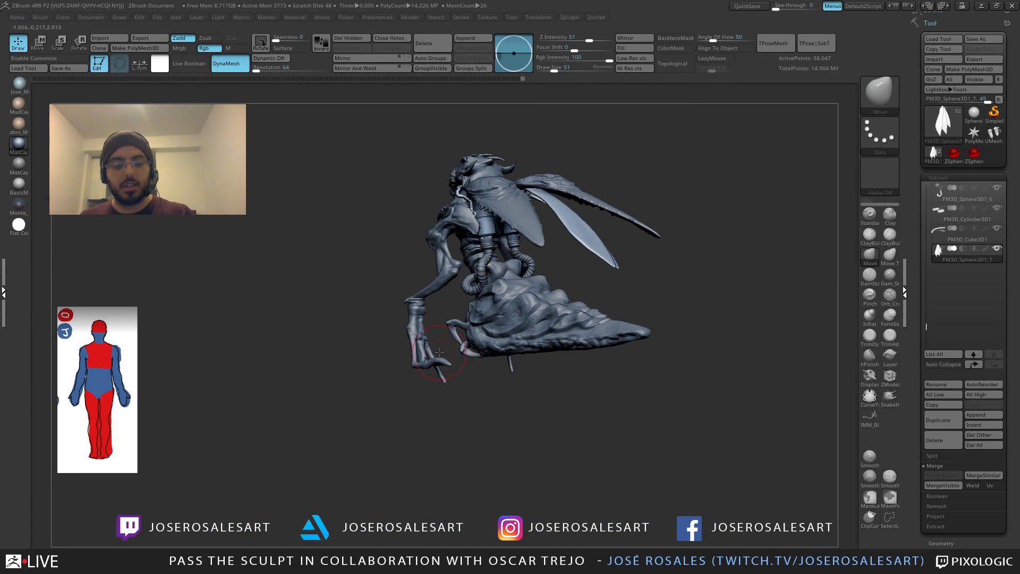
Step: Change the Move brush draw size to 124 and then 81 while checking the wings from the front and back
key(s)
click(611, 346)
mouse_move(579, 228)
right_down()
mouse_move(599, 214)
mouse_move(582, 223)
mouse_move(590, 229)
mouse_move(570, 213)
right_up()
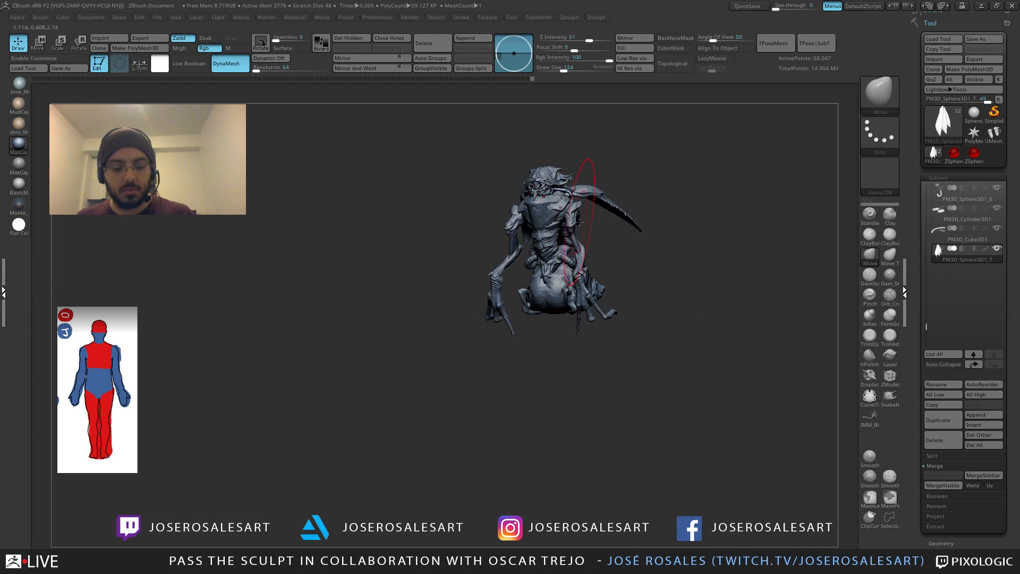
right_drag(565, 271, 689, 288)
key(s)
click(684, 288)
mouse_move(584, 234)
alt+right_down()
mouse_move(557, 297)
mouse_move(528, 266)
mouse_move(494, 326)
mouse_move(638, 297)
alt+right_up()
Step: Duplicate the wing set, mirror one copy to the creature's other side, and merge both sets into one subtool
key(ctrl+shift+d)
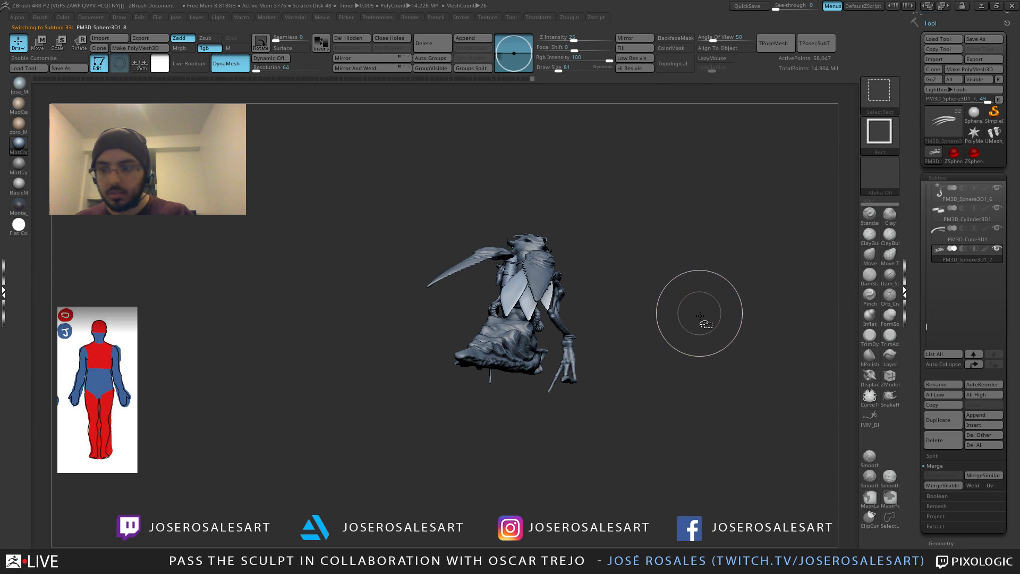
key(Up)
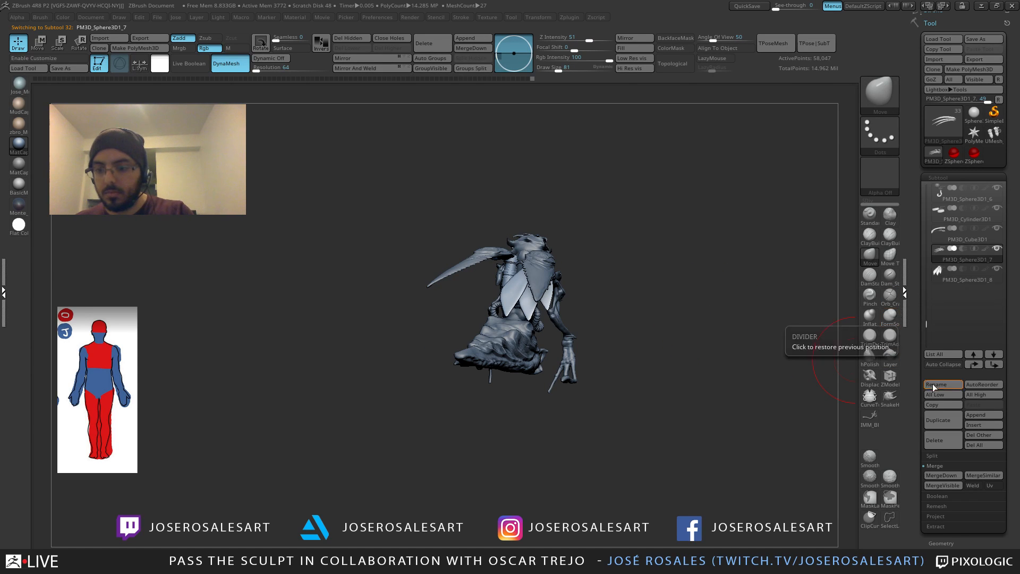
click(940, 474)
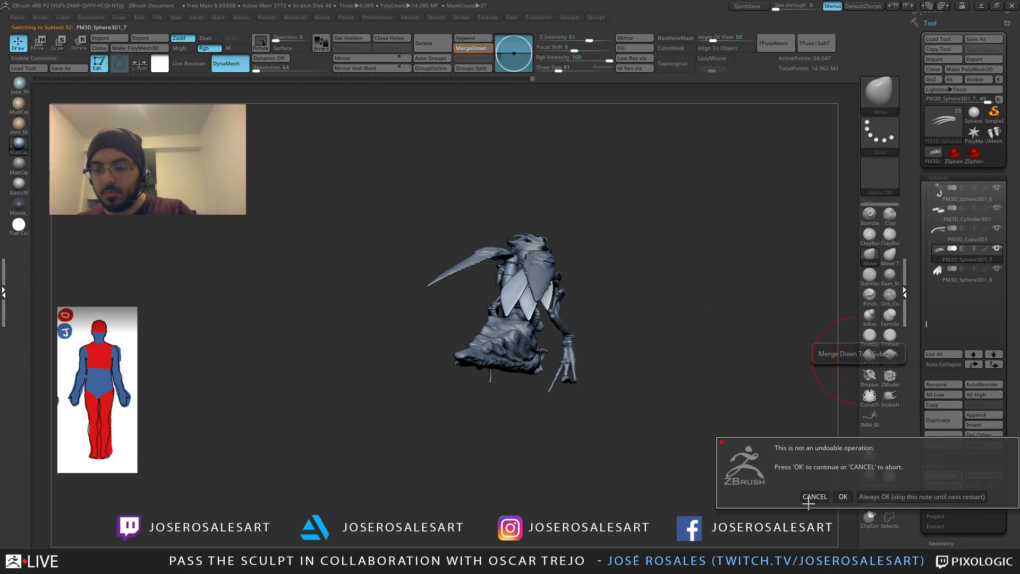
click(843, 496)
click(353, 60)
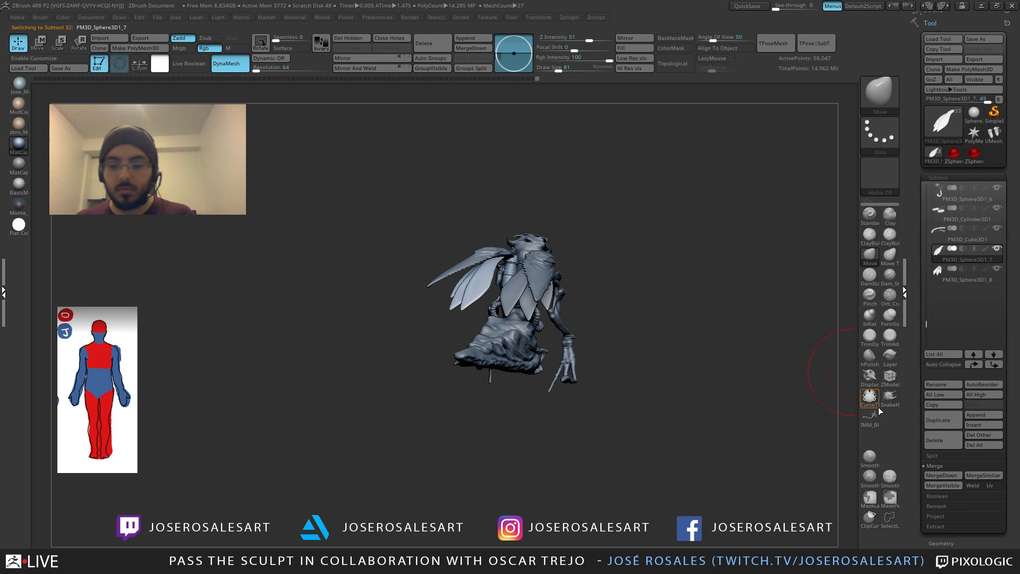
Step: Examine the creature's overall silhouette with both wing sets from the front, side, above and three-quarter views
mouse_move(633, 401)
mouse_down()
mouse_move(652, 360)
mouse_move(635, 295)
mouse_move(593, 317)
mouse_move(547, 405)
mouse_move(569, 386)
mouse_move(567, 320)
mouse_up()
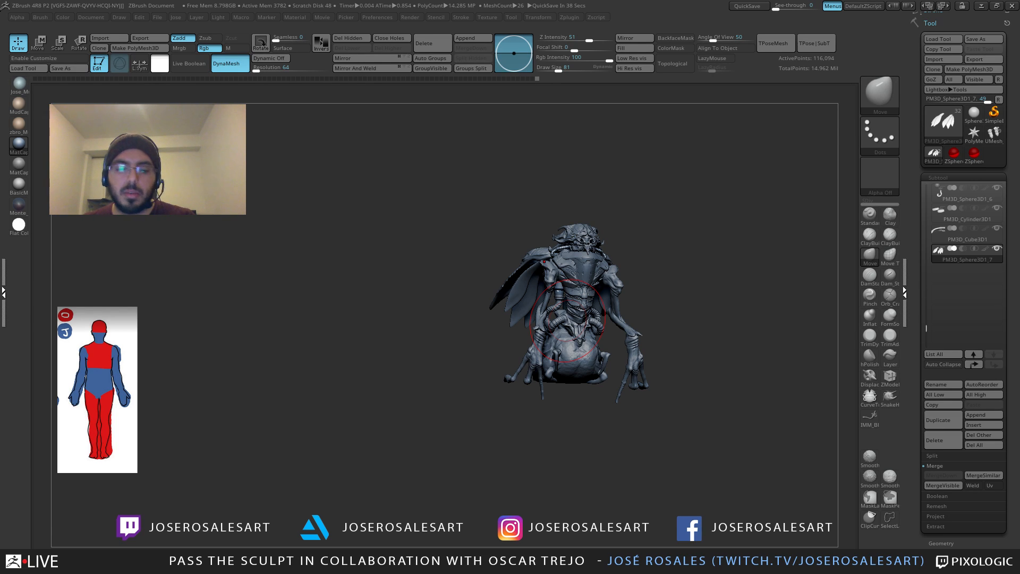
mouse_move(620, 421)
mouse_down()
mouse_move(494, 359)
mouse_move(622, 356)
mouse_up()
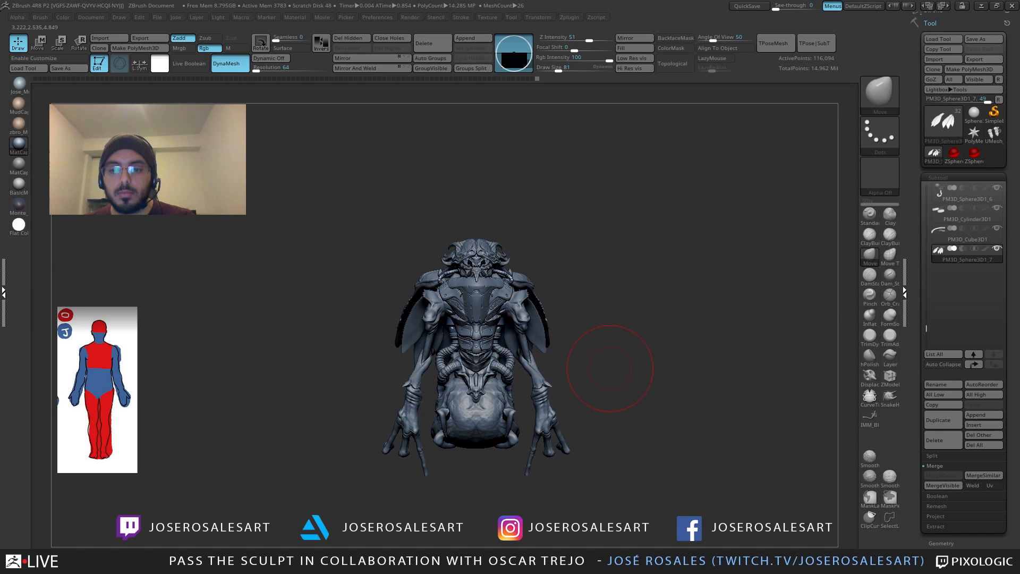
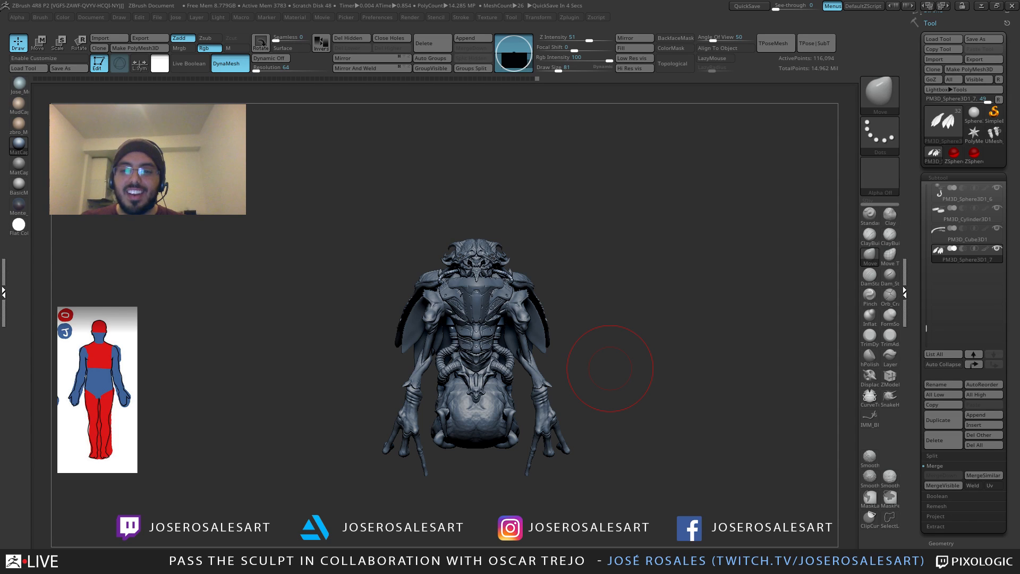
mouse_move(610, 368)
mouse_down()
mouse_move(560, 277)
mouse_move(567, 309)
mouse_move(511, 299)
mouse_move(233, 181)
mouse_up()
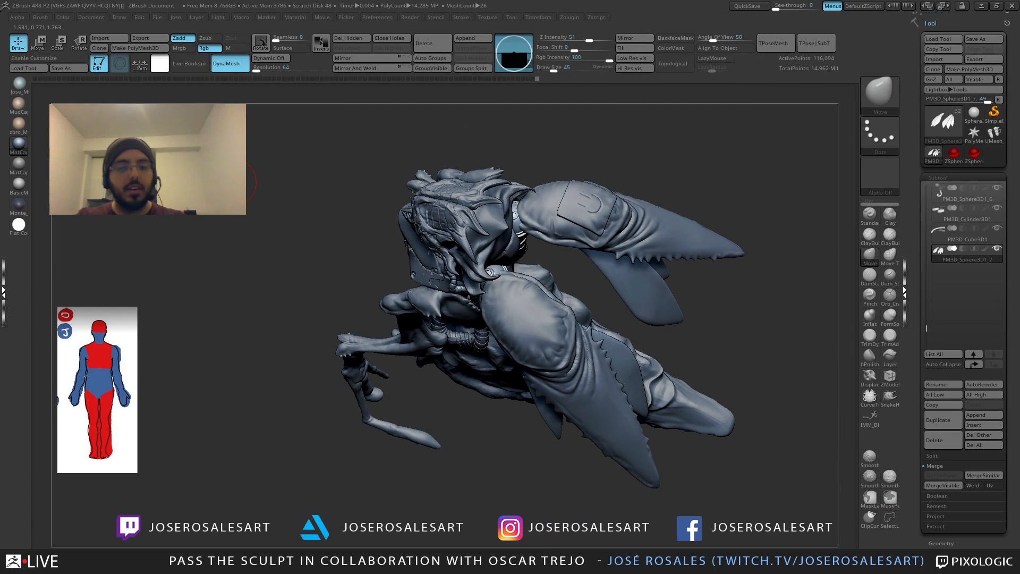
drag(461, 303, 591, 246)
mouse_move(540, 187)
mouse_down()
mouse_move(546, 248)
mouse_move(540, 236)
mouse_move(524, 266)
mouse_move(397, 238)
mouse_up()
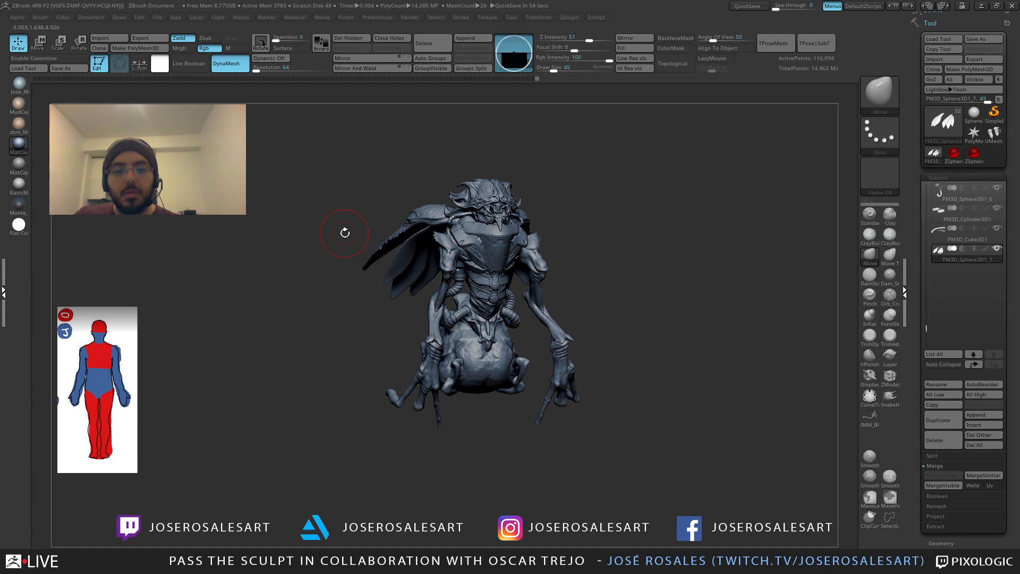
right_drag(446, 218, 412, 217)
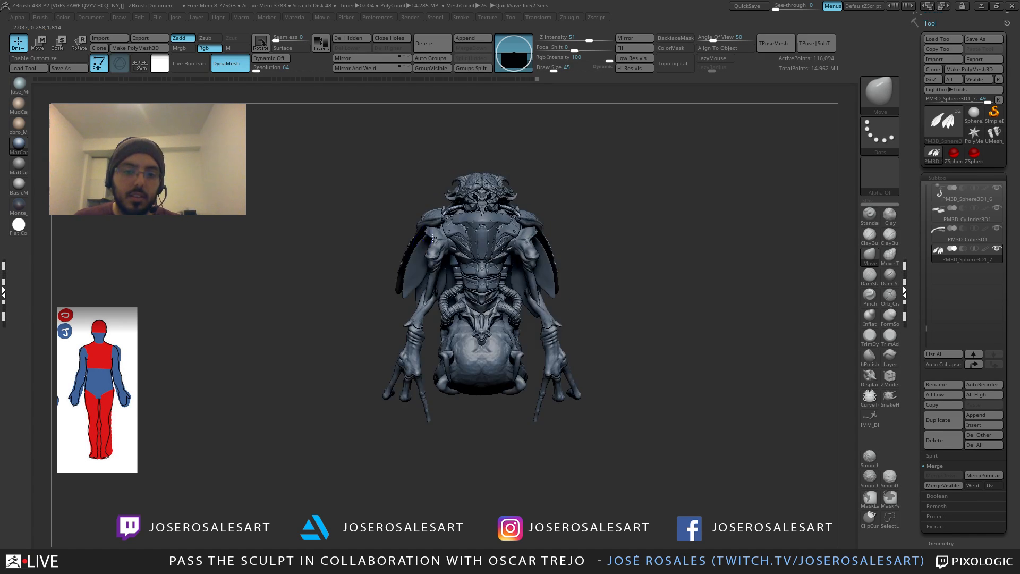
ctrl+right_drag(574, 130, 581, 162)
mouse_move(555, 218)
right_down()
mouse_move(461, 253)
mouse_move(485, 275)
mouse_move(351, 278)
mouse_move(413, 284)
right_up()
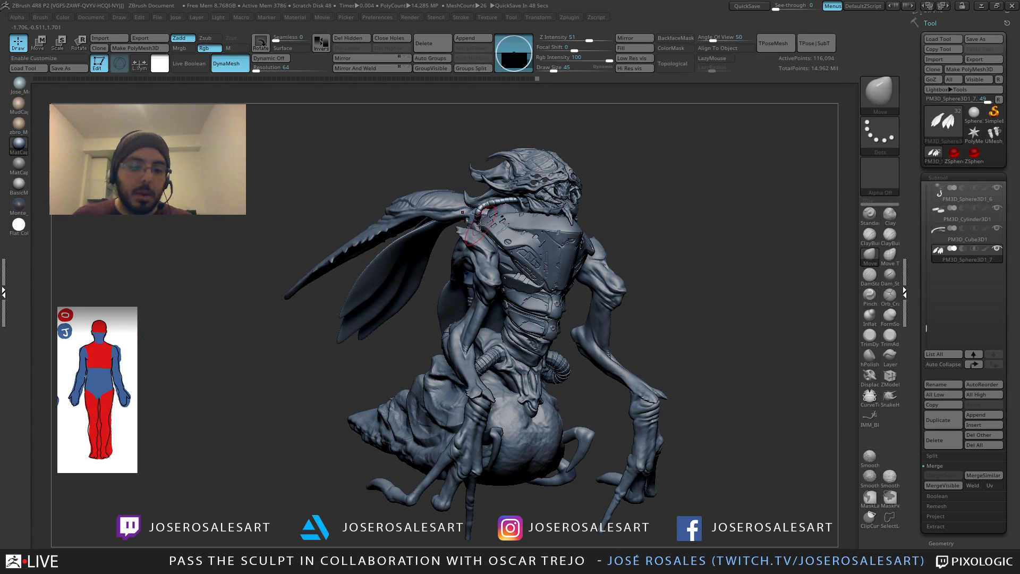
right_drag(480, 226, 433, 229)
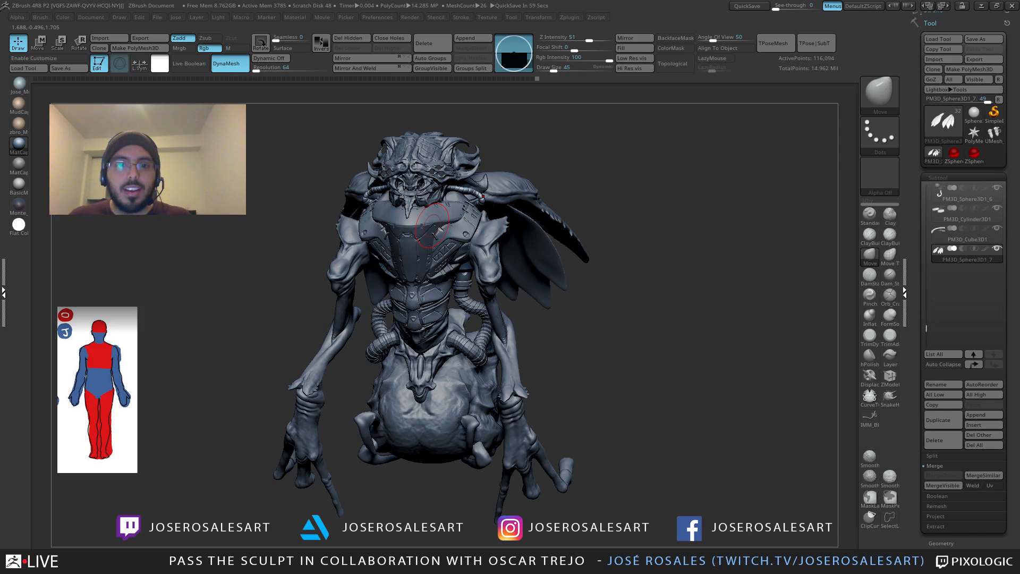
Step: Select the creature's arms subtool, choose the ClayBuildup brush and smooth a small area of the upper shoulder
right_drag(432, 225, 412, 236)
mouse_move(411, 236)
ctrl+right_down()
mouse_move(467, 299)
mouse_move(450, 271)
ctrl+right_up()
alt+click(461, 293)
key(b)
key(c)
key(b)
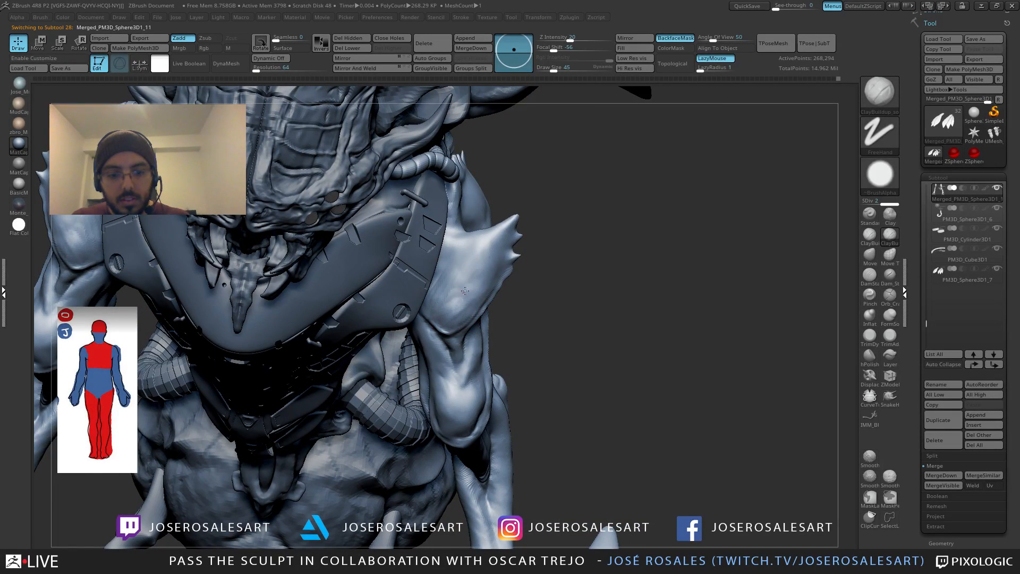
shift+drag(455, 277, 458, 287)
mouse_move(458, 287)
right_down()
mouse_move(420, 183)
mouse_move(433, 221)
mouse_move(421, 278)
mouse_move(489, 257)
mouse_move(497, 284)
mouse_move(462, 248)
mouse_move(325, 299)
mouse_move(396, 265)
right_up()
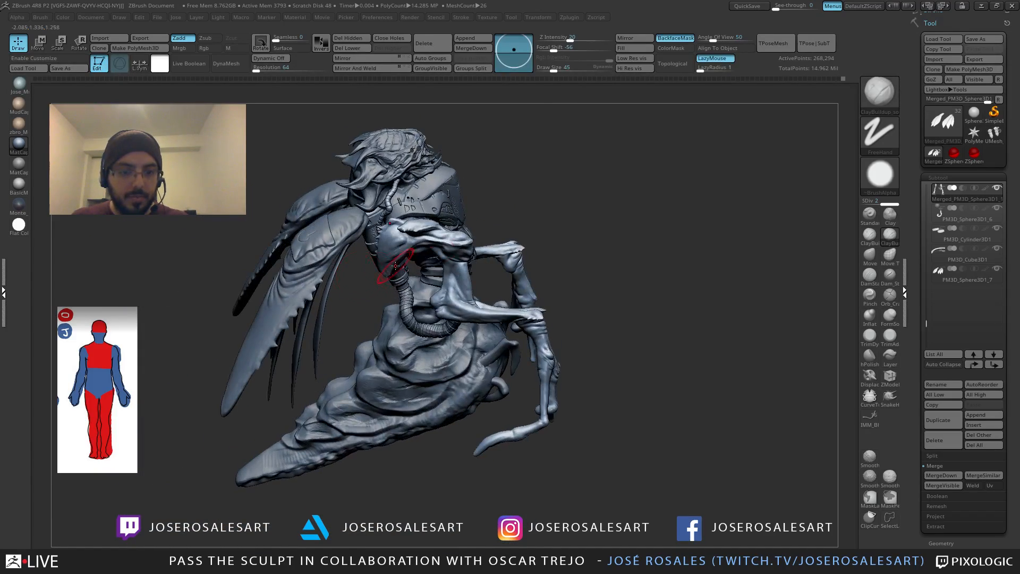
Step: Reduce the ClayBuildup draw size to 30 and check the arms and waist from the side and front
mouse_move(552, 225)
right_down()
mouse_move(608, 237)
mouse_move(579, 243)
mouse_move(569, 271)
mouse_move(615, 281)
mouse_move(514, 266)
mouse_move(508, 233)
right_up()
key(bracketleft)
key(bracketleft)
key(bracketleft)
mouse_move(390, 260)
ctrl+right_down()
mouse_move(378, 315)
mouse_move(457, 308)
mouse_move(420, 307)
mouse_move(460, 290)
mouse_move(448, 265)
mouse_move(461, 292)
ctrl+right_up()
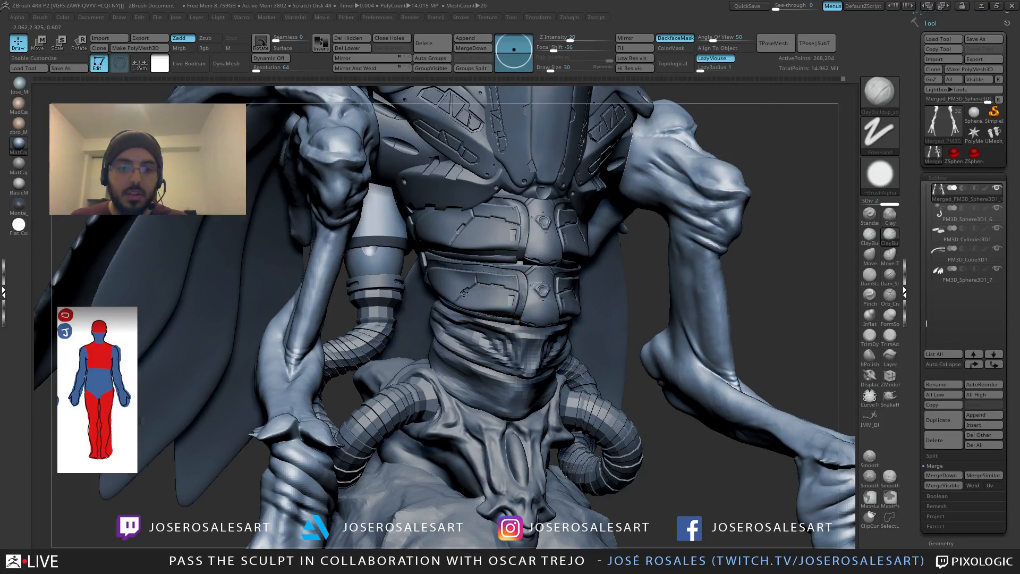
mouse_move(552, 345)
right_down()
mouse_move(535, 351)
mouse_move(491, 314)
mouse_move(486, 271)
mouse_move(498, 268)
mouse_move(506, 285)
right_up()
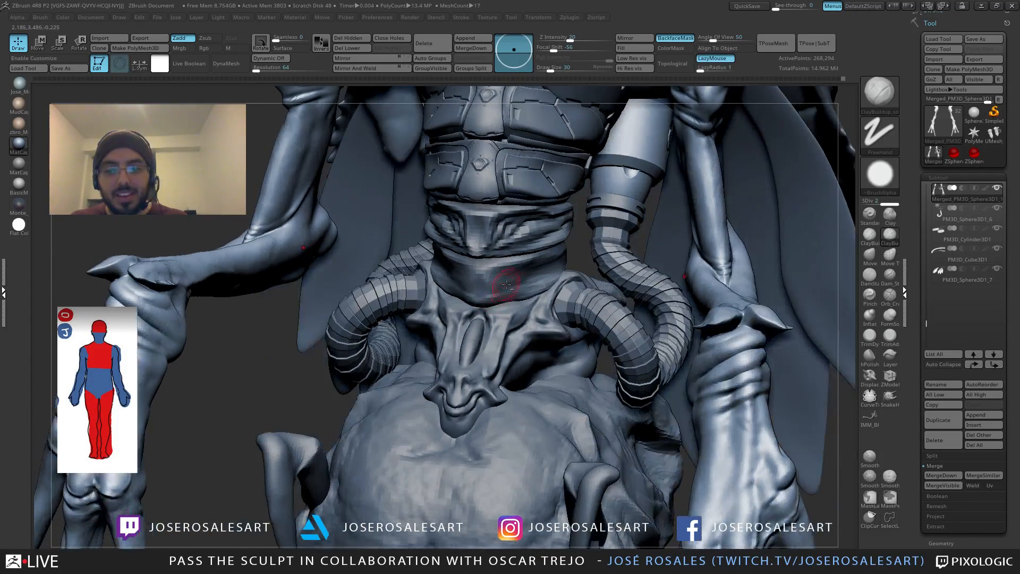
Step: Try to subdivide the ribbed waist hoses, declining Dynamic Subdiv for them
alt+click(600, 314)
key(d)
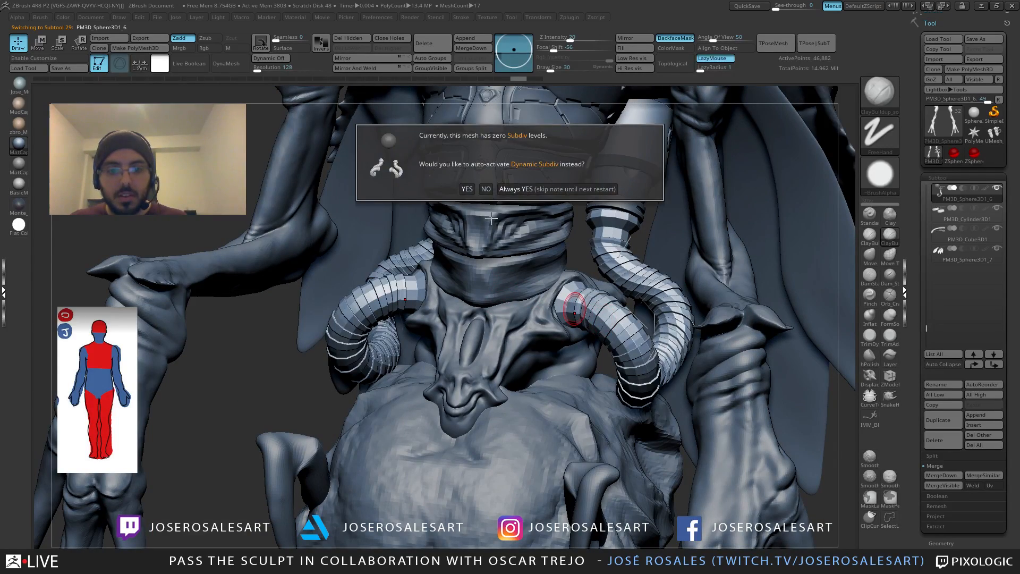
click(486, 191)
mouse_move(556, 340)
ctrl+right_down()
mouse_move(555, 292)
mouse_move(587, 321)
ctrl+right_up()
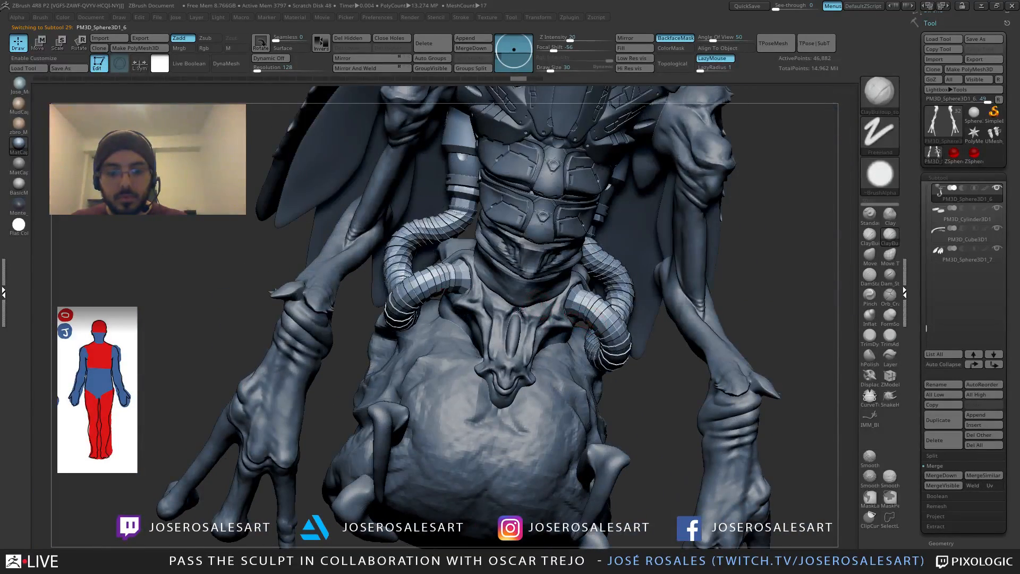
Step: Select the skull-shaped pelvis subtool and check how it sits between the waist hoses and abdomen
right_drag(519, 311, 456, 343)
alt+click(518, 346)
ctrl+right_drag(570, 256, 567, 302)
key(s)
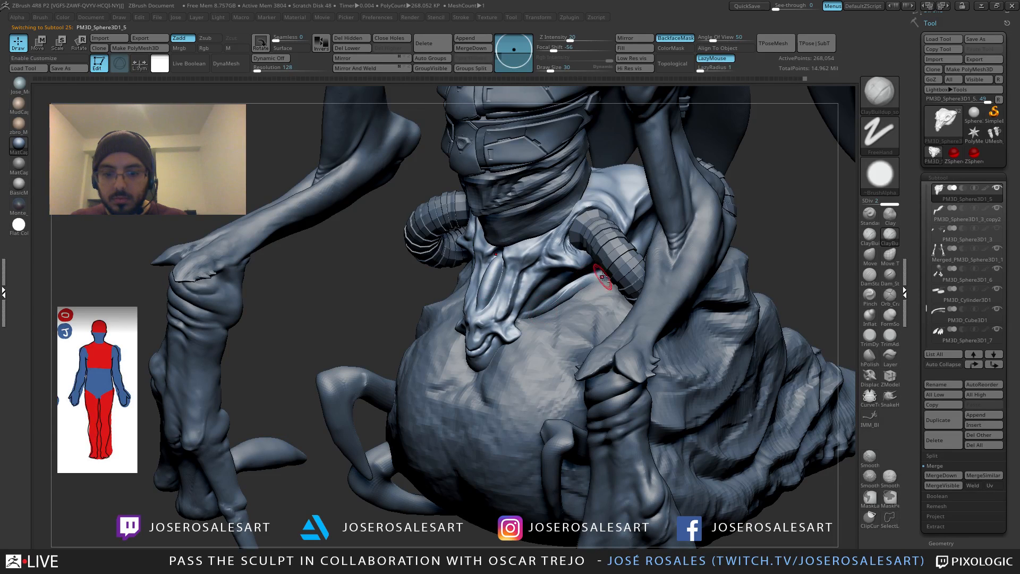
mouse_move(602, 277)
shift+right_down()
mouse_move(507, 283)
mouse_move(451, 270)
mouse_move(451, 228)
mouse_move(470, 234)
mouse_move(478, 325)
mouse_move(467, 298)
shift+right_up()
mouse_move(415, 339)
right_down()
mouse_move(506, 353)
mouse_move(413, 343)
right_up()
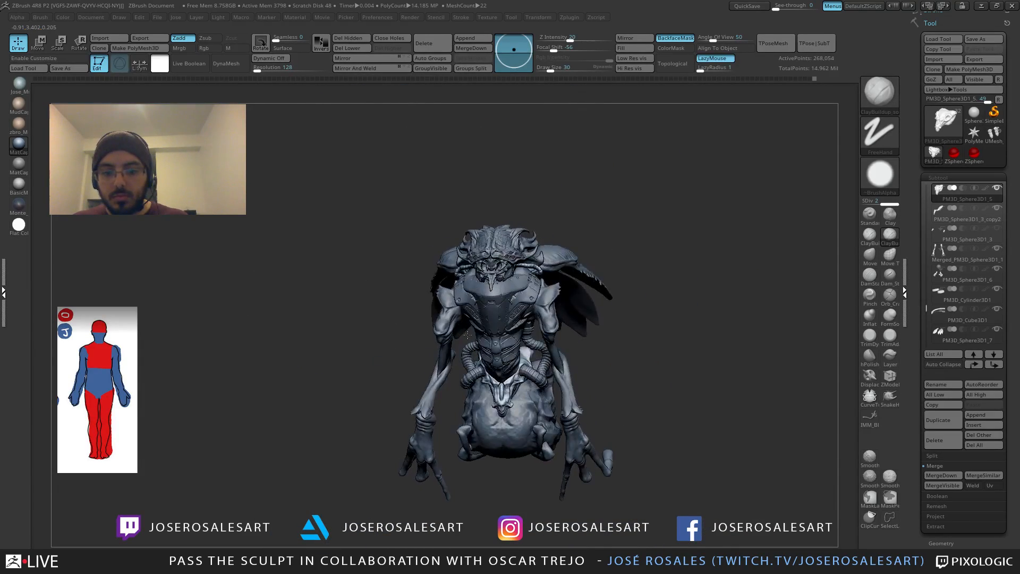
Step: Isolate the pelvis piece for inspection, restore the other subtools and examine the whole body from the side and front
ctrl+right_drag(510, 298, 462, 320)
ctrl+right_drag(542, 276, 547, 355)
key(ctrl+shift+s)
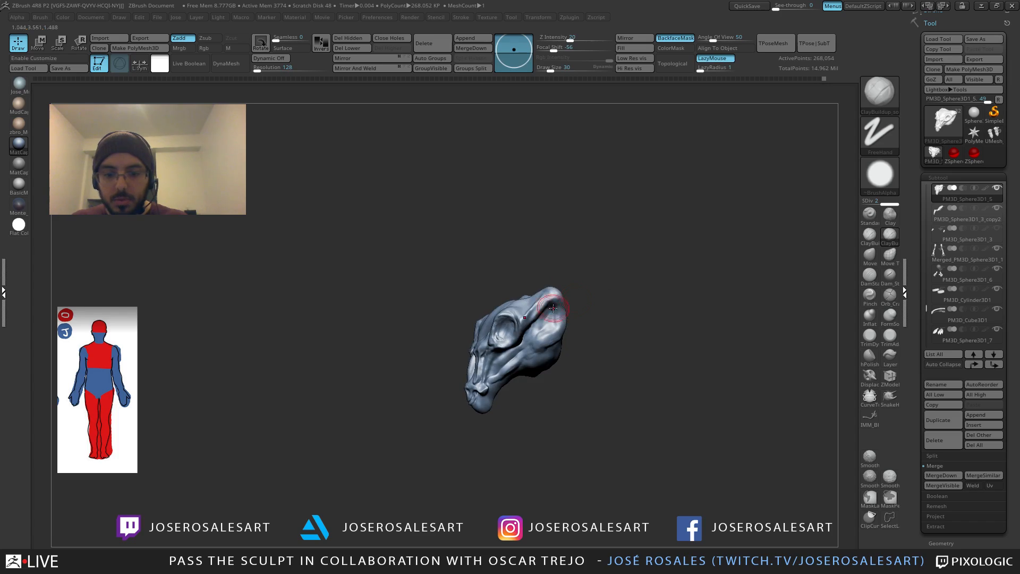
key(ctrl+shift+s)
right_drag(583, 309, 558, 317)
right_drag(589, 374, 448, 308)
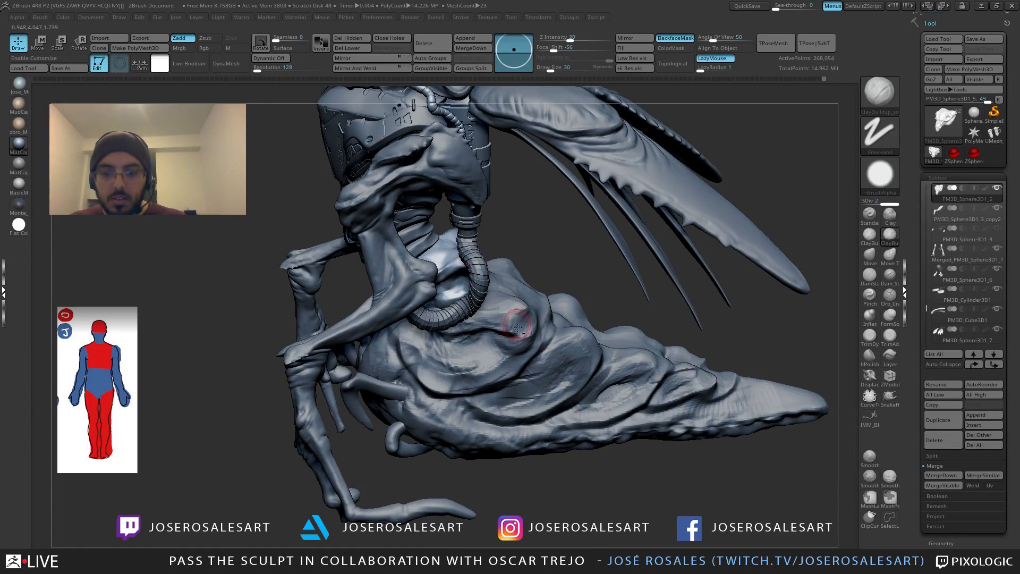
mouse_move(518, 328)
right_down()
mouse_move(470, 284)
mouse_move(555, 430)
mouse_move(489, 487)
mouse_move(478, 425)
mouse_move(485, 355)
mouse_move(491, 389)
mouse_move(486, 345)
mouse_move(502, 330)
mouse_move(494, 327)
mouse_move(543, 313)
mouse_move(576, 345)
right_up()
mouse_move(576, 345)
right_down()
mouse_move(714, 327)
mouse_move(617, 316)
mouse_move(690, 310)
mouse_move(580, 290)
right_up()
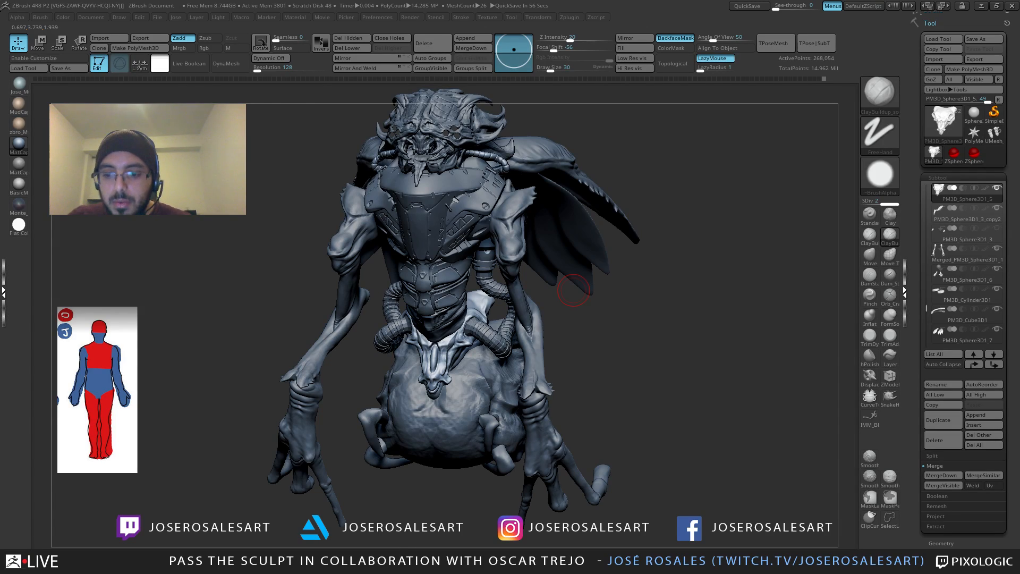
Step: Subdivide the smiley-marked square plate on the back limb to level 6 and choose the DamStandard brush at draw size 19
mouse_move(573, 290)
right_down()
mouse_move(410, 266)
mouse_move(472, 240)
mouse_move(380, 317)
mouse_move(329, 306)
right_up()
key(ctrl+d)
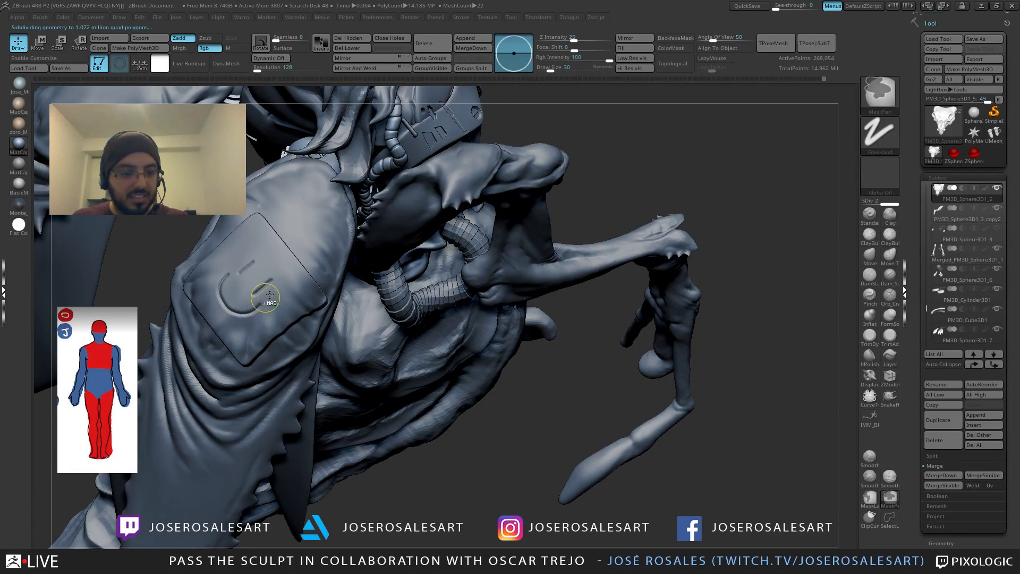
alt+click(283, 286)
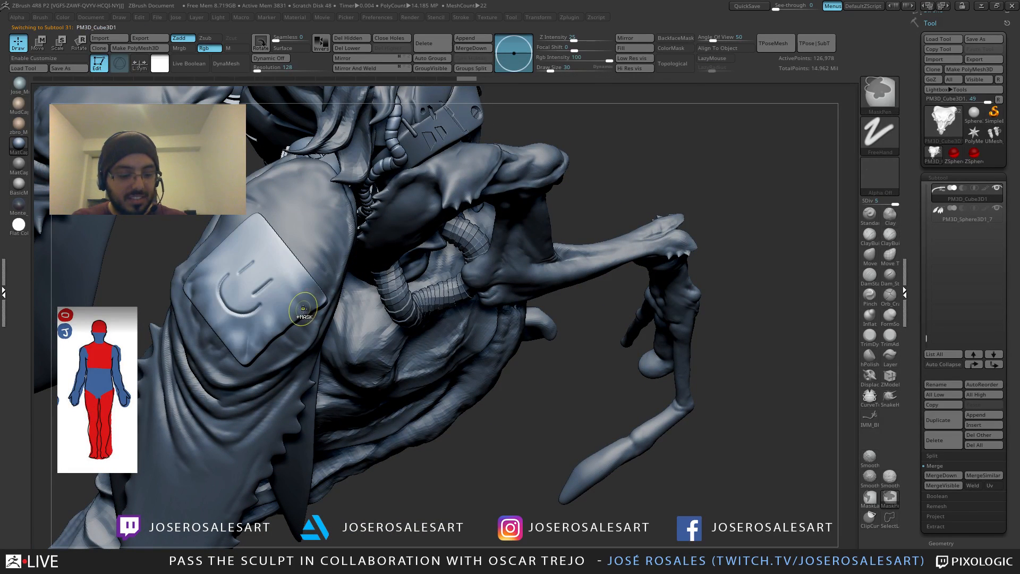
mouse_move(282, 285)
right_down()
mouse_move(273, 341)
mouse_move(264, 270)
mouse_move(275, 287)
mouse_move(276, 266)
right_up()
key(b)
key(d)
key(s)
key(s)
drag(296, 299, 292, 298)
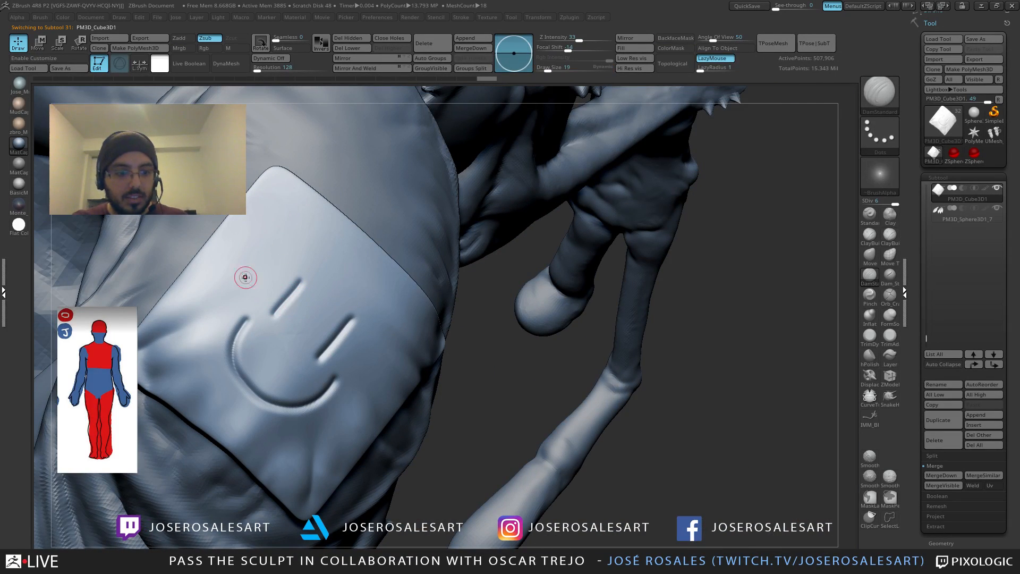
Step: Engrave the word RED beside the smiley on the square plate, undoing and redrawing unsatisfactory strokes
right_drag(206, 296, 294, 264)
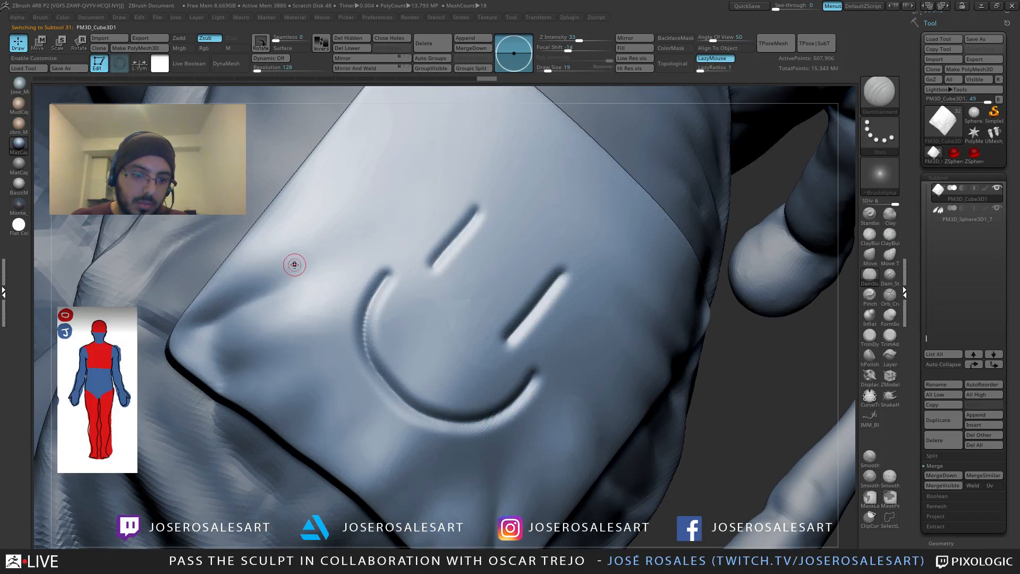
mouse_move(287, 266)
mouse_down()
mouse_move(297, 288)
mouse_move(291, 265)
mouse_move(319, 260)
mouse_up()
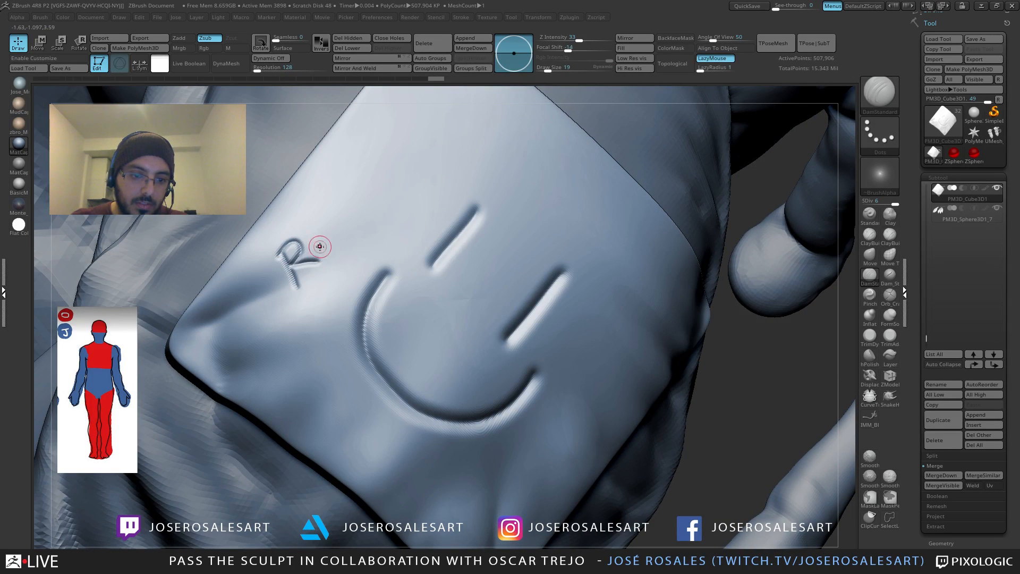
drag(315, 218, 308, 224)
key(ctrl)
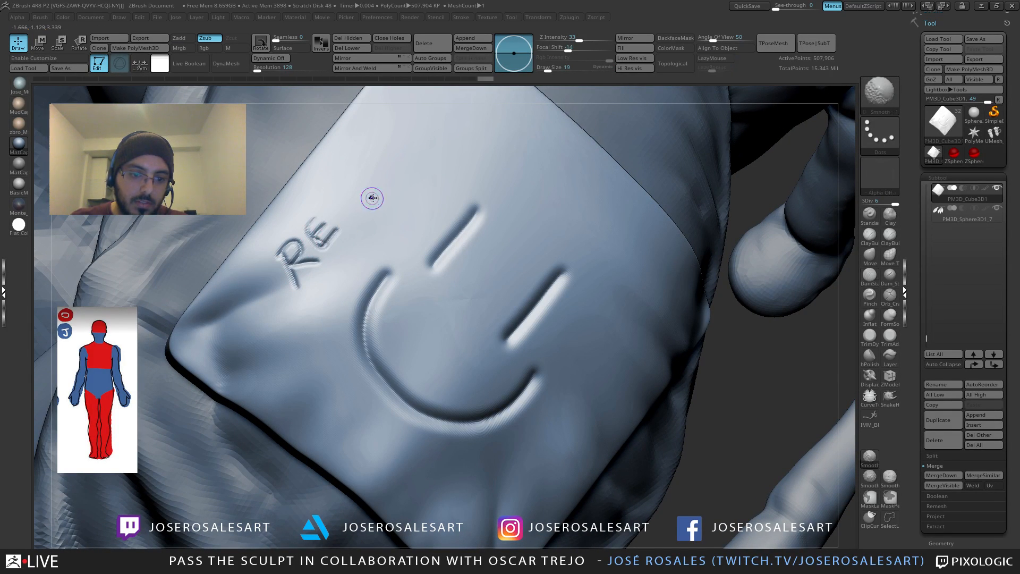
key(ctrl+z)
key(ctrl+z)
right_drag(327, 252, 314, 228)
drag(329, 228, 351, 214)
Step: Engrave WAX and SUX after RED on the square plate, redoing the short marks beside SUX
alt+right_drag(389, 177, 377, 240)
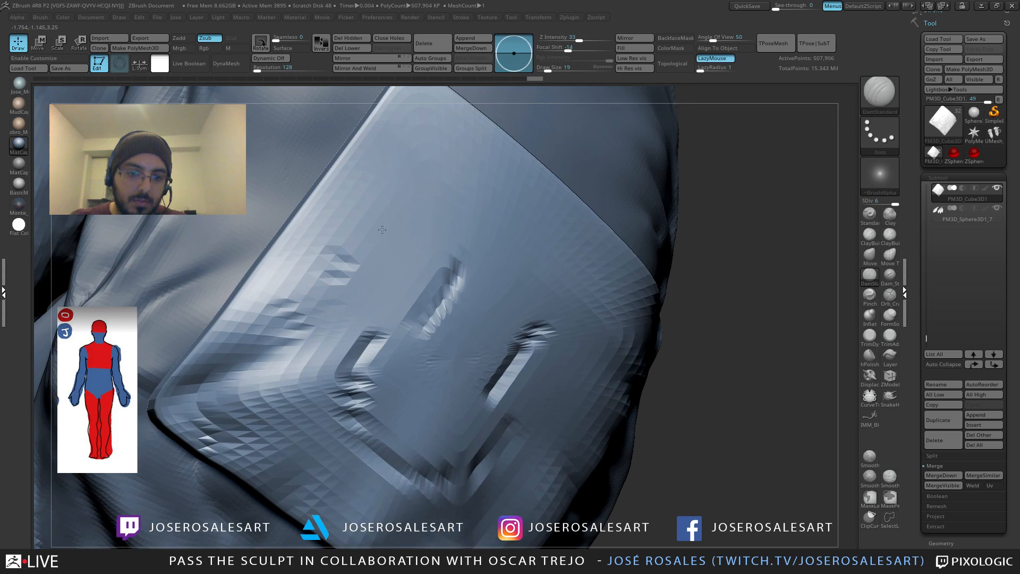
drag(362, 222, 381, 235)
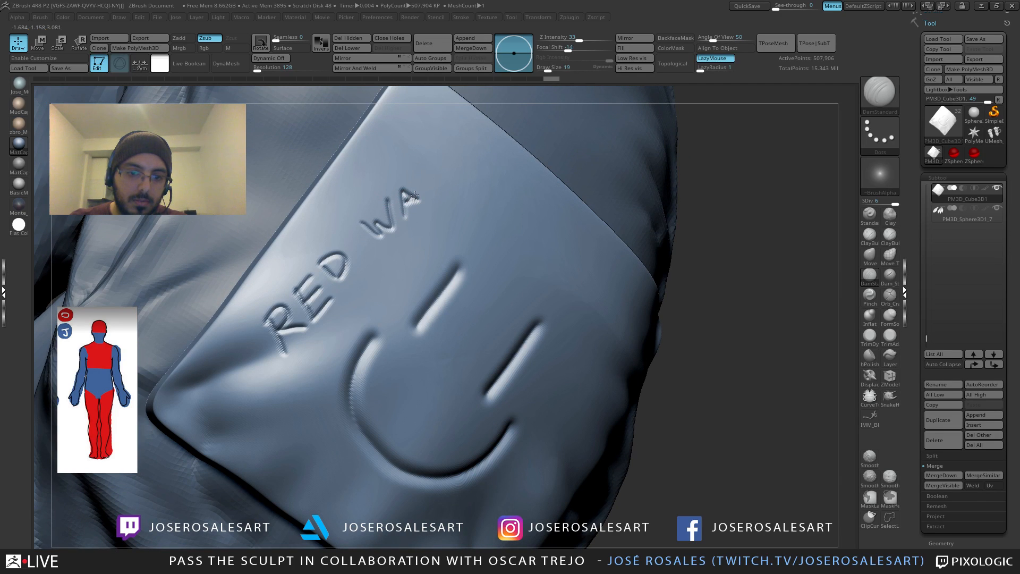
mouse_move(418, 228)
mouse_down()
mouse_move(408, 242)
mouse_move(457, 207)
mouse_up()
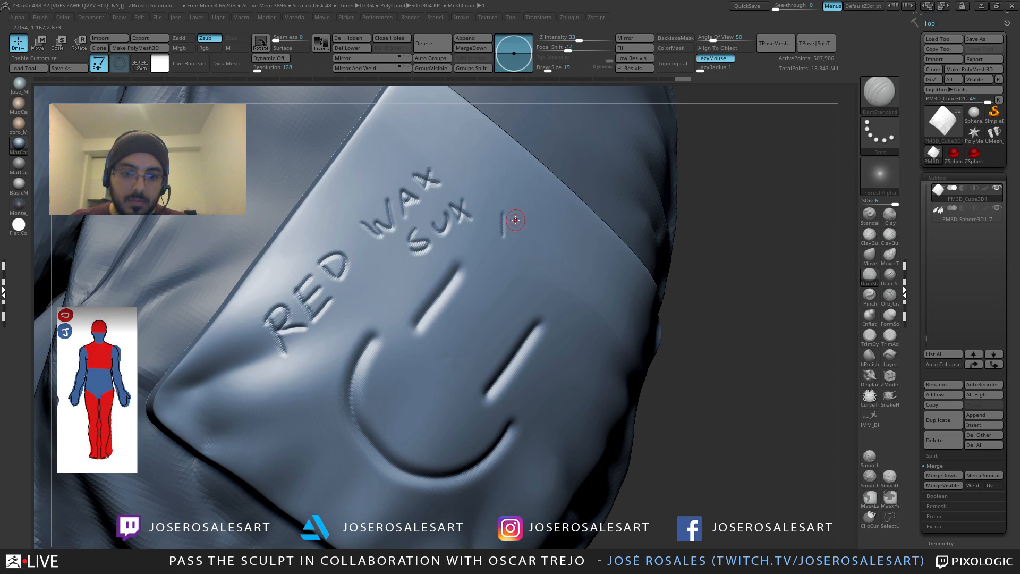
key(ctrl+z)
key(ctrl+z)
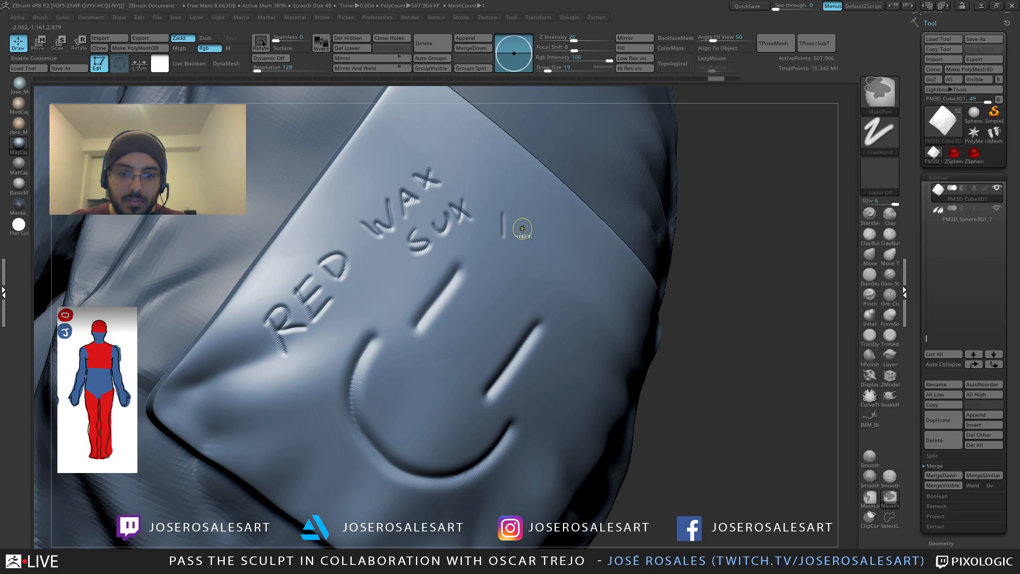
drag(524, 218, 528, 235)
Step: Return to the arms subtool with the ClayBuildup brush at draw size 33
ctrl+right_drag(627, 298, 640, 223)
right_drag(658, 340, 413, 269)
ctrl+right_drag(526, 314, 687, 130)
right_drag(600, 329, 525, 255)
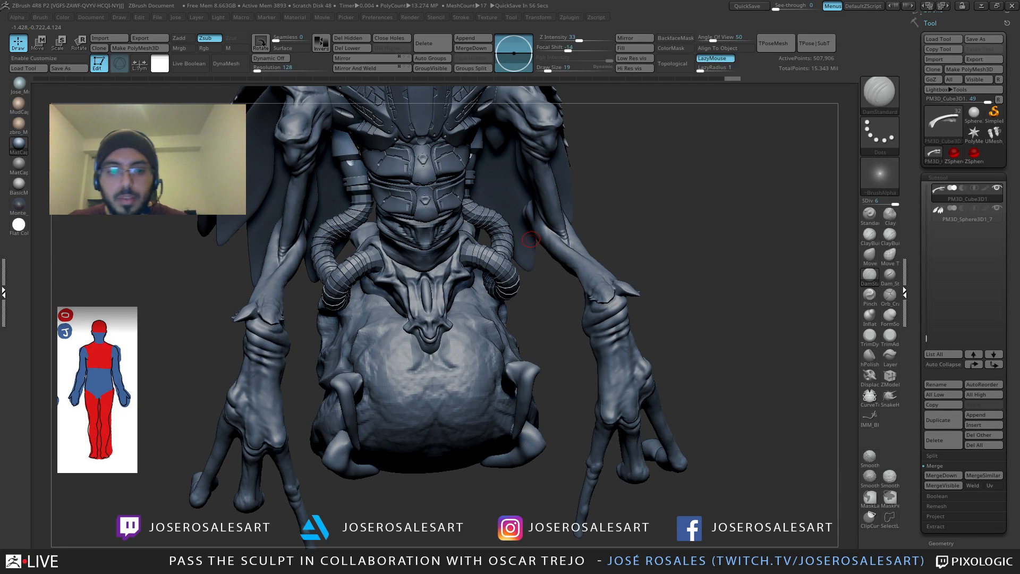
mouse_move(530, 240)
right_down()
mouse_move(478, 251)
mouse_move(400, 291)
mouse_move(445, 295)
mouse_move(468, 314)
mouse_move(505, 295)
mouse_move(473, 271)
right_up()
alt+click(391, 288)
key(1)
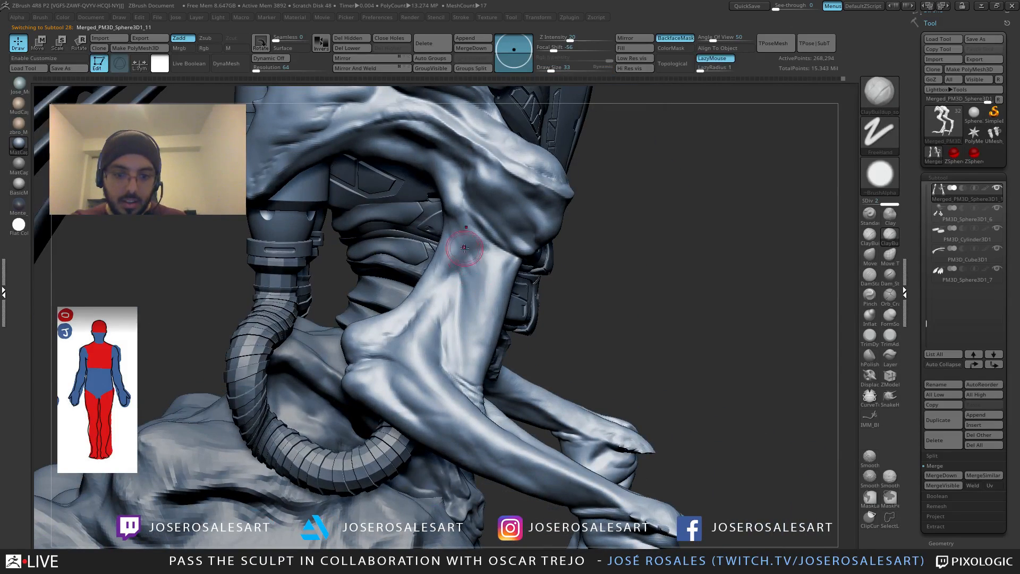
mouse_move(491, 290)
ctrl+right_down()
mouse_move(476, 255)
mouse_move(485, 270)
mouse_move(450, 255)
ctrl+right_up()
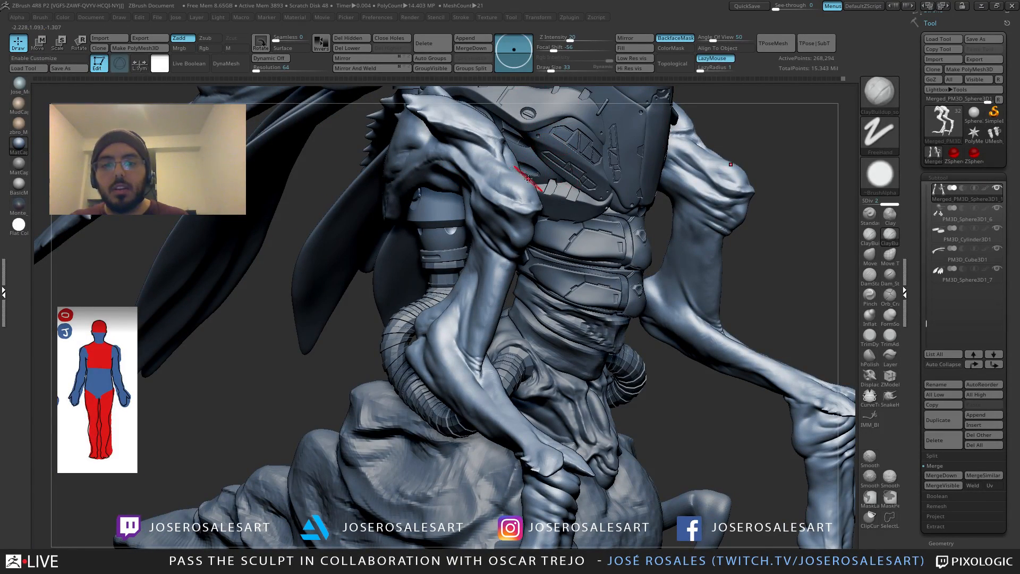
Step: Examine the arms, chest armor, head and wings from the front, three-quarter and top views
mouse_move(526, 175)
right_down()
mouse_move(493, 183)
mouse_move(425, 90)
right_up()
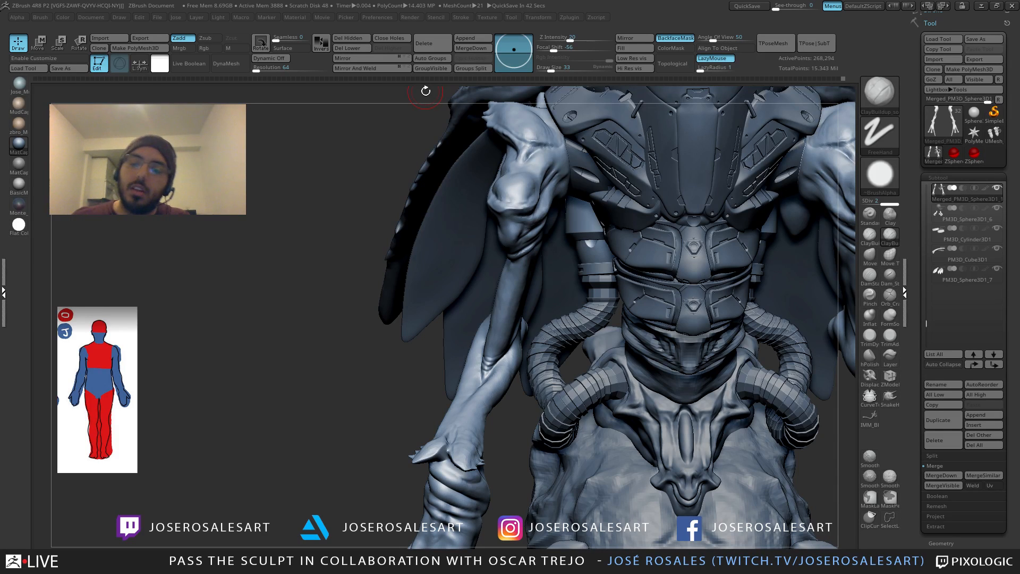
alt+drag(305, 275, 194, 307)
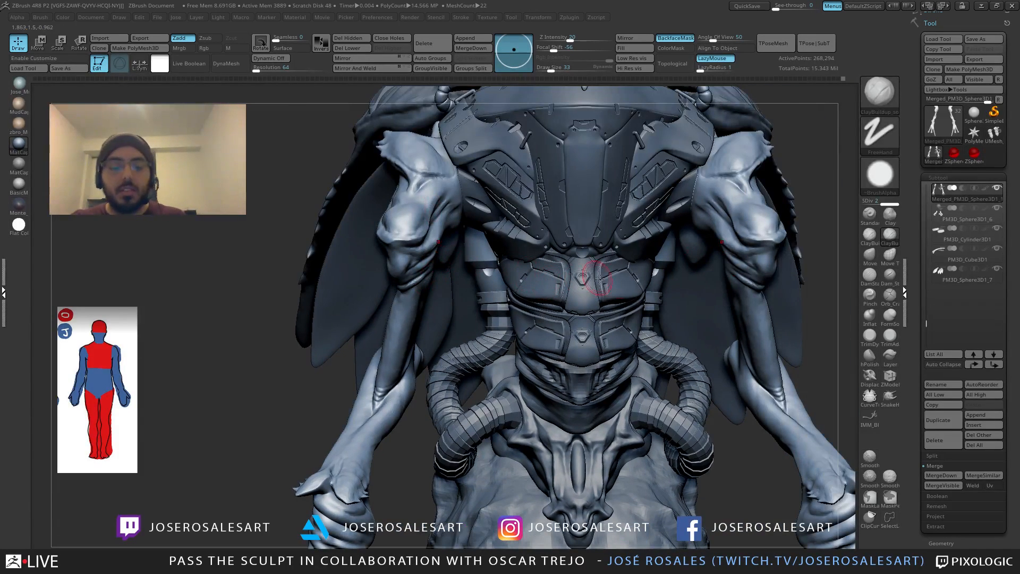
drag(597, 277, 505, 300)
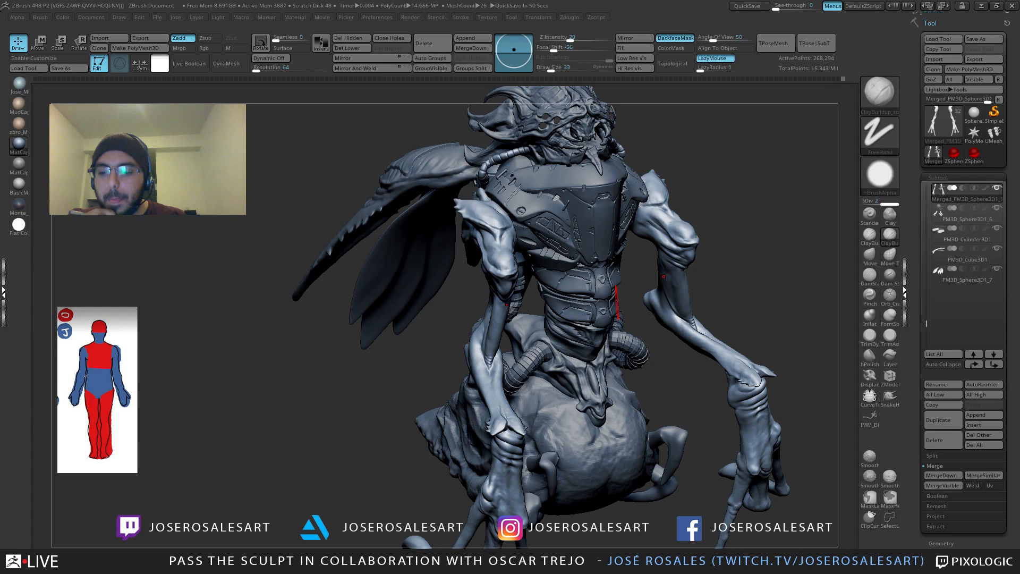
mouse_move(626, 300)
mouse_down()
mouse_move(369, 262)
mouse_move(525, 208)
mouse_move(535, 294)
mouse_move(516, 244)
mouse_move(410, 210)
mouse_move(444, 284)
mouse_up()
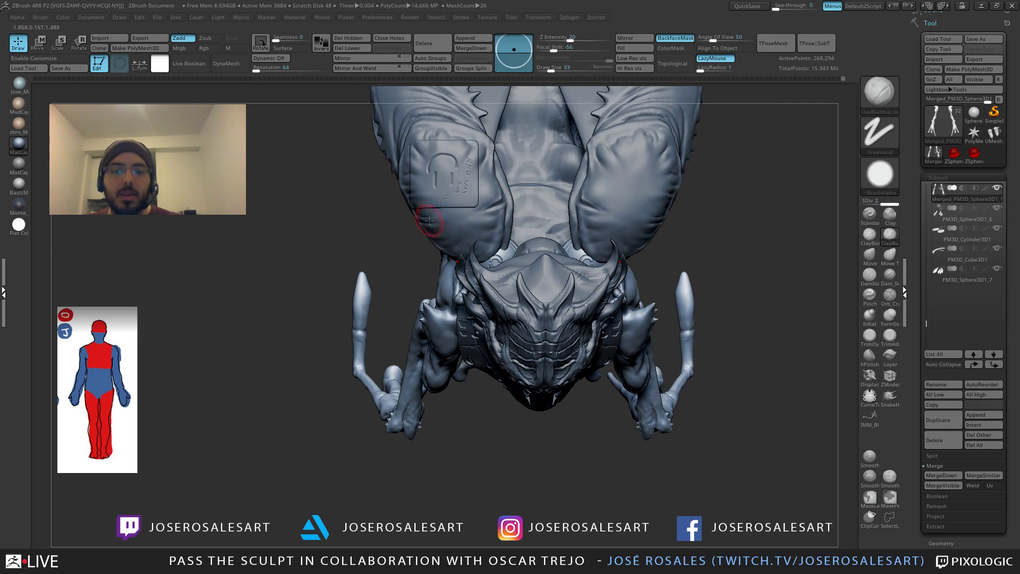
drag(456, 232, 269, 230)
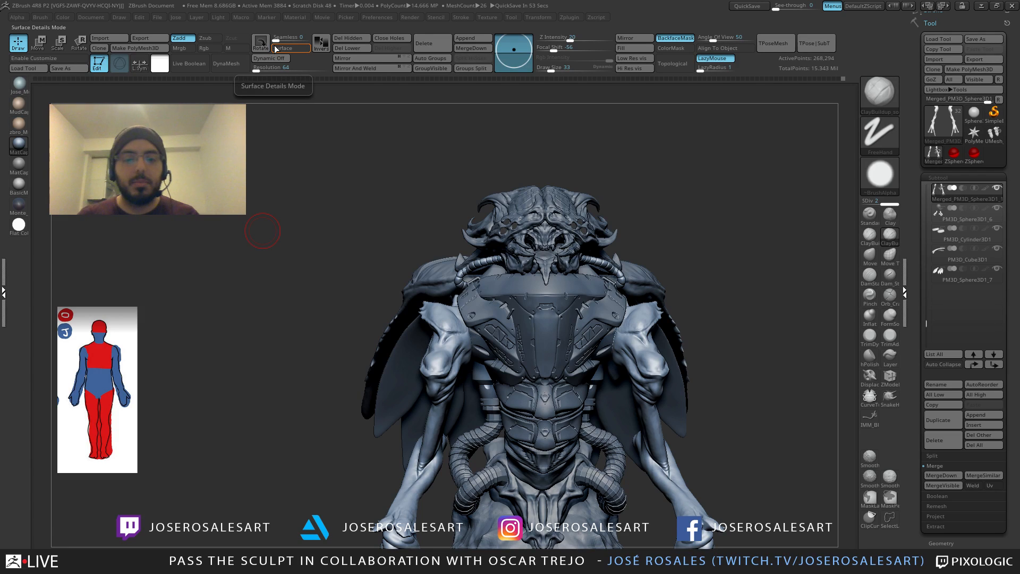
drag(406, 178, 468, 189)
mouse_move(11, 197)
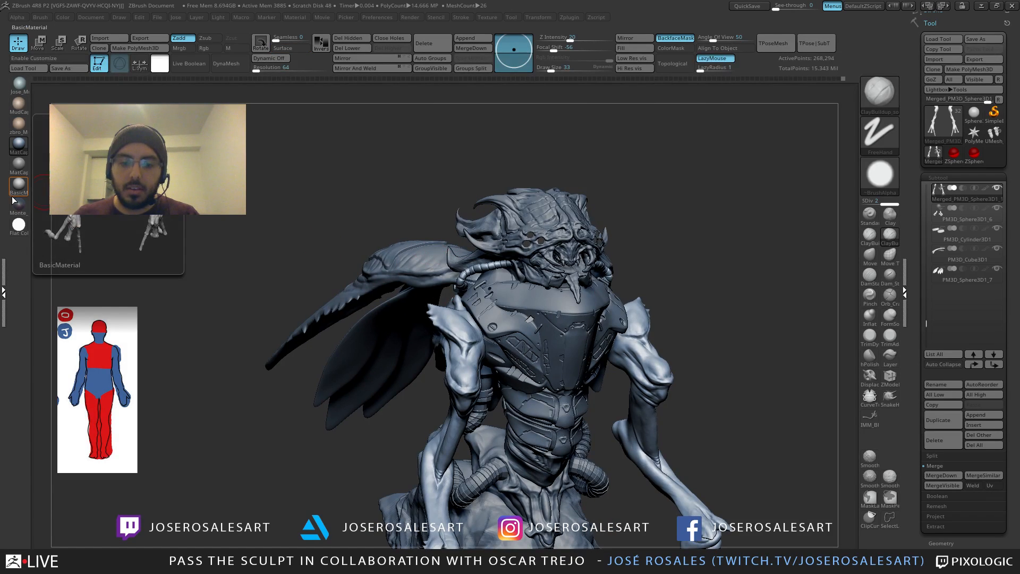
right_drag(485, 318, 440, 338)
alt+right_drag(439, 339, 408, 261)
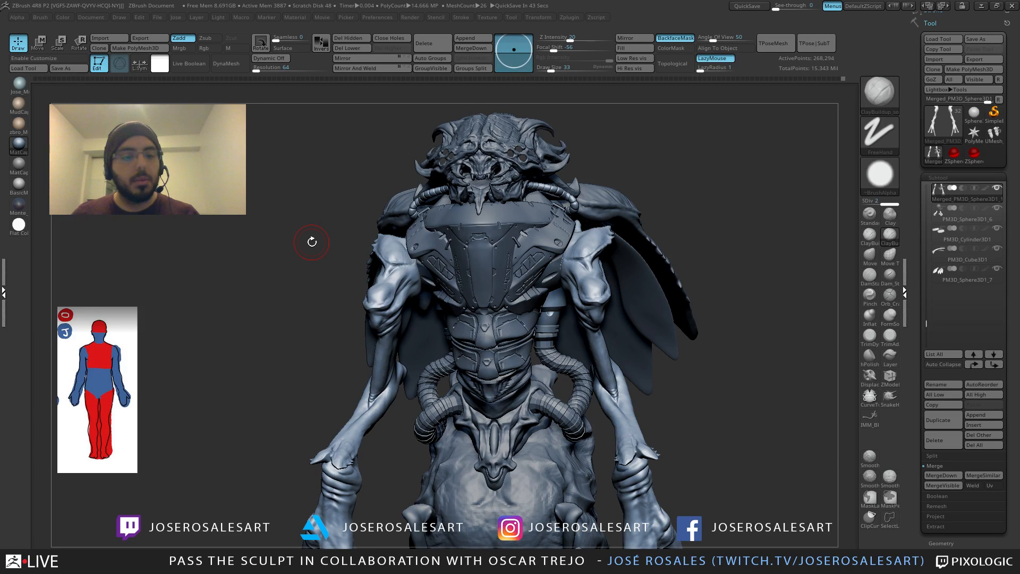
drag(312, 242, 311, 292)
alt+drag(286, 228, 297, 266)
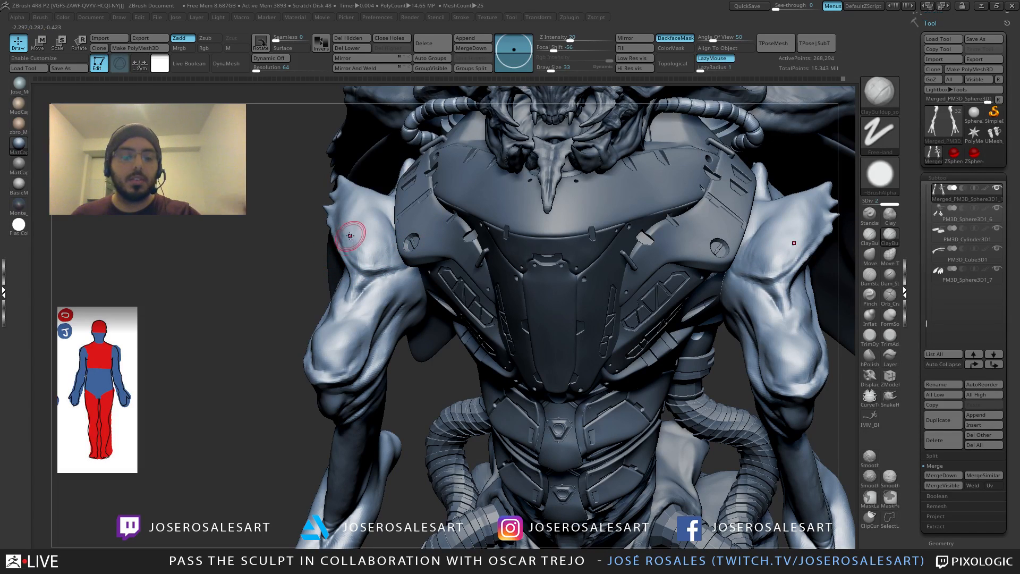
Step: Choose the DamStandard brush at draw size 26, isolate the pointed spike below the creature's jaw and subdivide it to level 2
key(b)
key(d)
key(s)
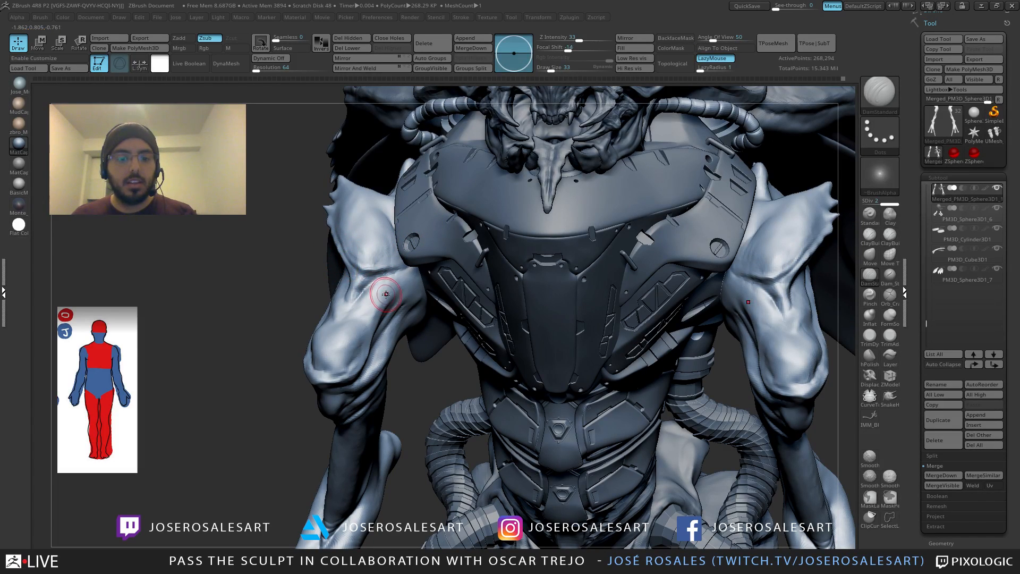
ctrl+right_drag(391, 270, 365, 291)
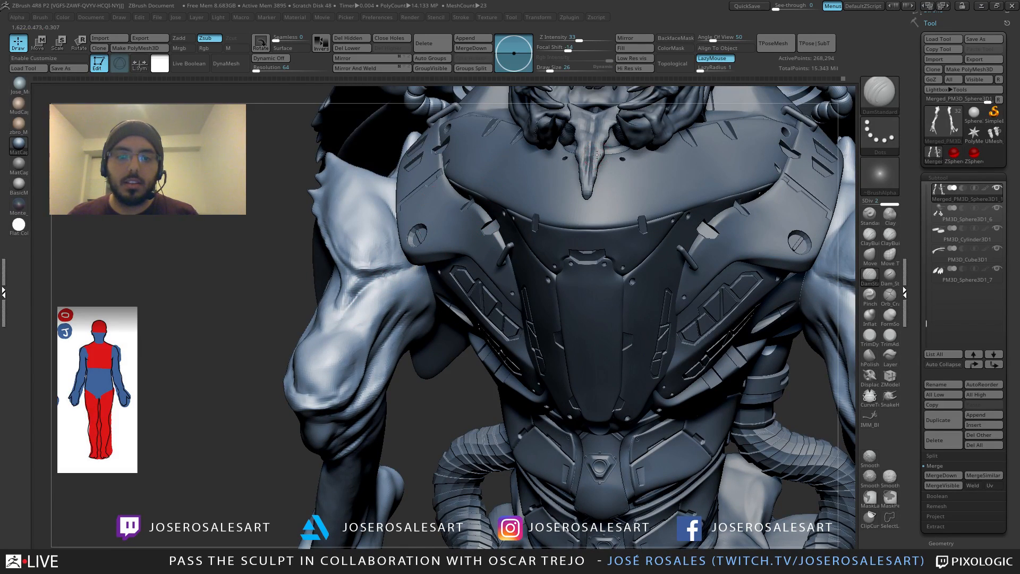
alt+click(596, 123)
mouse_move(607, 97)
alt+right_down()
mouse_move(533, 154)
mouse_move(530, 175)
alt+right_up()
key(ctrl+d)
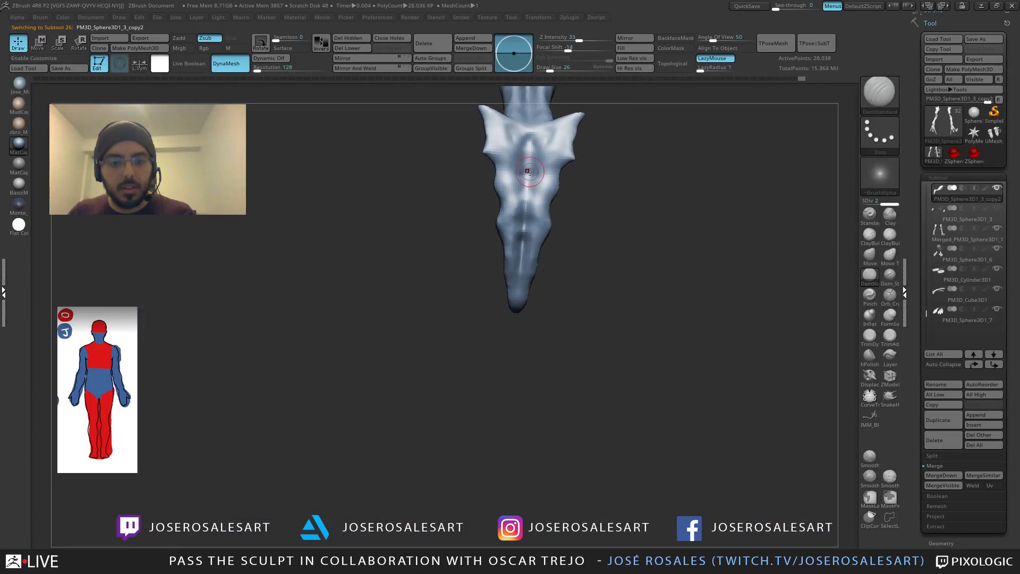
Step: Carve transverse DamStandard grooves across the spike's barbed collar and the segment below it
right_drag(514, 142, 530, 149)
drag(532, 149, 497, 143)
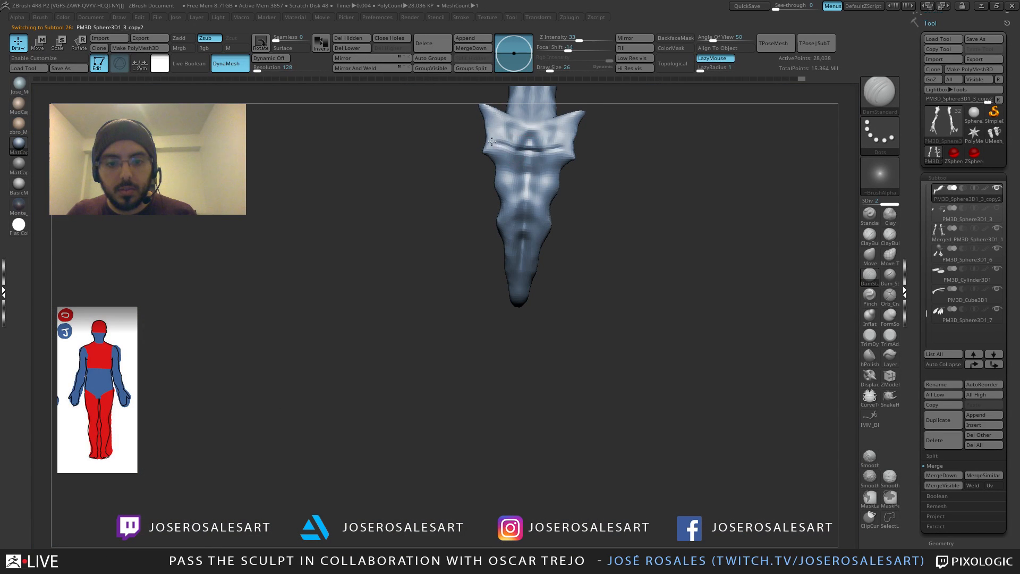
mouse_move(527, 174)
mouse_down()
mouse_move(507, 171)
mouse_move(524, 195)
mouse_move(507, 203)
mouse_move(510, 229)
mouse_move(514, 214)
mouse_up()
Step: Switch to ClayBuildup at draw size 26, build up paired lumps on the spike's middle segments and smooth them
key(b)
key(c)
key(b)
right_drag(510, 209, 518, 207)
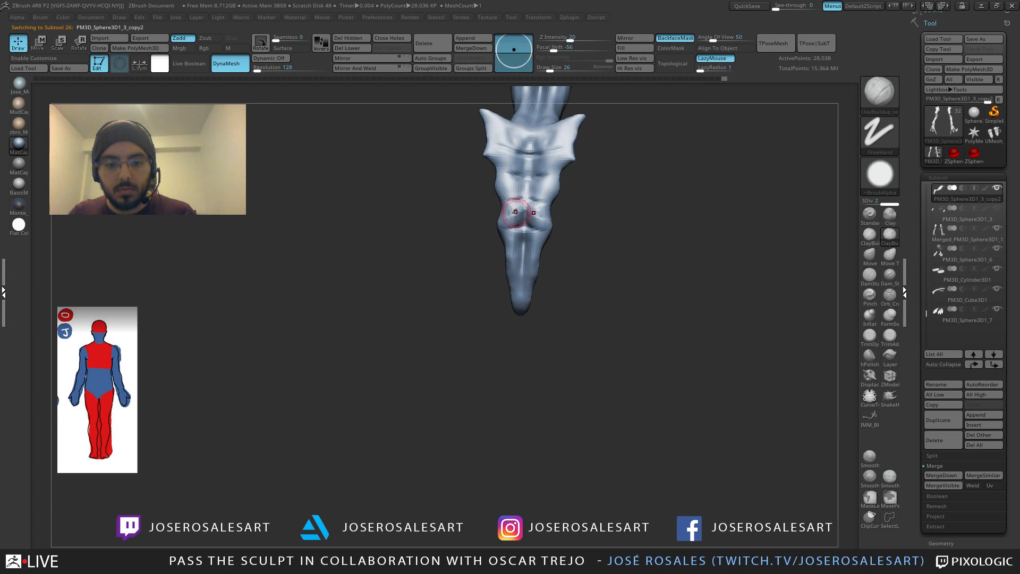
shift+drag(515, 208, 535, 213)
right_drag(537, 213, 517, 205)
drag(523, 208, 513, 187)
right_drag(499, 202, 511, 206)
drag(500, 208, 507, 217)
drag(504, 186, 511, 184)
drag(505, 178, 514, 198)
mouse_move(511, 196)
shift+mouse_down()
mouse_move(502, 183)
mouse_move(512, 154)
mouse_move(501, 174)
mouse_move(486, 160)
mouse_move(512, 137)
shift+mouse_up()
Step: Build up the spike's upper segments just below the barbed collar with ClayBuildup
drag(494, 137, 515, 127)
drag(513, 124, 510, 132)
drag(466, 165, 488, 159)
drag(516, 127, 499, 130)
mouse_move(505, 131)
mouse_down()
mouse_move(495, 125)
mouse_move(517, 118)
mouse_up()
mouse_move(514, 127)
mouse_down()
mouse_move(522, 137)
mouse_move(514, 131)
mouse_up()
mouse_move(469, 161)
mouse_down()
mouse_move(532, 151)
mouse_move(465, 126)
mouse_up()
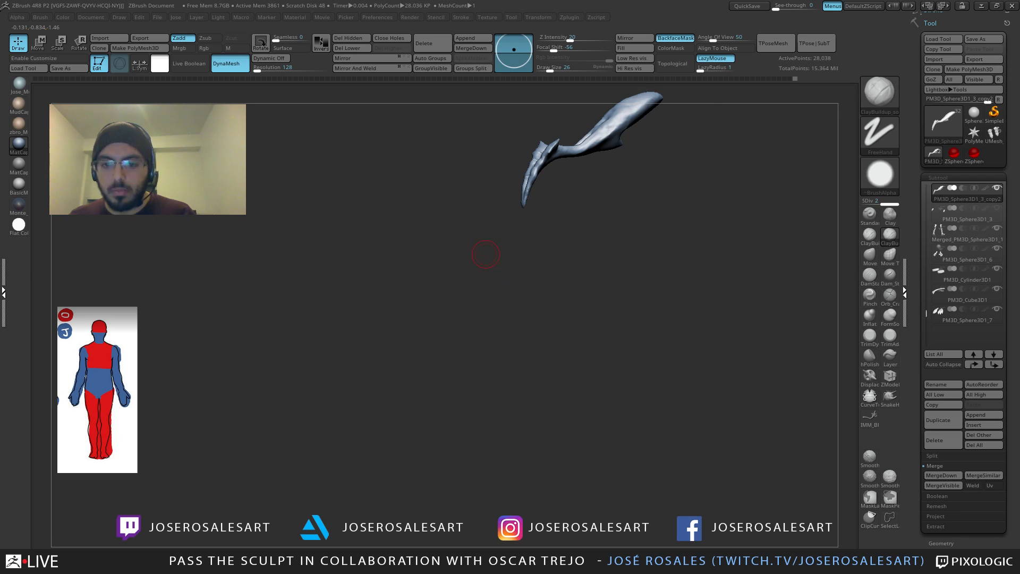
Step: Add ClayBuildup ridges toward the spike's tip and fill out the centre of the barbed collar
mouse_move(489, 254)
alt+mouse_down()
mouse_move(499, 298)
mouse_move(537, 289)
alt+mouse_up()
mouse_move(485, 210)
mouse_down()
mouse_move(473, 211)
mouse_move(478, 229)
mouse_move(535, 250)
mouse_move(485, 222)
mouse_move(485, 237)
mouse_move(542, 258)
mouse_up()
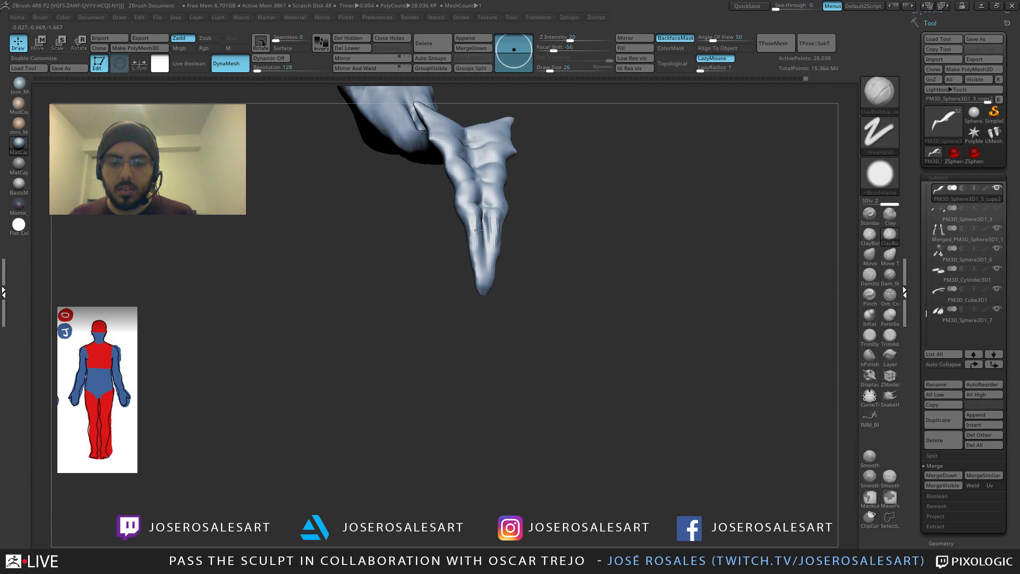
mouse_move(505, 286)
mouse_down()
mouse_move(474, 288)
mouse_move(479, 239)
mouse_move(482, 347)
mouse_up()
drag(513, 255, 512, 287)
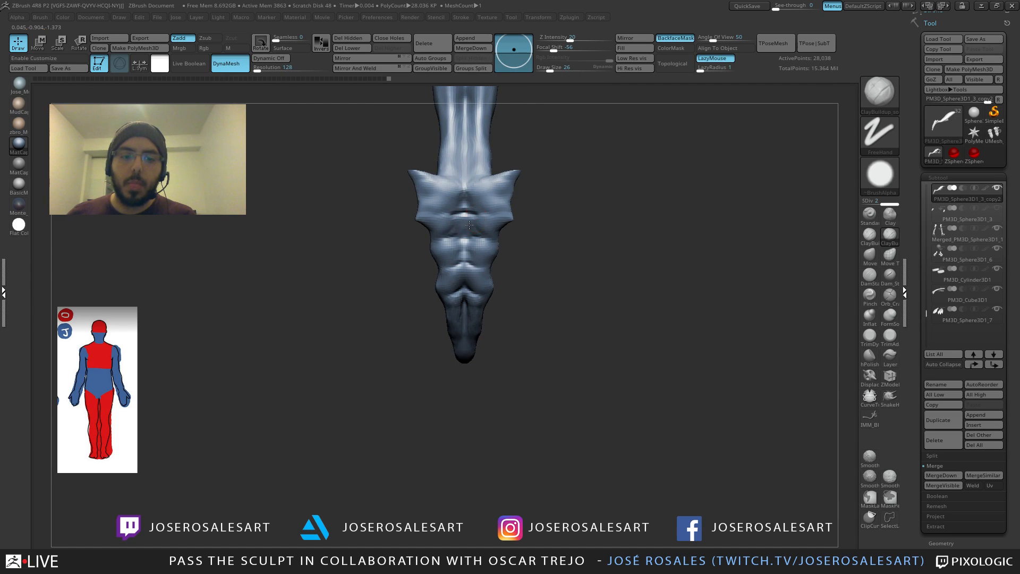
drag(468, 226, 509, 237)
drag(471, 208, 489, 208)
mouse_move(517, 254)
mouse_down()
mouse_move(514, 226)
mouse_move(489, 250)
mouse_up()
mouse_move(520, 254)
mouse_down()
mouse_move(553, 254)
mouse_move(491, 250)
mouse_move(552, 254)
mouse_up()
mouse_move(479, 254)
mouse_down()
mouse_move(509, 248)
mouse_move(476, 230)
mouse_move(474, 239)
mouse_move(507, 228)
mouse_move(496, 223)
mouse_move(471, 239)
mouse_move(460, 223)
mouse_up()
drag(412, 189, 443, 223)
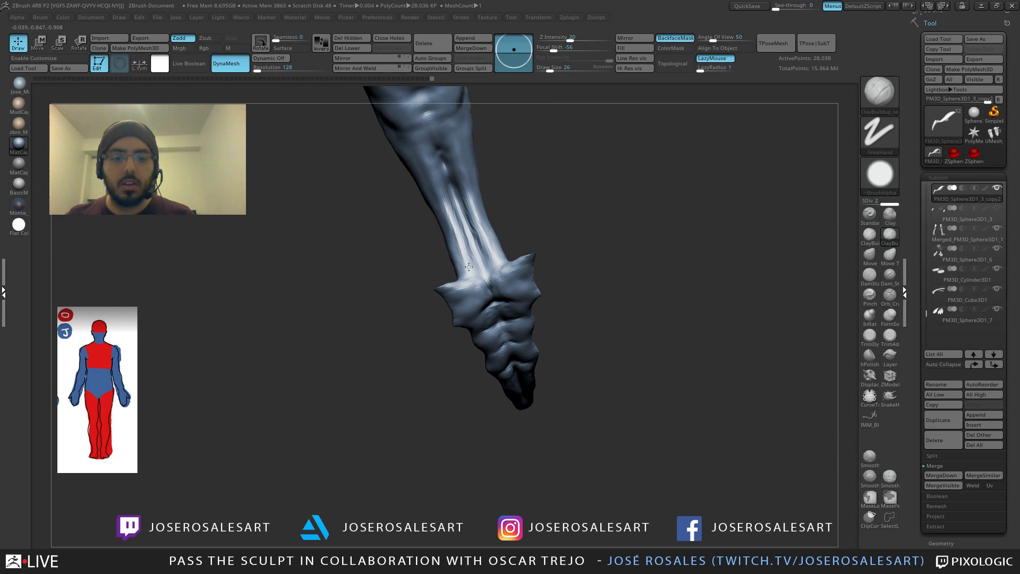
Step: Build up the long tendon ridges on the shaft above the barbed collar and smooth them
right_drag(460, 212, 462, 220)
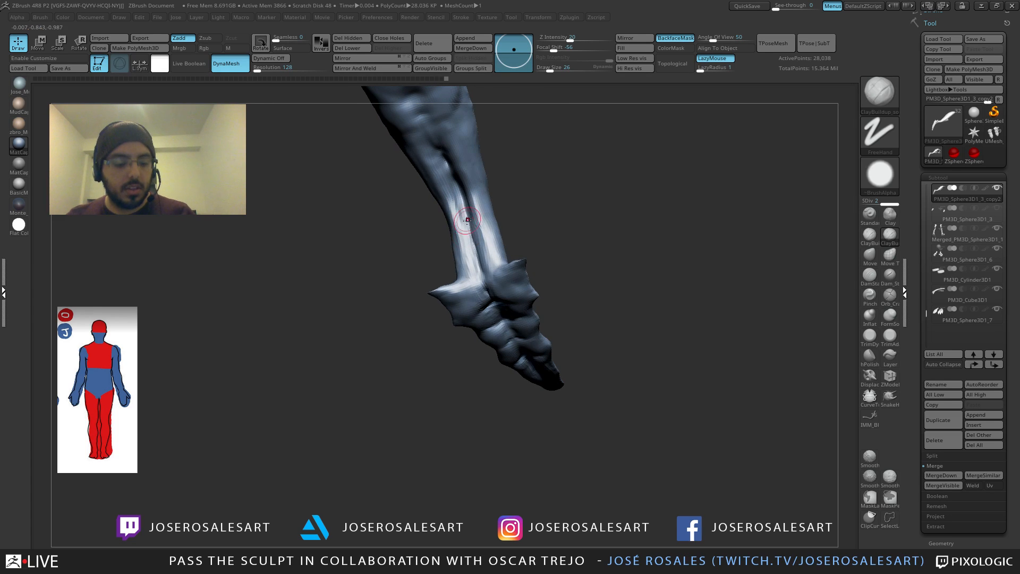
drag(462, 220, 467, 237)
mouse_move(468, 237)
right_down()
mouse_move(489, 242)
mouse_move(475, 223)
right_up()
shift+drag(475, 224, 473, 236)
mouse_move(474, 236)
right_down()
mouse_move(452, 215)
mouse_move(467, 248)
mouse_move(505, 178)
mouse_move(435, 169)
right_up()
alt+right_drag(436, 169, 478, 208)
ctrl+right_drag(499, 162, 409, 166)
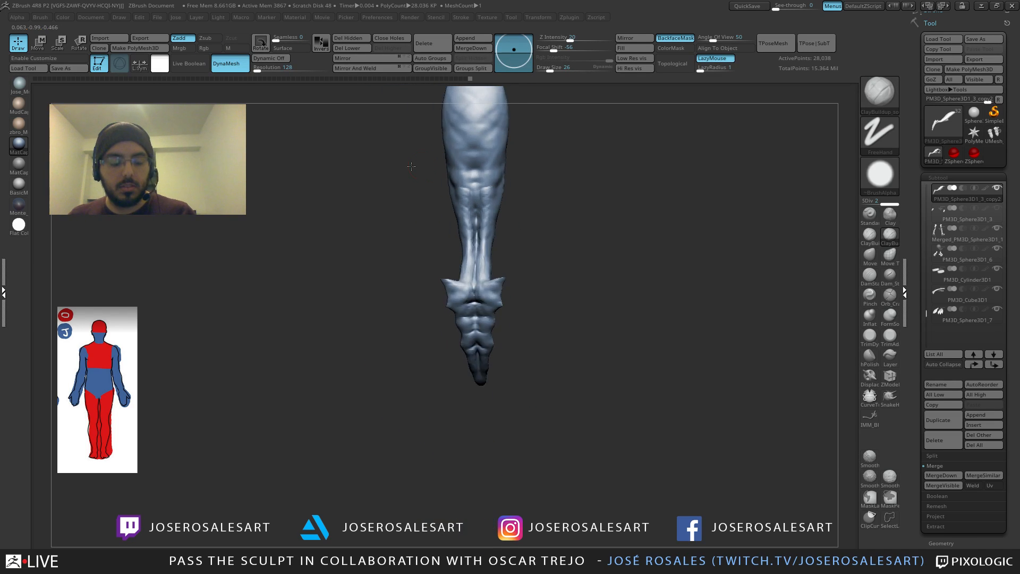
Step: Sculpt muscle-like bumps with ClayBuildup on both halves of the shaft, above the narrow tendon section
alt+right_drag(473, 174, 474, 230)
mouse_move(474, 229)
right_down()
mouse_move(465, 230)
mouse_move(475, 233)
right_up()
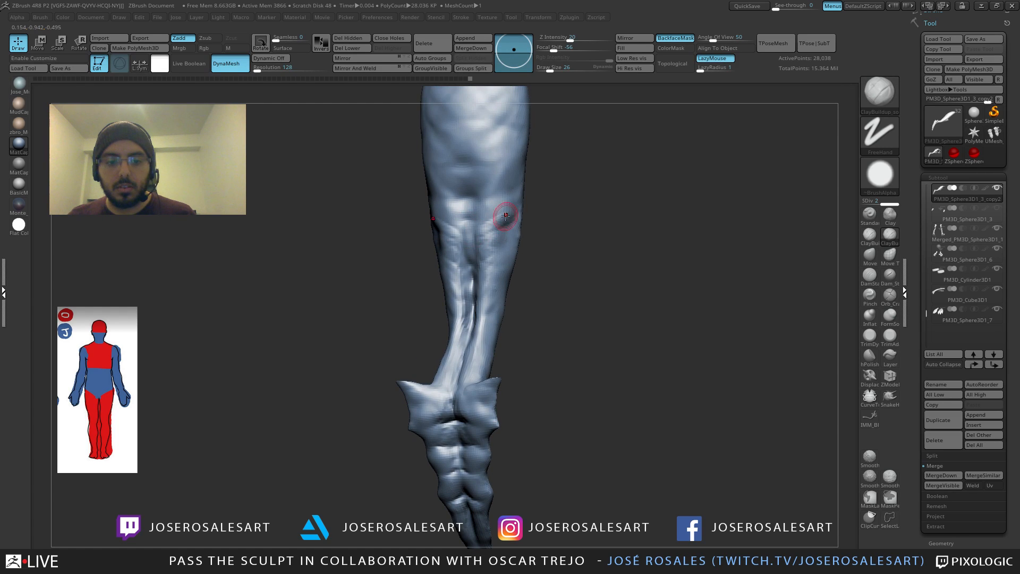
mouse_move(502, 221)
mouse_down()
mouse_move(505, 212)
mouse_move(489, 219)
mouse_up()
ctrl+right_drag(531, 189, 492, 200)
mouse_move(491, 199)
right_down()
mouse_move(472, 224)
mouse_move(480, 220)
right_up()
drag(446, 192, 461, 238)
right_drag(464, 238, 455, 235)
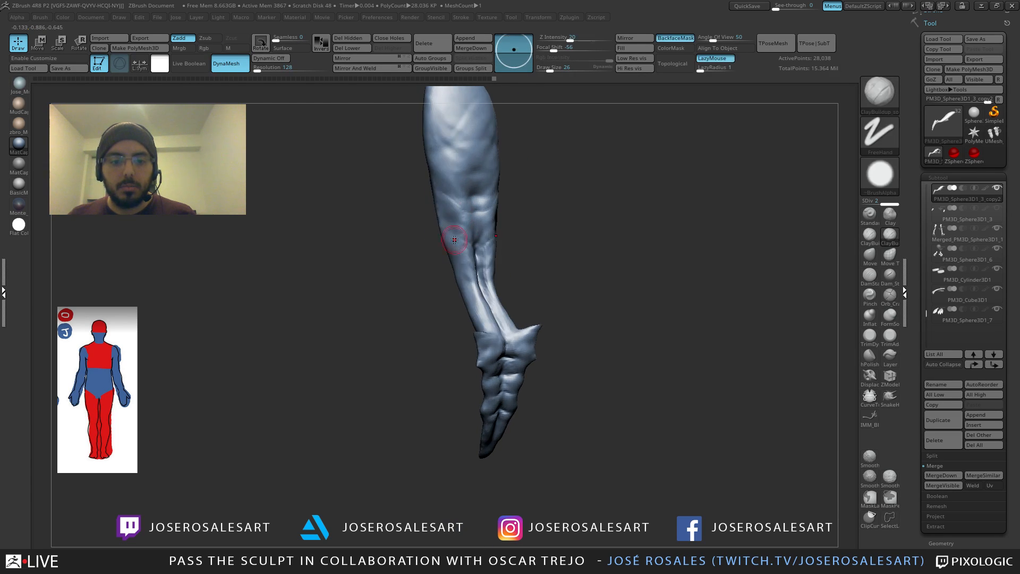
drag(455, 231, 473, 250)
right_drag(473, 250, 507, 250)
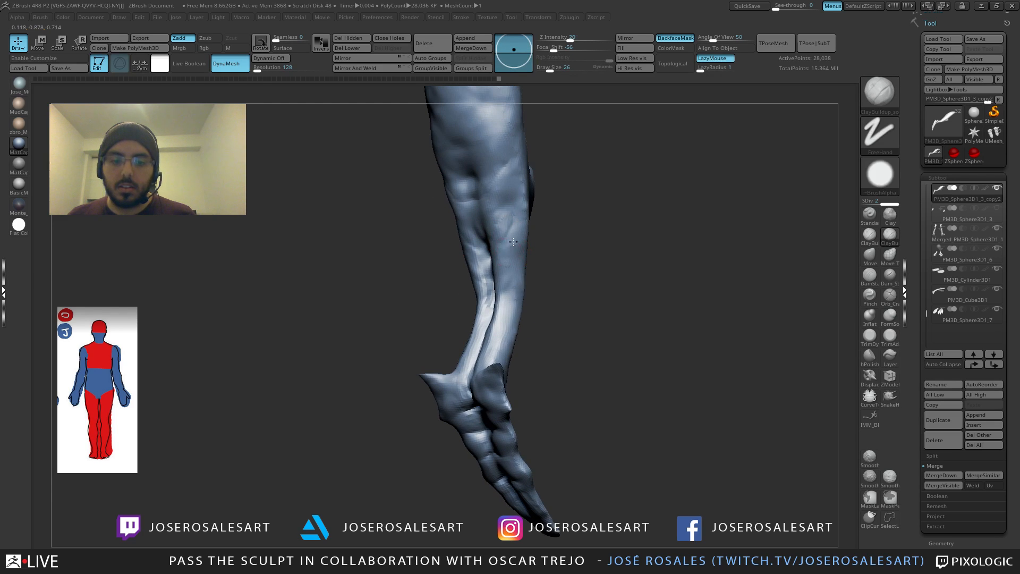
mouse_move(511, 266)
mouse_down()
mouse_move(506, 287)
mouse_move(494, 276)
mouse_up()
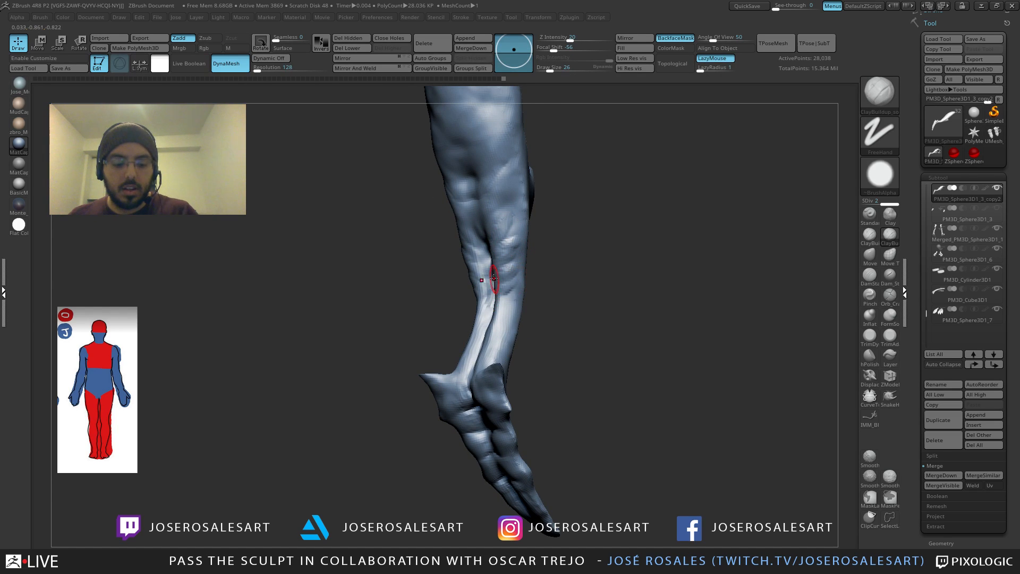
Step: Cut DamStandard creases at draw size 26 along both tendons of the shaft, down to the barbed collar
right_drag(495, 276, 513, 290)
key(b)
key(d)
key(s)
drag(513, 290, 500, 309)
right_drag(508, 293, 506, 304)
drag(505, 306, 497, 341)
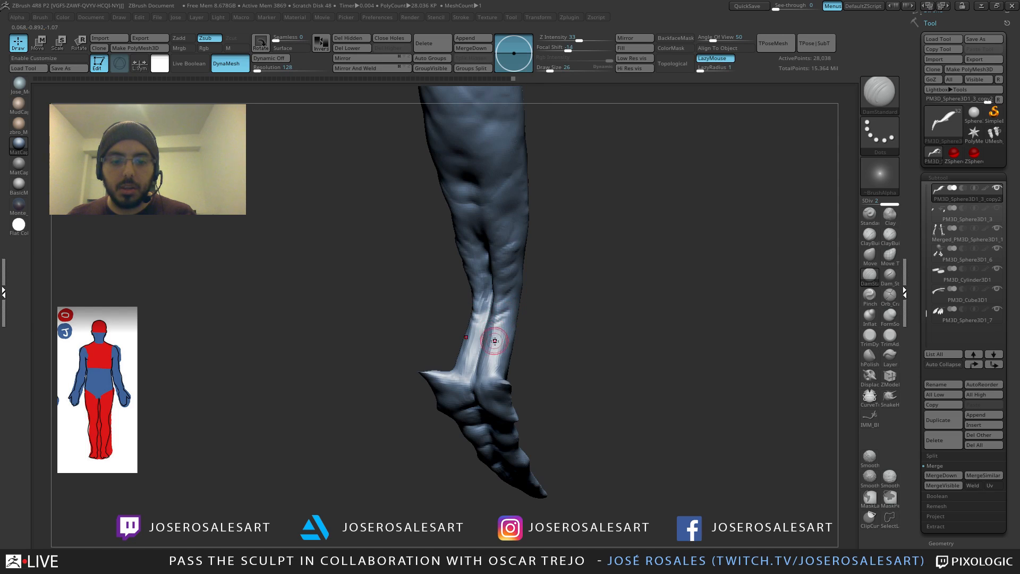
right_drag(497, 342, 509, 350)
drag(491, 336, 489, 350)
right_drag(491, 348, 457, 339)
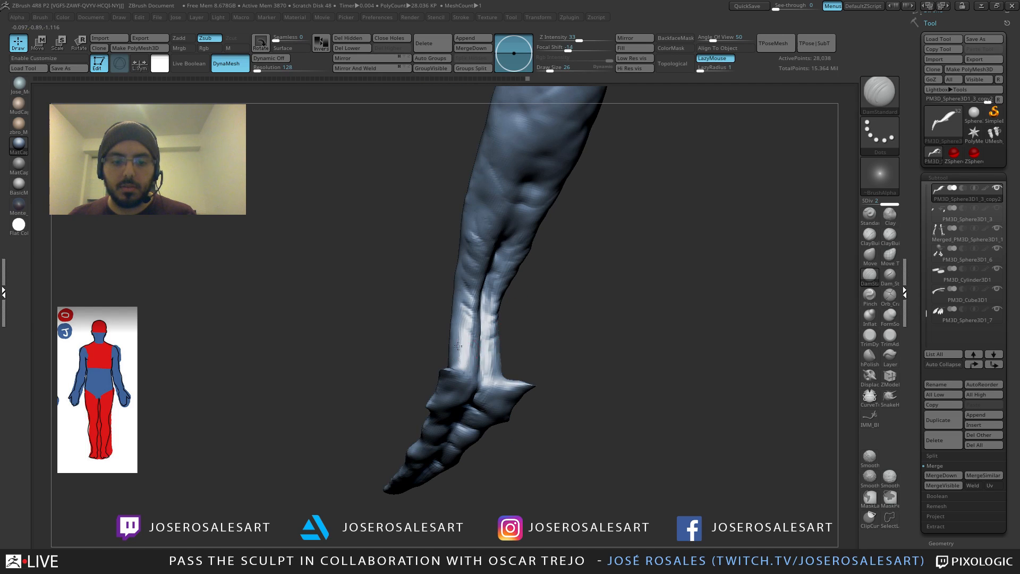
drag(468, 344, 470, 366)
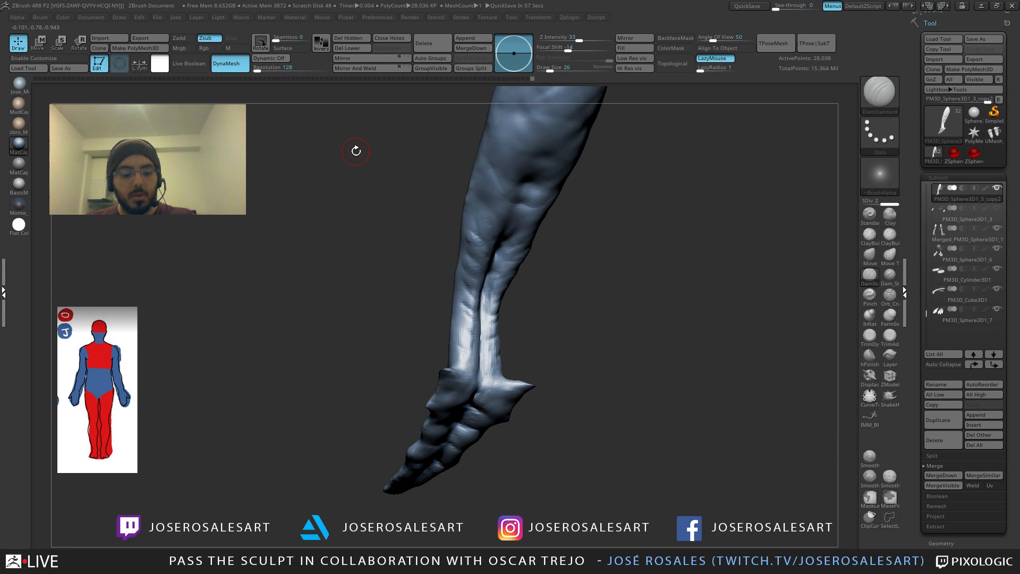
mouse_move(453, 171)
mouse_down()
mouse_move(467, 227)
mouse_move(436, 290)
mouse_up()
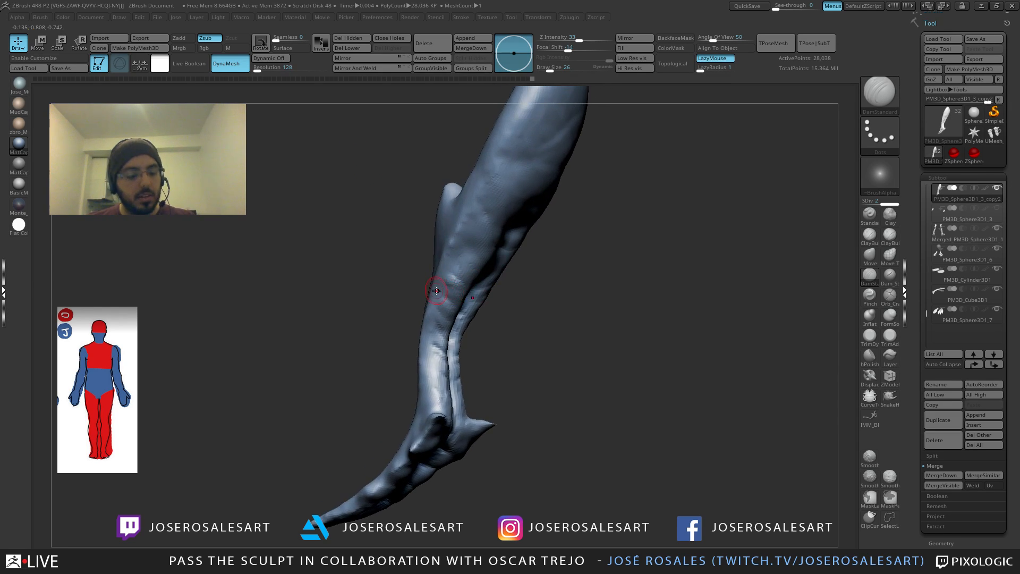
Step: Recess the sides of the shaft above the barbs with the Standard brush at draw size 21
key(1)
ctrl+right_drag(443, 289, 400, 262)
drag(400, 262, 453, 276)
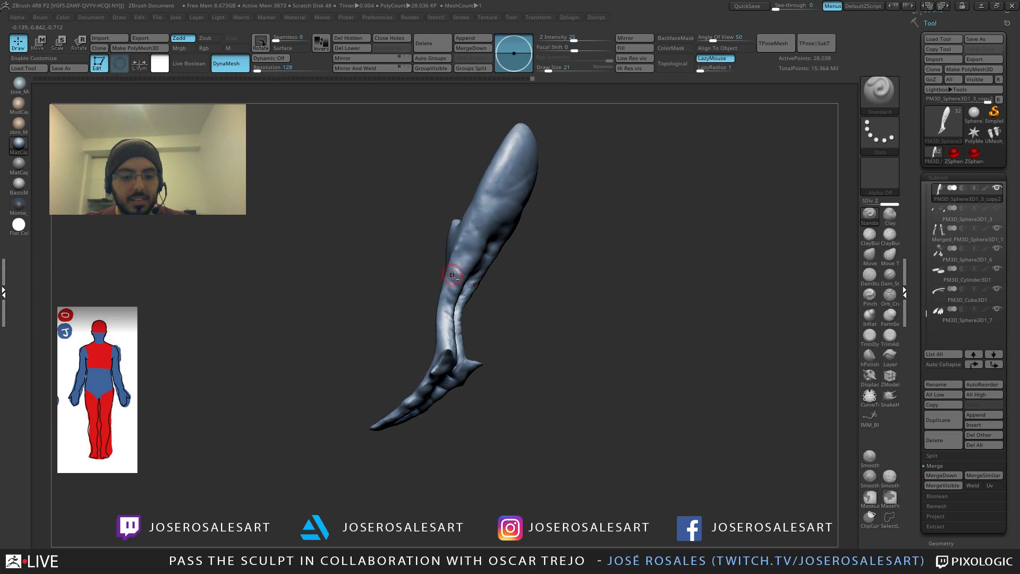
ctrl+right_drag(453, 276, 461, 273)
alt+drag(462, 248, 439, 364)
right_drag(439, 363, 443, 320)
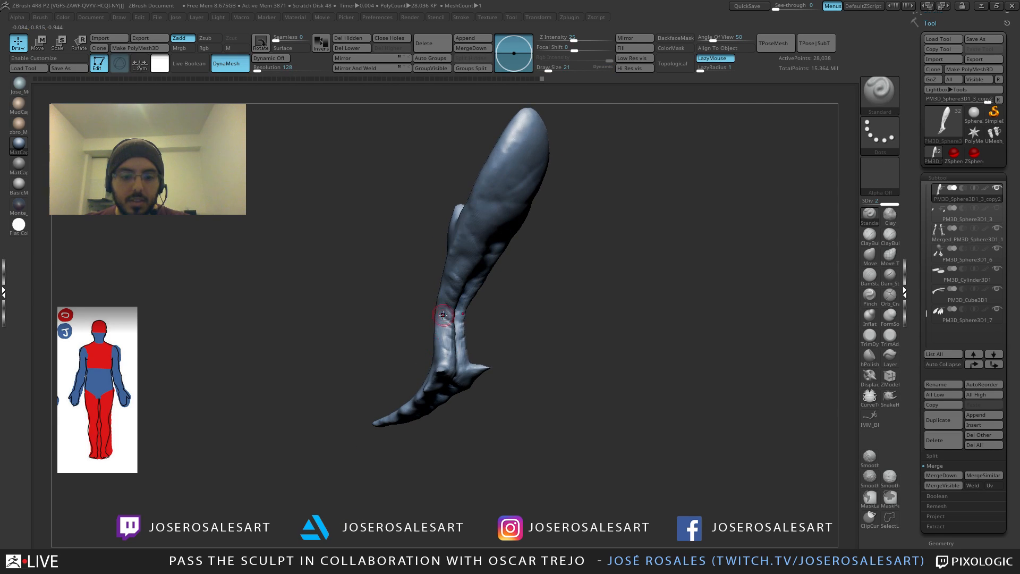
alt+drag(443, 320, 435, 361)
right_drag(435, 361, 442, 333)
mouse_move(429, 349)
right_down()
mouse_move(475, 367)
mouse_move(469, 356)
right_up()
mouse_move(469, 356)
right_down()
mouse_move(431, 370)
mouse_move(428, 344)
right_up()
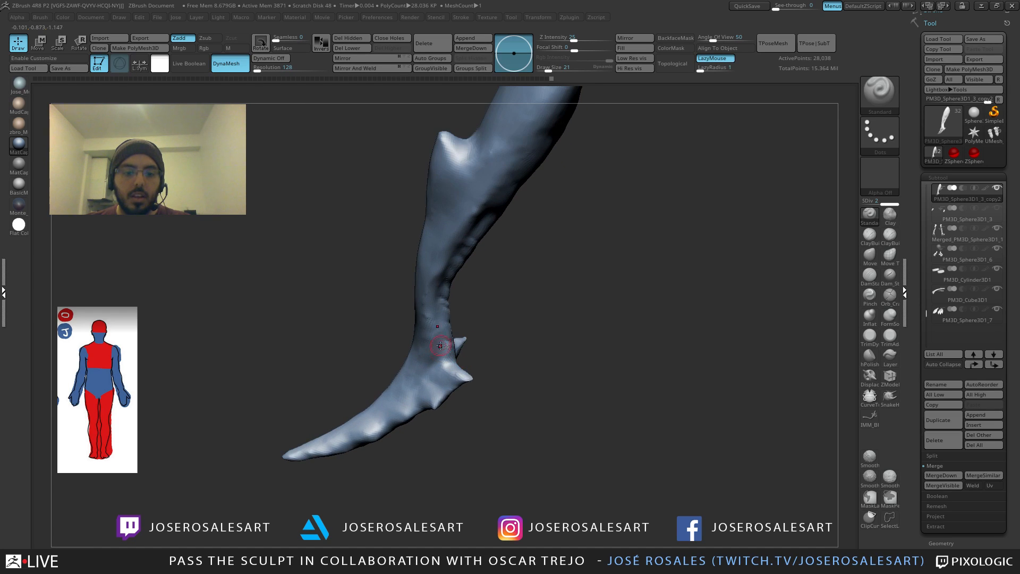
mouse_move(399, 387)
right_down()
mouse_move(424, 327)
mouse_move(399, 369)
mouse_move(355, 330)
right_up()
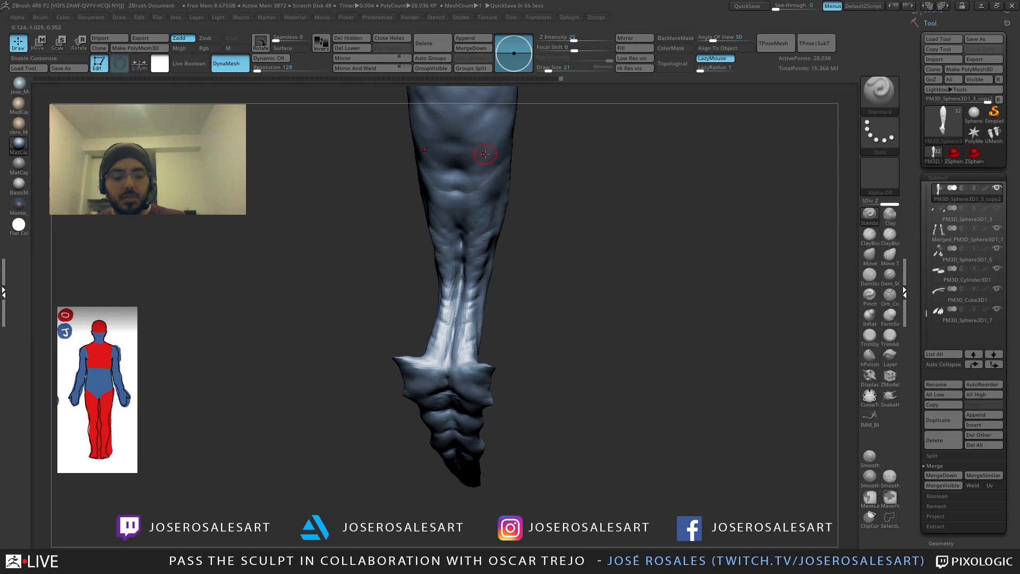
Step: Add ClayBuildup strokes at draw size 30 to the lower tendons and show the whole creature again
mouse_move(455, 314)
right_down()
mouse_move(433, 307)
mouse_move(487, 291)
mouse_move(471, 294)
right_up()
key(2)
right_click(471, 294)
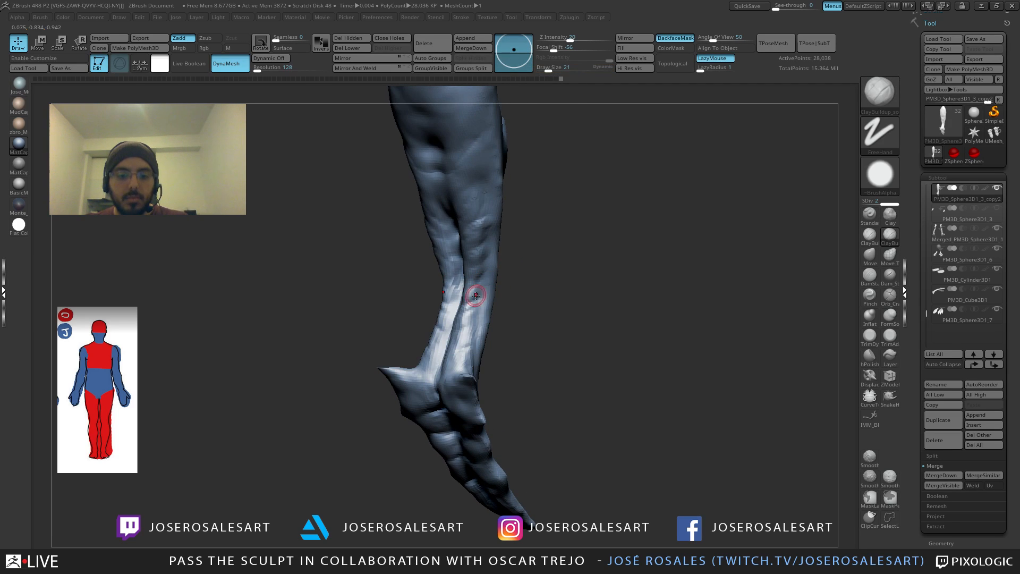
key(s)
drag(476, 295, 479, 295)
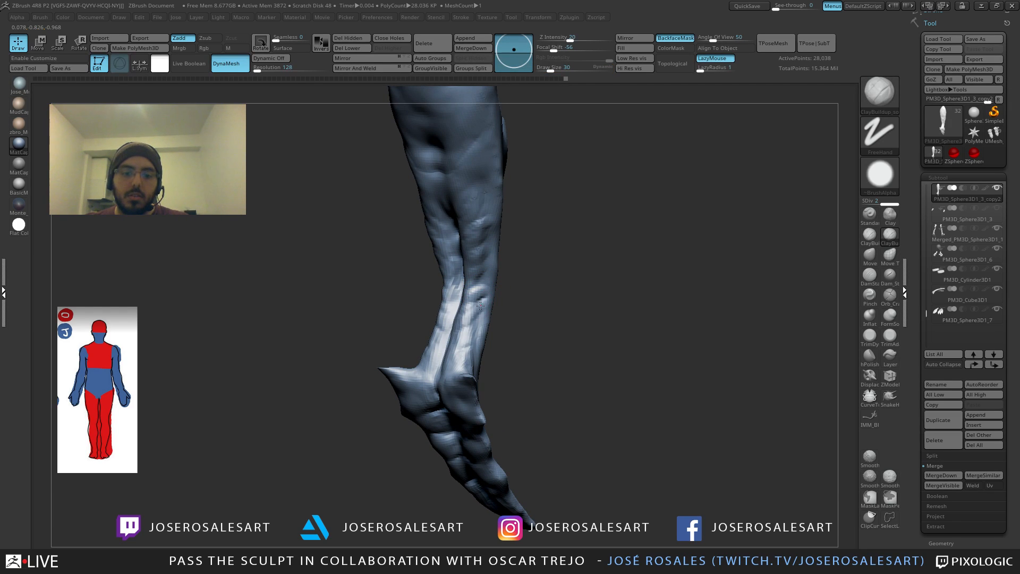
mouse_move(473, 317)
right_down()
mouse_move(459, 313)
mouse_move(476, 314)
right_up()
drag(474, 316, 469, 338)
right_drag(469, 338, 508, 220)
key(alt+s)
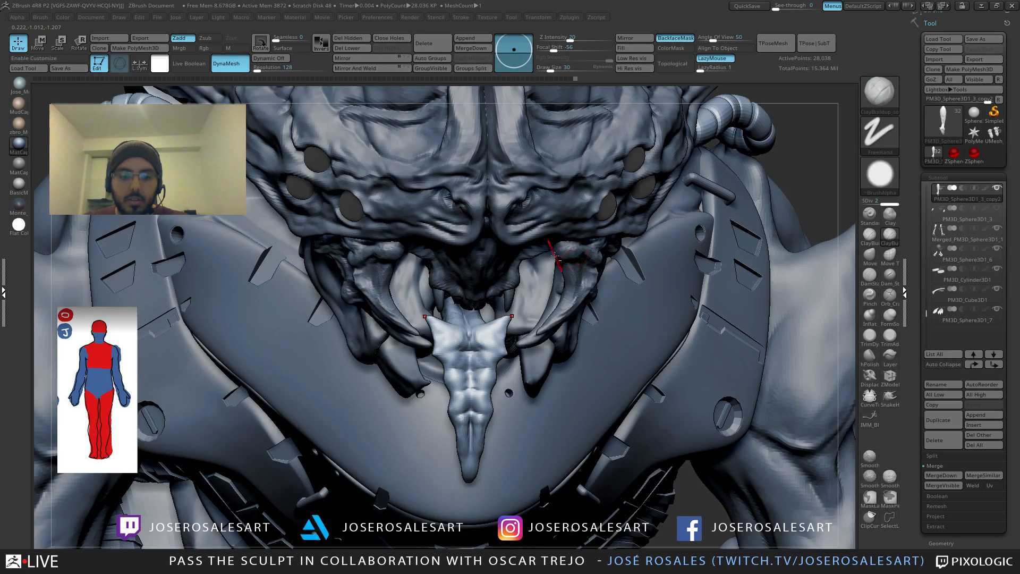
Step: Make the tusked lower-jaw subtool PM3D_Sphere1_3_copy1 active and set DamStandard to draw size 17
right_drag(563, 249, 622, 361)
mouse_move(508, 337)
right_down()
mouse_move(487, 325)
mouse_move(561, 331)
mouse_move(512, 381)
right_up()
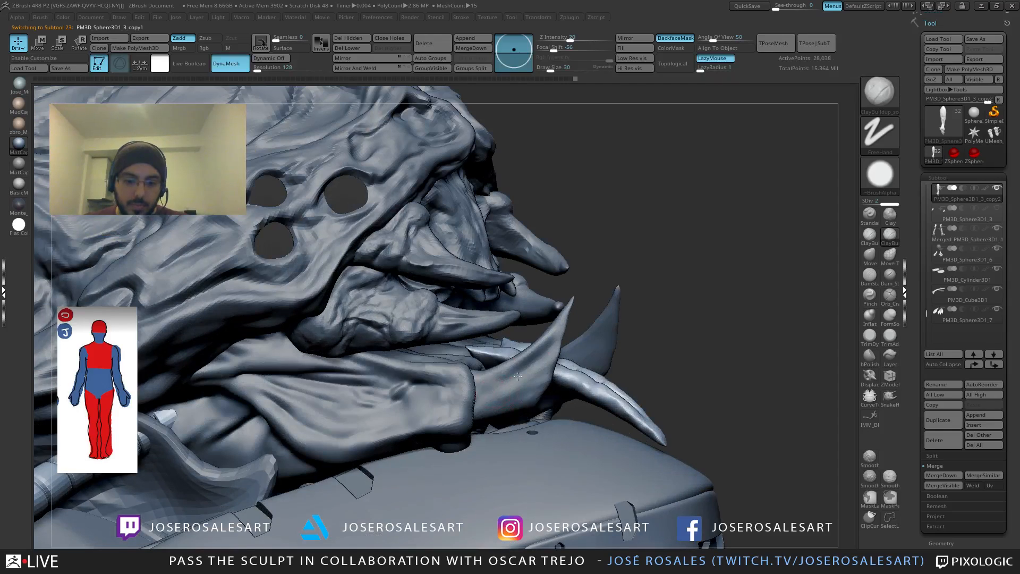
alt+click(512, 381)
key(b)
key(d)
key(s)
key(s)
drag(507, 383, 515, 370)
Step: Carve creases from the base of the near jaw tusk along its side and smooth them
drag(479, 399, 546, 373)
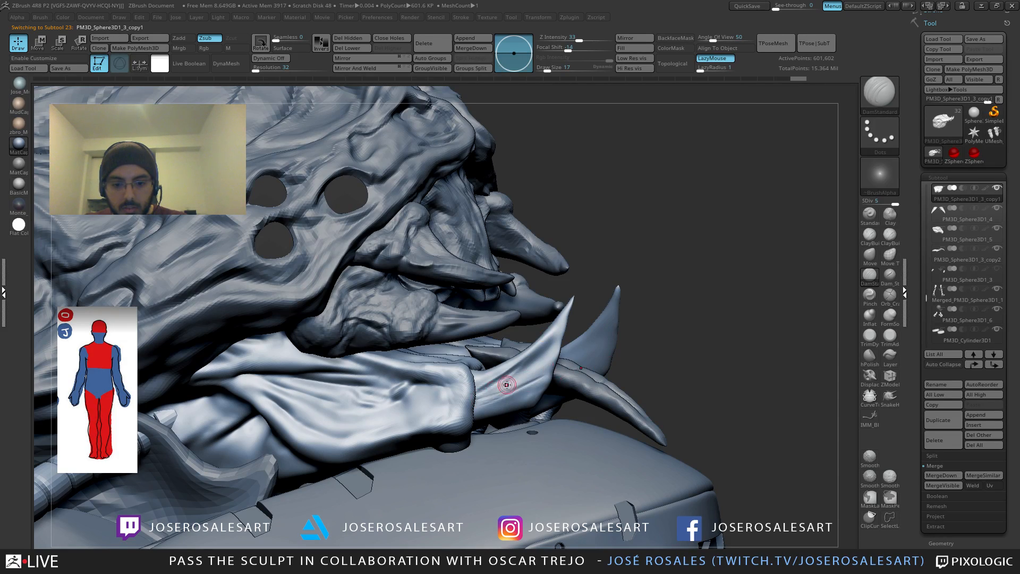
right_drag(505, 382, 475, 380)
mouse_move(489, 385)
shift+mouse_down()
mouse_move(534, 347)
mouse_move(479, 400)
shift+mouse_up()
right_drag(510, 392, 502, 369)
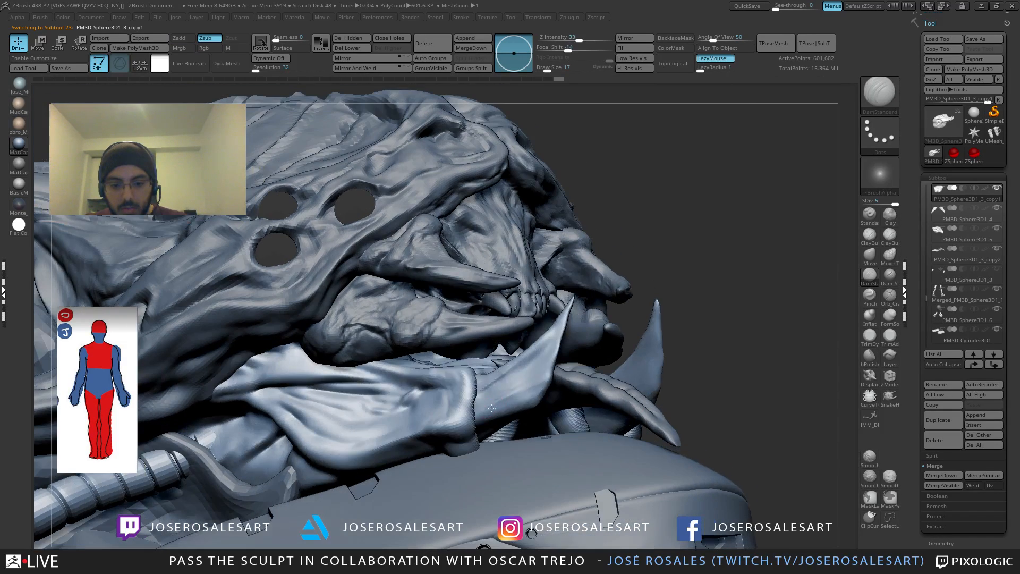
mouse_move(494, 403)
shift+mouse_down()
mouse_move(537, 384)
mouse_move(504, 396)
shift+mouse_up()
Step: Carve several lengthwise grooves into the inner face of the jaw tusk and soften them with smoothing
mouse_move(584, 377)
right_down()
mouse_move(542, 357)
mouse_move(496, 410)
right_up()
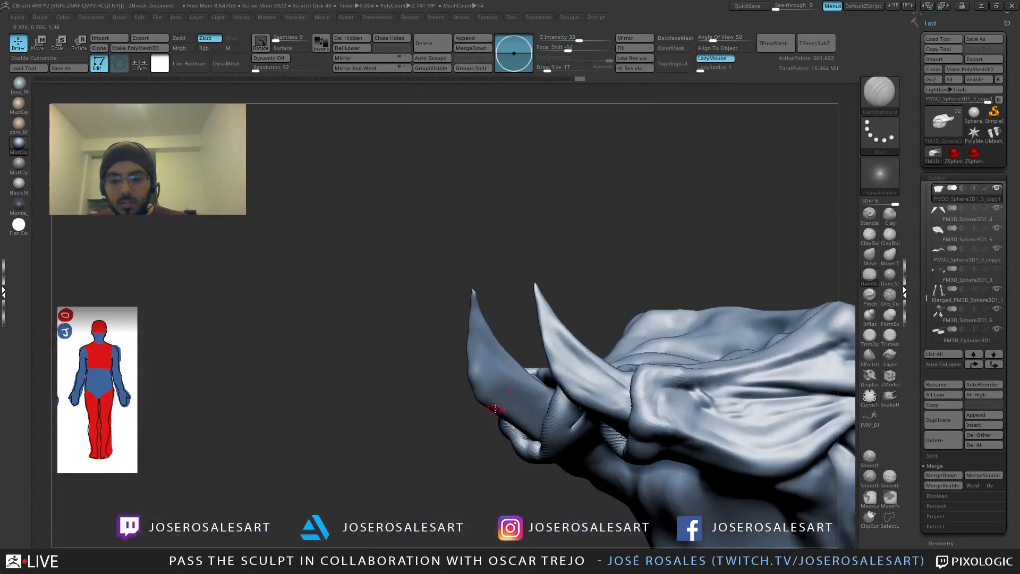
mouse_move(511, 394)
mouse_down()
mouse_move(540, 421)
mouse_move(526, 400)
mouse_up()
mouse_move(495, 365)
mouse_down()
mouse_move(535, 405)
mouse_move(483, 349)
mouse_move(492, 374)
mouse_up()
drag(494, 378, 532, 421)
mouse_move(489, 371)
shift+mouse_down()
mouse_move(524, 396)
mouse_move(504, 361)
shift+mouse_up()
drag(477, 325, 508, 359)
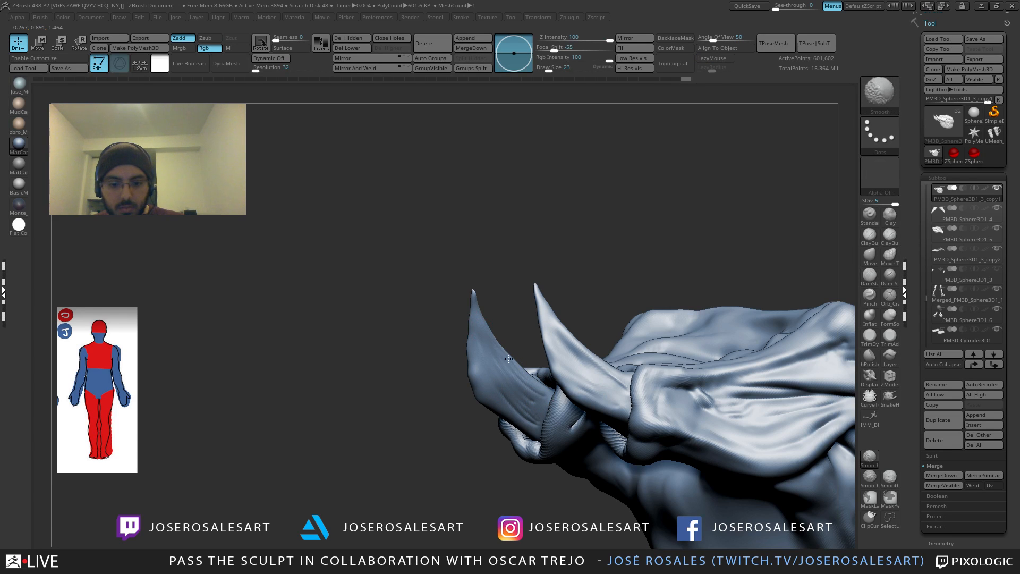
shift+drag(530, 426, 531, 401)
Step: Build up the fleshy rims around the tusk bases with ClayBuildup at draw size 23 and smooth them
mouse_move(520, 409)
right_down()
mouse_move(546, 425)
mouse_move(546, 440)
mouse_move(538, 432)
right_up()
key(b)
key(c)
key(b)
drag(542, 432, 557, 431)
right_drag(557, 431, 560, 420)
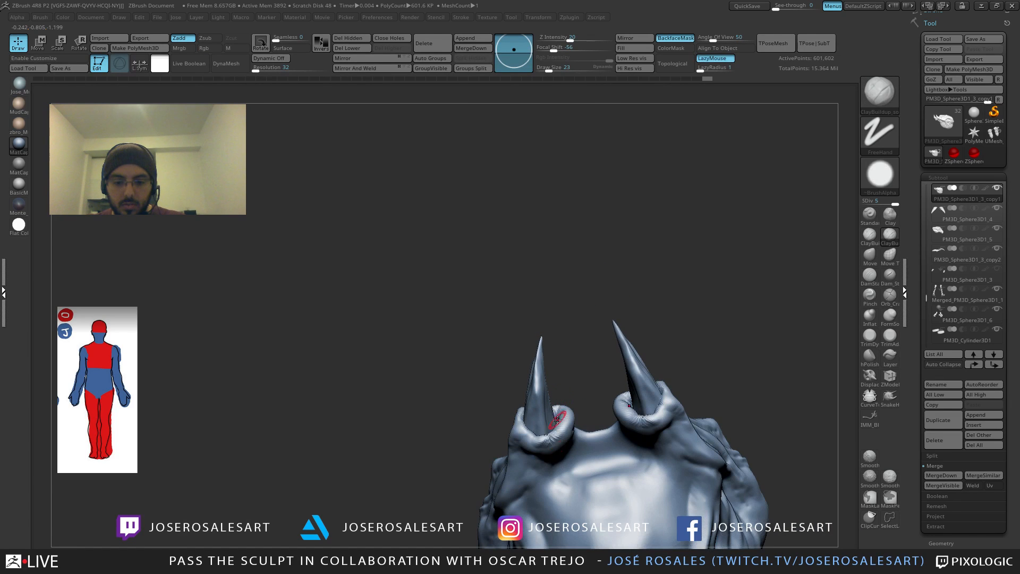
shift+drag(553, 433, 543, 444)
shift+drag(543, 444, 547, 440)
mouse_move(547, 430)
ctrl+right_down()
mouse_move(533, 391)
mouse_move(569, 501)
ctrl+right_up()
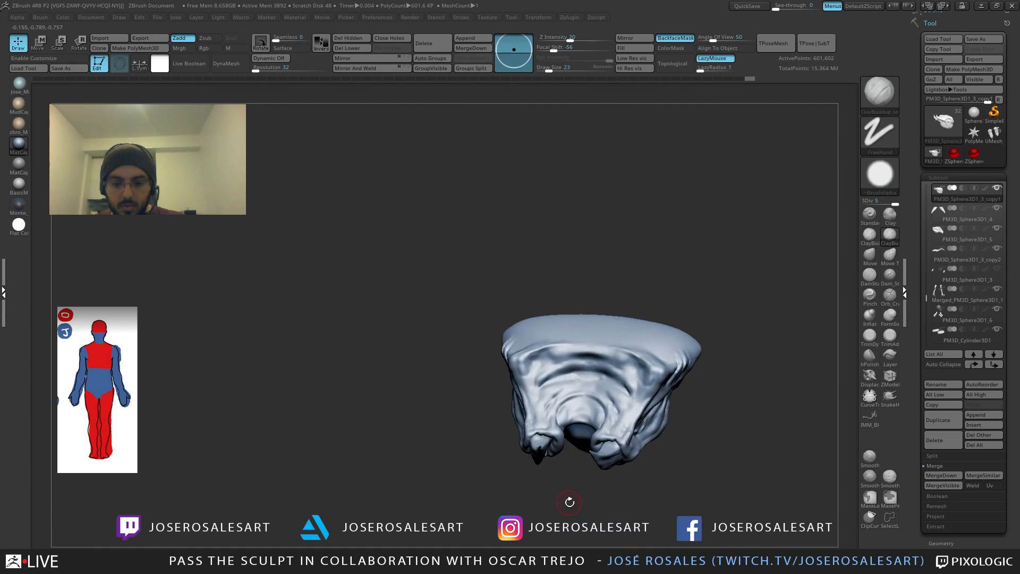
Step: Show the full creature and examine the head, jaw and chest armor from the side and three-quarter views
key(shift+s)
mouse_move(611, 372)
right_down()
mouse_move(555, 348)
mouse_move(631, 340)
right_up()
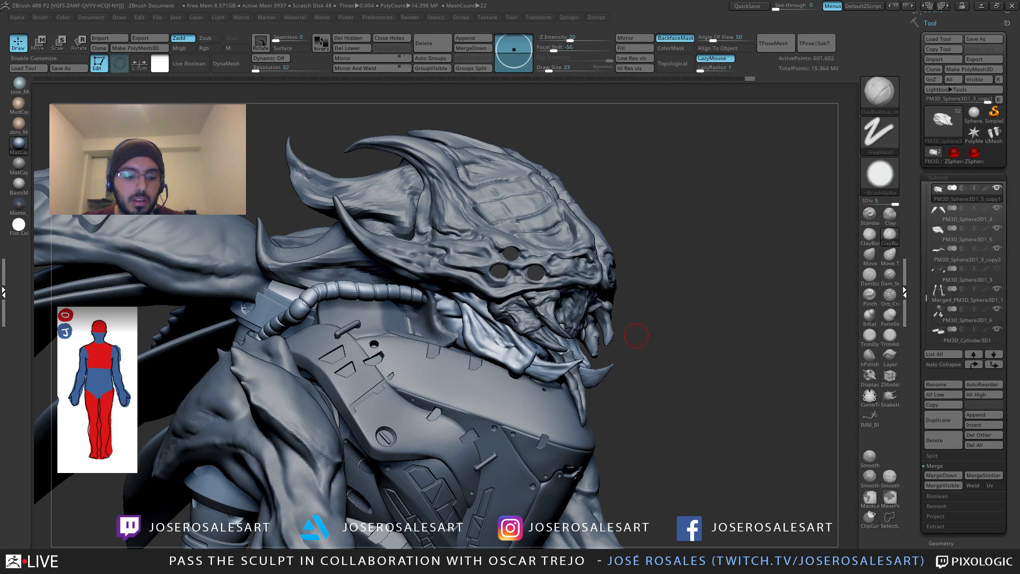
shift+drag(635, 335, 614, 366)
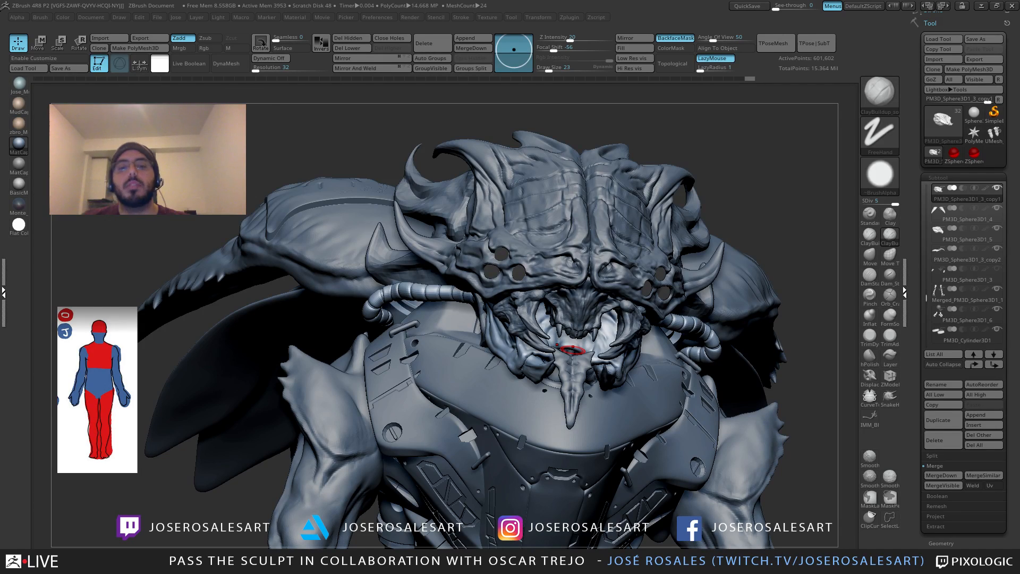
right_drag(573, 350, 452, 340)
alt+right_drag(638, 372, 632, 333)
Step: Make the wing-casing subtool PM3D_Sphere1_4 active and choose the DamStandard brush
alt+click(676, 266)
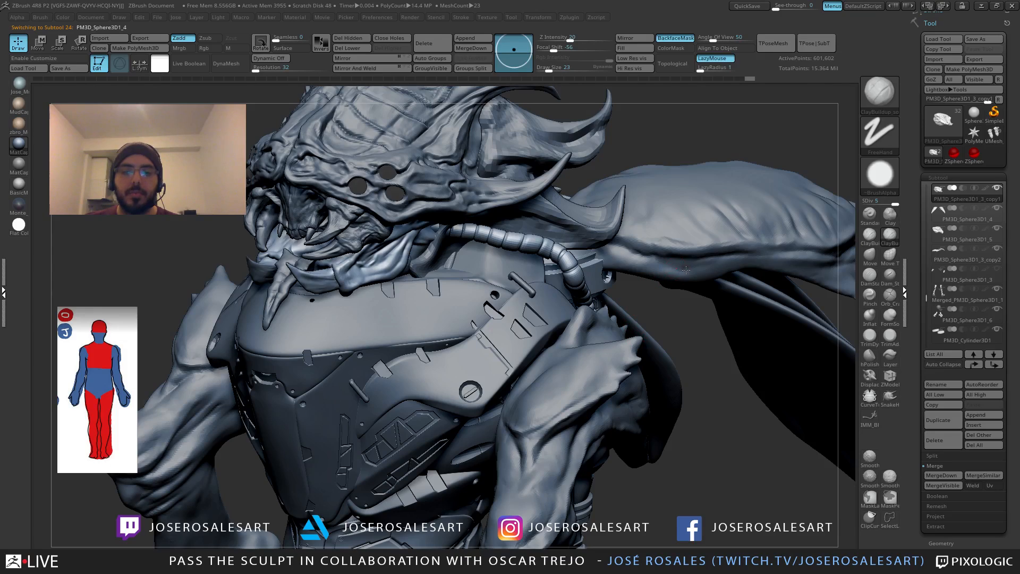
mouse_move(660, 259)
alt+right_down()
mouse_move(573, 278)
mouse_move(627, 287)
alt+right_up()
key(b)
key(d)
key(s)
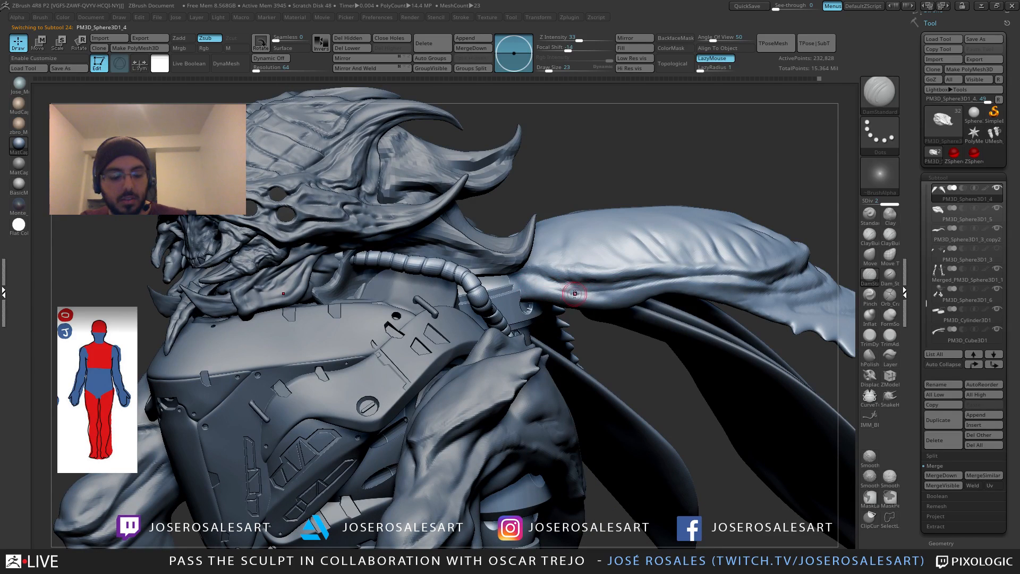
Step: Carve the crease beneath the bulging upper part of the wing casing with DamStandard at draw size 19
key(b)
key(c)
key(b)
key(s)
mouse_move(586, 289)
mouse_down()
mouse_move(632, 284)
mouse_move(536, 286)
mouse_up()
key(s)
mouse_move(680, 276)
ctrl+right_down()
mouse_move(618, 311)
mouse_move(664, 276)
mouse_move(576, 298)
mouse_move(569, 311)
mouse_move(647, 265)
mouse_move(580, 237)
ctrl+right_up()
key(b)
key(d)
key(s)
right_drag(575, 291, 583, 311)
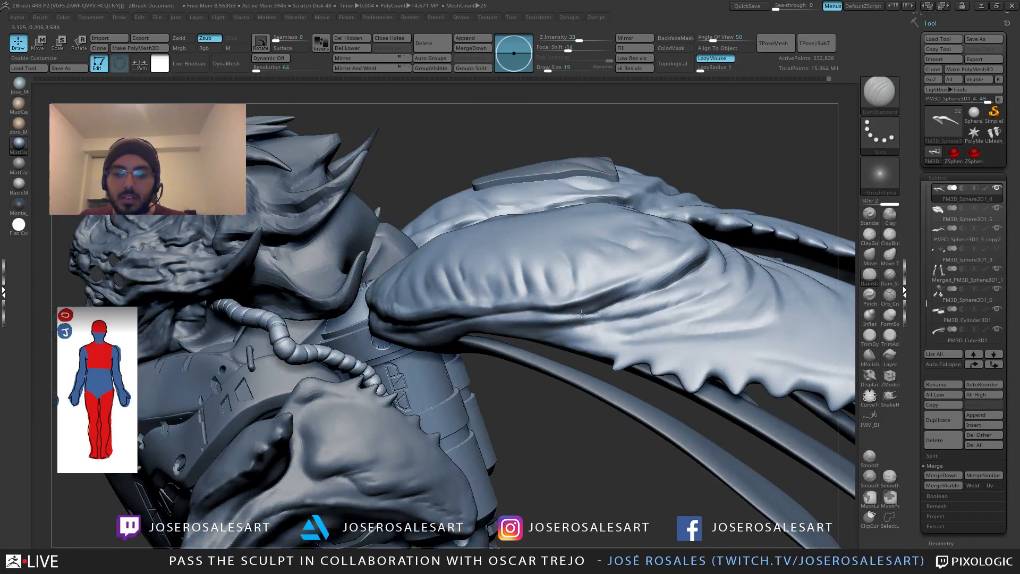
mouse_move(572, 313)
mouse_down()
mouse_move(560, 311)
mouse_move(601, 310)
mouse_up()
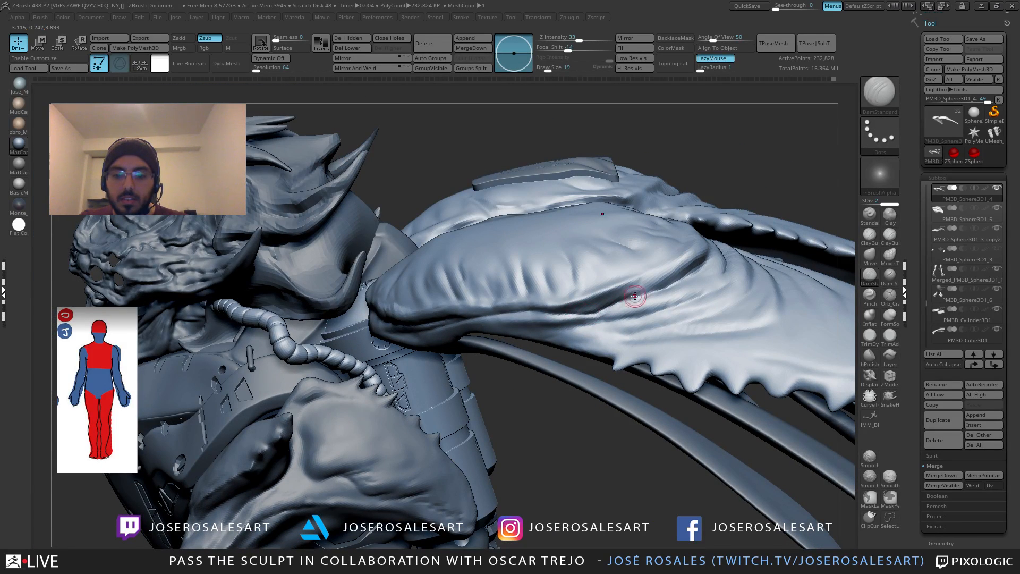
mouse_move(620, 302)
right_down()
mouse_move(627, 310)
mouse_move(608, 317)
mouse_move(553, 303)
mouse_move(596, 277)
mouse_move(635, 281)
right_up()
Step: Build up the skin folds around the wing casing's bulge with ClayBuildup at draw size 19 and smooth them
key(b)
key(c)
key(b)
shift+drag(599, 281, 607, 284)
mouse_move(608, 284)
right_down()
mouse_move(526, 287)
mouse_move(477, 266)
mouse_move(534, 301)
right_up()
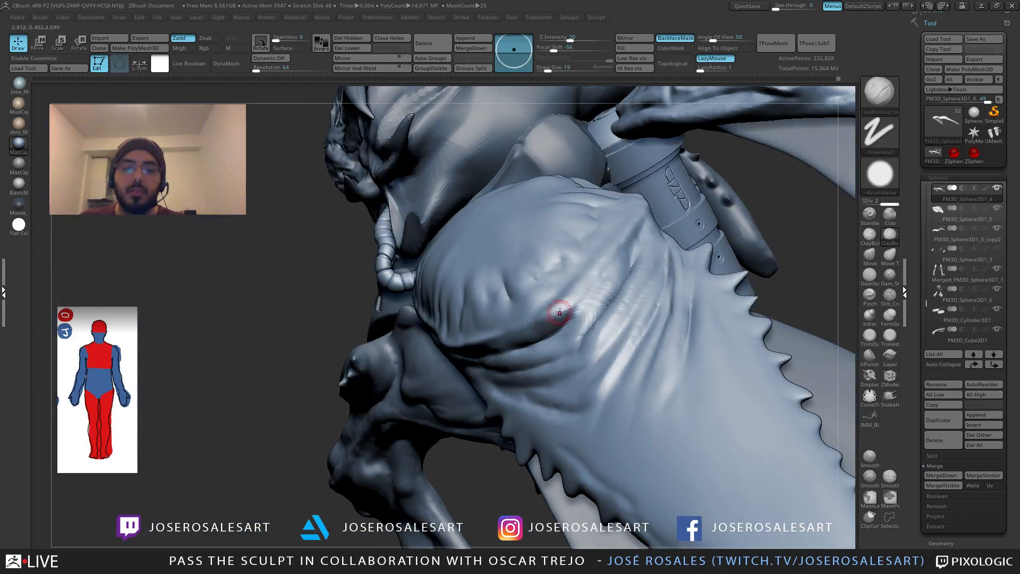
drag(535, 334, 556, 317)
right_drag(543, 319, 533, 313)
drag(520, 329, 527, 319)
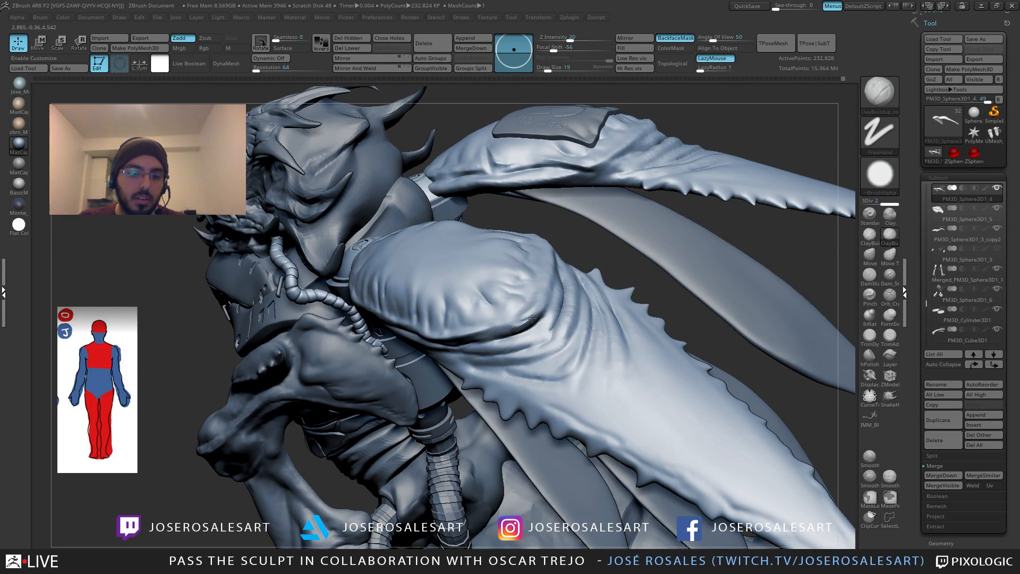
Step: Unhide the PM3D_Sphere1_3 subtool, delete it from the creature, and save the tool
mouse_move(516, 319)
right_down()
mouse_move(441, 375)
mouse_move(489, 315)
right_up()
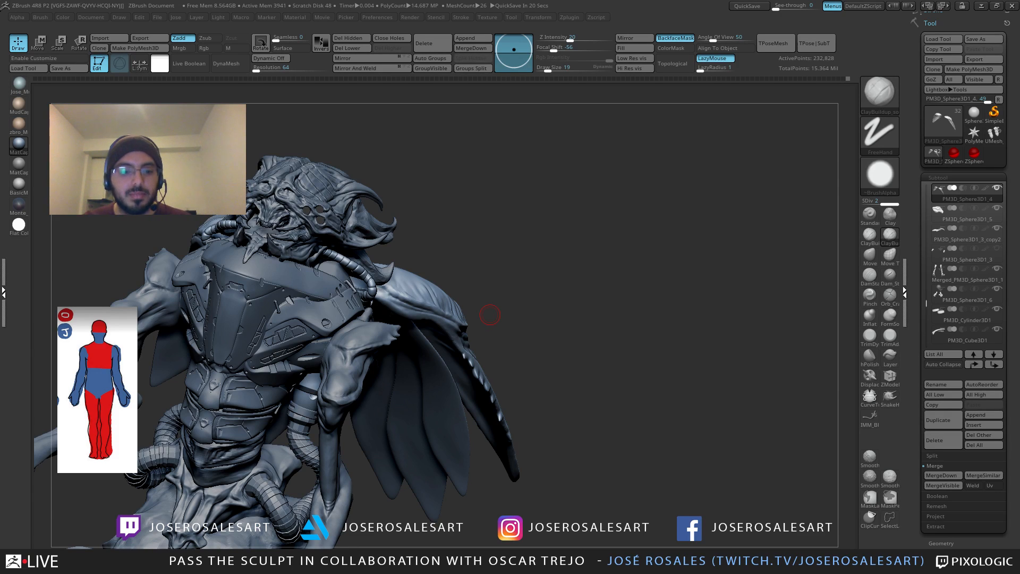
drag(490, 314, 546, 283)
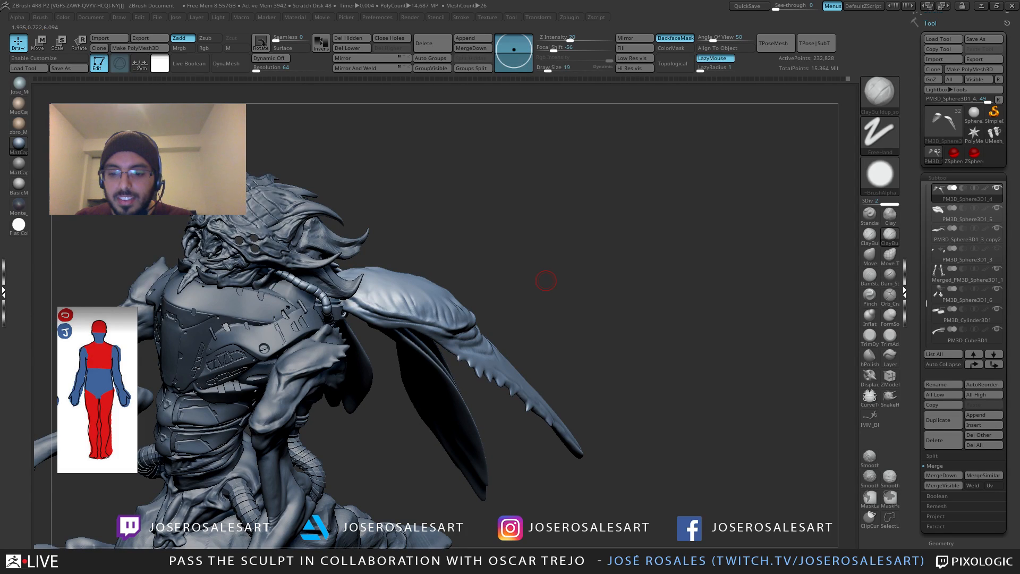
mouse_move(545, 281)
mouse_down()
mouse_move(489, 269)
mouse_move(496, 251)
mouse_move(399, 257)
mouse_move(435, 261)
mouse_up()
mouse_move(439, 265)
right_down()
mouse_move(510, 269)
mouse_move(451, 298)
right_up()
mouse_move(451, 297)
ctrl+right_down()
mouse_move(447, 278)
mouse_move(496, 270)
mouse_move(452, 255)
mouse_move(471, 292)
mouse_move(513, 246)
mouse_move(405, 212)
mouse_move(404, 247)
mouse_move(382, 253)
mouse_move(315, 318)
mouse_move(318, 299)
mouse_move(412, 325)
ctrl+right_up()
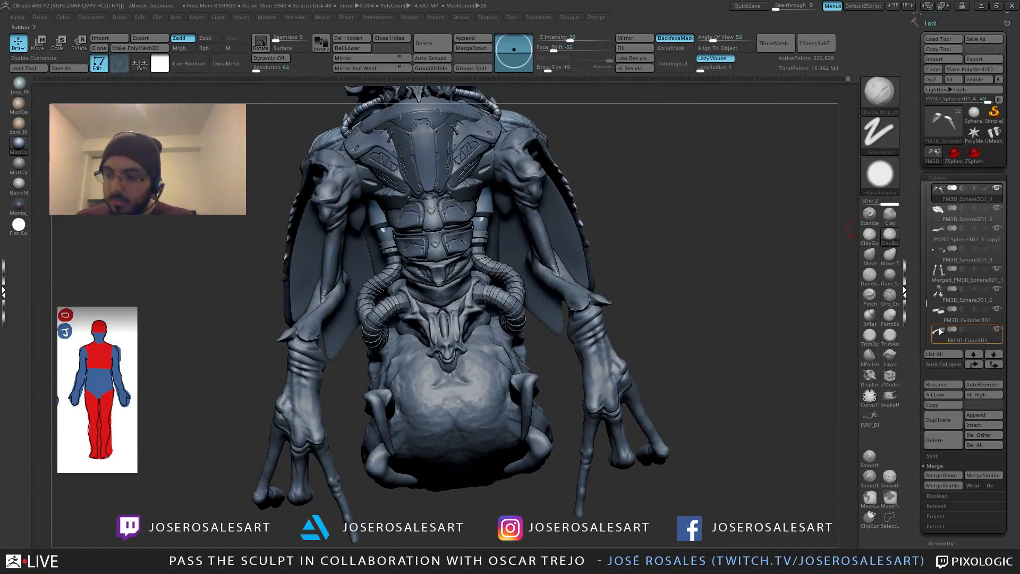
click(999, 250)
right_drag(656, 207, 709, 215)
mouse_move(578, 221)
right_down()
mouse_move(596, 224)
mouse_move(551, 221)
mouse_move(488, 257)
mouse_move(544, 221)
mouse_move(360, 274)
mouse_move(410, 313)
mouse_move(425, 310)
right_up()
alt+click(512, 238)
click(939, 443)
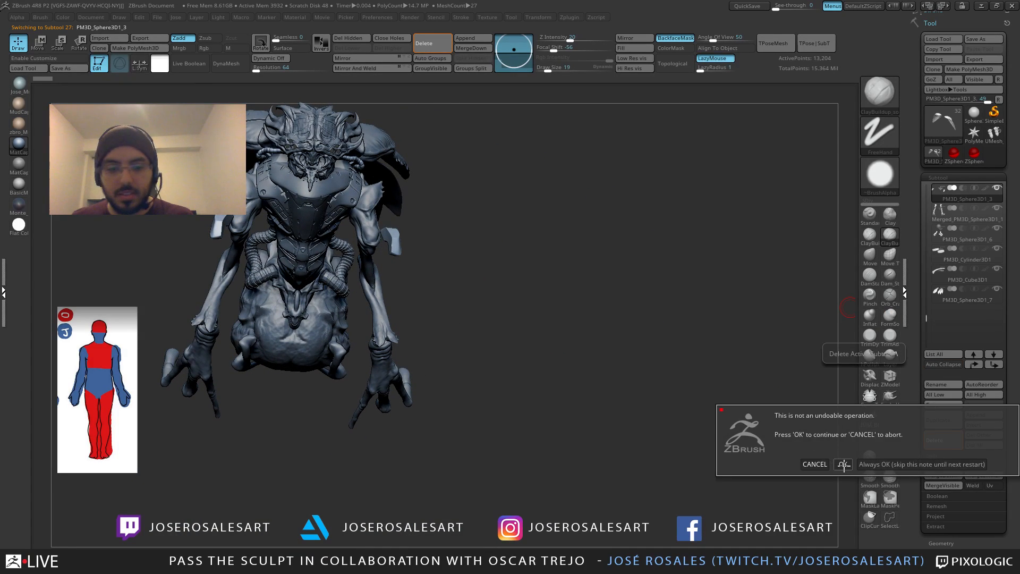
click(844, 462)
mouse_move(495, 328)
right_down()
mouse_move(559, 312)
mouse_move(850, 162)
right_up()
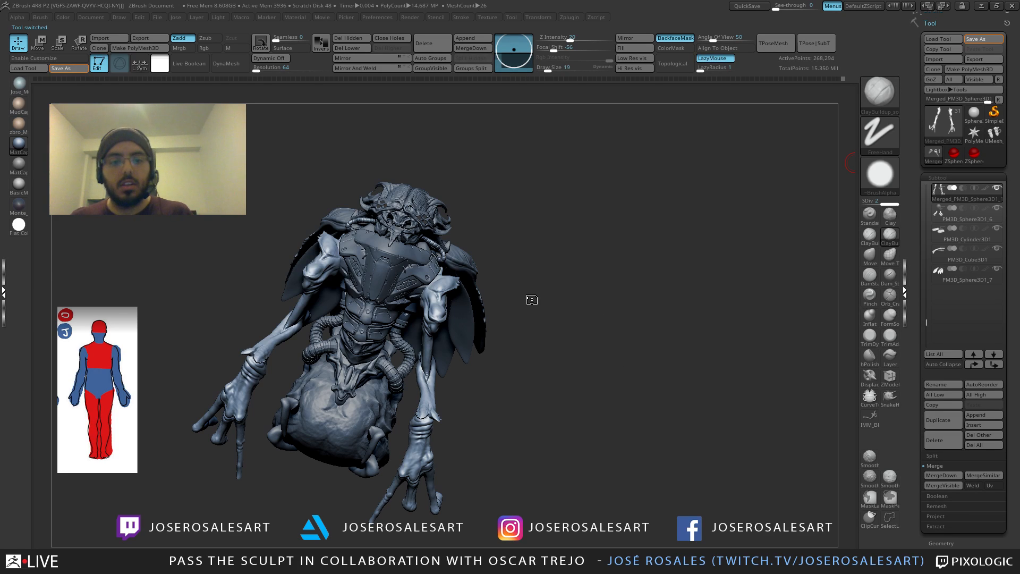
key(ctrl+s)
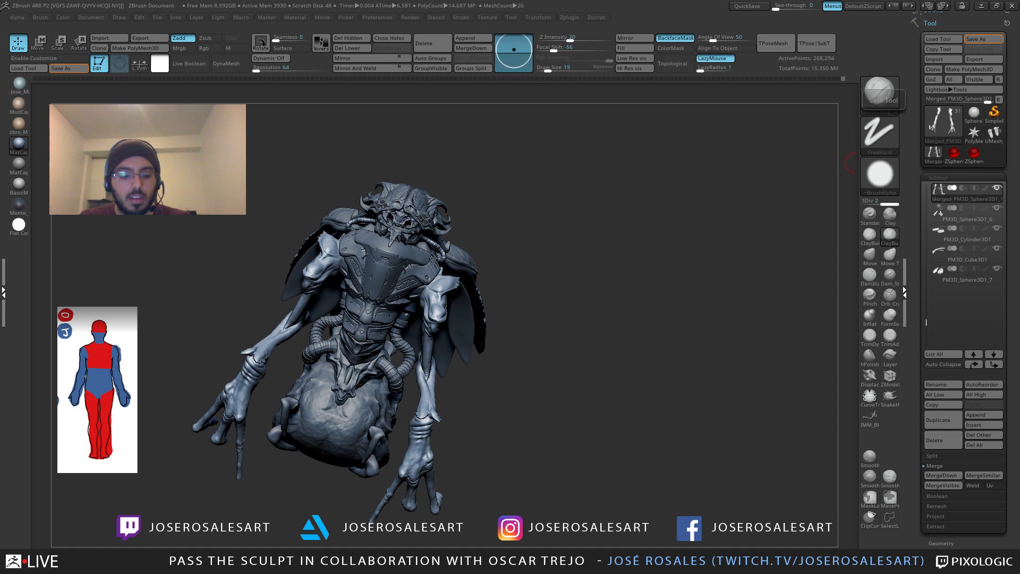
Step: Examine the full creature from the front, side and three-quarter views
drag(743, 239, 375, 231)
mouse_move(486, 223)
mouse_down()
mouse_move(535, 237)
mouse_move(536, 272)
mouse_move(490, 240)
mouse_up()
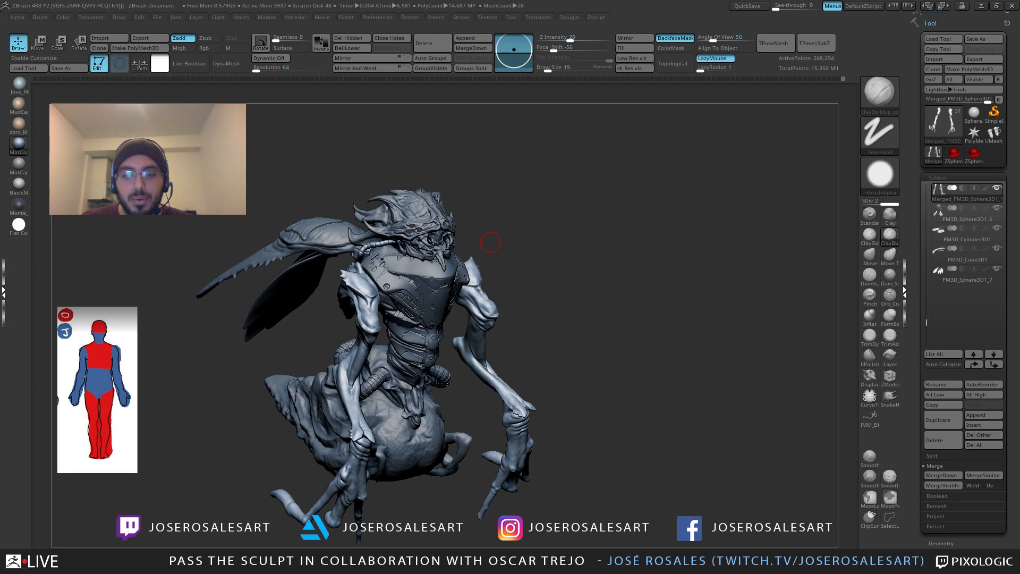
mouse_move(490, 242)
mouse_down()
mouse_move(310, 330)
mouse_move(272, 328)
mouse_up()
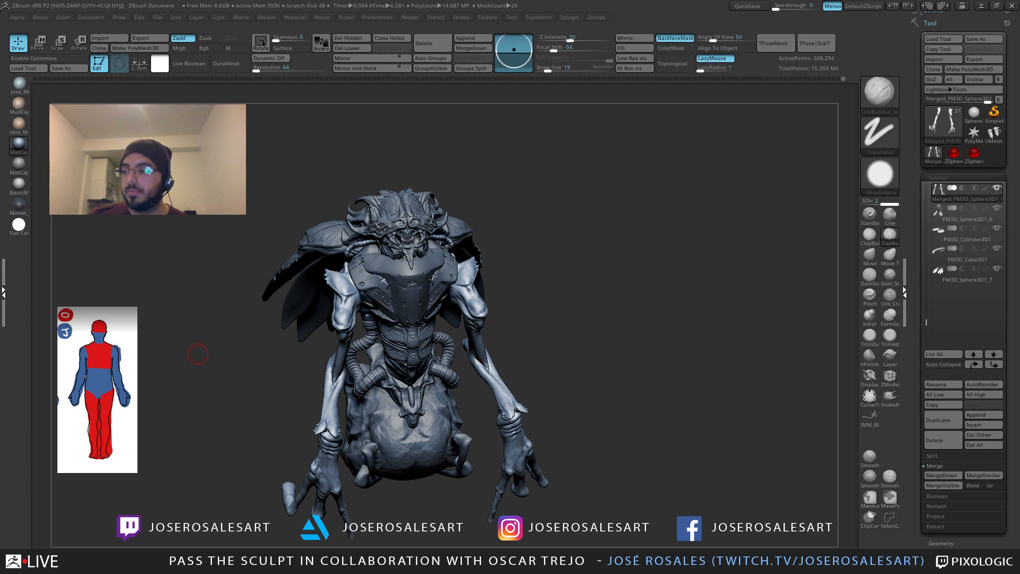
mouse_move(198, 354)
mouse_down()
mouse_move(452, 282)
mouse_move(557, 234)
mouse_move(606, 260)
mouse_move(579, 284)
mouse_up()
drag(712, 228, 647, 240)
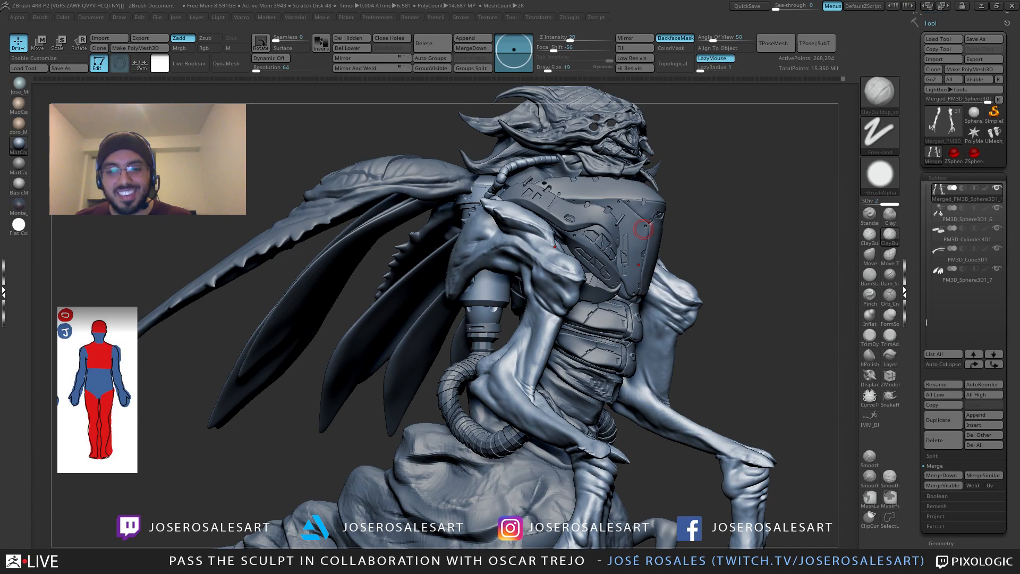
mouse_move(642, 229)
right_down()
mouse_move(553, 357)
mouse_move(609, 327)
mouse_move(666, 327)
right_up()
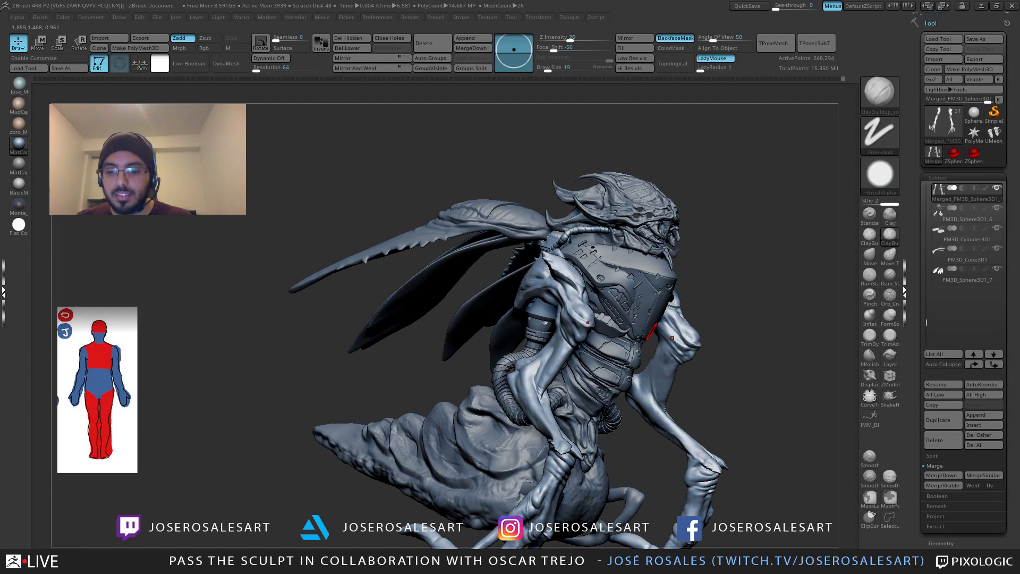
mouse_move(650, 332)
right_down()
mouse_move(448, 289)
mouse_move(417, 300)
mouse_move(338, 297)
right_up()
mouse_move(689, 346)
right_down()
mouse_move(623, 344)
mouse_move(610, 323)
mouse_move(579, 362)
right_up()
Step: Make the wing-casing subtool active and raise a thin ridge along its tip edge with the Standard brush at draw size 10
alt+click(637, 322)
mouse_move(685, 388)
alt+right_down()
mouse_move(569, 333)
mouse_move(588, 341)
alt+right_up()
ctrl+right_drag(588, 341, 621, 289)
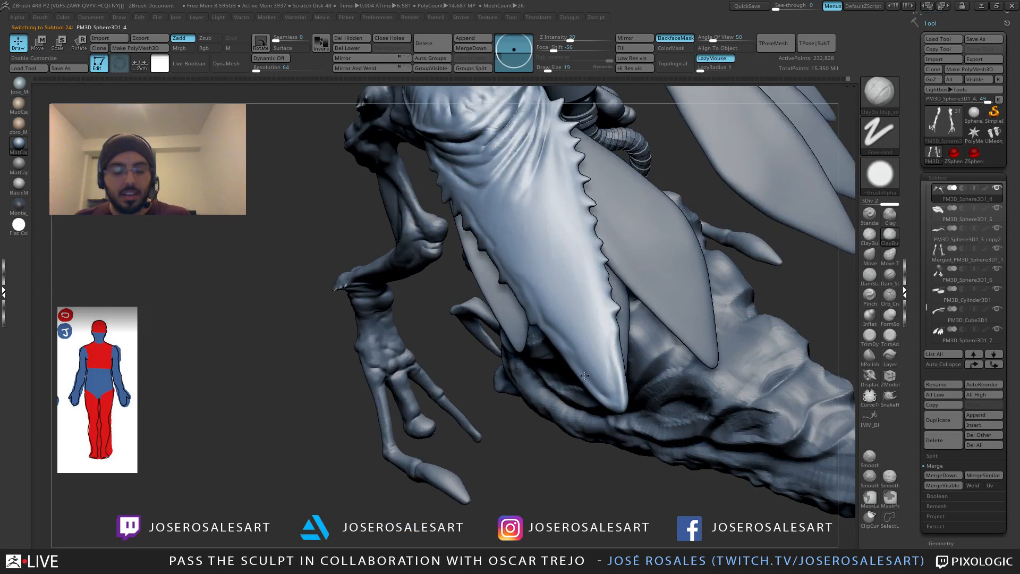
right_drag(541, 395, 517, 380)
key(b)
key(s)
key(t)
key(s)
drag(620, 364, 615, 383)
key(s)
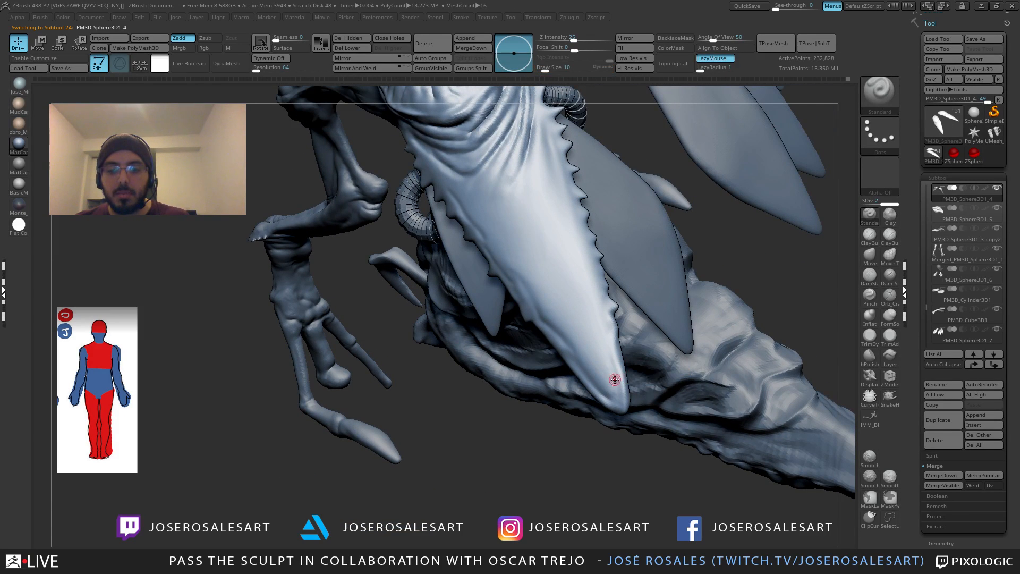
right_drag(615, 380, 590, 370)
drag(623, 408, 625, 310)
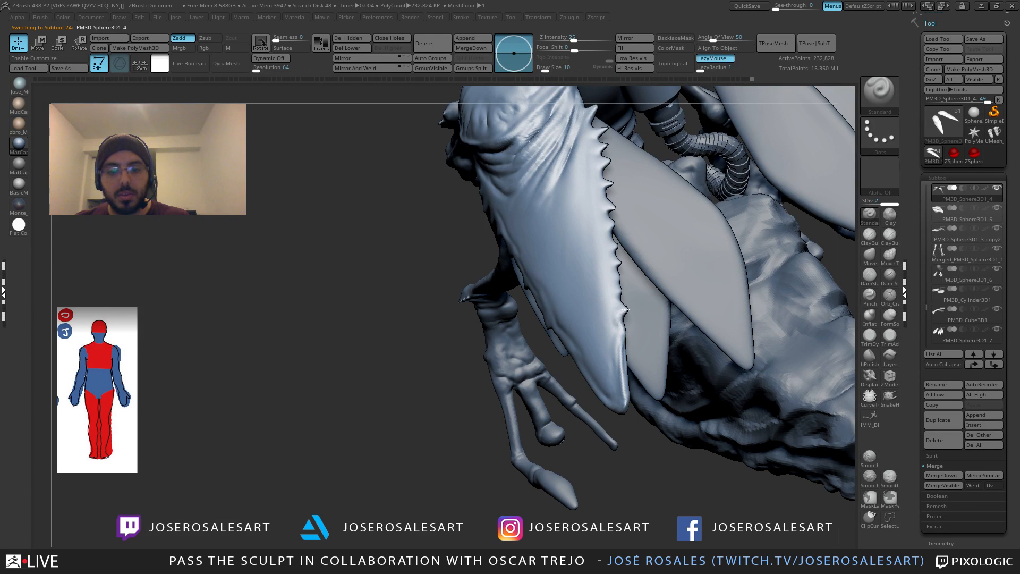
Step: Raise small bumps along the wing casing's serrated edge toward the tip with the Standard brush, enlarging the draw size to 17
right_drag(618, 335, 586, 357)
drag(563, 346, 604, 379)
right_drag(604, 379, 599, 353)
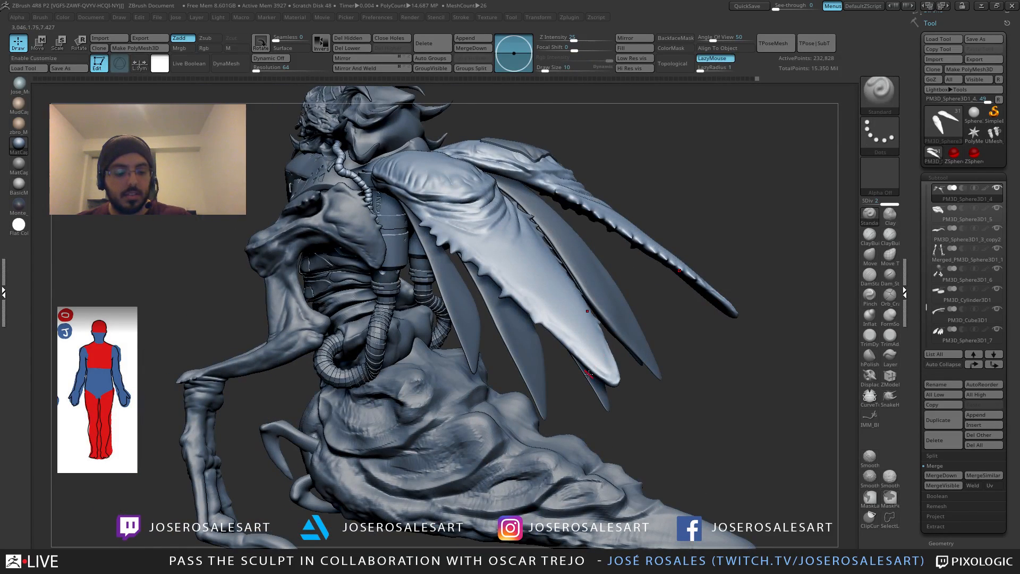
key(s)
drag(581, 374, 583, 373)
right_drag(583, 373, 564, 361)
ctrl+right_drag(564, 361, 552, 282)
drag(586, 317, 580, 309)
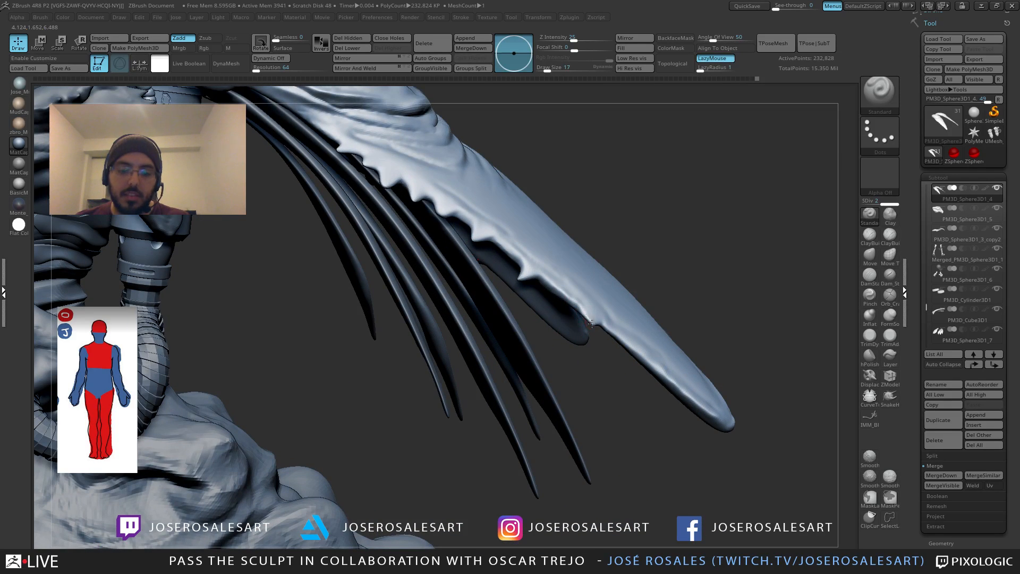
right_drag(592, 323, 563, 321)
drag(591, 318, 587, 314)
right_drag(557, 311, 619, 312)
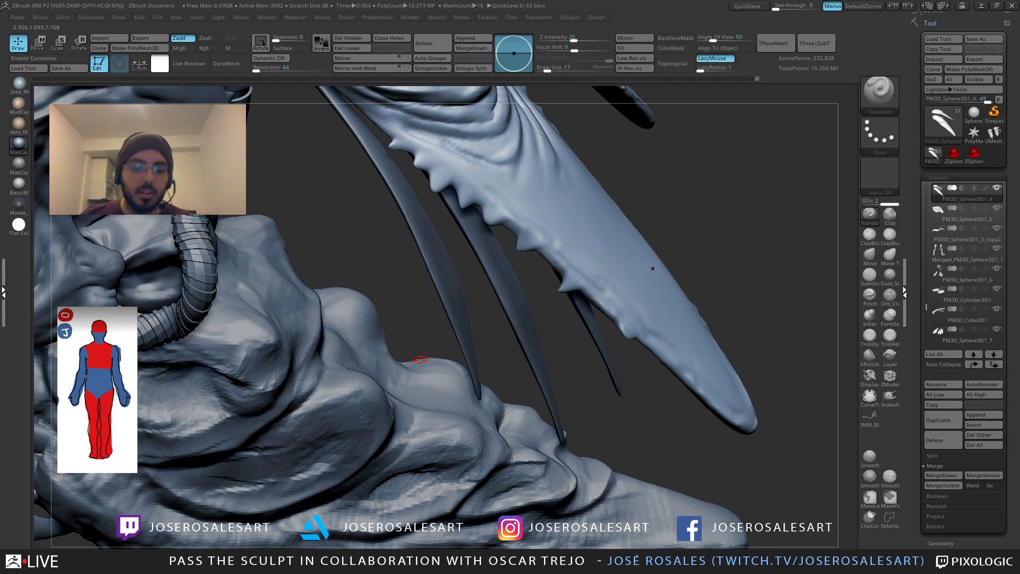
Step: Deepen the creases between the folds below the wing casing's bulge with DamStandard at draw size 33
alt+right_drag(541, 177, 561, 272)
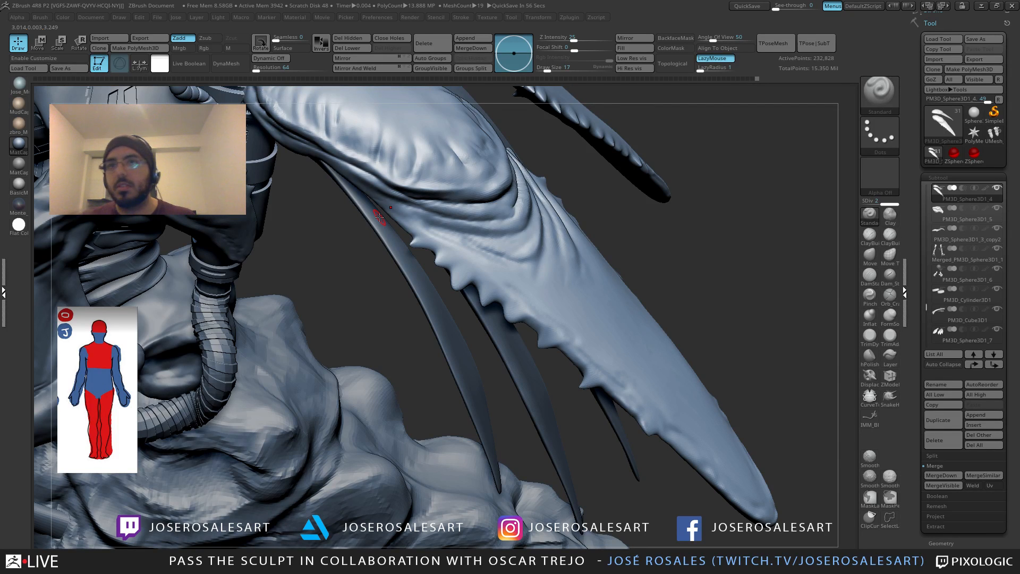
mouse_move(378, 217)
right_down()
mouse_move(509, 296)
mouse_move(641, 260)
right_up()
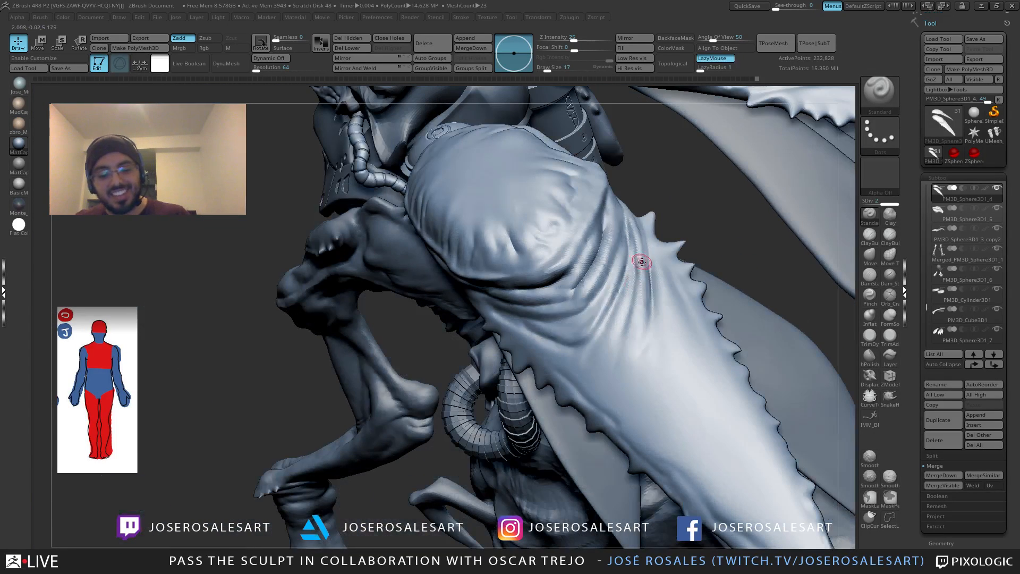
key(b)
key(d)
key(s)
key(s)
drag(593, 321, 596, 324)
mouse_move(596, 325)
right_down()
mouse_move(538, 328)
mouse_move(547, 300)
right_up()
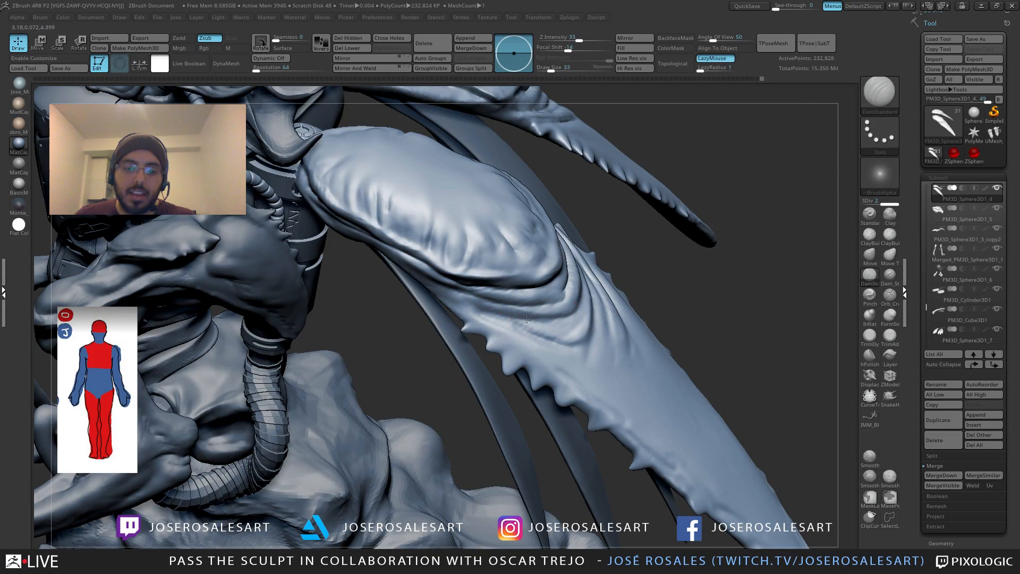
mouse_move(468, 307)
right_down()
mouse_move(606, 292)
mouse_move(610, 228)
right_up()
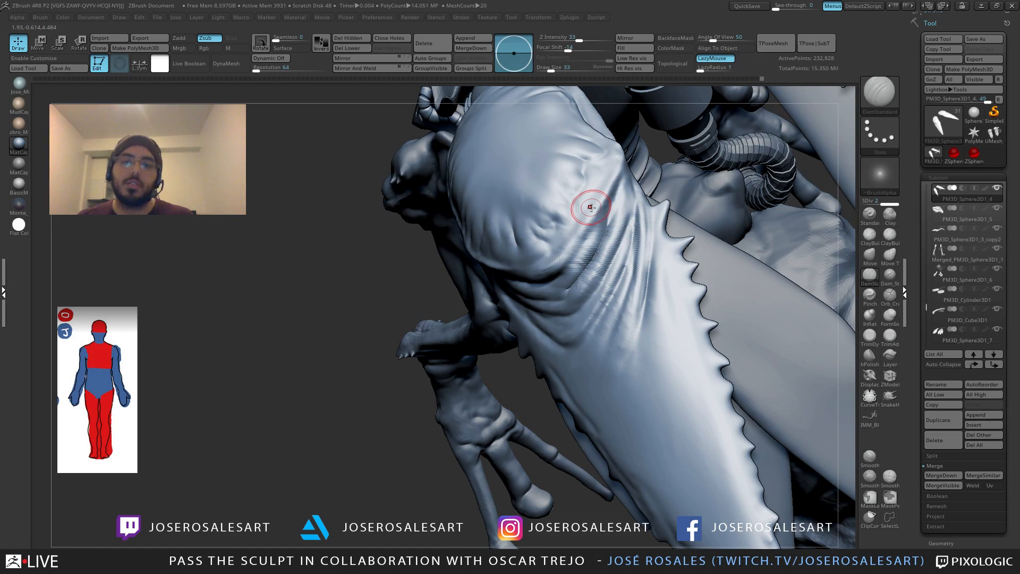
mouse_move(591, 207)
right_down()
mouse_move(587, 228)
mouse_move(601, 236)
right_up()
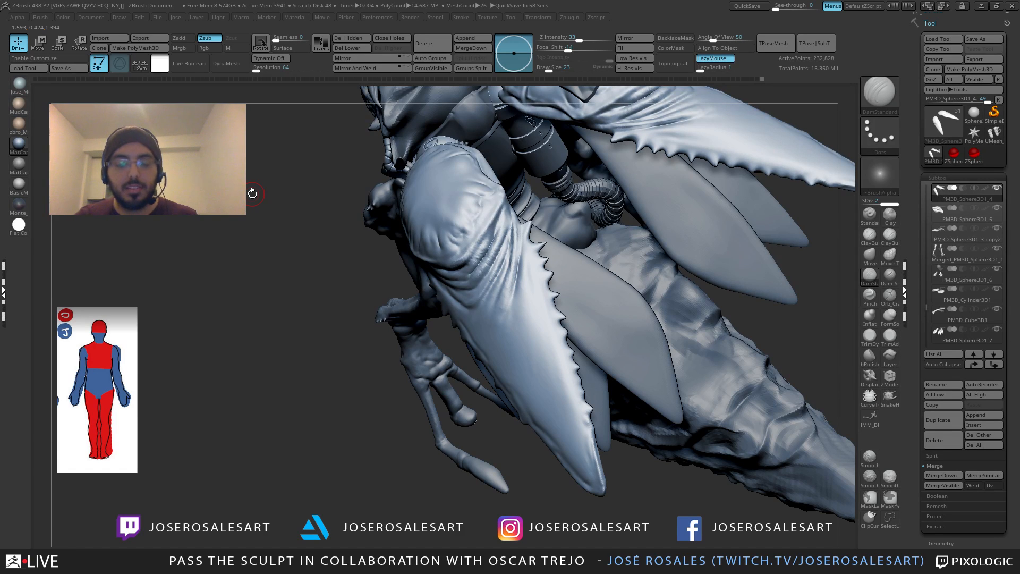
Step: Pull extra small spikes out of the upper end of the wing casing's serrated edge with the SnakeHook brush
mouse_move(253, 194)
mouse_down()
mouse_move(548, 271)
mouse_move(574, 259)
mouse_move(587, 231)
mouse_move(528, 189)
mouse_up()
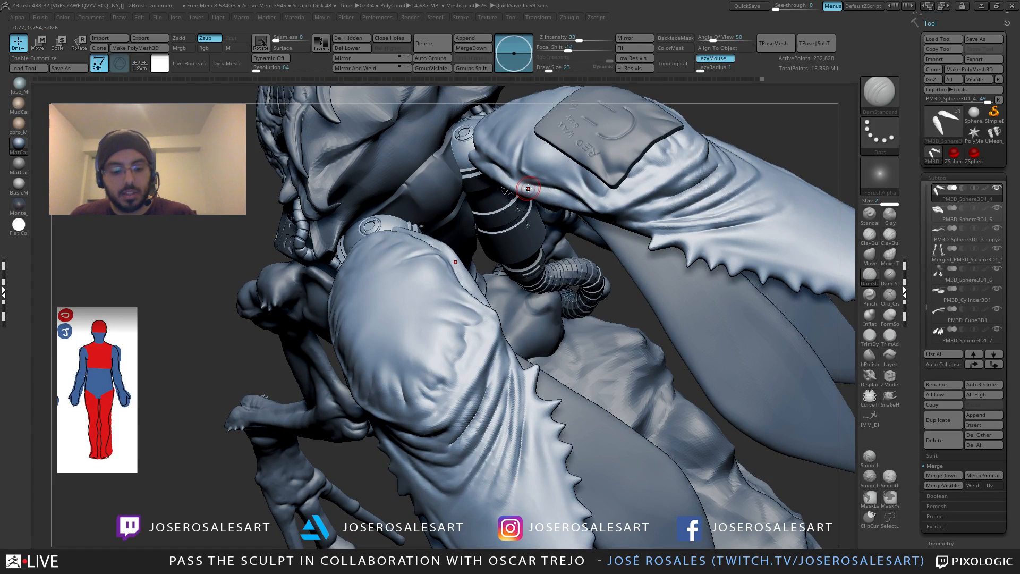
key(b)
key(s)
key(h)
mouse_move(619, 222)
alt+mouse_down()
mouse_move(542, 230)
mouse_move(581, 255)
mouse_move(530, 246)
mouse_move(520, 259)
mouse_move(524, 279)
alt+mouse_up()
drag(534, 233, 507, 239)
mouse_move(577, 271)
alt+mouse_down()
mouse_move(560, 249)
mouse_move(550, 258)
mouse_move(618, 237)
alt+mouse_up()
Step: Build up the folds leading to the new edge spikes with ClayBuildup at draw size 23 and smooth them
click(890, 235)
drag(552, 231, 672, 235)
alt+right_drag(652, 227, 635, 226)
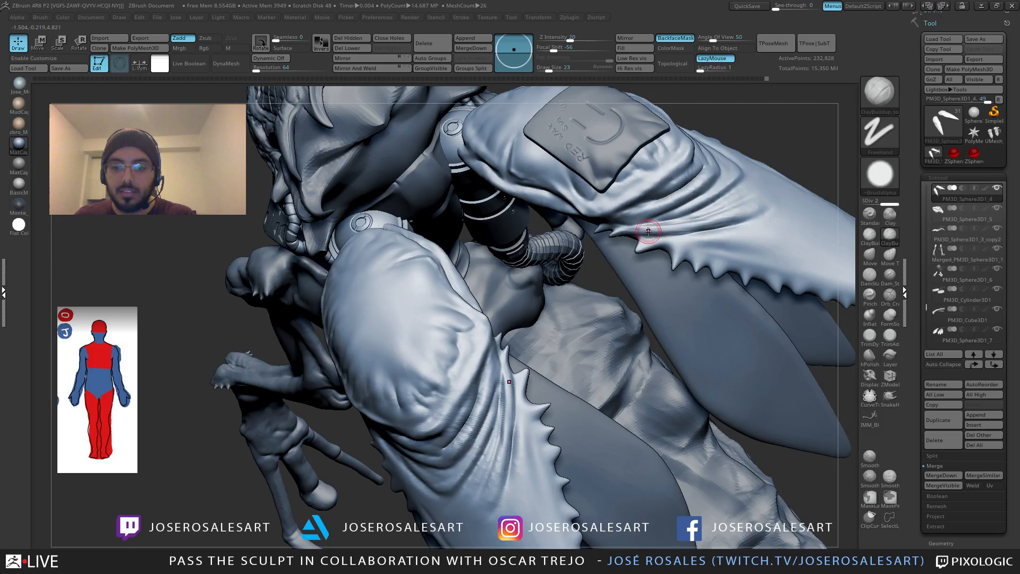
key(shift)
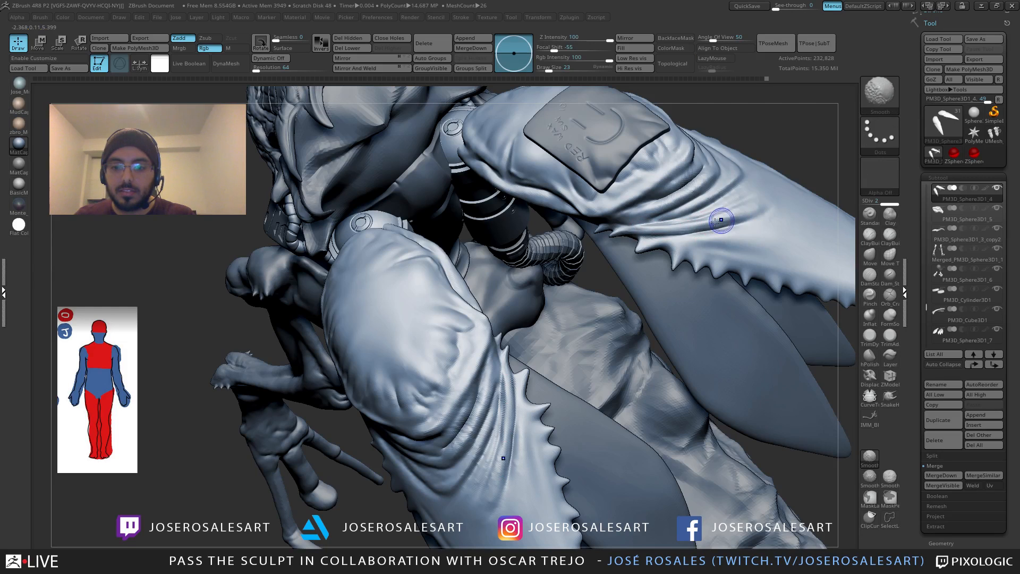
shift+drag(719, 221, 692, 223)
mouse_move(683, 221)
ctrl+right_down()
mouse_move(729, 247)
mouse_move(681, 274)
ctrl+right_up()
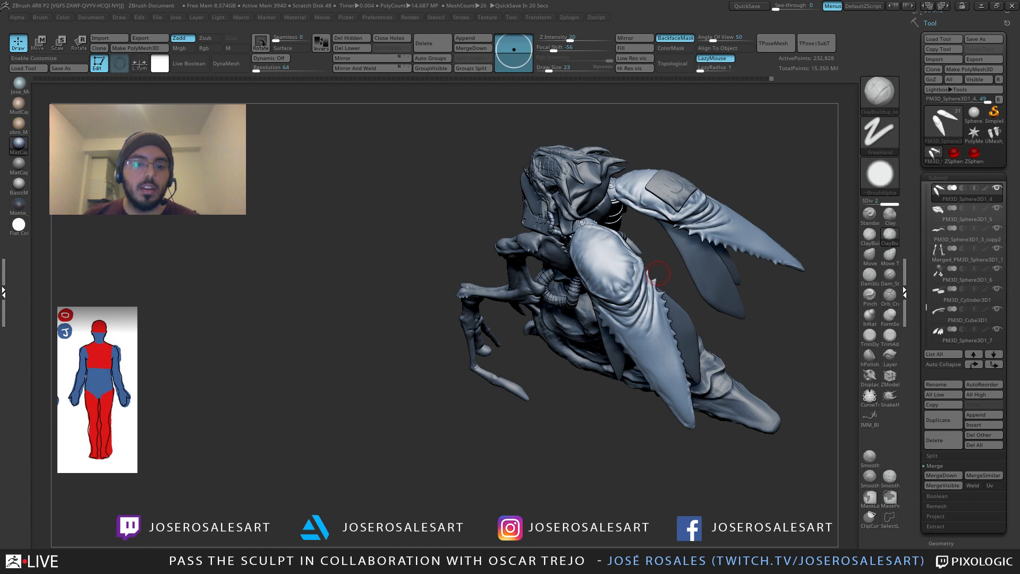
Step: Examine the whole creature's silhouette, armor, arms, wings and abdomen from the front, side and three-quarter views
drag(657, 273, 440, 273)
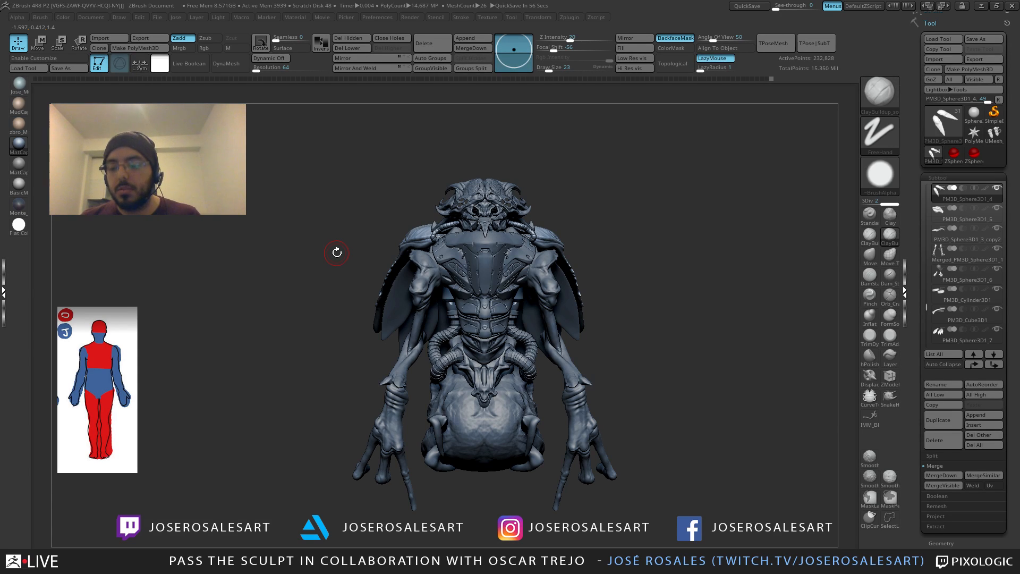
drag(337, 253, 488, 236)
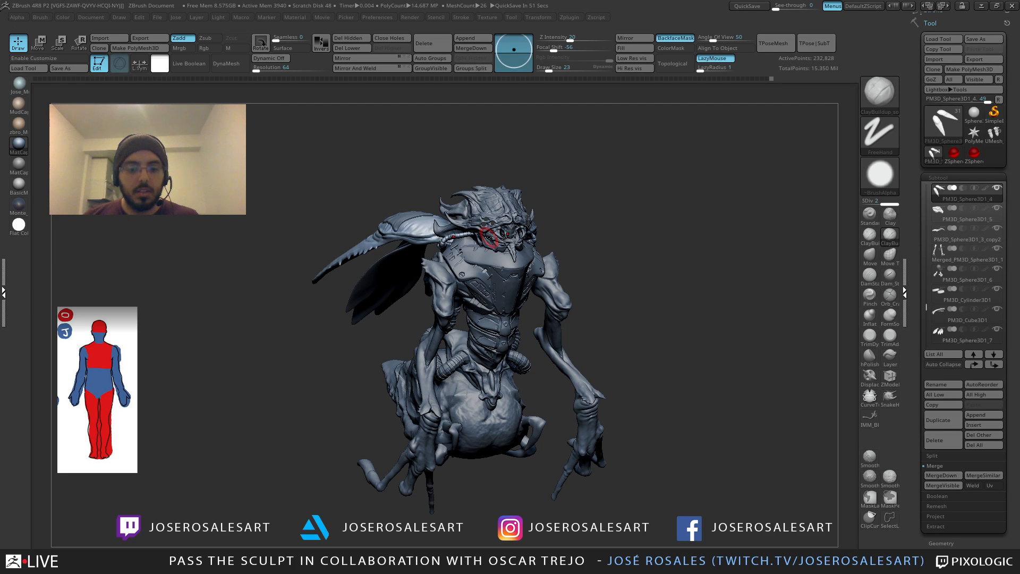
mouse_move(535, 266)
right_down()
mouse_move(571, 255)
mouse_move(663, 295)
mouse_move(644, 299)
right_up()
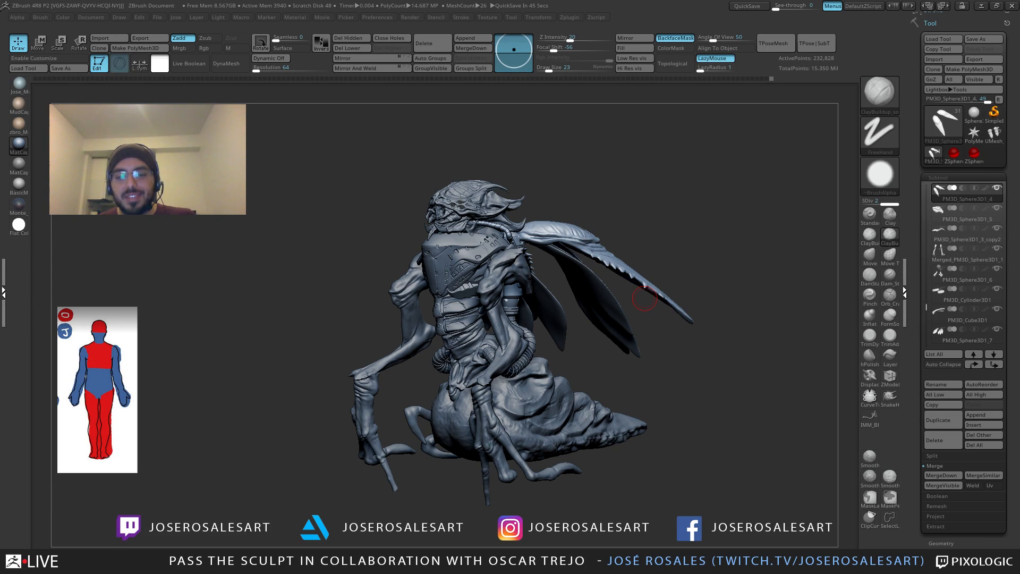
mouse_move(643, 299)
mouse_down()
mouse_move(446, 287)
mouse_move(496, 305)
mouse_move(444, 384)
mouse_move(467, 356)
mouse_move(526, 340)
mouse_move(492, 331)
mouse_move(557, 335)
mouse_move(589, 318)
mouse_move(561, 350)
mouse_move(605, 335)
mouse_up()
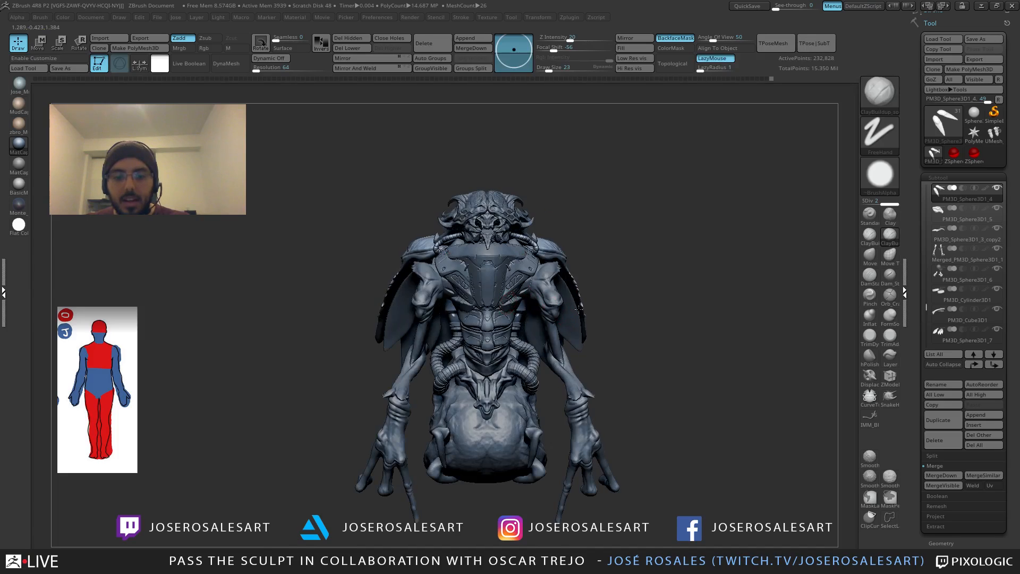
mouse_move(585, 255)
alt+mouse_down()
mouse_move(545, 327)
mouse_move(523, 321)
mouse_move(579, 314)
alt+mouse_up()
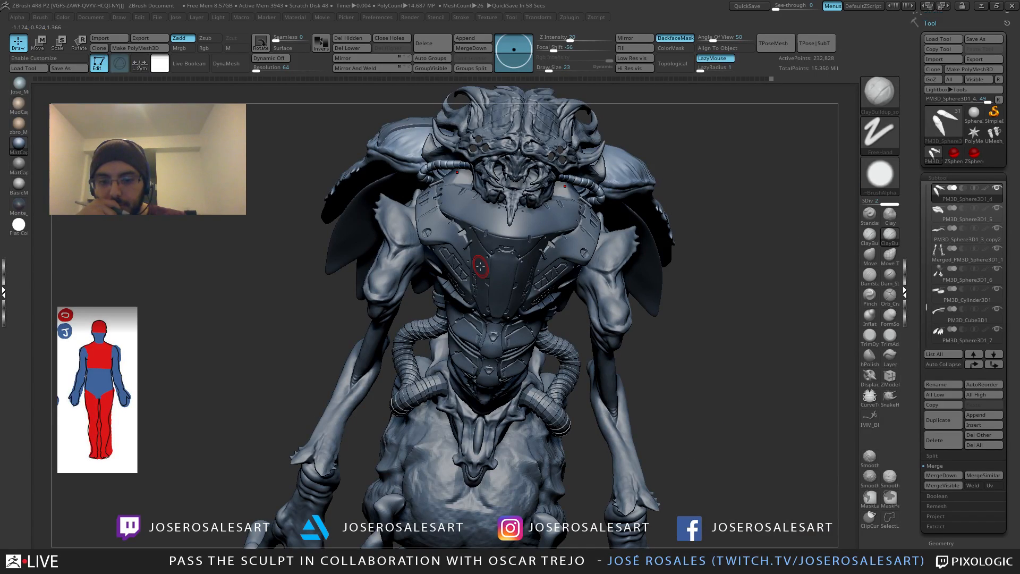
mouse_move(480, 265)
mouse_down()
mouse_move(460, 236)
mouse_move(376, 360)
mouse_move(388, 423)
mouse_up()
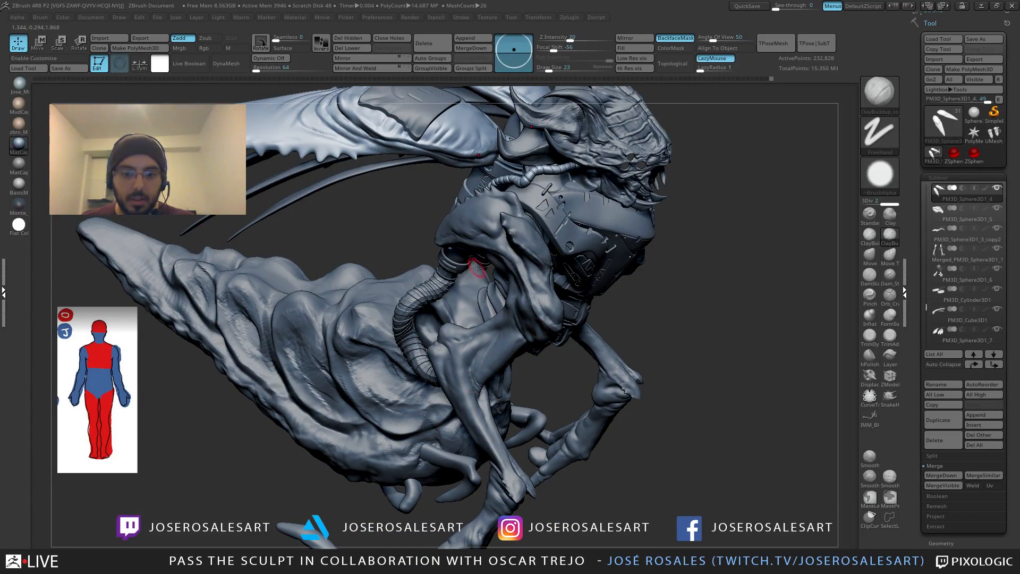
drag(485, 266, 622, 302)
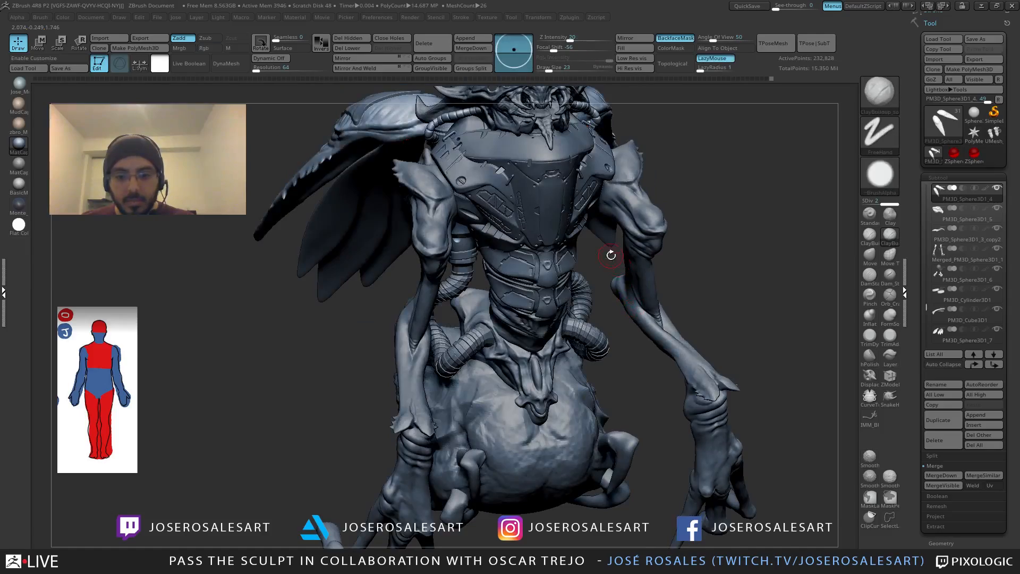
mouse_move(610, 255)
mouse_down()
mouse_move(516, 349)
mouse_move(522, 312)
mouse_move(566, 323)
mouse_up()
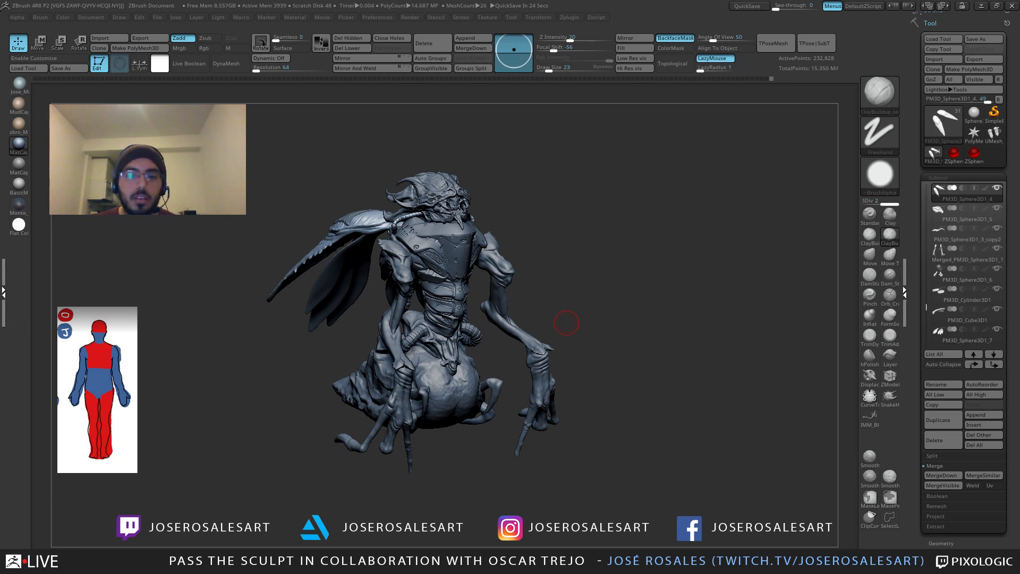
mouse_move(566, 322)
mouse_down()
mouse_move(431, 325)
mouse_move(334, 283)
mouse_up()
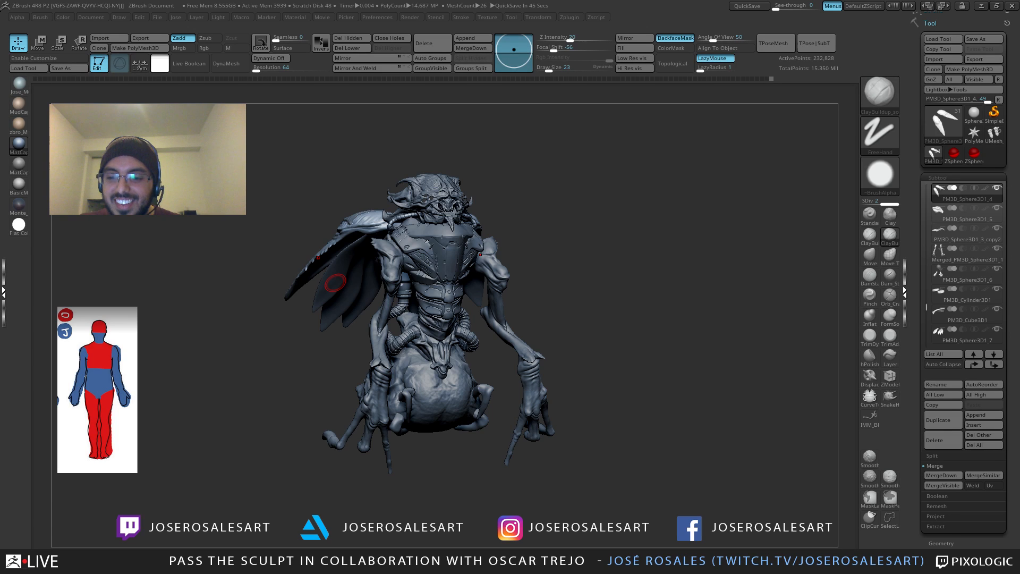
right_drag(335, 282, 474, 332)
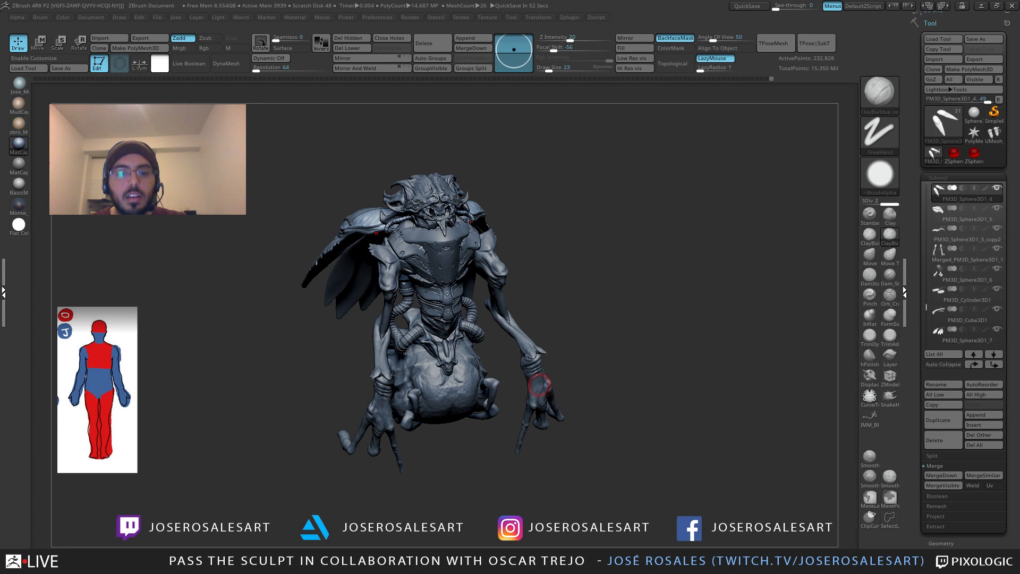
mouse_move(542, 260)
mouse_down()
mouse_move(522, 303)
mouse_move(551, 221)
mouse_up()
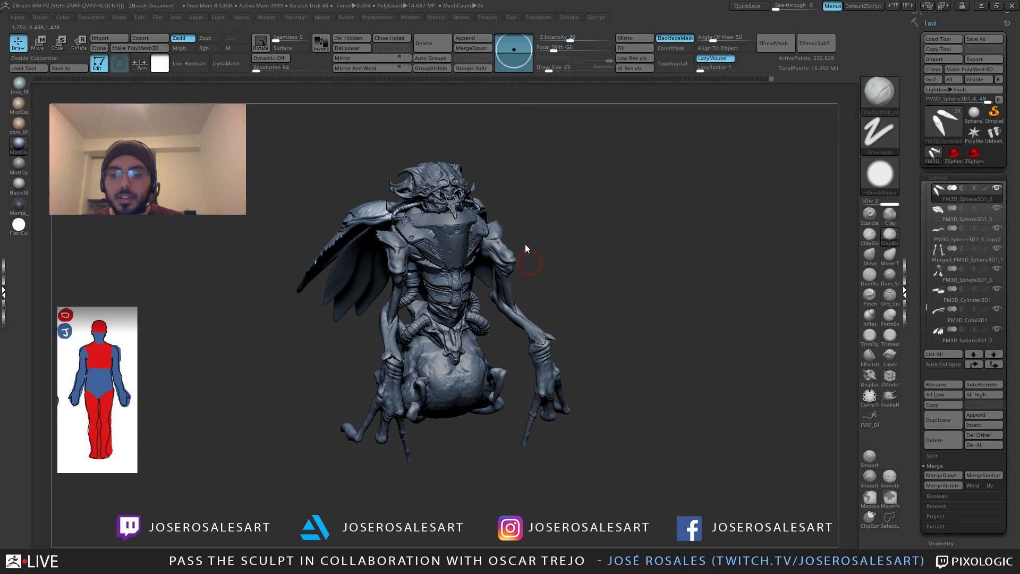